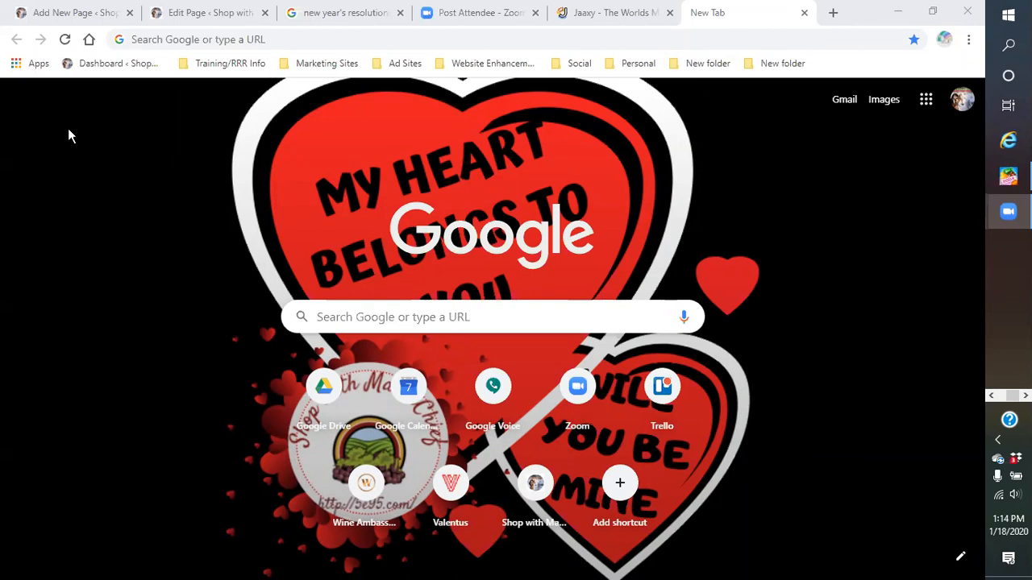
Open the "STEP 1: Modifying your PBS" page from the Training/RRR Info bookmarks and copy its web address.
{"action": "left_click", "coordinate": [232, 64]}
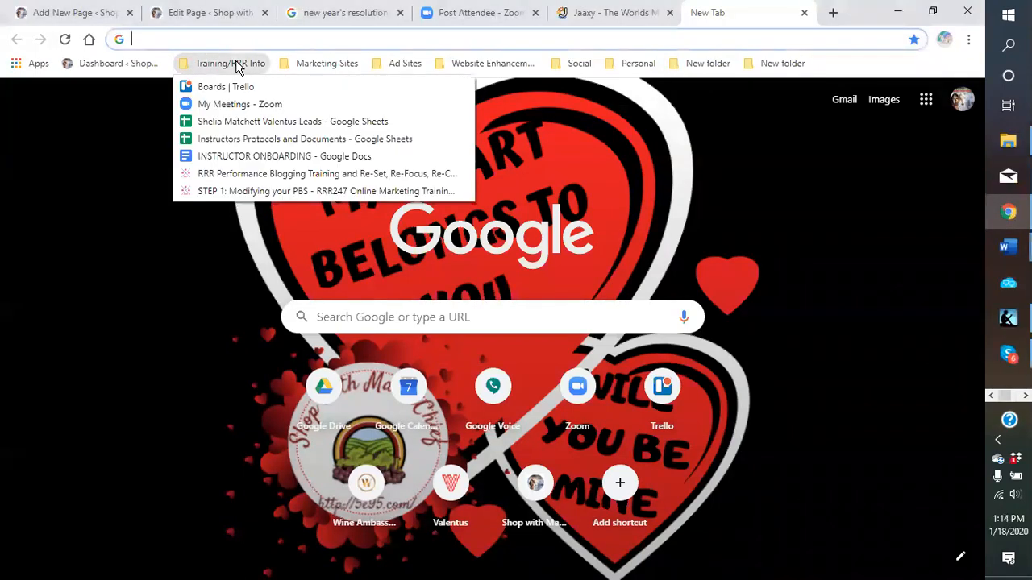
{"action": "left_click", "coordinate": [233, 192]}
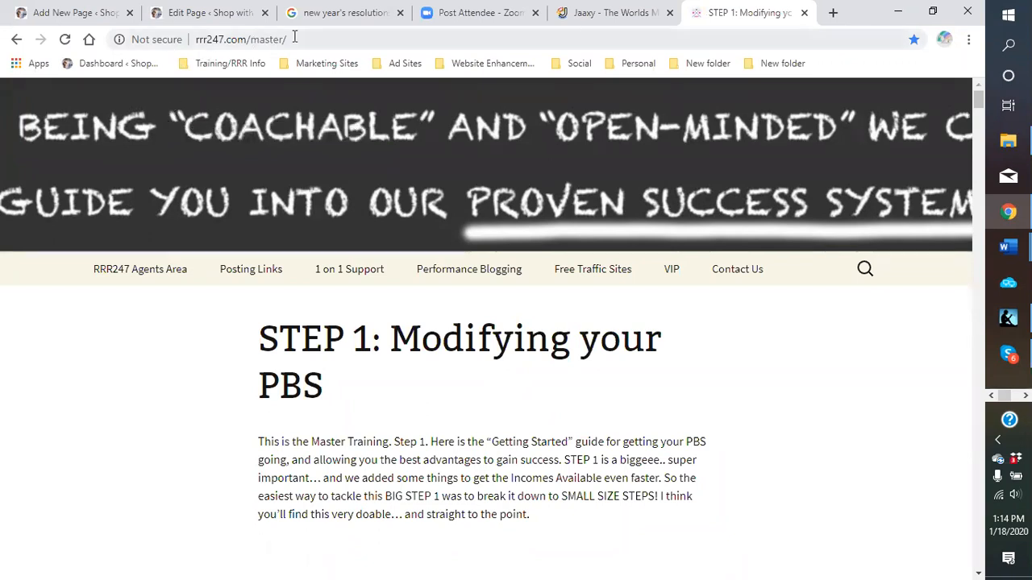
{"action": "left_click_drag", "start_coordinate": [295, 37], "coordinate": [197, 45]}
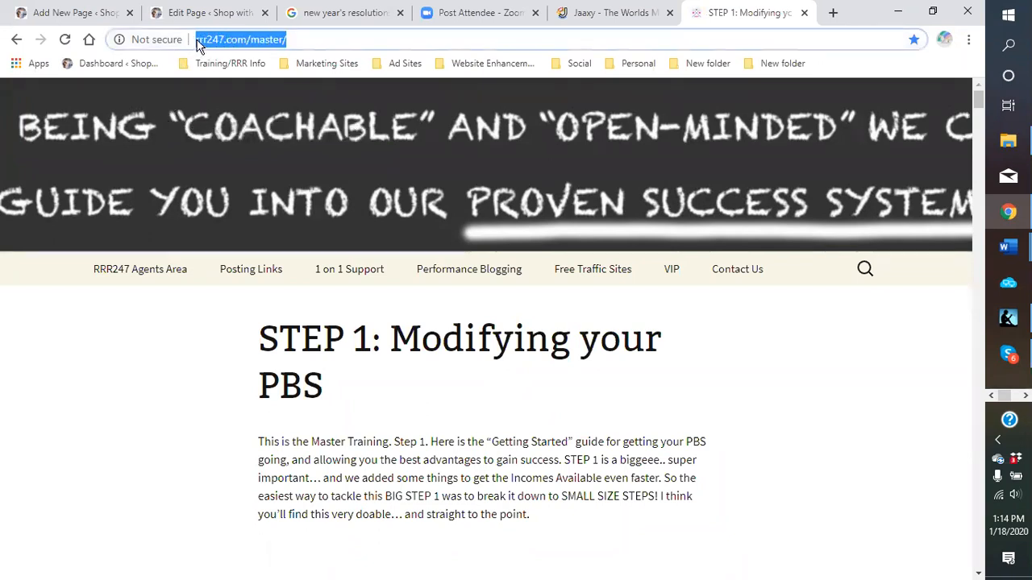
{"action": "right_click", "coordinate": [198, 44]}
{"action": "left_click", "coordinate": [237, 121]}
{"action": "left_click", "coordinate": [622, 551]}
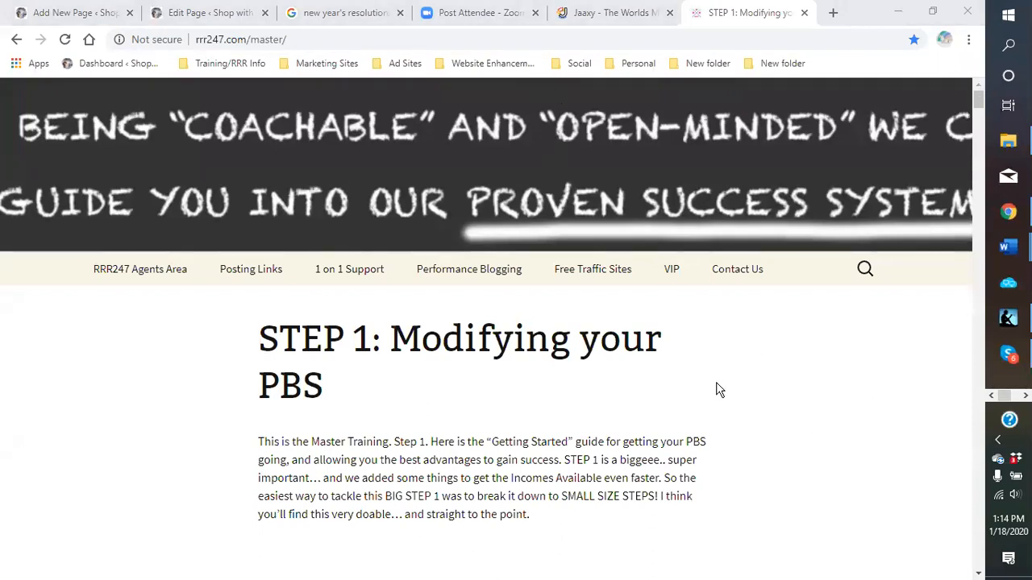
Read the introduction of the STEP 1 training page and open the help guide linked under "DO THIS FIRST".
{"action": "scroll", "coordinate": [720, 389], "scroll_direction": "down", "scroll_amount": 2}
{"action": "scroll", "coordinate": [725, 388], "scroll_direction": "down", "scroll_amount": 1}
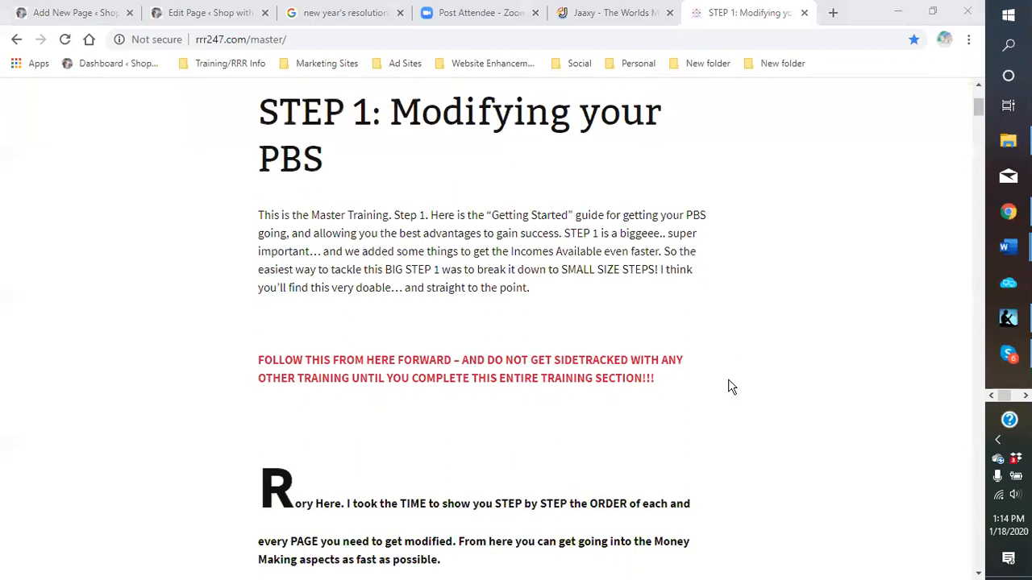
{"action": "scroll", "coordinate": [729, 385], "scroll_direction": "down", "scroll_amount": 2}
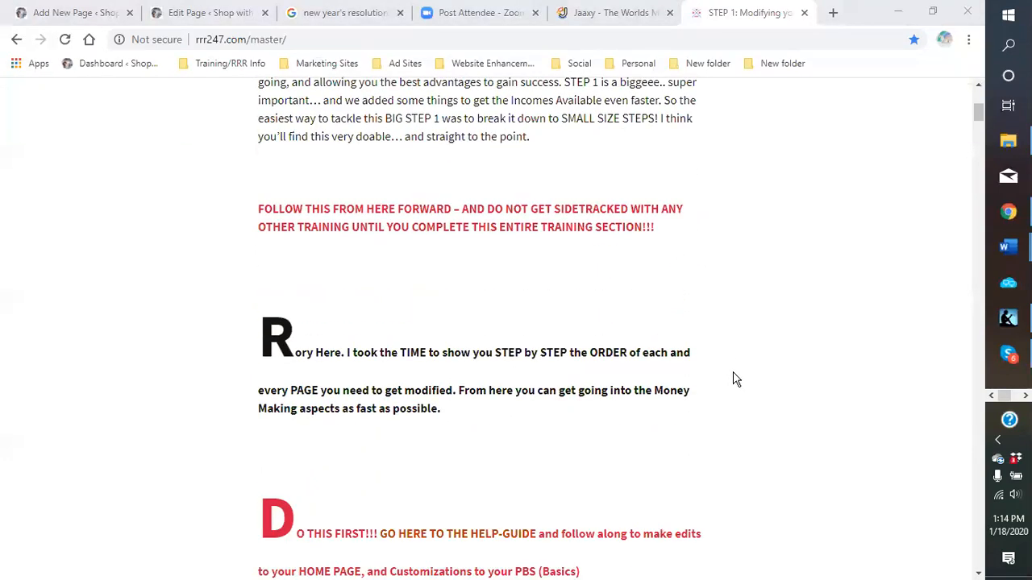
{"action": "scroll", "coordinate": [732, 380], "scroll_direction": "down", "scroll_amount": 2}
{"action": "scroll", "coordinate": [732, 381], "scroll_direction": "down", "scroll_amount": 1}
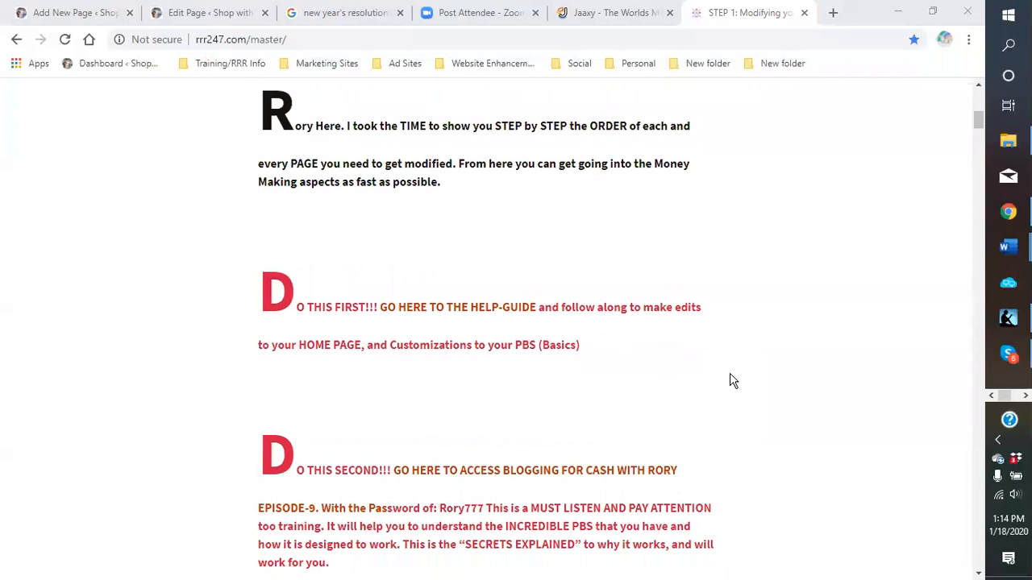
{"action": "scroll", "coordinate": [732, 380], "scroll_direction": "down", "scroll_amount": 2}
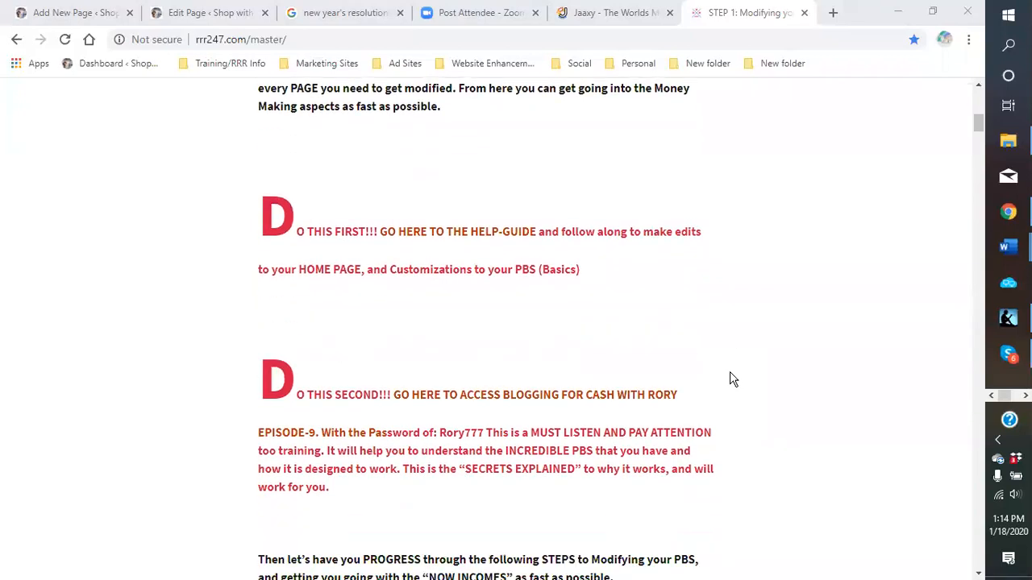
{"action": "scroll", "coordinate": [731, 380], "scroll_direction": "up", "scroll_amount": 3}
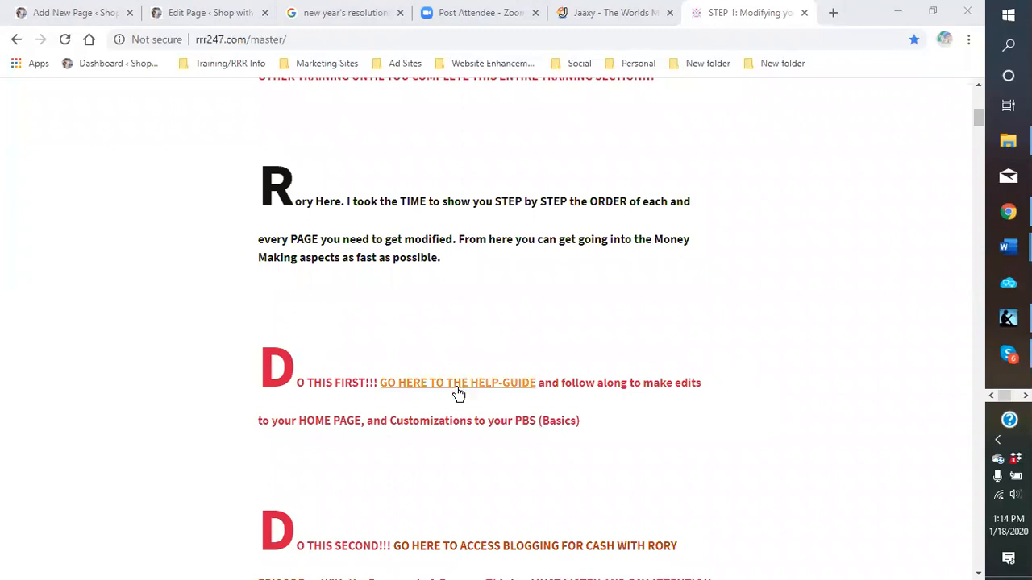
{"action": "left_click", "coordinate": [457, 386]}
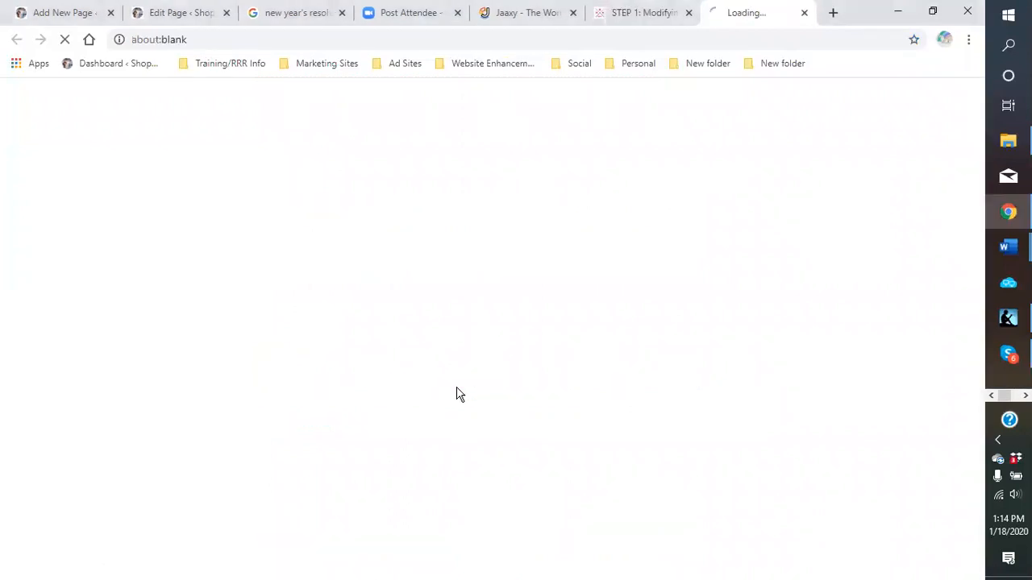
Examine the Help Guide page, including its dashboard setup and one-time posts videos and the return link to STEP 1.
{"action": "scroll", "coordinate": [476, 342], "scroll_direction": "down", "scroll_amount": 4}
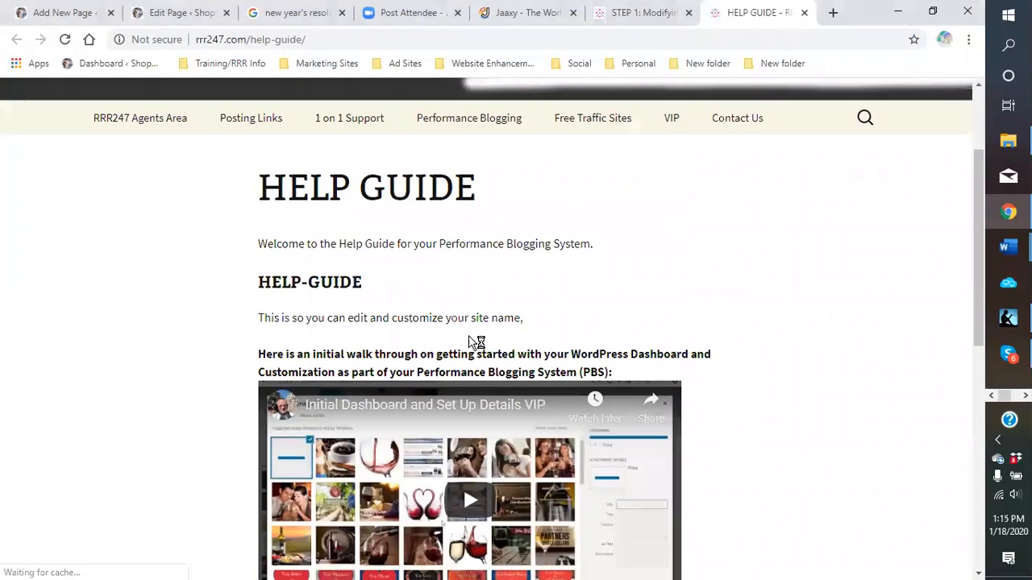
{"action": "scroll", "coordinate": [466, 345], "scroll_direction": "down", "scroll_amount": 4}
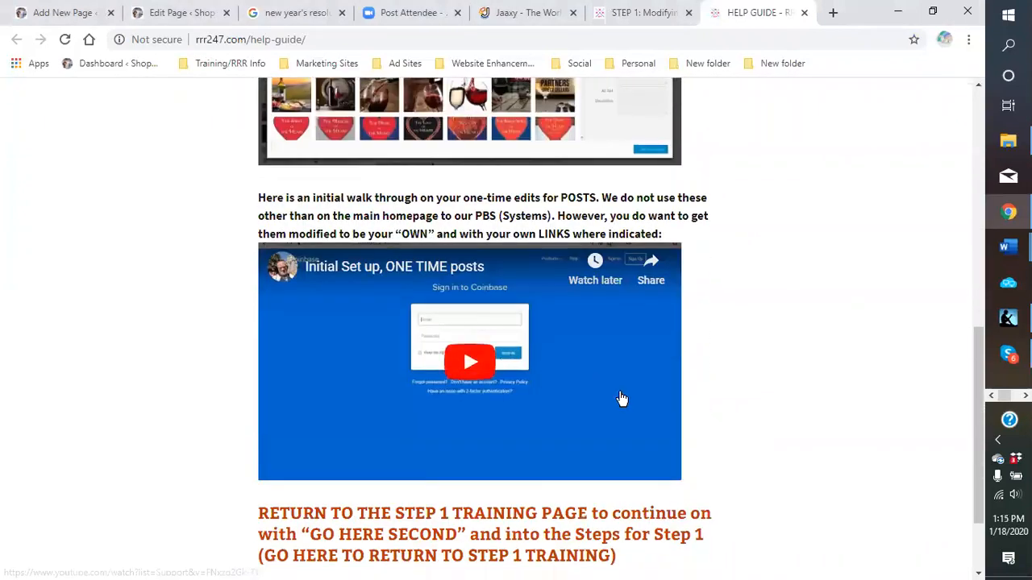
{"action": "scroll", "coordinate": [620, 398], "scroll_direction": "down", "scroll_amount": 1}
{"action": "scroll", "coordinate": [623, 398], "scroll_direction": "down", "scroll_amount": 1}
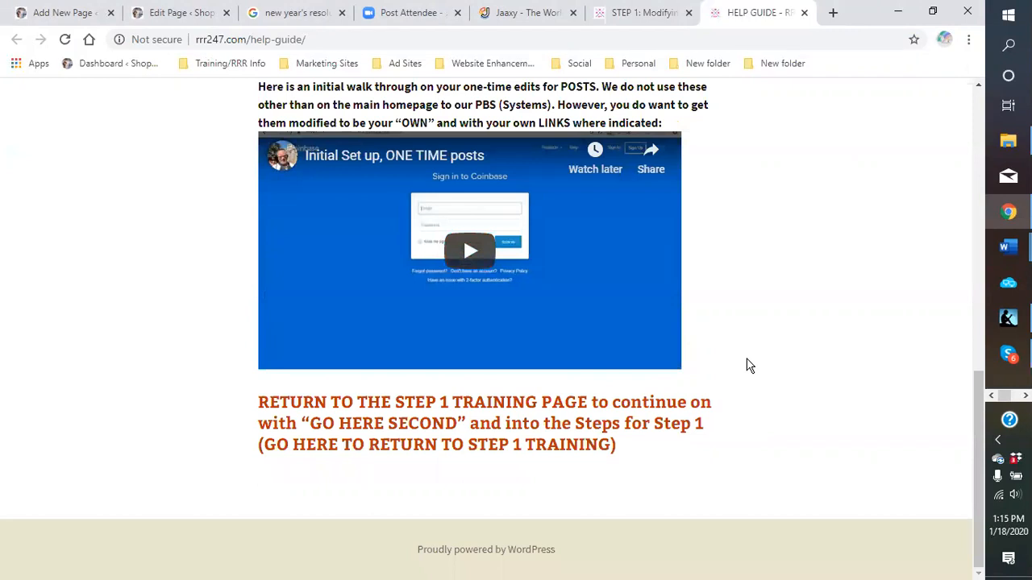
{"action": "scroll", "coordinate": [749, 322], "scroll_direction": "up", "scroll_amount": 1}
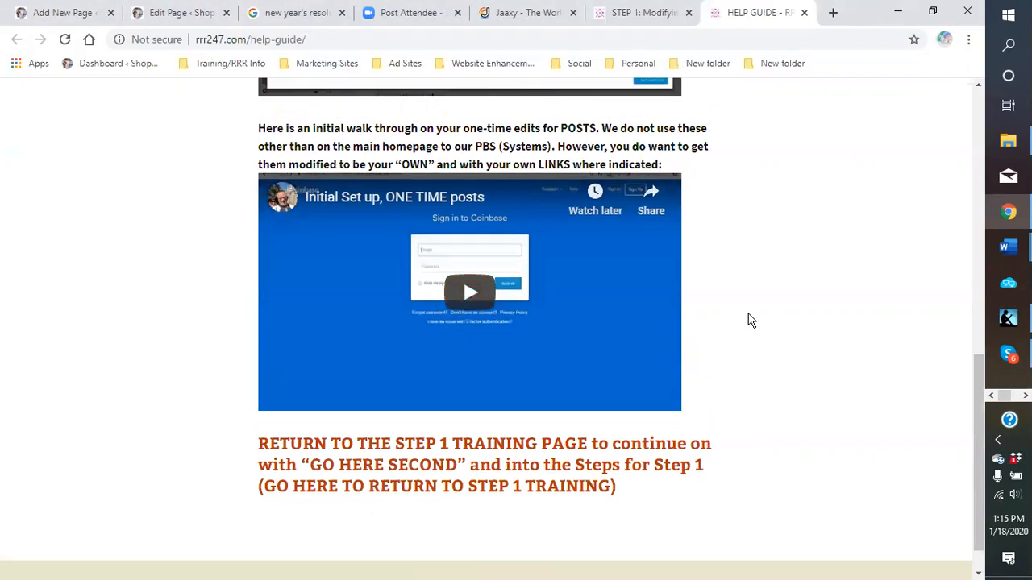
{"action": "scroll", "coordinate": [748, 321], "scroll_direction": "up", "scroll_amount": 3}
{"action": "scroll", "coordinate": [524, 395], "scroll_direction": "down", "scroll_amount": 3}
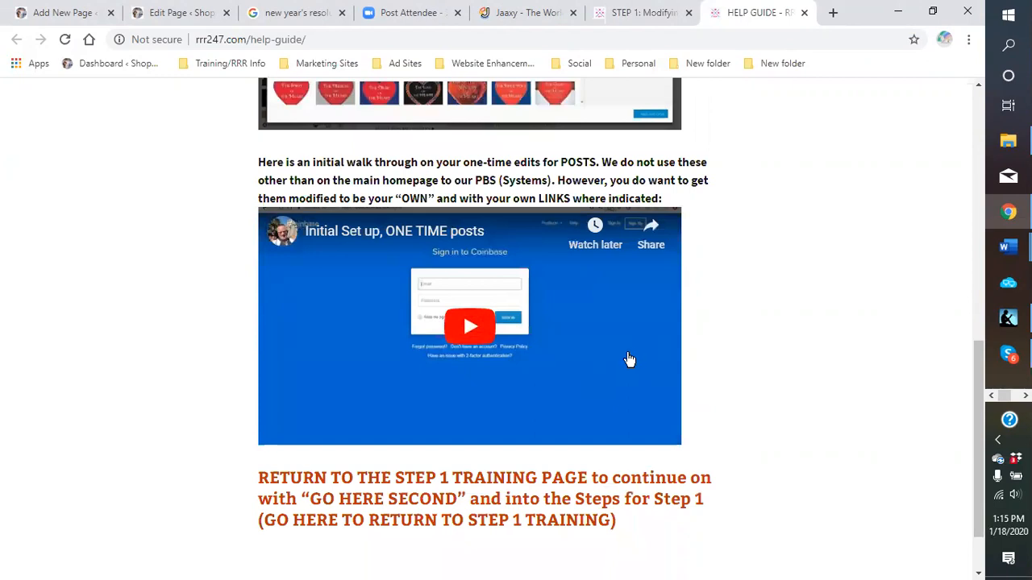
{"action": "scroll", "coordinate": [709, 369], "scroll_direction": "up", "scroll_amount": 1}
{"action": "scroll", "coordinate": [708, 369], "scroll_direction": "up", "scroll_amount": 2}
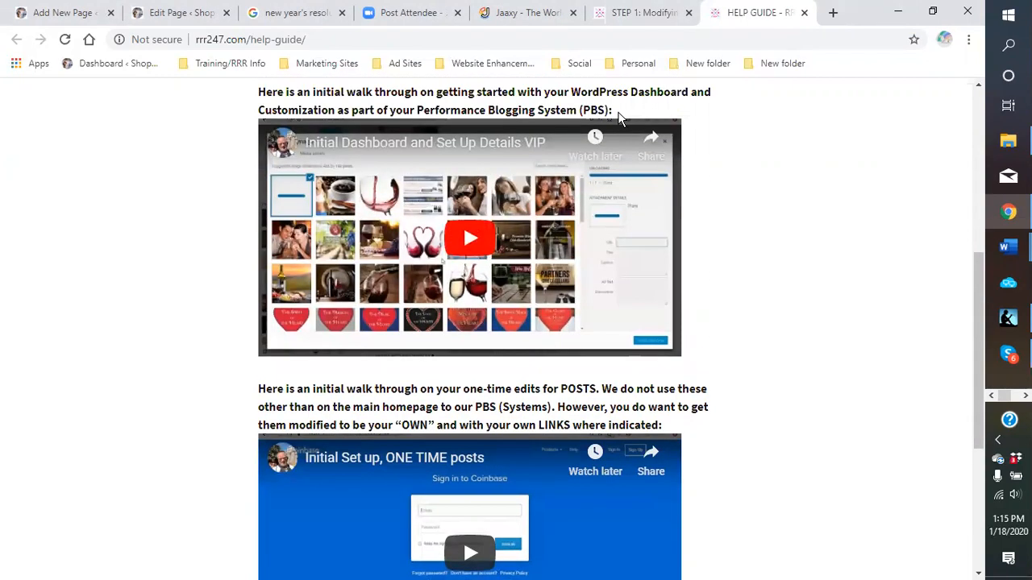
Return to the STEP 1 training page and read from "DO THIS SECOND" to the introduction of Anchor Offer #1: Wine Ambassador.
{"action": "left_click", "coordinate": [642, 14]}
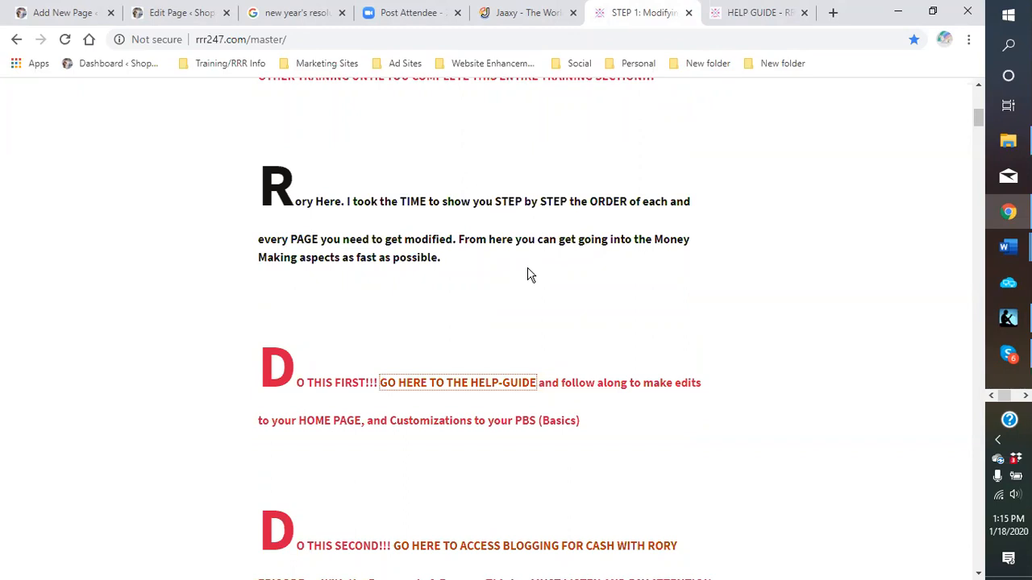
{"action": "scroll", "coordinate": [523, 282], "scroll_direction": "down", "scroll_amount": 3}
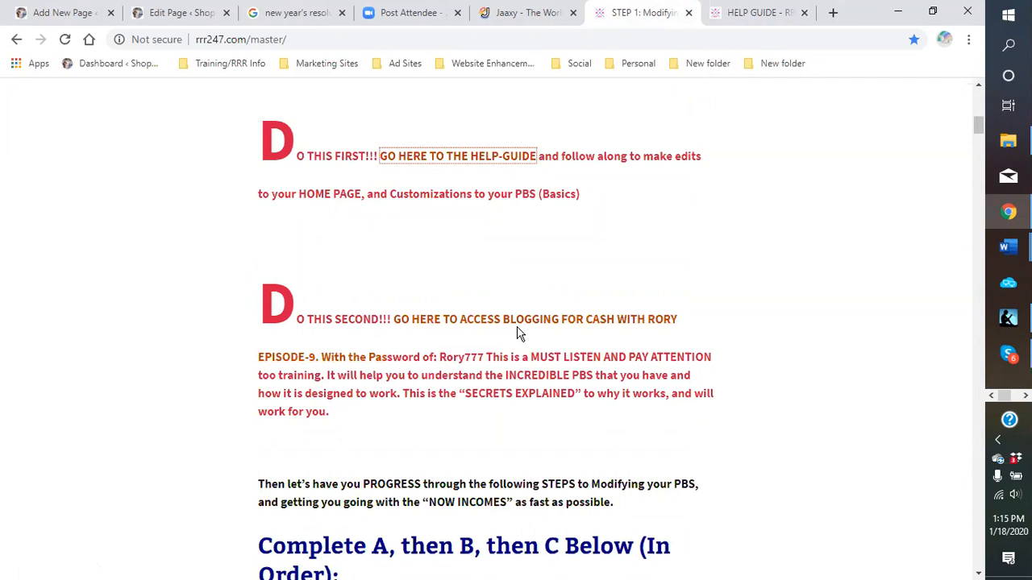
{"action": "scroll", "coordinate": [513, 337], "scroll_direction": "down", "scroll_amount": 5}
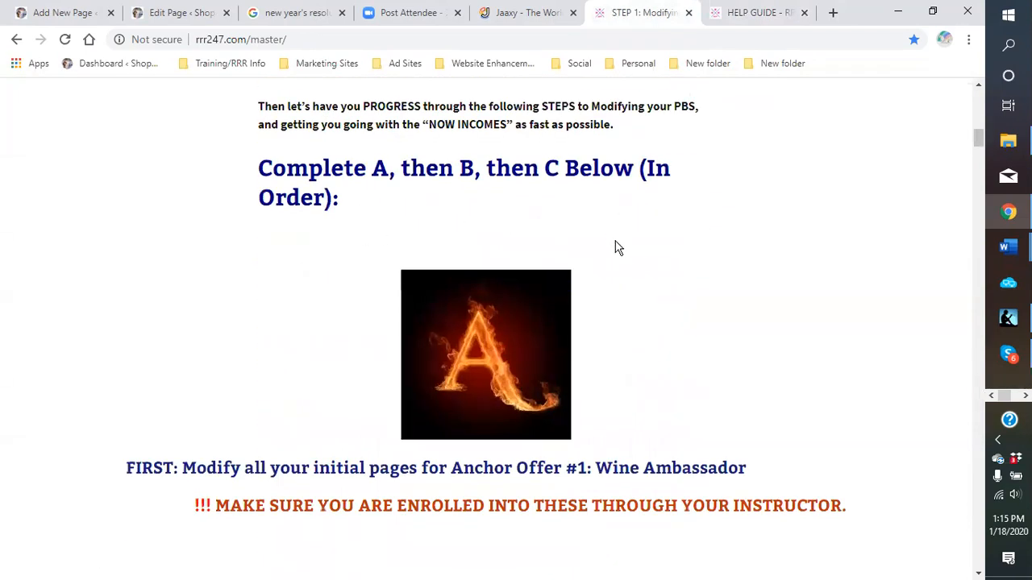
{"action": "scroll", "coordinate": [616, 248], "scroll_direction": "down", "scroll_amount": 4}
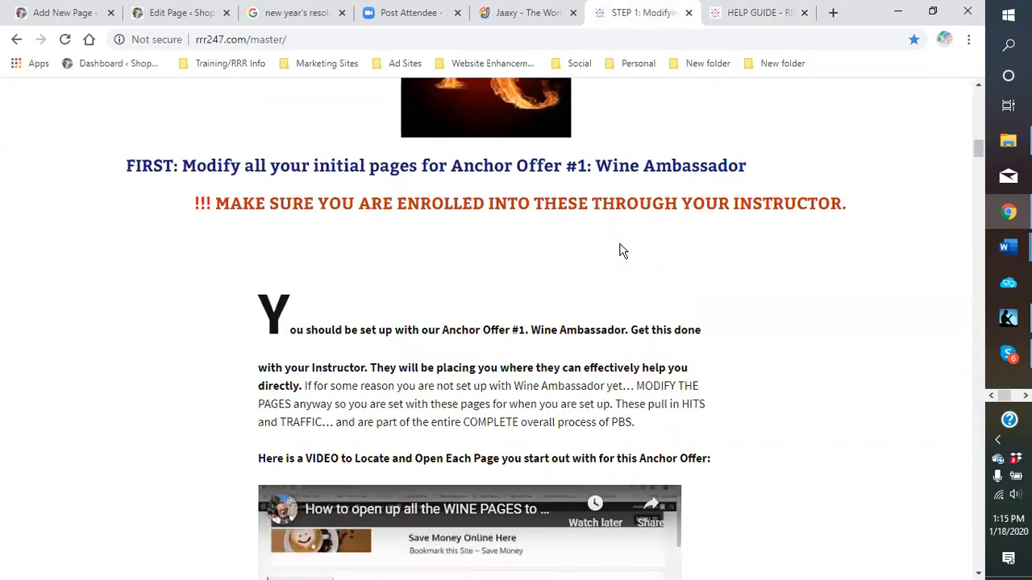
{"action": "scroll", "coordinate": [618, 249], "scroll_direction": "down", "scroll_amount": 1}
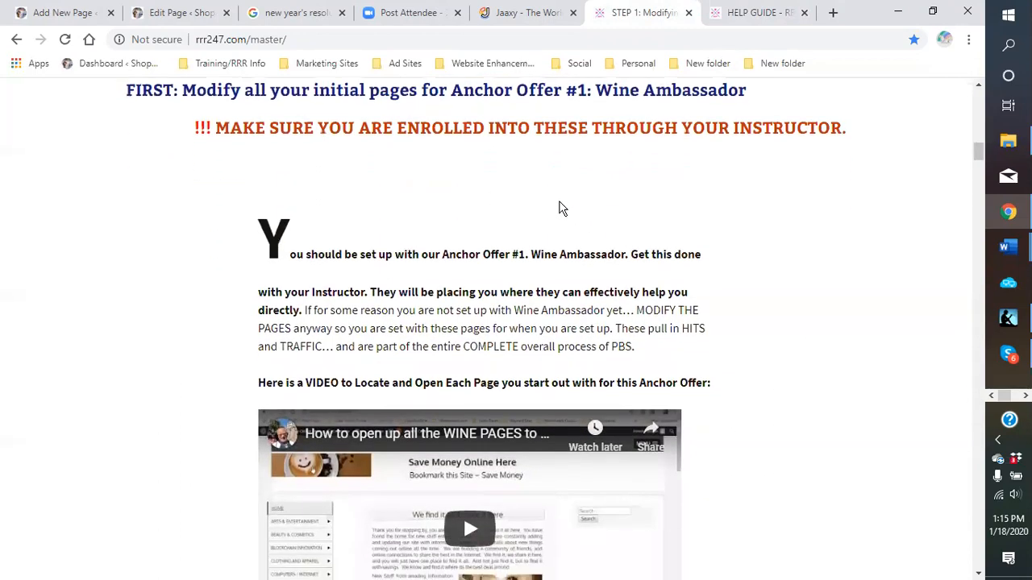
{"action": "scroll", "coordinate": [562, 208], "scroll_direction": "down", "scroll_amount": 1}
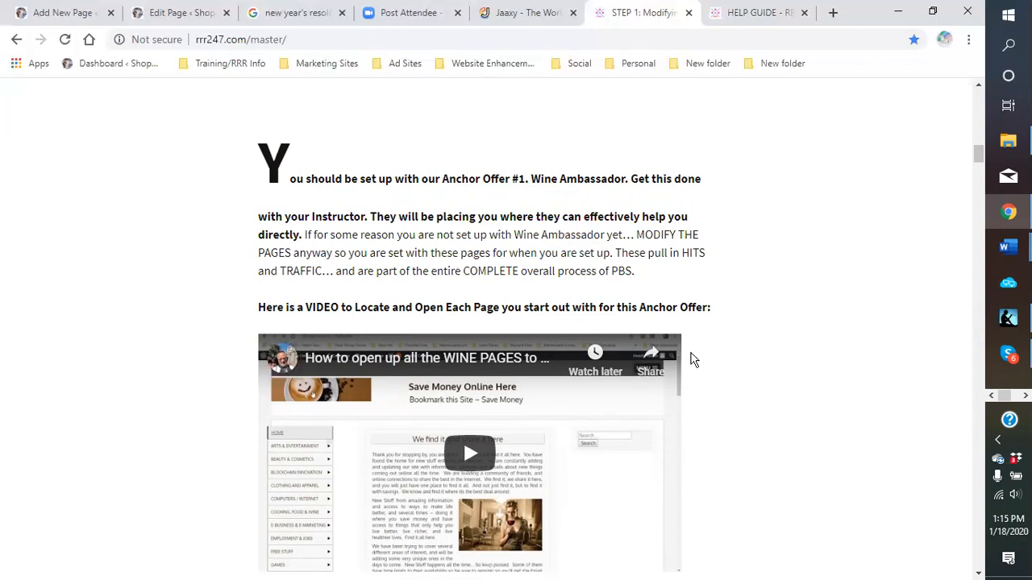
Look through the Wine Ambassador page-modification videos from /fine-wines onward, down to the note on additional pages for VIP members.
{"action": "scroll", "coordinate": [759, 373], "scroll_direction": "down", "scroll_amount": 3}
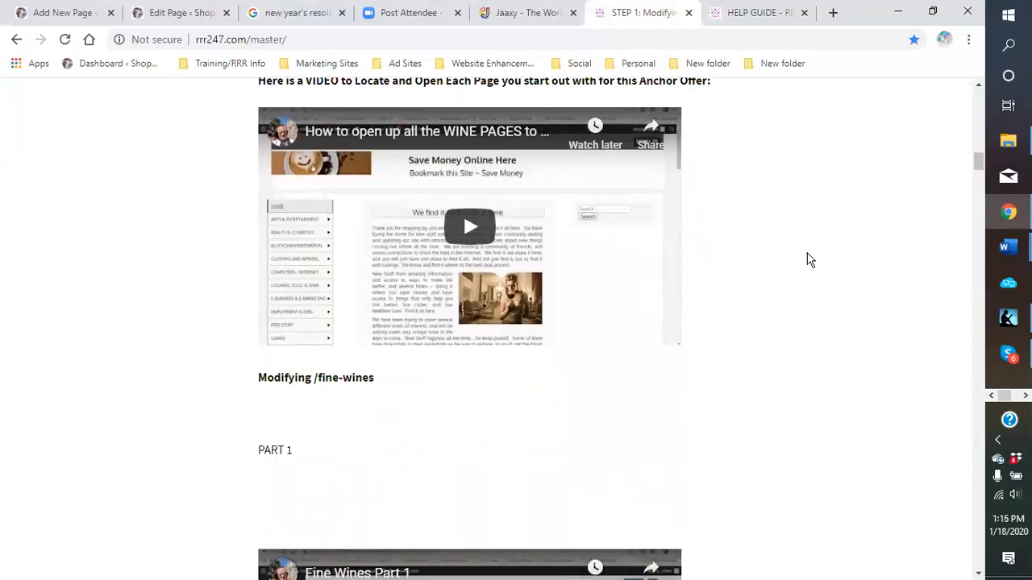
{"action": "scroll", "coordinate": [763, 364], "scroll_direction": "down", "scroll_amount": 1}
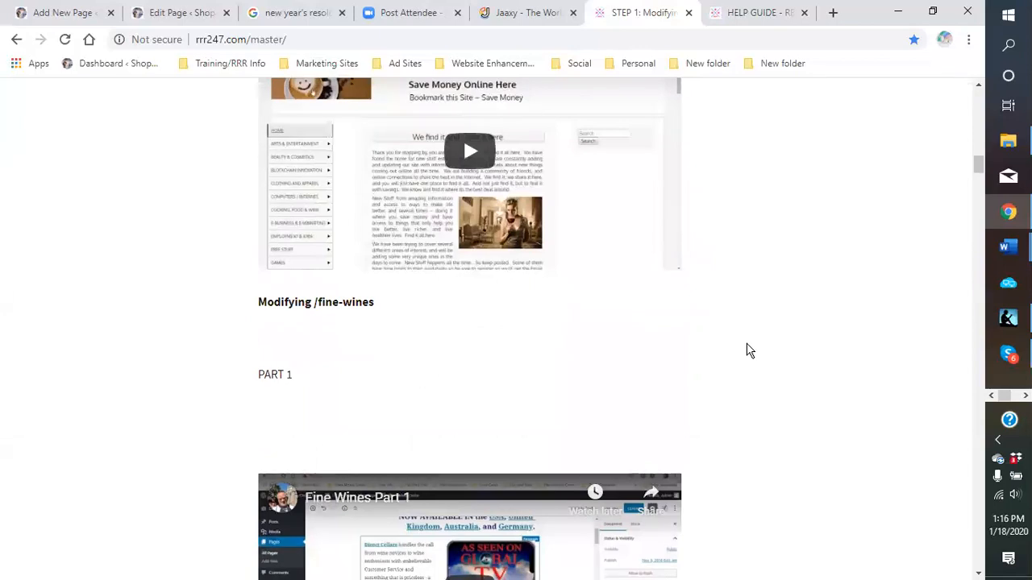
{"action": "scroll", "coordinate": [746, 351], "scroll_direction": "down", "scroll_amount": 4}
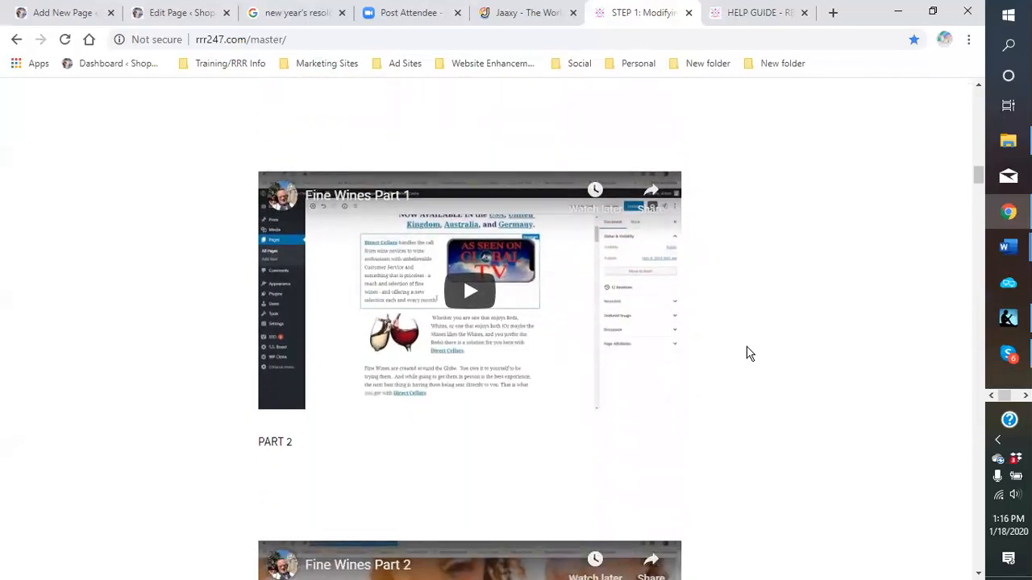
{"action": "scroll", "coordinate": [749, 353], "scroll_direction": "up", "scroll_amount": 4}
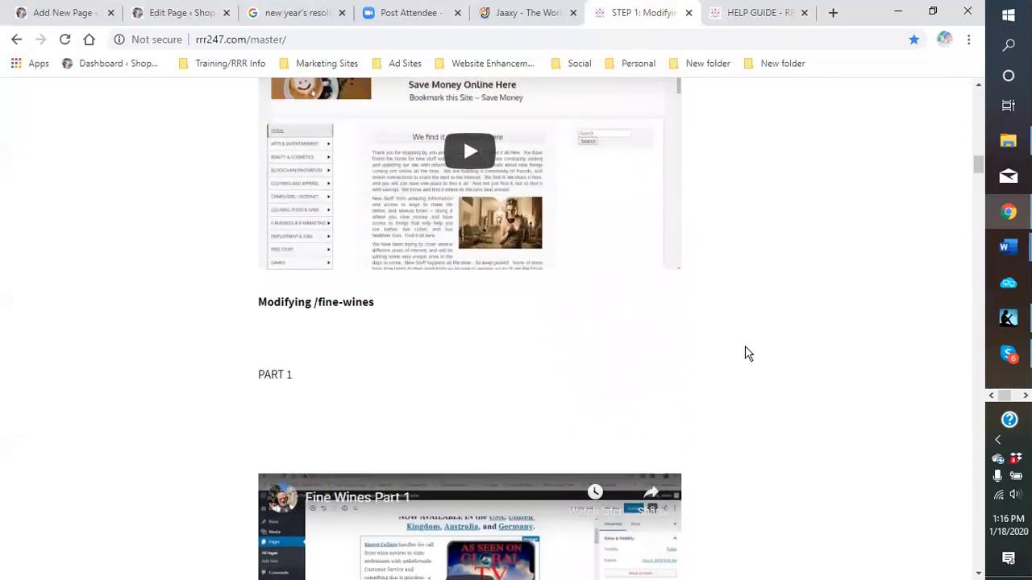
{"action": "scroll", "coordinate": [745, 353], "scroll_direction": "up", "scroll_amount": 1}
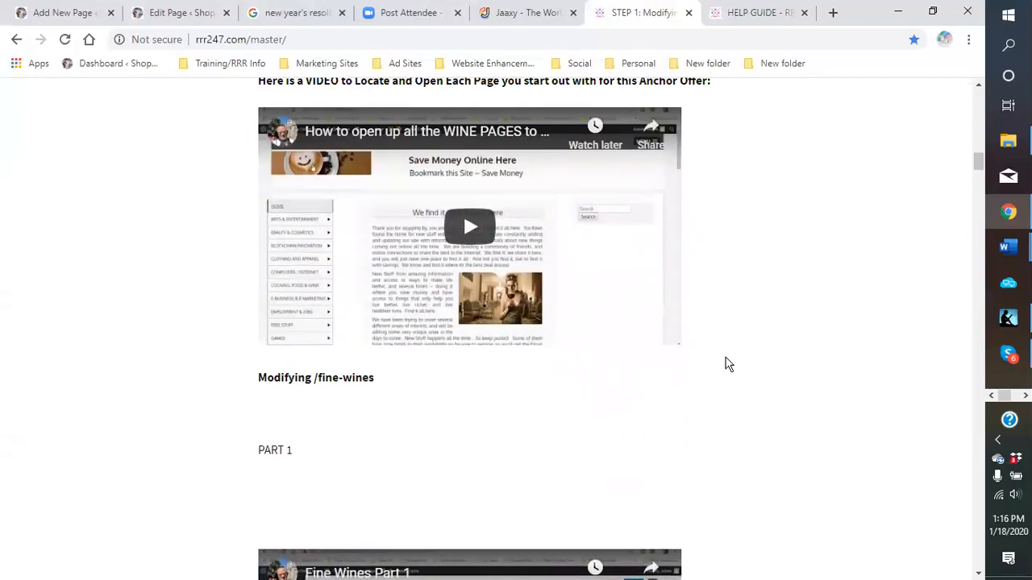
{"action": "scroll", "coordinate": [392, 333], "scroll_direction": "down", "scroll_amount": 2}
{"action": "scroll", "coordinate": [491, 391], "scroll_direction": "down", "scroll_amount": 4}
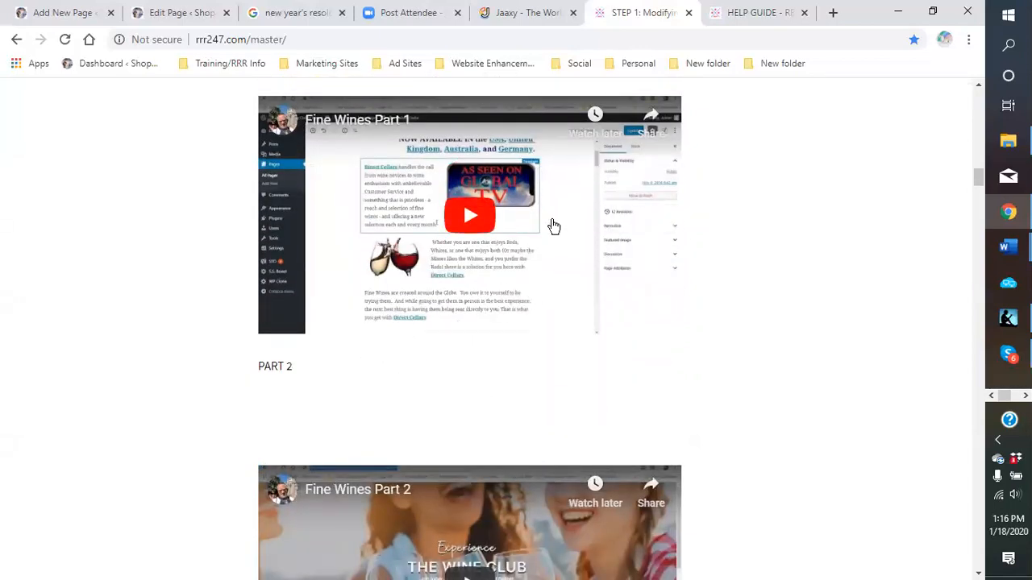
{"action": "scroll", "coordinate": [532, 323], "scroll_direction": "down", "scroll_amount": 3}
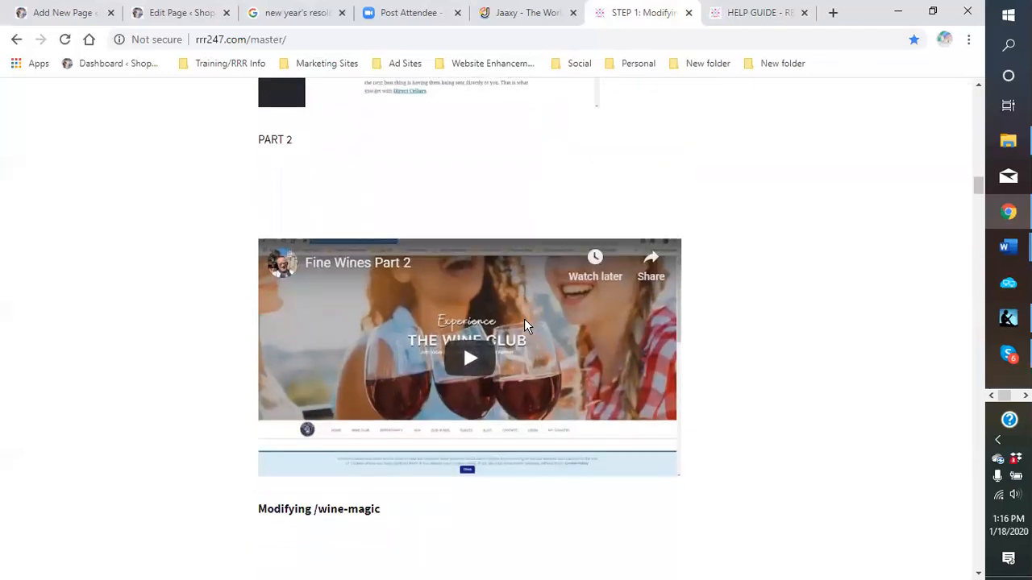
{"action": "scroll", "coordinate": [524, 322], "scroll_direction": "down", "scroll_amount": 2}
{"action": "scroll", "coordinate": [532, 374], "scroll_direction": "down", "scroll_amount": 4}
{"action": "scroll", "coordinate": [531, 374], "scroll_direction": "down", "scroll_amount": 9}
{"action": "scroll", "coordinate": [532, 379], "scroll_direction": "down", "scroll_amount": 12}
{"action": "scroll", "coordinate": [532, 387], "scroll_direction": "down", "scroll_amount": 5}
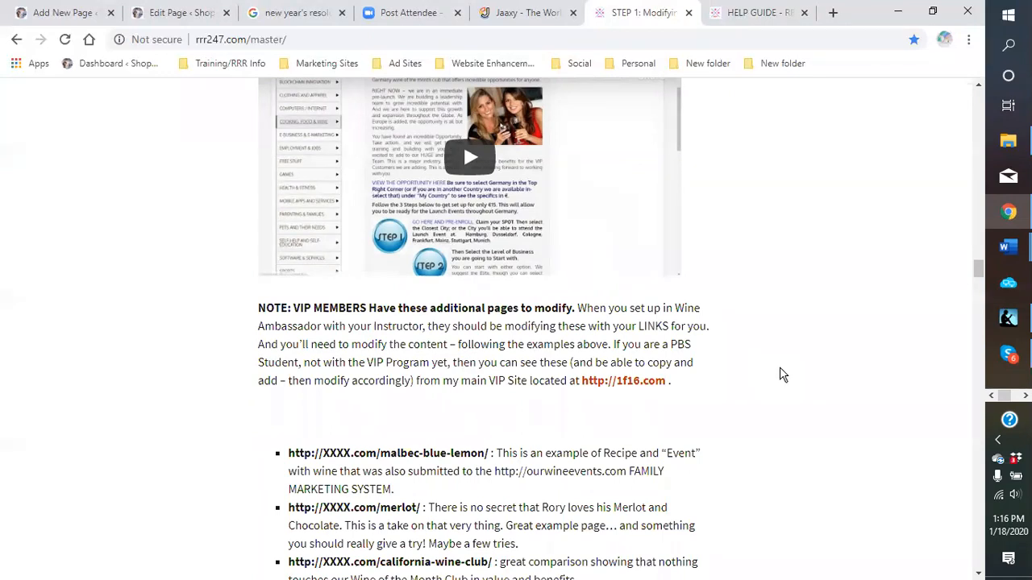
Review section B for Anchor Offer #2: Valentus, including the videos on modifying /coffeewine and the 24/7 Carb Blocker page.
{"action": "scroll", "coordinate": [779, 376], "scroll_direction": "down", "scroll_amount": 5}
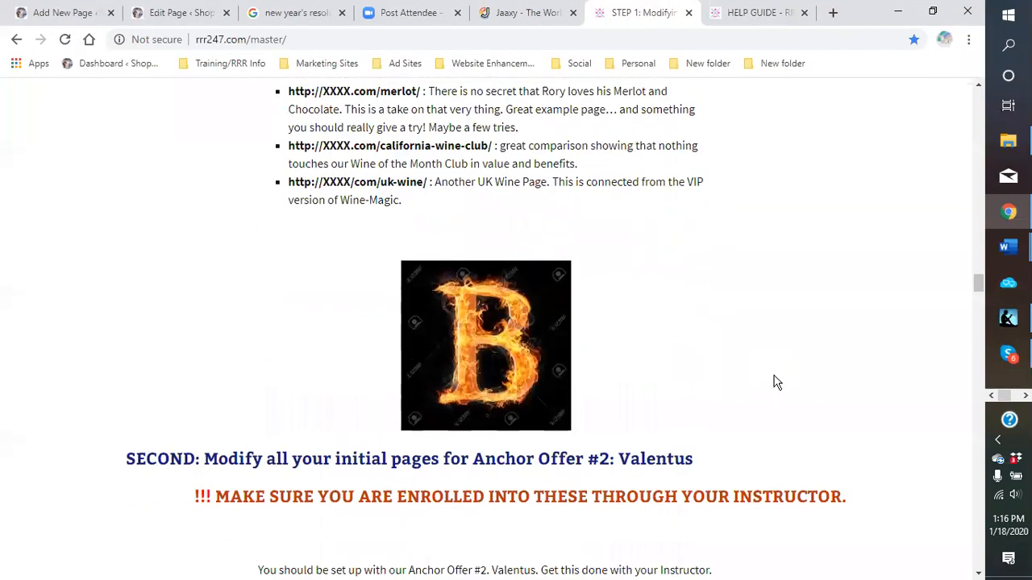
{"action": "scroll", "coordinate": [774, 375], "scroll_direction": "down", "scroll_amount": 2}
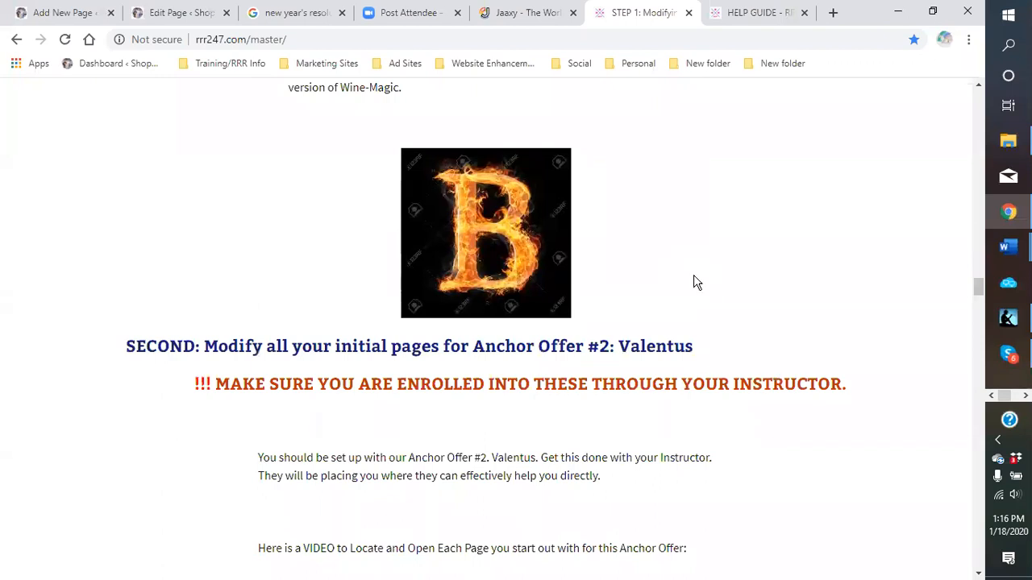
{"action": "scroll", "coordinate": [694, 278], "scroll_direction": "down", "scroll_amount": 2}
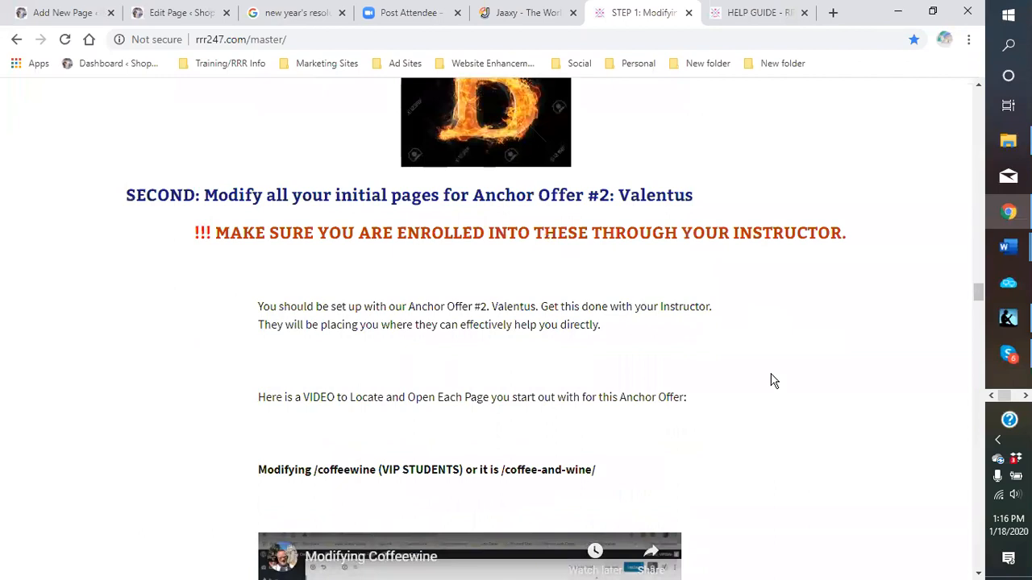
{"action": "scroll", "coordinate": [772, 380], "scroll_direction": "down", "scroll_amount": 4}
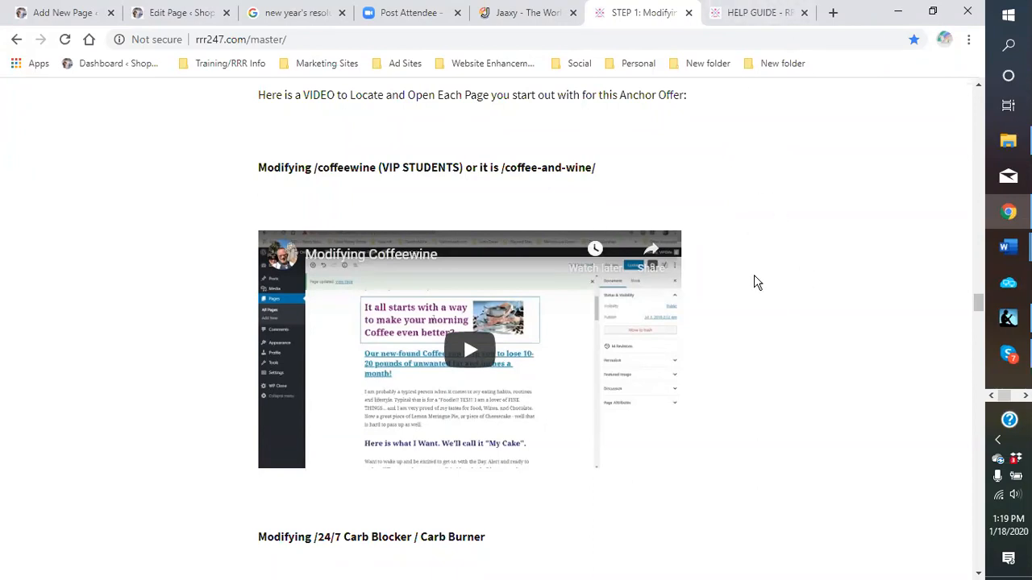
{"action": "scroll", "coordinate": [823, 296], "scroll_direction": "down", "scroll_amount": 5}
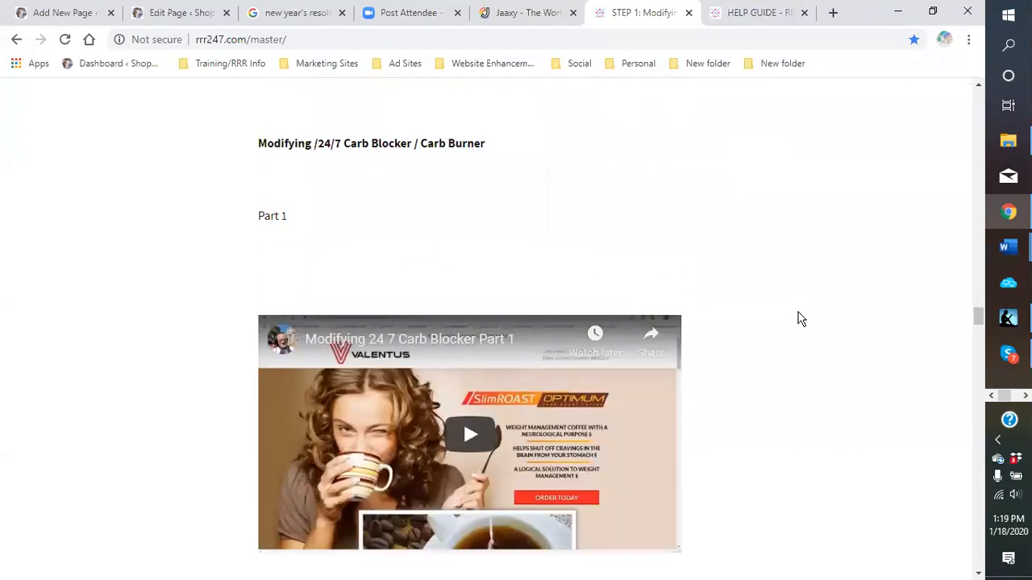
Look through the Valentus page-modification videos from 24/7 Carb Blocker Part 2 down to /immune-boosting/.
{"action": "scroll", "coordinate": [798, 322], "scroll_direction": "down", "scroll_amount": 7}
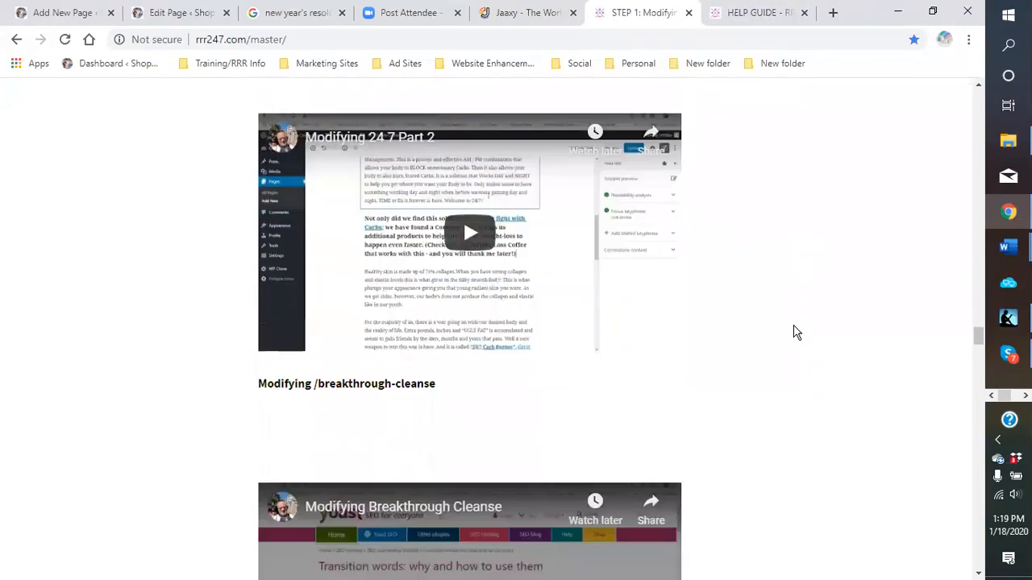
{"action": "scroll", "coordinate": [794, 332], "scroll_direction": "down", "scroll_amount": 8}
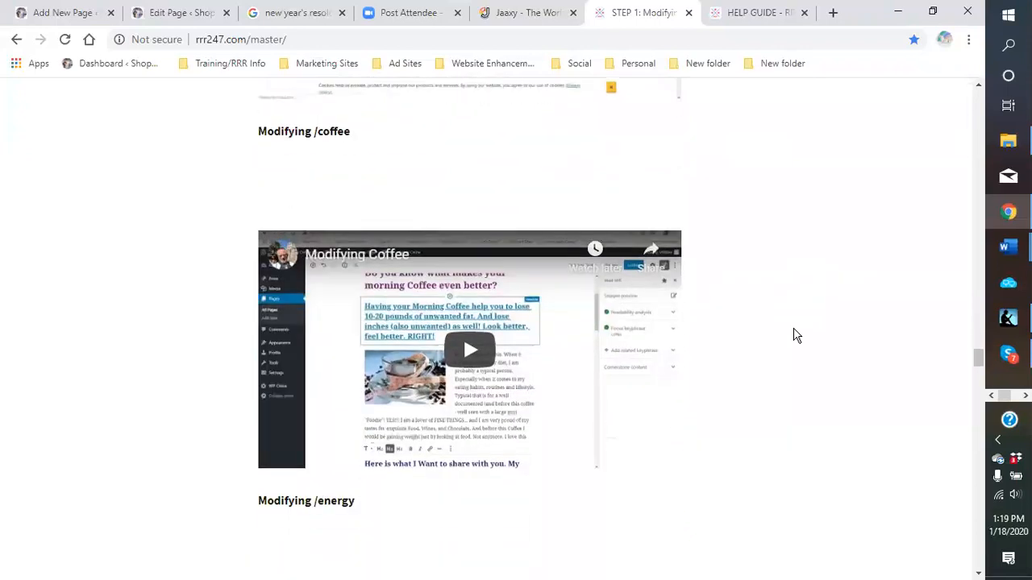
{"action": "scroll", "coordinate": [793, 334], "scroll_direction": "down", "scroll_amount": 2}
{"action": "scroll", "coordinate": [792, 337], "scroll_direction": "down", "scroll_amount": 3}
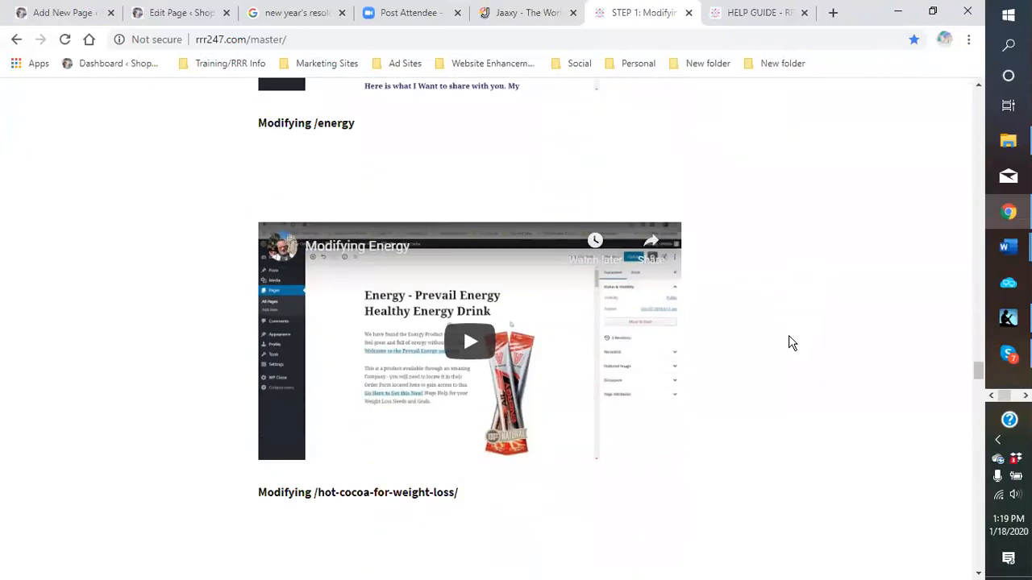
{"action": "scroll", "coordinate": [791, 342], "scroll_direction": "down", "scroll_amount": 2}
{"action": "scroll", "coordinate": [537, 338], "scroll_direction": "down", "scroll_amount": 2}
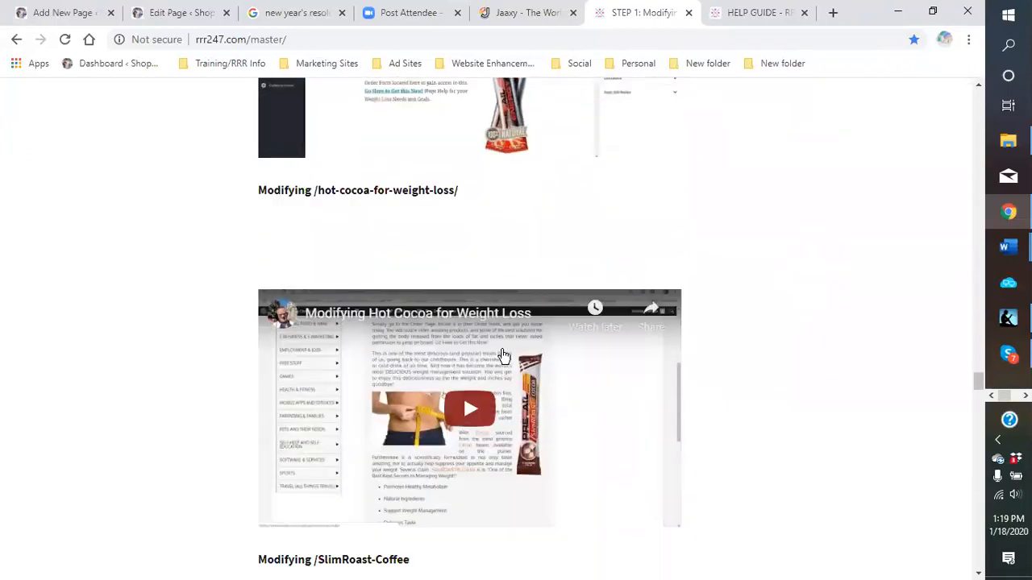
{"action": "scroll", "coordinate": [501, 355], "scroll_direction": "down", "scroll_amount": 5}
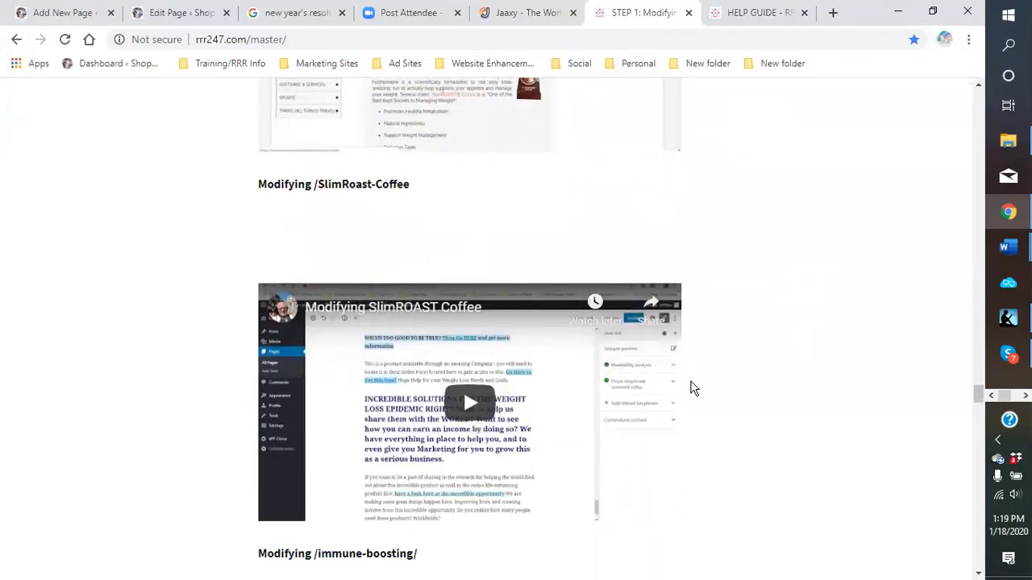
{"action": "scroll", "coordinate": [734, 352], "scroll_direction": "down", "scroll_amount": 5}
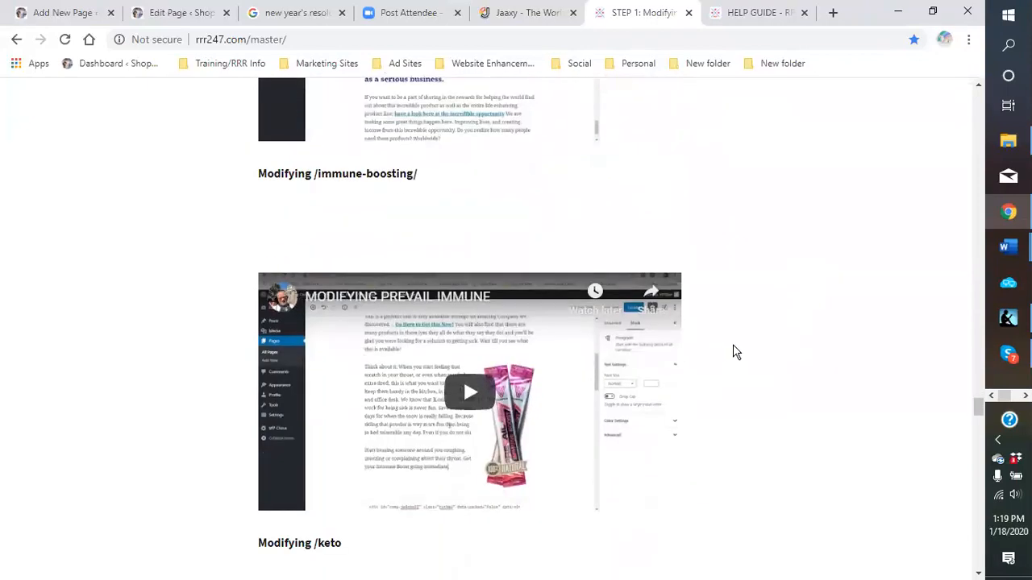
Review the remaining Valentus videos on modifying /keto, Remove Wrinkles and both parts of /prevail-k-9.
{"action": "scroll", "coordinate": [735, 352], "scroll_direction": "down", "scroll_amount": 2}
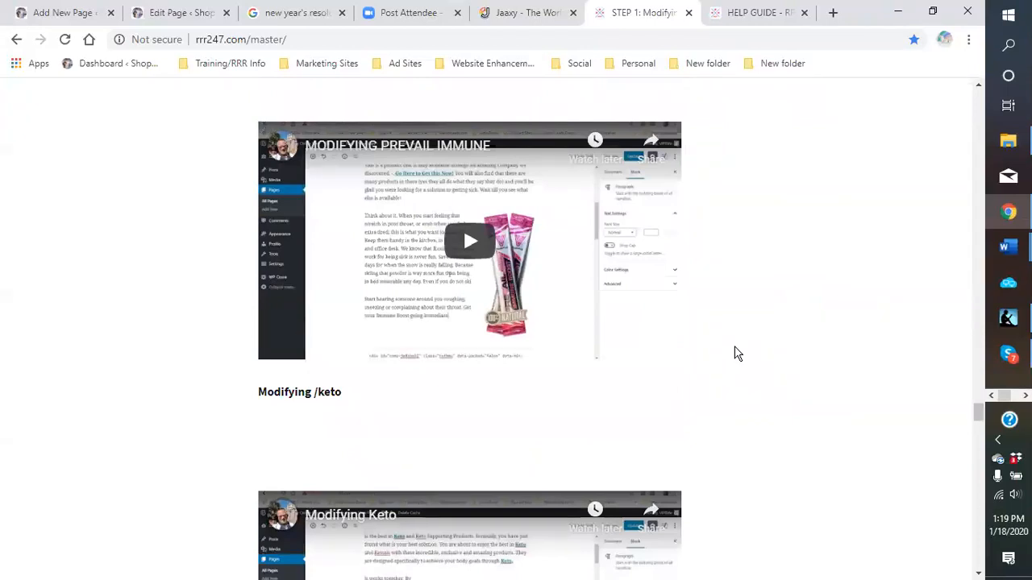
{"action": "scroll", "coordinate": [735, 354], "scroll_direction": "down", "scroll_amount": 2}
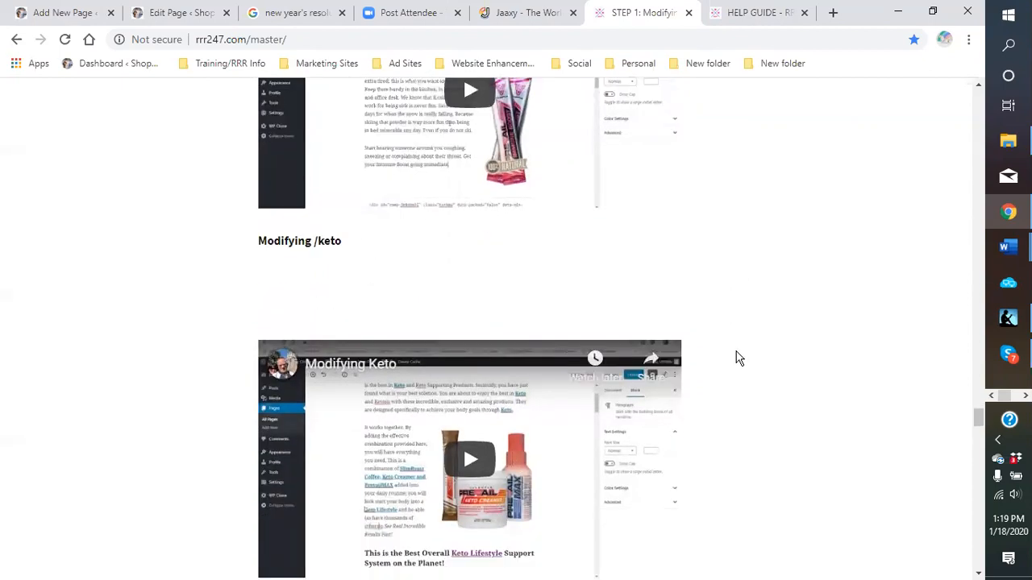
{"action": "scroll", "coordinate": [735, 358], "scroll_direction": "down", "scroll_amount": 1}
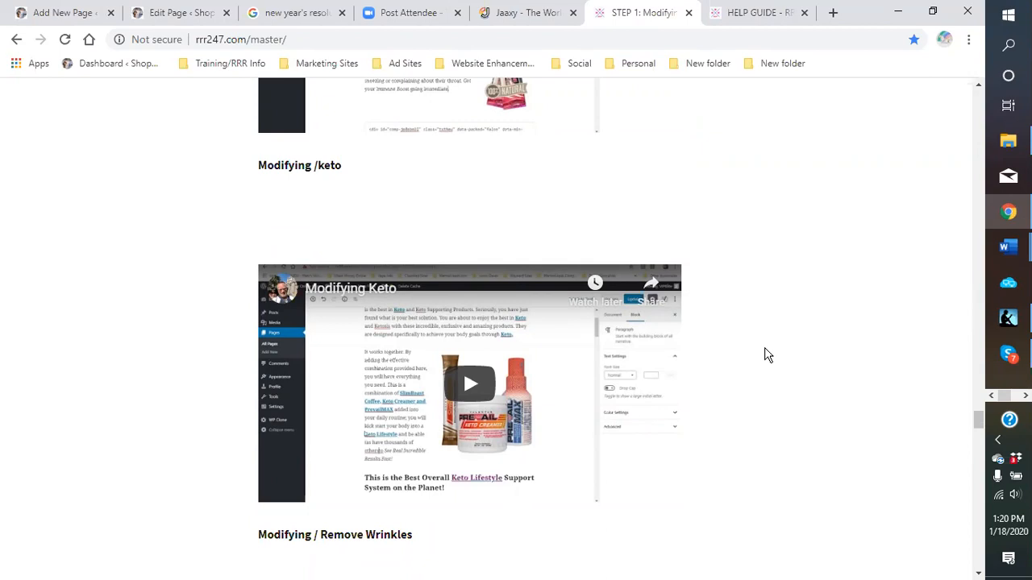
{"action": "scroll", "coordinate": [767, 355], "scroll_direction": "down", "scroll_amount": 5}
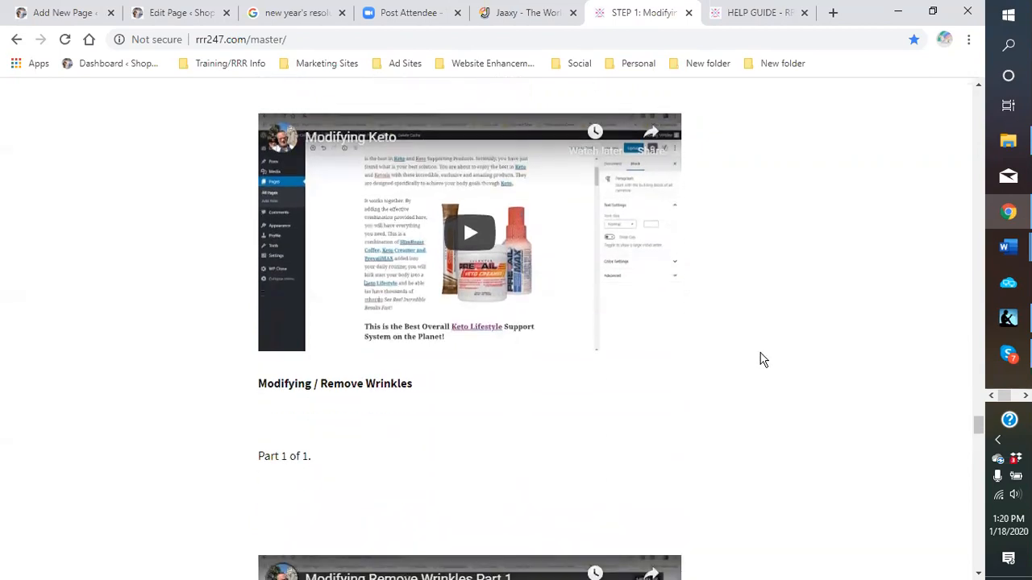
{"action": "scroll", "coordinate": [764, 361], "scroll_direction": "down", "scroll_amount": 7}
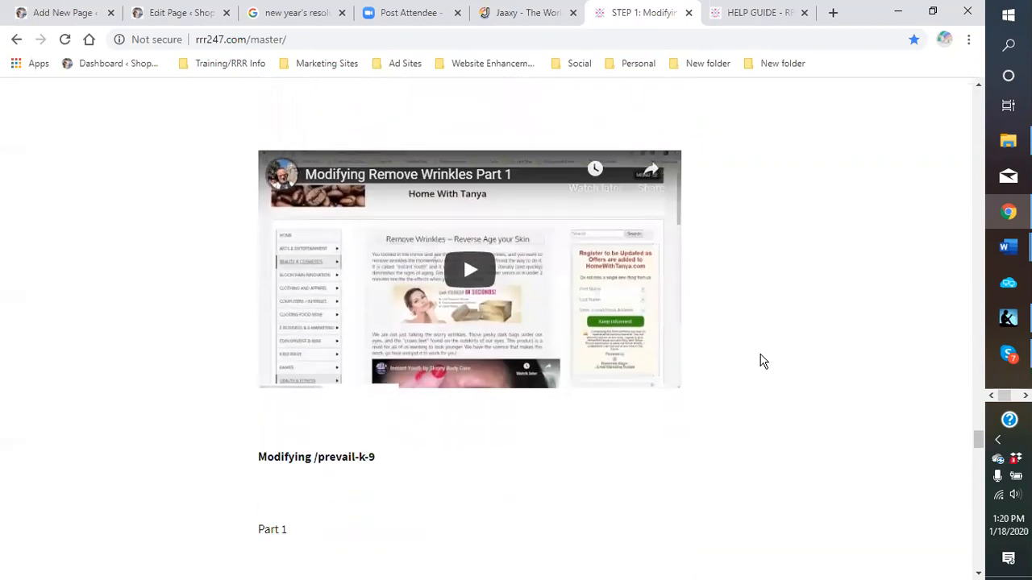
{"action": "scroll", "coordinate": [763, 361], "scroll_direction": "down", "scroll_amount": 8}
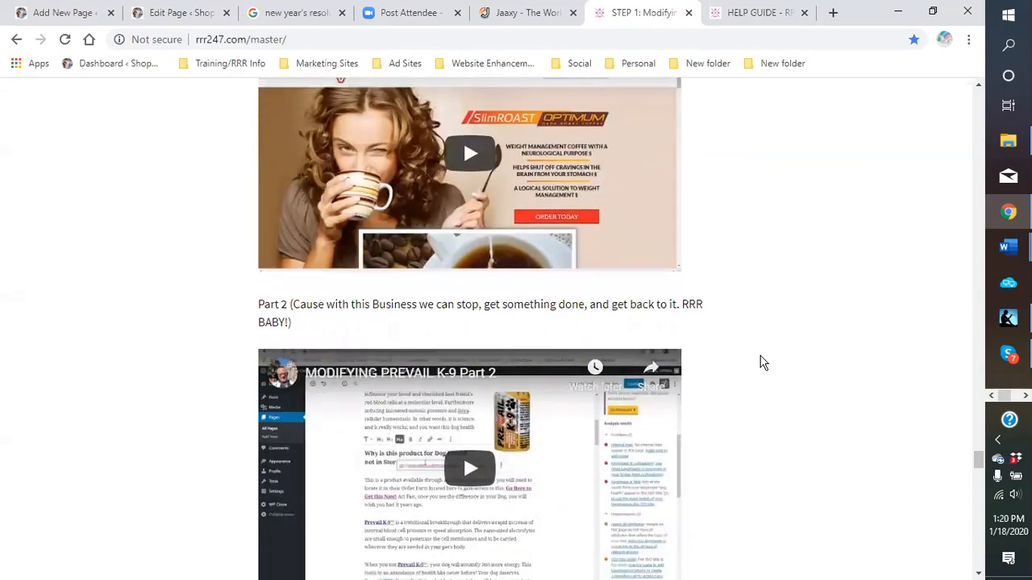
Examine section C on V-Marketing, including the paid marketing explanation and the instructor-password link into the training.
{"action": "scroll", "coordinate": [763, 363], "scroll_direction": "down", "scroll_amount": 6}
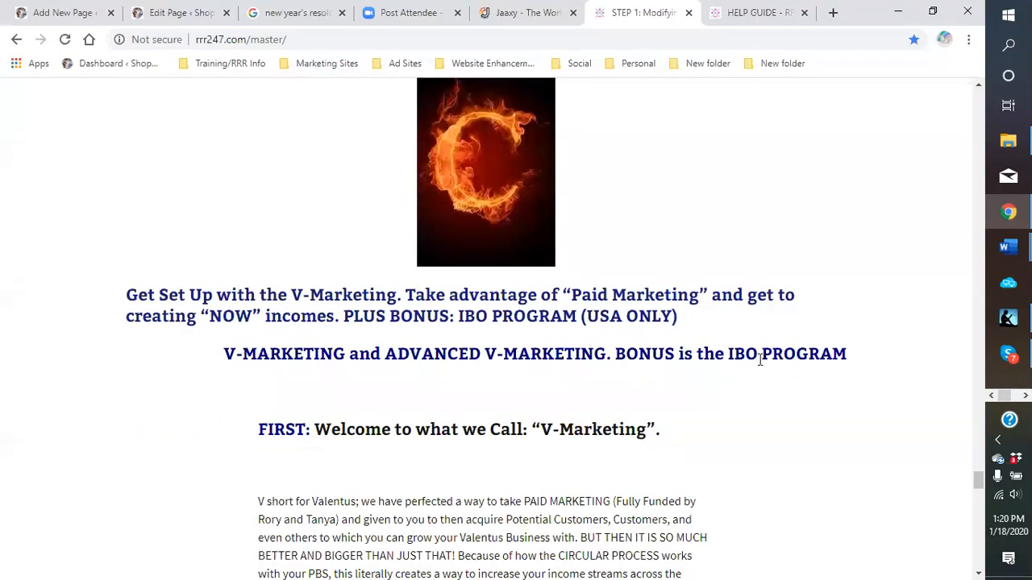
{"action": "scroll", "coordinate": [760, 368], "scroll_direction": "down", "scroll_amount": 5}
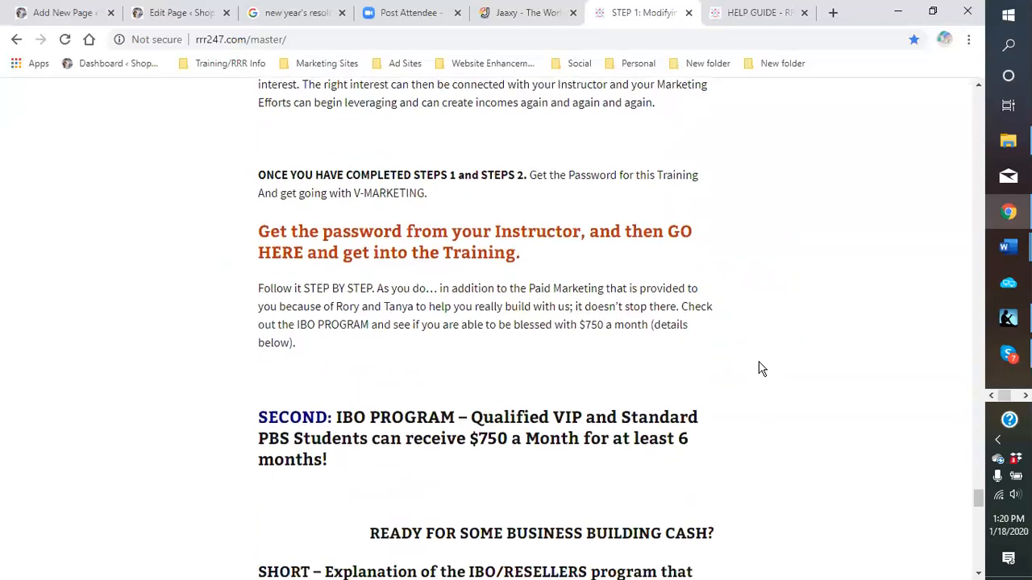
{"action": "scroll", "coordinate": [761, 369], "scroll_direction": "down", "scroll_amount": 3}
{"action": "scroll", "coordinate": [760, 369], "scroll_direction": "up", "scroll_amount": 6}
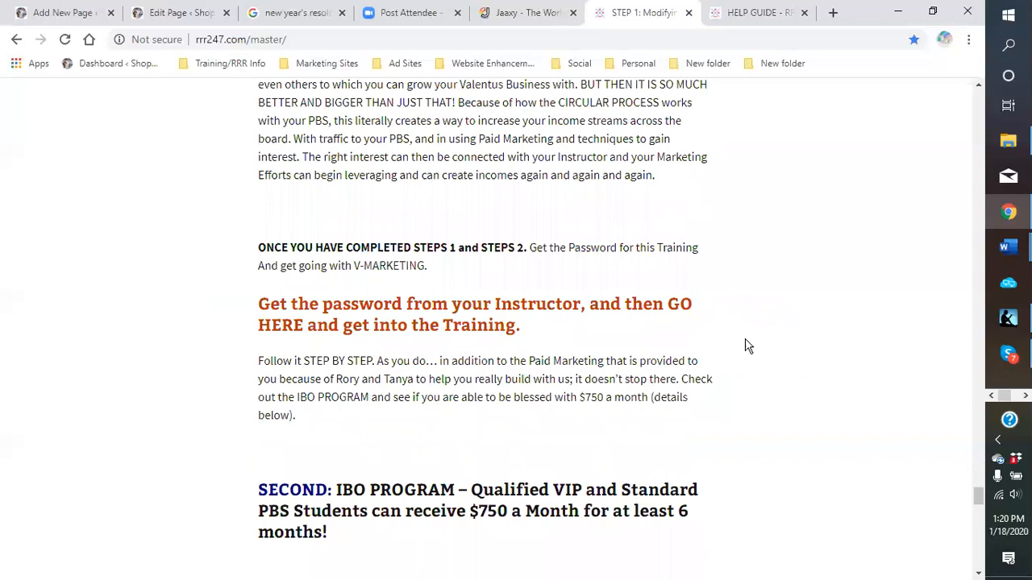
Review the "SECOND: IBO PROGRAM" section, including the short and full explanation videos and the text on requirements and limited slots.
{"action": "scroll", "coordinate": [742, 353], "scroll_direction": "down", "scroll_amount": 1}
{"action": "scroll", "coordinate": [716, 320], "scroll_direction": "down", "scroll_amount": 2}
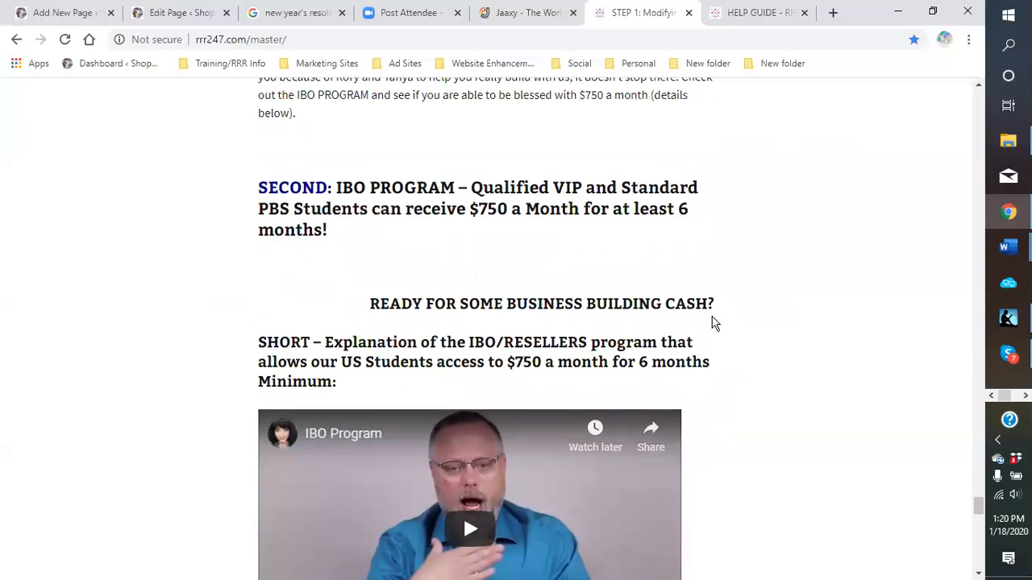
{"action": "scroll", "coordinate": [713, 322], "scroll_direction": "down", "scroll_amount": 2}
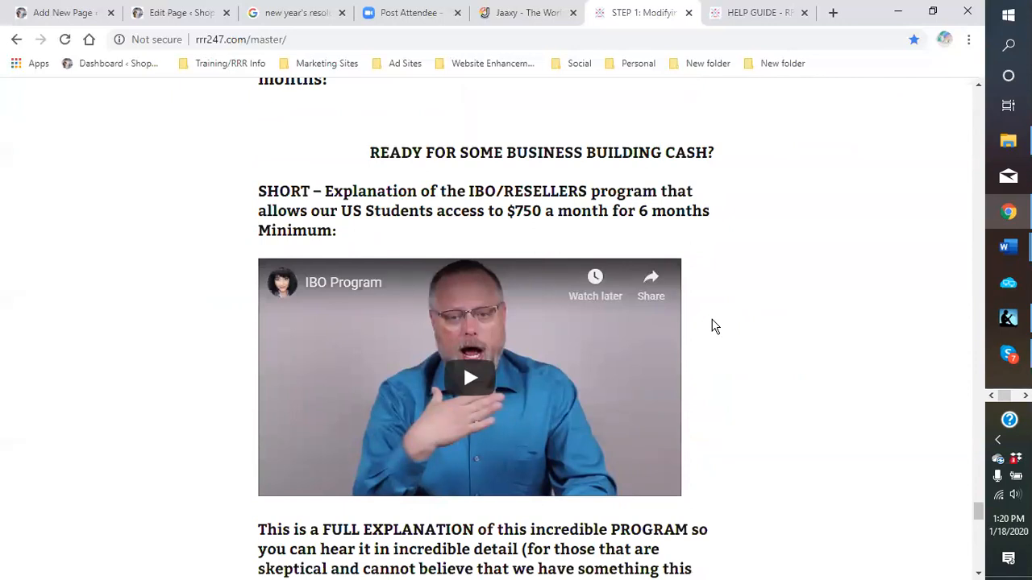
{"action": "scroll", "coordinate": [712, 326], "scroll_direction": "down", "scroll_amount": 1}
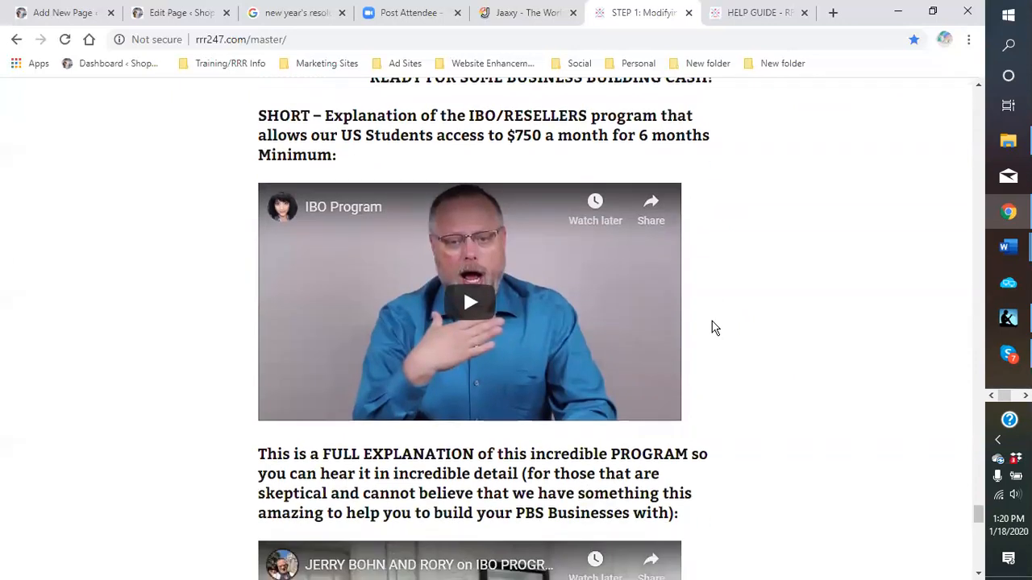
{"action": "scroll", "coordinate": [711, 329], "scroll_direction": "down", "scroll_amount": 1}
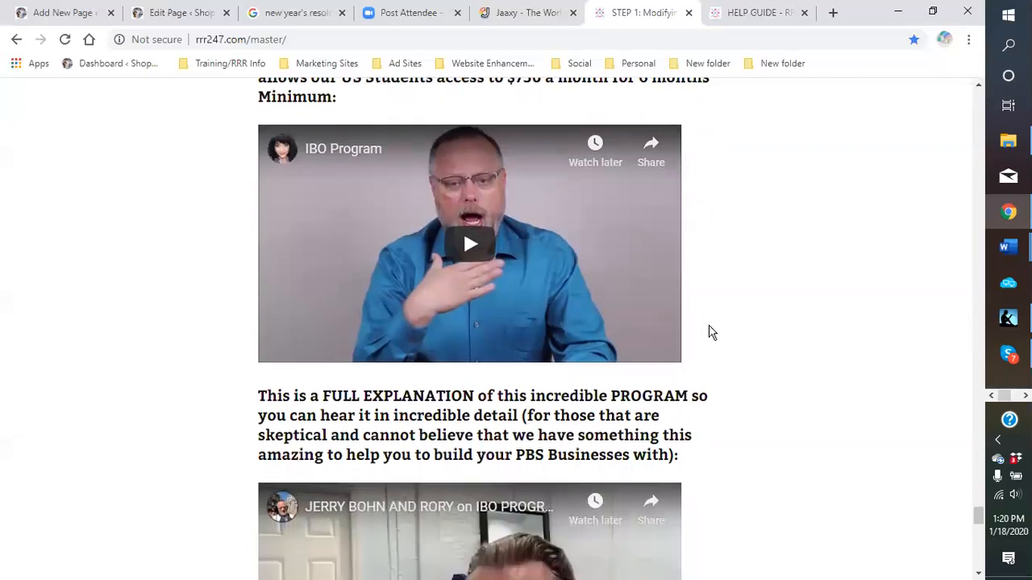
{"action": "scroll", "coordinate": [716, 297], "scroll_direction": "down", "scroll_amount": 3}
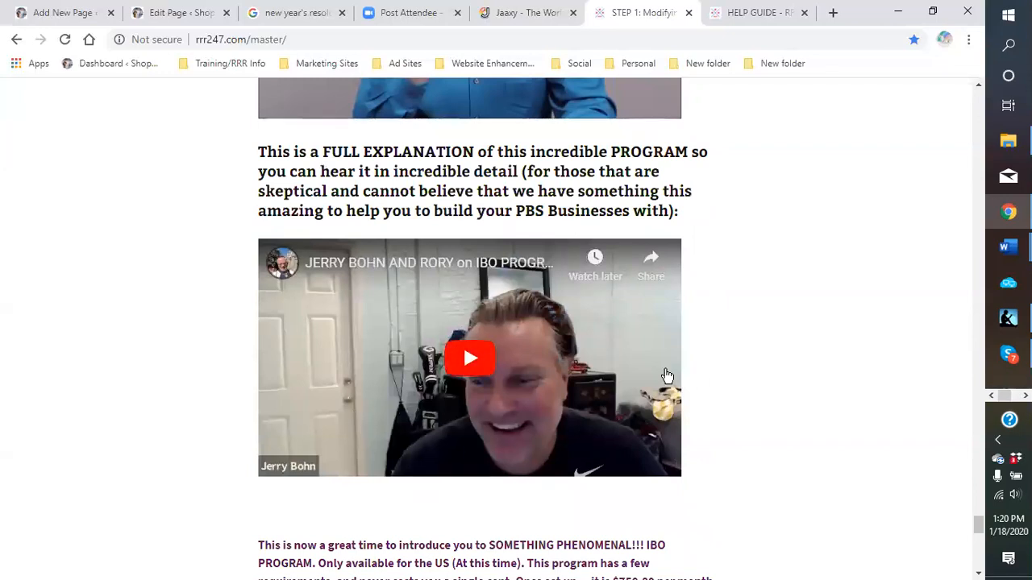
{"action": "scroll", "coordinate": [621, 322], "scroll_direction": "up", "scroll_amount": 2}
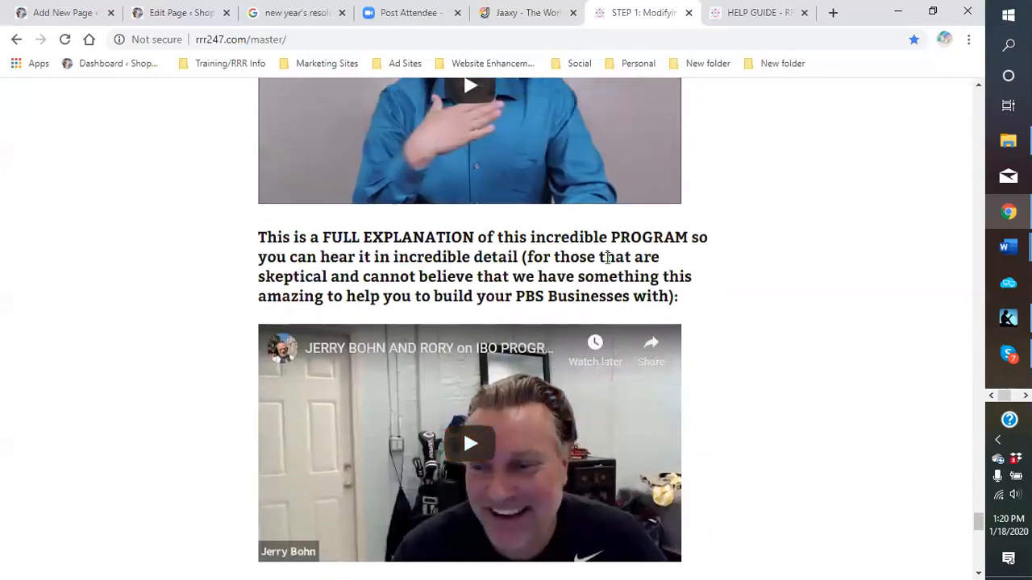
{"action": "scroll", "coordinate": [756, 403], "scroll_direction": "down", "scroll_amount": 3}
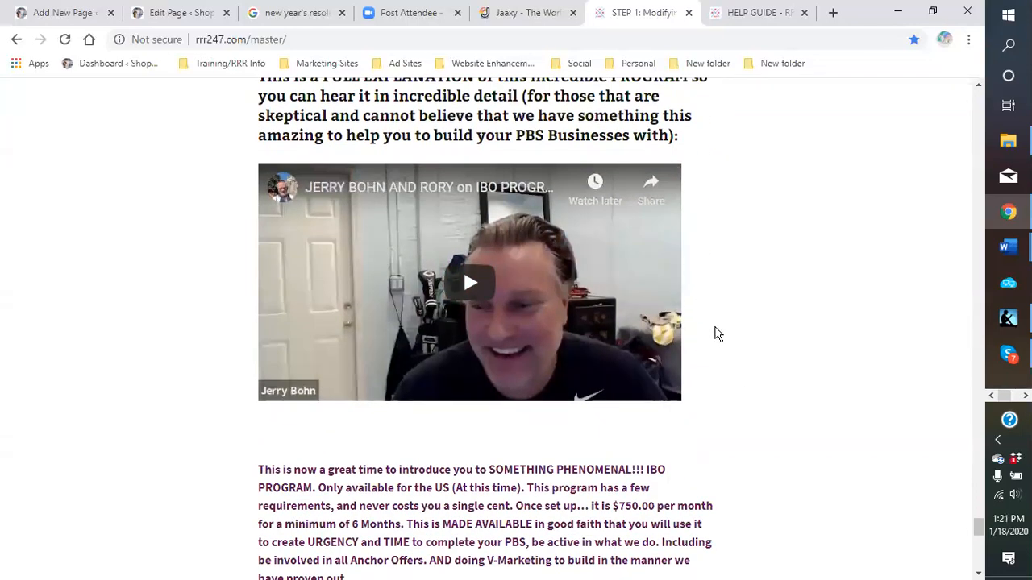
{"action": "scroll", "coordinate": [716, 335], "scroll_direction": "down", "scroll_amount": 2}
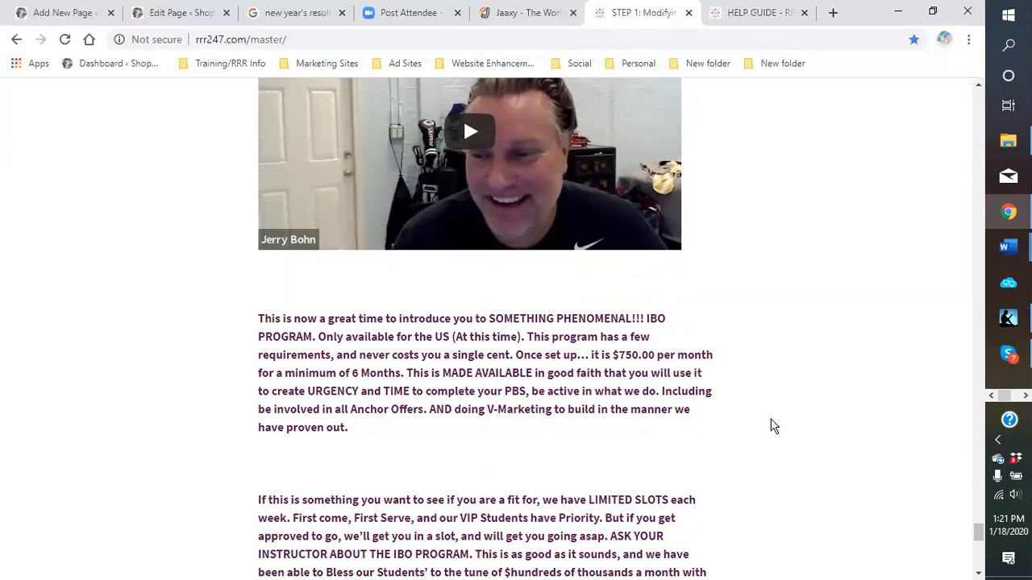
{"action": "scroll", "coordinate": [771, 425], "scroll_direction": "down", "scroll_amount": 3}
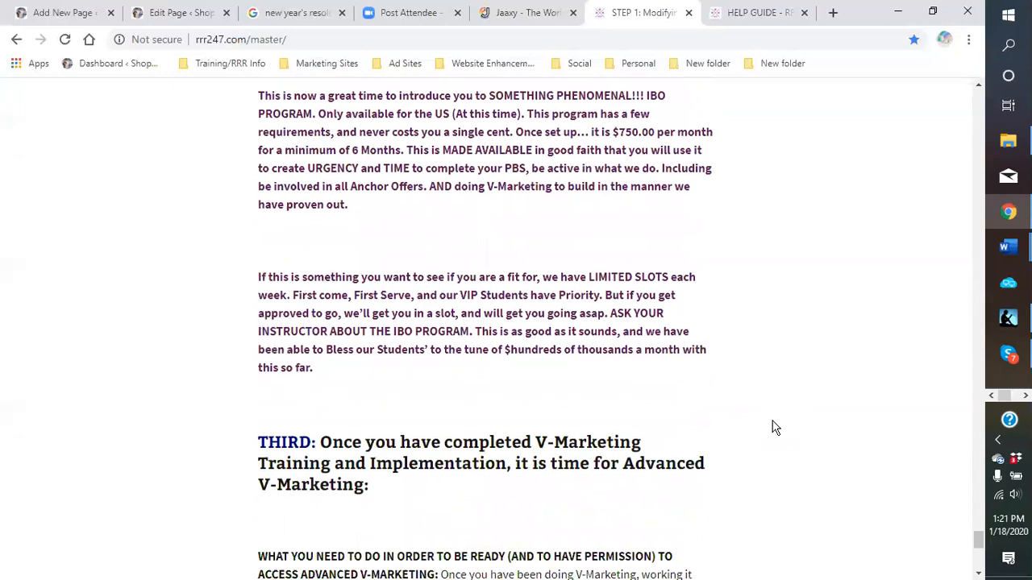
Read the "THIRD" section on Advanced V-Marketing access requirements, down to the return links for STEP 2 training.
{"action": "scroll", "coordinate": [774, 425], "scroll_direction": "down", "scroll_amount": 2}
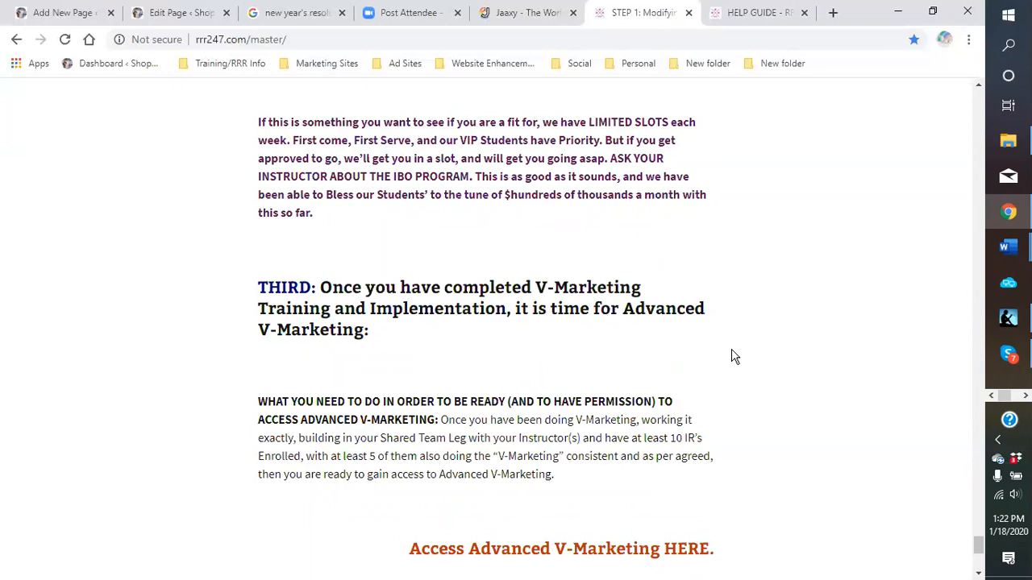
{"action": "scroll", "coordinate": [733, 357], "scroll_direction": "down", "scroll_amount": 2}
{"action": "scroll", "coordinate": [734, 361], "scroll_direction": "down", "scroll_amount": 2}
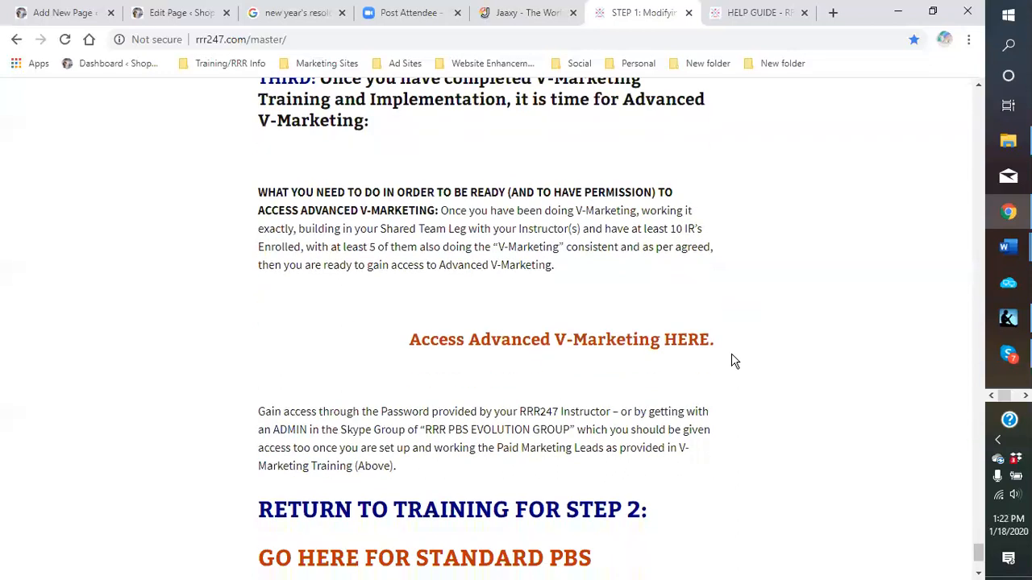
{"action": "scroll", "coordinate": [734, 361], "scroll_direction": "down", "scroll_amount": 1}
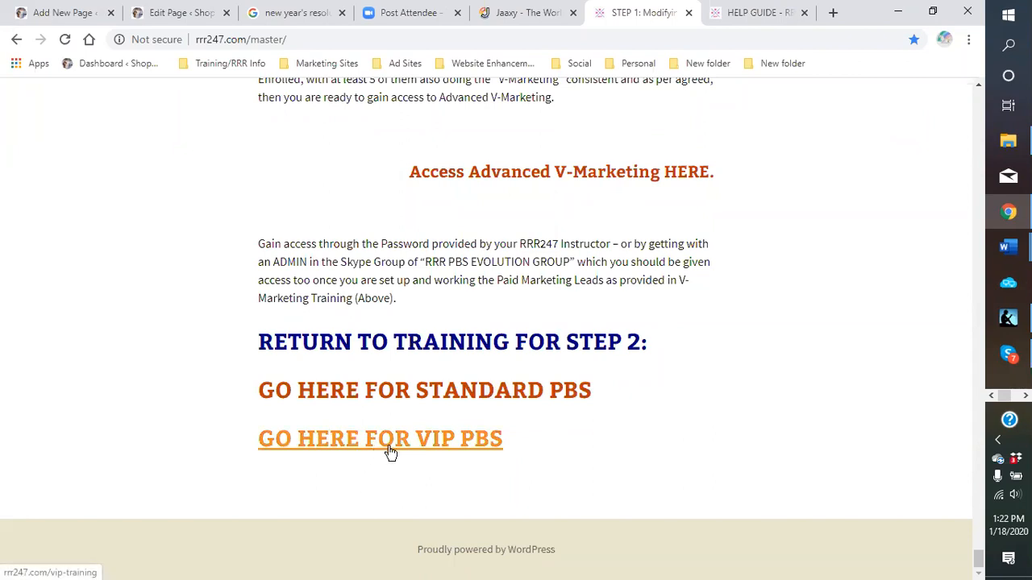
Open the Standard PBS training page from the STEP 2 return links and read its FIRST and SECOND instructions, including the e-mail registration link.
{"action": "left_click", "coordinate": [448, 396]}
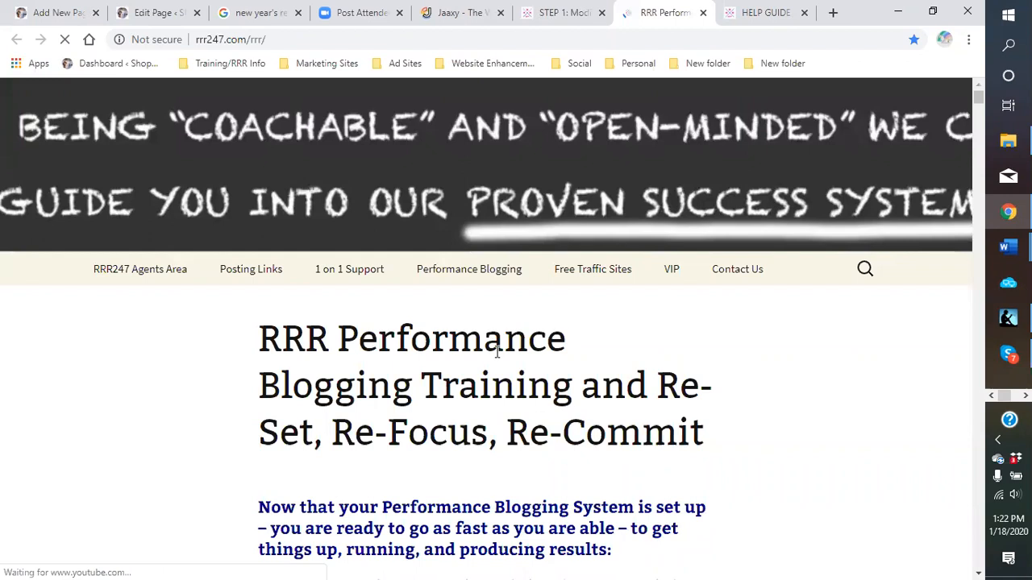
{"action": "scroll", "coordinate": [495, 350], "scroll_direction": "down", "scroll_amount": 3}
{"action": "scroll", "coordinate": [495, 359], "scroll_direction": "down", "scroll_amount": 1}
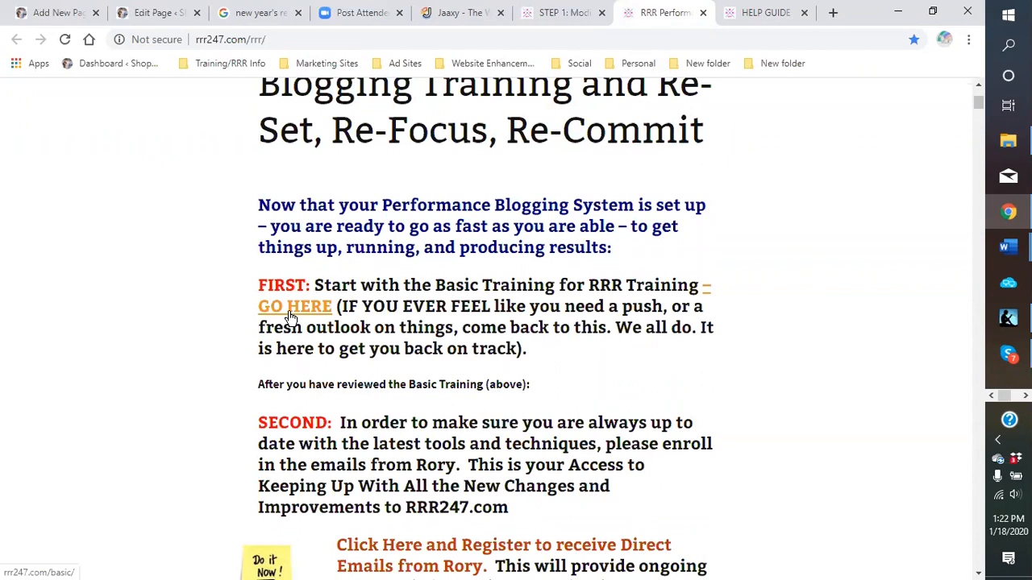
{"action": "scroll", "coordinate": [290, 317], "scroll_direction": "down", "scroll_amount": 1}
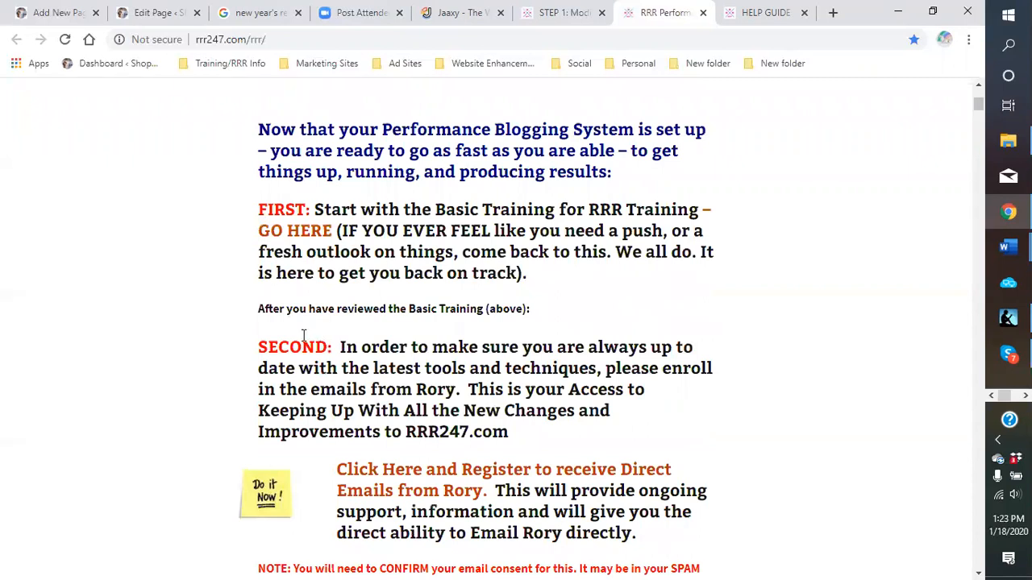
{"action": "scroll", "coordinate": [305, 335], "scroll_direction": "down", "scroll_amount": 2}
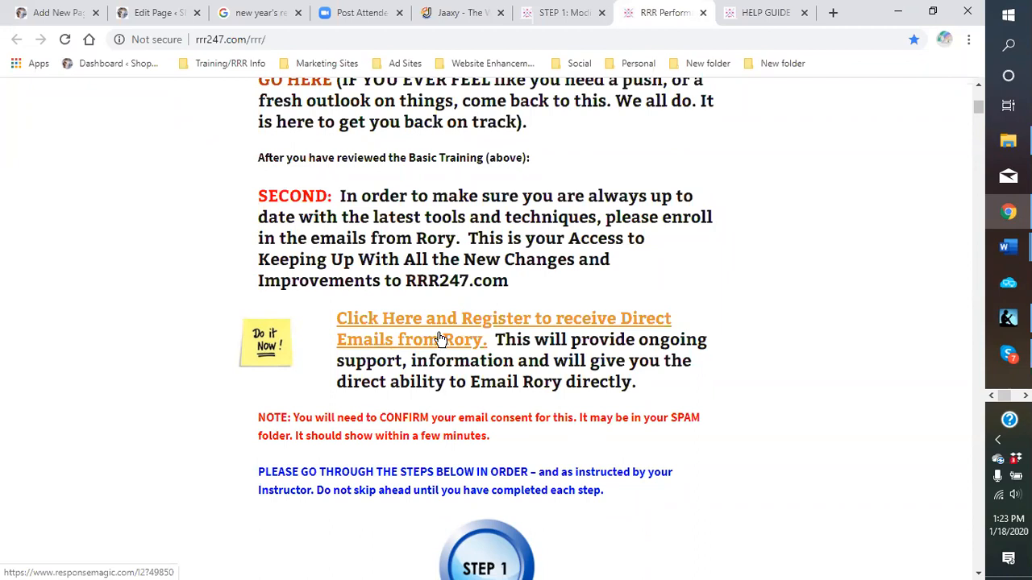
Examine the STEP 1 section of the Standard PBS training page, including its training links and "What to expect in STEP 1".
{"action": "scroll", "coordinate": [435, 343], "scroll_direction": "down", "scroll_amount": 2}
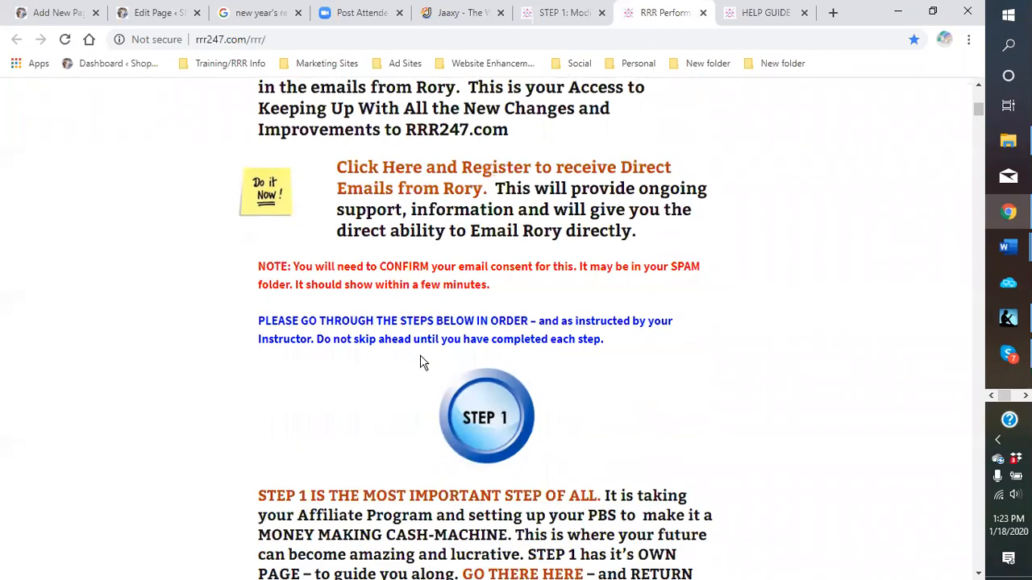
{"action": "scroll", "coordinate": [420, 360], "scroll_direction": "down", "scroll_amount": 2}
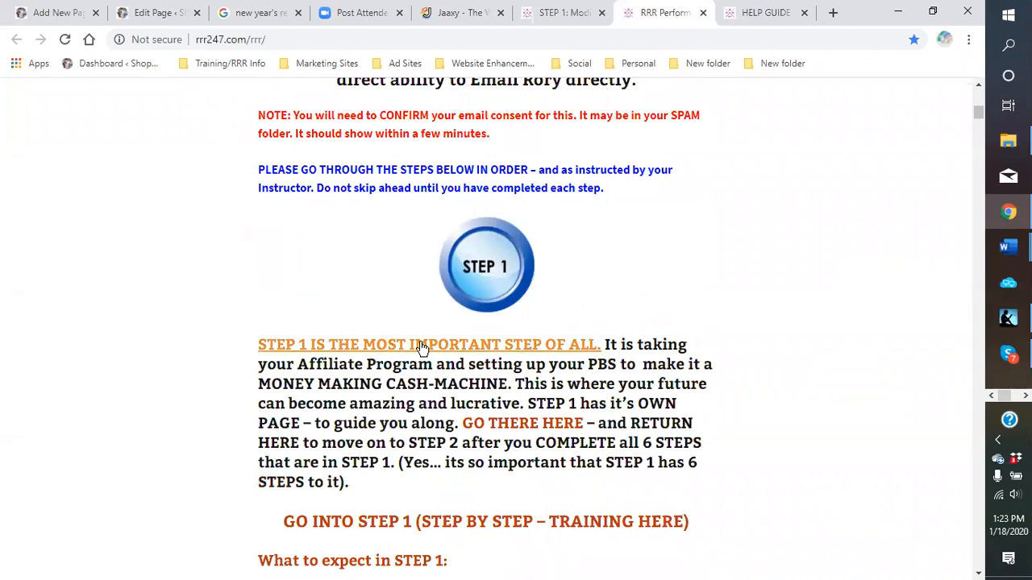
{"action": "scroll", "coordinate": [419, 352], "scroll_direction": "down", "scroll_amount": 1}
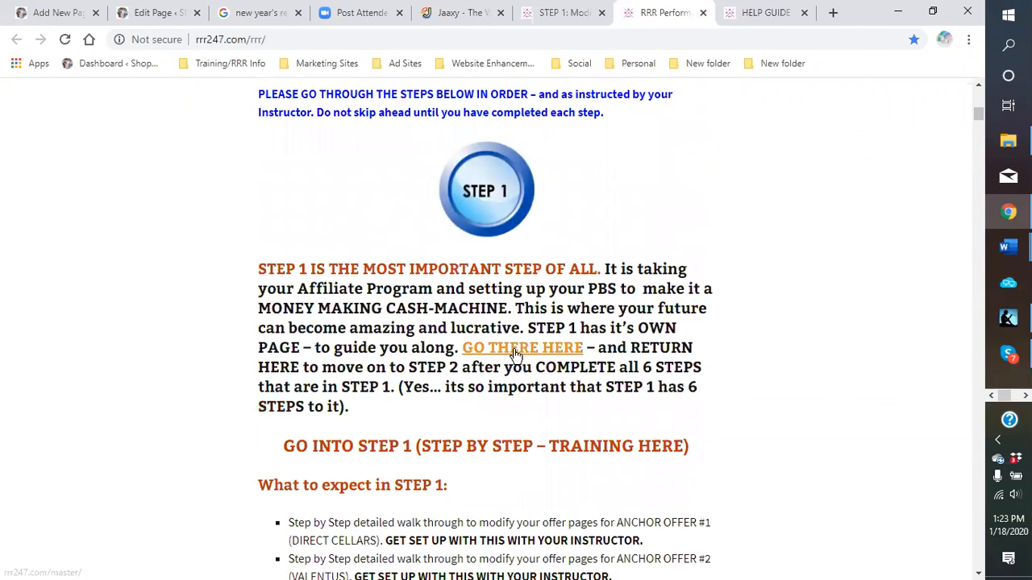
{"action": "scroll", "coordinate": [403, 330], "scroll_direction": "down", "scroll_amount": 1}
{"action": "scroll", "coordinate": [394, 319], "scroll_direction": "down", "scroll_amount": 2}
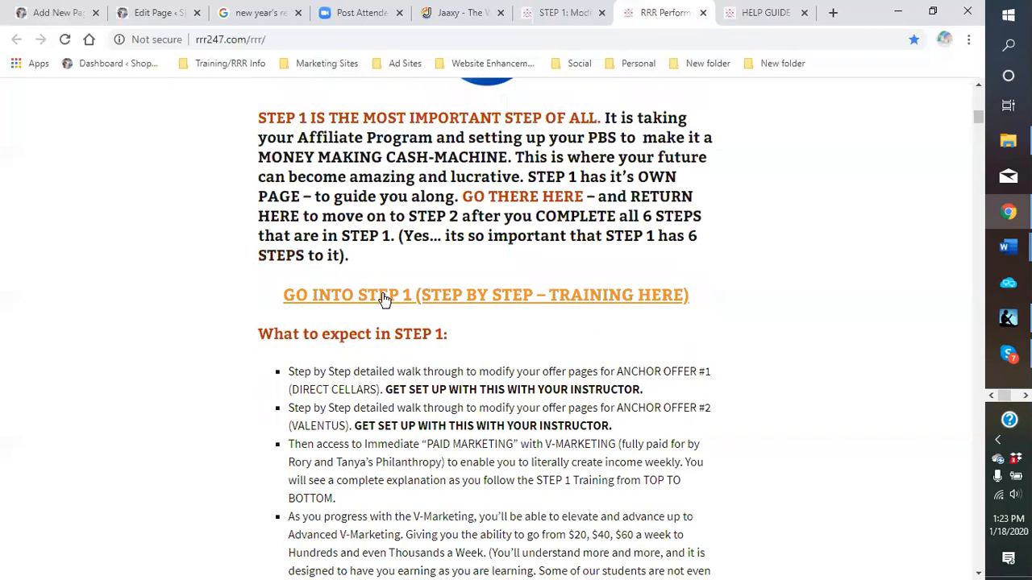
Read the rest of the STEP 1 expectations and the STEP 2 introduction explaining the Group 1 and Group 2 affiliate programs.
{"action": "scroll", "coordinate": [362, 338], "scroll_direction": "down", "scroll_amount": 1}
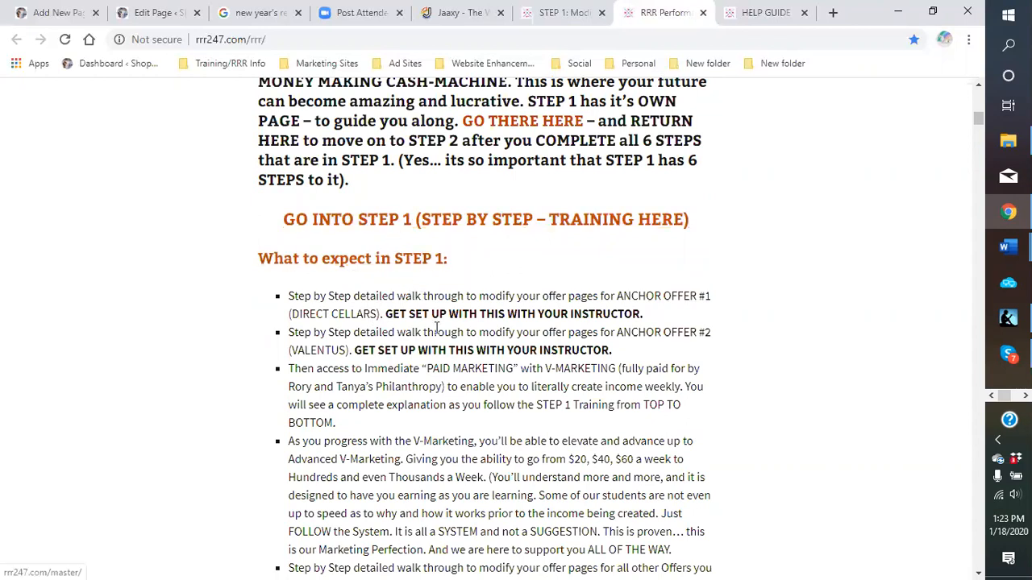
{"action": "scroll", "coordinate": [411, 342], "scroll_direction": "down", "scroll_amount": 2}
{"action": "scroll", "coordinate": [410, 345], "scroll_direction": "down", "scroll_amount": 5}
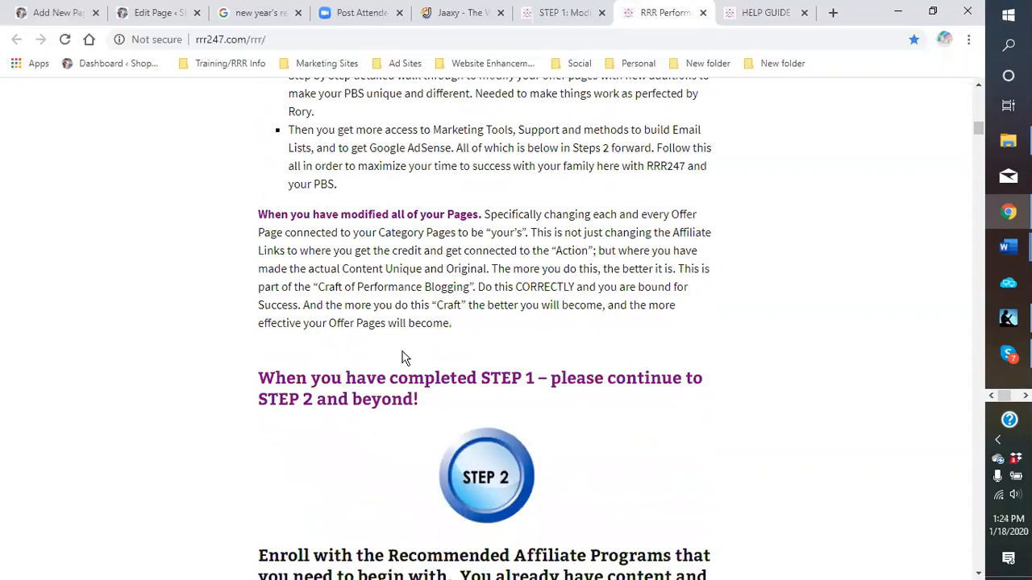
{"action": "scroll", "coordinate": [403, 358], "scroll_direction": "down", "scroll_amount": 3}
{"action": "scroll", "coordinate": [401, 361], "scroll_direction": "down", "scroll_amount": 3}
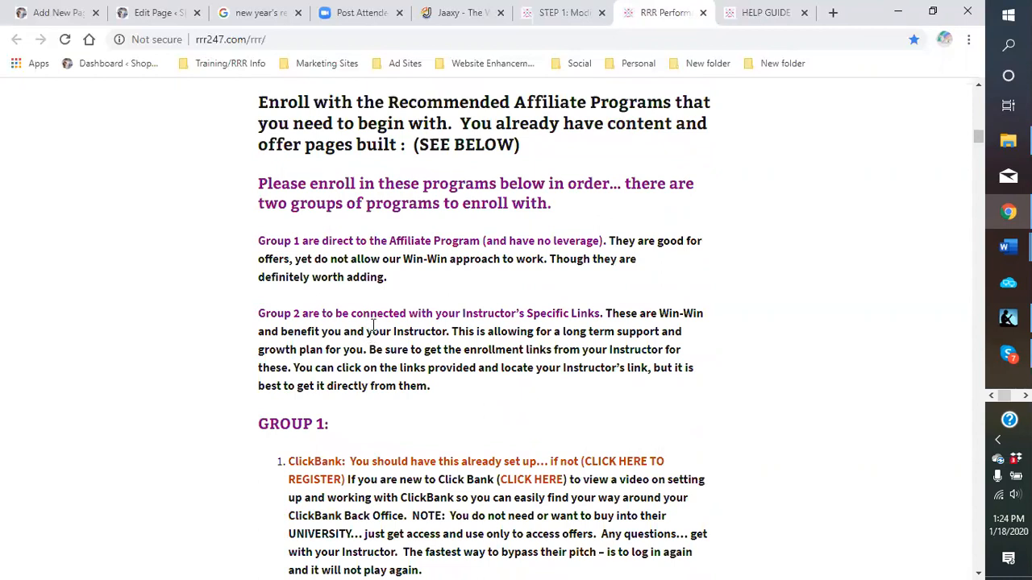
{"action": "scroll", "coordinate": [431, 281], "scroll_direction": "up", "scroll_amount": 3}
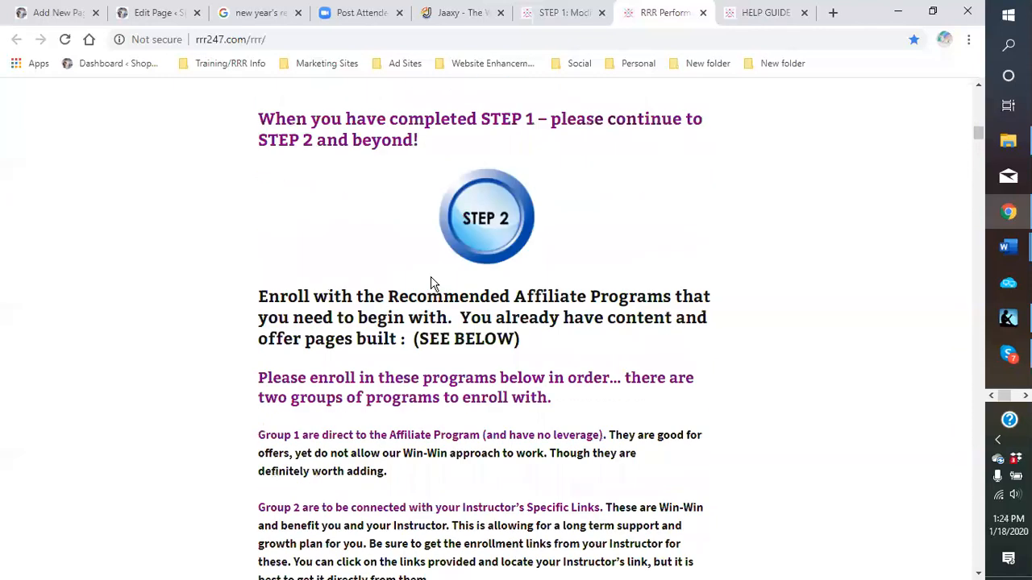
{"action": "scroll", "coordinate": [419, 284], "scroll_direction": "down", "scroll_amount": 3}
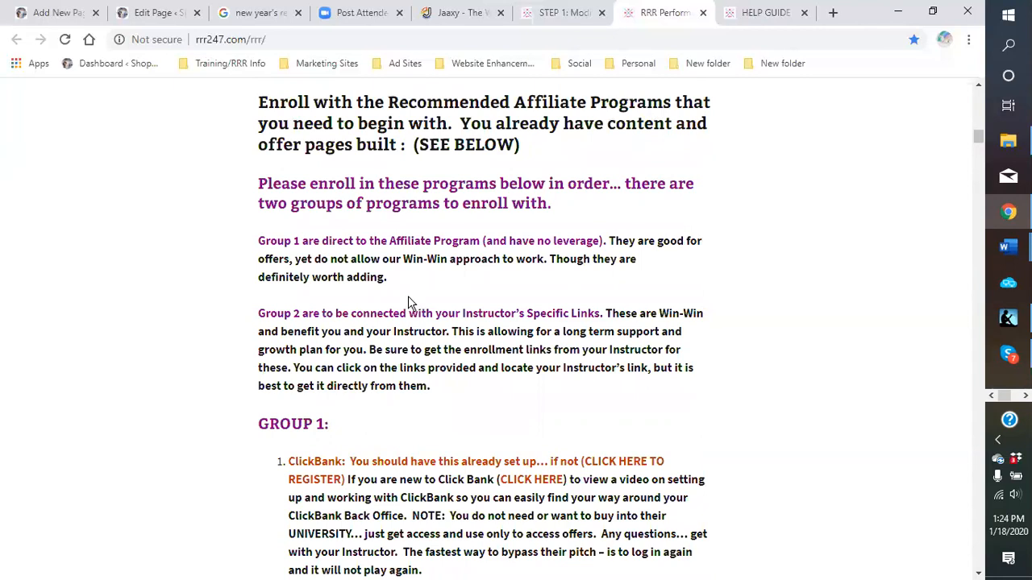
Review the Group 1 enrollment list, covering ClickBank, Brunette Marketing Network and CJ.com with their registration links.
{"action": "scroll", "coordinate": [410, 295], "scroll_direction": "down", "scroll_amount": 2}
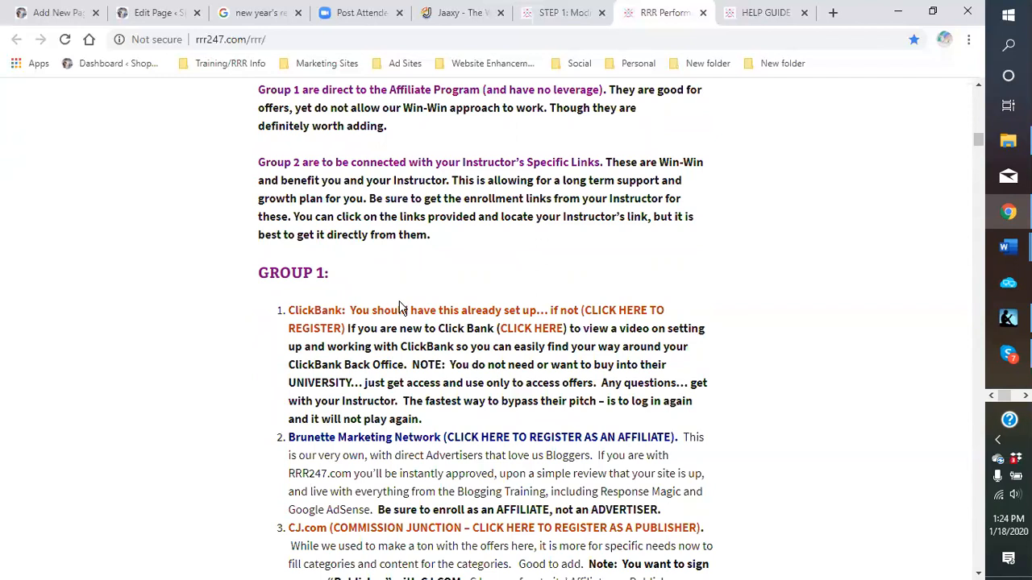
{"action": "scroll", "coordinate": [401, 306], "scroll_direction": "down", "scroll_amount": 2}
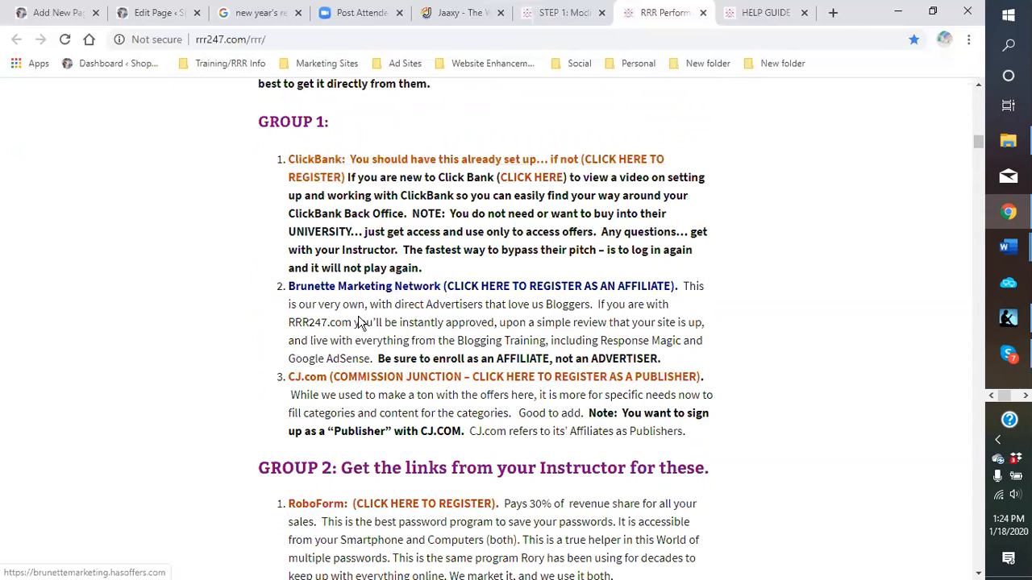
{"action": "scroll", "coordinate": [360, 322], "scroll_direction": "down", "scroll_amount": 1}
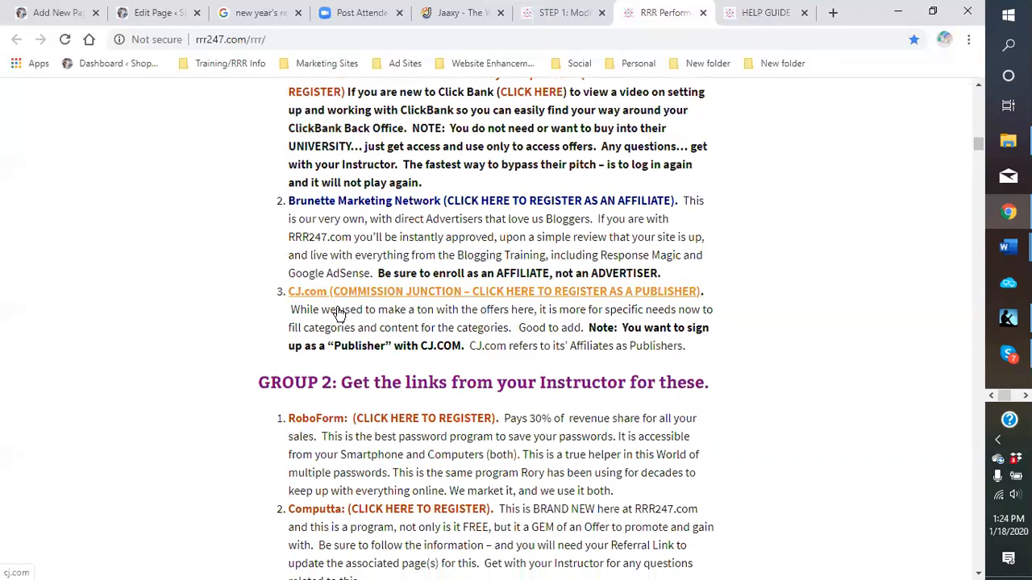
{"action": "scroll", "coordinate": [331, 298], "scroll_direction": "down", "scroll_amount": 2}
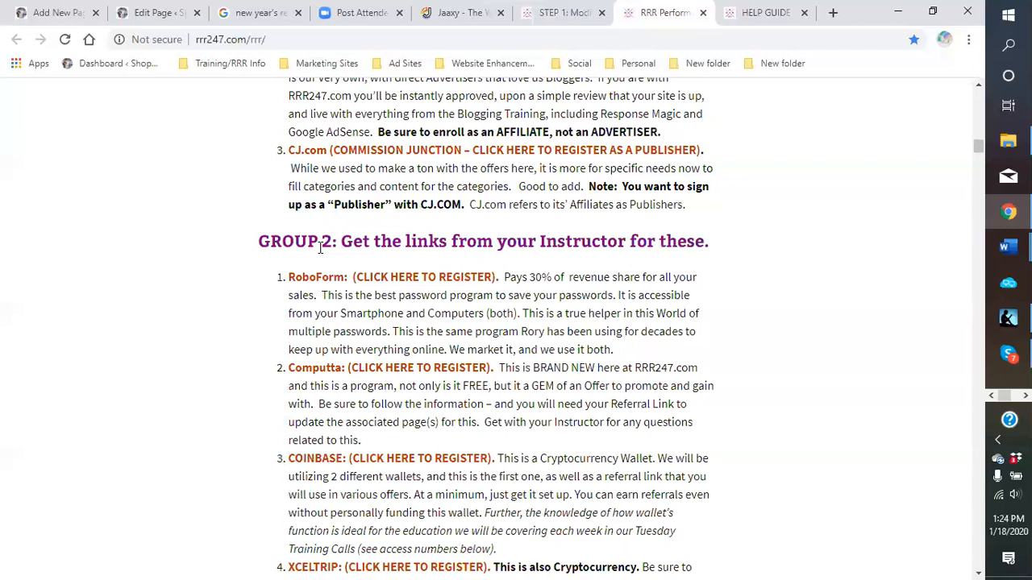
{"action": "scroll", "coordinate": [306, 250], "scroll_direction": "up", "scroll_amount": 3}
{"action": "scroll", "coordinate": [319, 169], "scroll_direction": "down", "scroll_amount": 3}
Review the Group 2 instructor-linked programs, from RoboForm, Computta and COINBASE through XCELTRIP, STAKEBASE and SUFORIA to the anchor offers.
{"action": "scroll", "coordinate": [325, 240], "scroll_direction": "down", "scroll_amount": 1}
{"action": "scroll", "coordinate": [299, 193], "scroll_direction": "up", "scroll_amount": 1}
{"action": "scroll", "coordinate": [312, 266], "scroll_direction": "down", "scroll_amount": 1}
{"action": "scroll", "coordinate": [336, 298], "scroll_direction": "down", "scroll_amount": 2}
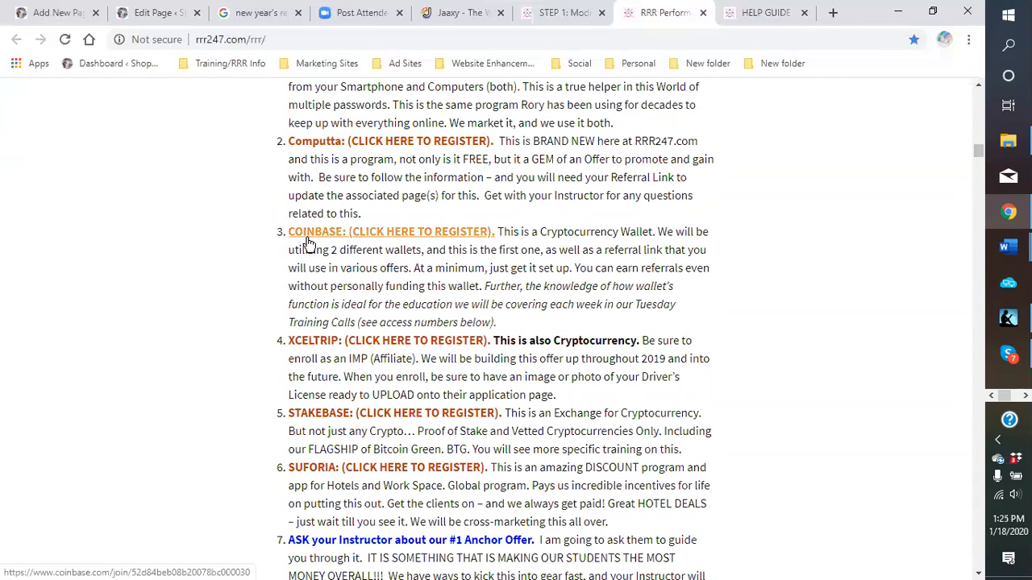
{"action": "scroll", "coordinate": [307, 245], "scroll_direction": "down", "scroll_amount": 1}
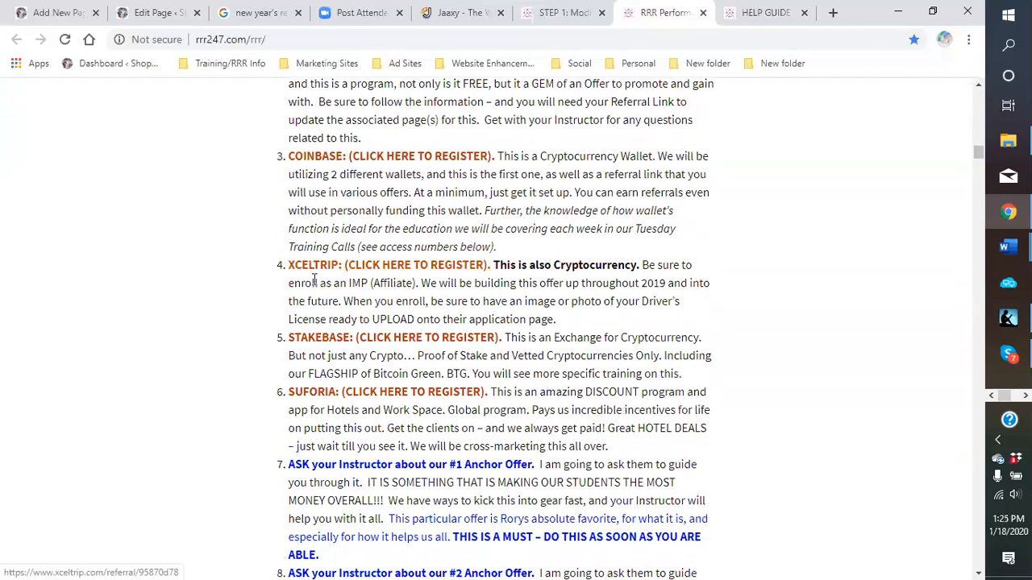
{"action": "scroll", "coordinate": [314, 280], "scroll_direction": "down", "scroll_amount": 1}
{"action": "scroll", "coordinate": [310, 262], "scroll_direction": "down", "scroll_amount": 1}
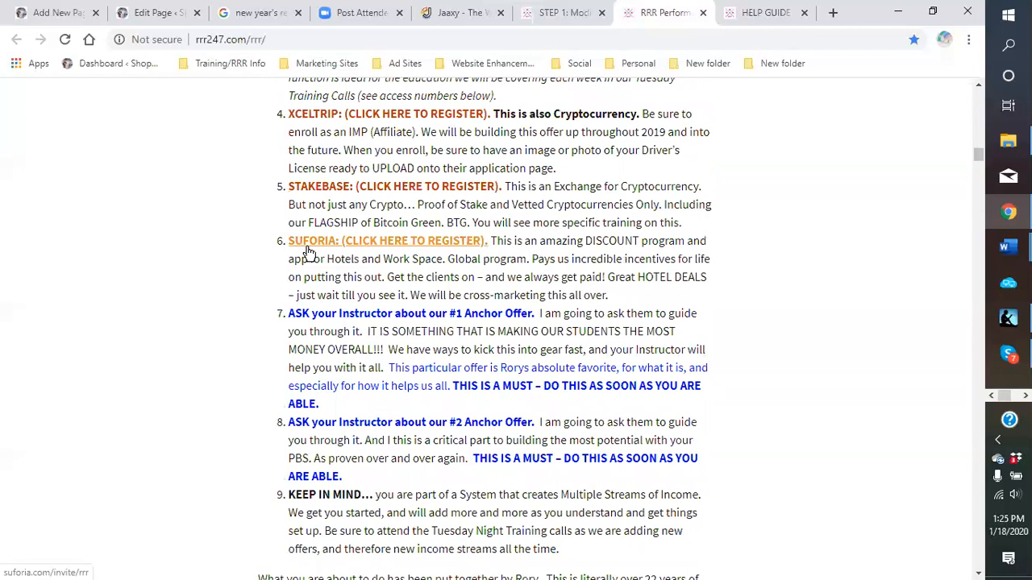
{"action": "scroll", "coordinate": [309, 249], "scroll_direction": "up", "scroll_amount": 5}
{"action": "scroll", "coordinate": [310, 246], "scroll_direction": "down", "scroll_amount": 3}
{"action": "scroll", "coordinate": [310, 242], "scroll_direction": "down", "scroll_amount": 2}
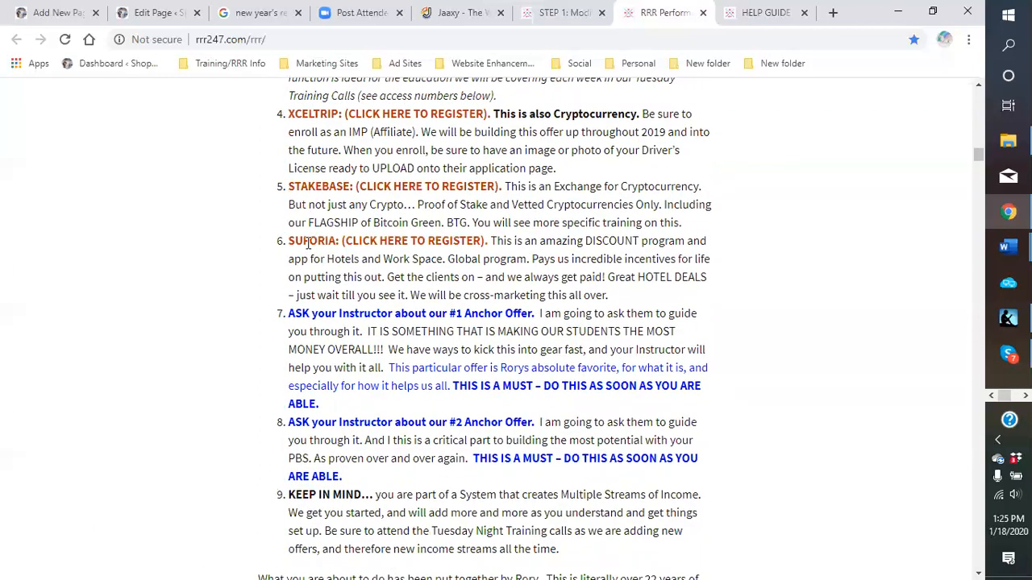
{"action": "scroll", "coordinate": [309, 243], "scroll_direction": "down", "scroll_amount": 2}
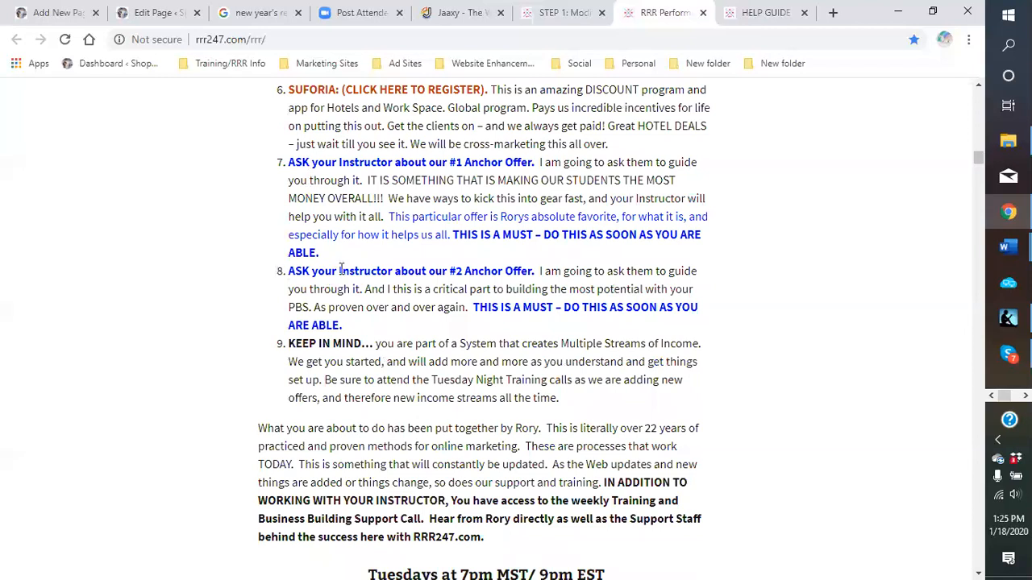
Read the closing notes of Group 2 and the Tuesday training call section with its call-in and Zoom webinar access details.
{"action": "scroll", "coordinate": [339, 271], "scroll_direction": "down", "scroll_amount": 2}
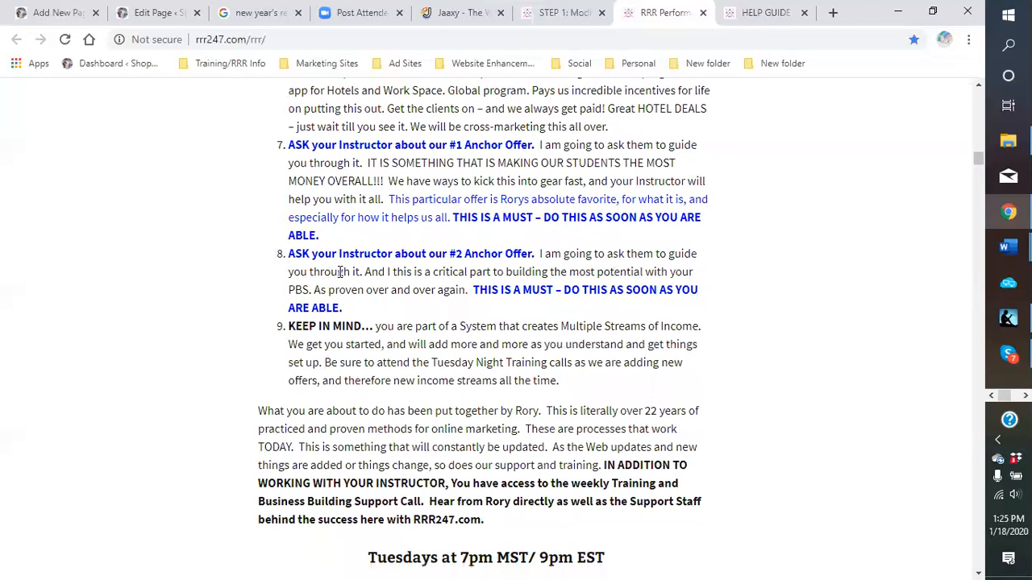
{"action": "scroll", "coordinate": [339, 270], "scroll_direction": "down", "scroll_amount": 2}
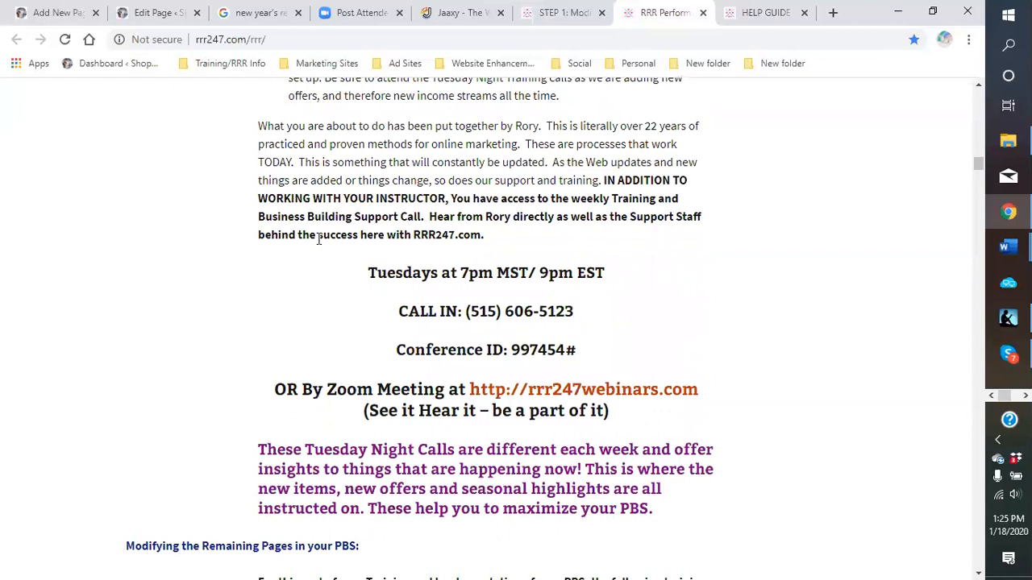
{"action": "scroll", "coordinate": [318, 242], "scroll_direction": "down", "scroll_amount": 2}
{"action": "scroll", "coordinate": [328, 234], "scroll_direction": "up", "scroll_amount": 1}
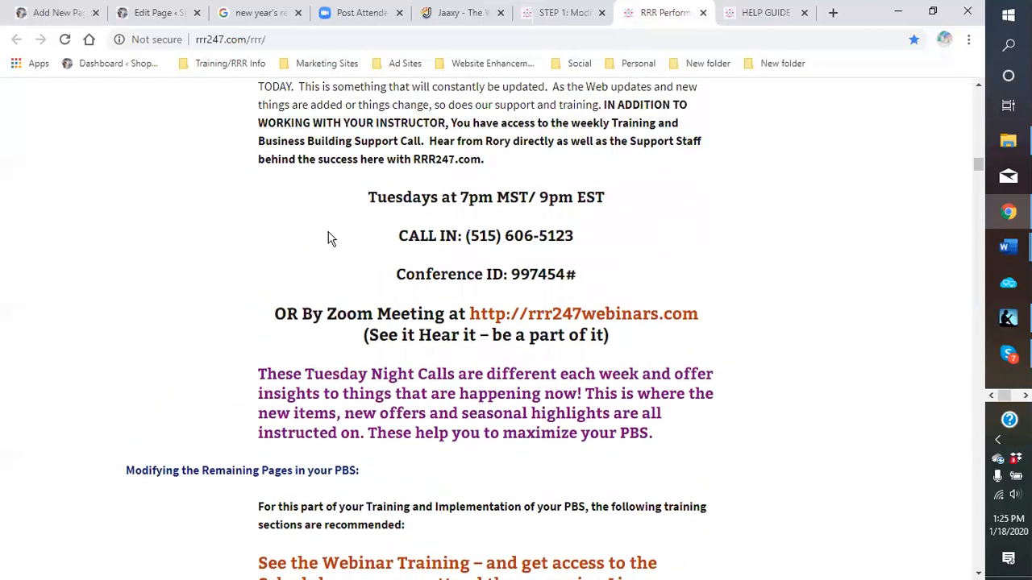
{"action": "scroll", "coordinate": [320, 235], "scroll_direction": "up", "scroll_amount": 1}
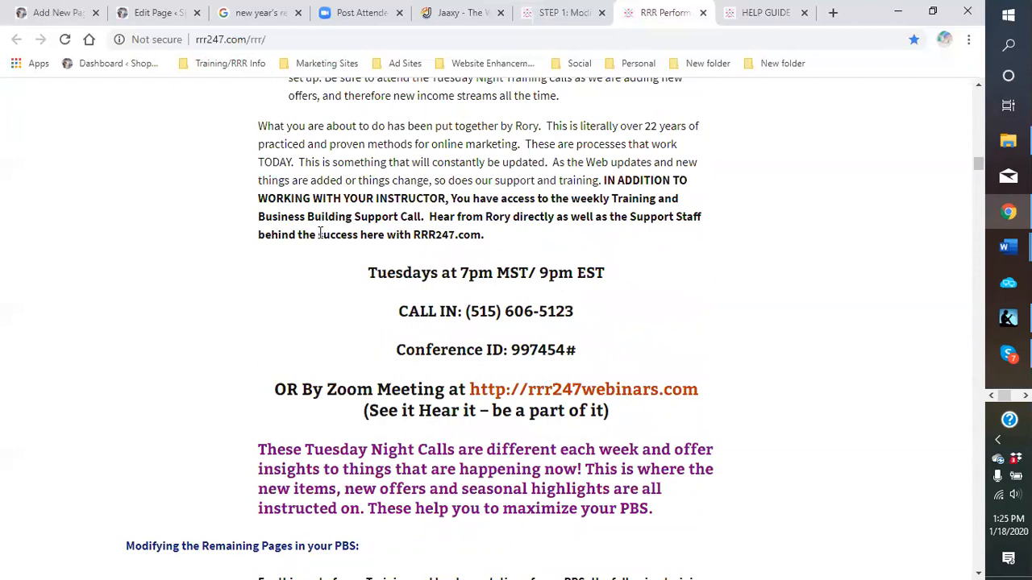
{"action": "scroll", "coordinate": [320, 233], "scroll_direction": "down", "scroll_amount": 2}
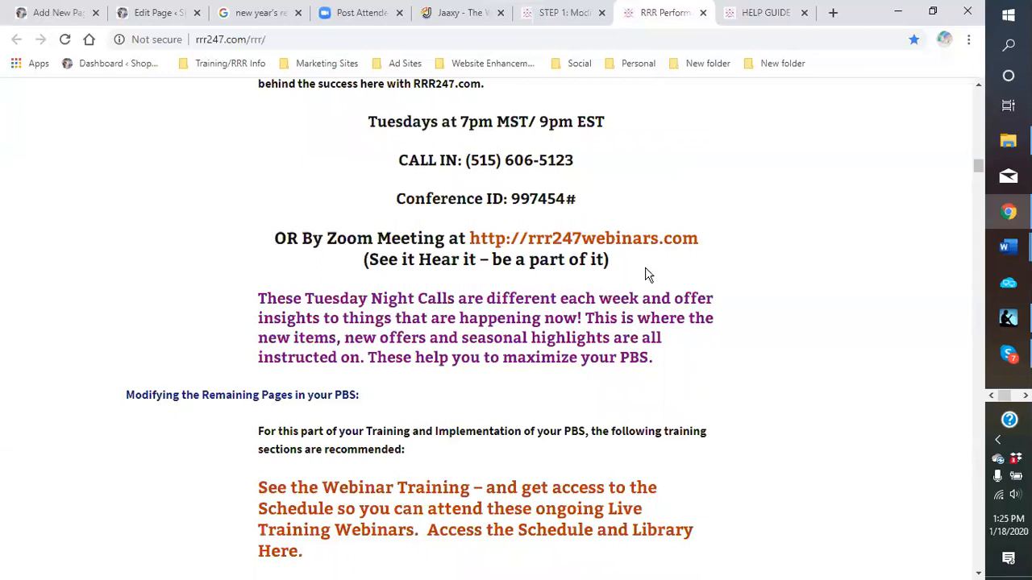
{"action": "scroll", "coordinate": [644, 278], "scroll_direction": "down", "scroll_amount": 1}
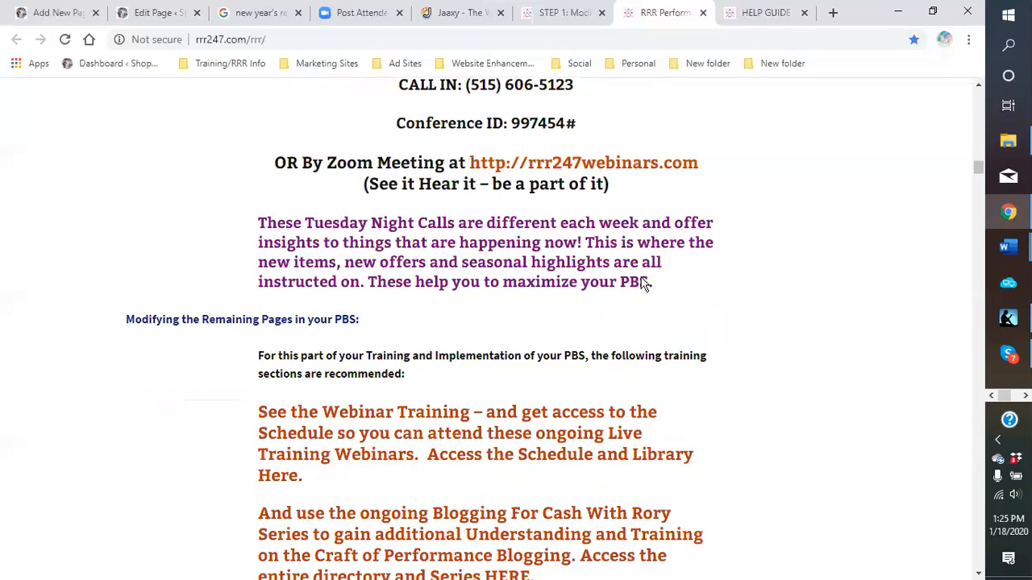
{"action": "scroll", "coordinate": [608, 219], "scroll_direction": "up", "scroll_amount": 1}
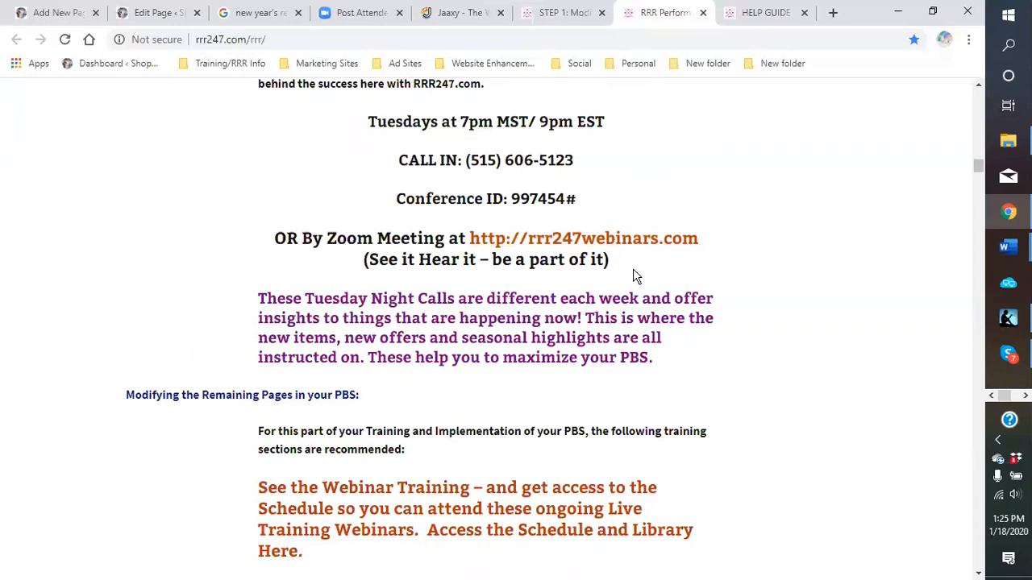
{"action": "scroll", "coordinate": [631, 250], "scroll_direction": "up", "scroll_amount": 1}
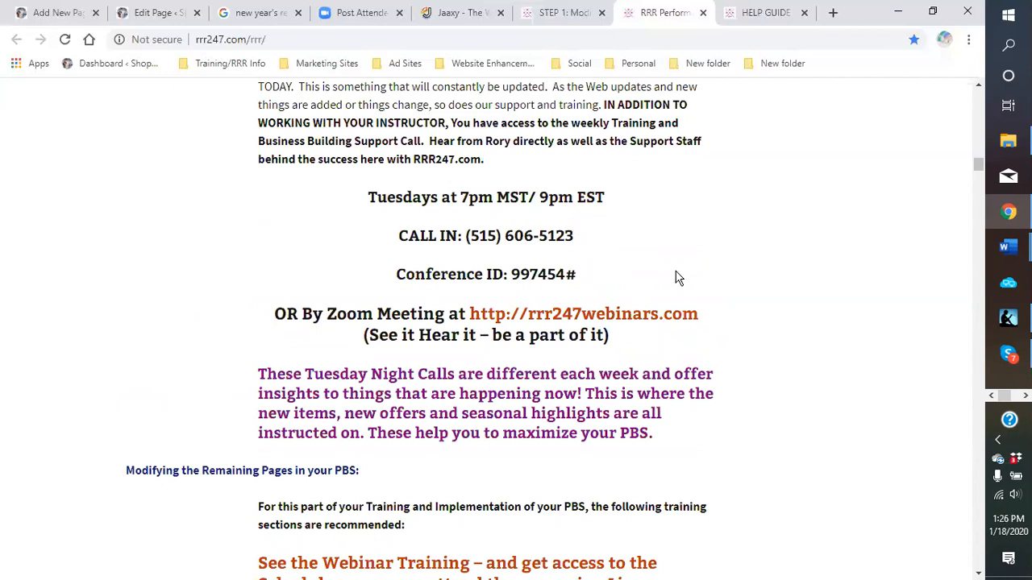
{"action": "scroll", "coordinate": [673, 282], "scroll_direction": "down", "scroll_amount": 1}
Examine "Modifying the Remaining Pages in your PBS", including the recommended webinar training and the Arts & Entertainment, Beauty & Cosmetics and BlockChain Innovation categories.
{"action": "scroll", "coordinate": [673, 284], "scroll_direction": "down", "scroll_amount": 5}
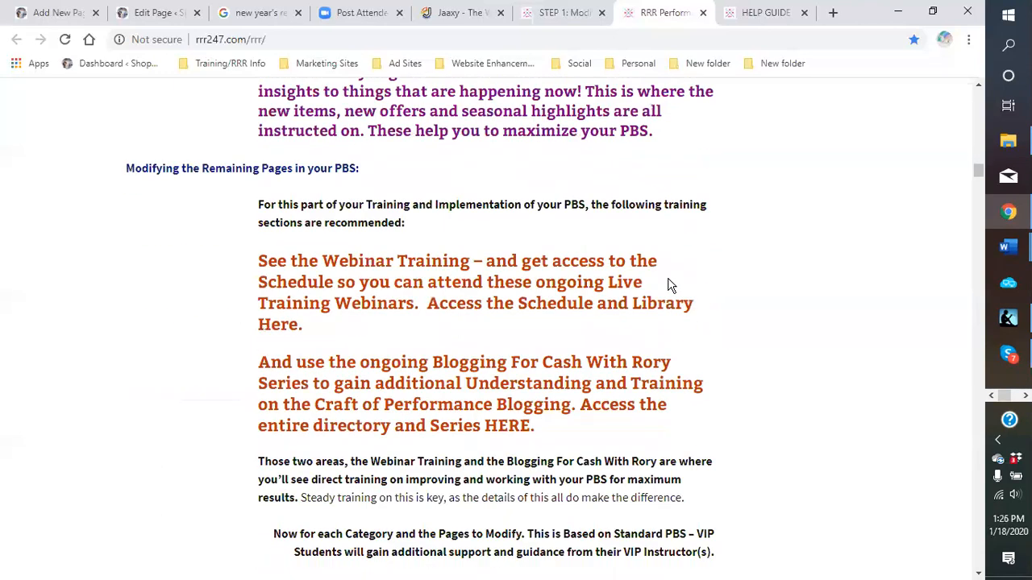
{"action": "scroll", "coordinate": [667, 284], "scroll_direction": "down", "scroll_amount": 2}
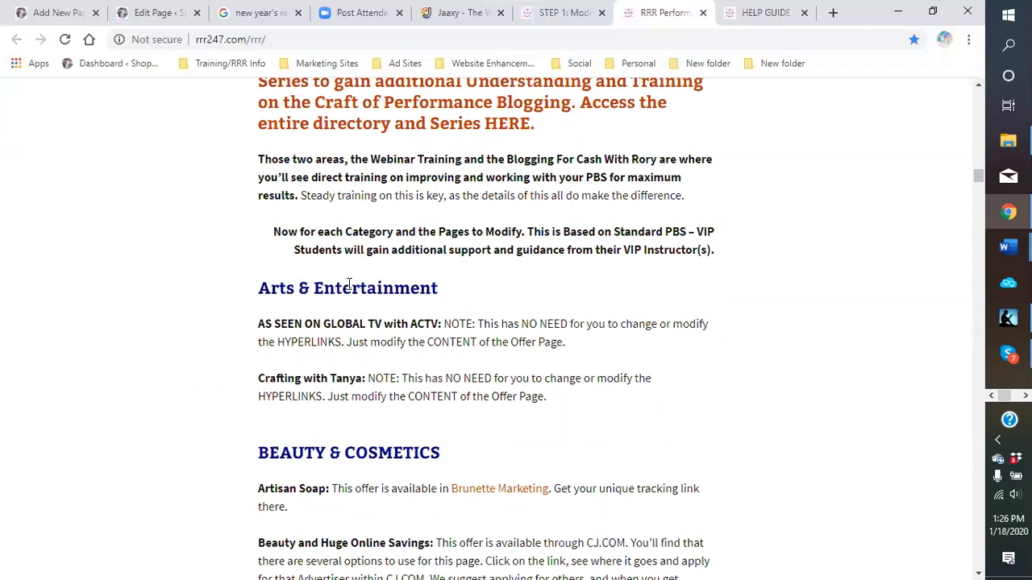
{"action": "scroll", "coordinate": [346, 292], "scroll_direction": "down", "scroll_amount": 2}
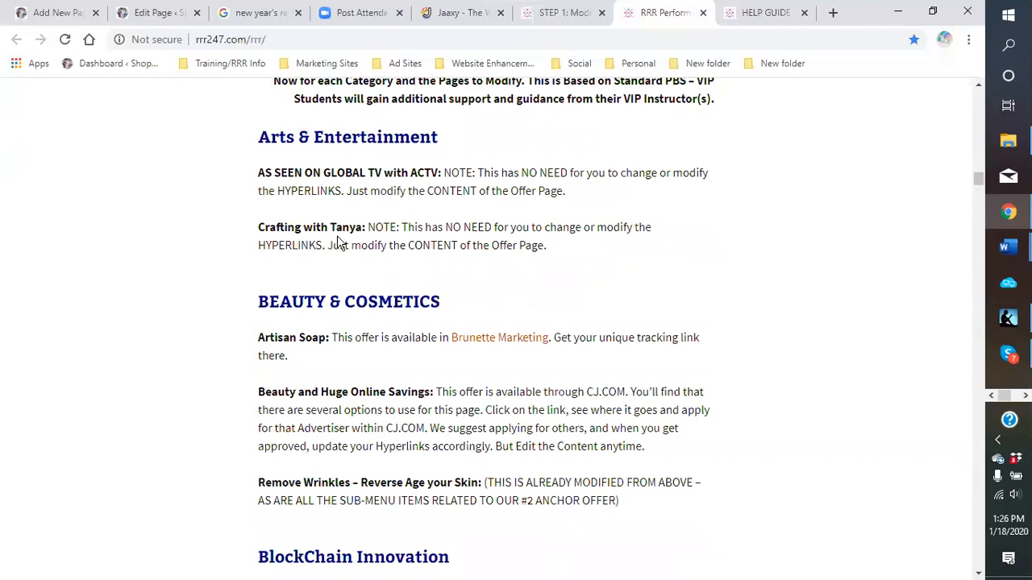
{"action": "scroll", "coordinate": [332, 235], "scroll_direction": "down", "scroll_amount": 1}
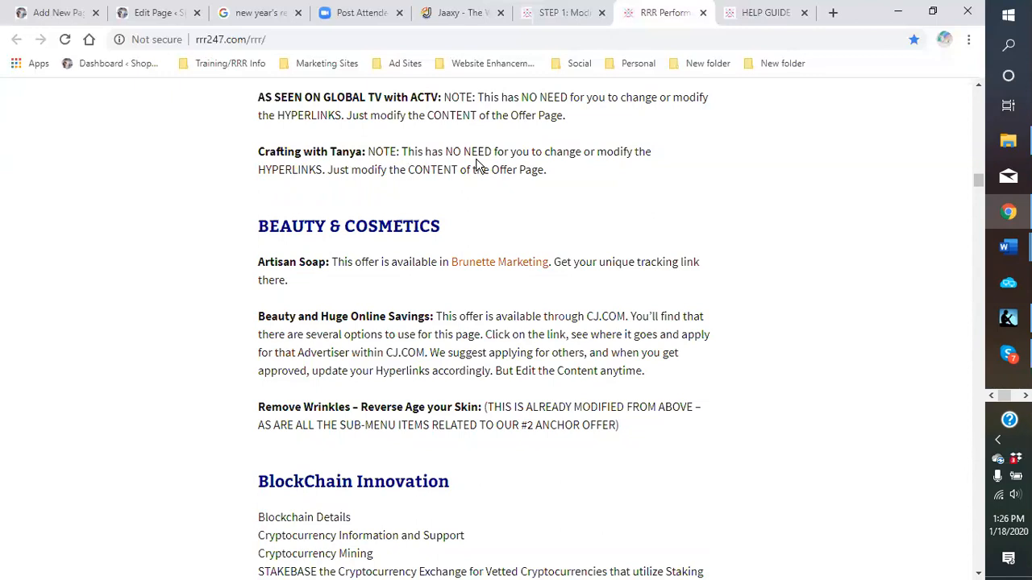
{"action": "scroll", "coordinate": [467, 189], "scroll_direction": "down", "scroll_amount": 2}
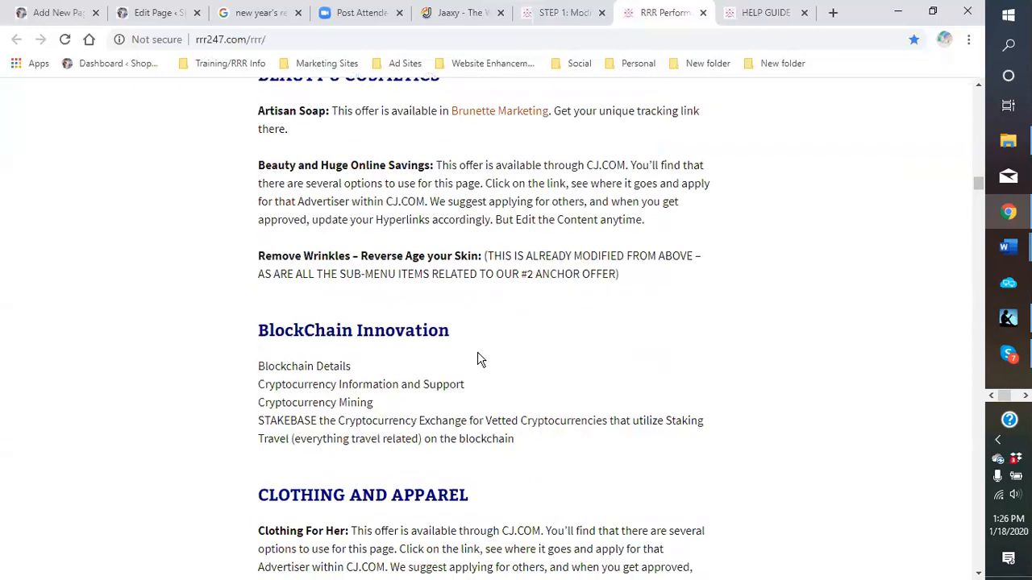
{"action": "scroll", "coordinate": [488, 346], "scroll_direction": "down", "scroll_amount": 2}
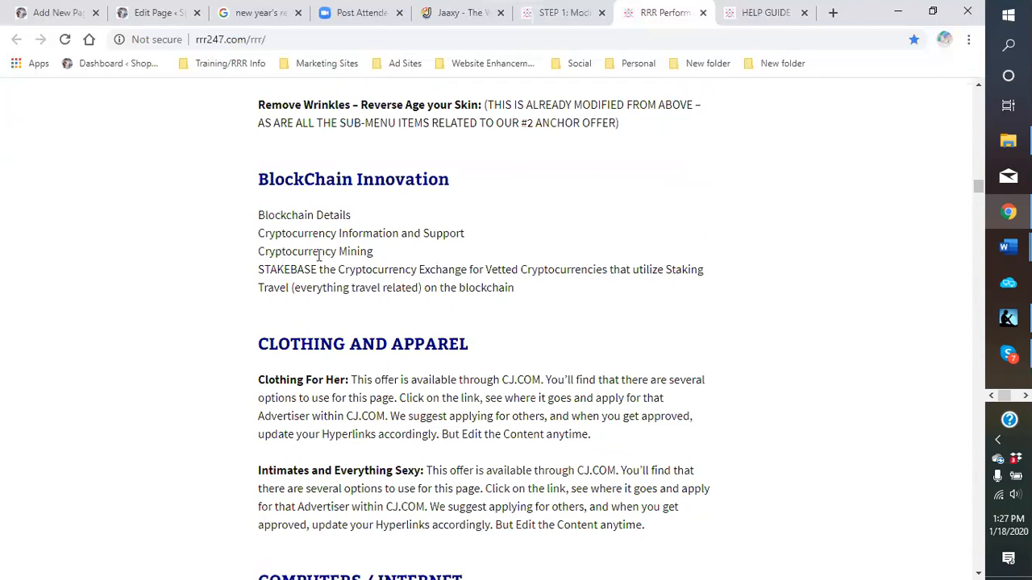
Examine the page-modification notes and videos for the categories from Clothing and Apparel through Cooking Food & Wine to Employment & Jobs and Games.
{"action": "scroll", "coordinate": [344, 229], "scroll_direction": "down", "scroll_amount": 2}
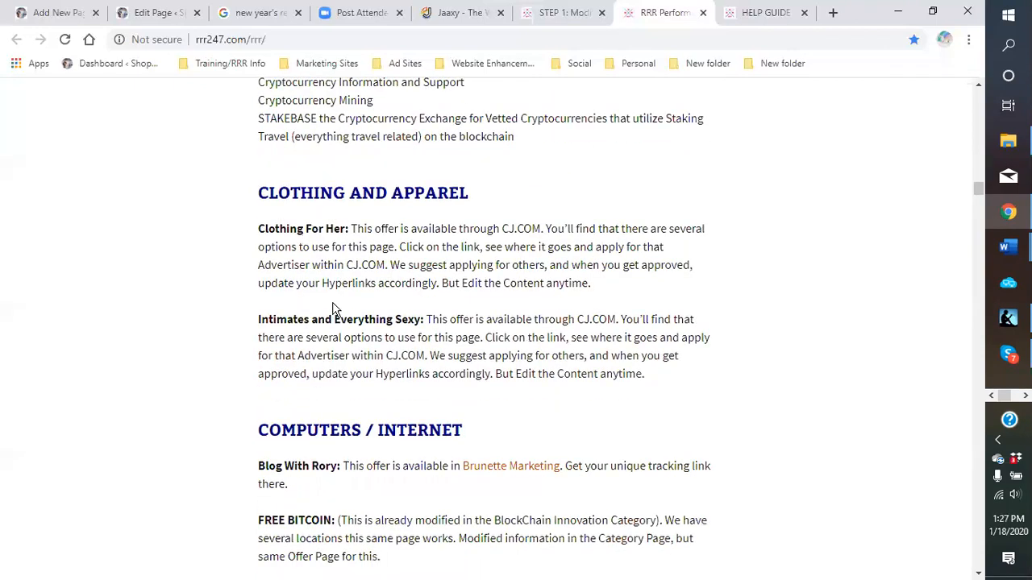
{"action": "scroll", "coordinate": [338, 303], "scroll_direction": "down", "scroll_amount": 3}
{"action": "scroll", "coordinate": [355, 238], "scroll_direction": "down", "scroll_amount": 2}
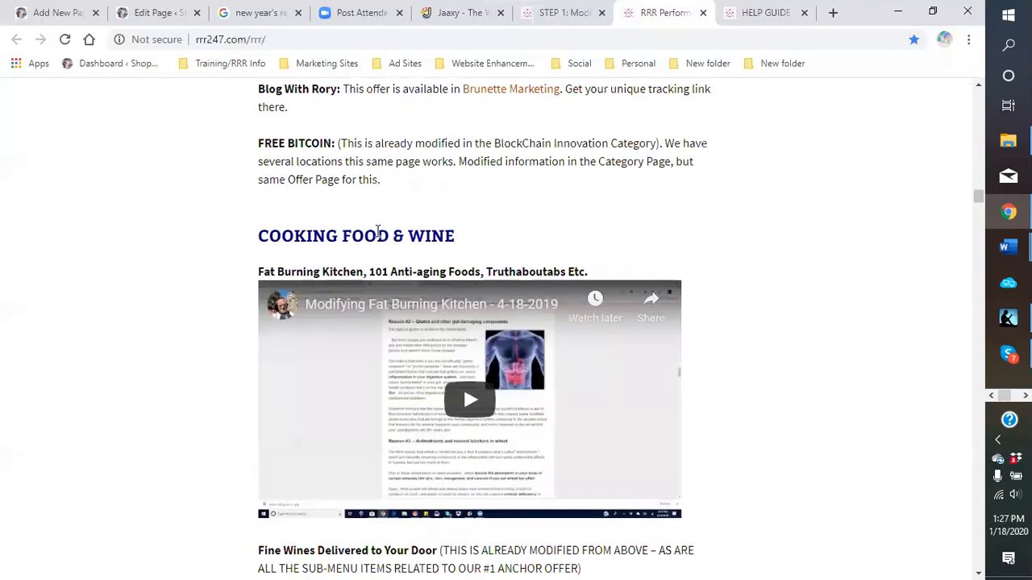
{"action": "scroll", "coordinate": [154, 251], "scroll_direction": "down", "scroll_amount": 2}
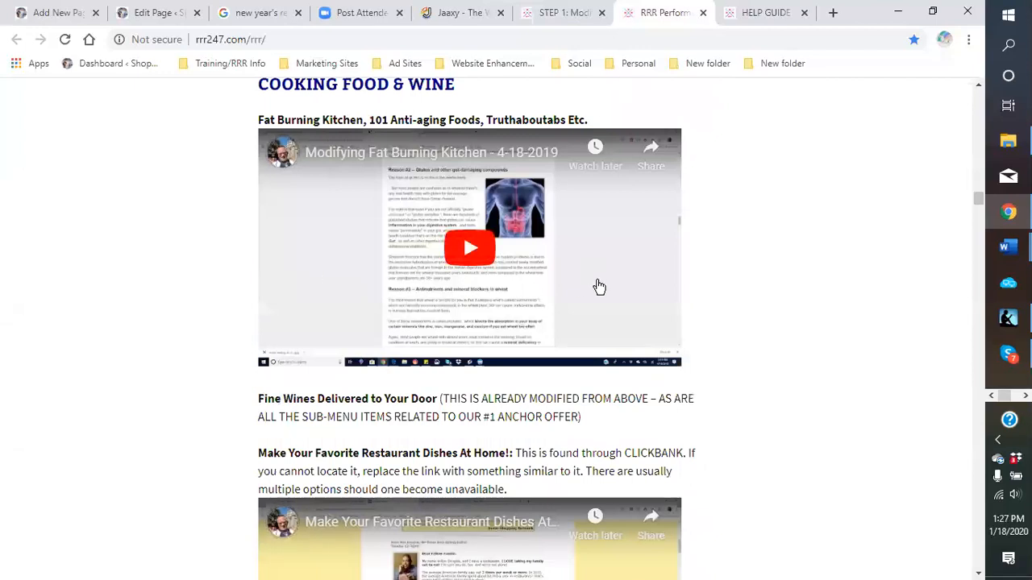
{"action": "scroll", "coordinate": [596, 283], "scroll_direction": "down", "scroll_amount": 7}
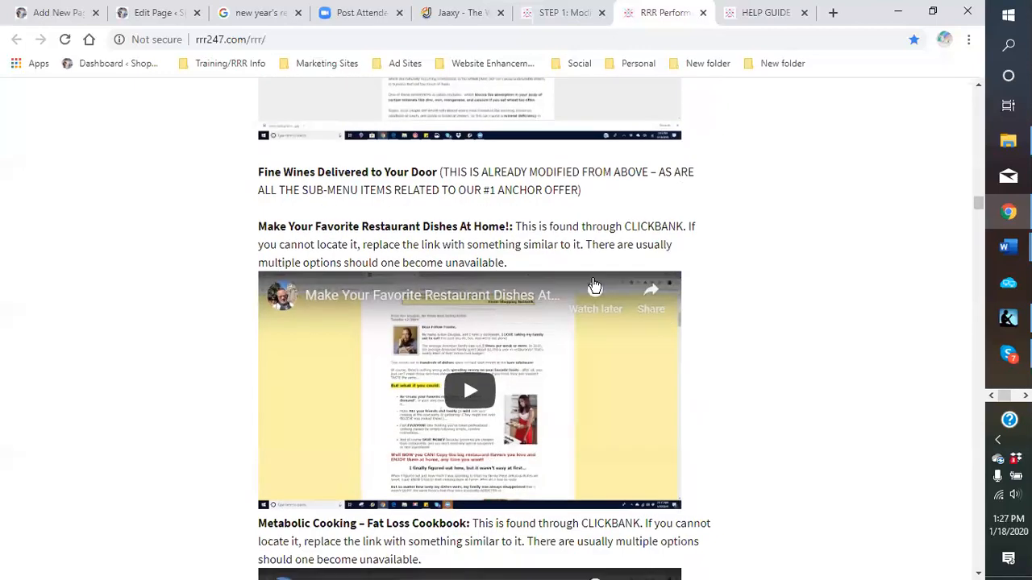
{"action": "scroll", "coordinate": [779, 266], "scroll_direction": "down", "scroll_amount": 5}
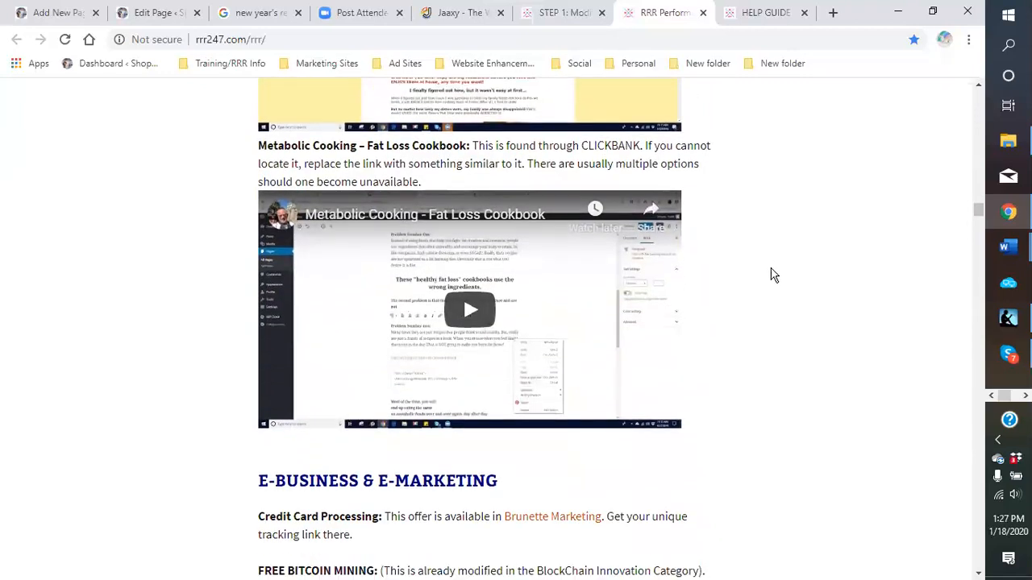
{"action": "scroll", "coordinate": [771, 270], "scroll_direction": "down", "scroll_amount": 1}
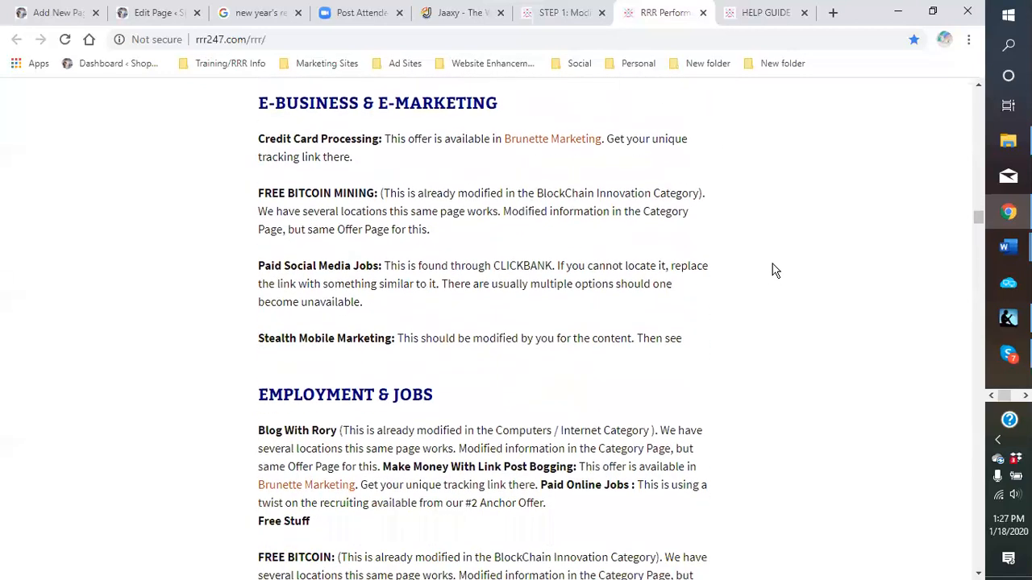
{"action": "scroll", "coordinate": [771, 270], "scroll_direction": "down", "scroll_amount": 4}
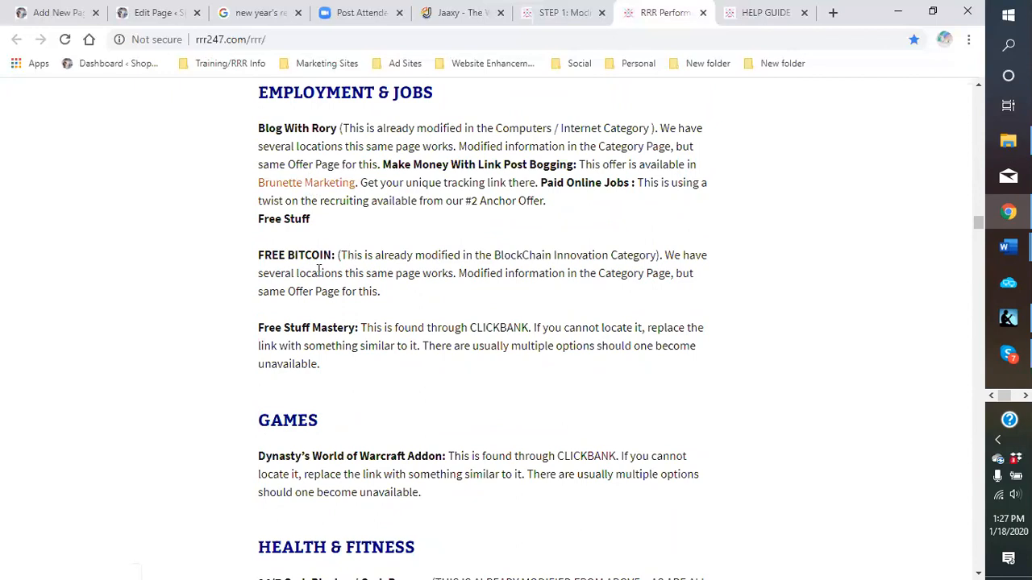
Examine the page-modification notes for Free Stuff, Games and Health & Fitness, including the Opiate Free video and the Remove Wrinkles entry.
{"action": "scroll", "coordinate": [320, 271], "scroll_direction": "down", "scroll_amount": 1}
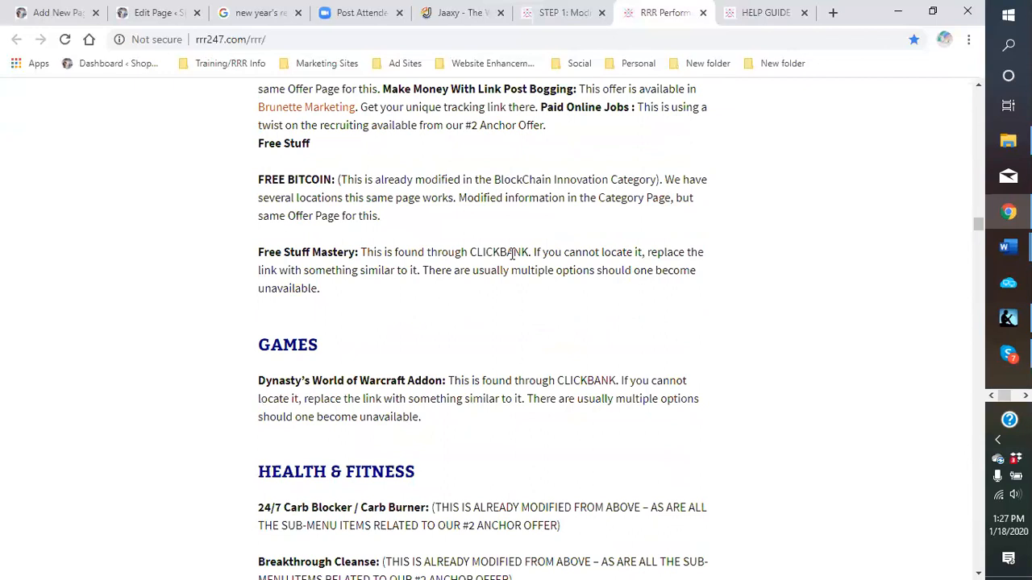
{"action": "scroll", "coordinate": [511, 260], "scroll_direction": "down", "scroll_amount": 3}
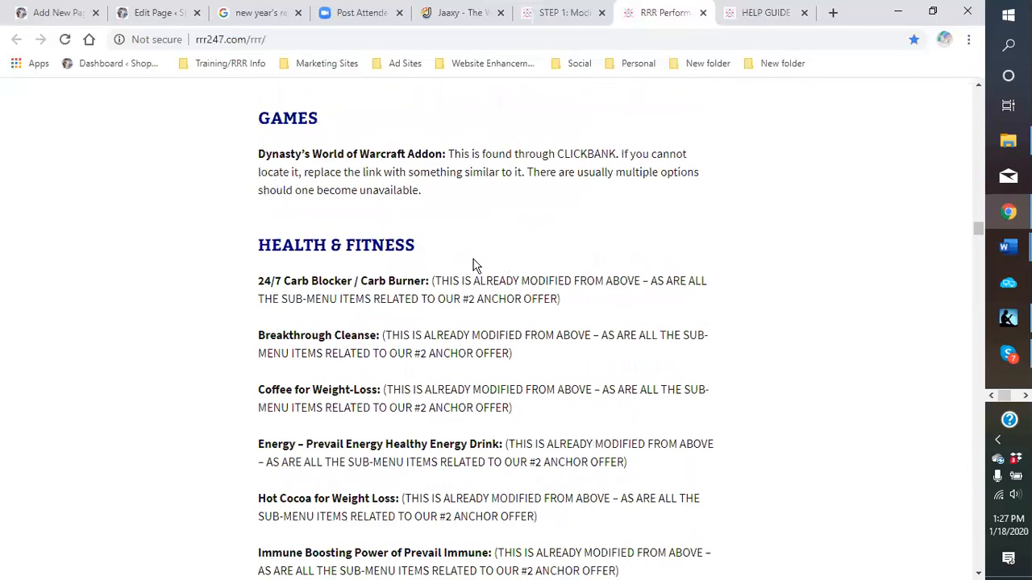
{"action": "scroll", "coordinate": [468, 268], "scroll_direction": "down", "scroll_amount": 2}
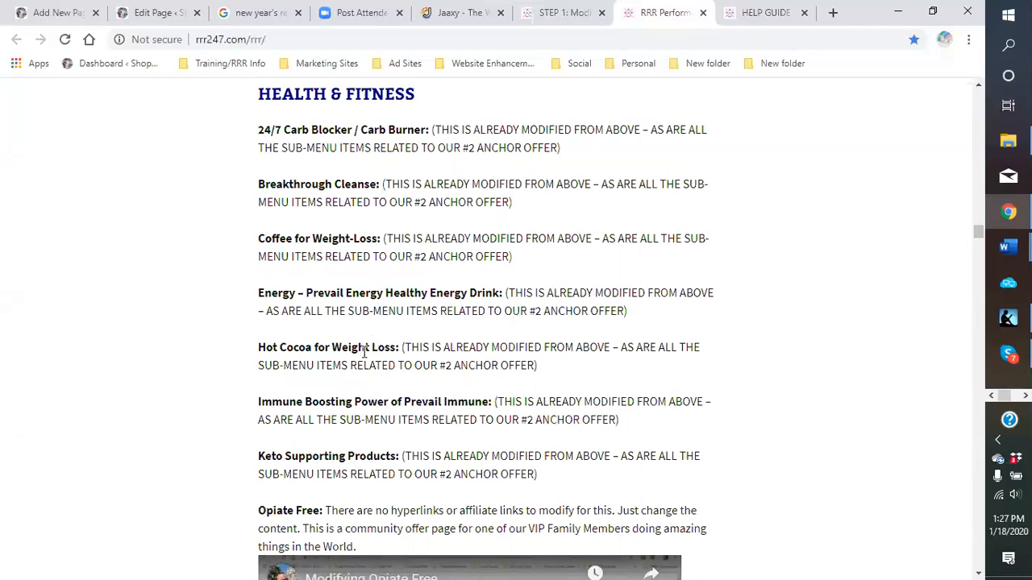
{"action": "scroll", "coordinate": [360, 360], "scroll_direction": "down", "scroll_amount": 3}
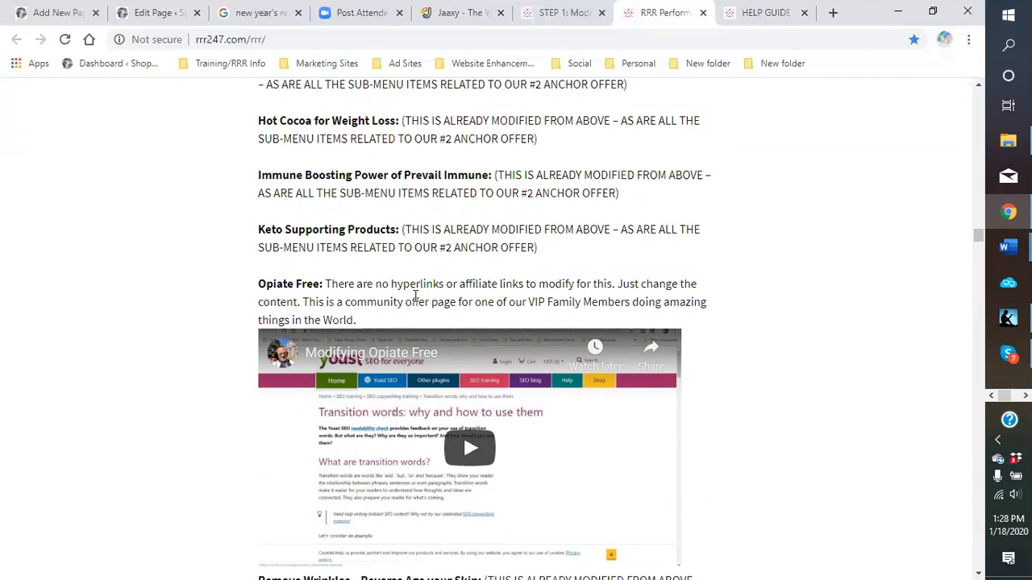
{"action": "scroll", "coordinate": [427, 291], "scroll_direction": "down", "scroll_amount": 1}
{"action": "scroll", "coordinate": [429, 295], "scroll_direction": "down", "scroll_amount": 2}
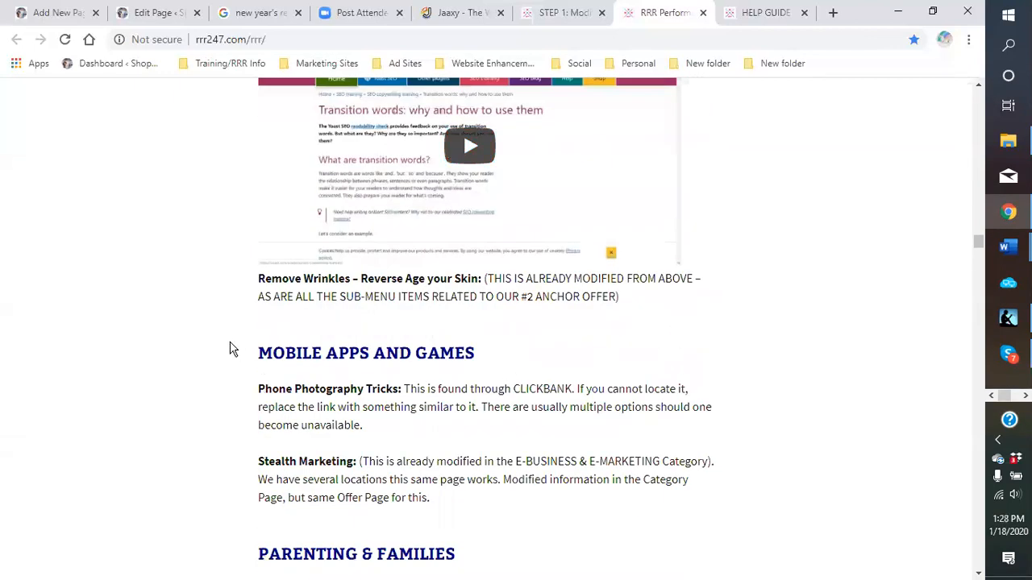
Examine the category notes from Mobile Apps and Games through Pets, Reference, Self Help, Software & Services and Sports to Travel, Step 3 and Step 4.
{"action": "scroll", "coordinate": [530, 352], "scroll_direction": "down", "scroll_amount": 2}
{"action": "scroll", "coordinate": [524, 354], "scroll_direction": "down", "scroll_amount": 4}
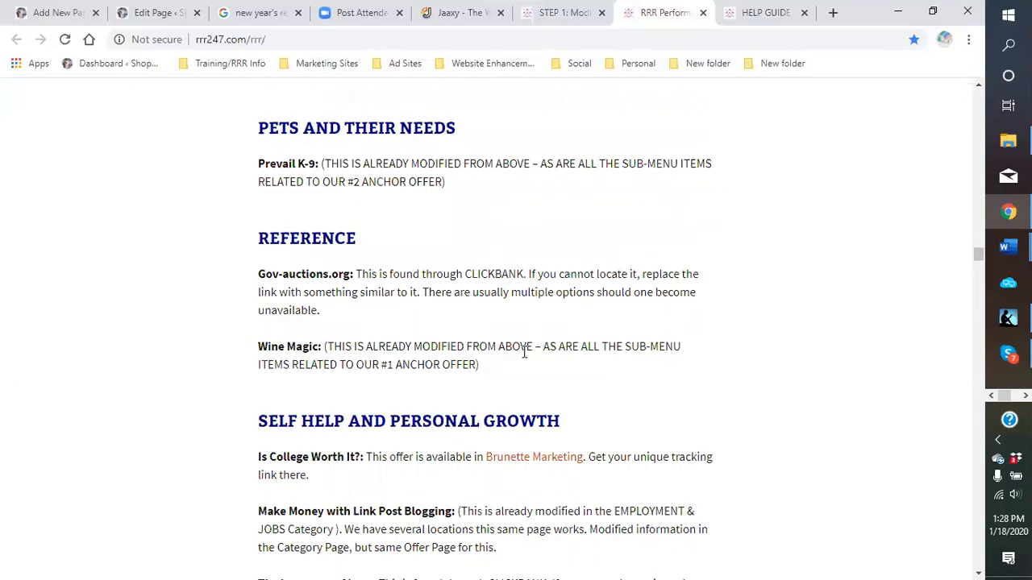
{"action": "scroll", "coordinate": [525, 348], "scroll_direction": "down", "scroll_amount": 3}
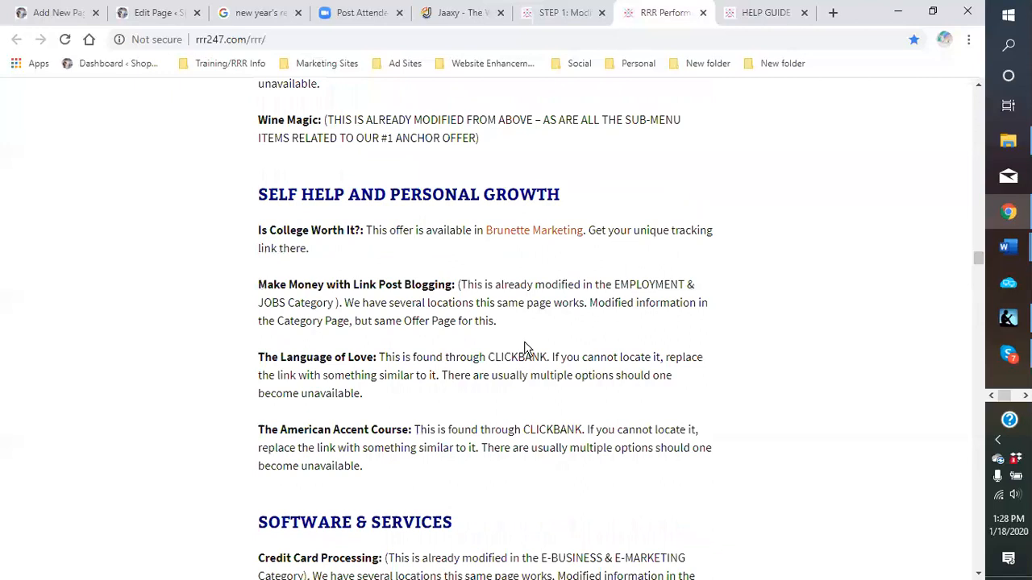
{"action": "scroll", "coordinate": [449, 355], "scroll_direction": "down", "scroll_amount": 3}
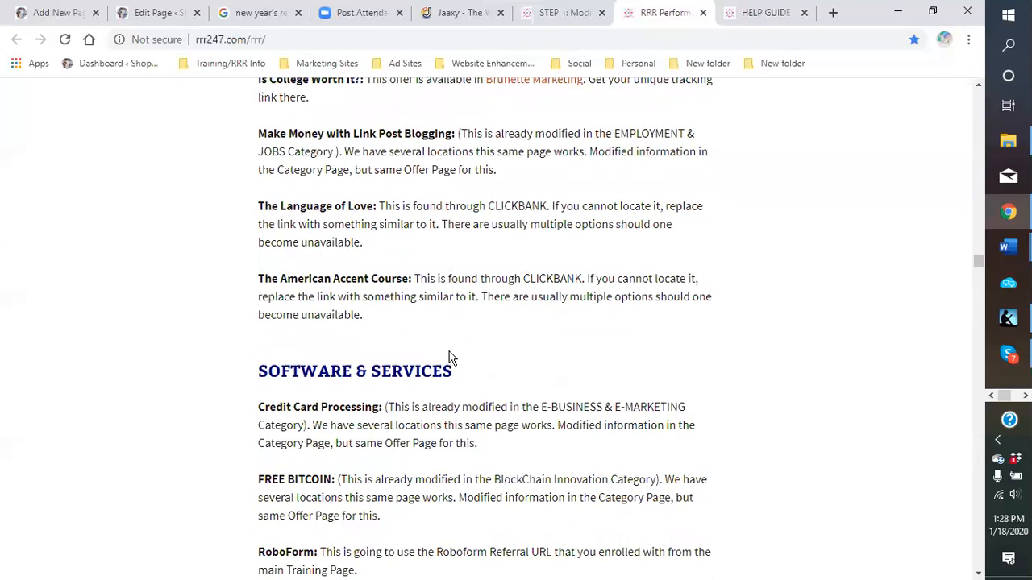
{"action": "scroll", "coordinate": [449, 359], "scroll_direction": "down", "scroll_amount": 4}
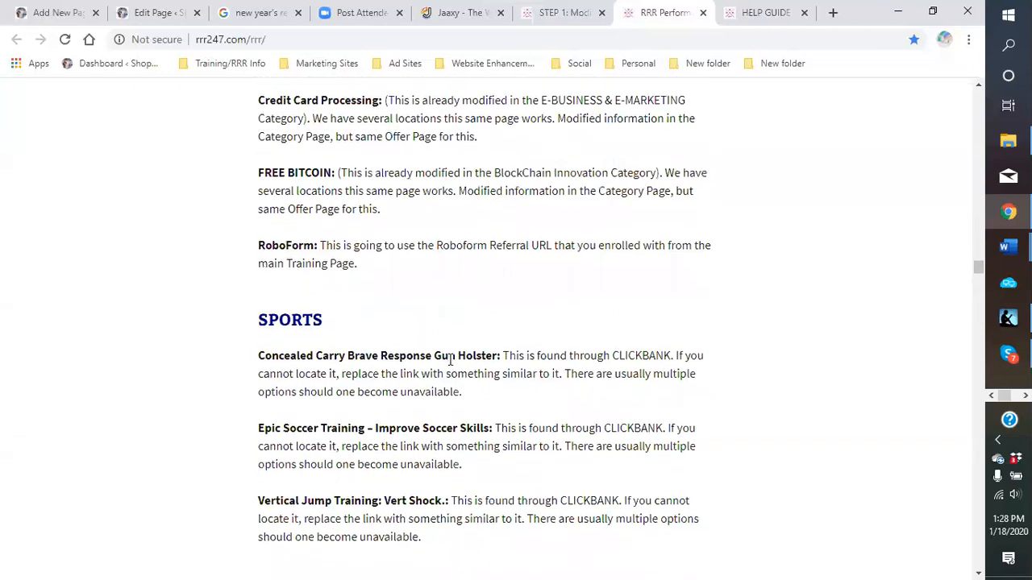
{"action": "scroll", "coordinate": [446, 359], "scroll_direction": "down", "scroll_amount": 2}
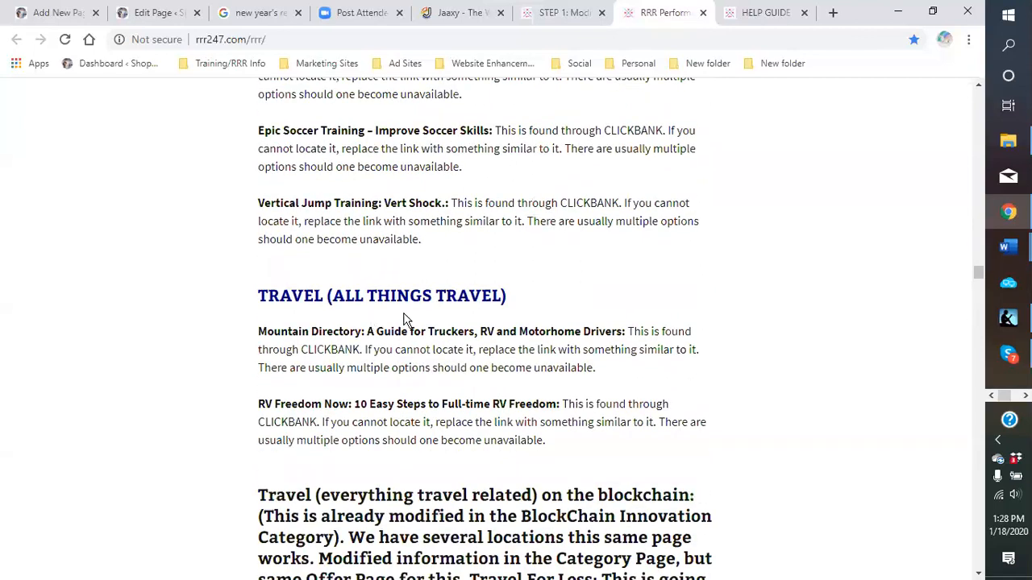
{"action": "scroll", "coordinate": [589, 398], "scroll_direction": "down", "scroll_amount": 4}
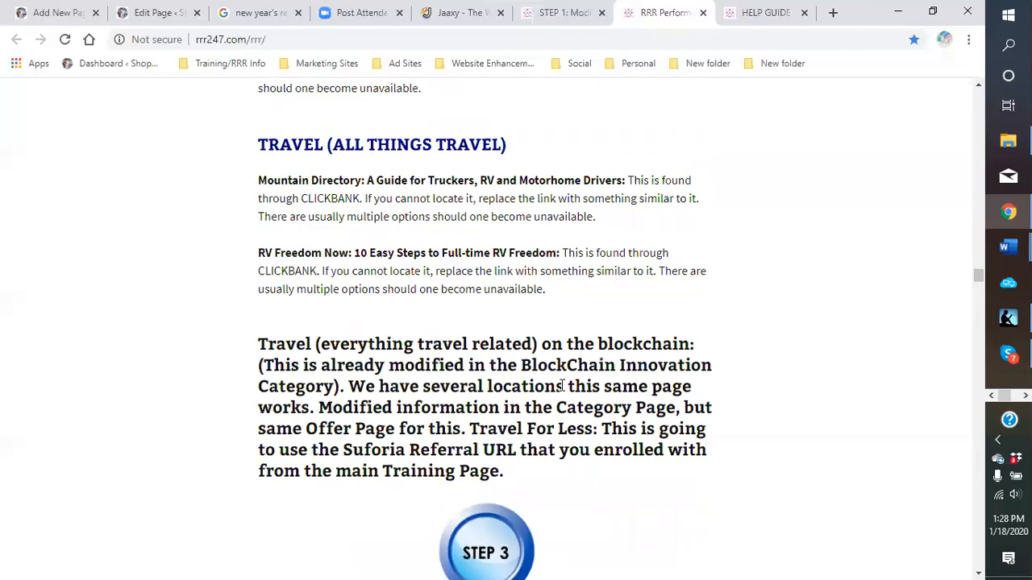
{"action": "scroll", "coordinate": [568, 383], "scroll_direction": "down", "scroll_amount": 2}
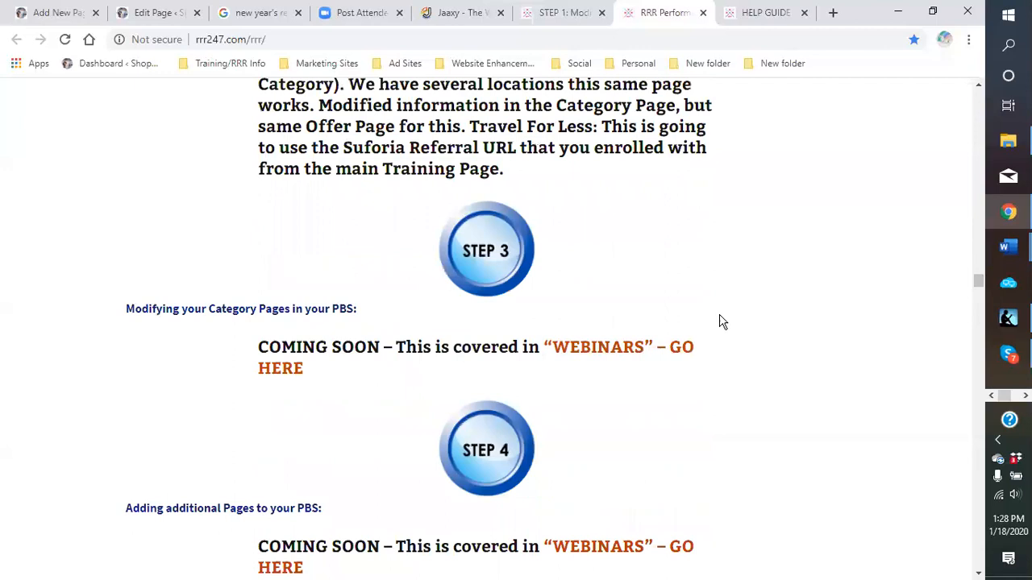
Reread the Sports and Travel offer notes, the Travel For Less instructions and the Step 3 section on modifying category pages.
{"action": "scroll", "coordinate": [675, 290], "scroll_direction": "up", "scroll_amount": 4}
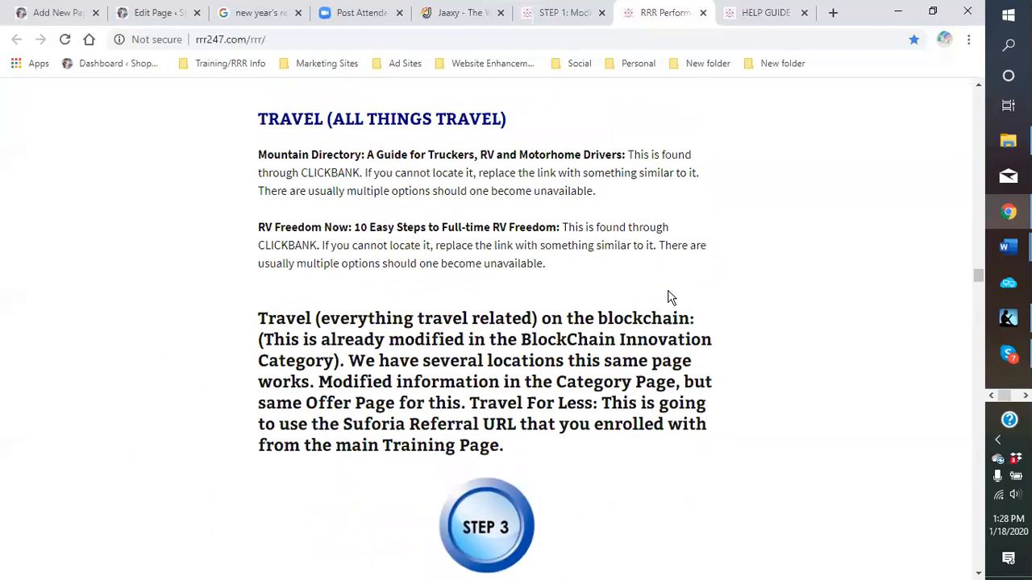
{"action": "scroll", "coordinate": [664, 300], "scroll_direction": "up", "scroll_amount": 2}
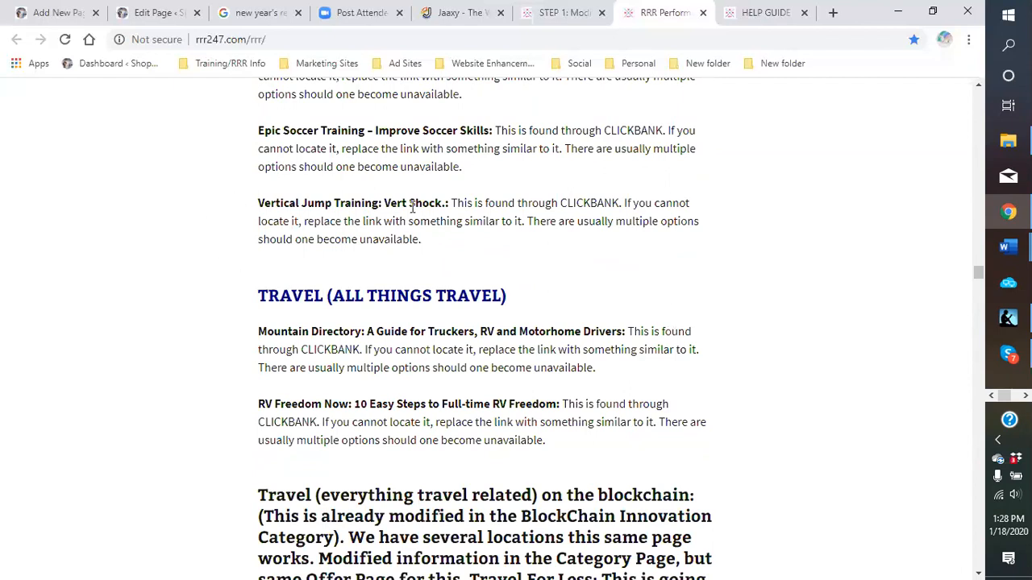
{"action": "scroll", "coordinate": [336, 222], "scroll_direction": "up", "scroll_amount": 1}
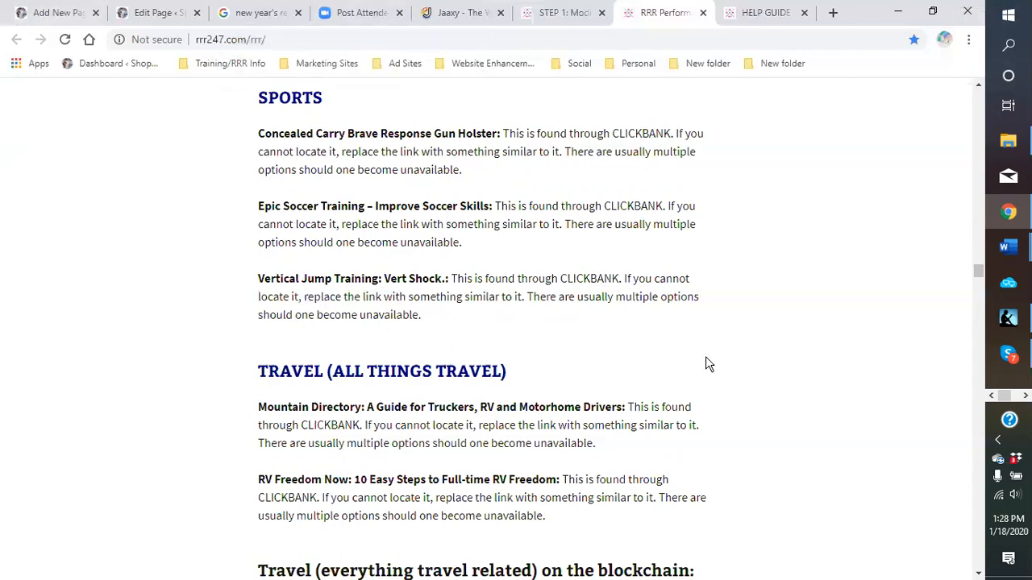
{"action": "scroll", "coordinate": [705, 357], "scroll_direction": "down", "scroll_amount": 2}
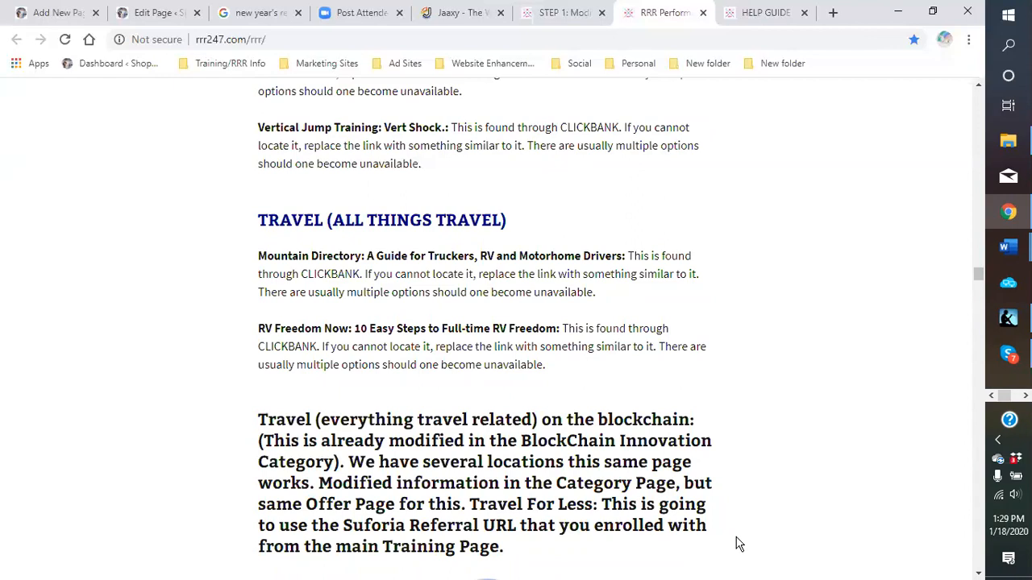
{"action": "left_click", "coordinate": [538, 157]}
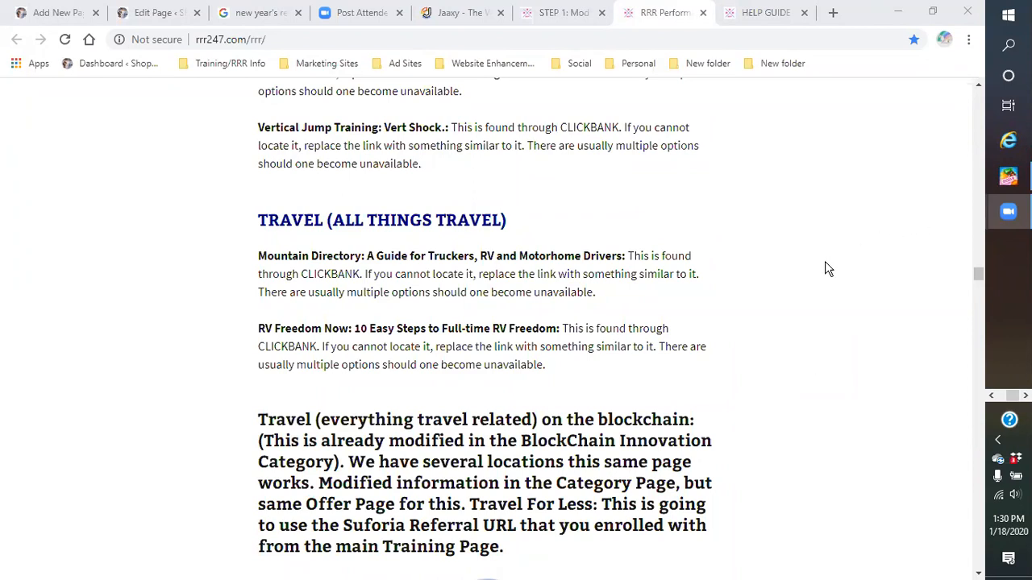
{"action": "scroll", "coordinate": [806, 290], "scroll_direction": "down", "scroll_amount": 2}
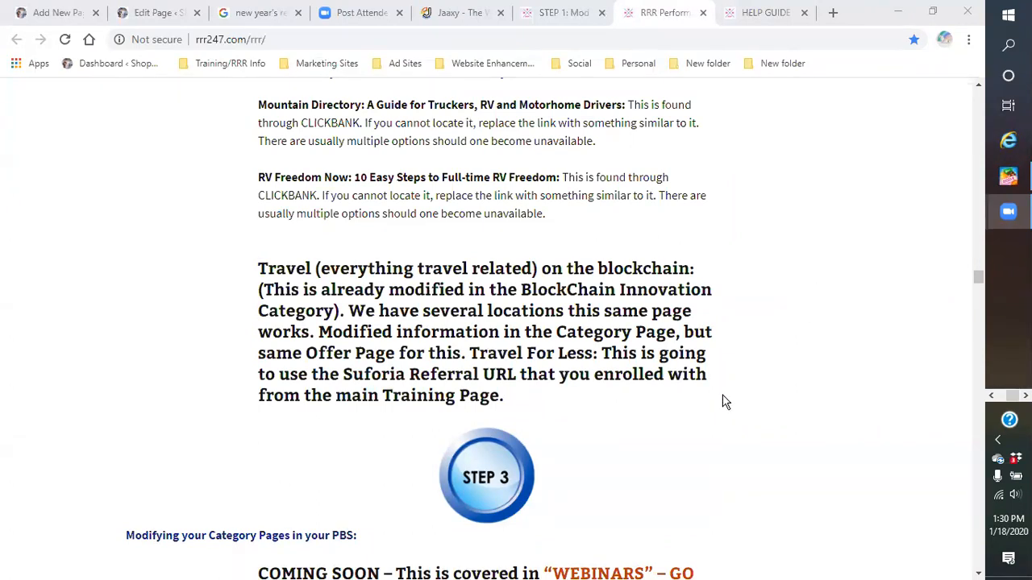
{"action": "scroll", "coordinate": [761, 494], "scroll_direction": "down", "scroll_amount": 2}
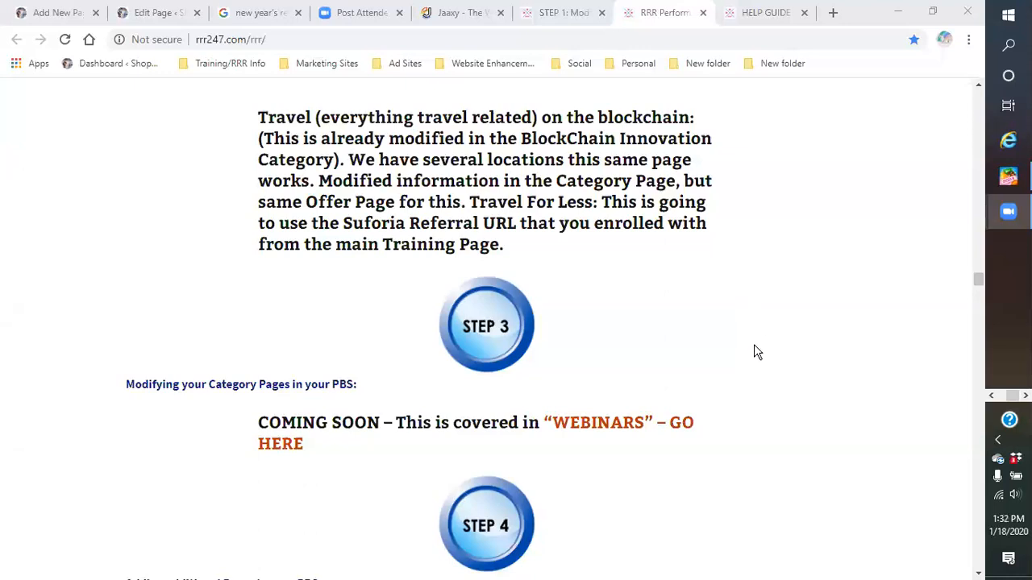
{"action": "scroll", "coordinate": [756, 352], "scroll_direction": "down", "scroll_amount": 1}
Look back over the category notes from Travel up through Health & Fitness and E-Business & E-Marketing to the Metabolic Cooking video.
{"action": "scroll", "coordinate": [750, 358], "scroll_direction": "up", "scroll_amount": 7}
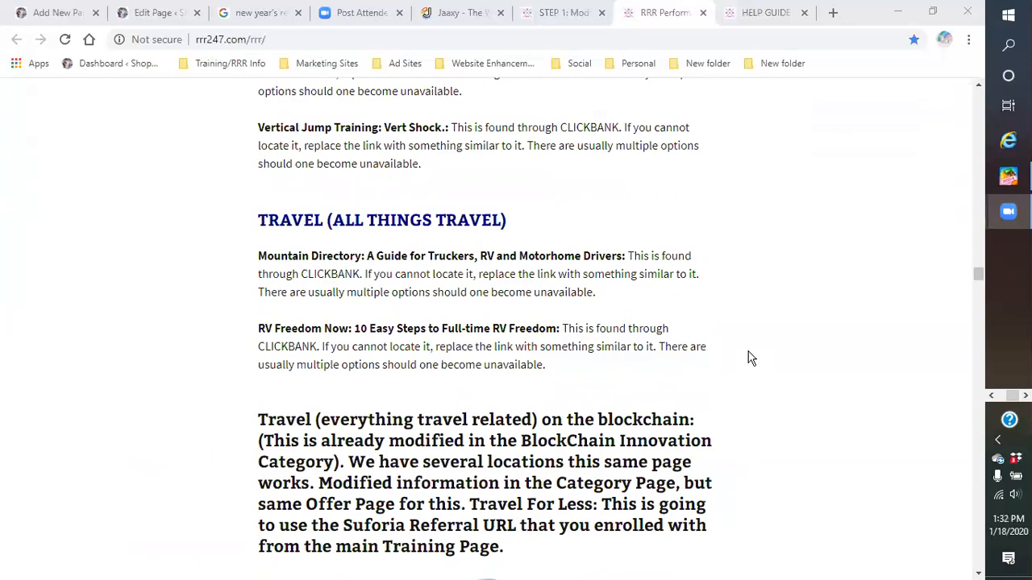
{"action": "scroll", "coordinate": [754, 367], "scroll_direction": "up", "scroll_amount": 3}
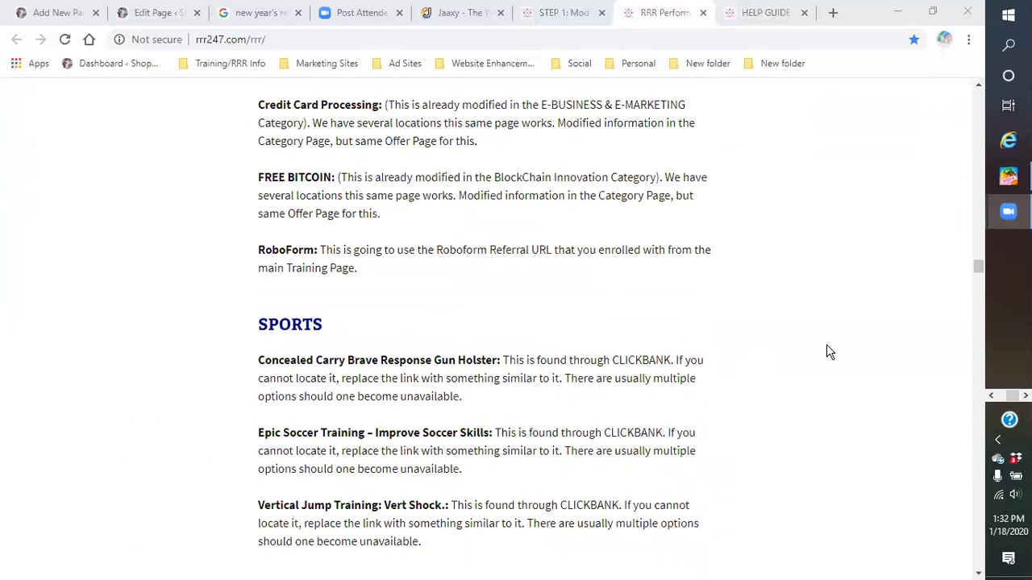
{"action": "scroll", "coordinate": [827, 352], "scroll_direction": "up", "scroll_amount": 4}
{"action": "scroll", "coordinate": [826, 353], "scroll_direction": "up", "scroll_amount": 4}
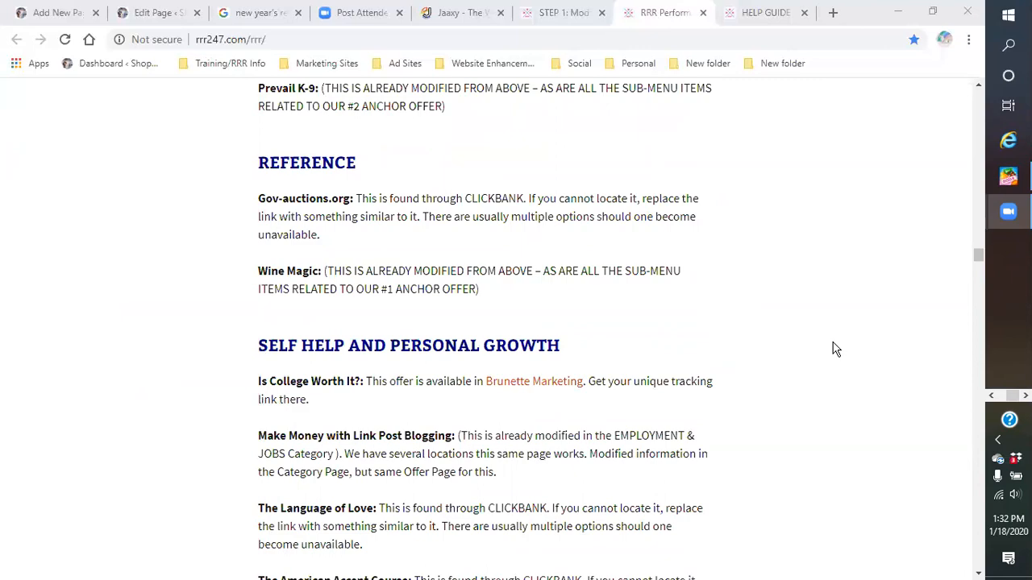
{"action": "scroll", "coordinate": [836, 347], "scroll_direction": "up", "scroll_amount": 8}
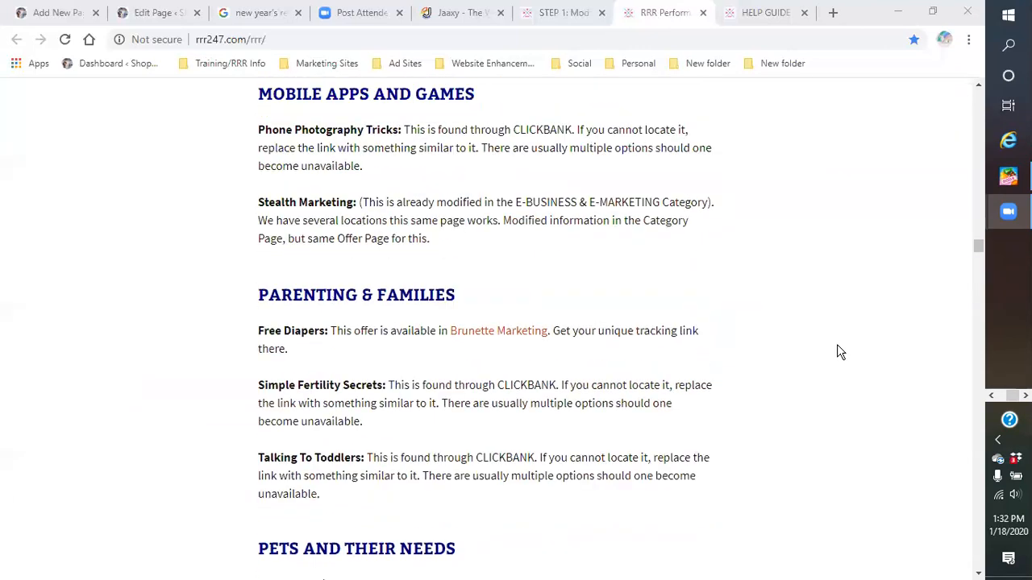
{"action": "scroll", "coordinate": [837, 345], "scroll_direction": "up", "scroll_amount": 11}
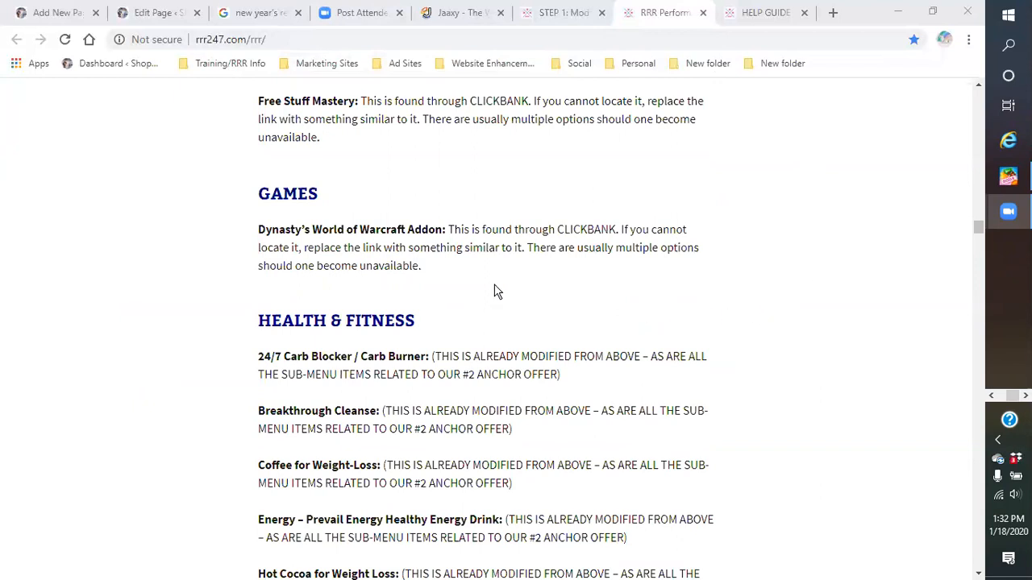
{"action": "scroll", "coordinate": [410, 263], "scroll_direction": "up", "scroll_amount": 7}
{"action": "scroll", "coordinate": [636, 270], "scroll_direction": "up", "scroll_amount": 3}
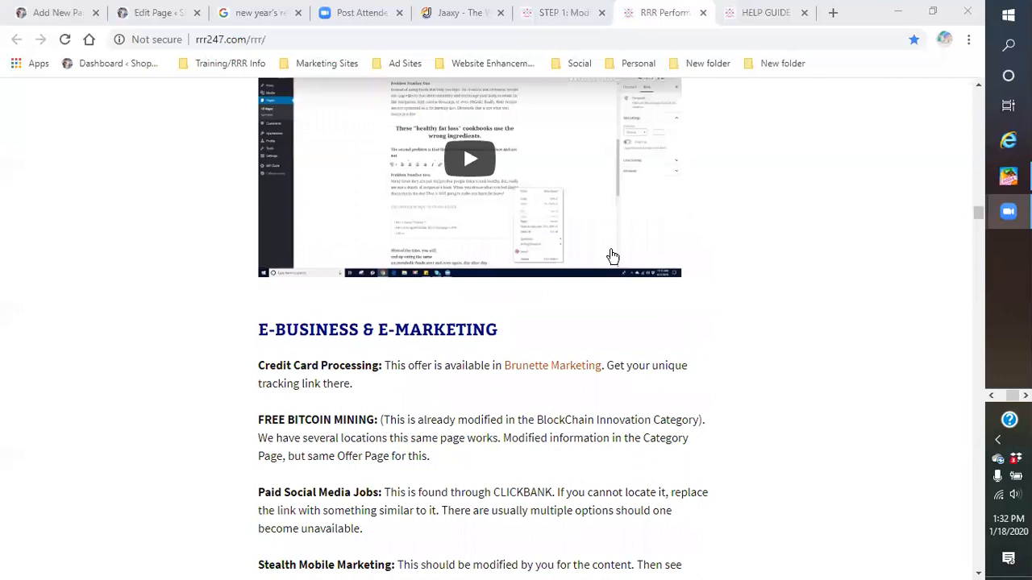
{"action": "scroll", "coordinate": [269, 179], "scroll_direction": "up", "scroll_amount": 3}
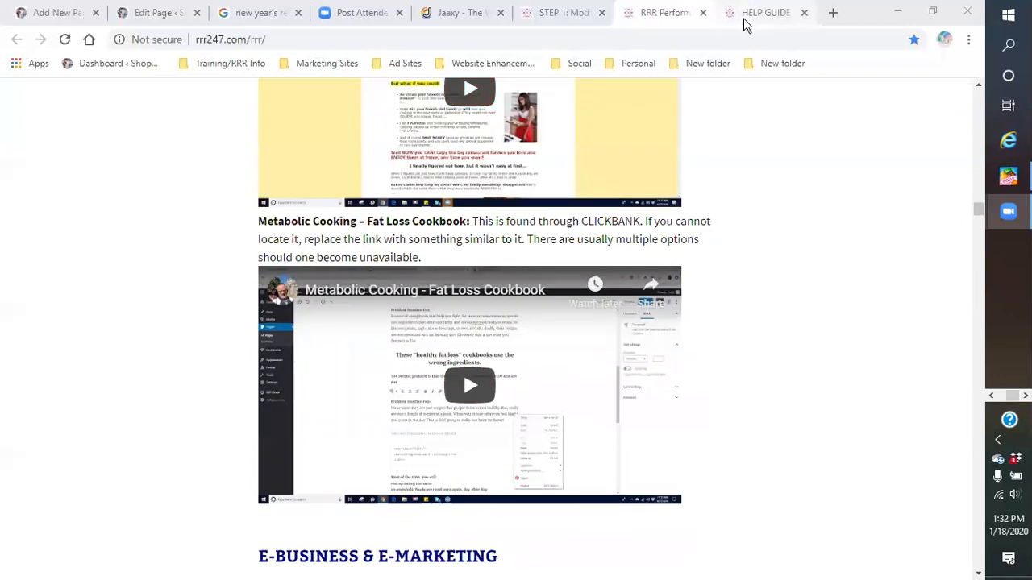
Return to the STEP 1 training page and review its Advanced V-Marketing, IBO Program and V-Marketing sections.
{"action": "left_click", "coordinate": [555, 19]}
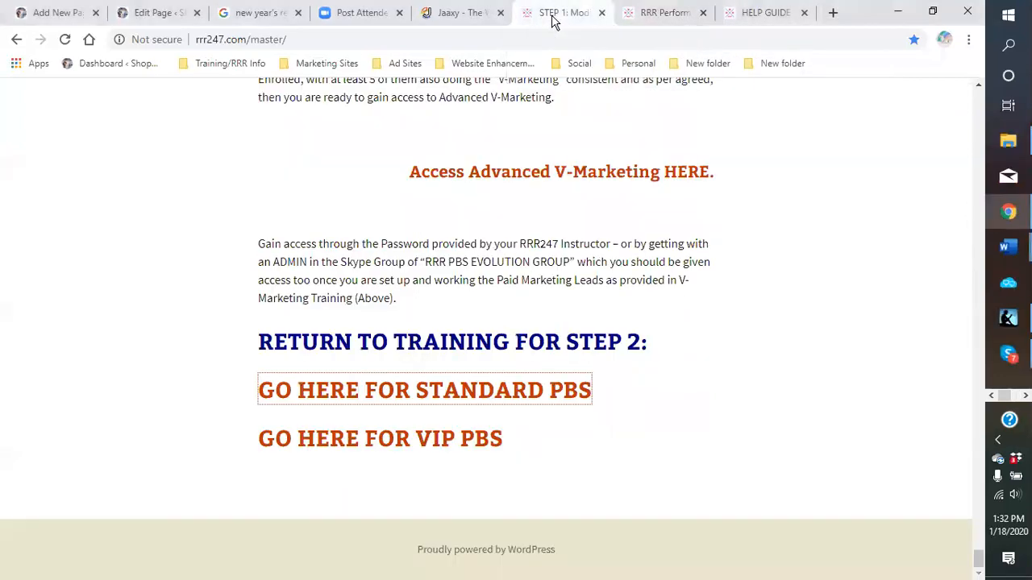
{"action": "scroll", "coordinate": [786, 416], "scroll_direction": "up", "scroll_amount": 4}
{"action": "scroll", "coordinate": [786, 416], "scroll_direction": "up", "scroll_amount": 5}
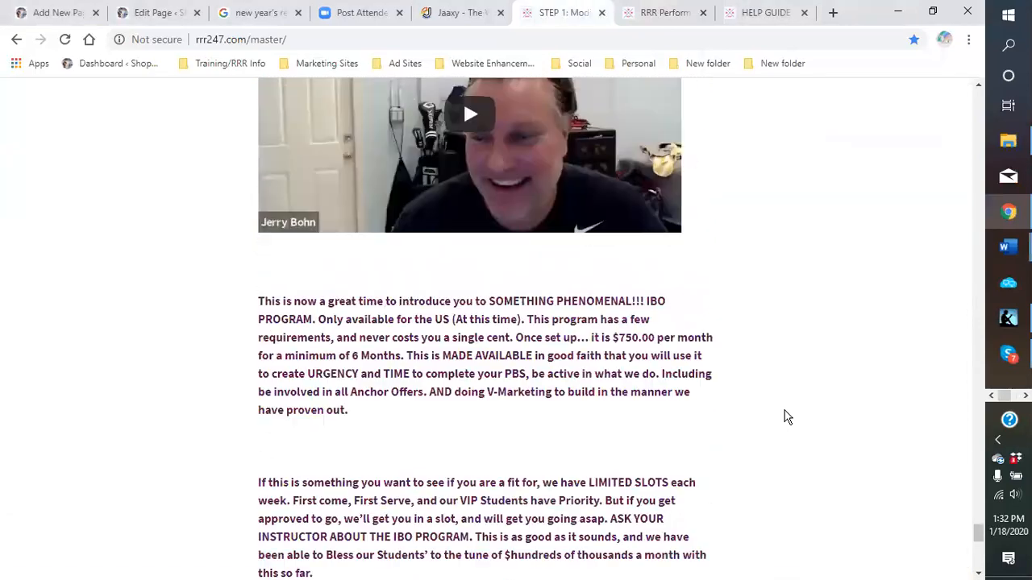
{"action": "scroll", "coordinate": [778, 411], "scroll_direction": "up", "scroll_amount": 5}
{"action": "scroll", "coordinate": [788, 404], "scroll_direction": "up", "scroll_amount": 8}
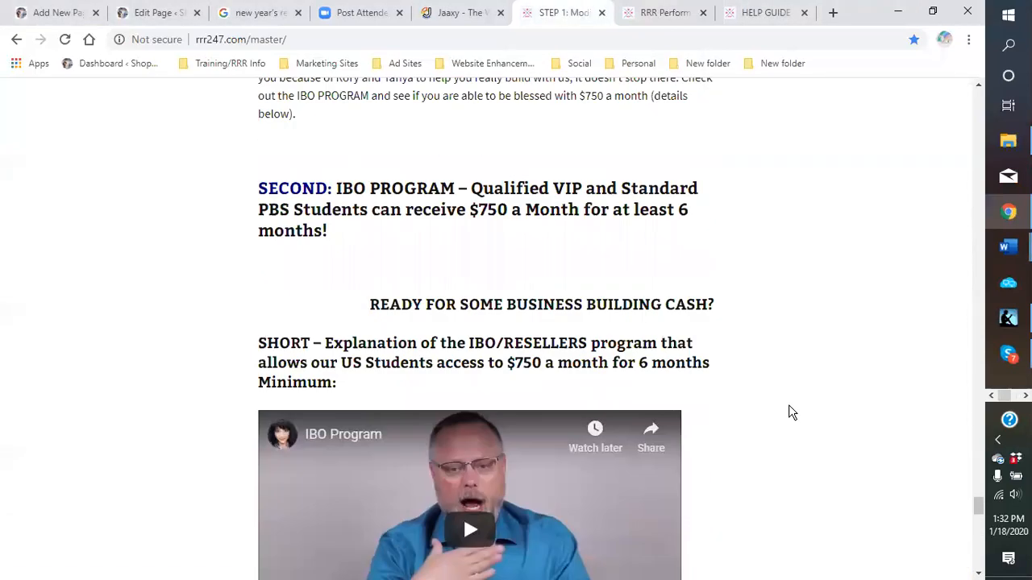
{"action": "scroll", "coordinate": [787, 400], "scroll_direction": "up", "scroll_amount": 4}
{"action": "scroll", "coordinate": [774, 396], "scroll_direction": "up", "scroll_amount": 8}
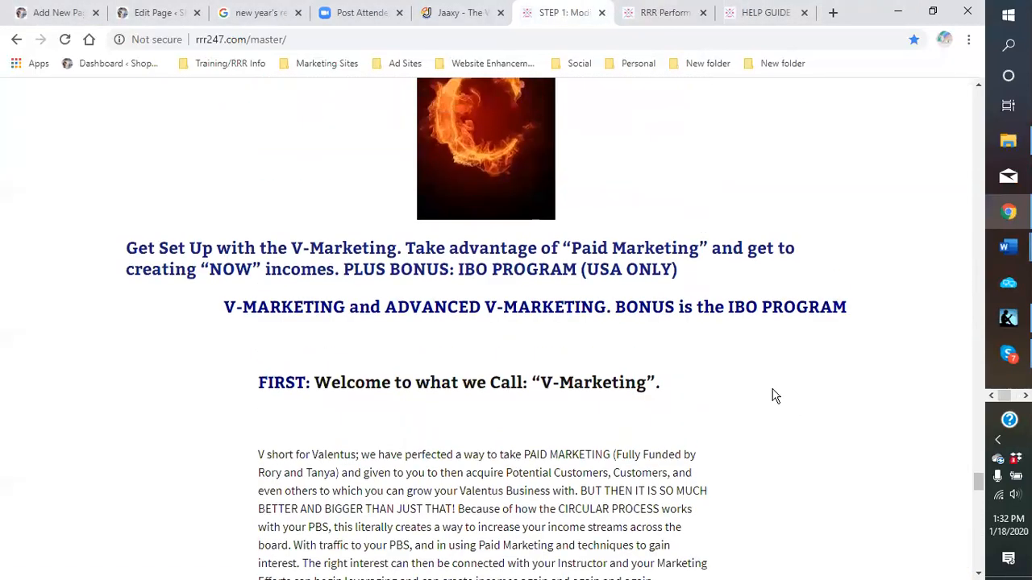
Review the STEP 1 page-modification videos for Prevail K-9, Remove Wrinkles, Keto, SlimRoast Coffee and Hot Cocoa for Weight Loss.
{"action": "scroll", "coordinate": [835, 389], "scroll_direction": "up", "scroll_amount": 5}
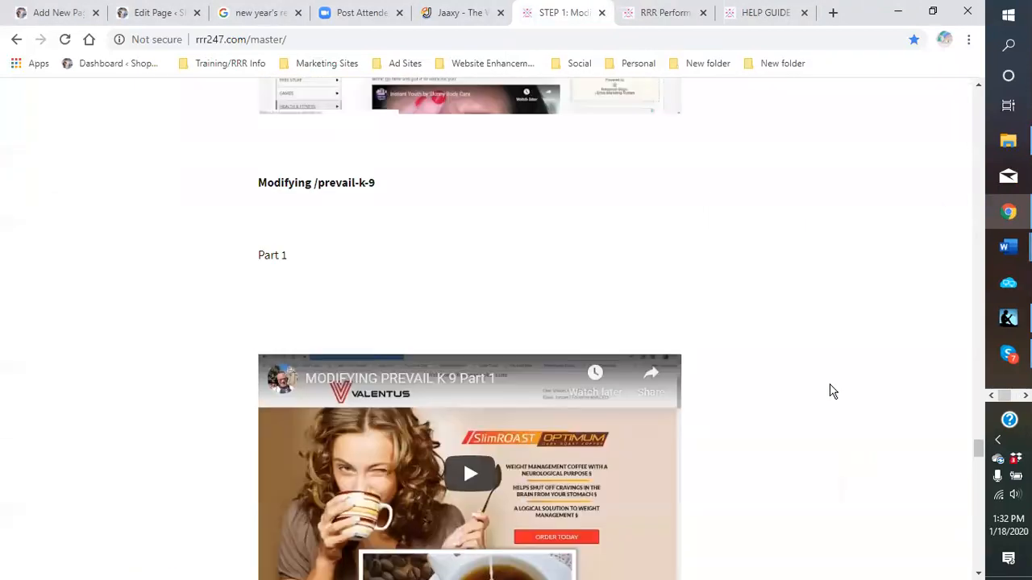
{"action": "scroll", "coordinate": [798, 397], "scroll_direction": "up", "scroll_amount": 4}
{"action": "scroll", "coordinate": [776, 393], "scroll_direction": "up", "scroll_amount": 5}
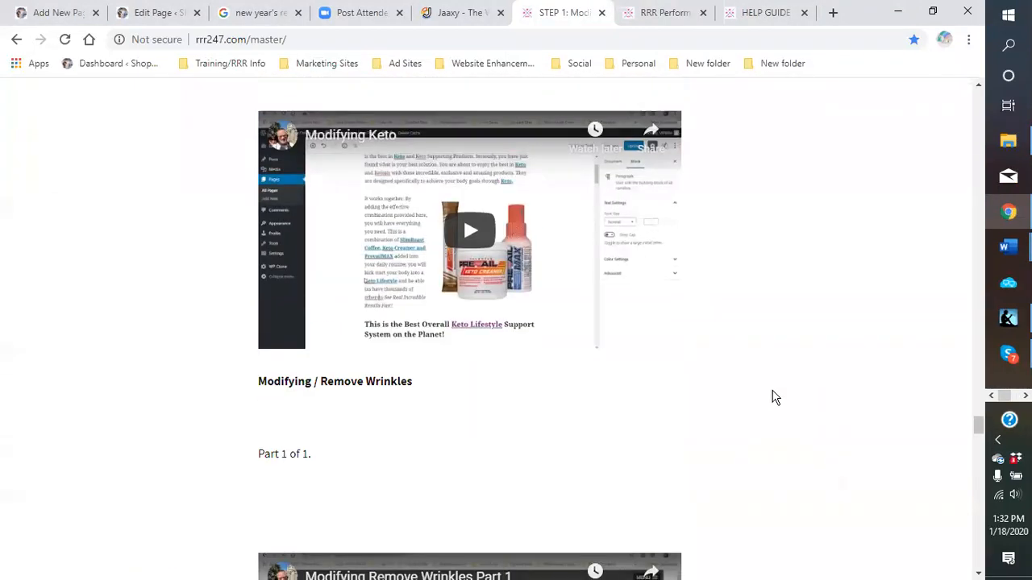
{"action": "scroll", "coordinate": [760, 398], "scroll_direction": "up", "scroll_amount": 4}
{"action": "scroll", "coordinate": [755, 399], "scroll_direction": "up", "scroll_amount": 12}
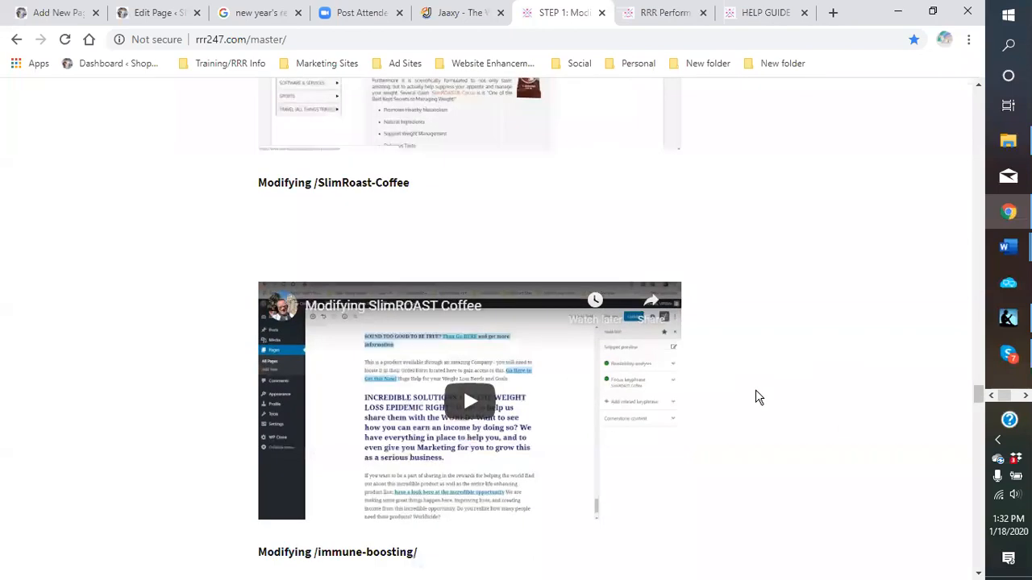
{"action": "scroll", "coordinate": [749, 407], "scroll_direction": "down", "scroll_amount": 12}
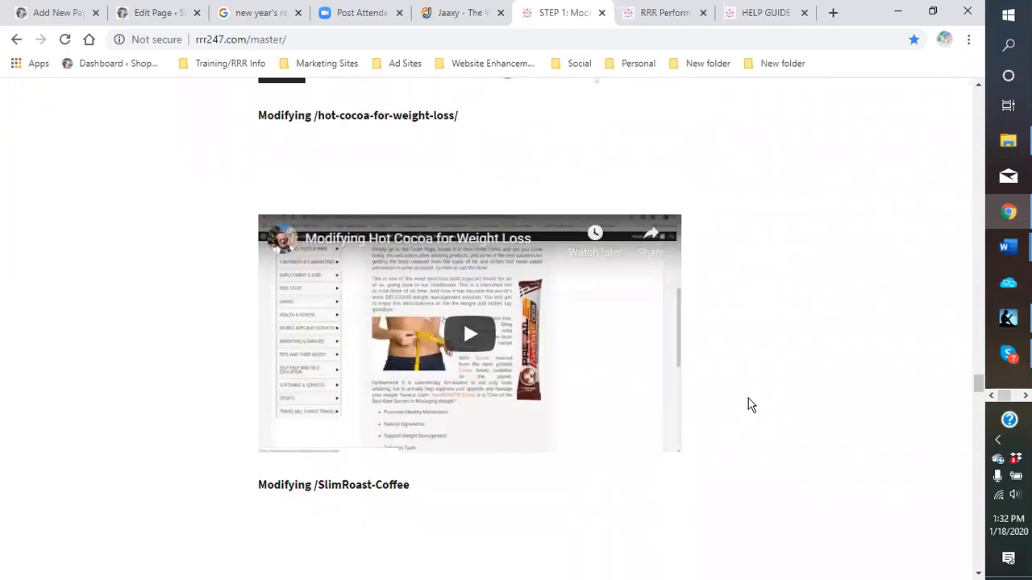
{"action": "scroll", "coordinate": [743, 414], "scroll_direction": "down", "scroll_amount": 8}
{"action": "scroll", "coordinate": [754, 436], "scroll_direction": "down", "scroll_amount": 7}
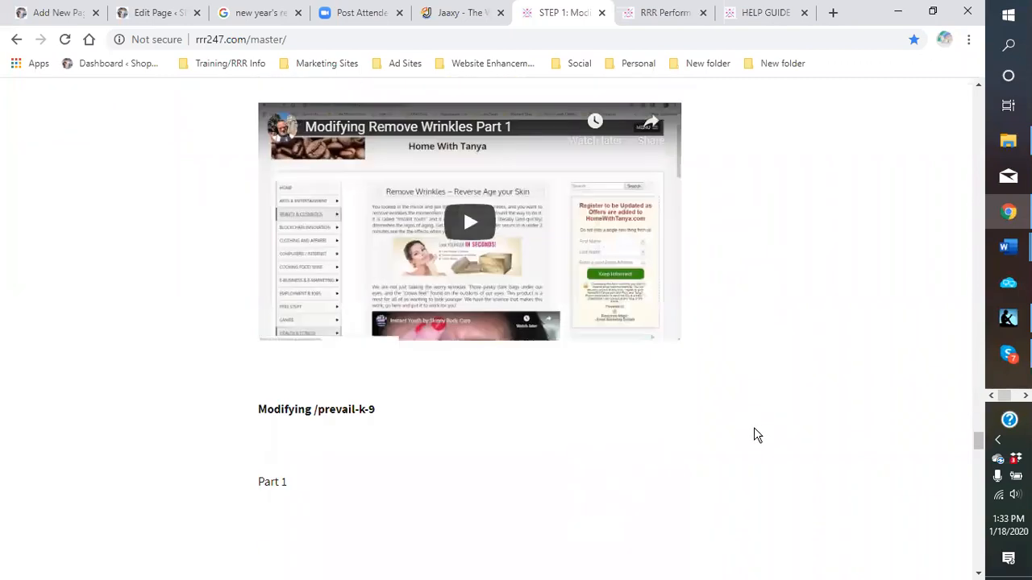
Open the Standard PBS training from the Step 2 return links at the end of the STEP 1 page.
{"action": "scroll", "coordinate": [742, 447], "scroll_direction": "up", "scroll_amount": 1}
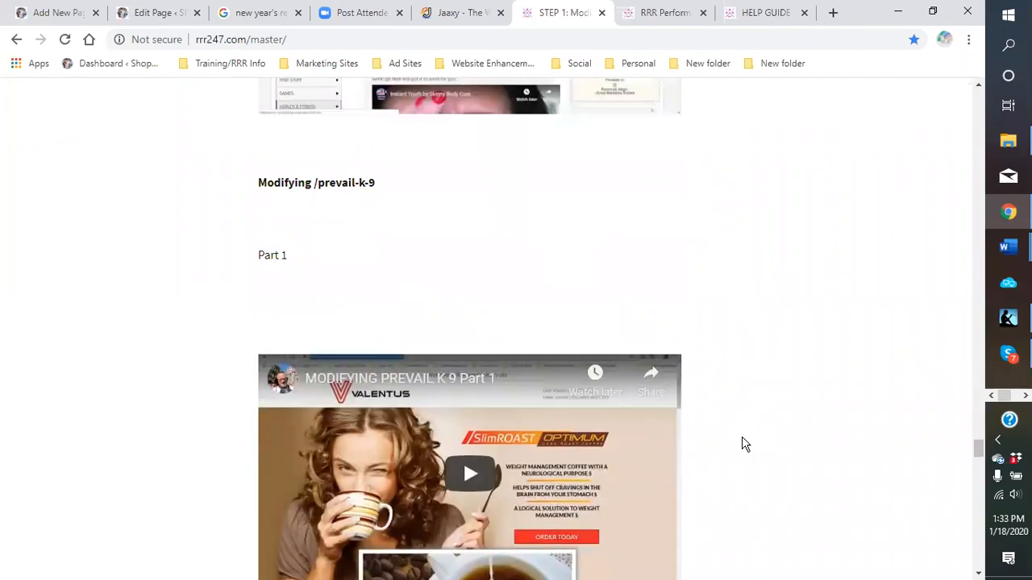
{"action": "scroll", "coordinate": [743, 449], "scroll_direction": "down", "scroll_amount": 6}
{"action": "scroll", "coordinate": [743, 453], "scroll_direction": "down", "scroll_amount": 11}
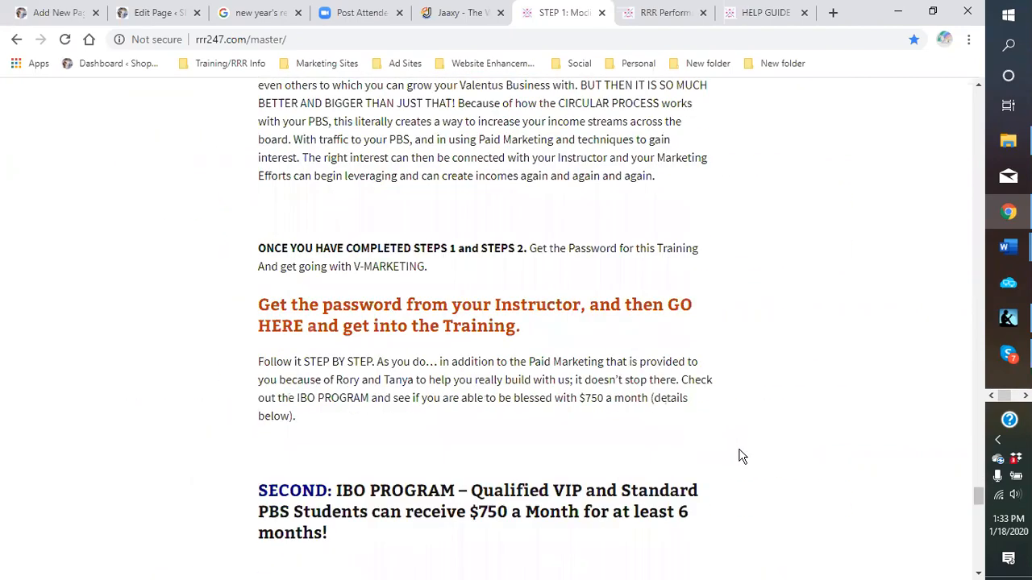
{"action": "scroll", "coordinate": [742, 460], "scroll_direction": "down", "scroll_amount": 9}
{"action": "scroll", "coordinate": [739, 463], "scroll_direction": "down", "scroll_amount": 7}
{"action": "scroll", "coordinate": [730, 460], "scroll_direction": "down", "scroll_amount": 8}
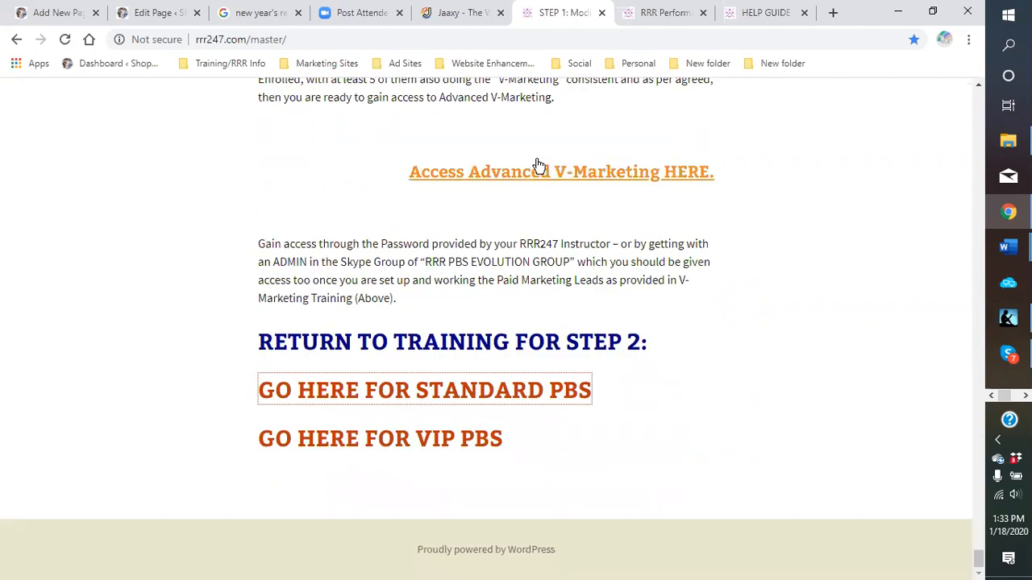
{"action": "left_click", "coordinate": [380, 400]}
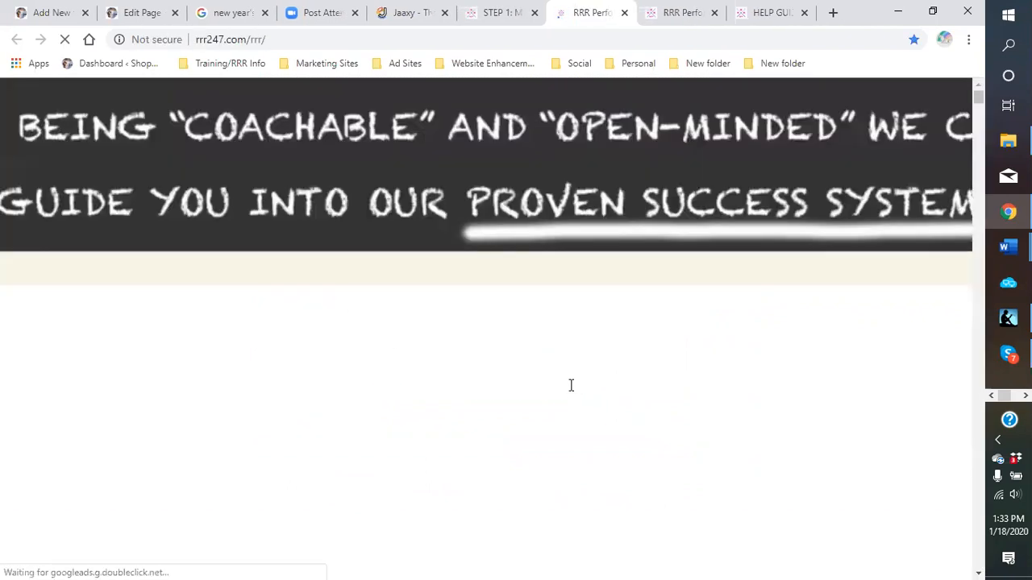
Review the Standard PBS notes on modifying the remaining pages, covering Arts & Entertainment and Beauty & Cosmetics offers.
{"action": "scroll", "coordinate": [541, 371], "scroll_direction": "down", "scroll_amount": 10}
{"action": "scroll", "coordinate": [533, 383], "scroll_direction": "down", "scroll_amount": 15}
{"action": "scroll", "coordinate": [464, 278], "scroll_direction": "down", "scroll_amount": 6}
{"action": "scroll", "coordinate": [387, 273], "scroll_direction": "down", "scroll_amount": 18}
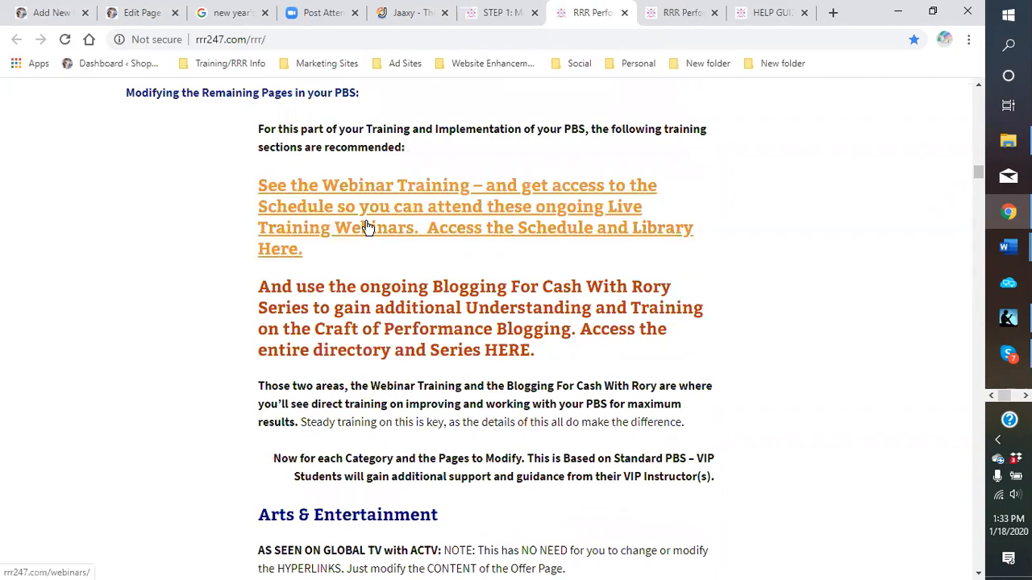
{"action": "scroll", "coordinate": [387, 278], "scroll_direction": "down", "scroll_amount": 4}
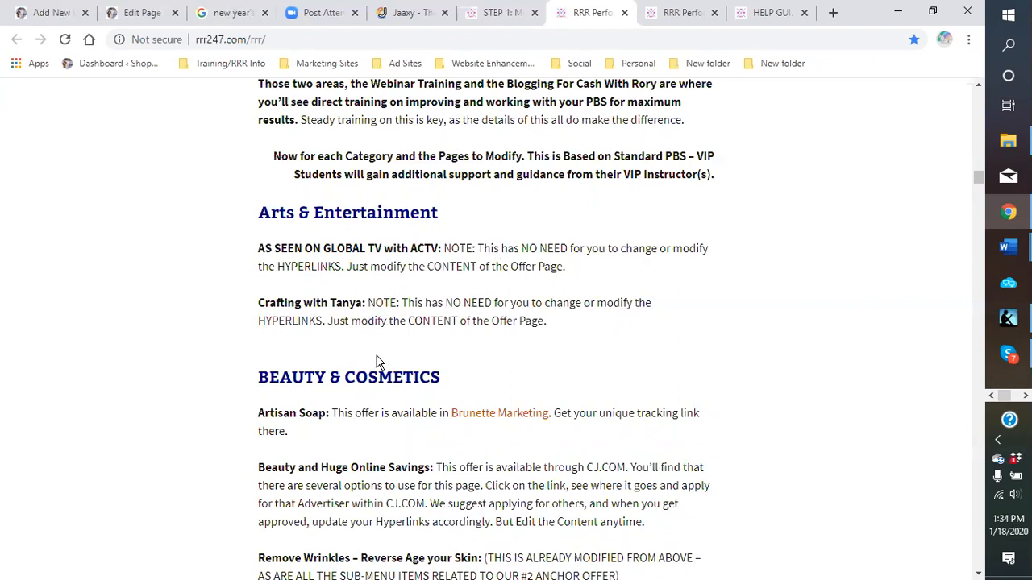
{"action": "scroll", "coordinate": [375, 361], "scroll_direction": "down", "scroll_amount": 2}
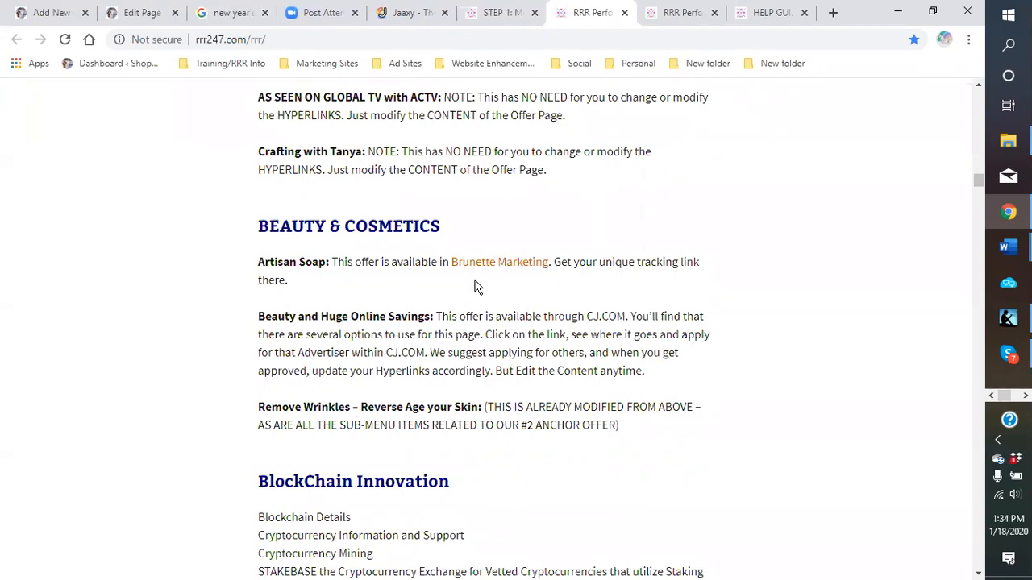
{"action": "scroll", "coordinate": [540, 239], "scroll_direction": "up", "scroll_amount": 3}
{"action": "scroll", "coordinate": [520, 245], "scroll_direction": "up", "scroll_amount": 7}
{"action": "scroll", "coordinate": [500, 266], "scroll_direction": "down", "scroll_amount": 6}
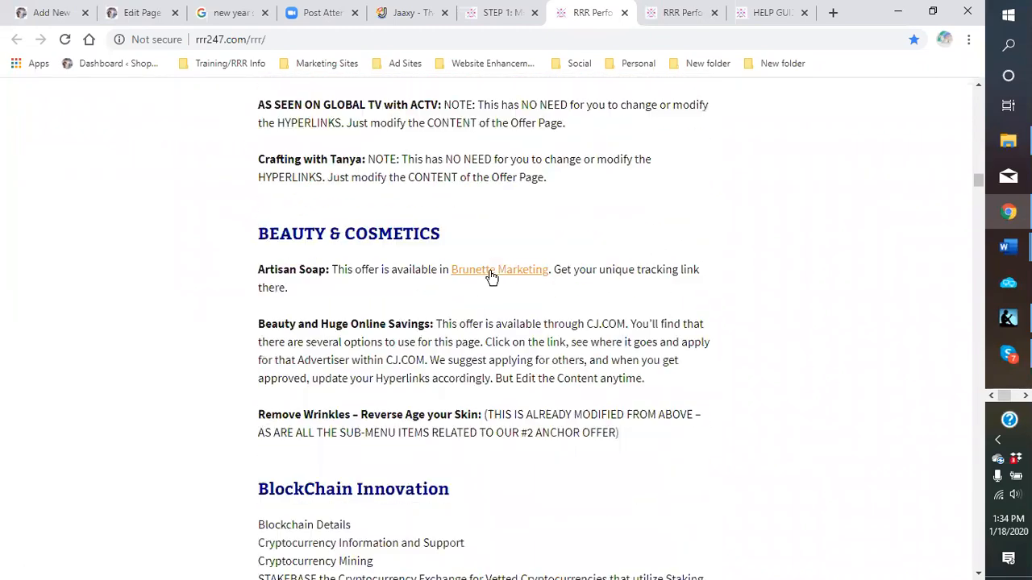
{"action": "scroll", "coordinate": [490, 276], "scroll_direction": "down", "scroll_amount": 1}
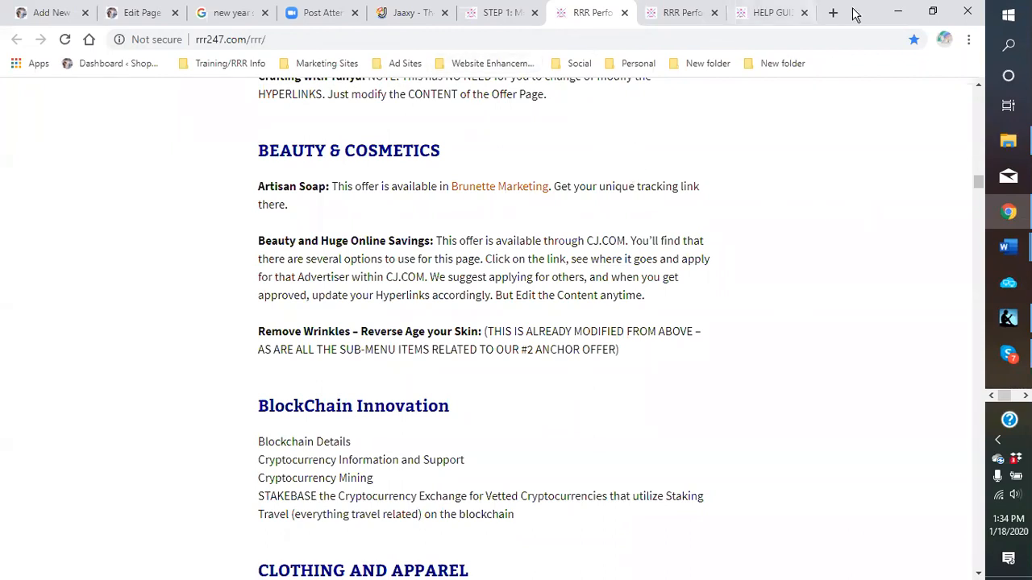
Close the help guide, both Standard PBS training pages and the STEP 1 training page.
{"action": "left_click", "coordinate": [803, 13]}
{"action": "left_click", "coordinate": [804, 14]}
{"action": "left_click", "coordinate": [799, 14]}
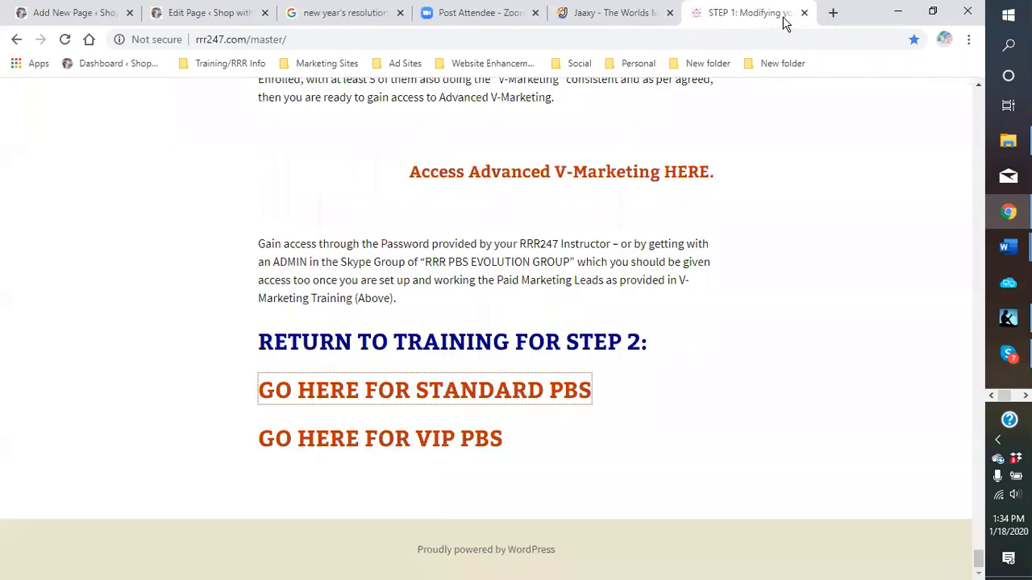
{"action": "left_click", "coordinate": [804, 13]}
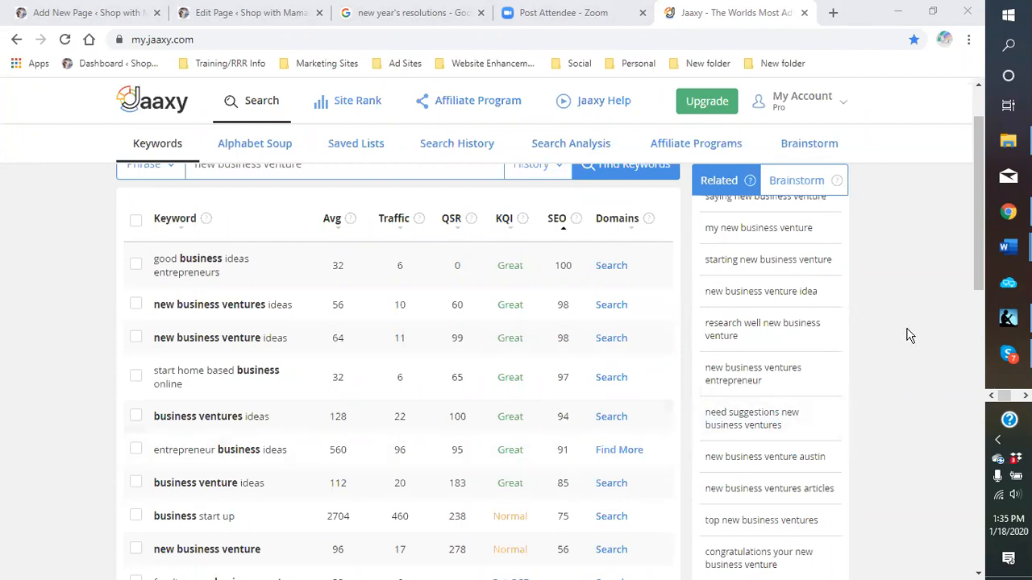
{"action": "scroll", "coordinate": [911, 355], "scroll_direction": "down", "scroll_amount": 2}
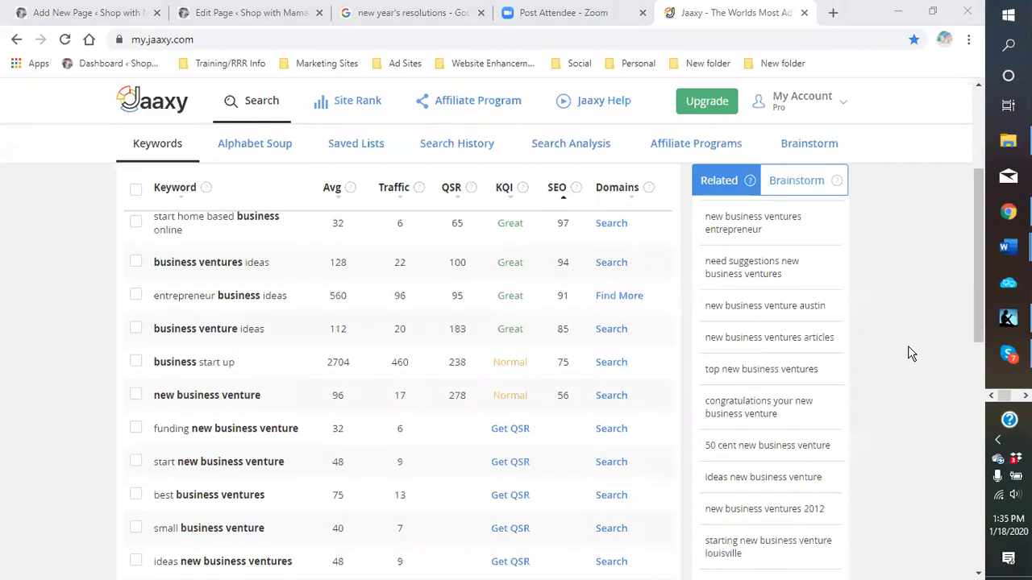
{"action": "scroll", "coordinate": [910, 355], "scroll_direction": "up", "scroll_amount": 3}
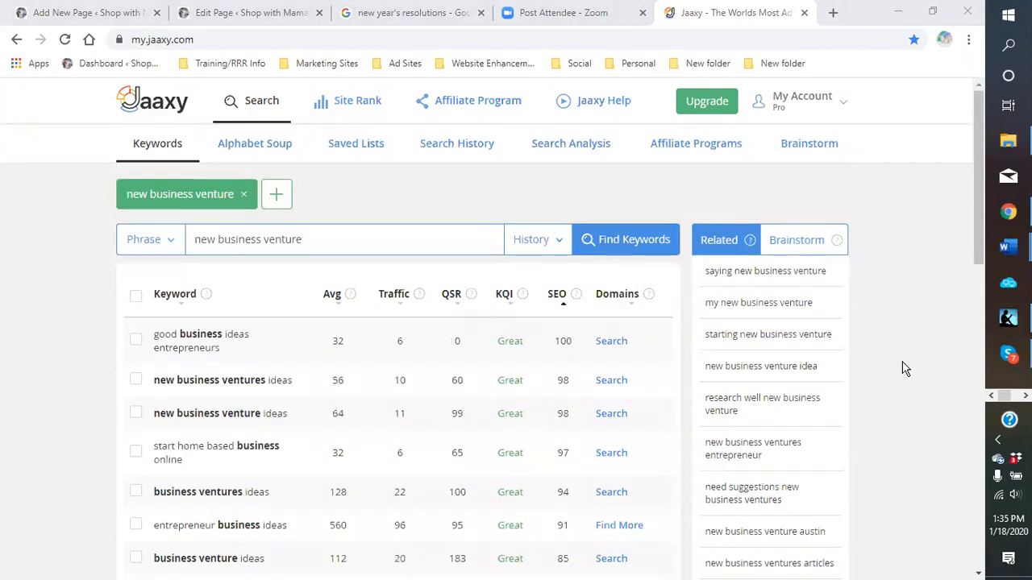
{"action": "scroll", "coordinate": [906, 358], "scroll_direction": "down", "scroll_amount": 2}
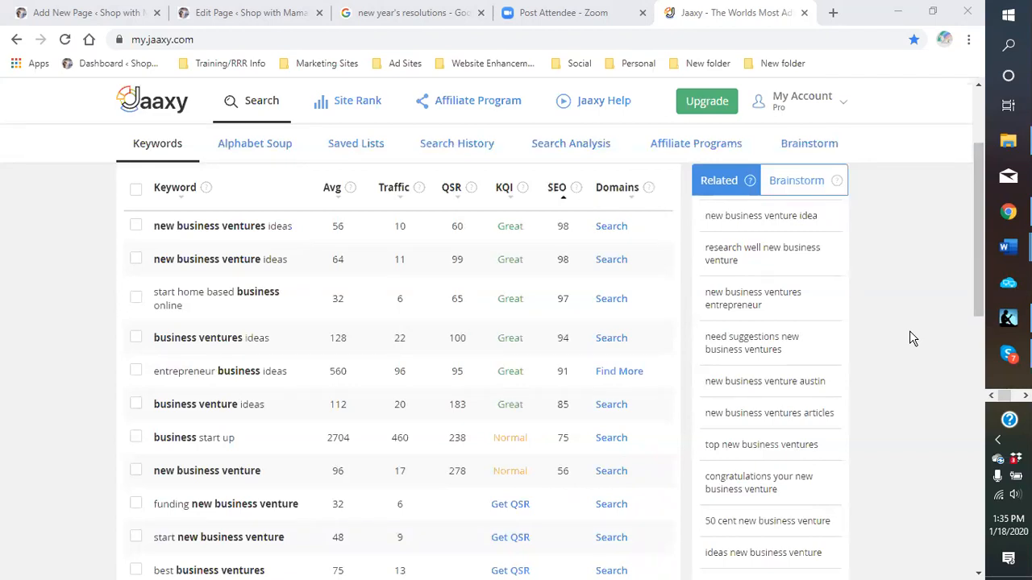
{"action": "scroll", "coordinate": [910, 332], "scroll_direction": "up", "scroll_amount": 2}
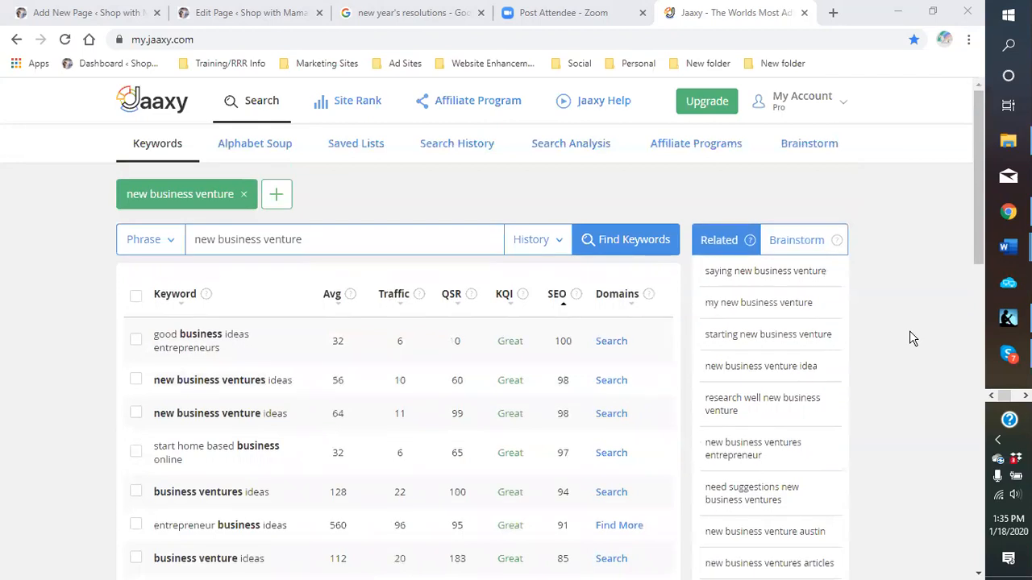
{"action": "scroll", "coordinate": [909, 339], "scroll_direction": "down", "scroll_amount": 3}
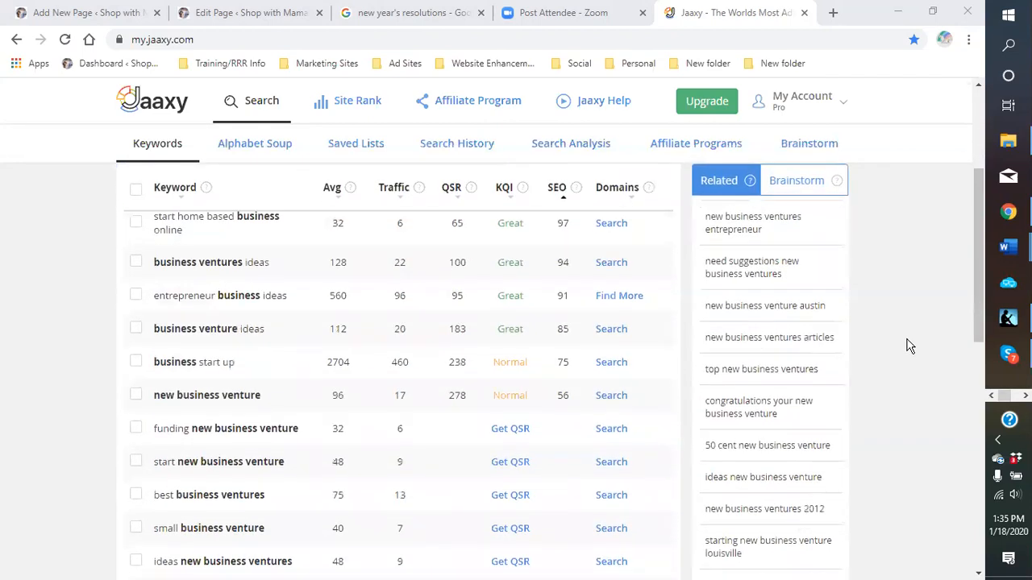
{"action": "scroll", "coordinate": [908, 345], "scroll_direction": "up", "scroll_amount": 2}
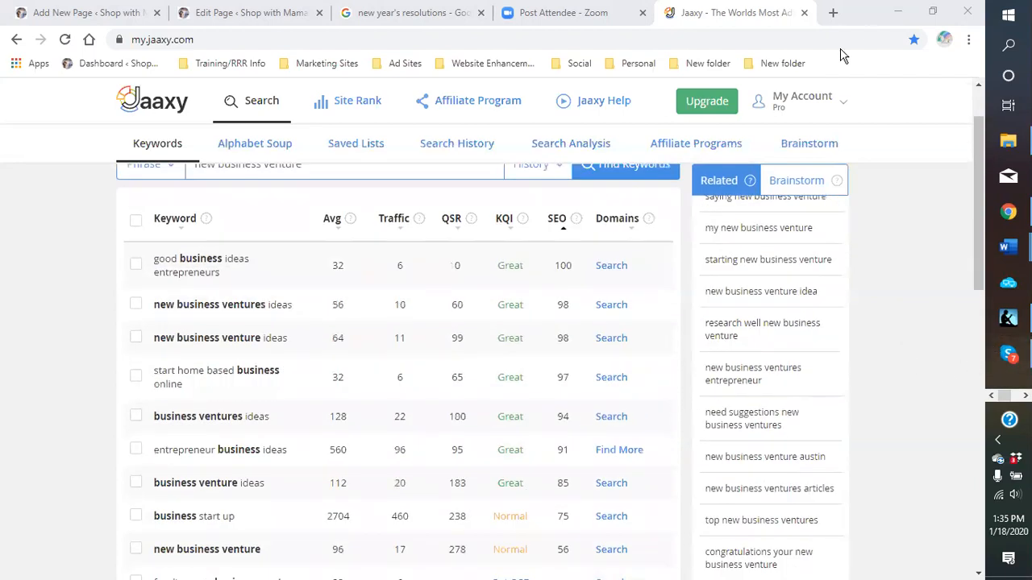
Switch to Skype and reply "yes." to the contact asking whether there is class today.
{"action": "left_click", "coordinate": [1008, 355]}
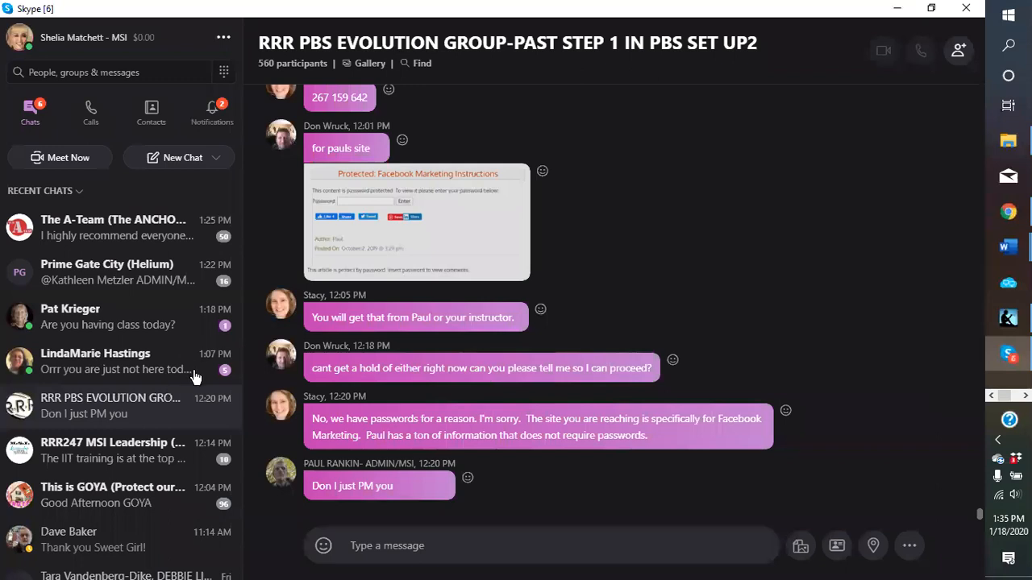
{"action": "left_click", "coordinate": [145, 332]}
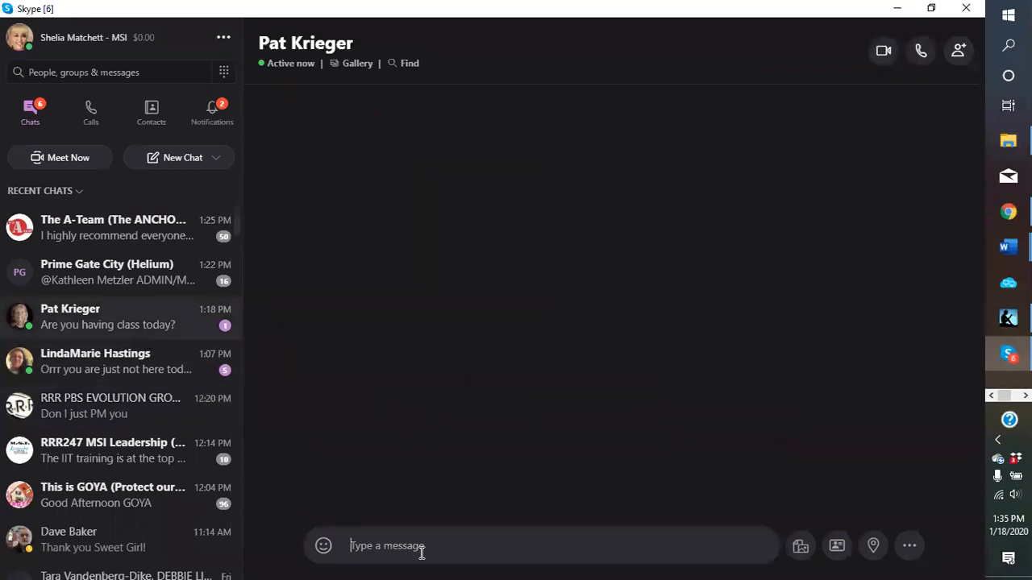
{"action": "type", "text": "yes,"}
{"action": "key", "text": "Return"}
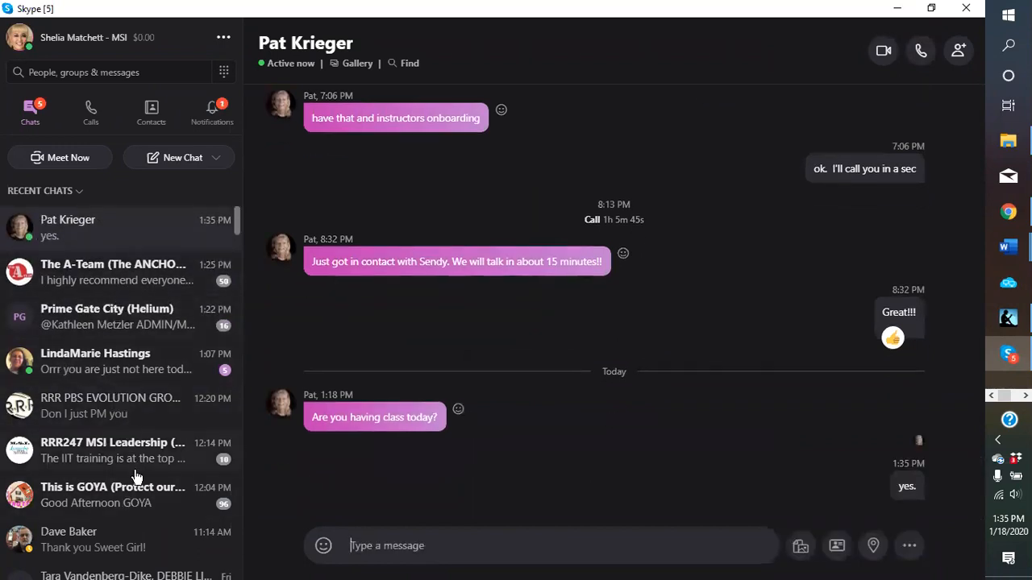
Find the webinar training invitation with the Zoom link in the three-participant chat from Friday and copy that message.
{"action": "scroll", "coordinate": [137, 472], "scroll_direction": "down", "scroll_amount": 3}
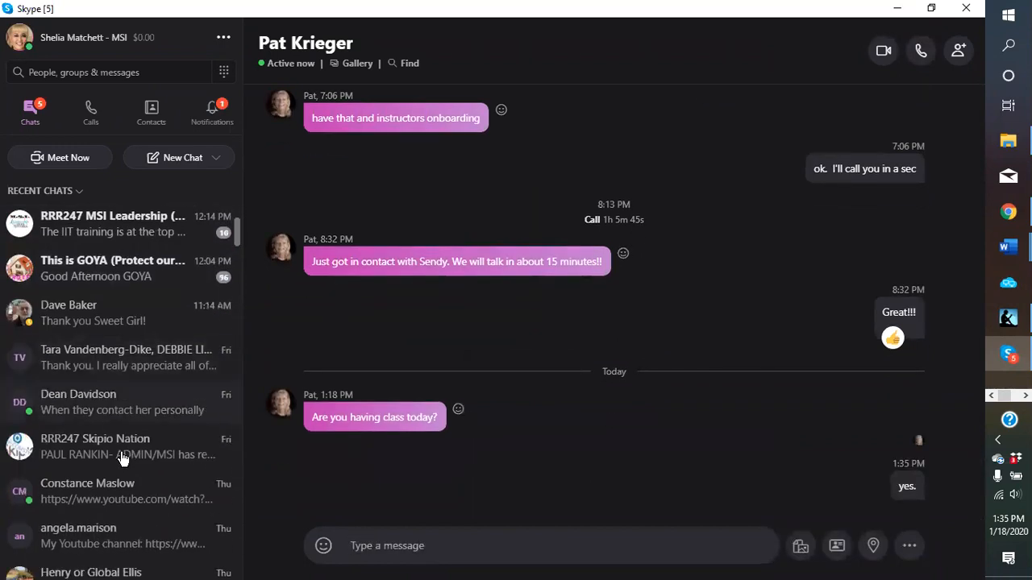
{"action": "left_click", "coordinate": [102, 378]}
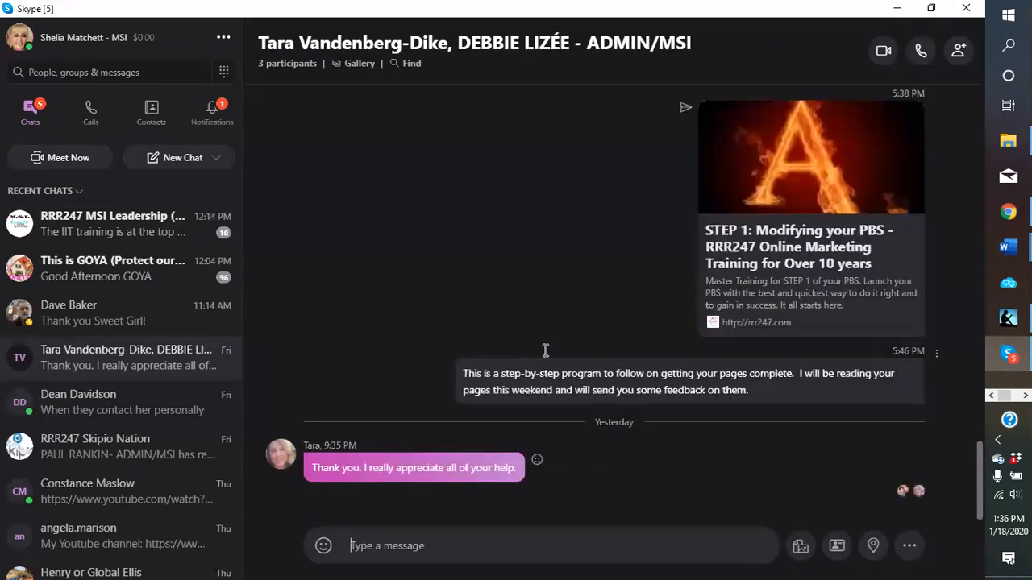
{"action": "scroll", "coordinate": [564, 338], "scroll_direction": "up", "scroll_amount": 5}
{"action": "scroll", "coordinate": [598, 294], "scroll_direction": "up", "scroll_amount": 3}
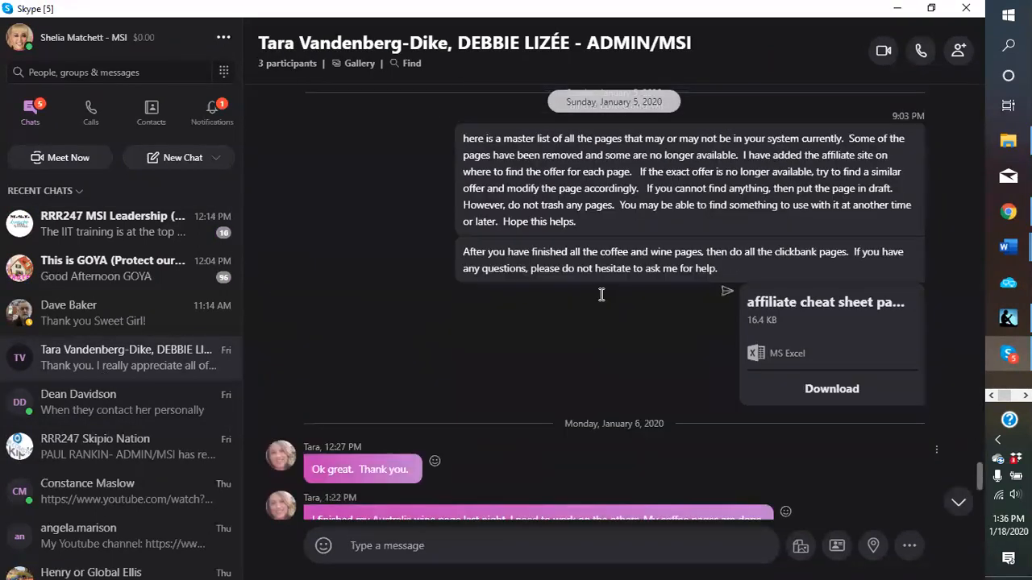
{"action": "scroll", "coordinate": [594, 307], "scroll_direction": "down", "scroll_amount": 5}
{"action": "scroll", "coordinate": [594, 310], "scroll_direction": "up", "scroll_amount": 10}
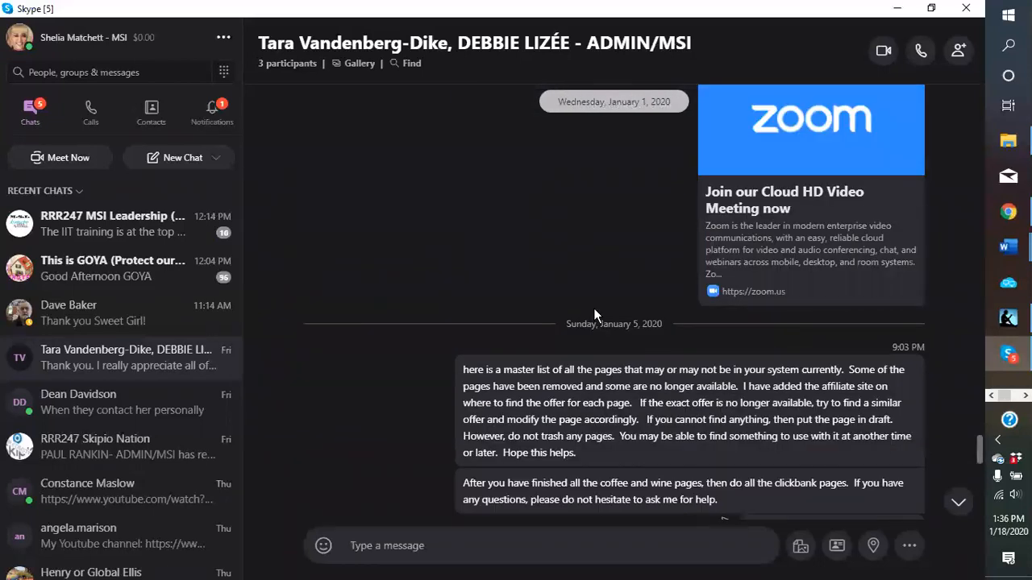
{"action": "right_click", "coordinate": [661, 417]}
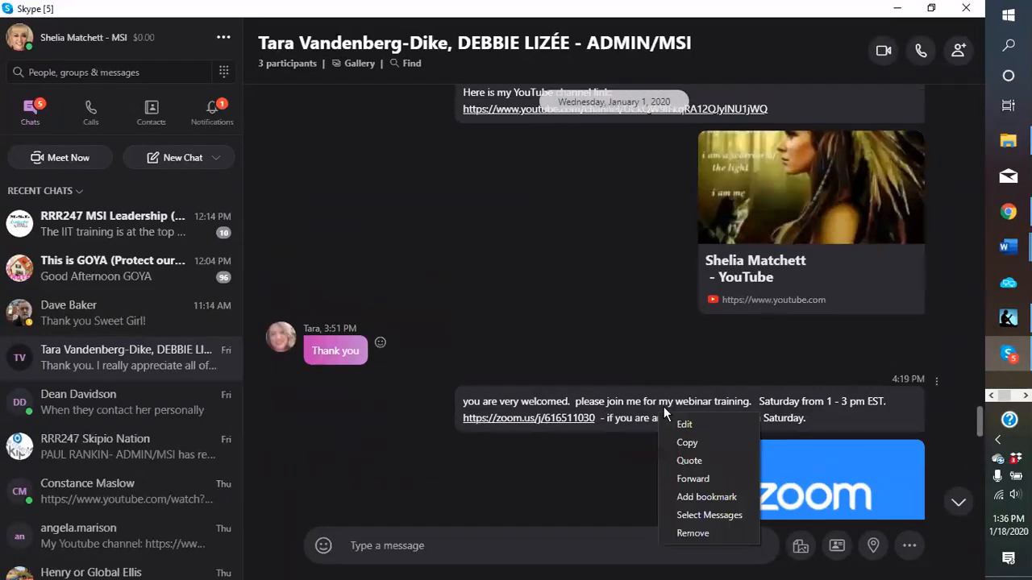
{"action": "left_click", "coordinate": [694, 441]}
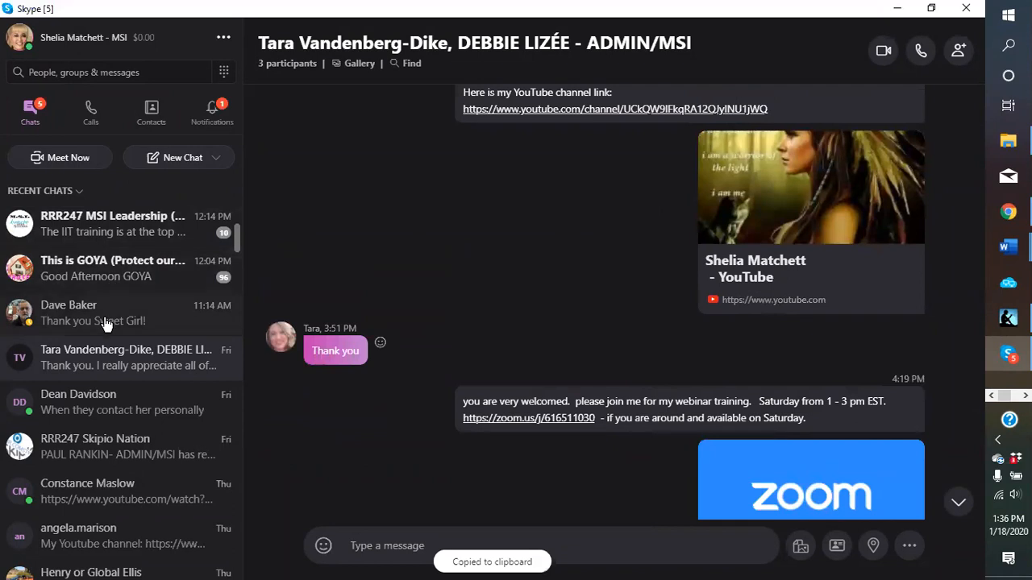
Send the copied webinar invitation to the contact who asked about class, and minimize Skype.
{"action": "scroll", "coordinate": [106, 315], "scroll_direction": "up", "scroll_amount": 3}
{"action": "left_click", "coordinate": [96, 230]}
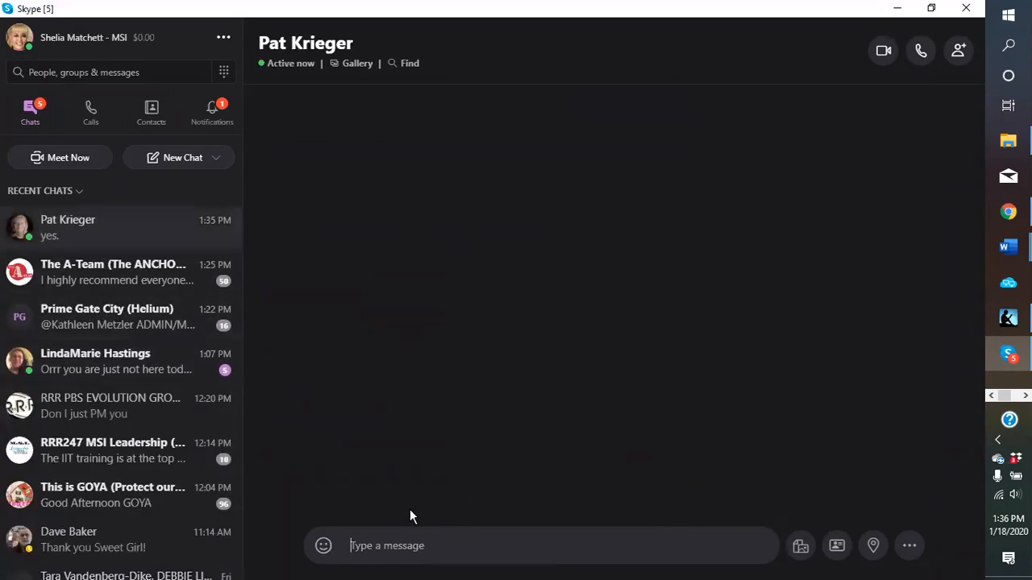
{"action": "right_click", "coordinate": [422, 550]}
{"action": "left_click", "coordinate": [448, 531]}
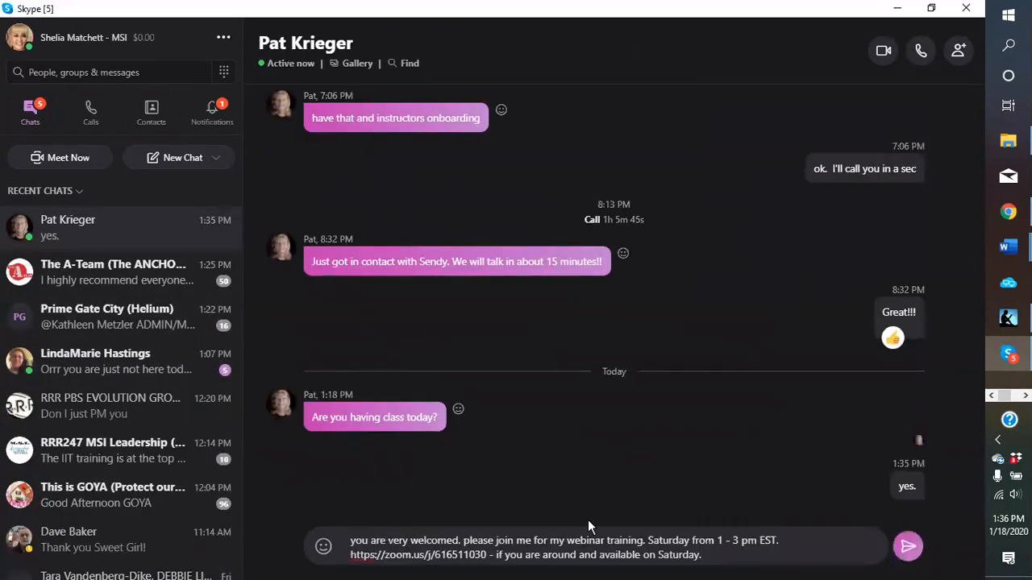
{"action": "key", "text": "Return"}
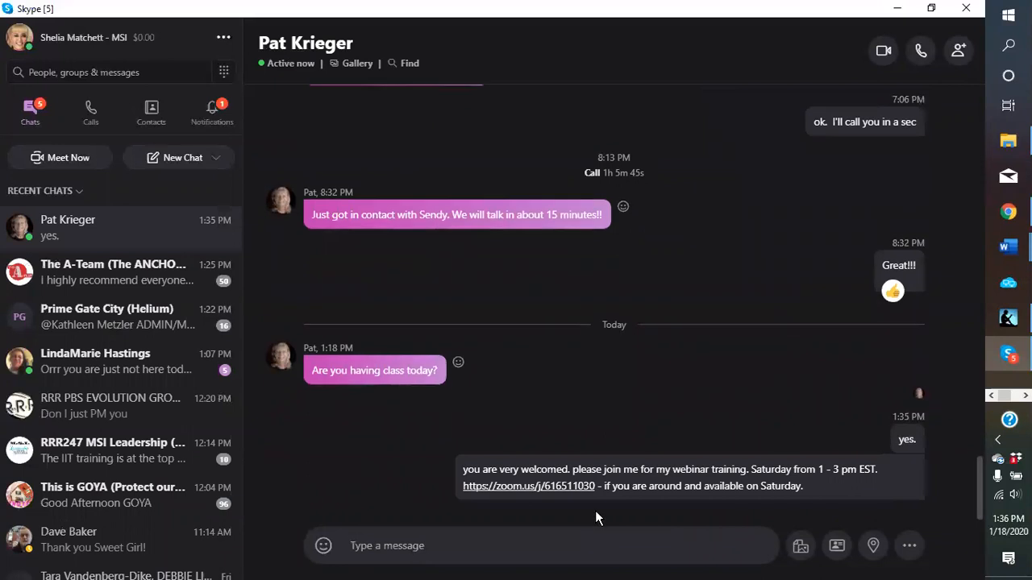
{"action": "left_click", "coordinate": [897, 8]}
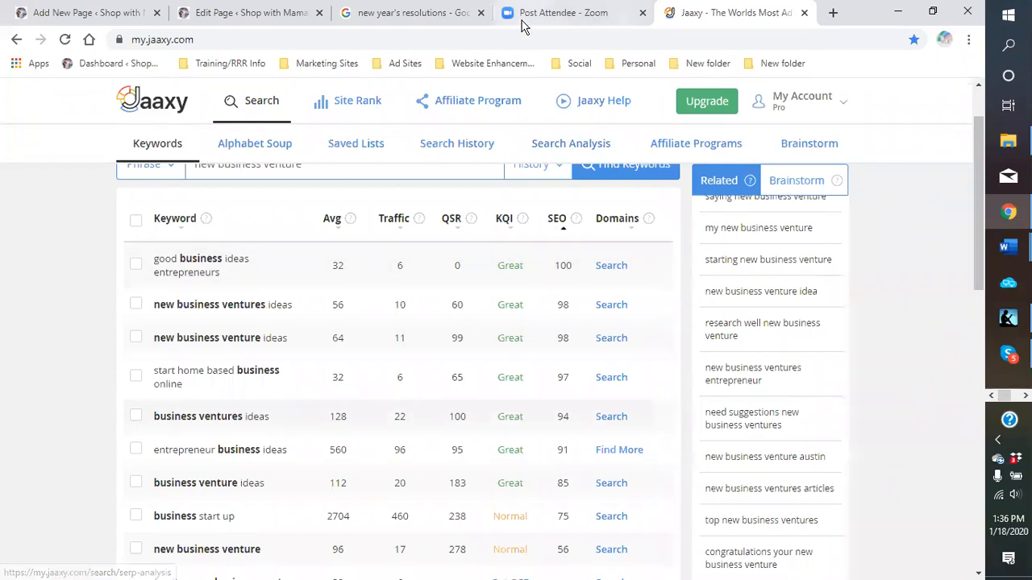
Look over the WHY MAKE NEW YEAR'S RESOLUTIONS page draft and return to the New Year New Business Venture draft.
{"action": "left_click", "coordinate": [68, 22]}
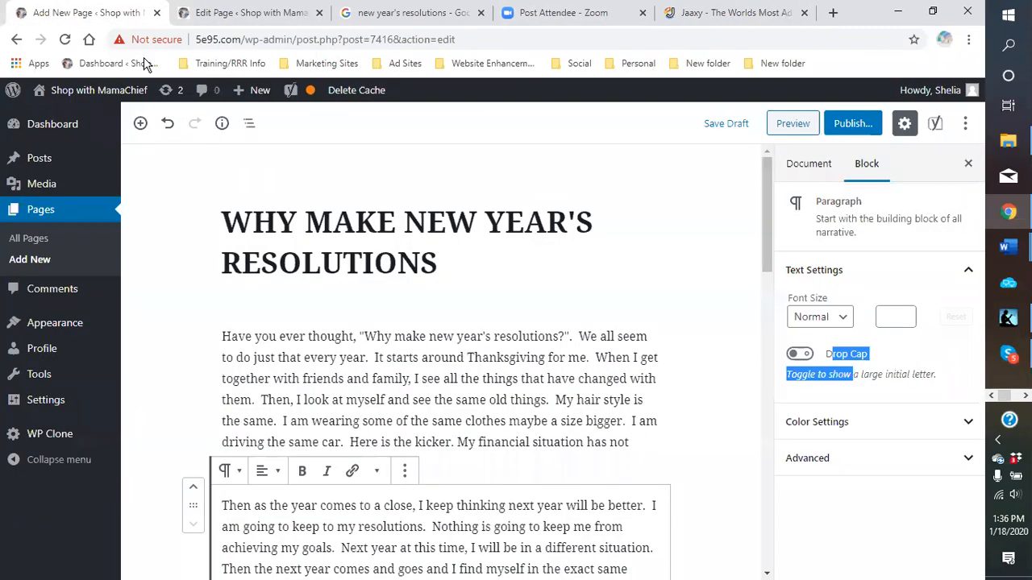
{"action": "left_click", "coordinate": [230, 17]}
{"action": "scroll", "coordinate": [611, 431], "scroll_direction": "up", "scroll_amount": 2}
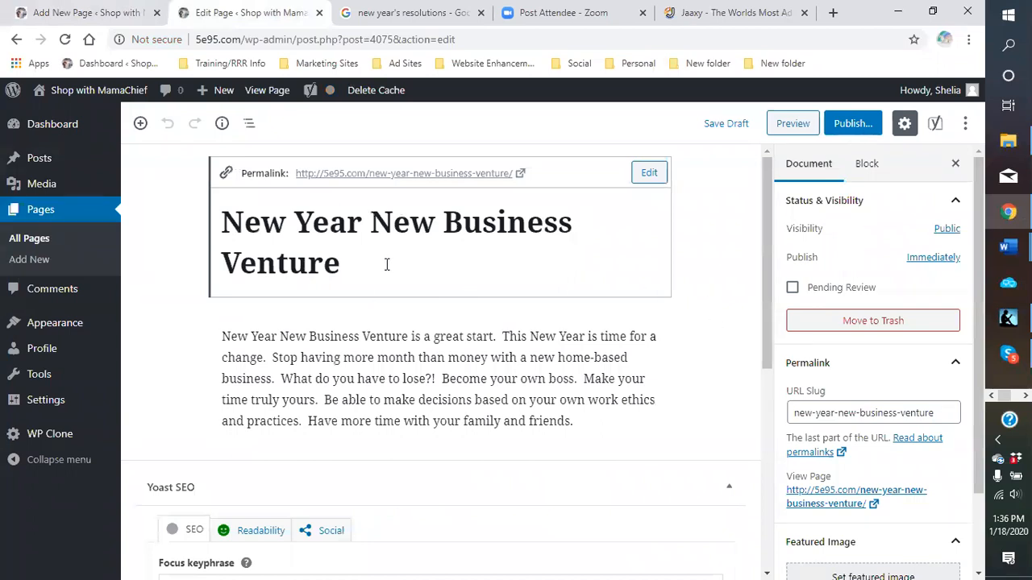
{"action": "left_click", "coordinate": [97, 16]}
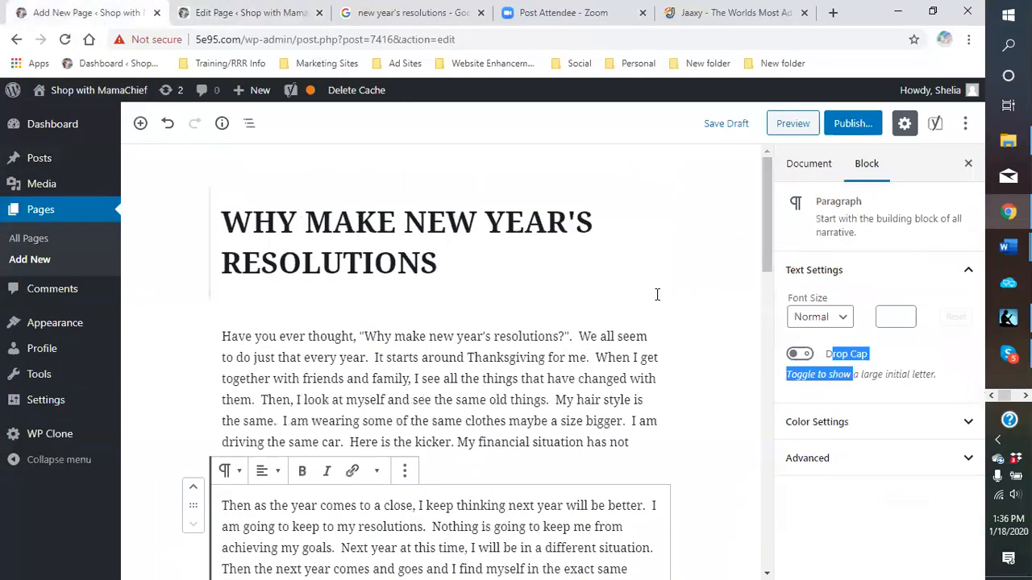
{"action": "scroll", "coordinate": [656, 293], "scroll_direction": "down", "scroll_amount": 5}
{"action": "scroll", "coordinate": [652, 304], "scroll_direction": "up", "scroll_amount": 3}
{"action": "scroll", "coordinate": [651, 303], "scroll_direction": "up", "scroll_amount": 3}
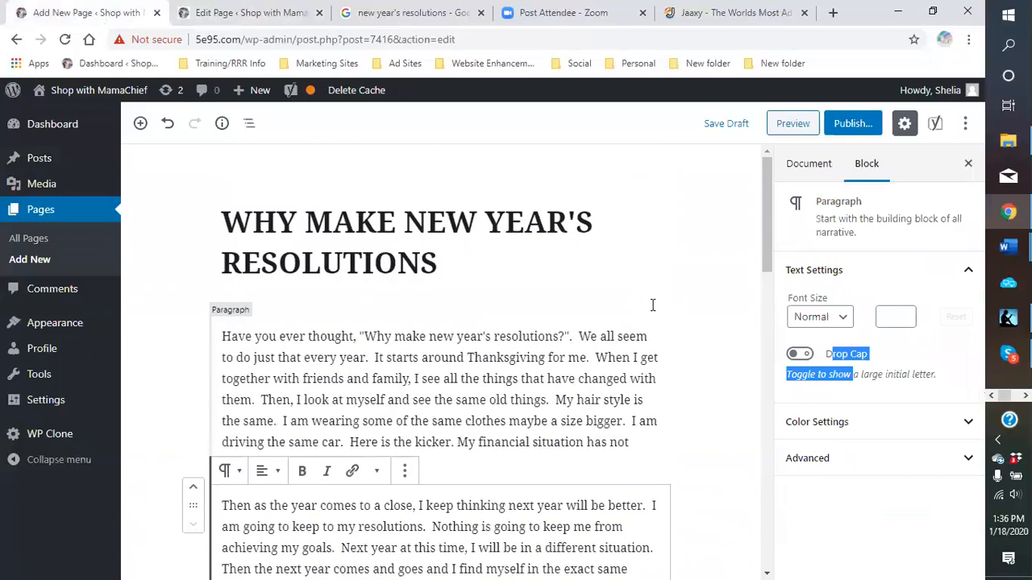
{"action": "left_click", "coordinate": [242, 13]}
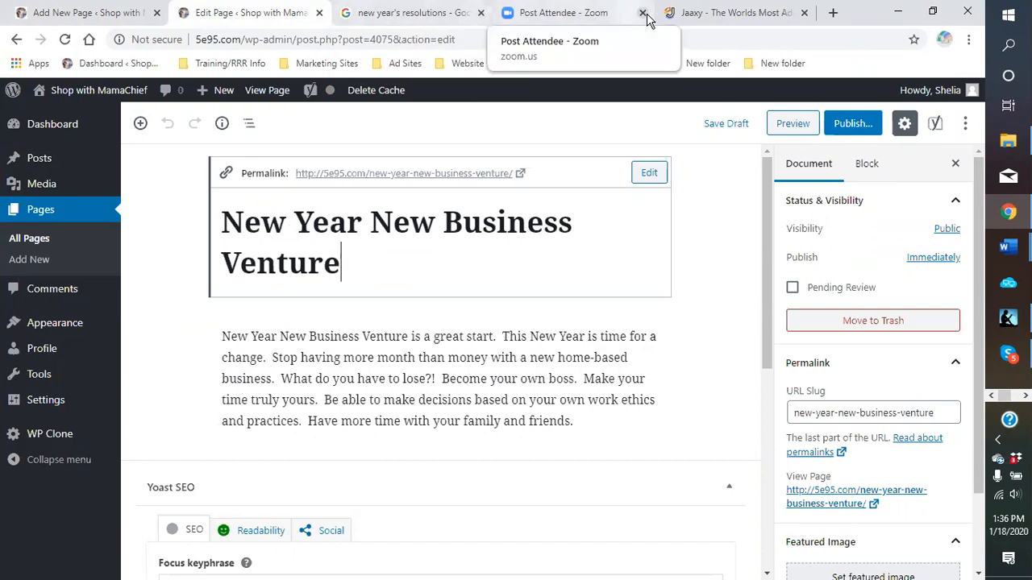
Open the Shop with MamaChief site's dashboard in a separate browser tab and start a new page.
{"action": "left_click", "coordinate": [833, 13]}
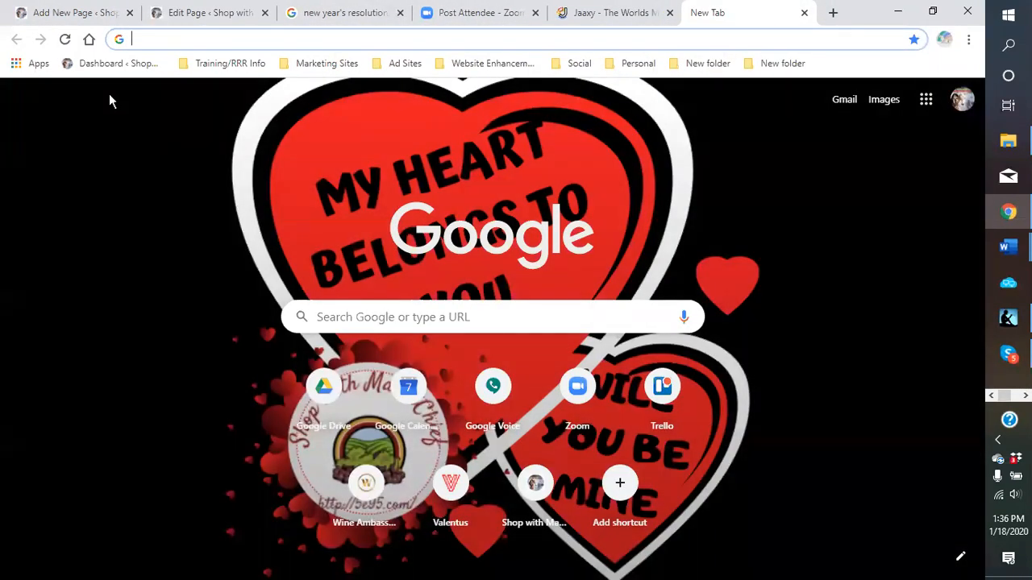
{"action": "left_click", "coordinate": [113, 64]}
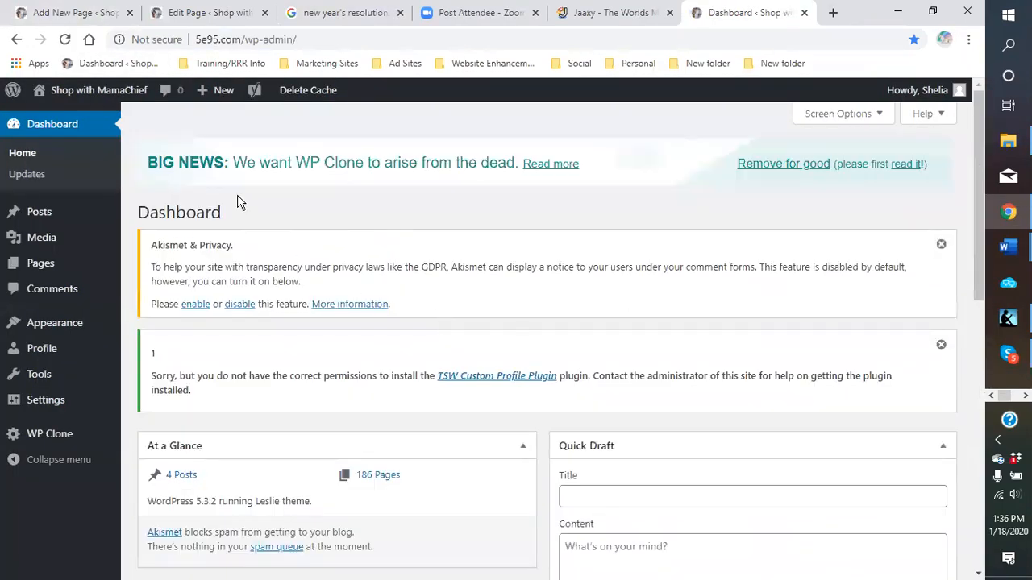
{"action": "mouse_move", "coordinate": [207, 97]}
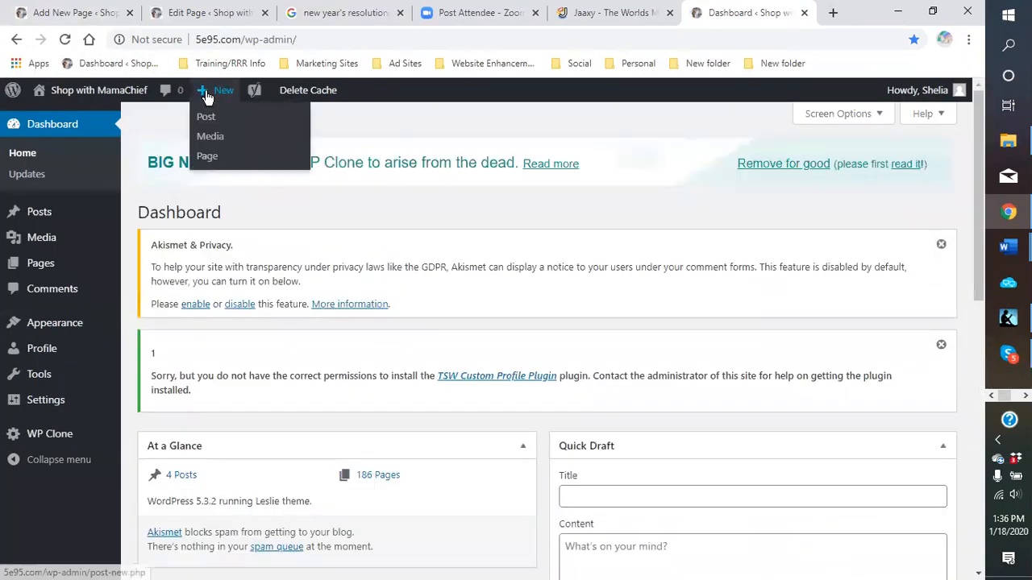
{"action": "left_click", "coordinate": [207, 157]}
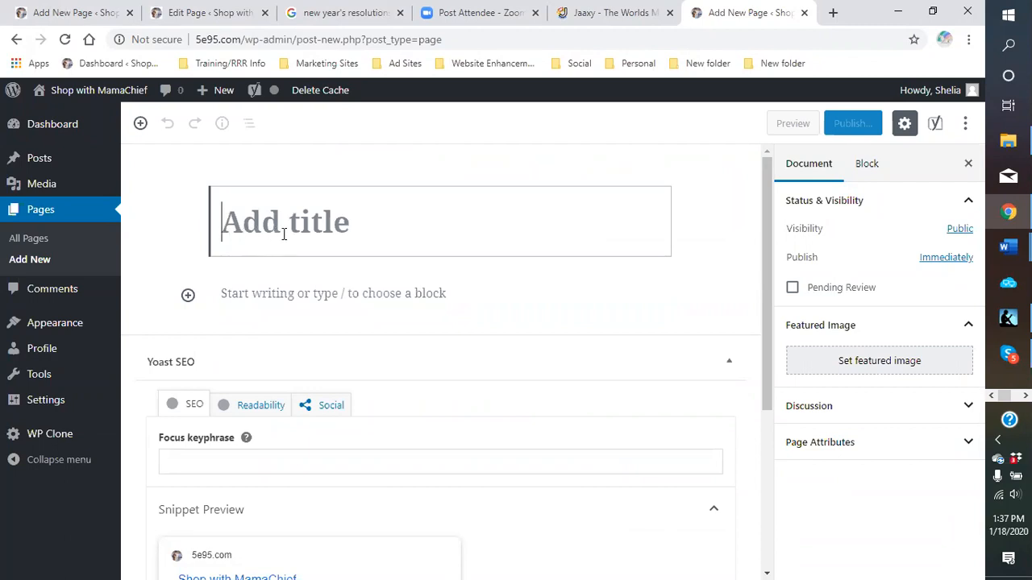
Title the new page NEW BUSINESS VENTURE IDEAS and save it as a draft.
{"action": "type", "text": "NEW BU"}
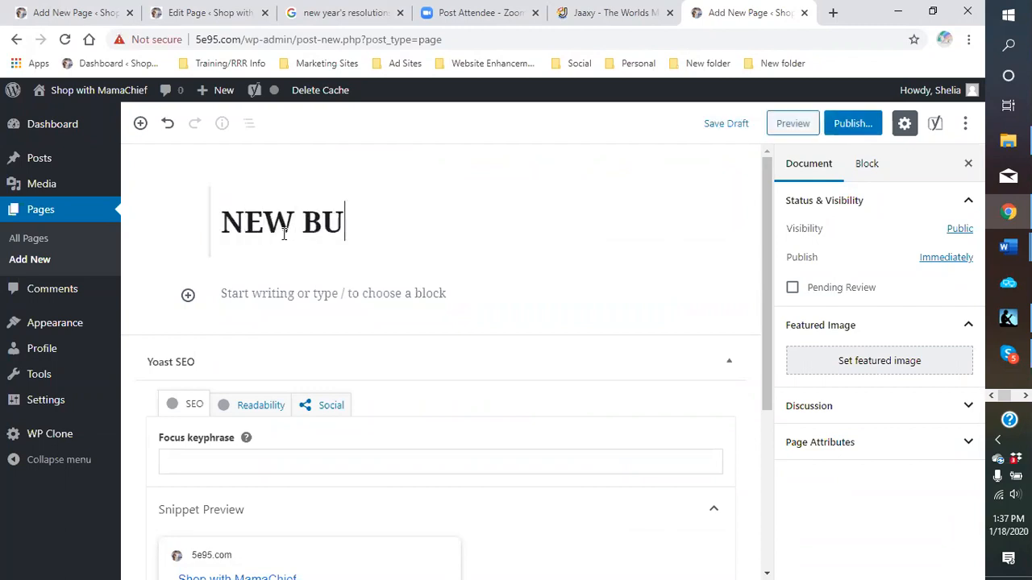
{"action": "type", "text": "SINESS"}
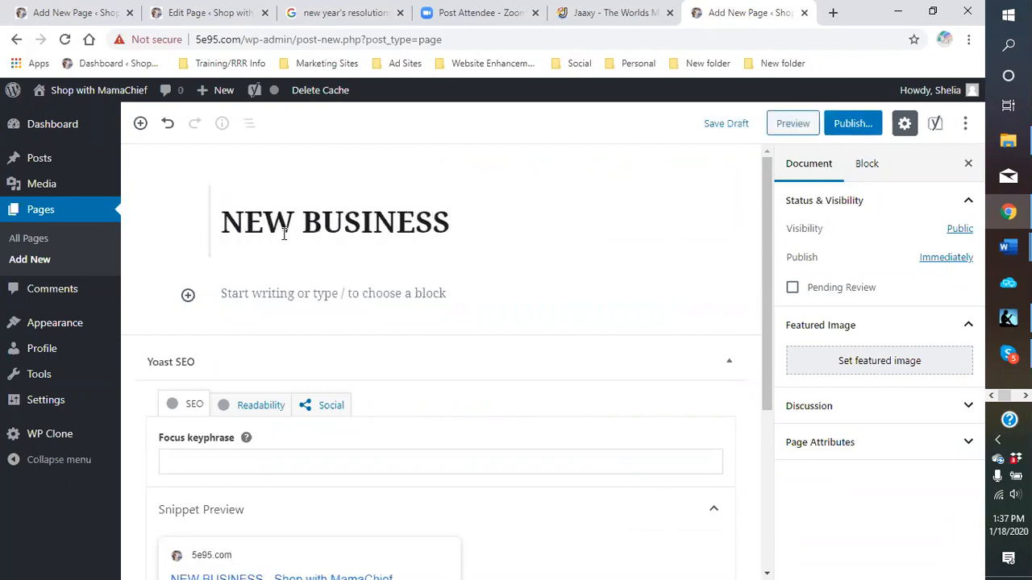
{"action": "type", "text": " VENTUR"}
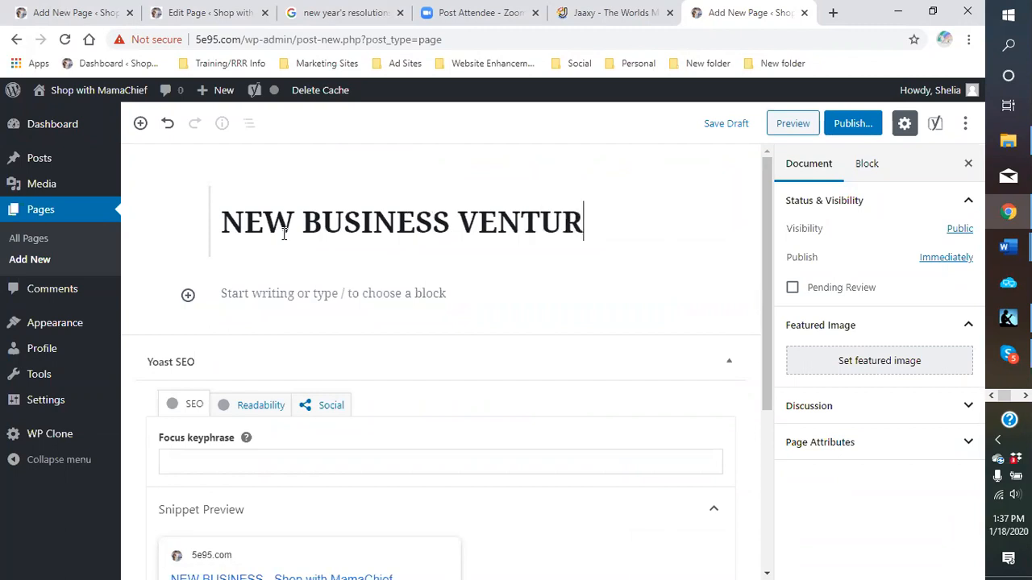
{"action": "type", "text": "E IDEAS"}
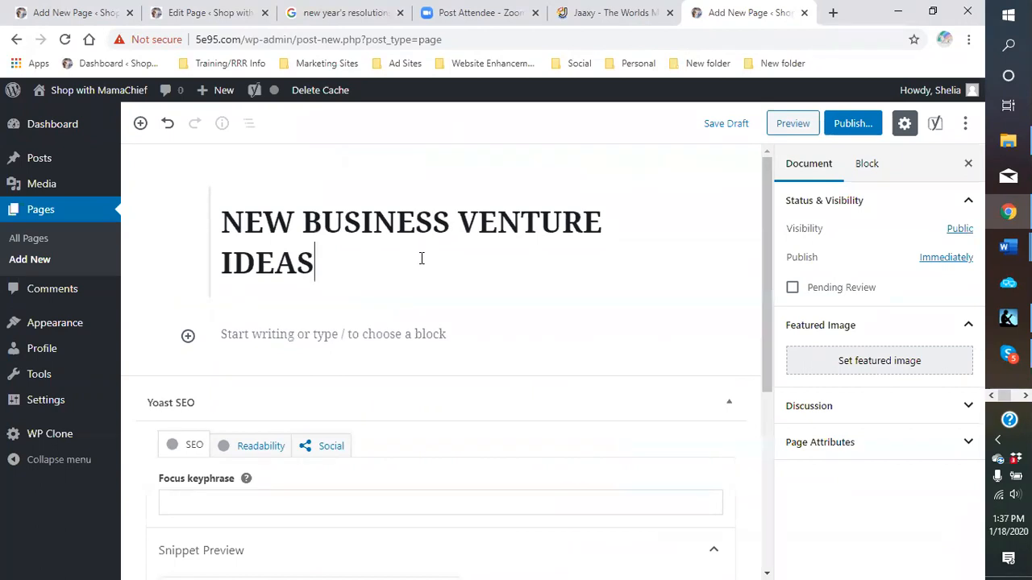
{"action": "left_click", "coordinate": [720, 127]}
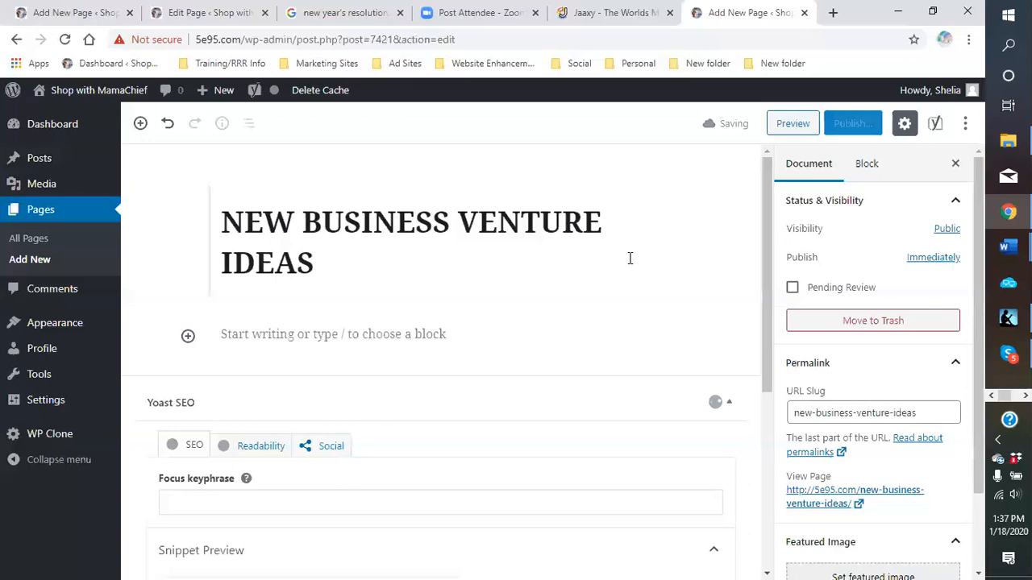
{"action": "scroll", "coordinate": [436, 379], "scroll_direction": "down", "scroll_amount": 2}
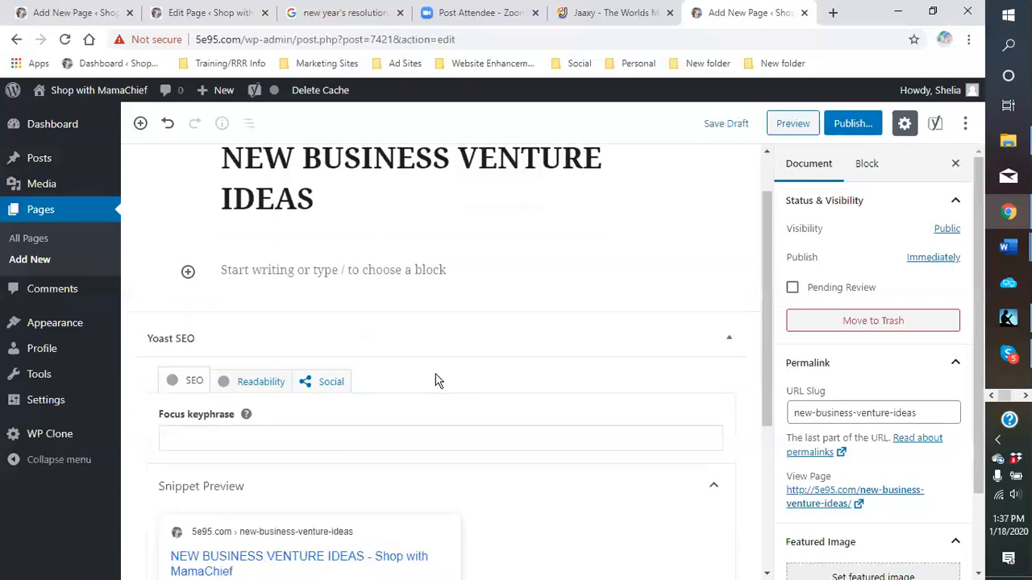
{"action": "scroll", "coordinate": [358, 318], "scroll_direction": "up", "scroll_amount": 2}
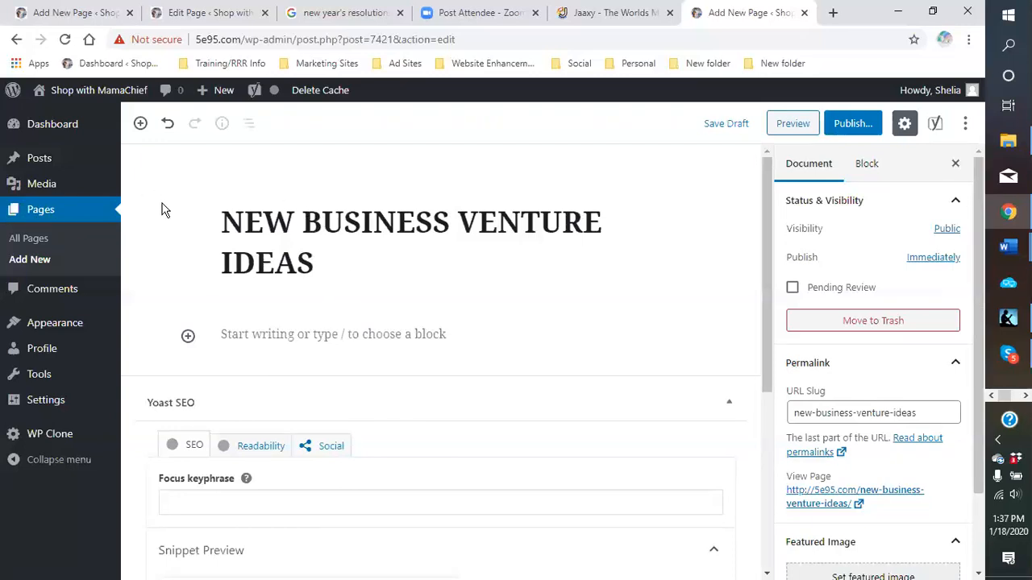
Open the list of all the site's pages and filter it to drafts only.
{"action": "left_click", "coordinate": [30, 241]}
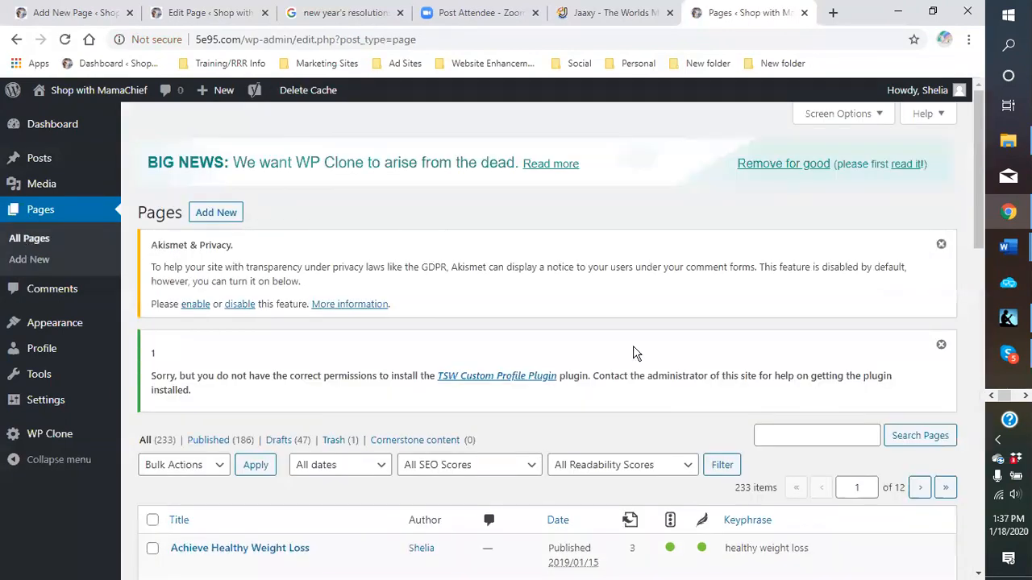
{"action": "scroll", "coordinate": [483, 293], "scroll_direction": "down", "scroll_amount": 4}
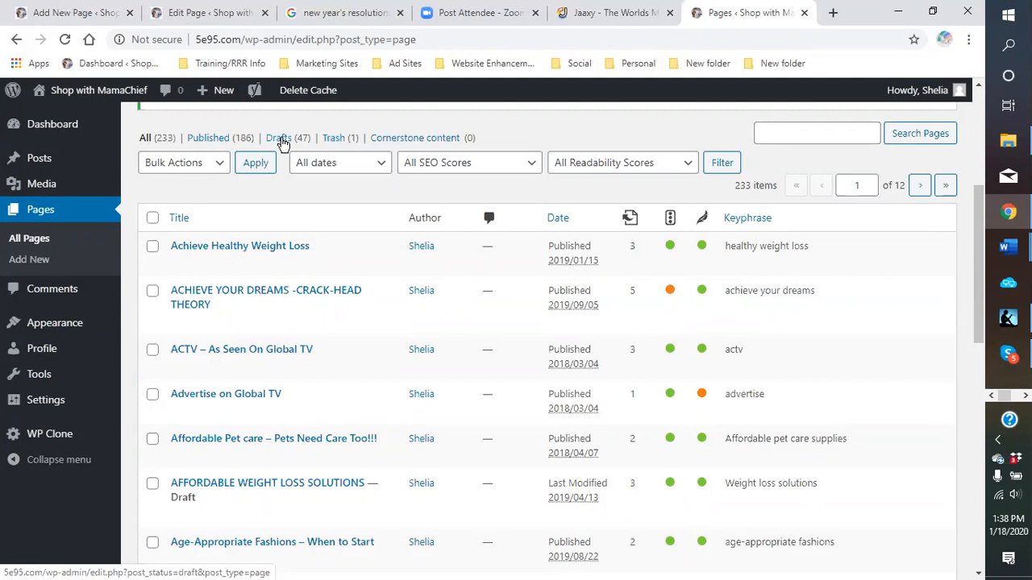
{"action": "left_click", "coordinate": [282, 144]}
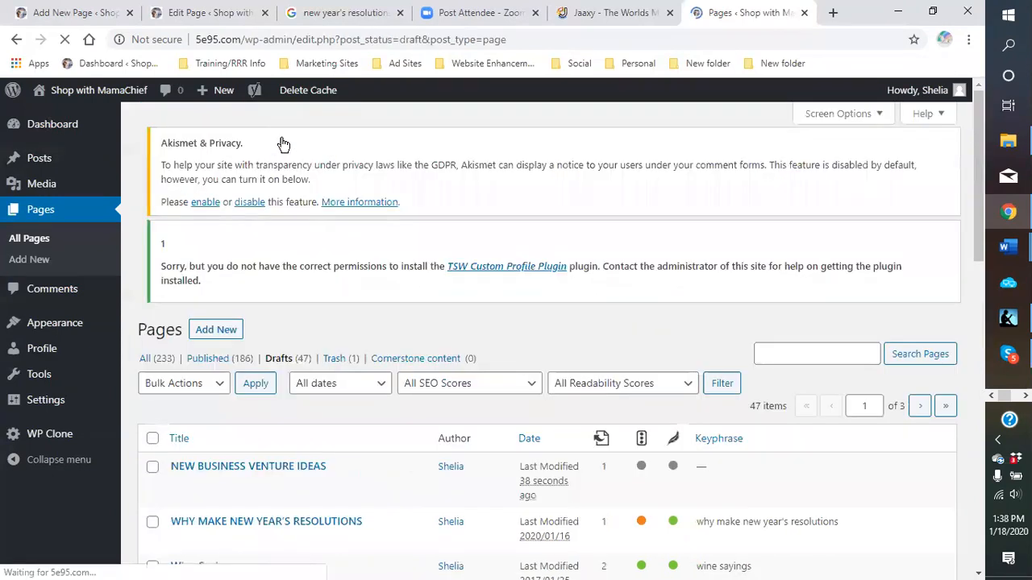
Look through the draft pages, comparing their titles, modification dates, SEO and readability ratings, and keyphrases.
{"action": "scroll", "coordinate": [307, 277], "scroll_direction": "down", "scroll_amount": 2}
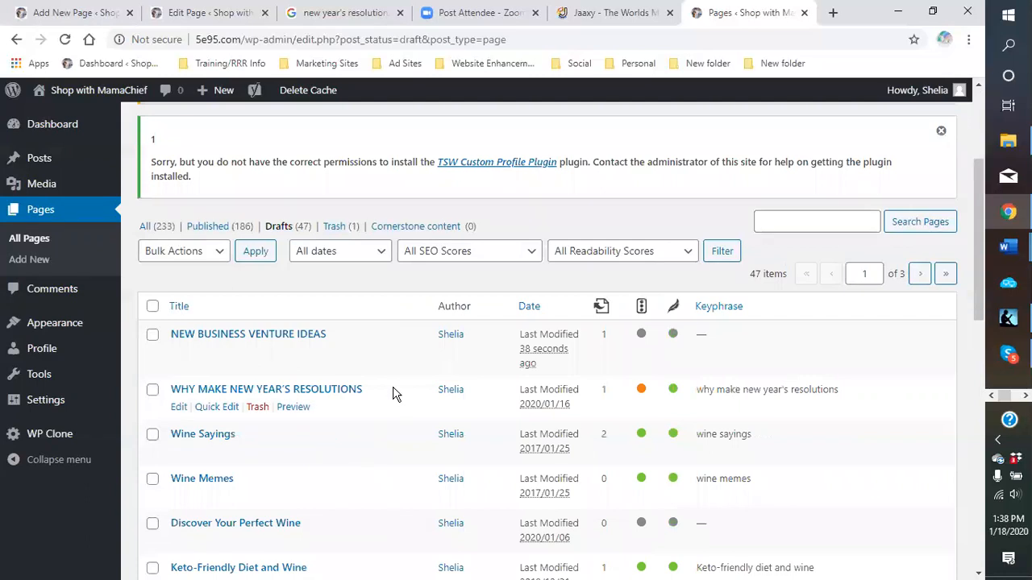
{"action": "scroll", "coordinate": [393, 393], "scroll_direction": "down", "scroll_amount": 1}
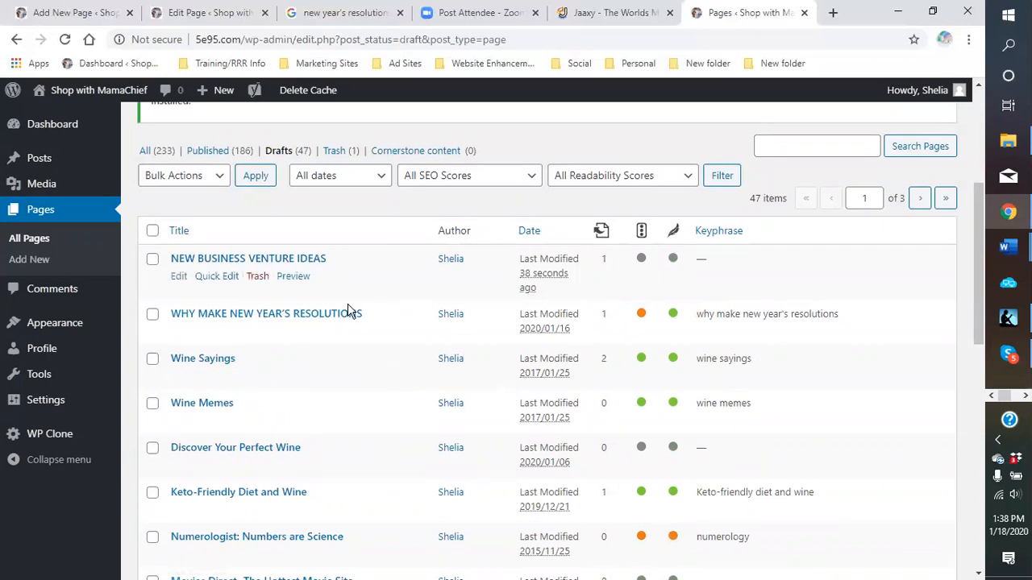
{"action": "scroll", "coordinate": [523, 370], "scroll_direction": "down", "scroll_amount": 1}
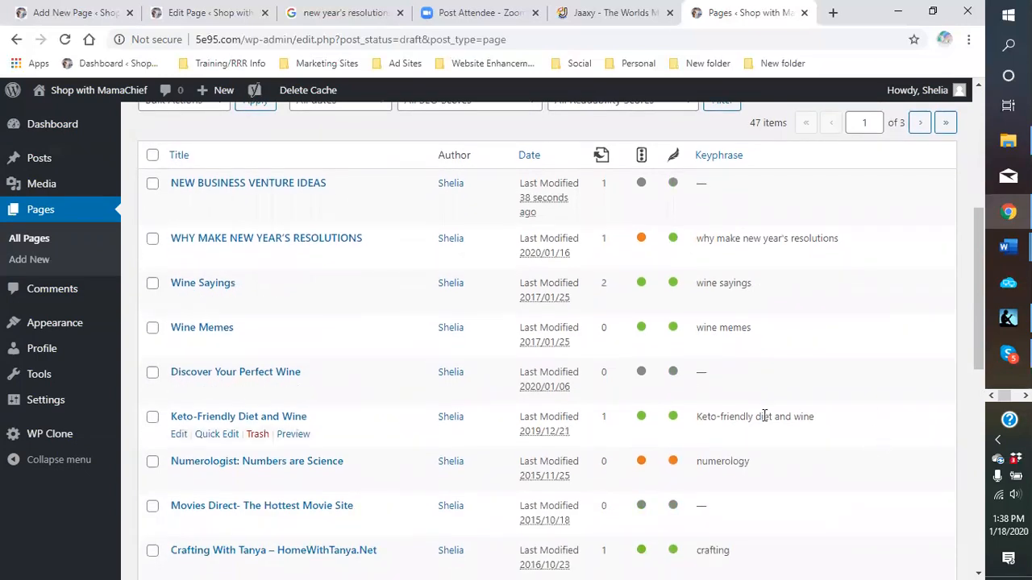
{"action": "scroll", "coordinate": [725, 354], "scroll_direction": "up", "scroll_amount": 2}
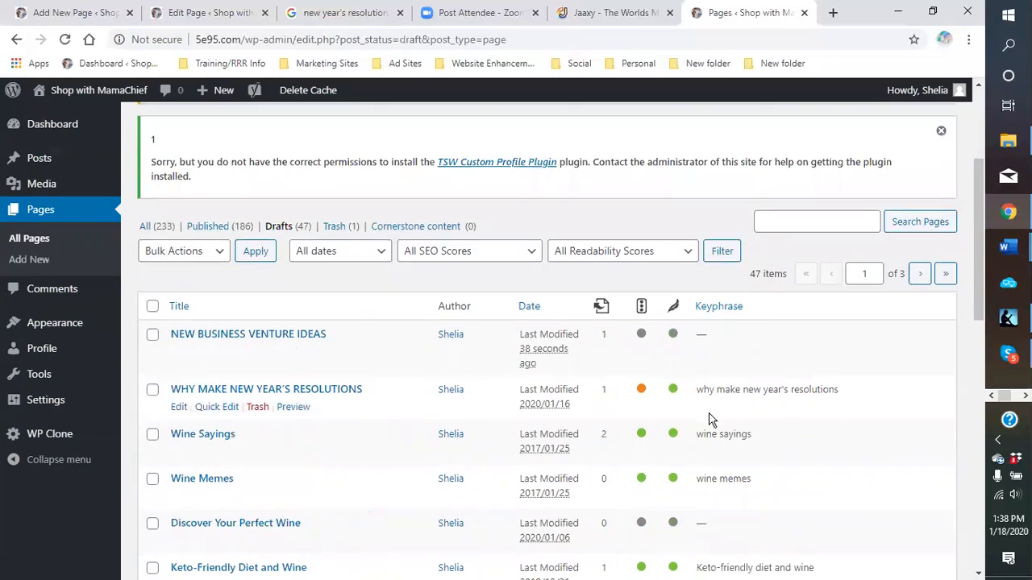
{"action": "scroll", "coordinate": [817, 467], "scroll_direction": "down", "scroll_amount": 2}
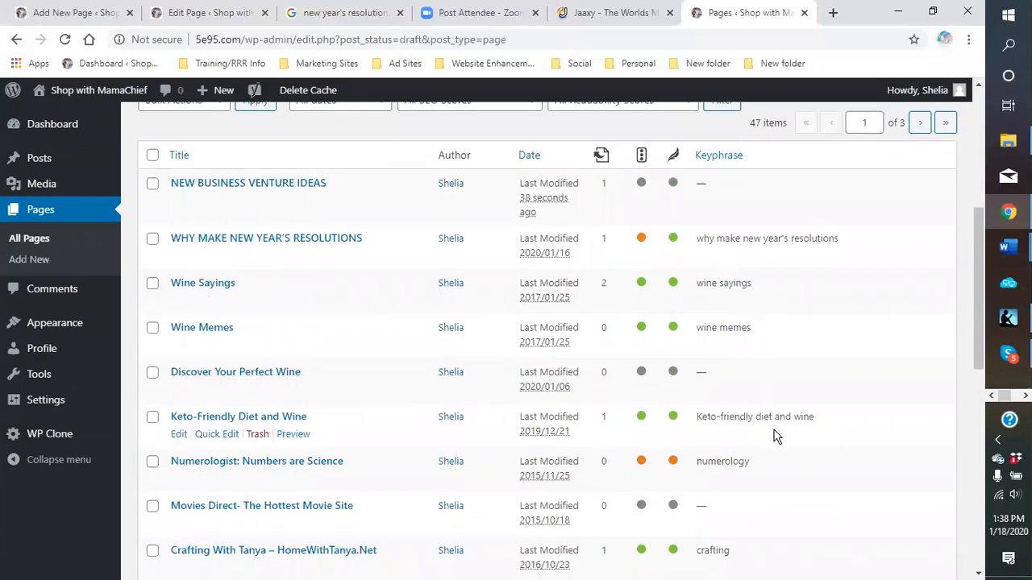
{"action": "scroll", "coordinate": [770, 439], "scroll_direction": "down", "scroll_amount": 1}
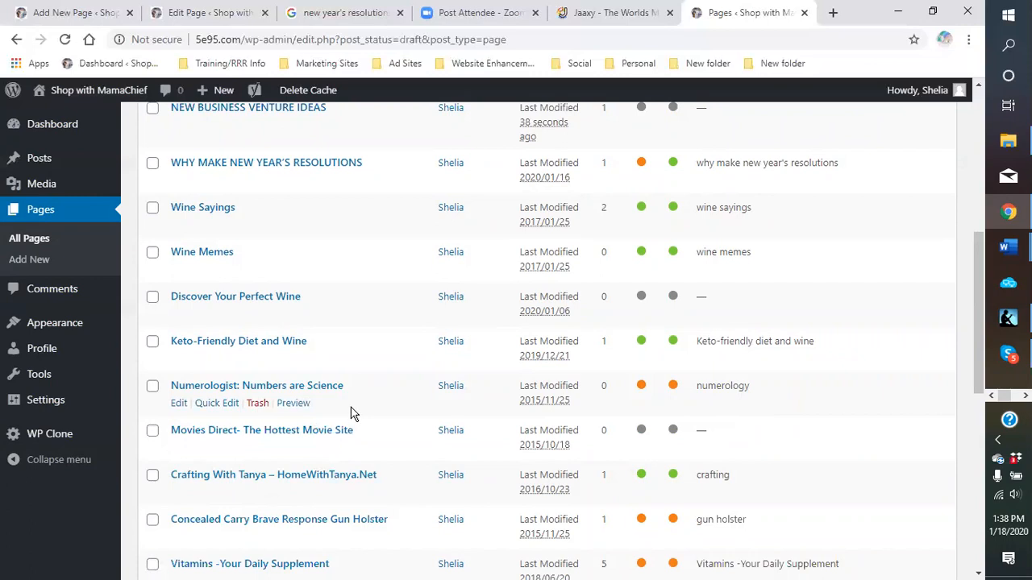
{"action": "scroll", "coordinate": [350, 411], "scroll_direction": "down", "scroll_amount": 1}
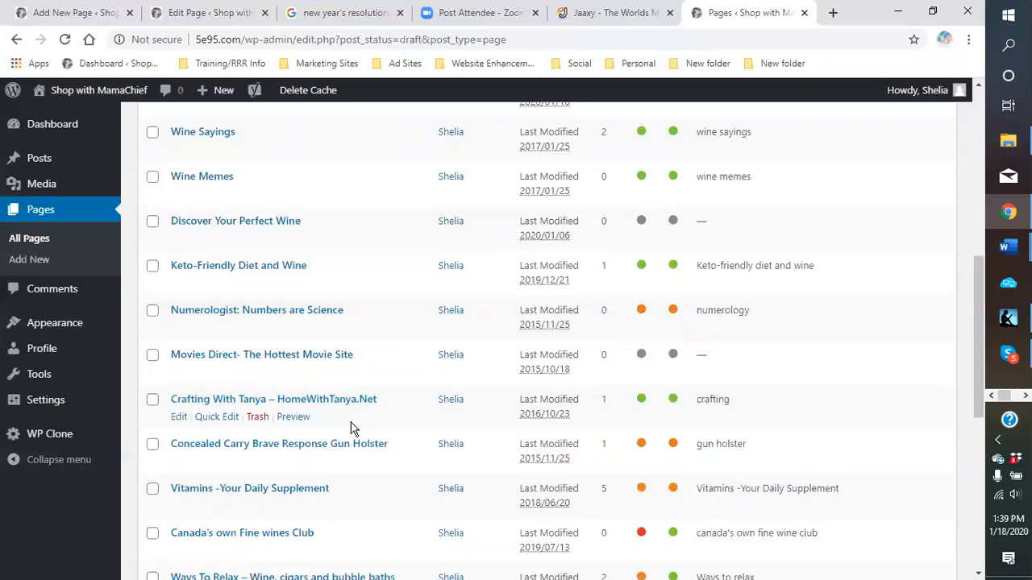
{"action": "scroll", "coordinate": [351, 428], "scroll_direction": "up", "scroll_amount": 5}
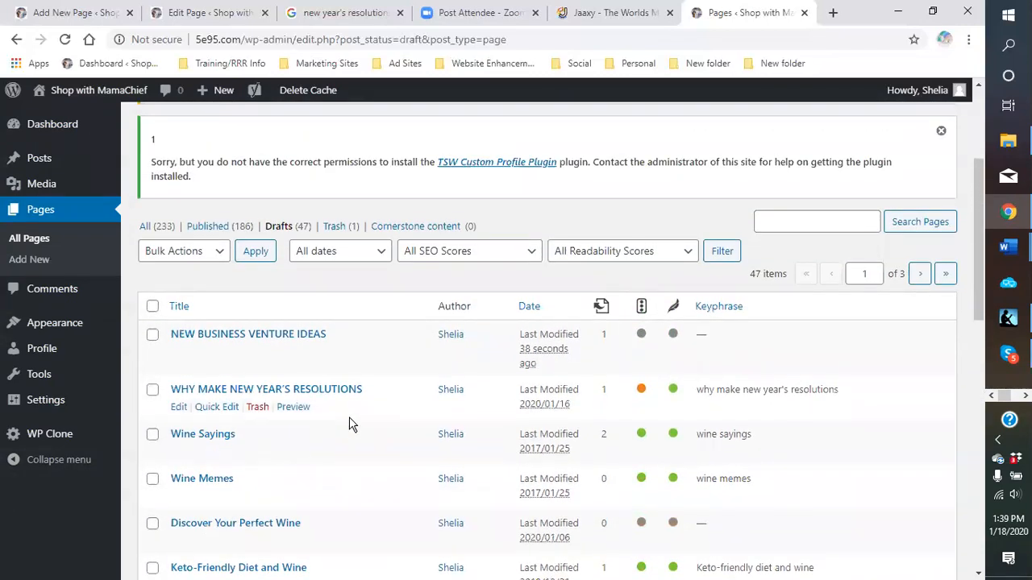
{"action": "scroll", "coordinate": [361, 419], "scroll_direction": "down", "scroll_amount": 2}
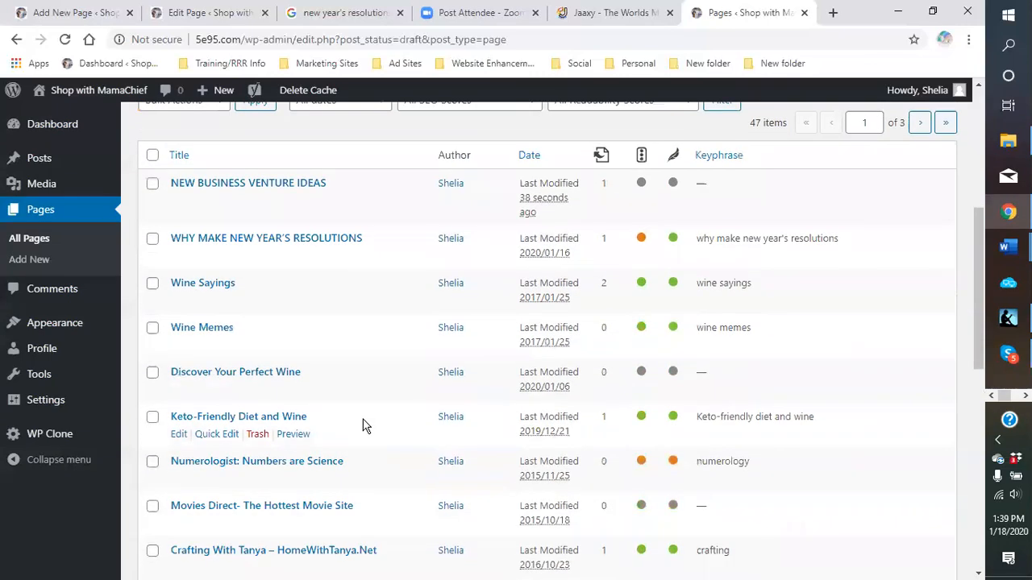
{"action": "scroll", "coordinate": [362, 426], "scroll_direction": "down", "scroll_amount": 2}
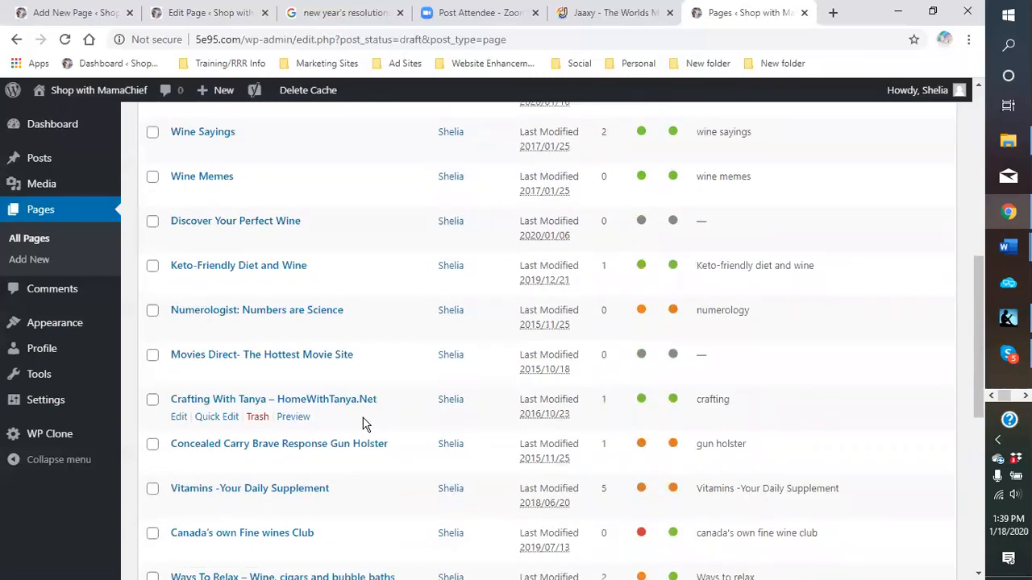
{"action": "scroll", "coordinate": [363, 423], "scroll_direction": "down", "scroll_amount": 3}
{"action": "scroll", "coordinate": [360, 433], "scroll_direction": "down", "scroll_amount": 3}
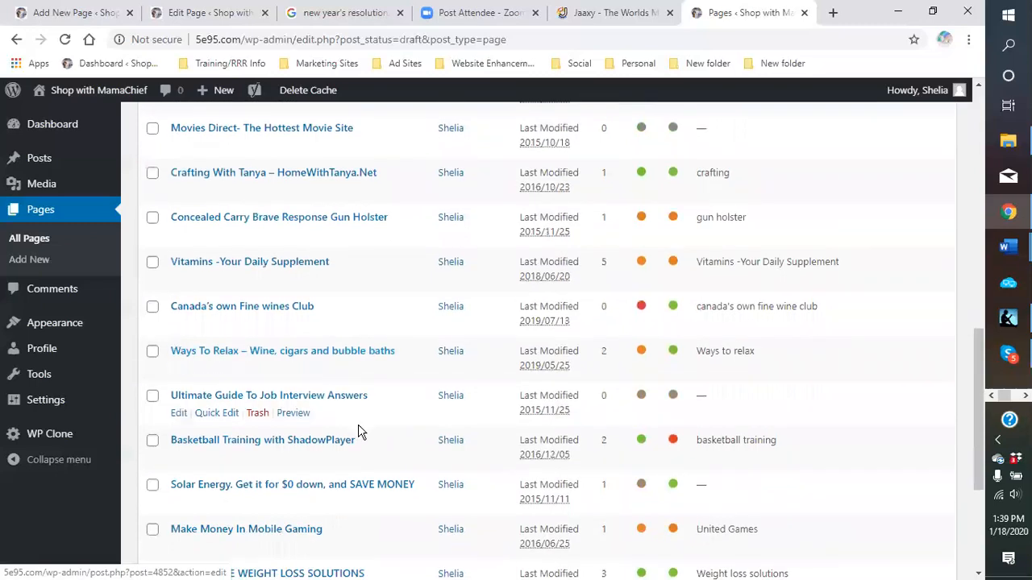
{"action": "scroll", "coordinate": [371, 387], "scroll_direction": "up", "scroll_amount": 5}
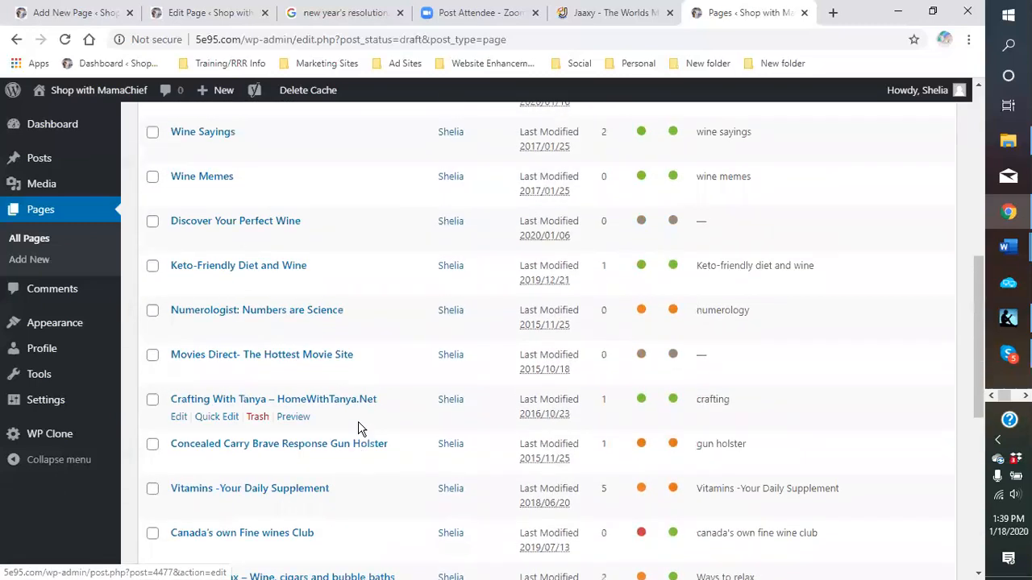
{"action": "scroll", "coordinate": [392, 330], "scroll_direction": "up", "scroll_amount": 4}
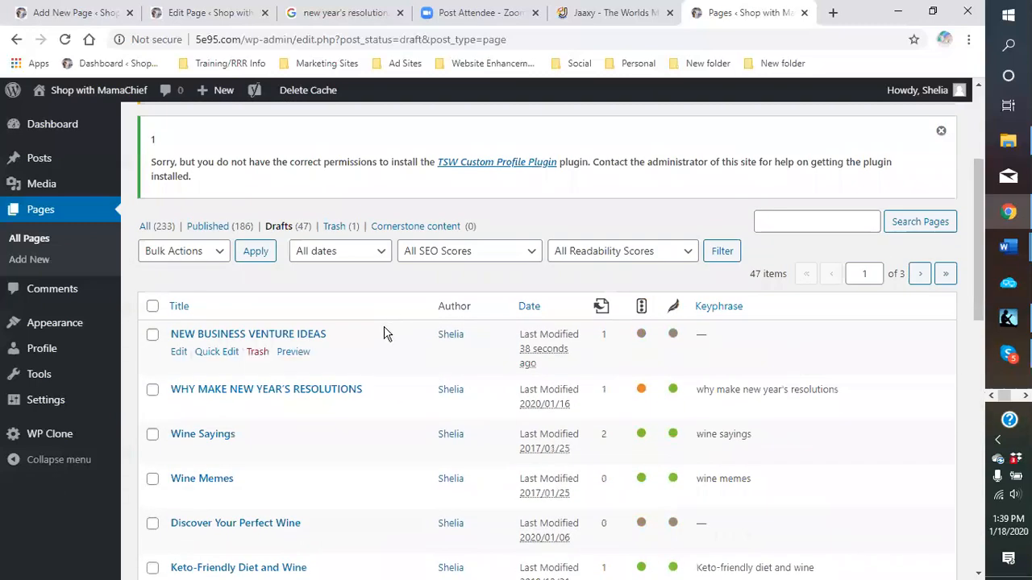
Return to the WHY MAKE NEW YEAR'S RESOLUTIONS draft and review its two paragraphs and focus keyphrase.
{"action": "left_click", "coordinate": [56, 13]}
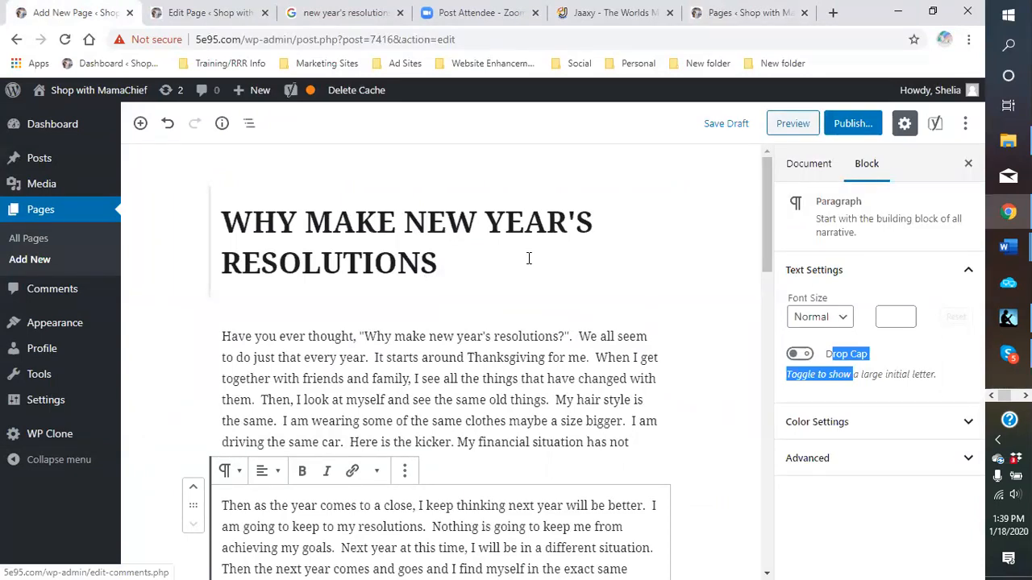
{"action": "scroll", "coordinate": [714, 376], "scroll_direction": "down", "scroll_amount": 4}
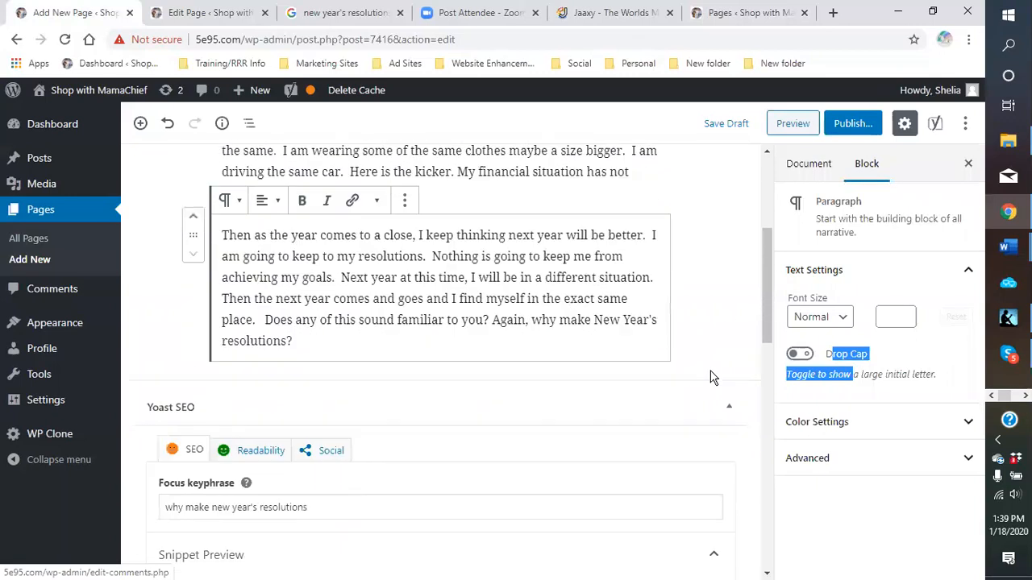
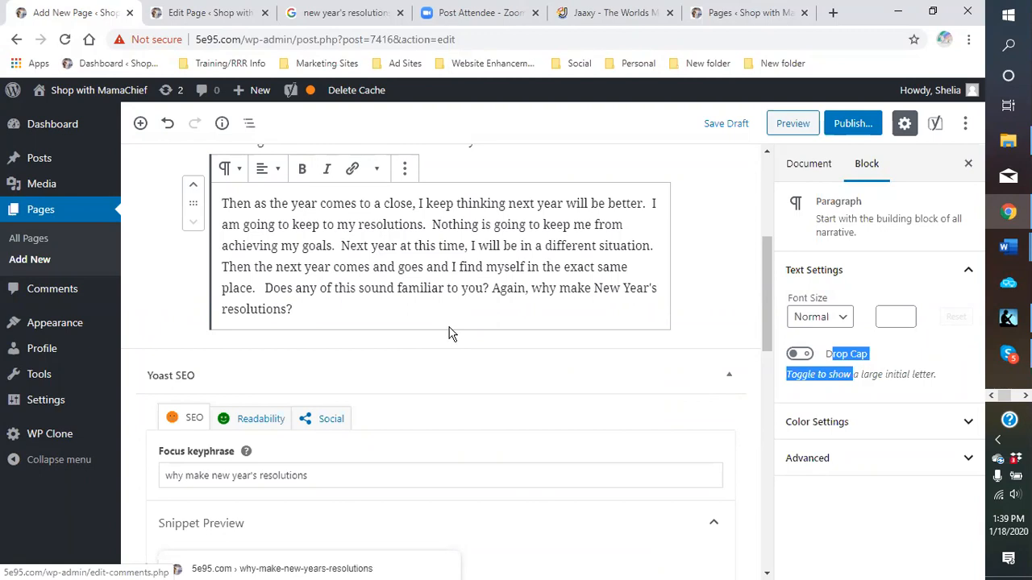
{"action": "left_click", "coordinate": [897, 355]}
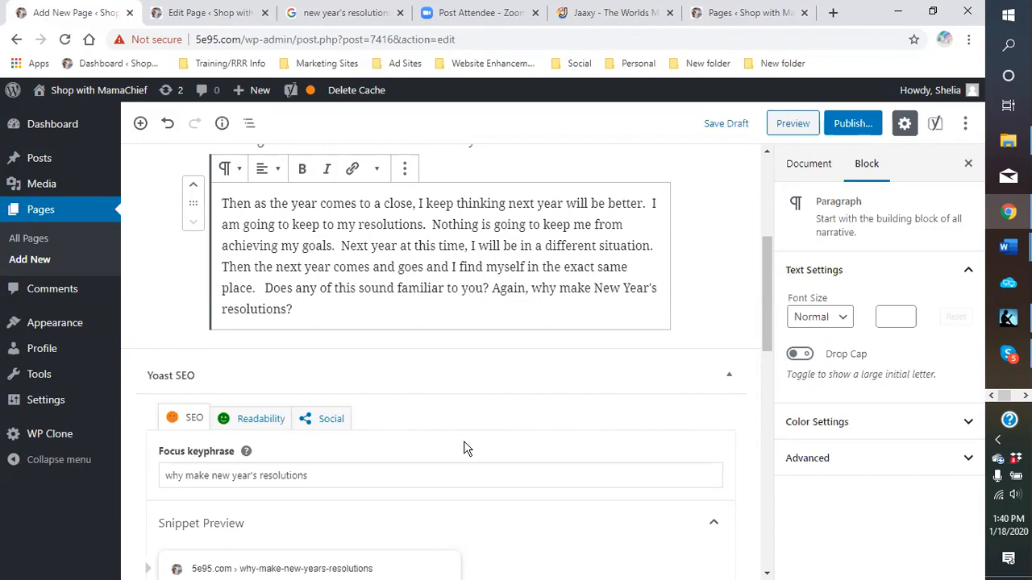
{"action": "scroll", "coordinate": [433, 408], "scroll_direction": "up", "scroll_amount": 4}
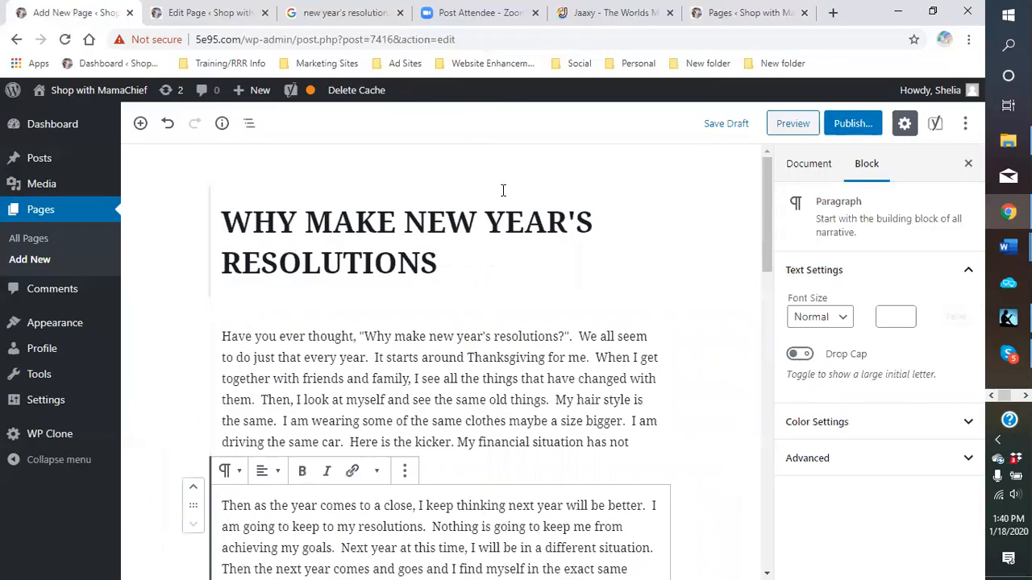
{"action": "scroll", "coordinate": [530, 242], "scroll_direction": "down", "scroll_amount": 3}
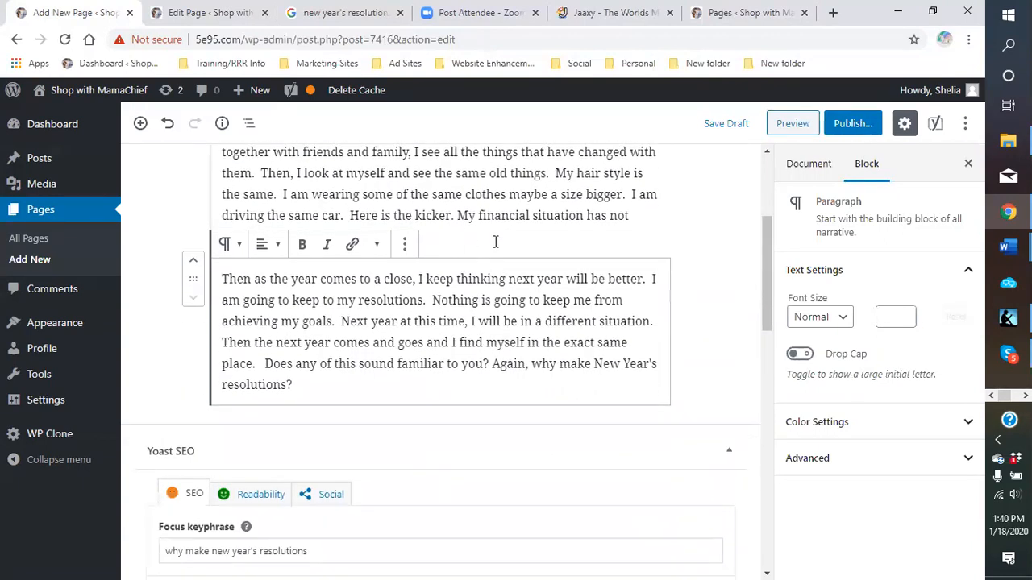
{"action": "left_click", "coordinate": [493, 236]}
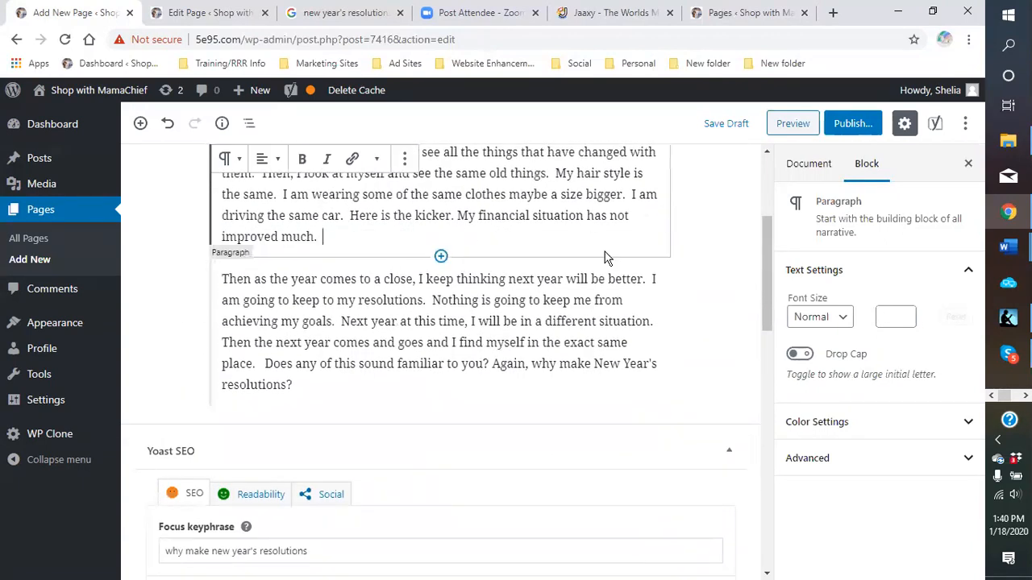
{"action": "scroll", "coordinate": [564, 258], "scroll_direction": "up", "scroll_amount": 3}
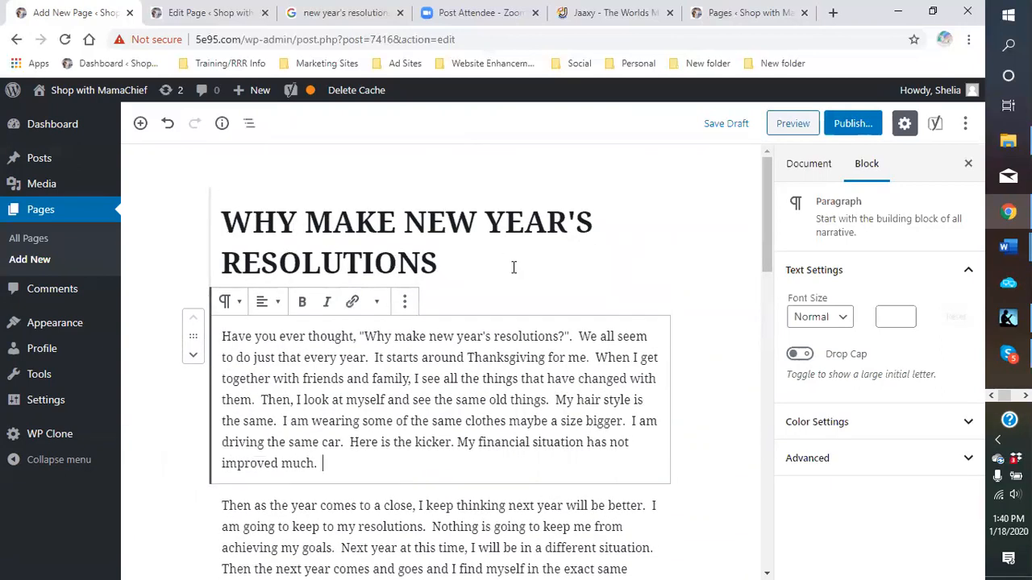
Examine the draft's two body paragraphs, from the opening question down to the closing line above the SEO settings.
{"action": "scroll", "coordinate": [512, 274], "scroll_direction": "down", "scroll_amount": 1}
{"action": "scroll", "coordinate": [512, 274], "scroll_direction": "down", "scroll_amount": 1}
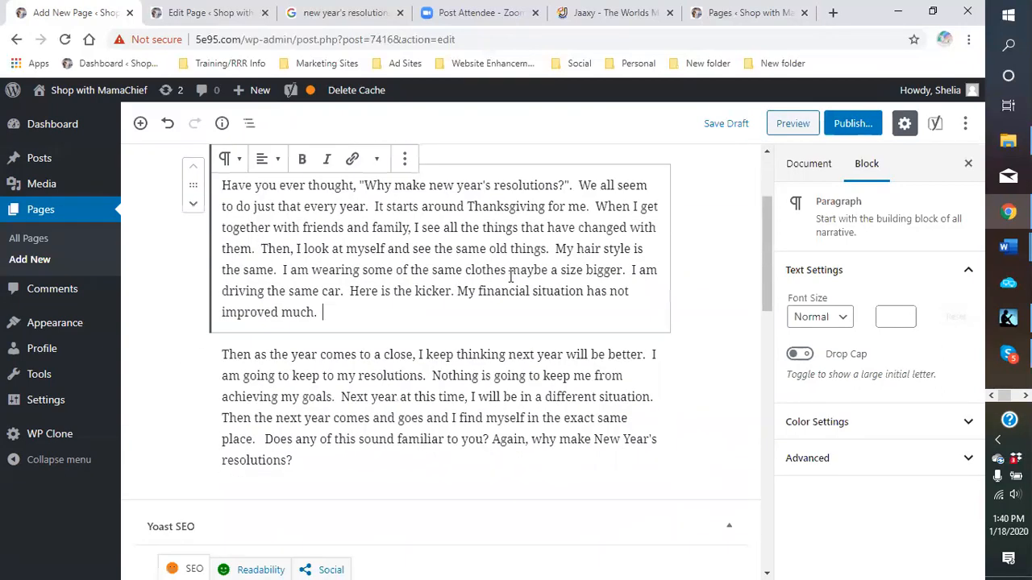
{"action": "scroll", "coordinate": [510, 277], "scroll_direction": "down", "scroll_amount": 1}
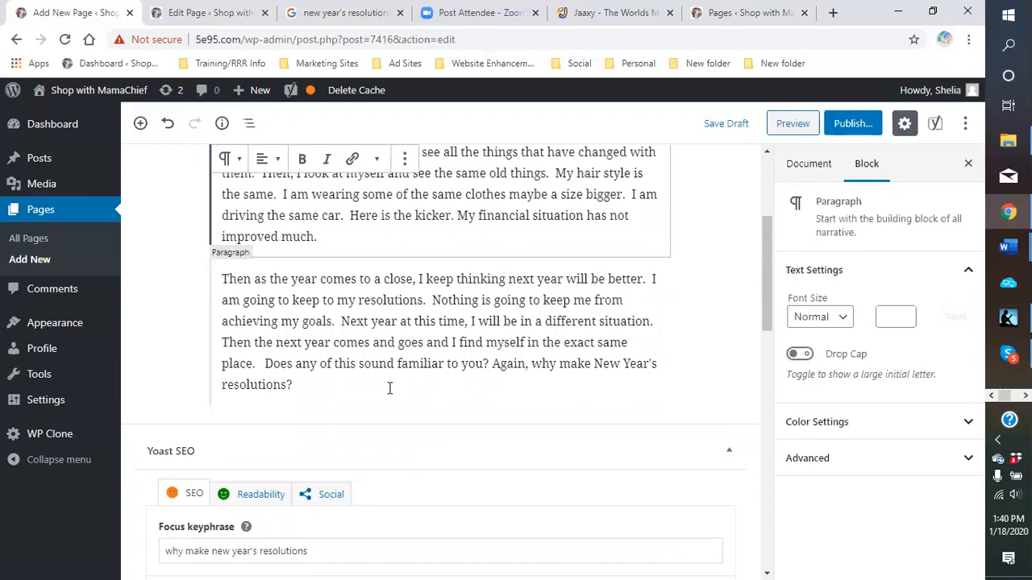
{"action": "scroll", "coordinate": [348, 364], "scroll_direction": "down", "scroll_amount": 1}
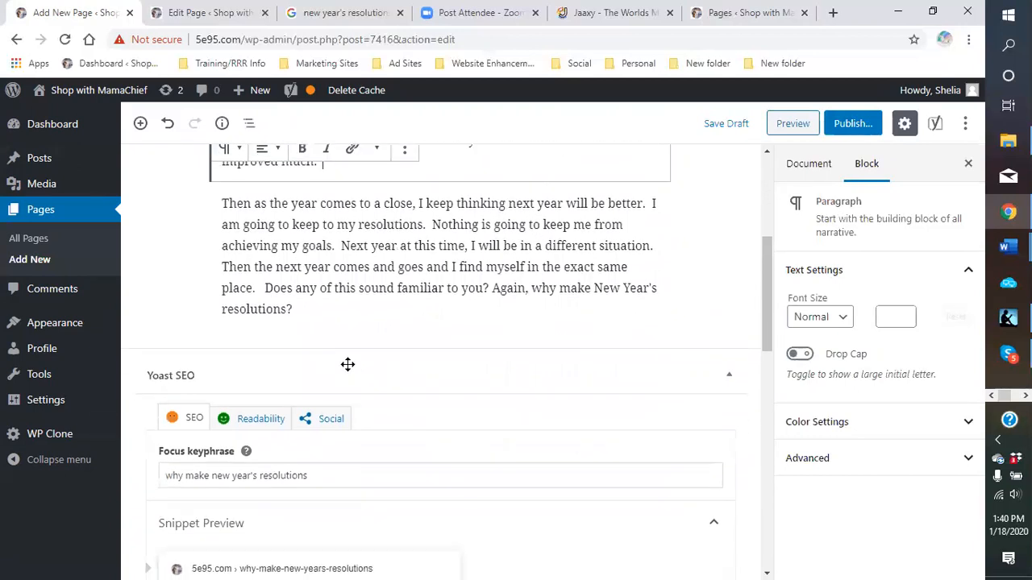
{"action": "left_click", "coordinate": [356, 315]}
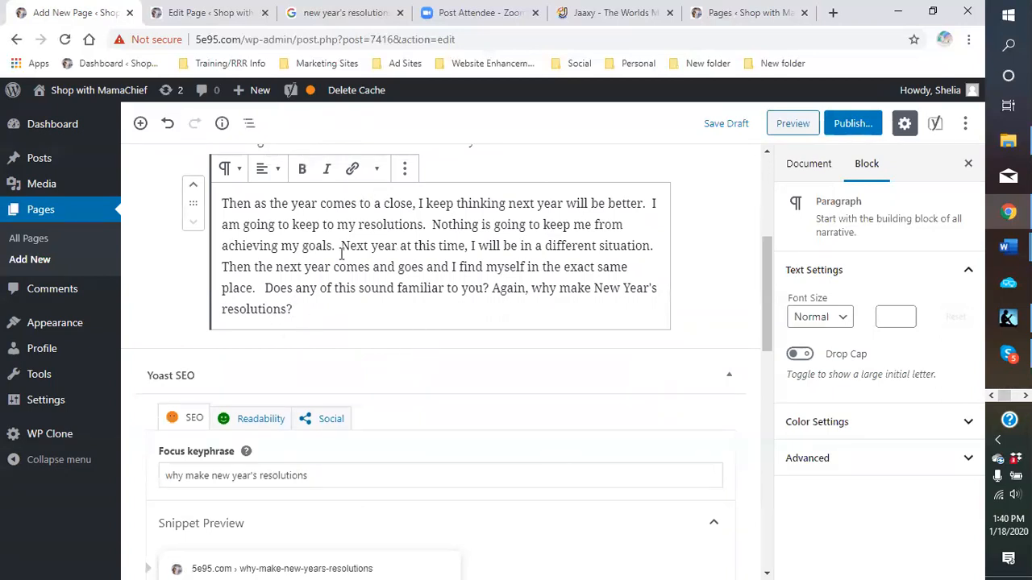
{"action": "left_click", "coordinate": [364, 338]}
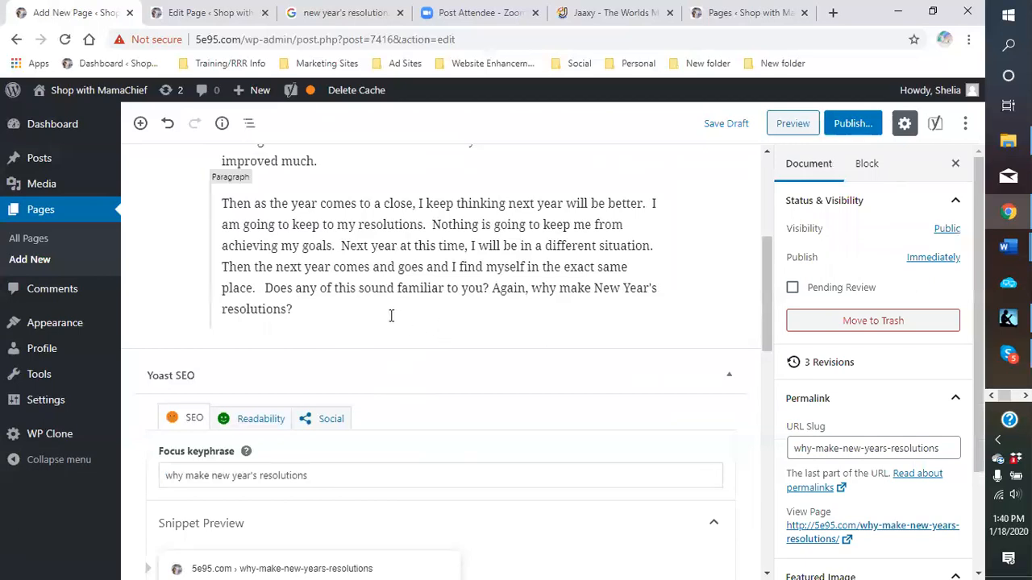
{"action": "left_click", "coordinate": [530, 307]}
{"action": "left_click", "coordinate": [534, 360]}
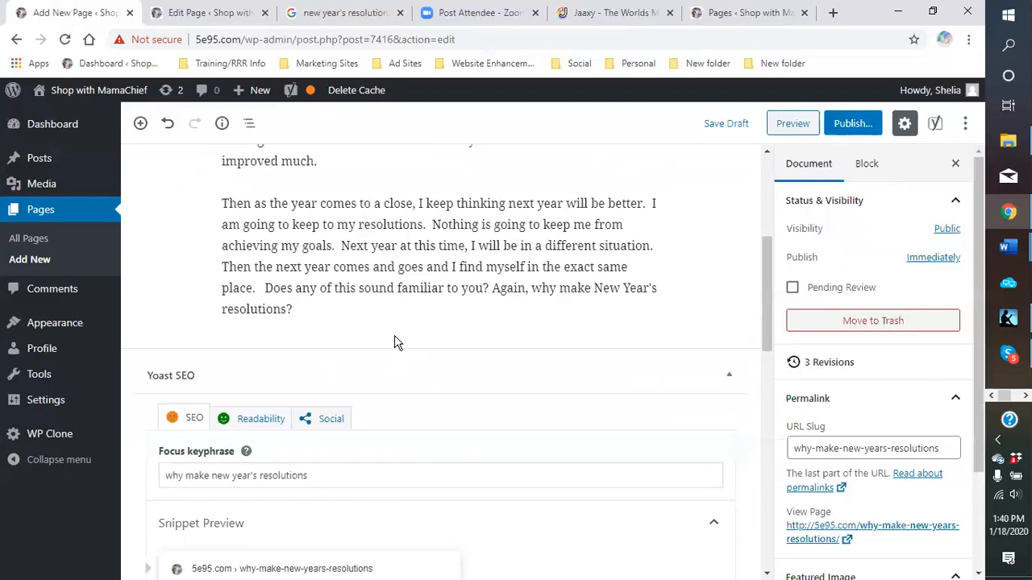
{"action": "left_click", "coordinate": [371, 290]}
{"action": "left_click", "coordinate": [428, 335]}
{"action": "scroll", "coordinate": [426, 333], "scroll_direction": "up", "scroll_amount": 2}
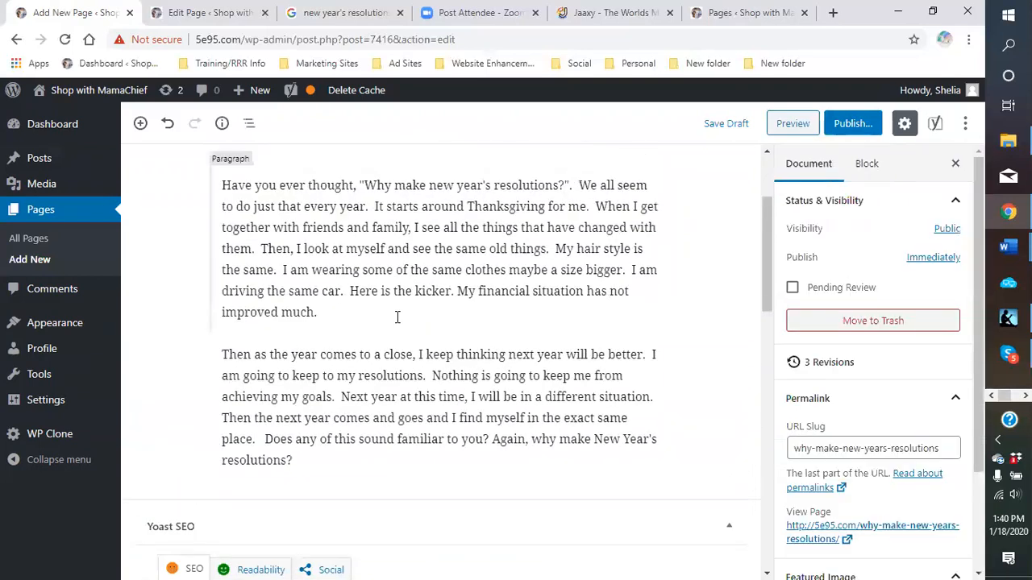
{"action": "scroll", "coordinate": [425, 196], "scroll_direction": "down", "scroll_amount": 2}
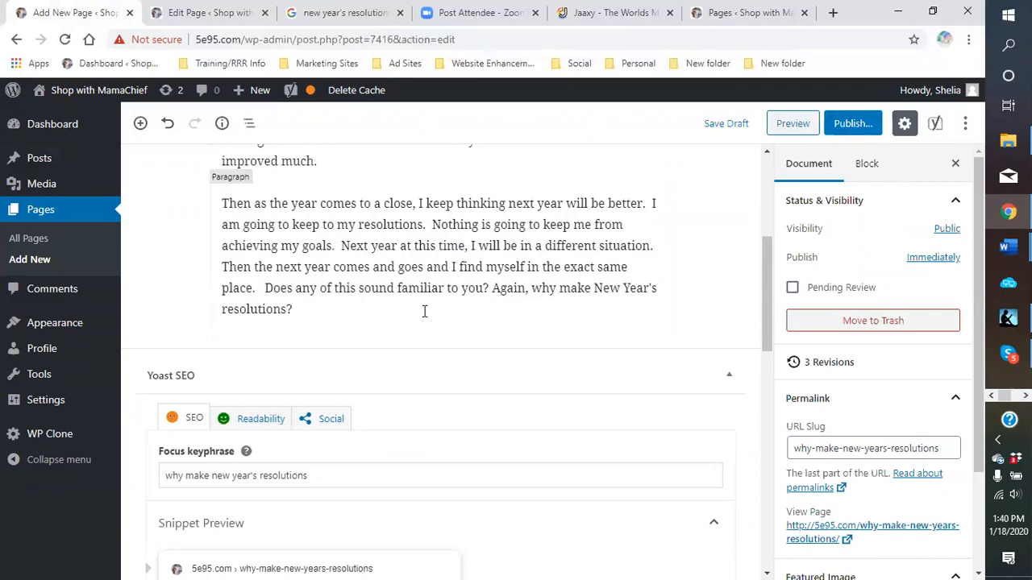
Add a heading block below the second paragraph, with orange text and heading level H3.
{"action": "left_click", "coordinate": [332, 318]}
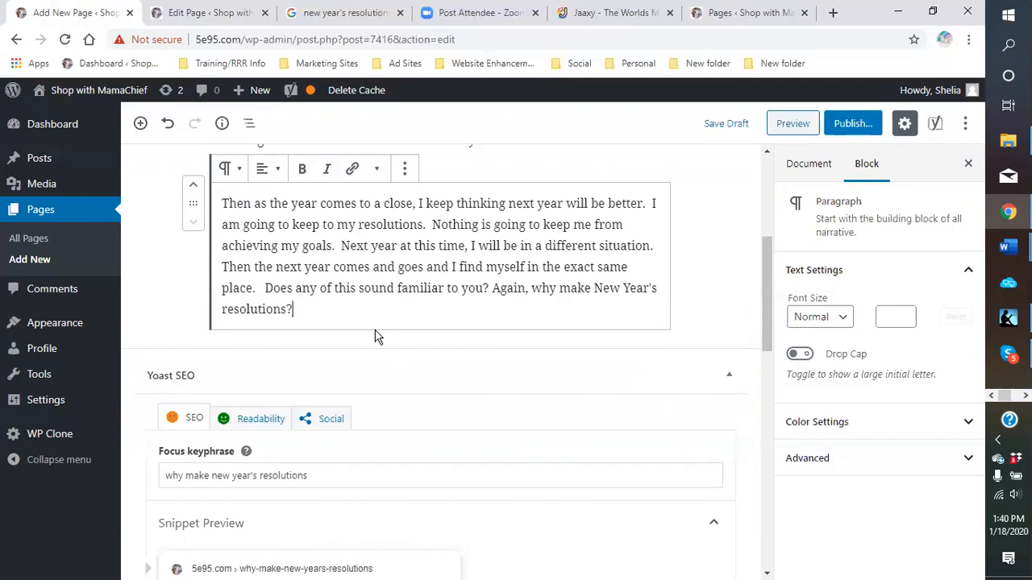
{"action": "left_click", "coordinate": [139, 124]}
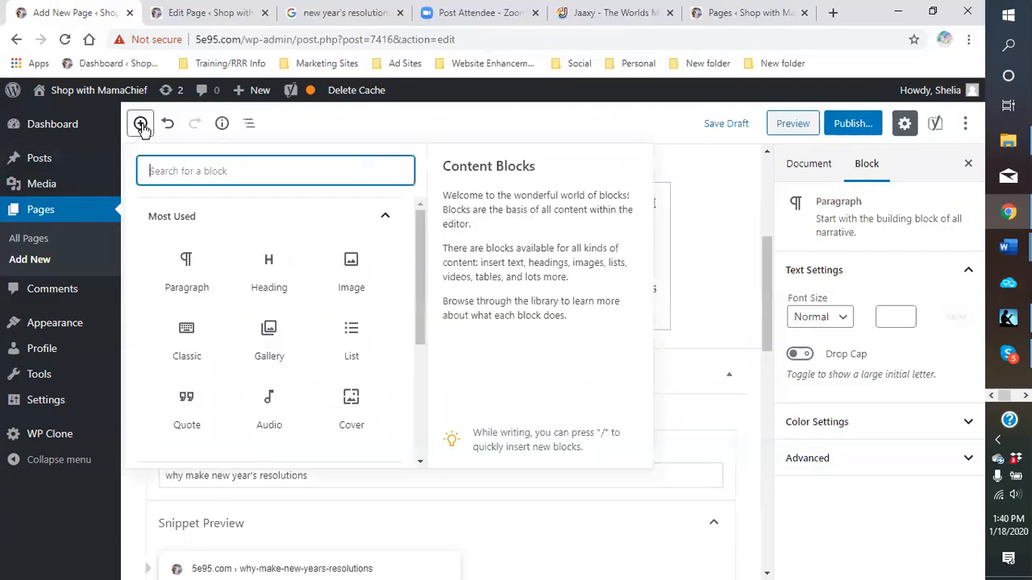
{"action": "left_click", "coordinate": [269, 278]}
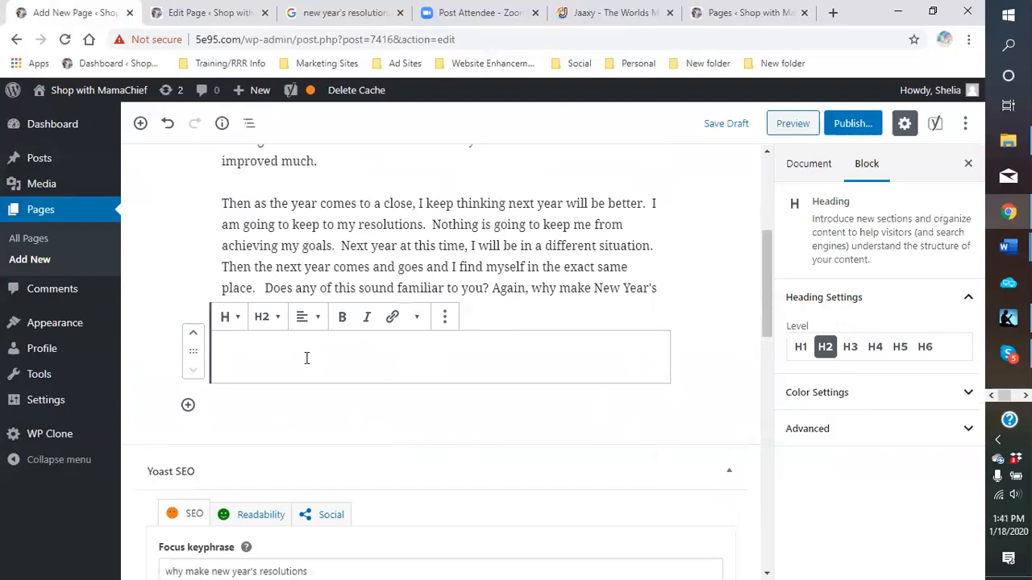
{"action": "left_click", "coordinate": [854, 399]}
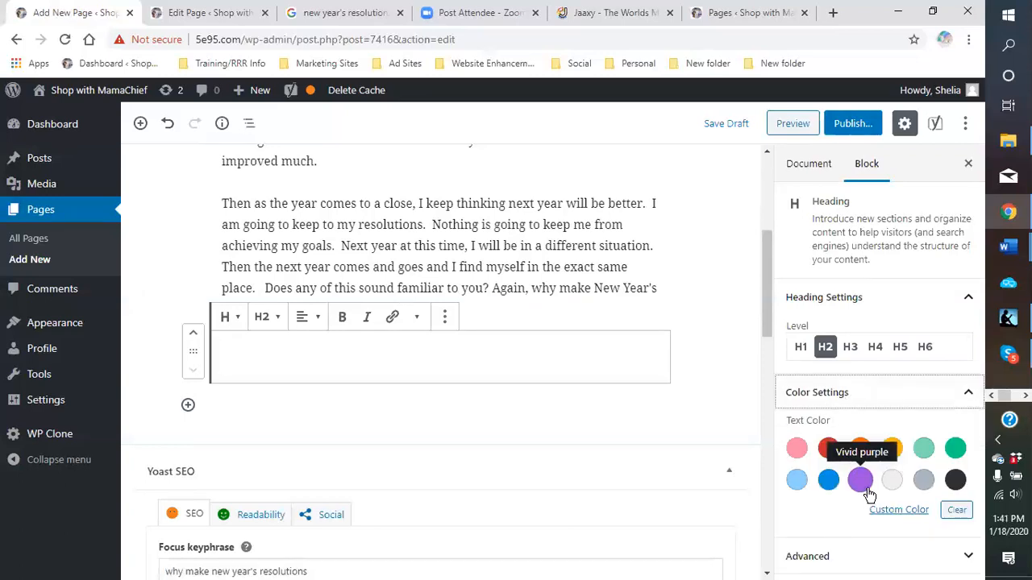
{"action": "left_click", "coordinate": [859, 448]}
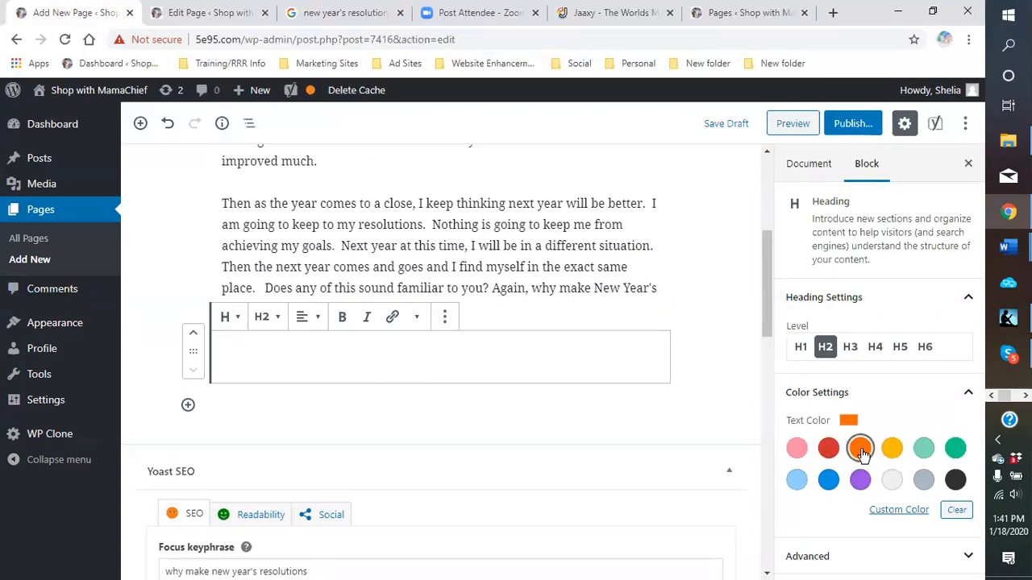
{"action": "left_click", "coordinate": [855, 352]}
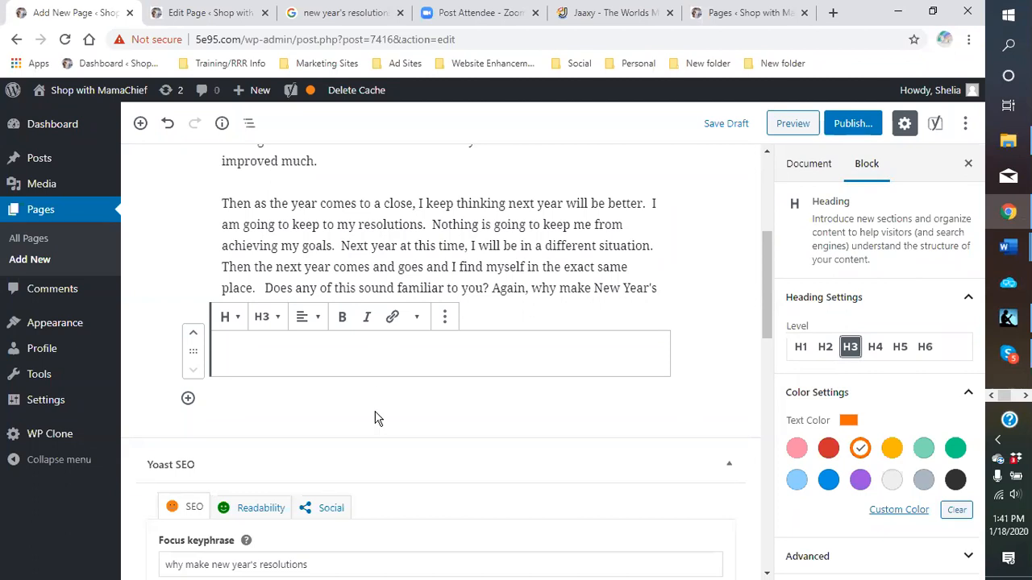
Enter LOSE WEIGHT as the text of the orange heading.
{"action": "left_click", "coordinate": [275, 350]}
{"action": "type", "text": "P"}
{"action": "key", "text": "BackSpace"}
{"action": "type", "text": "LOD"}
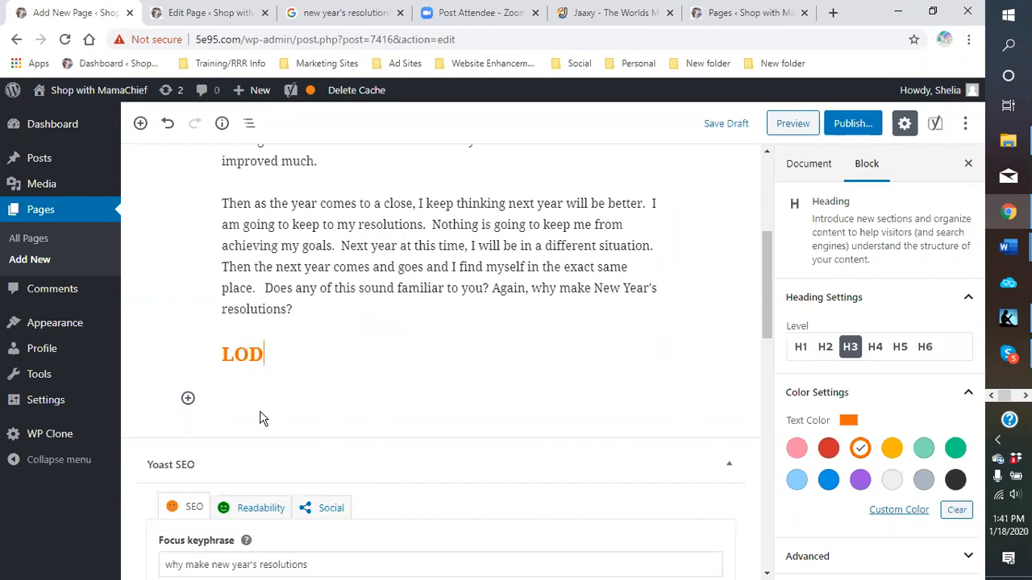
{"action": "type", "text": "SE WEIHH"}
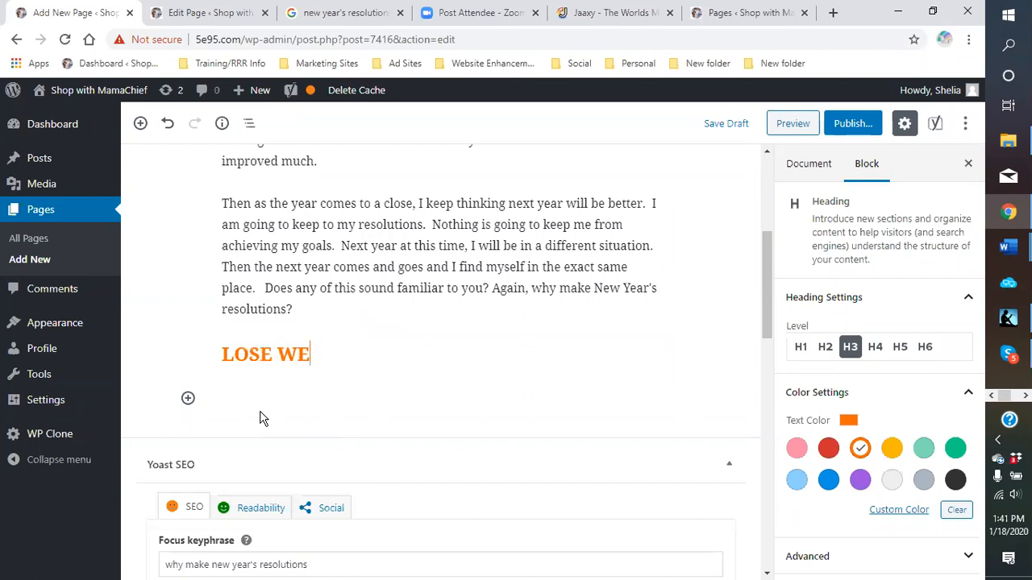
{"action": "key", "text": "BackSpace"}
{"action": "key", "text": "BackSpace"}
{"action": "type", "text": "GHT"}
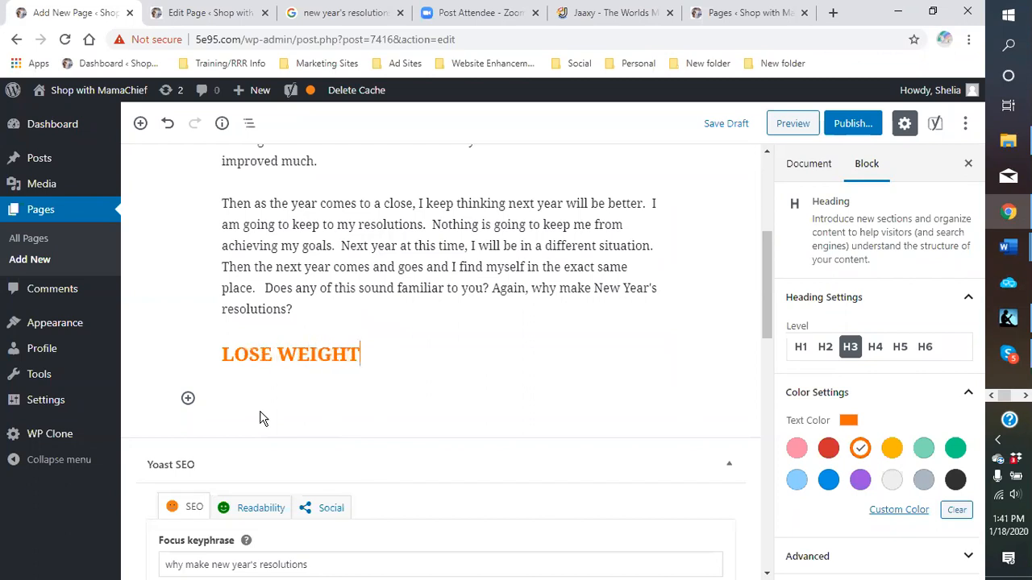
Add another heading block below LOSE WEIGHT and set its text color to blue.
{"action": "key", "text": "Return"}
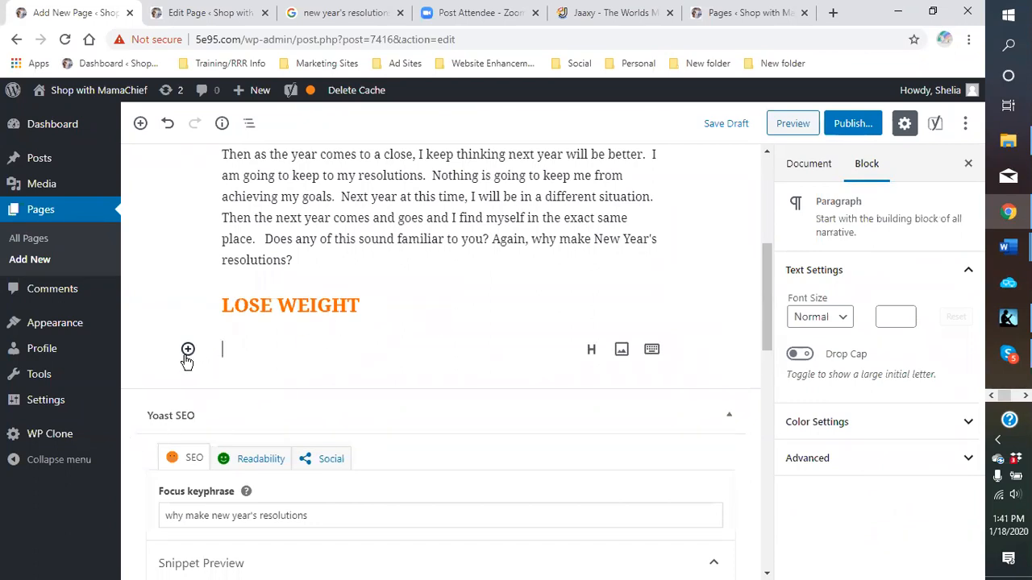
{"action": "left_click", "coordinate": [591, 349]}
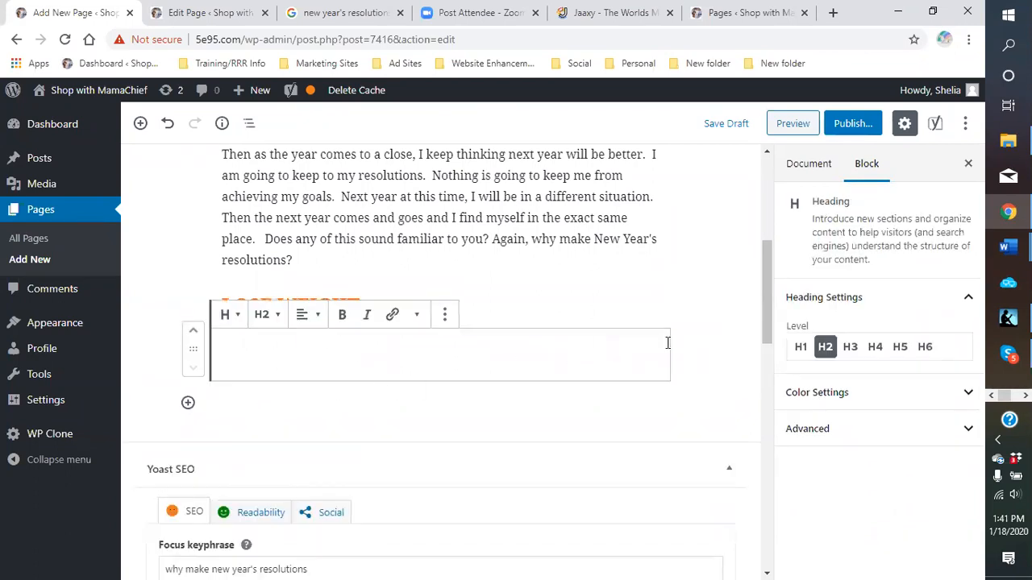
{"action": "left_click", "coordinate": [848, 395]}
{"action": "left_click", "coordinate": [829, 480]}
{"action": "left_click", "coordinate": [243, 352]}
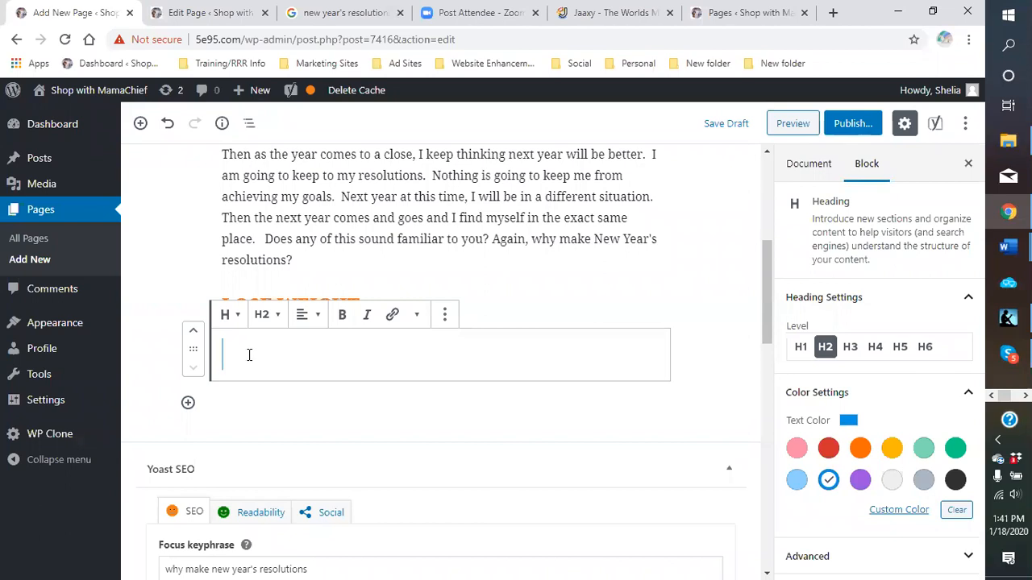
Enter GET MARRIED in the blue heading and set it to level H3.
{"action": "type", "text": "GET "}
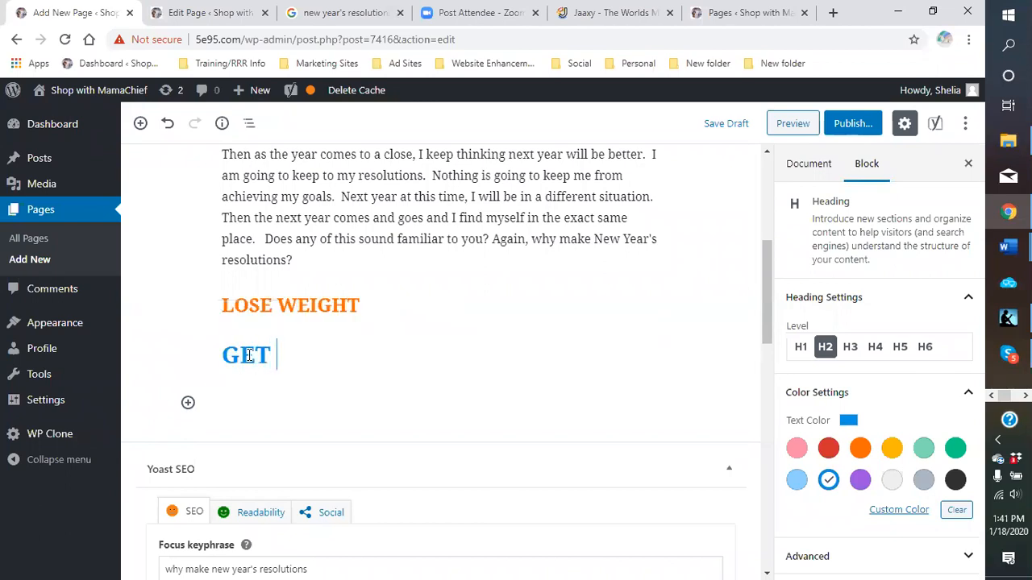
{"action": "type", "text": "MARRIEDE"}
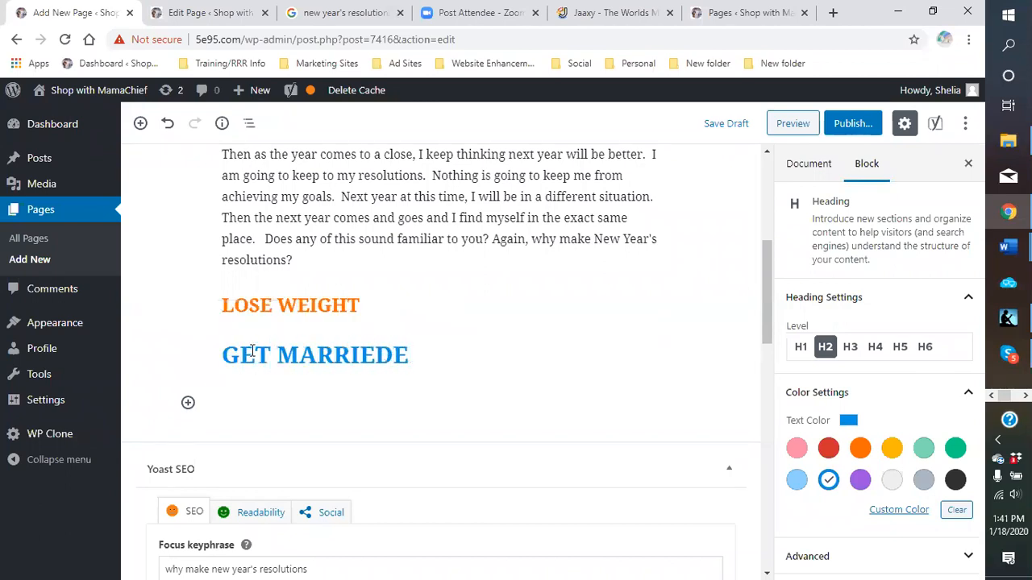
{"action": "left_click", "coordinate": [1007, 15]}
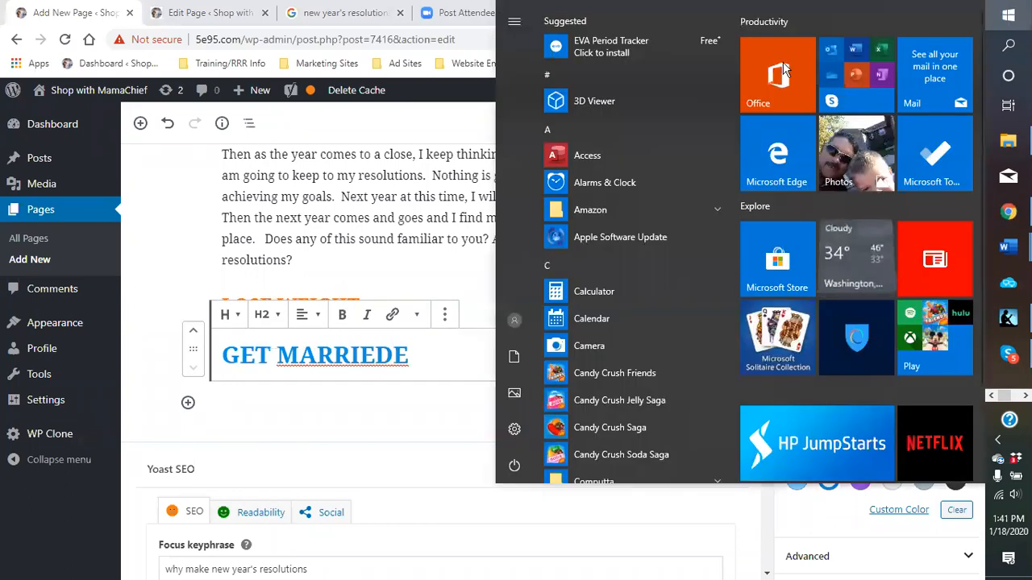
{"action": "left_click", "coordinate": [343, 454]}
{"action": "left_click", "coordinate": [417, 358]}
{"action": "key", "text": "BackSpace"}
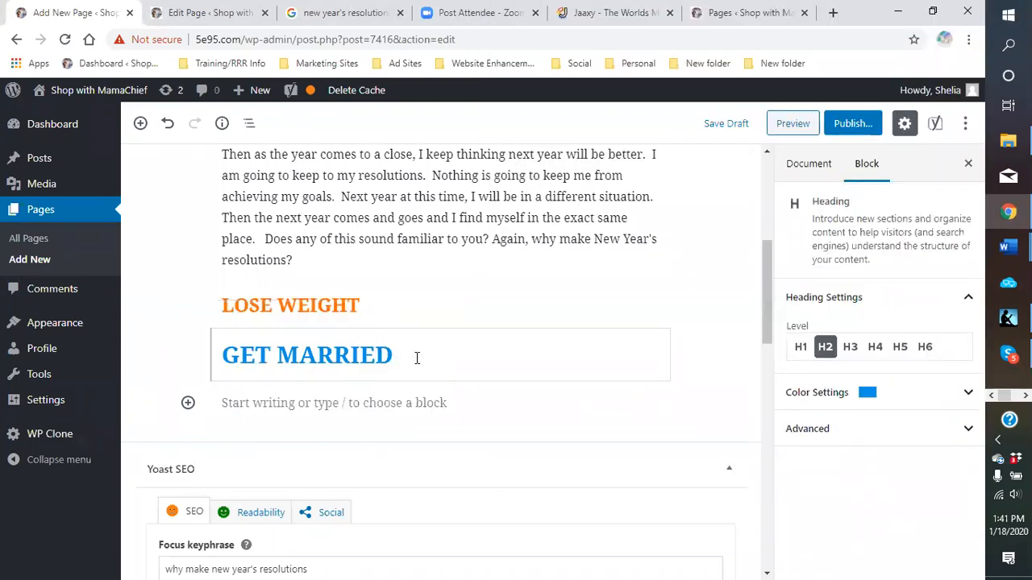
{"action": "left_click", "coordinate": [849, 347]}
Add a level H3 heading reading GET HEALTHY below GET MARRIED, keeping the default text color.
{"action": "left_click", "coordinate": [203, 403]}
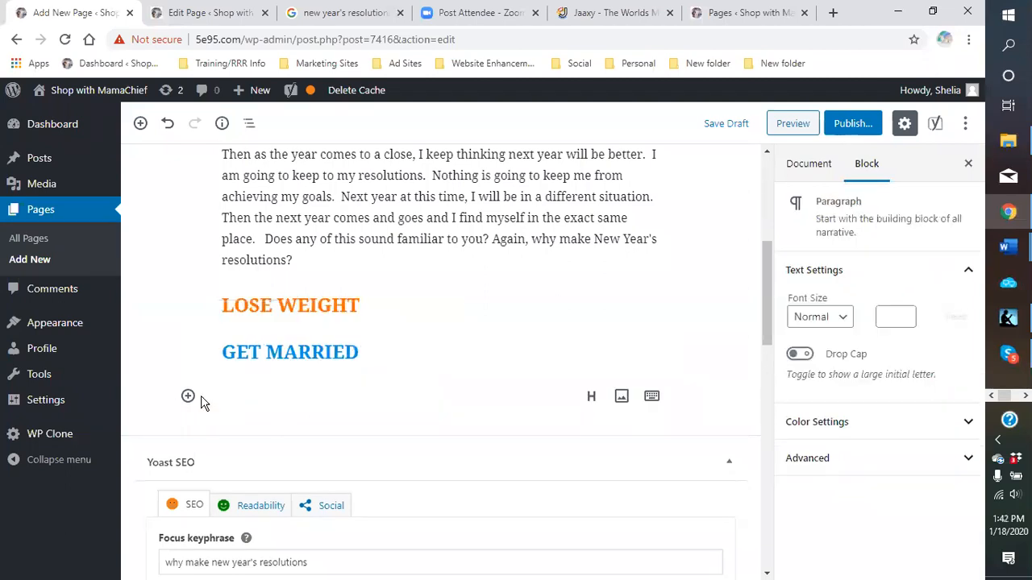
{"action": "left_click", "coordinate": [591, 396]}
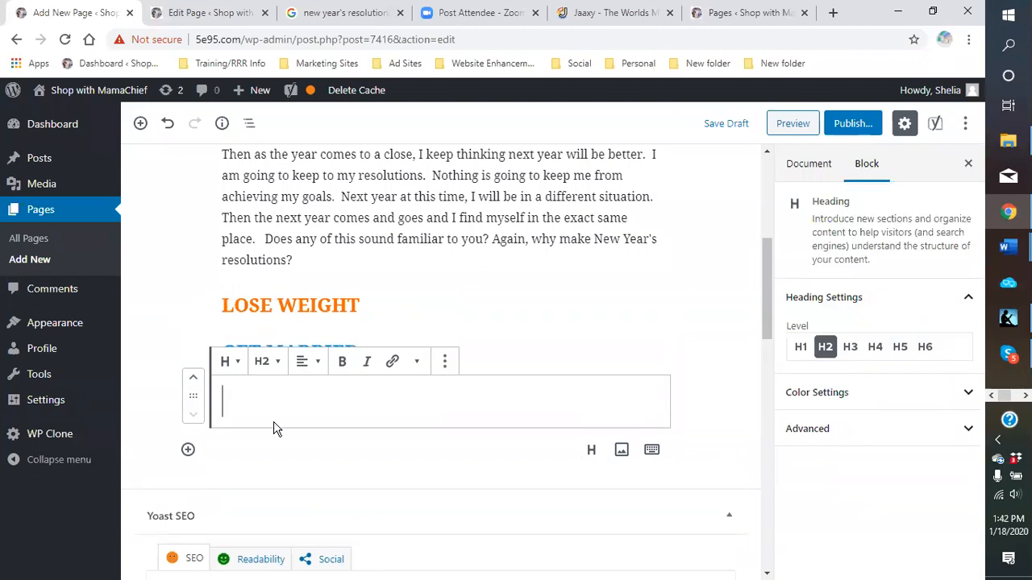
{"action": "type", "text": "G"}
{"action": "key", "text": "BackSpace"}
{"action": "type", "text": "GET"}
{"action": "key", "text": "BackSpace"}
{"action": "key", "text": "BackSpace"}
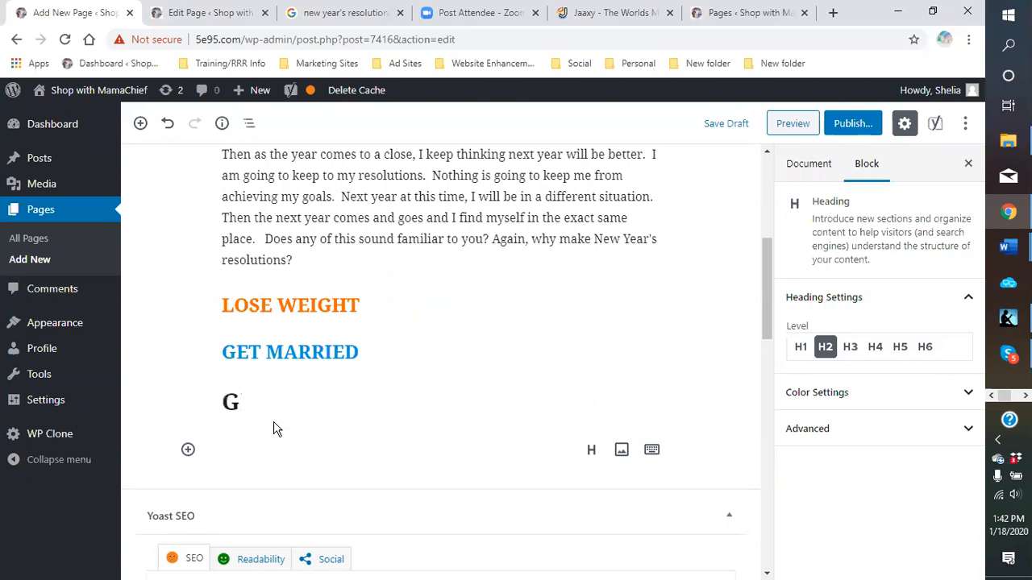
{"action": "key", "text": "BackSpace"}
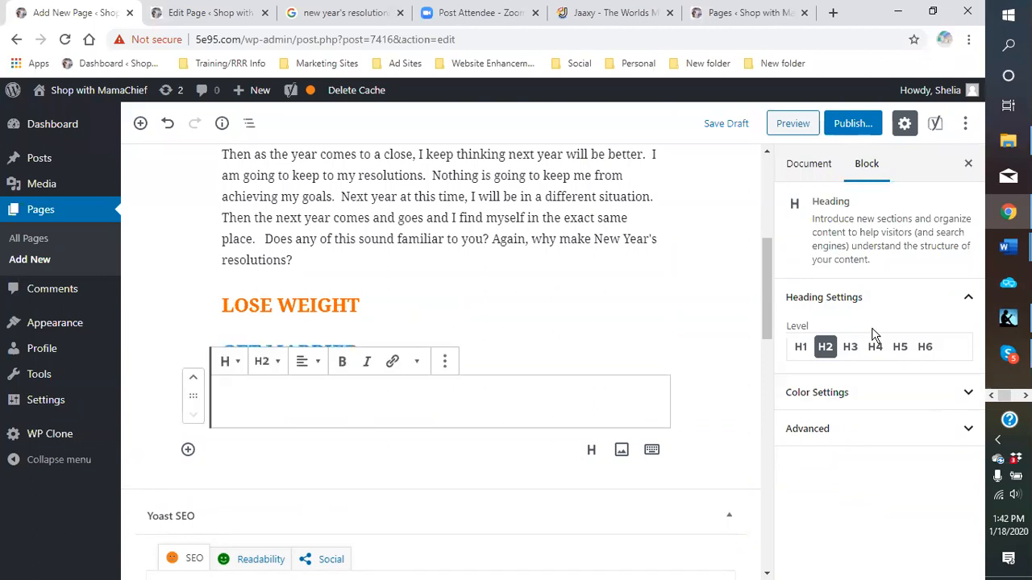
{"action": "left_click", "coordinate": [850, 347]}
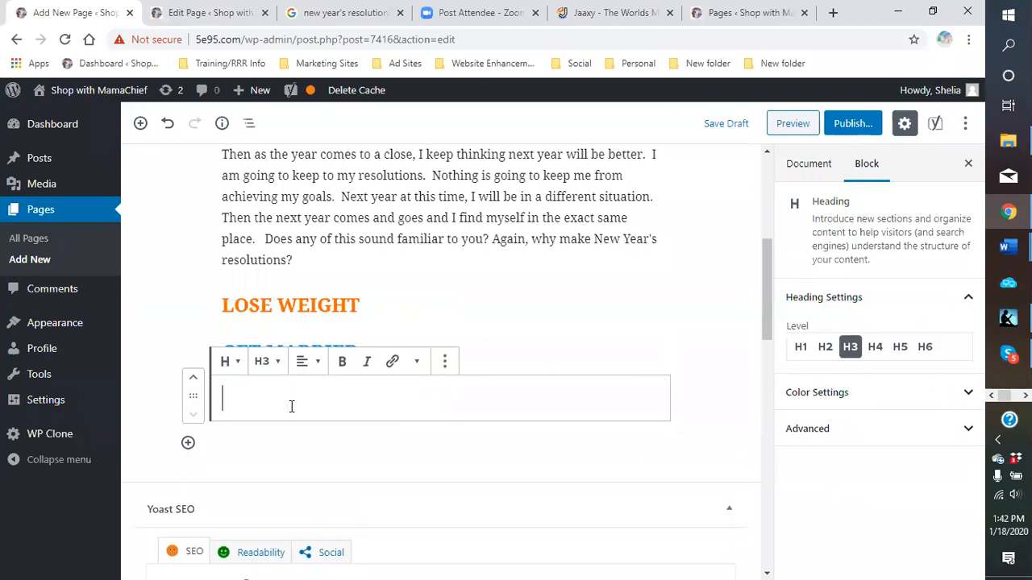
{"action": "type", "text": "GET HEALTHY"}
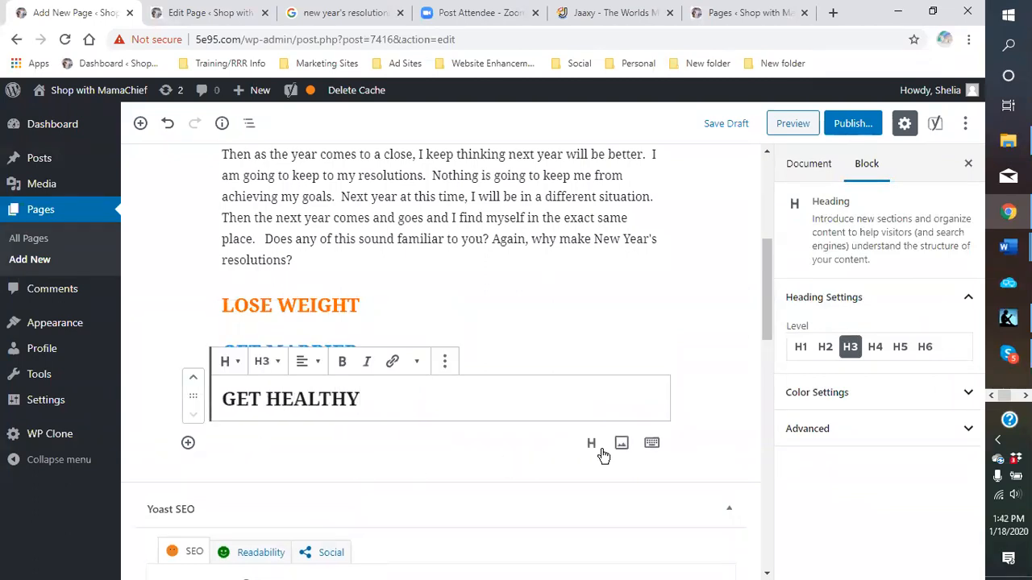
Add a level H3 heading reading START A FAMILY below GET HEALTHY.
{"action": "left_click", "coordinate": [592, 447]}
{"action": "scroll", "coordinate": [373, 409], "scroll_direction": "down", "scroll_amount": 2}
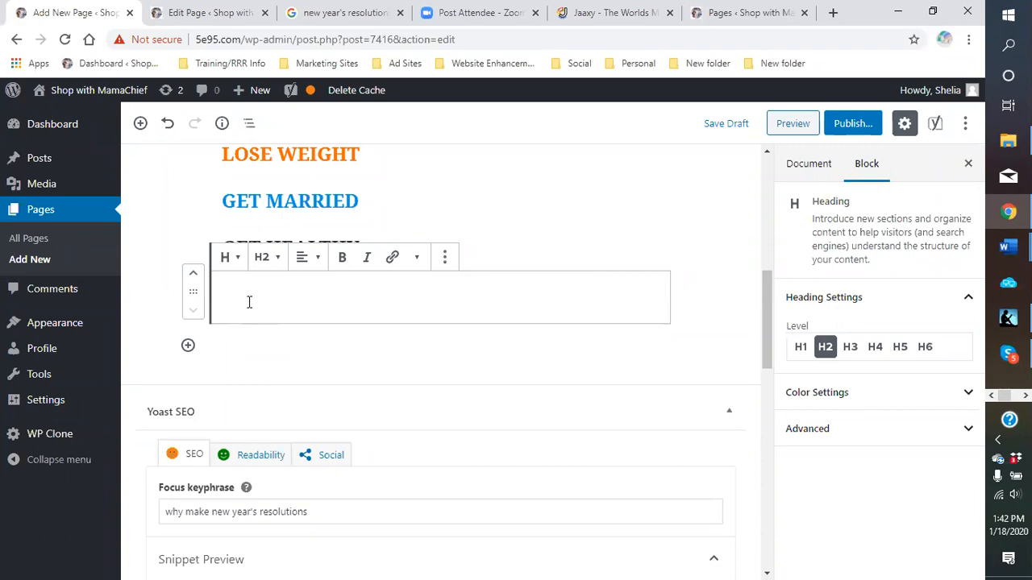
{"action": "type", "text": "STARET"}
{"action": "key", "text": "BackSpace"}
{"action": "key", "text": "BackSpace"}
{"action": "key", "text": "BackSpace"}
{"action": "key", "text": "BackSpace"}
{"action": "key", "text": "BackSpace"}
{"action": "key", "text": "BackSpace"}
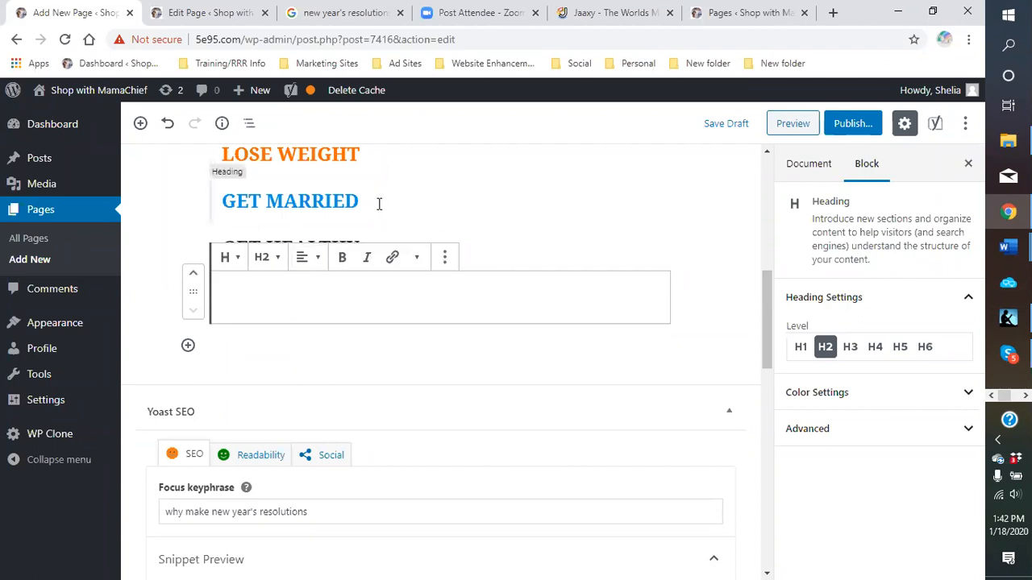
{"action": "left_click", "coordinate": [849, 346]}
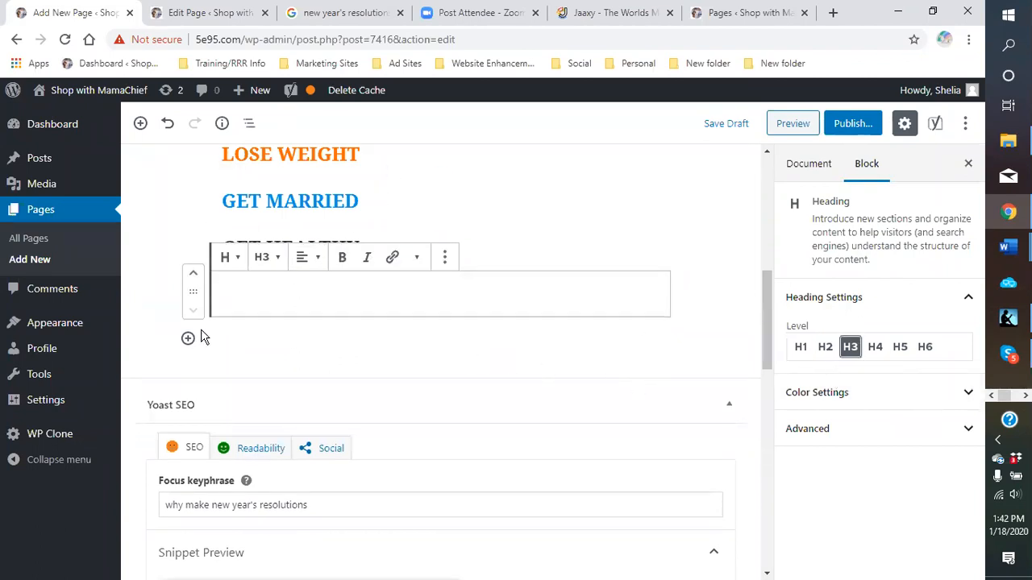
{"action": "left_click", "coordinate": [242, 297]}
{"action": "type", "text": "START A FAMILY"}
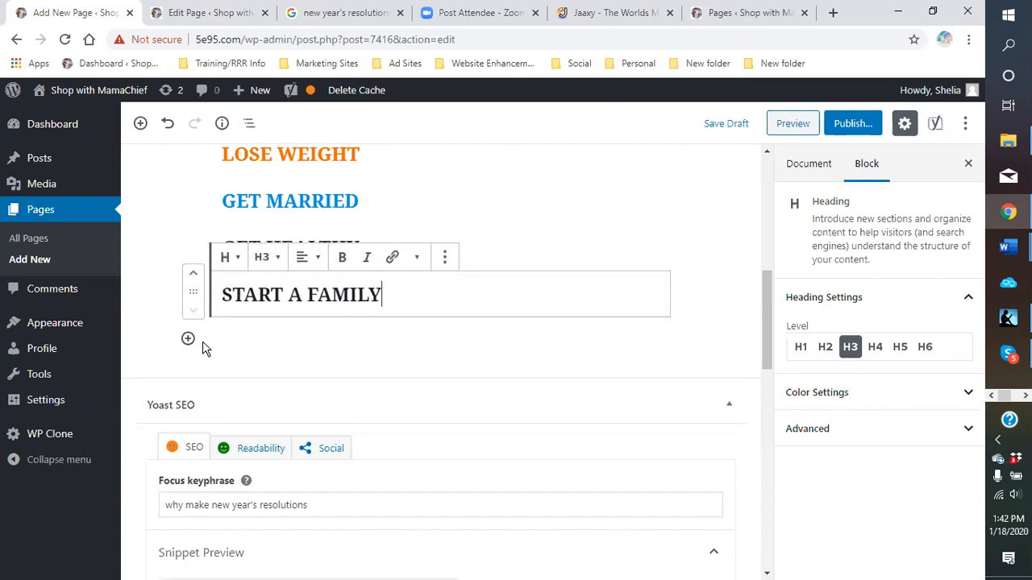
Add a heading reading GET OUT OF DATE below START A FAMILY, followed by an empty heading block.
{"action": "left_click", "coordinate": [200, 345]}
{"action": "left_click", "coordinate": [589, 340]}
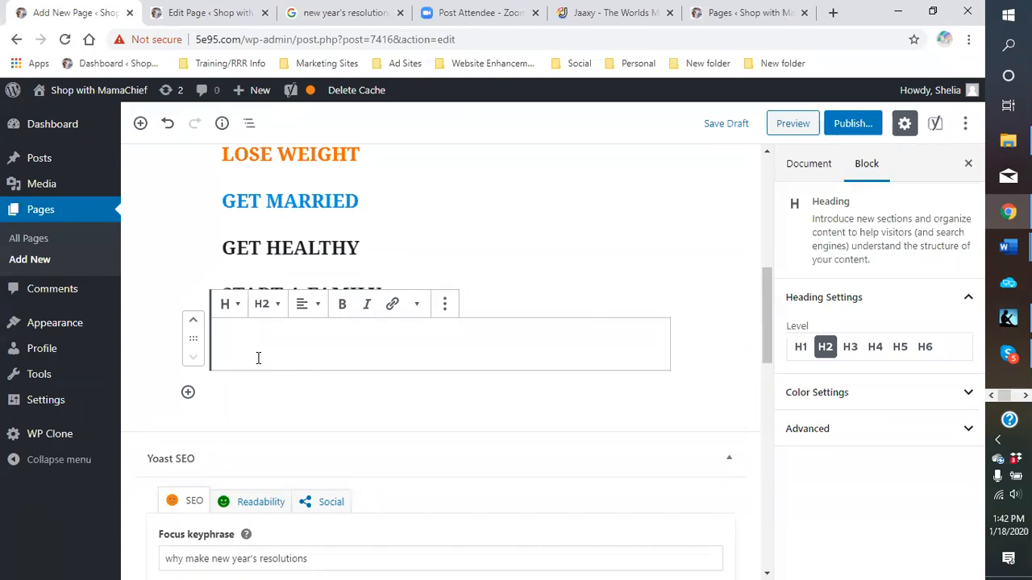
{"action": "type", "text": "GET"}
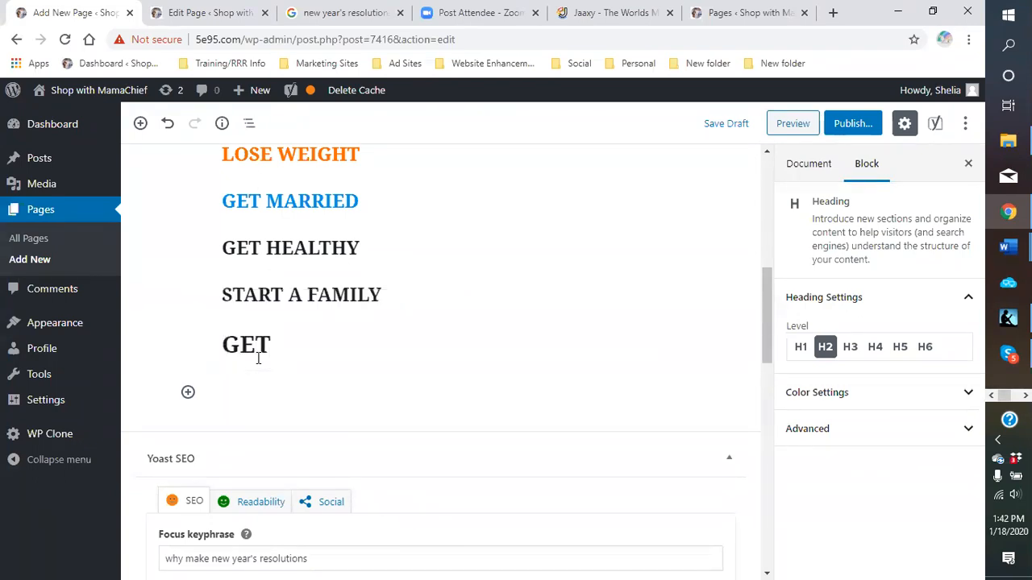
{"action": "type", "text": " OUT"}
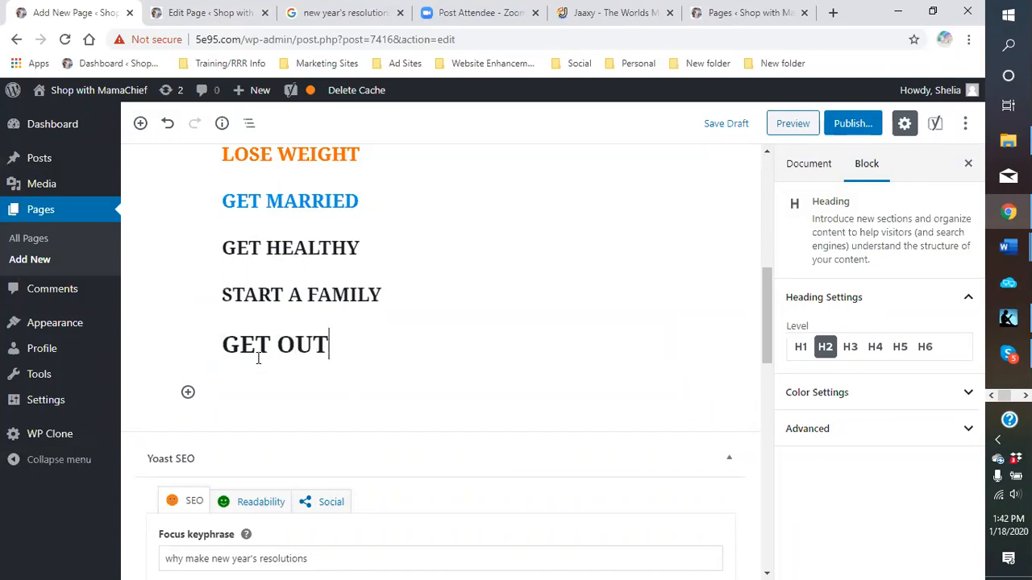
{"action": "type", "text": " OF DATE"}
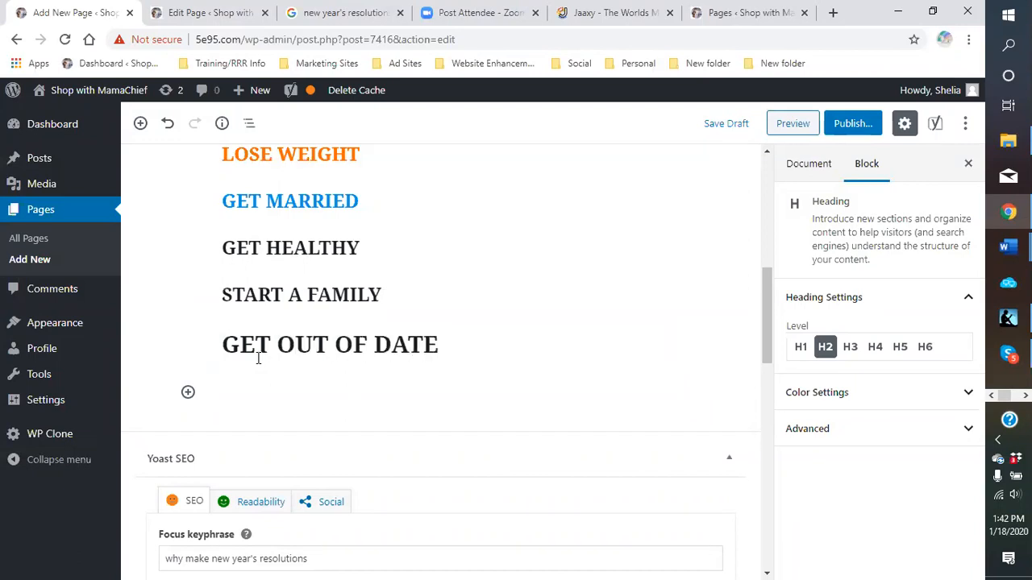
{"action": "left_click", "coordinate": [188, 391]}
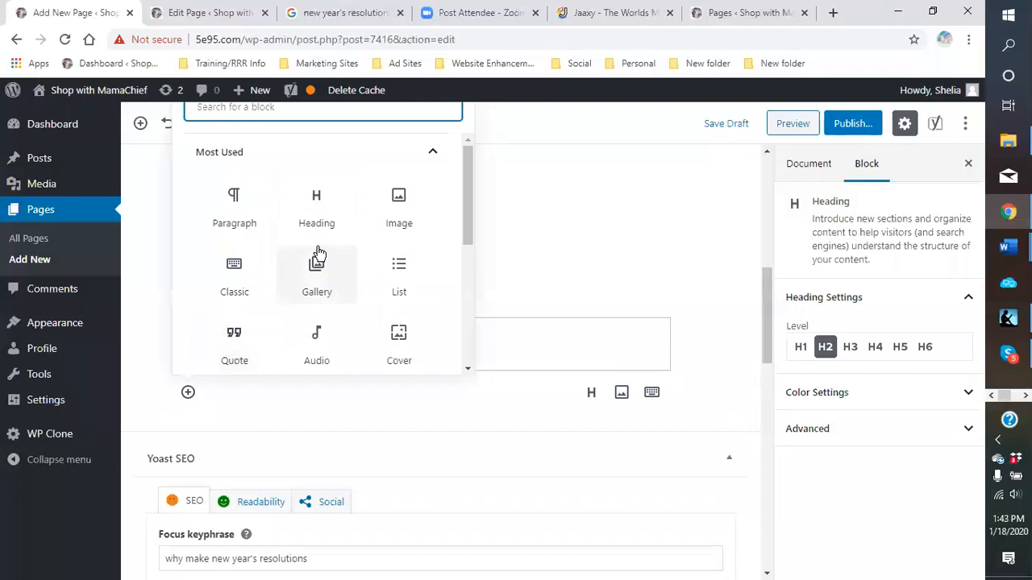
{"action": "left_click", "coordinate": [317, 216]}
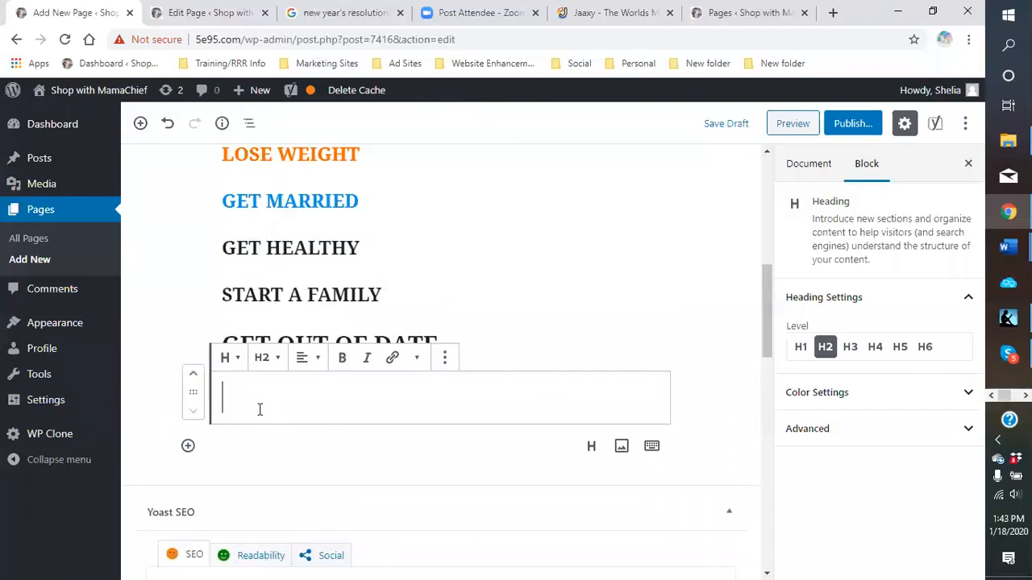
Correct the GET OUT OF DATE heading so that it reads GET OUT OF DEBT.
{"action": "left_click", "coordinate": [484, 342]}
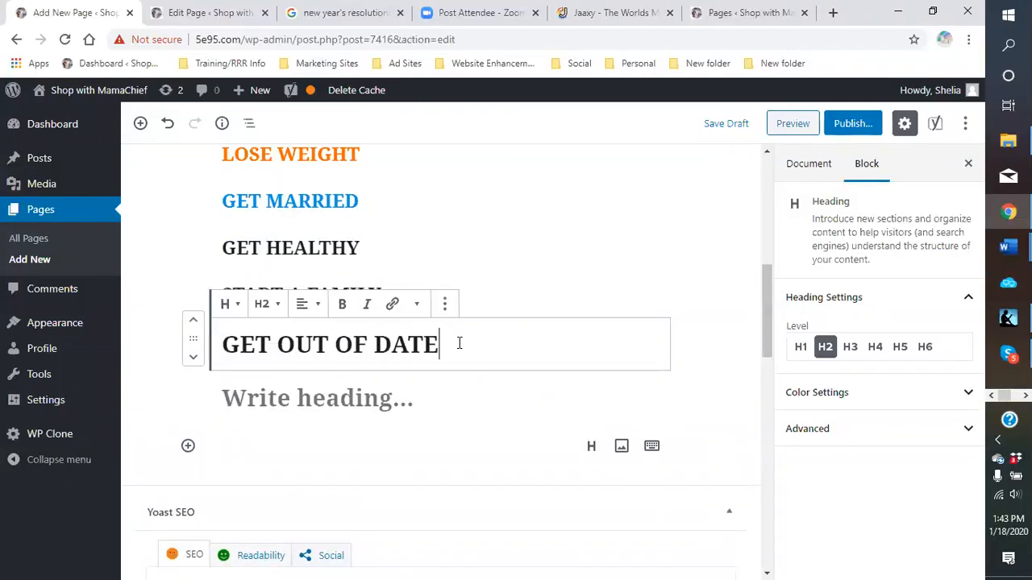
{"action": "key", "text": "BackSpace"}
{"action": "key", "text": "BackSpace"}
{"action": "key", "text": "BackSpace"}
{"action": "type", "text": "EBT"}
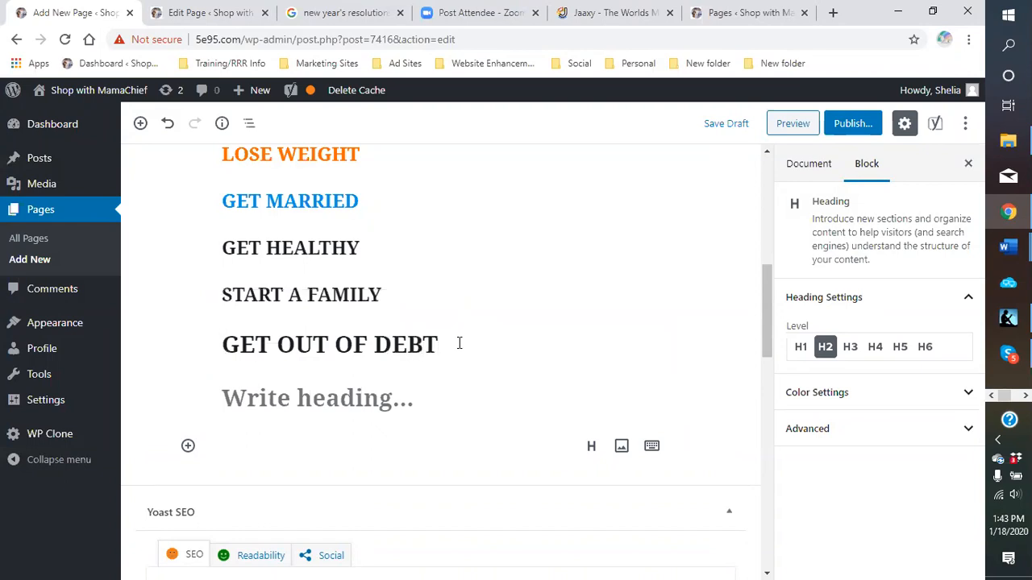
Try purple on the GET OUT OF DEBT heading, then set its text color to red.
{"action": "left_click_drag", "start_coordinate": [436, 345], "coordinate": [209, 361]}
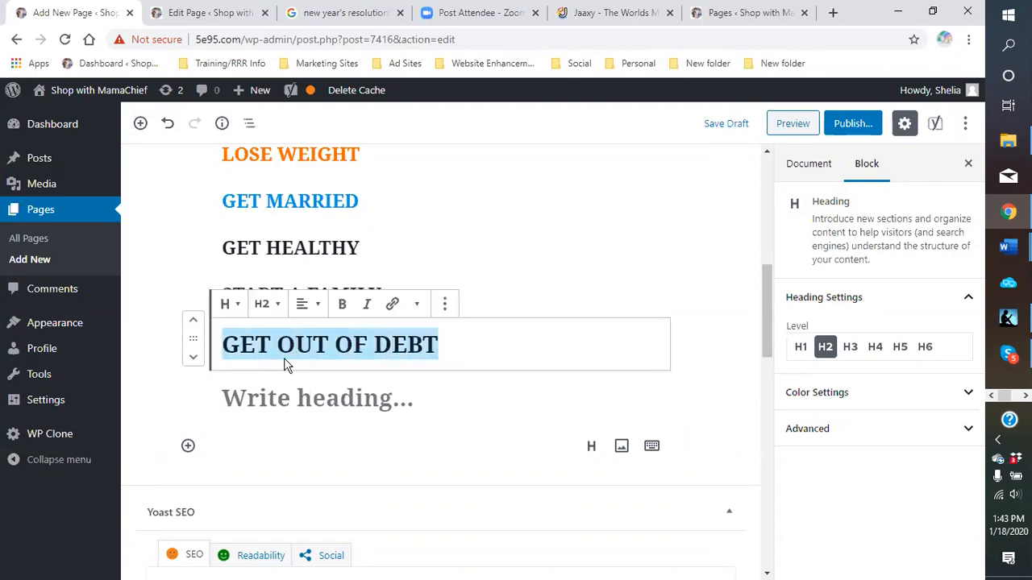
{"action": "left_click", "coordinate": [859, 397]}
{"action": "left_click", "coordinate": [857, 482]}
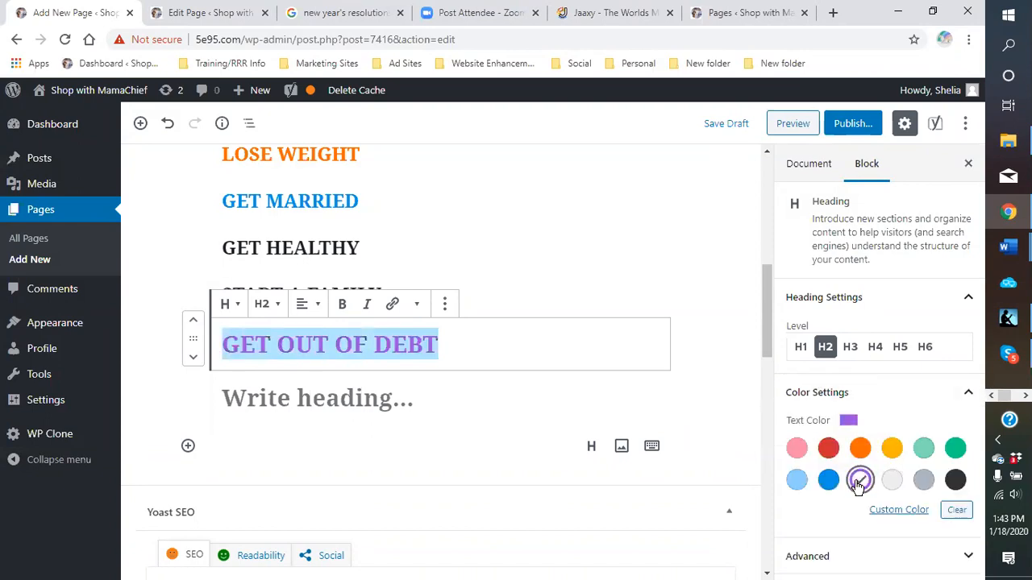
{"action": "left_click", "coordinate": [828, 453]}
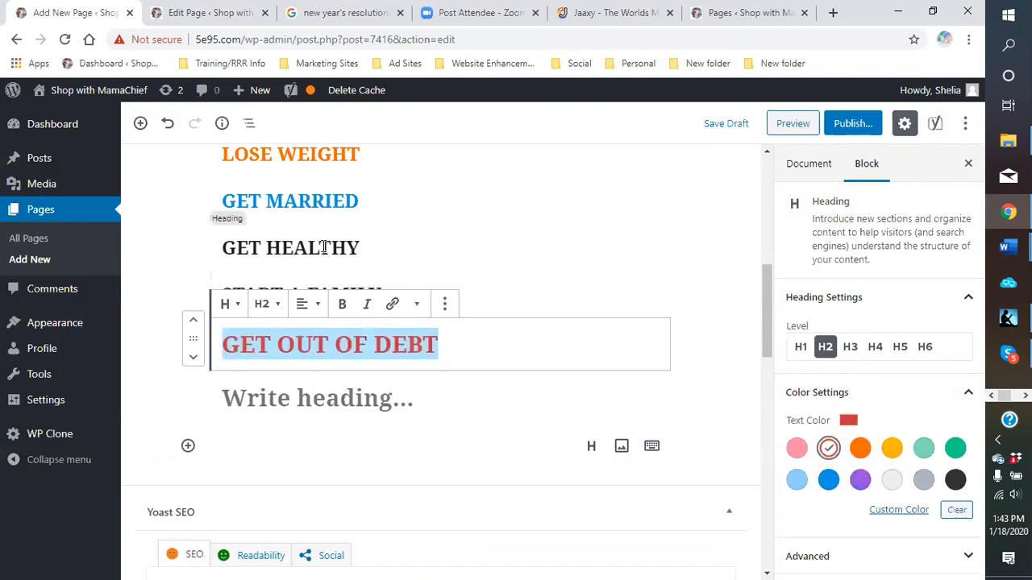
{"action": "left_click", "coordinate": [518, 344]}
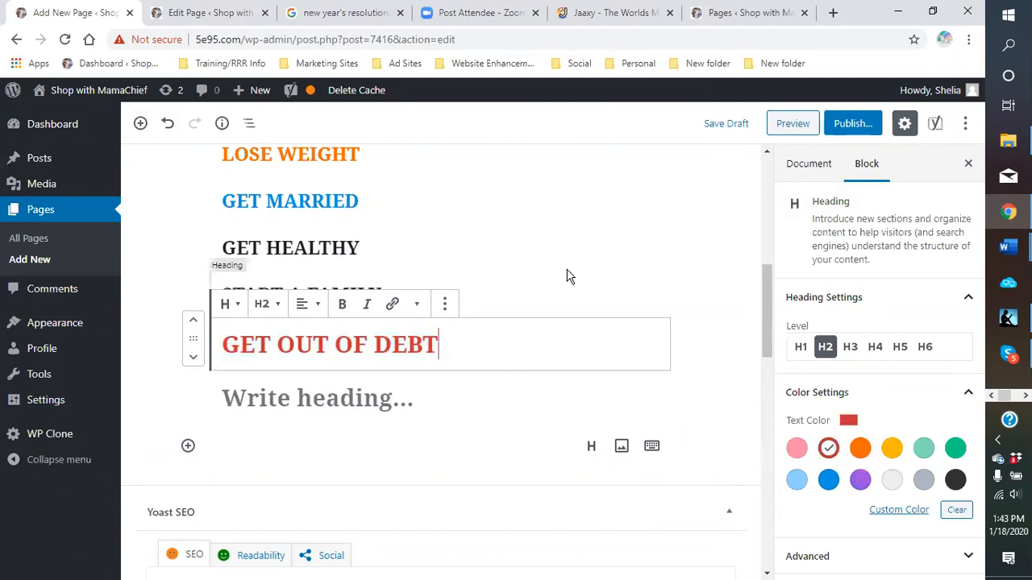
Move the GET HEALTHY heading up one place so it sits above GET MARRIED.
{"action": "scroll", "coordinate": [685, 307], "scroll_direction": "up", "scroll_amount": 2}
{"action": "scroll", "coordinate": [629, 318], "scroll_direction": "down", "scroll_amount": 1}
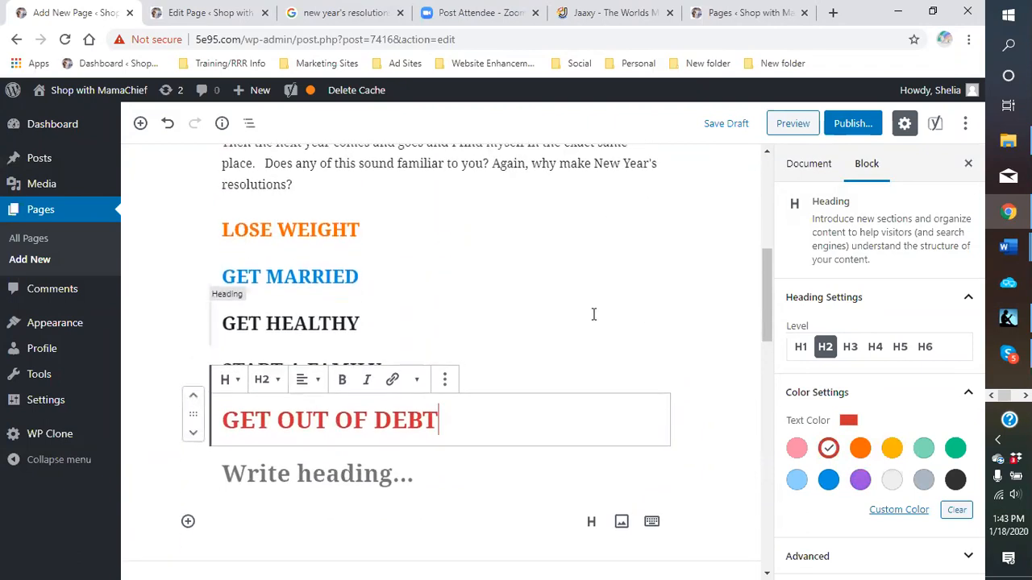
{"action": "left_click", "coordinate": [182, 364]}
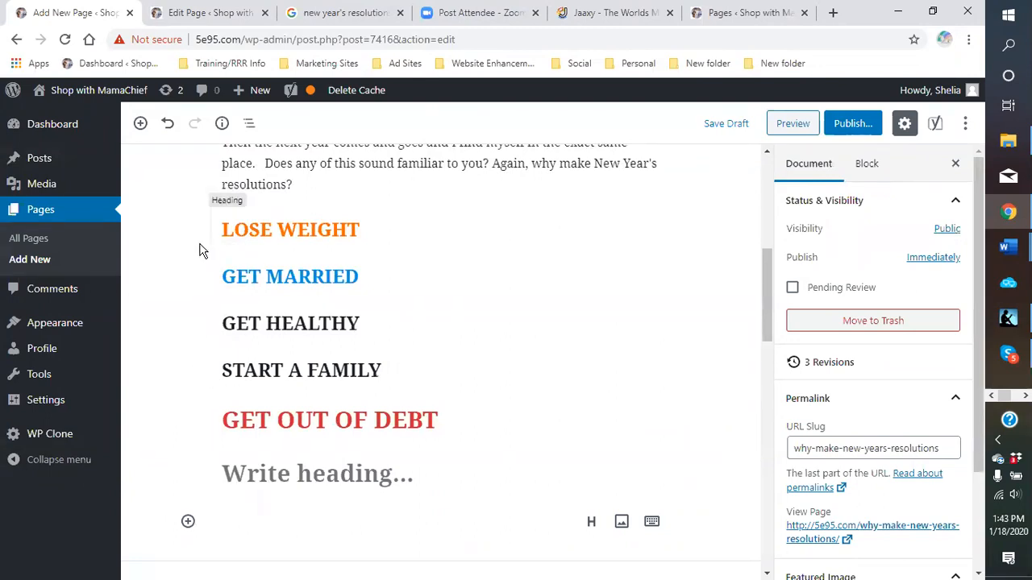
{"action": "left_click", "coordinate": [208, 334]}
{"action": "left_click", "coordinate": [193, 306]}
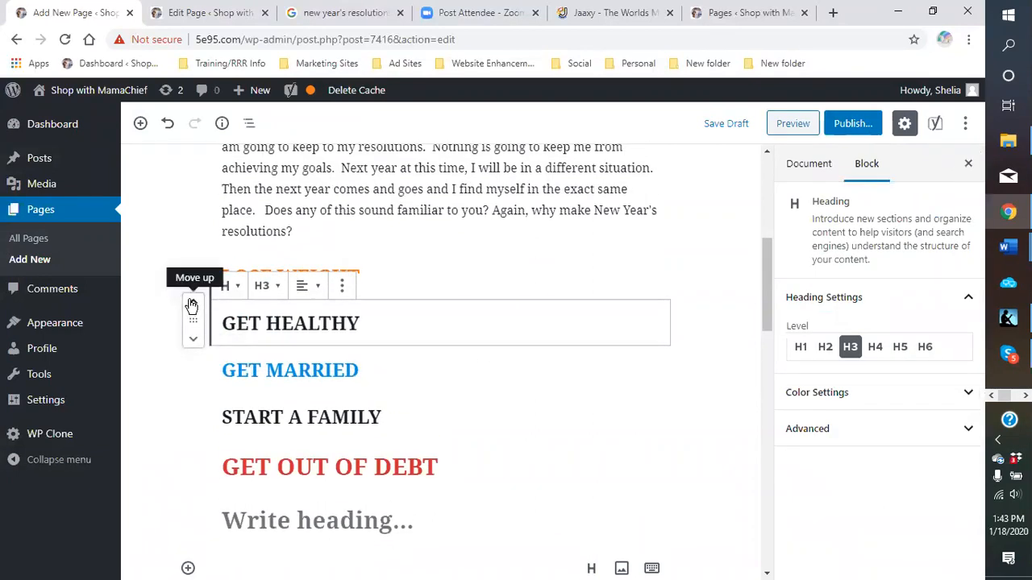
Set the text color of the GET HEALTHY heading to the preset green.
{"action": "left_click", "coordinate": [405, 323]}
{"action": "left_click_drag", "start_coordinate": [384, 328], "coordinate": [221, 322]}
{"action": "left_click", "coordinate": [838, 403]}
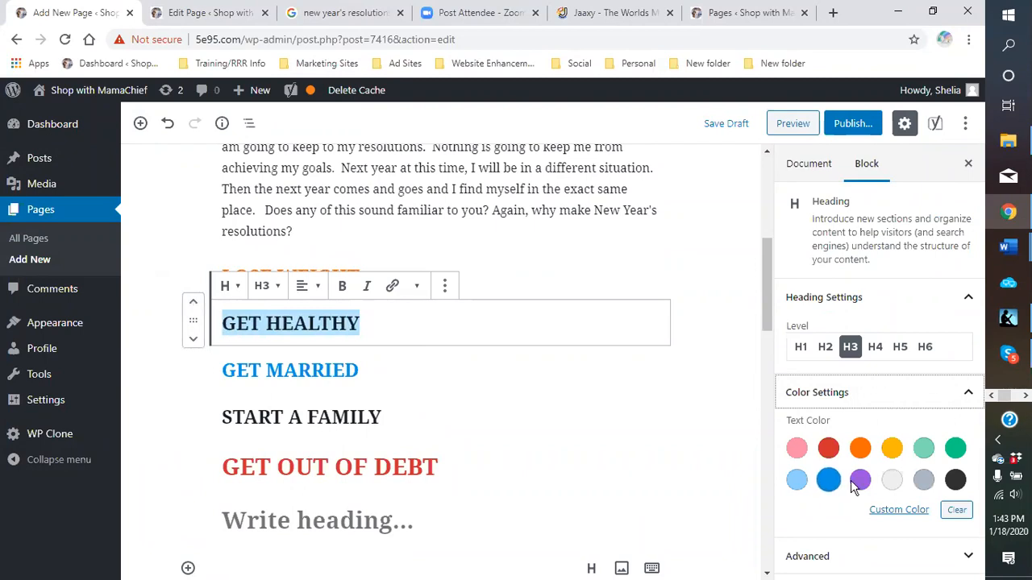
{"action": "left_click", "coordinate": [954, 450]}
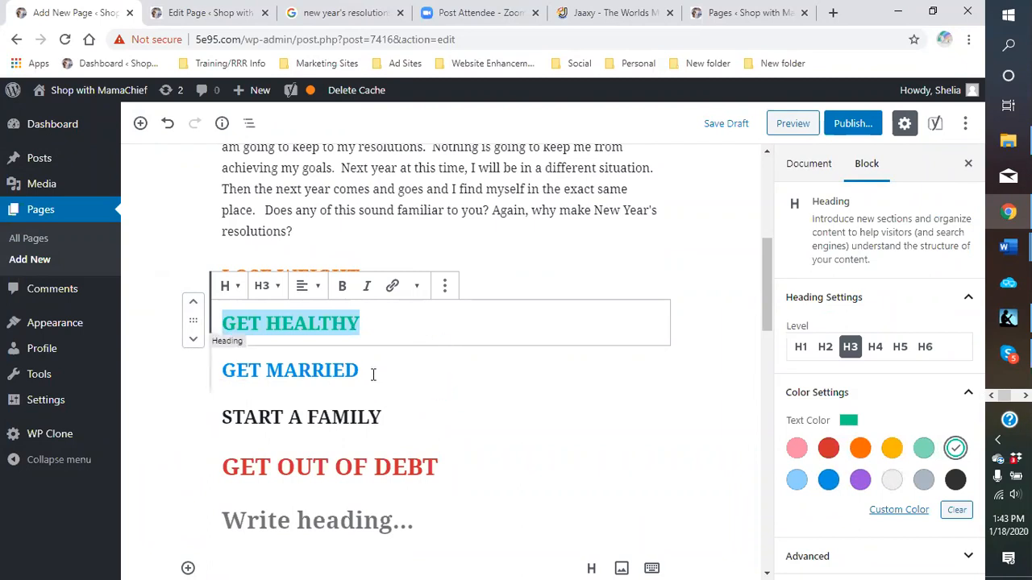
Give the START A FAMILY heading a custom dark purple text color, about #4b176b.
{"action": "left_click_drag", "start_coordinate": [395, 421], "coordinate": [223, 419]}
{"action": "left_click", "coordinate": [233, 420]}
{"action": "left_click", "coordinate": [399, 420]}
{"action": "left_click", "coordinate": [873, 395]}
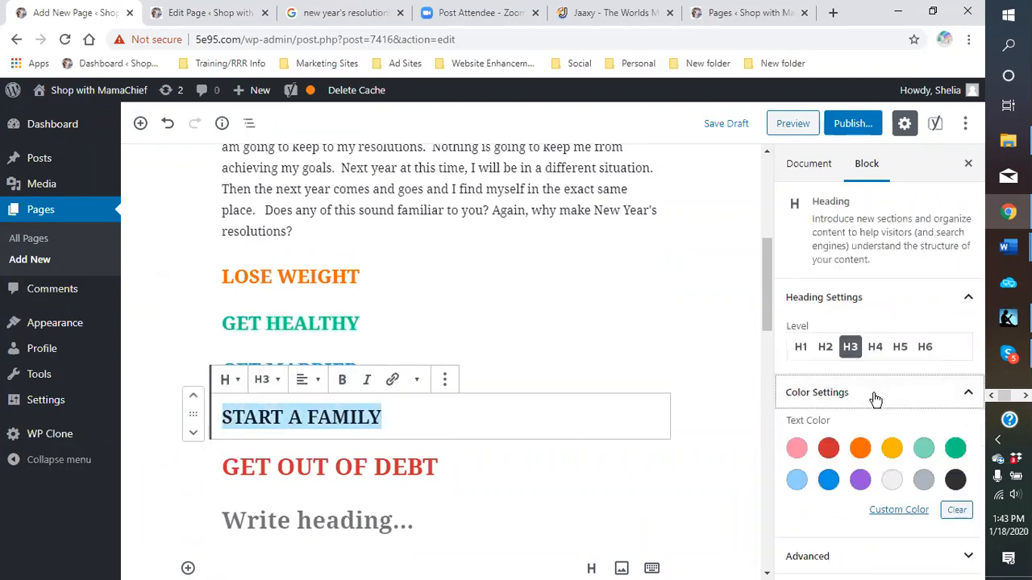
{"action": "left_click", "coordinate": [894, 513]}
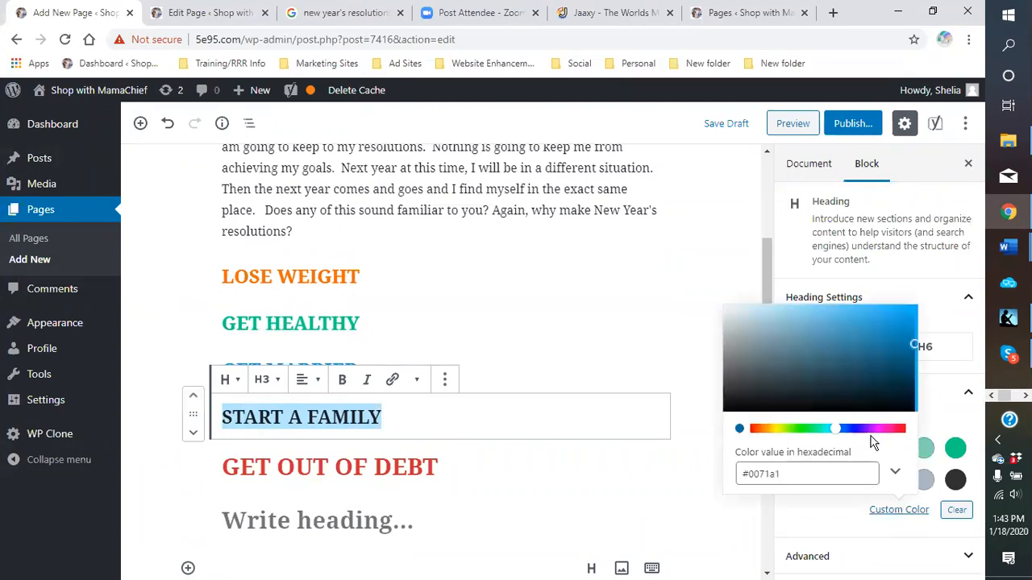
{"action": "left_click_drag", "start_coordinate": [836, 429], "coordinate": [870, 444]}
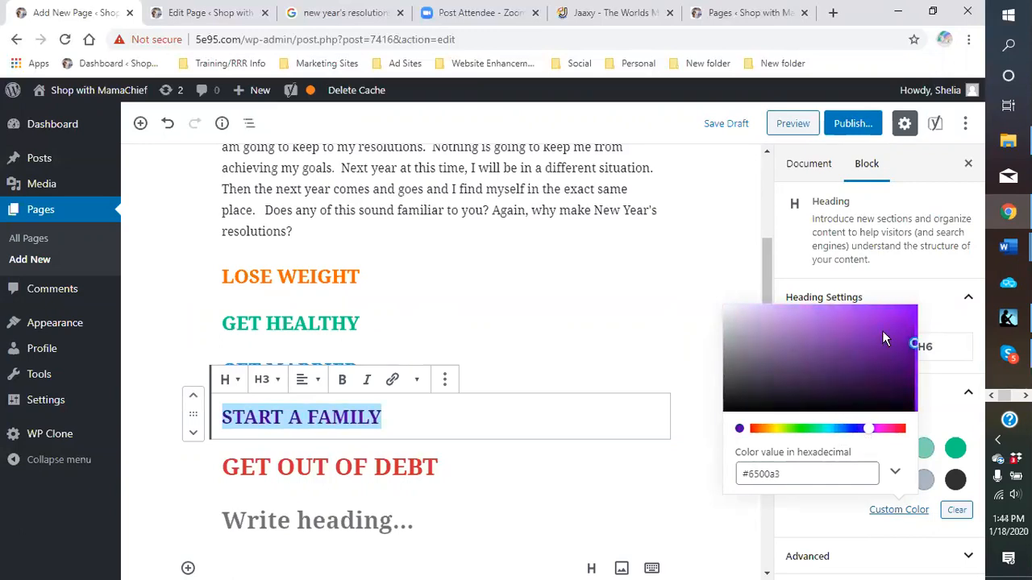
{"action": "left_click_drag", "start_coordinate": [907, 342], "coordinate": [874, 366]}
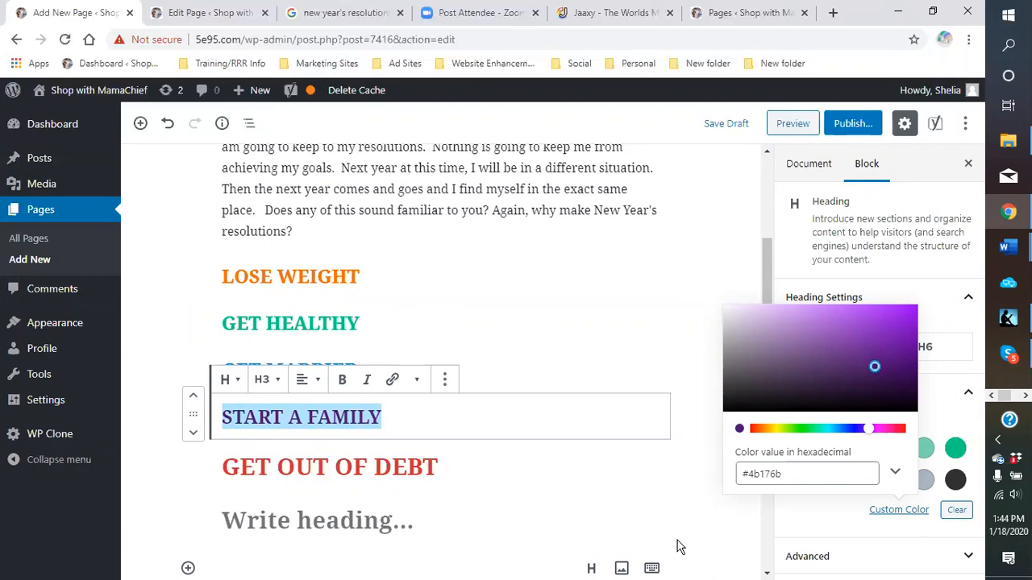
{"action": "left_click", "coordinate": [523, 466]}
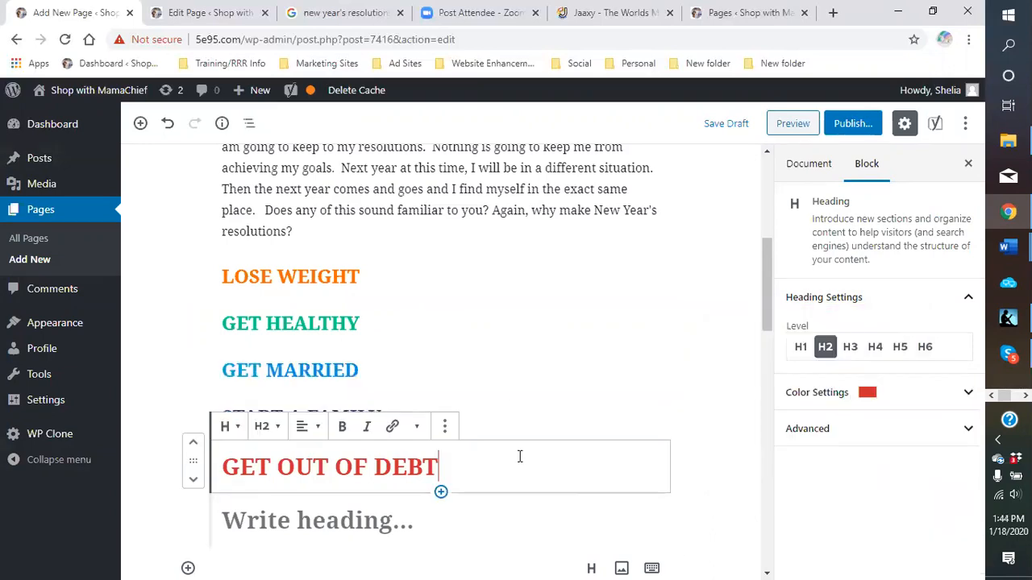
Change the GET HEALTHY heading's text color to a custom dark green, about #0f7f12.
{"action": "left_click", "coordinate": [495, 364]}
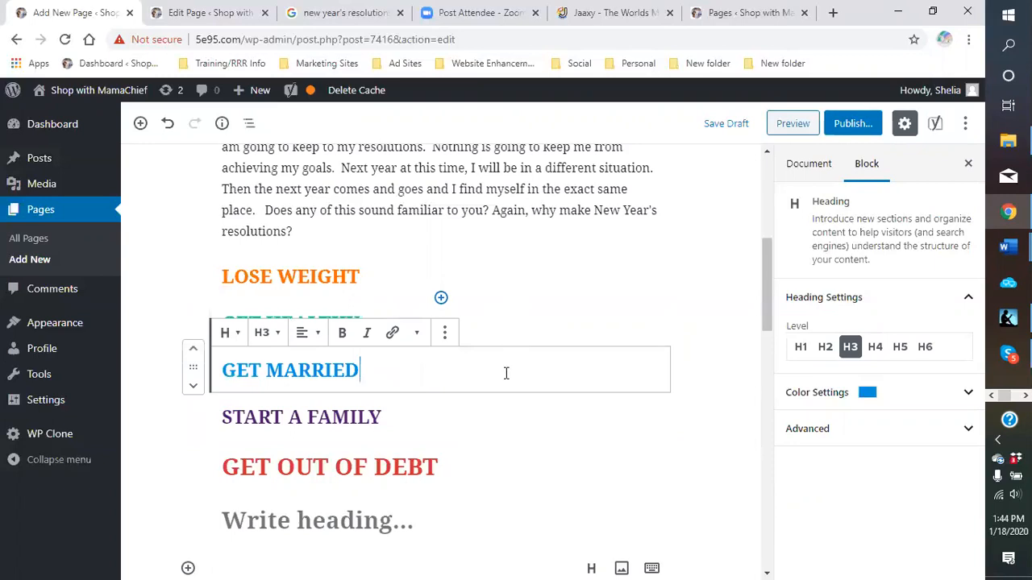
{"action": "left_click", "coordinate": [477, 322]}
{"action": "left_click_drag", "start_coordinate": [367, 329], "coordinate": [219, 324]}
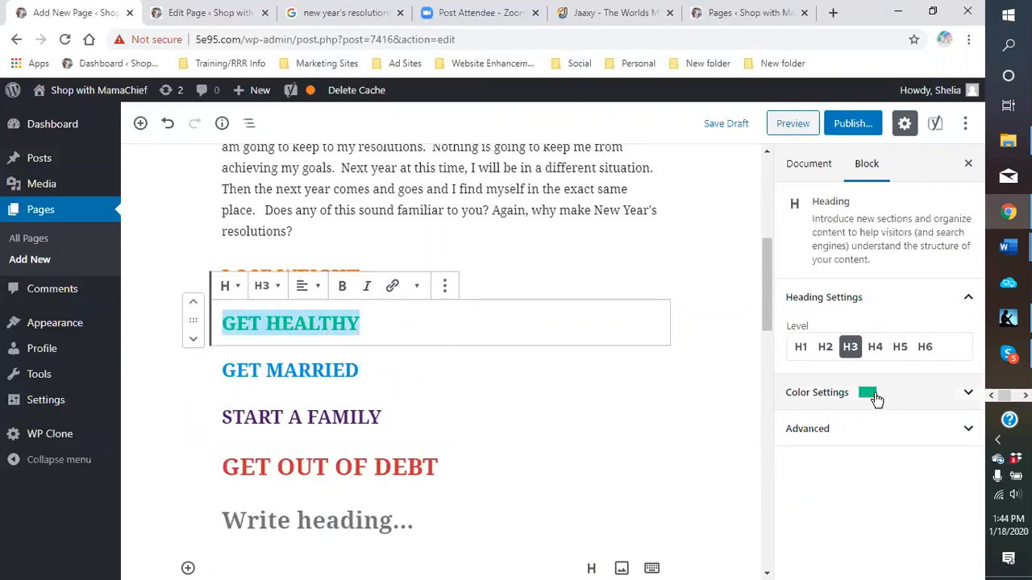
{"action": "left_click", "coordinate": [819, 395]}
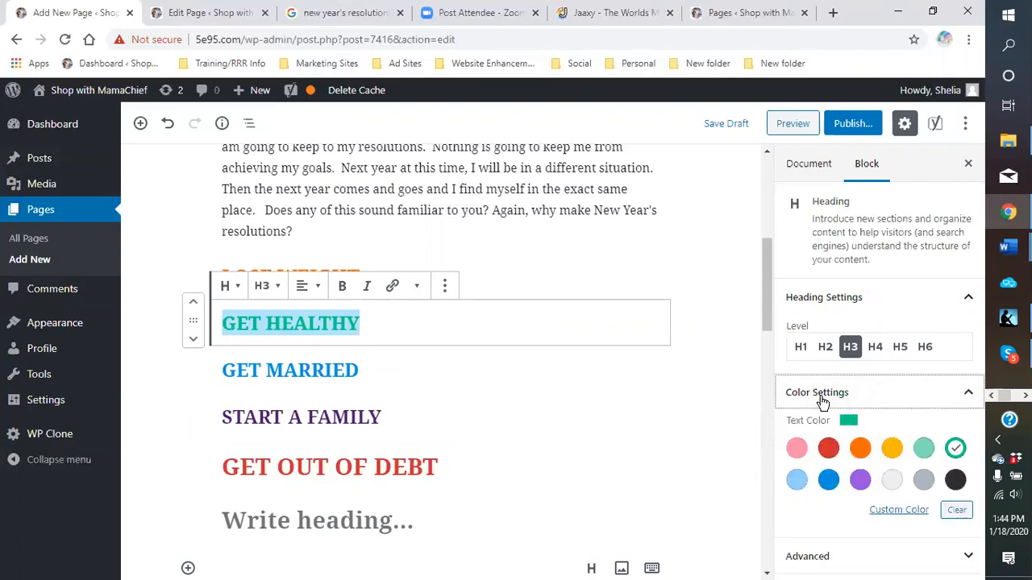
{"action": "left_click", "coordinate": [897, 510]}
{"action": "left_click_drag", "start_coordinate": [819, 436], "coordinate": [804, 435]}
{"action": "left_click_drag", "start_coordinate": [899, 330], "coordinate": [895, 364]}
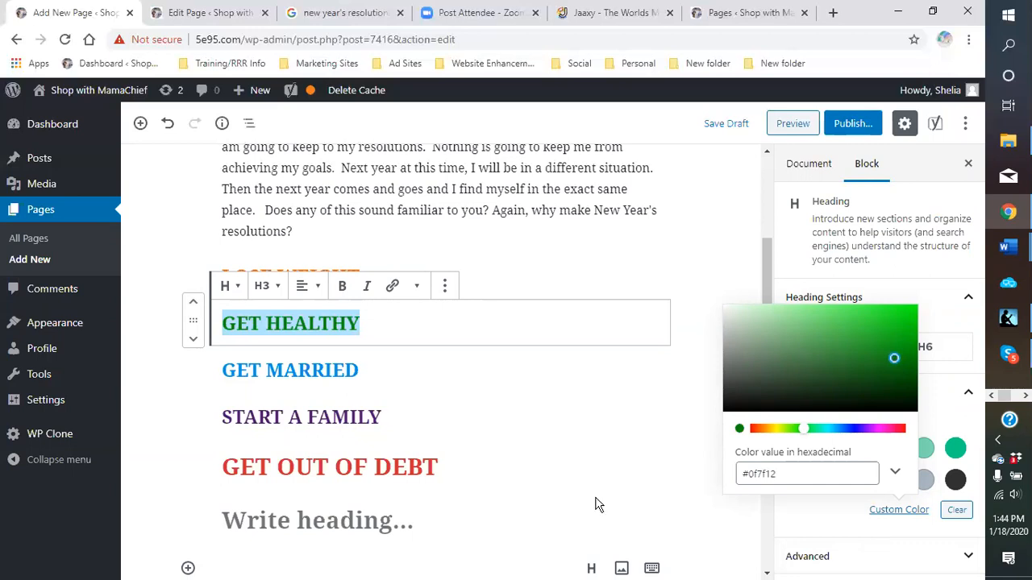
{"action": "left_click", "coordinate": [445, 360]}
{"action": "left_click", "coordinate": [441, 344]}
{"action": "left_click", "coordinate": [507, 407]}
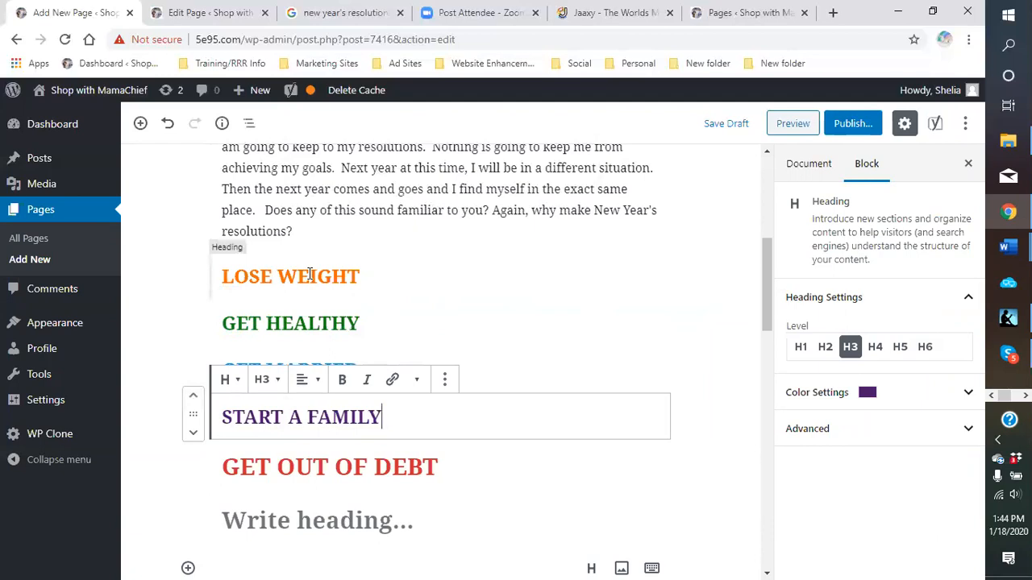
{"action": "left_click", "coordinate": [393, 325]}
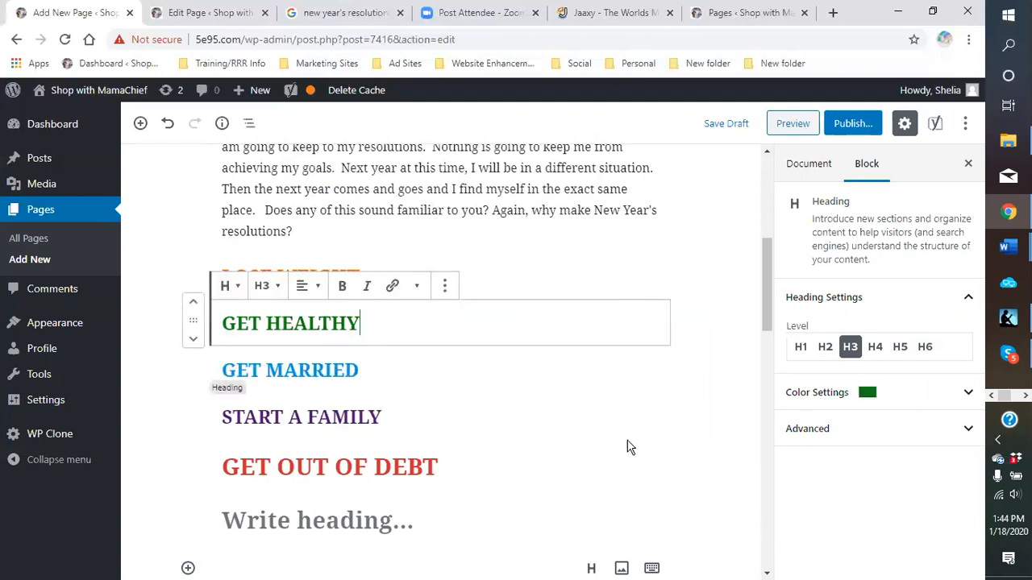
{"action": "left_click", "coordinate": [378, 367]}
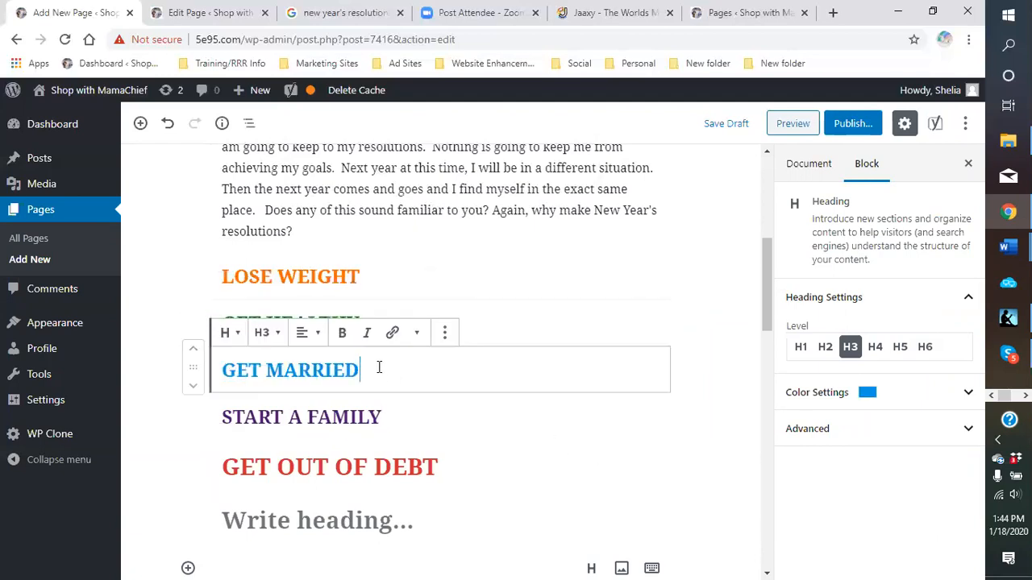
{"action": "left_click", "coordinate": [401, 425]}
{"action": "left_click", "coordinate": [471, 472]}
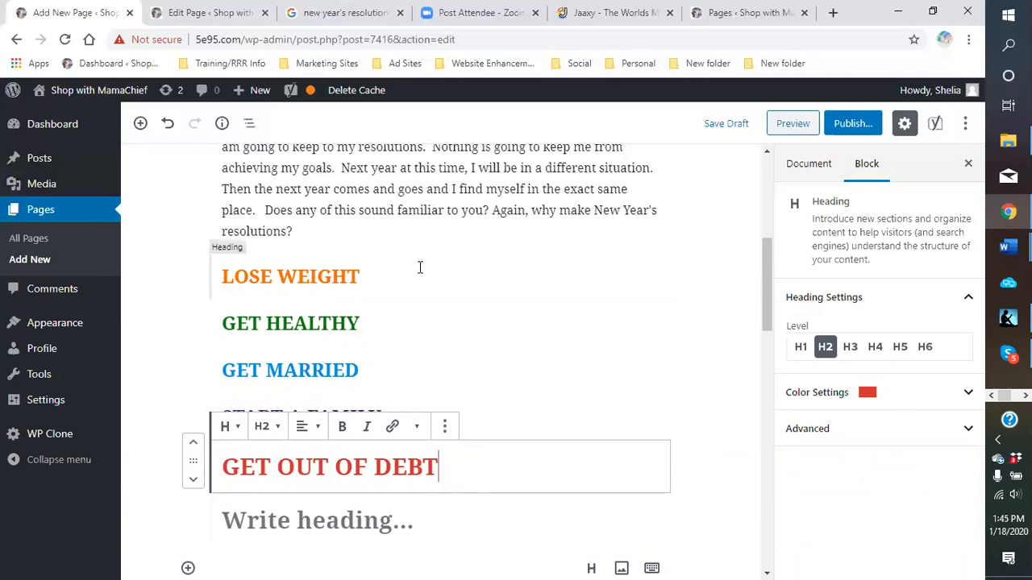
Open the block picker beneath the LOSE WEIGHT heading and examine the Common Blocks, Formatting and Layout Elements categories.
{"action": "left_click", "coordinate": [378, 272]}
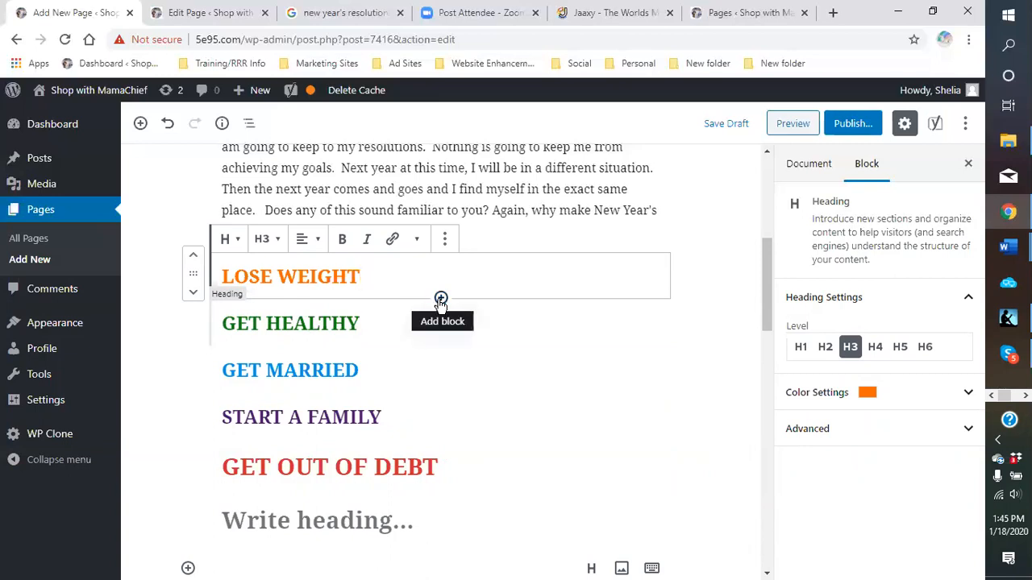
{"action": "left_click", "coordinate": [440, 298]}
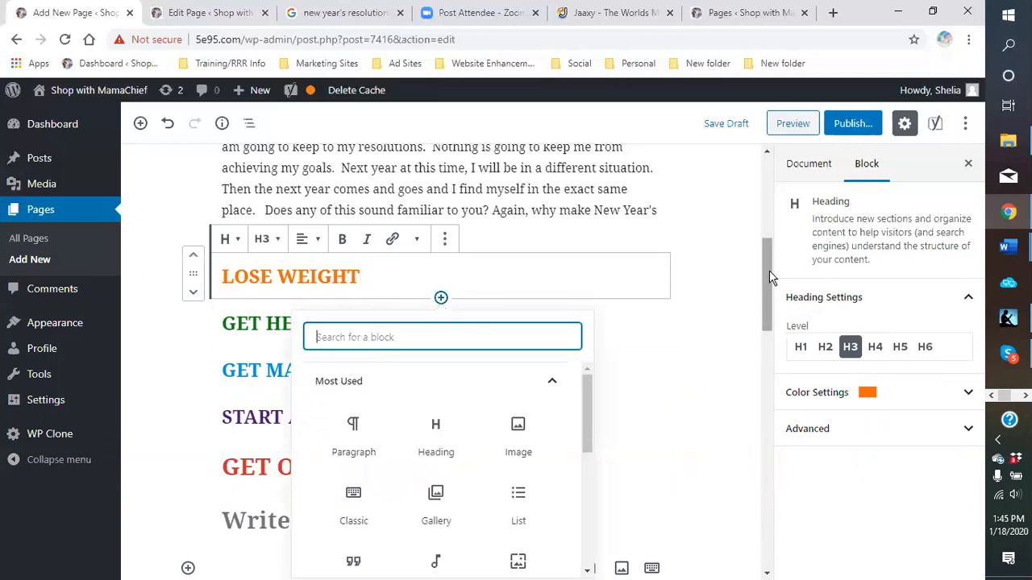
{"action": "scroll", "coordinate": [768, 273], "scroll_direction": "down", "scroll_amount": 2}
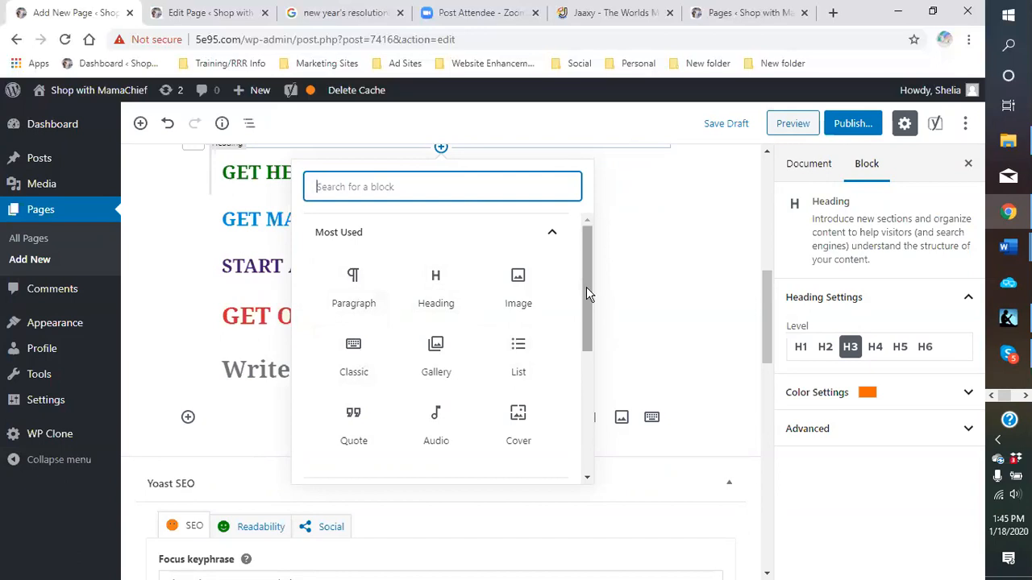
{"action": "left_click_drag", "start_coordinate": [586, 287], "coordinate": [582, 357]}
{"action": "left_click", "coordinate": [479, 352]}
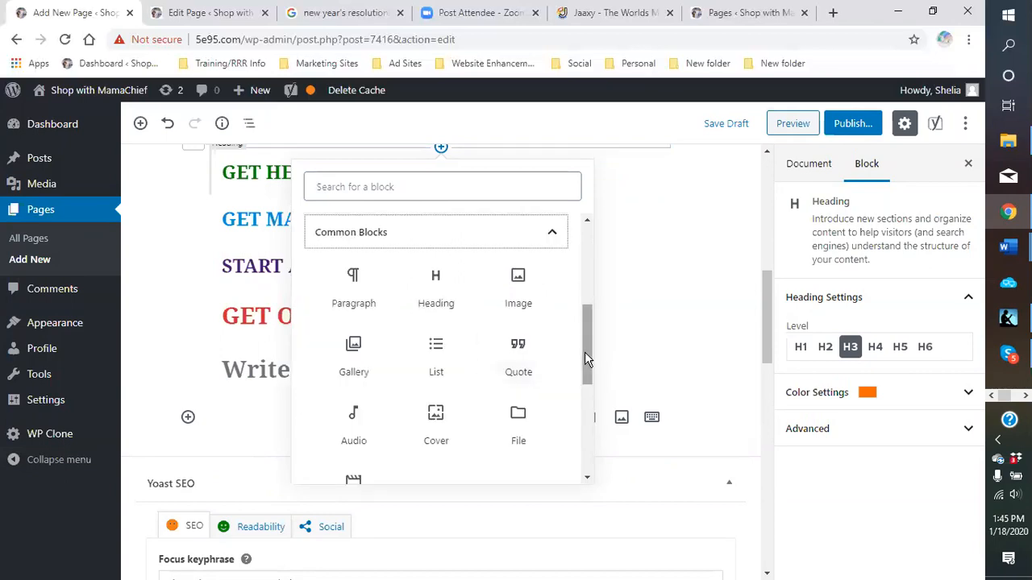
{"action": "scroll", "coordinate": [584, 353], "scroll_direction": "down", "scroll_amount": 3}
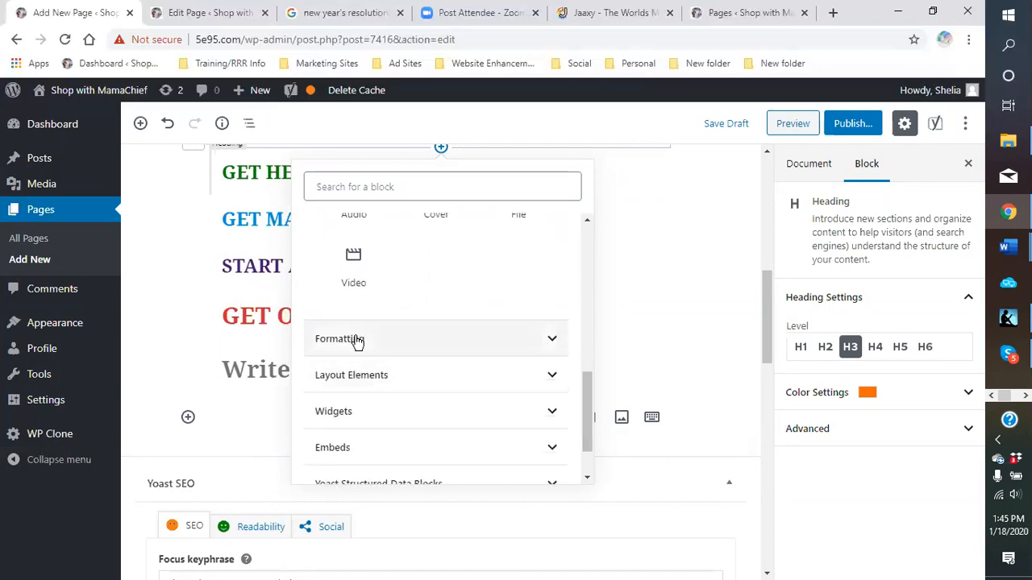
{"action": "left_click", "coordinate": [355, 340]}
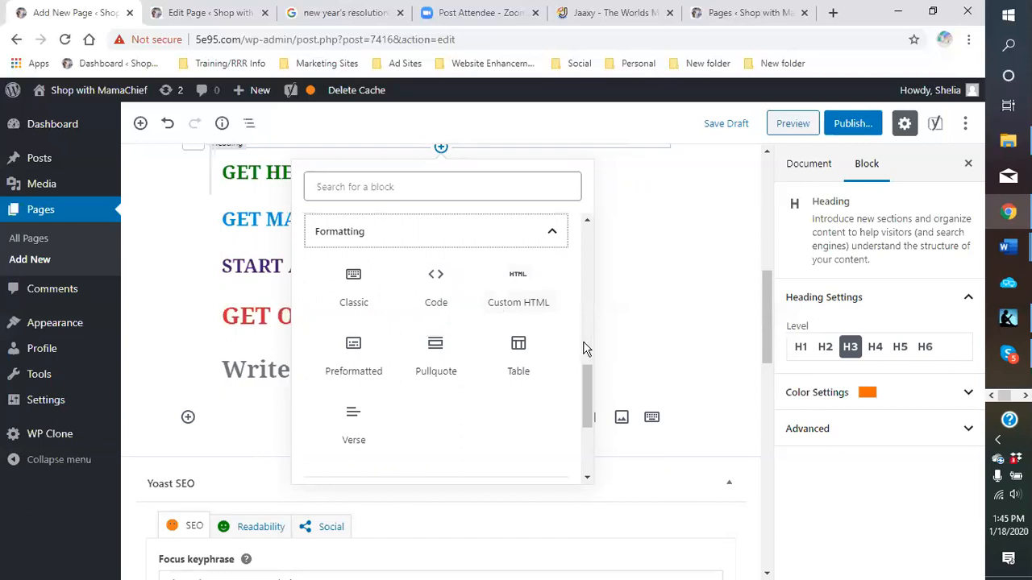
{"action": "scroll", "coordinate": [577, 346], "scroll_direction": "down", "scroll_amount": 2}
{"action": "scroll", "coordinate": [479, 336], "scroll_direction": "down", "scroll_amount": 1}
{"action": "left_click", "coordinate": [475, 309]}
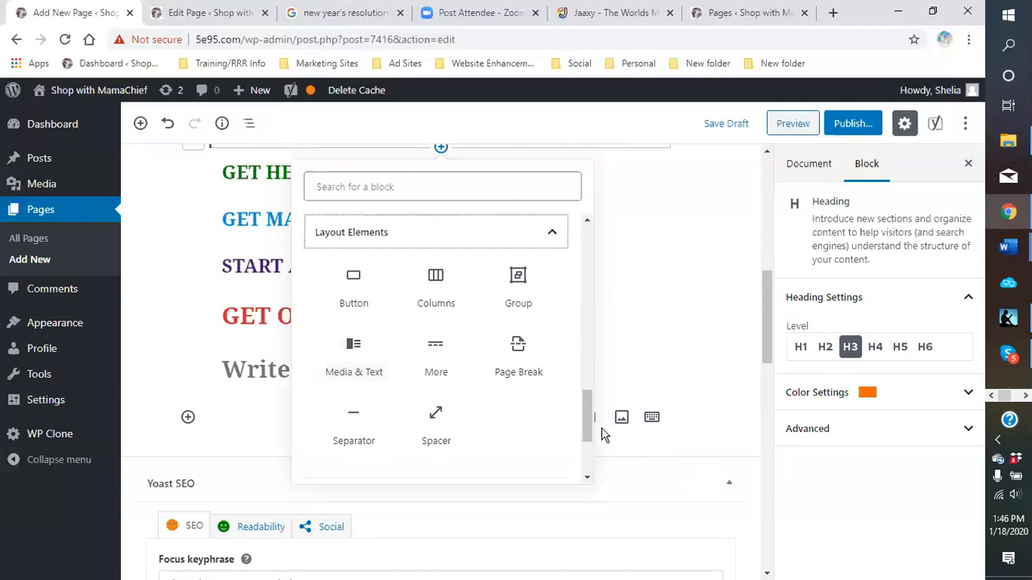
Examine the blocks offered in the Widgets and Embeds categories of the block picker.
{"action": "scroll", "coordinate": [582, 413], "scroll_direction": "down", "scroll_amount": 5}
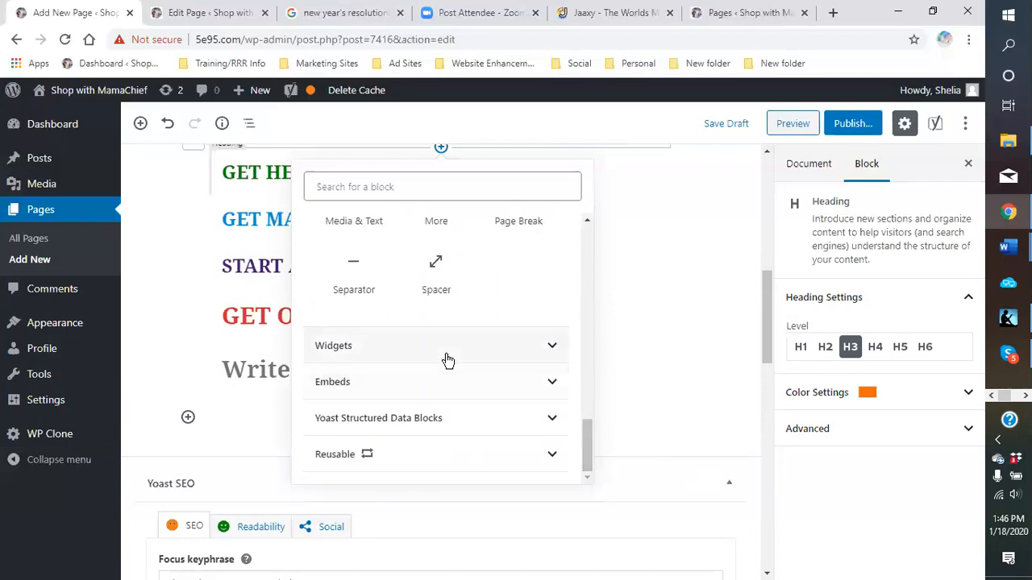
{"action": "left_click", "coordinate": [415, 352]}
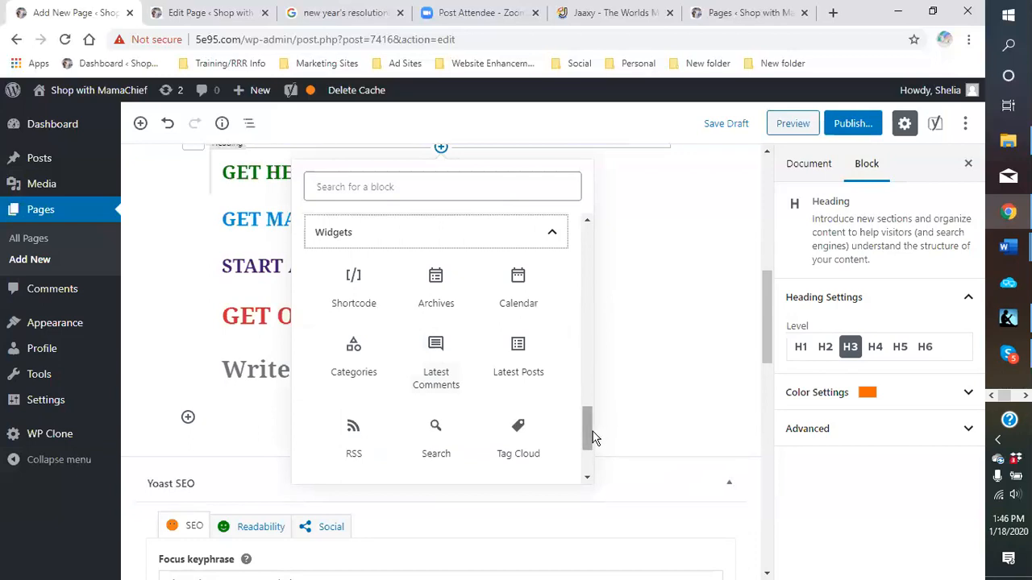
{"action": "scroll", "coordinate": [588, 434], "scroll_direction": "down", "scroll_amount": 2}
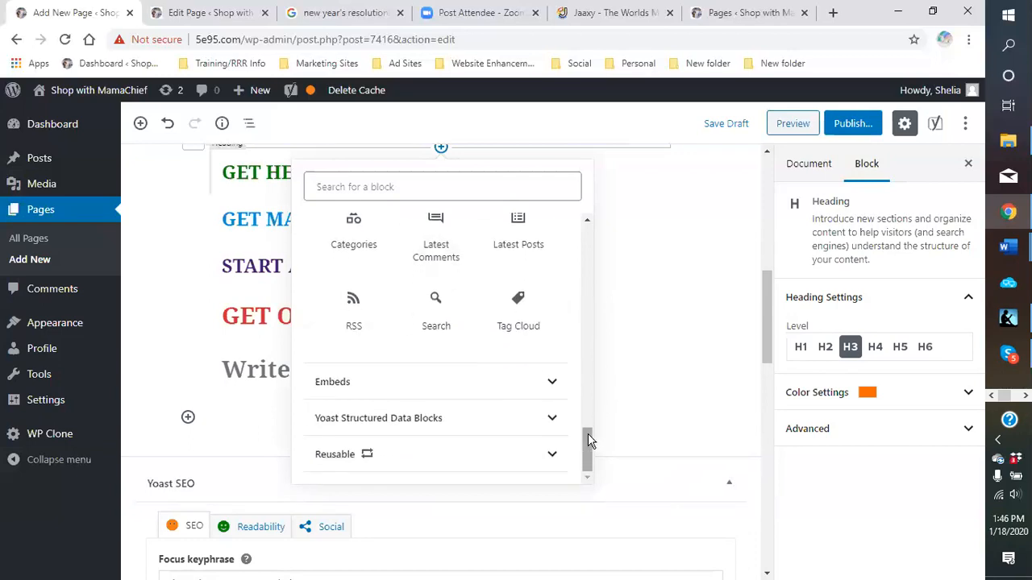
{"action": "left_click", "coordinate": [415, 390]}
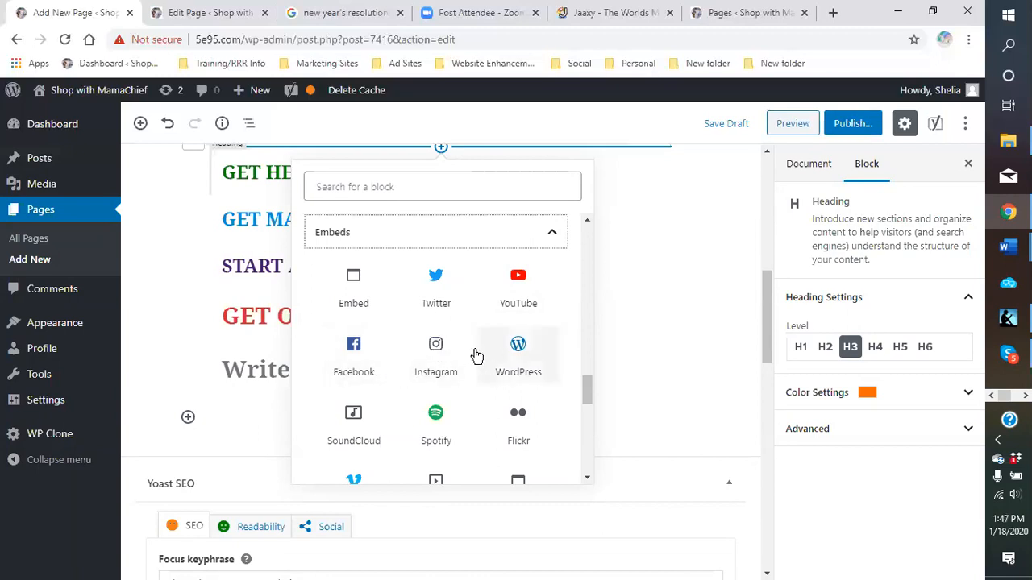
{"action": "scroll", "coordinate": [571, 392], "scroll_direction": "down", "scroll_amount": 4}
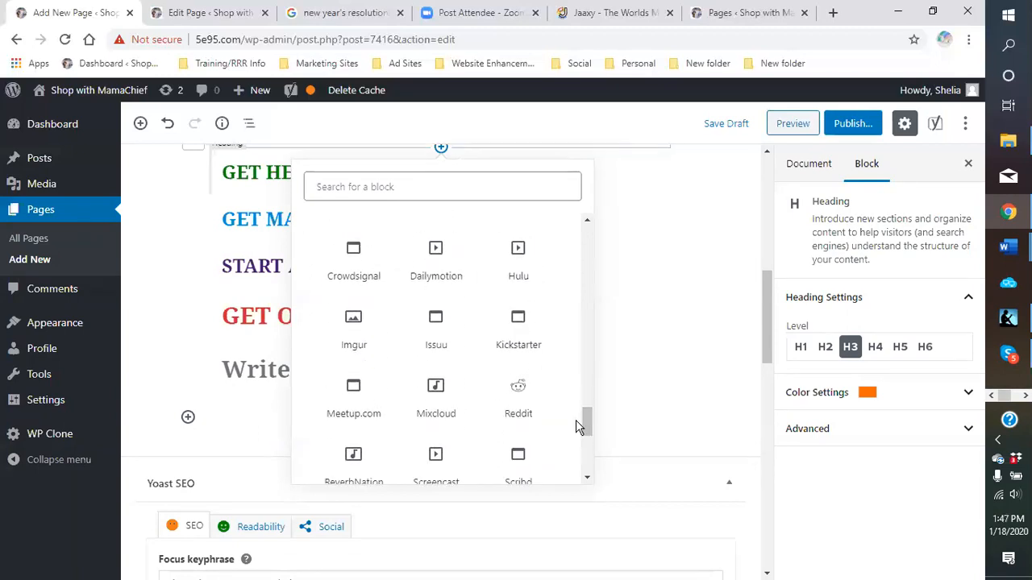
{"action": "scroll", "coordinate": [574, 430], "scroll_direction": "down", "scroll_amount": 5}
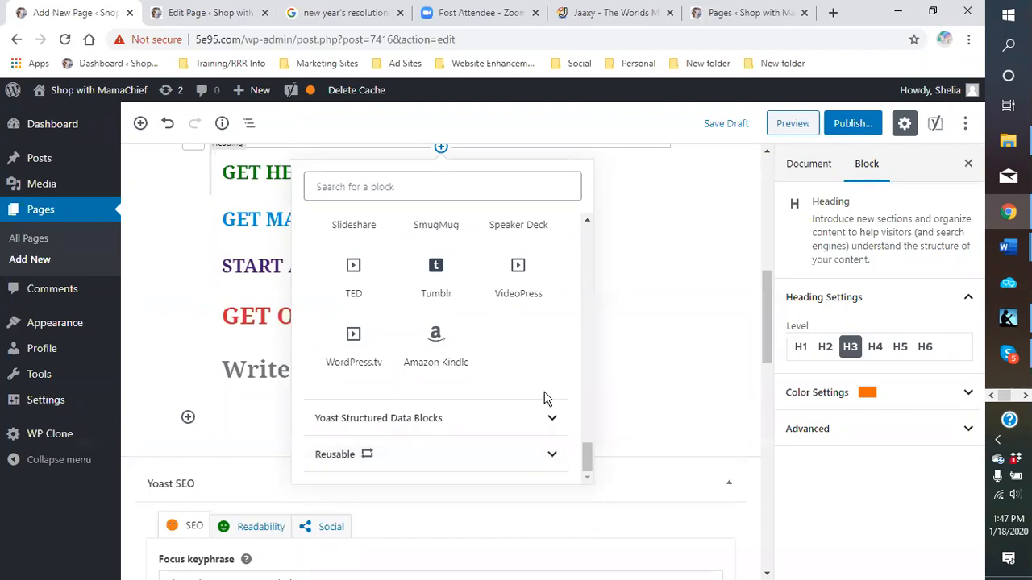
{"action": "scroll", "coordinate": [553, 391], "scroll_direction": "up", "scroll_amount": 3}
{"action": "scroll", "coordinate": [574, 391], "scroll_direction": "up", "scroll_amount": 1}
{"action": "scroll", "coordinate": [587, 392], "scroll_direction": "up", "scroll_amount": 6}
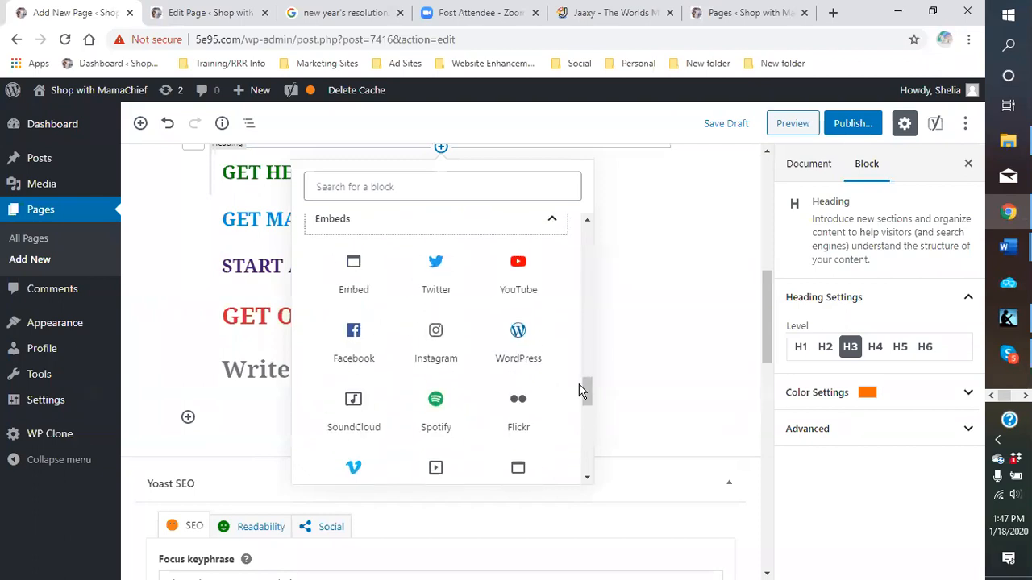
{"action": "scroll", "coordinate": [585, 395], "scroll_direction": "down", "scroll_amount": 2}
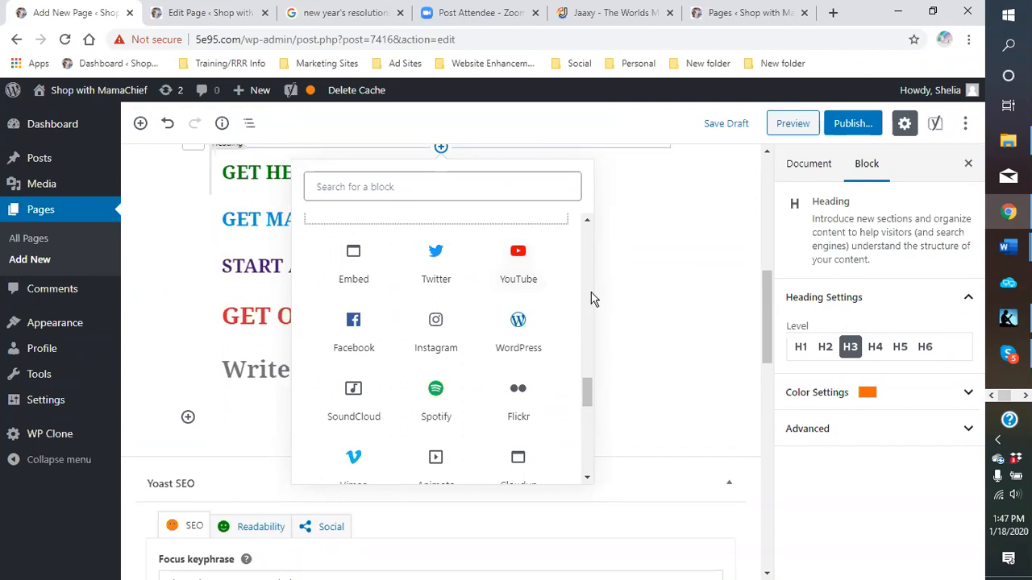
Collapse the Widgets, Embeds and Layout Elements categories in the block picker.
{"action": "scroll", "coordinate": [594, 350], "scroll_direction": "up", "scroll_amount": 4}
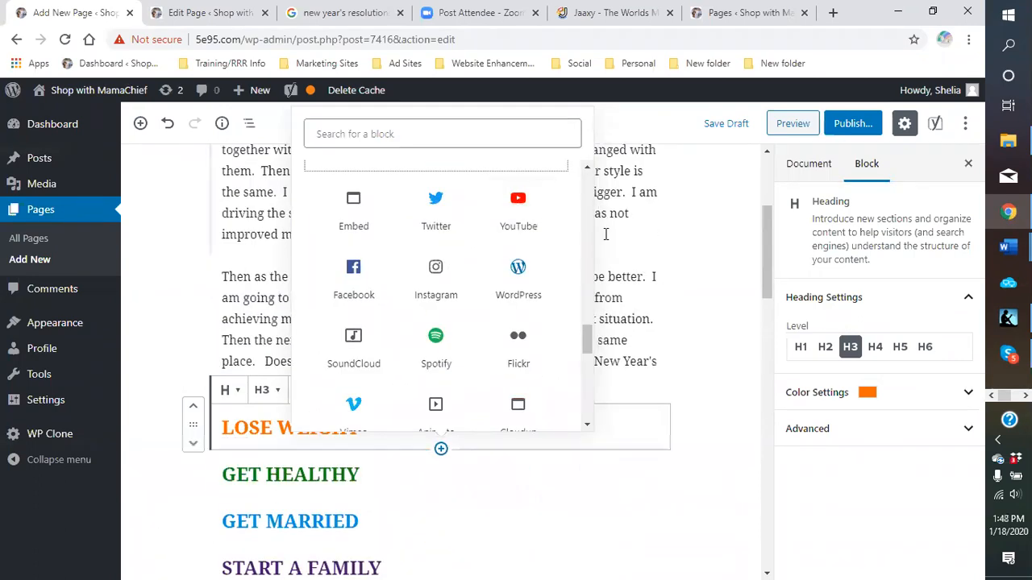
{"action": "scroll", "coordinate": [701, 315], "scroll_direction": "up", "scroll_amount": 5}
{"action": "scroll", "coordinate": [725, 242], "scroll_direction": "down", "scroll_amount": 3}
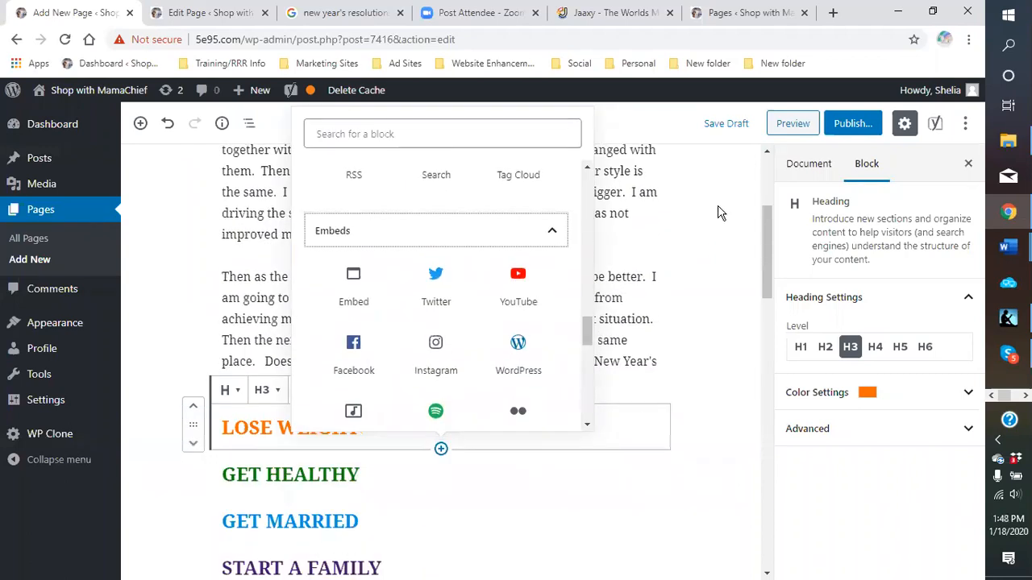
{"action": "scroll", "coordinate": [579, 280], "scroll_direction": "up", "scroll_amount": 5}
{"action": "scroll", "coordinate": [574, 279], "scroll_direction": "up", "scroll_amount": 3}
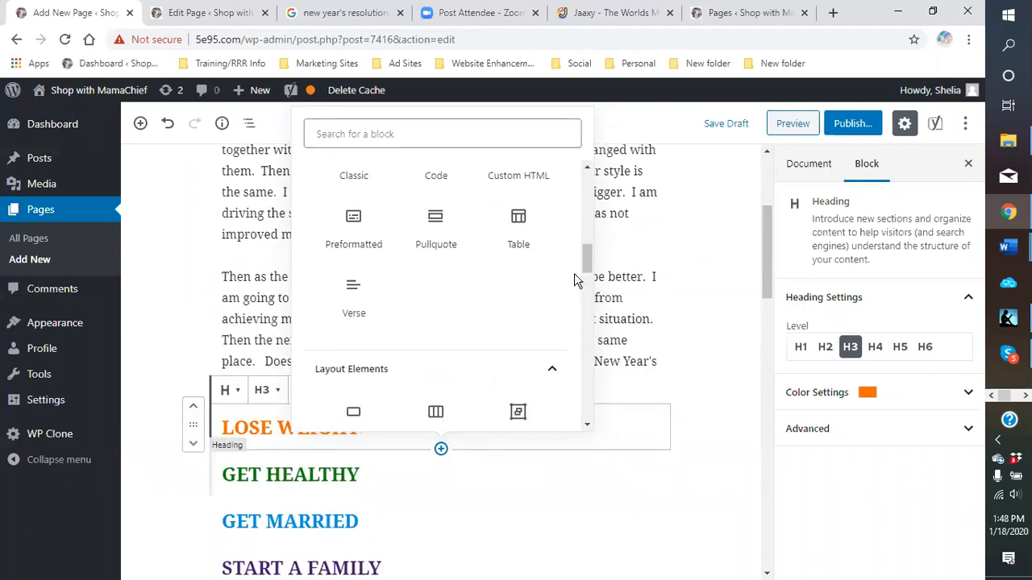
{"action": "scroll", "coordinate": [577, 278], "scroll_direction": "down", "scroll_amount": 4}
{"action": "left_click", "coordinate": [562, 264]}
{"action": "scroll", "coordinate": [553, 260], "scroll_direction": "up", "scroll_amount": 2}
{"action": "left_click", "coordinate": [554, 367]}
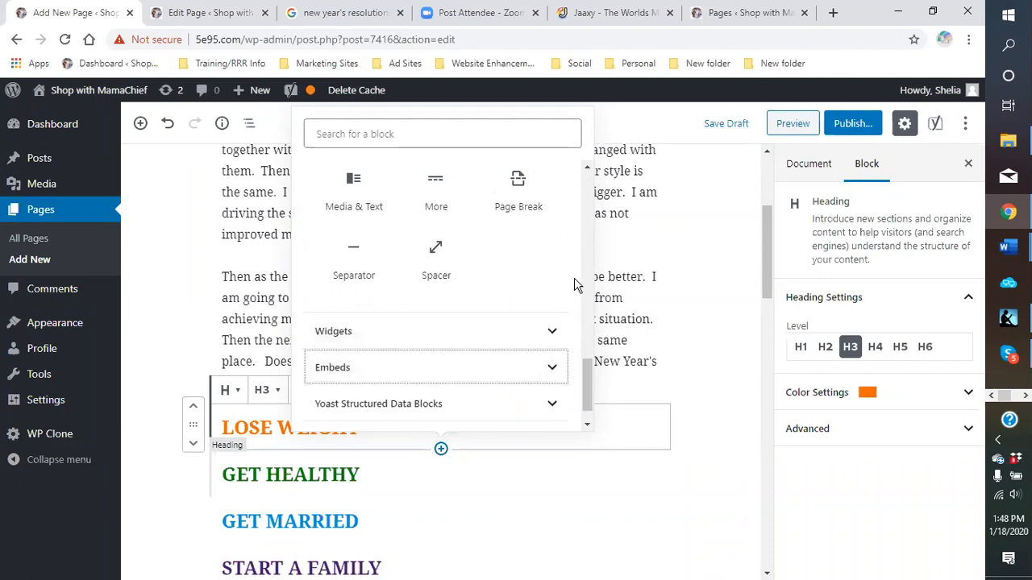
{"action": "scroll", "coordinate": [556, 274], "scroll_direction": "up", "scroll_amount": 4}
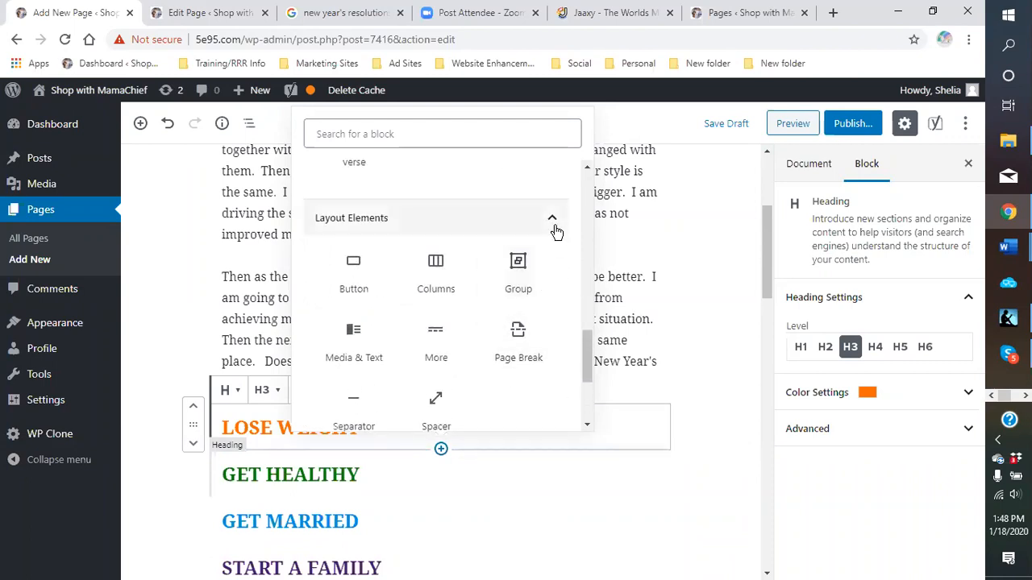
{"action": "left_click", "coordinate": [553, 226]}
Insert a Classic block directly below the LOSE WEIGHT heading and place the cursor in its empty text area.
{"action": "scroll", "coordinate": [547, 240], "scroll_direction": "up", "scroll_amount": 4}
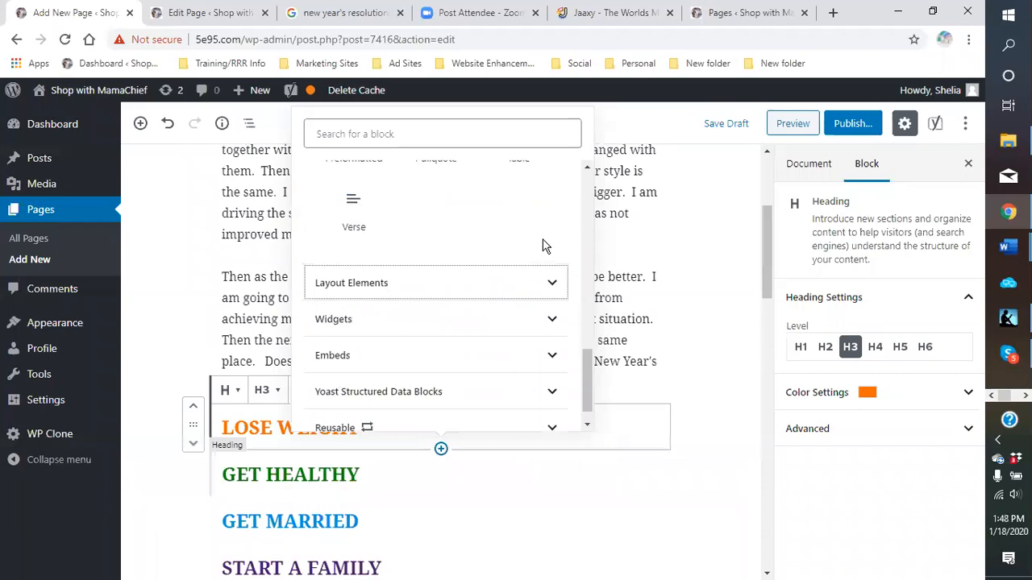
{"action": "left_click", "coordinate": [347, 215]}
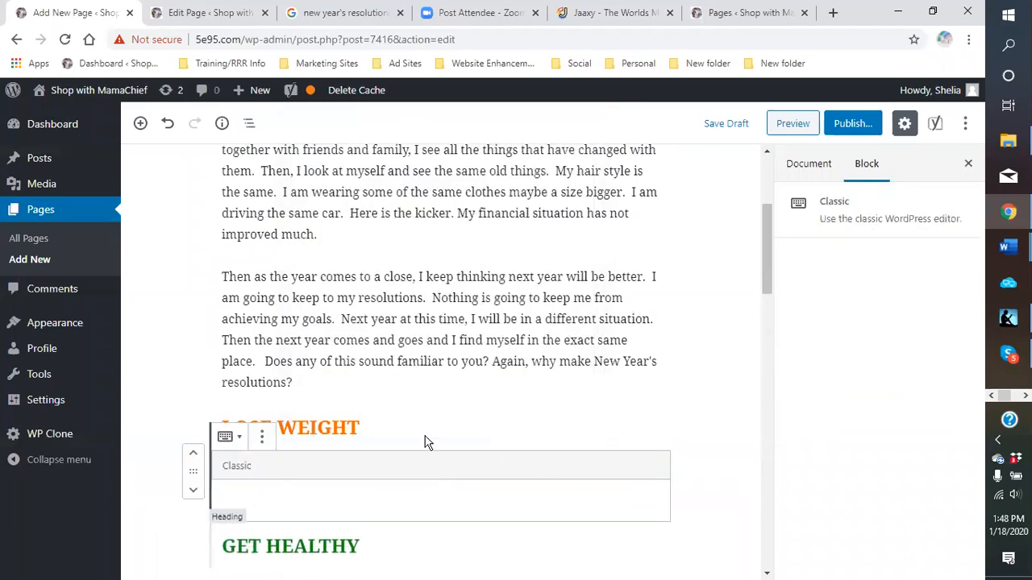
{"action": "scroll", "coordinate": [442, 420], "scroll_direction": "down", "scroll_amount": 3}
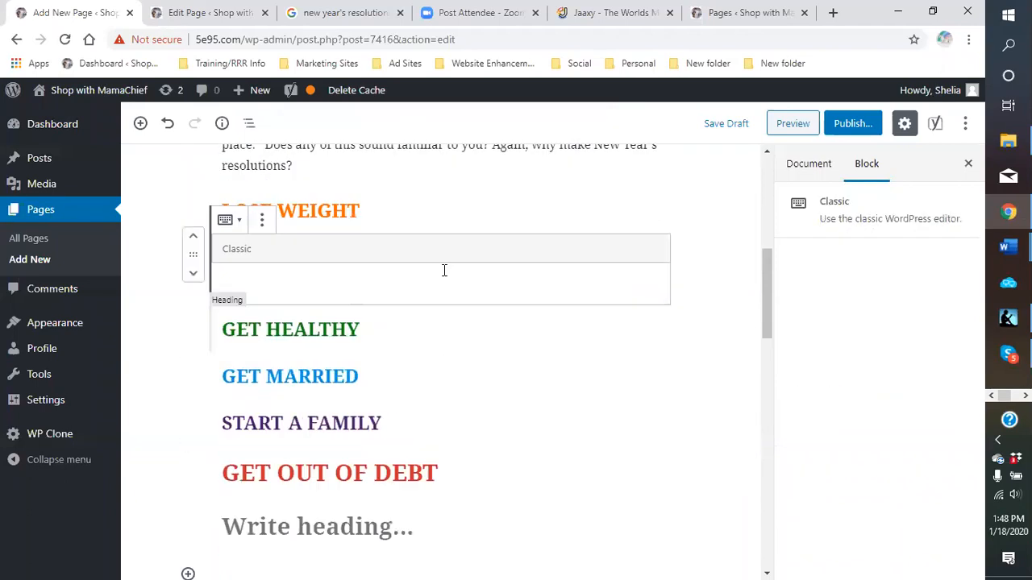
{"action": "left_click", "coordinate": [247, 276]}
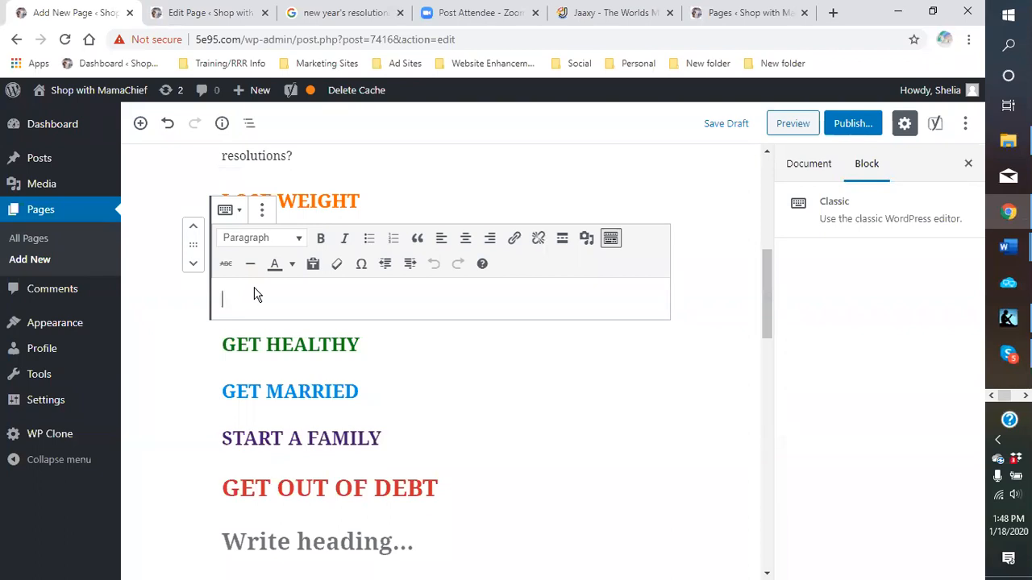
Write "From year to year we all get the battle of the bulge going." in the Classic block.
{"action": "type", "text": "F"}
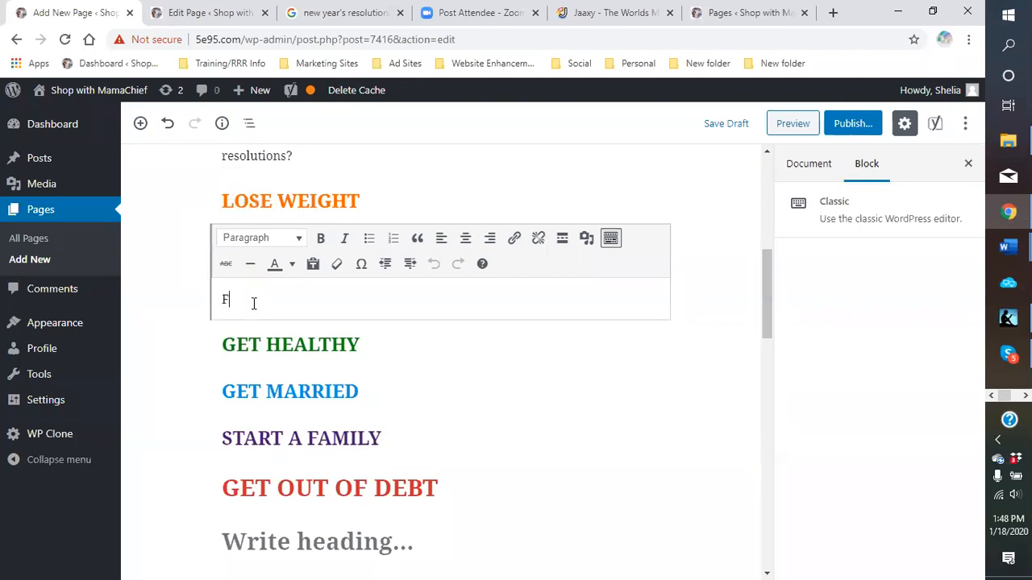
{"action": "type", "text": "rom year to year "}
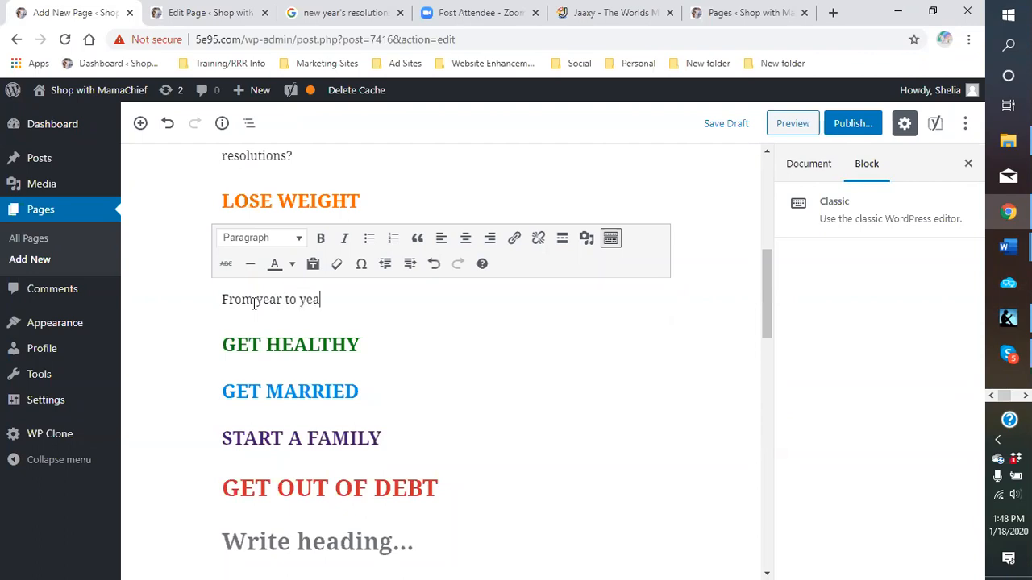
{"action": "type", "text": "we all get the "}
{"action": "type", "text": "th"}
{"action": "key", "text": "BackSpace"}
{"action": "key", "text": "BackSpace"}
{"action": "type", "text": "battle of the bulge going."}
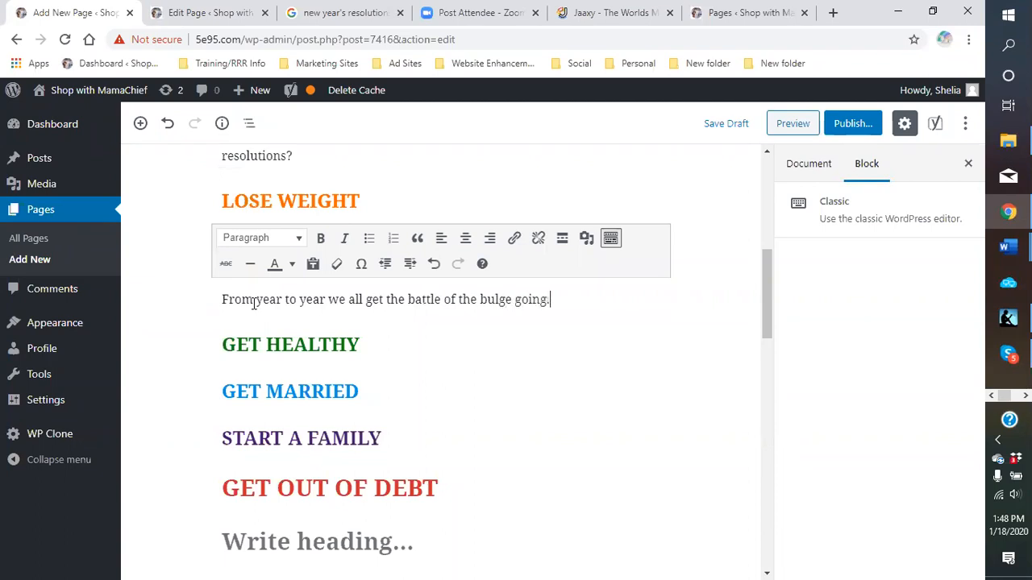
Continue the LOSE WEIGHT paragraph with "Or if you are like me, the middle-age spread.".
{"action": "type", "text": "  Or if you are like me, "}
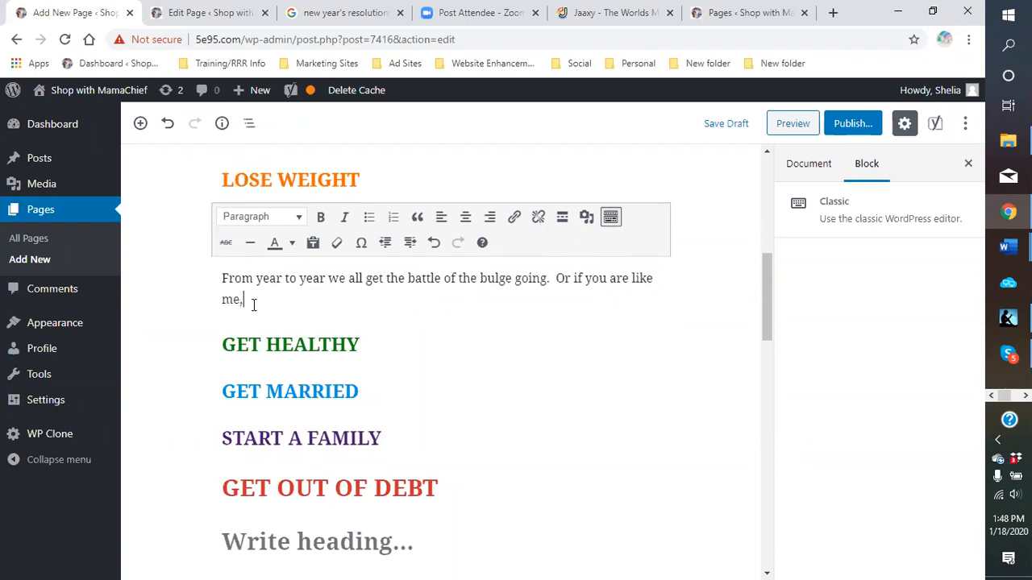
{"action": "type", "text": "the middle ag"}
{"action": "key", "text": "BackSpace"}
{"action": "key", "text": "BackSpace"}
{"action": "key", "text": "BackSpace"}
{"action": "type", "text": "-age spread."}
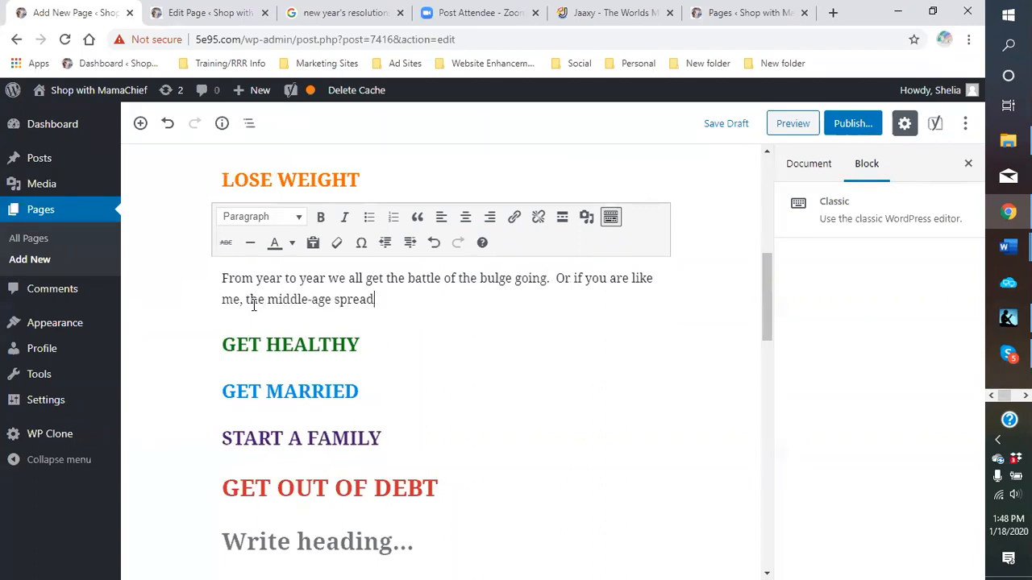
Add "You know that I am right. You fit into one of these somewhere in your life." to the paragraph.
{"action": "type", "text": "  You know that I a"}
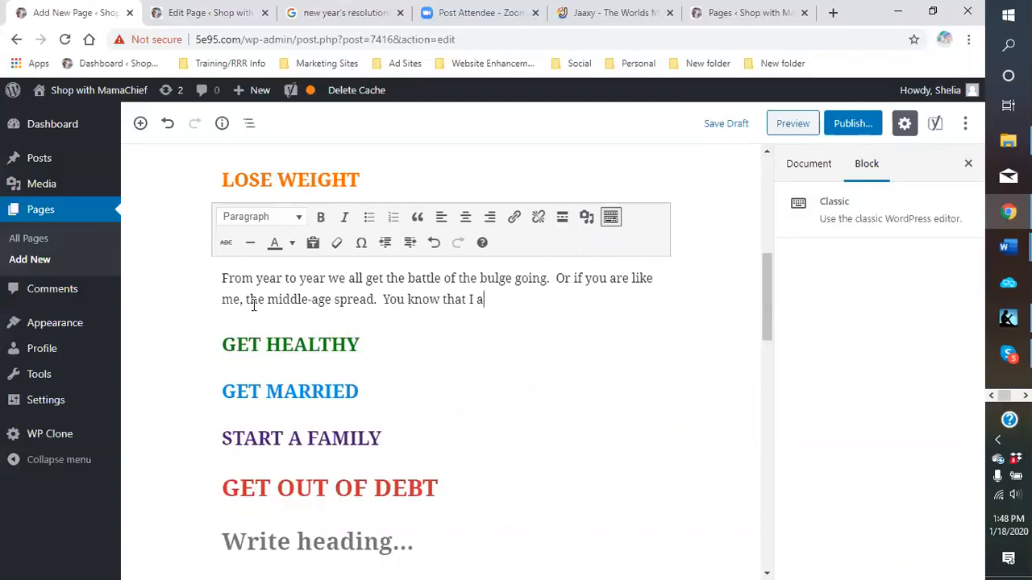
{"action": "type", "text": "m right.  You fit into on"}
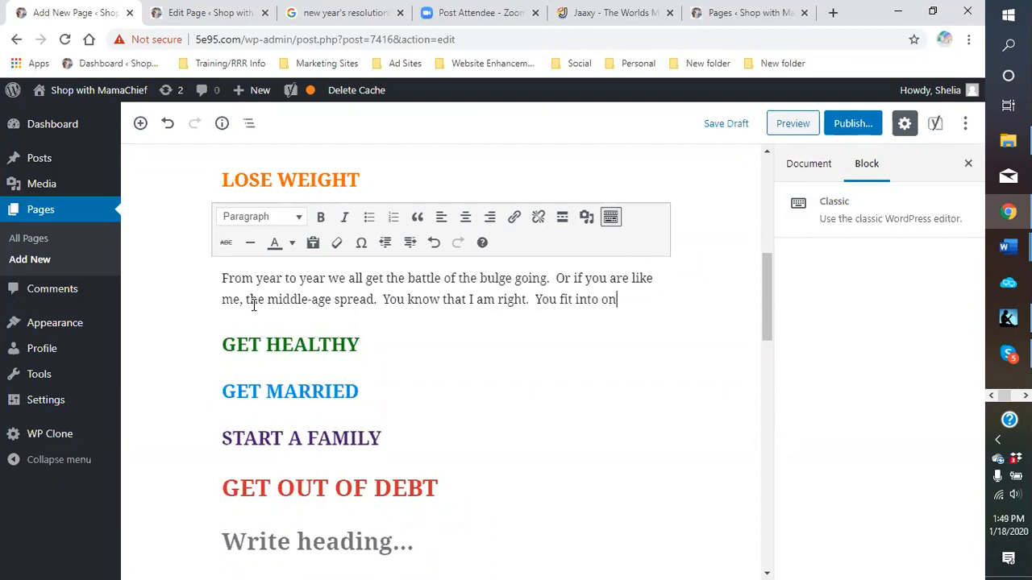
{"action": "type", "text": "e of these someone"}
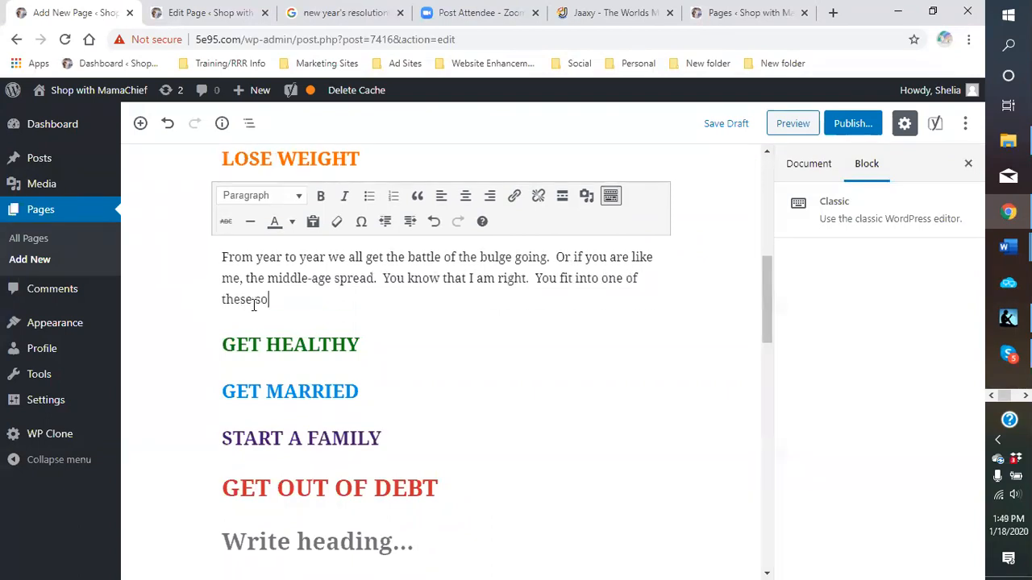
{"action": "key", "text": "BackSpace"}
{"action": "key", "text": "BackSpace"}
{"action": "key", "text": "BackSpace"}
{"action": "type", "text": "where in your life."}
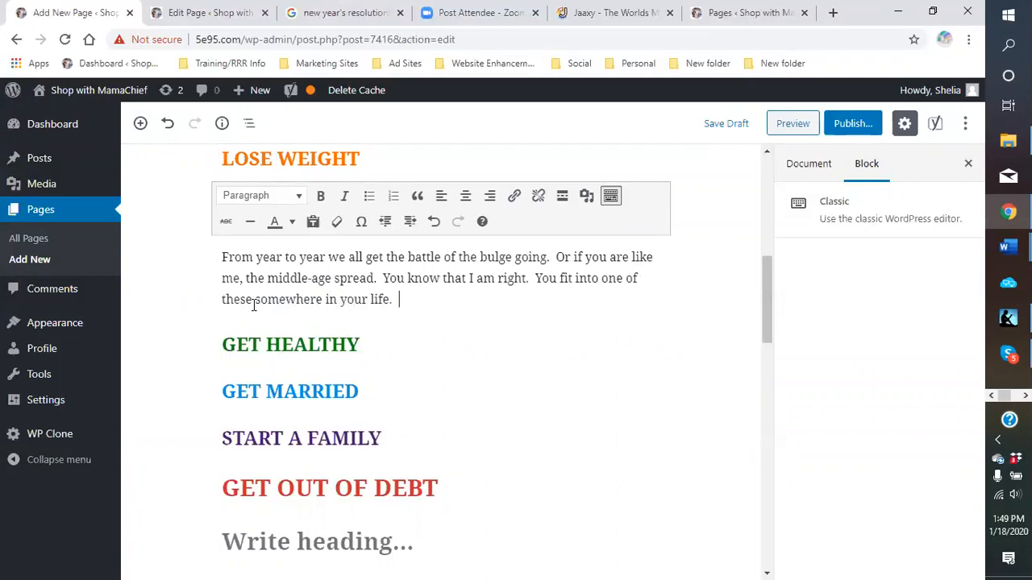
Continue the LOSE WEIGHT paragraph with "Just like me, you also make those resolutions every year to make a change.".
{"action": "type", "text": "  N"}
{"action": "key", "text": "BackSpace"}
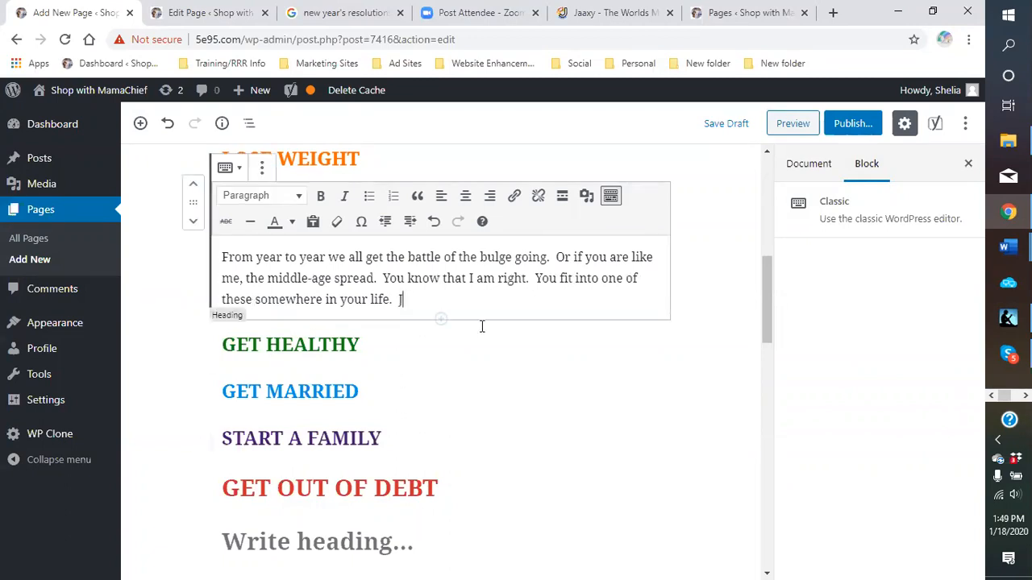
{"action": "left_click", "coordinate": [593, 329]}
{"action": "left_click", "coordinate": [509, 244]}
{"action": "type", "text": "ust li"}
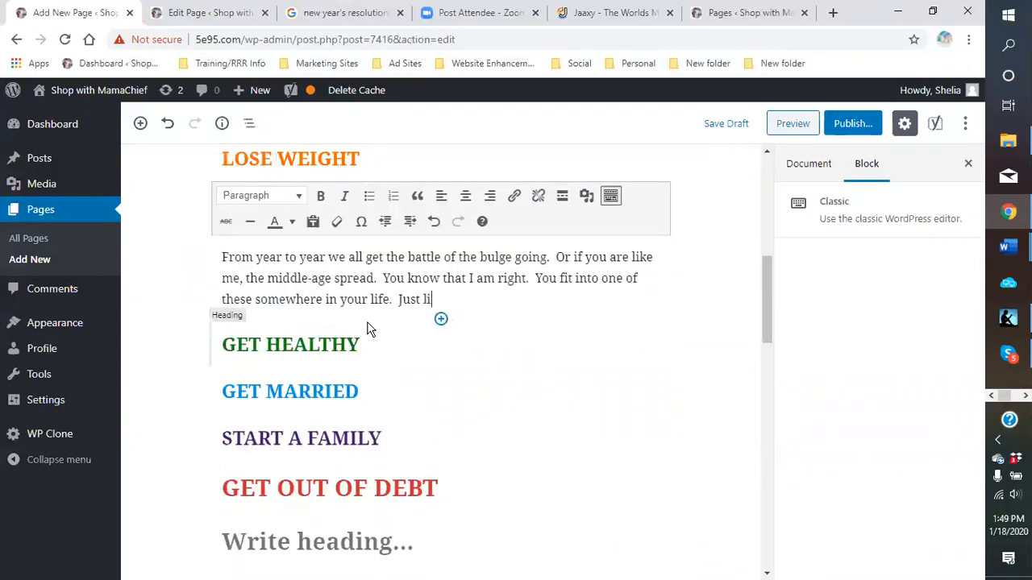
{"action": "type", "text": "ke me, you also make those resolutions "}
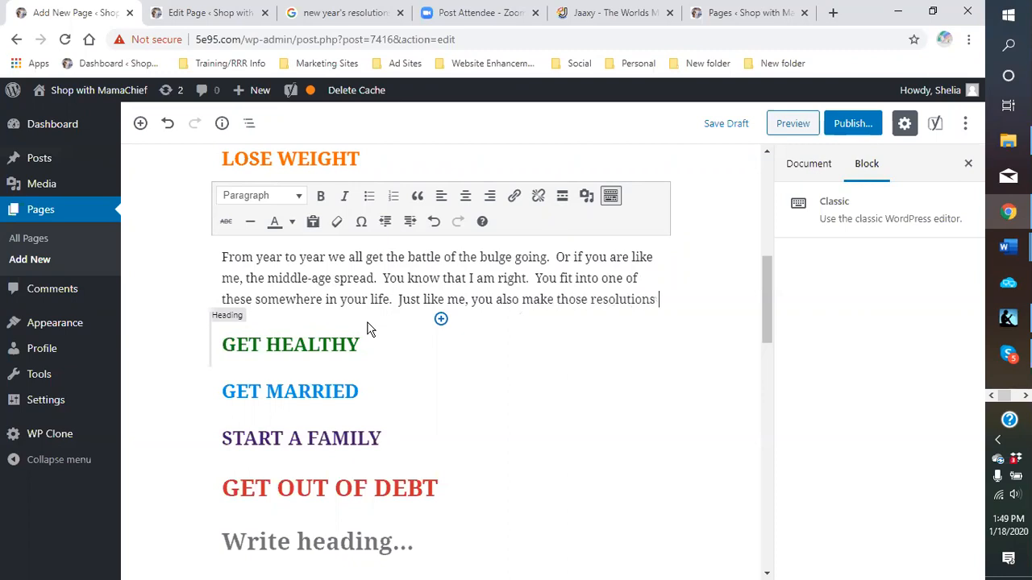
{"action": "type", "text": "every year"}
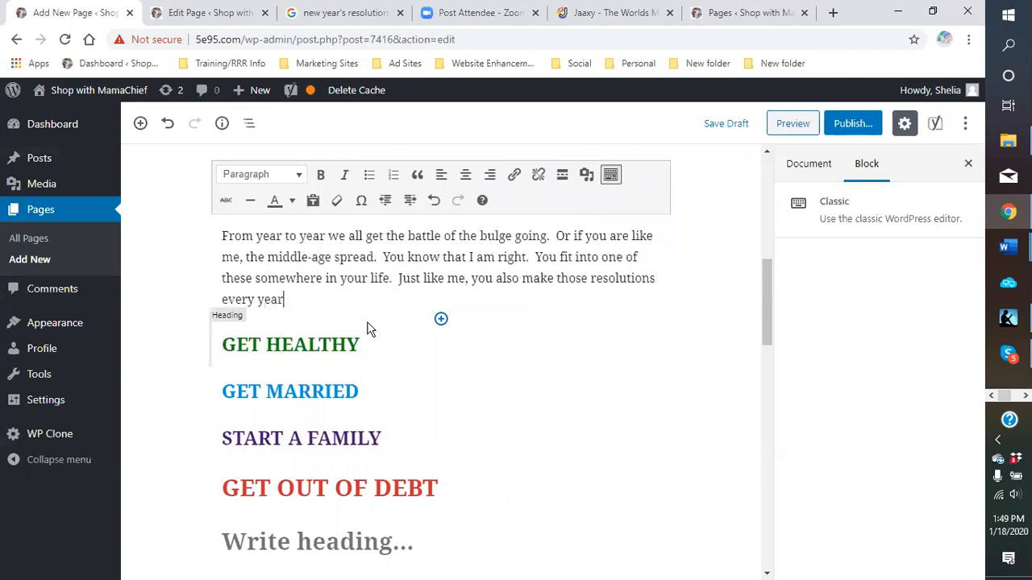
{"action": "type", "text": " to make a change. "}
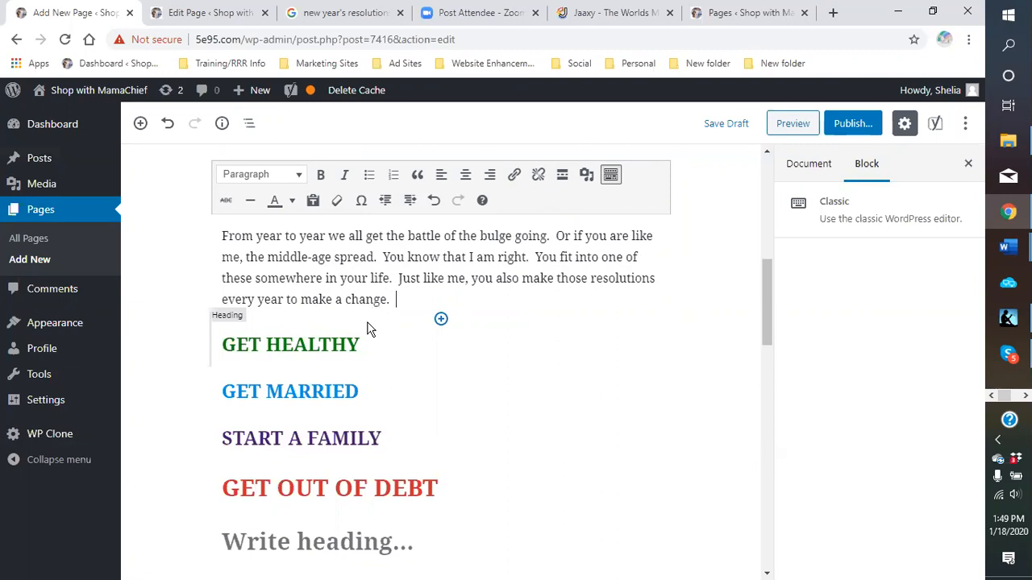
Add "You are going to diet and exercise. Get that weight off. And every year you do well for about 6-8 weeks." to the paragraph.
{"action": "type", "text": " You are going to id"}
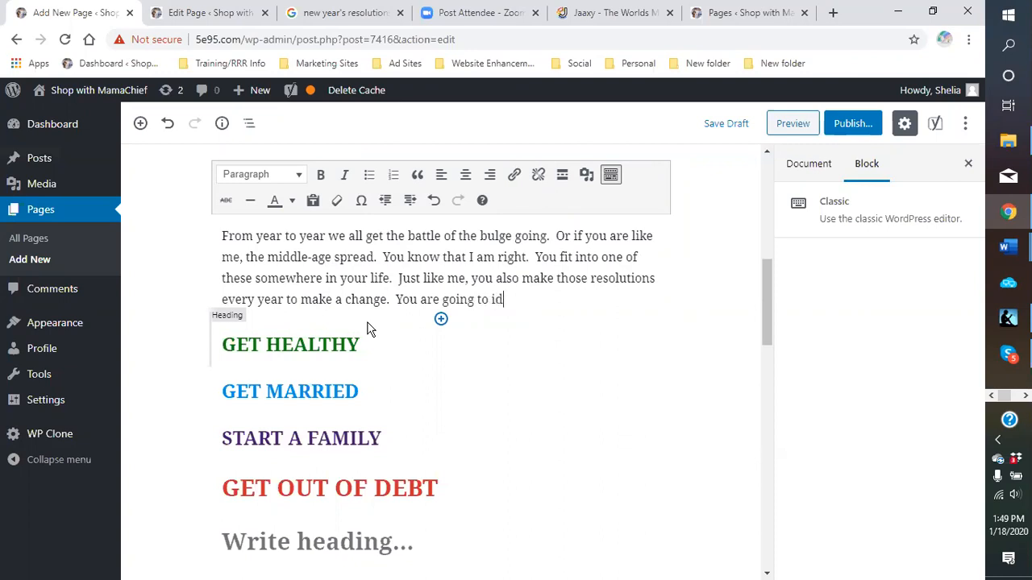
{"action": "key", "text": "BackSpace"}
{"action": "key", "text": "BackSpace"}
{"action": "type", "text": "diet and exercise."}
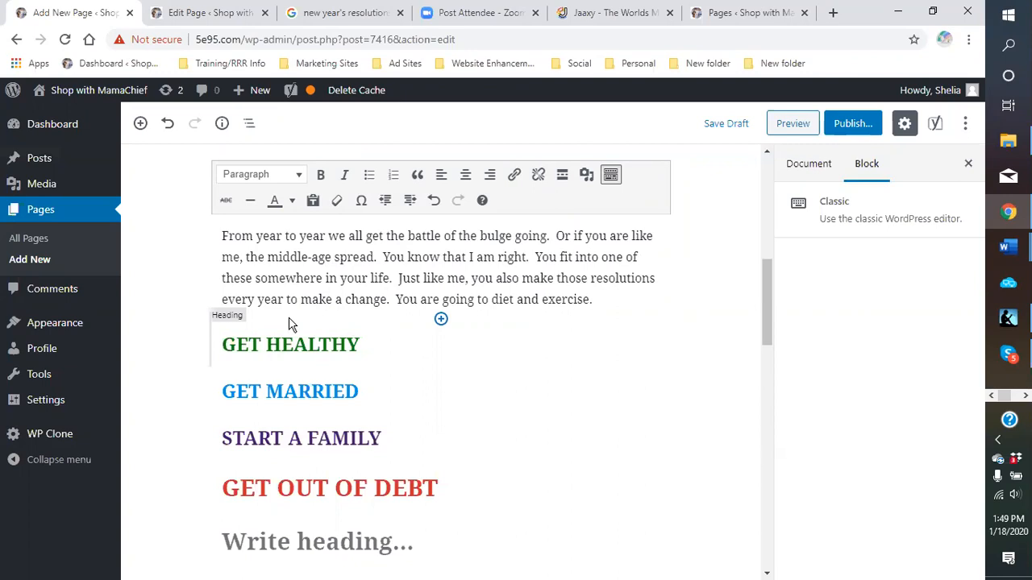
{"action": "type", "text": "Get that weight off.  And every year you do well for about 6-8 weeks.  Then life"}
End the LOSE WEIGHT paragraph with "Then life comes back into play and you get back to your old routine.".
{"action": "type", "text": " co"}
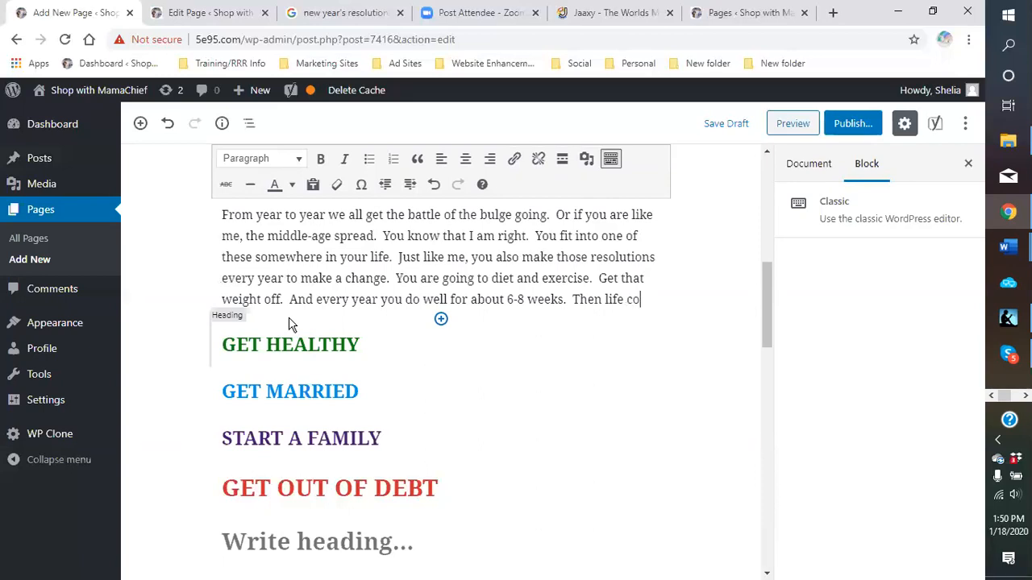
{"action": "type", "text": "mes back into play and your"}
{"action": "key", "text": "BackSpace"}
{"action": "type", "text": "get back "}
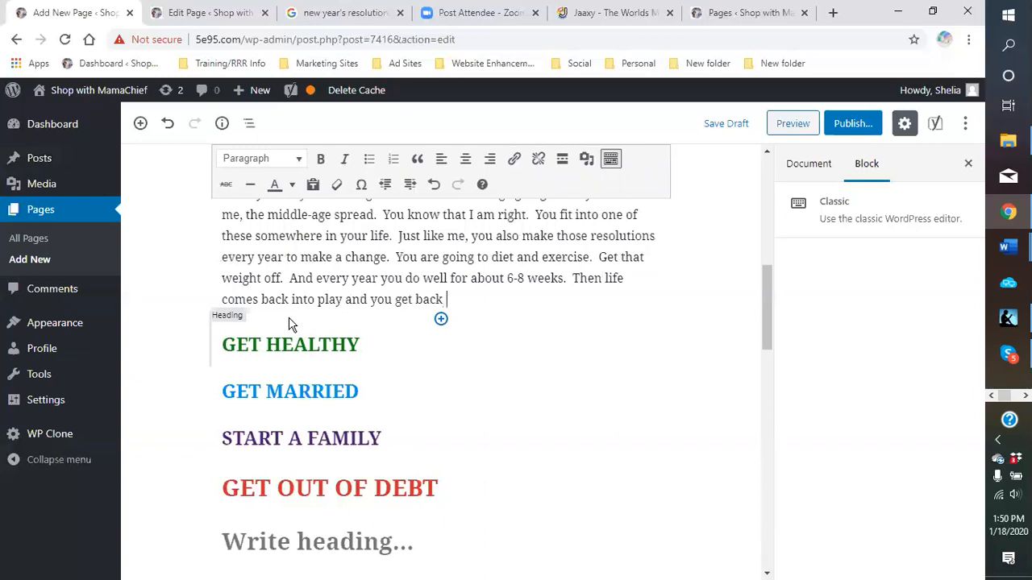
{"action": "type", "text": "to y our s"}
{"action": "key", "text": "BackSpace"}
{"action": "key", "text": "BackSpace"}
{"action": "key", "text": "BackSpace"}
{"action": "key", "text": "BackSpace"}
{"action": "key", "text": "BackSpace"}
{"action": "key", "text": "BackSpace"}
{"action": "type", "text": "our old routine."}
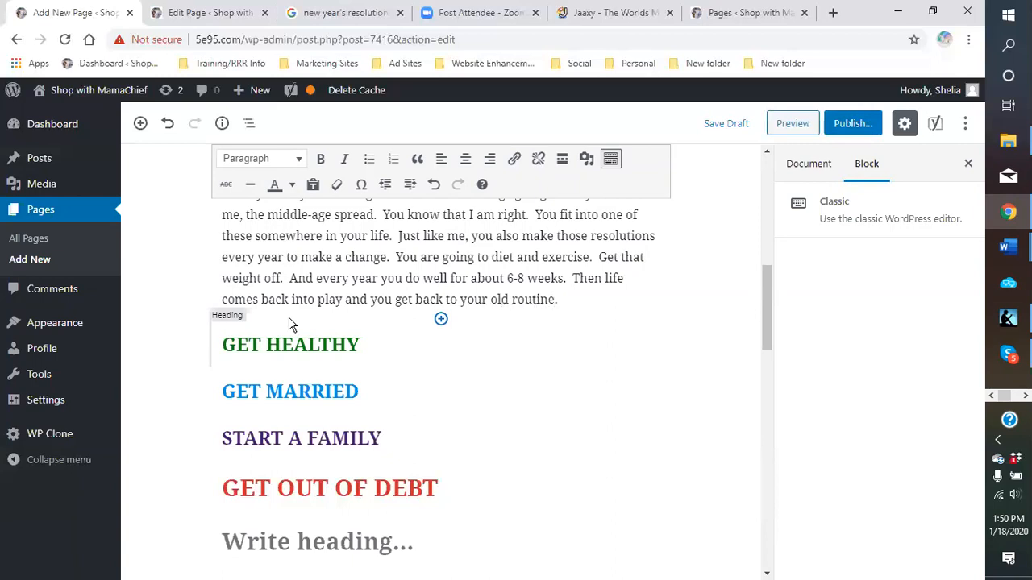
Insert an empty Classic block directly below the GET HEALTHY heading.
{"action": "scroll", "coordinate": [680, 376], "scroll_direction": "up", "scroll_amount": 1}
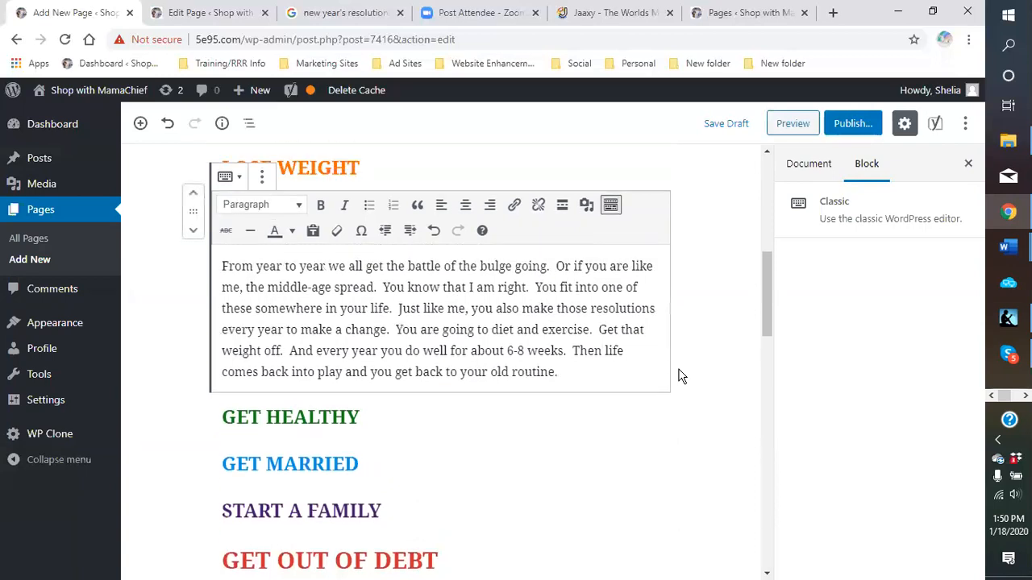
{"action": "scroll", "coordinate": [679, 376], "scroll_direction": "up", "scroll_amount": 1}
{"action": "scroll", "coordinate": [396, 358], "scroll_direction": "down", "scroll_amount": 1}
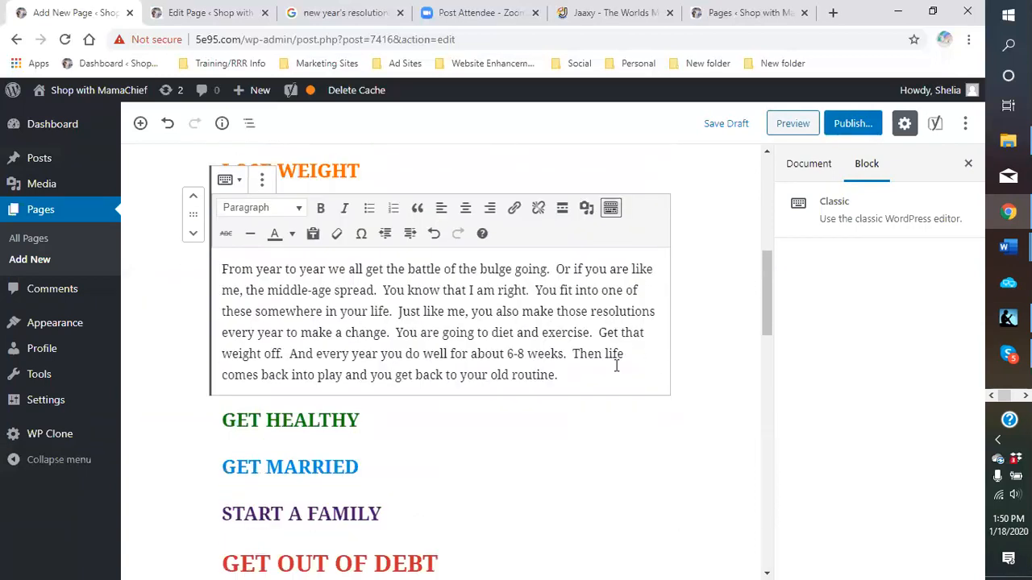
{"action": "left_click", "coordinate": [386, 171]}
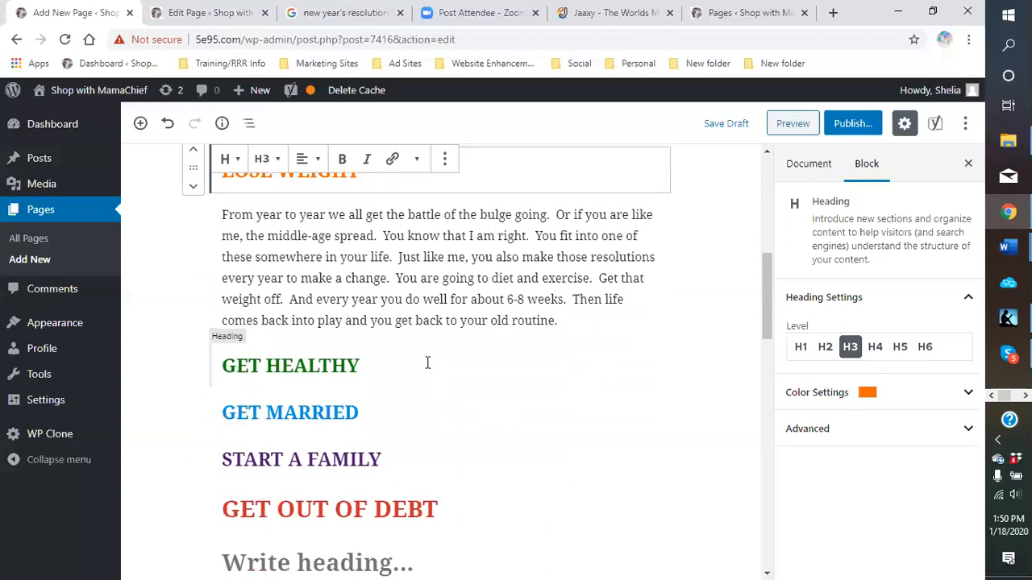
{"action": "scroll", "coordinate": [427, 362], "scroll_direction": "down", "scroll_amount": 1}
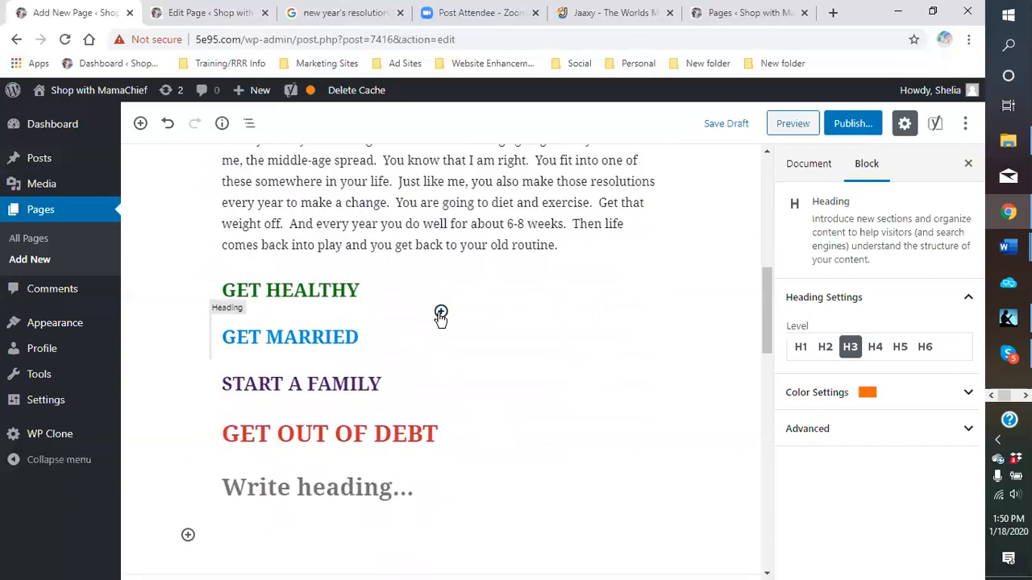
{"action": "left_click", "coordinate": [440, 313]}
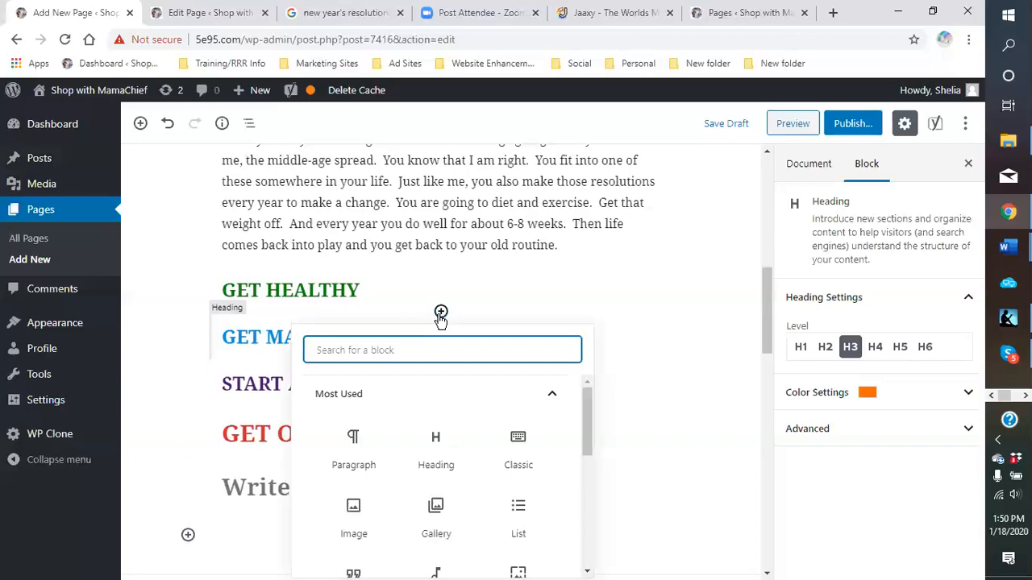
{"action": "left_click", "coordinate": [520, 454]}
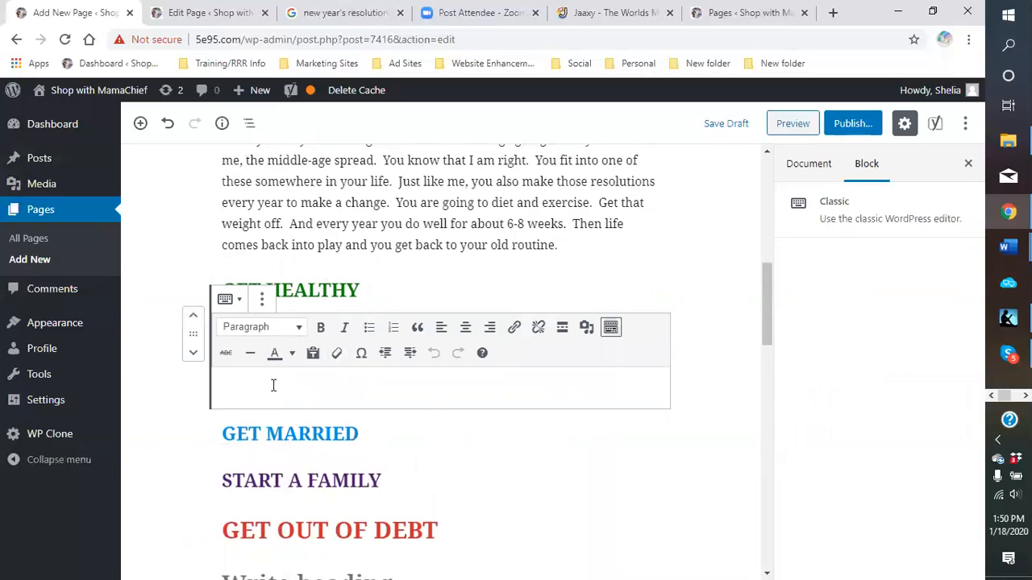
Write "With the weight loss, we then want to make sure we are healthy." in the Classic block under GET HEALTHY.
{"action": "type", "text": "With"}
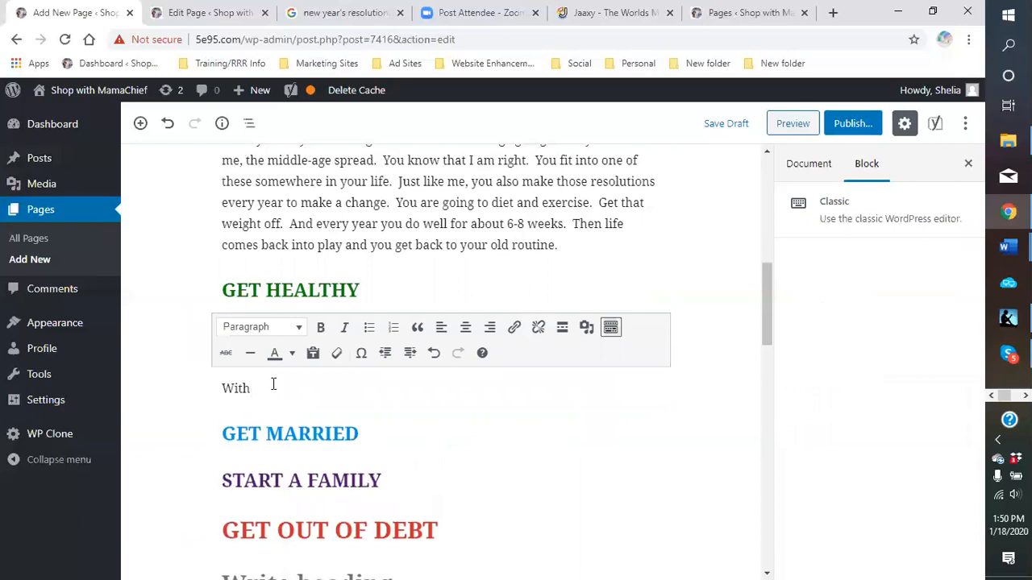
{"action": "type", "text": " the weight l"}
{"action": "type", "text": "oss"}
{"action": "type", "text": ", we then want to m"}
{"action": "type", "text": "ake sure we are "}
{"action": "type", "text": "healthy.  Ther"}
Continue the GET HEALTHY paragraph with "Therefore, proper diet and exercise comes into play.".
{"action": "type", "text": "efore, pro"}
{"action": "type", "text": "per dete an"}
{"action": "key", "text": "BackSpace"}
{"action": "key", "text": "BackSpace"}
{"action": "key", "text": "BackSpace"}
{"action": "key", "text": "BackSpace"}
{"action": "key", "text": "BackSpace"}
{"action": "key", "text": "BackSpace"}
{"action": "type", "text": "iet and exercise comes into play."}
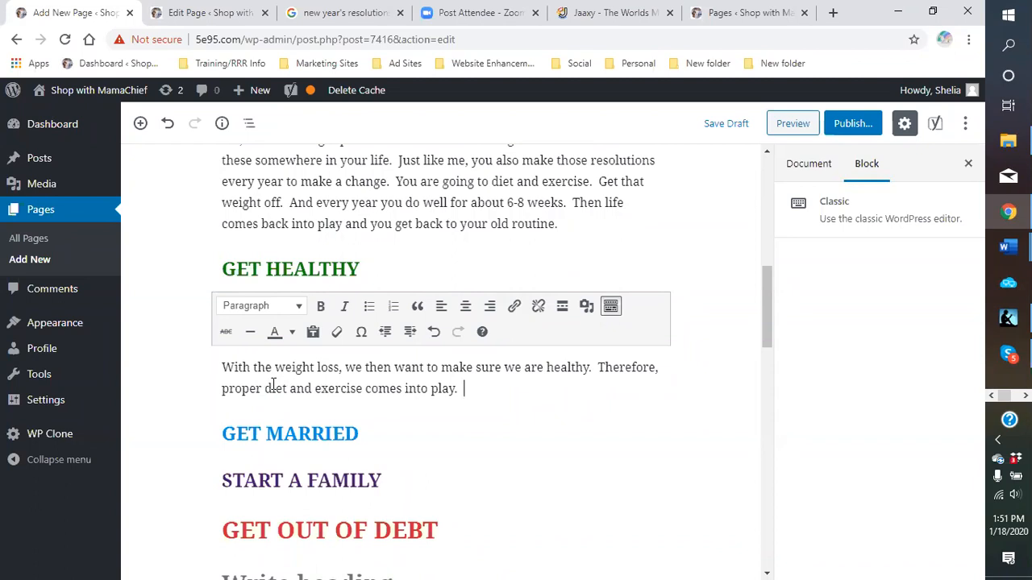
Add "We go to see our doctor to make sure everything is as it should be and find out what we need to do" to the paragraph.
{"action": "type", "text": "  We go to see our doctor "}
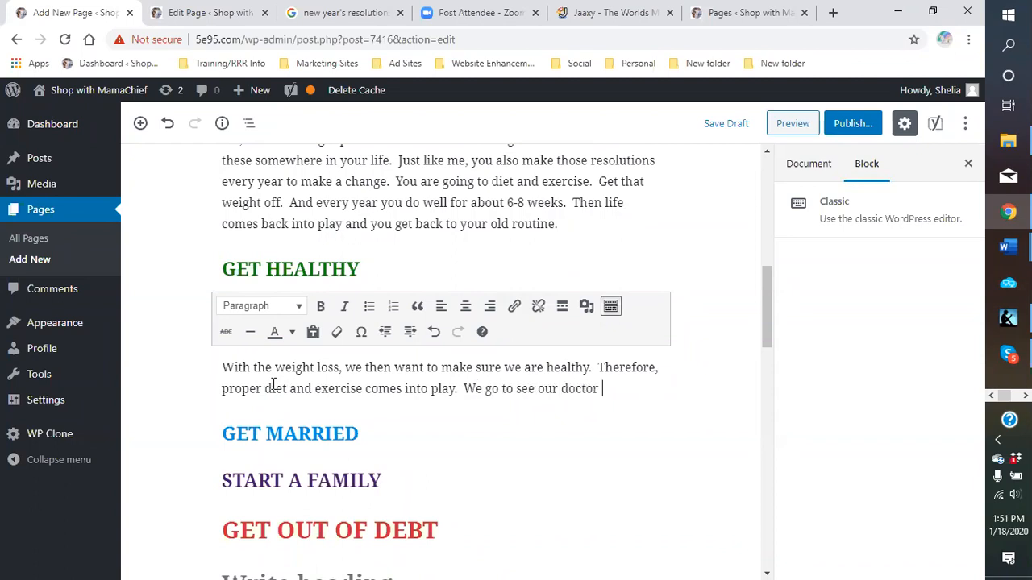
{"action": "type", "text": "to make sure ever"}
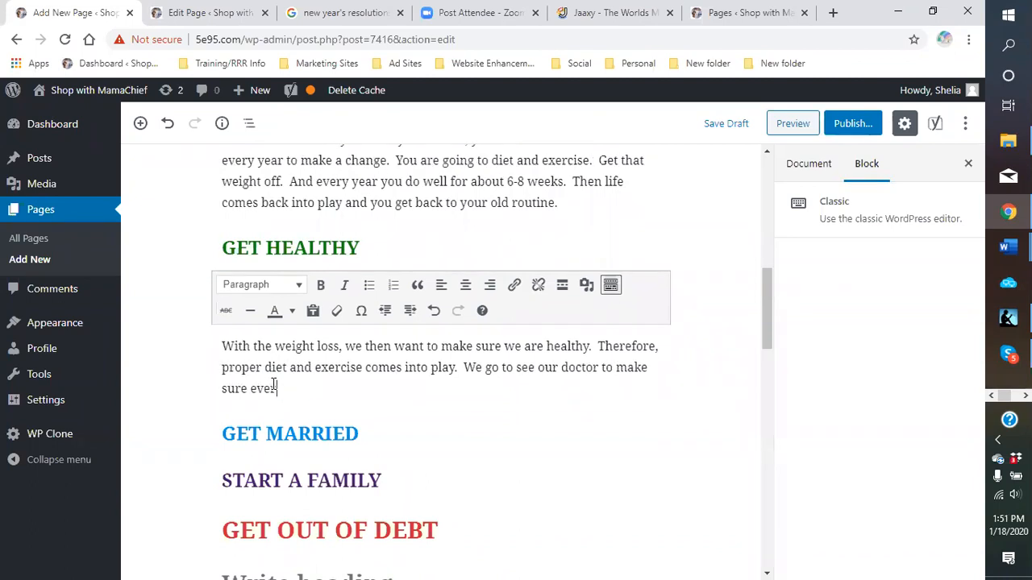
{"action": "type", "text": "ything is as it should be and find out what we need to do to improv"}
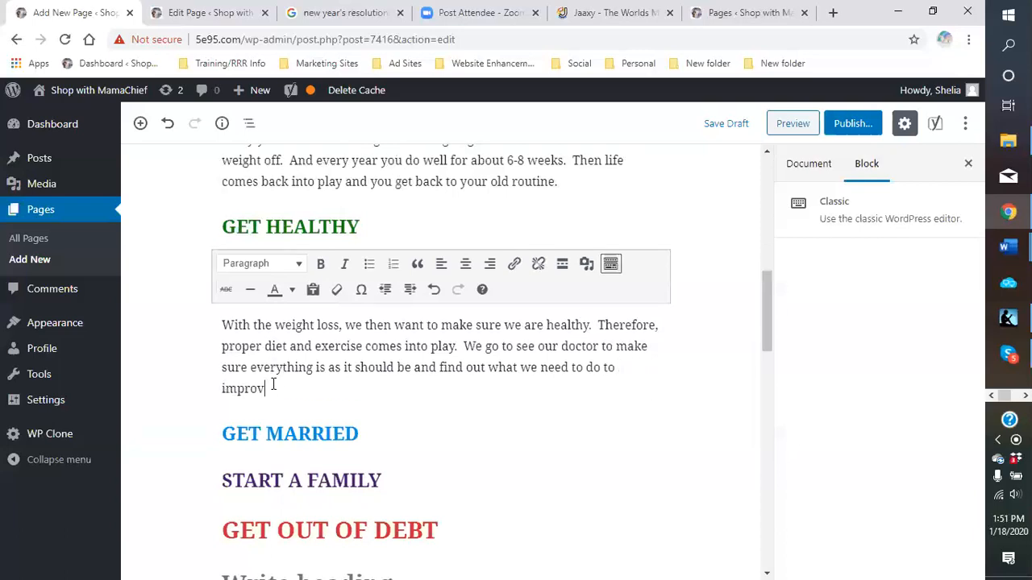
Complete that sentence with "to improve our current situation." and continue "I know for myself that I need to intake more vitamins and calcium".
{"action": "type", "text": "e our current situation"}
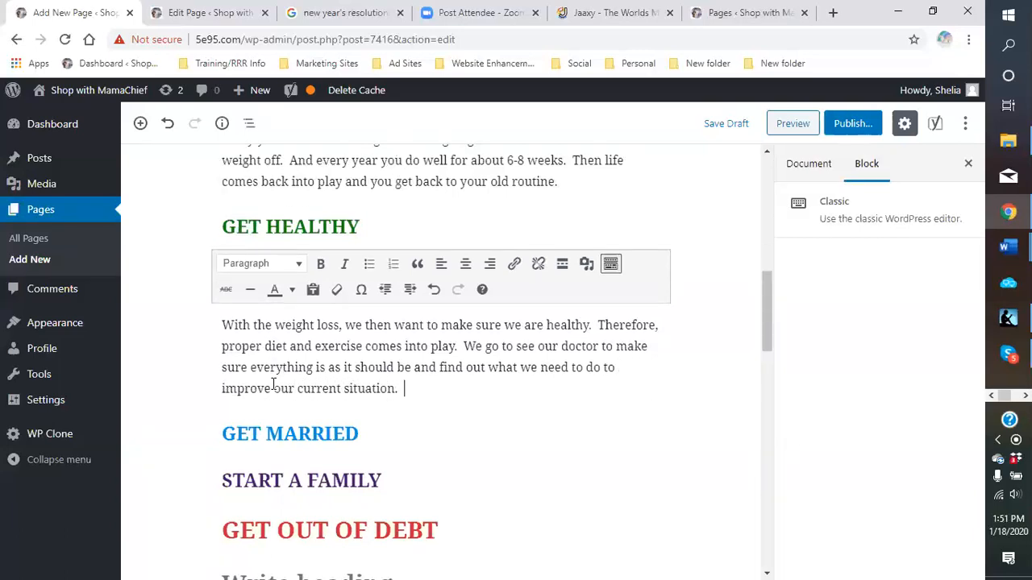
{"action": "type", "text": ".  I know for myself that "}
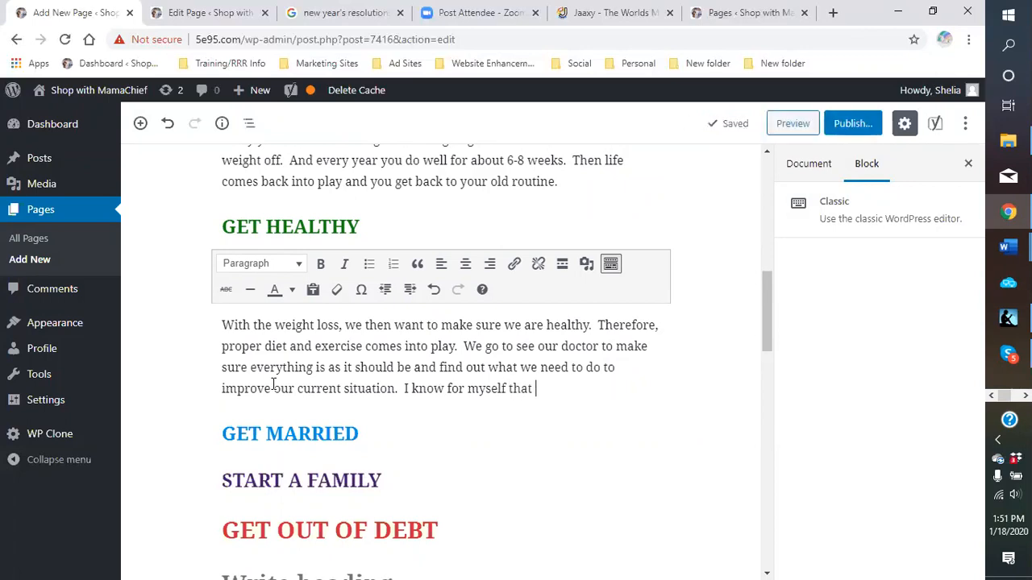
{"action": "type", "text": "I need to inta"}
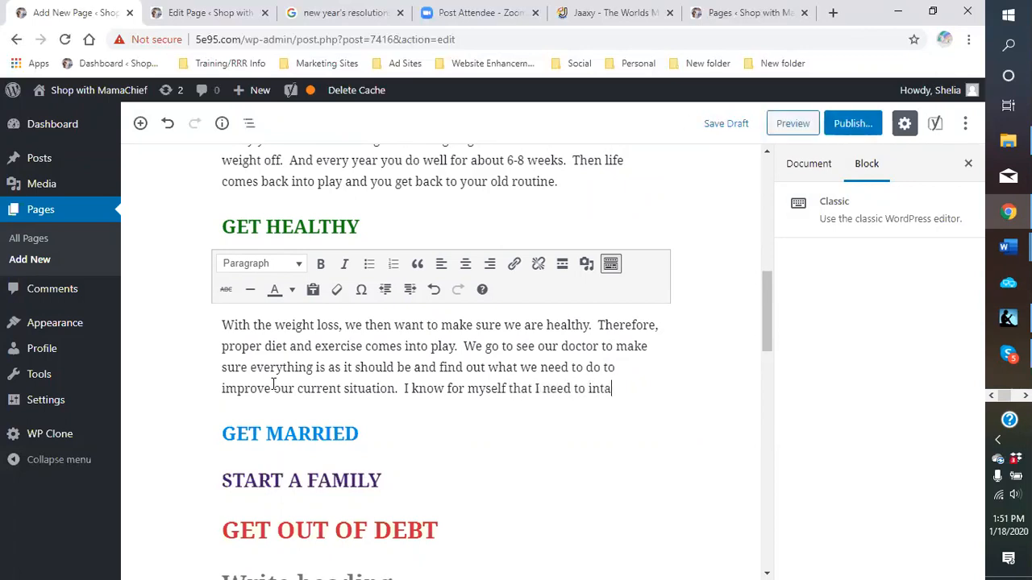
{"action": "type", "text": "ke more vitamins"}
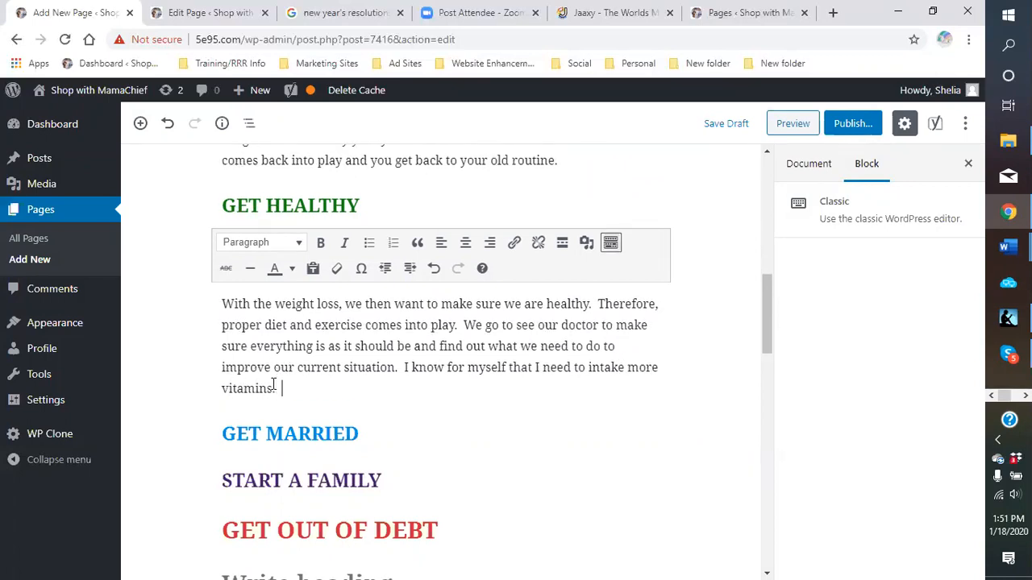
{"action": "type", "text": " and calcium"}
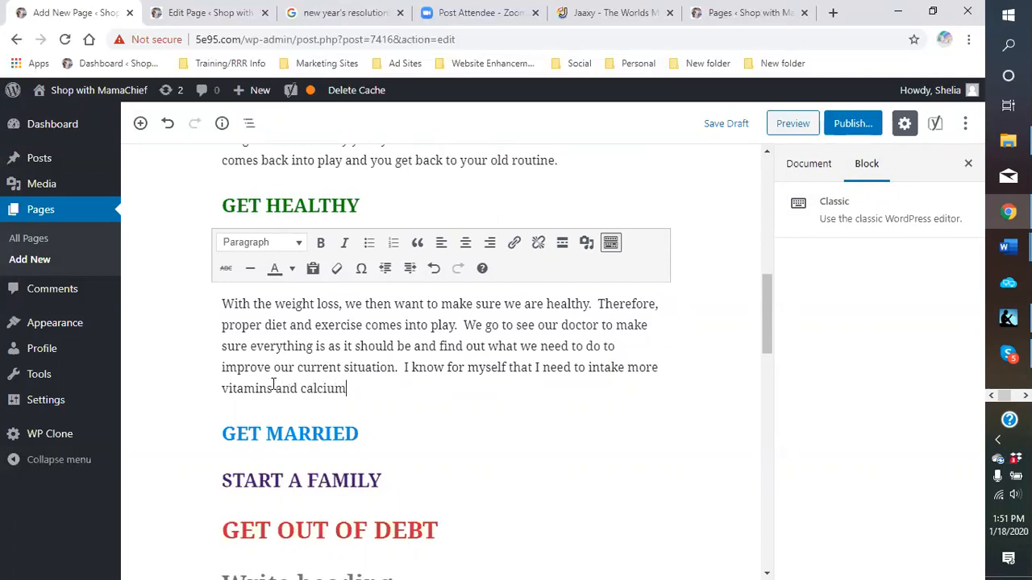
Finish the vitamins and calcium sentence with "due to my age and the fact that I am a woman.".
{"action": "type", "text": " due to my age and t"}
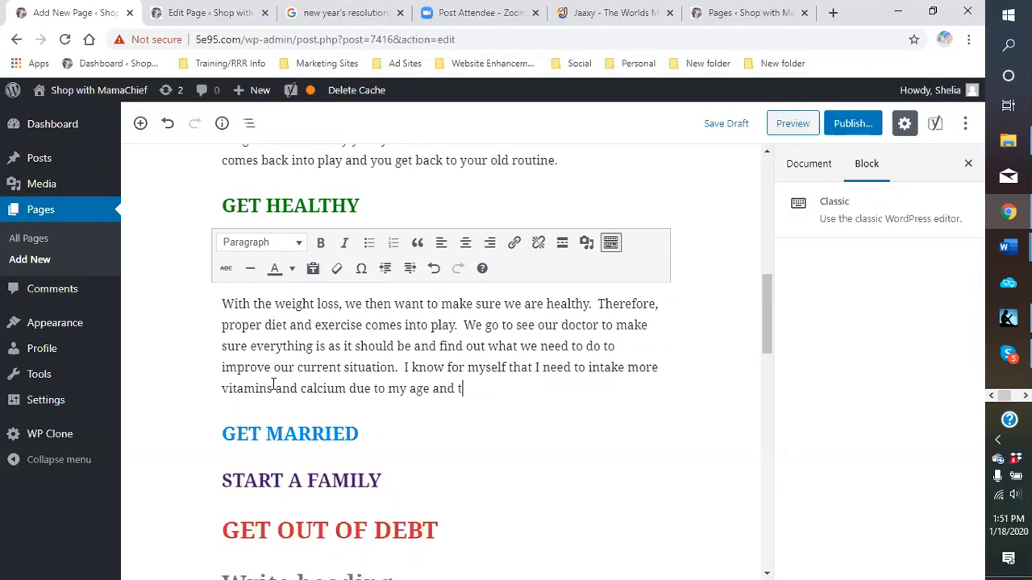
{"action": "type", "text": "he fact tahat"}
{"action": "type", "text": "hat I am a"}
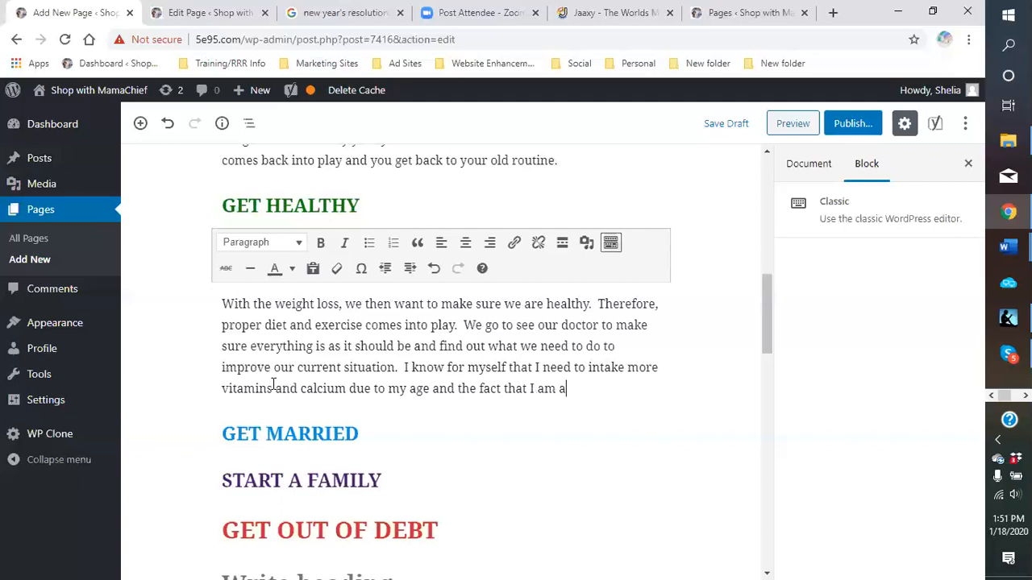
{"action": "type", "text": " woman.  Also,"}
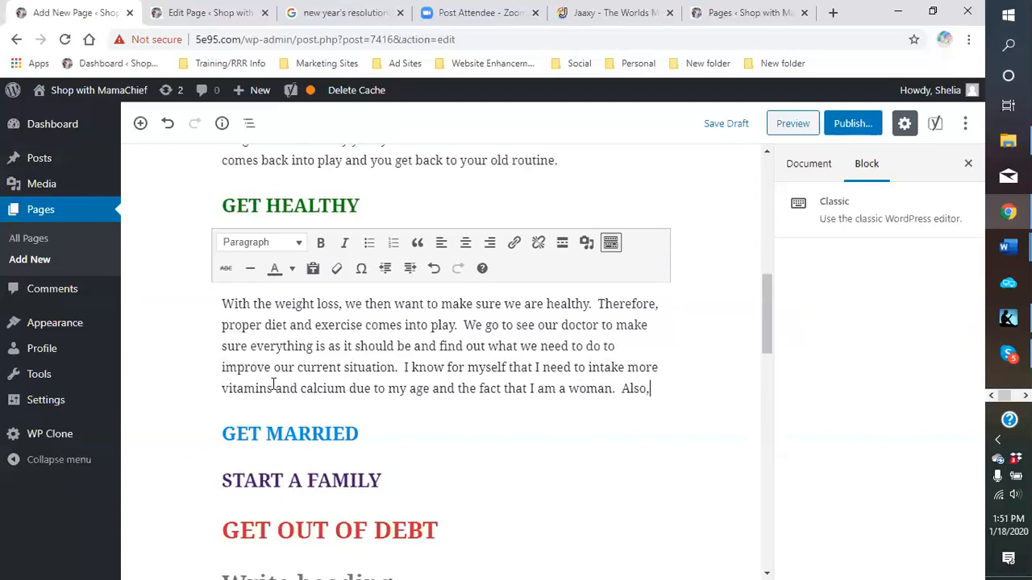
Start a new paragraph with "Also, as we age, our bodies do not respond so well to all the medications and things sold on the shelf.".
{"action": "key", "text": "Return"}
{"action": "type", "text": "Also,a"}
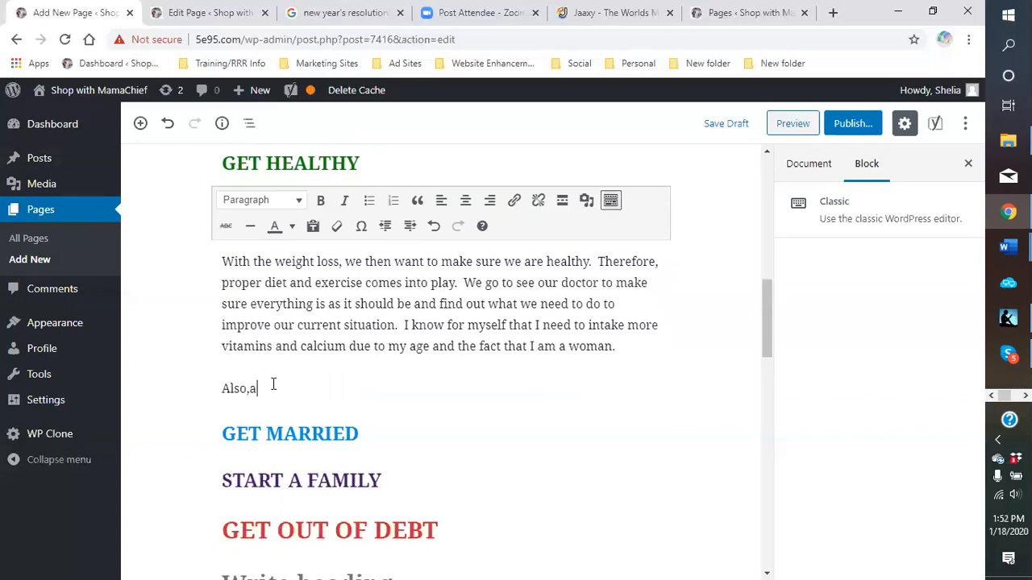
{"action": "key", "text": "BackSpace"}
{"action": "type", "text": "as we age, our bodies"}
{"action": "type", "text": " do not respon"}
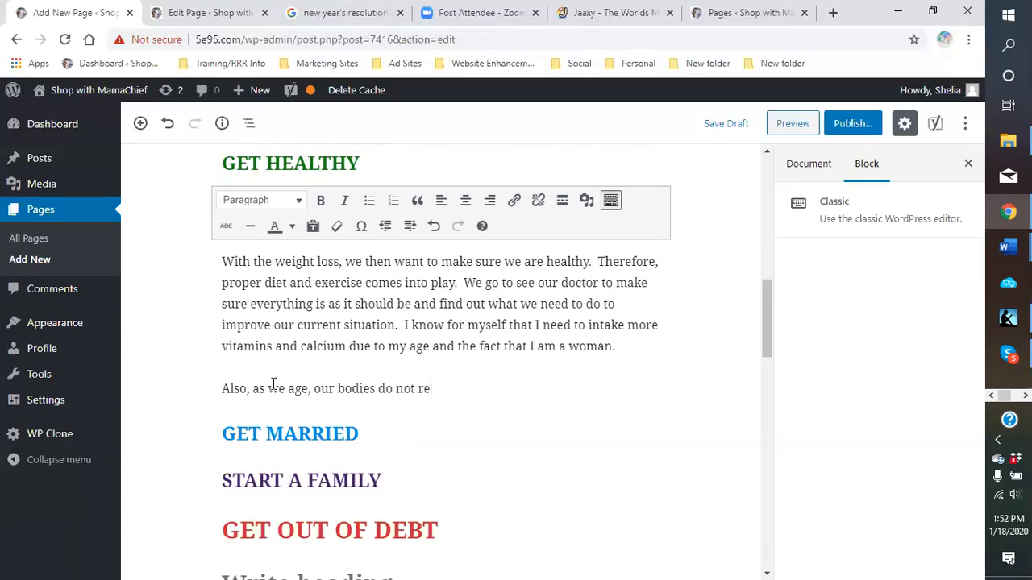
{"action": "type", "text": "d so well to a"}
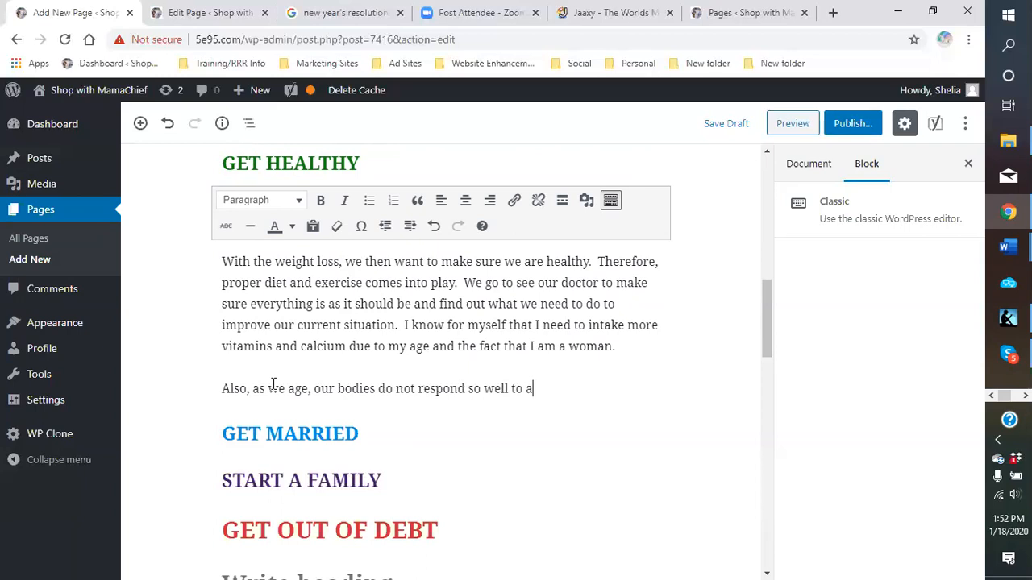
{"action": "type", "text": "ll the medicatio"}
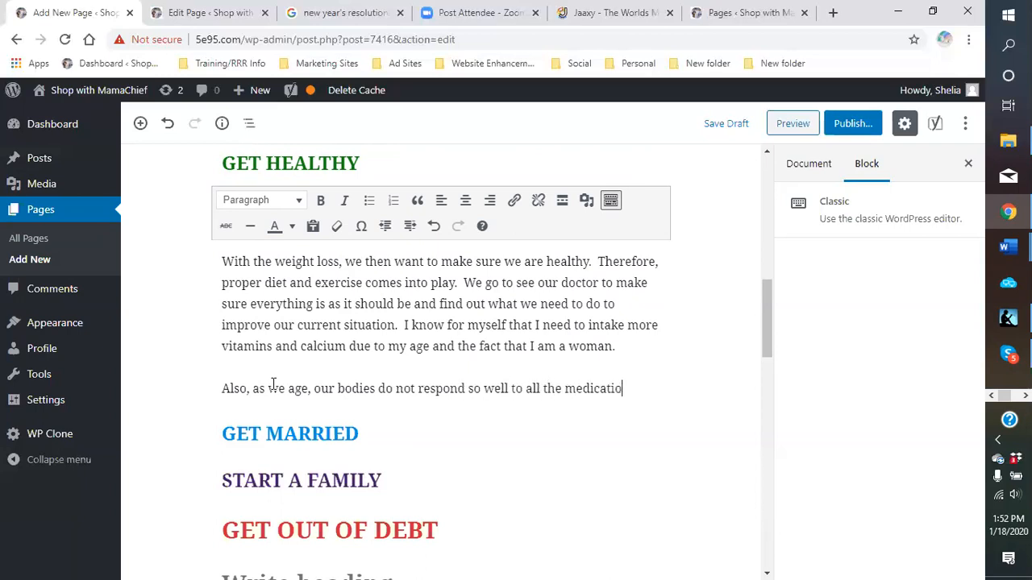
{"action": "type", "text": "ns and things so"}
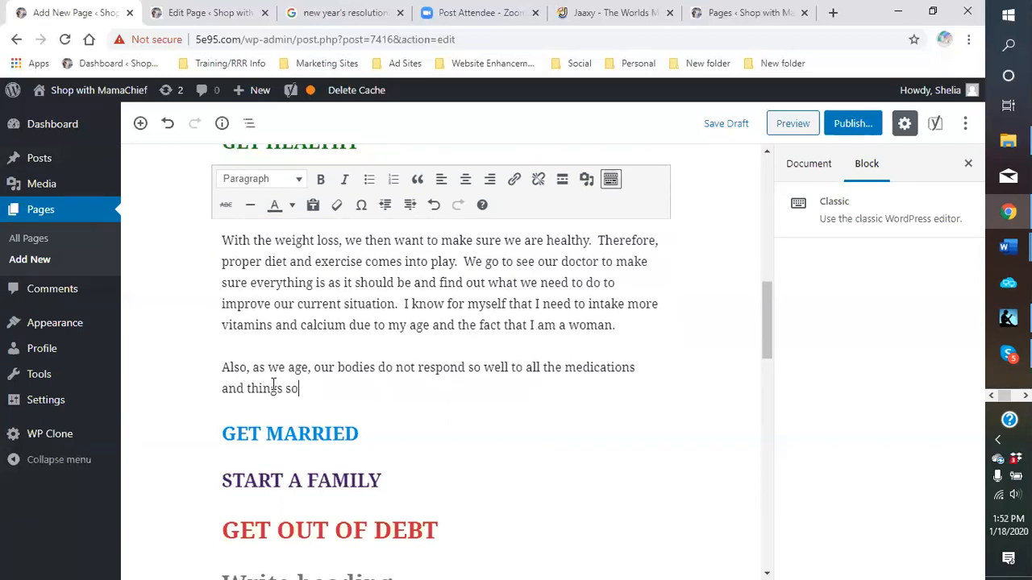
{"action": "type", "text": "ld on the shelf.  Of i"}
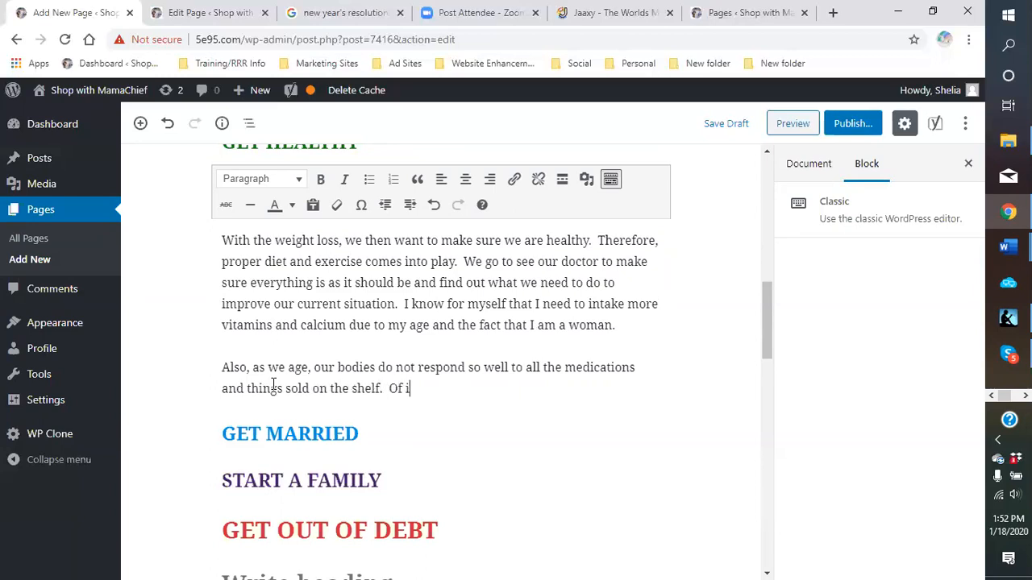
Add "Of if you are like me, I don't like to take all those fabricated medicines." and begin "If there is a natural".
{"action": "type", "text": "f you are li"}
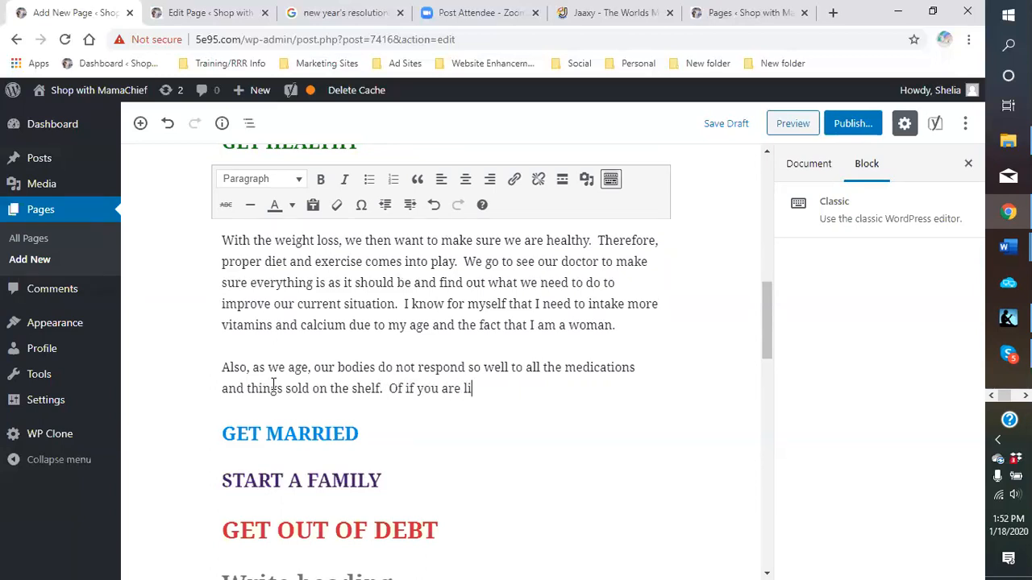
{"action": "type", "text": "ke me, I don't like"}
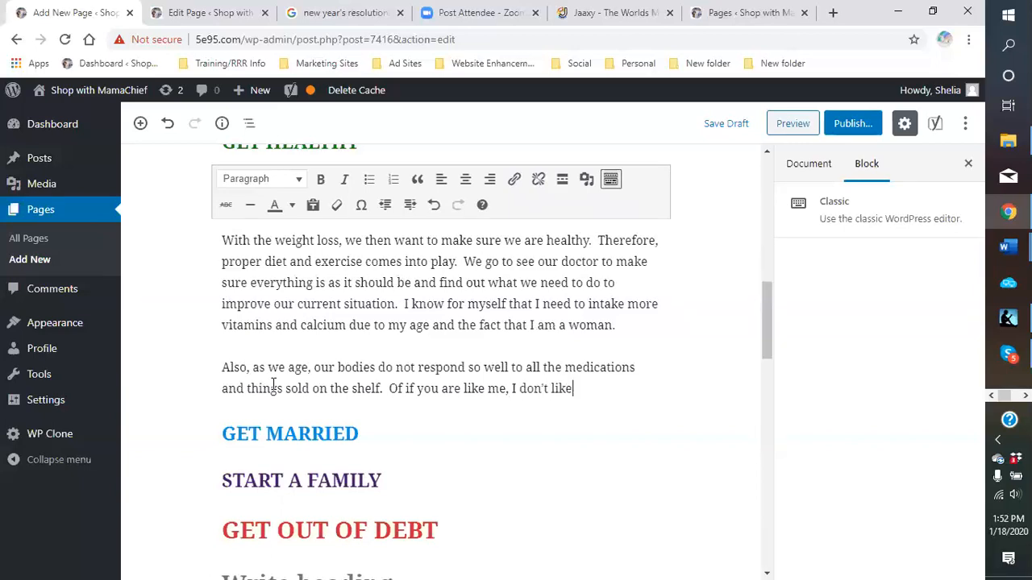
{"action": "type", "text": " to take all those fa"}
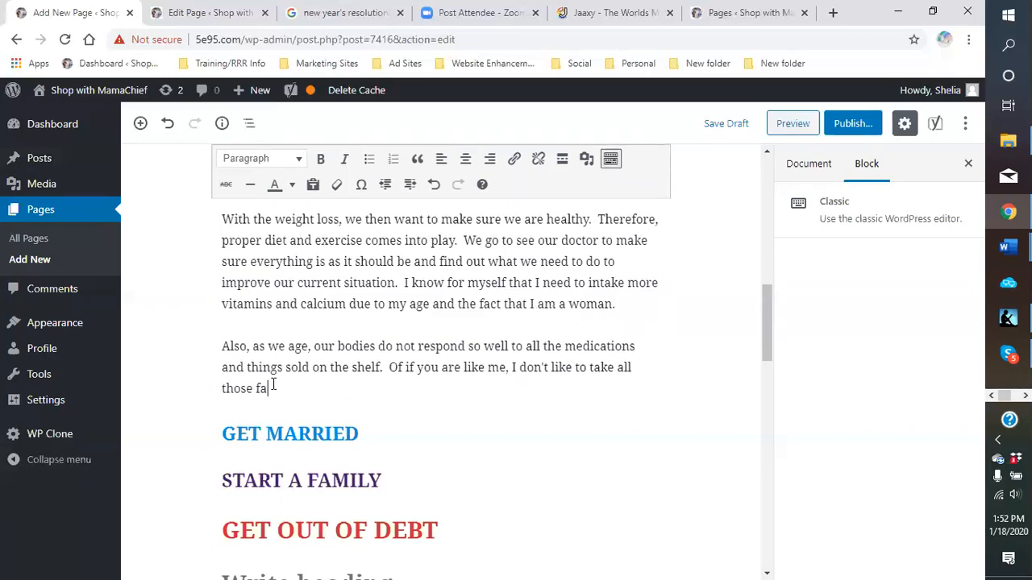
{"action": "type", "text": "bricated medi"}
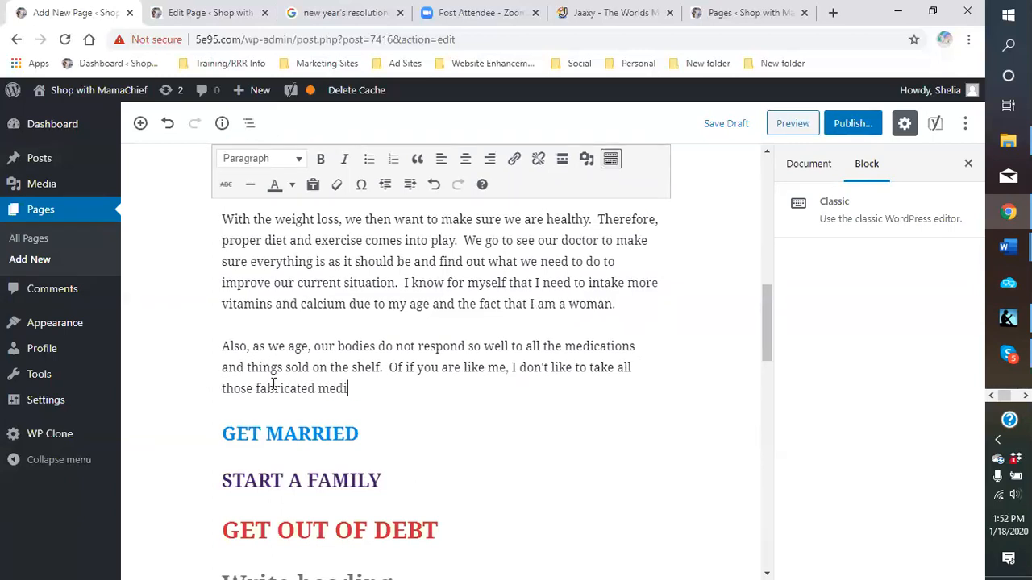
{"action": "type", "text": "cines.  If there is a naturea"}
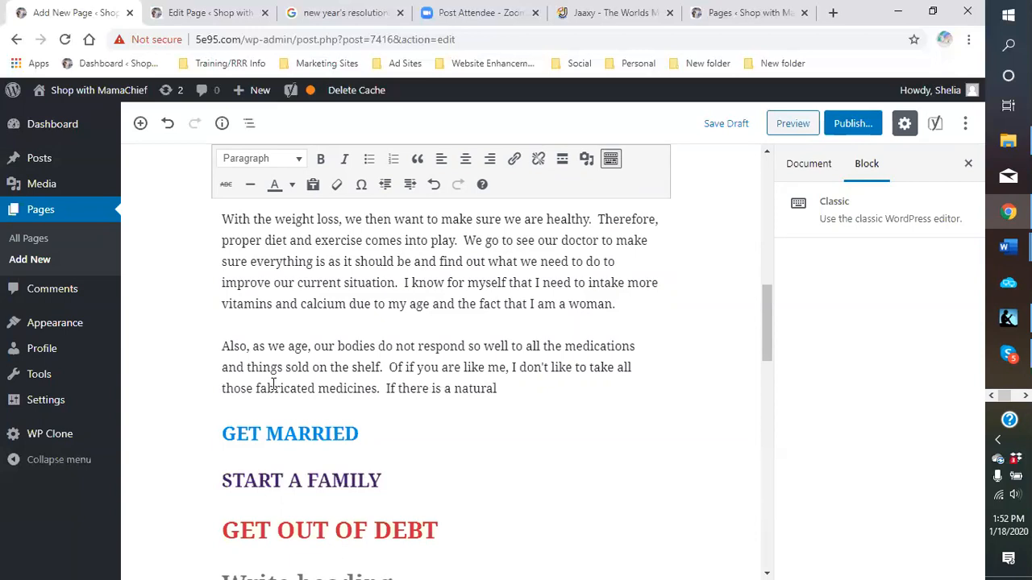
Complete the natural remedy sentence with "herbal remedy that I can take, I want to make sure that I have access to it.".
{"action": "type", "text": " herbal reme"}
{"action": "type", "text": "m"}
{"action": "type", "text": "dy"}
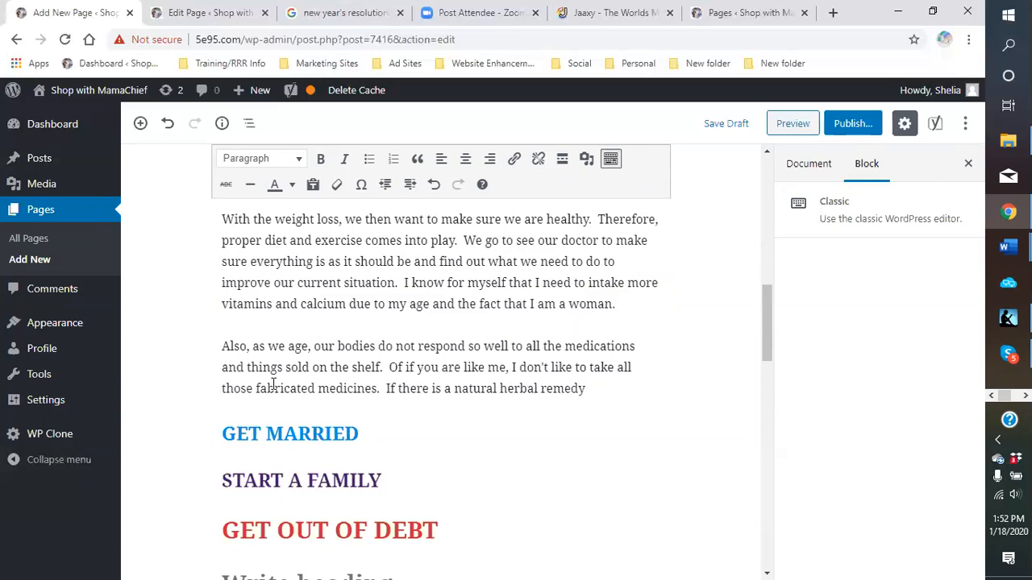
{"action": "type", "text": " that I can take, "}
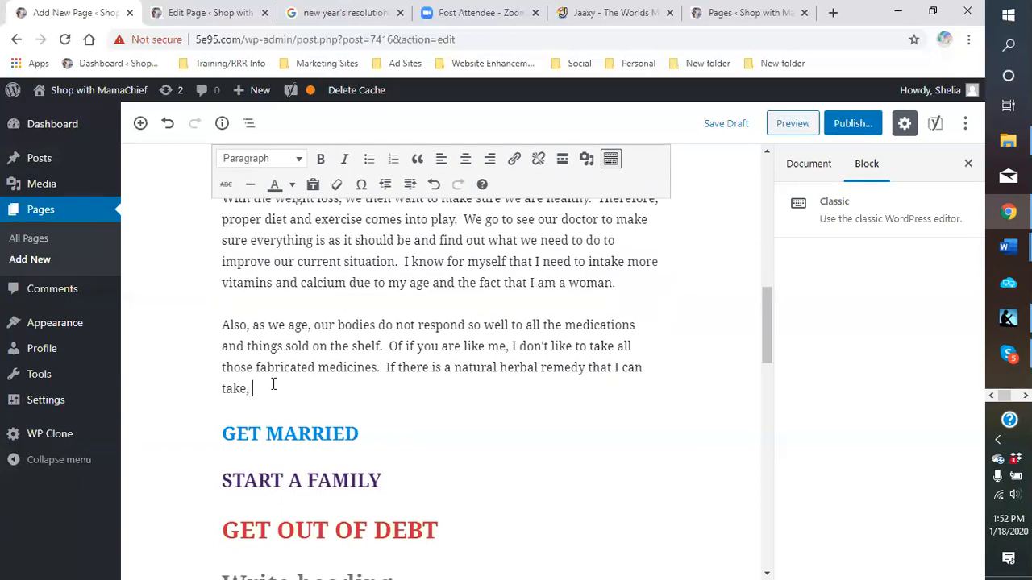
{"action": "type", "text": "I want to make sure that I have access to it."}
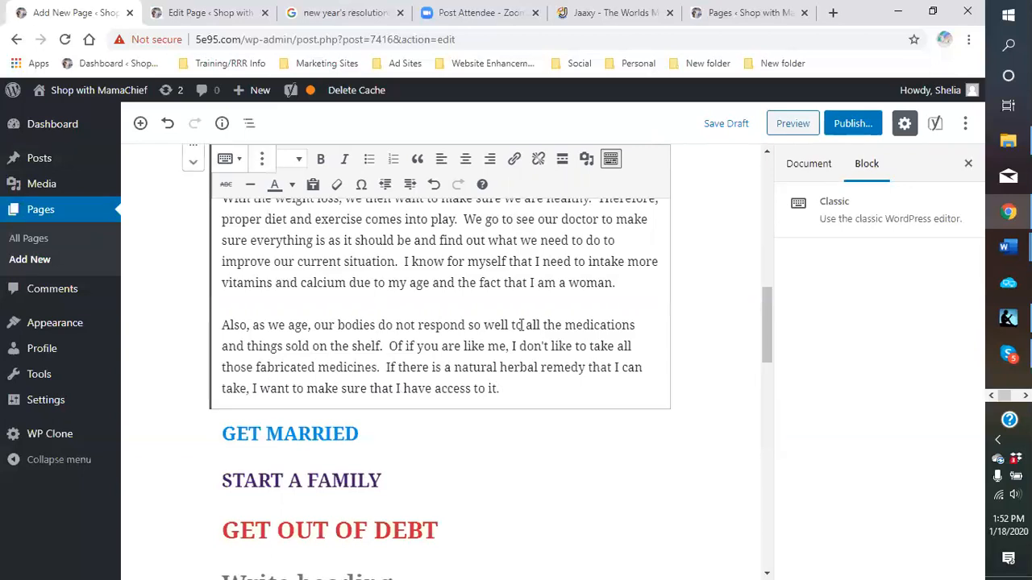
Insert a Paragraph block below the GET MARRIED heading and start it with "Getting married... Well".
{"action": "scroll", "coordinate": [526, 325], "scroll_direction": "up", "scroll_amount": 3}
{"action": "scroll", "coordinate": [369, 326], "scroll_direction": "down", "scroll_amount": 2}
{"action": "scroll", "coordinate": [369, 315], "scroll_direction": "down", "scroll_amount": 3}
{"action": "scroll", "coordinate": [442, 290], "scroll_direction": "up", "scroll_amount": 3}
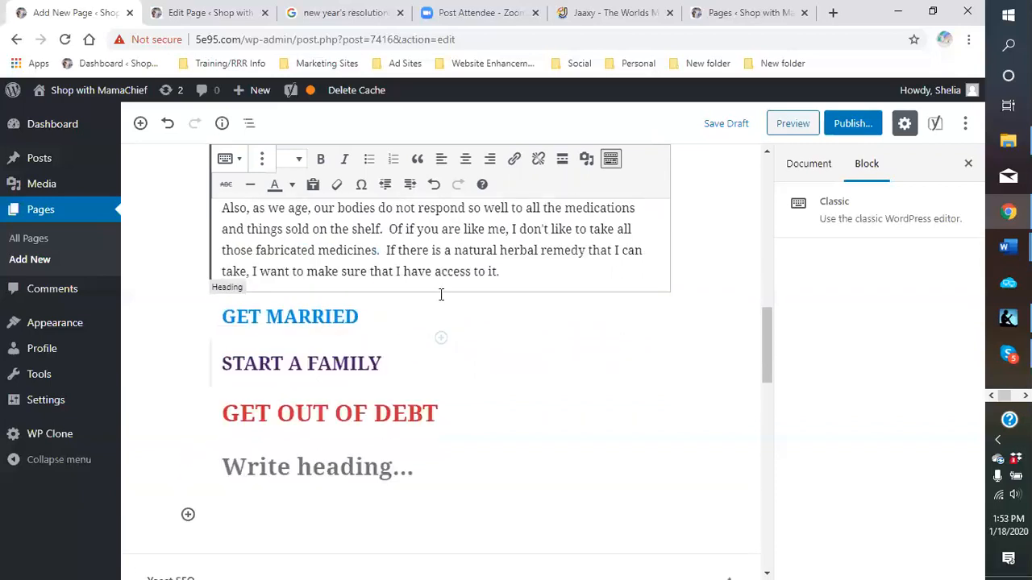
{"action": "scroll", "coordinate": [424, 320], "scroll_direction": "down", "scroll_amount": 3}
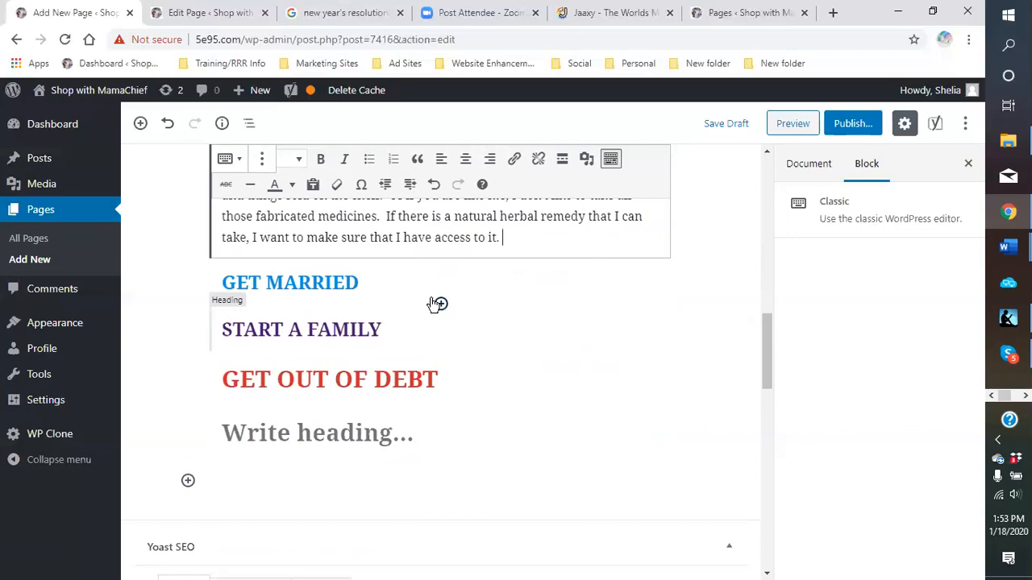
{"action": "left_click", "coordinate": [439, 304]}
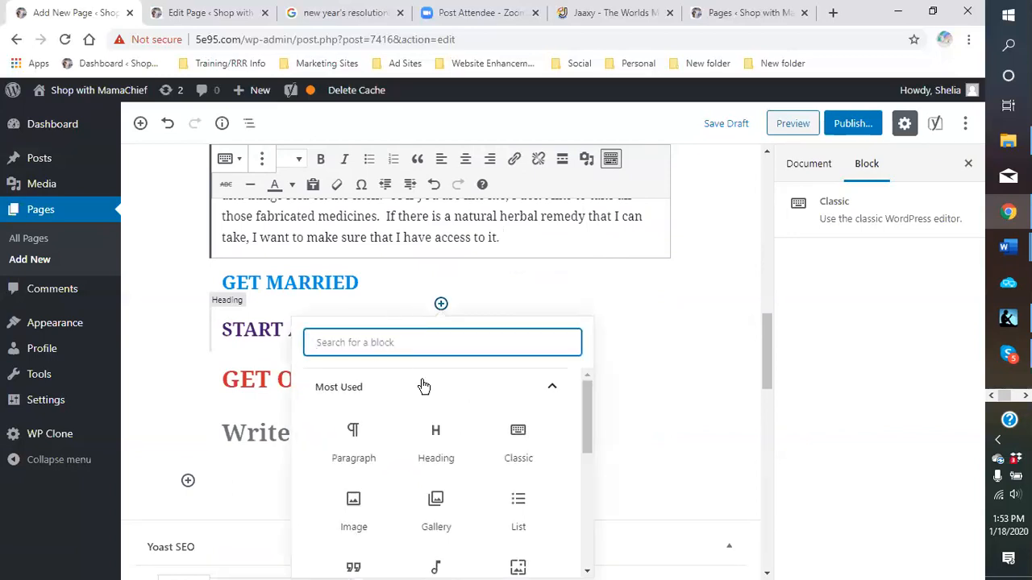
{"action": "left_click", "coordinate": [370, 443]}
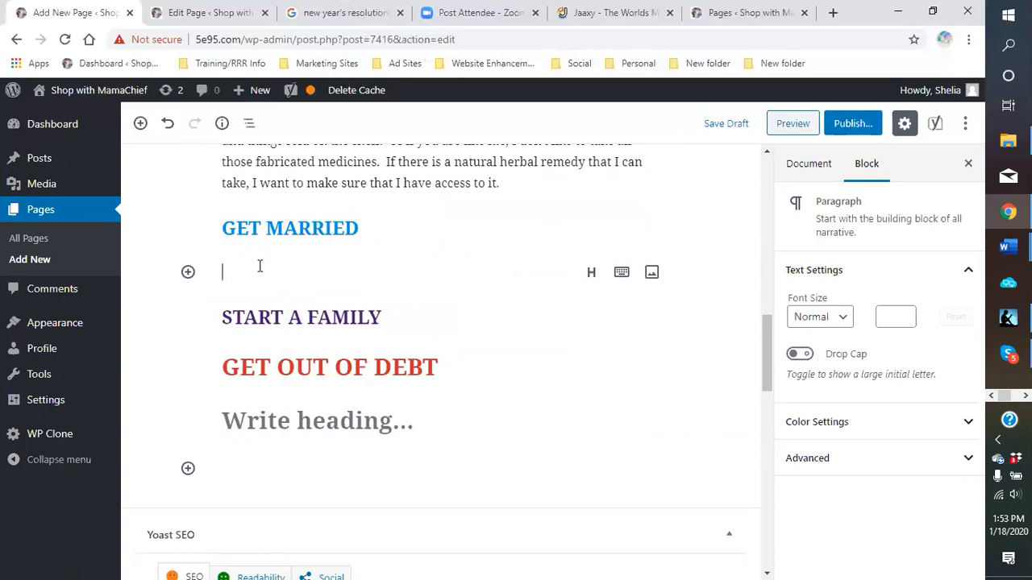
{"action": "type", "text": "Getti"}
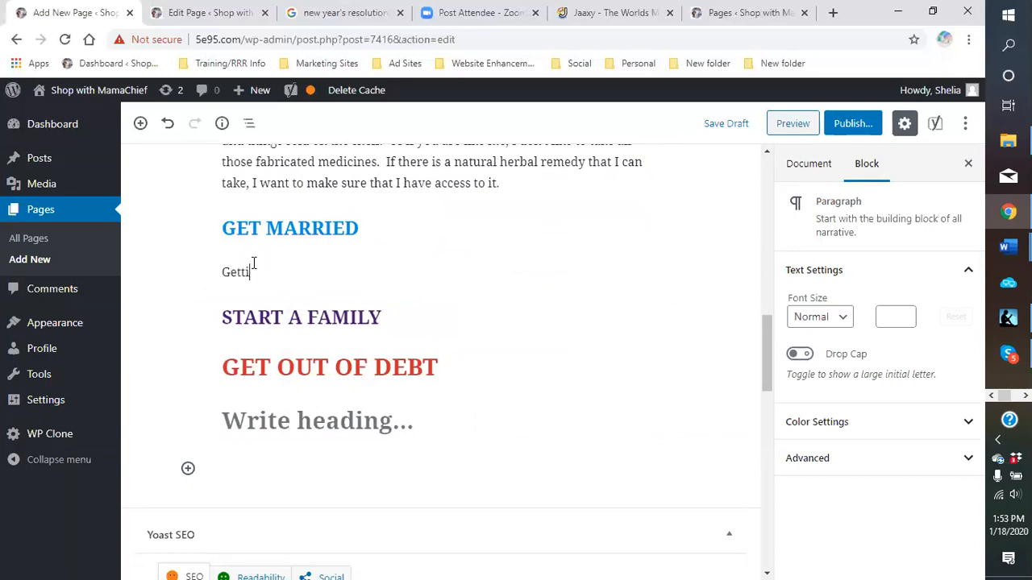
{"action": "type", "text": "ng am"}
{"action": "key", "text": "BackSpace"}
{"action": "key", "text": "BackSpace"}
{"action": "type", "text": "married... Well"}
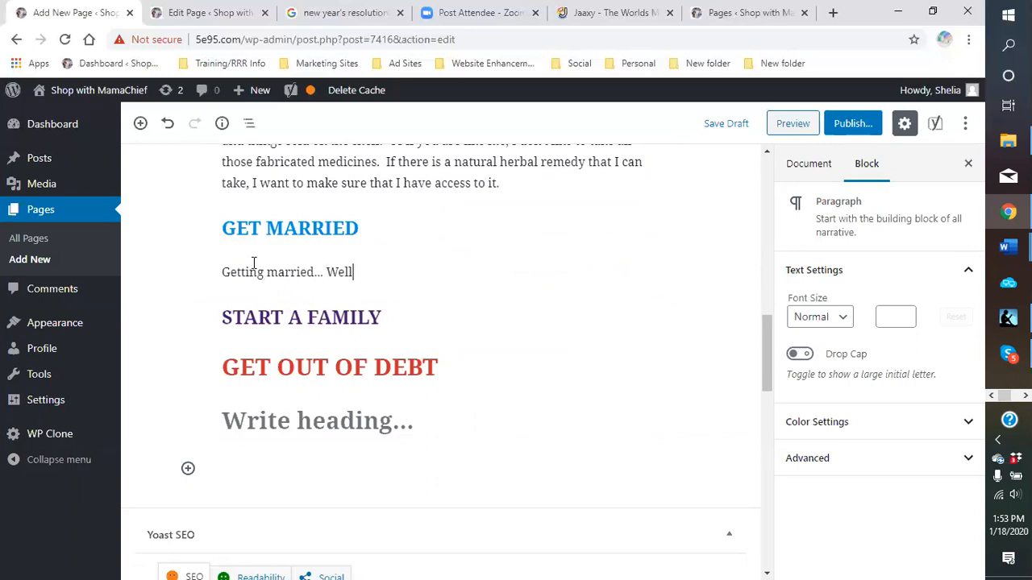
Continue the GET MARRIED paragraph with "I have been happily married for 30 years so I don't see myself doing that again".
{"action": "type", "text": " I have bn"}
{"action": "type", "text": "en happily married for "}
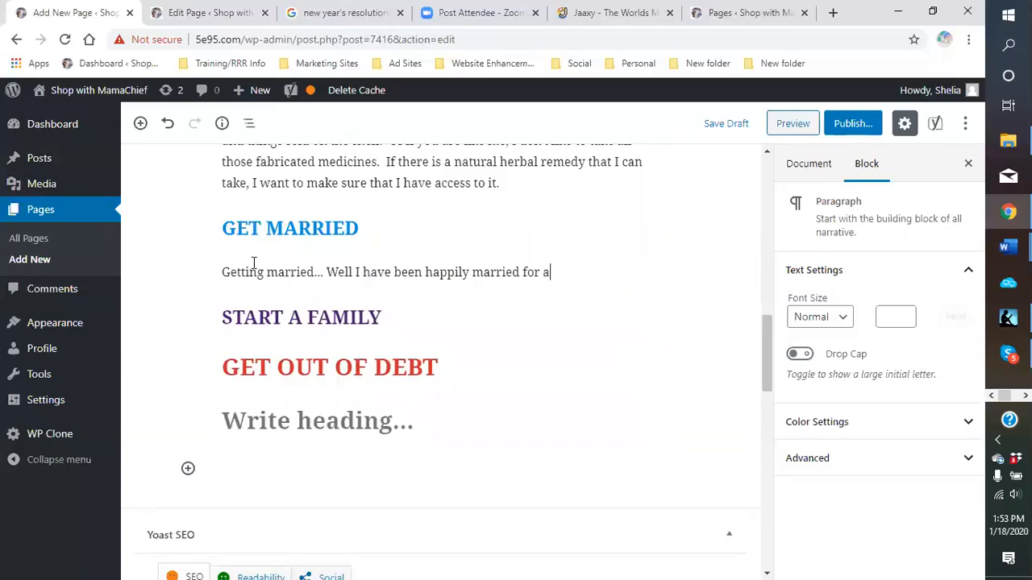
{"action": "type", "text": "30 years a"}
{"action": "type", "text": " so"}
{"action": "key", "text": "BackSpace"}
{"action": "type", "text": "o I don't see mys"}
{"action": "type", "text": "elf doing that"}
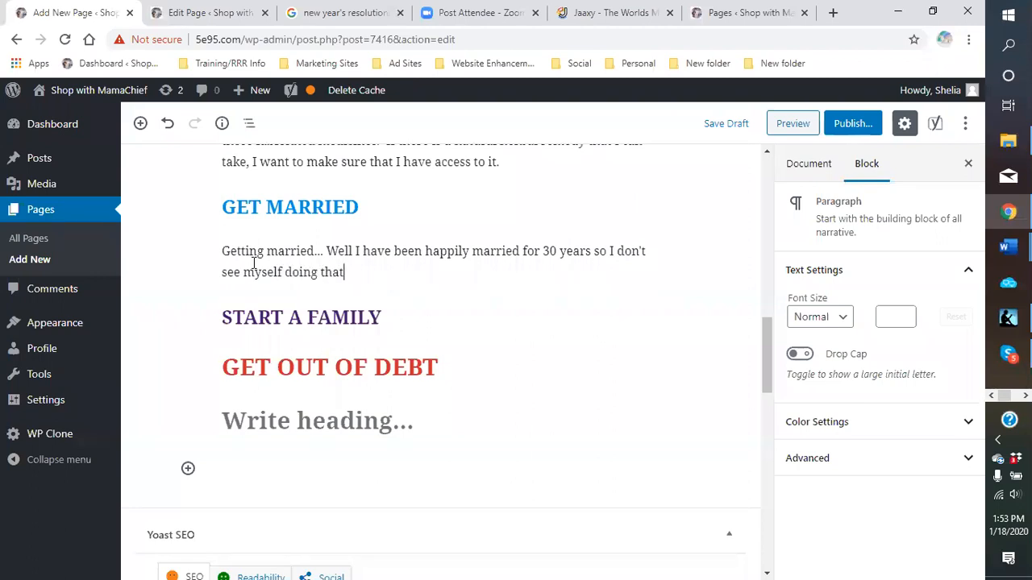
{"action": "type", "text": " again"}
Add the sentence "However, there are those out there who have made the resolution to get married" to the GET MARRIED paragraph.
{"action": "type", "text": ".  However"}
{"action": "type", "text": ", thos"}
{"action": "type", "text": "ere "}
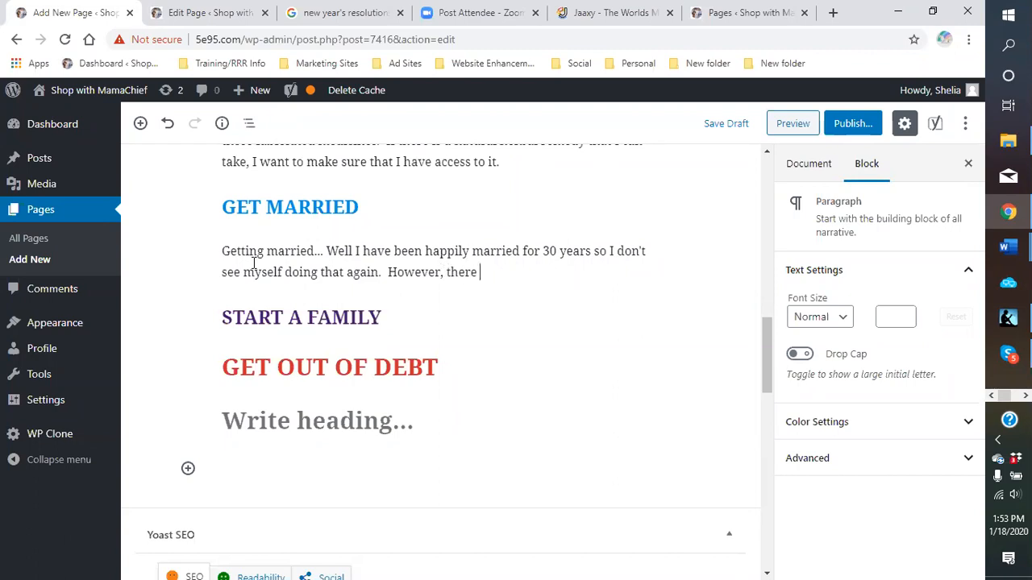
{"action": "type", "text": "are those out there are those out therewho have h"}
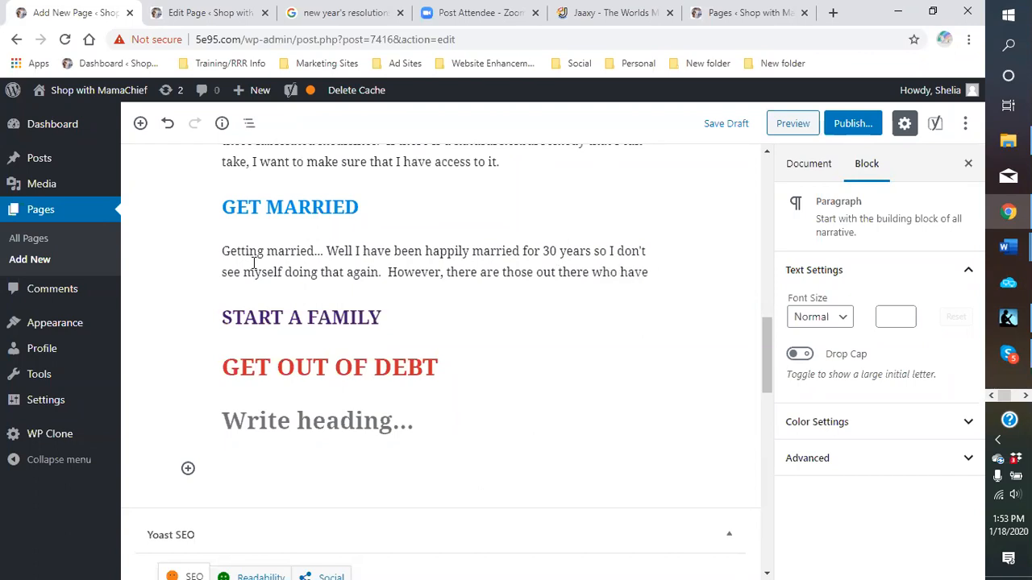
{"action": "type", "text": " made"}
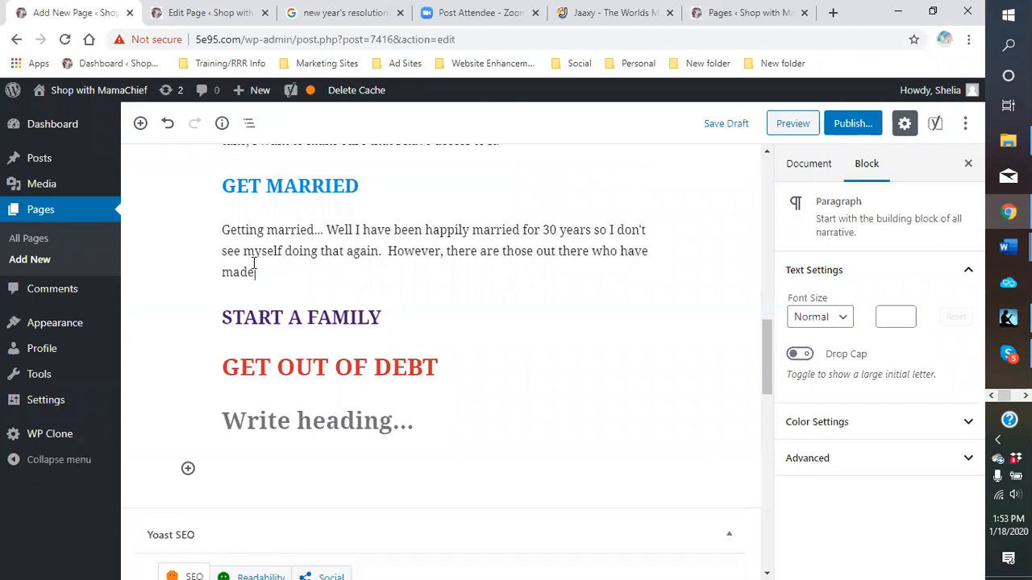
{"action": "type", "text": " the resolution to"}
{"action": "type", "text": "get married"}
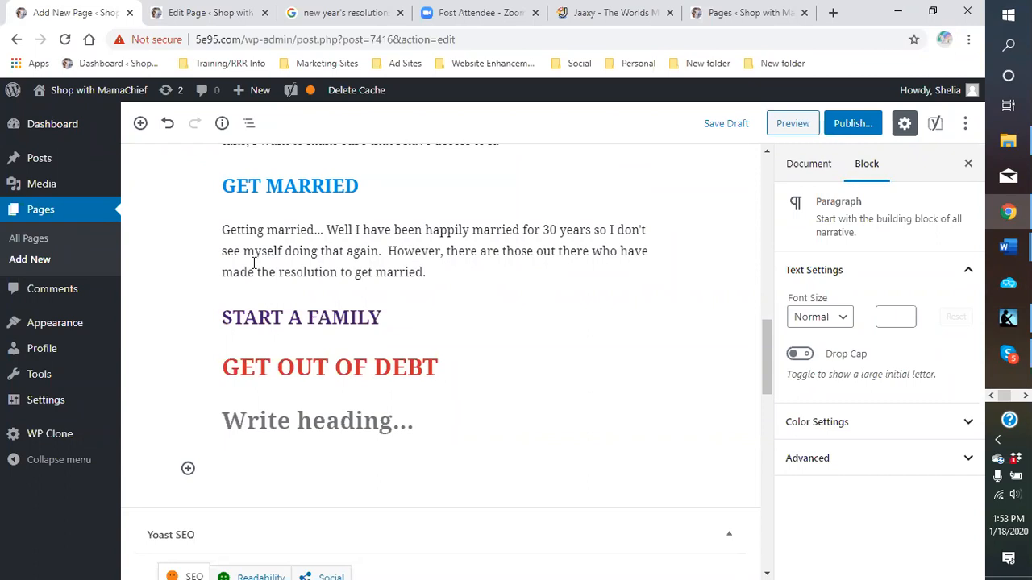
Add "My sister for one was asked this very questions only a few days ago by her long-standing significant other." and begin "She thought".
{"action": "type", "text": ".  My sister for one "}
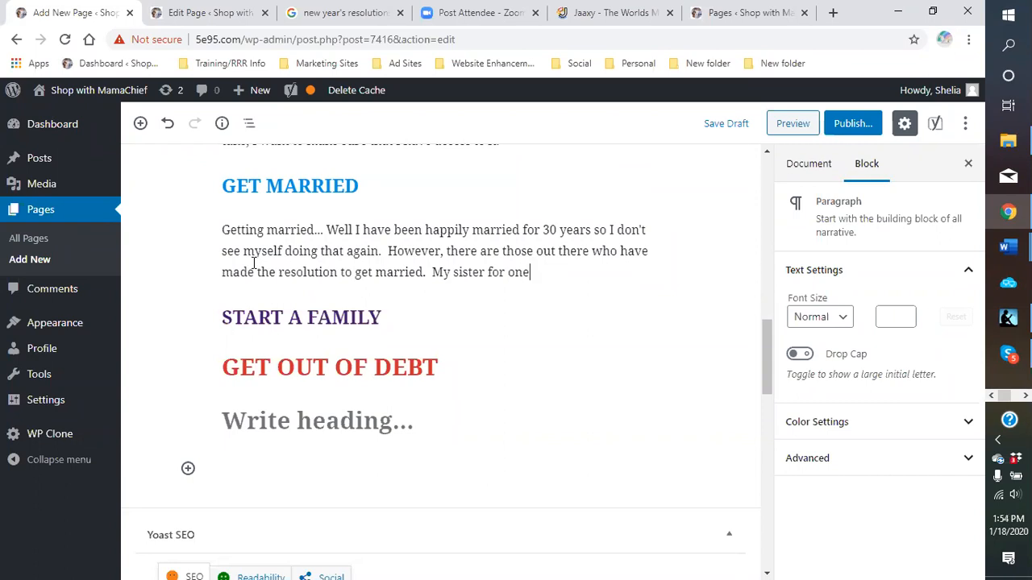
{"action": "type", "text": "was prou"}
{"action": "key", "text": "BackSpace"}
{"action": "type", "text": "asked"}
{"action": "type", "text": " this very ques"}
{"action": "type", "text": "tions "}
{"action": "type", "text": "only a "}
{"action": "type", "text": "few days ago"}
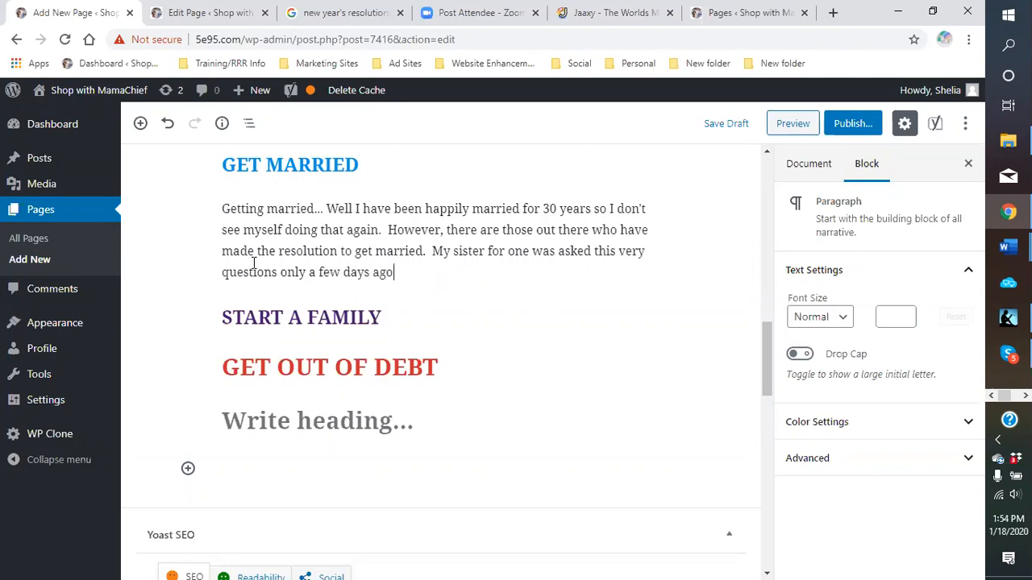
{"action": "type", "text": " by her long-standing signig"}
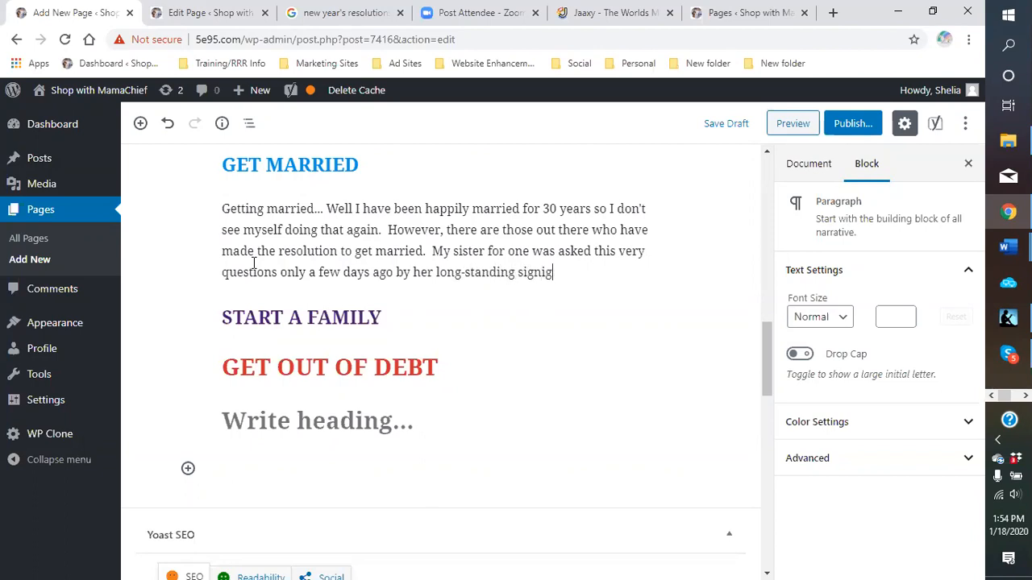
{"action": "key", "text": "BackSpace"}
{"action": "type", "text": "ficant other.  She thought "}
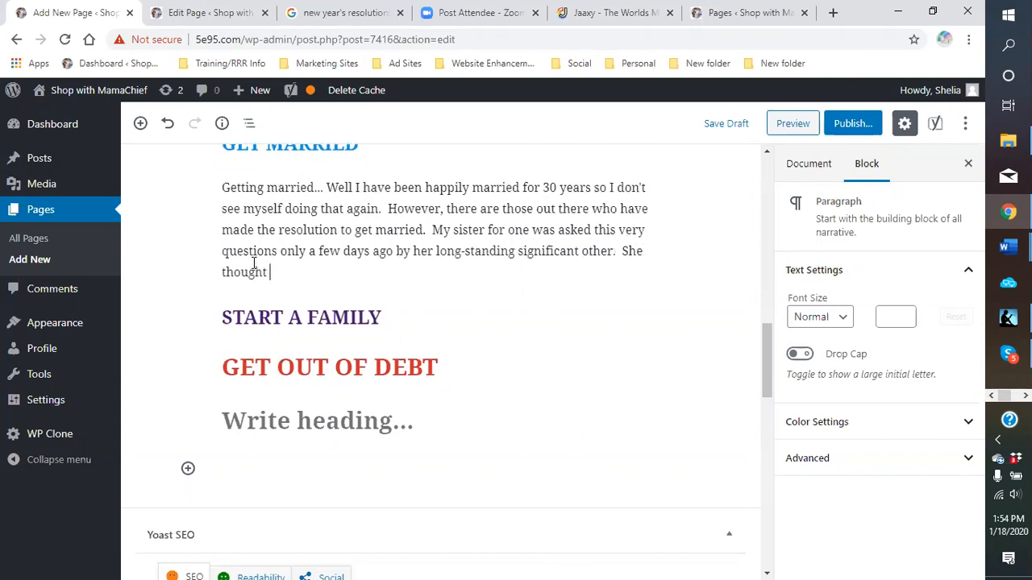
Complete the sentence with "she would never walk down that path again." and add "But like she said, when it is right it is right.".
{"action": "type", "text": "she would never wa"}
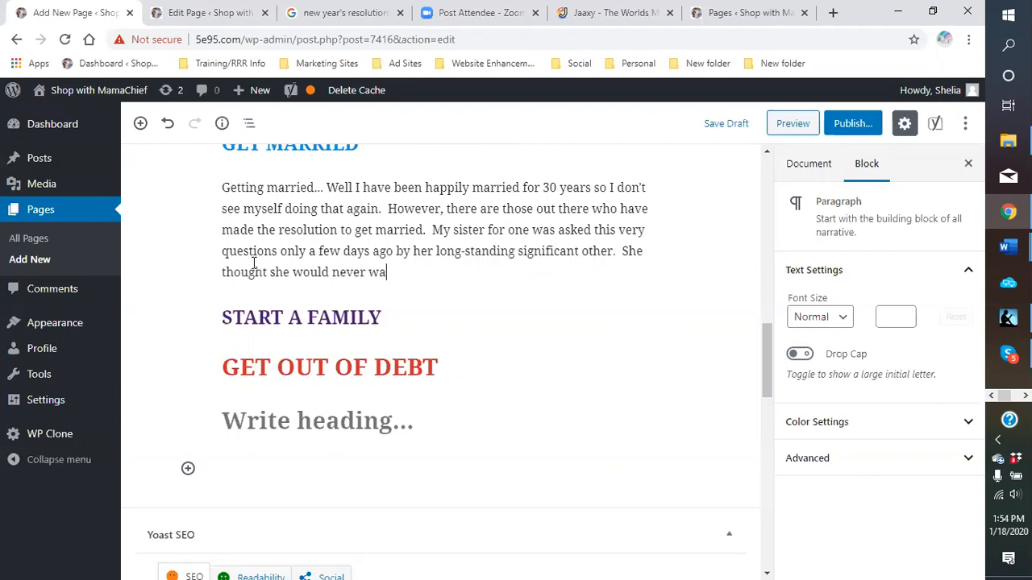
{"action": "type", "text": "lk down that pa"}
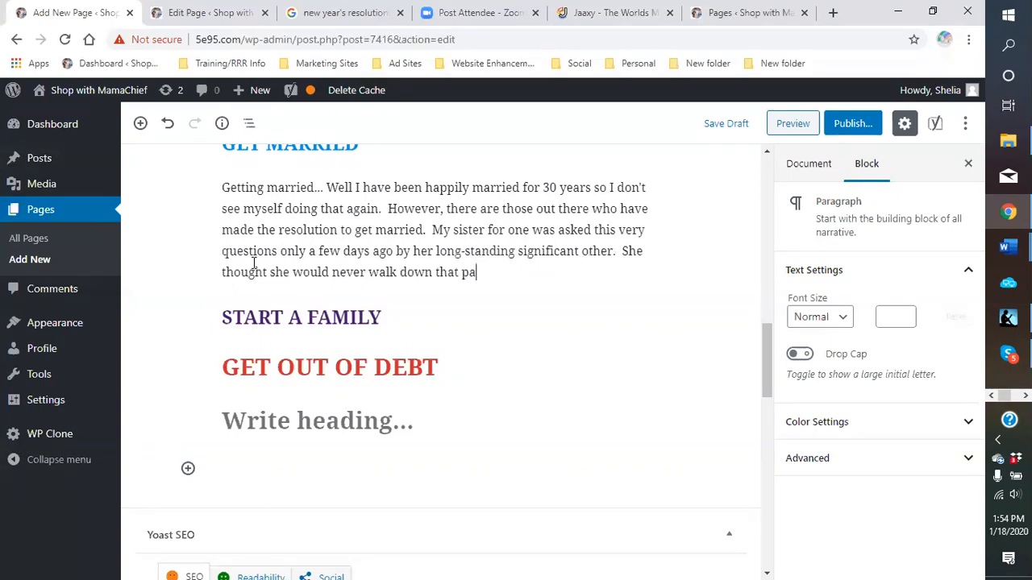
{"action": "type", "text": "gh again.  But like s"}
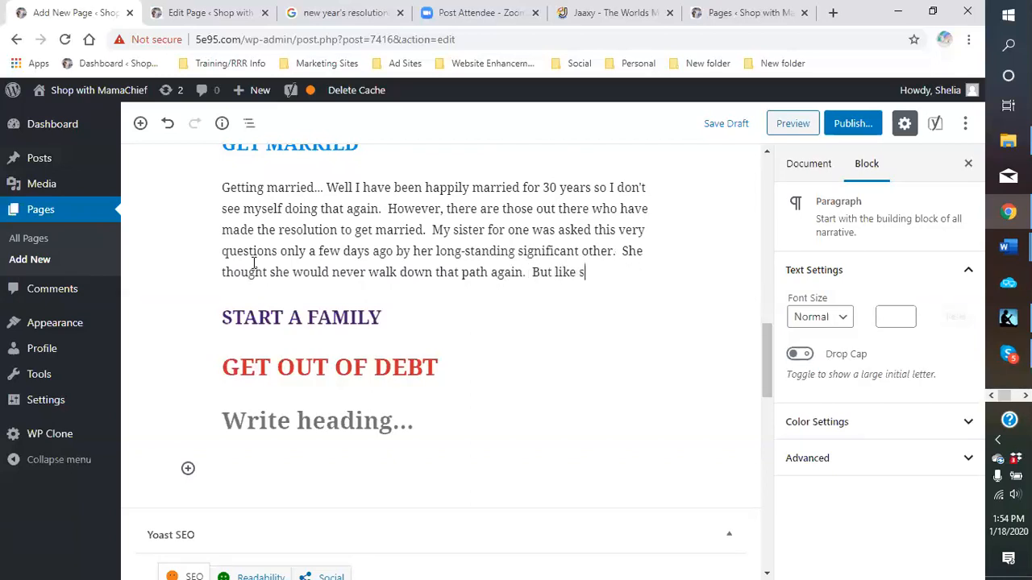
{"action": "type", "text": "he said, whe"}
{"action": "key", "text": "BackSpace"}
{"action": "key", "text": "BackSpace"}
{"action": "type", "text": "n it is right it is right."}
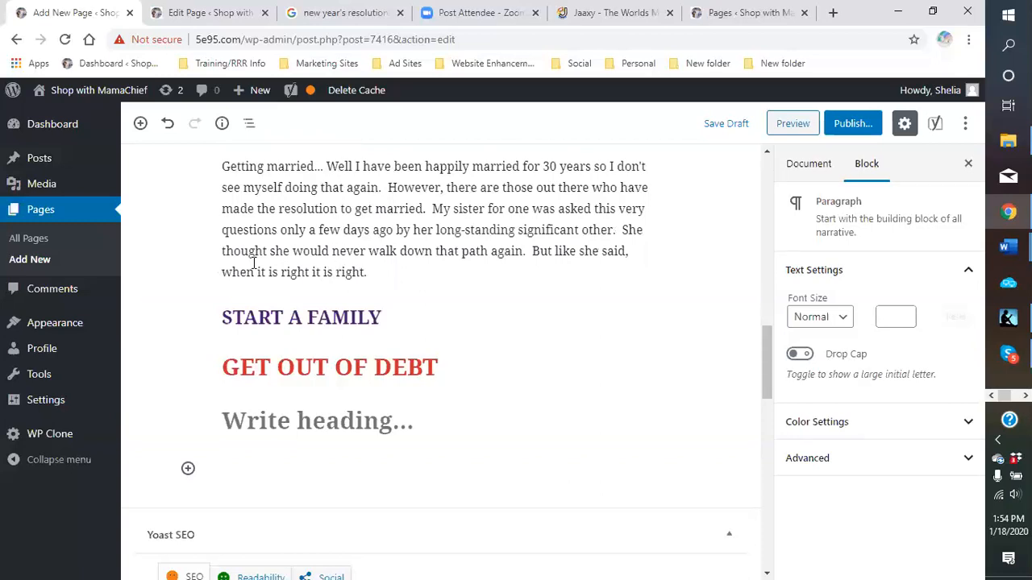
Start a new paragraph after the getting-married paragraph reading "My son is another who is thinking about this change in his life.".
{"action": "key", "text": "Return"}
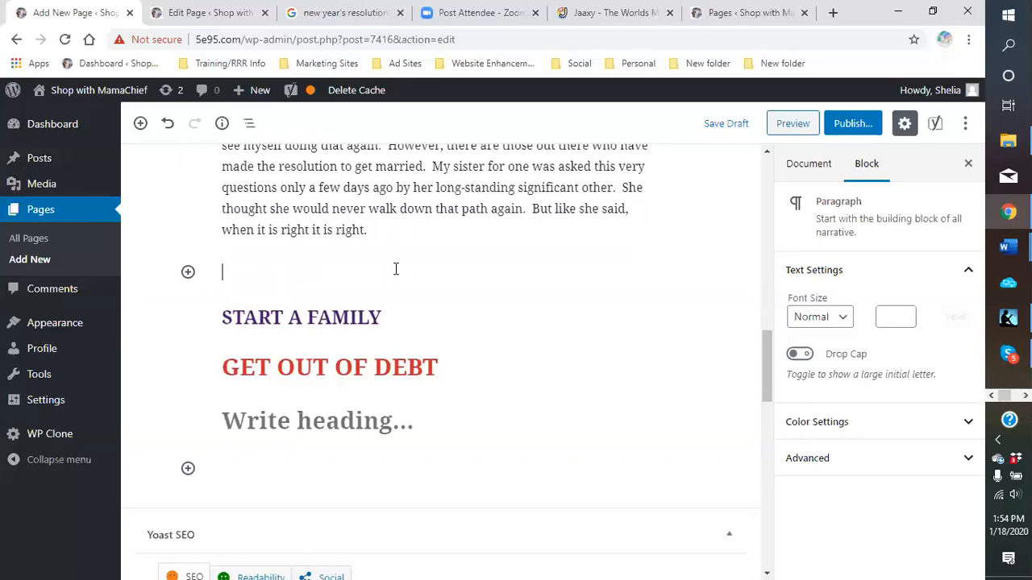
{"action": "type", "text": "My son is "}
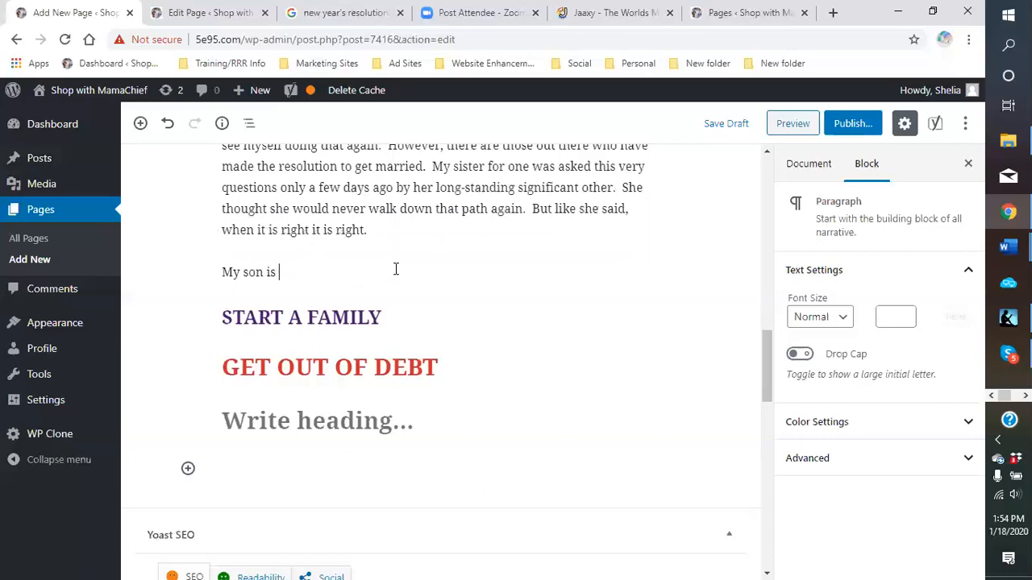
{"action": "type", "text": "another who is thinking about this "}
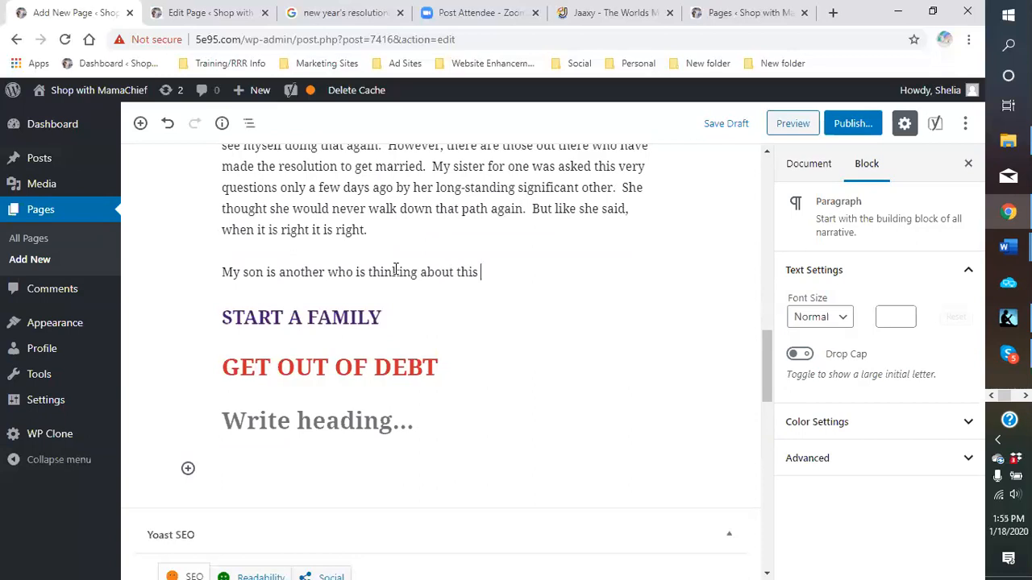
{"action": "type", "text": "change in  his life. "}
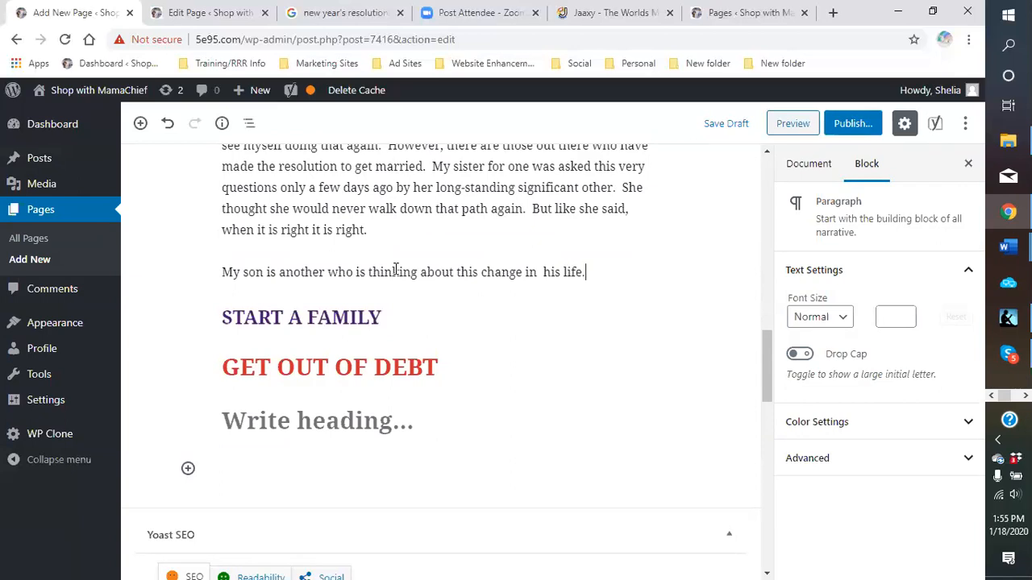
Continue the paragraph about the son with "As a single father, he has been burned by this idea.".
{"action": "type", "text": " aA"}
{"action": "key", "text": "BackSpace"}
{"action": "key", "text": "BackSpace"}
{"action": "type", "text": "As a single father, "}
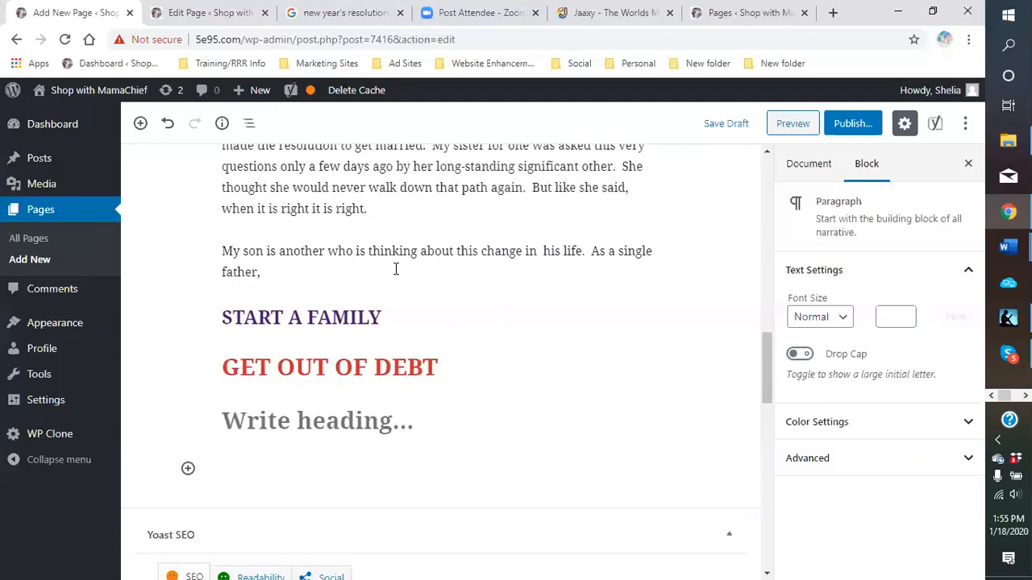
{"action": "type", "text": "he has been burned nb"}
{"action": "key", "text": "BackSpace"}
{"action": "key", "text": "BackSpace"}
{"action": "type", "text": "by"}
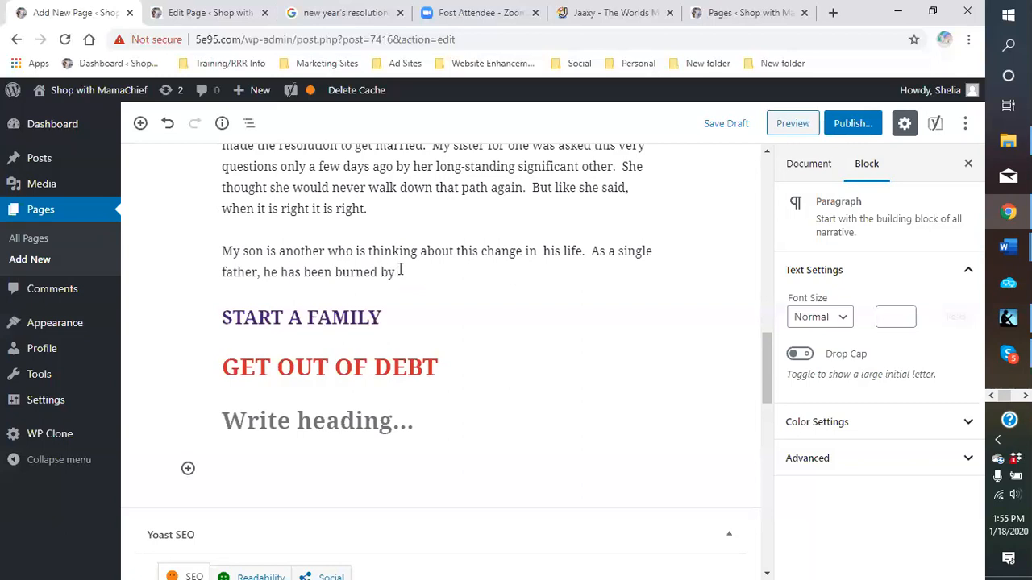
{"action": "type", "text": " this idea an"}
{"action": "type", "text": "d"}
{"action": "key", "text": "BackSpace"}
{"action": "key", "text": "BackSpace"}
Add the sentence "But he is young and doesn't want to spend the rest of his life in a constant state of dating.".
{"action": "type", "text": "But he is youn"}
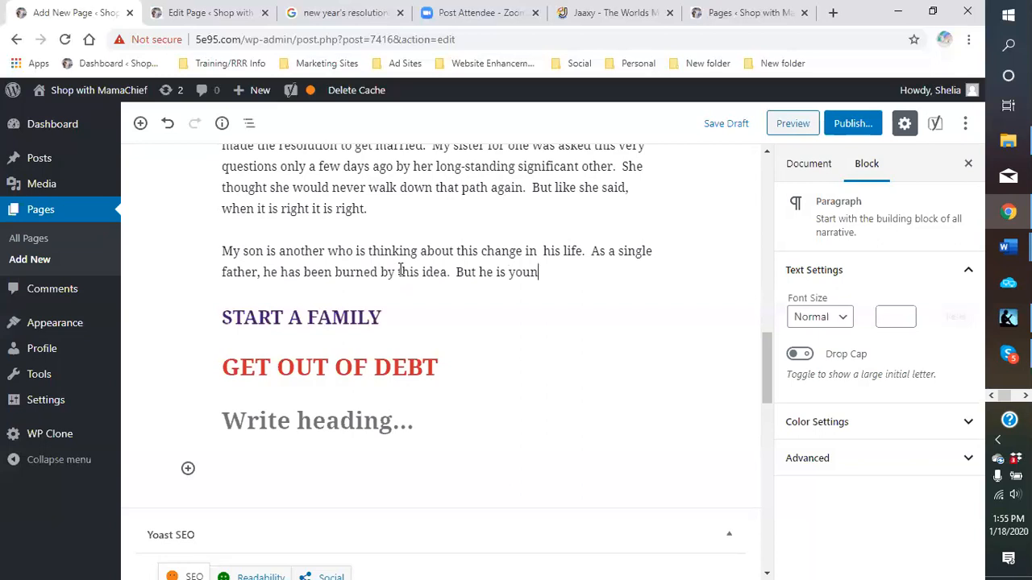
{"action": "type", "text": "g and doesn"}
{"action": "key", "text": "BackSpace"}
{"action": "type", "text": "sn't want to spend"}
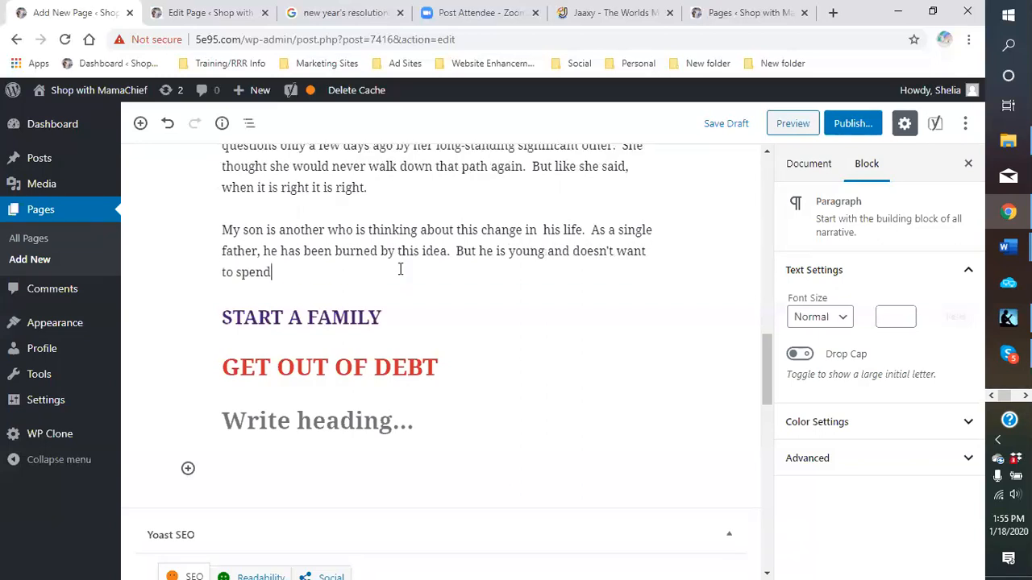
{"action": "type", "text": " the rest of his "}
{"action": "type", "text": "life in "}
{"action": "type", "text": "a constant state"}
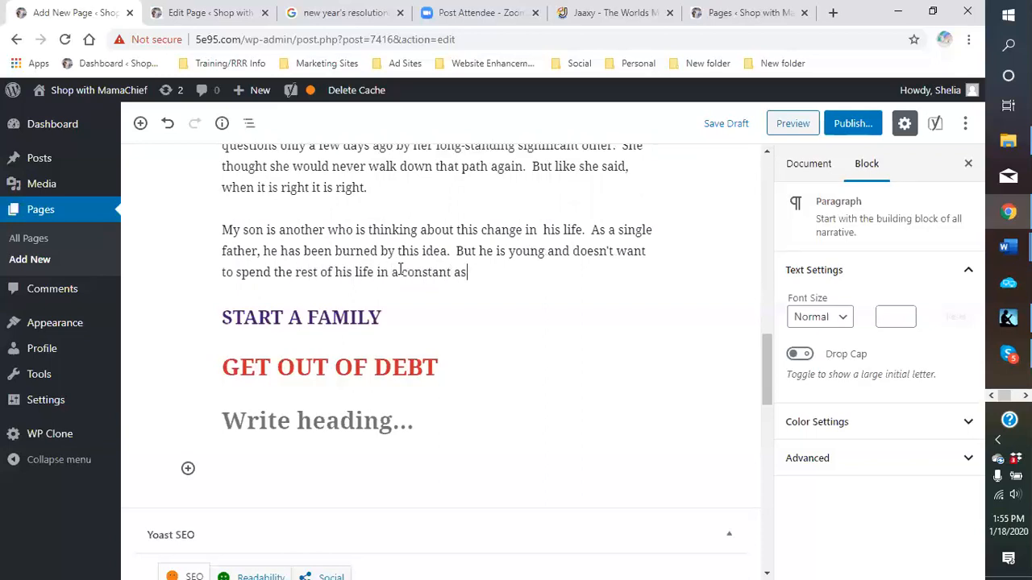
{"action": "type", "text": " of dating."}
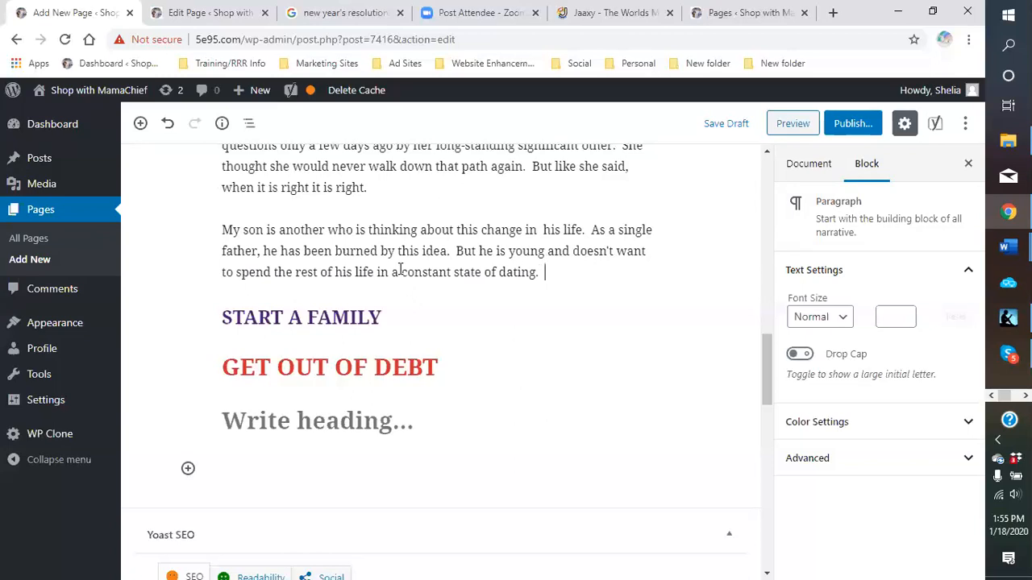
Finish the paragraph with "But he want to make sure that the timing and person is right not only for himself but for his children.".
{"action": "type", "text": "  But he want to ma"}
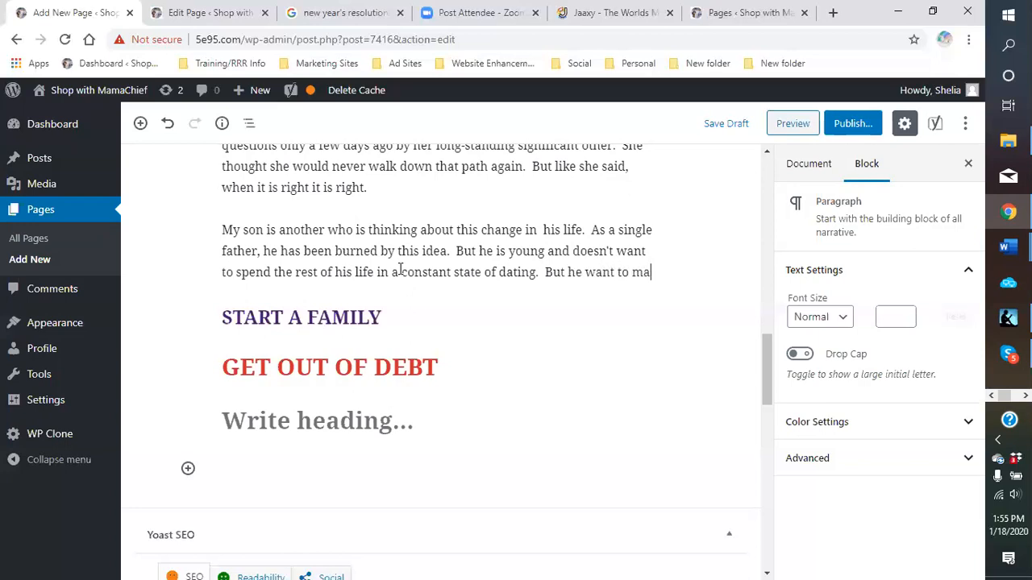
{"action": "type", "text": "ke sure that the time"}
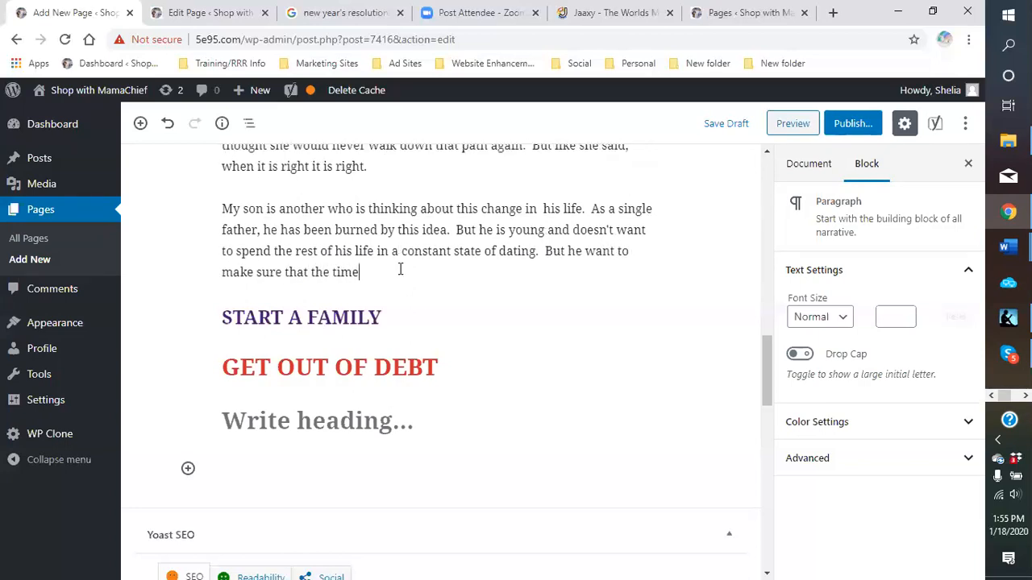
{"action": "key", "text": "BackSpace"}
{"action": "type", "text": "ing and person is right not only for himself but for his child"}
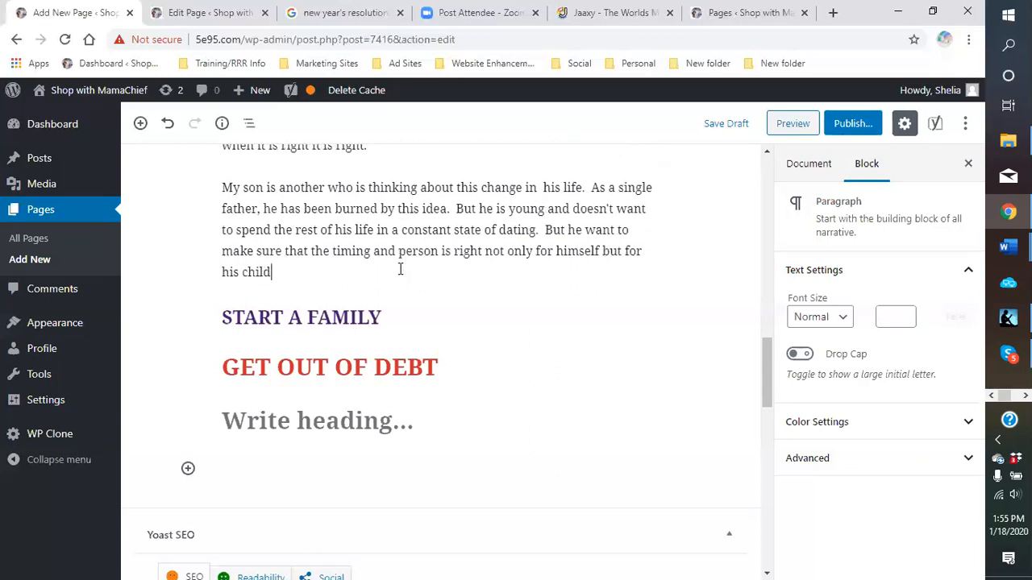
{"action": "type", "text": "ren."}
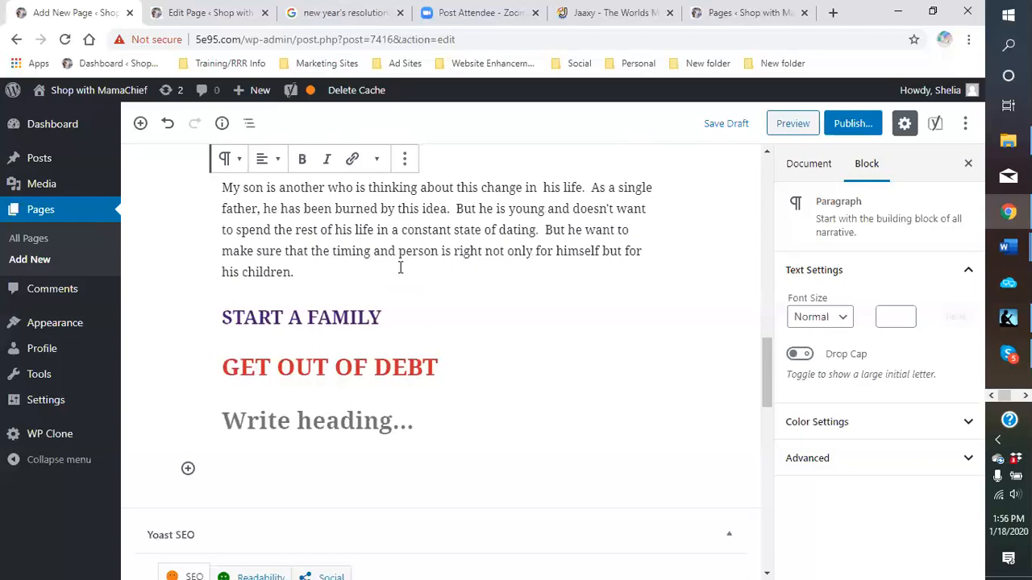
Insert an empty paragraph block between the START A FAMILY and GET OUT OF DEBT headings.
{"action": "scroll", "coordinate": [444, 299], "scroll_direction": "down", "scroll_amount": 1}
{"action": "scroll", "coordinate": [447, 334], "scroll_direction": "up", "scroll_amount": 5}
{"action": "scroll", "coordinate": [449, 333], "scroll_direction": "down", "scroll_amount": 1}
{"action": "scroll", "coordinate": [449, 334], "scroll_direction": "down", "scroll_amount": 3}
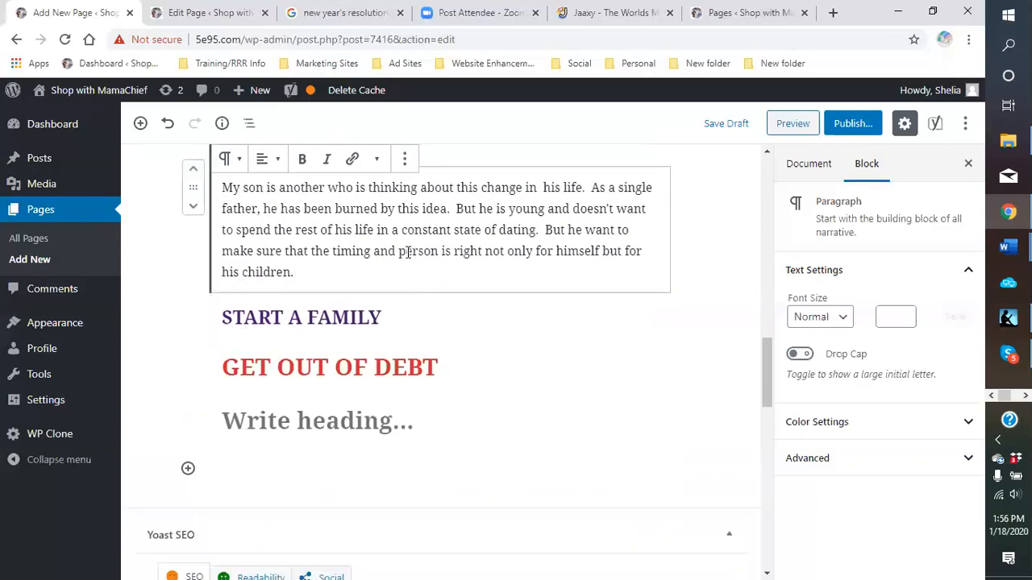
{"action": "mouse_move", "coordinate": [442, 342]}
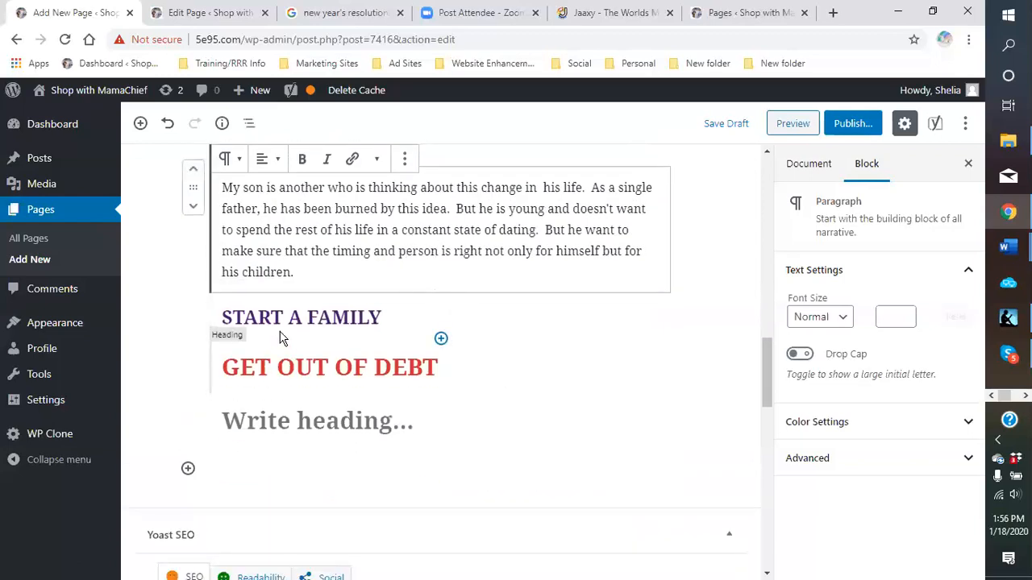
{"action": "left_click", "coordinate": [442, 341]}
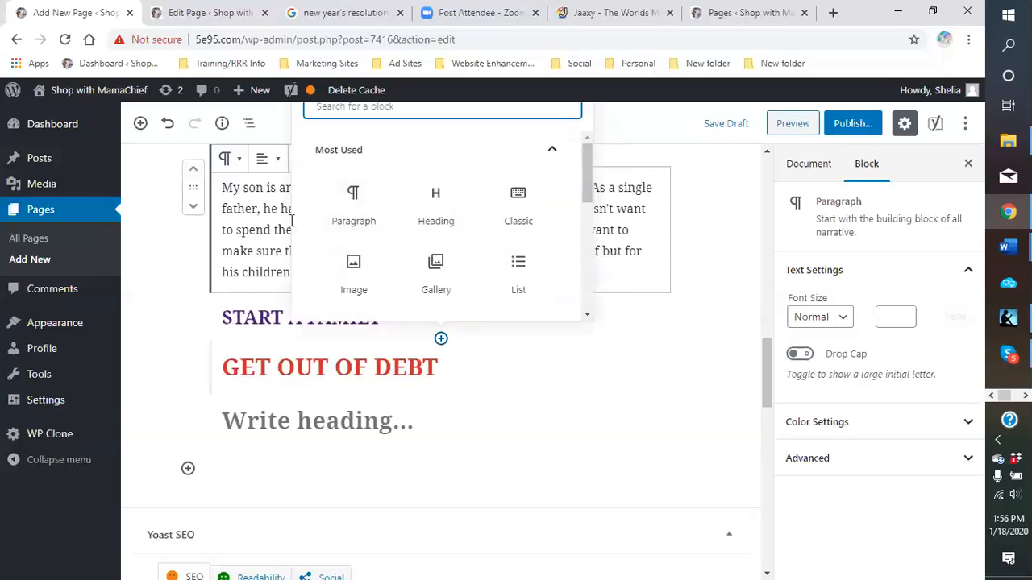
{"action": "left_click", "coordinate": [355, 224]}
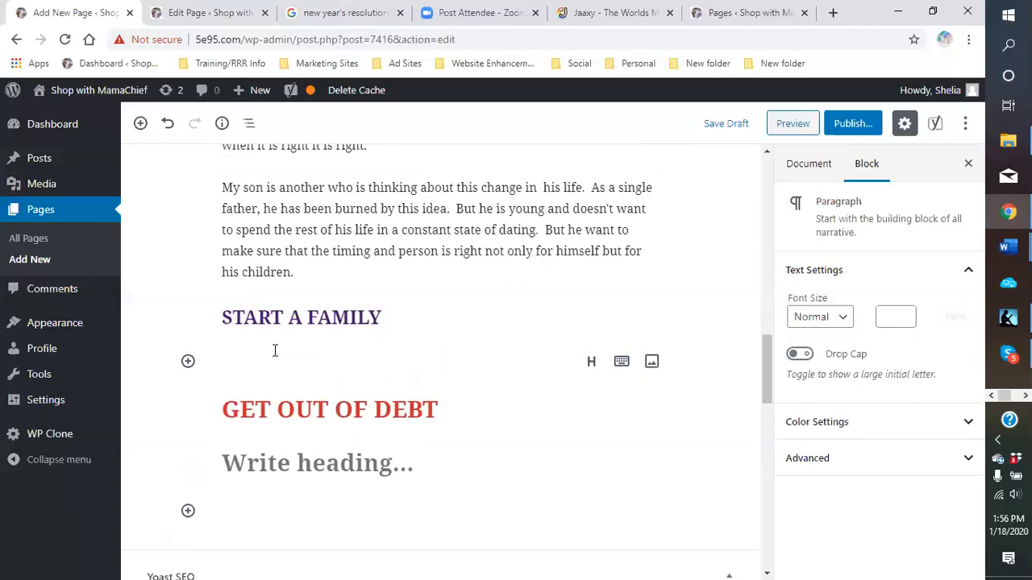
Begin the START A FAMILY paragraph with "Once you have found that significant other, then you start the resolution of".
{"action": "type", "text": "Once"}
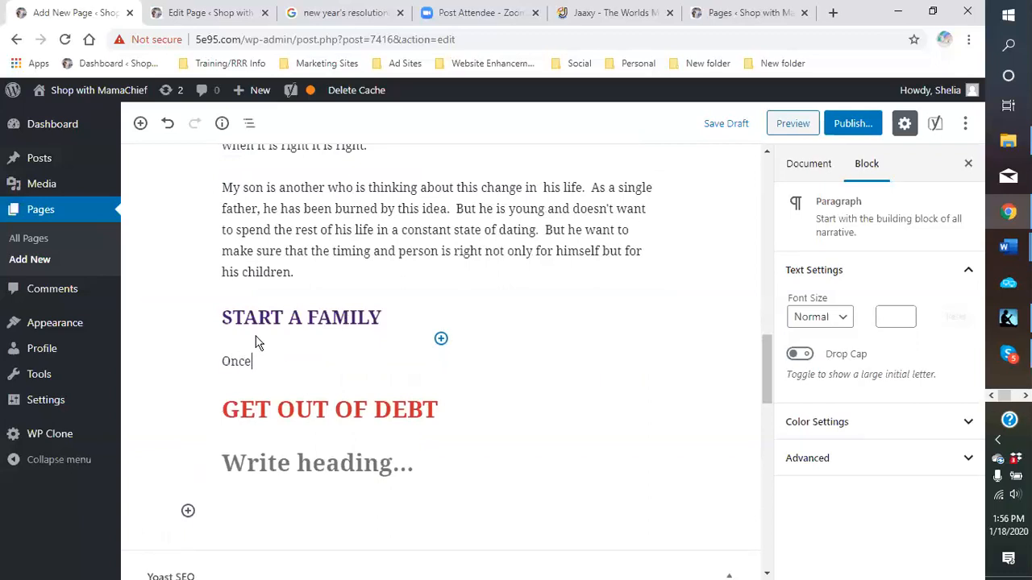
{"action": "type", "text": " you have found that sing"}
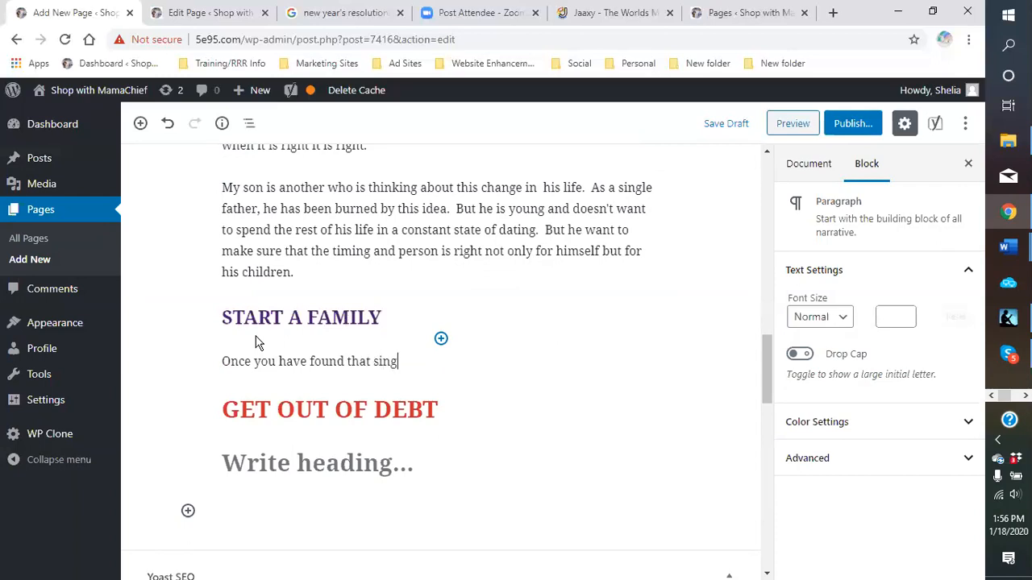
{"action": "key", "text": "BackSpace"}
{"action": "key", "text": "BackSpace"}
{"action": "type", "text": "gnificant other, then you"}
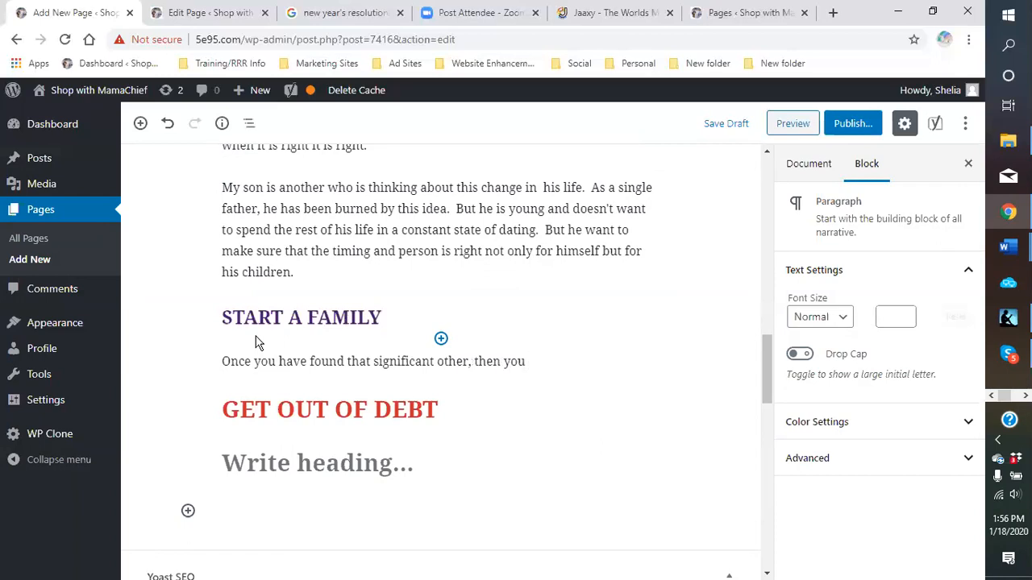
{"action": "type", "text": " start the resolut"}
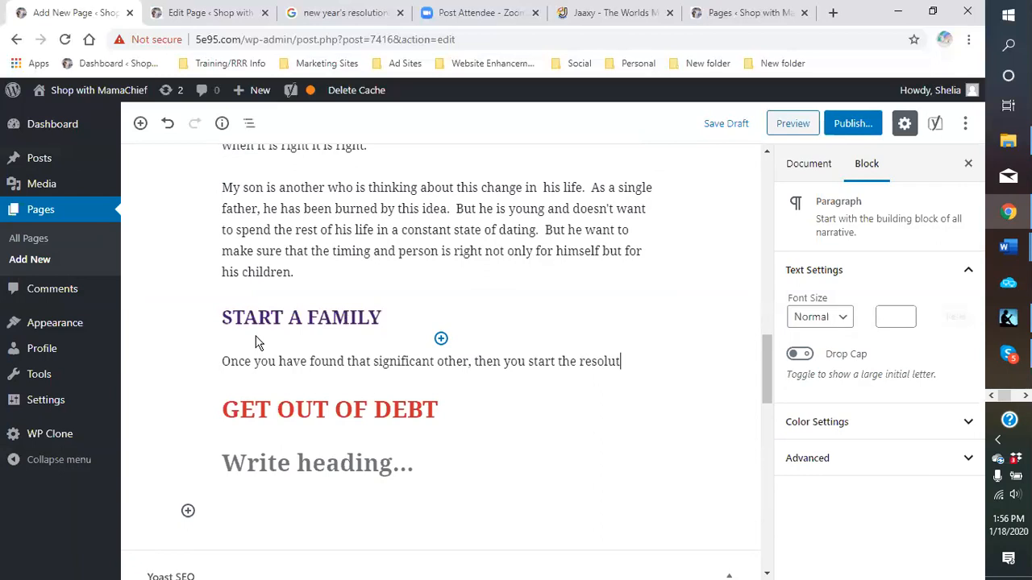
{"action": "type", "text": "ion of wha"}
{"action": "key", "text": "BackSpace"}
{"action": "key", "text": "BackSpace"}
{"action": "key", "text": "BackSpace"}
{"action": "type", "text": "a"}
{"action": "key", "text": "BackSpace"}
Continue with "wanting to start a family. Family is important to make sure that you have a way to not only keep your family line intact, but to".
{"action": "type", "text": "wanting to start a family.  Family is important to make sure that you have a wa"}
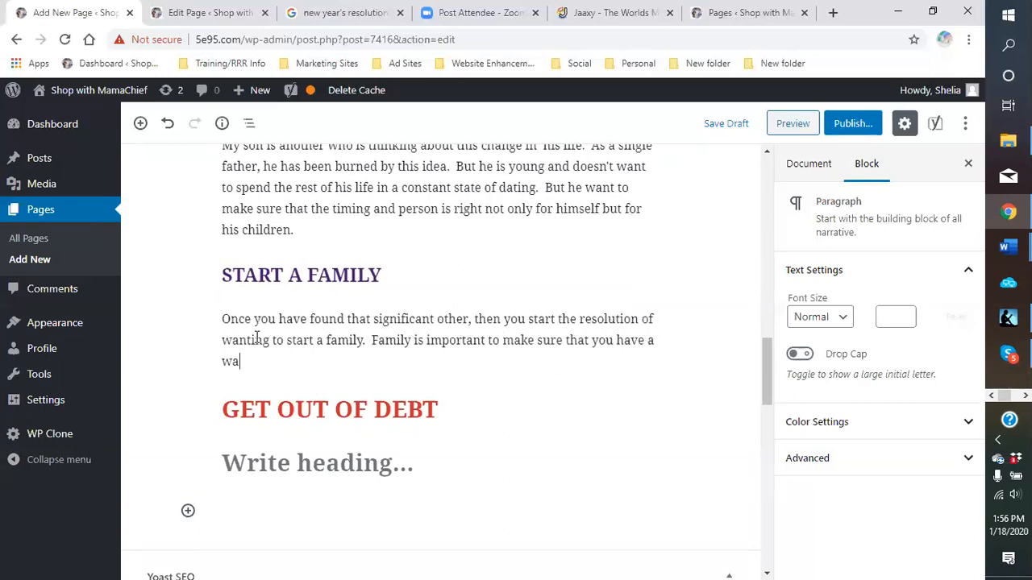
{"action": "type", "text": "y to not only keep your"}
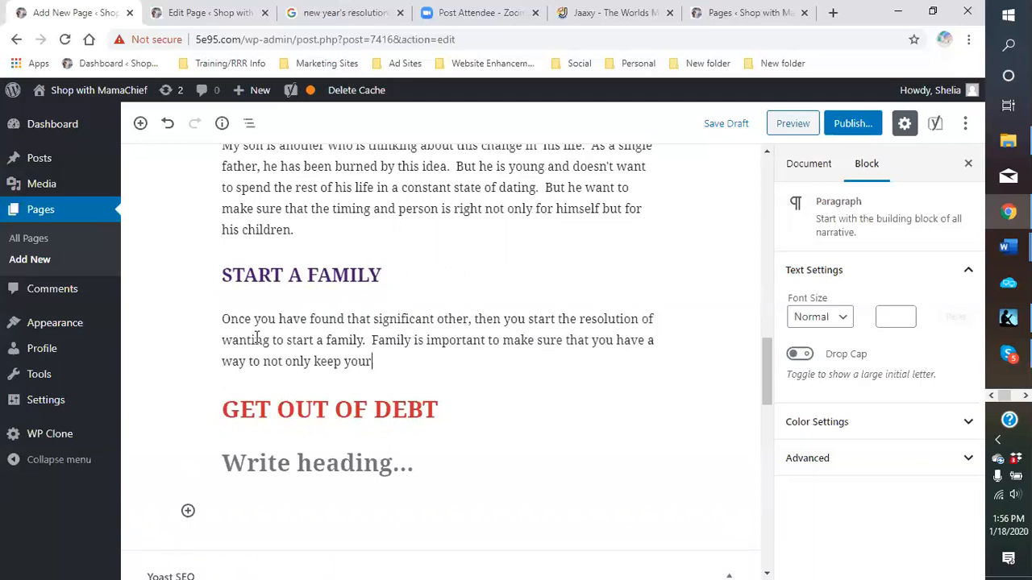
{"action": "type", "text": " family line intact, but to "}
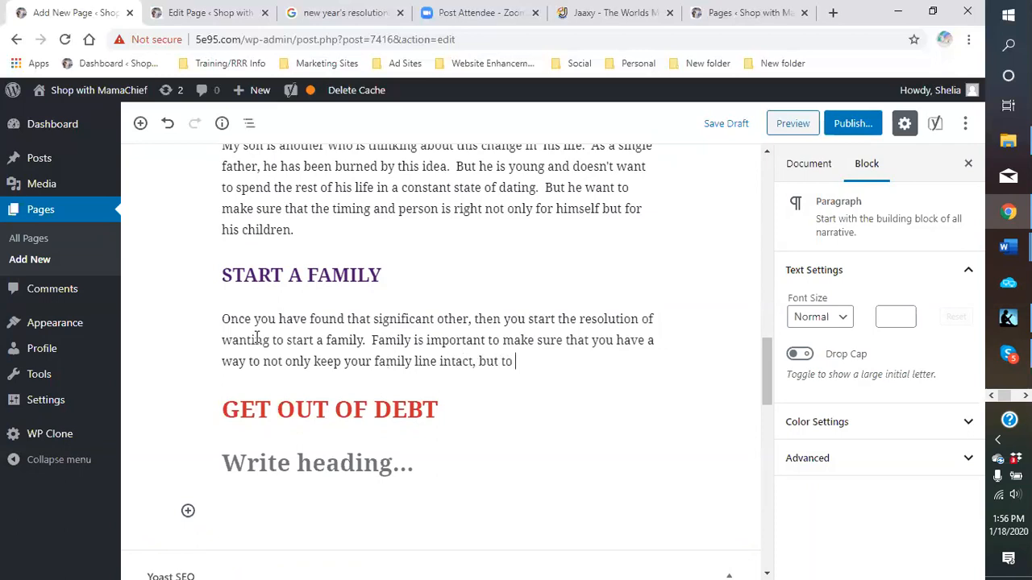
Complete the sentence about the importance of family with "instill your own morals and values into someone".
{"action": "type", "text": "instill your ow"}
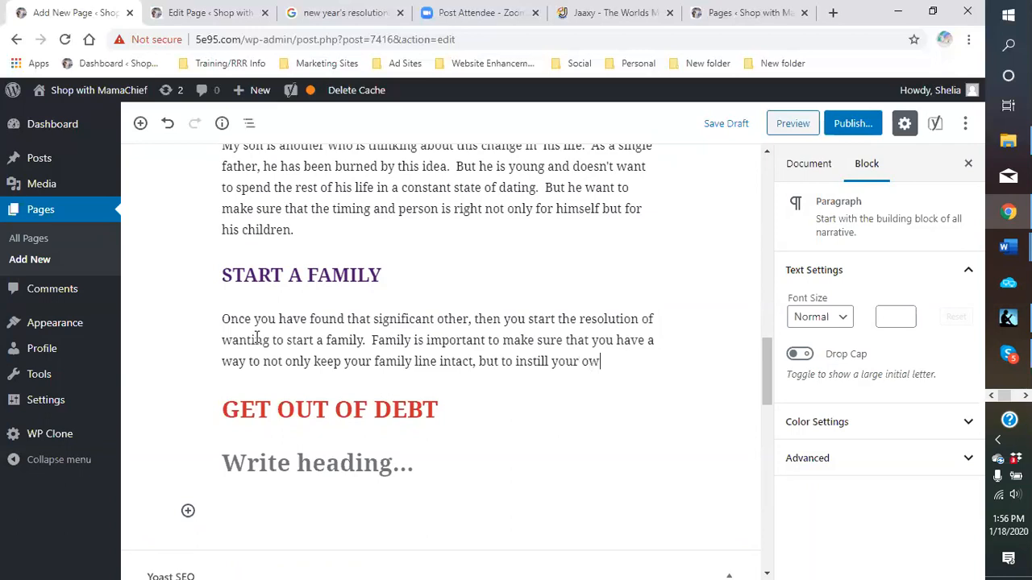
{"action": "type", "text": "n morals and valu"}
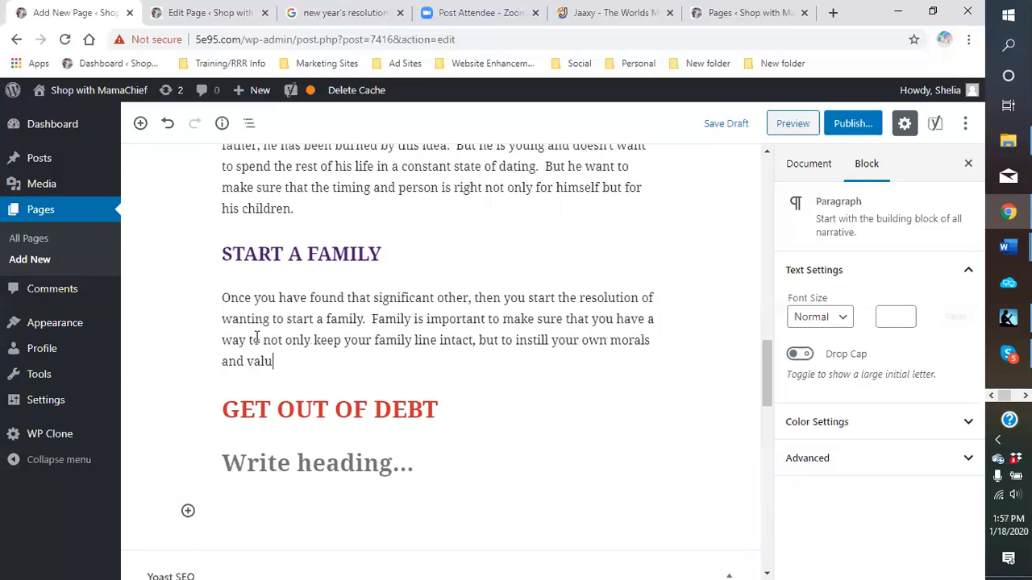
{"action": "type", "text": "es into someon"}
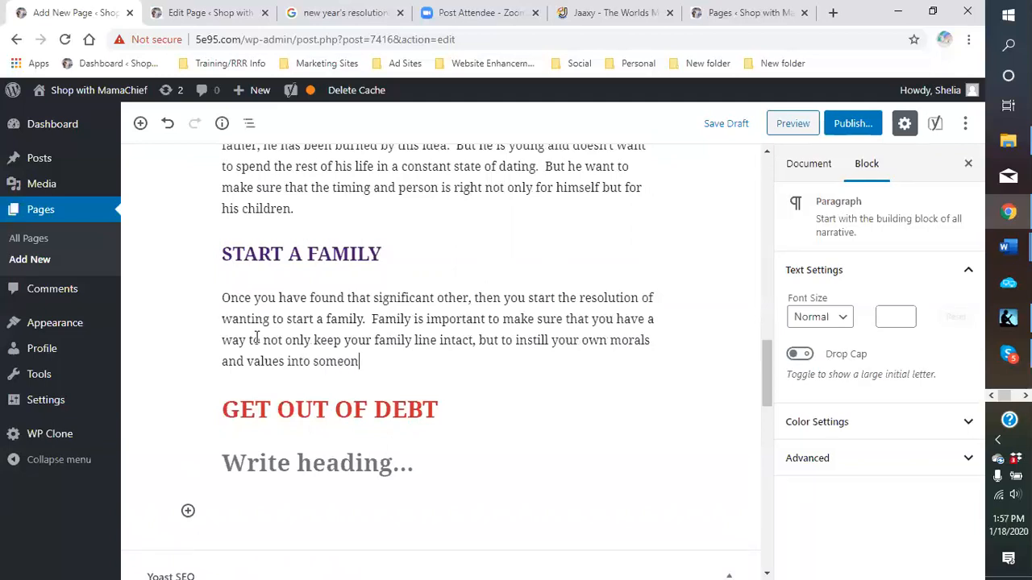
End the paragraph with "In a way, you want to ensure that you continue in some small way even after you leave this world.".
{"action": "type", "text": "e.  In a way, you want to ensure tha"}
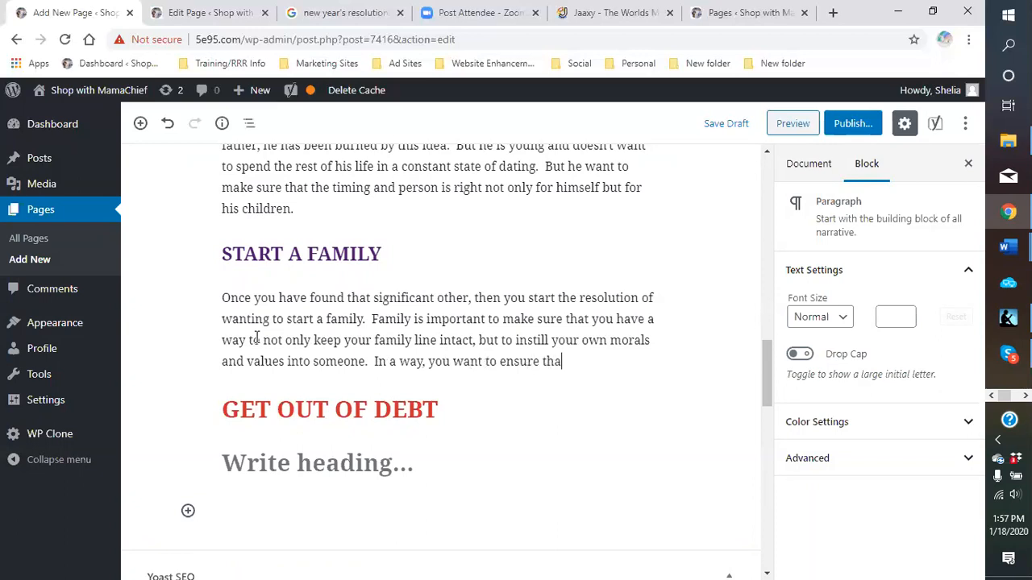
{"action": "type", "text": "t you"}
{"action": "type", "text": "continue in"}
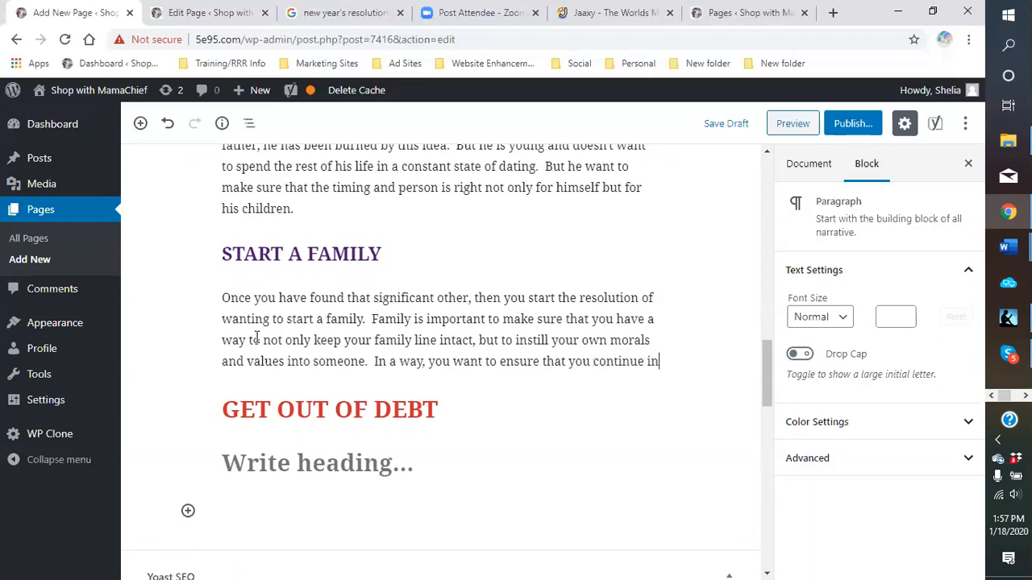
{"action": "type", "text": " some small w"}
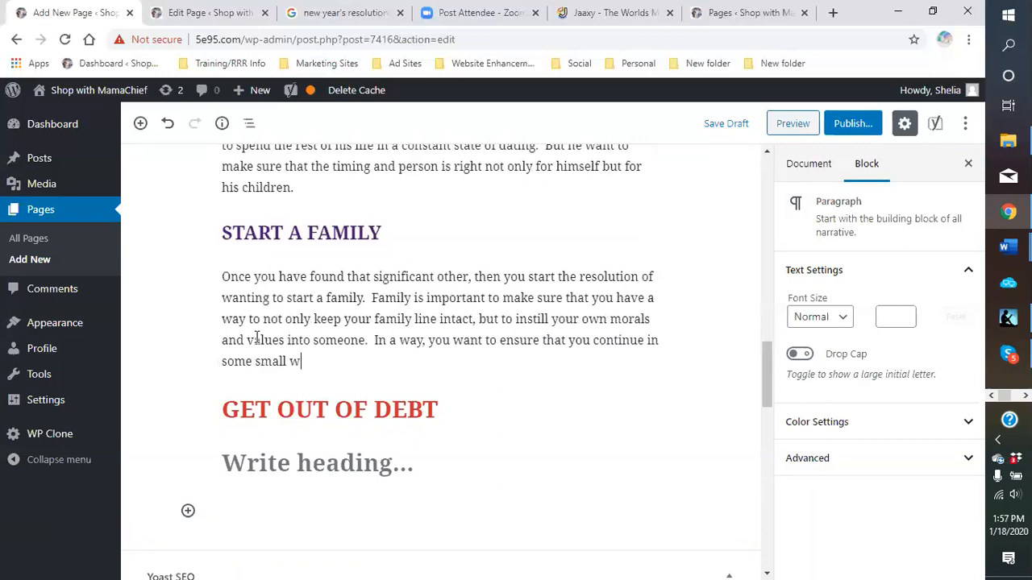
{"action": "type", "text": "ay even after you leave this"}
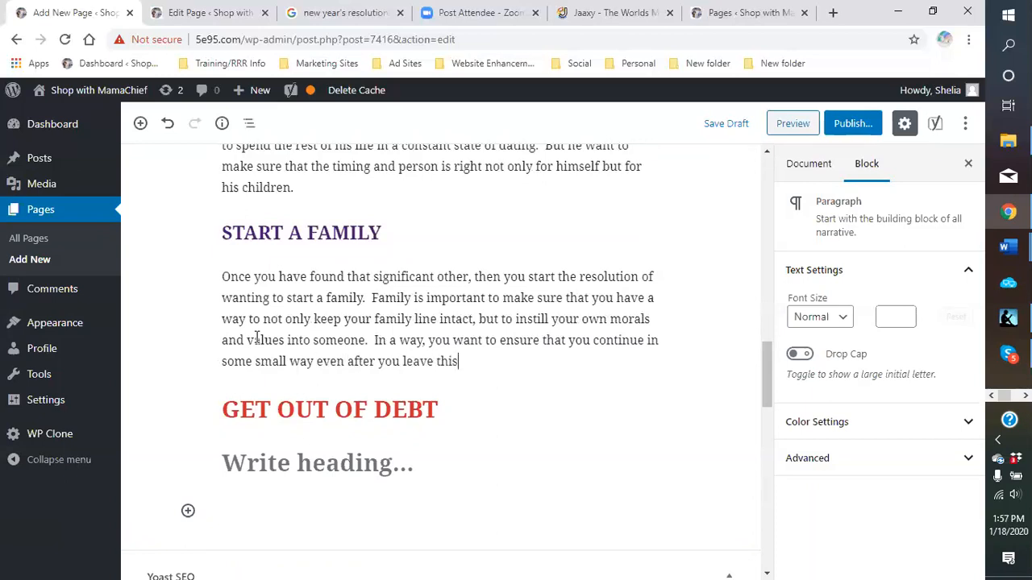
{"action": "type", "text": " world."}
Review the page's Yoast SEO readability results and the SEO analysis for its focus keyphrase.
{"action": "scroll", "coordinate": [437, 288], "scroll_direction": "down", "scroll_amount": 3}
{"action": "scroll", "coordinate": [477, 279], "scroll_direction": "down", "scroll_amount": 2}
{"action": "scroll", "coordinate": [476, 279], "scroll_direction": "up", "scroll_amount": 3}
{"action": "scroll", "coordinate": [382, 315], "scroll_direction": "down", "scroll_amount": 3}
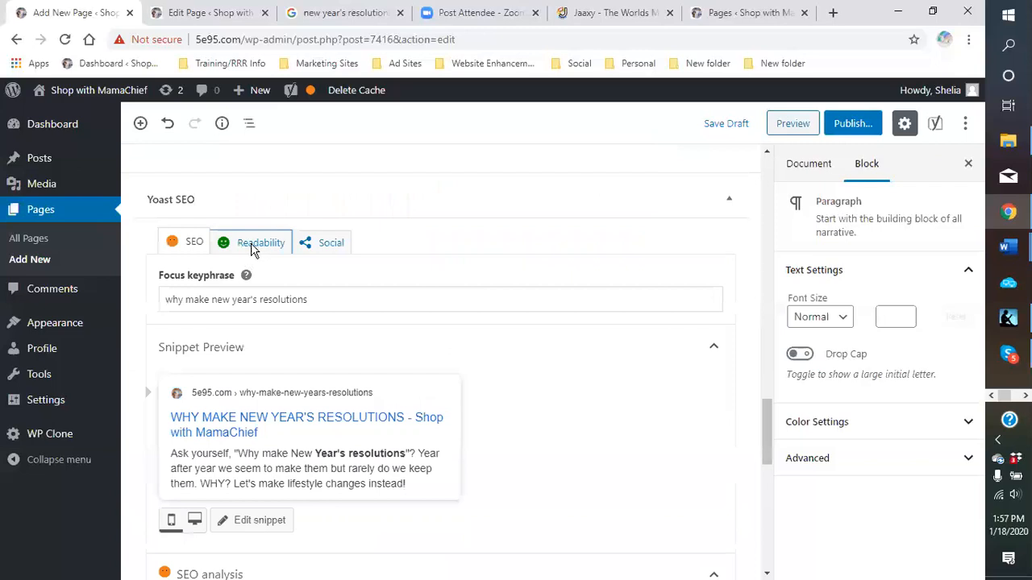
{"action": "left_click", "coordinate": [250, 251]}
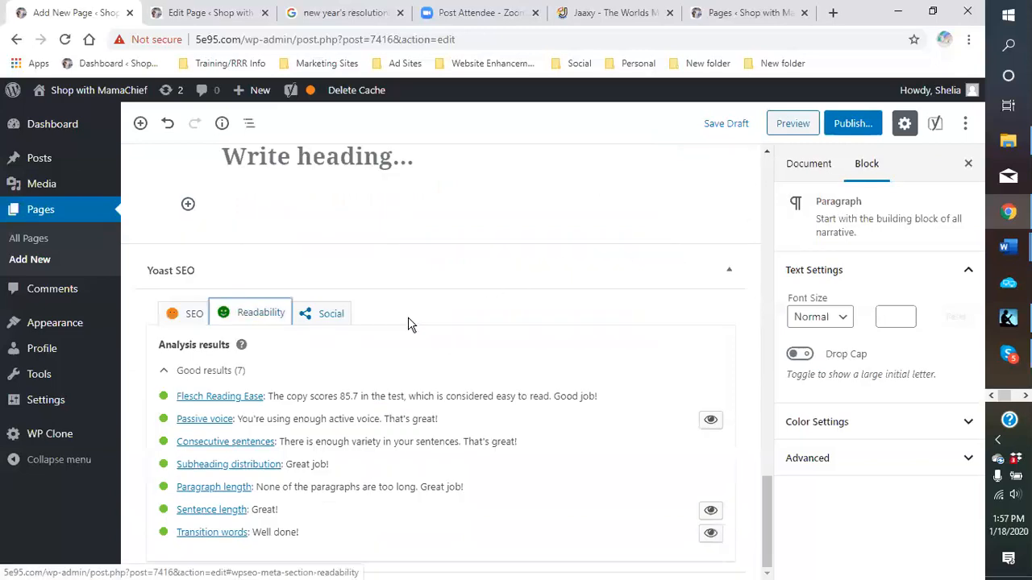
{"action": "left_click", "coordinate": [189, 319]}
{"action": "scroll", "coordinate": [481, 201], "scroll_direction": "down", "scroll_amount": 5}
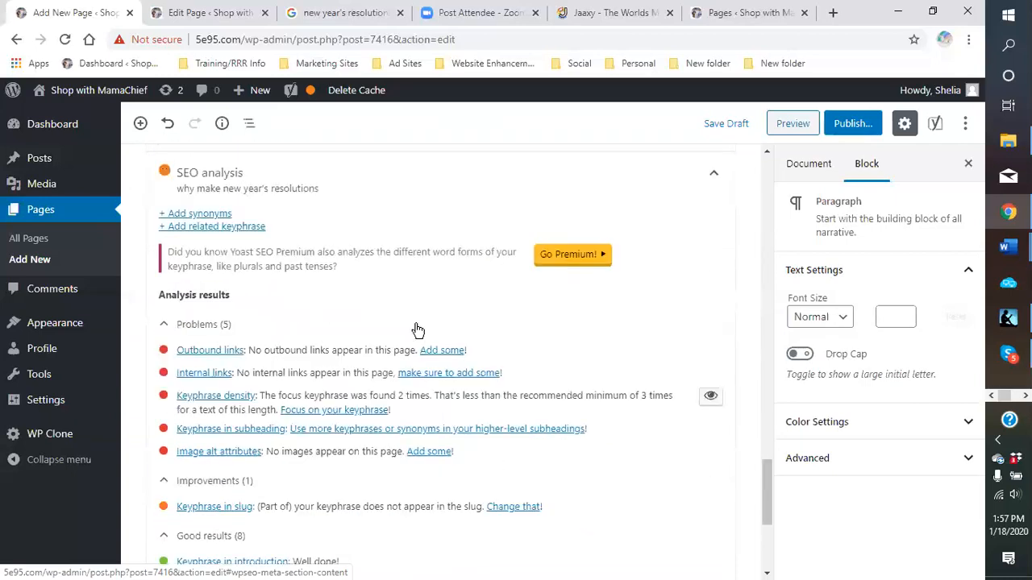
Examine the Yoast SEO snippet preview and the analysis problems, improvements and good results against the page's existing text.
{"action": "scroll", "coordinate": [418, 330], "scroll_direction": "down", "scroll_amount": 1}
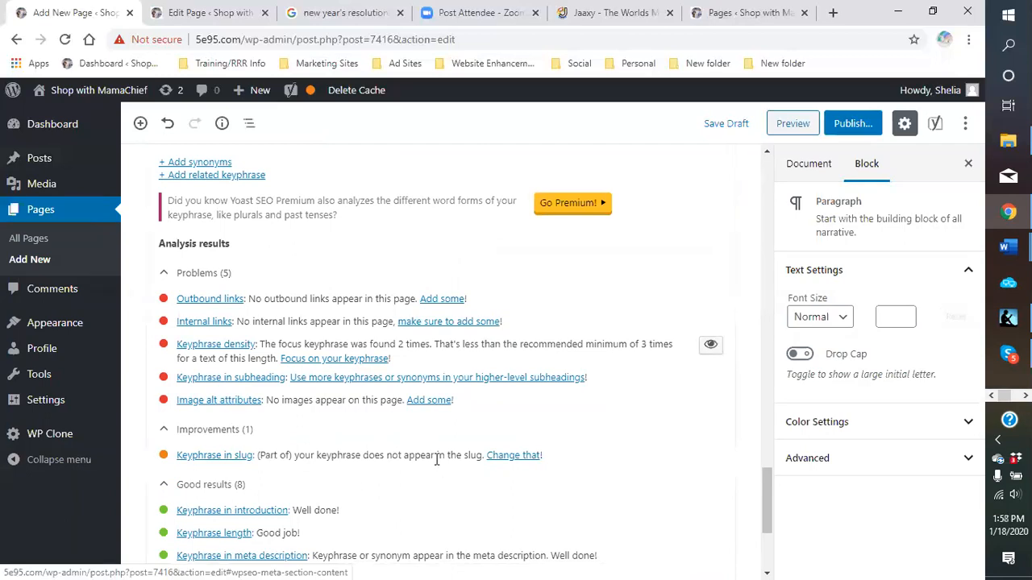
{"action": "scroll", "coordinate": [433, 459], "scroll_direction": "up", "scroll_amount": 4}
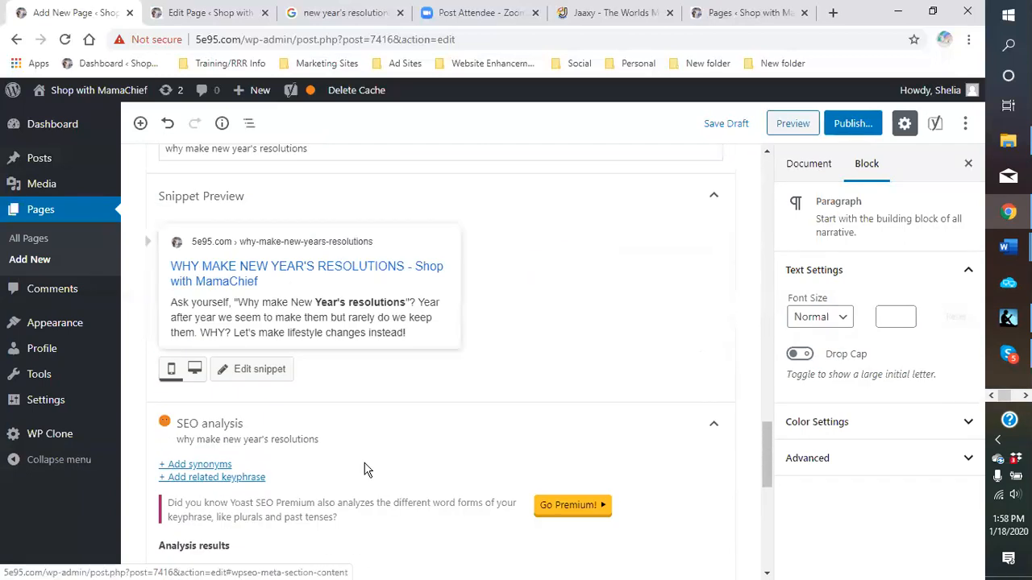
{"action": "scroll", "coordinate": [352, 467], "scroll_direction": "up", "scroll_amount": 1}
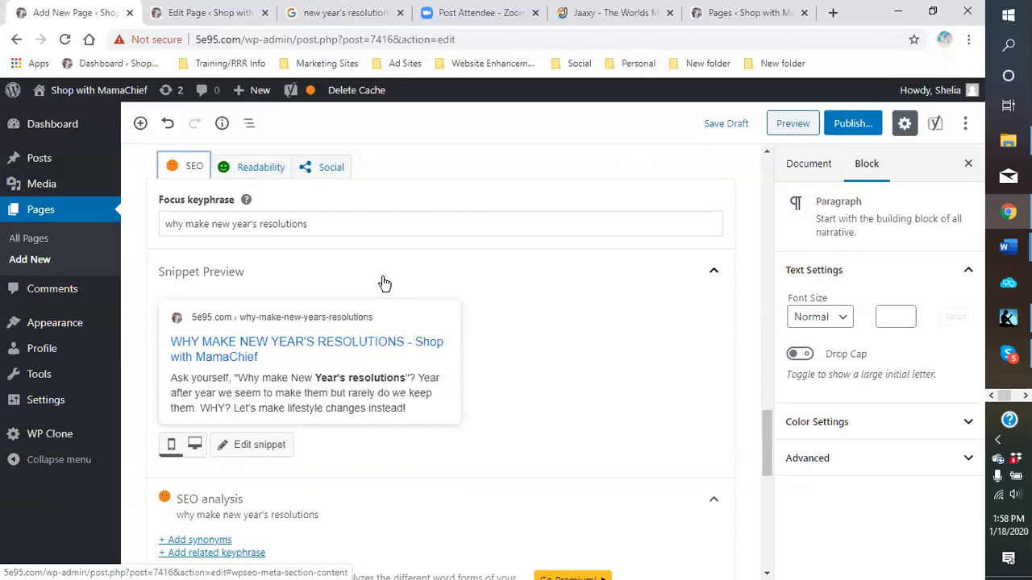
{"action": "scroll", "coordinate": [384, 285], "scroll_direction": "down", "scroll_amount": 2}
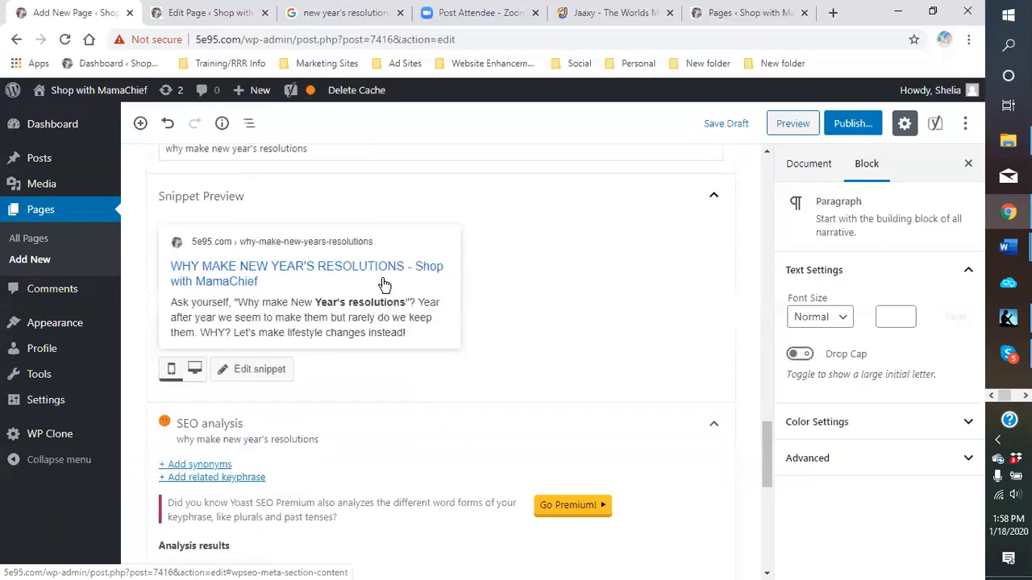
{"action": "scroll", "coordinate": [375, 287], "scroll_direction": "up", "scroll_amount": 3}
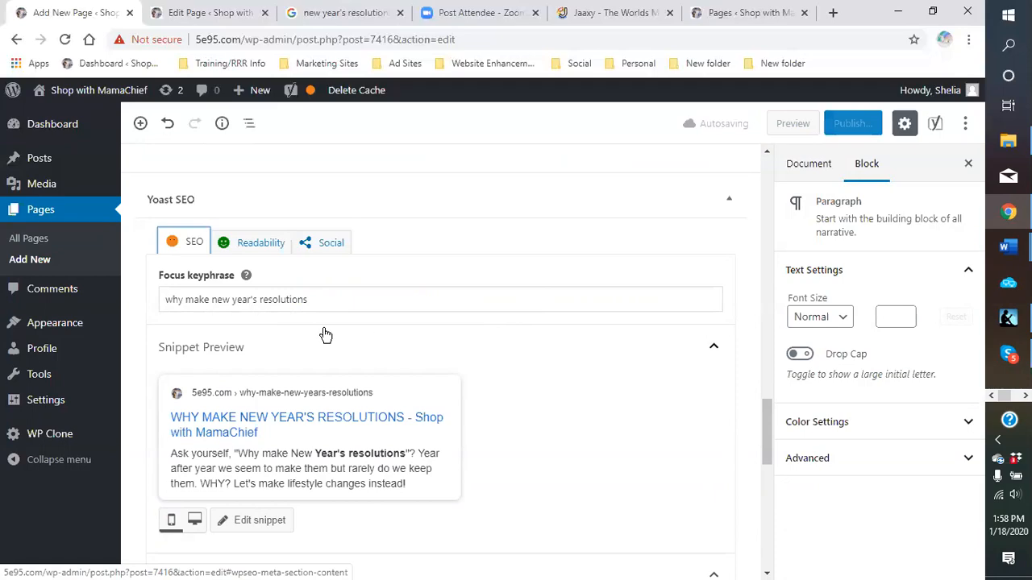
{"action": "scroll", "coordinate": [353, 301], "scroll_direction": "up", "scroll_amount": 10}
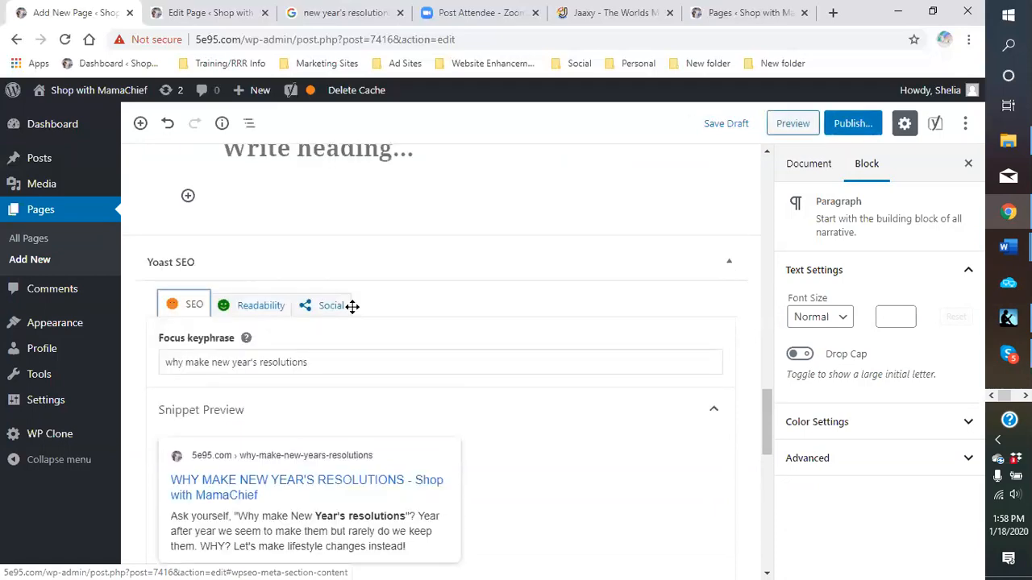
{"action": "scroll", "coordinate": [451, 314], "scroll_direction": "up", "scroll_amount": 10}
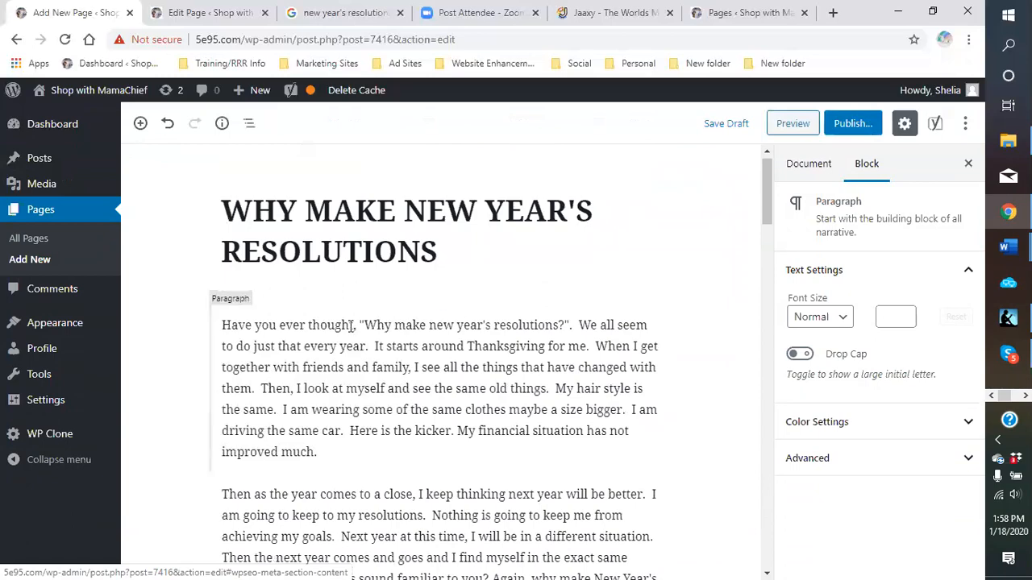
{"action": "scroll", "coordinate": [382, 320], "scroll_direction": "down", "scroll_amount": 10}
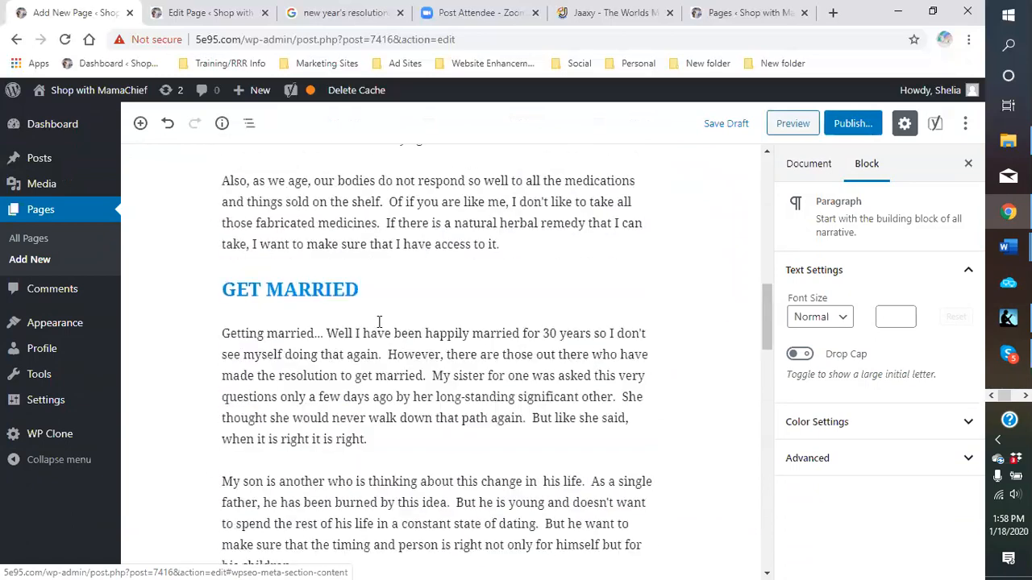
{"action": "scroll", "coordinate": [377, 323], "scroll_direction": "down", "scroll_amount": 15}
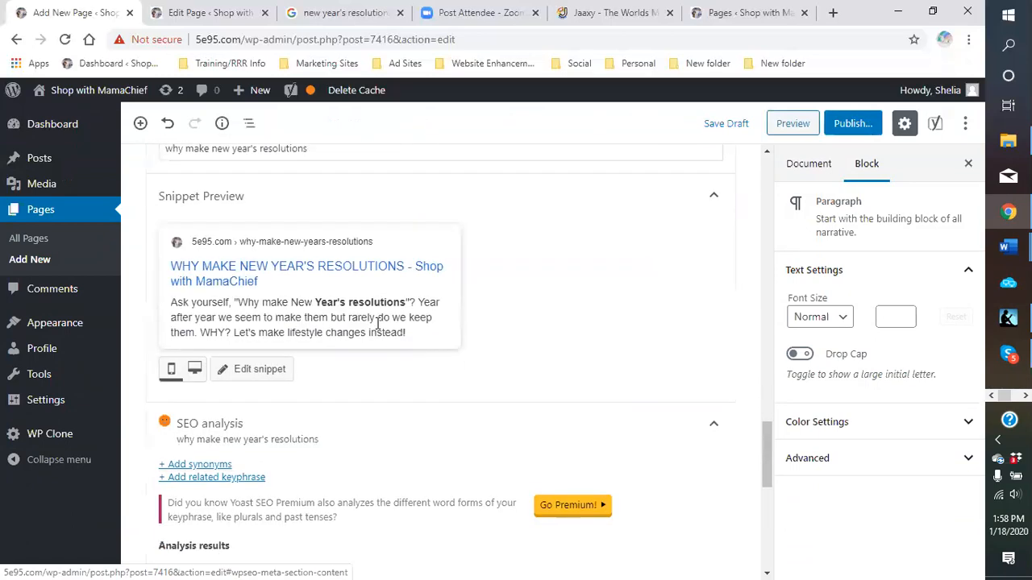
{"action": "scroll", "coordinate": [378, 331], "scroll_direction": "up", "scroll_amount": 2}
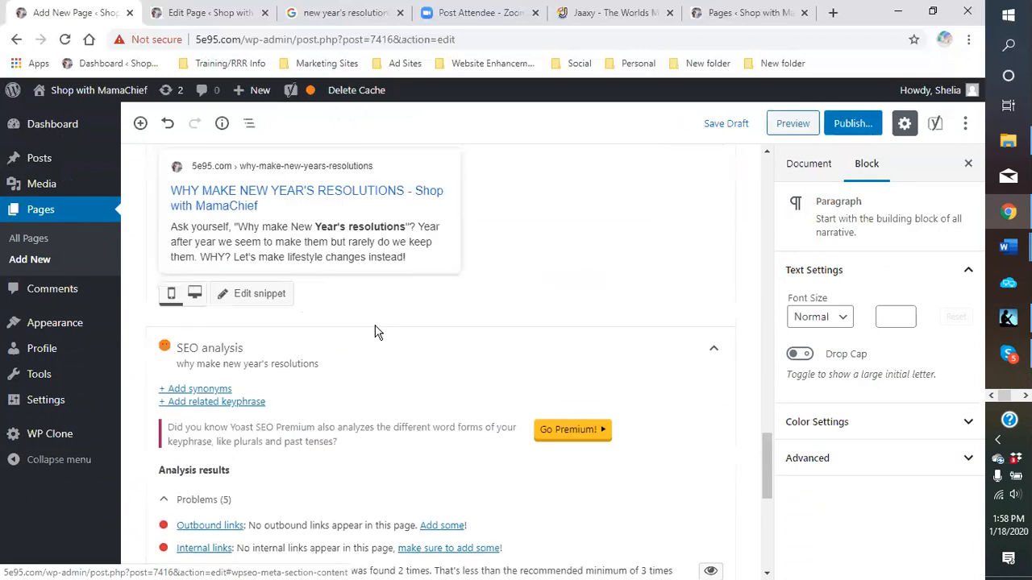
{"action": "scroll", "coordinate": [376, 331], "scroll_direction": "down", "scroll_amount": 3}
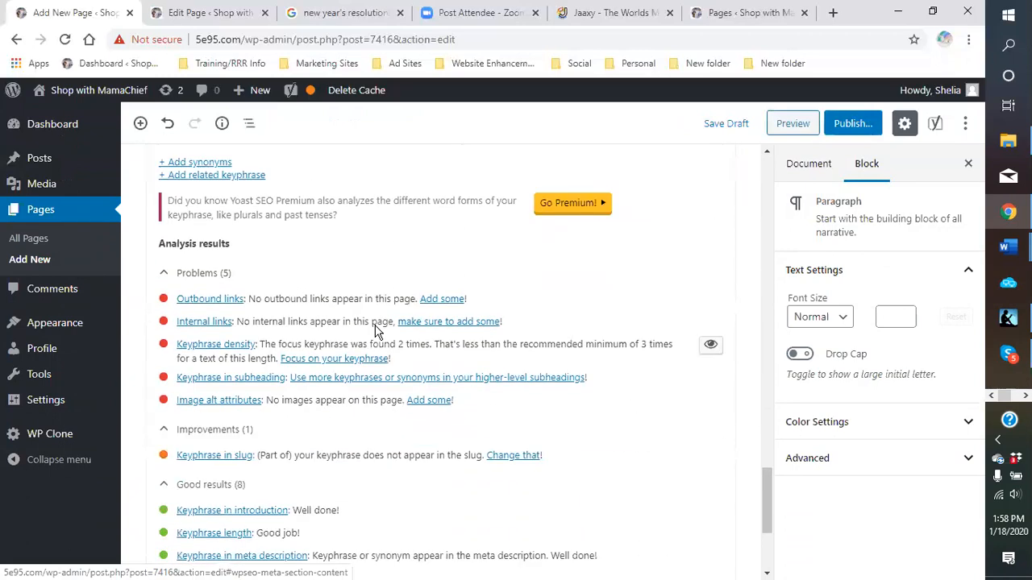
{"action": "scroll", "coordinate": [362, 339], "scroll_direction": "up", "scroll_amount": 4}
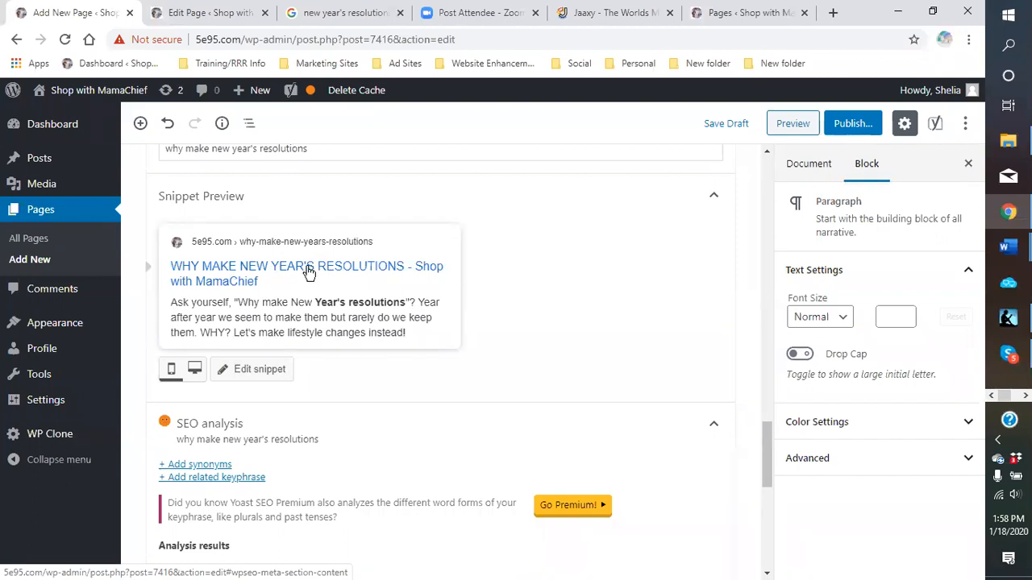
{"action": "scroll", "coordinate": [417, 311], "scroll_direction": "down", "scroll_amount": 6}
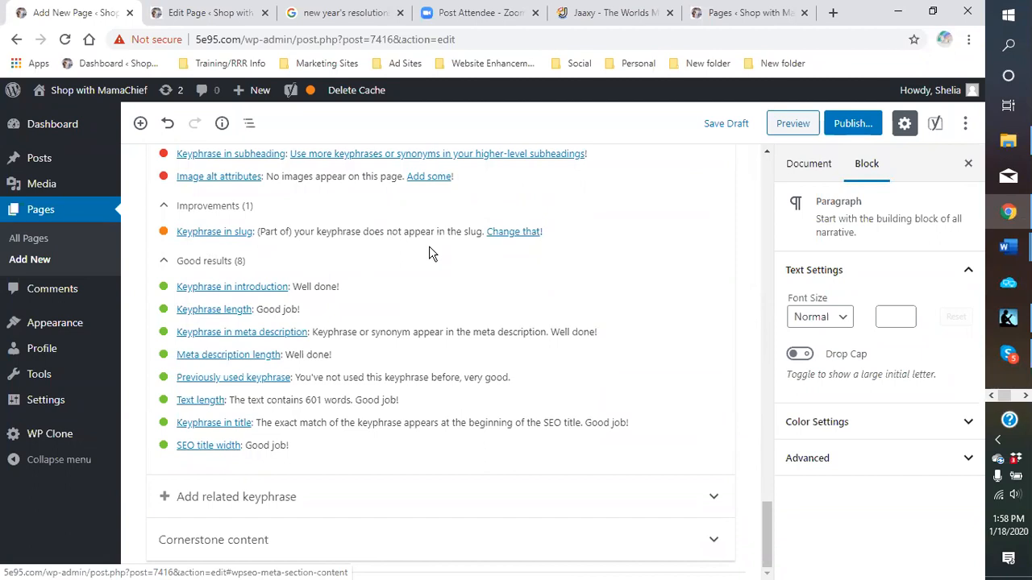
{"action": "scroll", "coordinate": [353, 266], "scroll_direction": "up", "scroll_amount": 1}
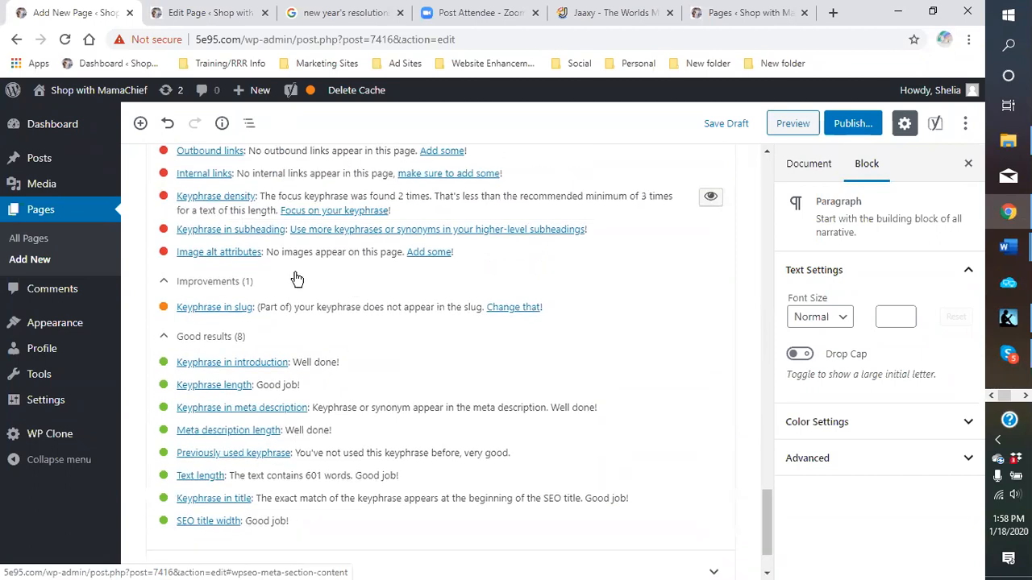
{"action": "scroll", "coordinate": [296, 278], "scroll_direction": "up", "scroll_amount": 4}
{"action": "scroll", "coordinate": [246, 279], "scroll_direction": "up", "scroll_amount": 1}
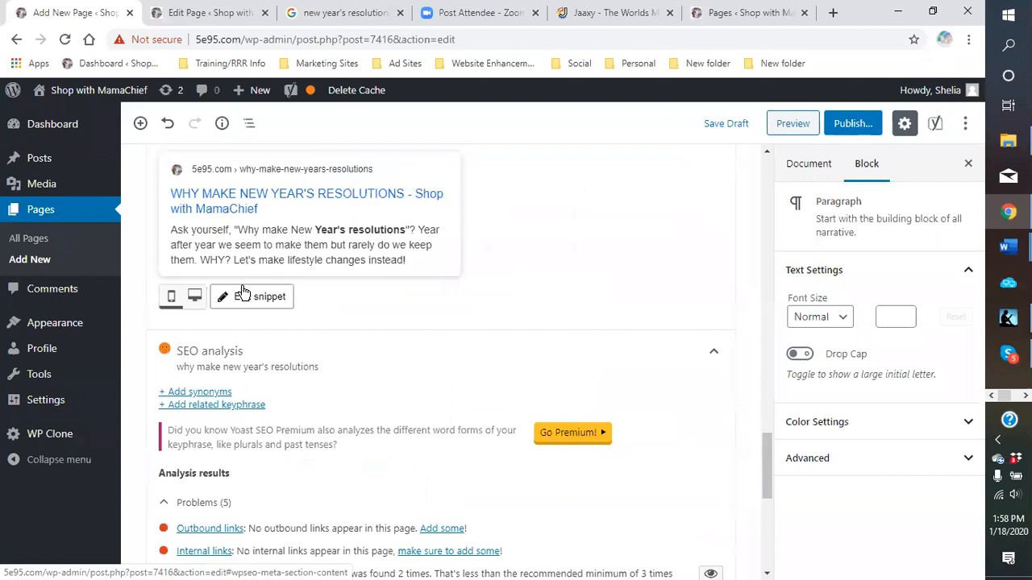
{"action": "scroll", "coordinate": [243, 292], "scroll_direction": "up", "scroll_amount": 3}
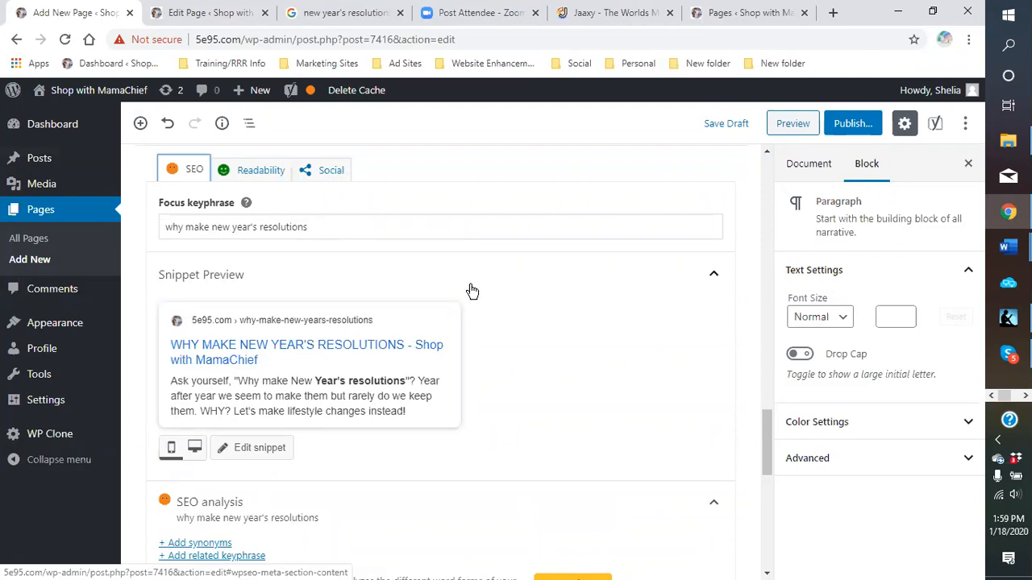
Look back over the page's text from the title to the GET OUT OF DEBT heading to find the section still lacking text.
{"action": "scroll", "coordinate": [472, 291], "scroll_direction": "up", "scroll_amount": 5}
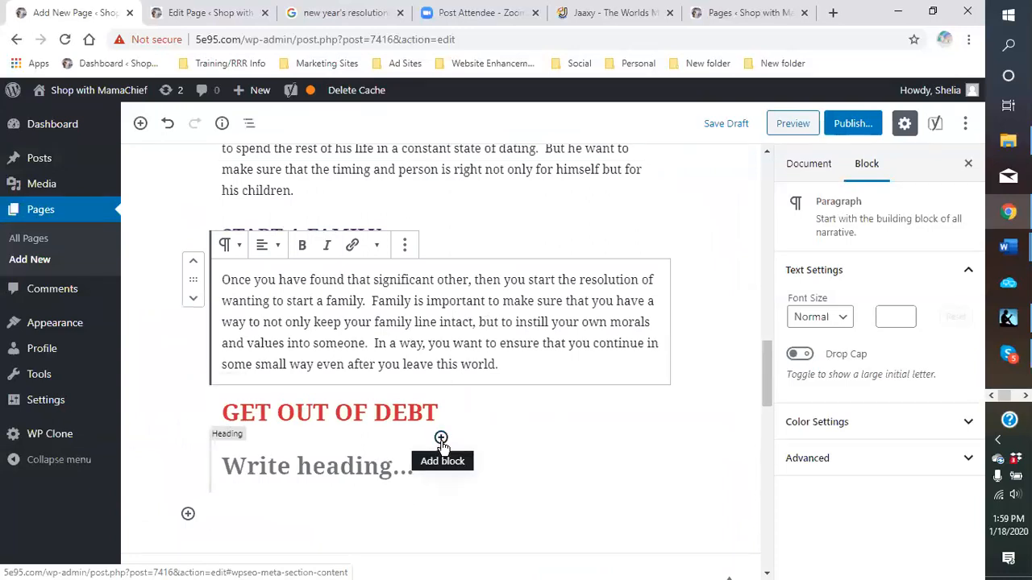
{"action": "scroll", "coordinate": [516, 276], "scroll_direction": "up", "scroll_amount": 5}
{"action": "scroll", "coordinate": [516, 275], "scroll_direction": "up", "scroll_amount": 15}
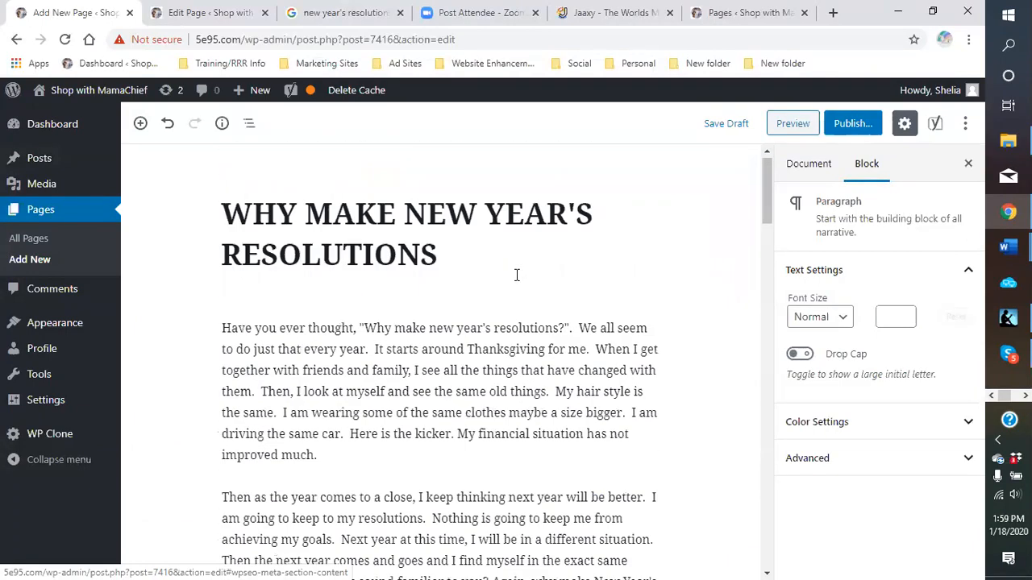
{"action": "scroll", "coordinate": [517, 276], "scroll_direction": "down", "scroll_amount": 20}
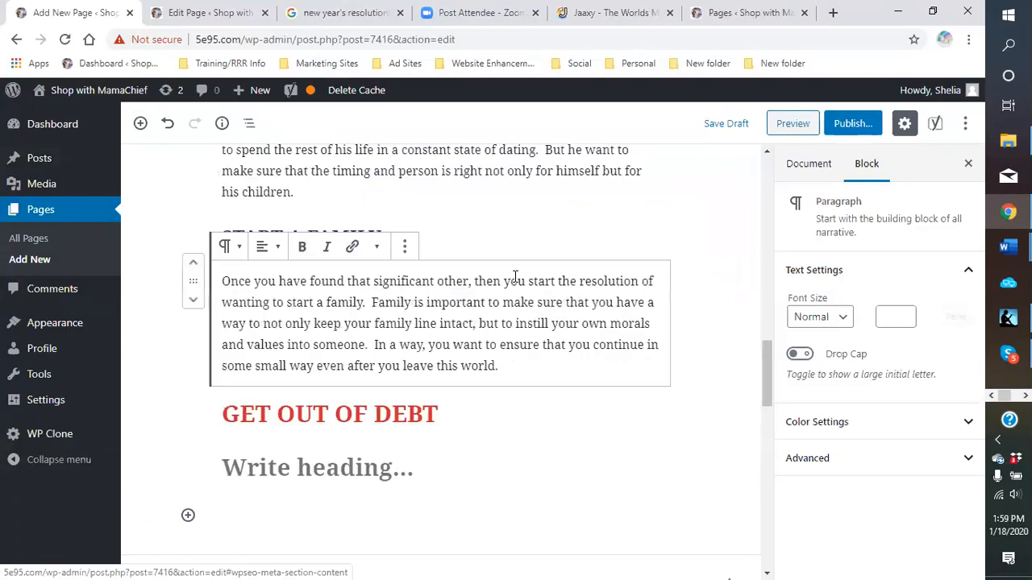
{"action": "scroll", "coordinate": [470, 301], "scroll_direction": "up", "scroll_amount": 1}
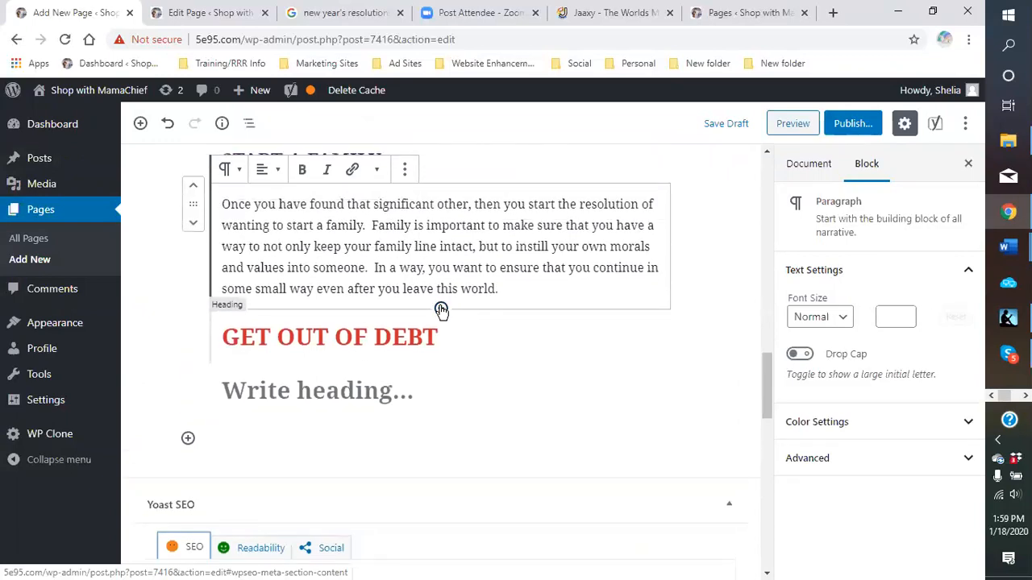
{"action": "scroll", "coordinate": [492, 316], "scroll_direction": "up", "scroll_amount": 1}
{"action": "scroll", "coordinate": [490, 315], "scroll_direction": "up", "scroll_amount": 8}
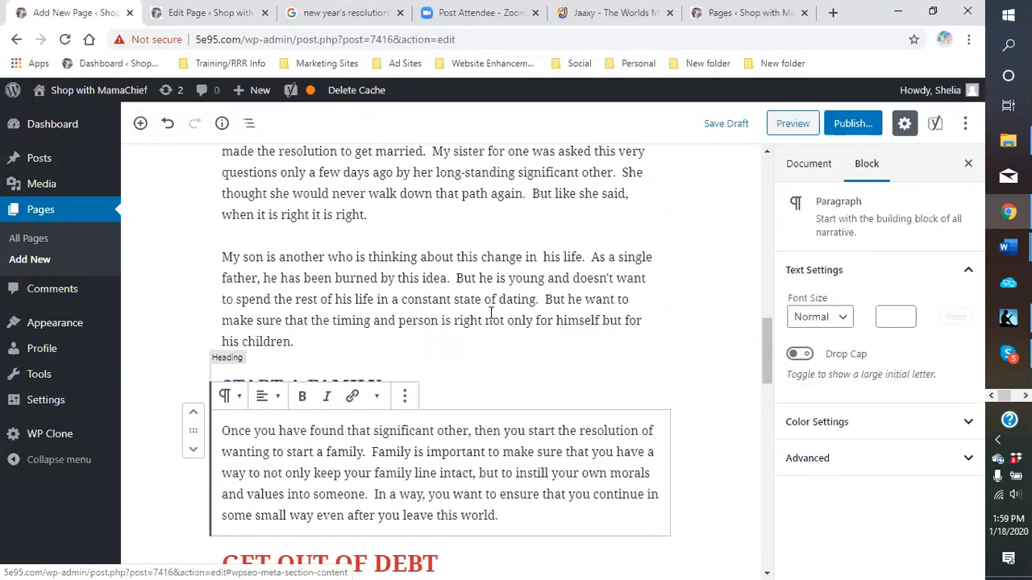
{"action": "scroll", "coordinate": [479, 323], "scroll_direction": "down", "scroll_amount": 8}
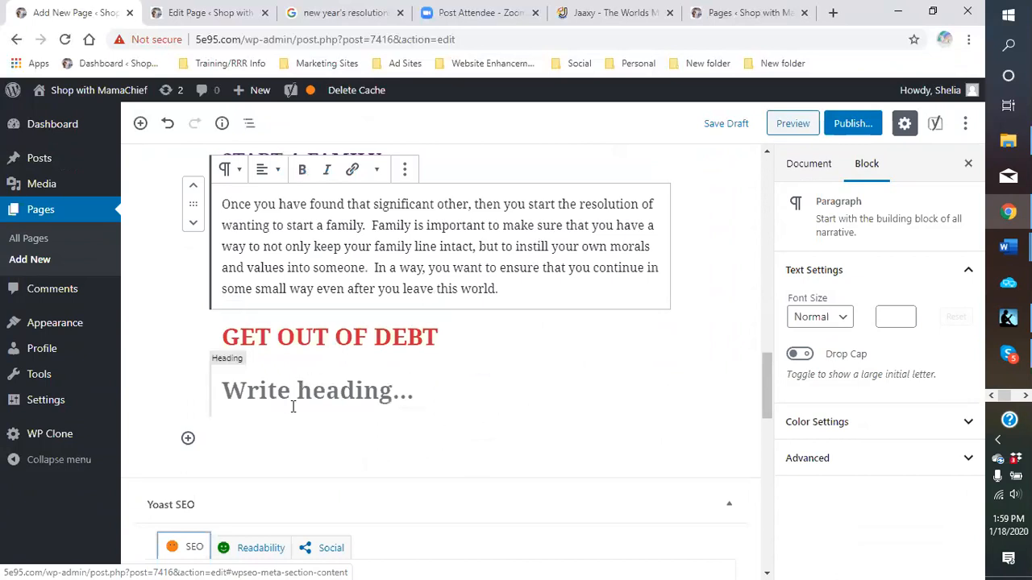
Add a Classic block under the debt heading: "Get out of debt is another resolution that we all tend to make with the start of a new year.".
{"action": "left_click", "coordinate": [441, 362]}
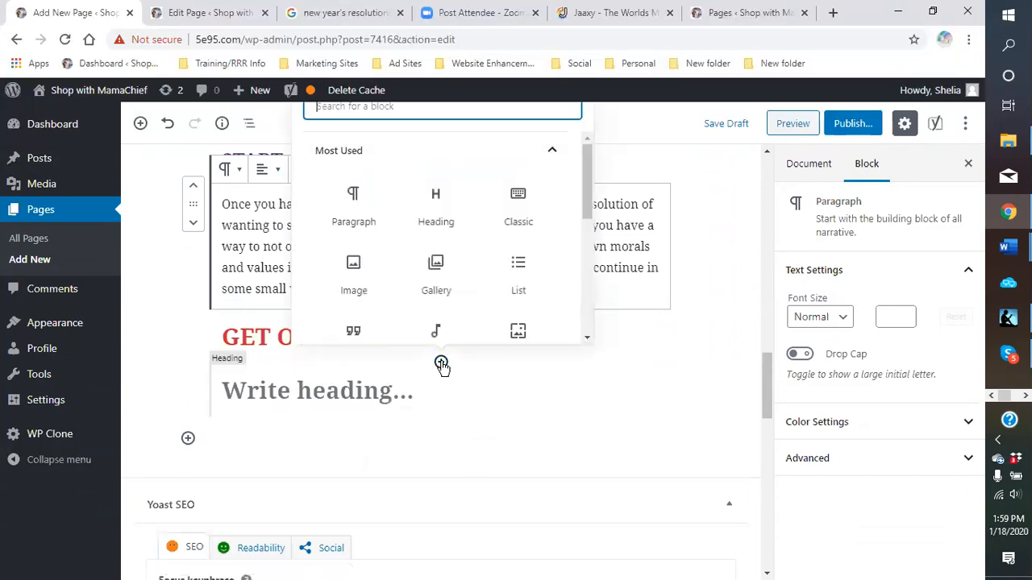
{"action": "left_click", "coordinate": [518, 210]}
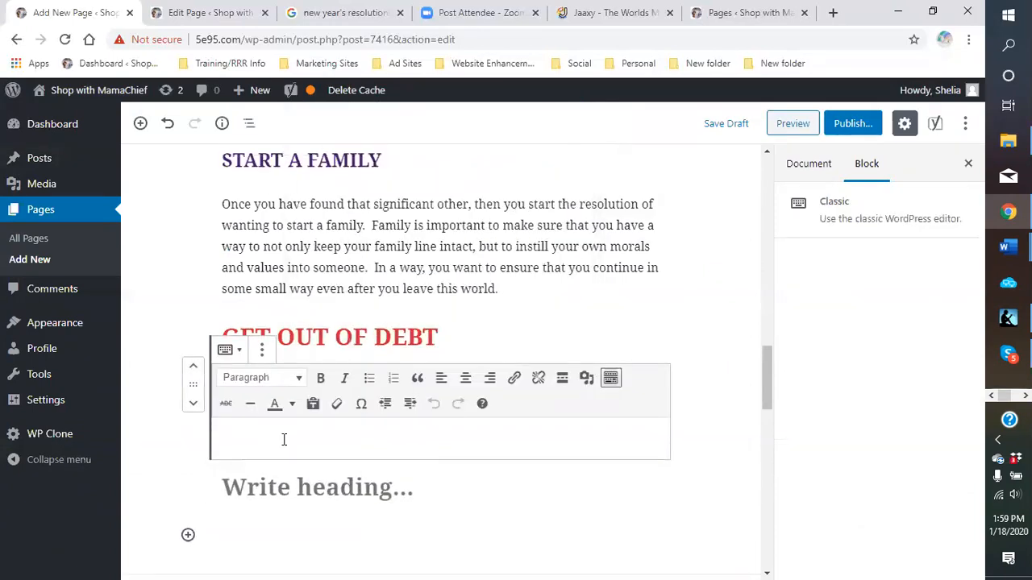
{"action": "type", "text": "Get out"}
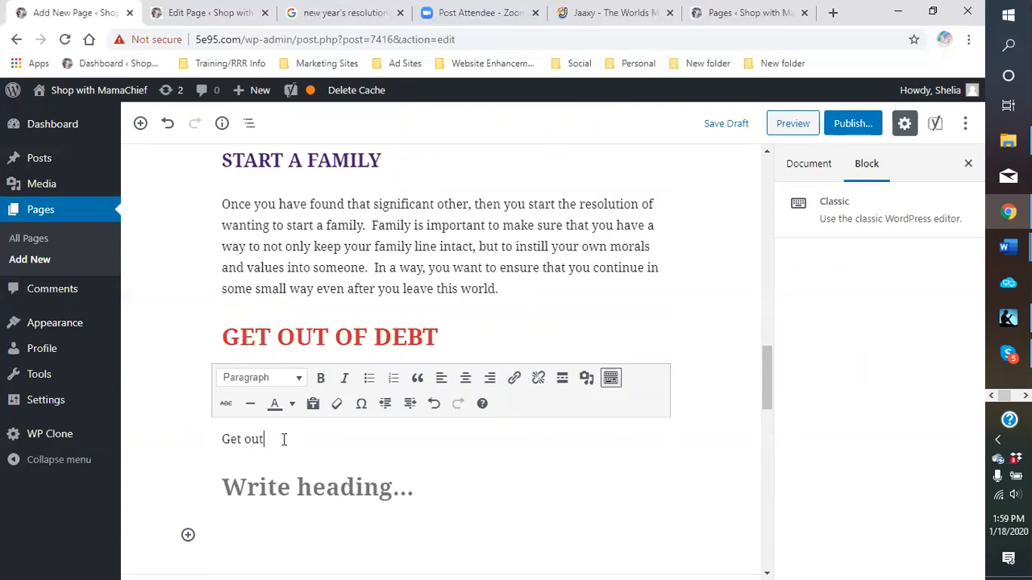
{"action": "type", "text": " of debt is another resolution that we all tend to make"}
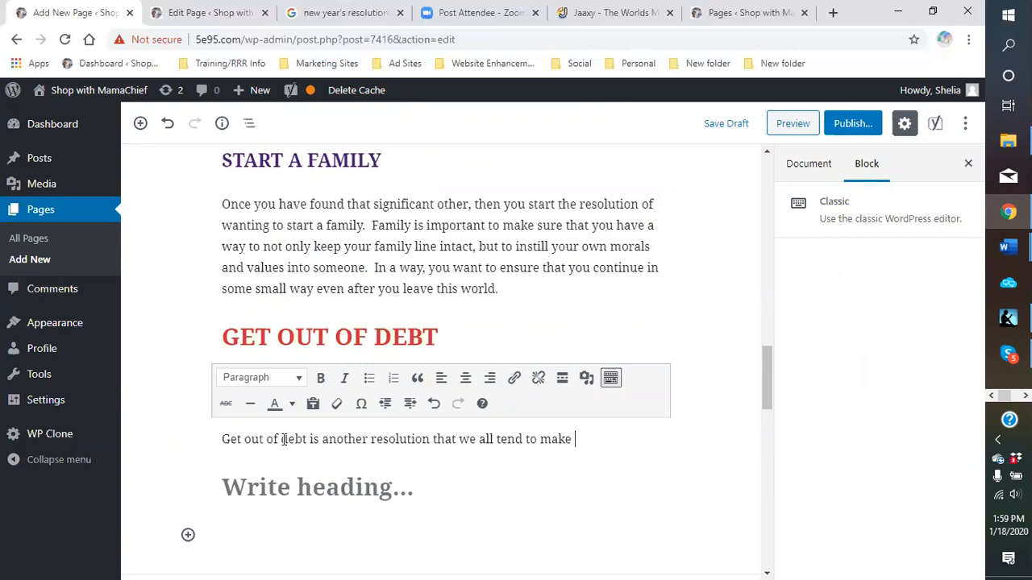
{"action": "type", "text": " with the start"}
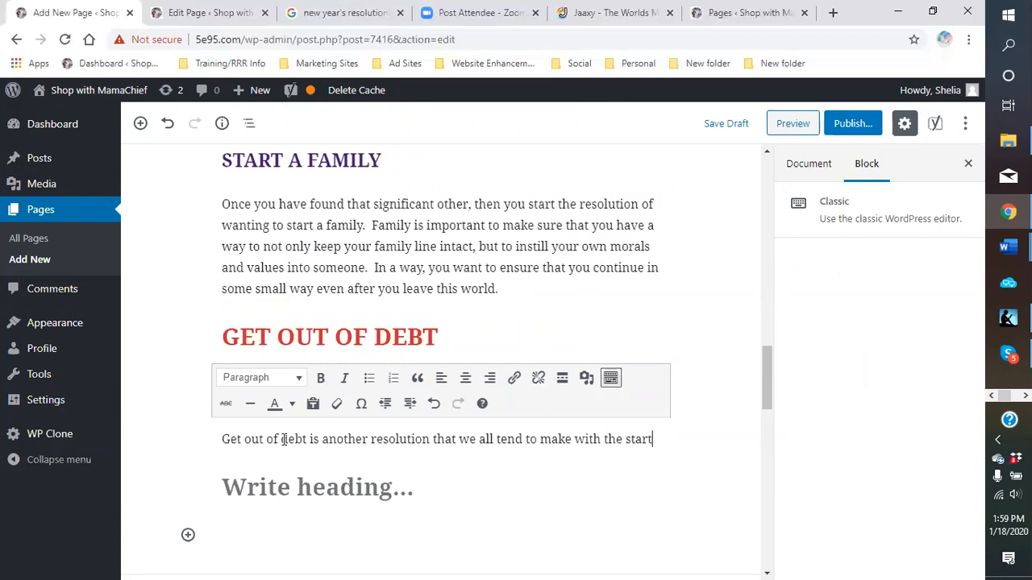
{"action": "type", "text": " of a new year."}
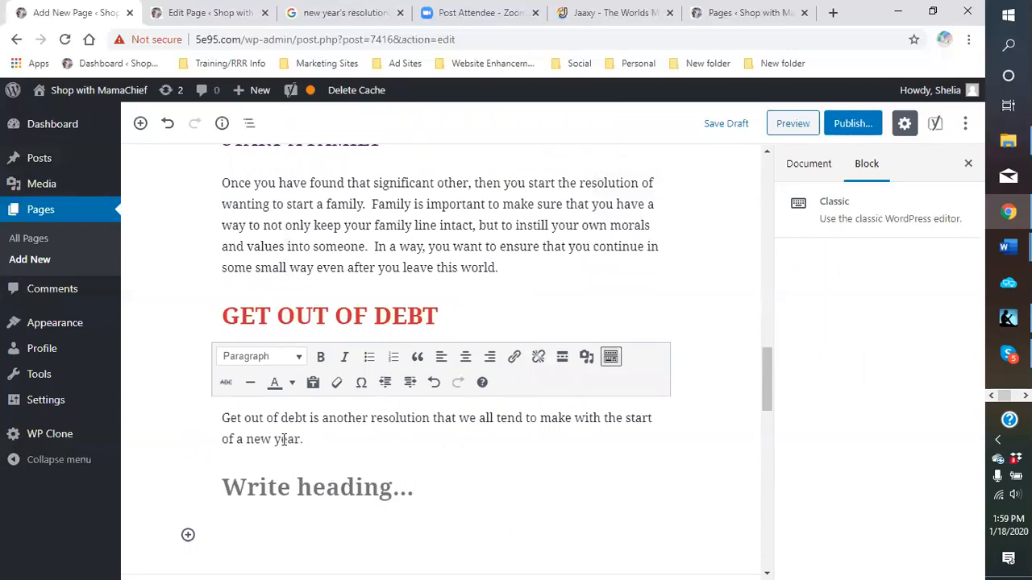
Add the sentence "But again, why make New Year's resolutions, we we don't change the things we do from year to year.".
{"action": "type", "text": "  But again, why make new"}
{"action": "key", "text": "BackSpace"}
{"action": "key", "text": "BackSpace"}
{"action": "key", "text": "BackSpace"}
{"action": "type", "text": "New Year's resolutions, we we"}
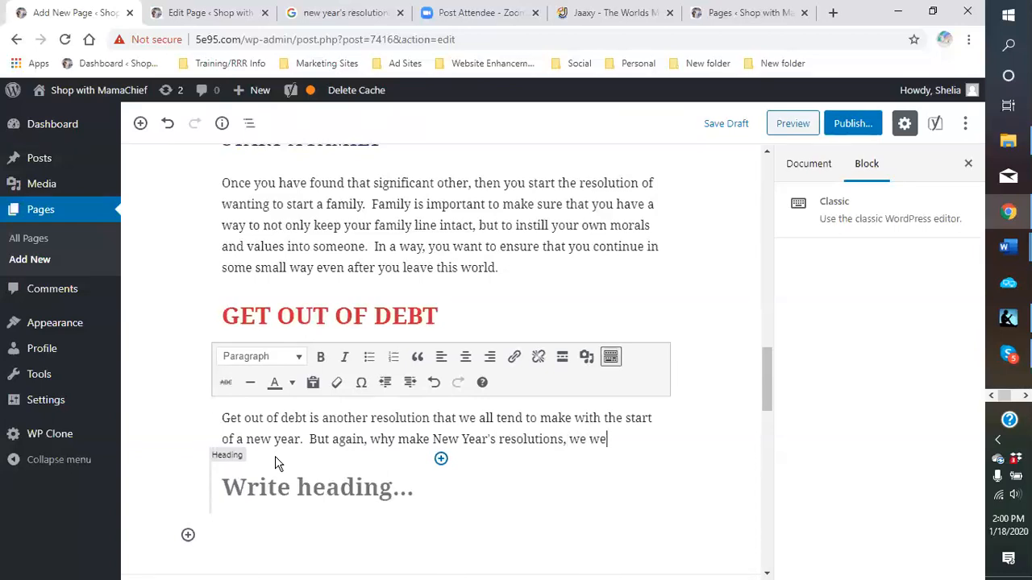
{"action": "type", "text": " don't change "}
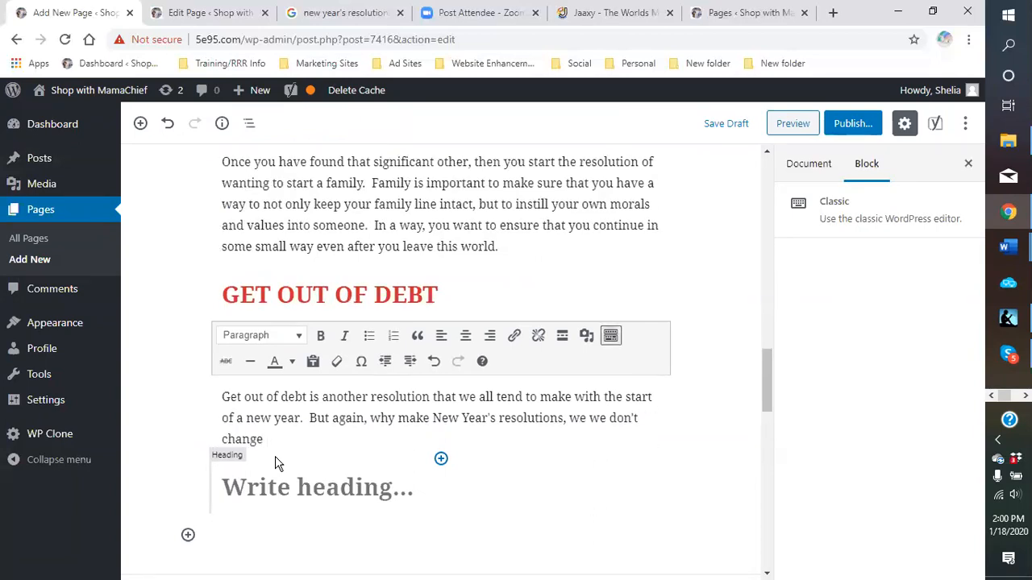
{"action": "type", "text": "the things we do from year to year.  If "}
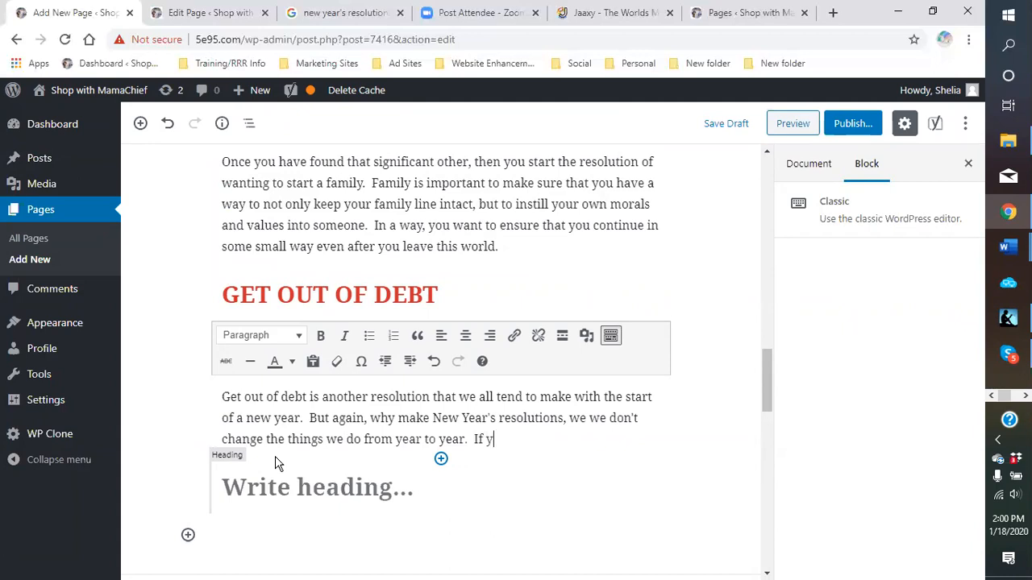
Continue the debt paragraph with "If we are in the same boat this year as we were the year before and the year before".
{"action": "type", "text": "we are"}
{"action": "type", "text": " in the same bo"}
{"action": "type", "text": "at this year a"}
{"action": "type", "text": "s we were t"}
{"action": "type", "text": "he year be"}
{"action": "type", "text": "fore "}
{"action": "type", "text": "and the year b"}
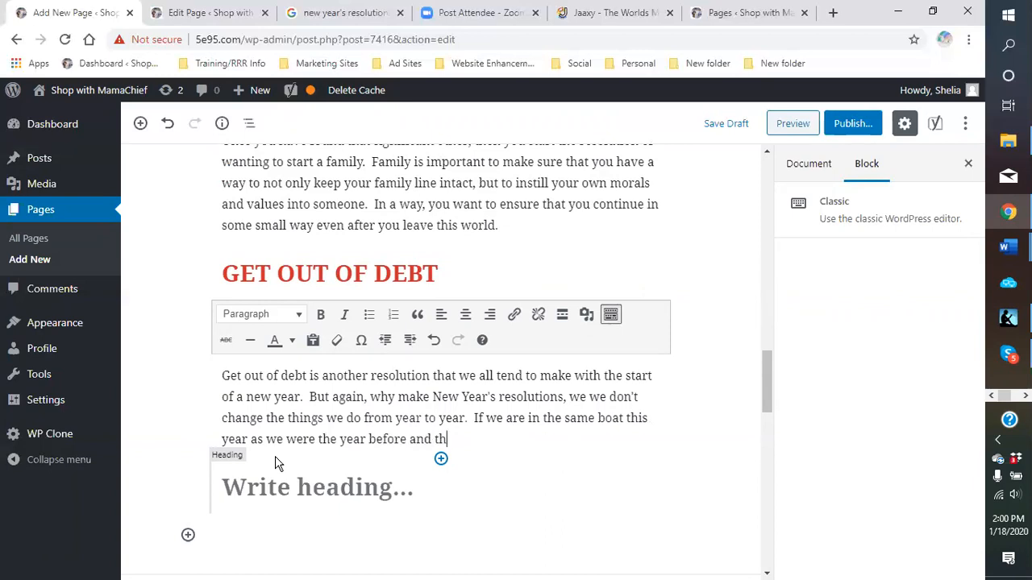
{"action": "type", "text": "e "}
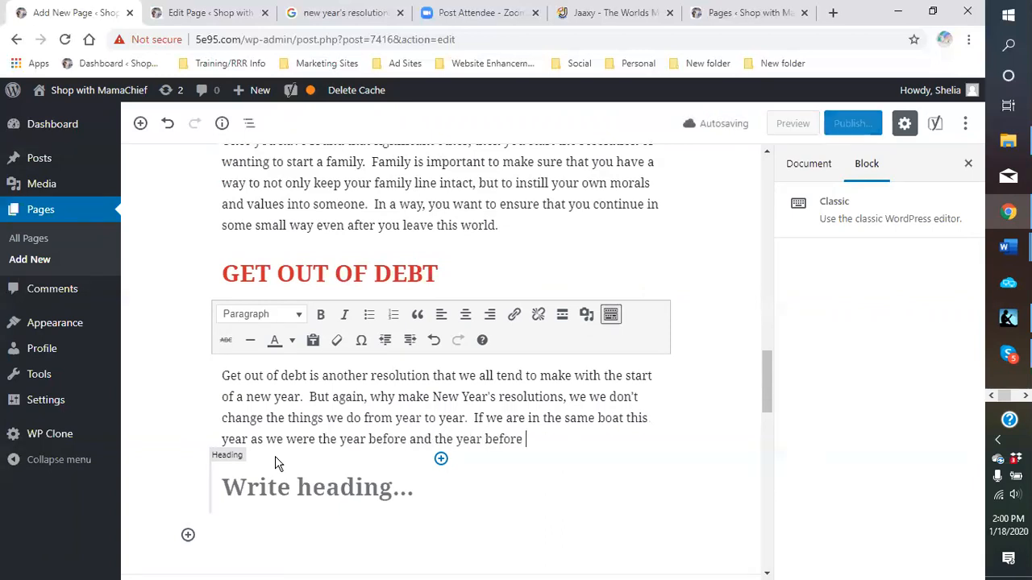
Finish the sentence with "that, why are we seeking a different result this time?!".
{"action": "type", "text": "that, why are "}
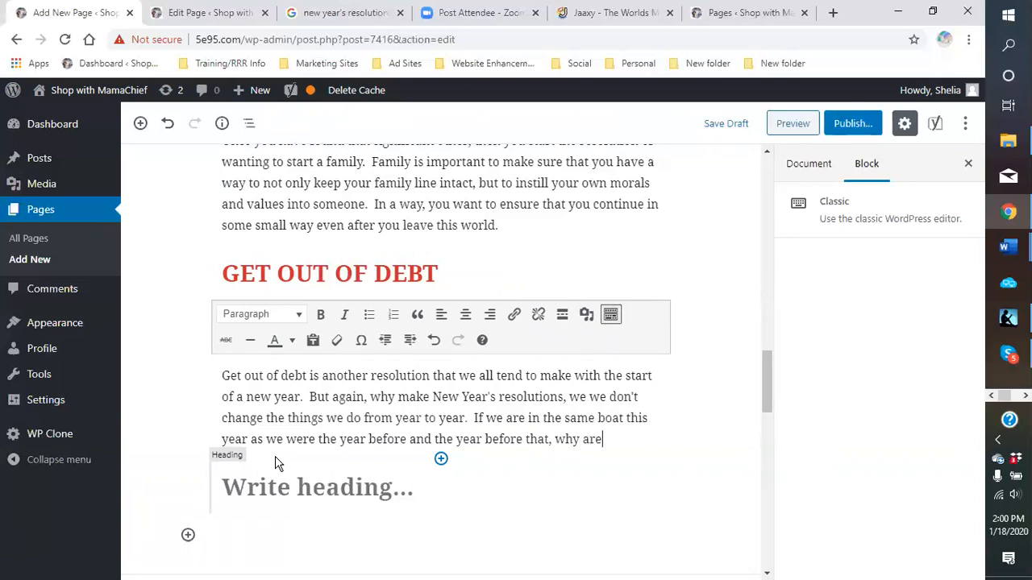
{"action": "type", "text": "wesseaking a di"}
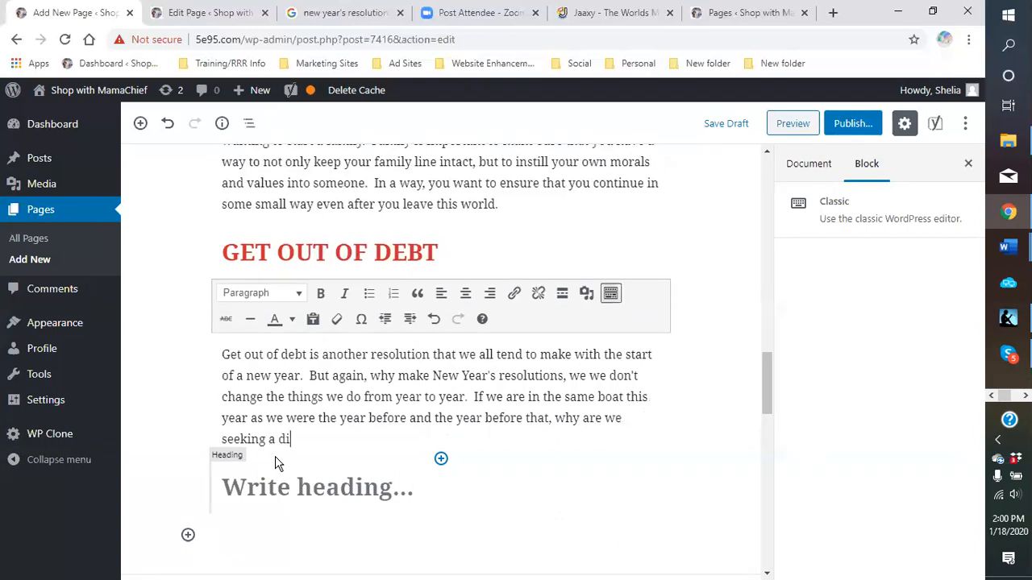
{"action": "type", "text": "fferent result this time"}
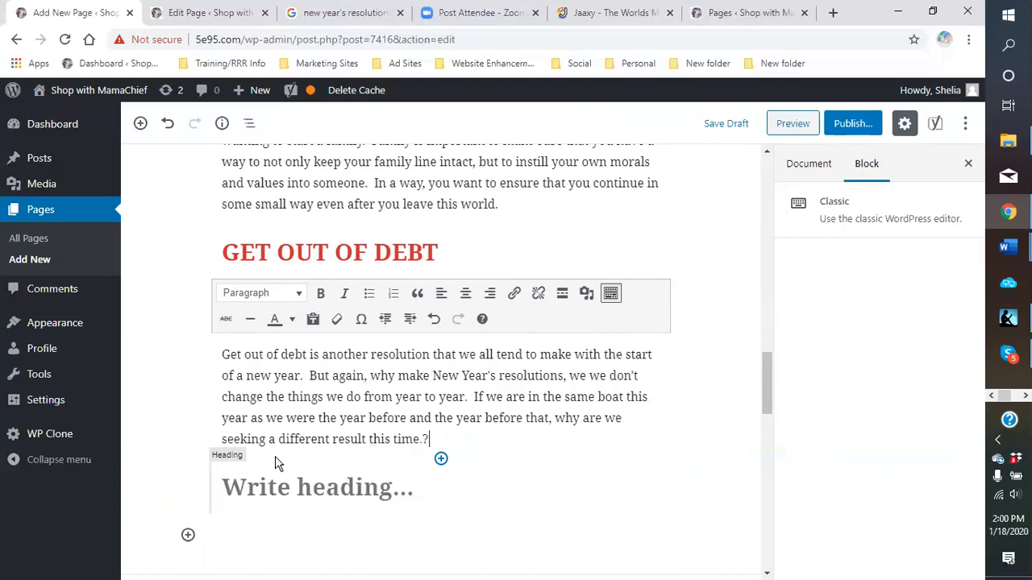
Finish the debt paragraph: "You cannot get a different result when you are doing the same thing time and time again. SOMETHING NEEDS TO CHANGE!!!".
{"action": "type", "text": "?! You cannot"}
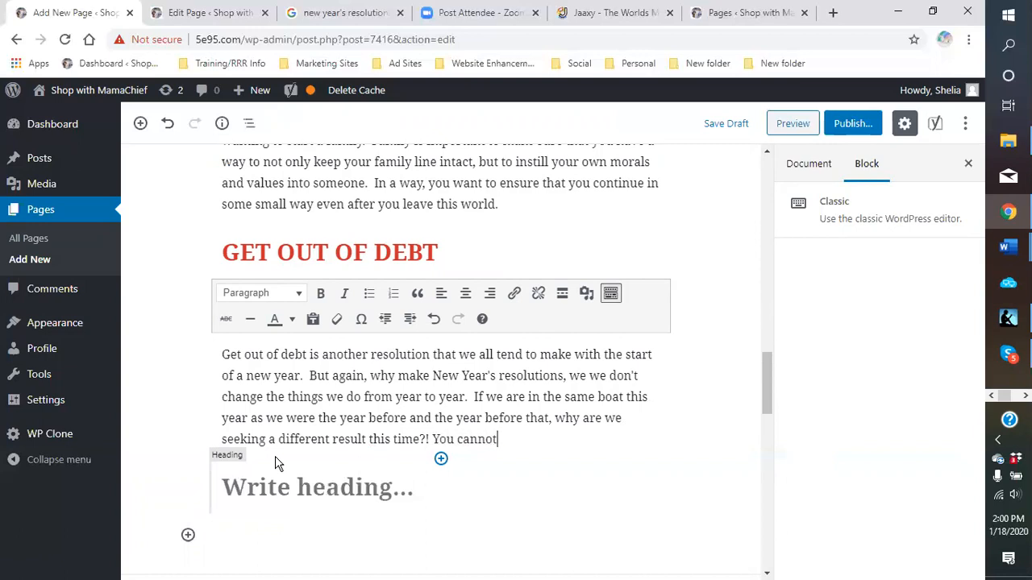
{"action": "type", "text": " get a different result w"}
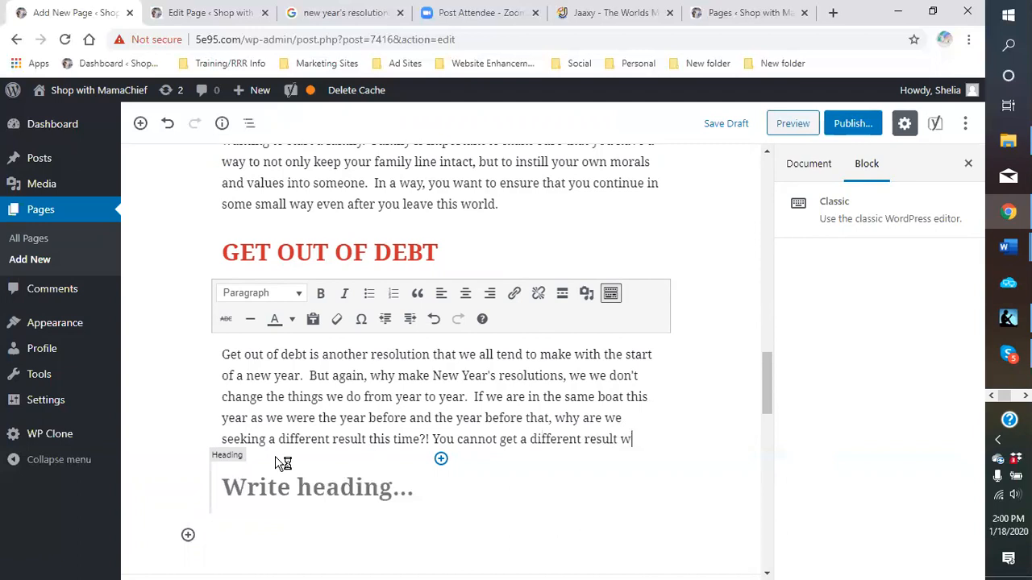
{"action": "type", "text": "hen you are doi"}
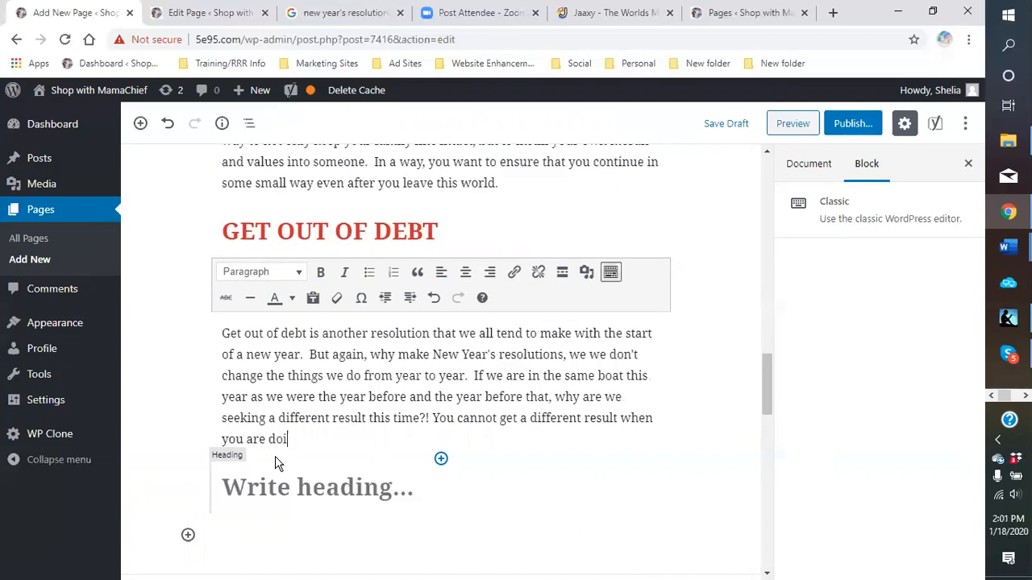
{"action": "type", "text": "ng the same thing"}
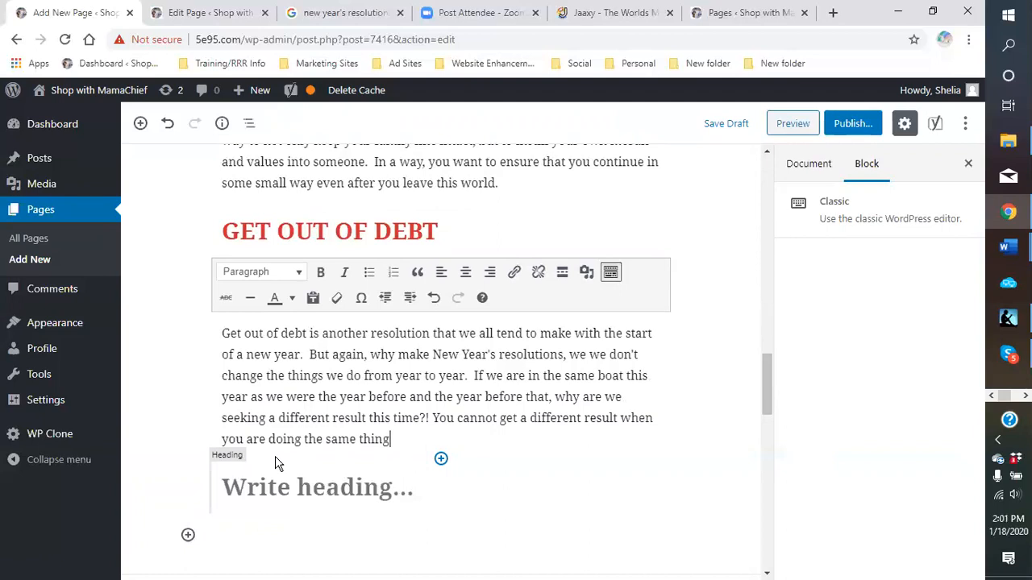
{"action": "type", "text": " time and time"}
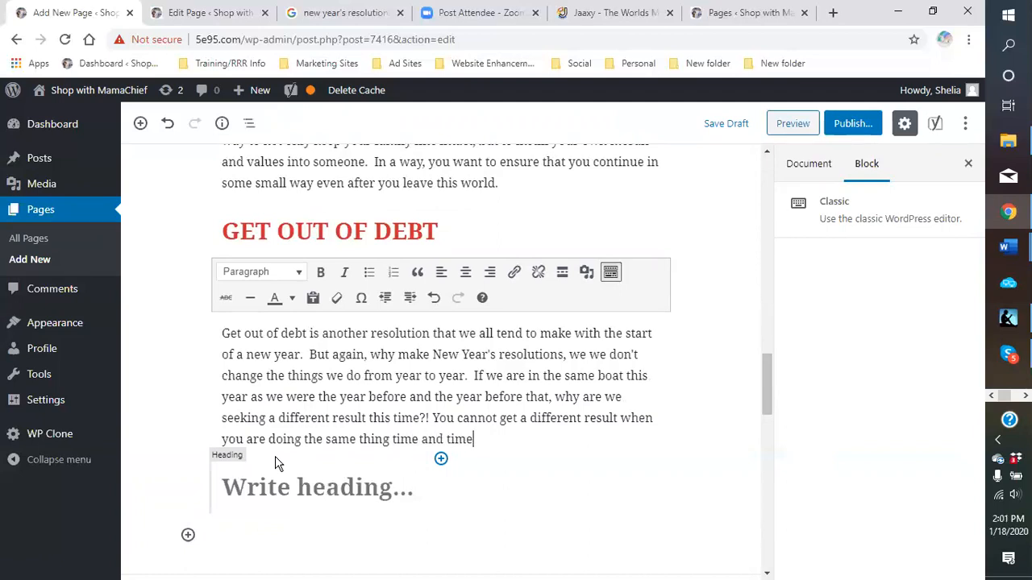
{"action": "type", "text": " again.  Some"}
{"action": "key", "text": "BackSpace"}
{"action": "type", "text": "OMTTHING NEEDS TO CHANGE!!!"}
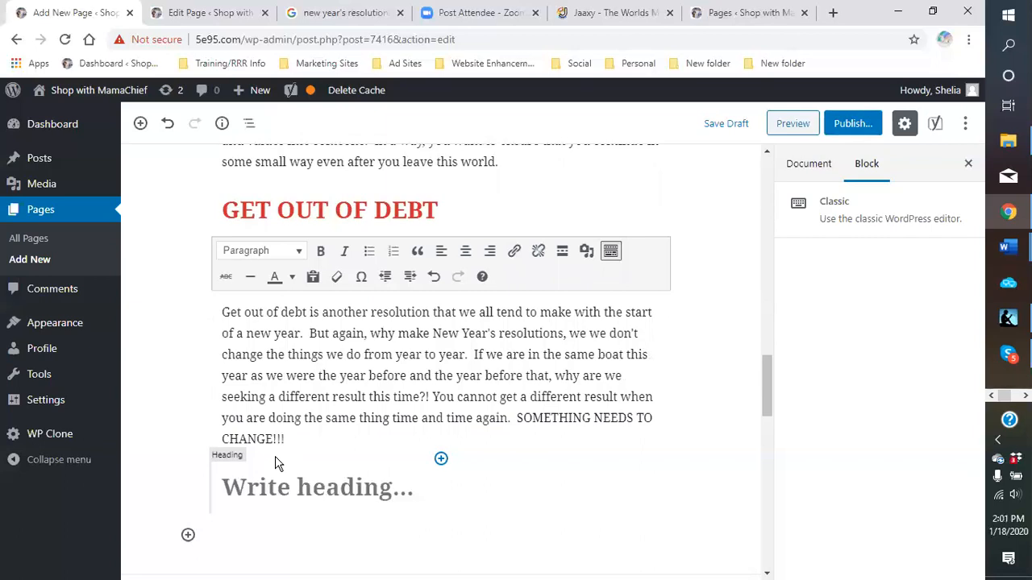
{"action": "left_click", "coordinate": [730, 417]}
Examine the Yoast SEO problems, improvements and good results, especially the keyphrase in subheading entry.
{"action": "scroll", "coordinate": [679, 426], "scroll_direction": "down", "scroll_amount": 3}
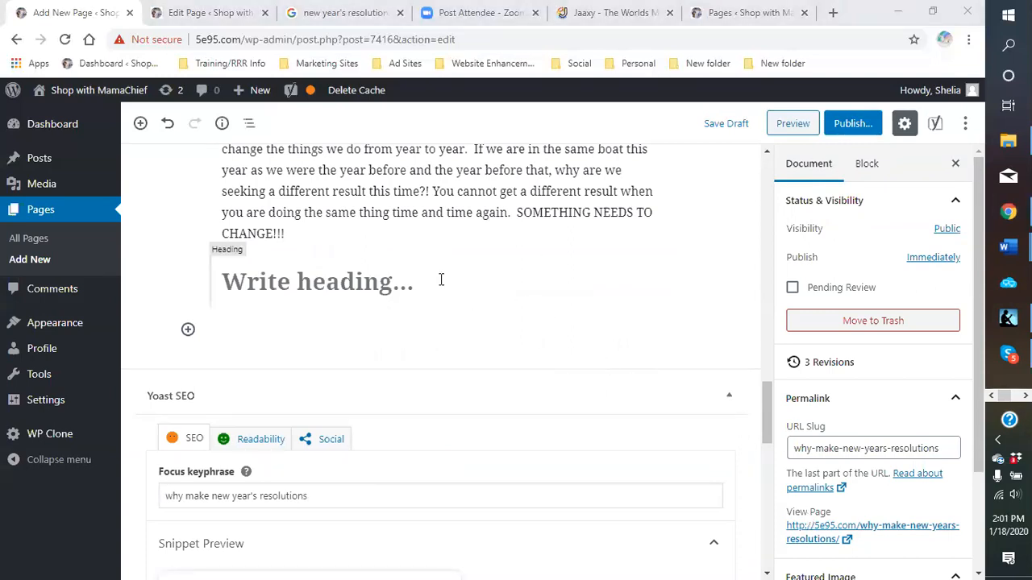
{"action": "scroll", "coordinate": [496, 268], "scroll_direction": "up", "scroll_amount": 2}
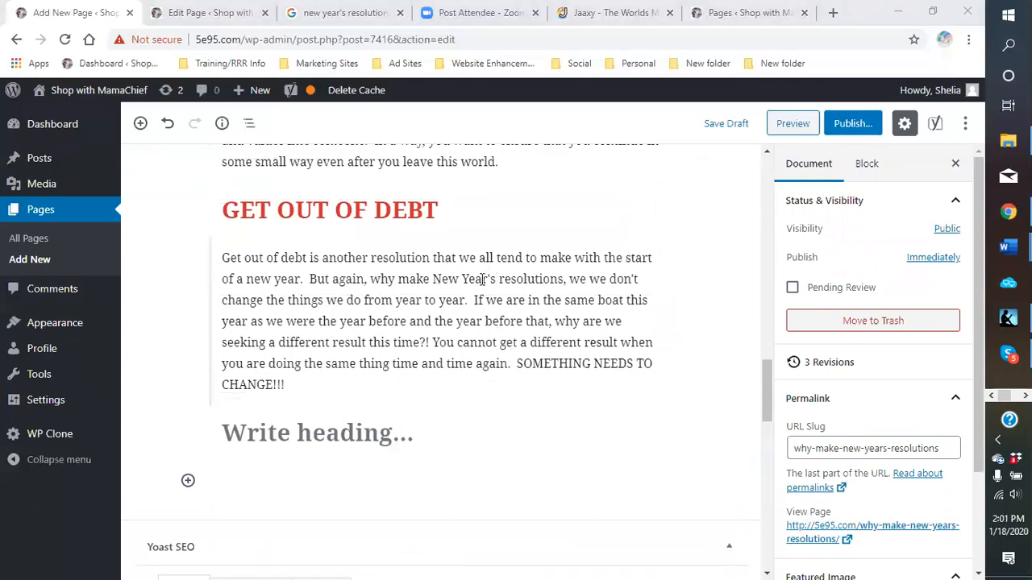
{"action": "scroll", "coordinate": [483, 278], "scroll_direction": "down", "scroll_amount": 2}
{"action": "scroll", "coordinate": [386, 371], "scroll_direction": "down", "scroll_amount": 1}
{"action": "scroll", "coordinate": [299, 384], "scroll_direction": "down", "scroll_amount": 9}
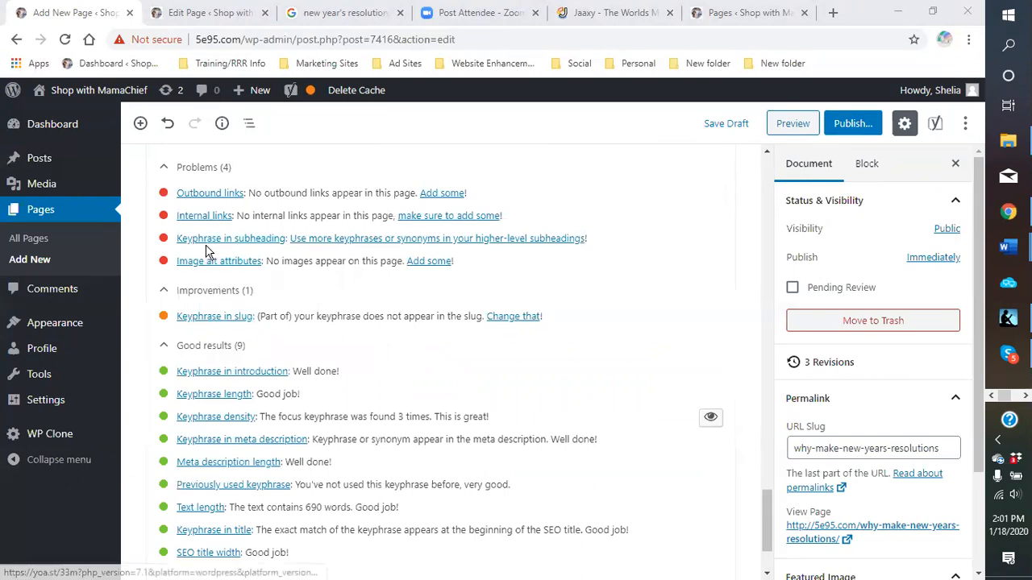
{"action": "scroll", "coordinate": [346, 325], "scroll_direction": "down", "scroll_amount": 1}
{"action": "scroll", "coordinate": [430, 323], "scroll_direction": "up", "scroll_amount": 8}
{"action": "scroll", "coordinate": [540, 335], "scroll_direction": "up", "scroll_amount": 10}
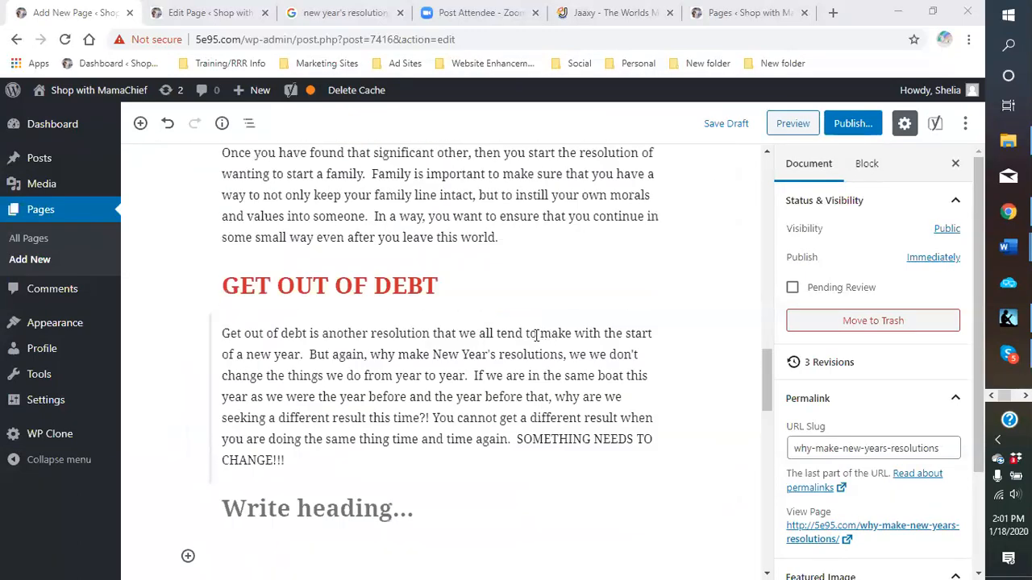
Look through the page's sections from the title to the debt text for a subheading that can carry the focus keyphrase.
{"action": "scroll", "coordinate": [444, 315], "scroll_direction": "down", "scroll_amount": 5}
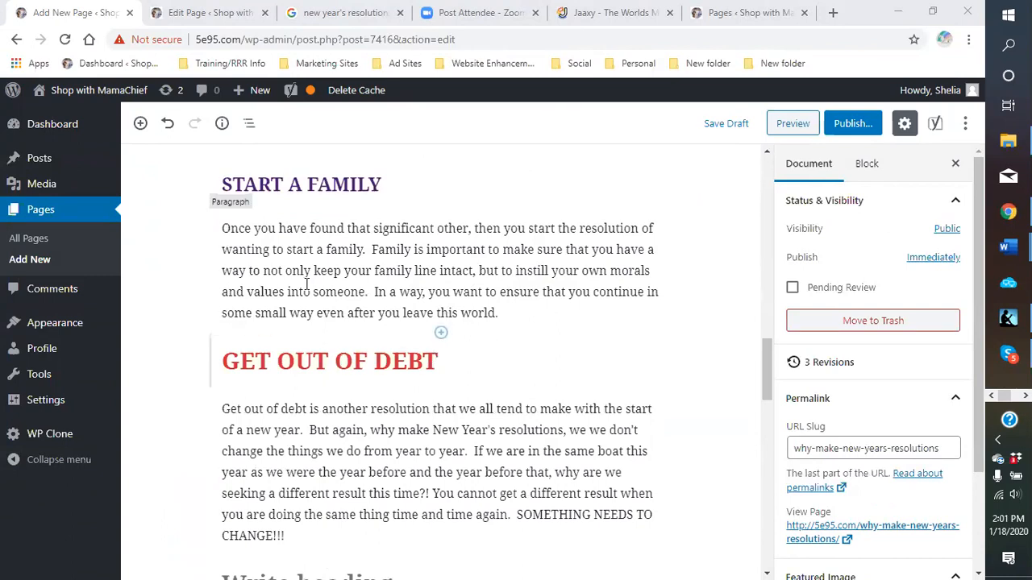
{"action": "scroll", "coordinate": [435, 289], "scroll_direction": "up", "scroll_amount": 2}
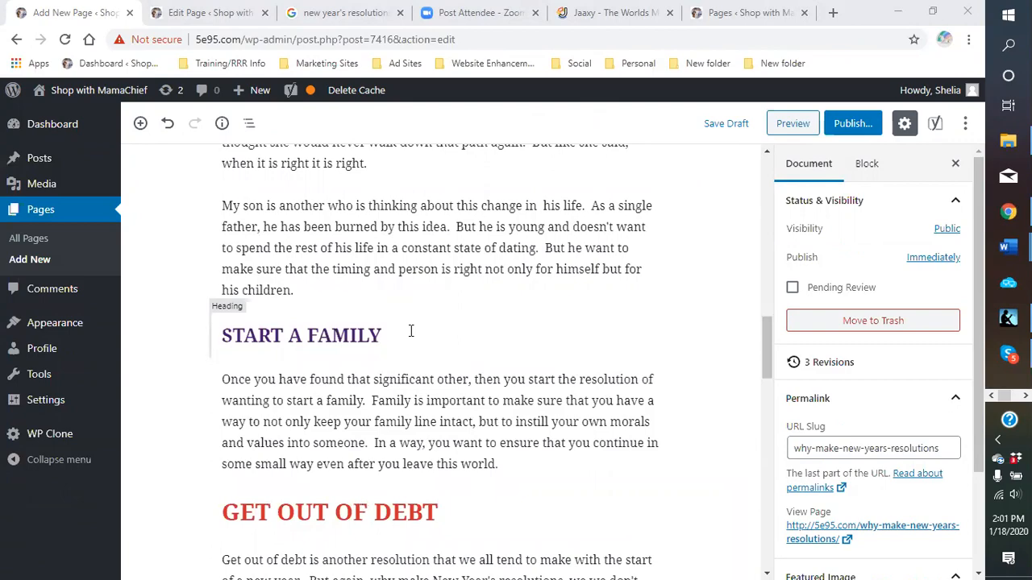
{"action": "scroll", "coordinate": [409, 332], "scroll_direction": "up", "scroll_amount": 8}
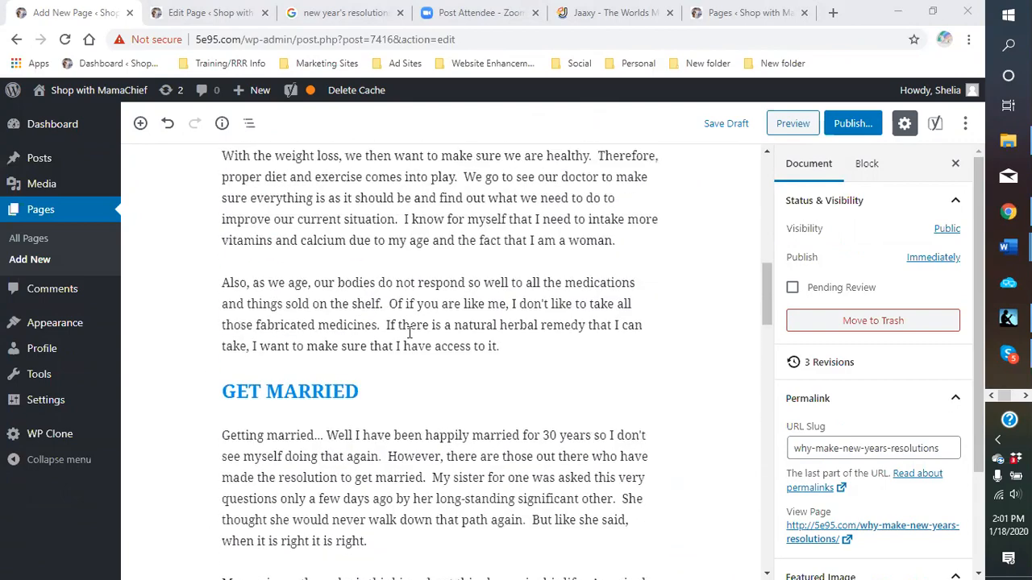
{"action": "scroll", "coordinate": [409, 332], "scroll_direction": "up", "scroll_amount": 7}
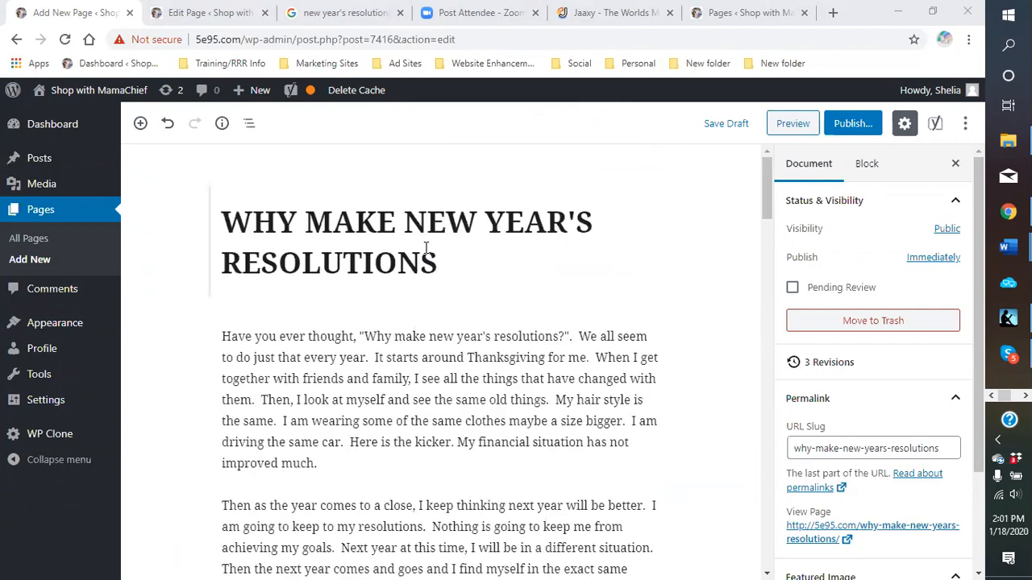
{"action": "scroll", "coordinate": [426, 247], "scroll_direction": "down", "scroll_amount": 4}
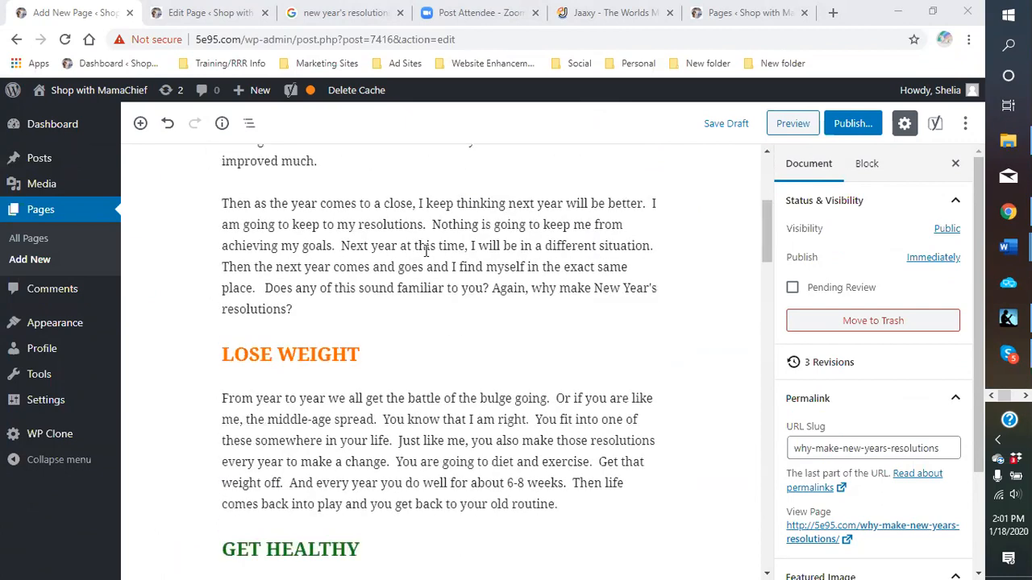
{"action": "scroll", "coordinate": [426, 247], "scroll_direction": "down", "scroll_amount": 3}
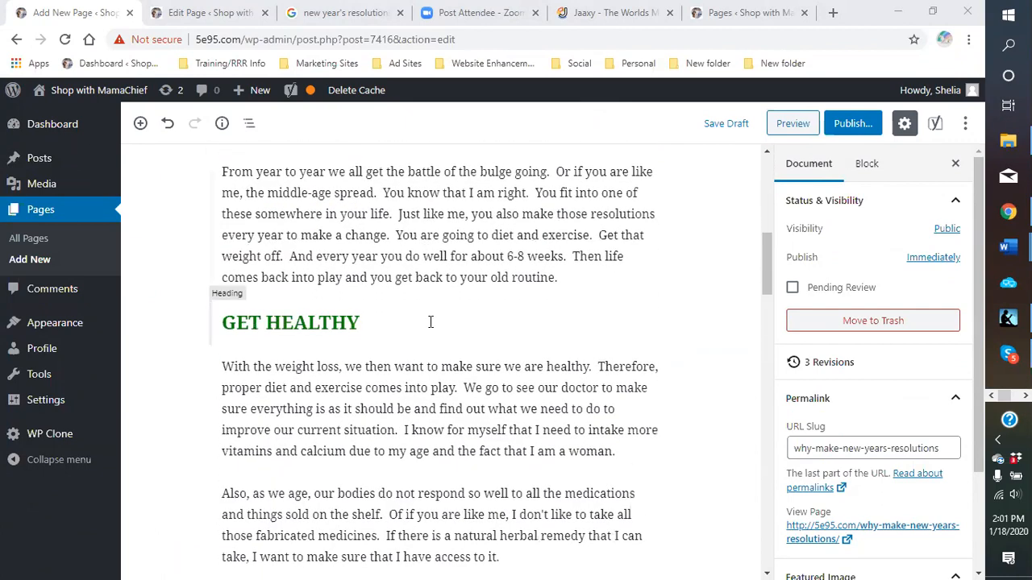
{"action": "scroll", "coordinate": [430, 321], "scroll_direction": "down", "scroll_amount": 8}
{"action": "scroll", "coordinate": [426, 350], "scroll_direction": "up", "scroll_amount": 7}
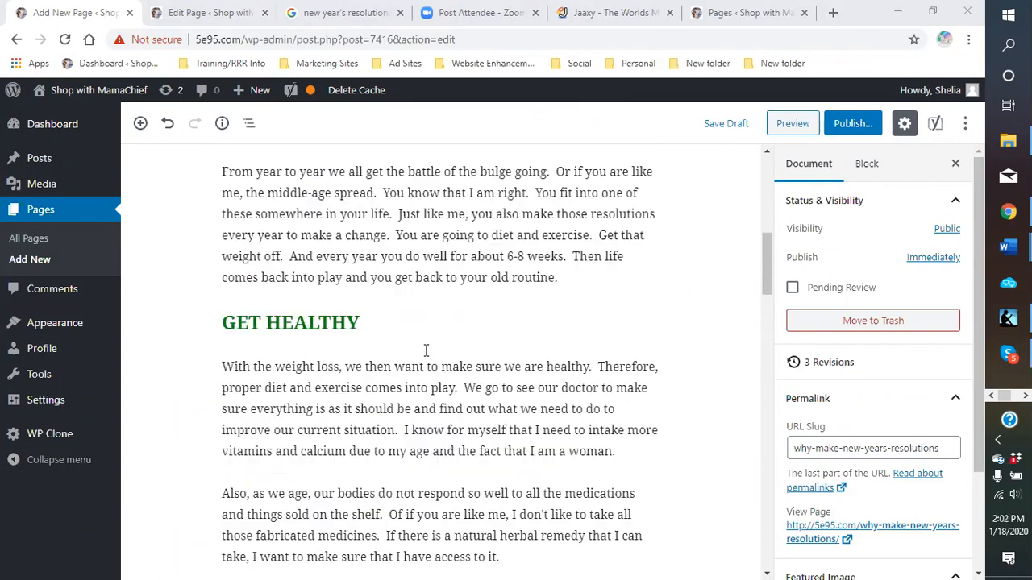
Extend the GET HEALTHY heading to read "GET HEALTHY - WHY MAKE NEW YEAR'S RESOLUTIONS".
{"action": "left_click", "coordinate": [414, 327]}
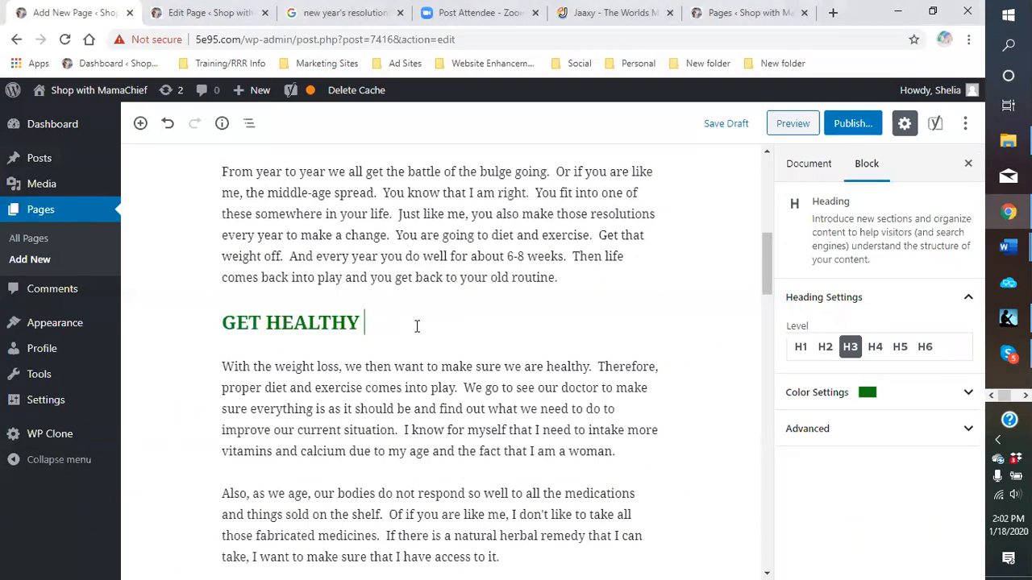
{"action": "type", "text": "- WTY"}
{"action": "key", "text": "BackSpace"}
{"action": "type", "text": "HYT M"}
{"action": "key", "text": "BackSpace"}
{"action": "key", "text": "BackSpace"}
{"action": "key", "text": "BackSpace"}
{"action": "type", "text": "MAKE nEW"}
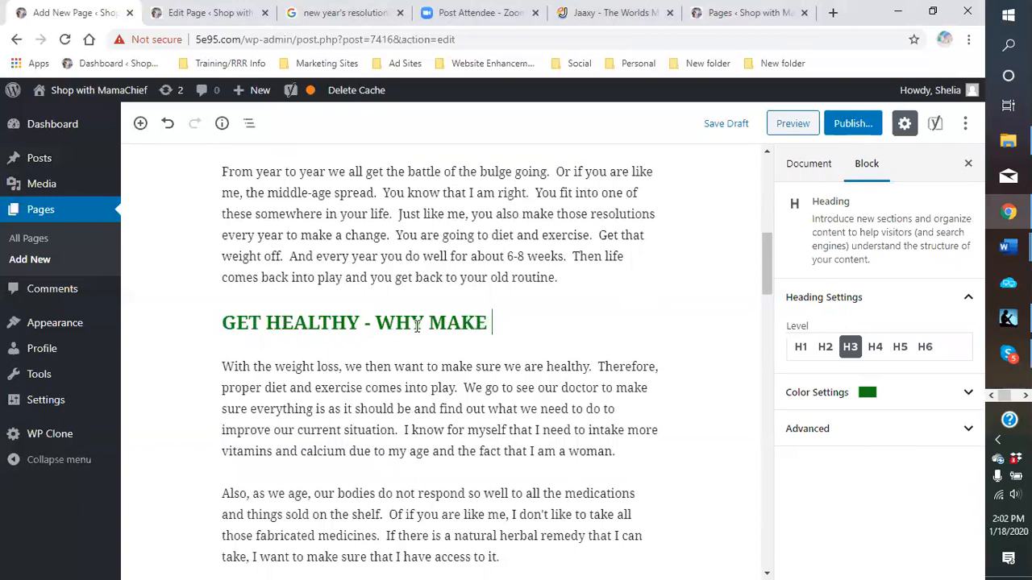
{"action": "key", "text": "BackSpace"}
{"action": "key", "text": "BackSpace"}
{"action": "key", "text": "BackSpace"}
{"action": "type", "text": "NEW"}
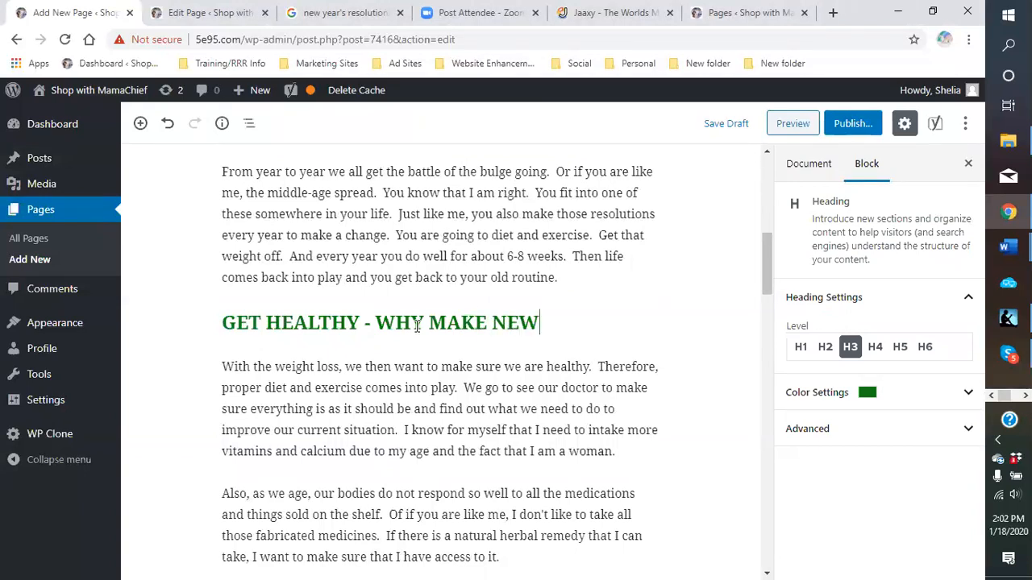
{"action": "type", "text": " YEAR'S RES"}
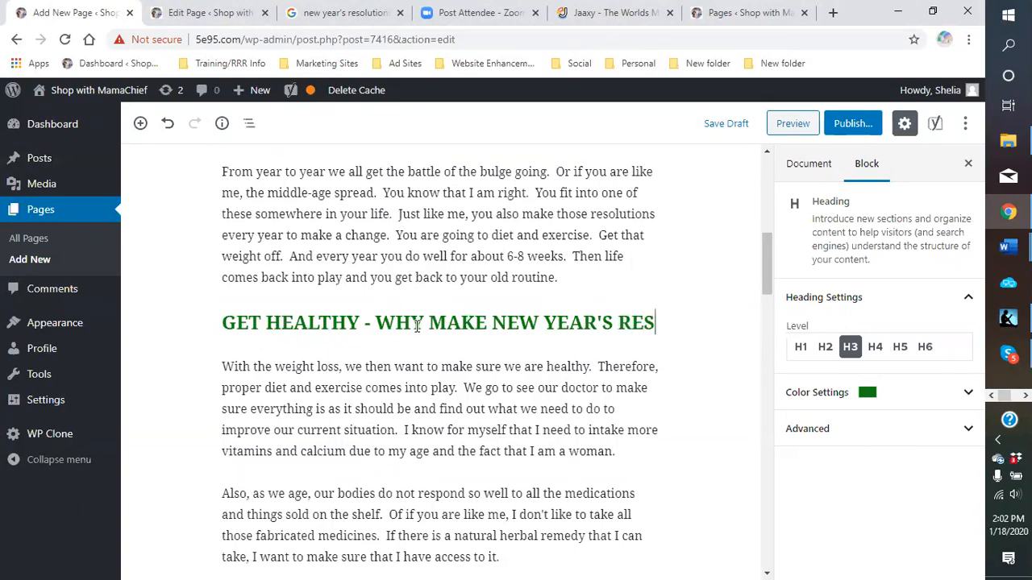
{"action": "type", "text": "OLUTIONS"}
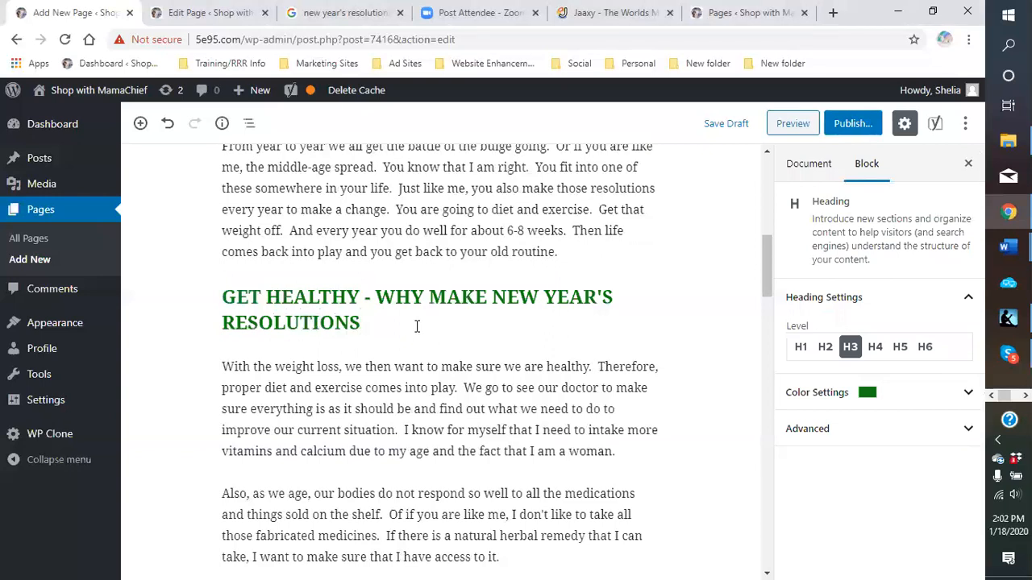
Check the Yoast SEO result for the keyphrase in subheadings and save the page as a draft.
{"action": "left_click", "coordinate": [678, 367]}
{"action": "scroll", "coordinate": [684, 372], "scroll_direction": "down", "scroll_amount": 15}
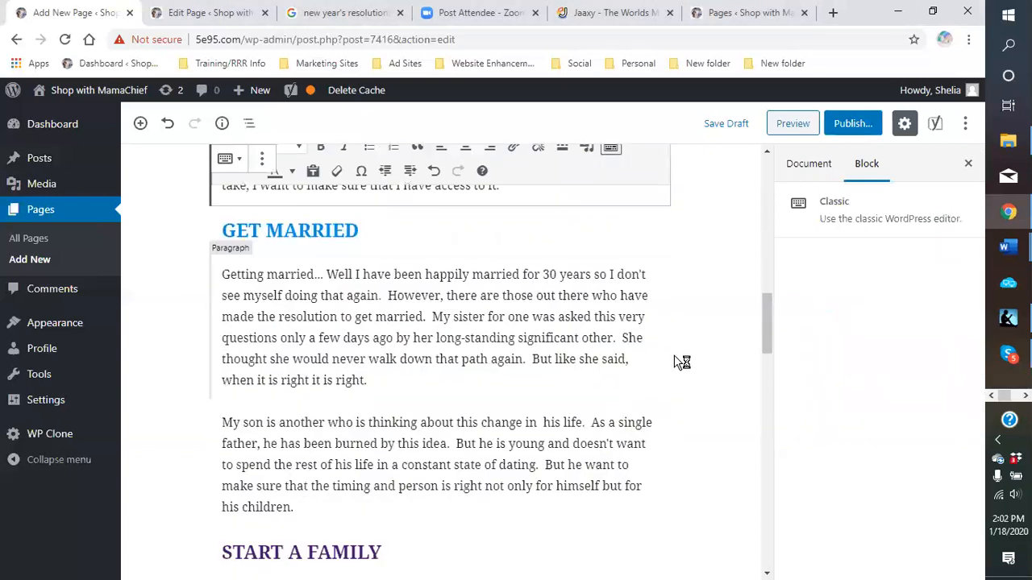
{"action": "scroll", "coordinate": [537, 343], "scroll_direction": "down", "scroll_amount": 5}
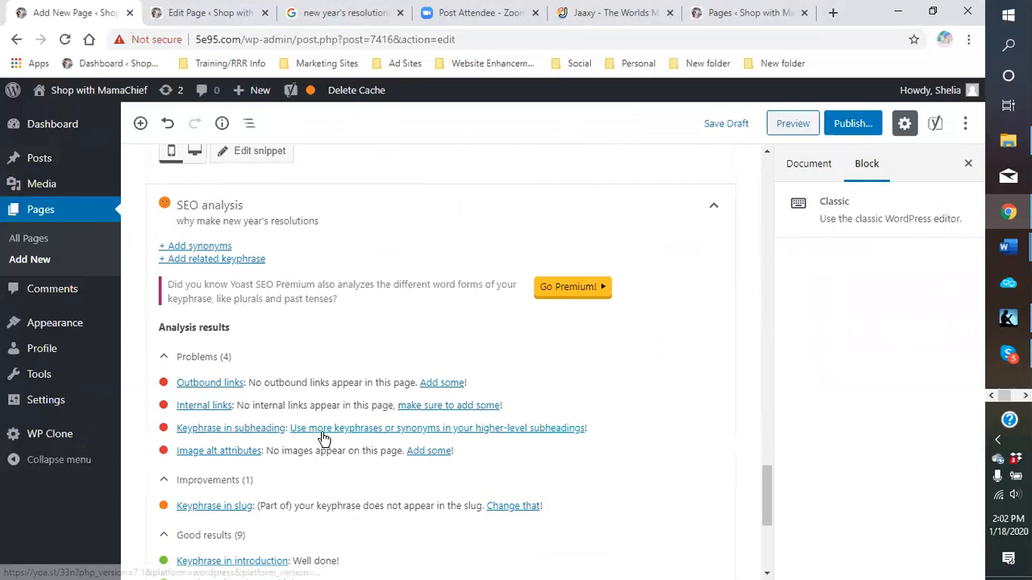
{"action": "left_click", "coordinate": [719, 129]}
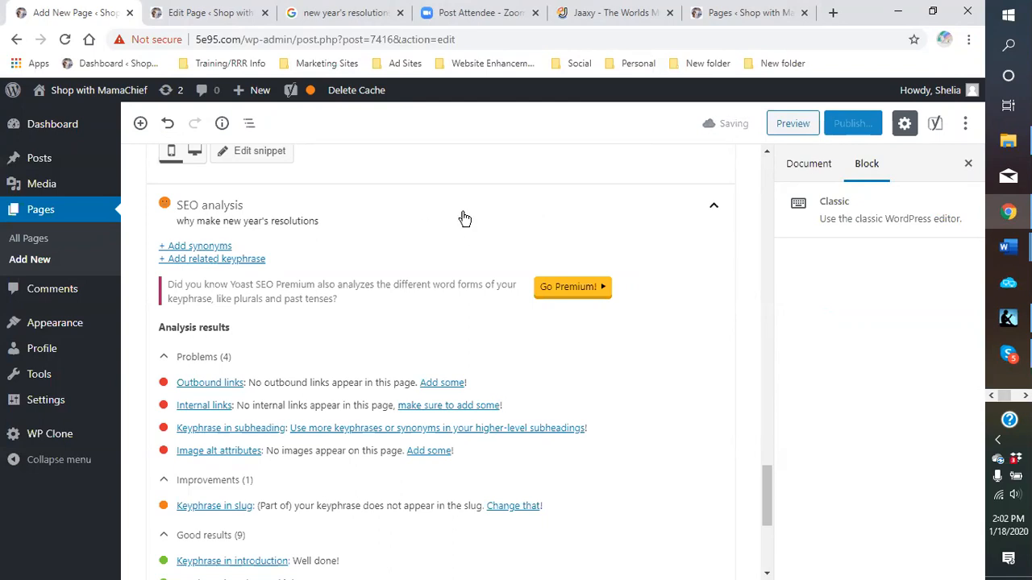
Try to copy the page's text from the introduction through the end of the GET OUT OF DEBT section.
{"action": "scroll", "coordinate": [463, 241], "scroll_direction": "up", "scroll_amount": 10}
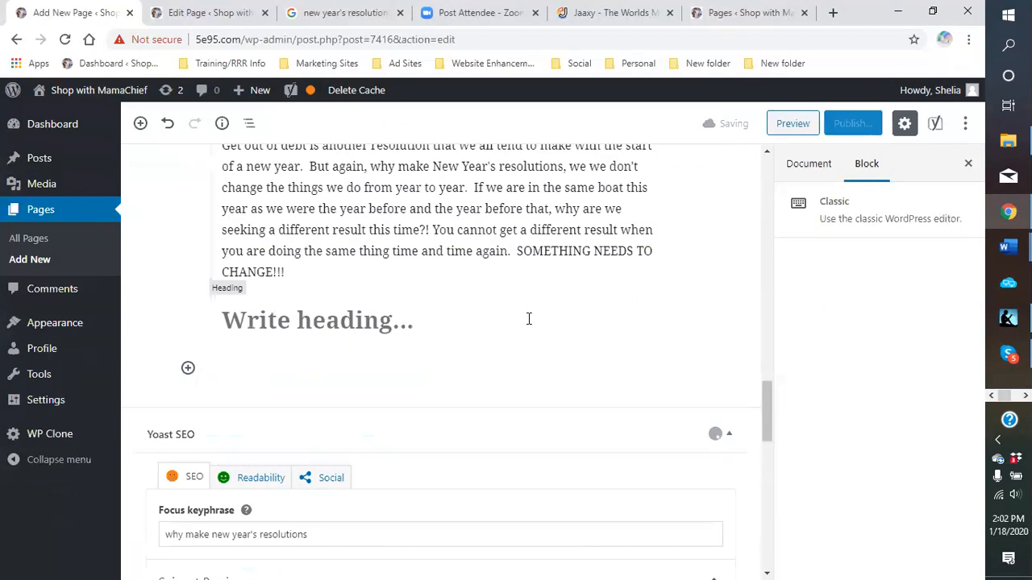
{"action": "scroll", "coordinate": [503, 322], "scroll_direction": "up", "scroll_amount": 1}
{"action": "left_click", "coordinate": [459, 382]}
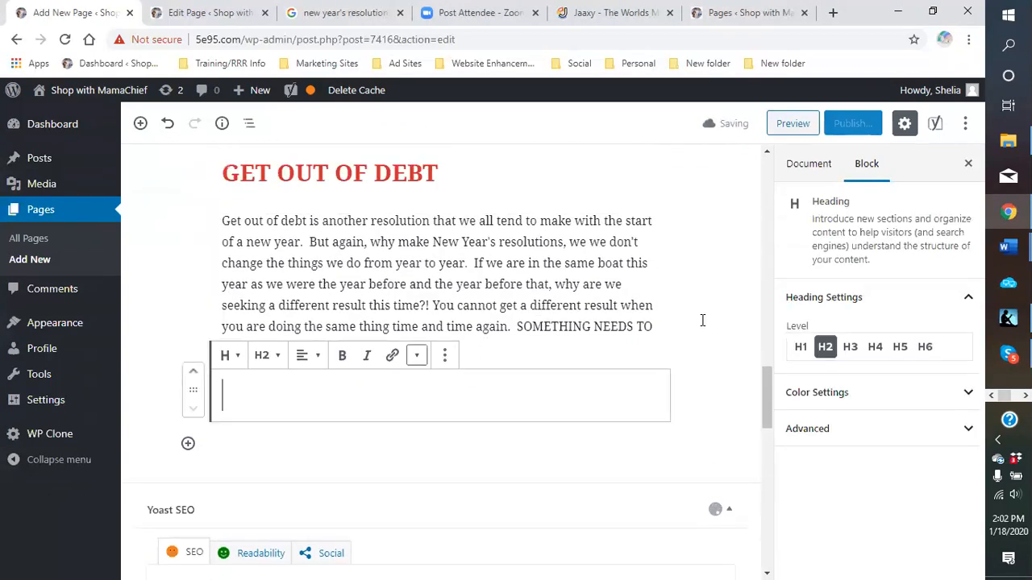
{"action": "left_click", "coordinate": [663, 287]}
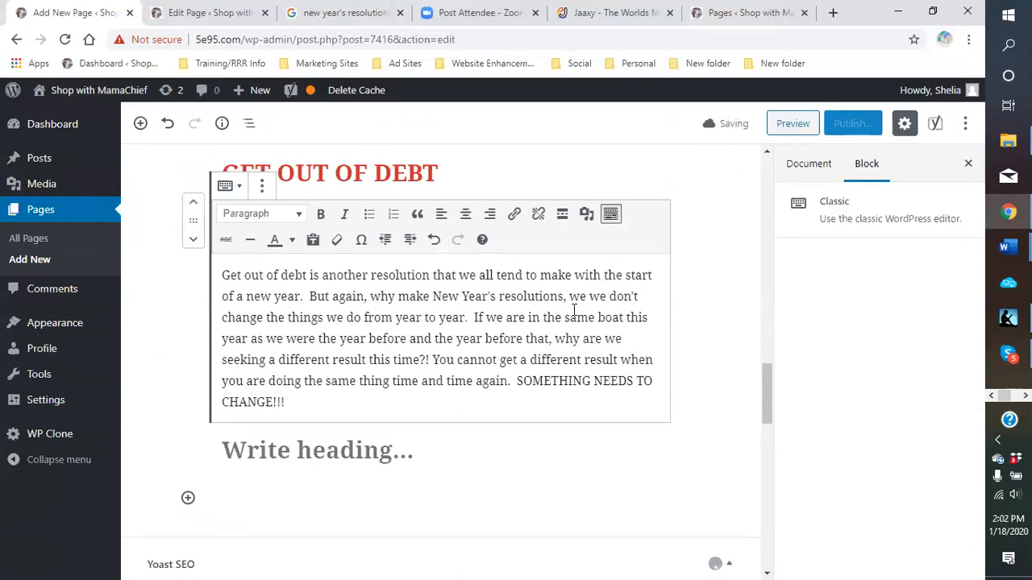
{"action": "left_click", "coordinate": [662, 192]}
{"action": "scroll", "coordinate": [486, 289], "scroll_direction": "up", "scroll_amount": 4}
{"action": "scroll", "coordinate": [486, 288], "scroll_direction": "up", "scroll_amount": 12}
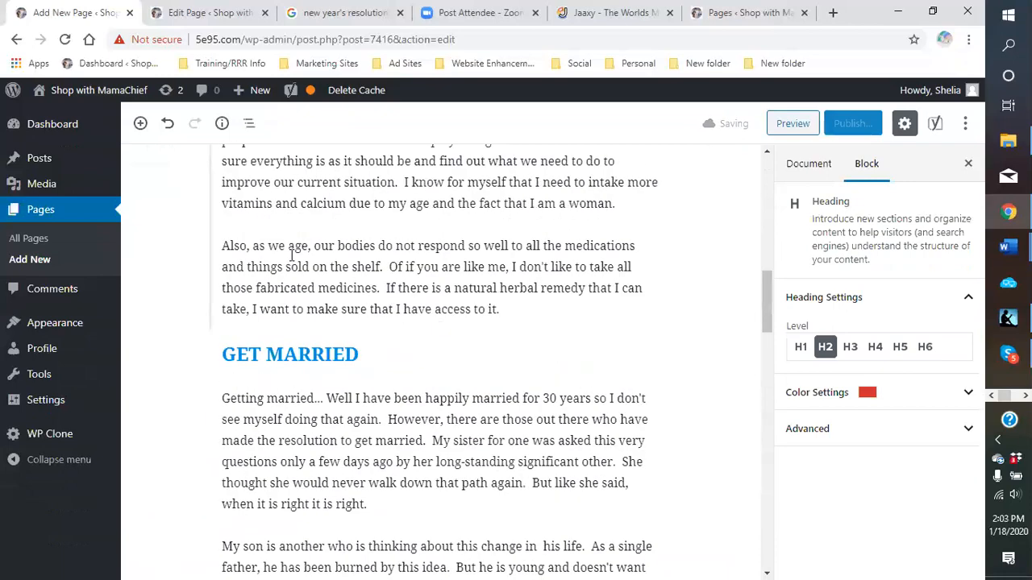
{"action": "scroll", "coordinate": [201, 278], "scroll_direction": "up", "scroll_amount": 3}
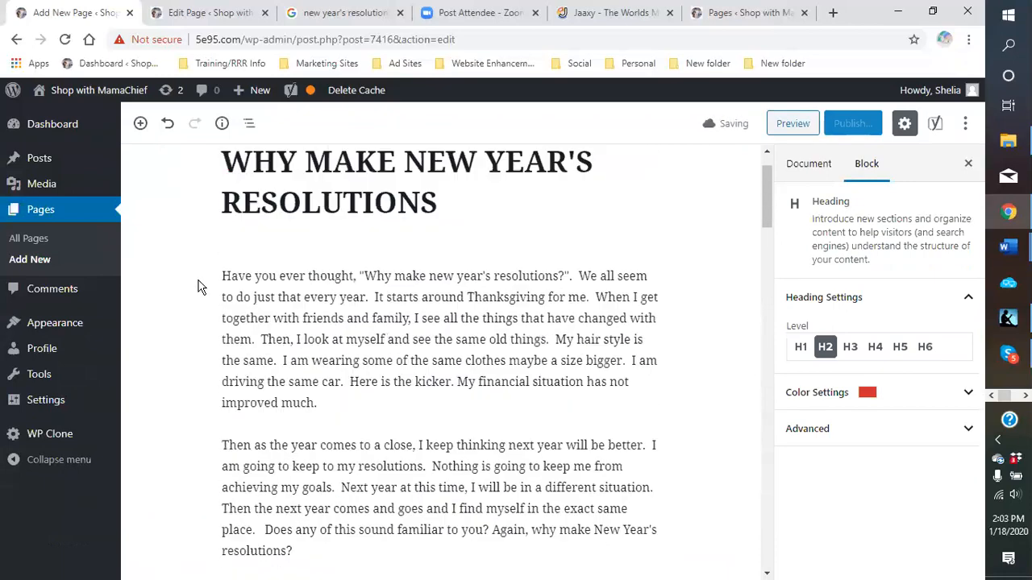
{"action": "mouse_move", "coordinate": [224, 291]}
{"action": "left_mouse_down"}
{"action": "mouse_move", "coordinate": [335, 549]}
{"action": "mouse_move", "coordinate": [554, 274]}
{"action": "mouse_move", "coordinate": [557, 256]}
{"action": "left_mouse_up"}
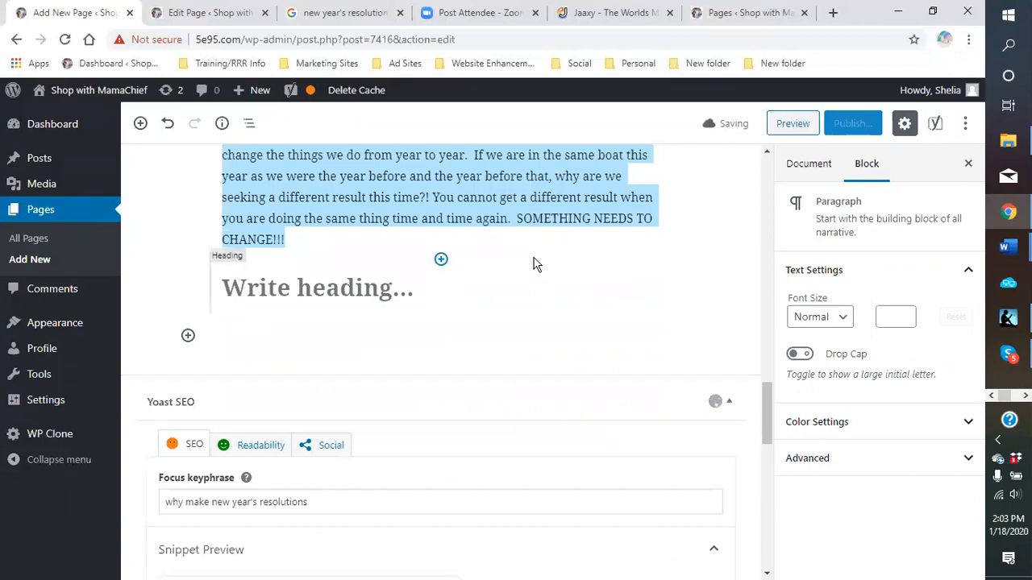
{"action": "left_click", "coordinate": [534, 263]}
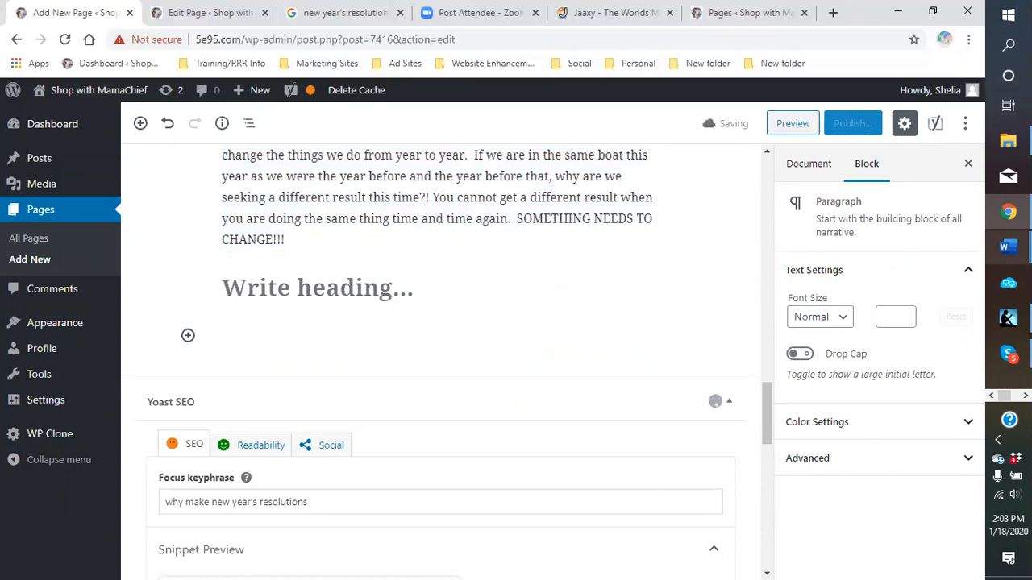
Switch to Word and create a new blank document.
{"action": "left_click", "coordinate": [1005, 146]}
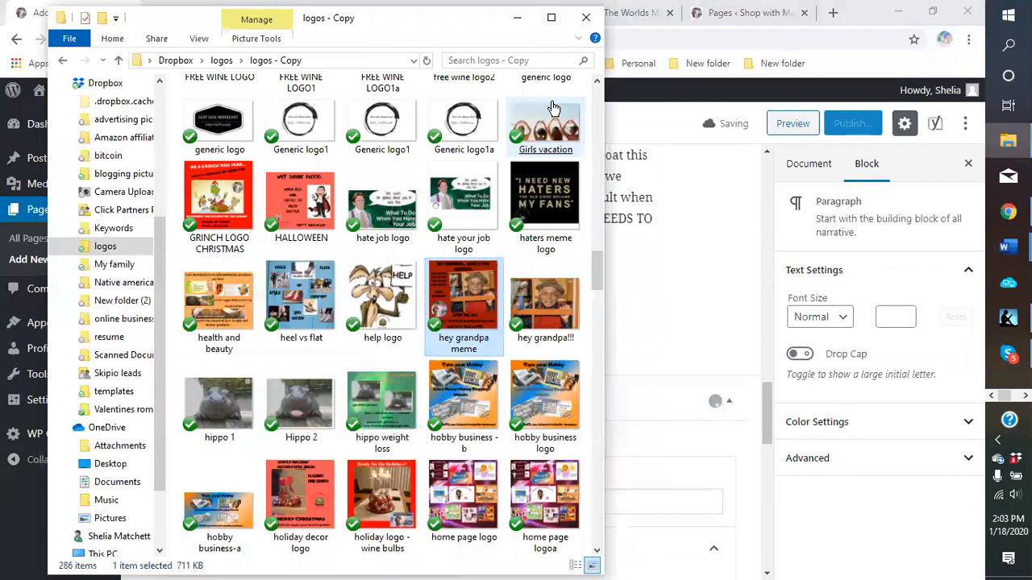
{"action": "left_click", "coordinate": [517, 17]}
{"action": "mouse_move", "coordinate": [1007, 247]}
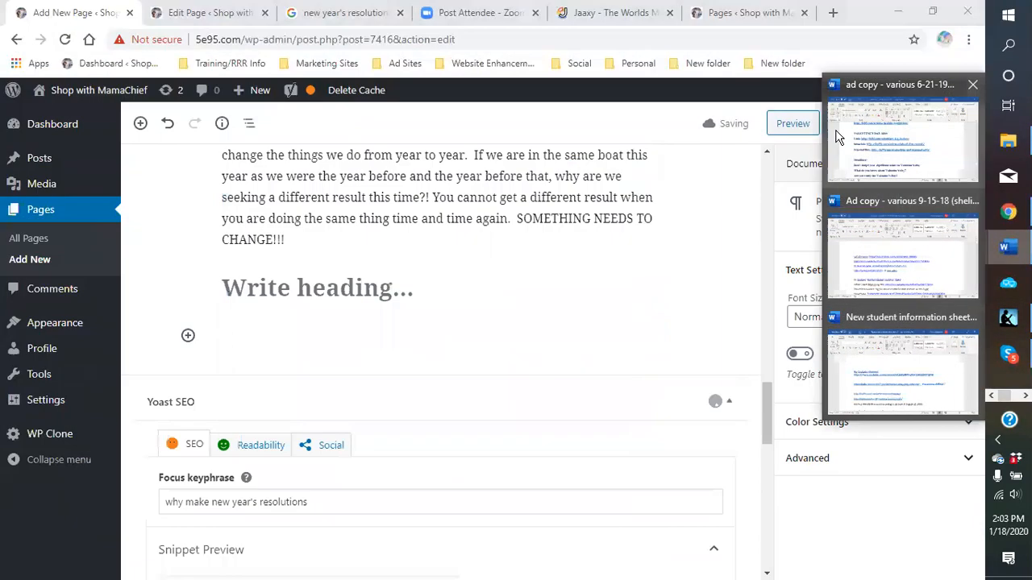
{"action": "left_click", "coordinate": [923, 114]}
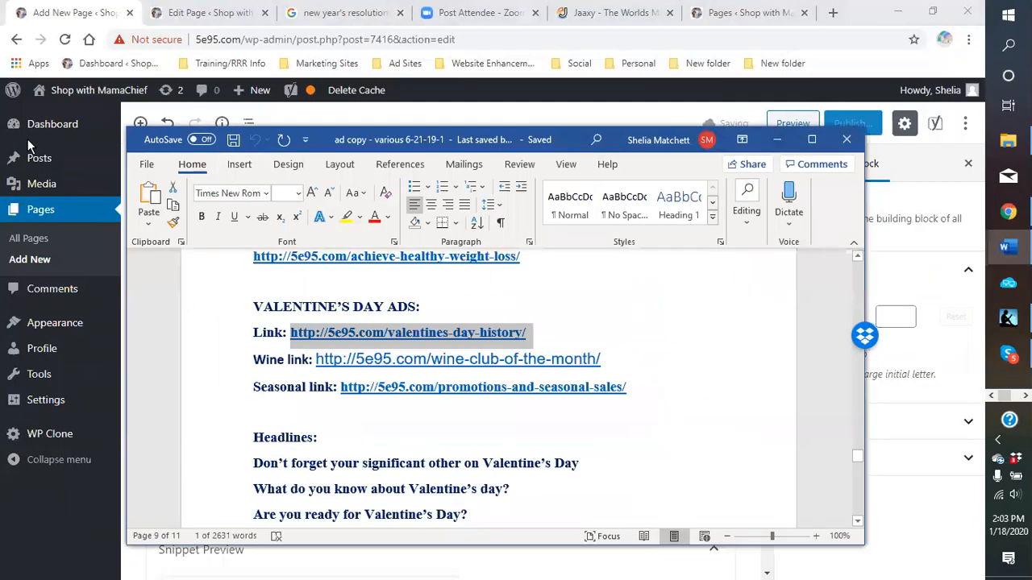
{"action": "left_click", "coordinate": [145, 164]}
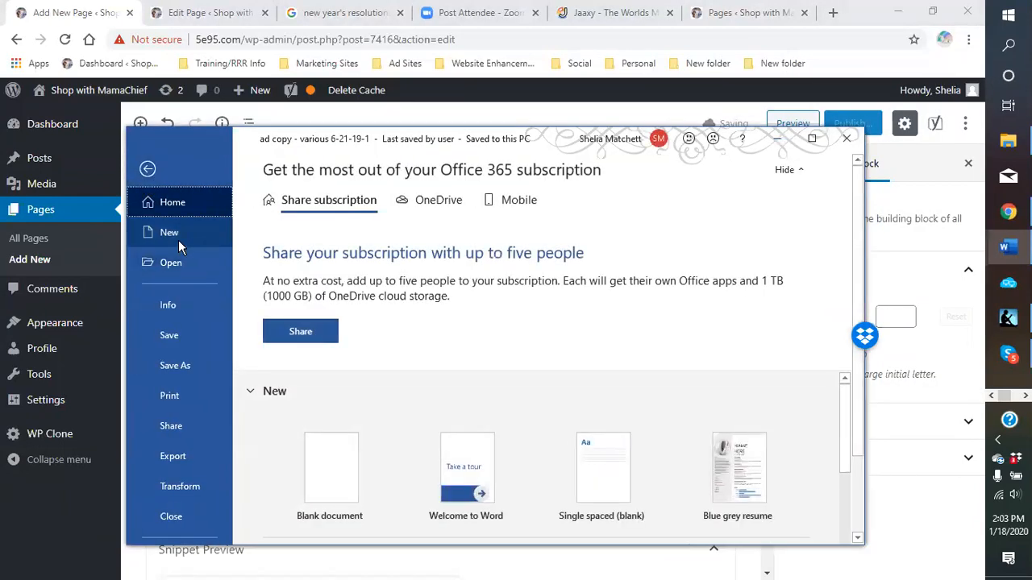
{"action": "left_click", "coordinate": [176, 235]}
Try to paste the page's text into the blank document, and delete the pasted webinar message.
{"action": "right_click", "coordinate": [342, 340]}
{"action": "right_click", "coordinate": [267, 368]}
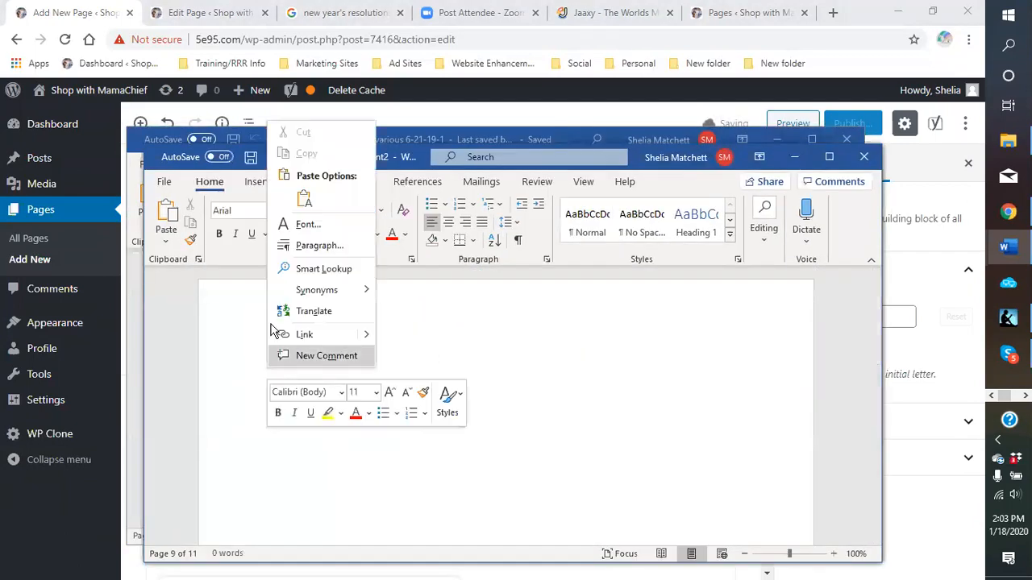
{"action": "left_click", "coordinate": [303, 203]}
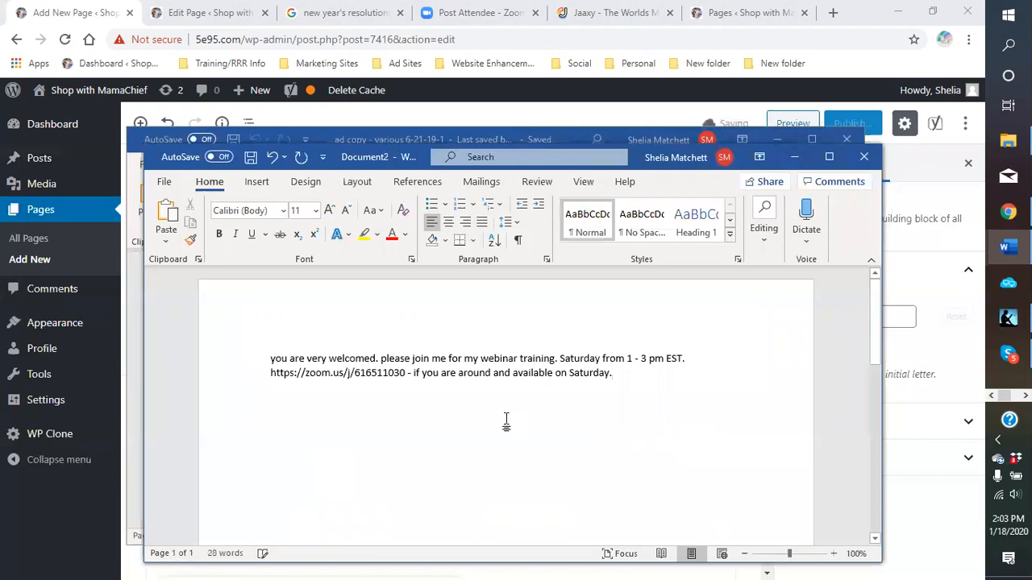
{"action": "left_click_drag", "start_coordinate": [631, 371], "coordinate": [273, 359]}
{"action": "key", "text": "ctrl+c"}
{"action": "key", "text": "Delete"}
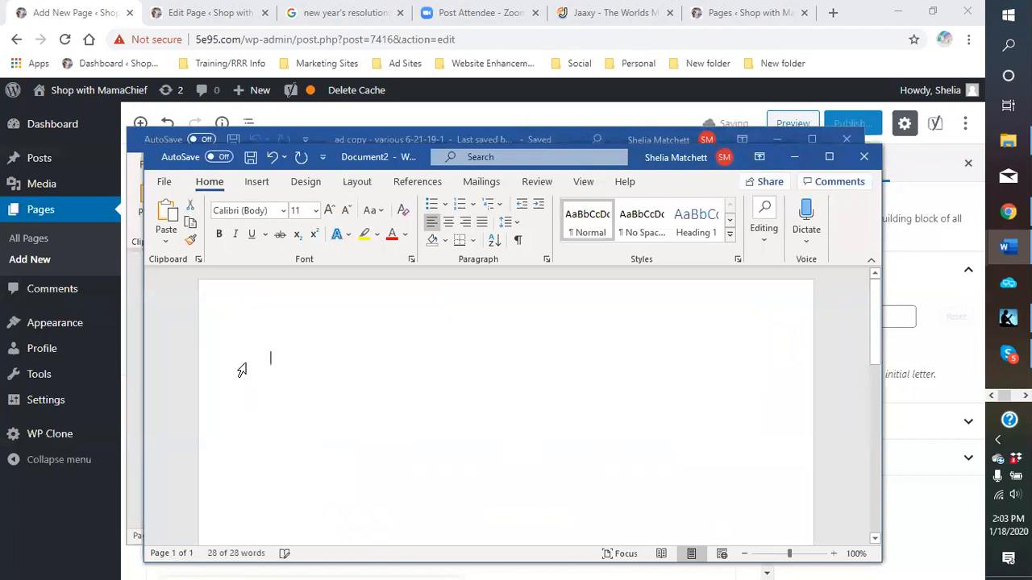
Return to the WordPress page in Chrome and select all of its content blocks from the introduction onward.
{"action": "left_click", "coordinate": [943, 288]}
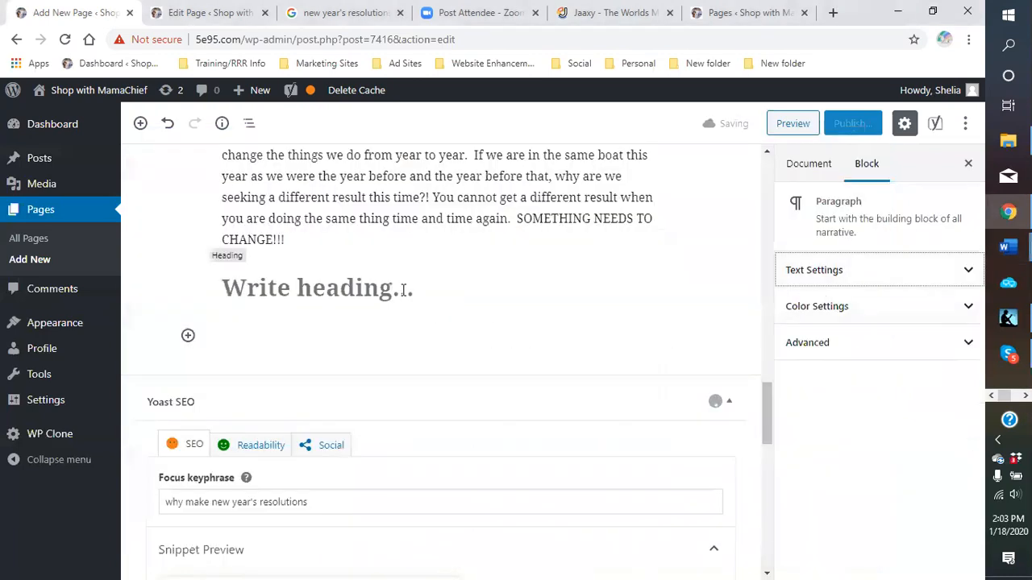
{"action": "scroll", "coordinate": [681, 256], "scroll_direction": "up", "scroll_amount": 8}
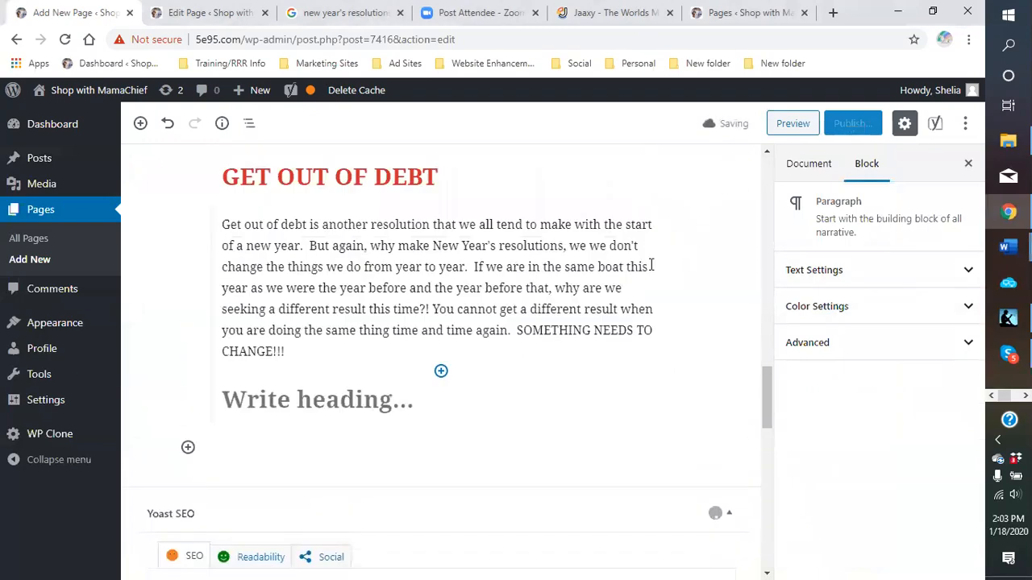
{"action": "scroll", "coordinate": [501, 300], "scroll_direction": "up", "scroll_amount": 10}
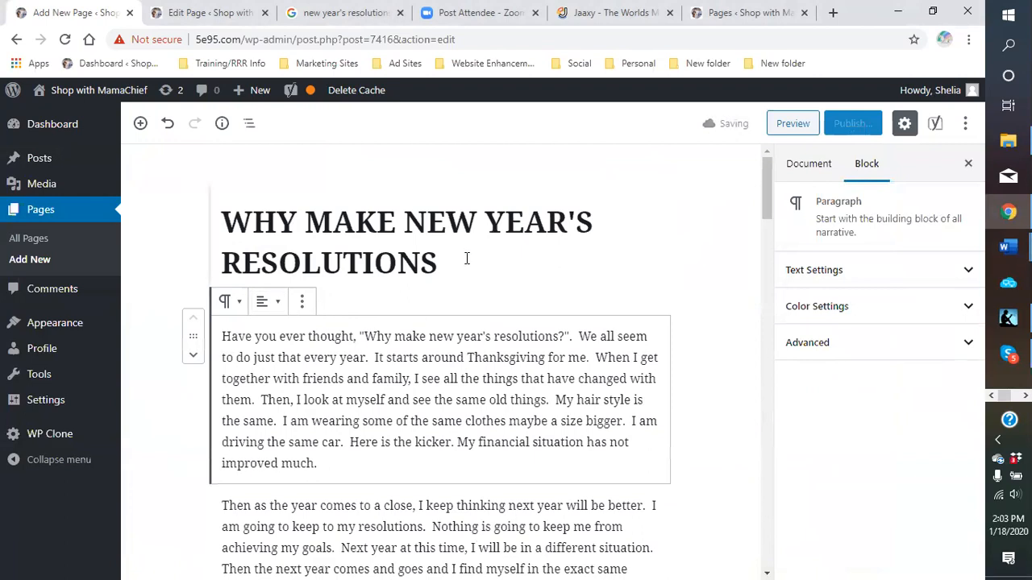
{"action": "left_click", "coordinate": [425, 196]}
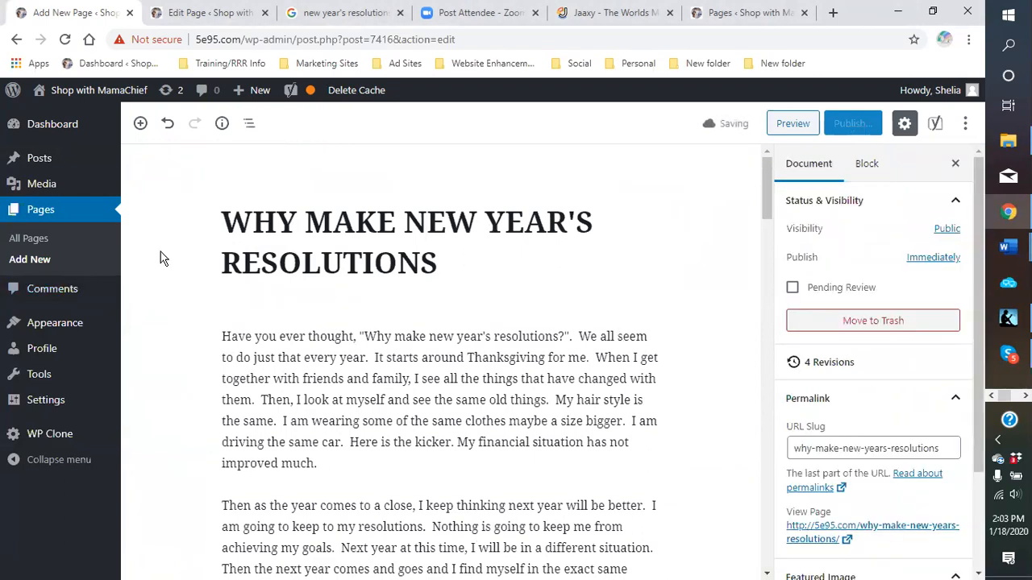
{"action": "key", "text": "ctrl+a"}
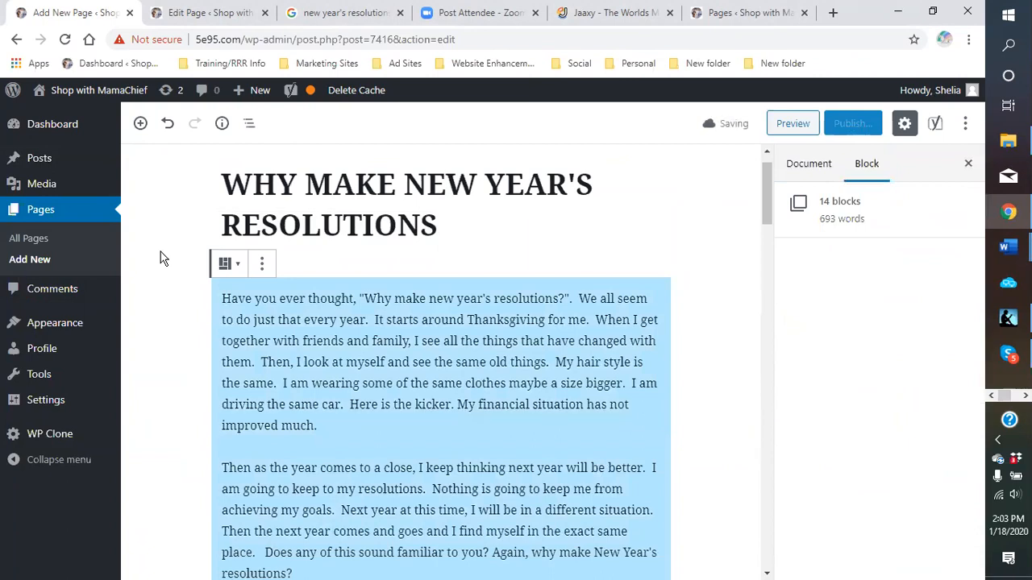
Switch to the blank Word document, try to paste the page content, clear the pasted text and put the document away.
{"action": "mouse_move", "coordinate": [1008, 246]}
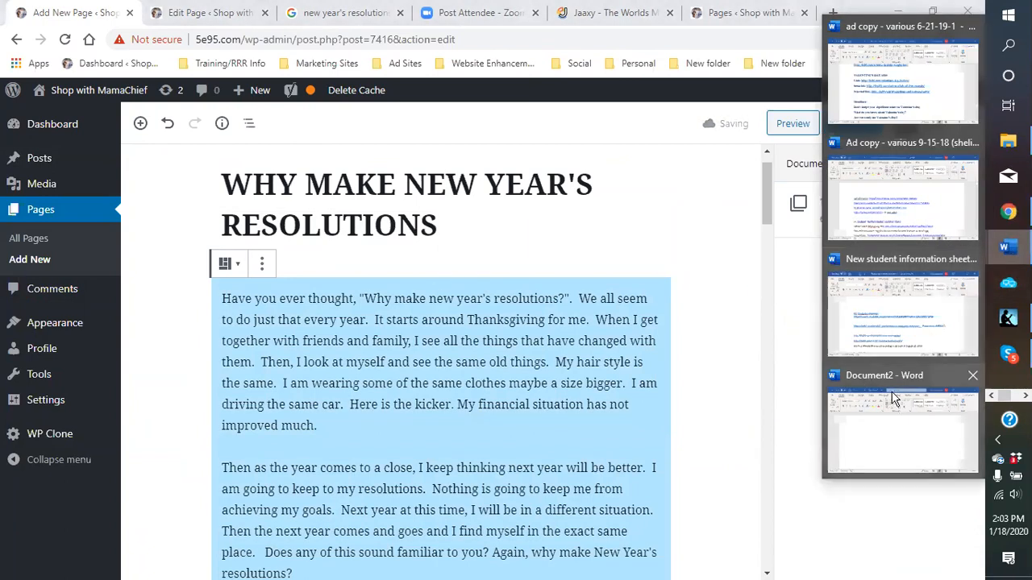
{"action": "left_click", "coordinate": [899, 451]}
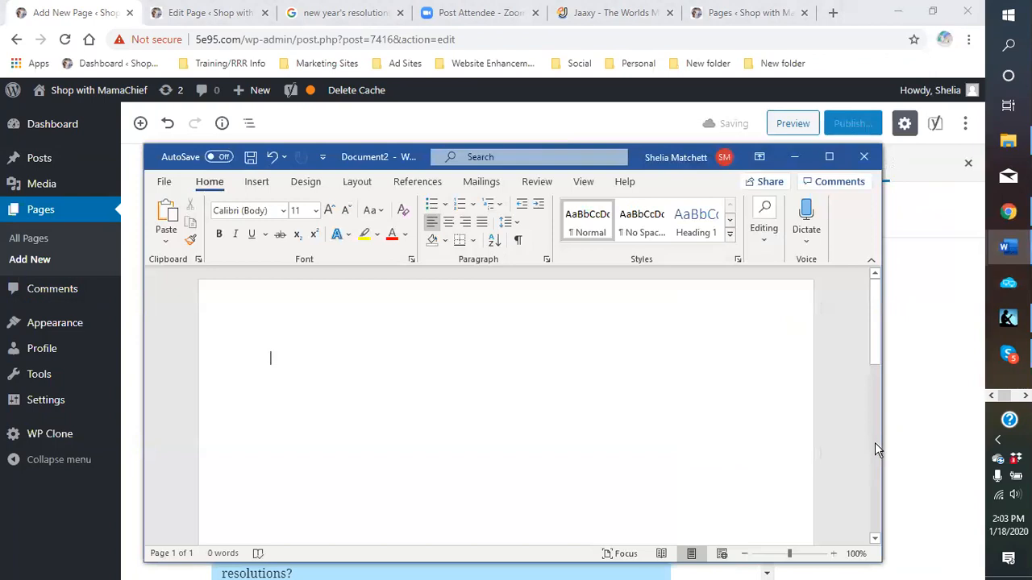
{"action": "right_click", "coordinate": [376, 391]}
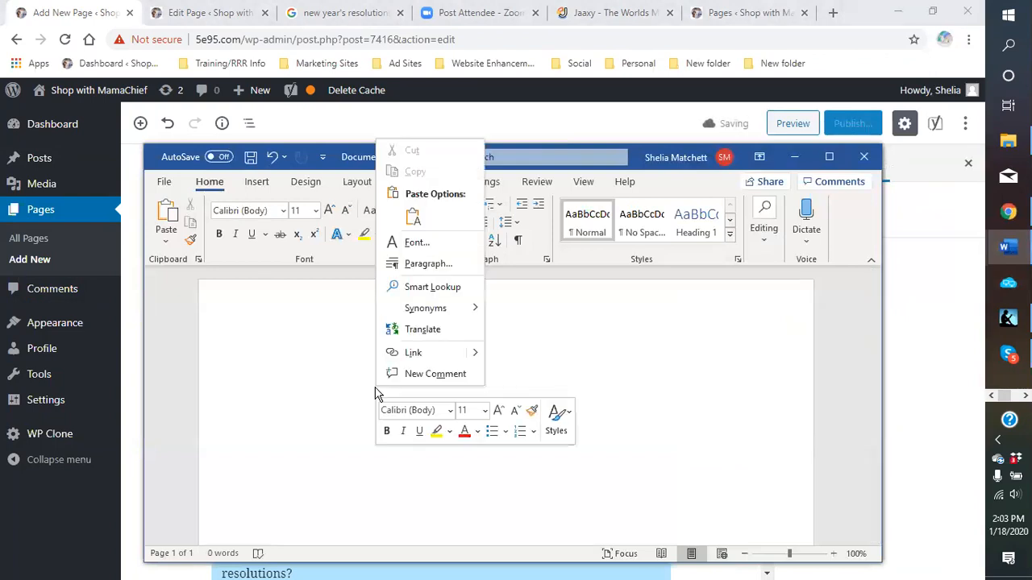
{"action": "left_click", "coordinate": [413, 216]}
{"action": "left_click_drag", "start_coordinate": [675, 360], "coordinate": [637, 389]}
{"action": "key", "text": "ctrl+x"}
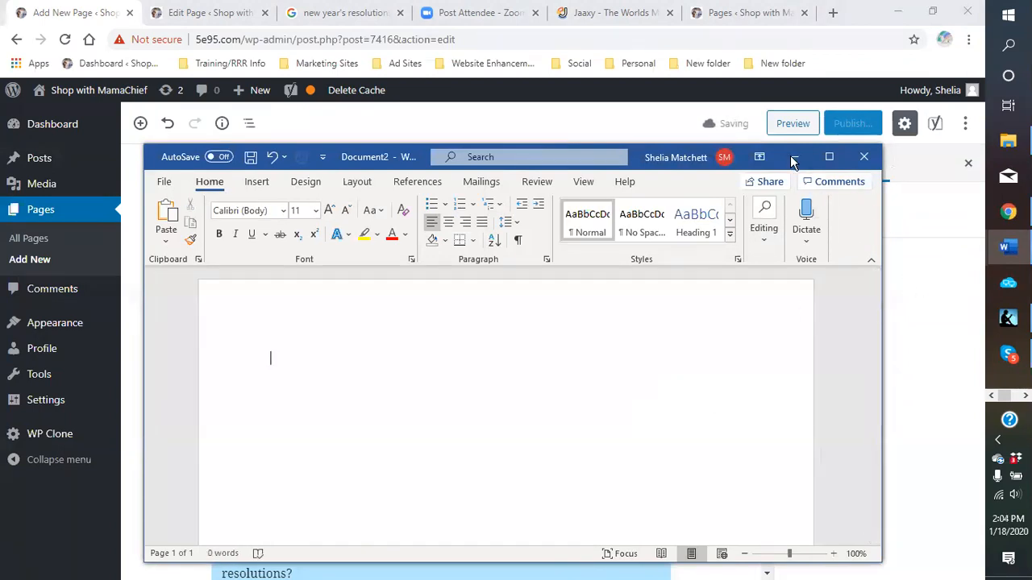
{"action": "left_click", "coordinate": [794, 156]}
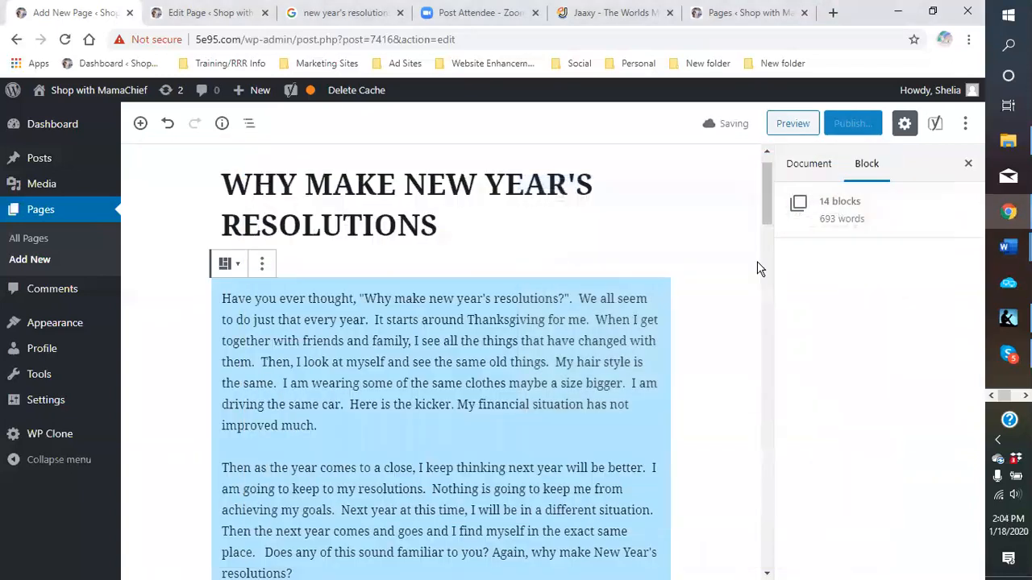
Try to copy all the content blocks of the page through the browser's editing commands.
{"action": "right_click", "coordinate": [406, 361]}
{"action": "left_click", "coordinate": [559, 426]}
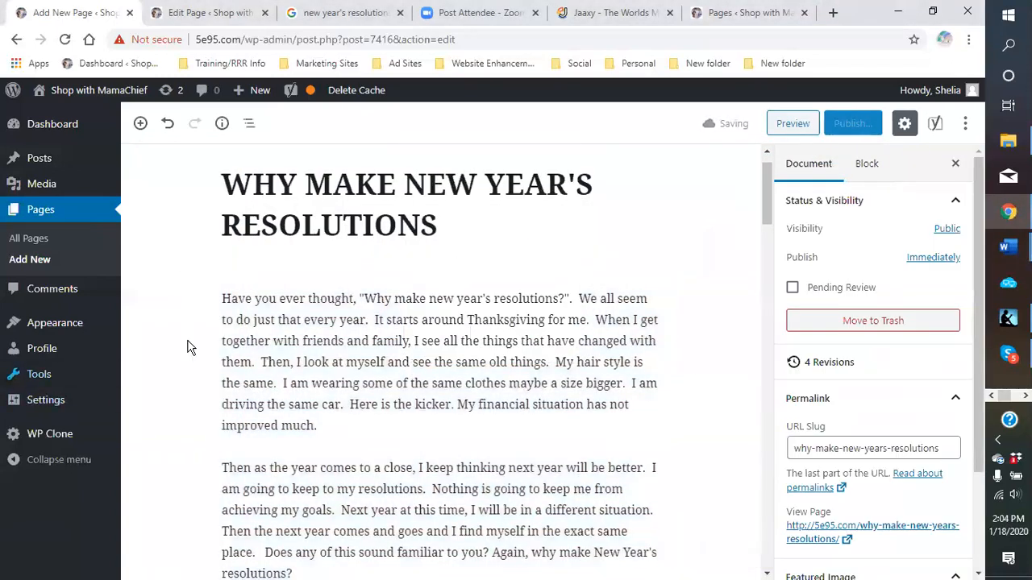
{"action": "right_click", "coordinate": [192, 343]}
{"action": "left_click", "coordinate": [169, 401]}
{"action": "key", "text": "ctrl+a"}
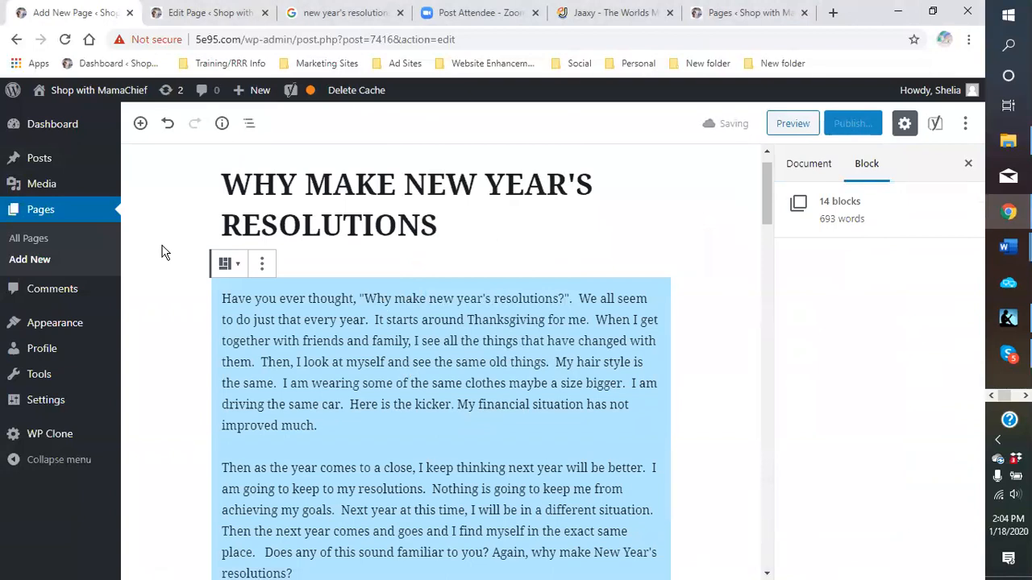
{"action": "right_click", "coordinate": [289, 364]}
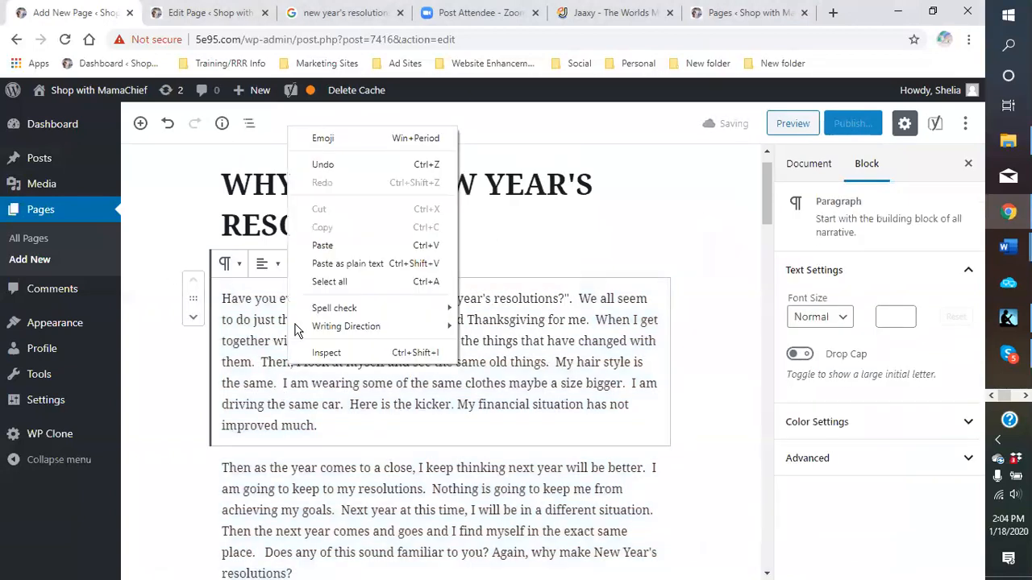
{"action": "left_click", "coordinate": [407, 405]}
Try to copy smaller parts of the page, namely the introductory paragraph and the GET HEALTHY section.
{"action": "left_click_drag", "start_coordinate": [382, 419], "coordinate": [226, 293]}
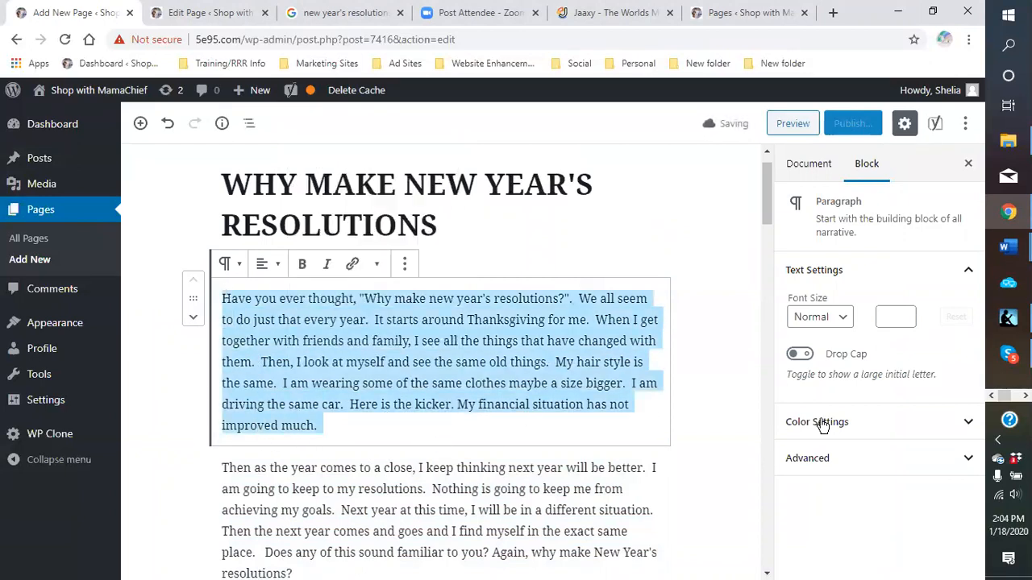
{"action": "left_click", "coordinate": [701, 452]}
{"action": "scroll", "coordinate": [702, 449], "scroll_direction": "down", "scroll_amount": 4}
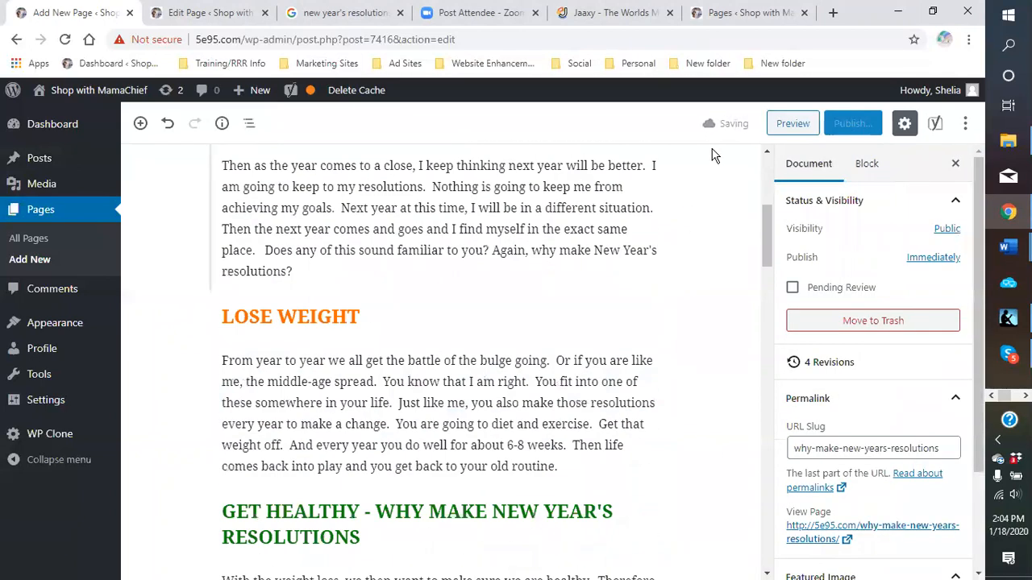
{"action": "scroll", "coordinate": [624, 374], "scroll_direction": "down", "scroll_amount": 4}
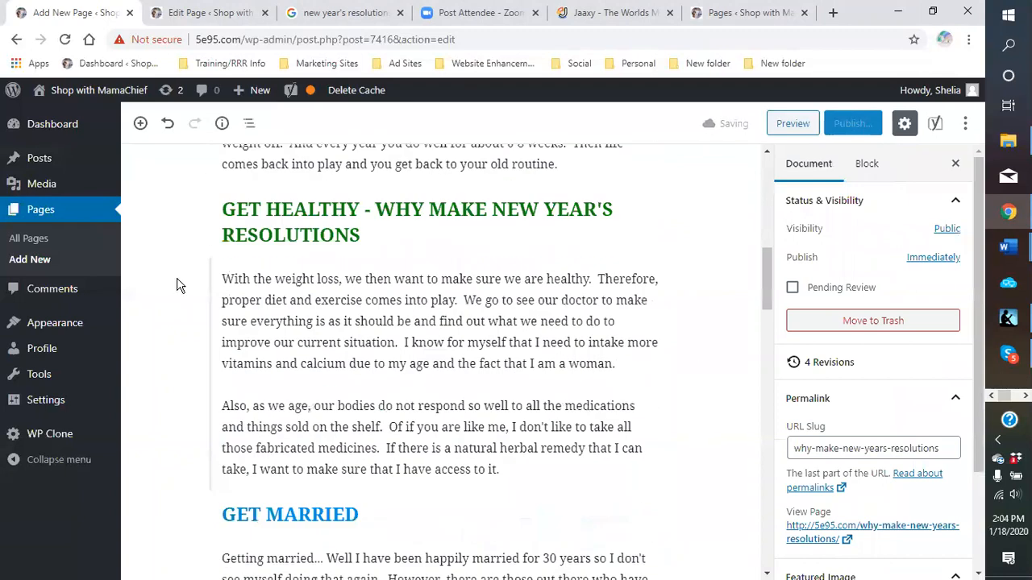
{"action": "left_click_drag", "start_coordinate": [224, 211], "coordinate": [334, 437]}
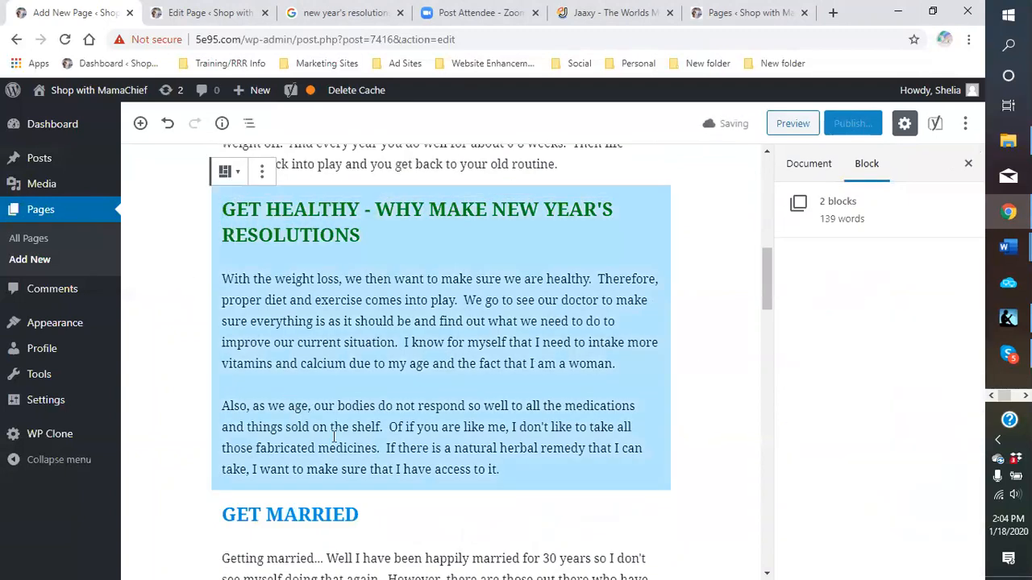
{"action": "right_click", "coordinate": [381, 456]}
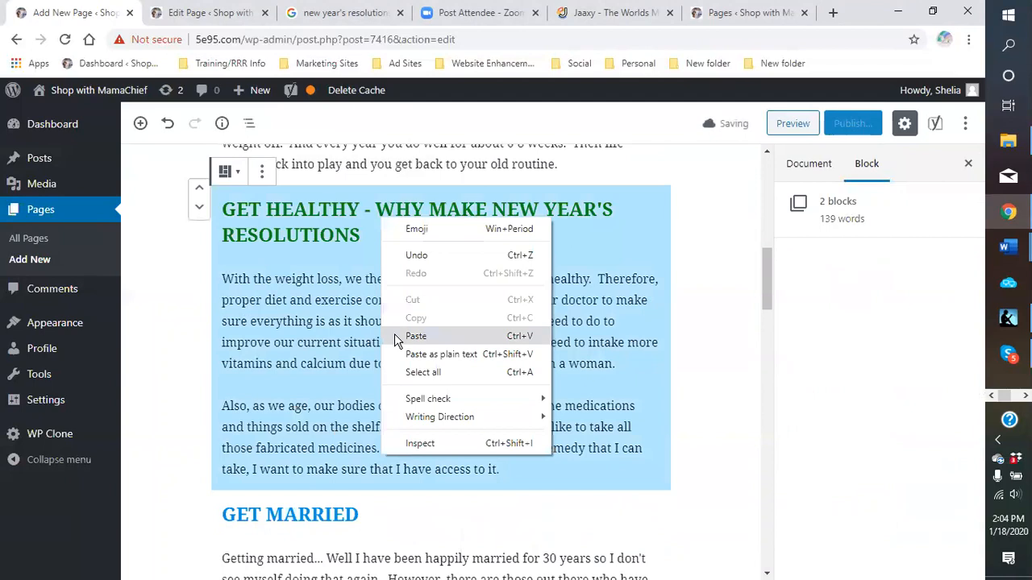
{"action": "left_click", "coordinate": [564, 460]}
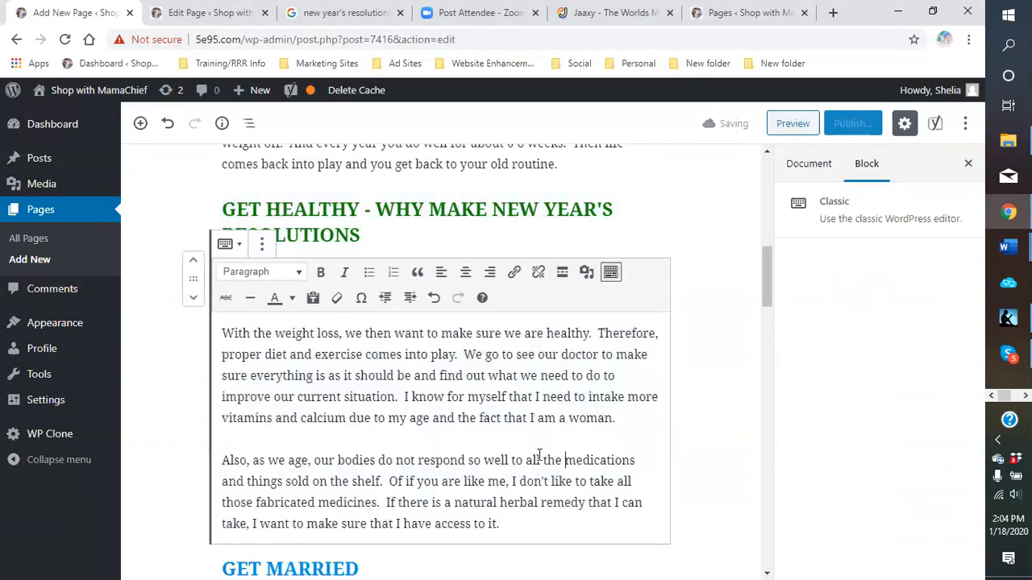
Select all of the page's content blocks again for copying.
{"action": "scroll", "coordinate": [470, 386], "scroll_direction": "down", "scroll_amount": 3}
{"action": "scroll", "coordinate": [489, 365], "scroll_direction": "up", "scroll_amount": 3}
{"action": "left_click", "coordinate": [726, 353]}
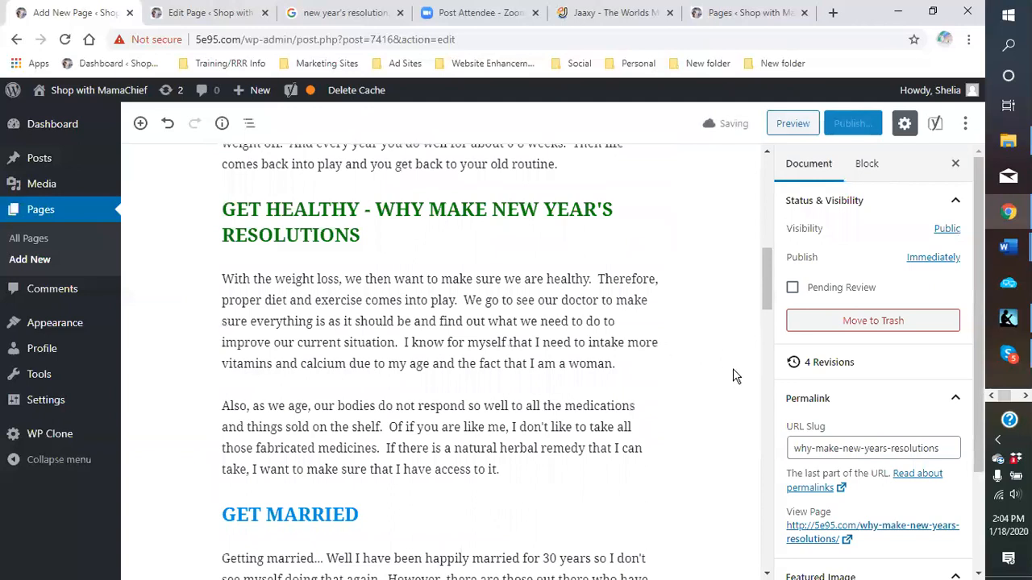
{"action": "key", "text": "ctrl+a"}
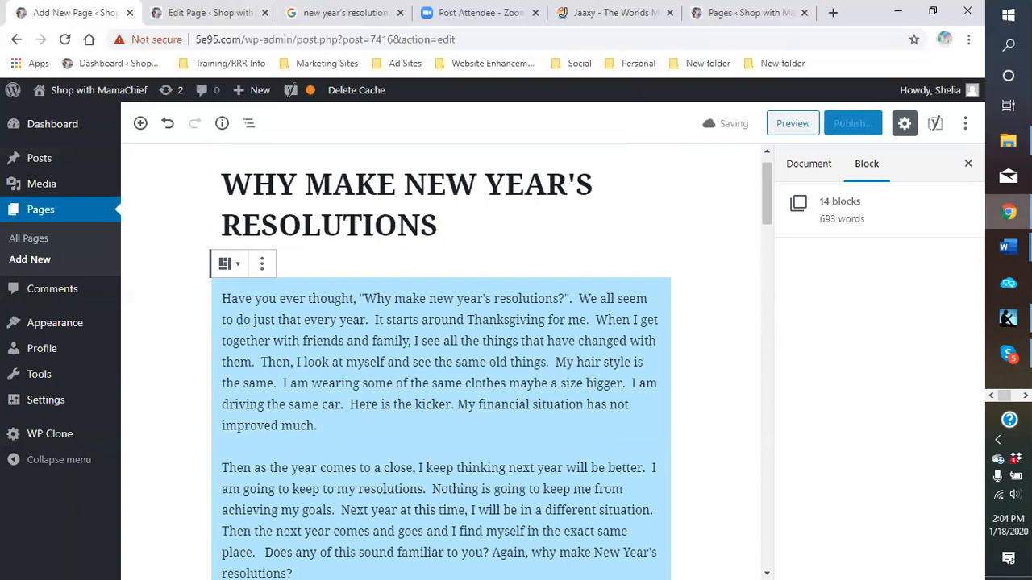
Switch to the blank Word document, try to paste the page content, clear the pasted text and minimize the document.
{"action": "left_click", "coordinate": [1009, 247]}
{"action": "left_click", "coordinate": [914, 449]}
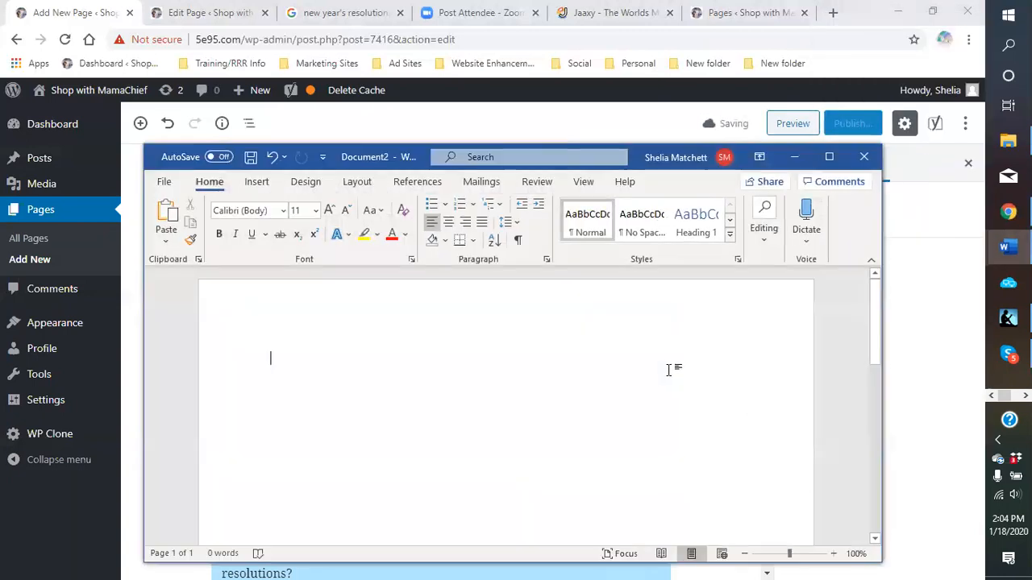
{"action": "right_click", "coordinate": [503, 407]}
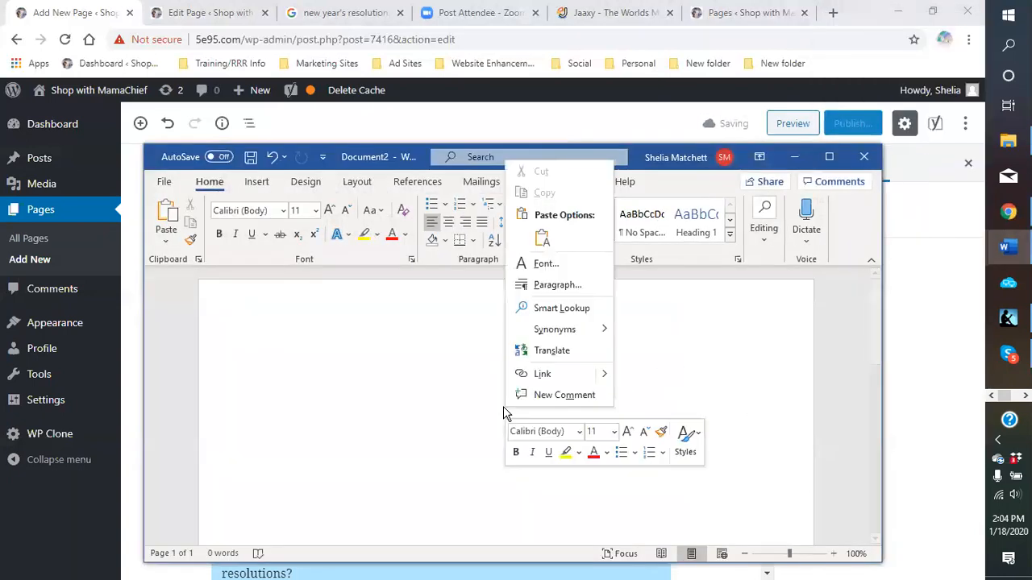
{"action": "left_click", "coordinate": [538, 238]}
{"action": "left_click", "coordinate": [243, 371]}
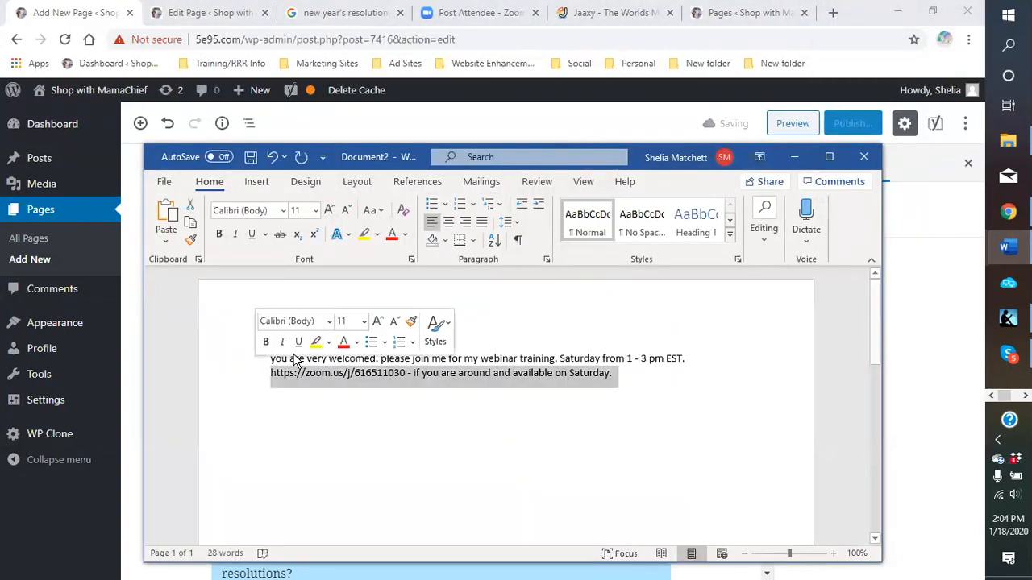
{"action": "left_click_drag", "start_coordinate": [637, 371], "coordinate": [253, 357]}
{"action": "key", "text": "Delete"}
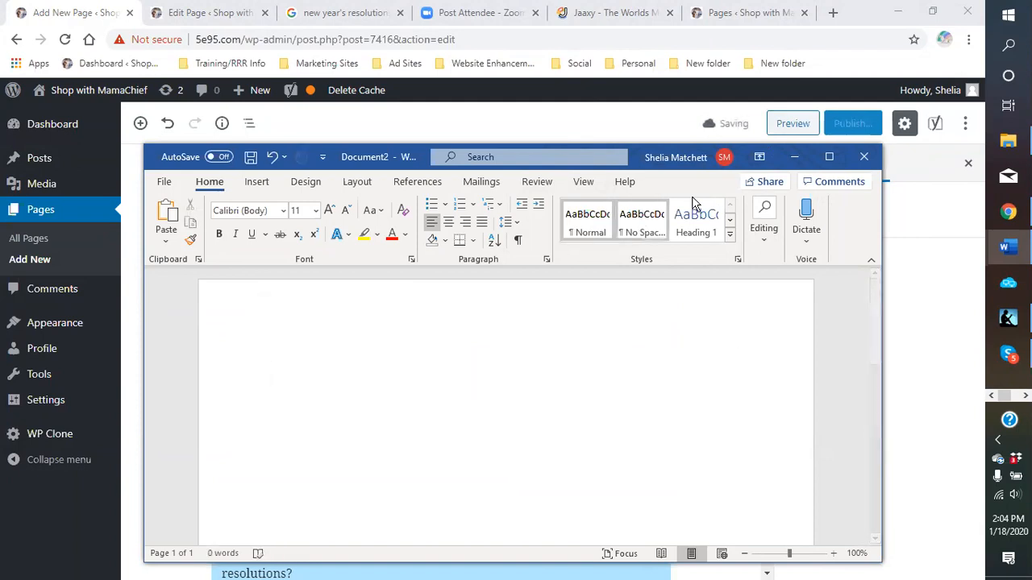
{"action": "left_click", "coordinate": [794, 156]}
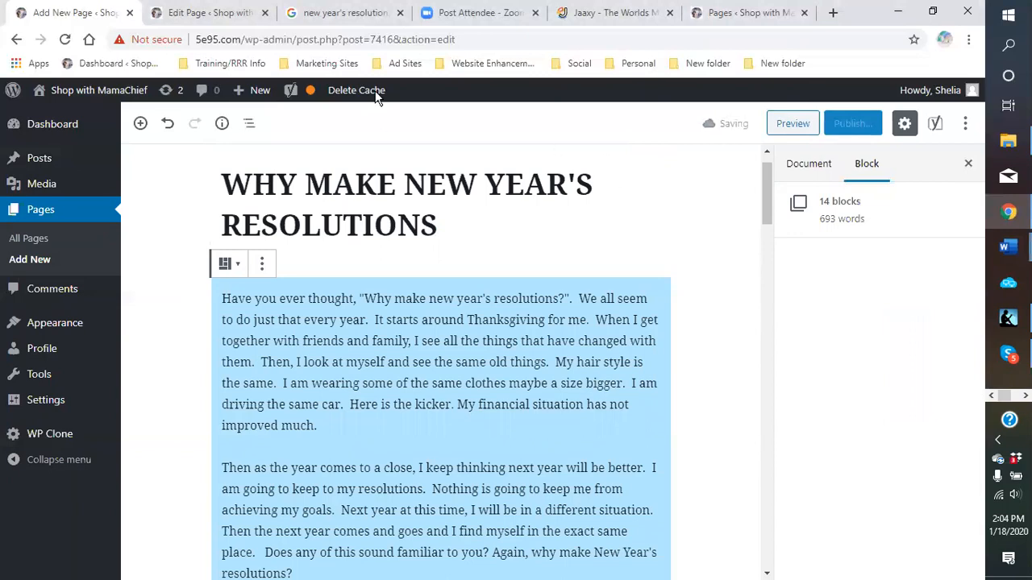
From the New Year New Business Venture editor, list the draft pages and open WHY MAKE NEW YEAR'S RESOLUTIONS for editing.
{"action": "left_click", "coordinate": [218, 13]}
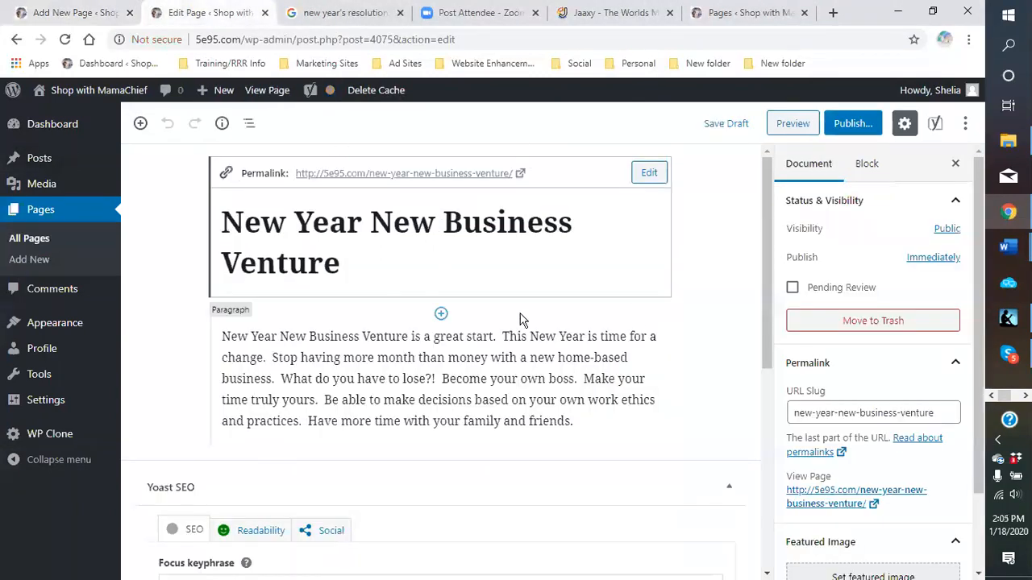
{"action": "left_click", "coordinate": [30, 240]}
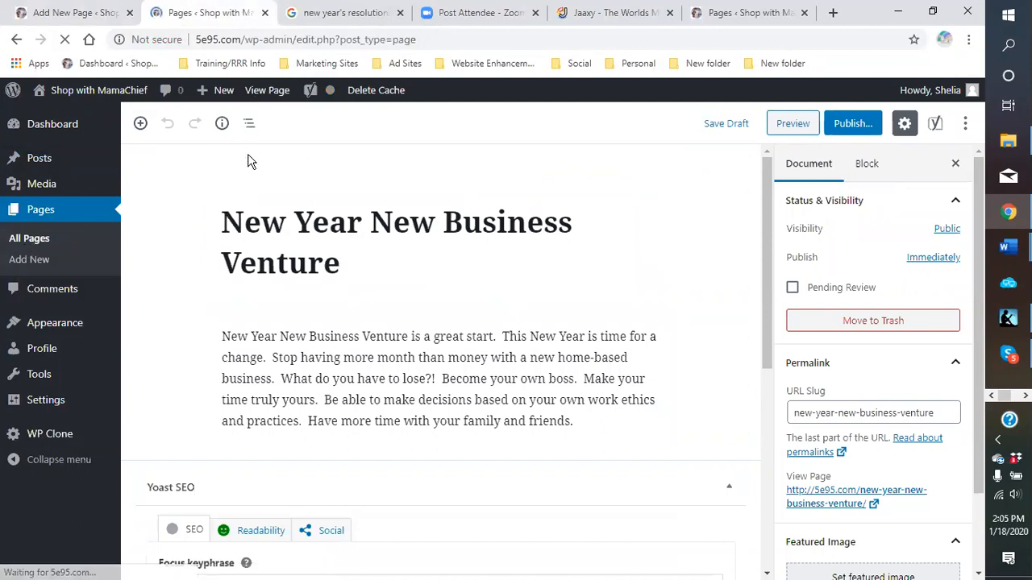
{"action": "scroll", "coordinate": [297, 426], "scroll_direction": "down", "scroll_amount": 2}
{"action": "scroll", "coordinate": [296, 426], "scroll_direction": "down", "scroll_amount": 2}
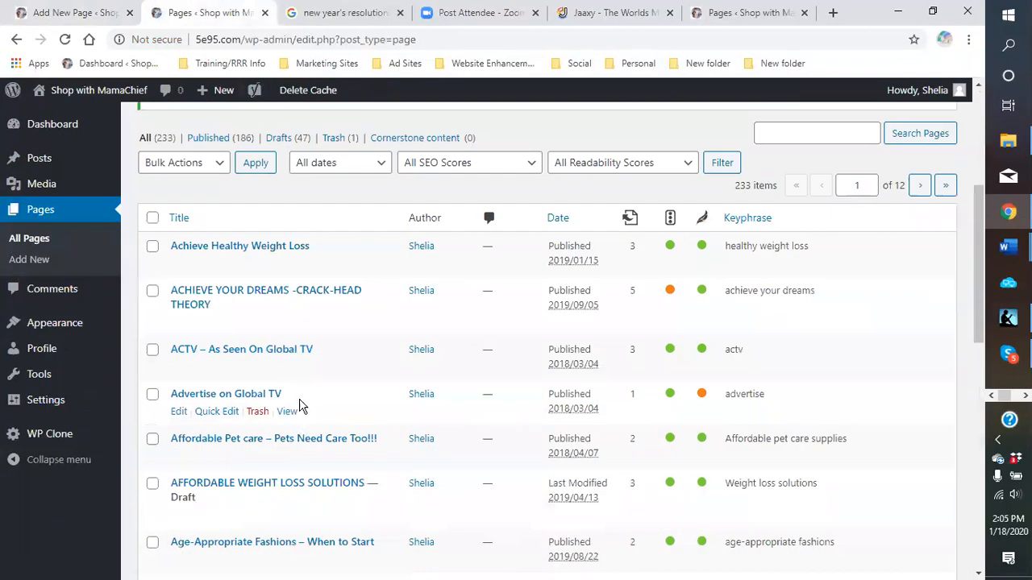
{"action": "left_click", "coordinate": [278, 139]}
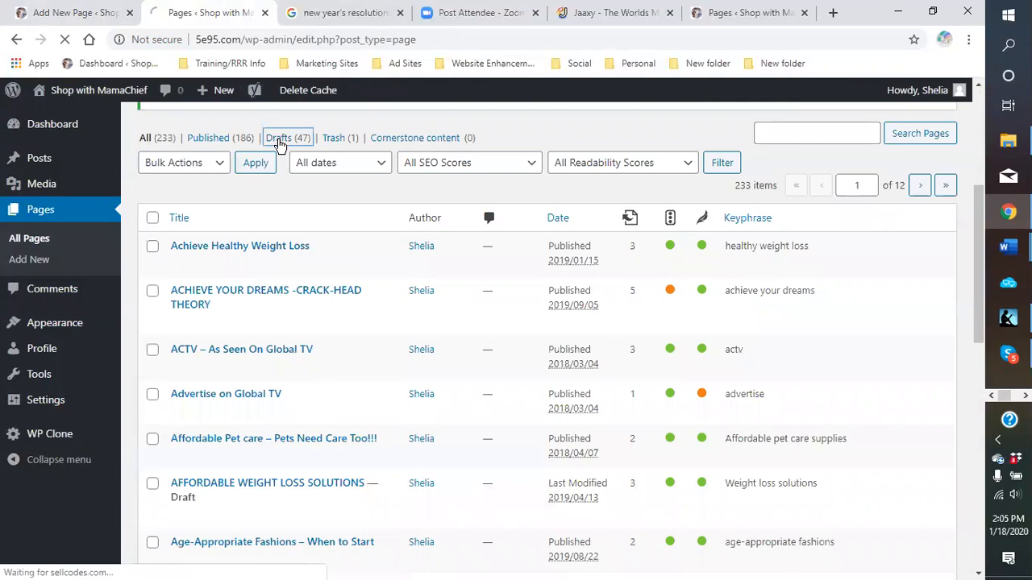
{"action": "scroll", "coordinate": [321, 478], "scroll_direction": "down", "scroll_amount": 3}
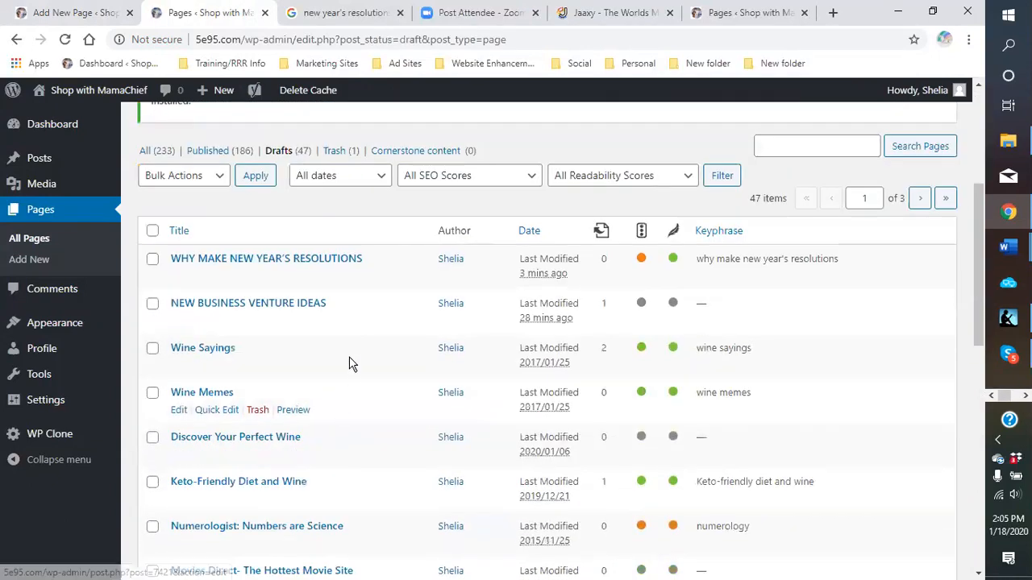
{"action": "left_click", "coordinate": [179, 278]}
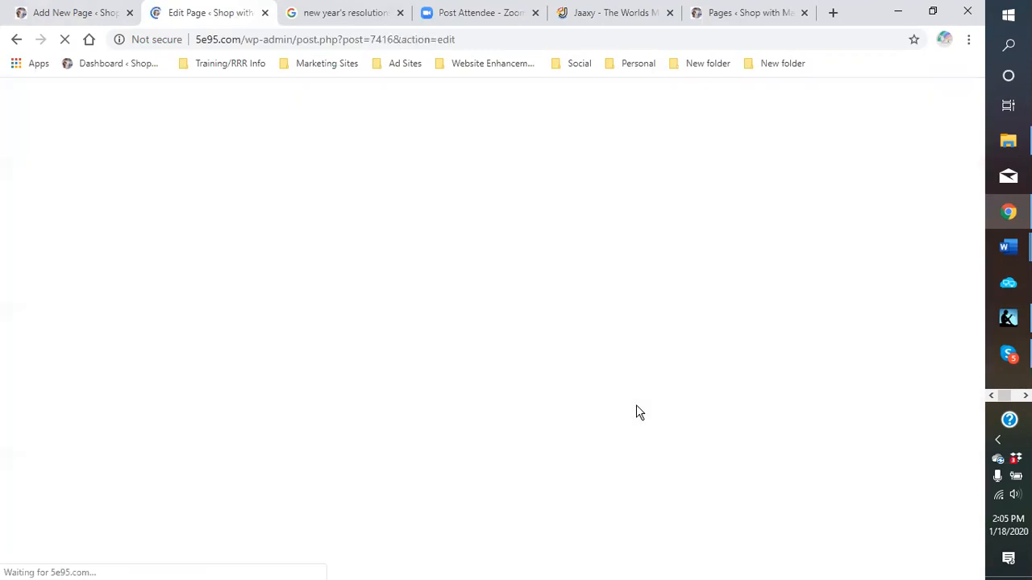
Check the reopened page's text down through the GET OUT OF DEBT section and save the draft.
{"action": "scroll", "coordinate": [606, 359], "scroll_direction": "down", "scroll_amount": 4}
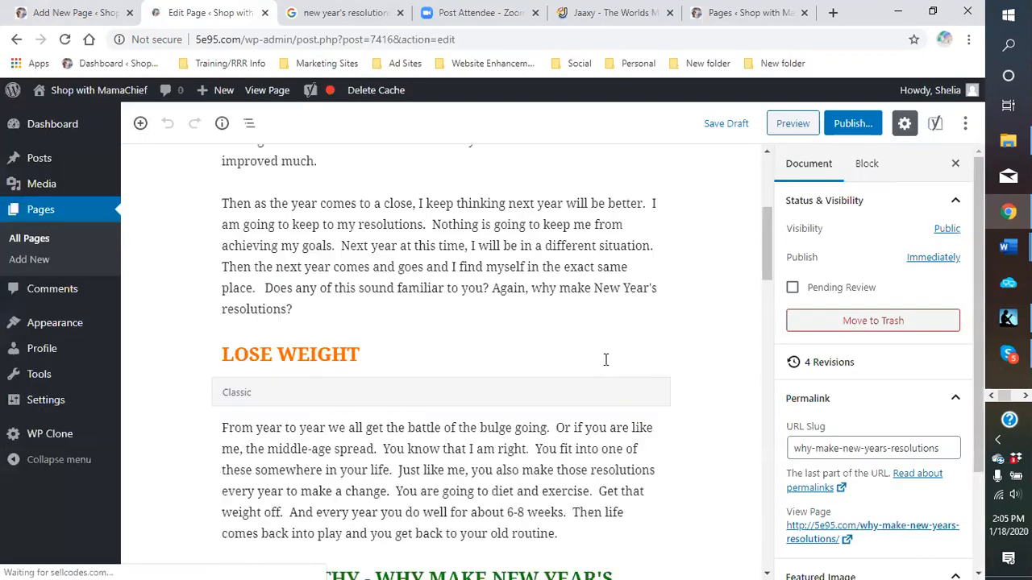
{"action": "scroll", "coordinate": [606, 360], "scroll_direction": "down", "scroll_amount": 12}
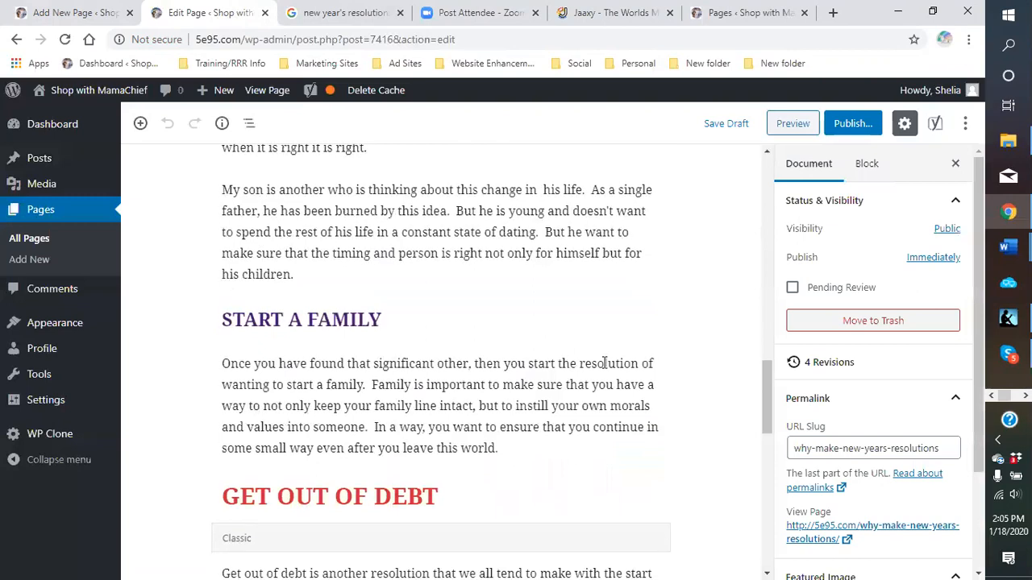
{"action": "scroll", "coordinate": [605, 364], "scroll_direction": "down", "scroll_amount": 4}
{"action": "scroll", "coordinate": [575, 320], "scroll_direction": "up", "scroll_amount": 4}
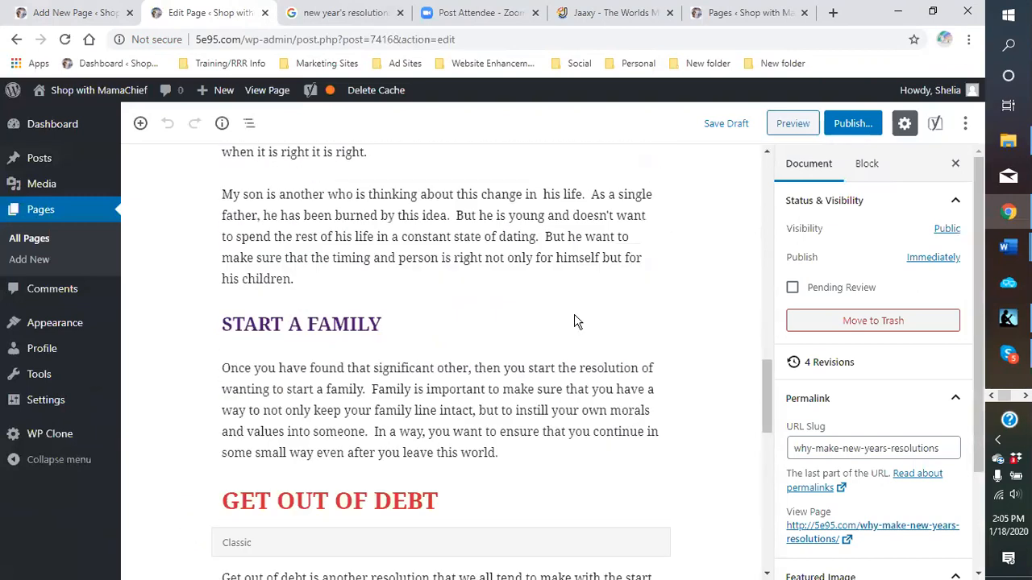
{"action": "left_click", "coordinate": [719, 129]}
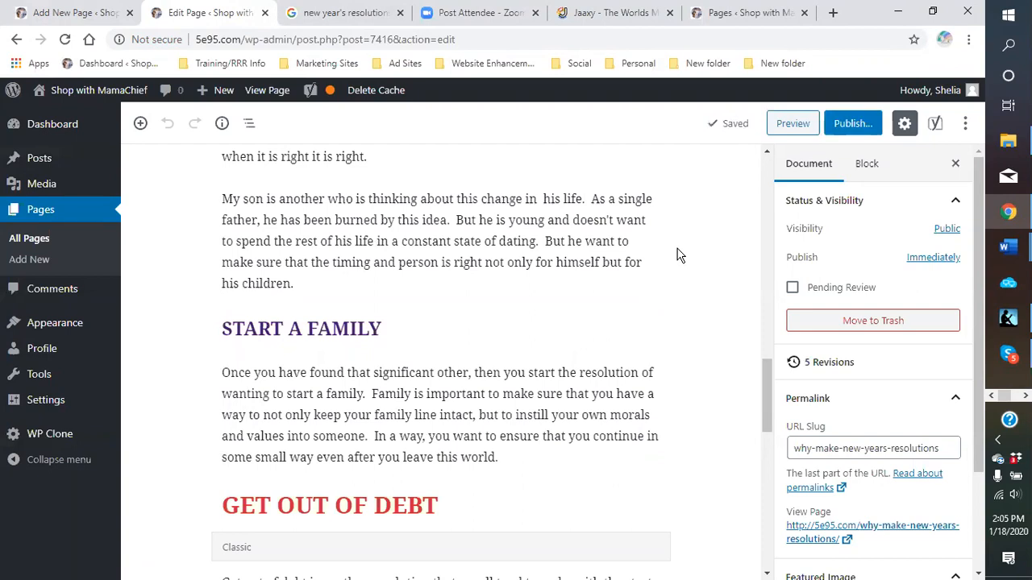
Compare the original page editor with the reopened copy, checking the content and the save status.
{"action": "left_click", "coordinate": [73, 13]}
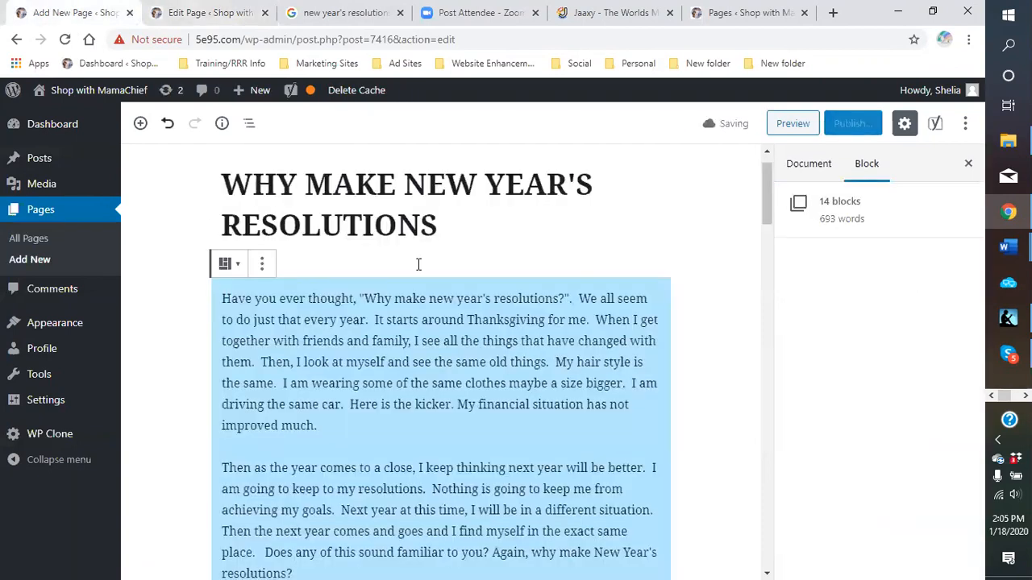
{"action": "left_click", "coordinate": [707, 336]}
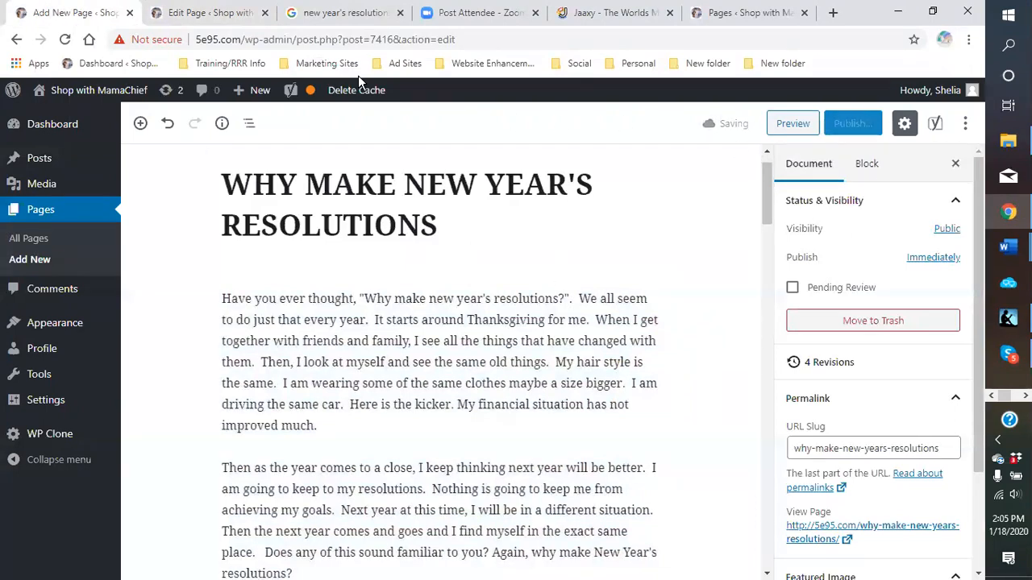
{"action": "left_click", "coordinate": [209, 13]}
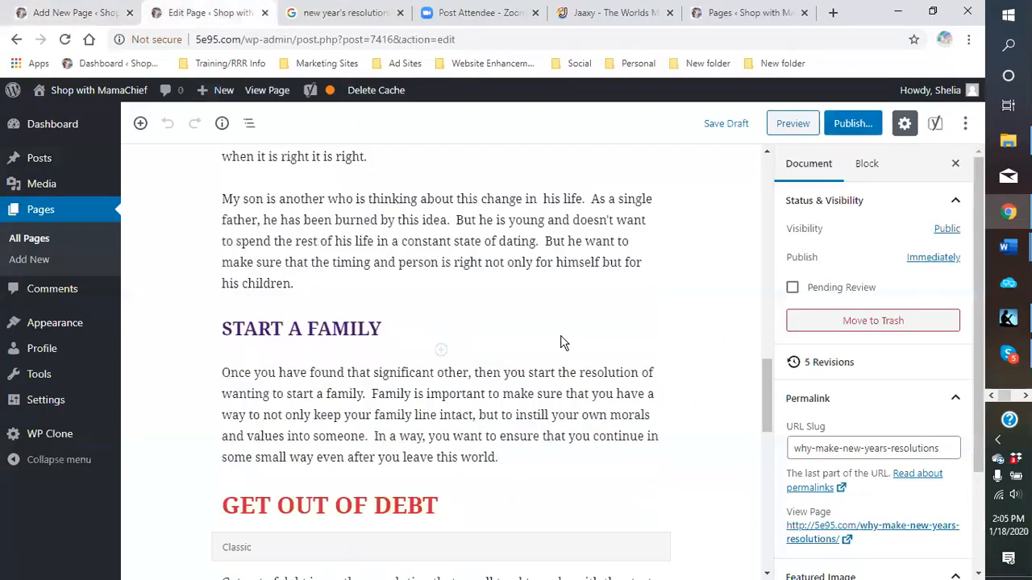
{"action": "scroll", "coordinate": [548, 325], "scroll_direction": "up", "scroll_amount": 4}
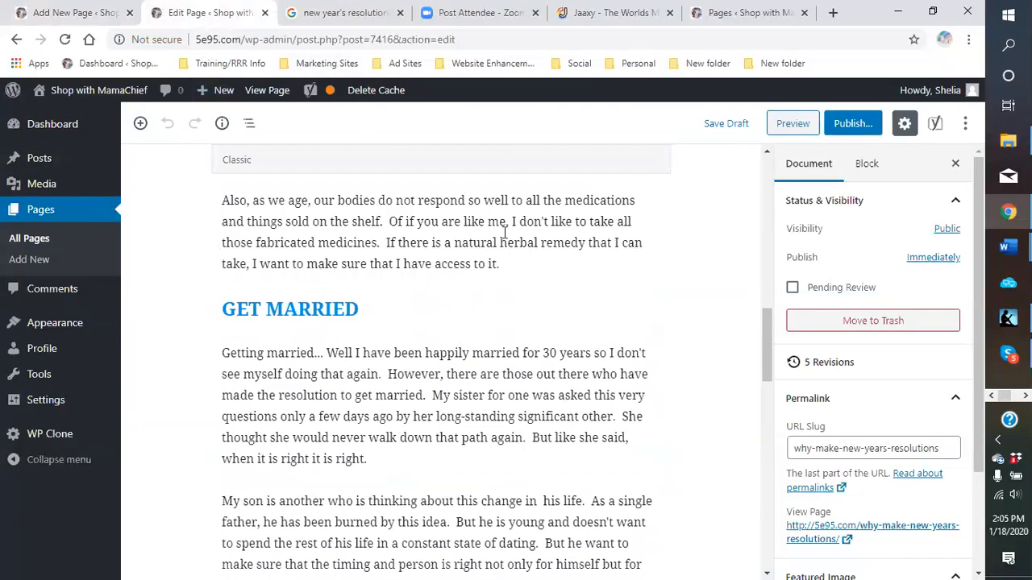
{"action": "scroll", "coordinate": [668, 324], "scroll_direction": "down", "scroll_amount": 4}
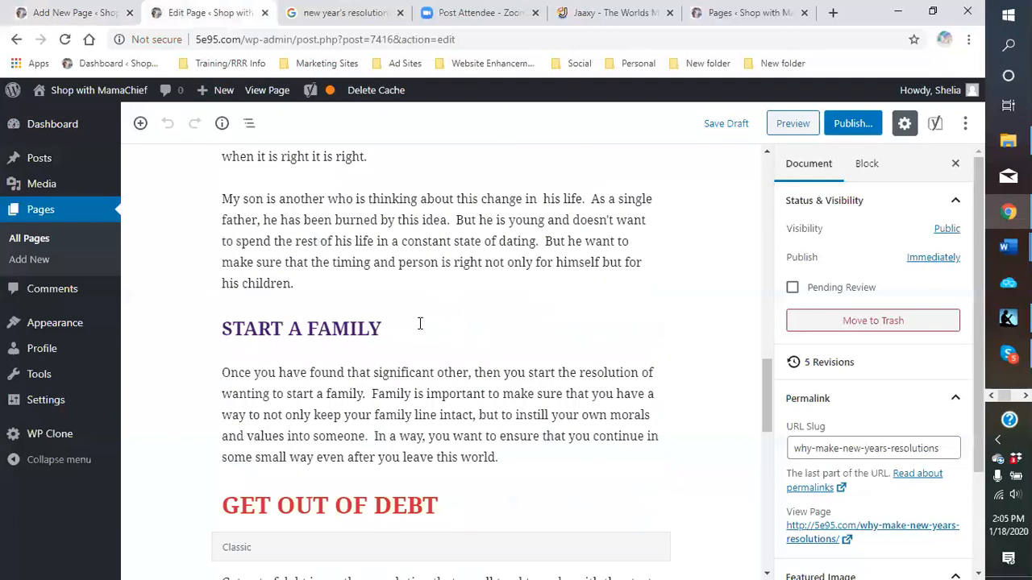
{"action": "left_click", "coordinate": [52, 15]}
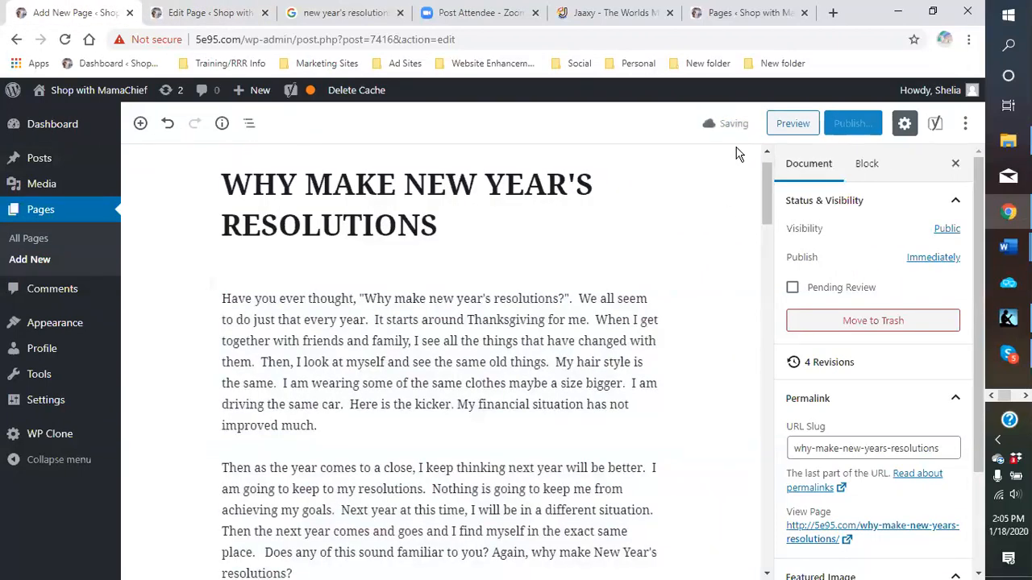
Try to preview the page from the original editor, and close both that editor and the preview.
{"action": "left_click", "coordinate": [792, 127]}
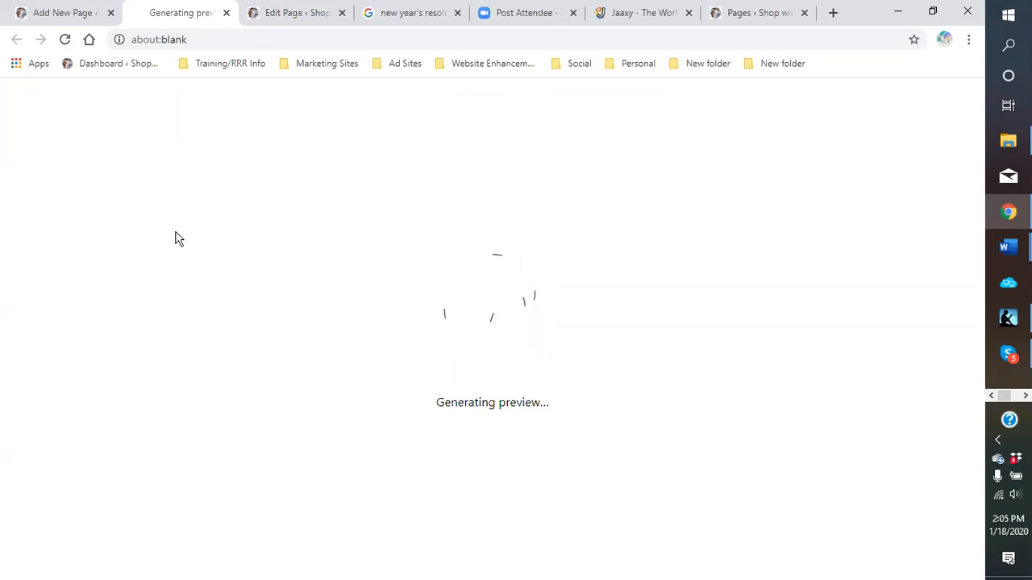
{"action": "left_click", "coordinate": [112, 13]}
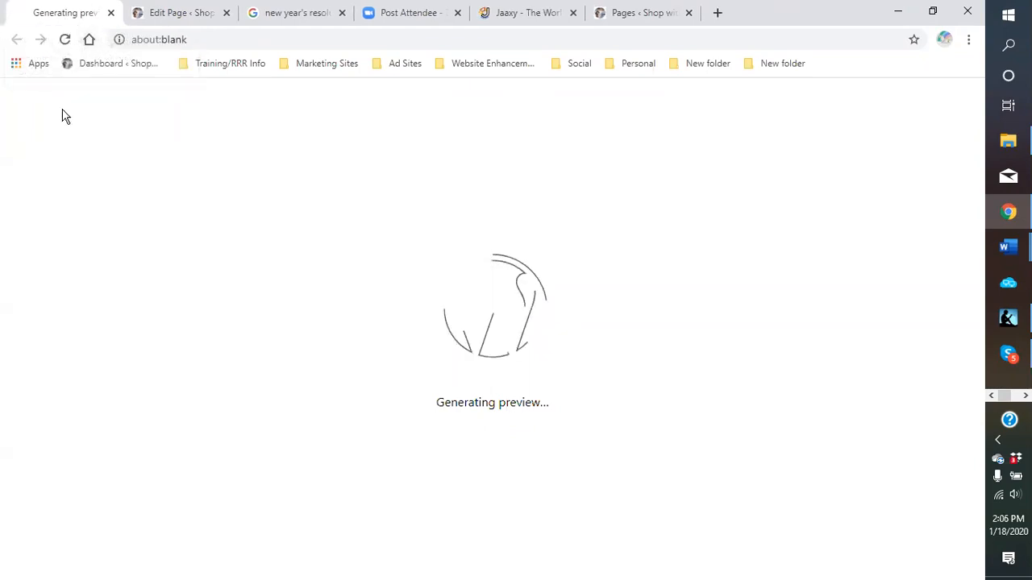
{"action": "left_click", "coordinate": [130, 13]}
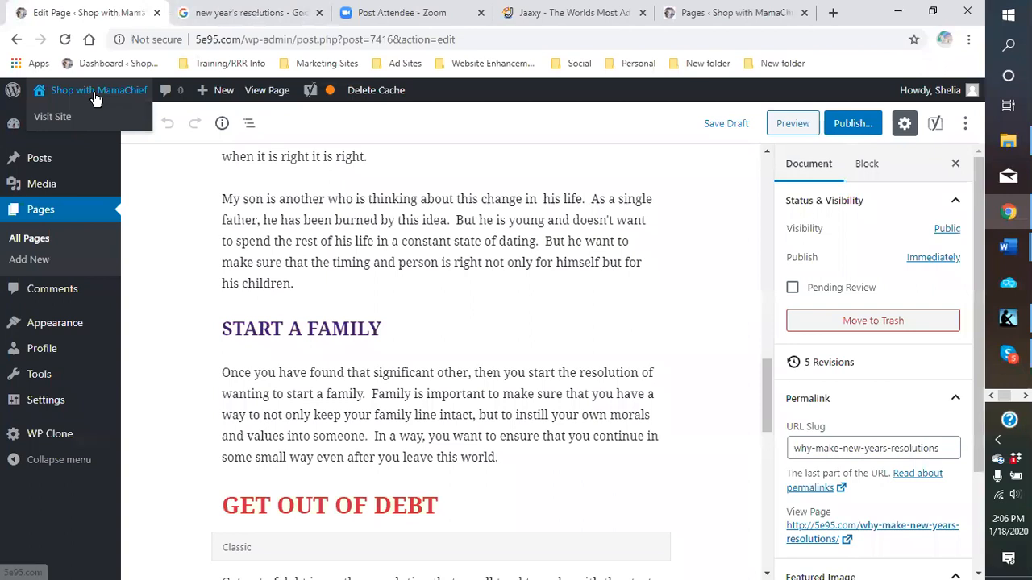
Open the site's dashboard in place of the remaining page editor and move the Pages list tab directly beside it.
{"action": "left_click", "coordinate": [104, 67]}
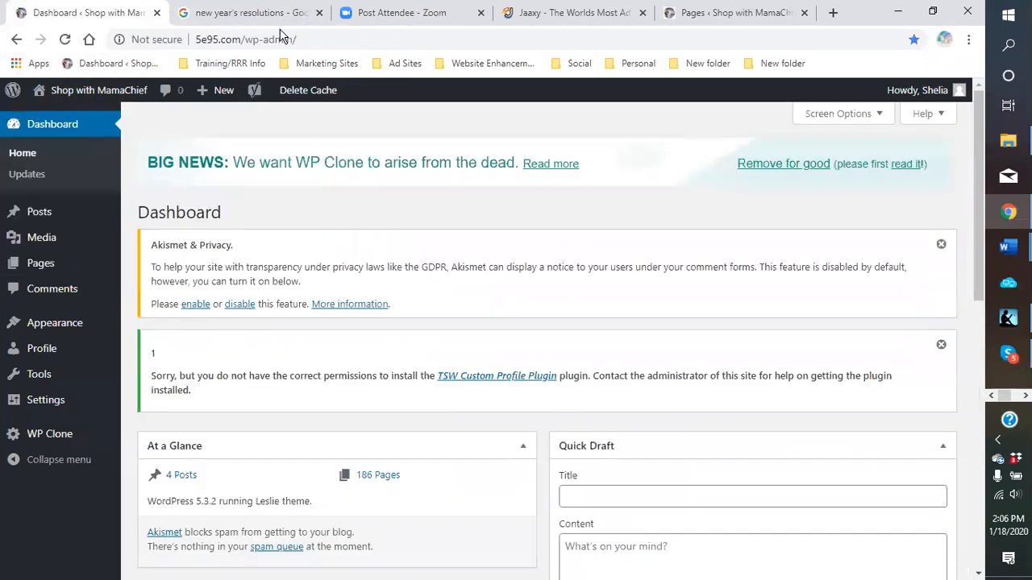
{"action": "left_click_drag", "start_coordinate": [717, 16], "coordinate": [261, 19]}
{"action": "left_click", "coordinate": [110, 16]}
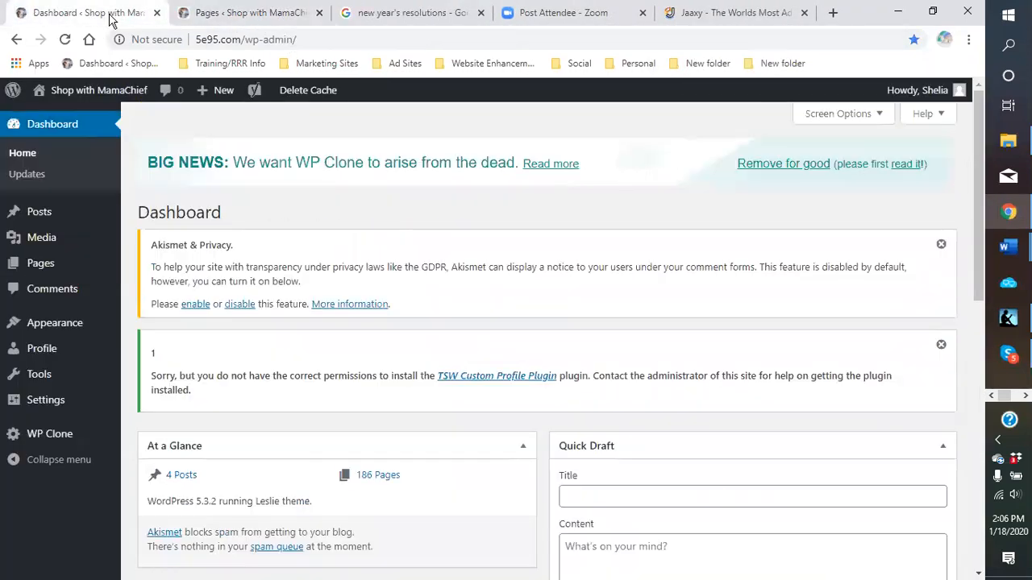
{"action": "left_click", "coordinate": [183, 15]}
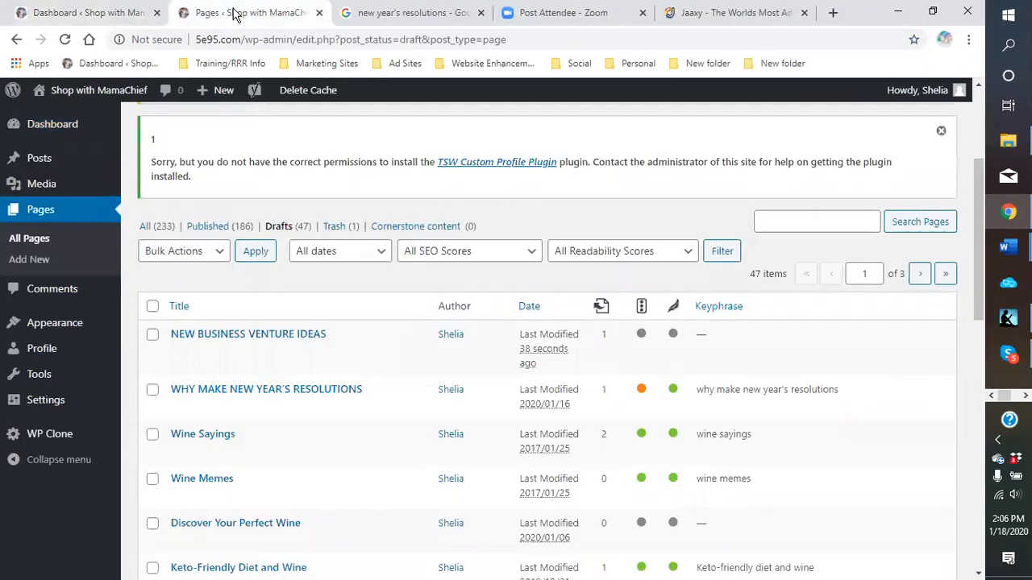
{"action": "left_click", "coordinate": [88, 15]}
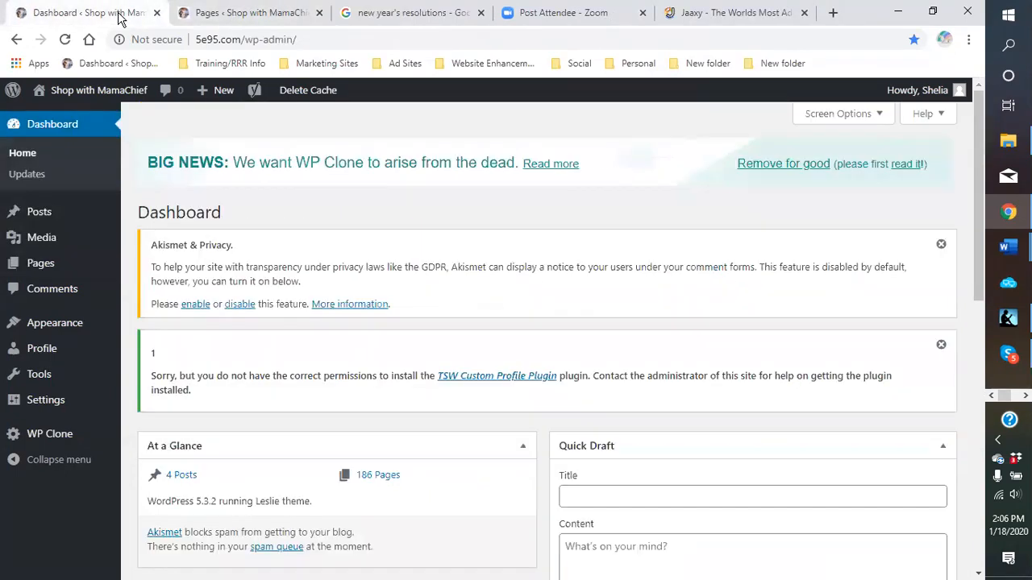
List the site's draft pages from the dashboard and open WHY MAKE NEW YEAR'S RESOLUTIONS for editing.
{"action": "mouse_move", "coordinate": [41, 250]}
{"action": "mouse_move", "coordinate": [24, 266]}
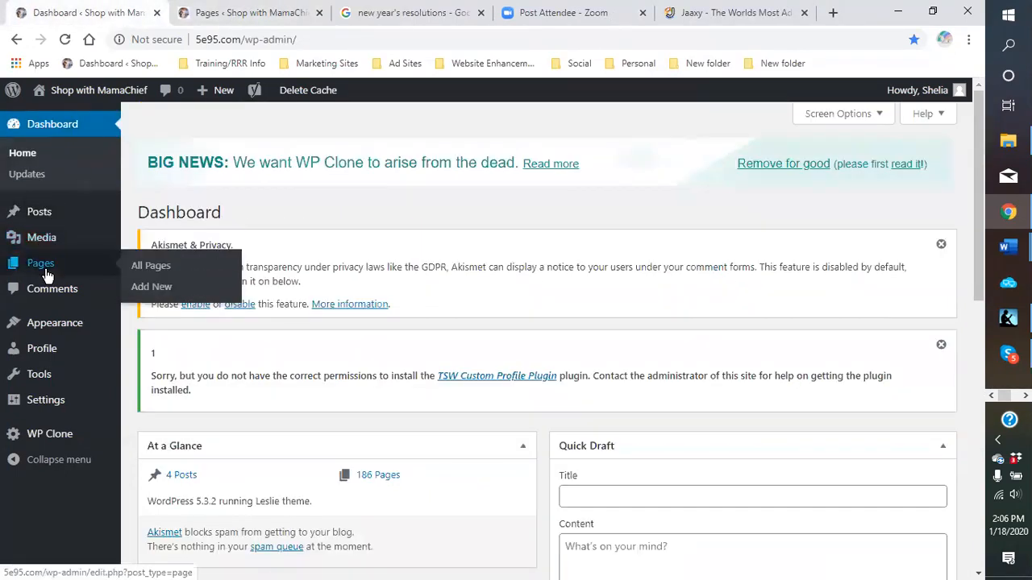
{"action": "left_click", "coordinate": [153, 268]}
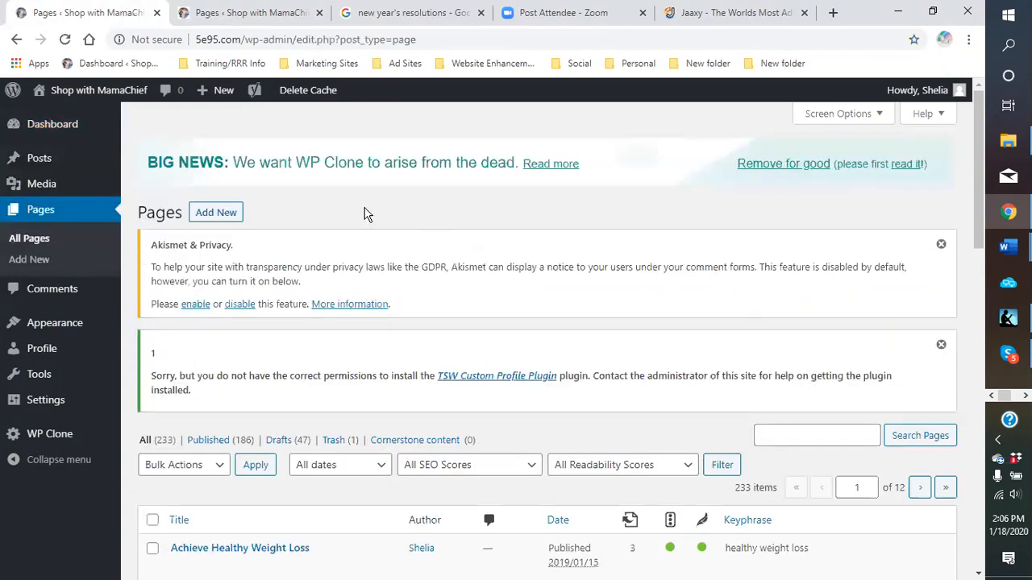
{"action": "scroll", "coordinate": [284, 368], "scroll_direction": "down", "scroll_amount": 2}
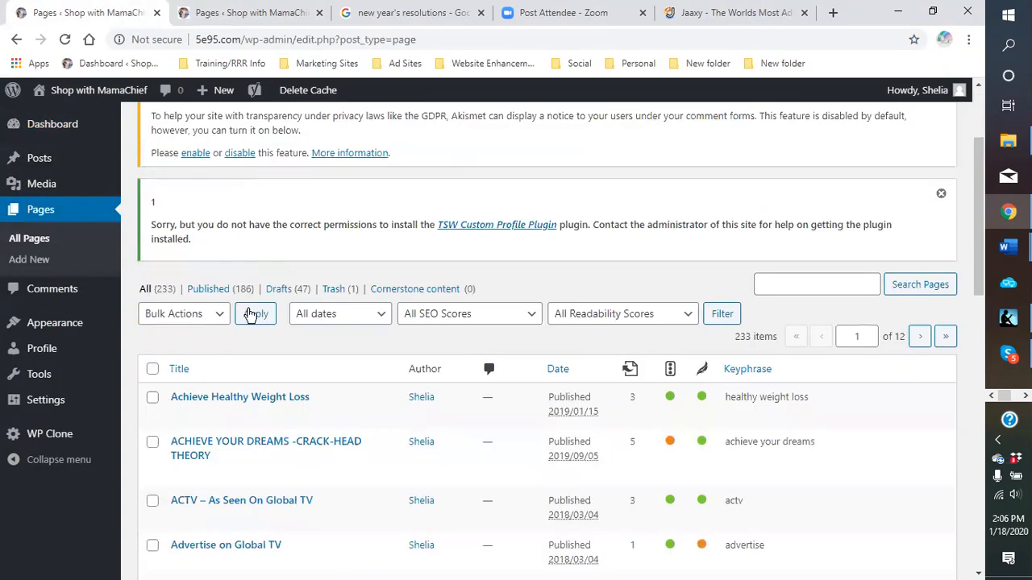
{"action": "left_click", "coordinate": [283, 294]}
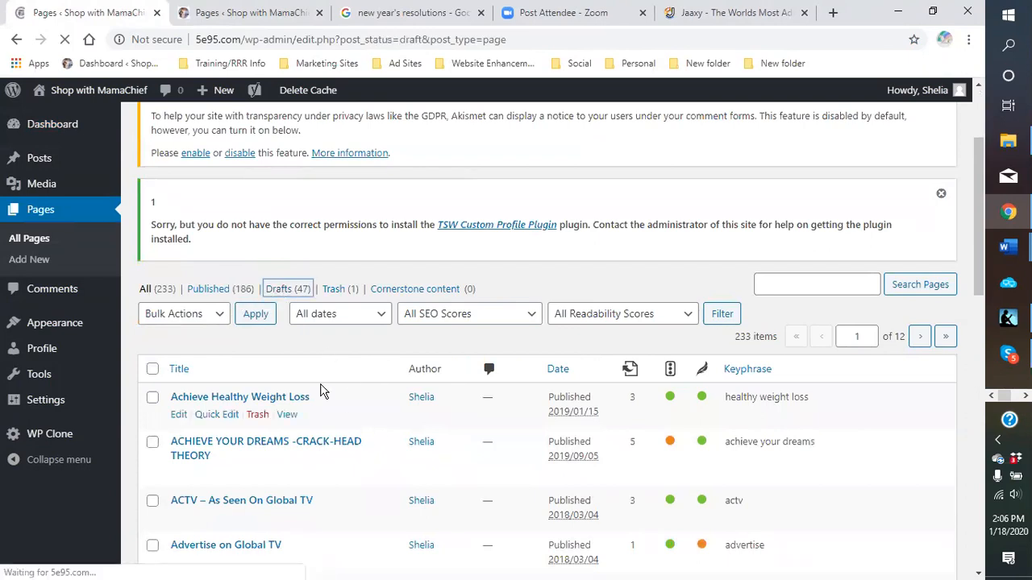
{"action": "scroll", "coordinate": [202, 435], "scroll_direction": "down", "scroll_amount": 1}
{"action": "left_click", "coordinate": [178, 415]}
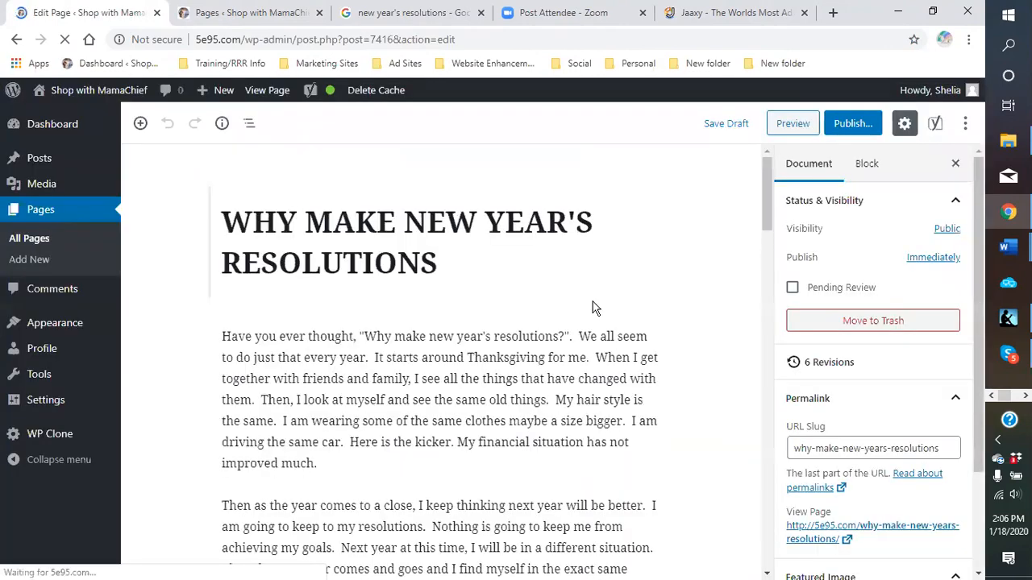
Look through the reopened page's text from the title to the Yoast SEO section, including its focus keyphrase and snippet preview.
{"action": "scroll", "coordinate": [437, 369], "scroll_direction": "down", "scroll_amount": 4}
{"action": "scroll", "coordinate": [437, 368], "scroll_direction": "down", "scroll_amount": 20}
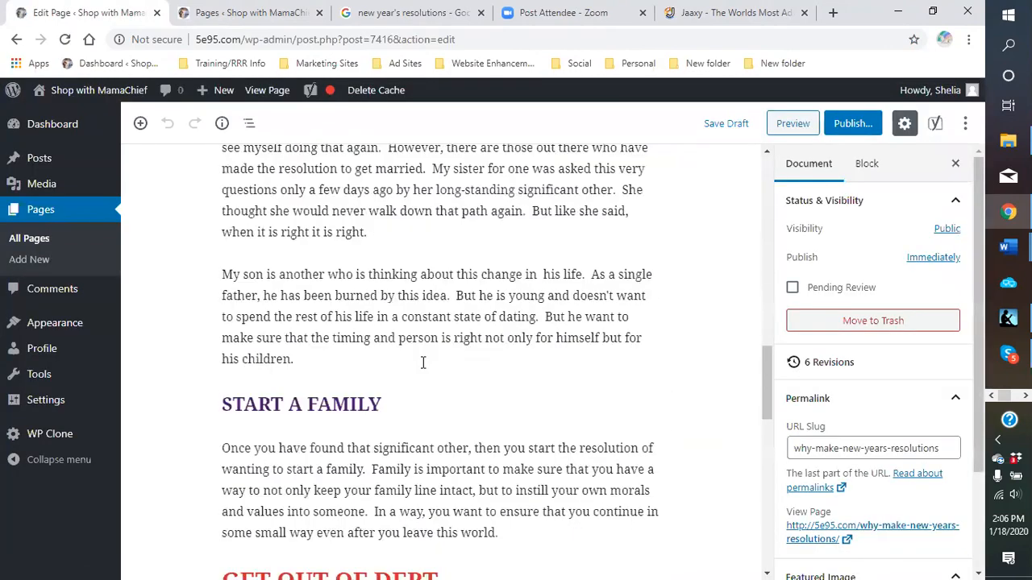
{"action": "scroll", "coordinate": [429, 349], "scroll_direction": "up", "scroll_amount": 2}
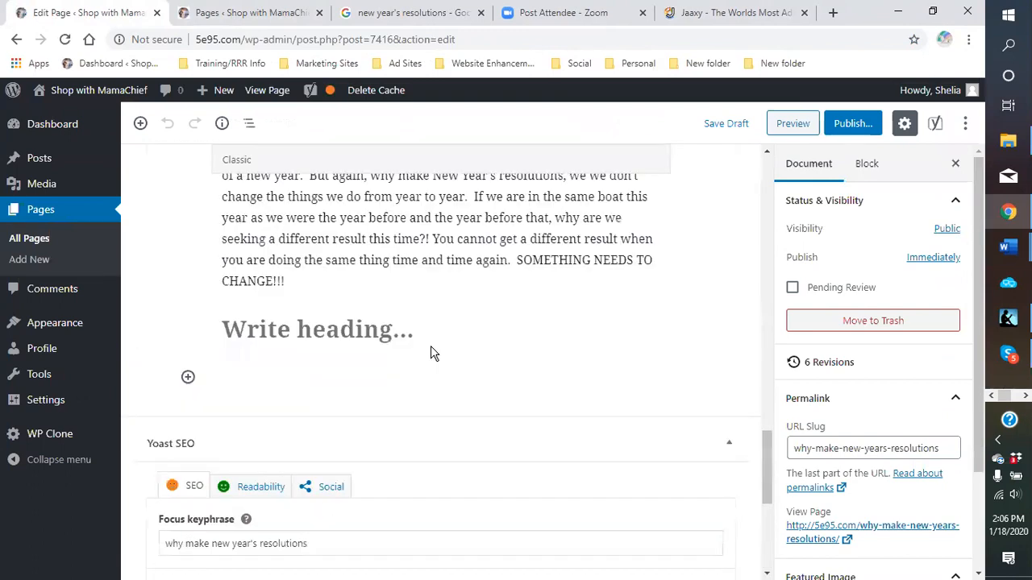
{"action": "scroll", "coordinate": [430, 347], "scroll_direction": "up", "scroll_amount": 4}
{"action": "scroll", "coordinate": [431, 347], "scroll_direction": "down", "scroll_amount": 4}
{"action": "scroll", "coordinate": [431, 348], "scroll_direction": "down", "scroll_amount": 3}
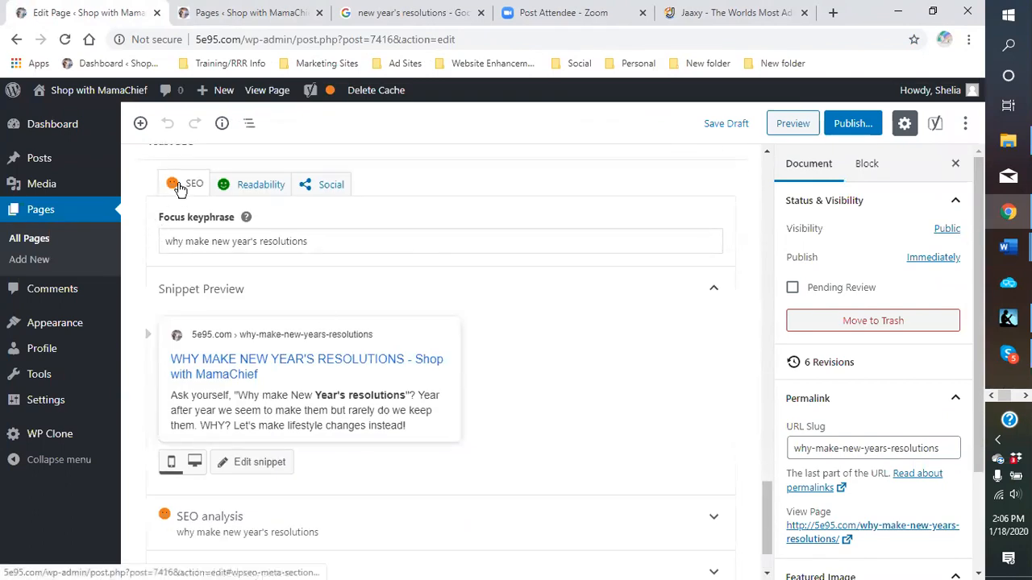
{"action": "scroll", "coordinate": [194, 191], "scroll_direction": "down", "scroll_amount": 1}
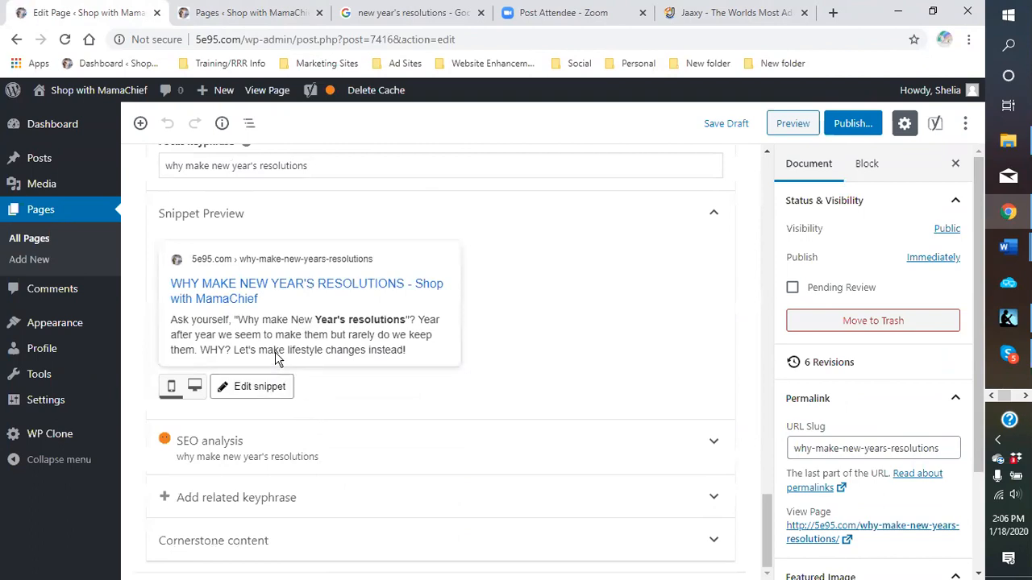
{"action": "scroll", "coordinate": [274, 357], "scroll_direction": "up", "scroll_amount": 2}
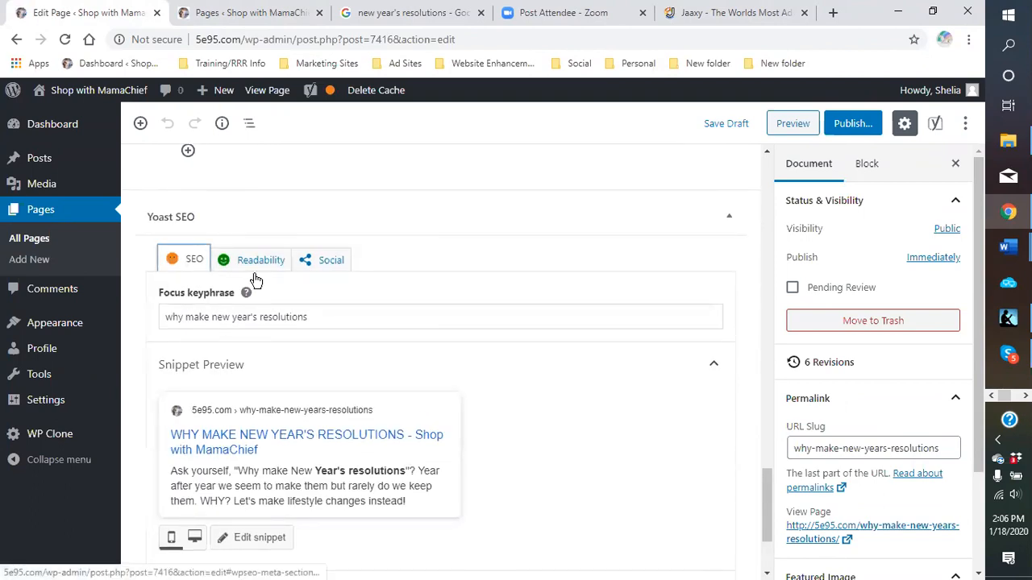
{"action": "scroll", "coordinate": [527, 417], "scroll_direction": "down", "scroll_amount": 2}
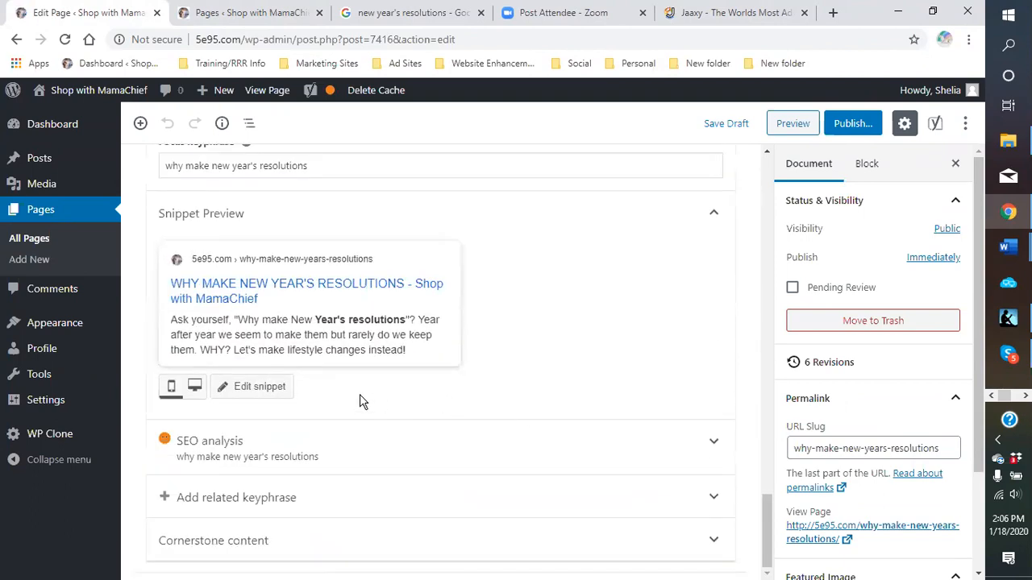
Expand the SEO analysis for the focus keyphrase and read through its problems and suggested improvements.
{"action": "left_click", "coordinate": [712, 451]}
{"action": "scroll", "coordinate": [443, 365], "scroll_direction": "down", "scroll_amount": 4}
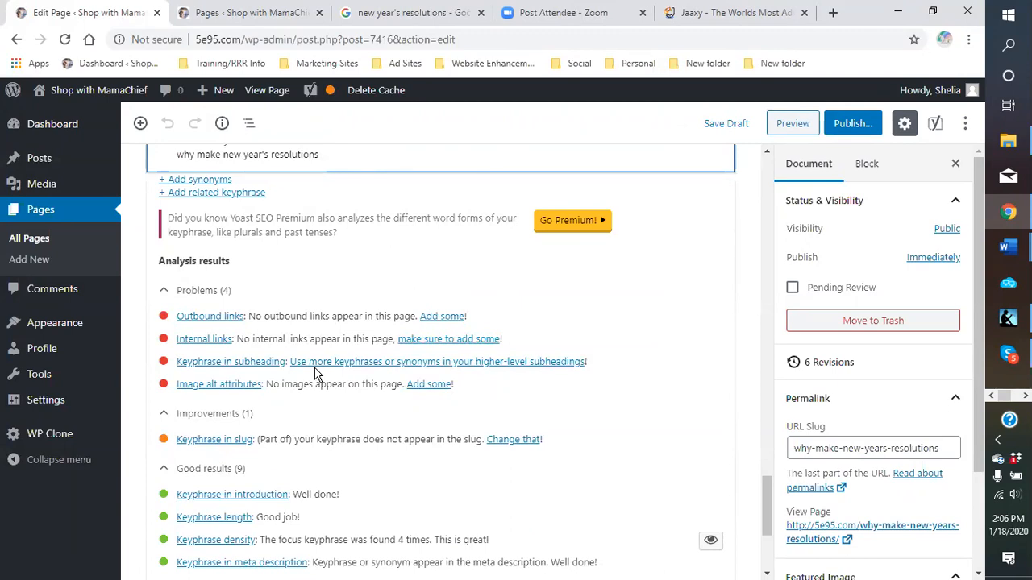
{"action": "scroll", "coordinate": [314, 373], "scroll_direction": "up", "scroll_amount": 1}
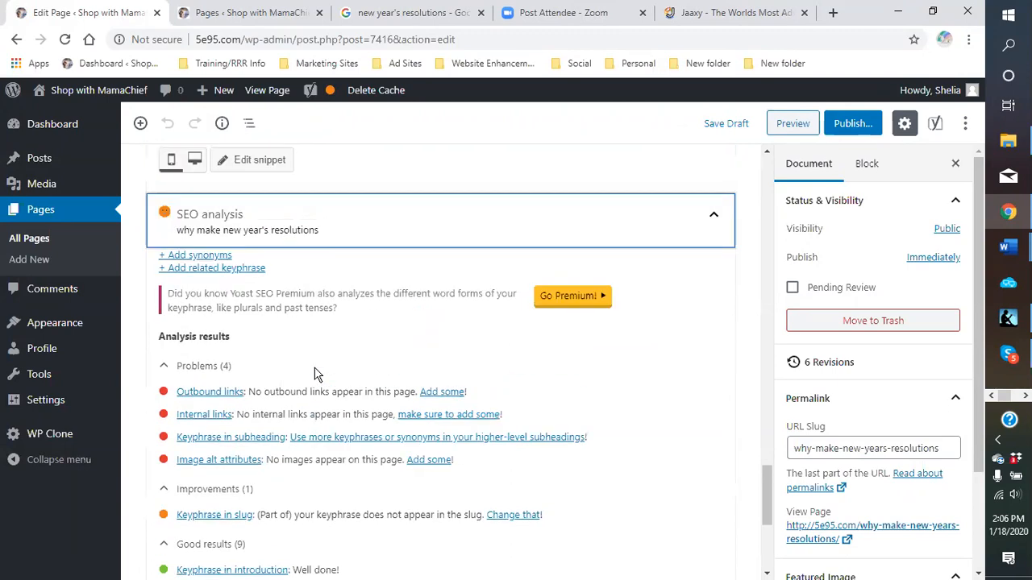
Extend the red GET OUT OF DEBT heading with "- WHY MAKE NEW YEAR'S RESOLUTIONS".
{"action": "scroll", "coordinate": [314, 373], "scroll_direction": "up", "scroll_amount": 15}
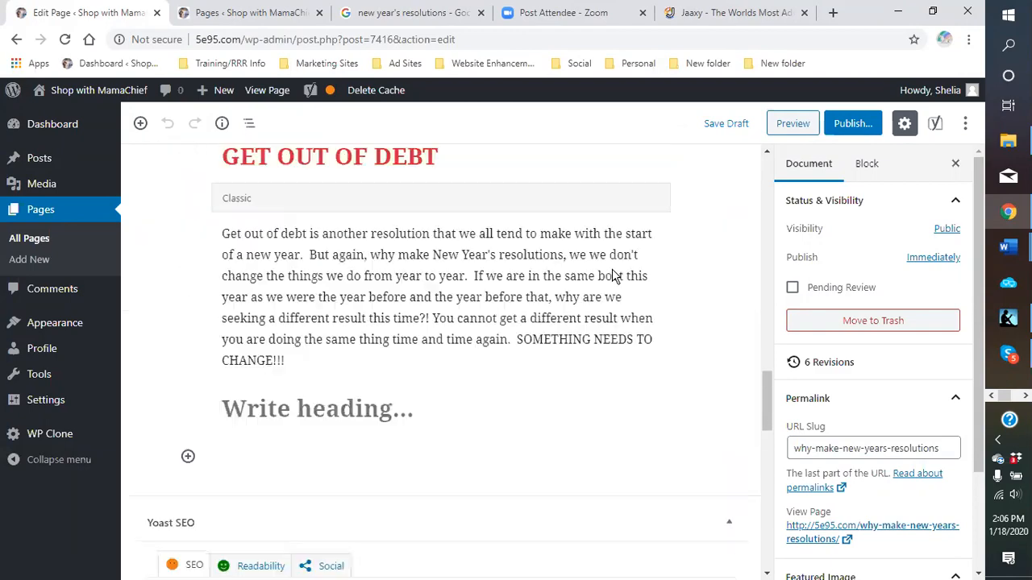
{"action": "scroll", "coordinate": [505, 306], "scroll_direction": "up", "scroll_amount": 6}
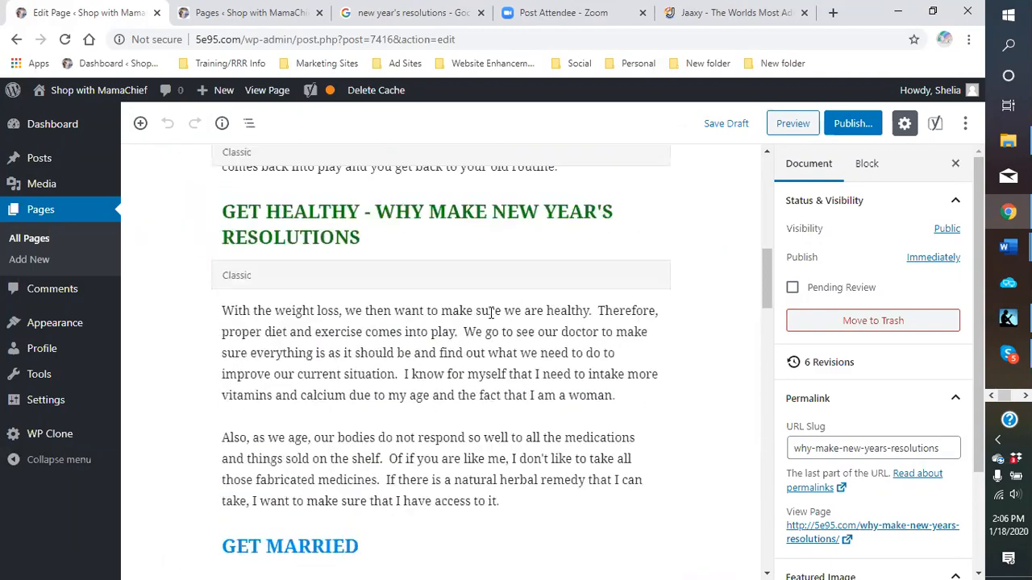
{"action": "scroll", "coordinate": [480, 317], "scroll_direction": "down", "scroll_amount": 3}
{"action": "scroll", "coordinate": [479, 316], "scroll_direction": "down", "scroll_amount": 6}
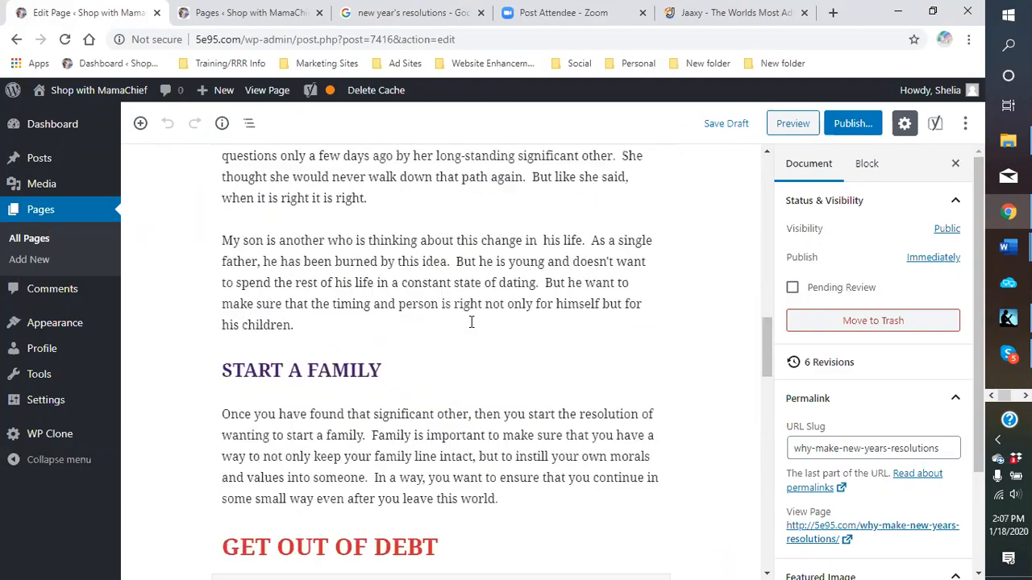
{"action": "left_click", "coordinate": [472, 378]}
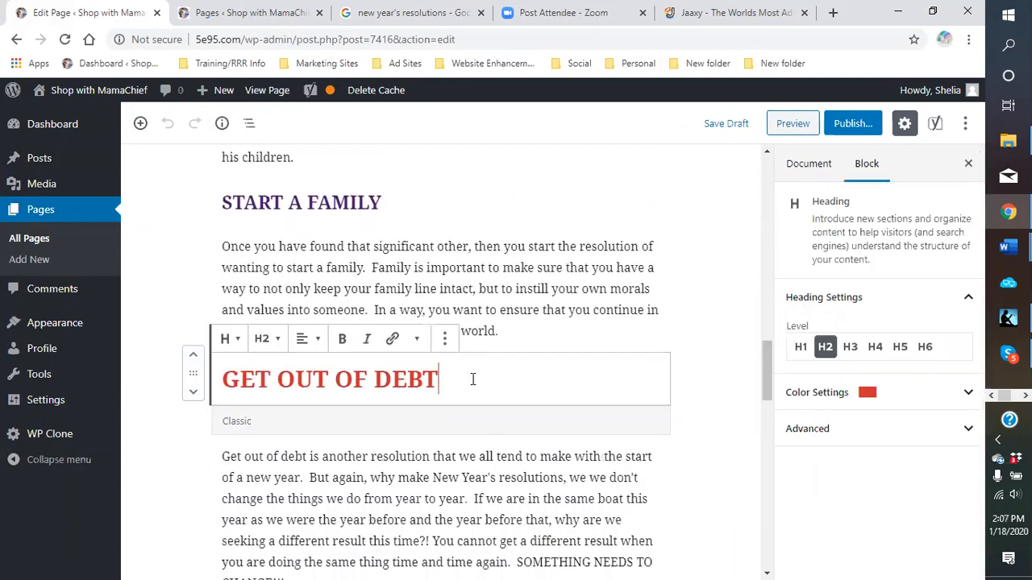
{"action": "type", "text": "- WHY MAKE NEW YEAR'S RESO"}
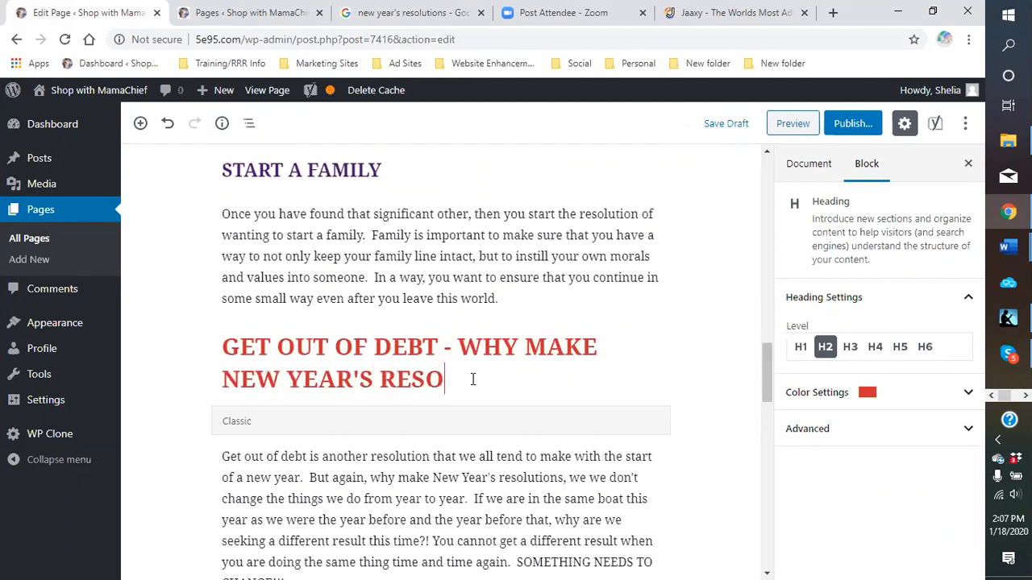
{"action": "type", "text": "LUTIONS"}
Compare the lengthened debt heading and its section with the focus keyphrase and snippet preview in Yoast SEO.
{"action": "scroll", "coordinate": [478, 406], "scroll_direction": "down", "scroll_amount": 7}
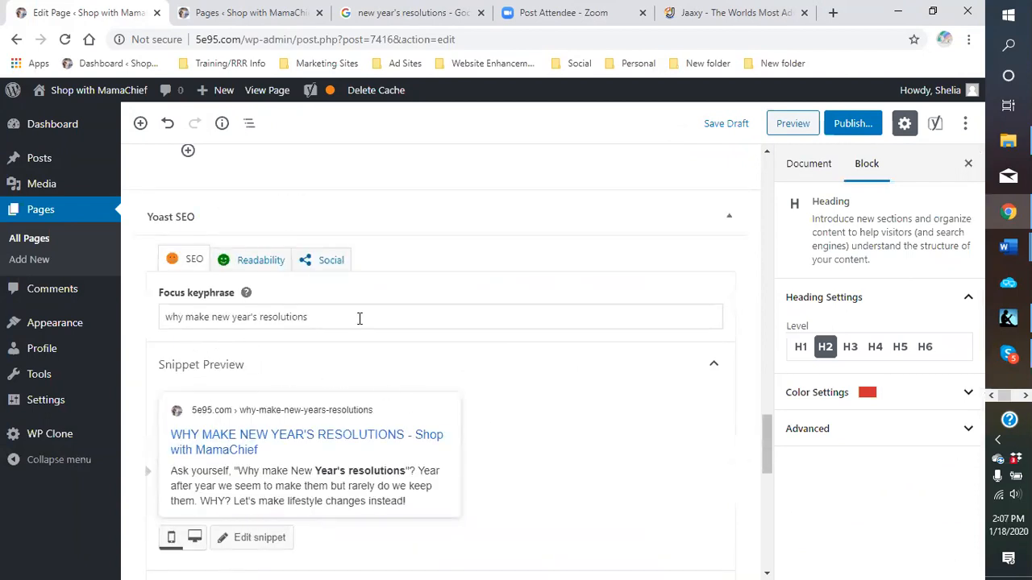
{"action": "scroll", "coordinate": [360, 318], "scroll_direction": "up", "scroll_amount": 5}
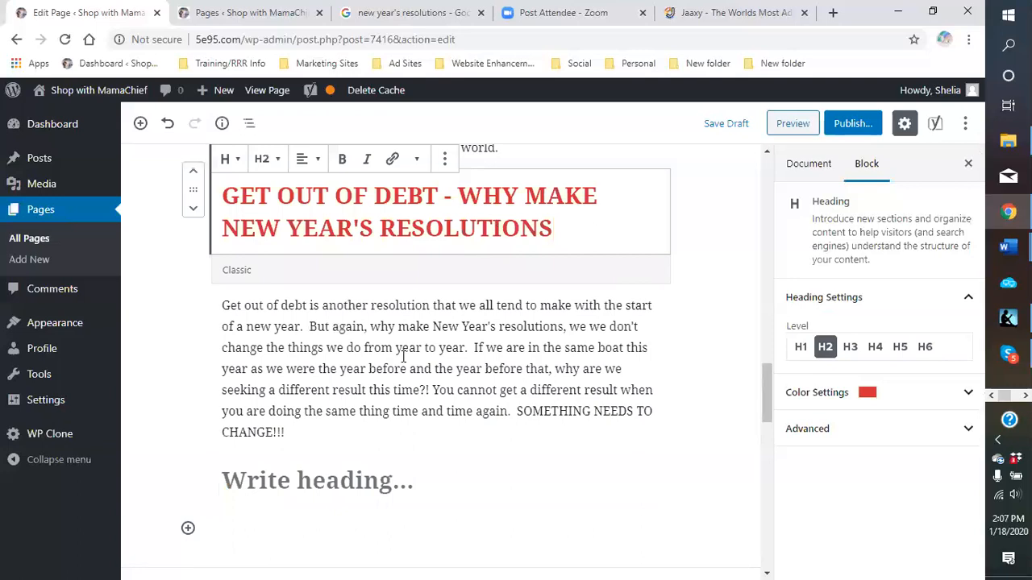
{"action": "scroll", "coordinate": [387, 378], "scroll_direction": "down", "scroll_amount": 3}
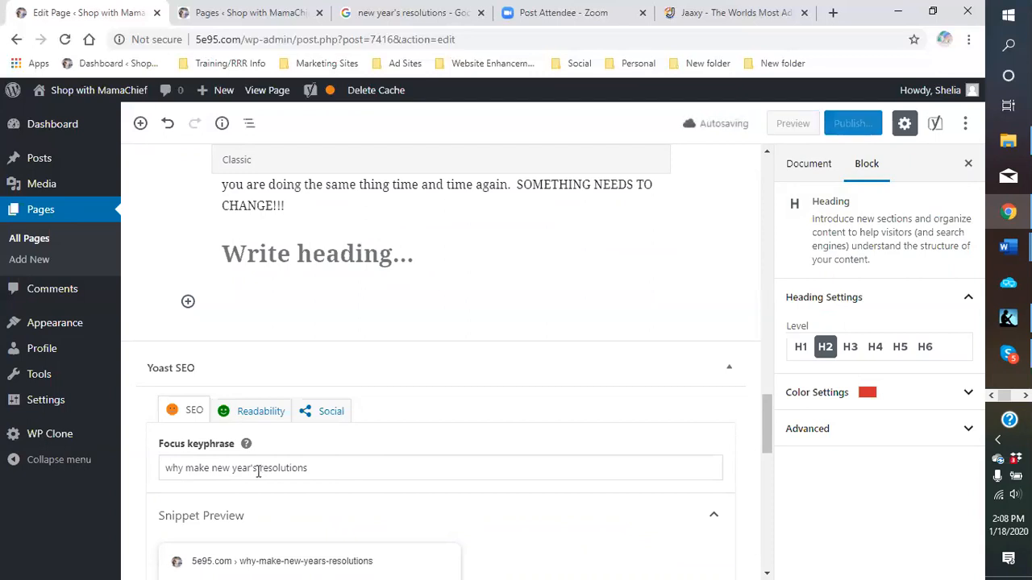
{"action": "scroll", "coordinate": [255, 480], "scroll_direction": "down", "scroll_amount": 1}
{"action": "scroll", "coordinate": [254, 482], "scroll_direction": "down", "scroll_amount": 1}
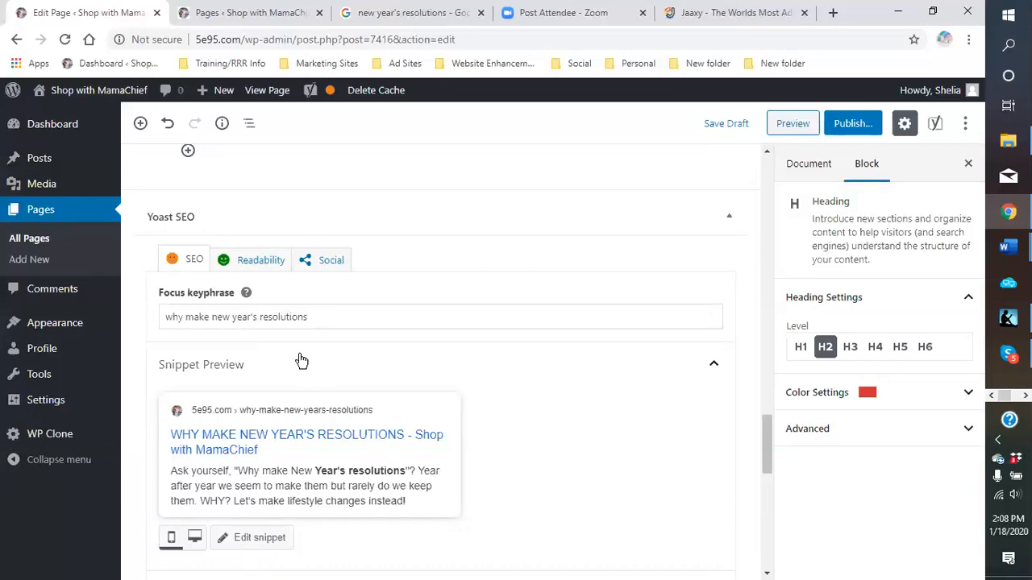
{"action": "left_click", "coordinate": [331, 319]}
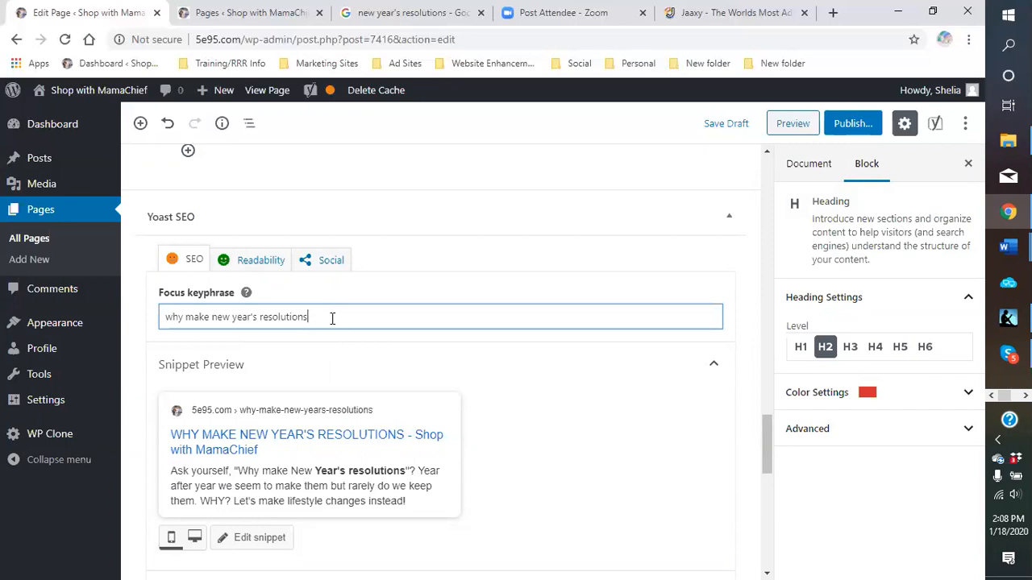
{"action": "scroll", "coordinate": [522, 377], "scroll_direction": "down", "scroll_amount": 1}
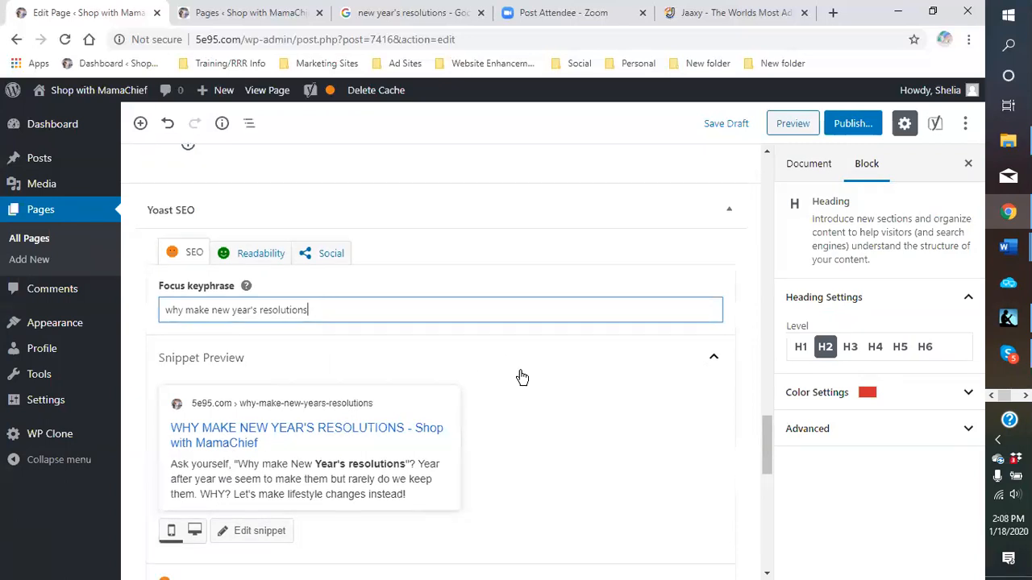
{"action": "scroll", "coordinate": [522, 378], "scroll_direction": "down", "scroll_amount": 3}
Try the slug why-make-new-year's-resolutions in the snippet editor and check its effect on the SEO analysis.
{"action": "left_click", "coordinate": [266, 323]}
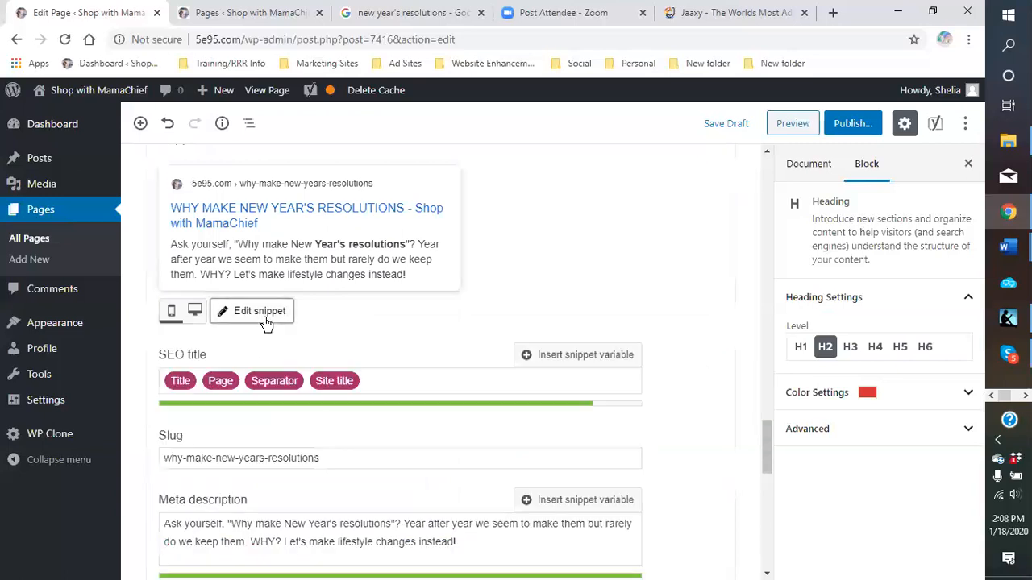
{"action": "scroll", "coordinate": [266, 322], "scroll_direction": "down", "scroll_amount": 2}
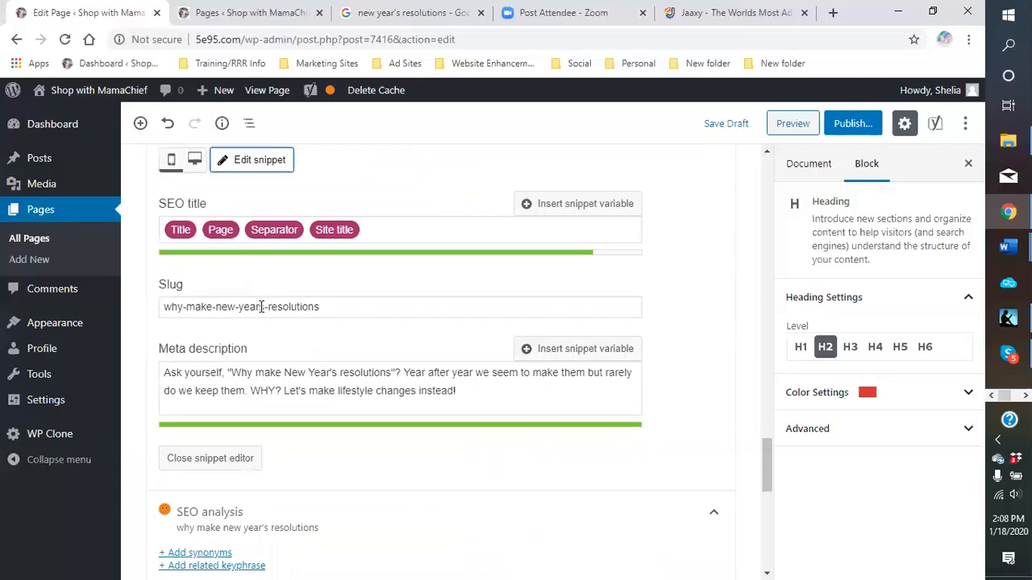
{"action": "left_click", "coordinate": [258, 307]}
{"action": "type", "text": "'"}
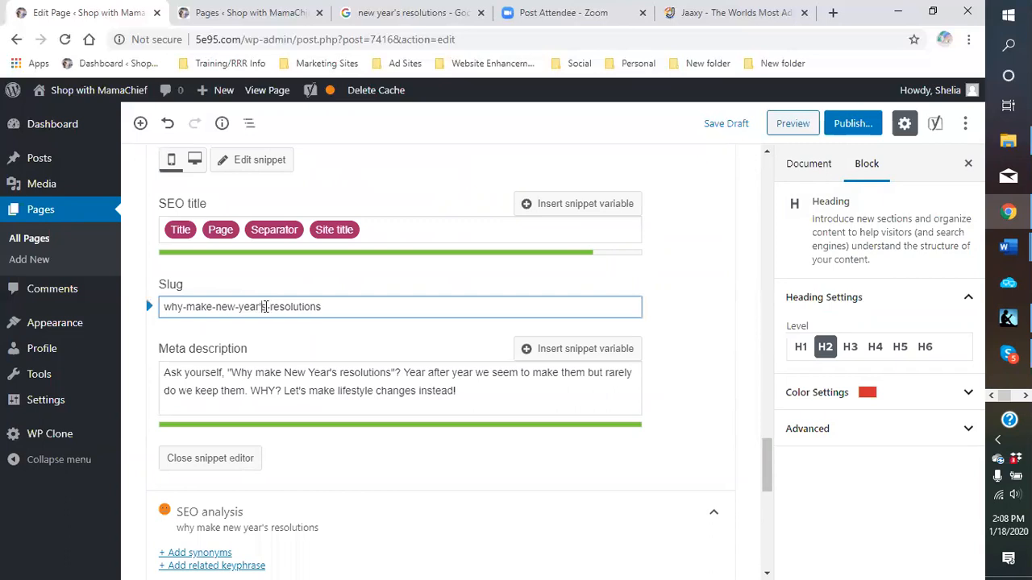
{"action": "scroll", "coordinate": [191, 295], "scroll_direction": "down", "scroll_amount": 3}
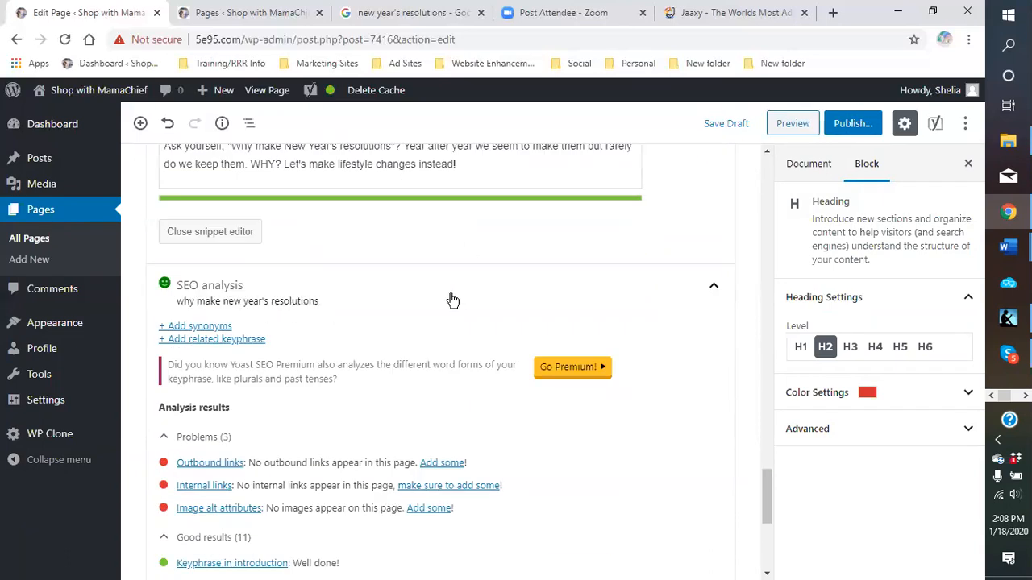
{"action": "scroll", "coordinate": [403, 311], "scroll_direction": "up", "scroll_amount": 1}
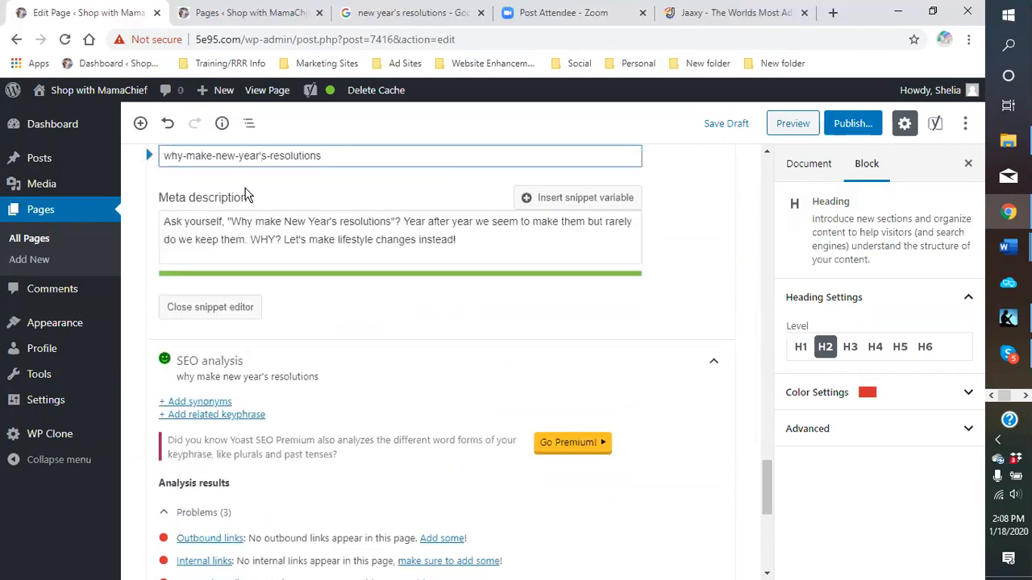
Remove the apostrophe from the slug, restoring why-make-new-years-resolutions, and save the page as a draft.
{"action": "key", "text": "BackSpace"}
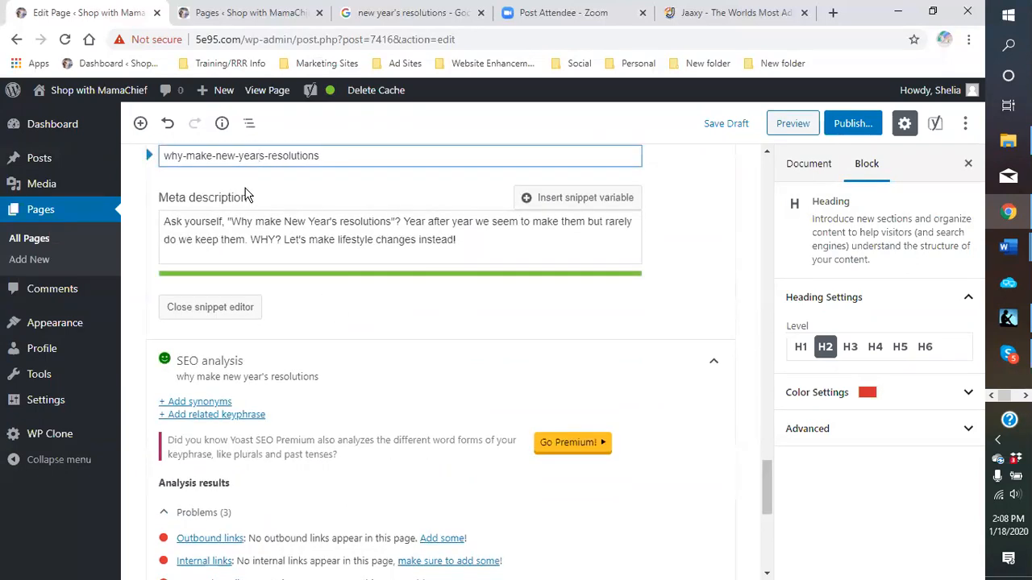
{"action": "left_click", "coordinate": [712, 131]}
{"action": "left_click", "coordinate": [712, 127]}
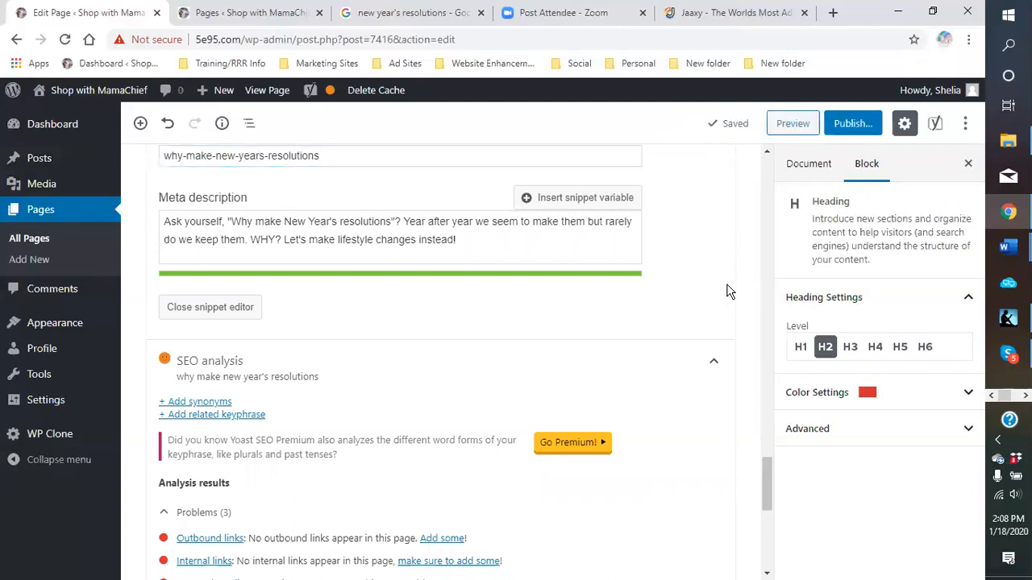
Review the GET OUT OF DEBT heading and the snippet's SEO title, slug and meta description with their length bars.
{"action": "scroll", "coordinate": [727, 292], "scroll_direction": "up", "scroll_amount": 3}
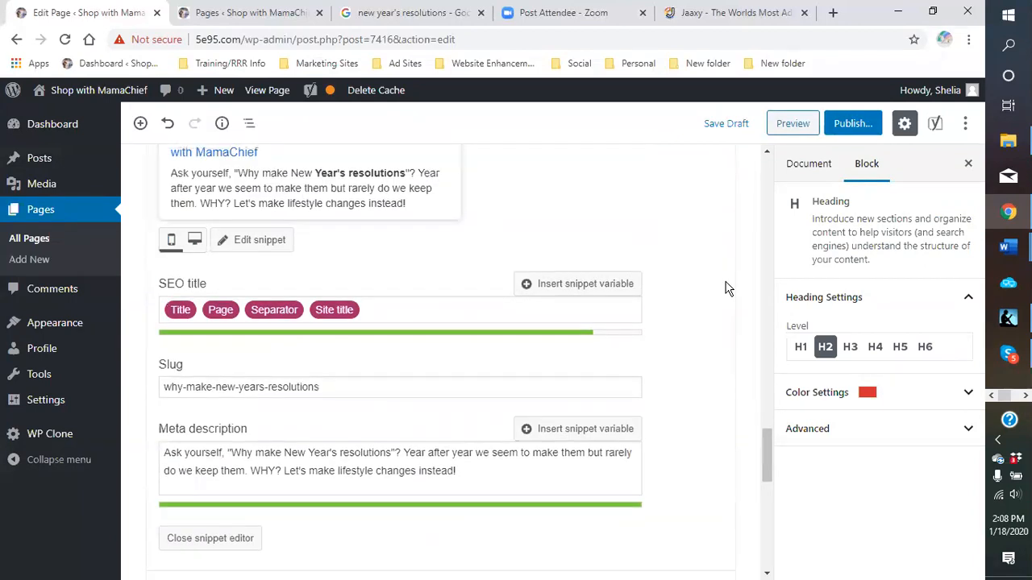
{"action": "scroll", "coordinate": [727, 288], "scroll_direction": "up", "scroll_amount": 10}
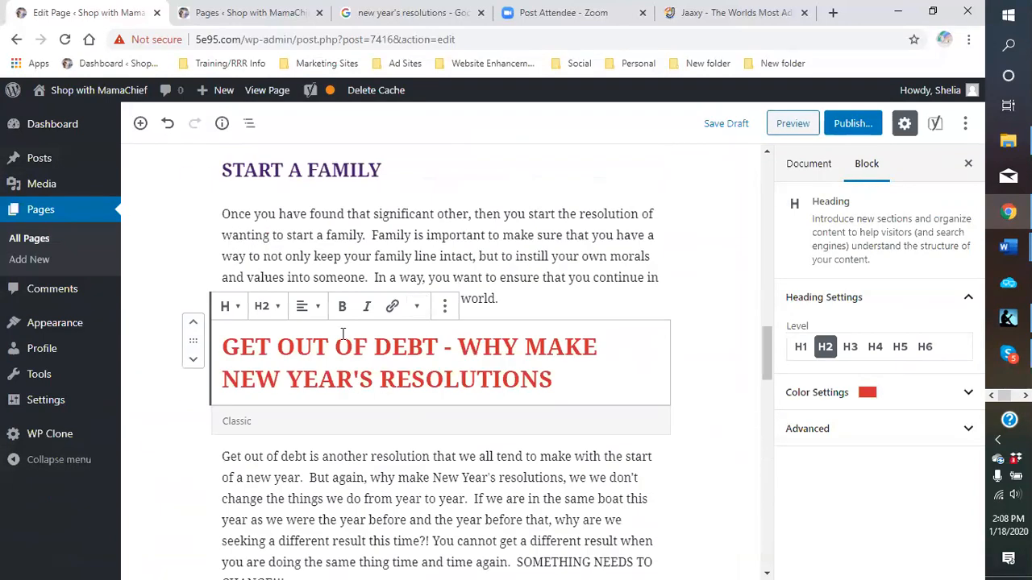
{"action": "scroll", "coordinate": [345, 318], "scroll_direction": "down", "scroll_amount": 10}
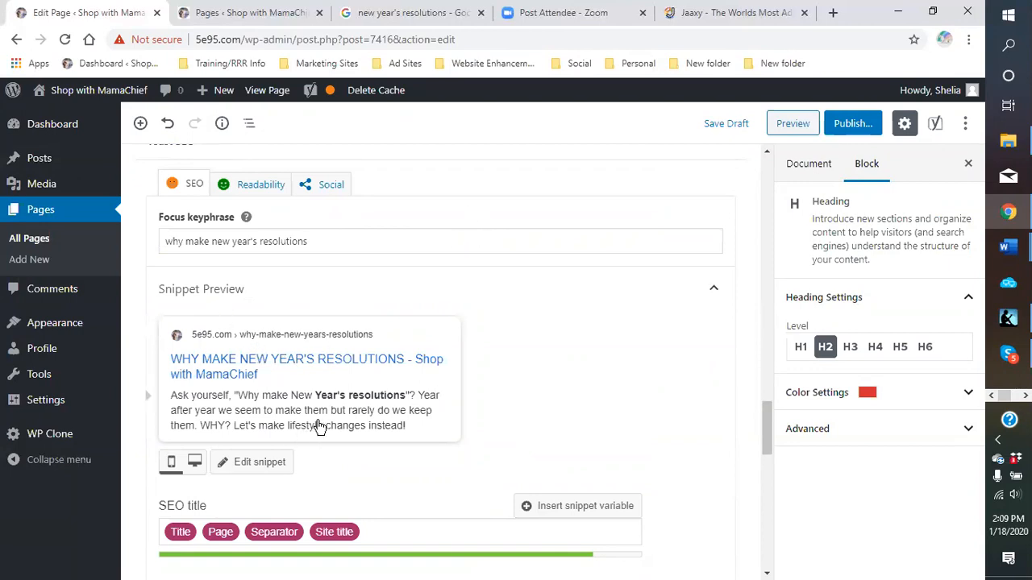
{"action": "scroll", "coordinate": [340, 427], "scroll_direction": "down", "scroll_amount": 1}
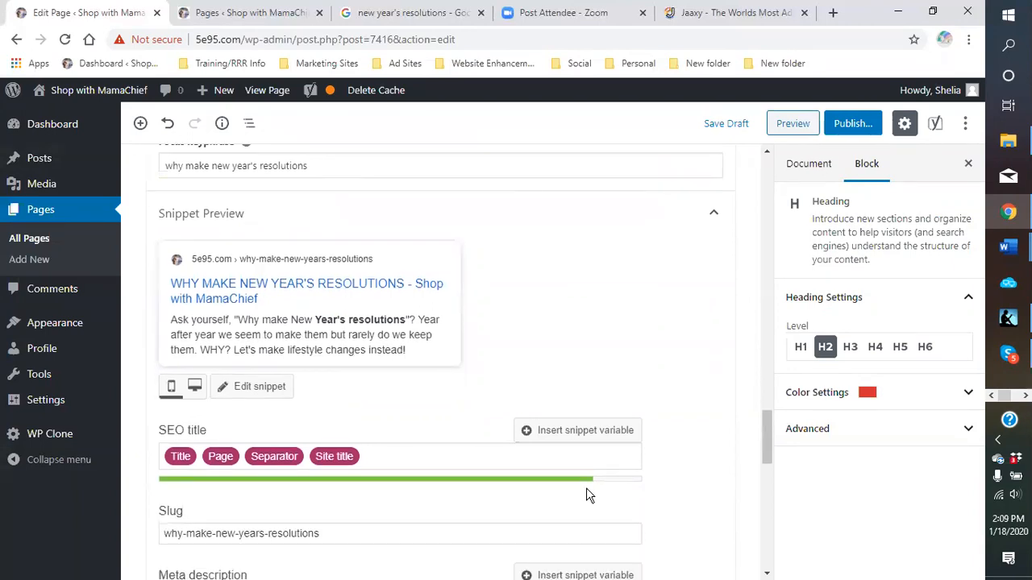
{"action": "scroll", "coordinate": [550, 489], "scroll_direction": "down", "scroll_amount": 2}
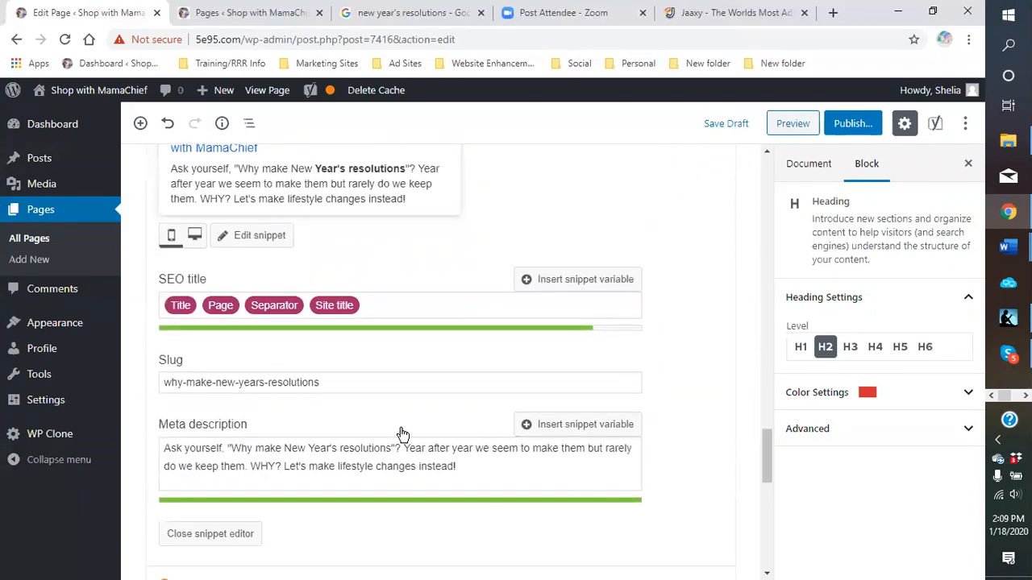
{"action": "scroll", "coordinate": [237, 391], "scroll_direction": "down", "scroll_amount": 1}
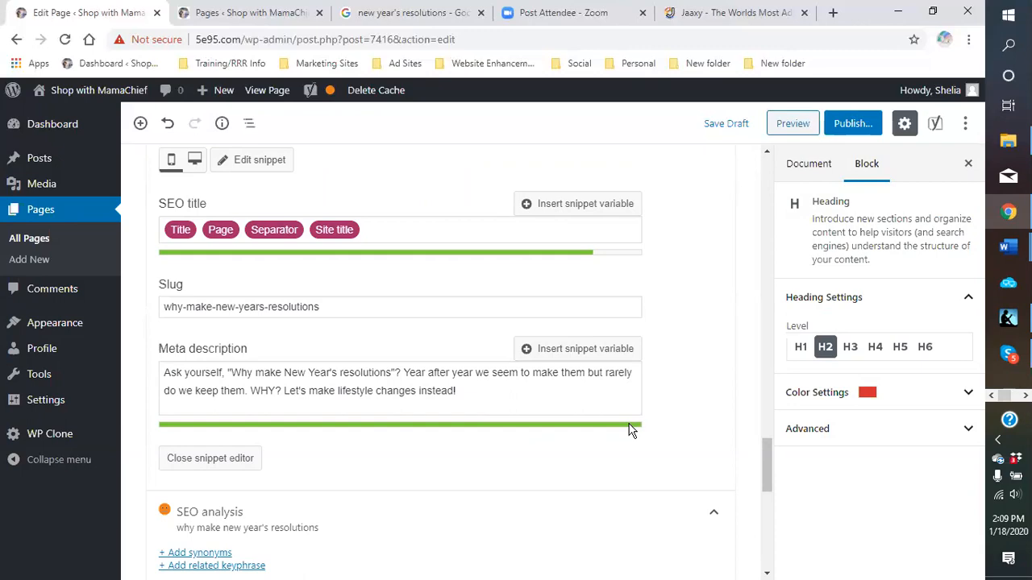
Switch the Google search for new year's resolutions from images to all web results and review the listings' titles and descriptions.
{"action": "left_click", "coordinate": [387, 14]}
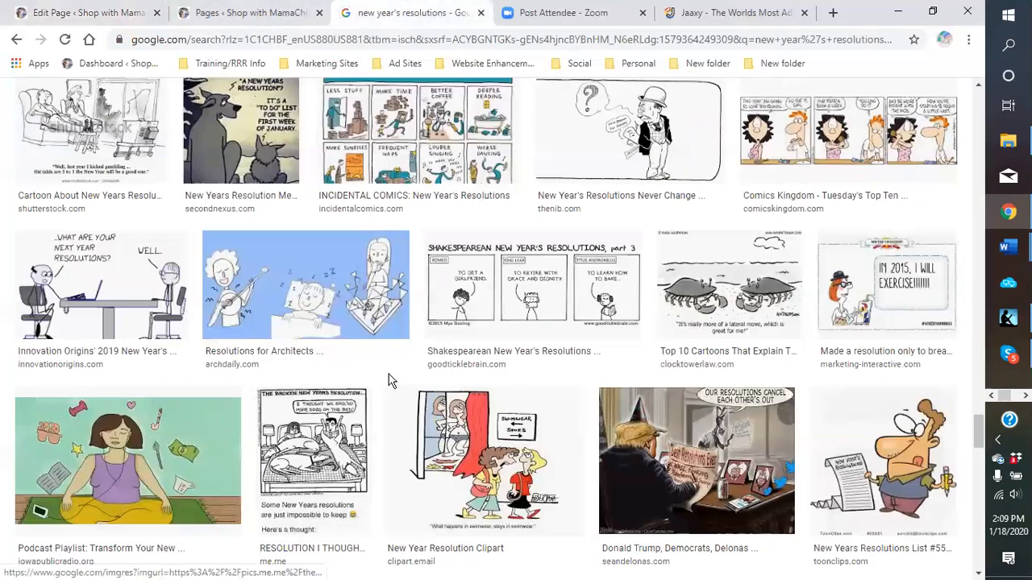
{"action": "scroll", "coordinate": [389, 379], "scroll_direction": "down", "scroll_amount": 10}
{"action": "scroll", "coordinate": [390, 379], "scroll_direction": "down", "scroll_amount": 15}
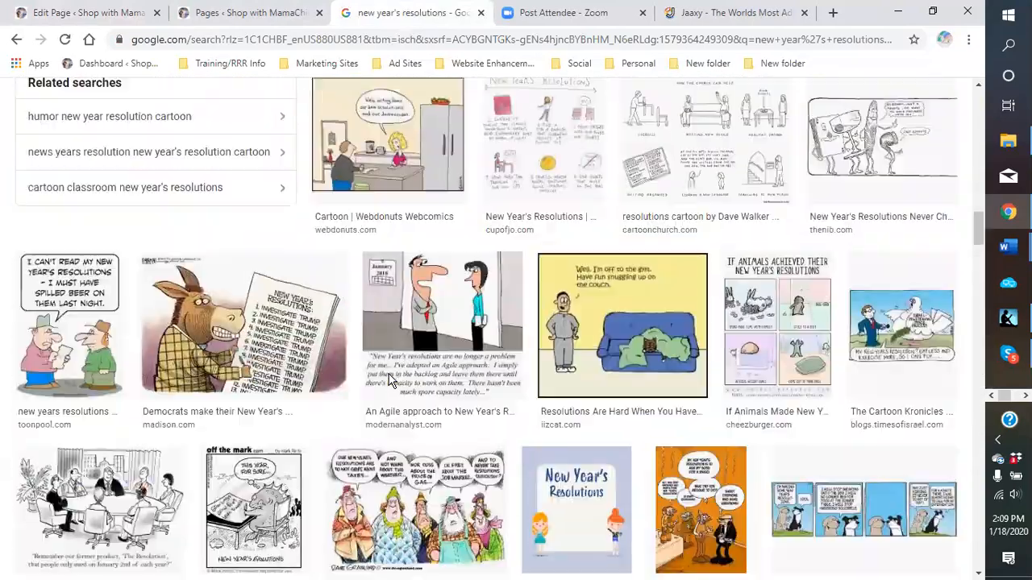
{"action": "scroll", "coordinate": [389, 379], "scroll_direction": "up", "scroll_amount": 3}
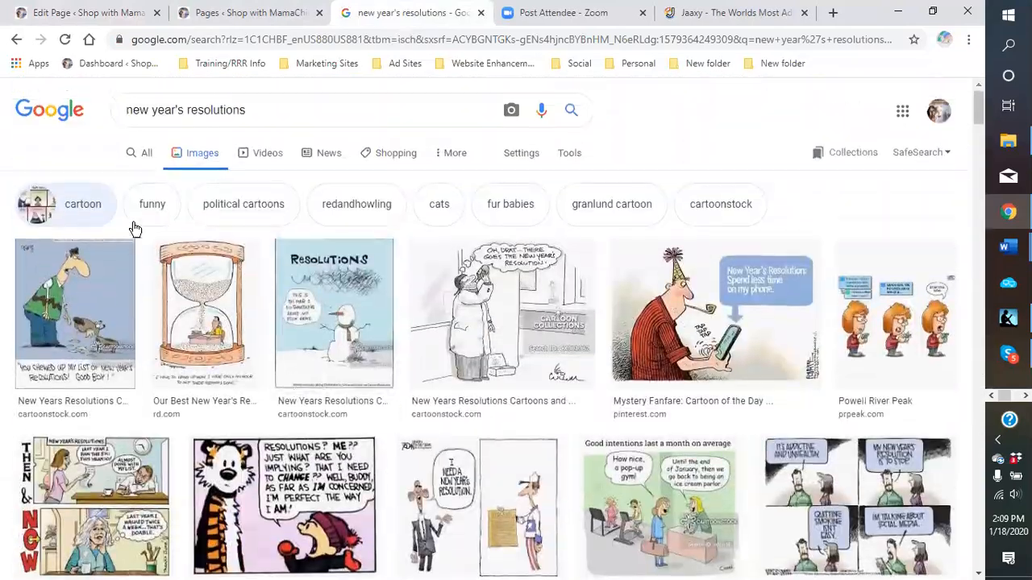
{"action": "left_click", "coordinate": [144, 154]}
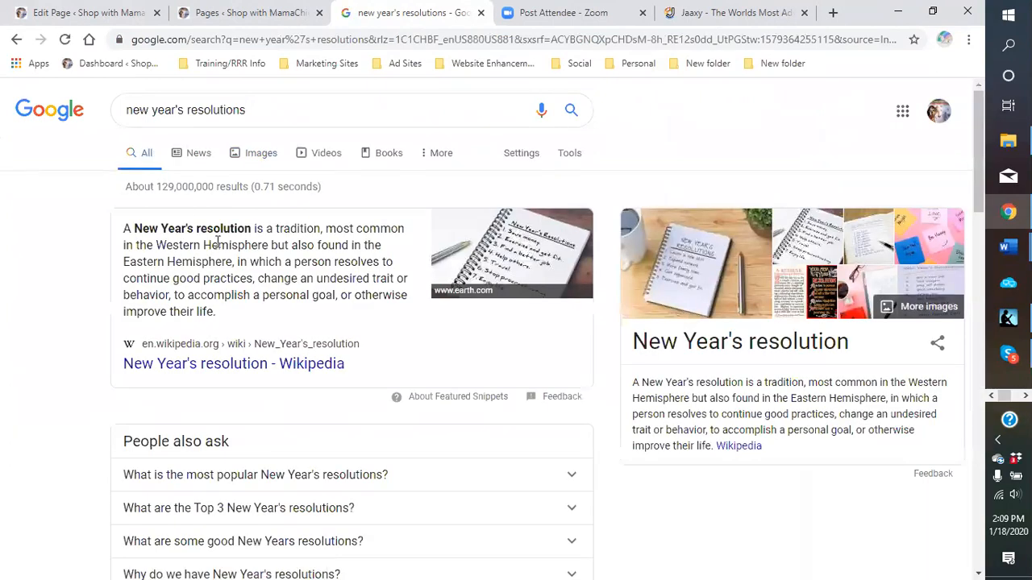
{"action": "scroll", "coordinate": [216, 242], "scroll_direction": "down", "scroll_amount": 1}
{"action": "scroll", "coordinate": [216, 246], "scroll_direction": "down", "scroll_amount": 3}
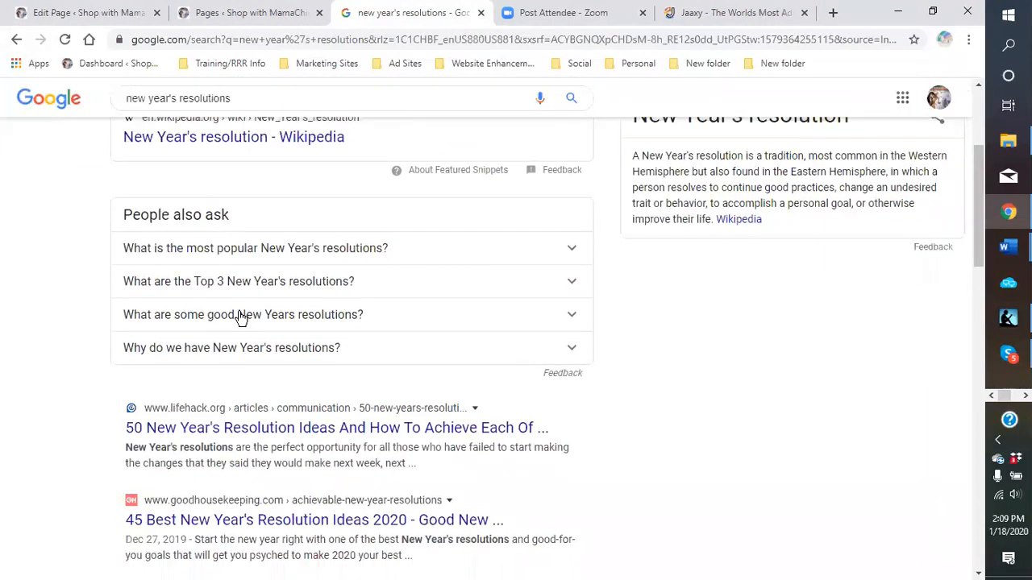
{"action": "scroll", "coordinate": [435, 391], "scroll_direction": "down", "scroll_amount": 2}
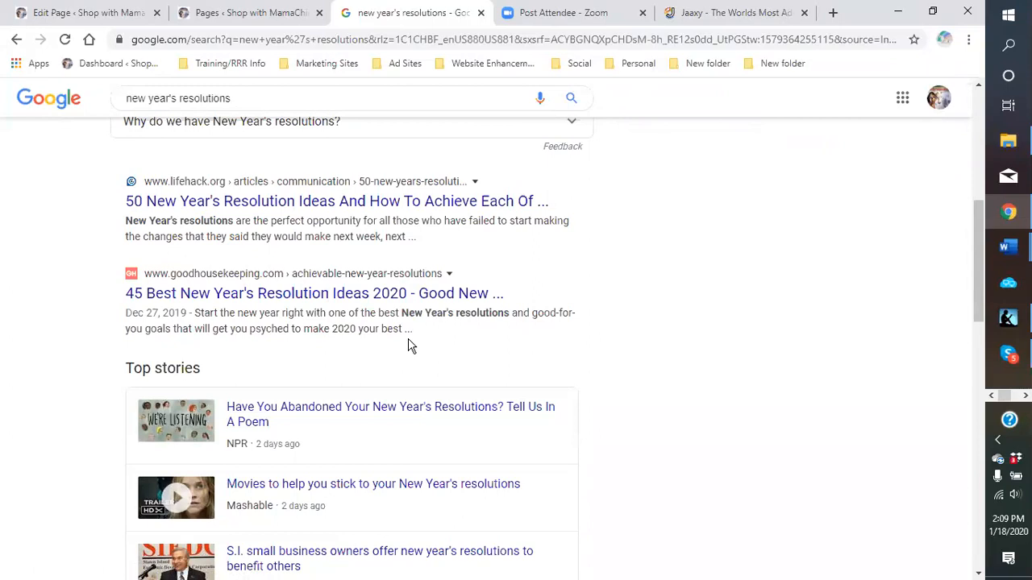
{"action": "scroll", "coordinate": [409, 345], "scroll_direction": "down", "scroll_amount": 7}
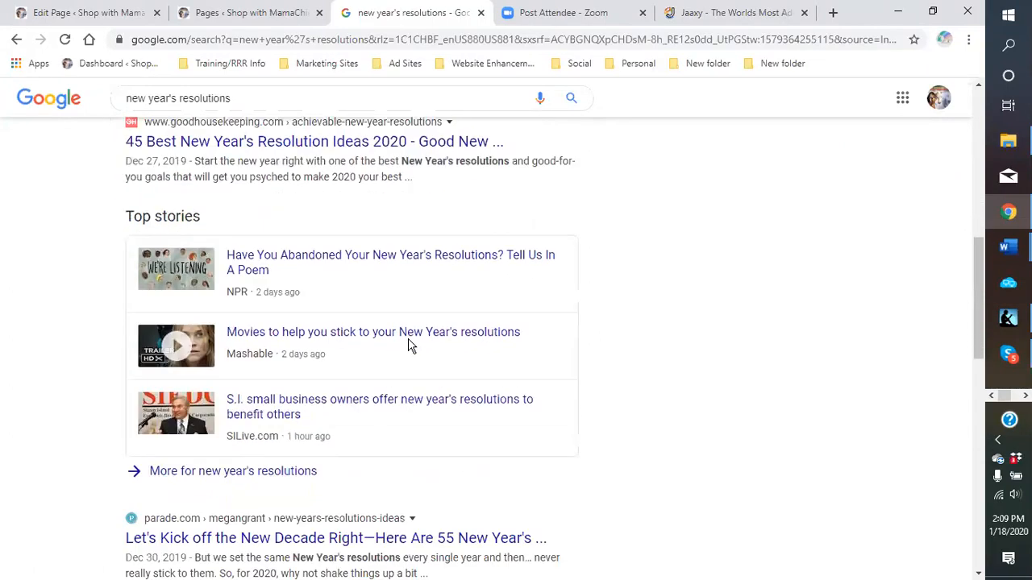
{"action": "scroll", "coordinate": [410, 326], "scroll_direction": "down", "scroll_amount": 1}
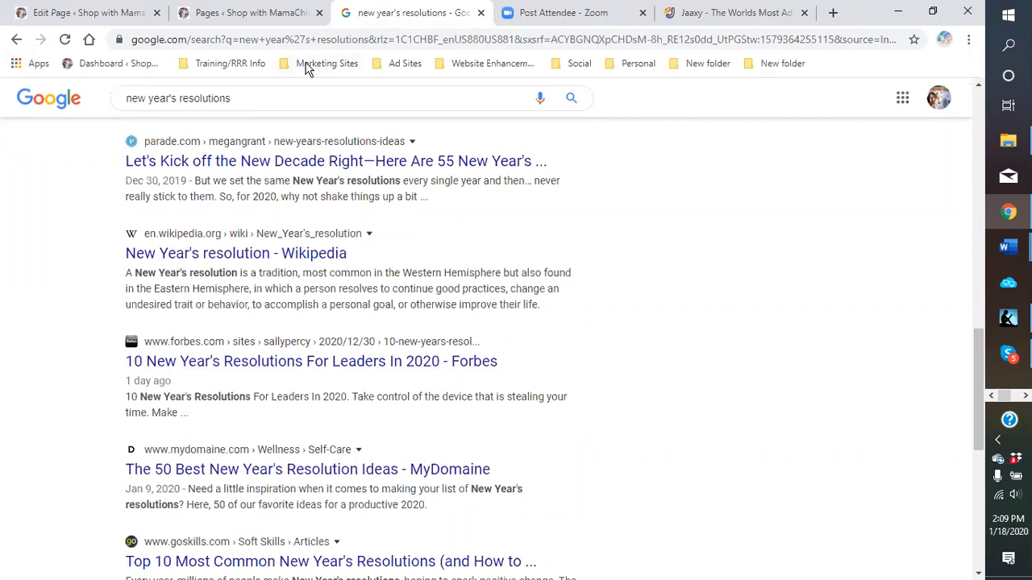
Compare the page's meta description in the snippet editor with the descriptions of the remaining Google listings, down to the related searches.
{"action": "left_click", "coordinate": [104, 14]}
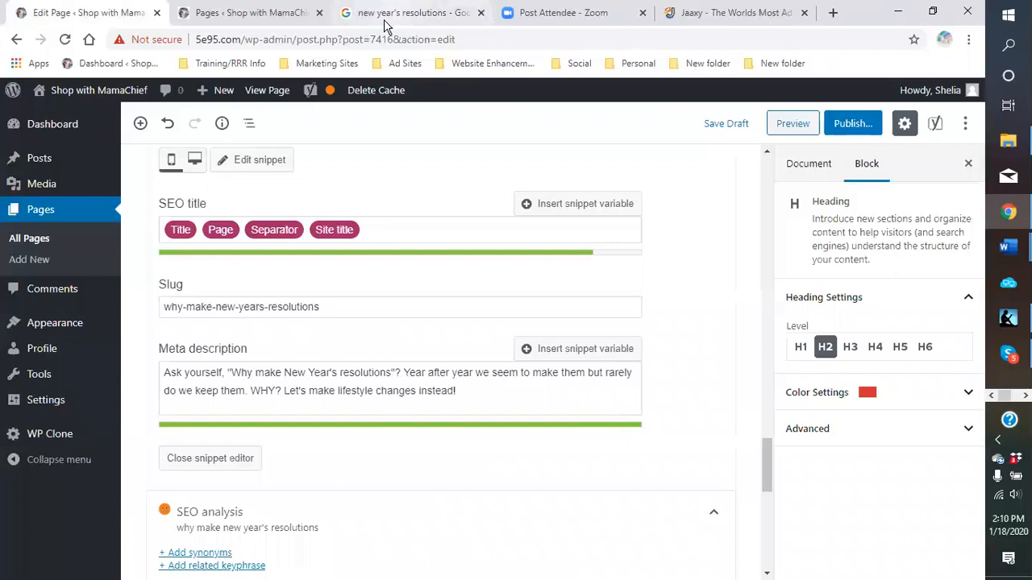
{"action": "left_click", "coordinate": [411, 17]}
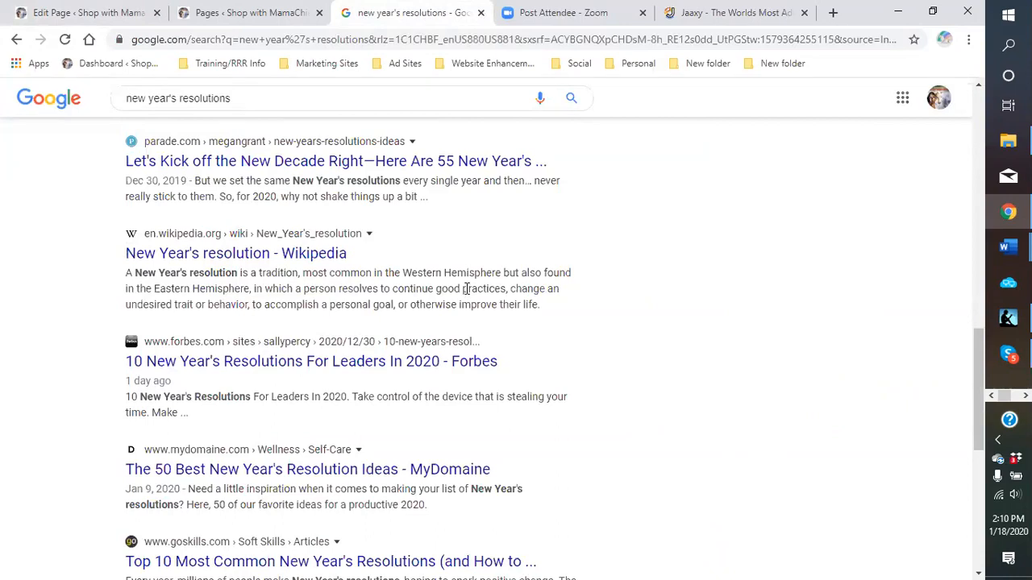
{"action": "scroll", "coordinate": [466, 288], "scroll_direction": "down", "scroll_amount": 1}
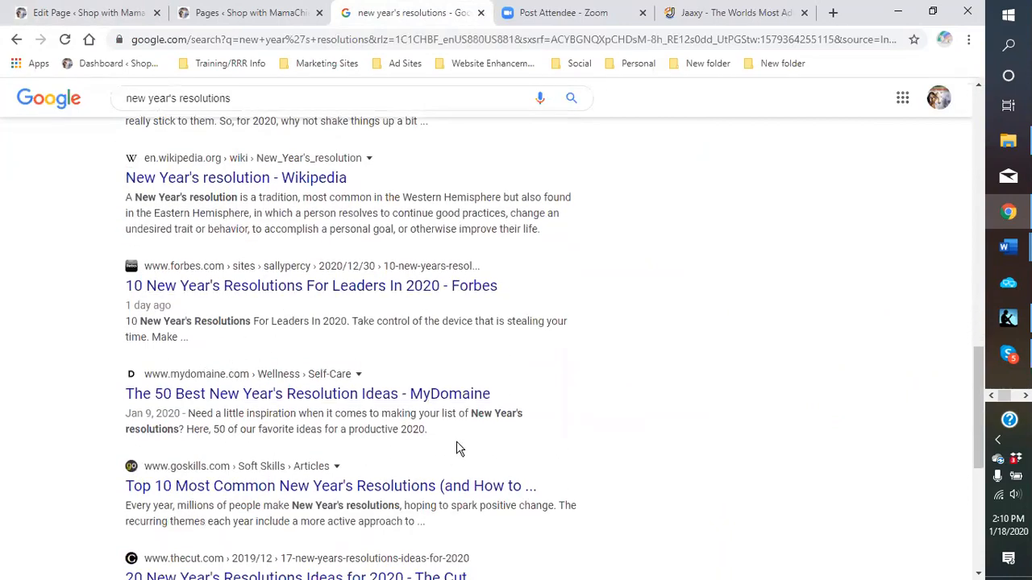
{"action": "scroll", "coordinate": [445, 440], "scroll_direction": "down", "scroll_amount": 2}
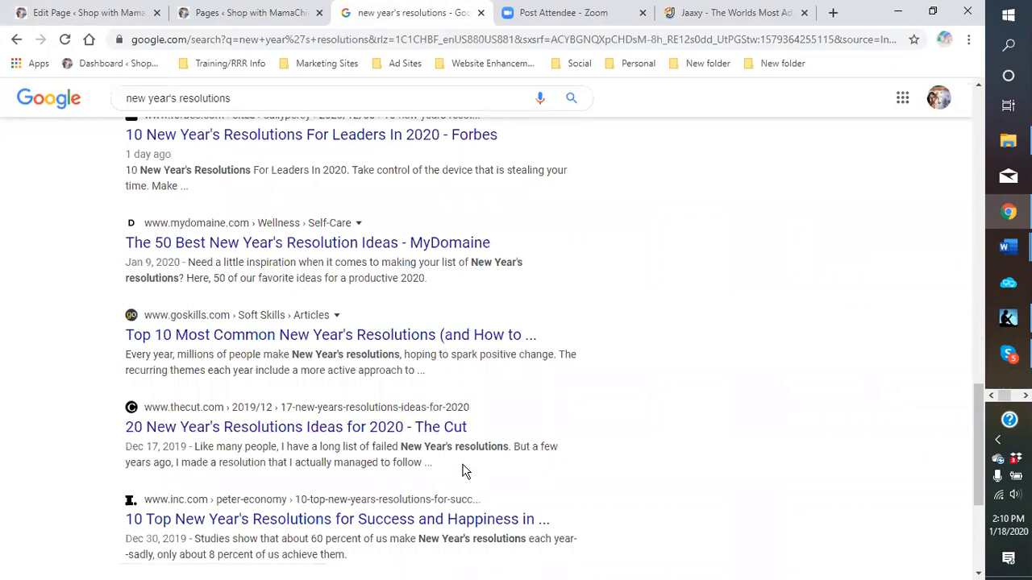
{"action": "scroll", "coordinate": [464, 471], "scroll_direction": "down", "scroll_amount": 2}
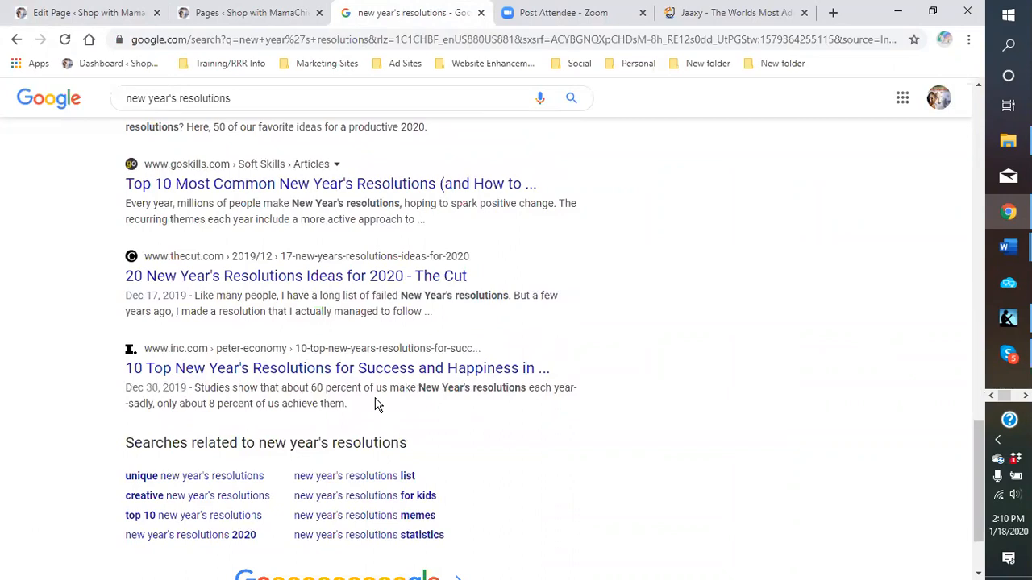
{"action": "scroll", "coordinate": [376, 405], "scroll_direction": "up", "scroll_amount": 2}
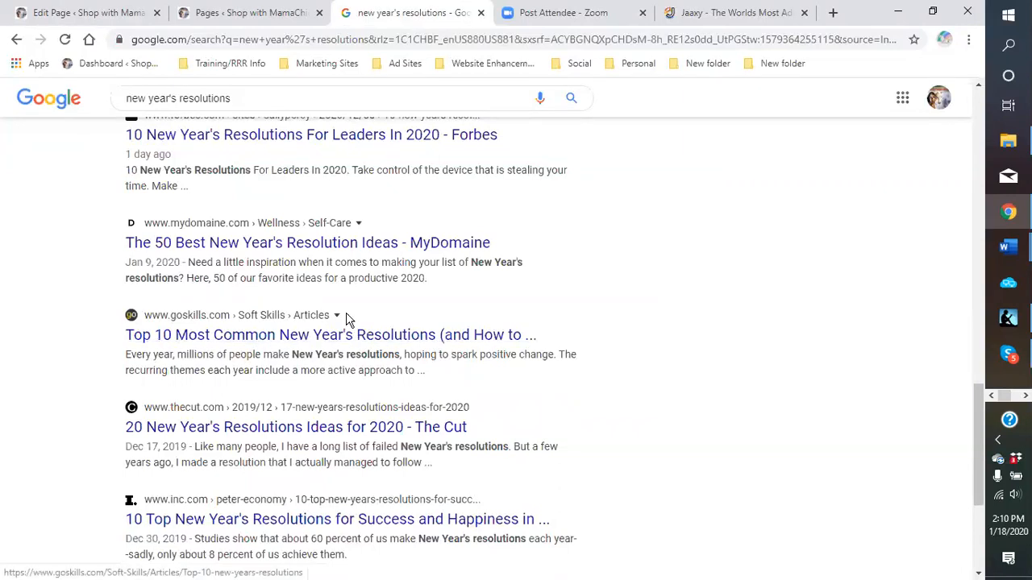
Return to the WordPress page editor and review the snippet preview, meta description and the problems in the Yoast SEO analysis.
{"action": "left_click", "coordinate": [139, 17]}
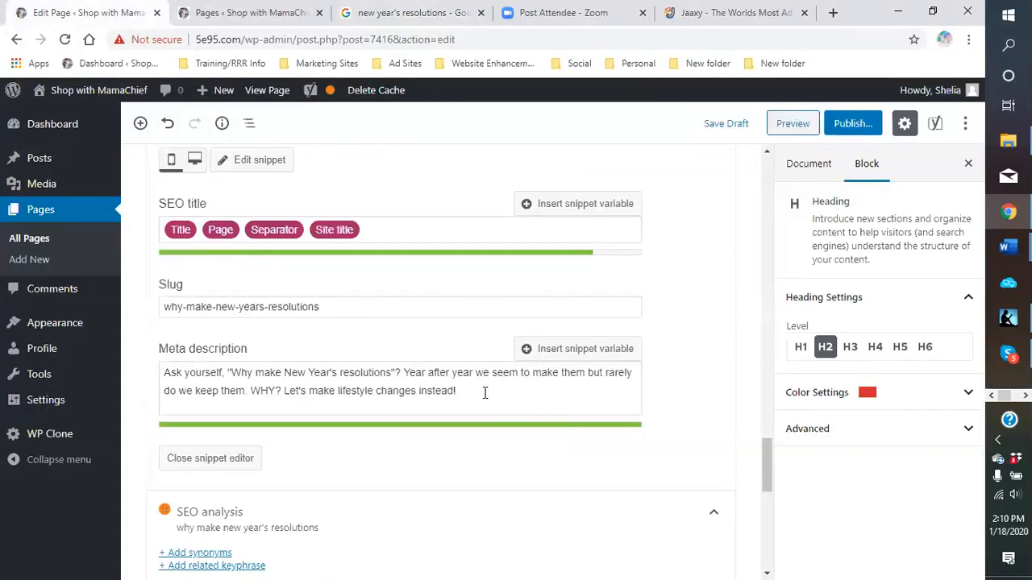
{"action": "scroll", "coordinate": [485, 393], "scroll_direction": "up", "scroll_amount": 3}
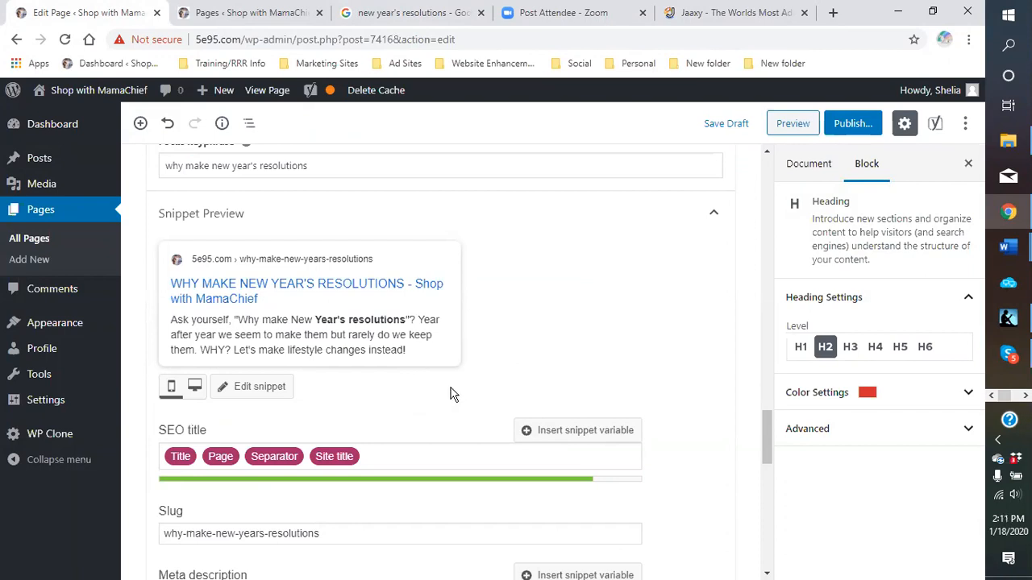
{"action": "scroll", "coordinate": [448, 391], "scroll_direction": "down", "scroll_amount": 2}
{"action": "scroll", "coordinate": [423, 386], "scroll_direction": "up", "scroll_amount": 1}
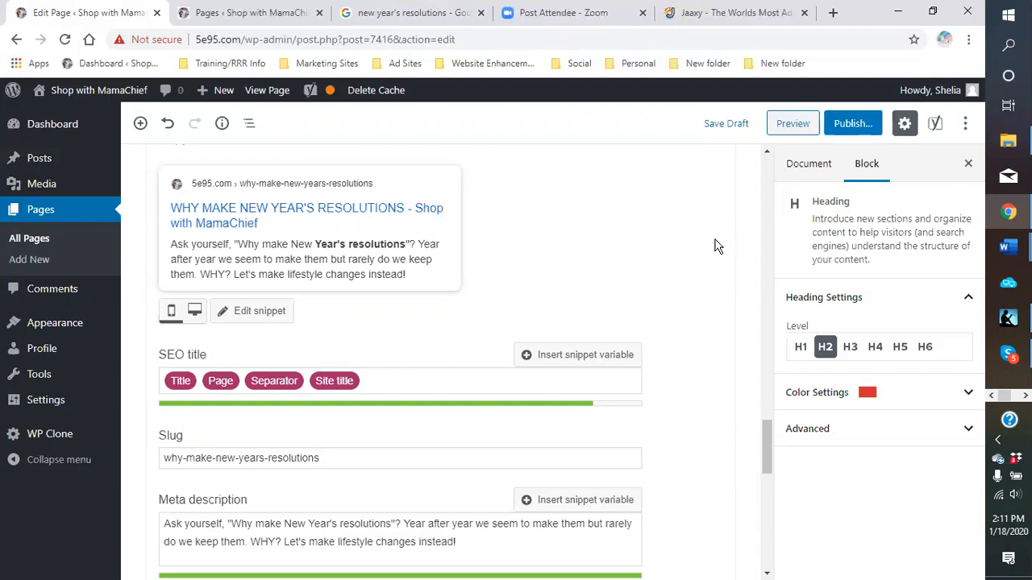
{"action": "scroll", "coordinate": [701, 265], "scroll_direction": "down", "scroll_amount": 5}
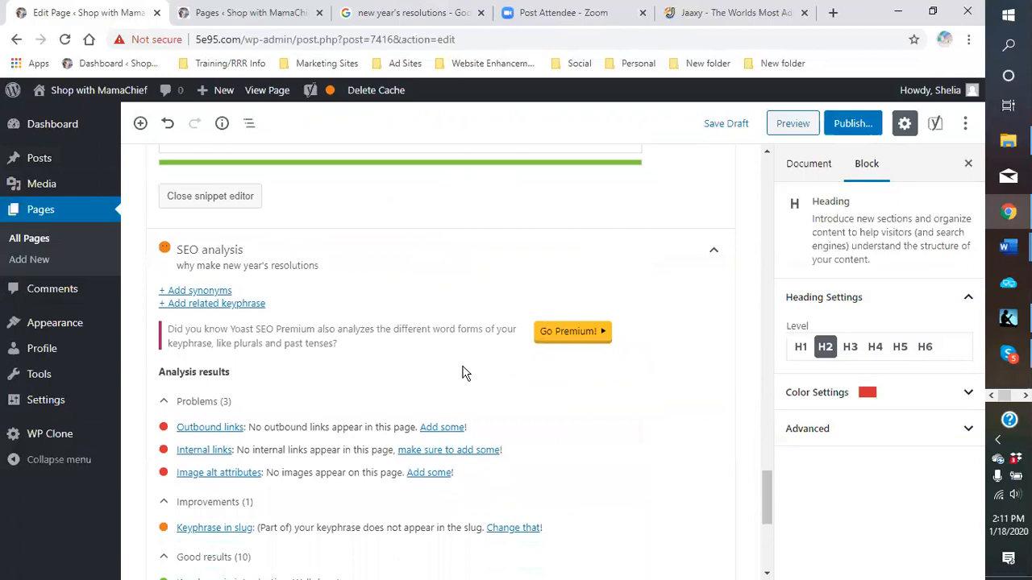
{"action": "scroll", "coordinate": [435, 375], "scroll_direction": "down", "scroll_amount": 2}
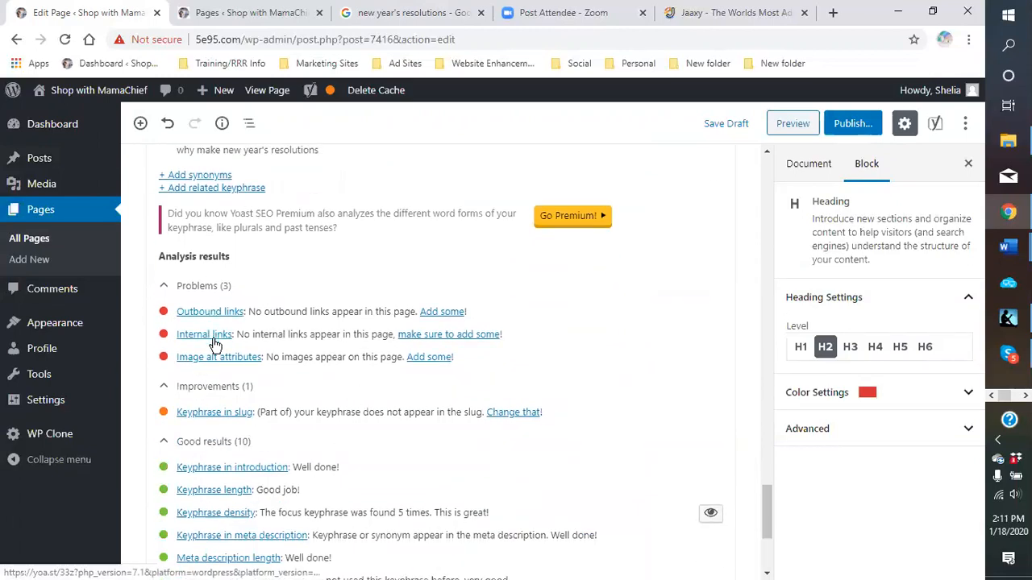
Look back through the page's body text and headings, from GET OUT OF DEBT up to LOSE WEIGHT.
{"action": "scroll", "coordinate": [492, 373], "scroll_direction": "up", "scroll_amount": 5}
{"action": "scroll", "coordinate": [492, 373], "scroll_direction": "up", "scroll_amount": 10}
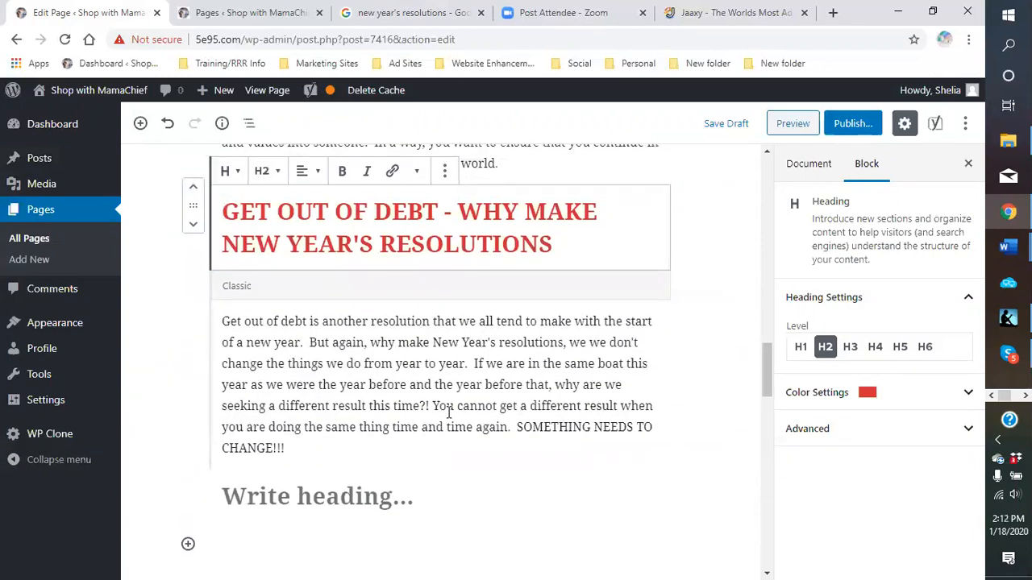
{"action": "scroll", "coordinate": [449, 411], "scroll_direction": "up", "scroll_amount": 3}
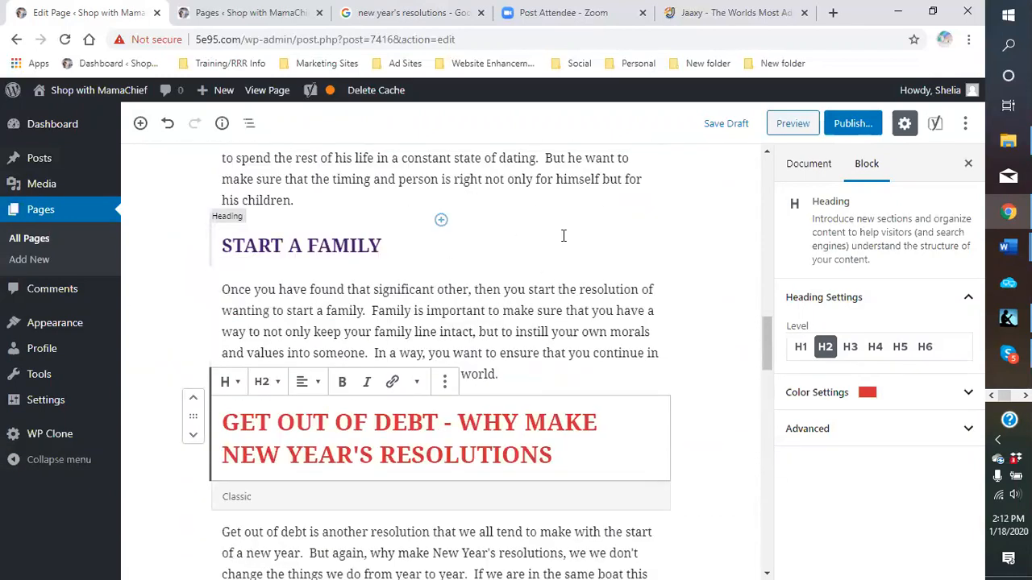
{"action": "scroll", "coordinate": [689, 263], "scroll_direction": "up", "scroll_amount": 3}
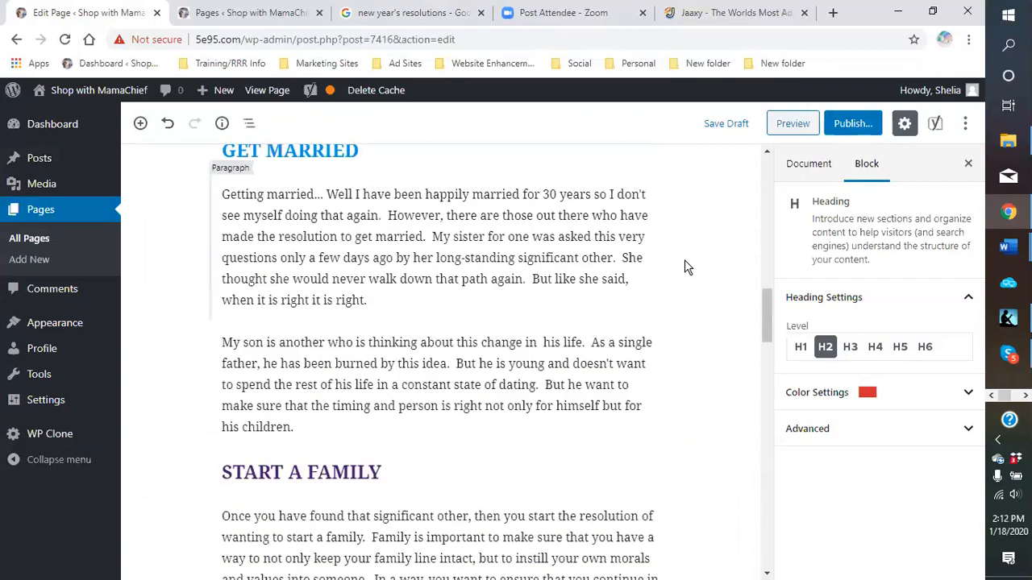
{"action": "scroll", "coordinate": [661, 274], "scroll_direction": "up", "scroll_amount": 2}
{"action": "scroll", "coordinate": [427, 314], "scroll_direction": "up", "scroll_amount": 2}
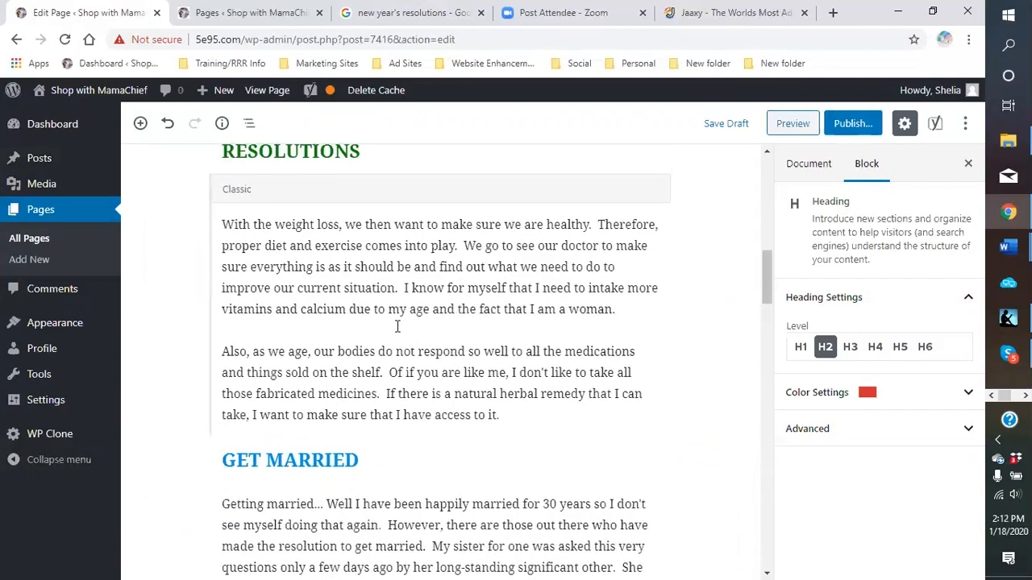
{"action": "scroll", "coordinate": [395, 330], "scroll_direction": "up", "scroll_amount": 2}
{"action": "scroll", "coordinate": [392, 341], "scroll_direction": "up", "scroll_amount": 2}
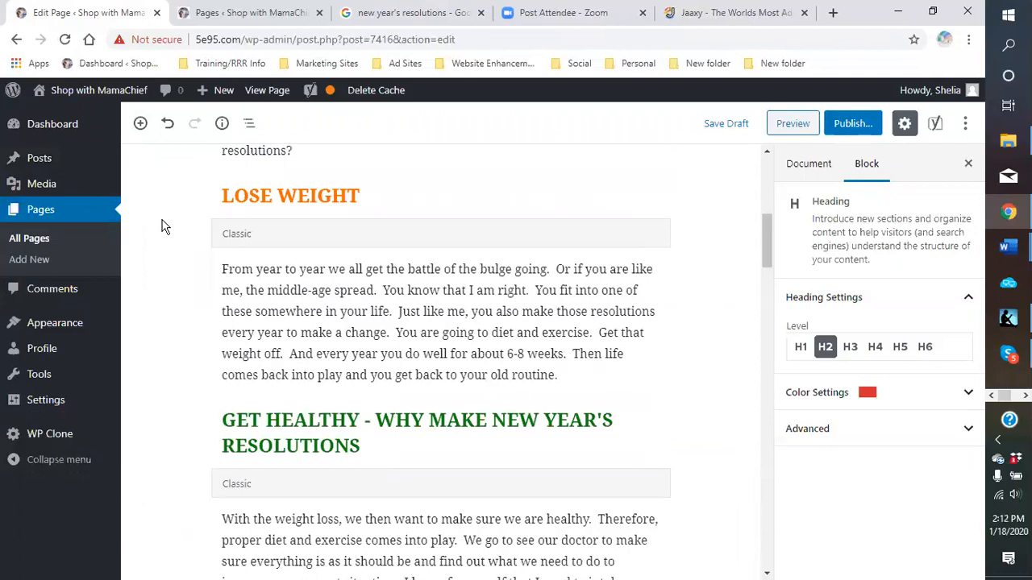
Check the page's word count and document outline, and look through its block navigation list.
{"action": "left_click", "coordinate": [223, 127]}
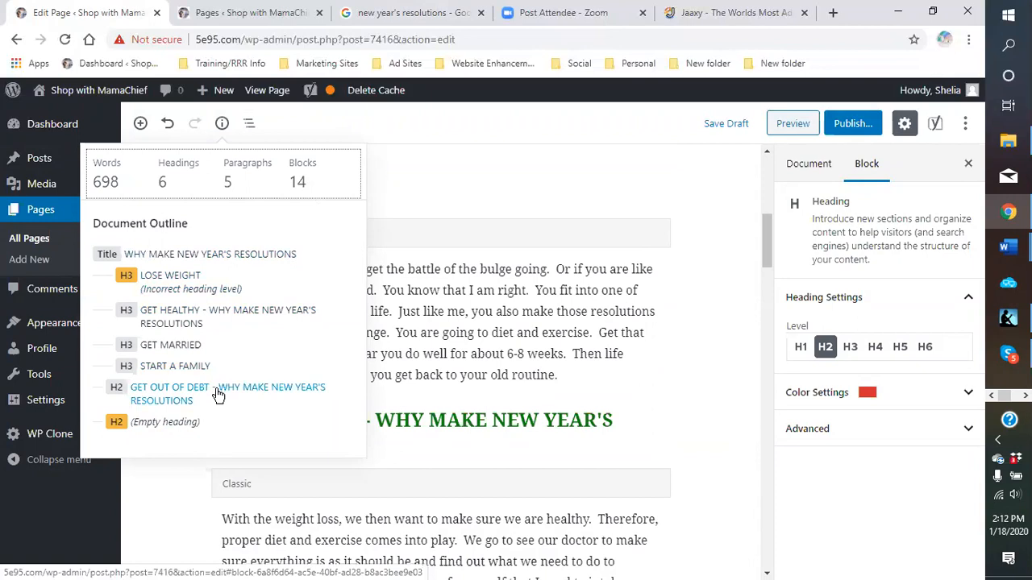
{"action": "left_click", "coordinate": [251, 126]}
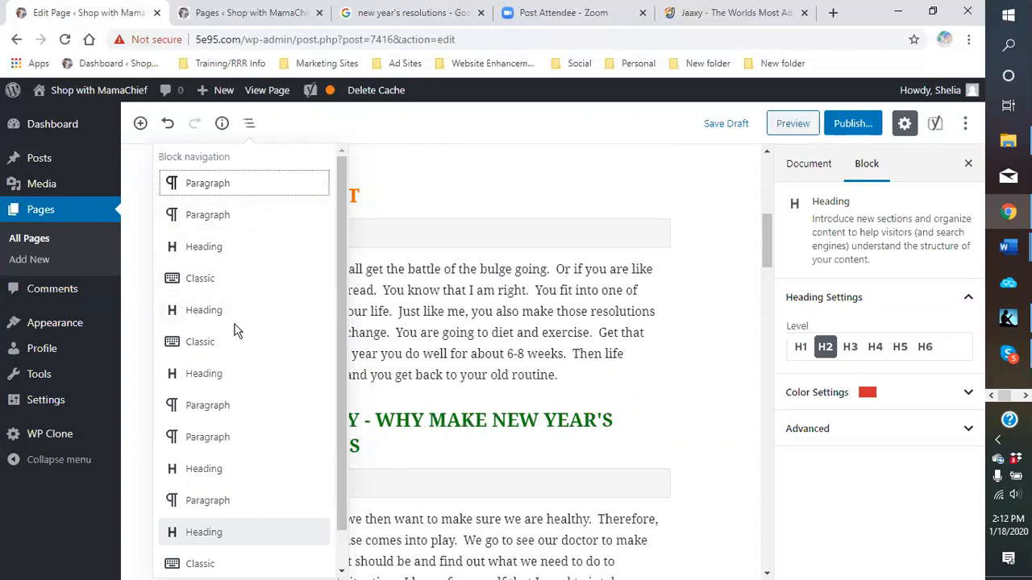
{"action": "scroll", "coordinate": [238, 326], "scroll_direction": "down", "scroll_amount": 1}
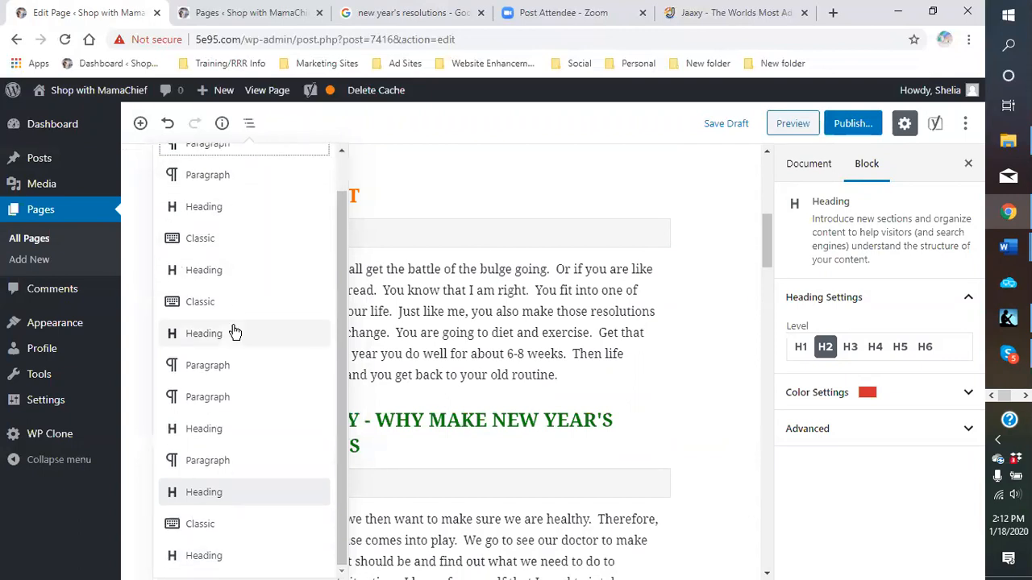
{"action": "left_click", "coordinate": [252, 125]}
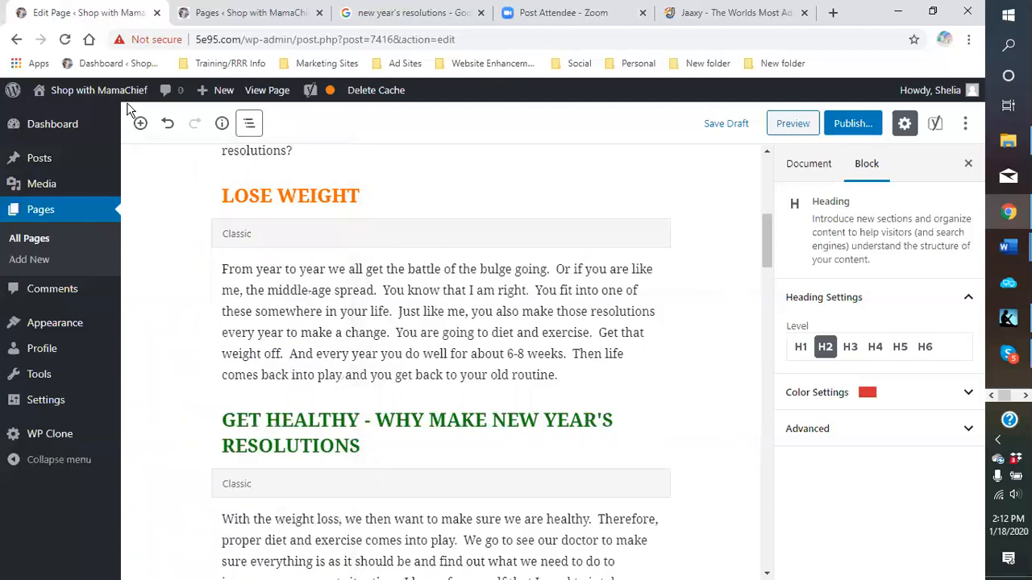
{"action": "left_click", "coordinate": [249, 123]}
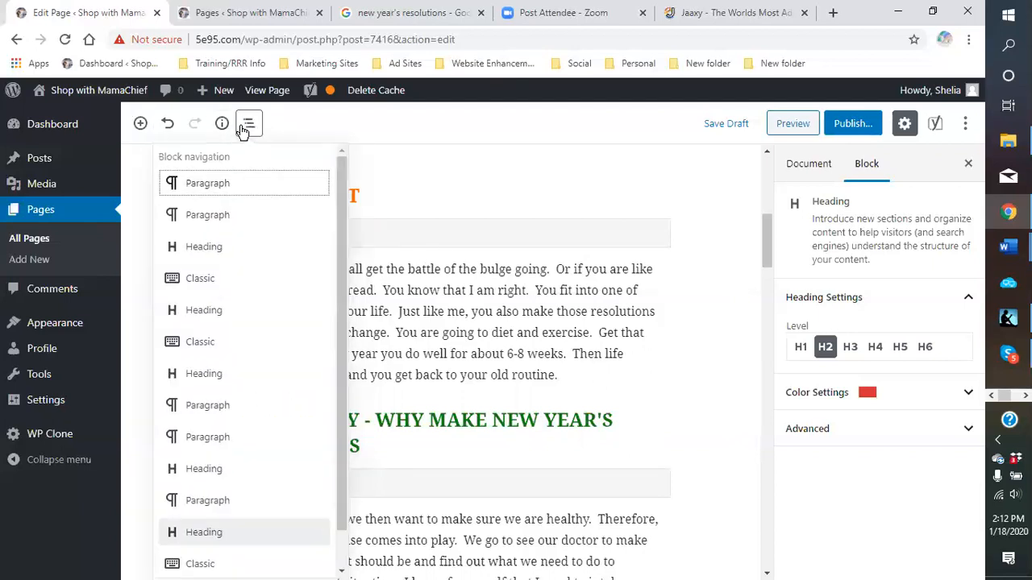
{"action": "left_click", "coordinate": [222, 125]}
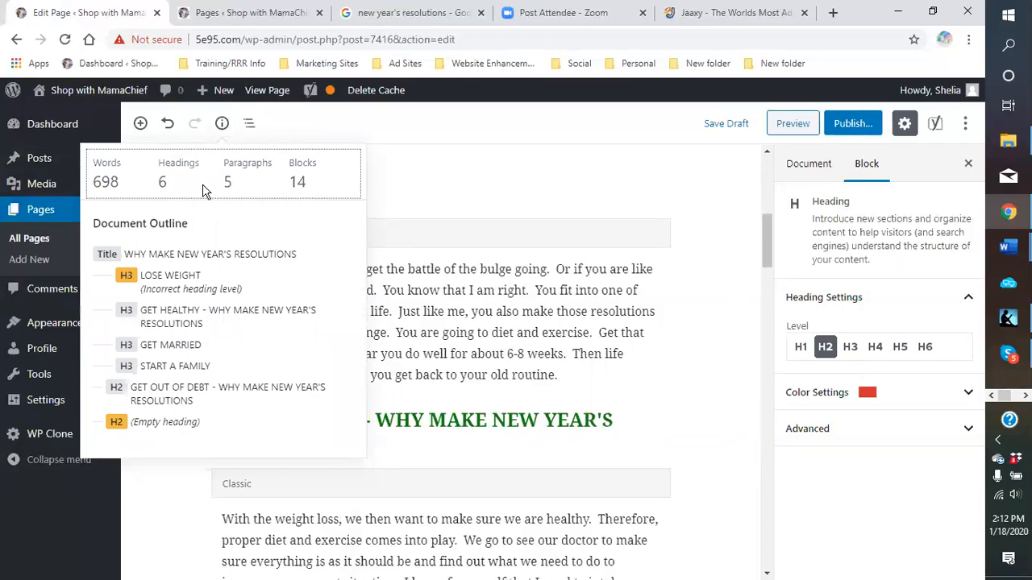
{"action": "left_click", "coordinate": [357, 122]}
Show the Yoast SEO readability analysis results for the page.
{"action": "scroll", "coordinate": [633, 212], "scroll_direction": "down", "scroll_amount": 10}
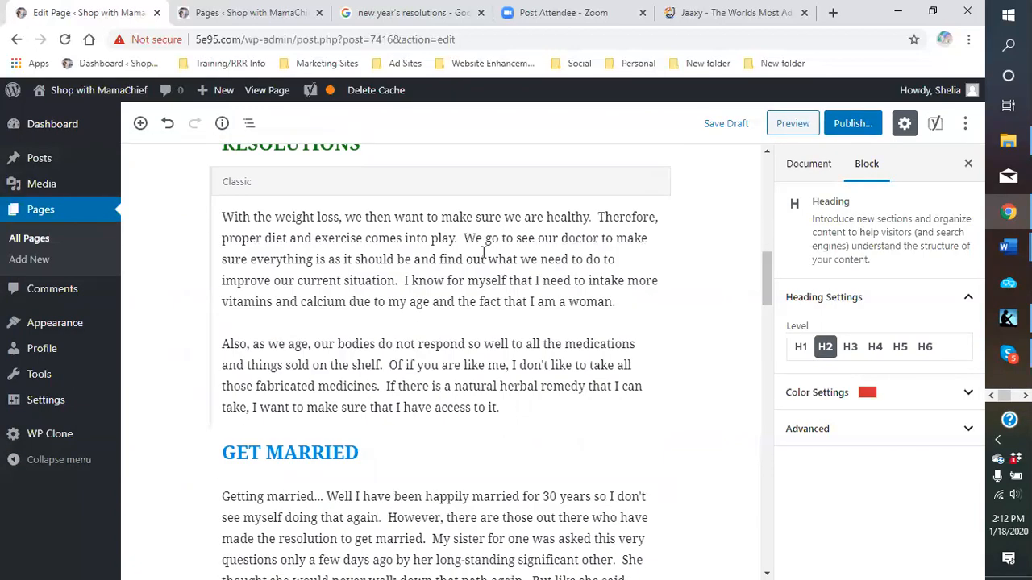
{"action": "scroll", "coordinate": [498, 314], "scroll_direction": "down", "scroll_amount": 5}
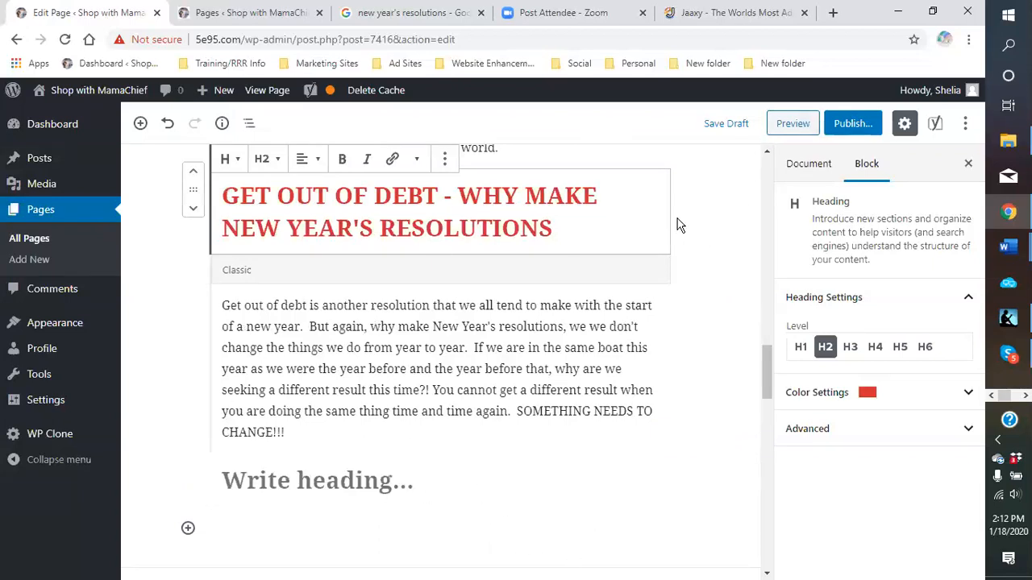
{"action": "scroll", "coordinate": [698, 270], "scroll_direction": "down", "scroll_amount": 3}
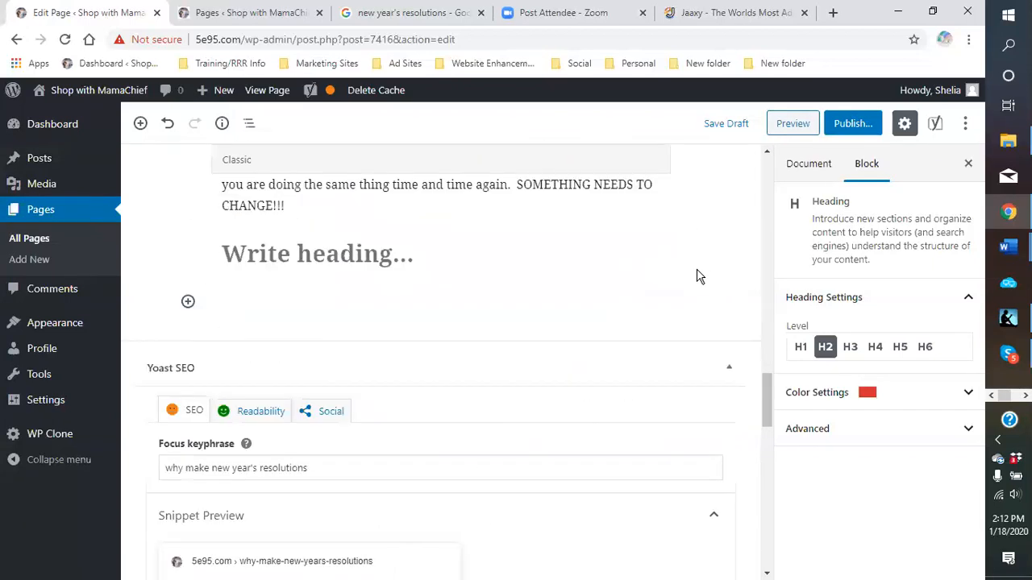
{"action": "scroll", "coordinate": [698, 276], "scroll_direction": "up", "scroll_amount": 3}
{"action": "scroll", "coordinate": [304, 477], "scroll_direction": "down", "scroll_amount": 4}
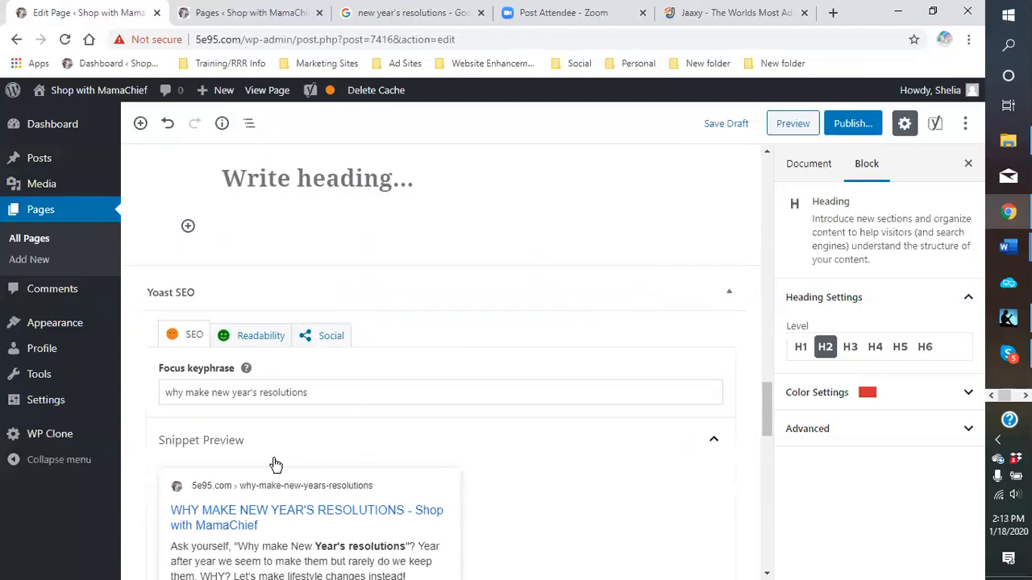
{"action": "scroll", "coordinate": [271, 462], "scroll_direction": "down", "scroll_amount": 2}
{"action": "scroll", "coordinate": [272, 320], "scroll_direction": "up", "scroll_amount": 3}
{"action": "left_click", "coordinate": [258, 413]}
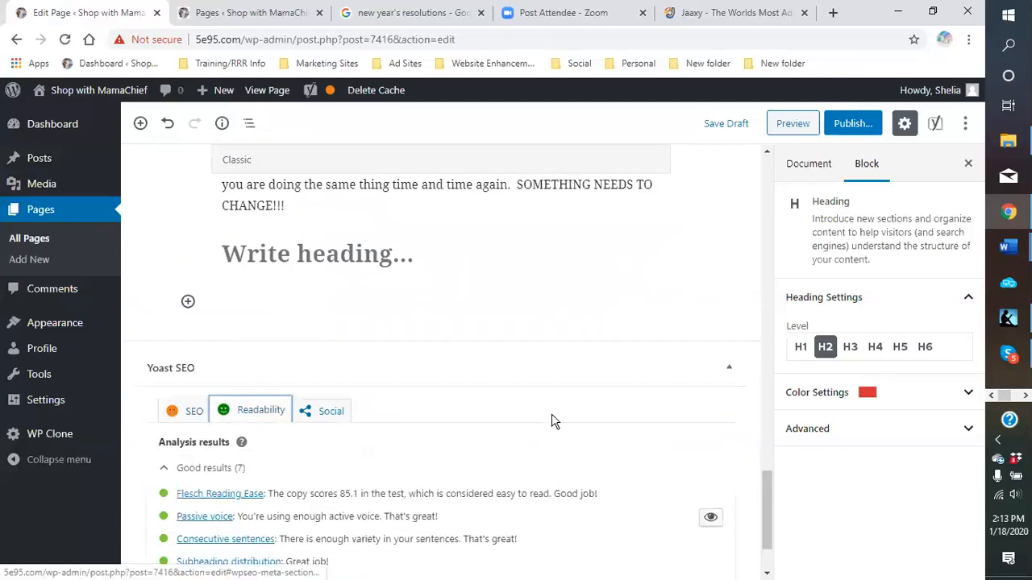
Examine the full list of readability results, the meta description, and the problems and improvements in the SEO analysis.
{"action": "scroll", "coordinate": [391, 368], "scroll_direction": "down", "scroll_amount": 1}
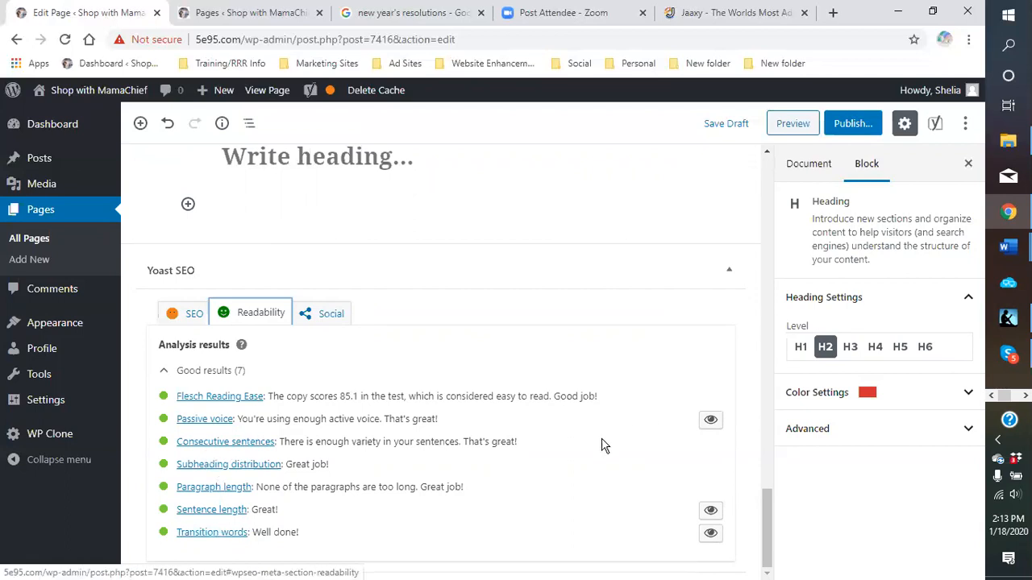
{"action": "left_click", "coordinate": [184, 313]}
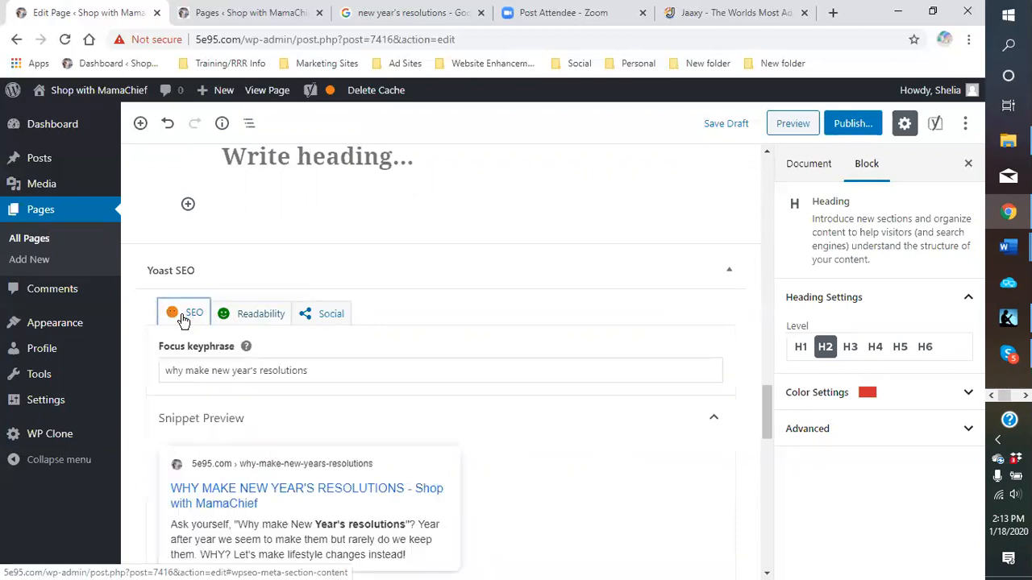
{"action": "scroll", "coordinate": [395, 403], "scroll_direction": "down", "scroll_amount": 2}
{"action": "scroll", "coordinate": [396, 406], "scroll_direction": "down", "scroll_amount": 7}
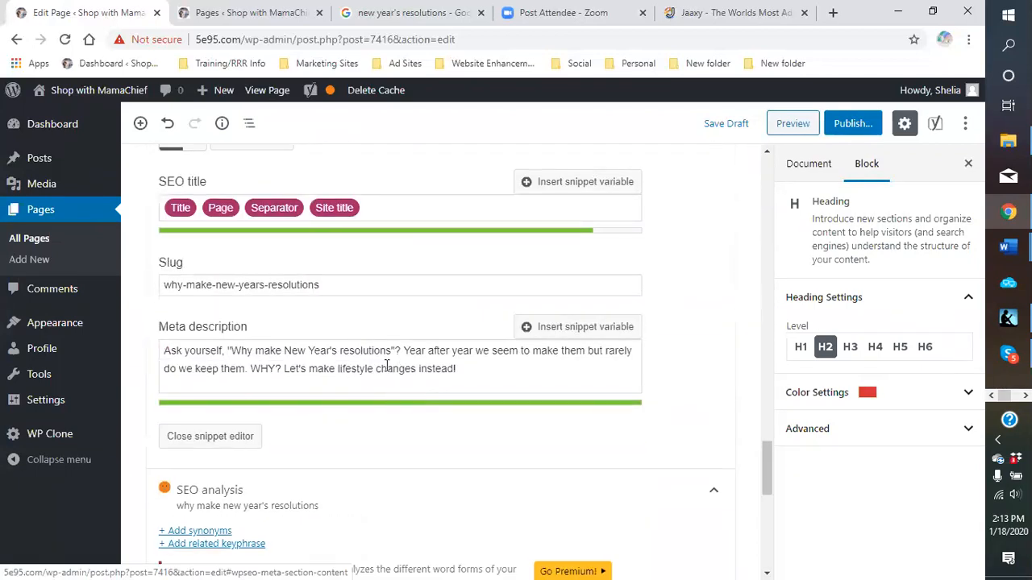
{"action": "scroll", "coordinate": [274, 429], "scroll_direction": "down", "scroll_amount": 2}
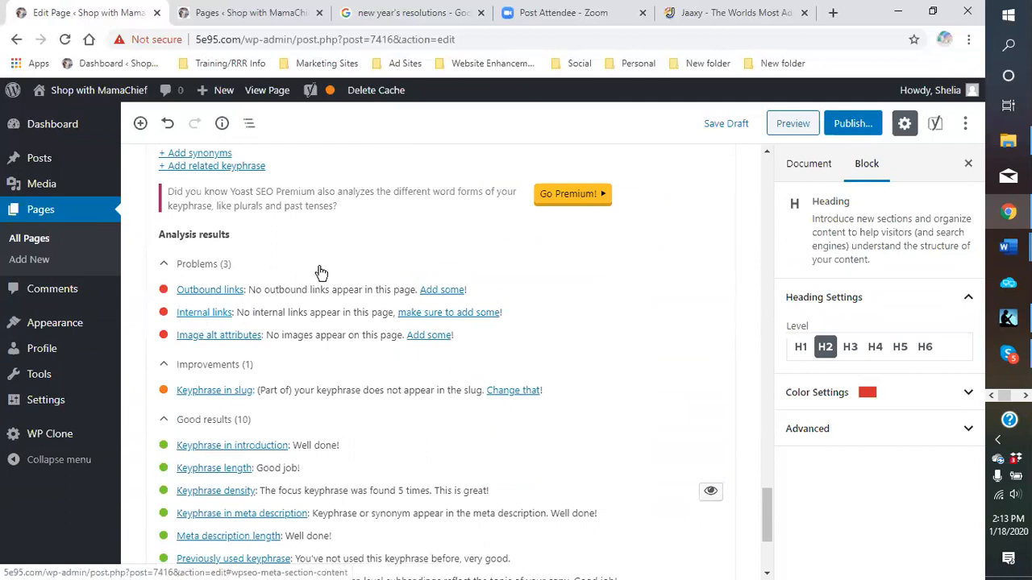
{"action": "scroll", "coordinate": [322, 267], "scroll_direction": "up", "scroll_amount": 3}
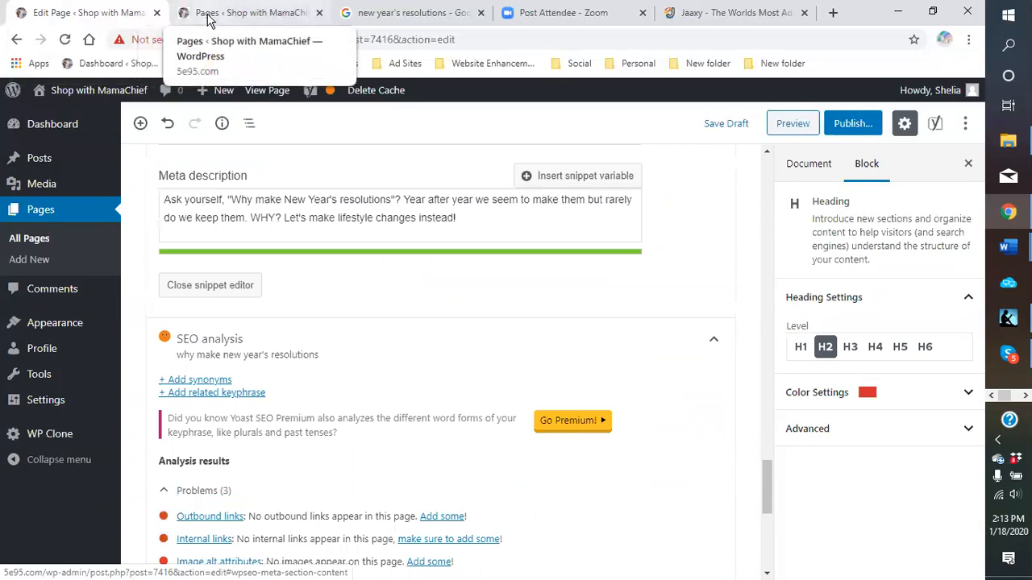
Look back over the page text, check the SEO and readability scores in the published pages list, and return to the page editor.
{"action": "scroll", "coordinate": [460, 331], "scroll_direction": "up", "scroll_amount": 5}
{"action": "scroll", "coordinate": [435, 322], "scroll_direction": "up", "scroll_amount": 15}
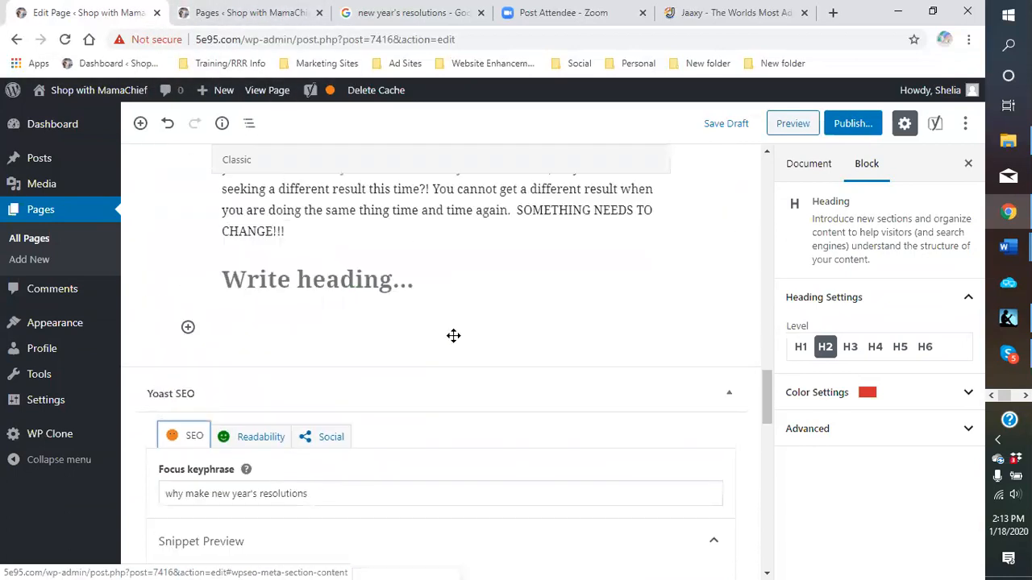
{"action": "scroll", "coordinate": [447, 343], "scroll_direction": "up", "scroll_amount": 10}
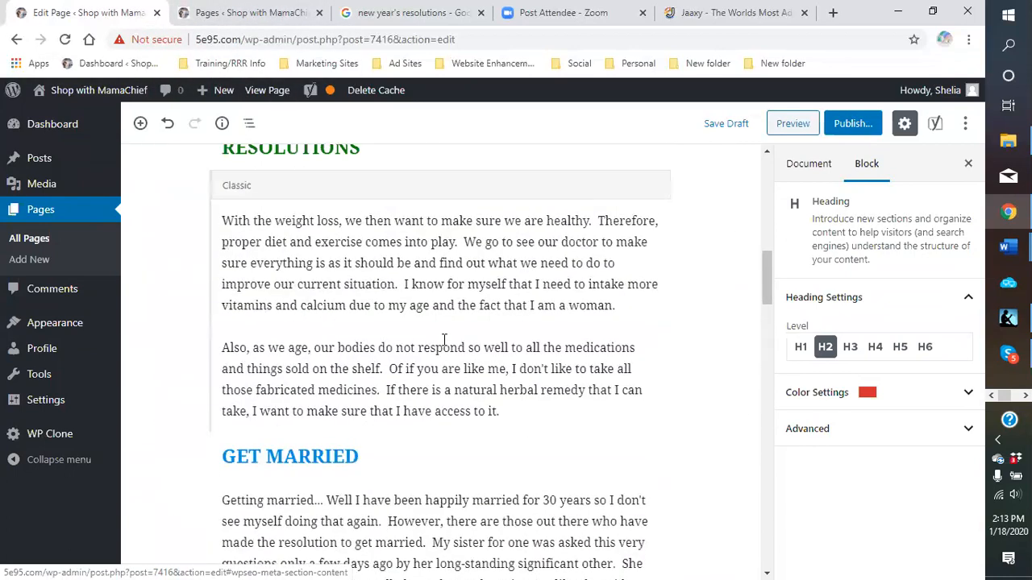
{"action": "scroll", "coordinate": [441, 347], "scroll_direction": "up", "scroll_amount": 2}
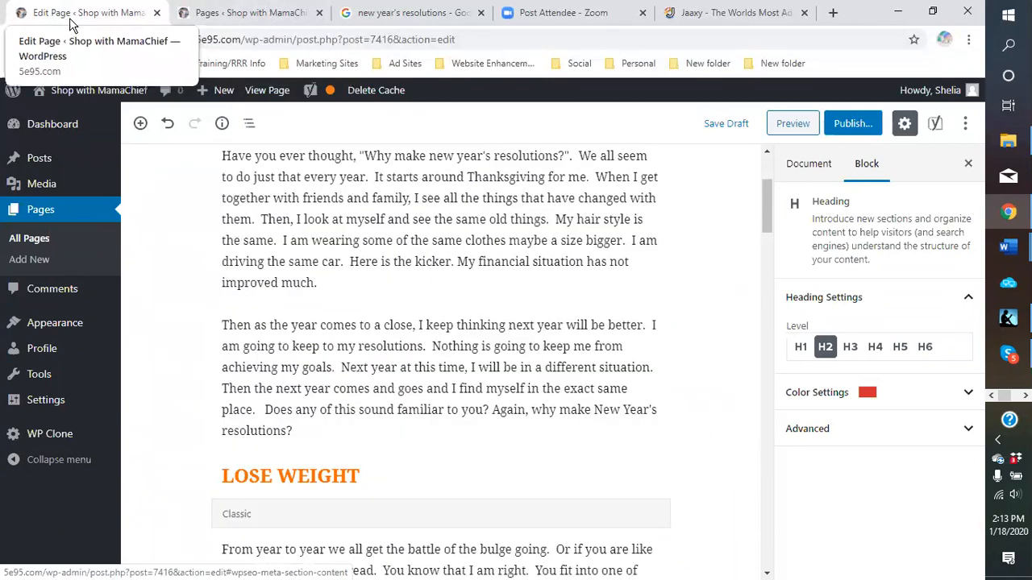
{"action": "left_click", "coordinate": [249, 16]}
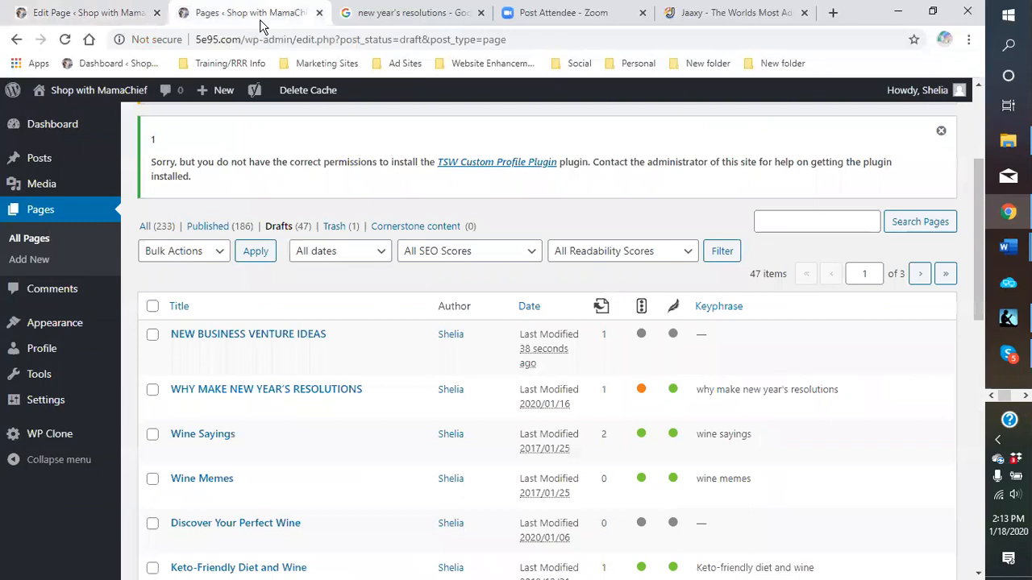
{"action": "left_click", "coordinate": [207, 226]}
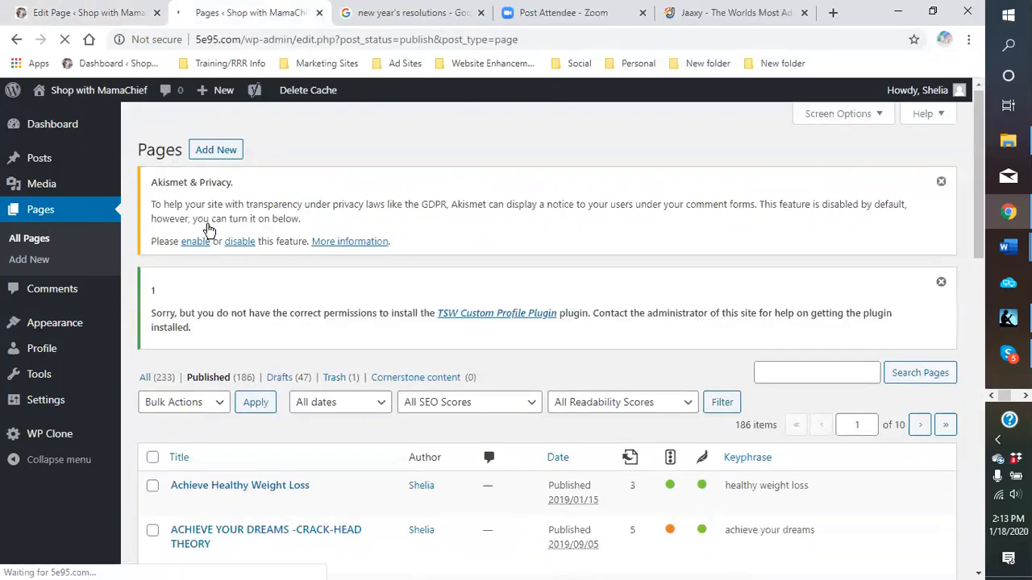
{"action": "scroll", "coordinate": [382, 476], "scroll_direction": "down", "scroll_amount": 3}
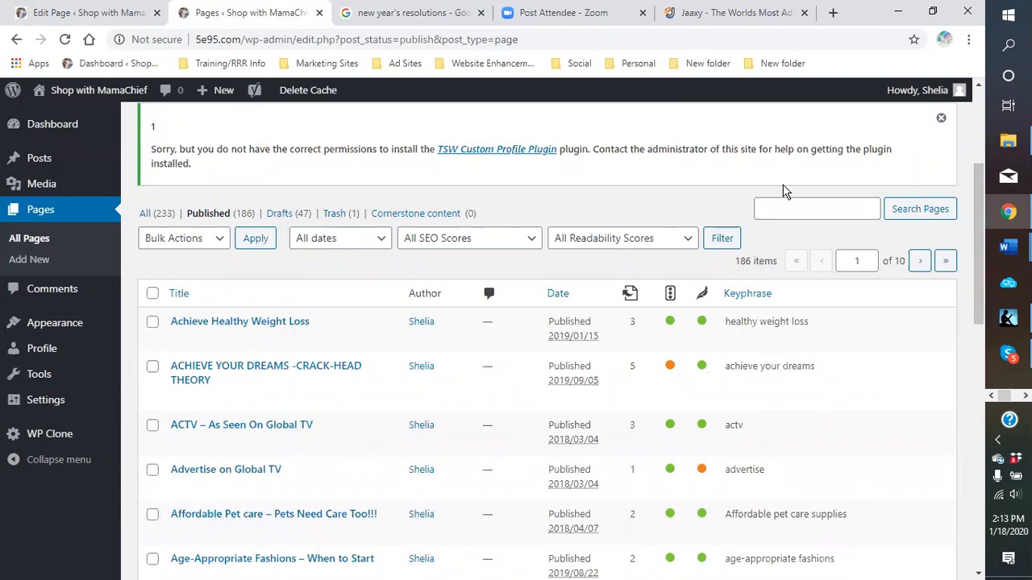
{"action": "left_click", "coordinate": [85, 12]}
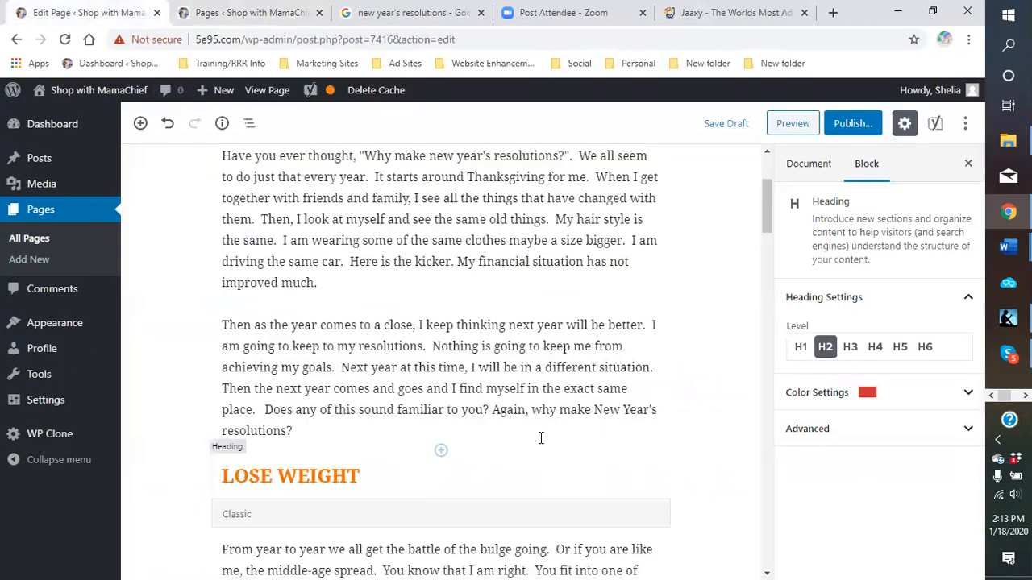
Look through the page down to the GET OUT OF DEBT section and open its Classic text block for editing.
{"action": "scroll", "coordinate": [472, 418], "scroll_direction": "down", "scroll_amount": 3}
{"action": "scroll", "coordinate": [471, 417], "scroll_direction": "down", "scroll_amount": 10}
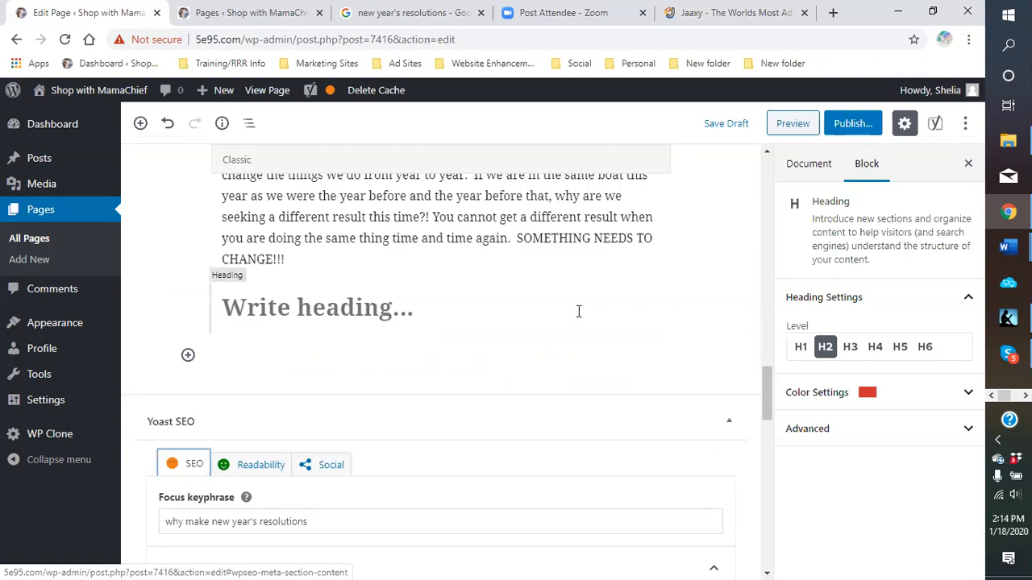
{"action": "scroll", "coordinate": [578, 310], "scroll_direction": "up", "scroll_amount": 1}
{"action": "scroll", "coordinate": [578, 312], "scroll_direction": "up", "scroll_amount": 4}
{"action": "scroll", "coordinate": [485, 289], "scroll_direction": "down", "scroll_amount": 4}
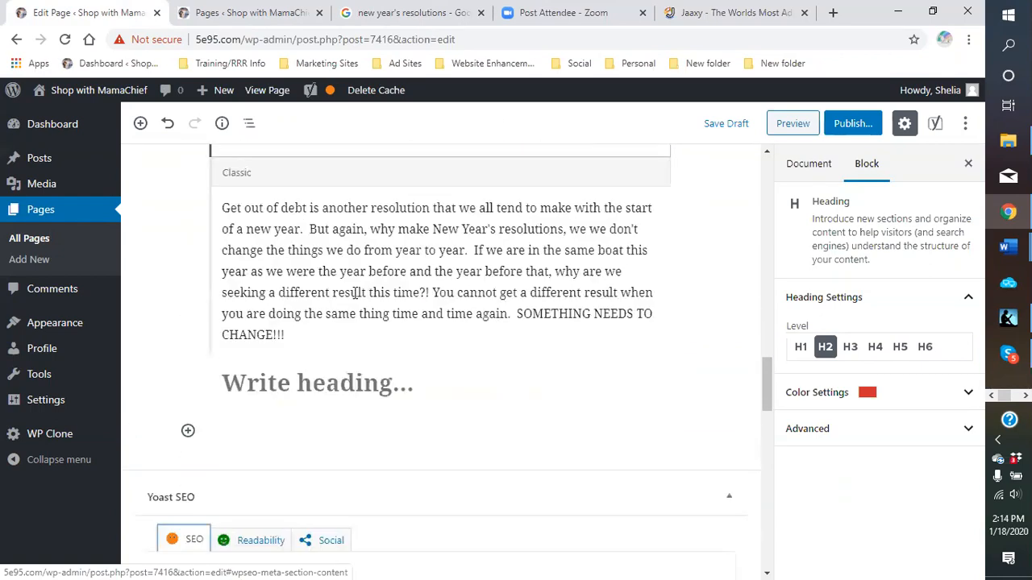
{"action": "left_click", "coordinate": [346, 338]}
{"action": "scroll", "coordinate": [406, 332], "scroll_direction": "up", "scroll_amount": 2}
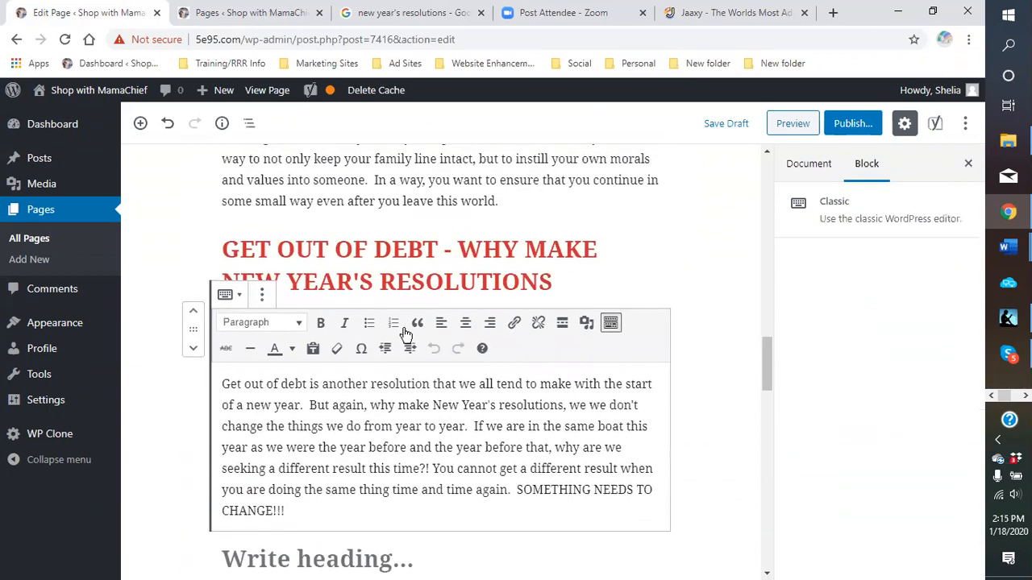
Open the Classic block under GET HEALTHY and place the cursor before "I know for myself".
{"action": "scroll", "coordinate": [406, 333], "scroll_direction": "up", "scroll_amount": 7}
{"action": "scroll", "coordinate": [412, 329], "scroll_direction": "up", "scroll_amount": 3}
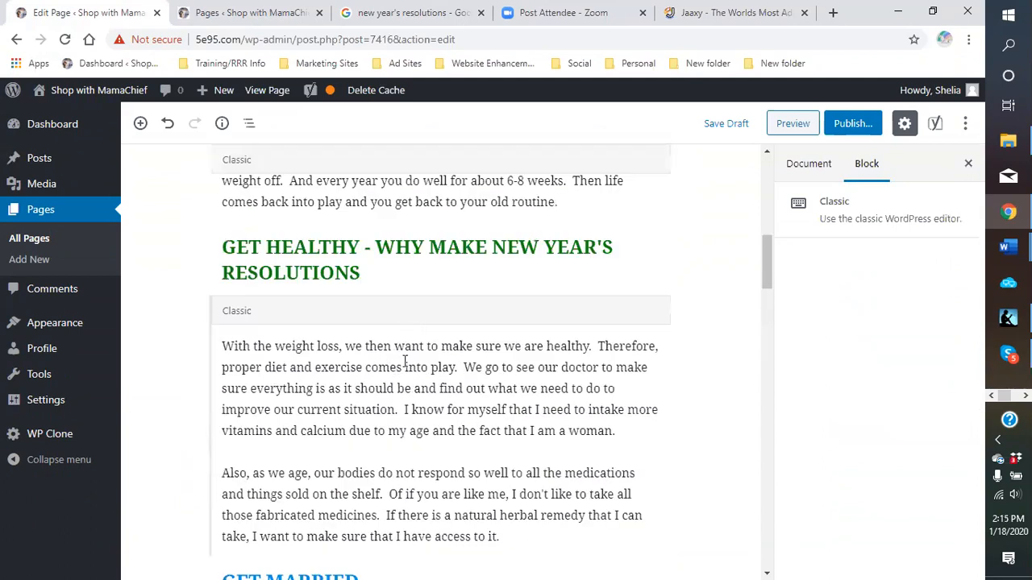
{"action": "scroll", "coordinate": [406, 362], "scroll_direction": "down", "scroll_amount": 2}
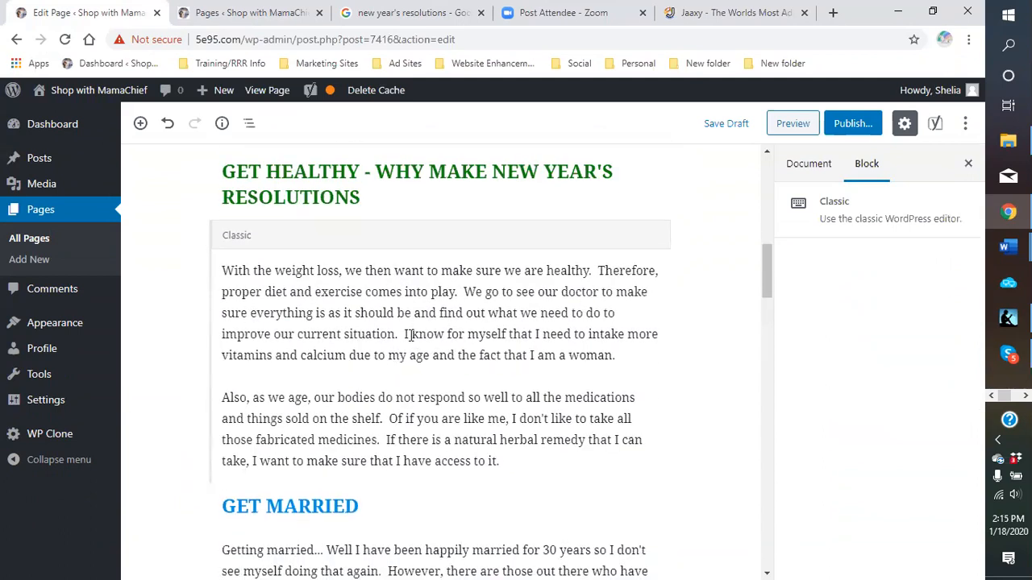
{"action": "left_click", "coordinate": [408, 336]}
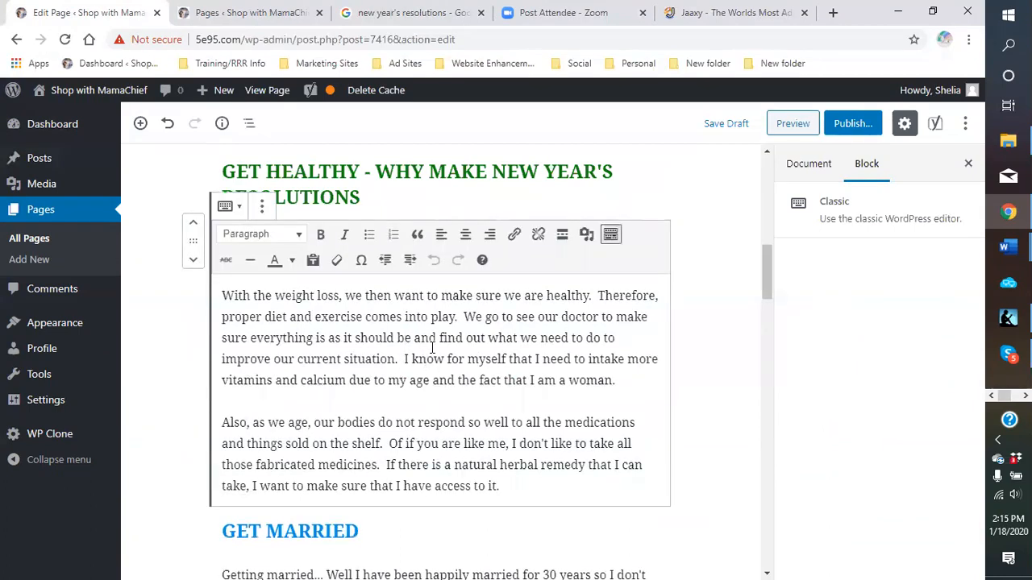
{"action": "left_click", "coordinate": [403, 360]}
Add a new line after "SOMETHING NEEDS TO CHANGE!!!" in the GET OUT OF DEBT text block and remove it again.
{"action": "scroll", "coordinate": [405, 364], "scroll_direction": "down", "scroll_amount": 1}
{"action": "scroll", "coordinate": [405, 365], "scroll_direction": "down", "scroll_amount": 4}
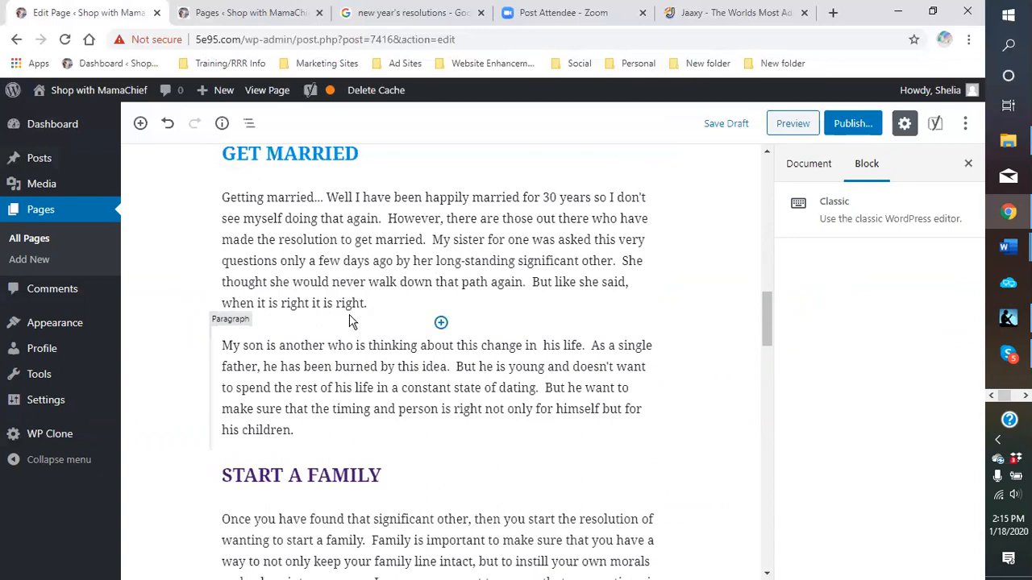
{"action": "scroll", "coordinate": [360, 319], "scroll_direction": "down", "scroll_amount": 5}
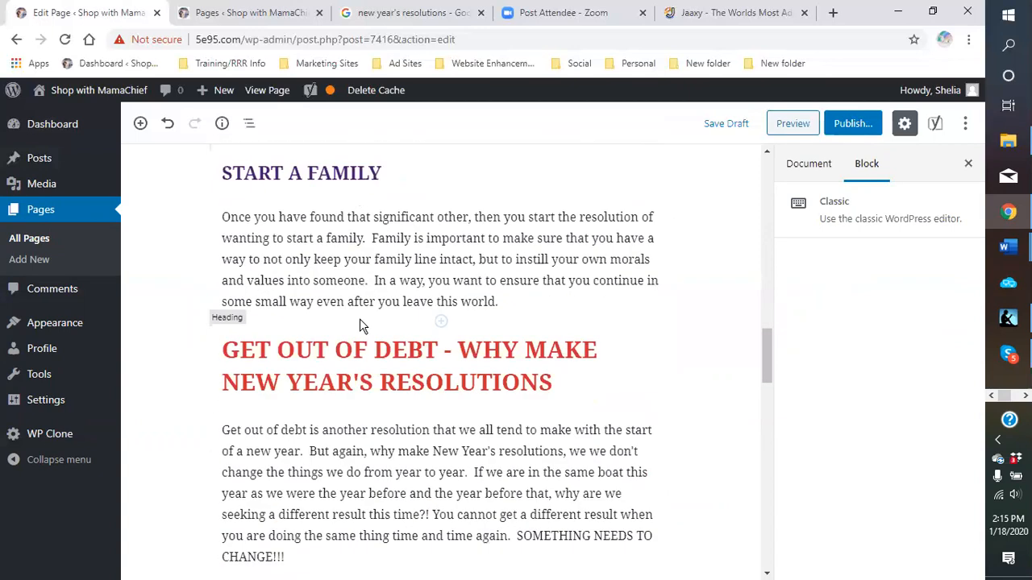
{"action": "left_click", "coordinate": [315, 387]}
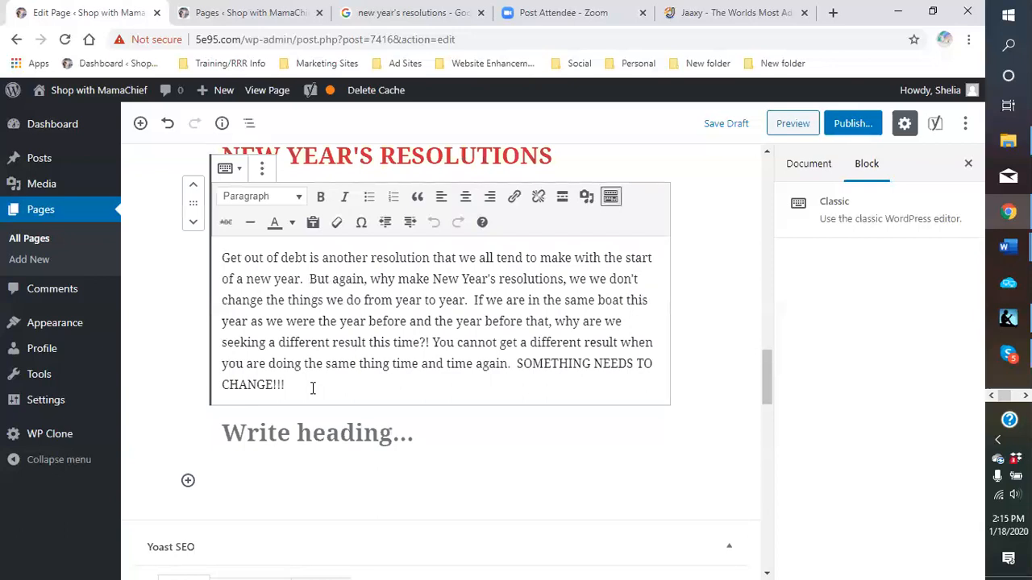
{"action": "key", "text": "Return"}
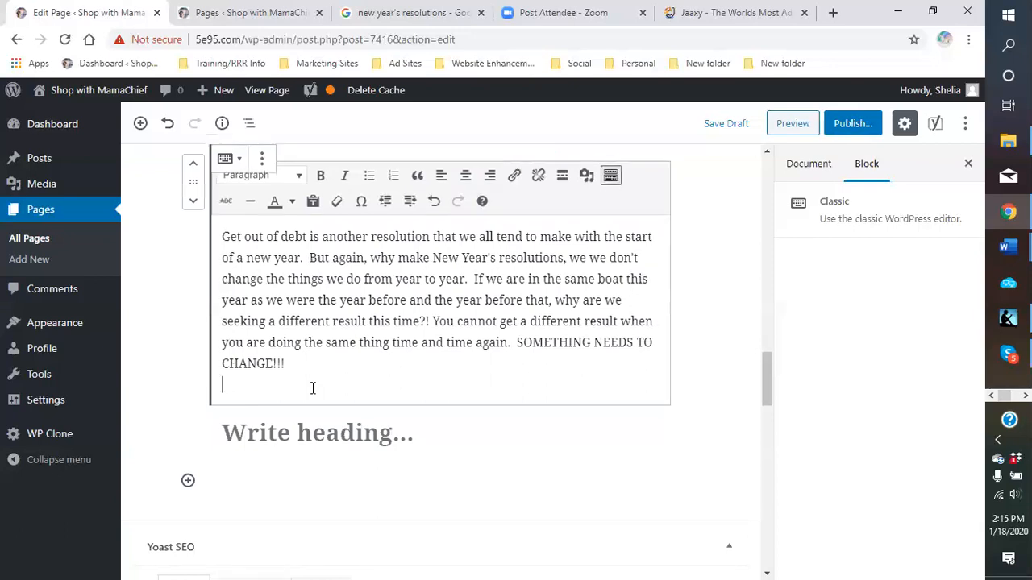
{"action": "key", "text": "BackSpace"}
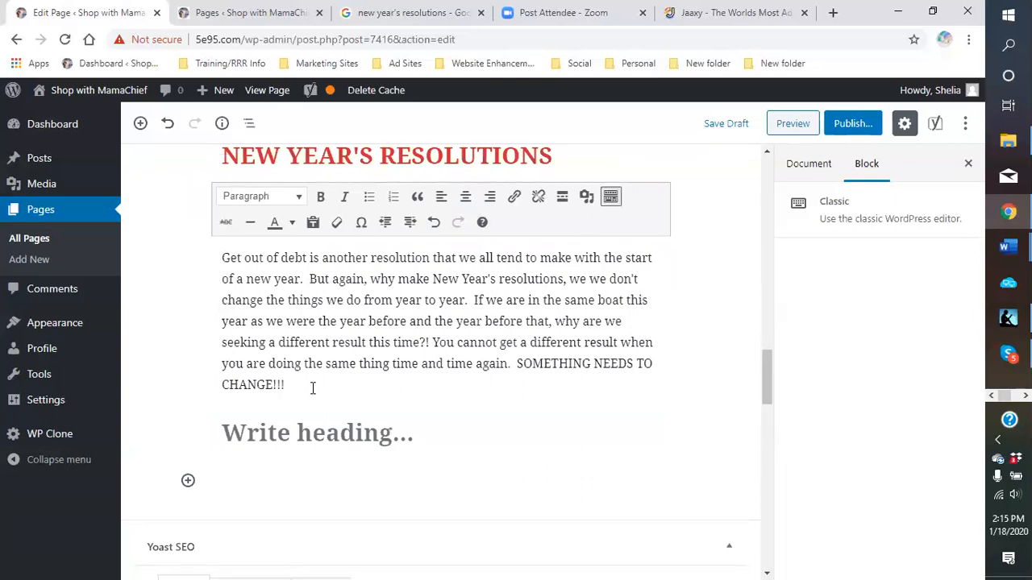
Add two line breaks at the end of the last GET MARRIED paragraph, inside the same block, and delete them.
{"action": "scroll", "coordinate": [312, 389], "scroll_direction": "up", "scroll_amount": 3}
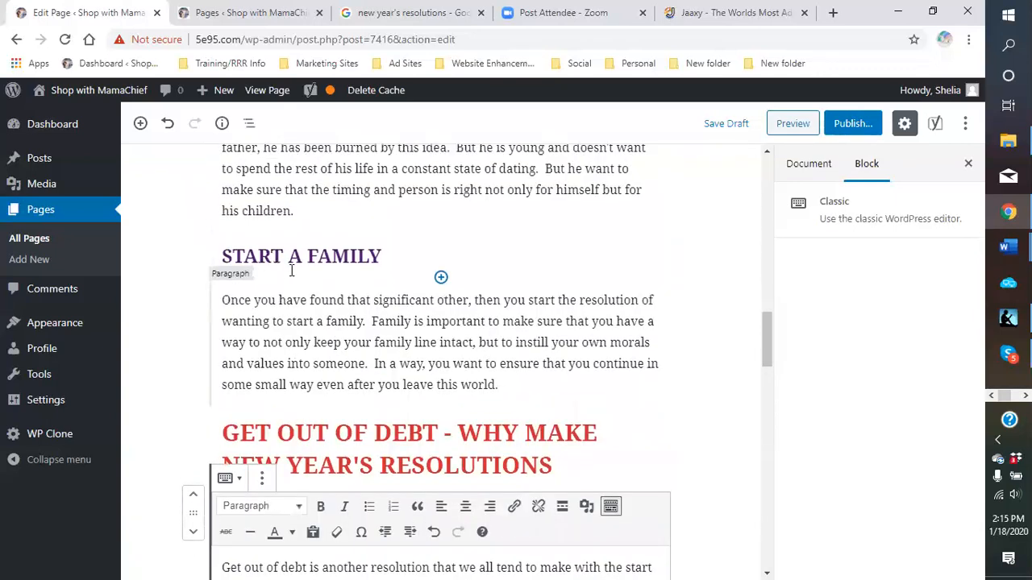
{"action": "scroll", "coordinate": [288, 265], "scroll_direction": "up", "scroll_amount": 2}
{"action": "left_click", "coordinate": [323, 351]}
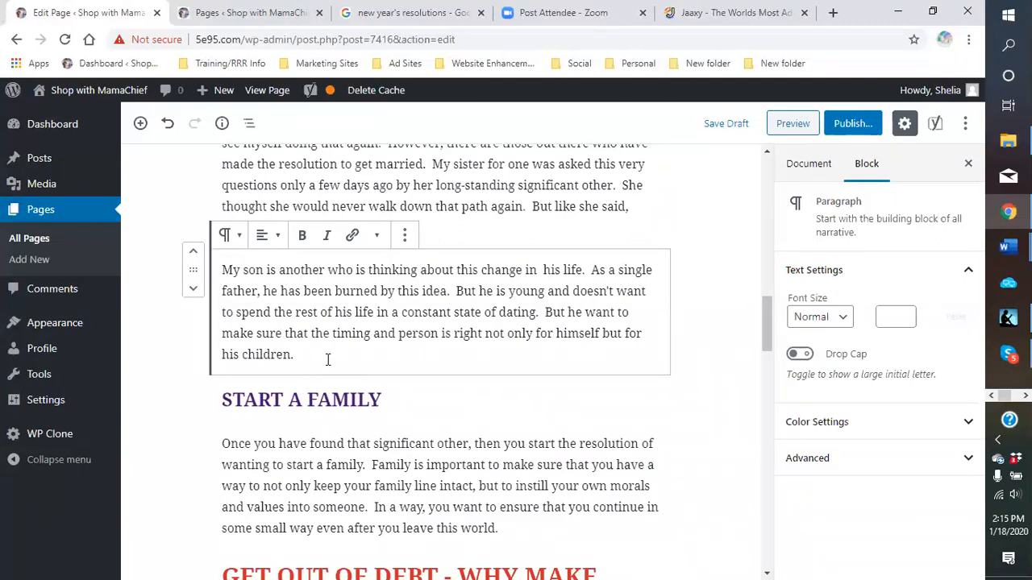
{"action": "key", "text": "shift+Return"}
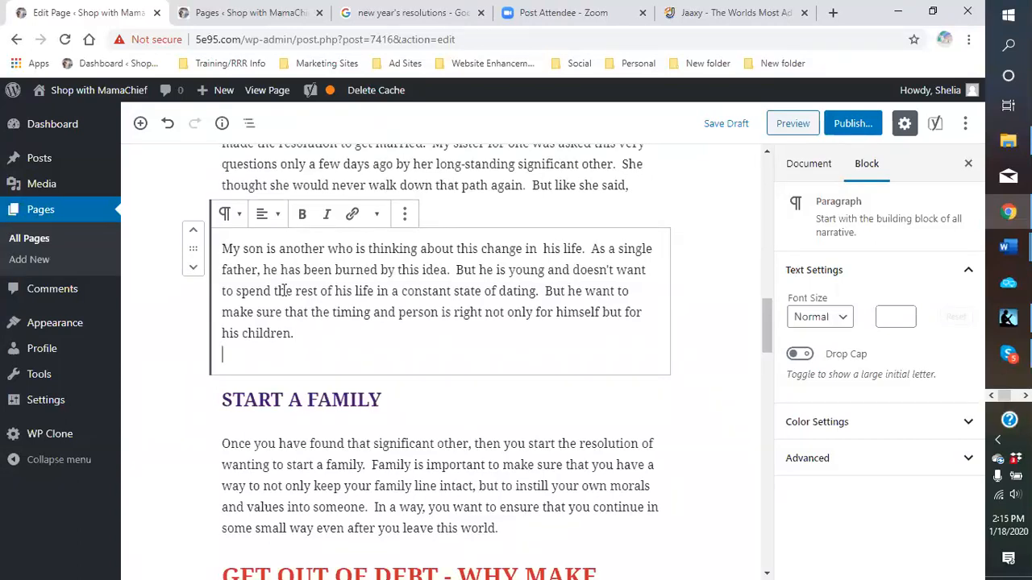
{"action": "key", "text": "shift+Return"}
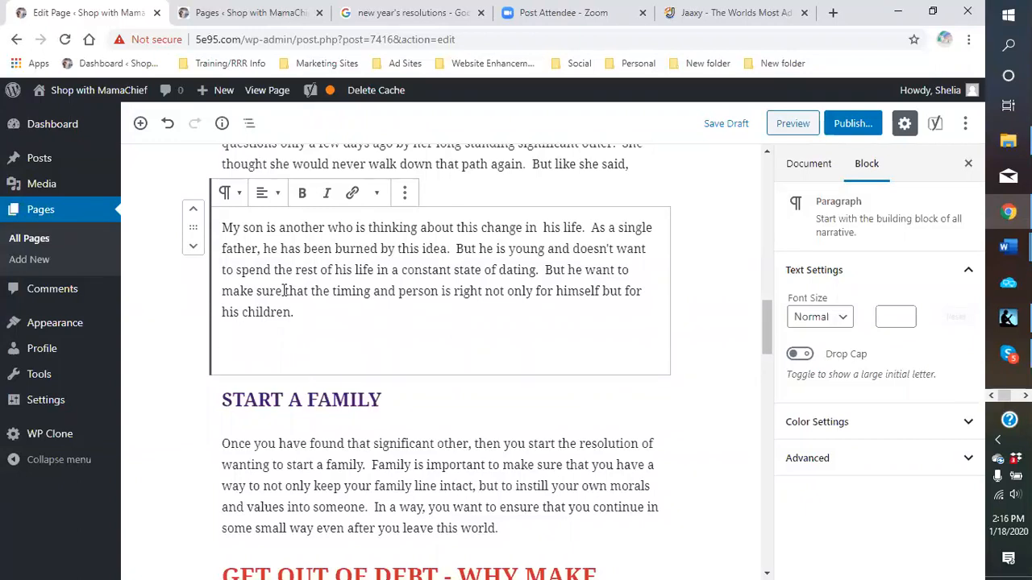
{"action": "key", "text": "BackSpace"}
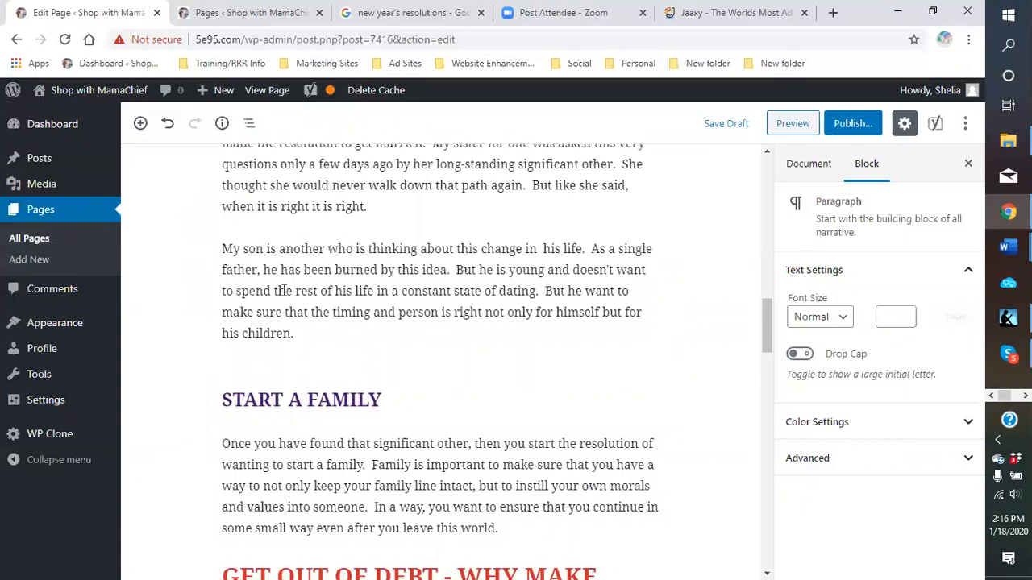
{"action": "key", "text": "BackSpace"}
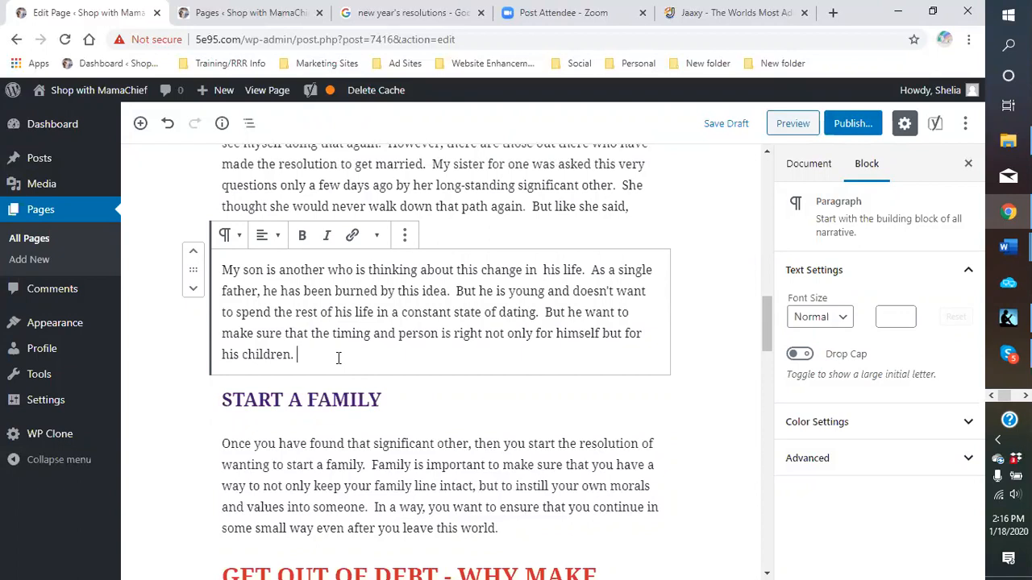
Try a separate empty block and in-block line breaks after "his children." above START A FAMILY, and remove both.
{"action": "key", "text": "Return"}
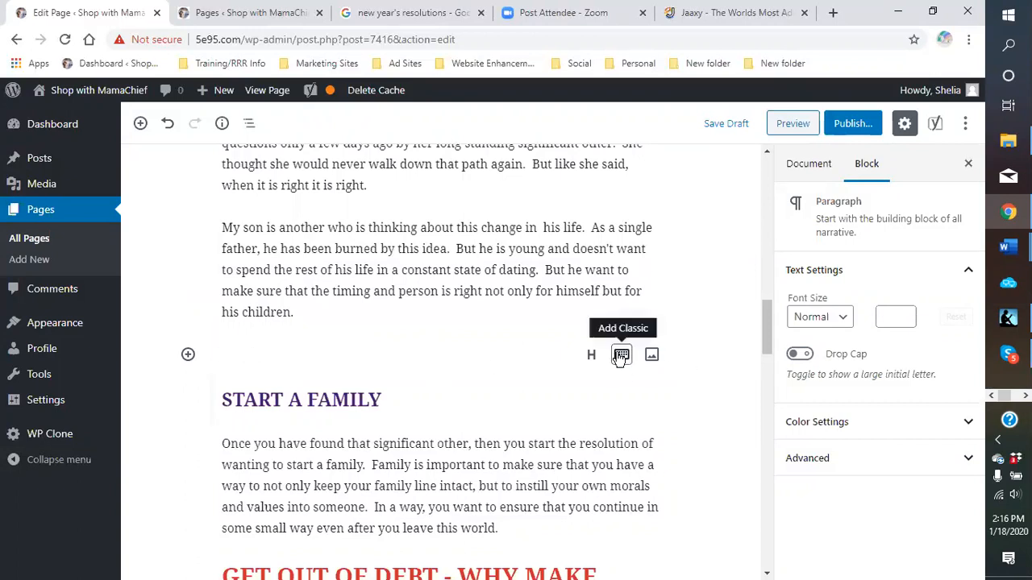
{"action": "left_click", "coordinate": [311, 313]}
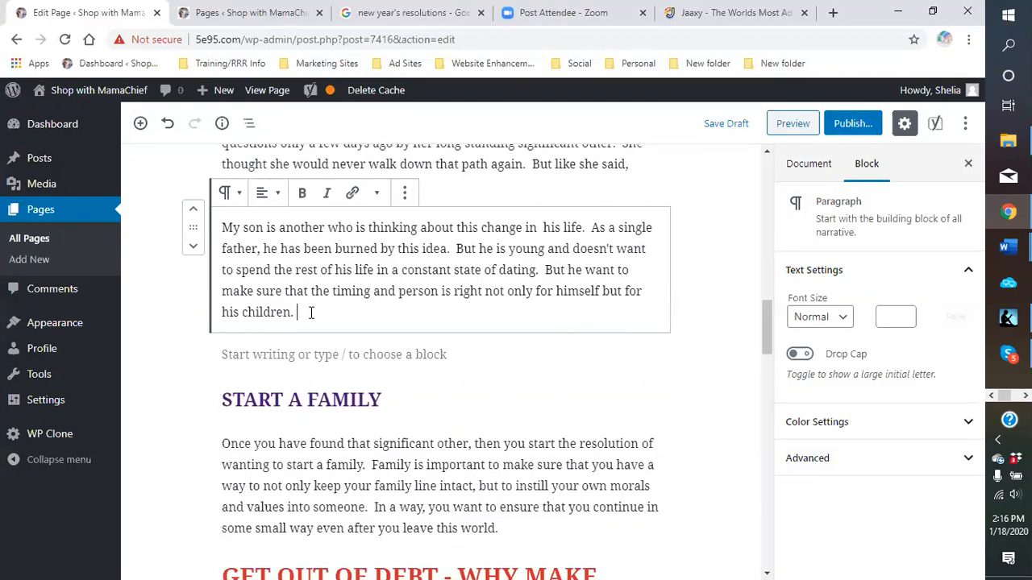
{"action": "key", "text": "shift+Return"}
{"action": "key", "text": "shift+Return"}
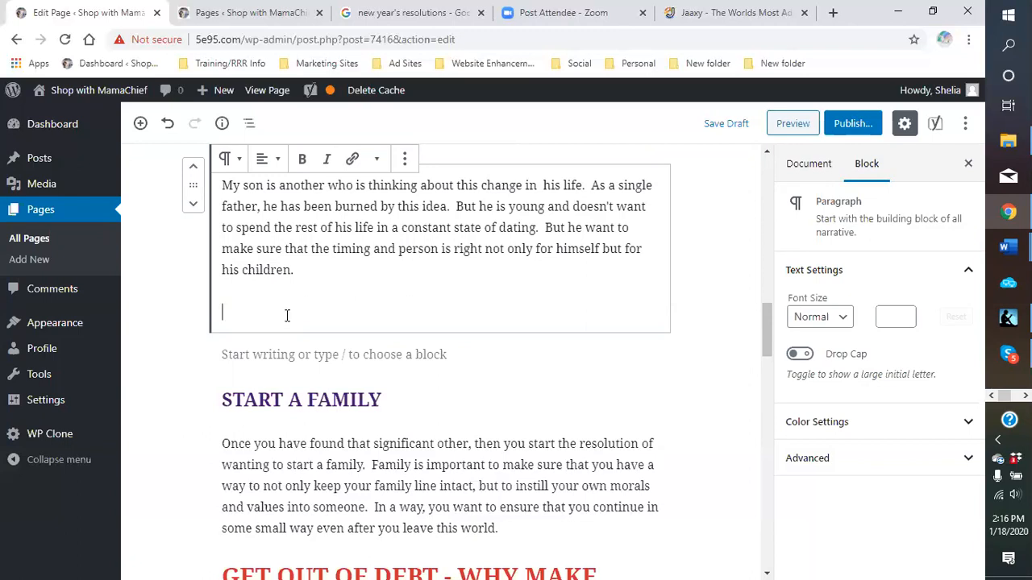
{"action": "key", "text": "BackSpace"}
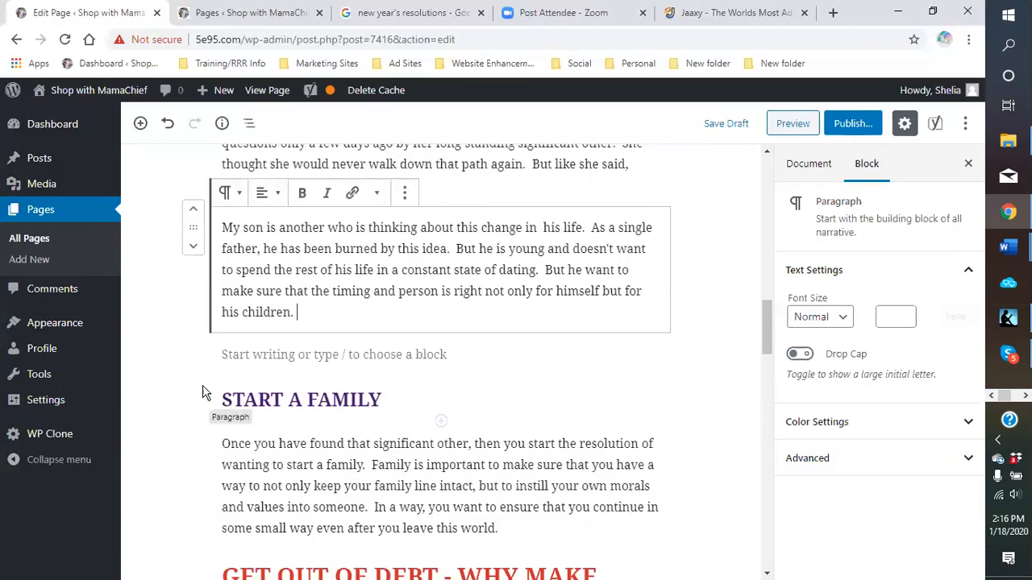
{"action": "left_click", "coordinate": [290, 354]}
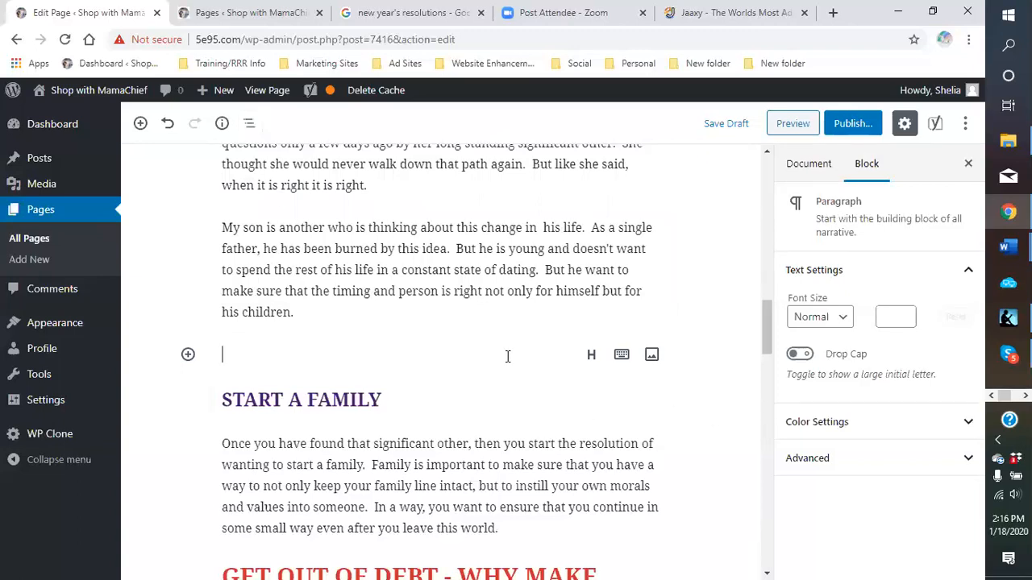
{"action": "key", "text": "BackSpace"}
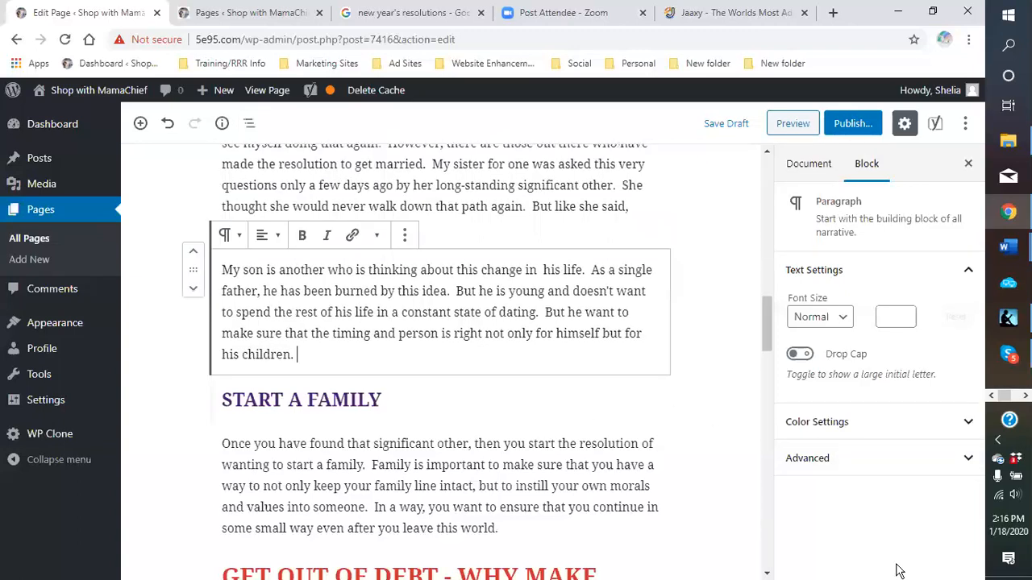
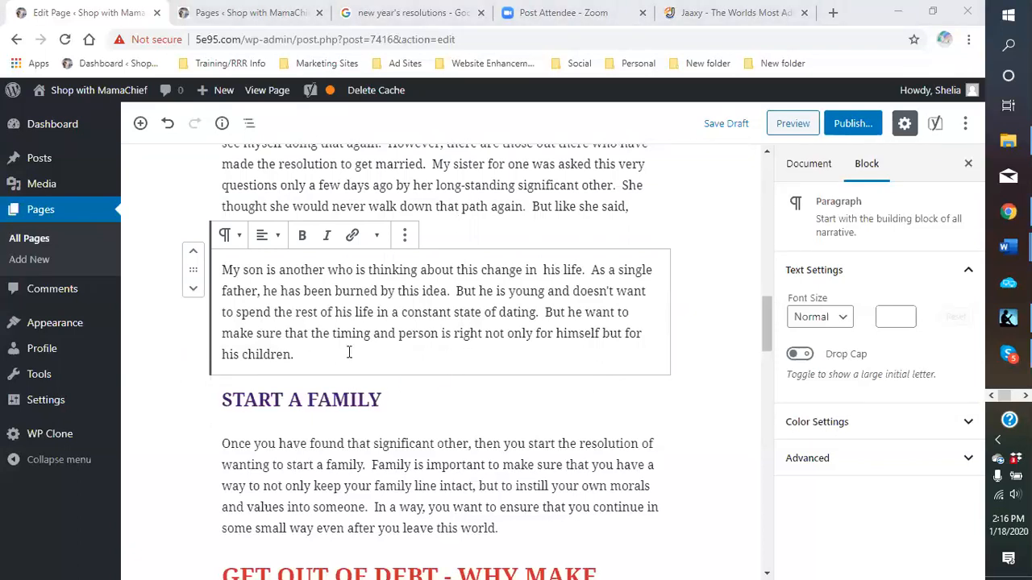
Browse the block types available for insertion above the "My son is another" paragraph and close the list.
{"action": "mouse_move", "coordinate": [441, 376]}
{"action": "left_click", "coordinate": [718, 203]}
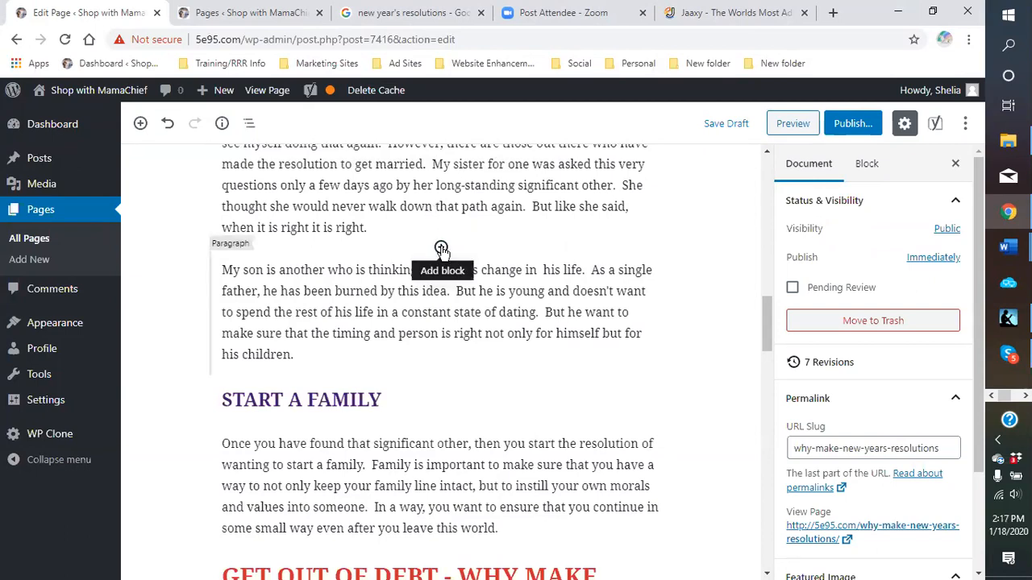
{"action": "left_click", "coordinate": [441, 248]}
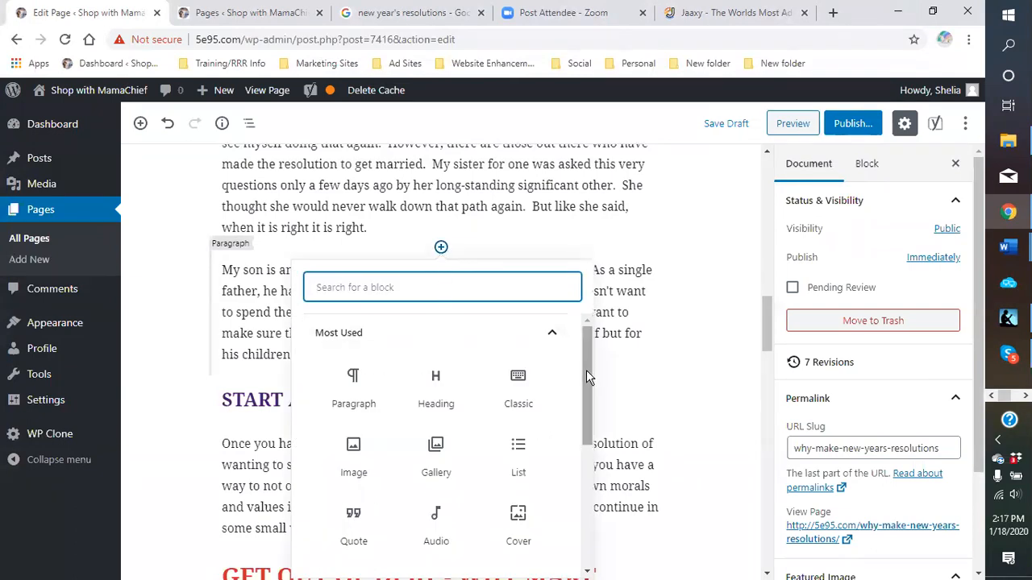
{"action": "scroll", "coordinate": [586, 370], "scroll_direction": "down", "scroll_amount": 2}
{"action": "scroll", "coordinate": [586, 370], "scroll_direction": "down", "scroll_amount": 3}
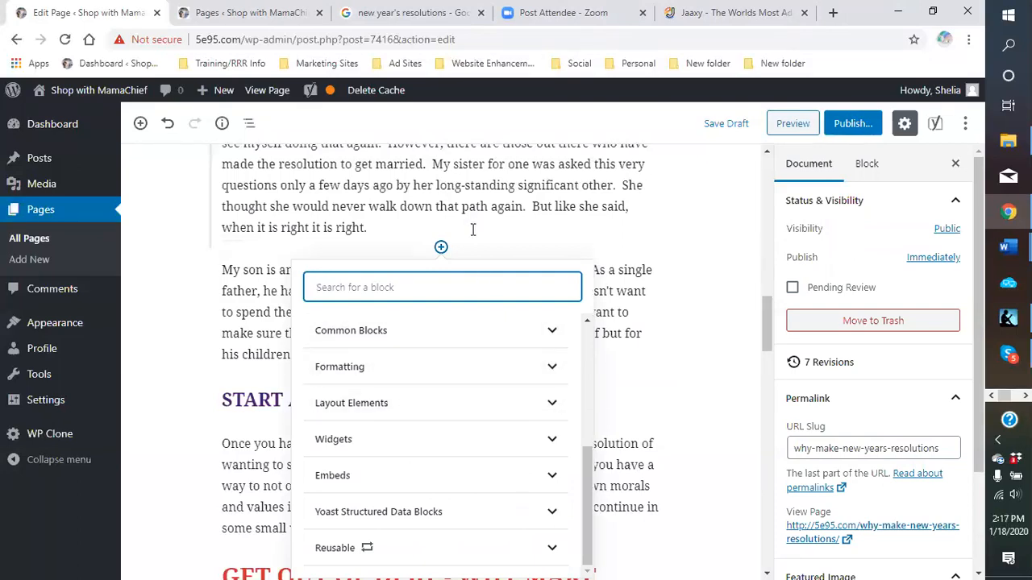
{"action": "left_click", "coordinate": [708, 290]}
Start a paragraph after "SOMETHING NEEDS TO CHANGE!!!" in the GET OUT OF DEBT block: "Starting your own business or finding more useful ways of spending your time can".
{"action": "scroll", "coordinate": [703, 290], "scroll_direction": "down", "scroll_amount": 5}
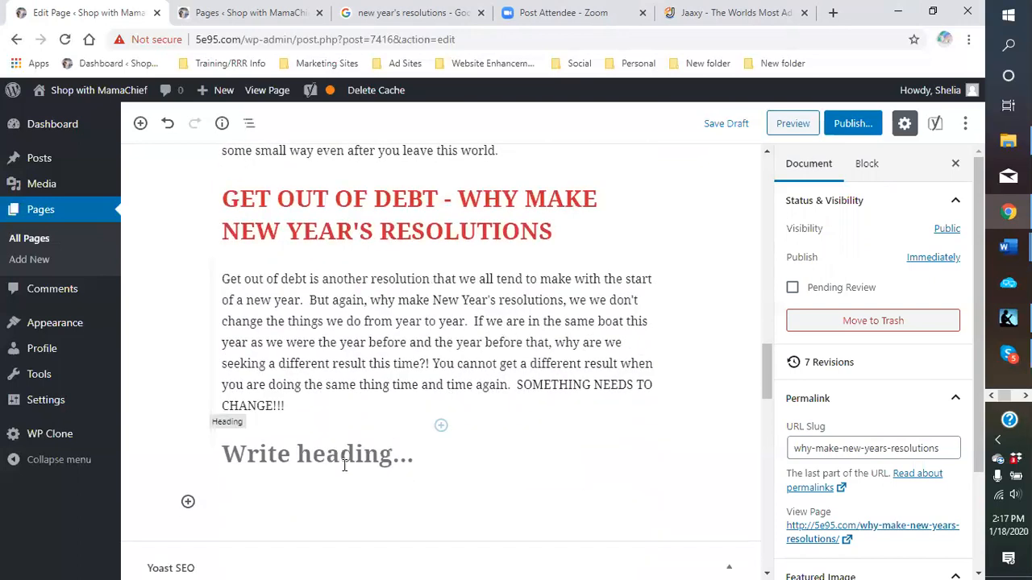
{"action": "left_click", "coordinate": [314, 425]}
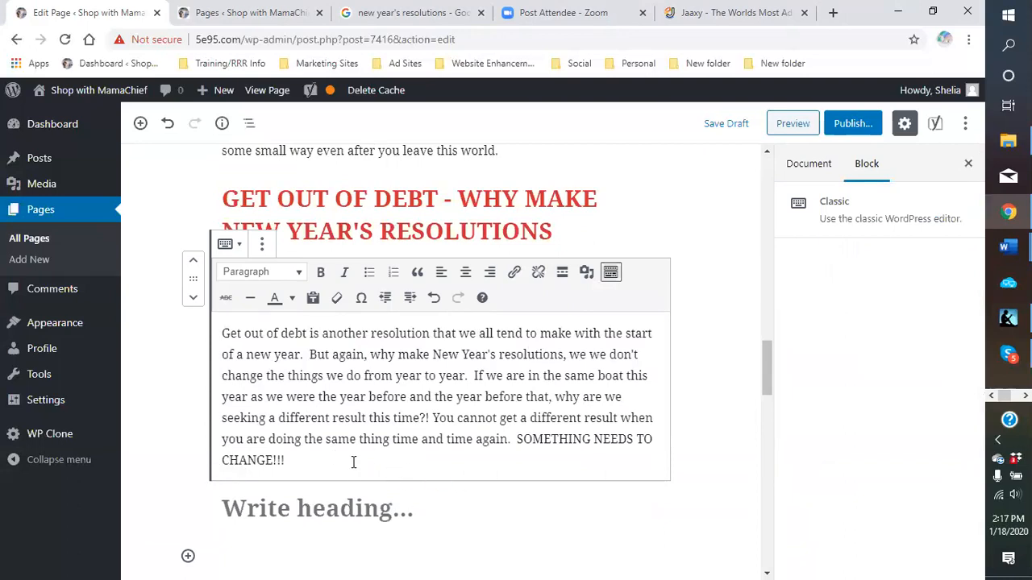
{"action": "key", "text": "Return"}
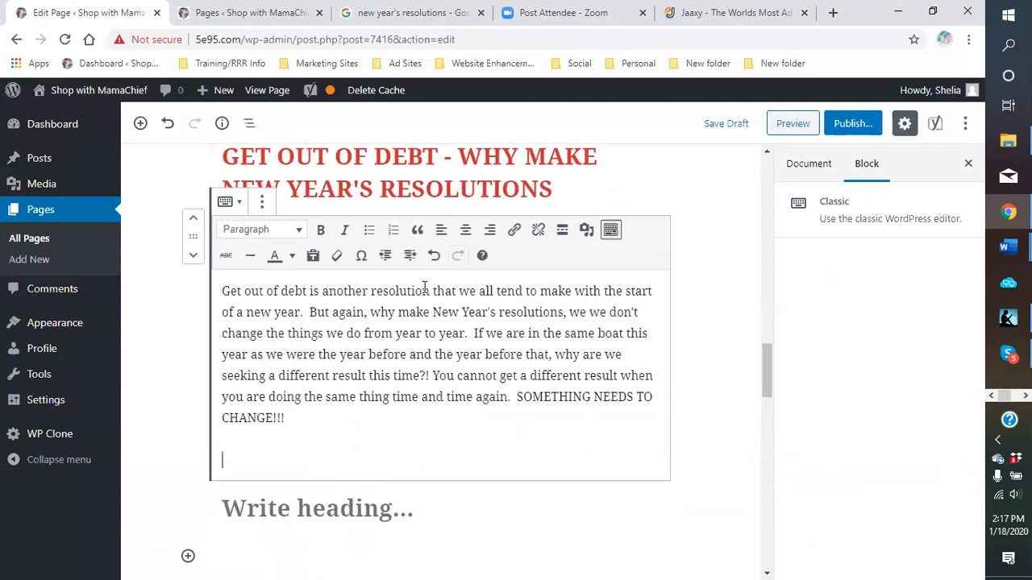
{"action": "type", "text": "Starting your o"}
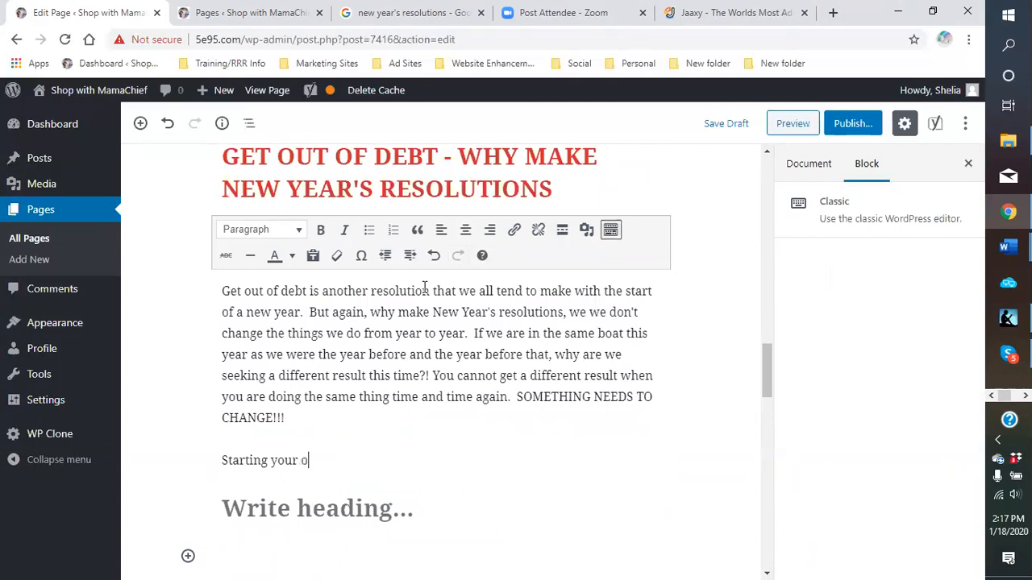
{"action": "type", "text": "wn business or findin"}
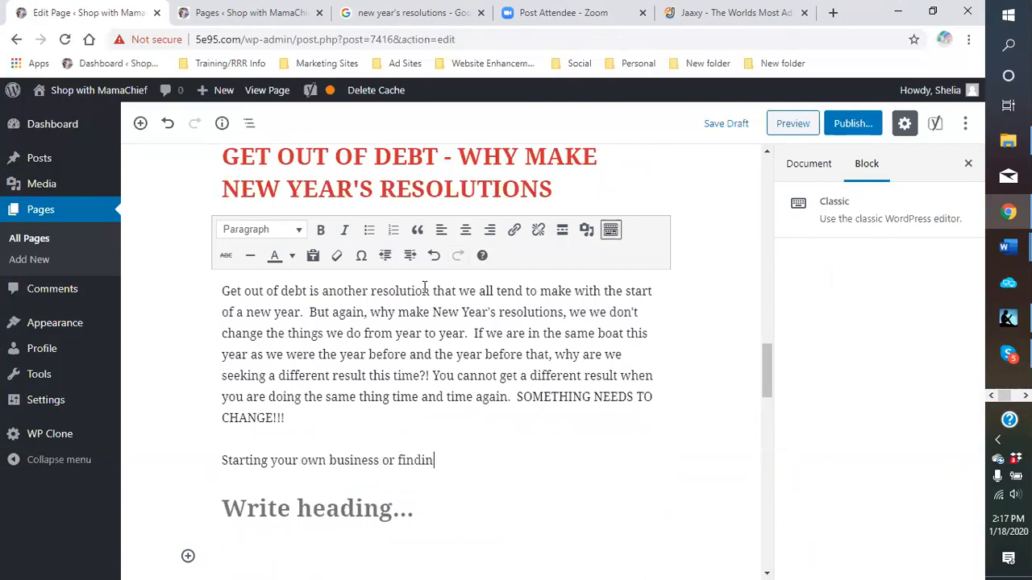
{"action": "type", "text": "g more use"}
{"action": "type", "text": "ful wayt "}
{"action": "type", "text": "of speoi"}
{"action": "key", "text": "BackSpace"}
{"action": "key", "text": "BackSpace"}
{"action": "type", "text": "ndi"}
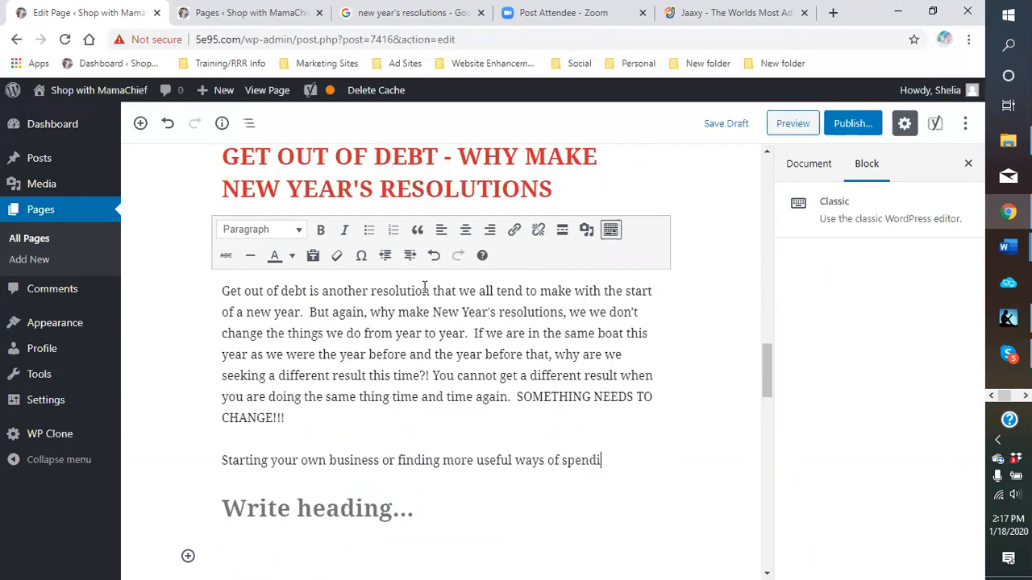
{"action": "type", "text": "ng your time can"}
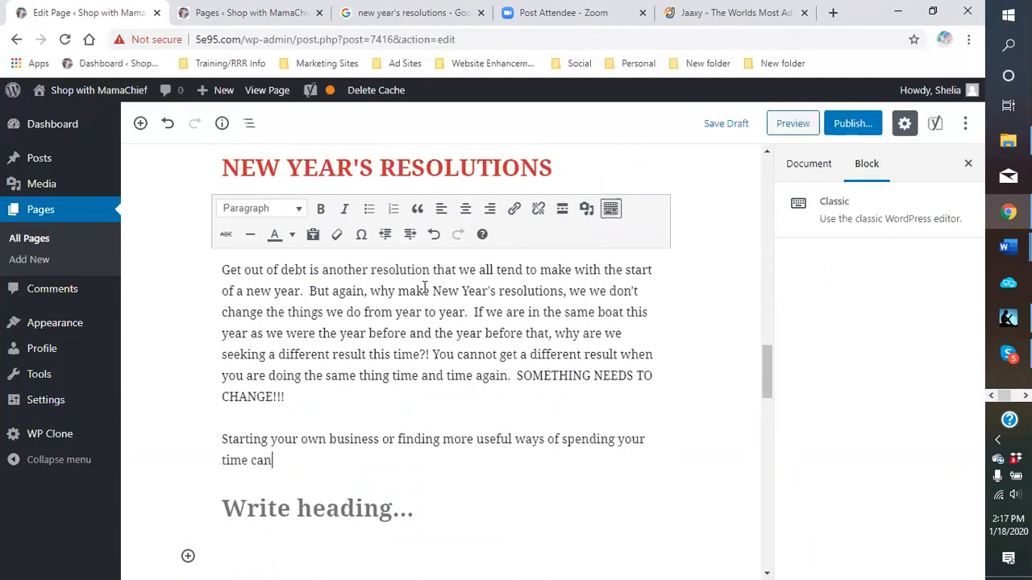
Continue the new paragraph with "get you out of the financial rutt you find yourself in year after year. You will".
{"action": "type", "text": " get you out of the financial"}
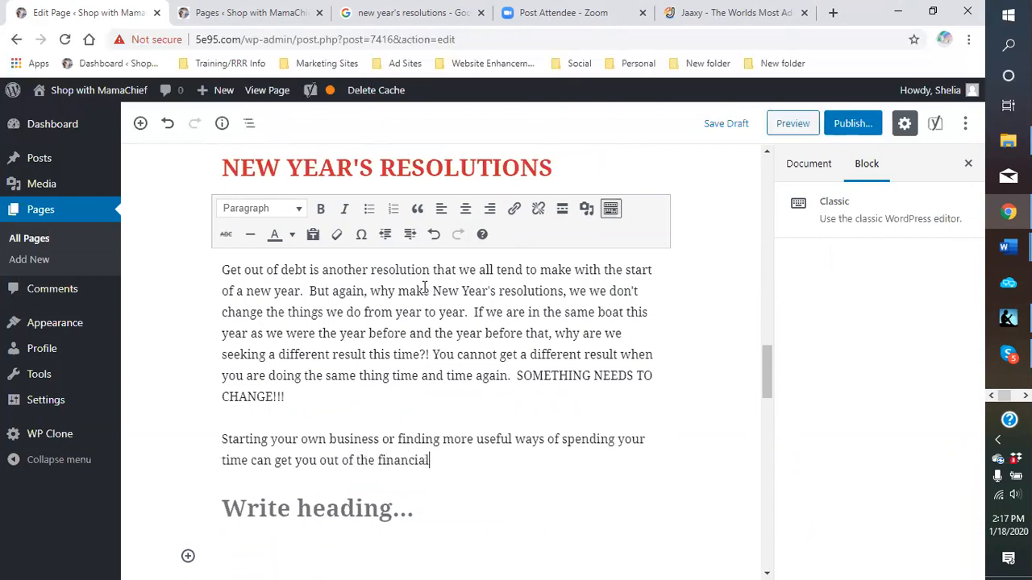
{"action": "type", "text": " rutt you find yourself in y"}
{"action": "key", "text": "BackSpace"}
{"action": "type", "text": "year ag"}
{"action": "key", "text": "BackSpace"}
{"action": "type", "text": "fter year.  You will"}
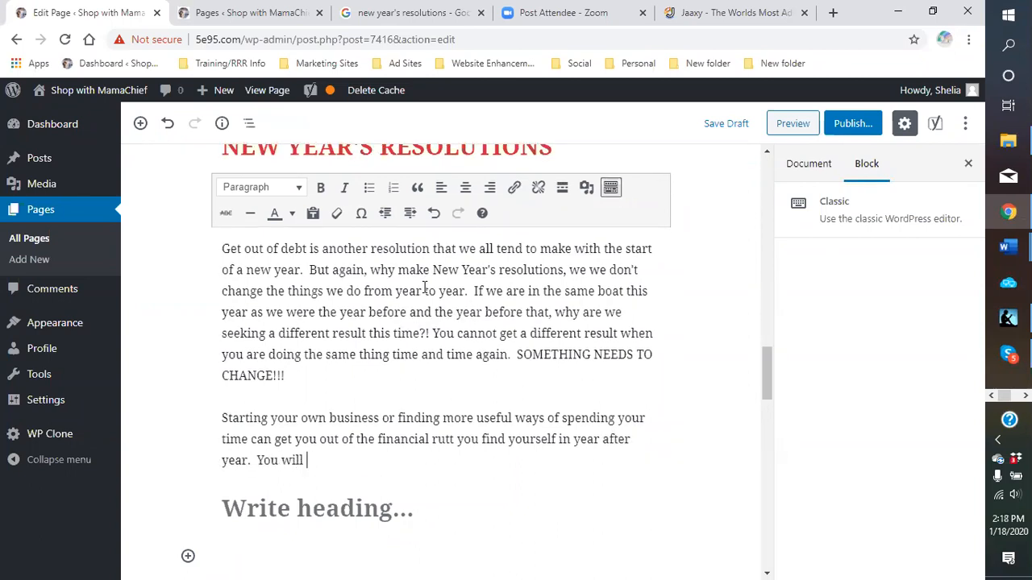
Continue with "no longer have to continue to make those New Year's resolutions for getting out of debt. What if".
{"action": "type", "text": " no longer hafe"}
{"action": "key", "text": "BackSpace"}
{"action": "key", "text": "BackSpace"}
{"action": "type", "text": "ve"}
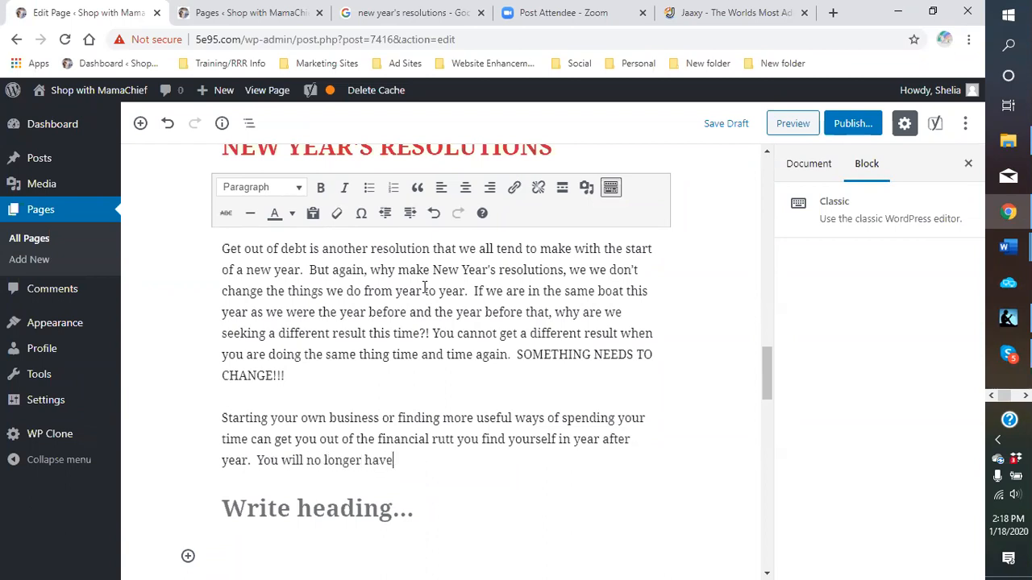
{"action": "type", "text": " to continue to m"}
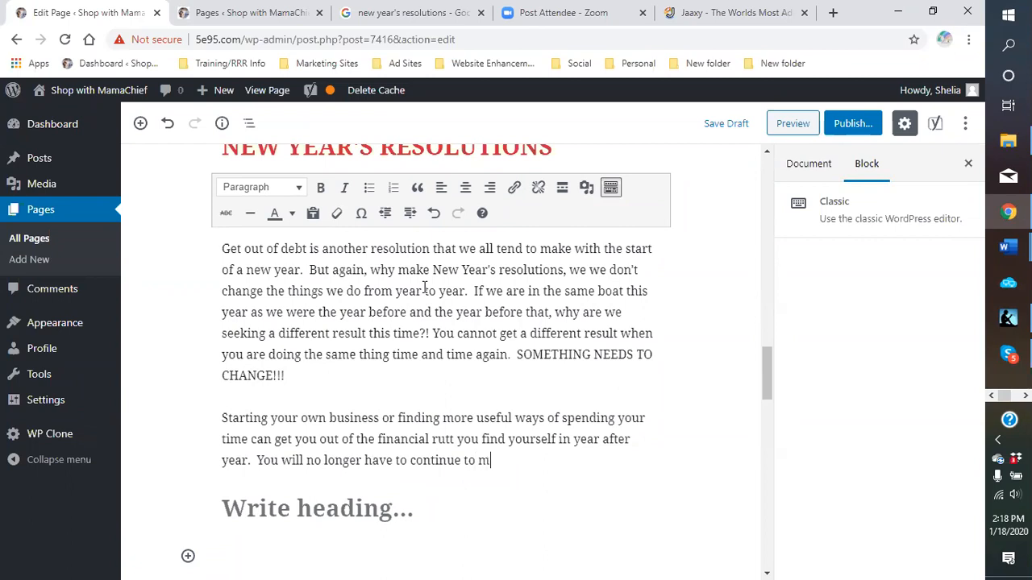
{"action": "type", "text": "ake those New Year's "}
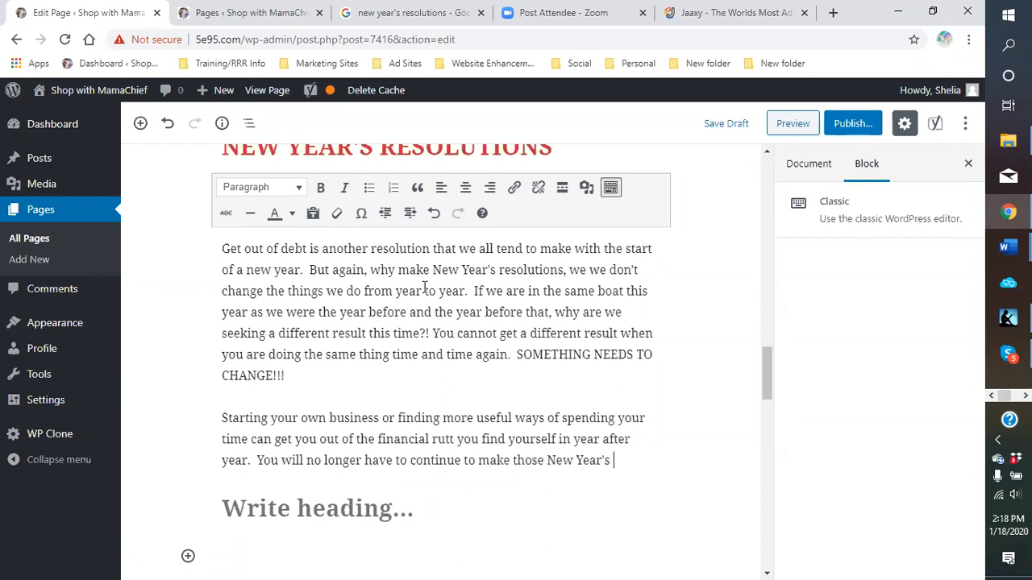
{"action": "type", "text": "Reso"}
{"action": "key", "text": "BackSpace"}
{"action": "key", "text": "BackSpace"}
{"action": "key", "text": "BackSpace"}
{"action": "key", "text": "BackSpace"}
{"action": "type", "text": "ro"}
{"action": "type", "text": "esolutio"}
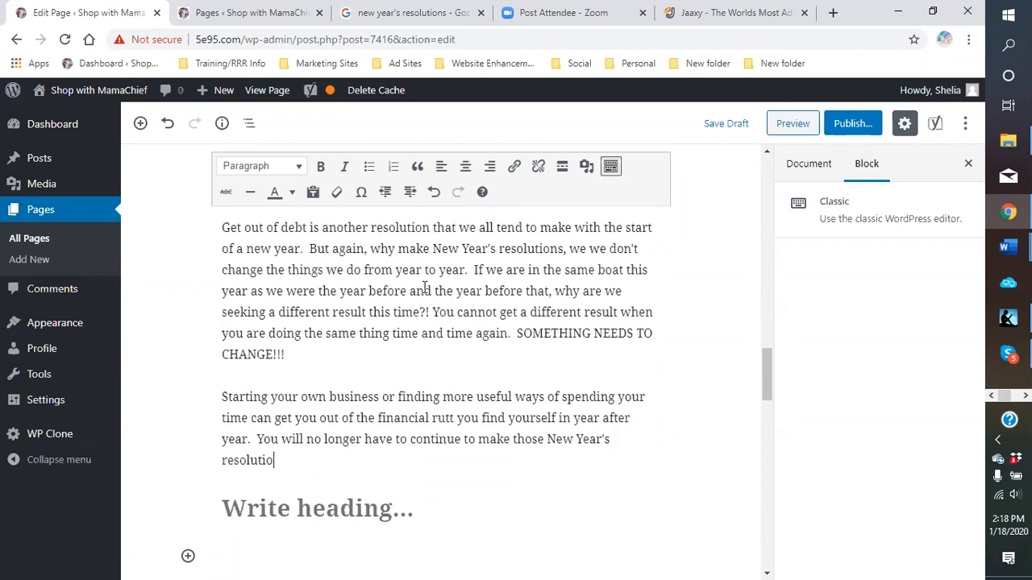
{"action": "type", "text": "ns for getting o"}
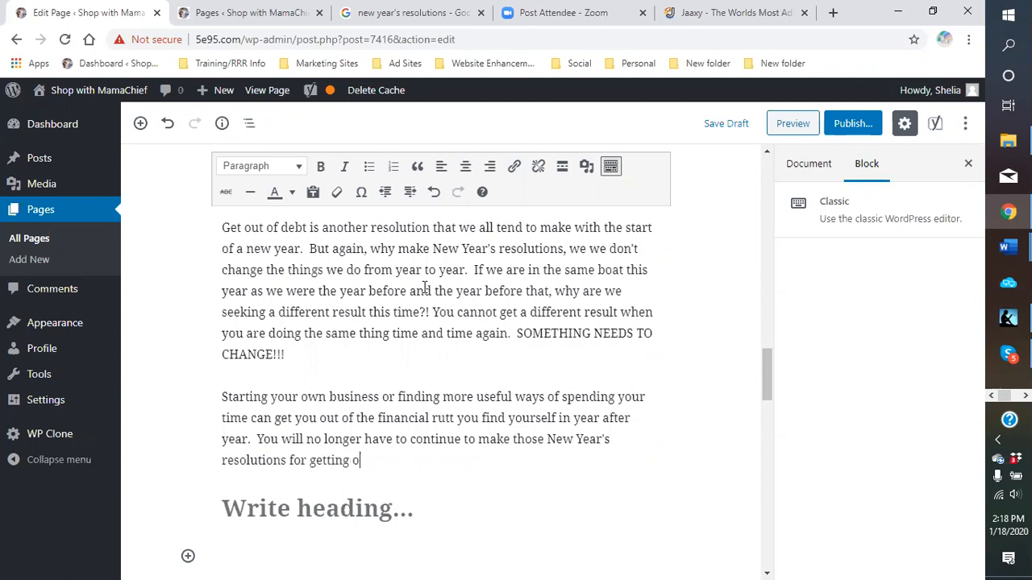
{"action": "type", "text": "ut of debt.  What if "}
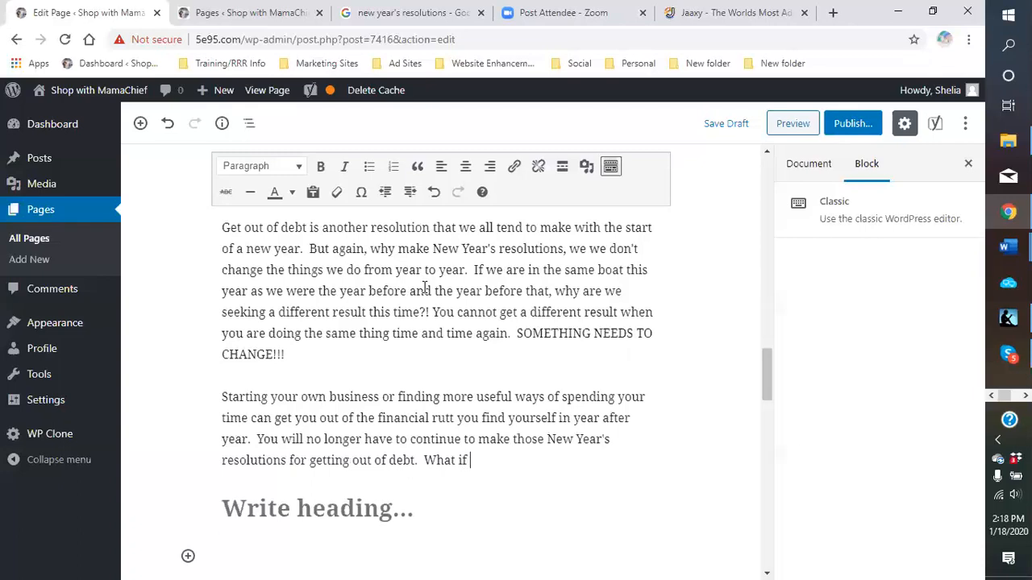
Extend the "What if" sentence with "going forward, your New Year's resolution was,".
{"action": "type", "text": "going forward, your new"}
{"action": "key", "text": "BackSpace"}
{"action": "key", "text": "BackSpace"}
{"action": "key", "text": "BackSpace"}
{"action": "type", "text": "New Year's resol"}
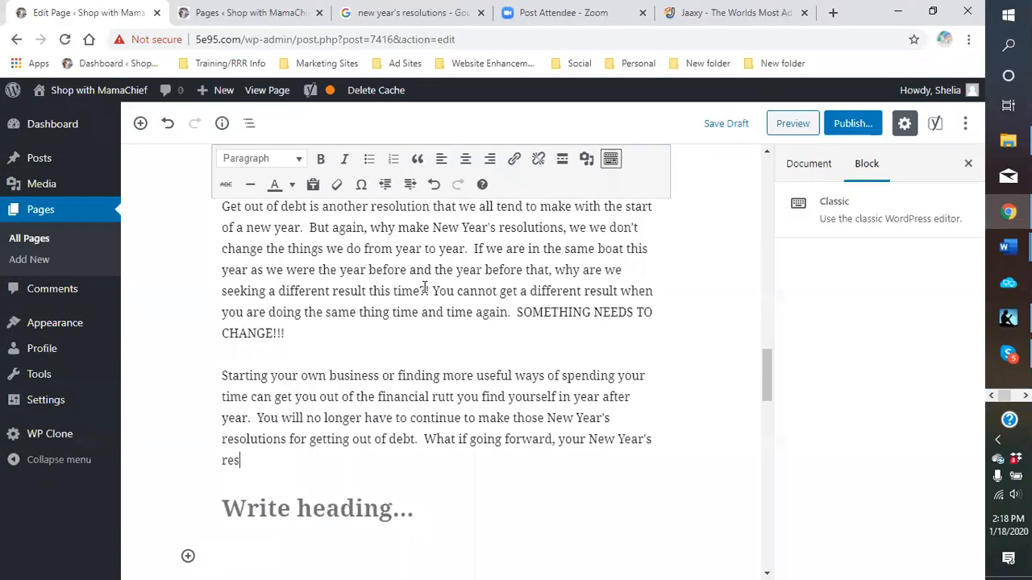
{"action": "type", "text": "ution was"}
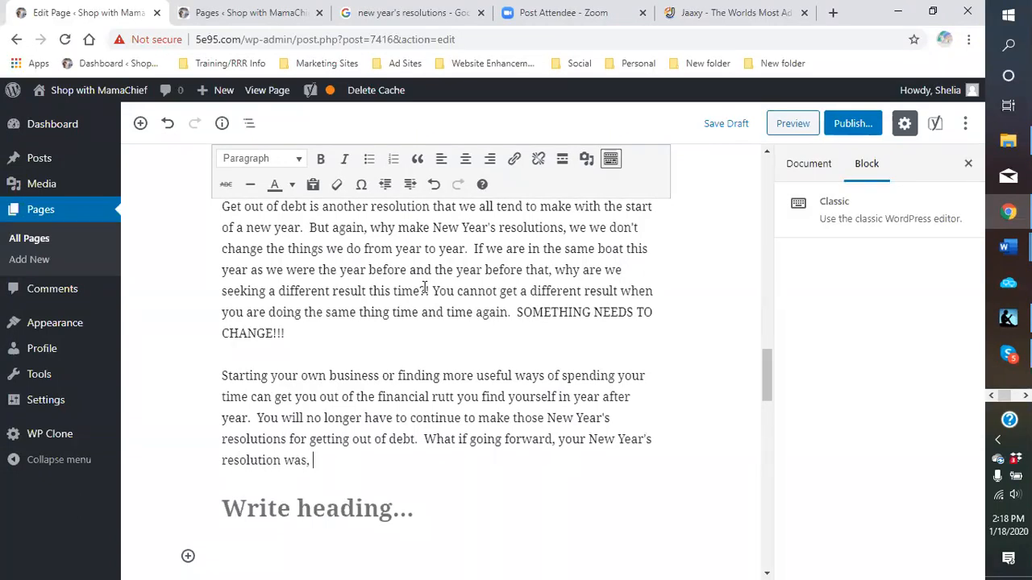
Add the first quoted example resolution, "Where do we travel this year", to the sentence.
{"action": "type", "text": ", where are"}
{"action": "key", "text": "BackSpace"}
{"action": "key", "text": "BackSpace"}
{"action": "key", "text": "BackSpace"}
{"action": "key", "text": "BackSpace"}
{"action": "key", "text": "BackSpace"}
{"action": "key", "text": "BackSpace"}
{"action": "key", "text": "BackSpace"}
{"action": "key", "text": "BackSpace"}
{"action": "key", "text": "BackSpace"}
{"action": "type", "text": "\"Where do we travel "}
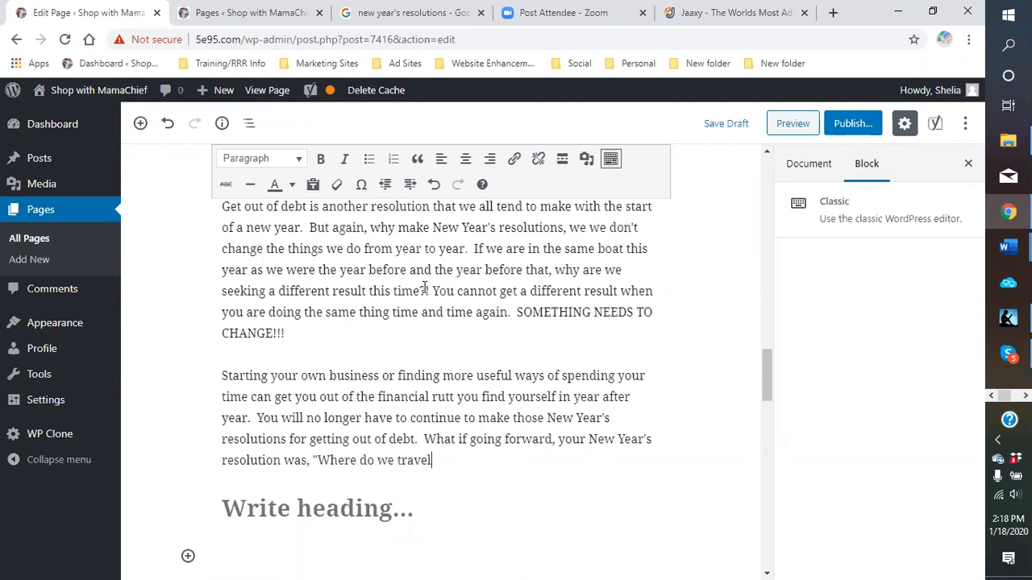
{"action": "type", "text": "this year"}
{"action": "type", "text": "?"}
{"action": "type", "text": "\""}
Finish the question with the second quoted example: or "what vacation place to I want to buy"?
{"action": "type", "text": " or"}
{"action": "type", "text": " \"wh"}
{"action": "type", "text": "at vacation "}
{"action": "type", "text": "place "}
{"action": "type", "text": "to"}
{"action": "type", "text": " I want to buy"}
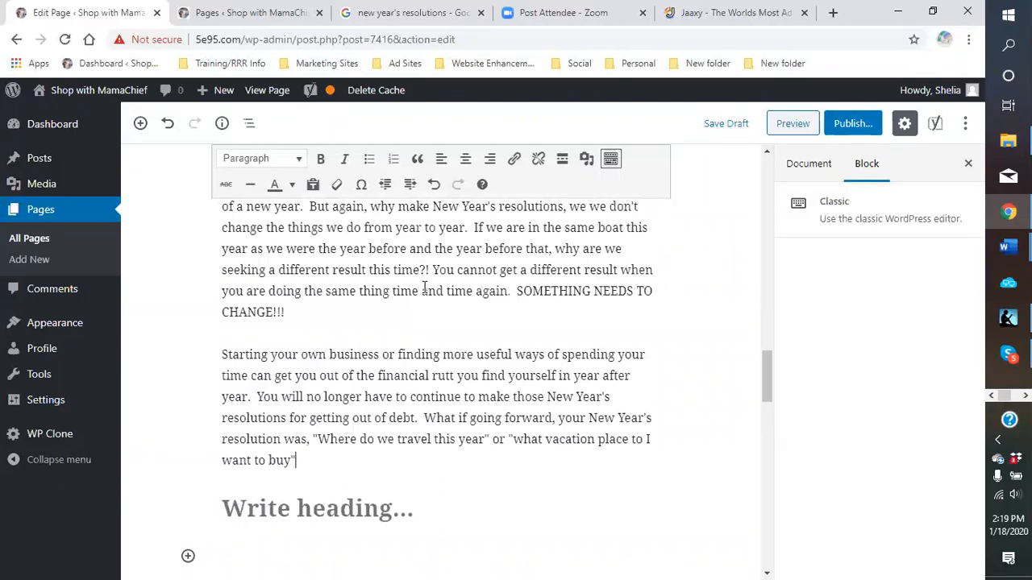
End the paragraph with "Having the financial freedom to make those decisions will dispel the need for some if not all New Year's resolutions.".
{"action": "type", "text": "Hava"}
{"action": "key", "text": "BackSpace"}
{"action": "type", "text": "ing the fi"}
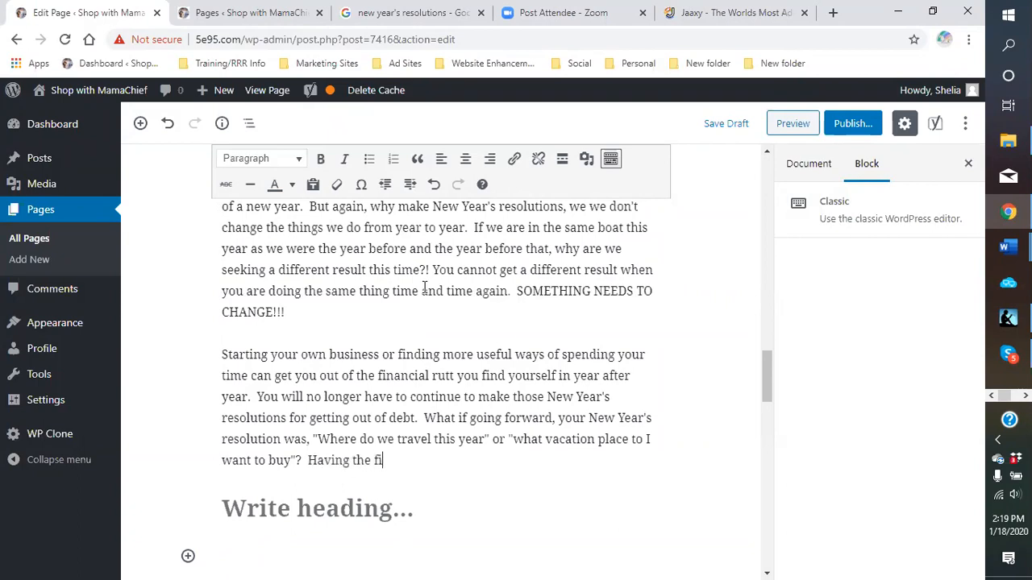
{"action": "type", "text": "nancial freedo"}
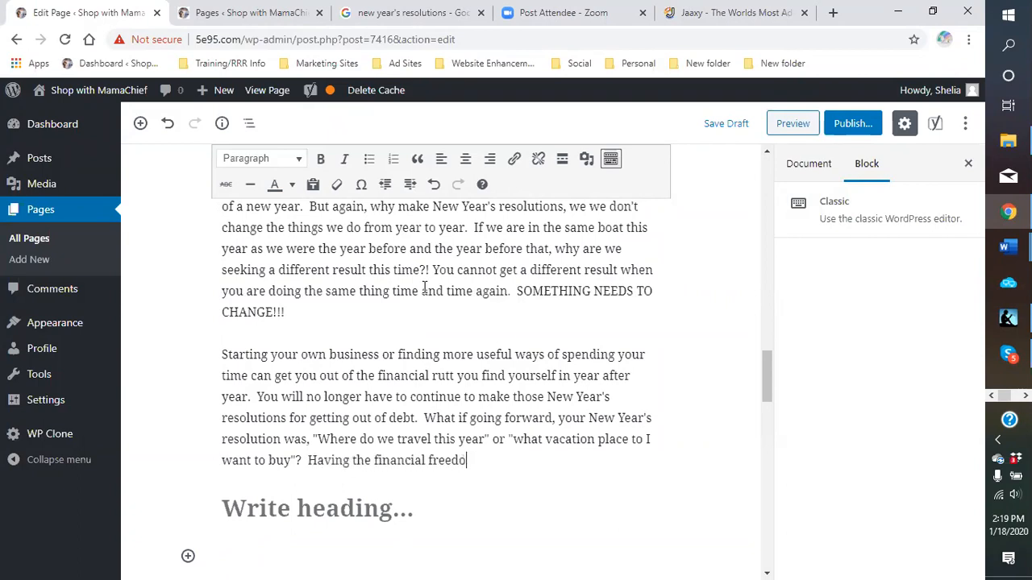
{"action": "type", "text": "m to make thos"}
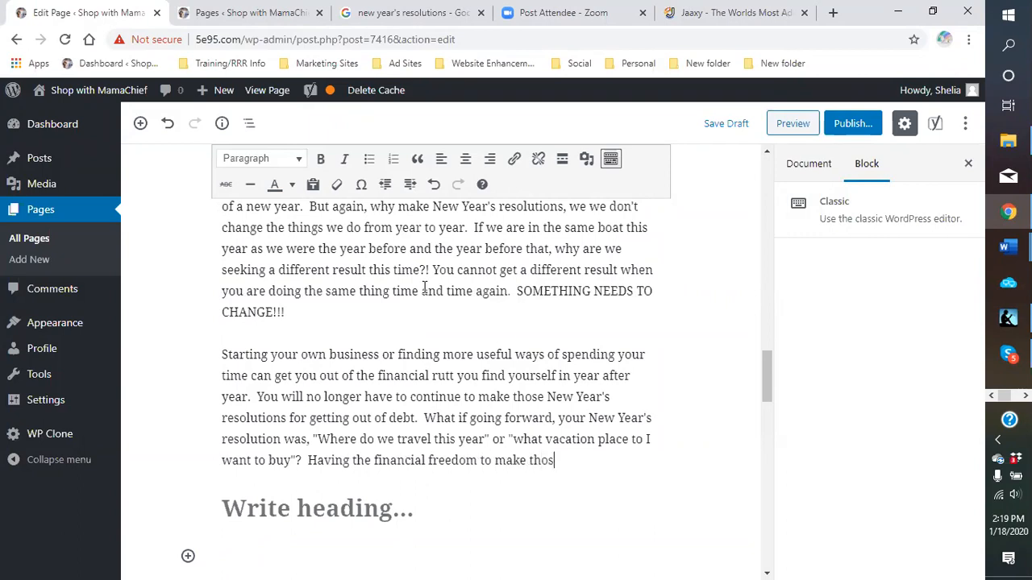
{"action": "type", "text": "e decisions will dsise"}
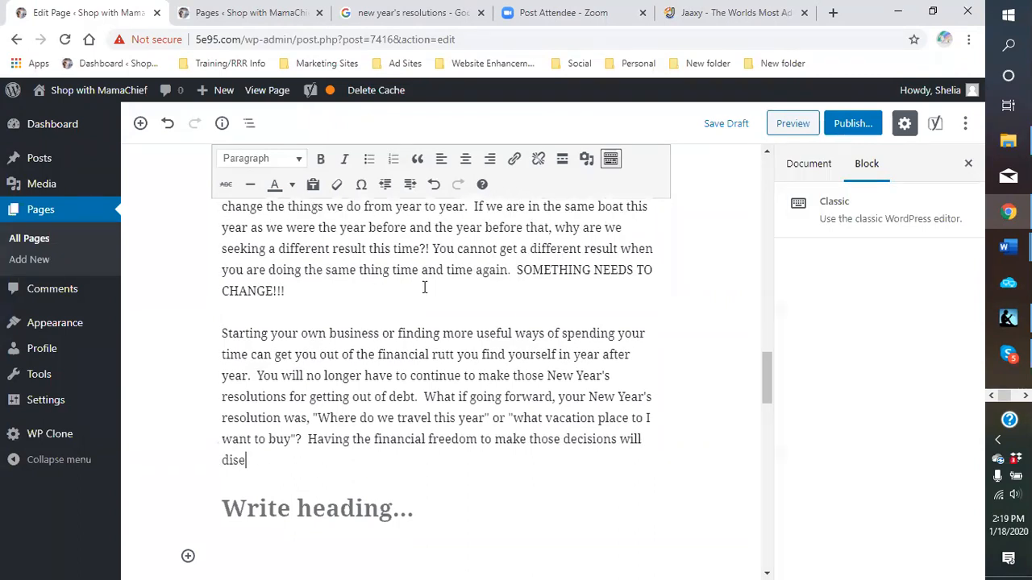
{"action": "type", "text": "pel the need for"}
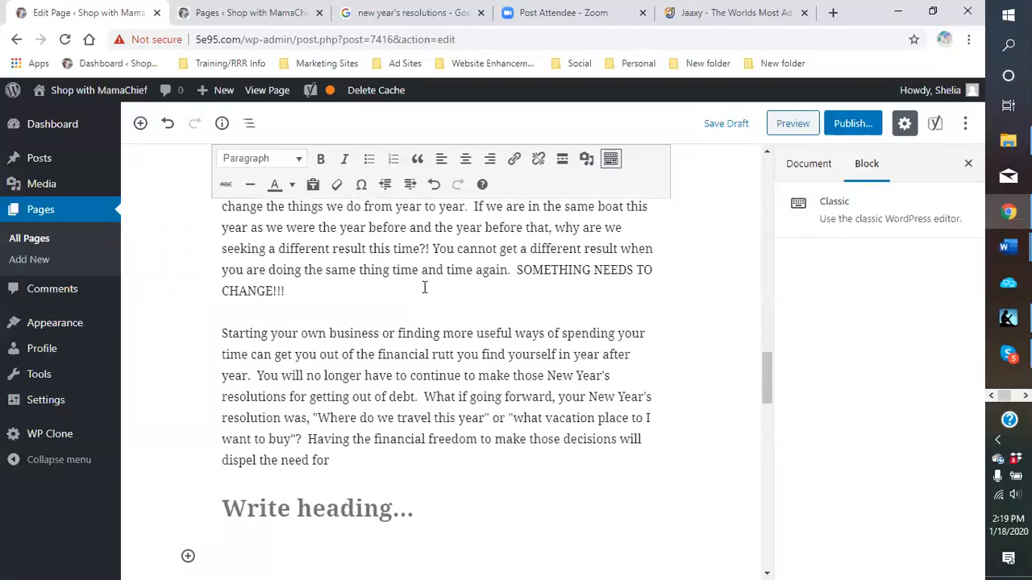
{"action": "type", "text": " some if not all New Yeaar"}
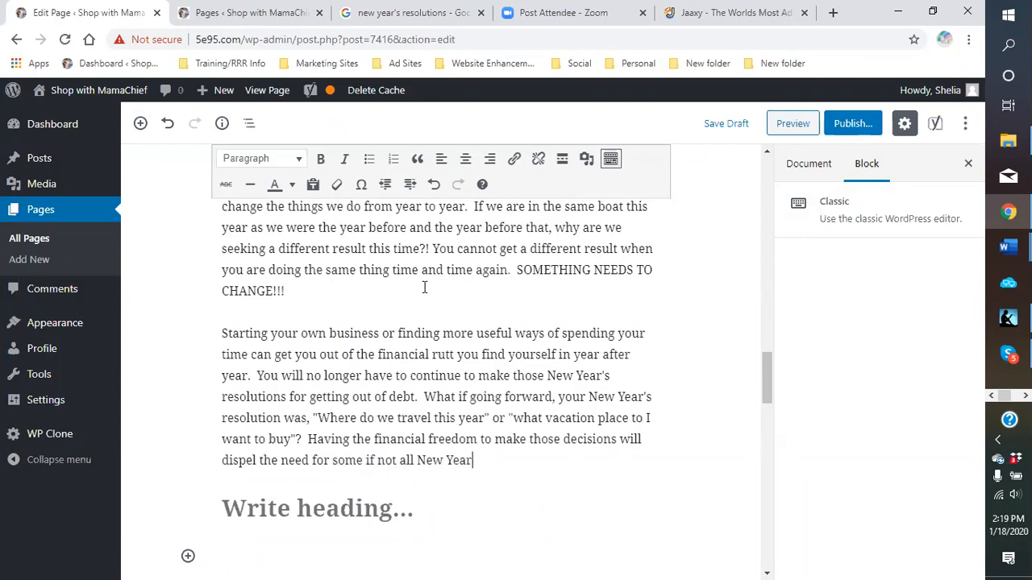
{"action": "type", "text": "'s resolutions."}
Review the page's Yoast SEO analysis results and return to the GET OUT OF DEBT text block.
{"action": "scroll", "coordinate": [448, 355], "scroll_direction": "down", "scroll_amount": 3}
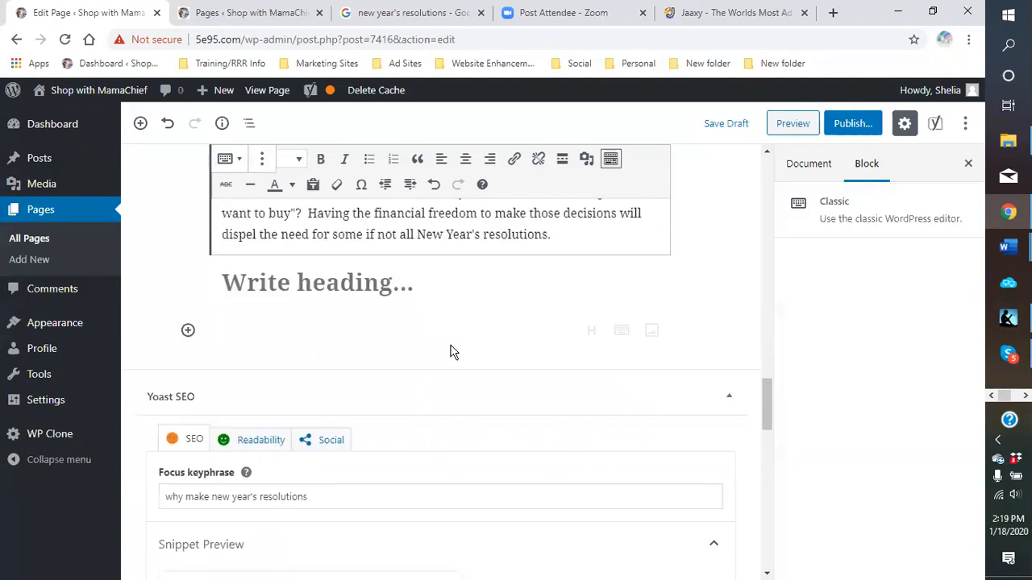
{"action": "scroll", "coordinate": [448, 358], "scroll_direction": "down", "scroll_amount": 10}
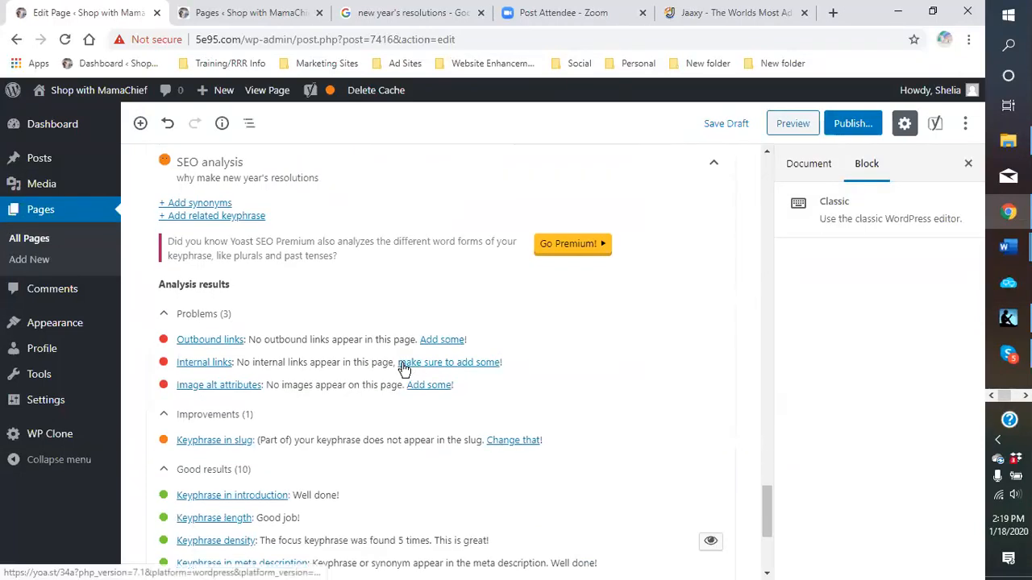
{"action": "scroll", "coordinate": [403, 367], "scroll_direction": "up", "scroll_amount": 9}
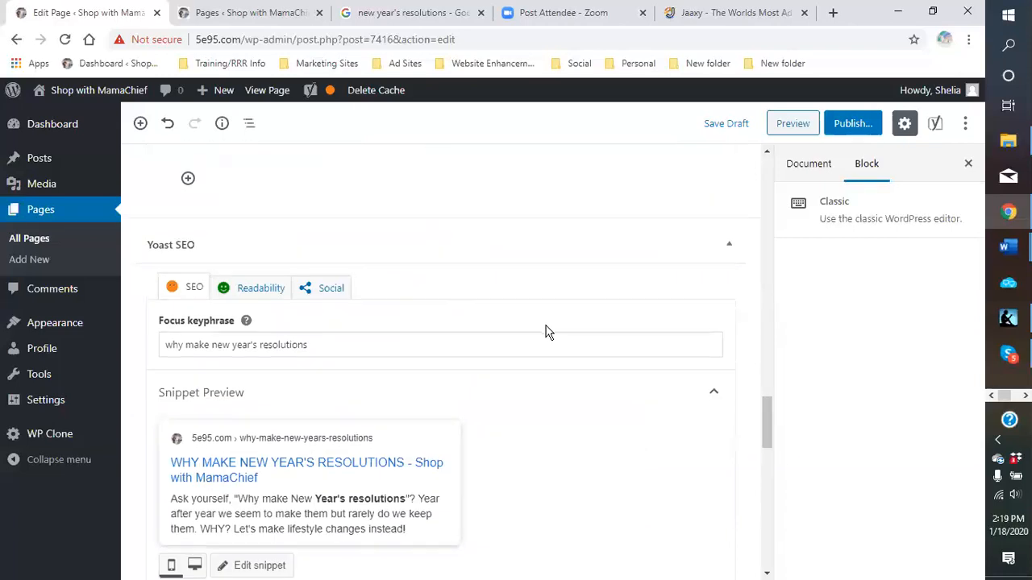
{"action": "scroll", "coordinate": [545, 331], "scroll_direction": "up", "scroll_amount": 5}
{"action": "scroll", "coordinate": [499, 352], "scroll_direction": "up", "scroll_amount": 3}
{"action": "left_click", "coordinate": [344, 433]}
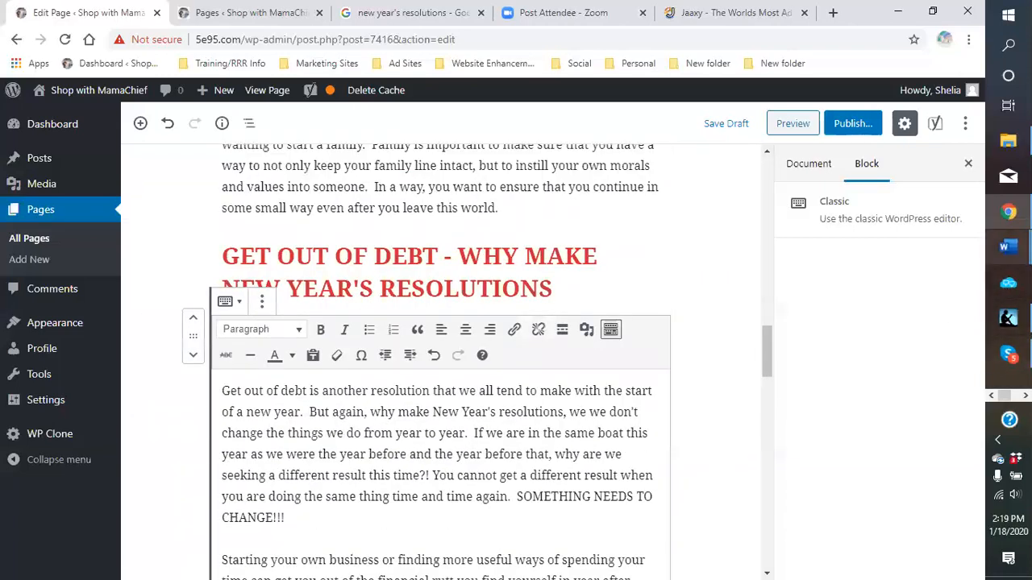
Switch to Word and look through the "ad copy - various 6-21-19-1" document for a link that fits the debt section.
{"action": "mouse_move", "coordinate": [1008, 247]}
{"action": "mouse_move", "coordinate": [935, 224]}
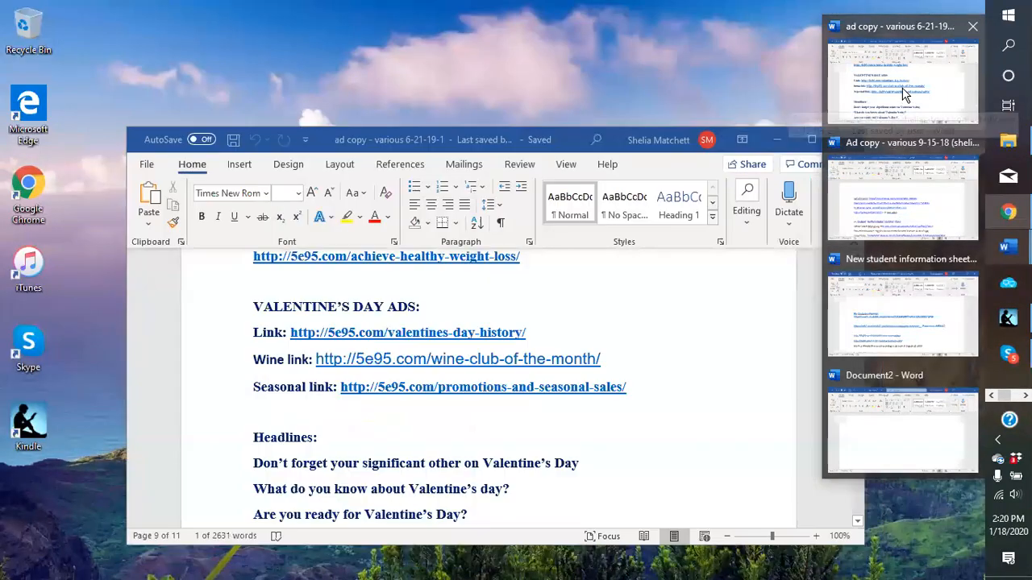
{"action": "left_click", "coordinate": [904, 100]}
{"action": "scroll", "coordinate": [631, 352], "scroll_direction": "up", "scroll_amount": 5}
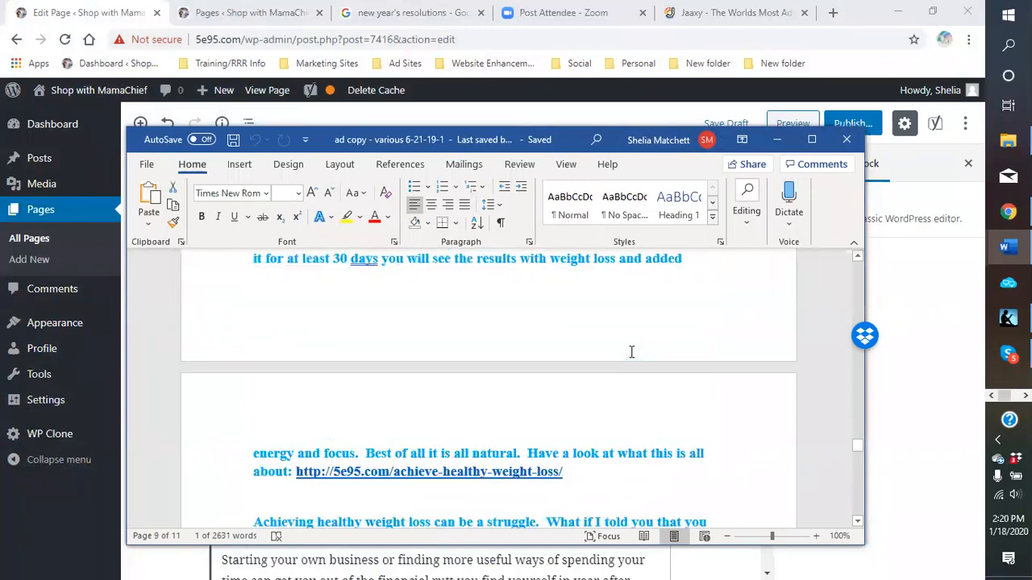
{"action": "scroll", "coordinate": [631, 351], "scroll_direction": "up", "scroll_amount": 10}
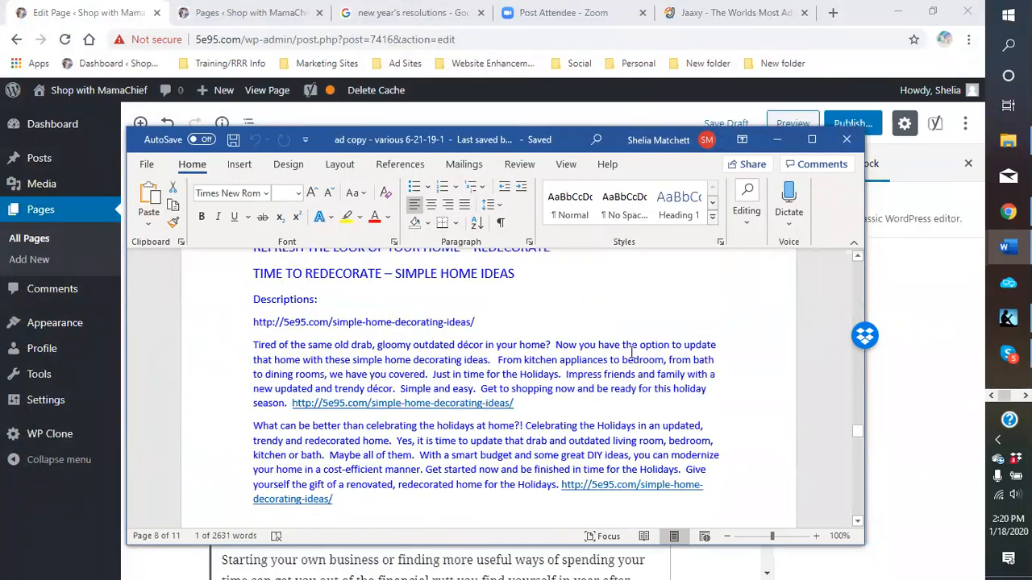
{"action": "scroll", "coordinate": [631, 352], "scroll_direction": "up", "scroll_amount": 10}
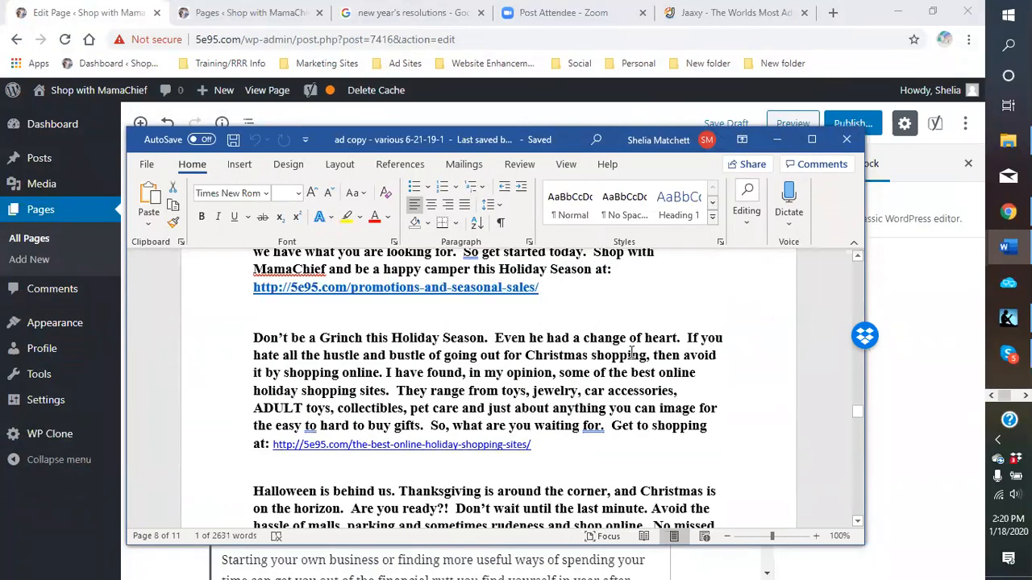
{"action": "scroll", "coordinate": [631, 352], "scroll_direction": "up", "scroll_amount": 10}
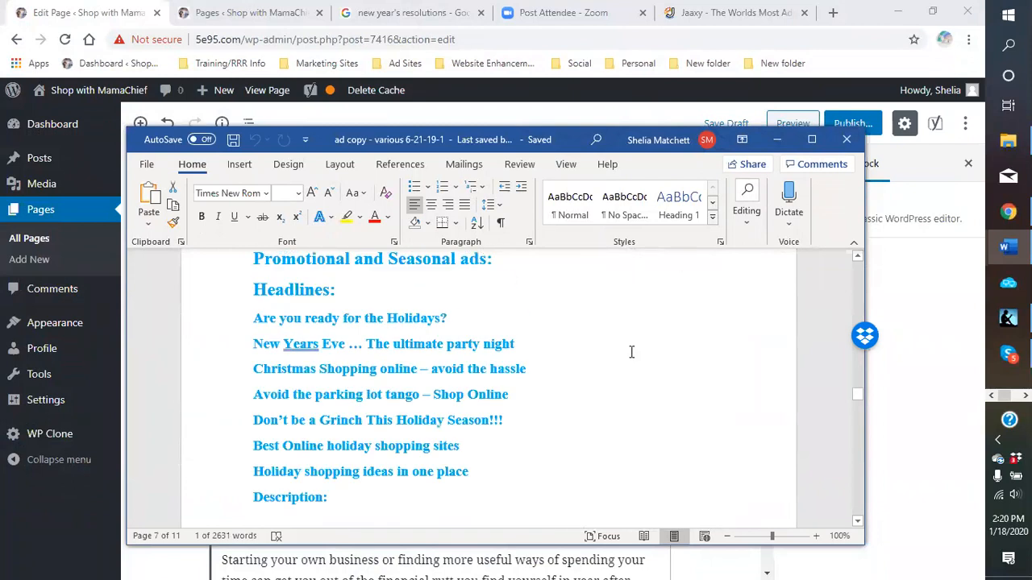
{"action": "scroll", "coordinate": [631, 352], "scroll_direction": "up", "scroll_amount": 1}
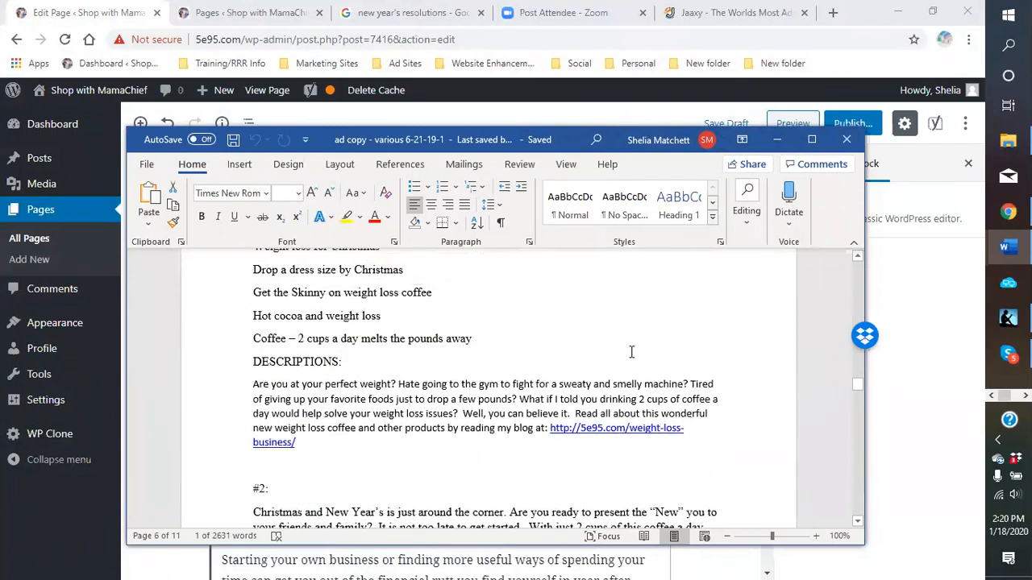
{"action": "scroll", "coordinate": [631, 352], "scroll_direction": "up", "scroll_amount": 10}
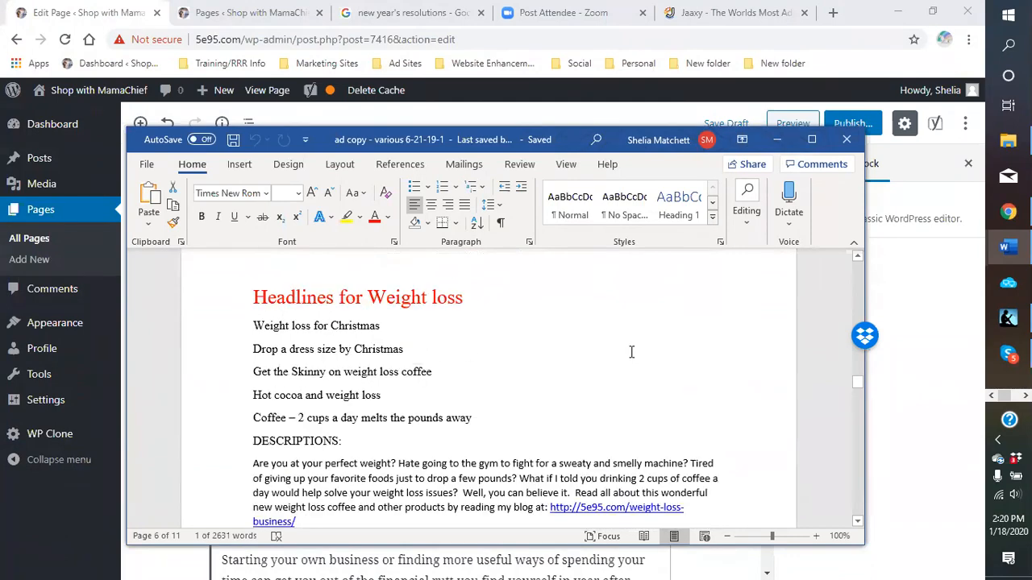
{"action": "scroll", "coordinate": [632, 352], "scroll_direction": "up", "scroll_amount": 10}
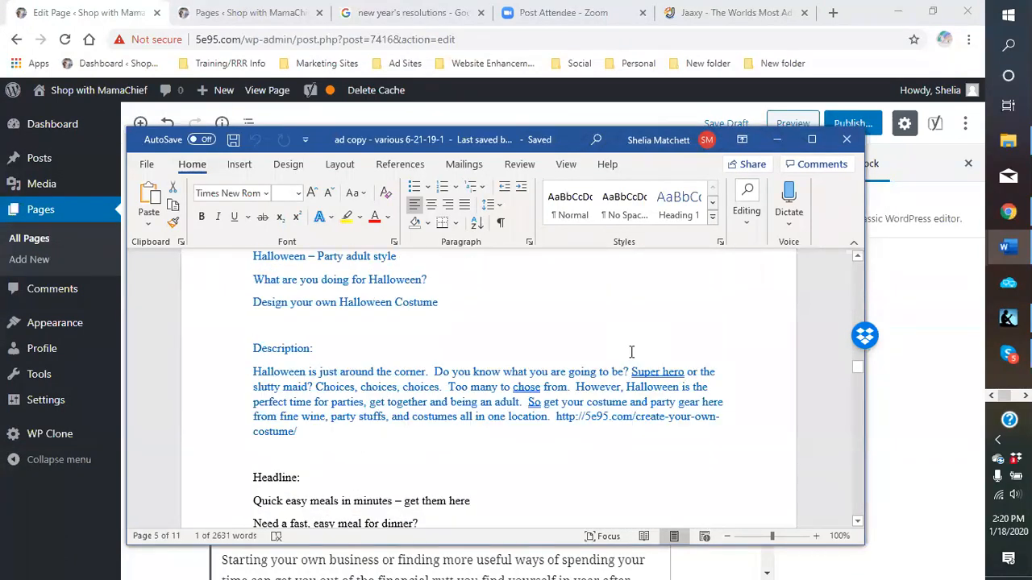
{"action": "scroll", "coordinate": [631, 351], "scroll_direction": "up", "scroll_amount": 8}
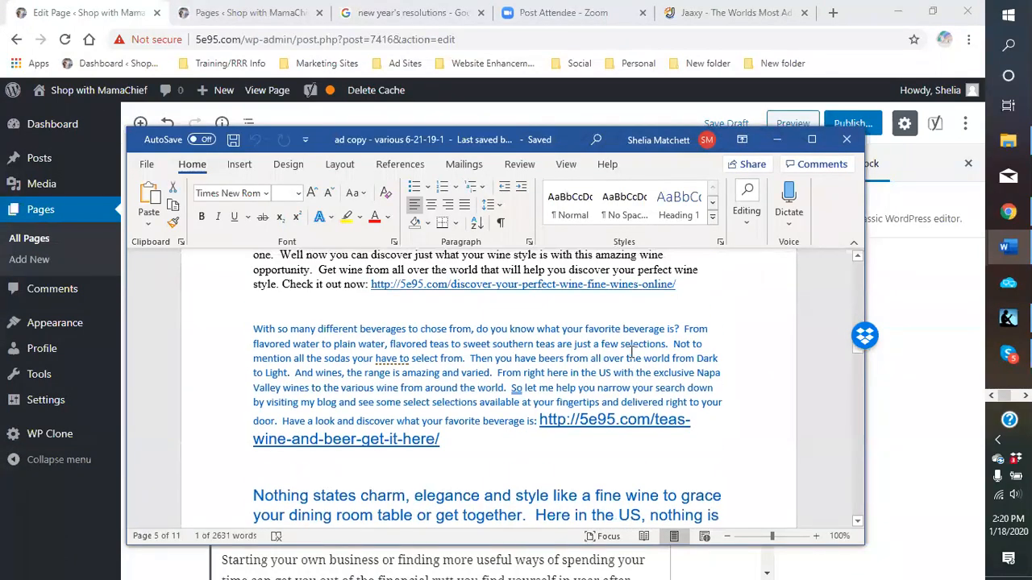
{"action": "scroll", "coordinate": [631, 351], "scroll_direction": "up", "scroll_amount": 10}
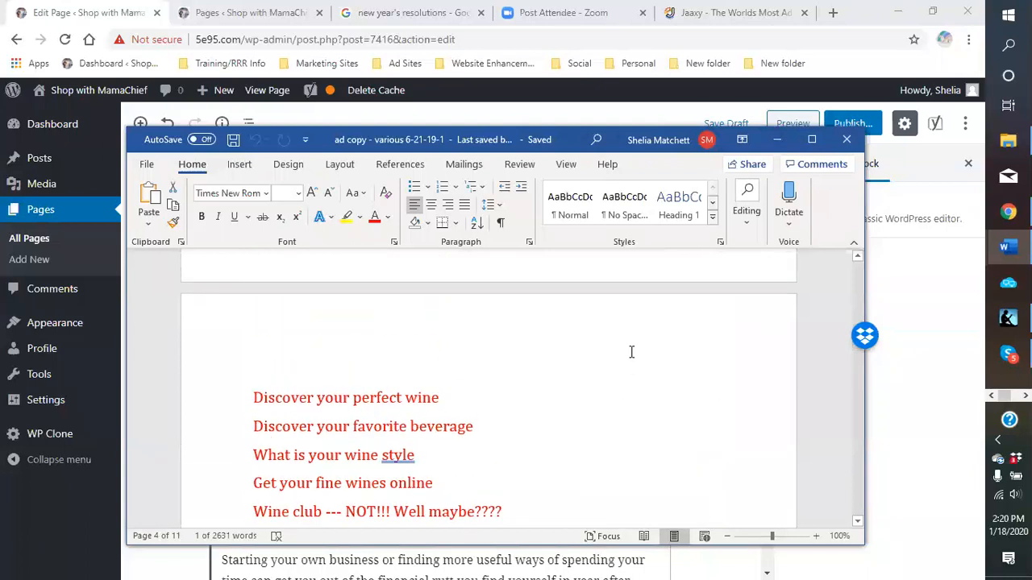
{"action": "scroll", "coordinate": [631, 352], "scroll_direction": "up", "scroll_amount": 10}
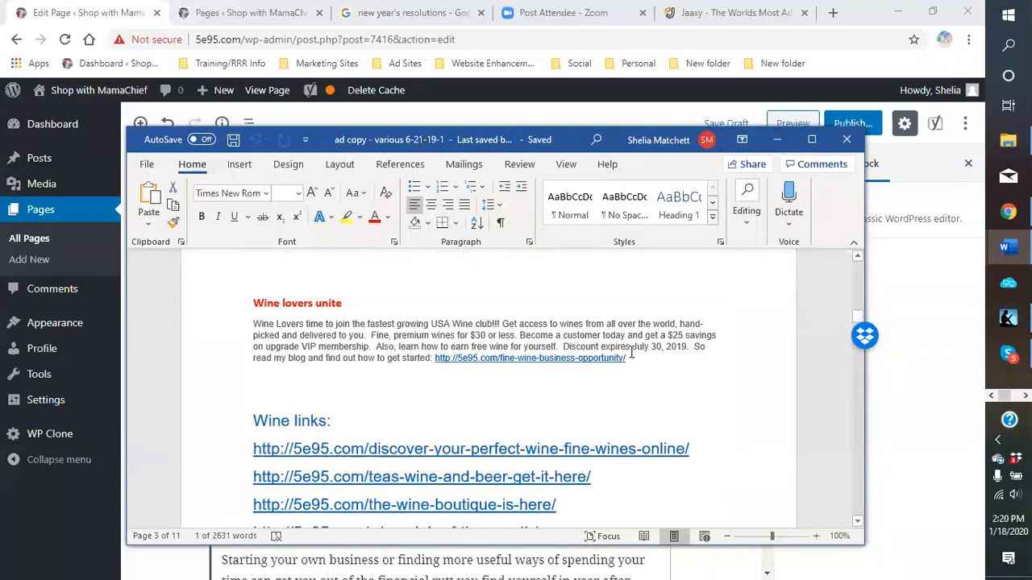
{"action": "scroll", "coordinate": [631, 352], "scroll_direction": "up", "scroll_amount": 10}
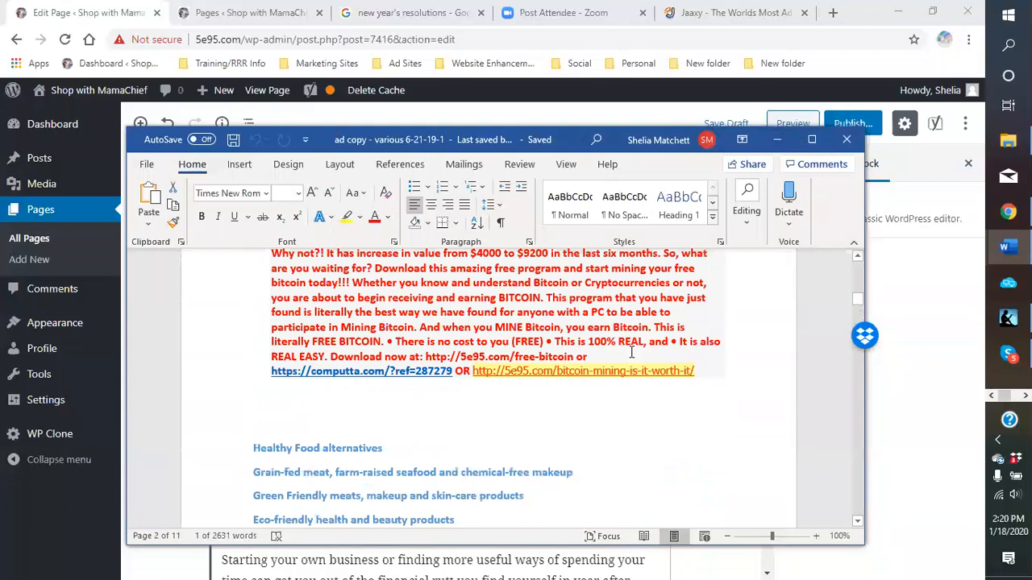
{"action": "scroll", "coordinate": [631, 352], "scroll_direction": "up", "scroll_amount": 2}
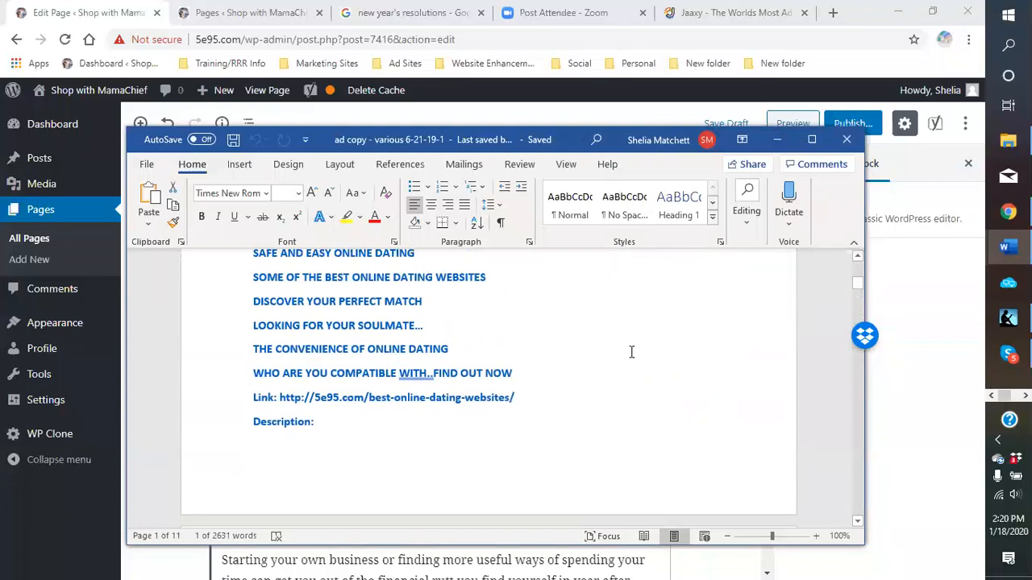
{"action": "scroll", "coordinate": [631, 352], "scroll_direction": "up", "scroll_amount": 5}
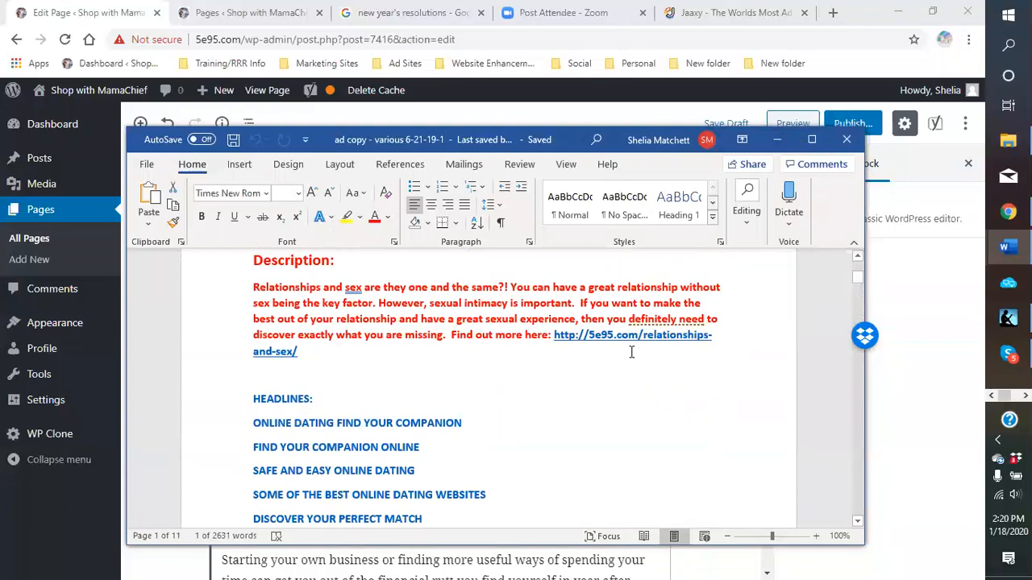
{"action": "scroll", "coordinate": [631, 352], "scroll_direction": "up", "scroll_amount": 4}
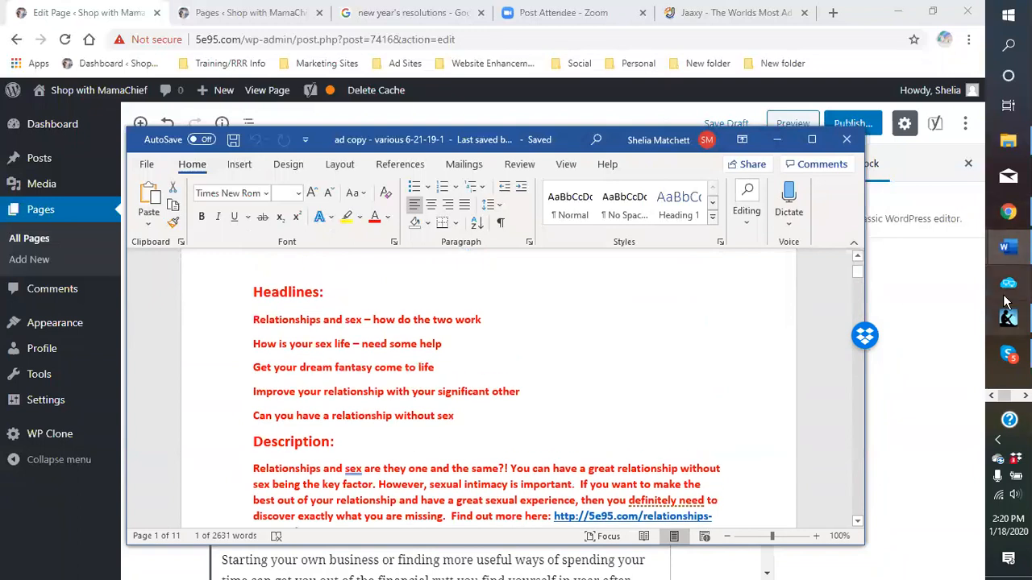
{"action": "left_click", "coordinate": [1007, 253]}
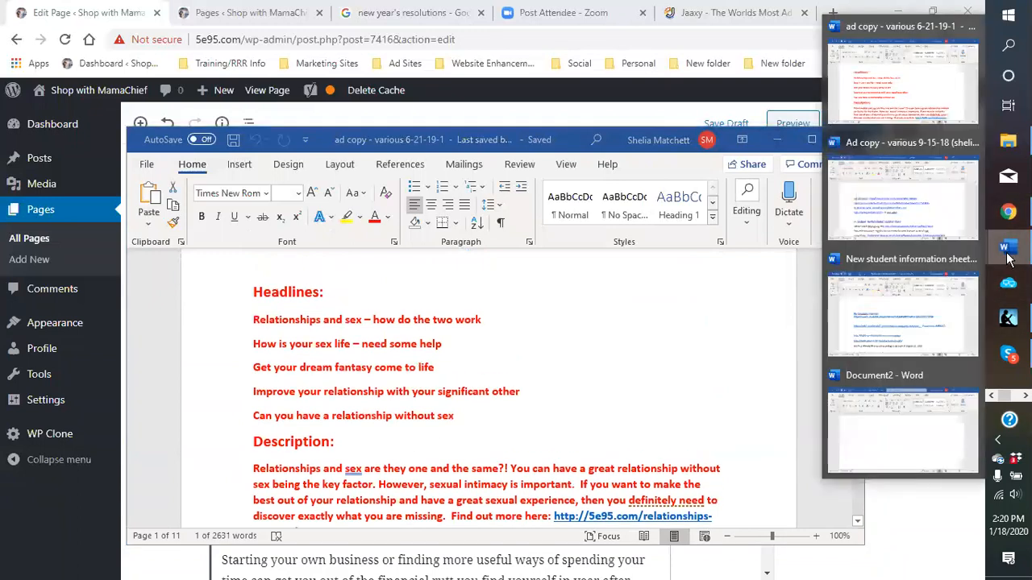
{"action": "left_click", "coordinate": [893, 192]}
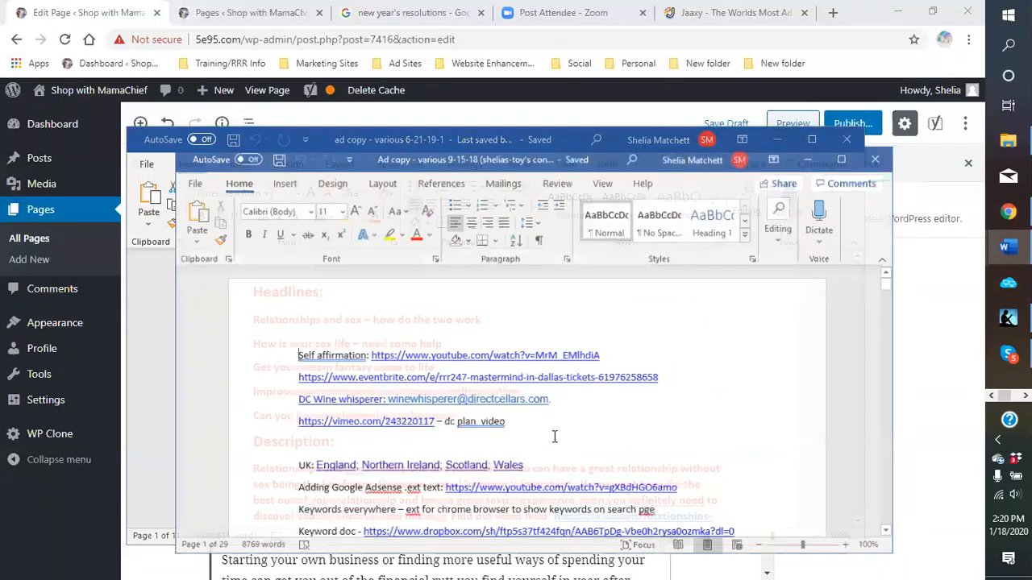
{"action": "scroll", "coordinate": [672, 401], "scroll_direction": "down", "scroll_amount": 15}
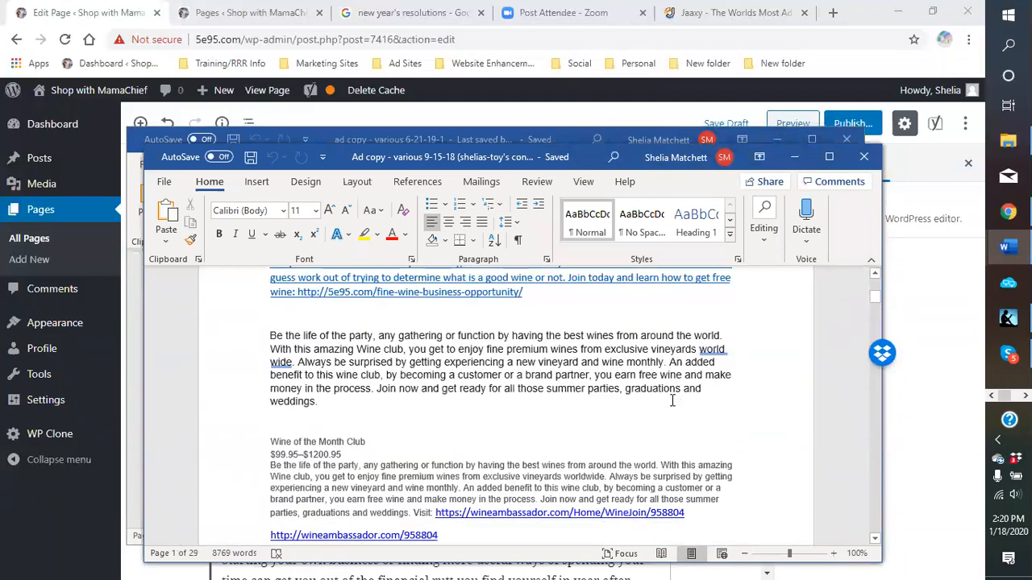
{"action": "scroll", "coordinate": [672, 400], "scroll_direction": "down", "scroll_amount": 2}
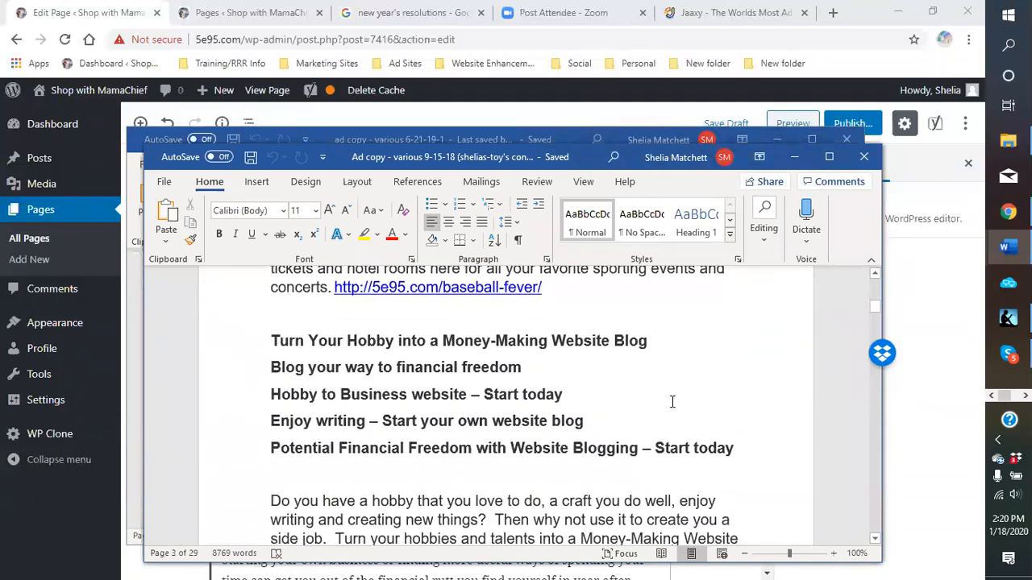
{"action": "scroll", "coordinate": [672, 400], "scroll_direction": "down", "scroll_amount": 1}
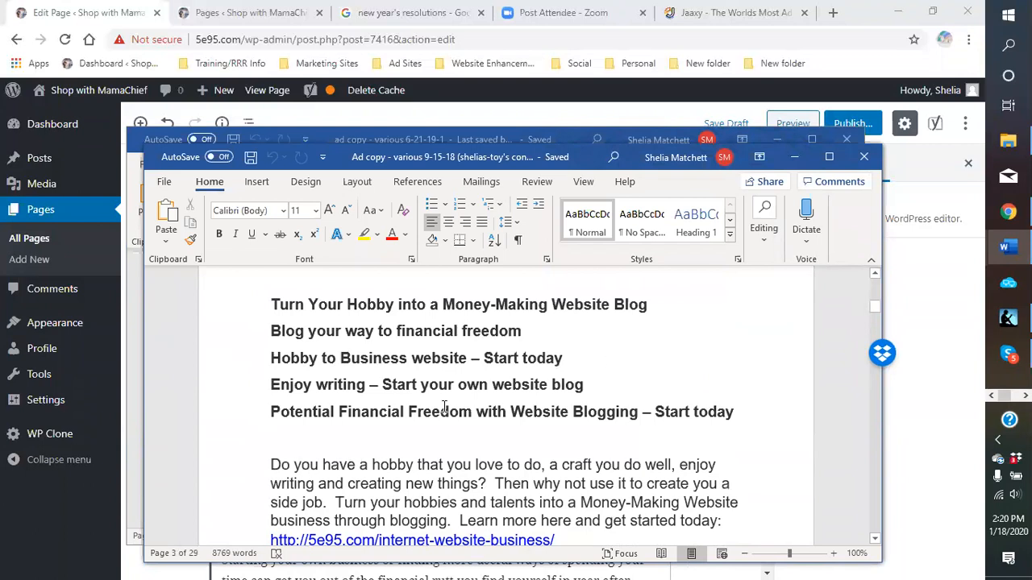
{"action": "scroll", "coordinate": [532, 451], "scroll_direction": "down", "scroll_amount": 2}
{"action": "left_click_drag", "start_coordinate": [558, 474], "coordinate": [294, 477]}
{"action": "right_click", "coordinate": [294, 477]}
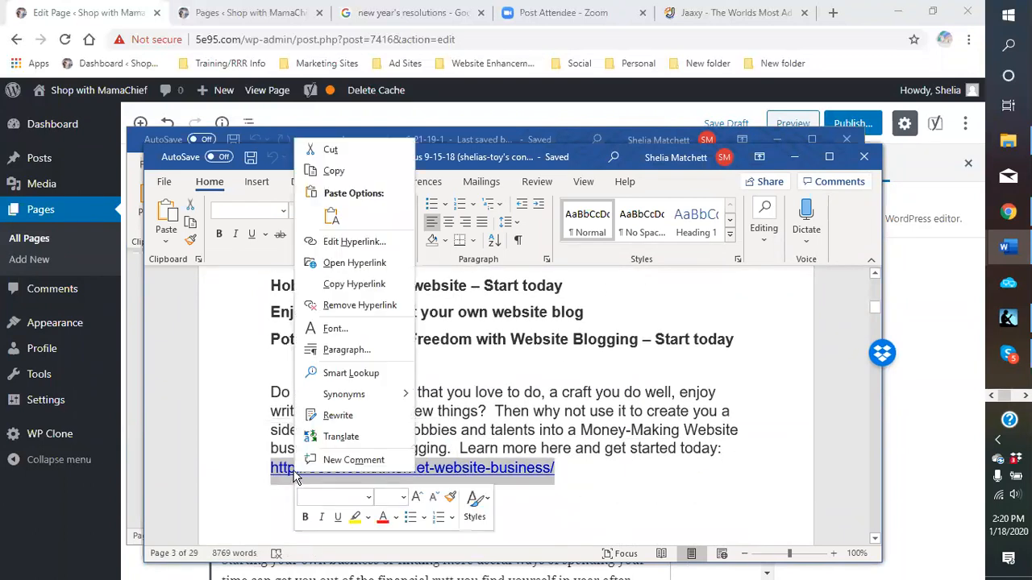
{"action": "left_click", "coordinate": [337, 172]}
{"action": "left_click", "coordinate": [794, 156]}
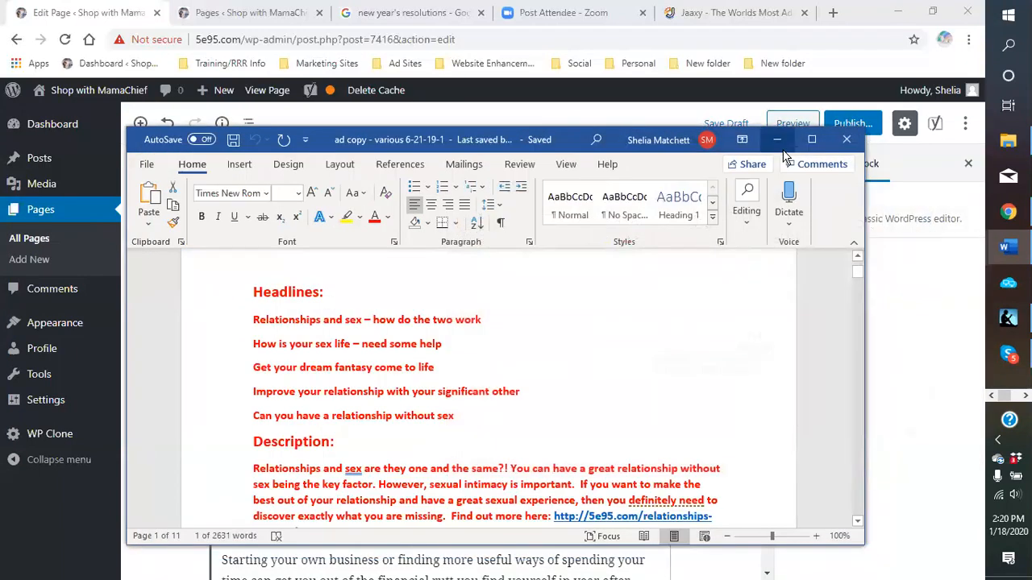
{"action": "left_click", "coordinate": [777, 140]}
{"action": "scroll", "coordinate": [455, 421], "scroll_direction": "down", "scroll_amount": 2}
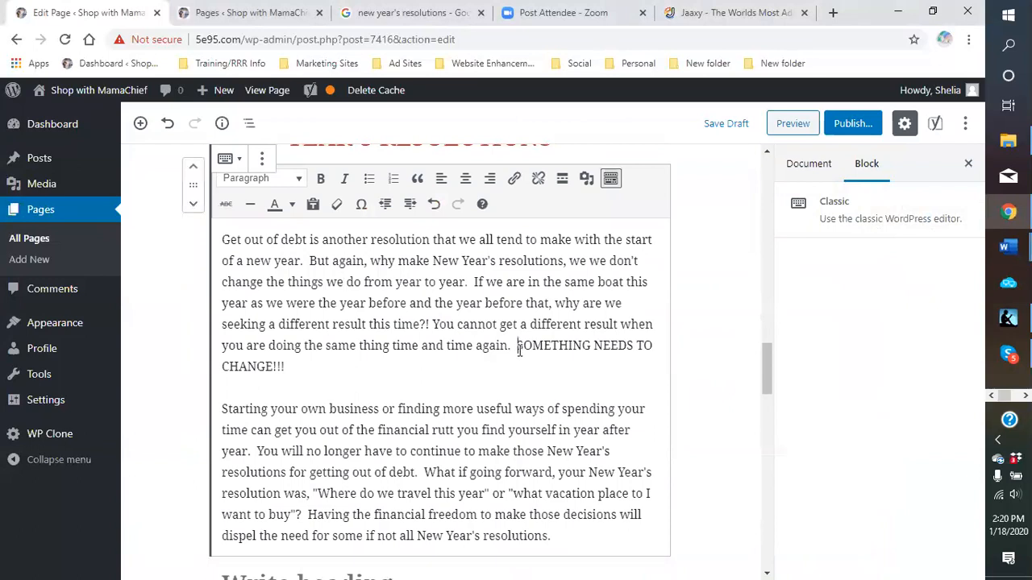
{"action": "left_click_drag", "start_coordinate": [517, 346], "coordinate": [526, 358]}
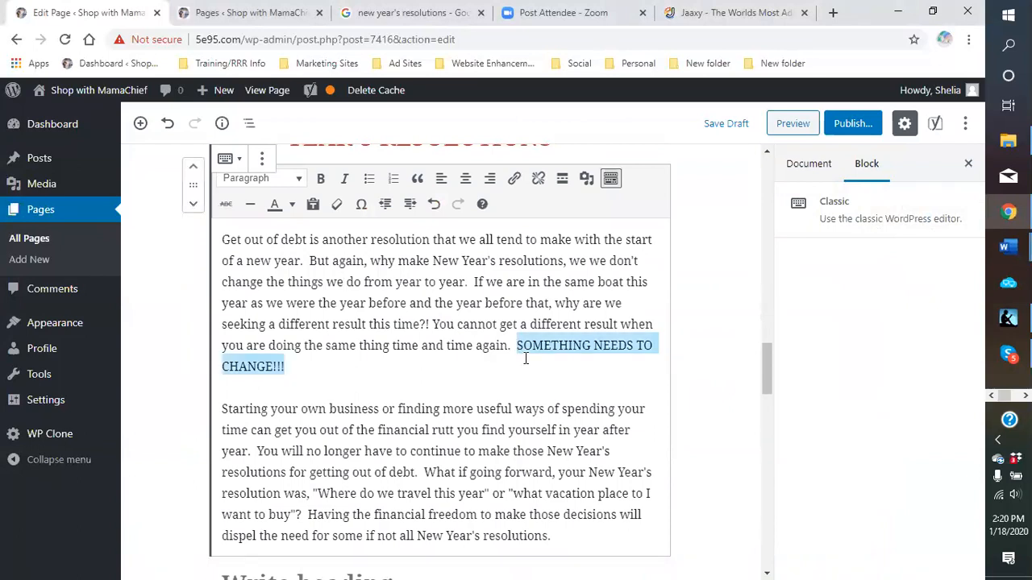
{"action": "left_click", "coordinate": [516, 180]}
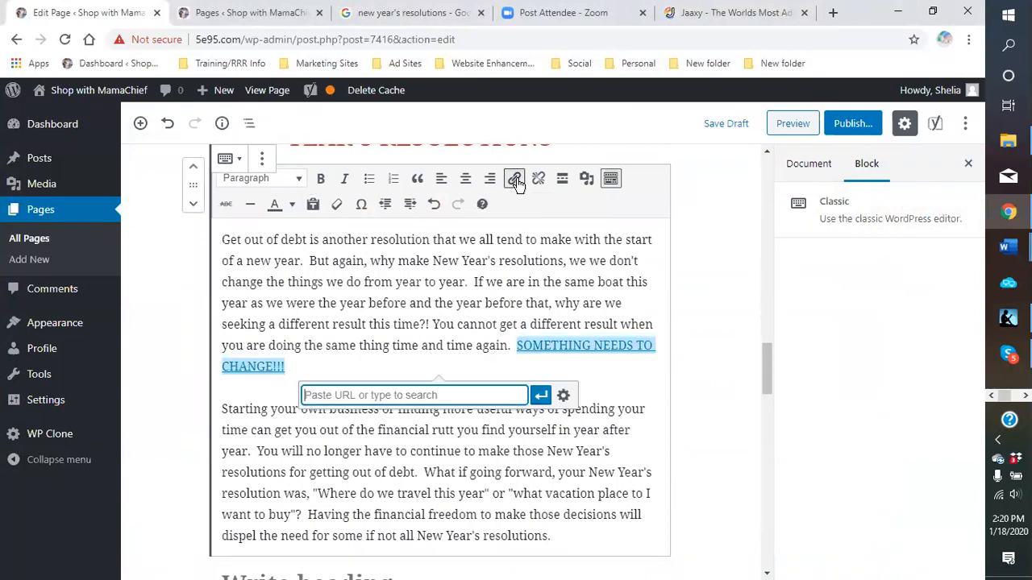
{"action": "right_click", "coordinate": [388, 399]}
{"action": "left_click", "coordinate": [425, 280]}
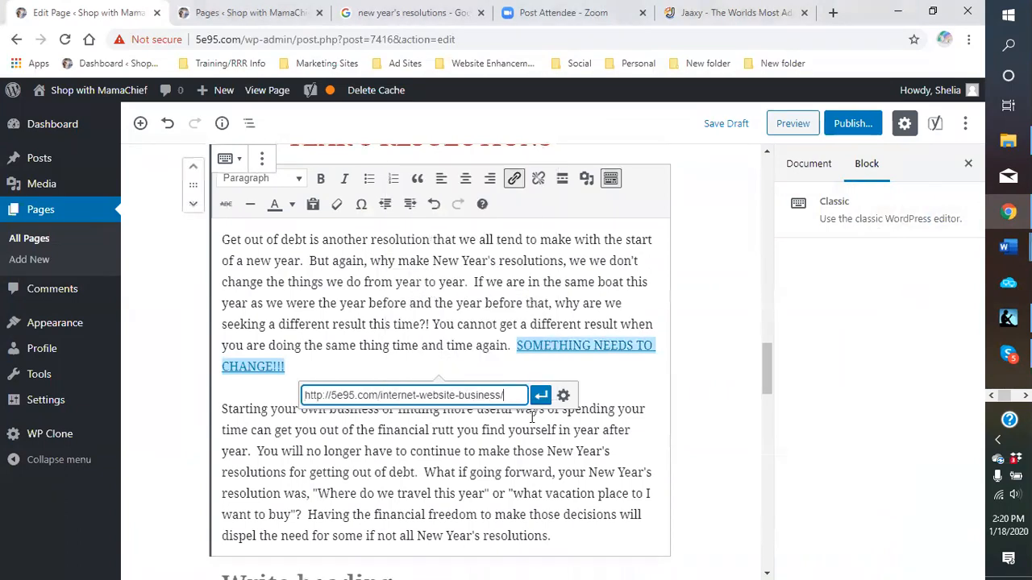
{"action": "left_click", "coordinate": [563, 395]}
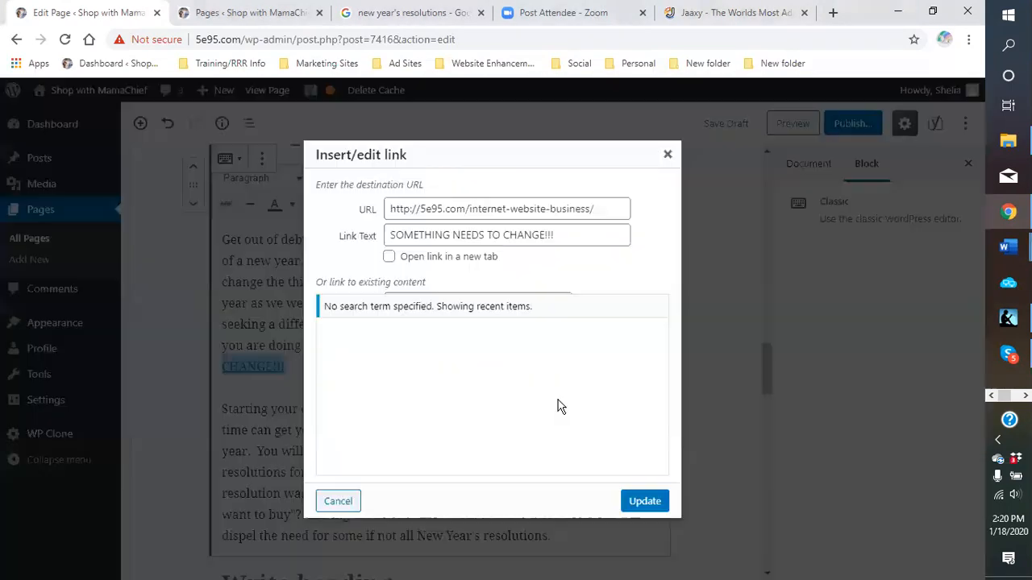
{"action": "left_click", "coordinate": [390, 258]}
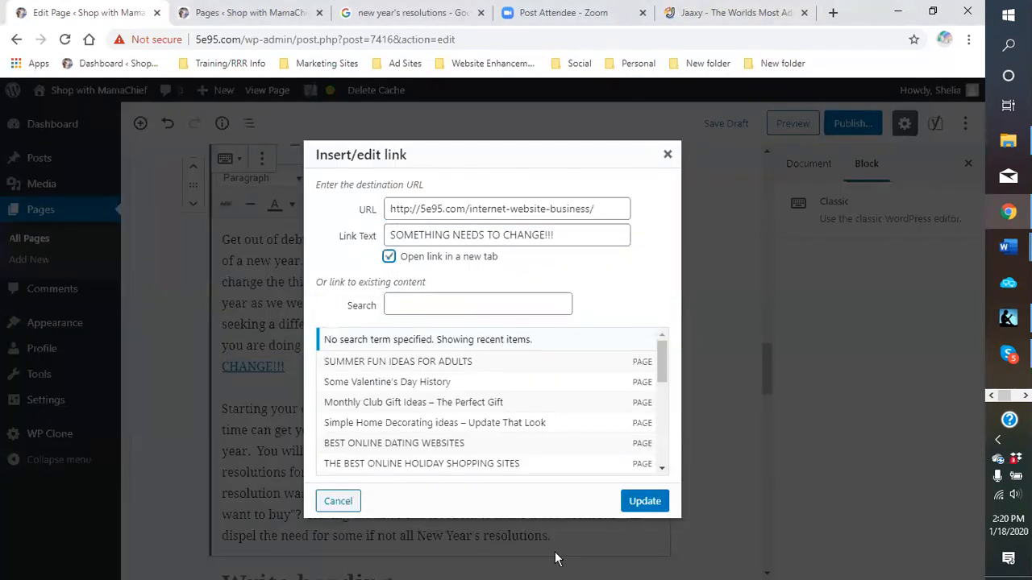
{"action": "left_click", "coordinate": [644, 501]}
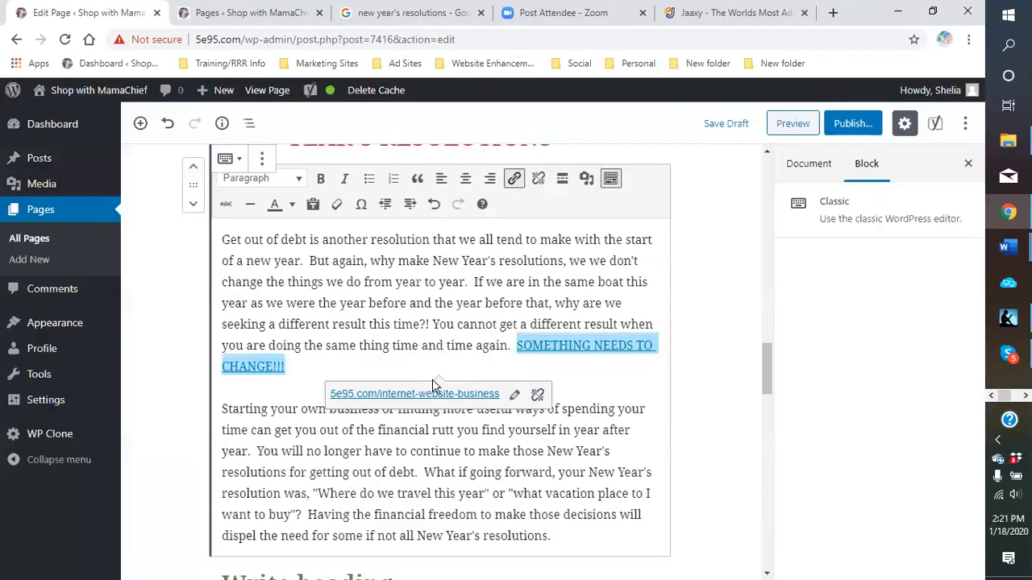
Make the "SOMETHING NEEDS TO CHANGE!!!" link text purple and bold.
{"action": "left_click", "coordinate": [293, 206]}
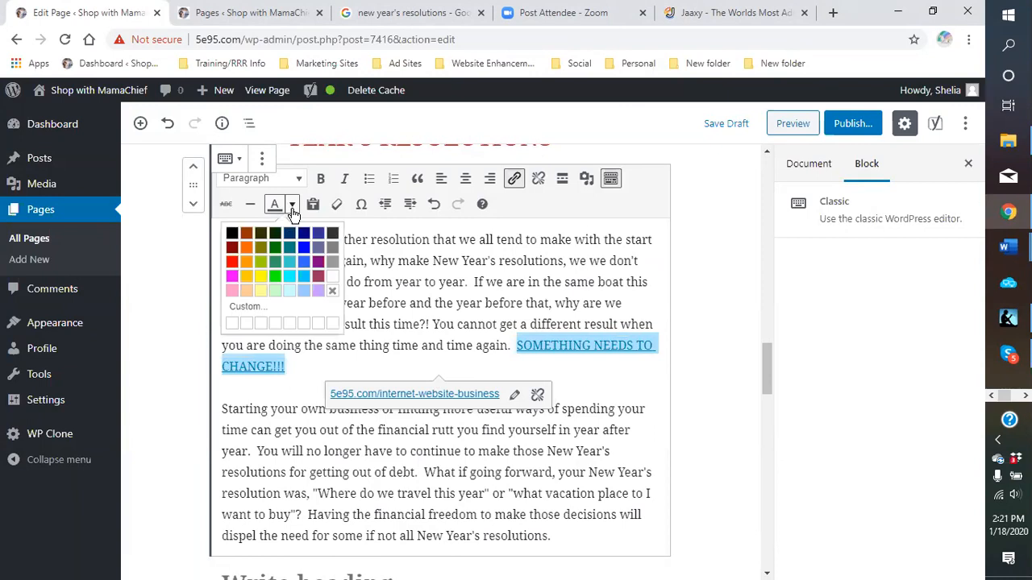
{"action": "left_click", "coordinate": [317, 263]}
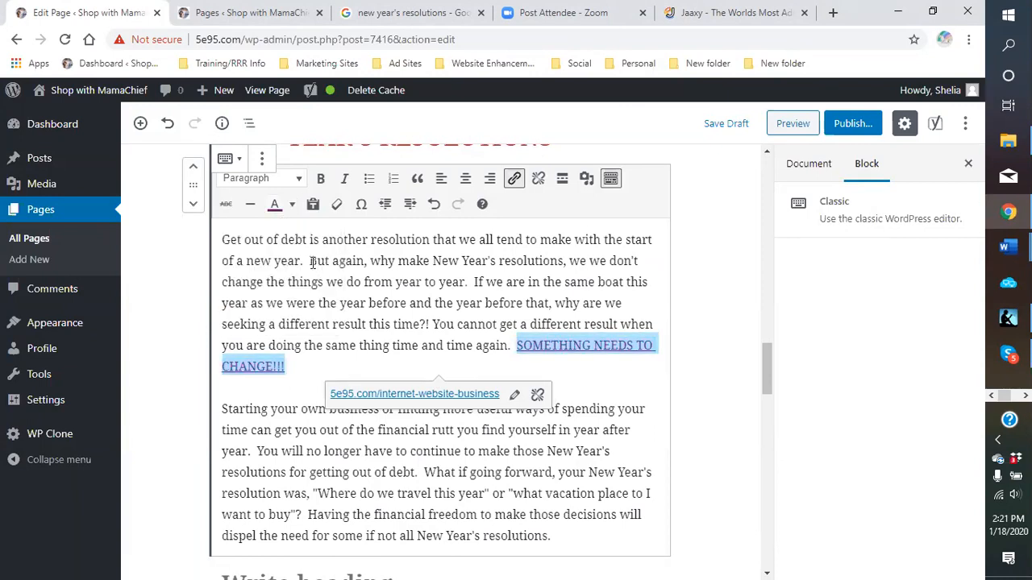
{"action": "left_click", "coordinate": [320, 178]}
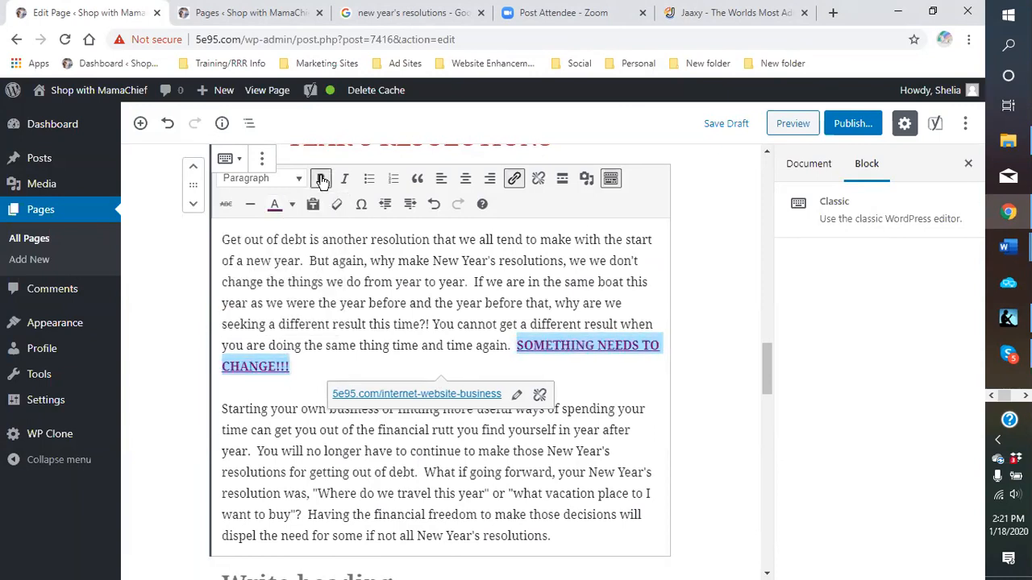
{"action": "left_click", "coordinate": [322, 368]}
{"action": "left_click", "coordinate": [585, 377]}
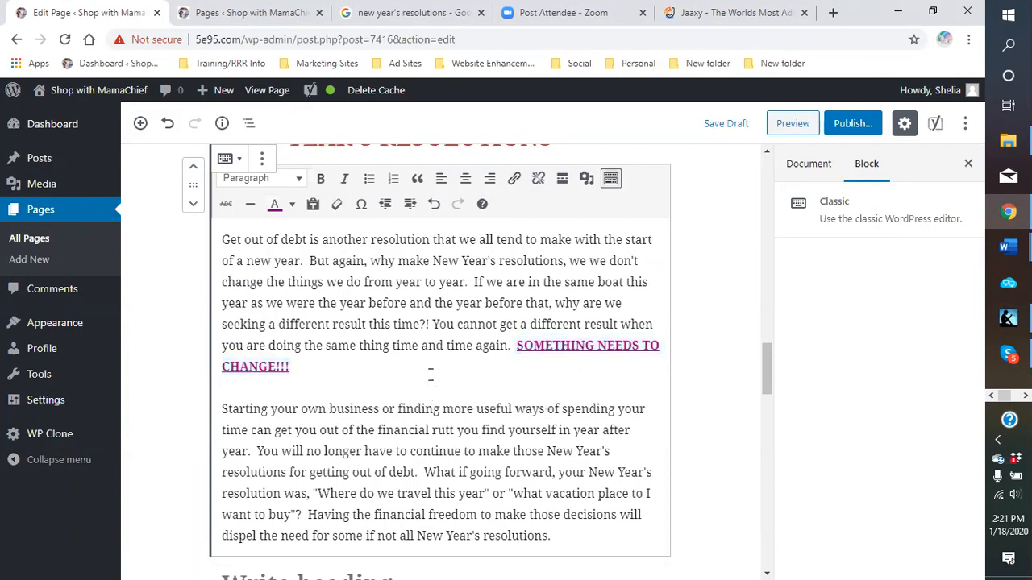
Review the Yoast SEO analysis results for the page's remaining problems and improvements.
{"action": "scroll", "coordinate": [367, 409], "scroll_direction": "down", "scroll_amount": 1}
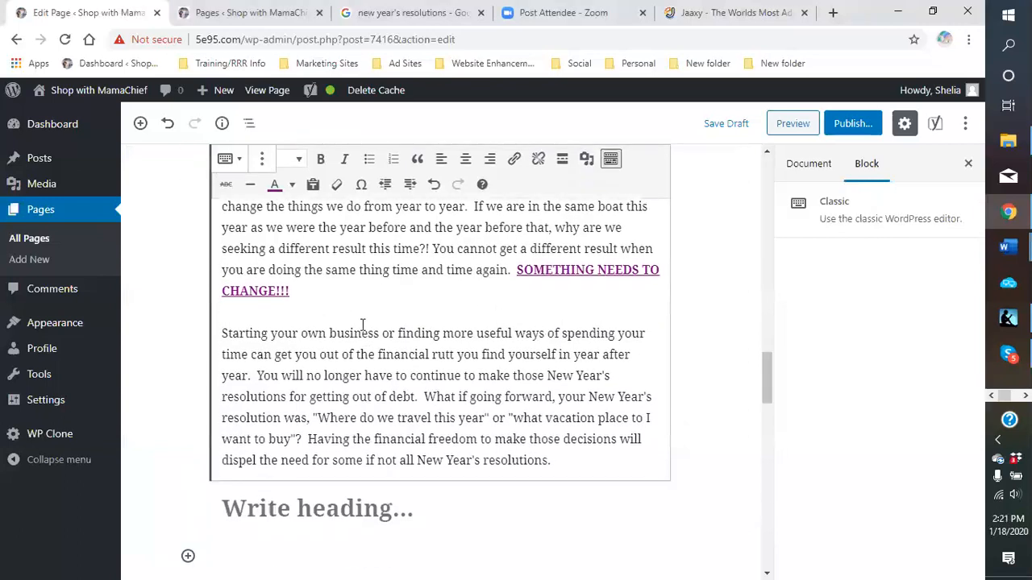
{"action": "scroll", "coordinate": [338, 362], "scroll_direction": "down", "scroll_amount": 6}
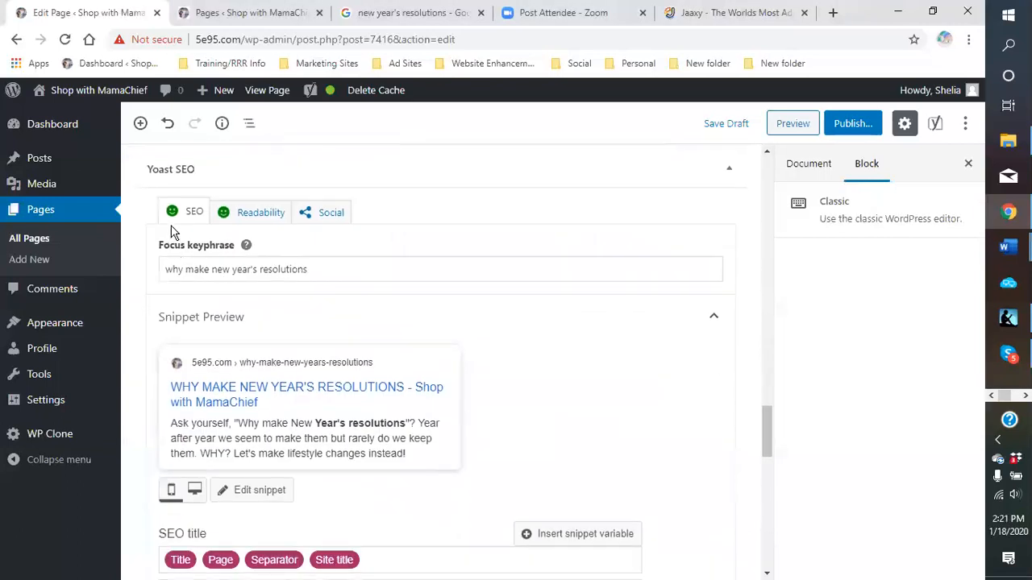
{"action": "scroll", "coordinate": [236, 387], "scroll_direction": "down", "scroll_amount": 3}
{"action": "scroll", "coordinate": [236, 387], "scroll_direction": "down", "scroll_amount": 5}
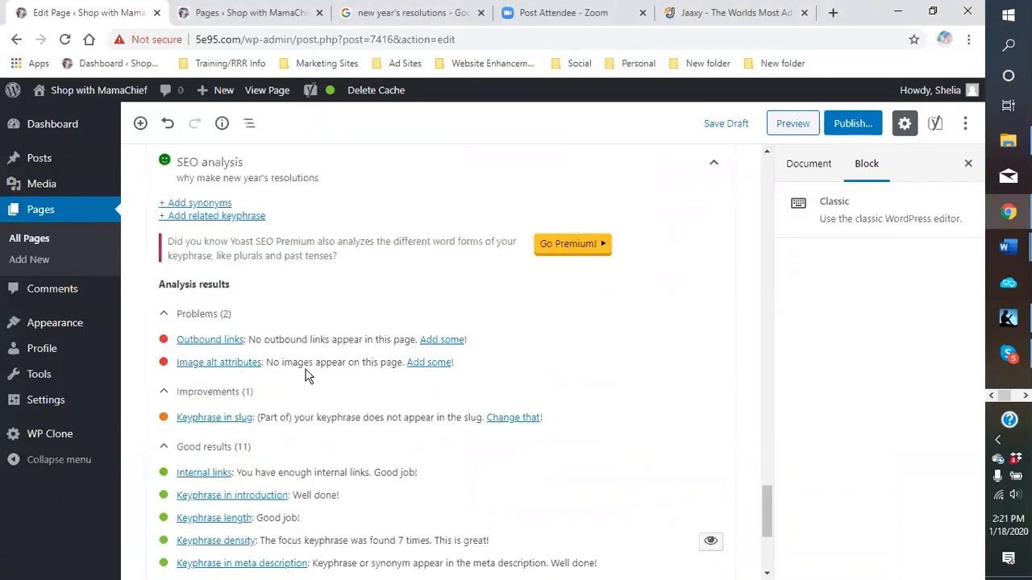
Look back through the page's introduction and resolution sections for a suitable place to add an outbound link.
{"action": "scroll", "coordinate": [481, 310], "scroll_direction": "up", "scroll_amount": 8}
{"action": "scroll", "coordinate": [548, 337], "scroll_direction": "up", "scroll_amount": 15}
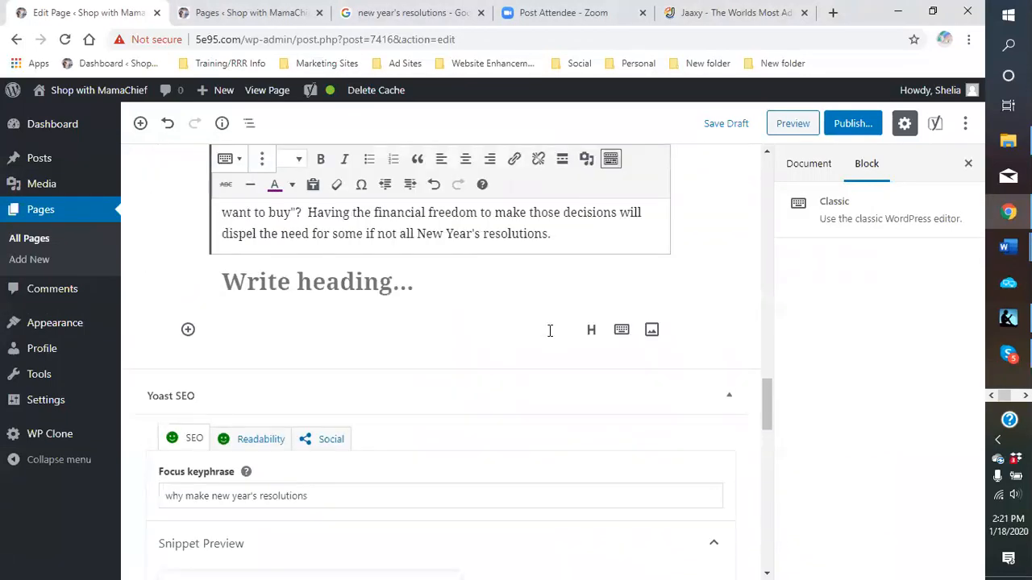
{"action": "scroll", "coordinate": [550, 331], "scroll_direction": "up", "scroll_amount": 2}
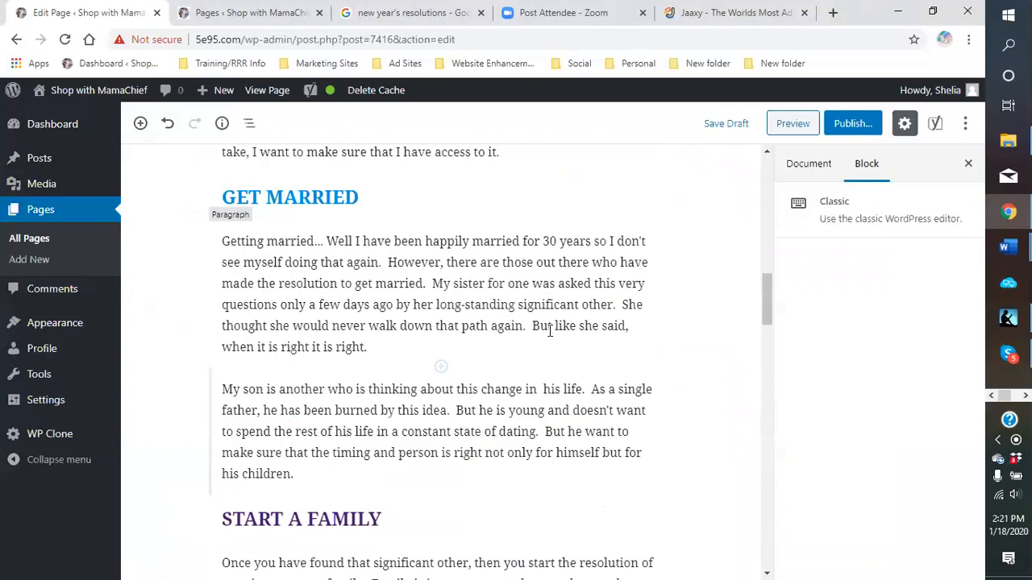
{"action": "scroll", "coordinate": [472, 194], "scroll_direction": "up", "scroll_amount": 5}
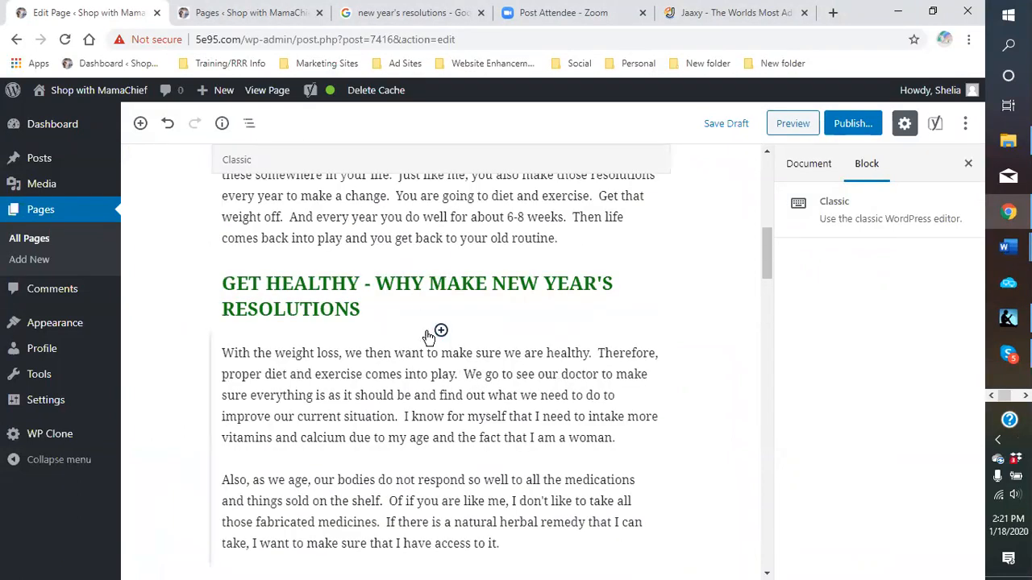
{"action": "scroll", "coordinate": [425, 334], "scroll_direction": "up", "scroll_amount": 2}
{"action": "scroll", "coordinate": [425, 333], "scroll_direction": "up", "scroll_amount": 5}
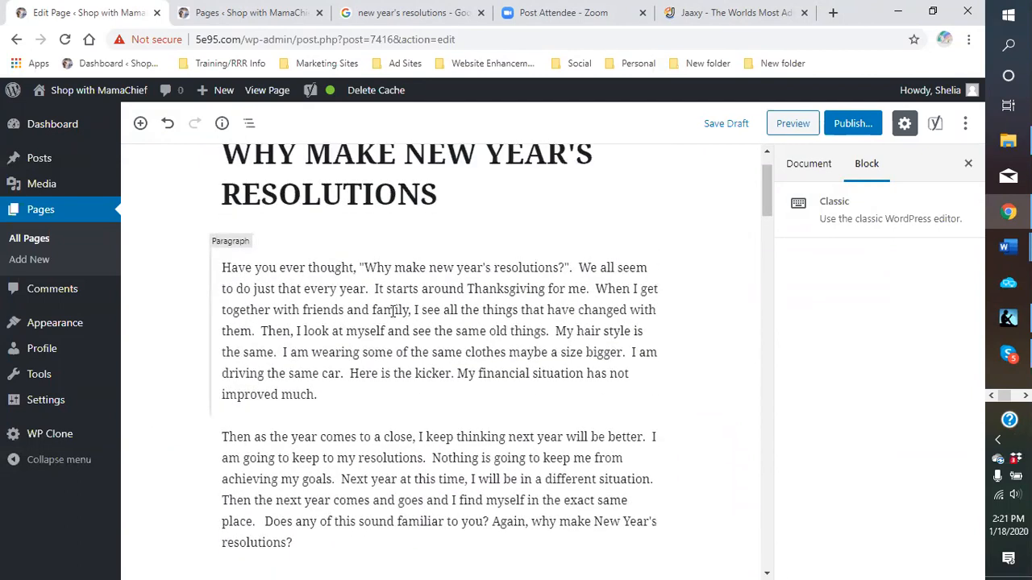
{"action": "scroll", "coordinate": [393, 311], "scroll_direction": "down", "scroll_amount": 2}
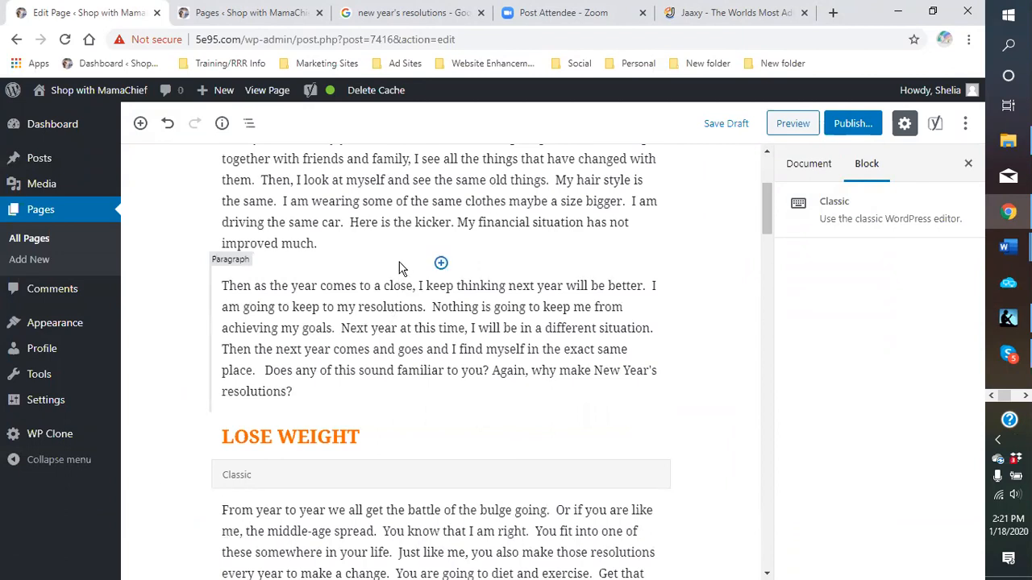
{"action": "scroll", "coordinate": [400, 268], "scroll_direction": "down", "scroll_amount": 1}
{"action": "scroll", "coordinate": [401, 261], "scroll_direction": "down", "scroll_amount": 3}
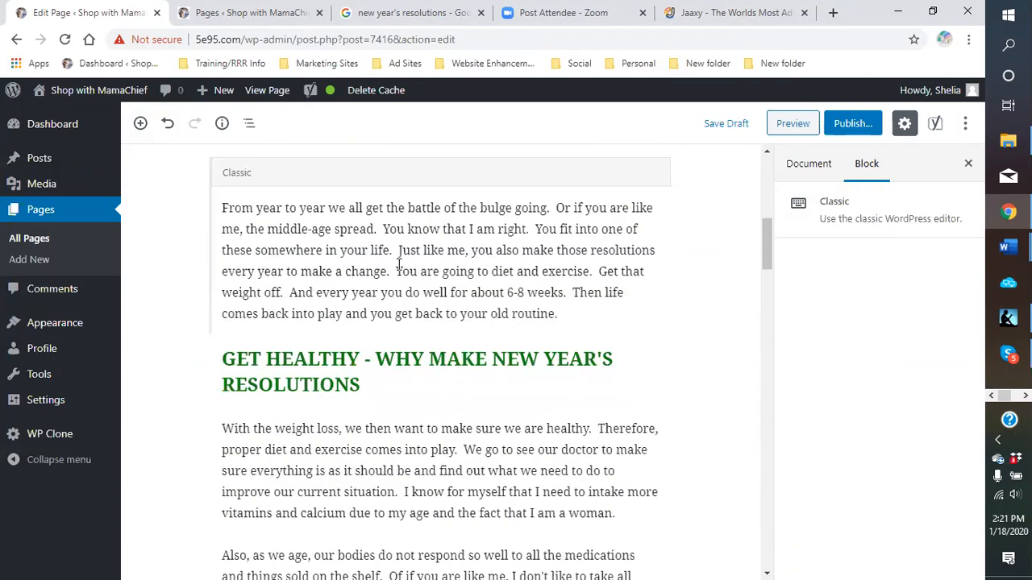
{"action": "scroll", "coordinate": [397, 266], "scroll_direction": "up", "scroll_amount": 1}
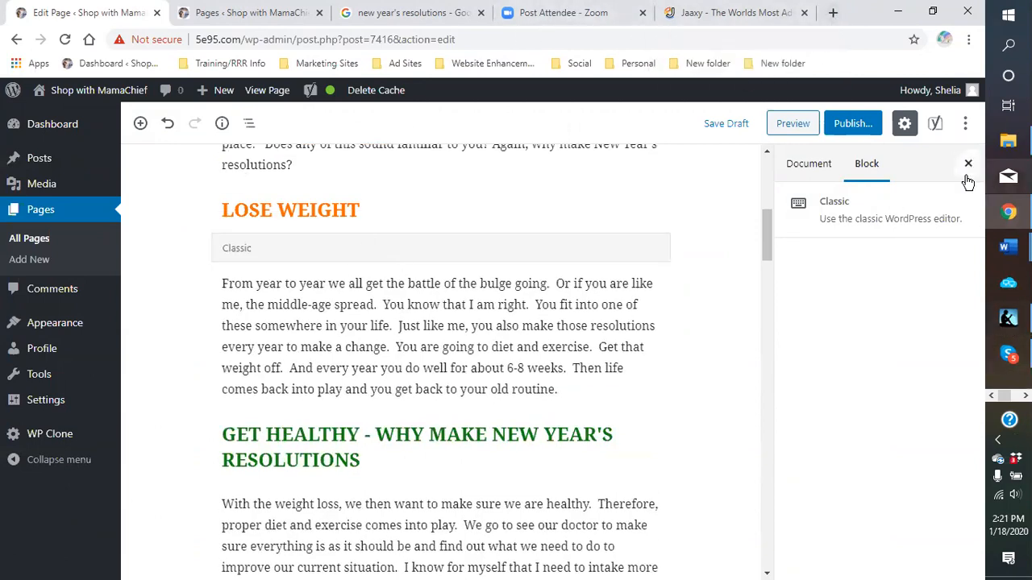
{"action": "mouse_move", "coordinate": [1008, 219]}
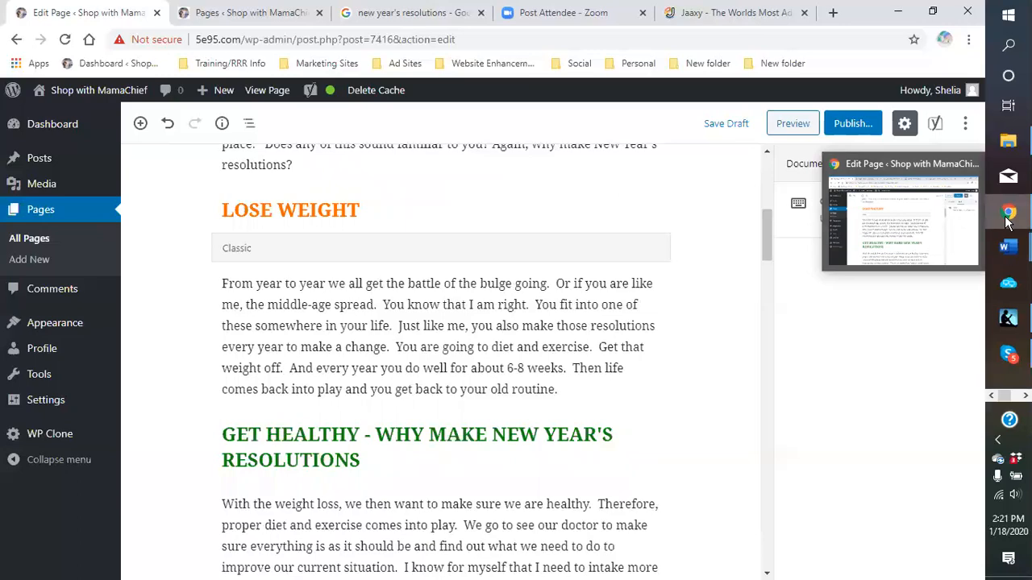
{"action": "mouse_move", "coordinate": [1008, 247]}
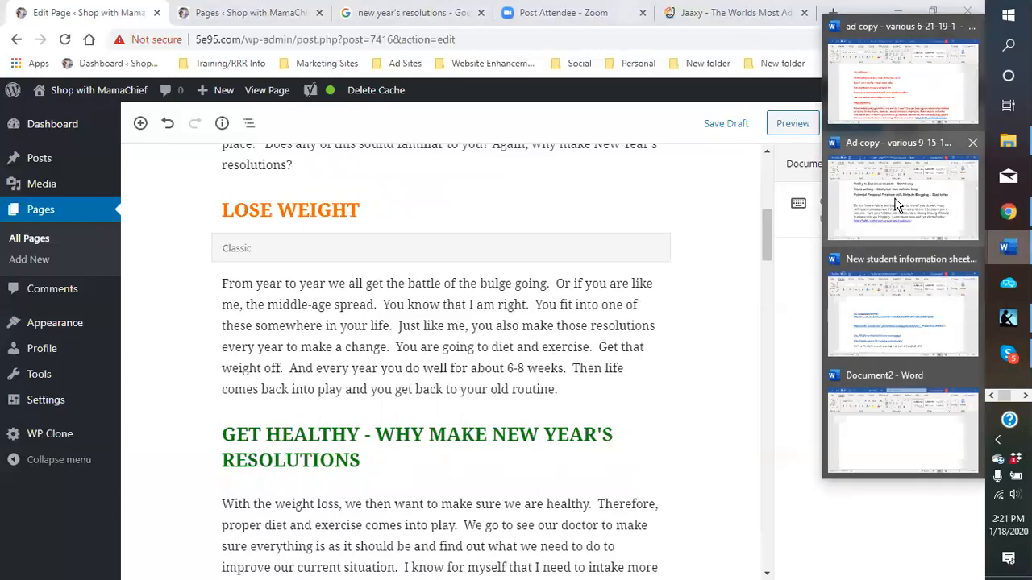
{"action": "mouse_move", "coordinate": [897, 205]}
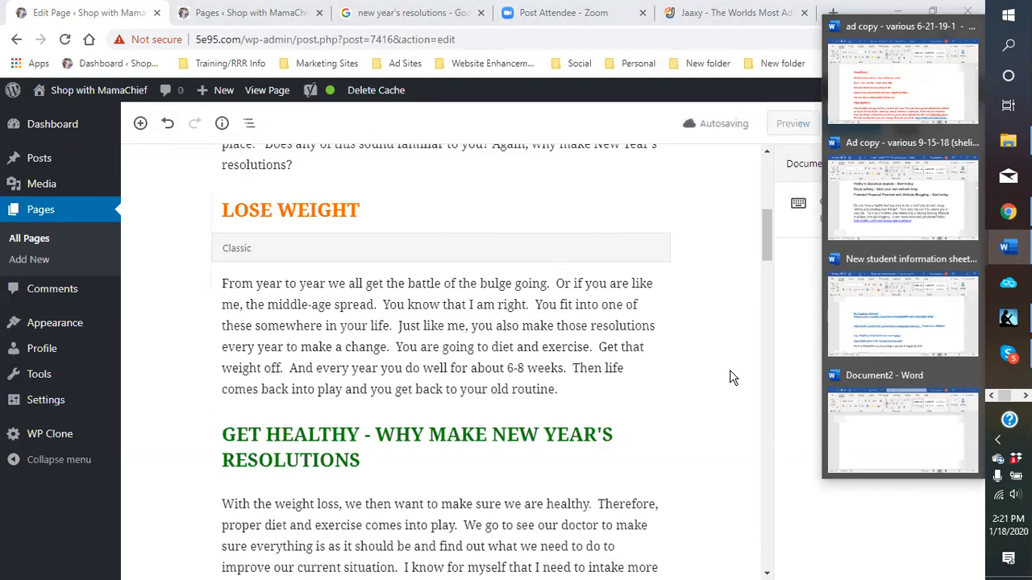
{"action": "left_click", "coordinate": [730, 344]}
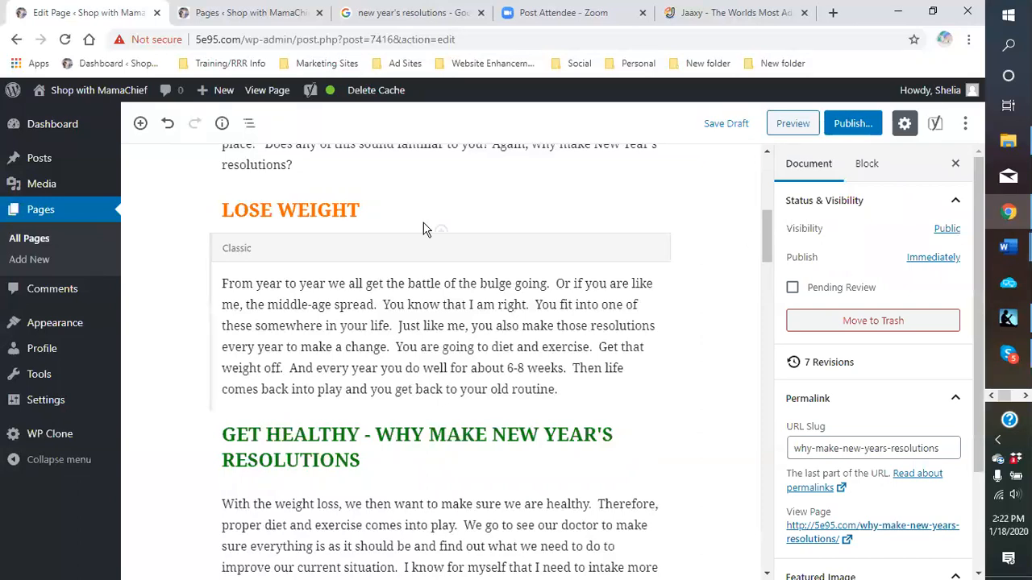
Open the "Achieve Healthy Weight Loss" page for editing, copy the address of its "healthy weight loss" link, and return to the New Year's resolutions page.
{"action": "left_click", "coordinate": [270, 13]}
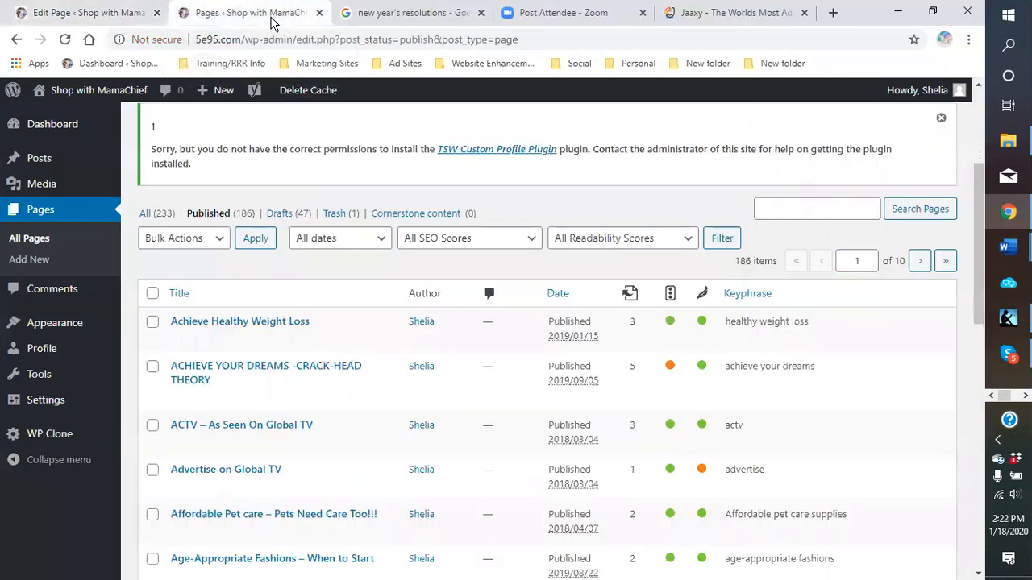
{"action": "mouse_move", "coordinate": [157, 327]}
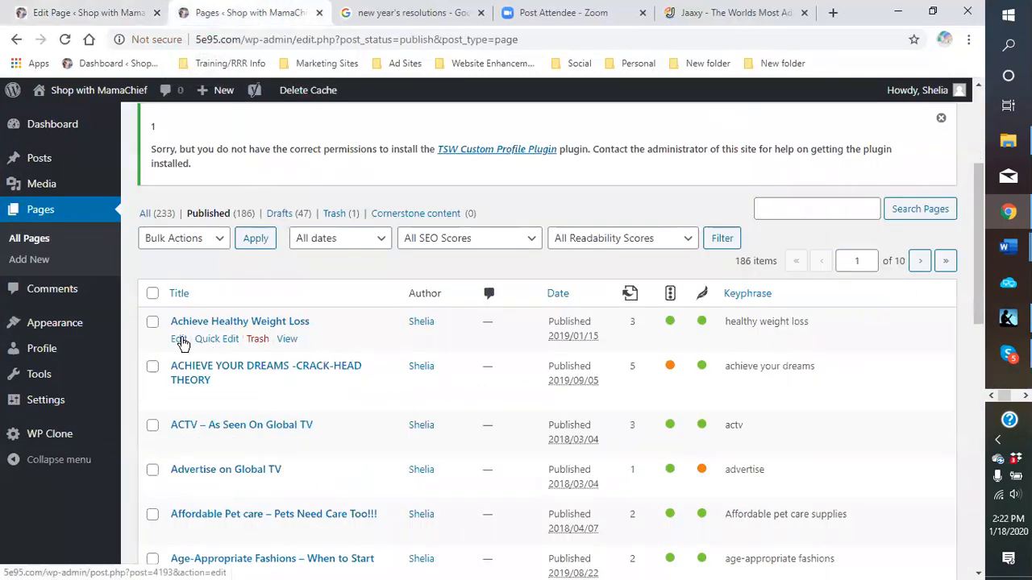
{"action": "left_click", "coordinate": [179, 339]}
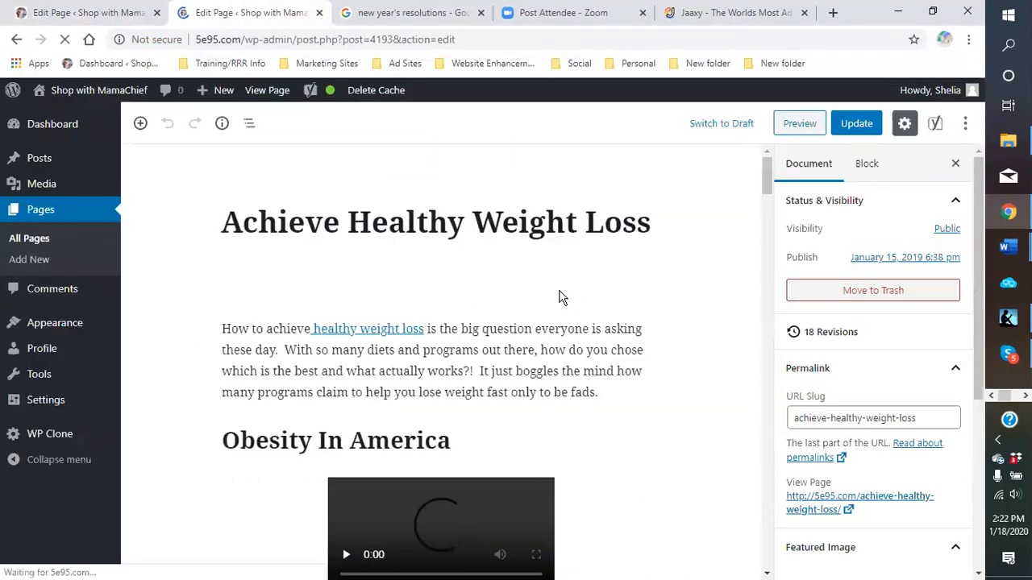
{"action": "scroll", "coordinate": [395, 274], "scroll_direction": "down", "scroll_amount": 3}
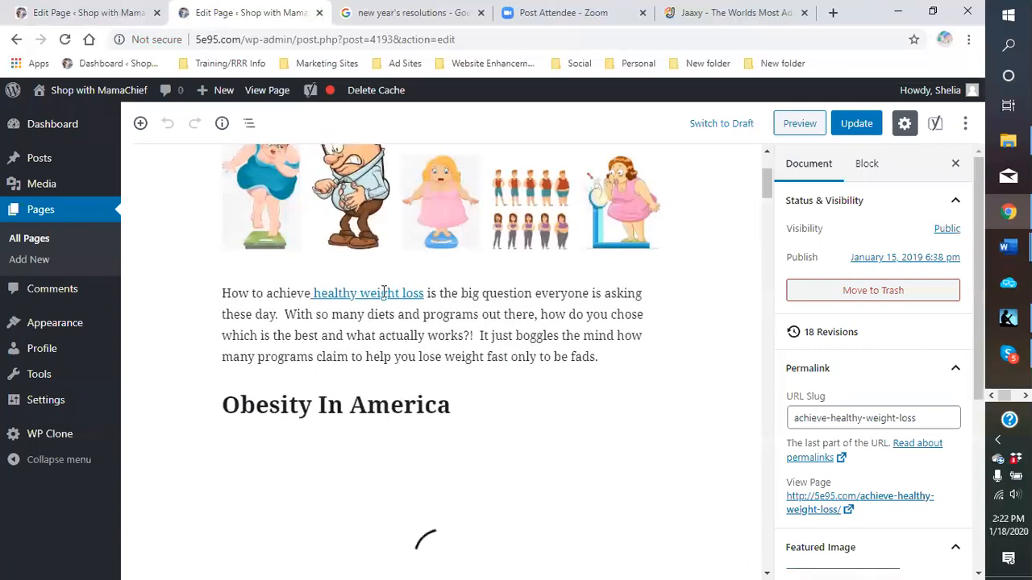
{"action": "right_click", "coordinate": [381, 246]}
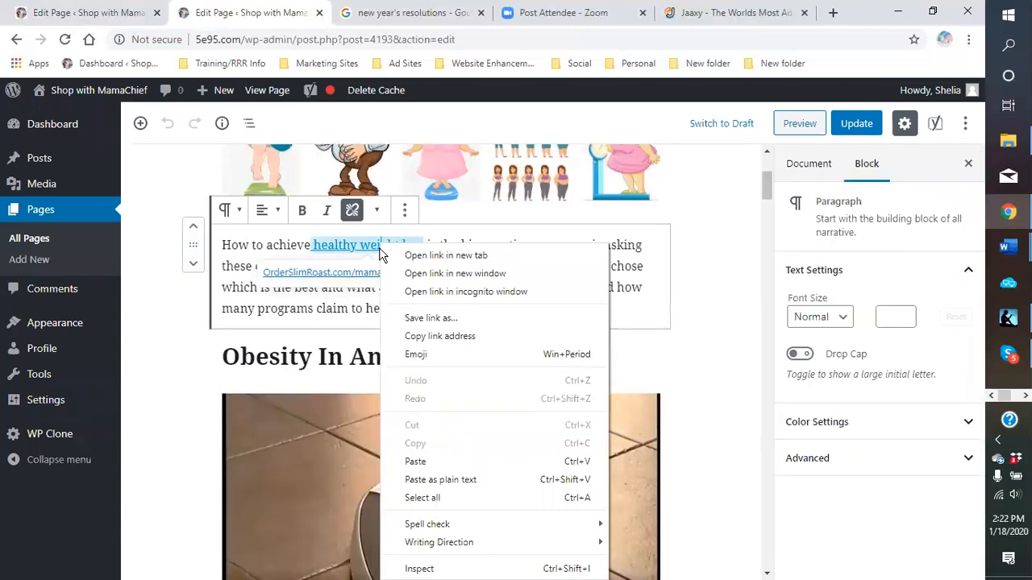
{"action": "right_click", "coordinate": [316, 275]}
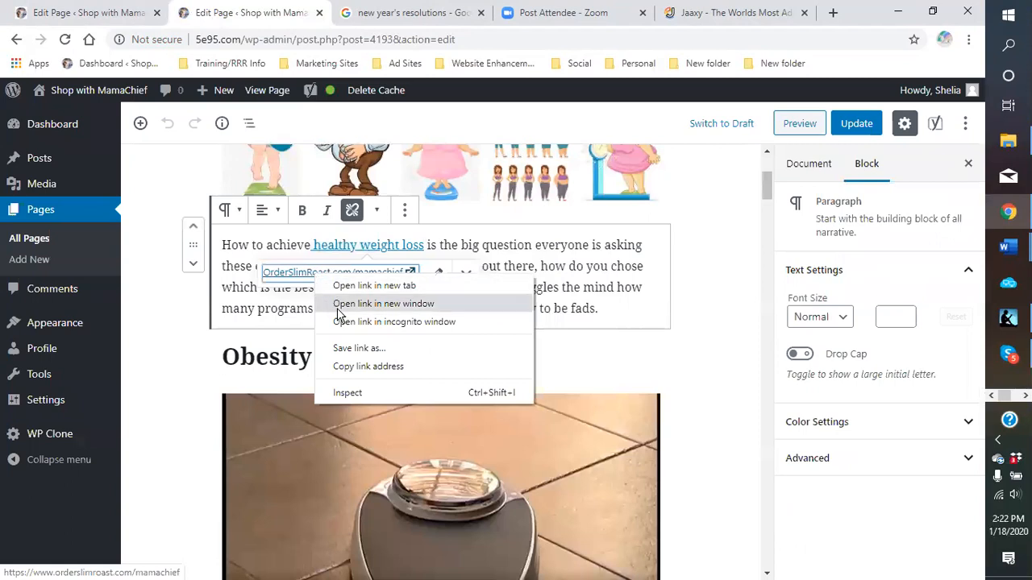
{"action": "left_click", "coordinate": [352, 366]}
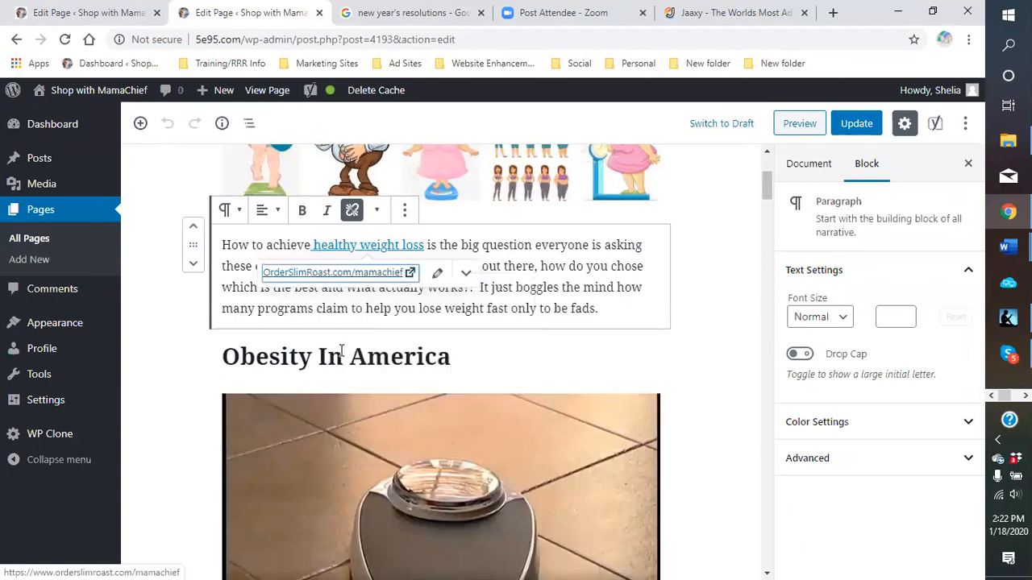
{"action": "left_click", "coordinate": [101, 16]}
Add a LOSE WEIGHT paragraph: "There are ways to get rid of that bulge without all that diet and exercise.", plus a line about loving food over dieting.
{"action": "scroll", "coordinate": [302, 360], "scroll_direction": "down", "scroll_amount": 1}
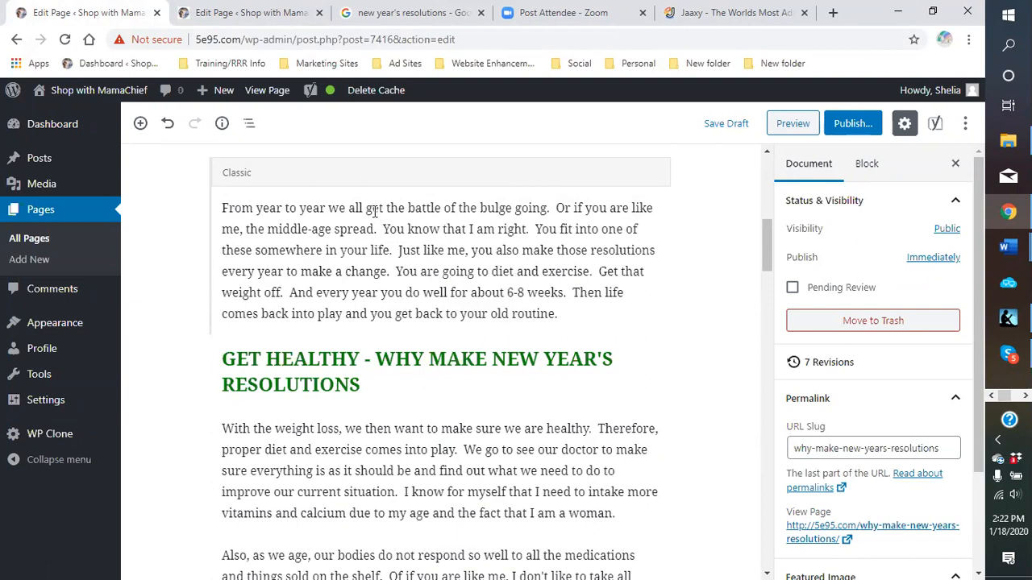
{"action": "left_click", "coordinate": [577, 316]}
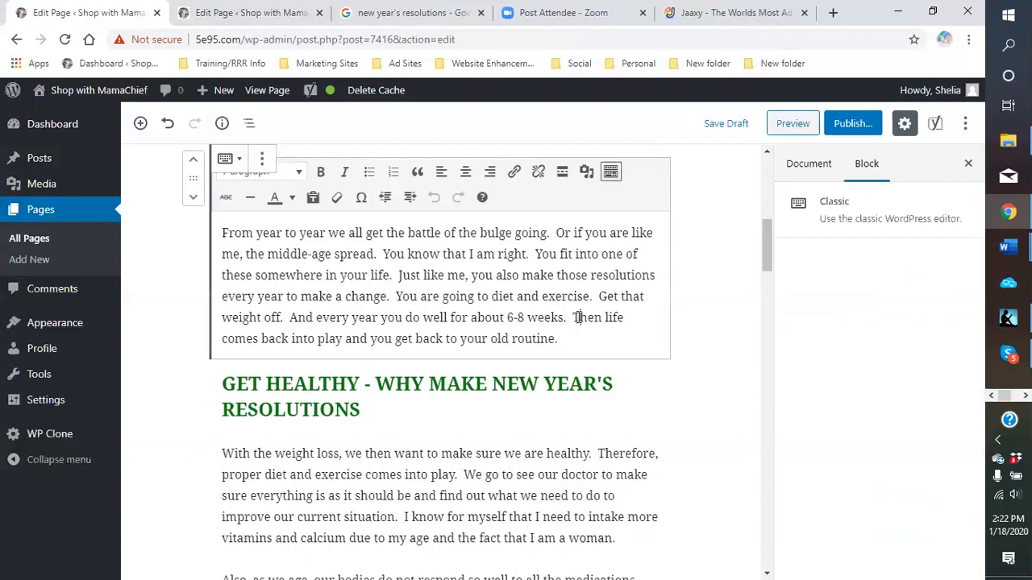
{"action": "key", "text": "Return"}
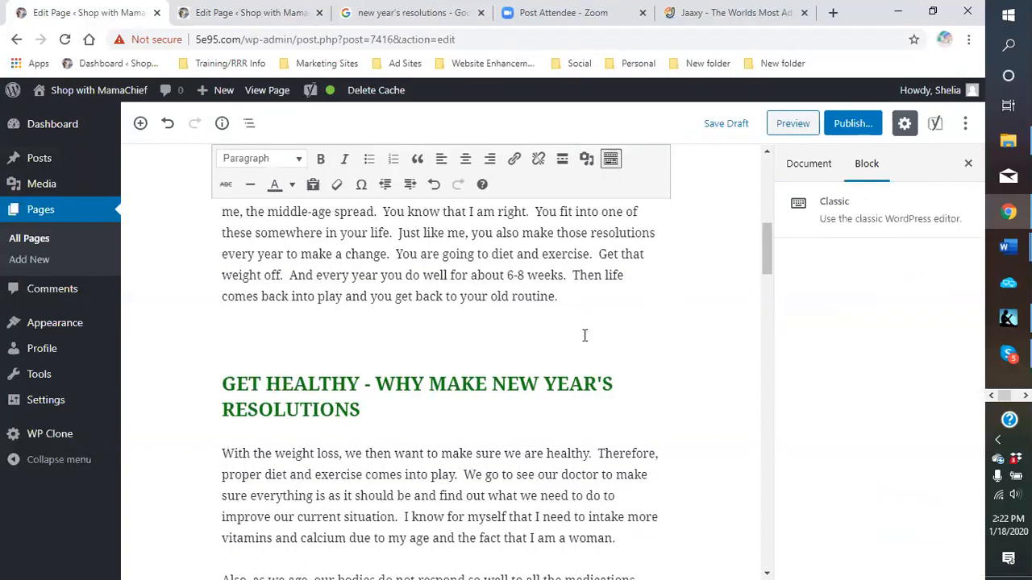
{"action": "type", "text": "There are ways to get rid of that bulge withou"}
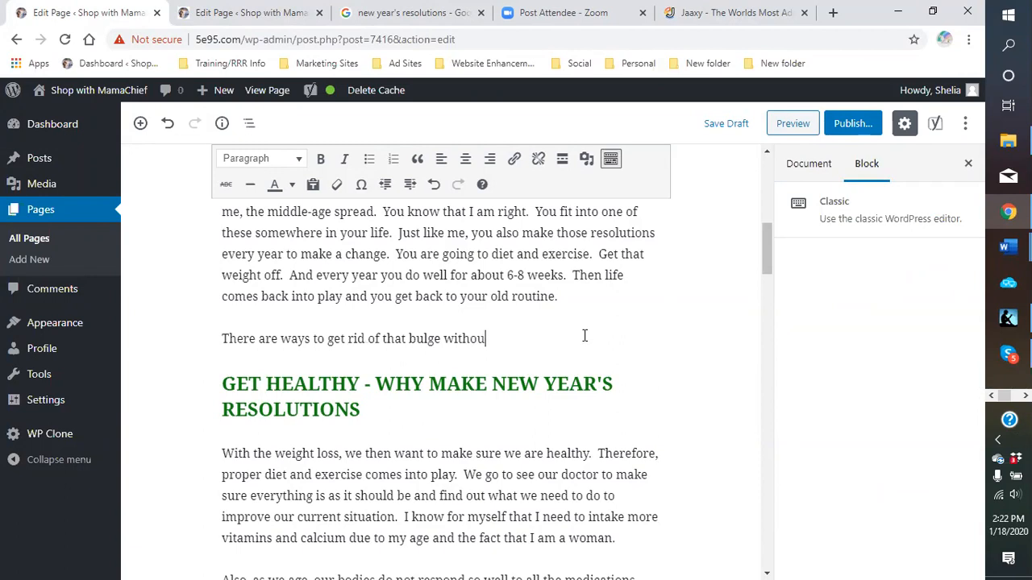
{"action": "type", "text": "t all that dies and exercise.  I lov"}
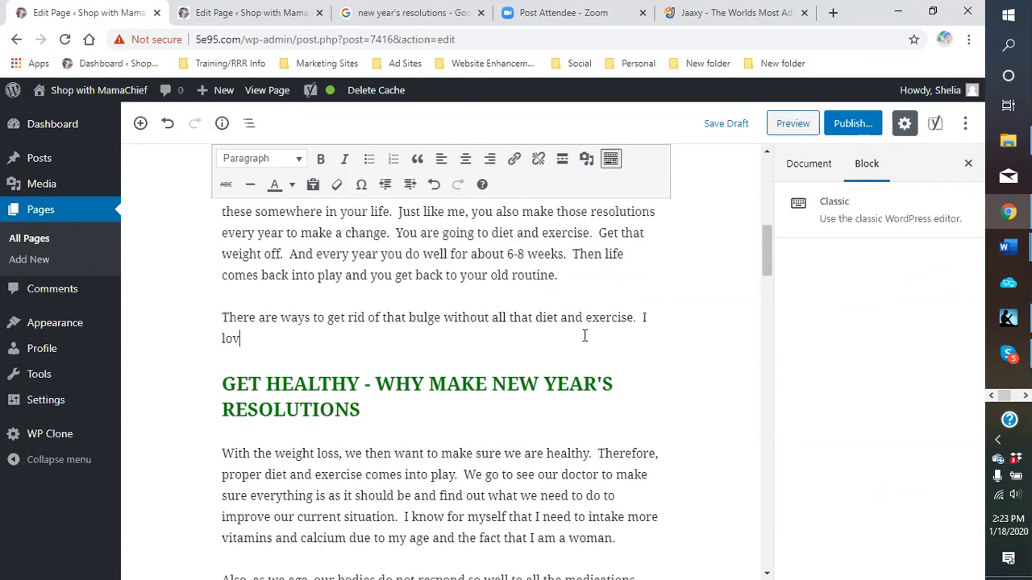
{"action": "type", "text": "e to cook and eat and go"}
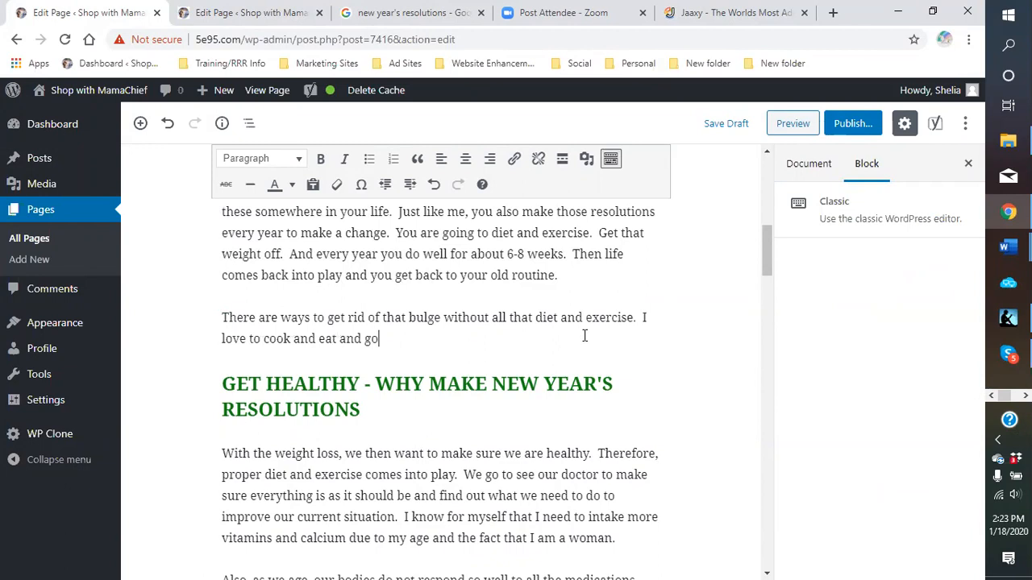
{"action": "type", "text": "ing on a strict diet is so not in my nature"}
End the paragraph with "However, drinking a cup of coffee or hot chocolate a couple of times a day is something in can totally manage.".
{"action": "type", "text": ". Howevder"}
{"action": "key", "text": "BackSpace"}
{"action": "key", "text": "BackSpace"}
{"action": "key", "text": "BackSpace"}
{"action": "type", "text": "er, d"}
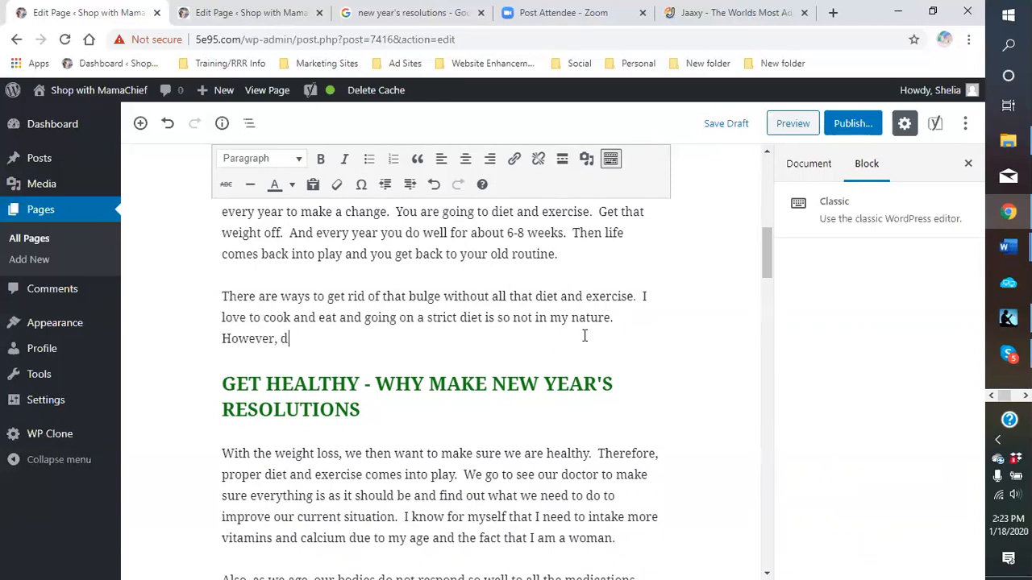
{"action": "type", "text": "rinking a coup of coffee or hot chocolate a cou"}
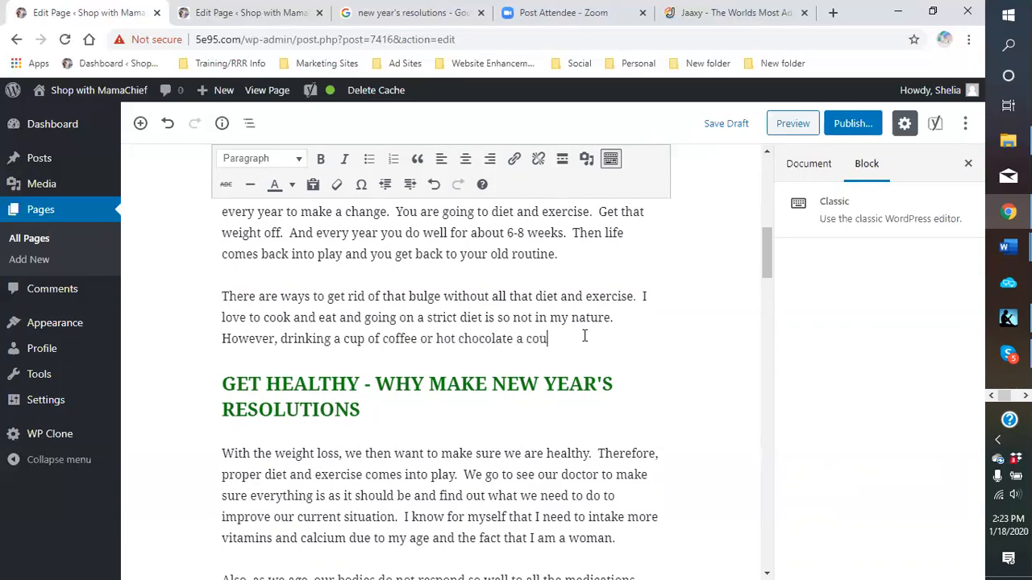
{"action": "type", "text": "ple of times a day is something in can"}
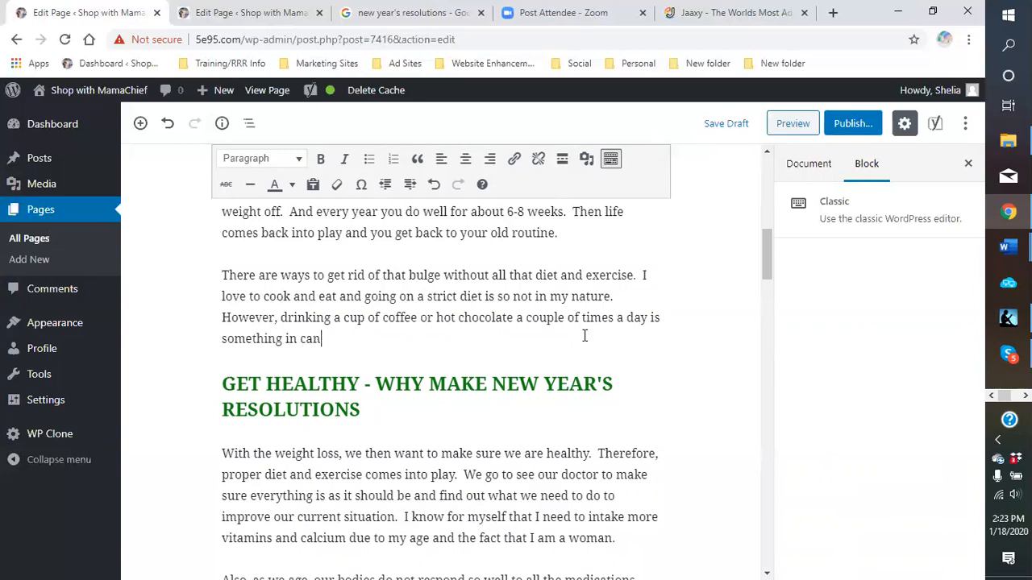
{"action": "type", "text": " totally manage."}
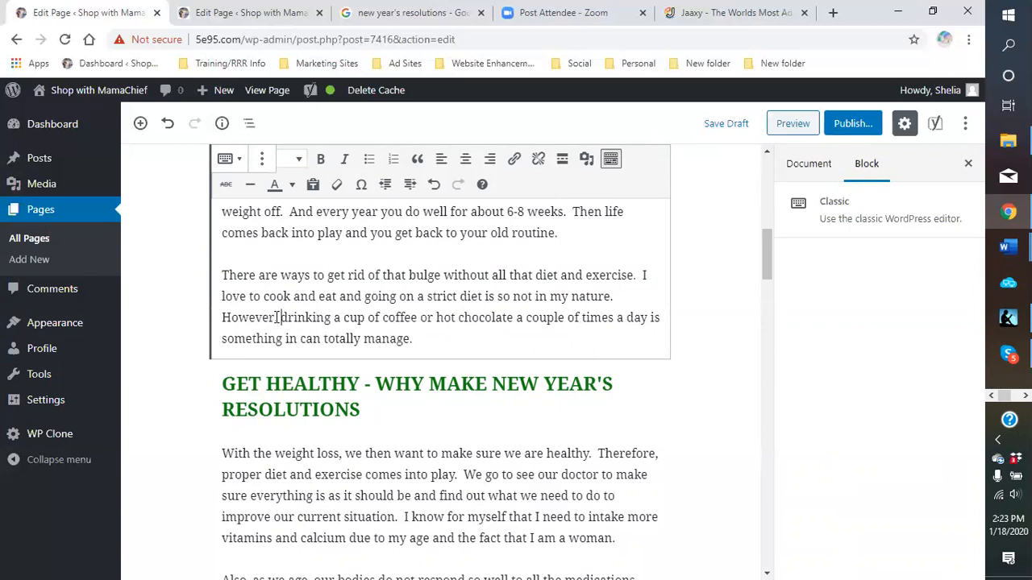
{"action": "left_click_drag", "start_coordinate": [281, 318], "coordinate": [514, 318]}
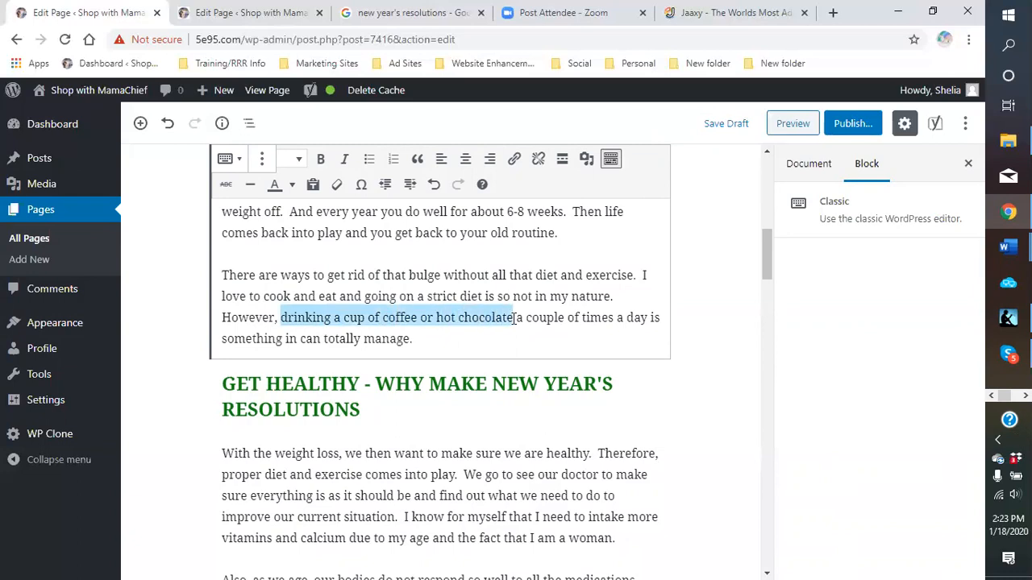
{"action": "left_click", "coordinate": [515, 159]}
{"action": "right_click", "coordinate": [398, 345]}
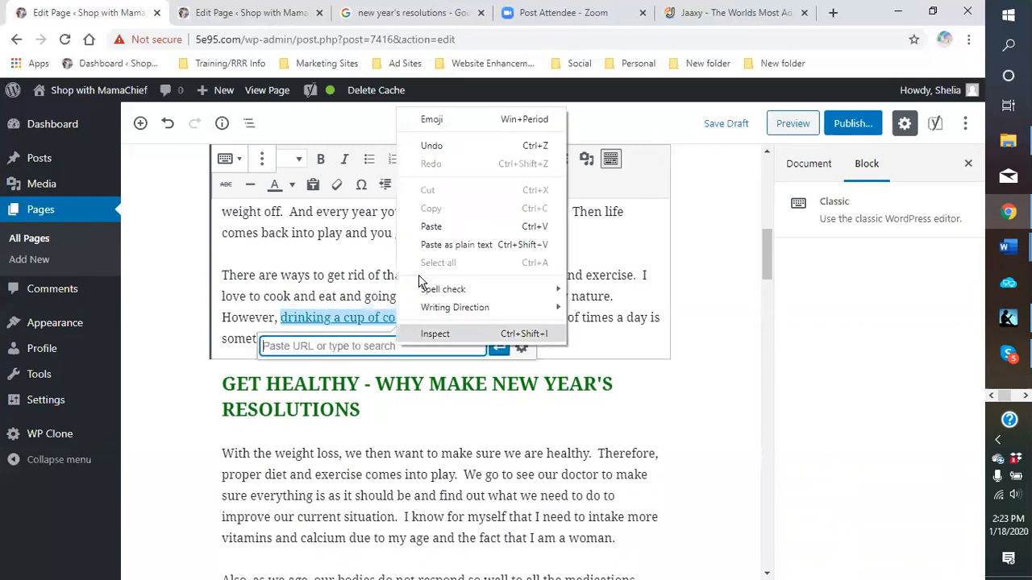
{"action": "left_click", "coordinate": [436, 226]}
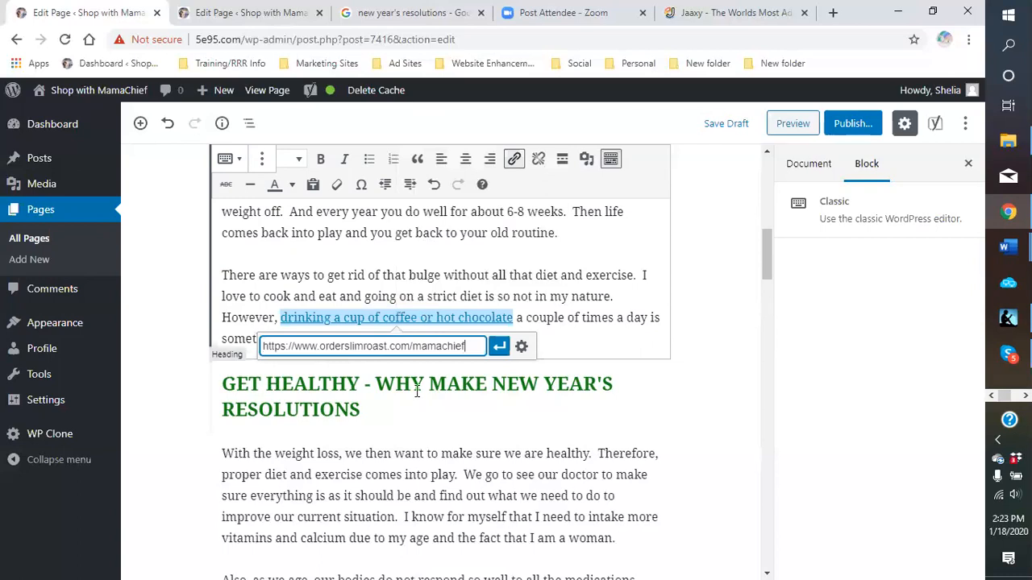
{"action": "left_click", "coordinate": [521, 346]}
{"action": "left_click", "coordinate": [389, 257]}
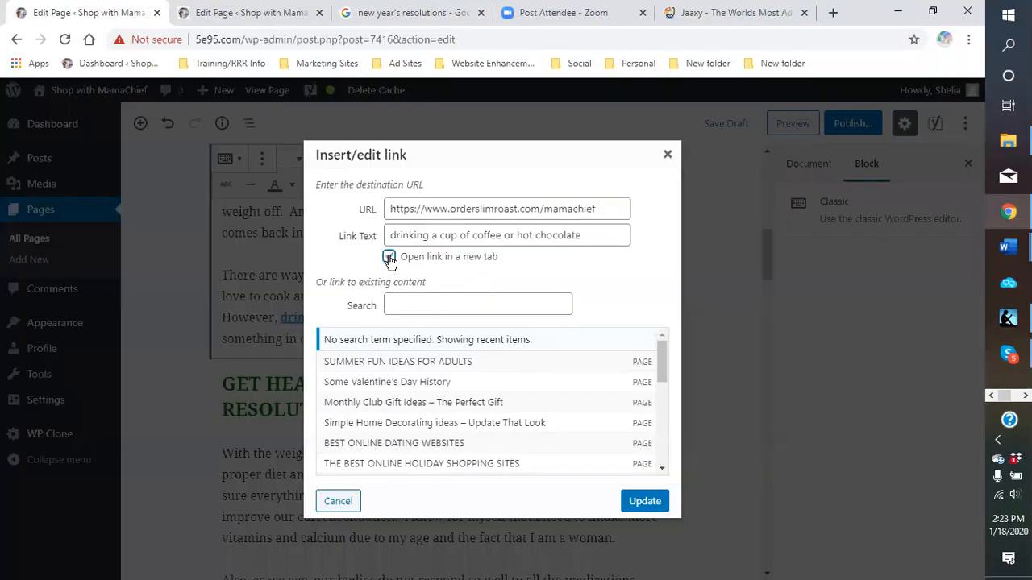
{"action": "left_click", "coordinate": [645, 501]}
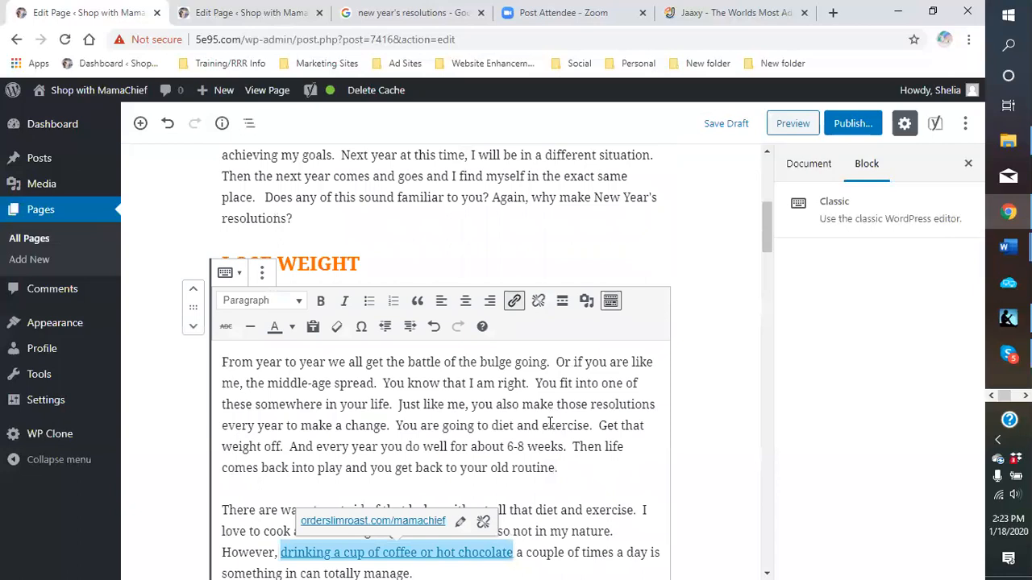
Color the "drinking a cup of coffee or hot chocolate" link text red.
{"action": "scroll", "coordinate": [548, 424], "scroll_direction": "down", "scroll_amount": 2}
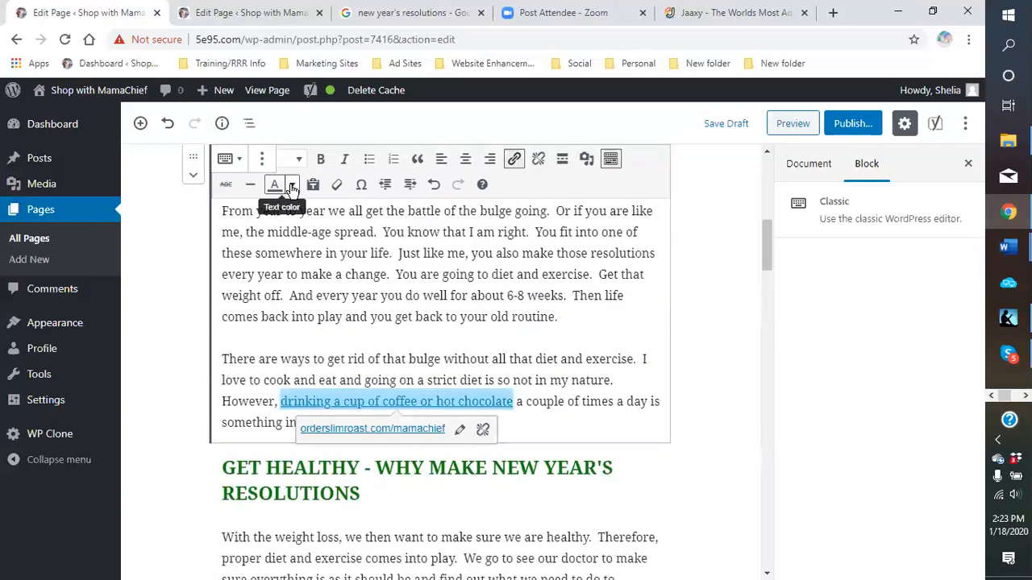
{"action": "left_click", "coordinate": [292, 187]}
{"action": "left_click", "coordinate": [231, 246]}
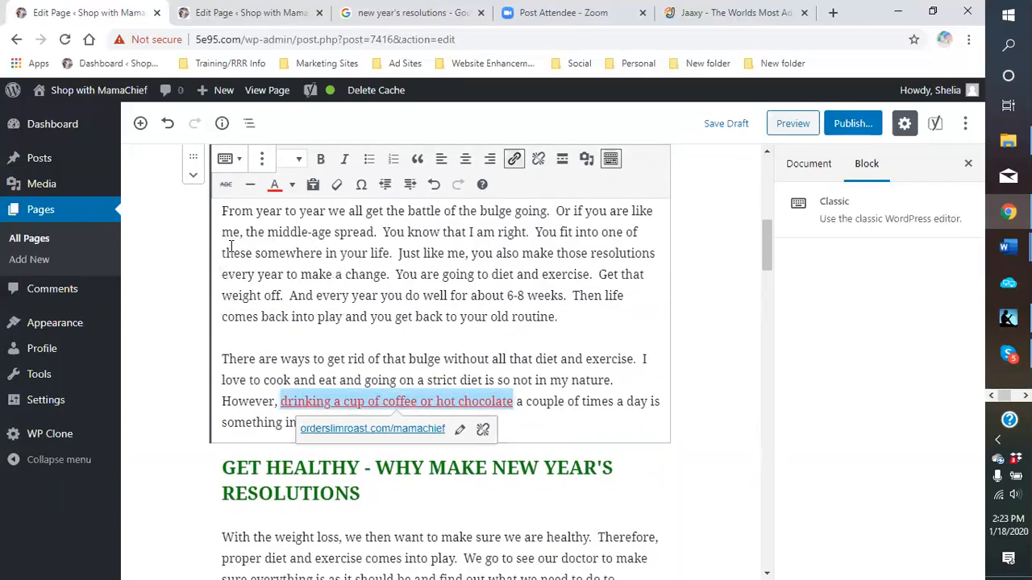
Make the "drinking a cup of coffee or hot chocolate" link text bold.
{"action": "left_click", "coordinate": [320, 159]}
{"action": "left_click", "coordinate": [633, 384]}
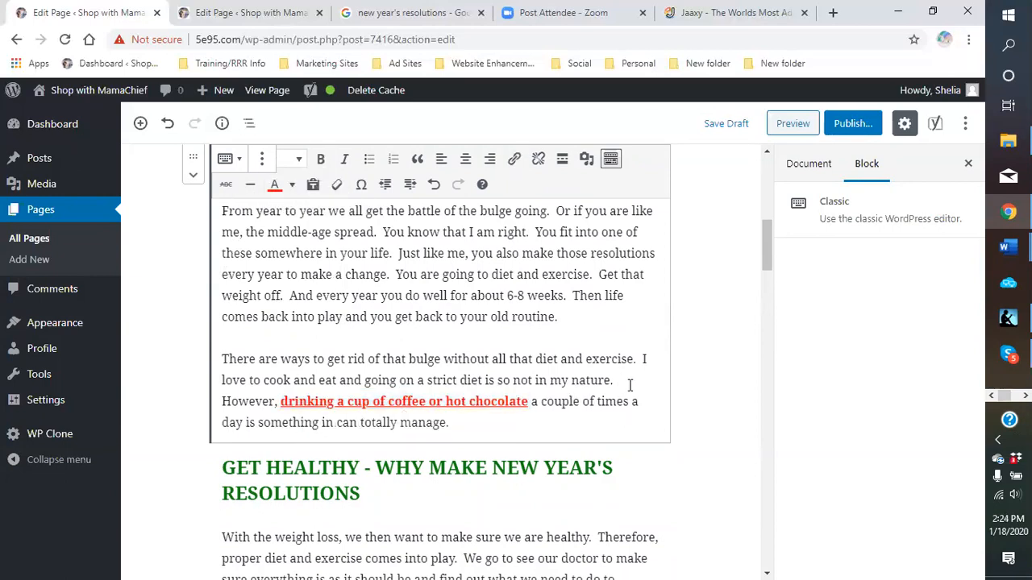
{"action": "scroll", "coordinate": [436, 316], "scroll_direction": "down", "scroll_amount": 3}
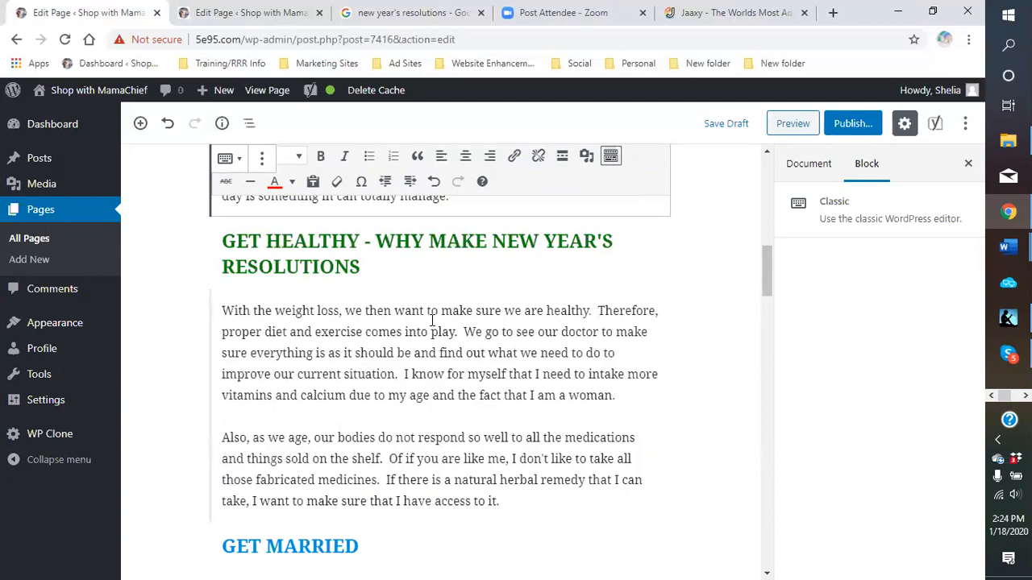
{"action": "scroll", "coordinate": [432, 320], "scroll_direction": "up", "scroll_amount": 5}
{"action": "scroll", "coordinate": [432, 320], "scroll_direction": "down", "scroll_amount": 8}
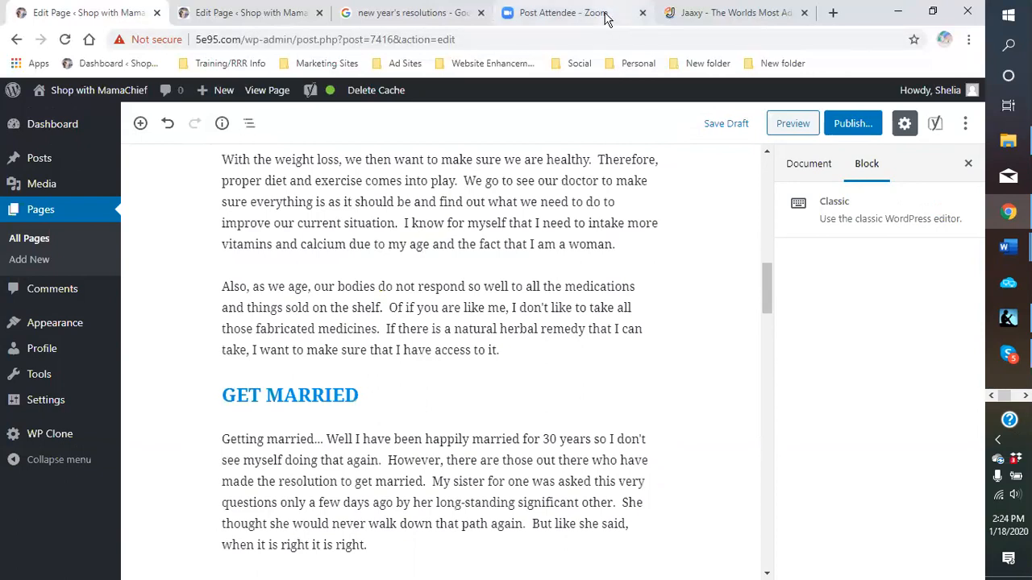
Open the bookmarked CJ Affiliate member site in a new browser tab and log in to the publisher account.
{"action": "left_click", "coordinate": [832, 12]}
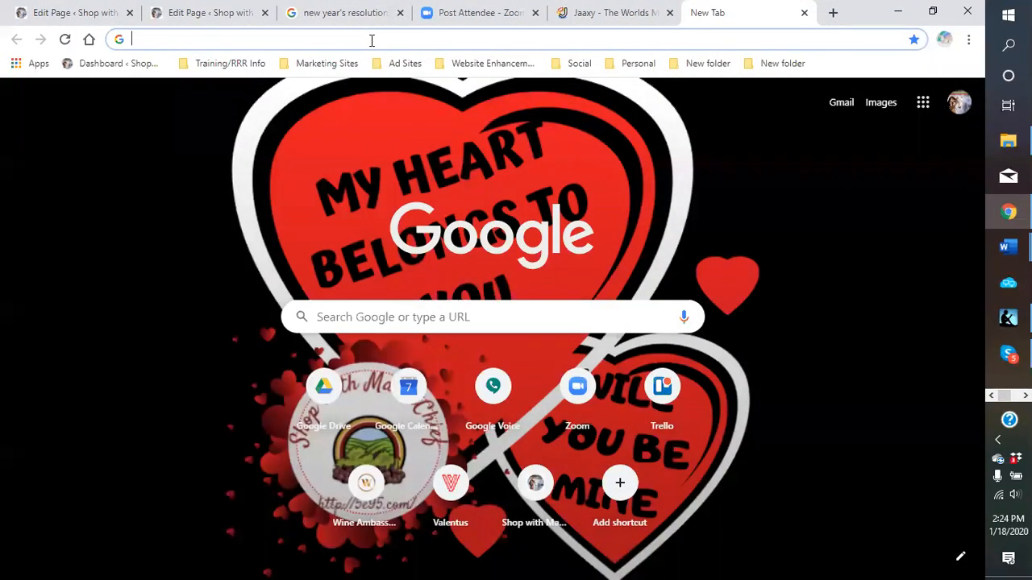
{"action": "left_click", "coordinate": [325, 66]}
{"action": "left_click", "coordinate": [310, 87]}
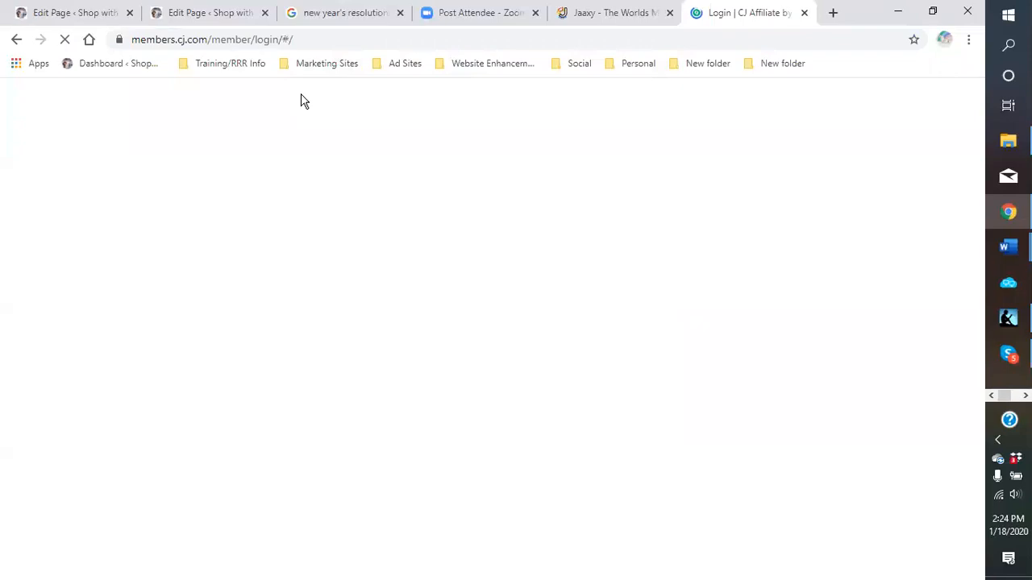
{"action": "left_click", "coordinate": [501, 384]}
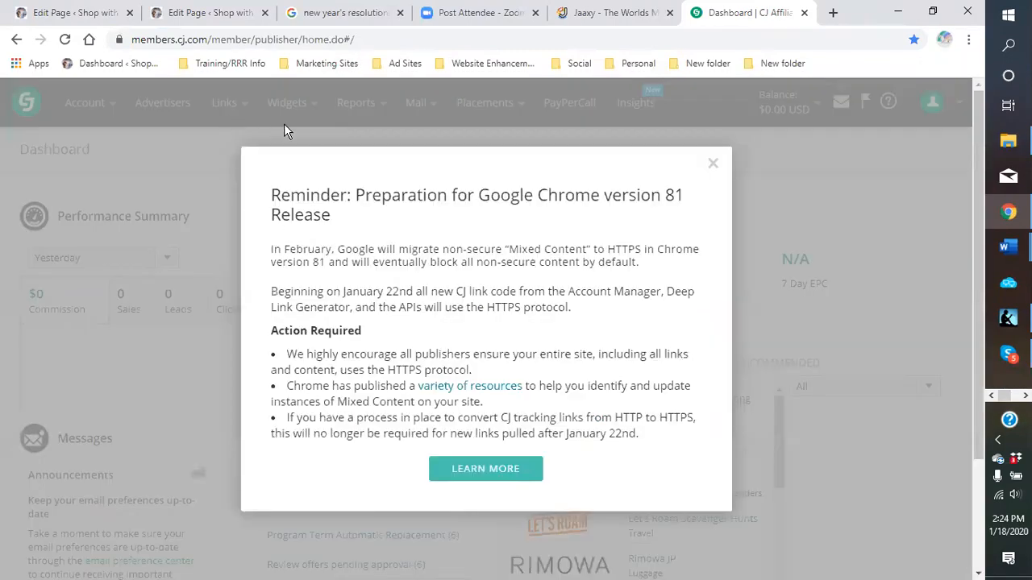
Dismiss the Google Chrome version 81 reminder on the CJ Affiliate dashboard.
{"action": "left_click", "coordinate": [470, 476]}
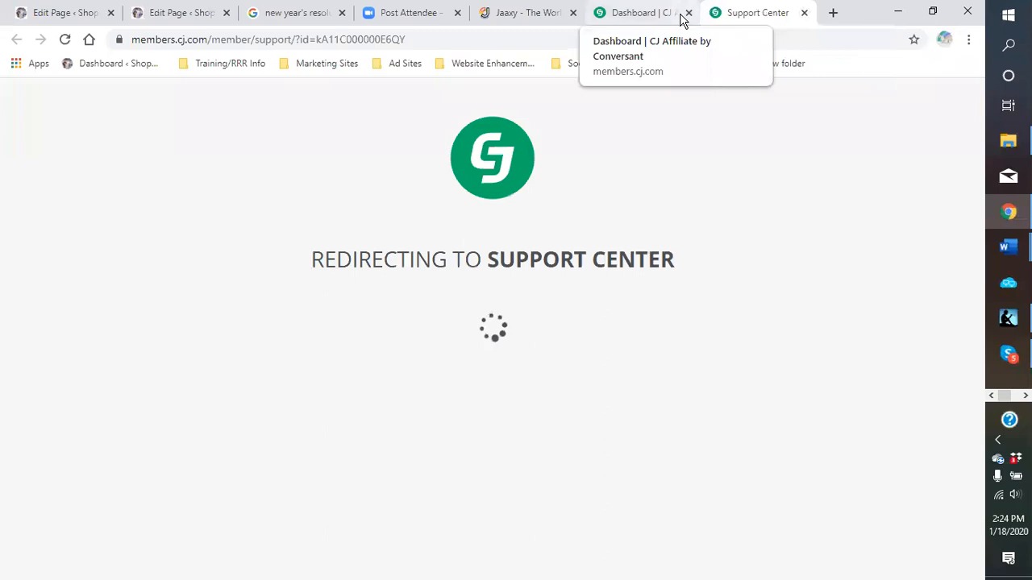
{"action": "left_click", "coordinate": [802, 13]}
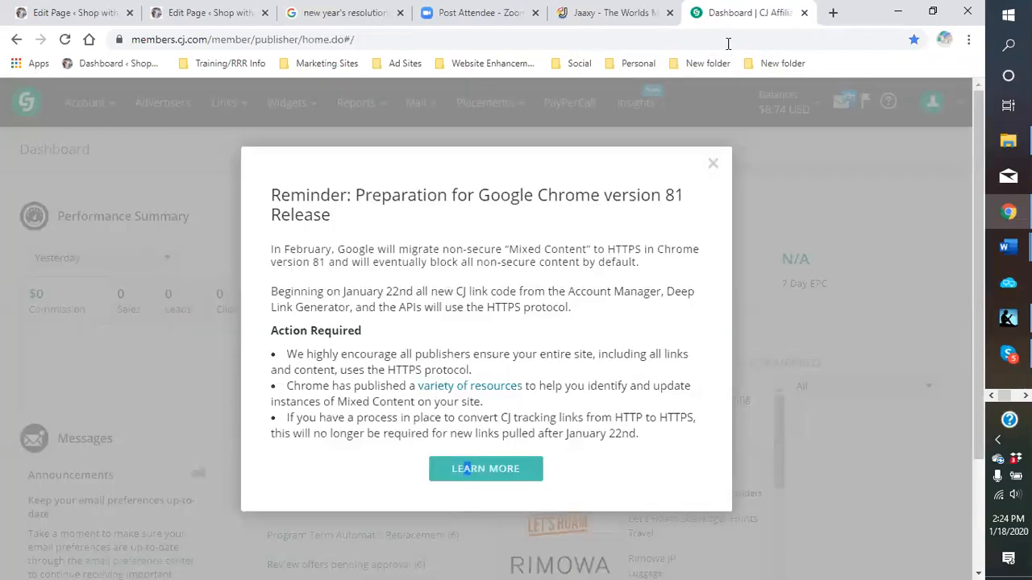
{"action": "left_click", "coordinate": [711, 165]}
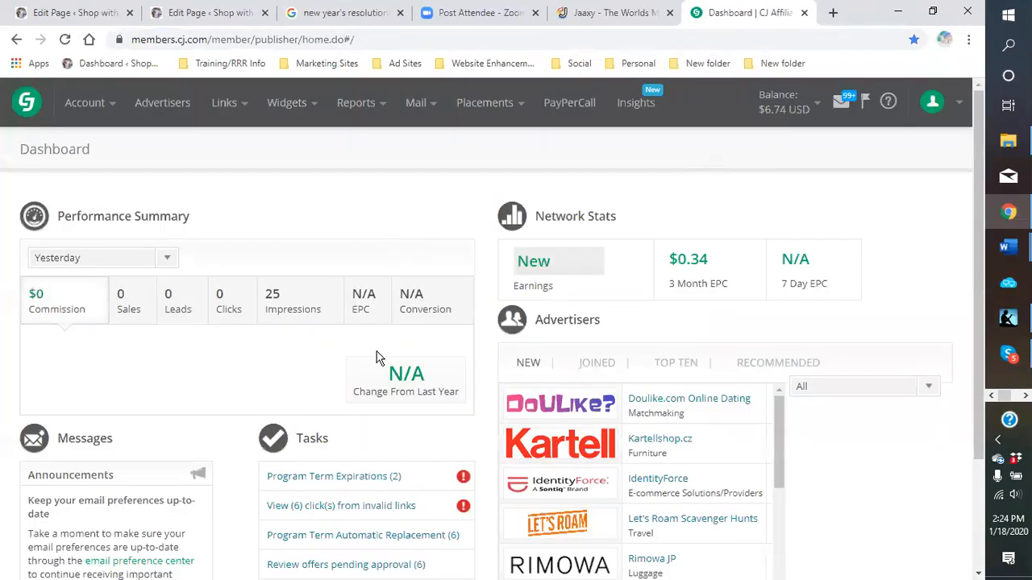
Open the CJ Affiliate link search and search for links with the keyword "vitamins".
{"action": "left_click", "coordinate": [226, 106]}
{"action": "left_click", "coordinate": [241, 150]}
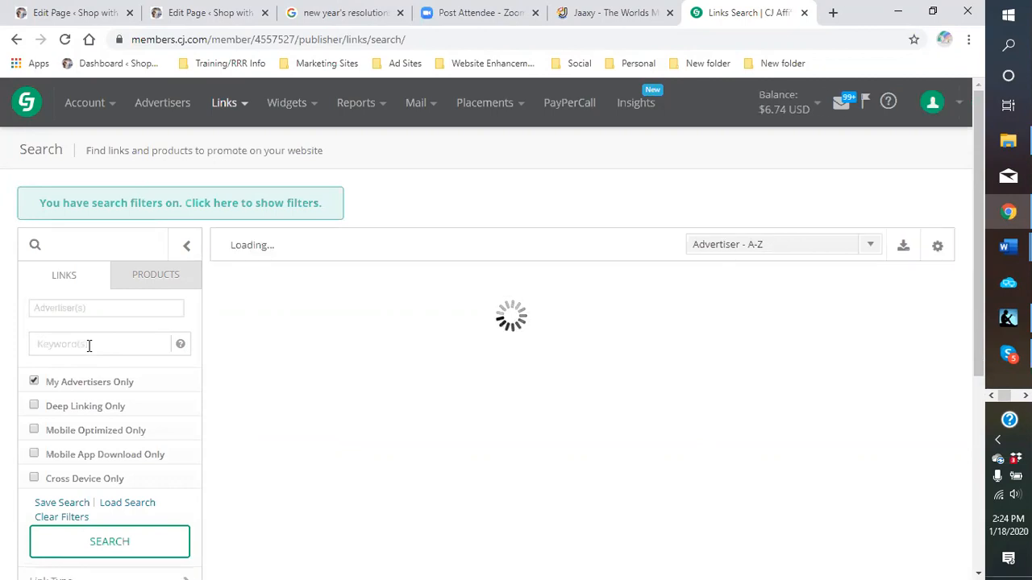
{"action": "left_click", "coordinate": [97, 343]}
{"action": "type", "text": "vitamins"}
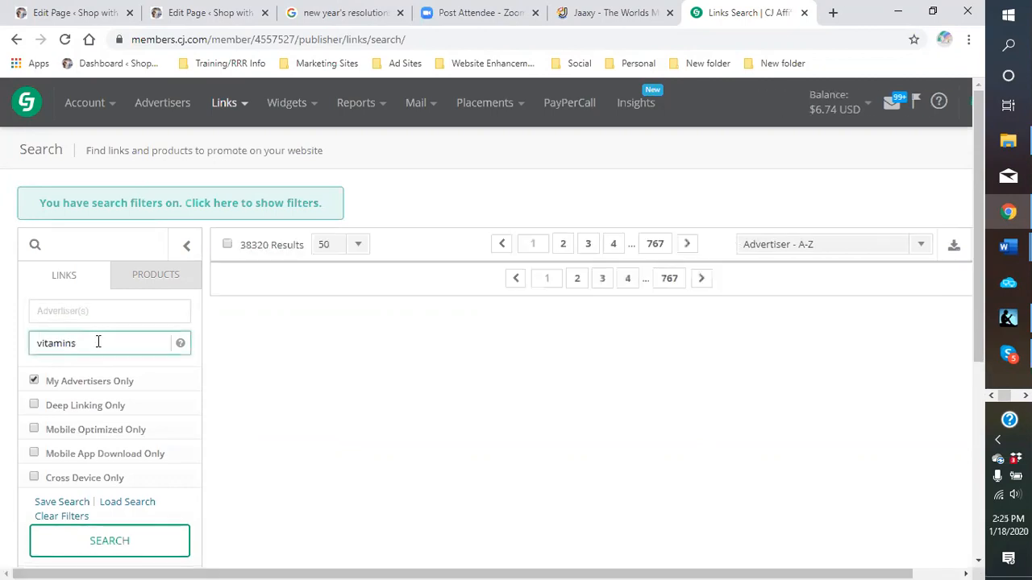
{"action": "left_click", "coordinate": [131, 545]}
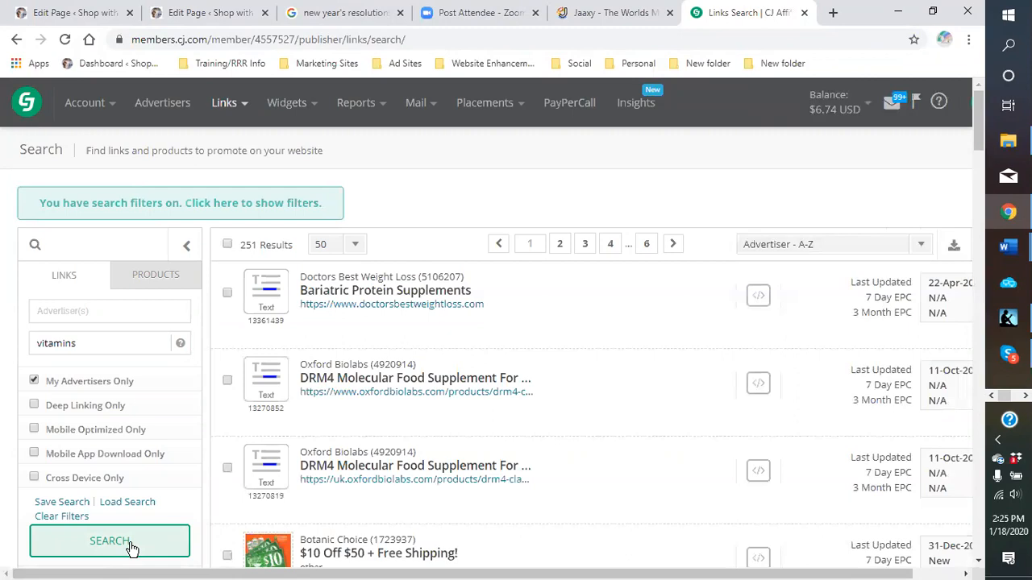
Get the code for Botanic Choice's "$10 Off $50 + Free Shipping!" offer and copy its click URL.
{"action": "scroll", "coordinate": [582, 341], "scroll_direction": "down", "scroll_amount": 1}
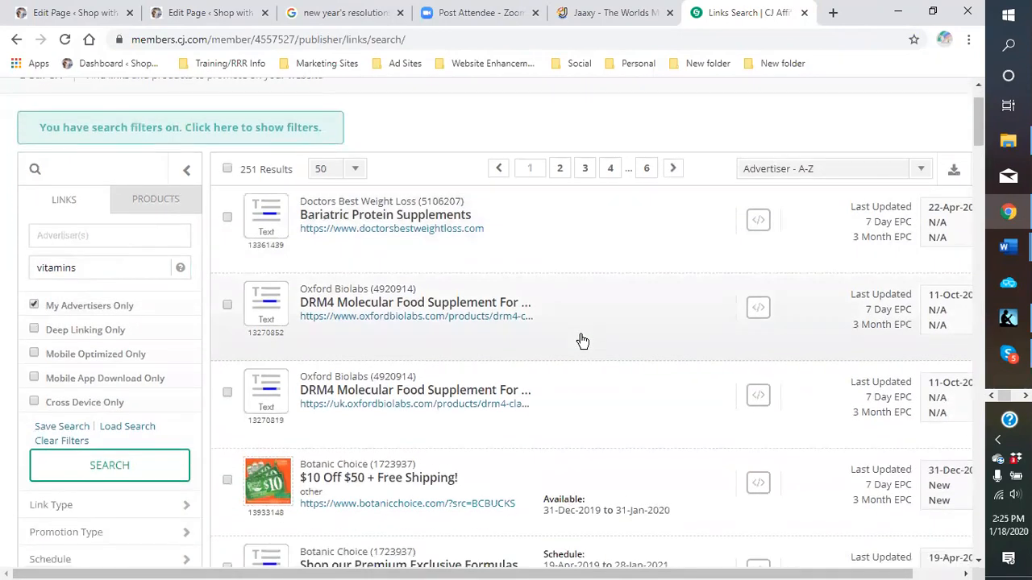
{"action": "scroll", "coordinate": [582, 341], "scroll_direction": "down", "scroll_amount": 2}
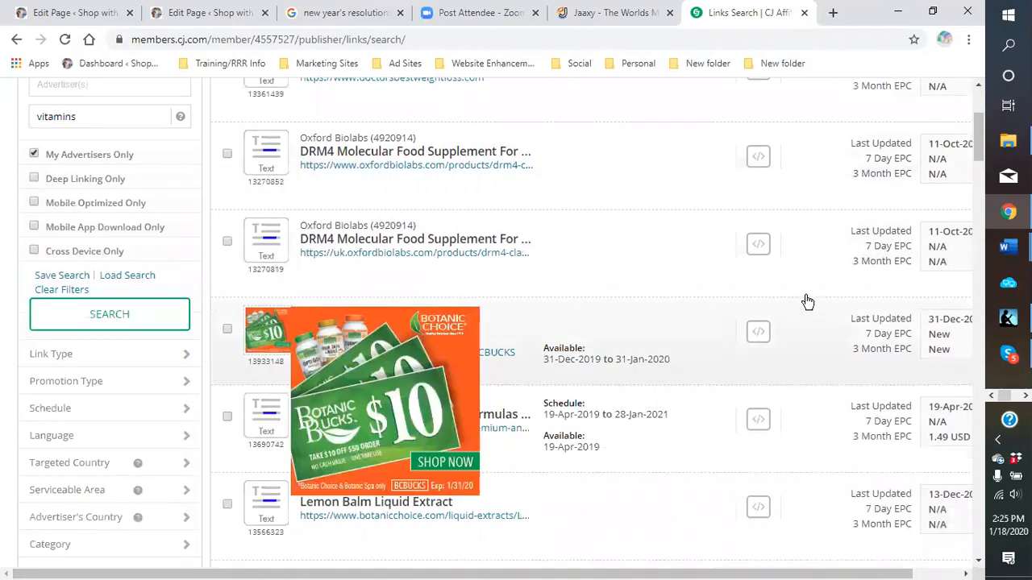
{"action": "left_click", "coordinate": [758, 334]}
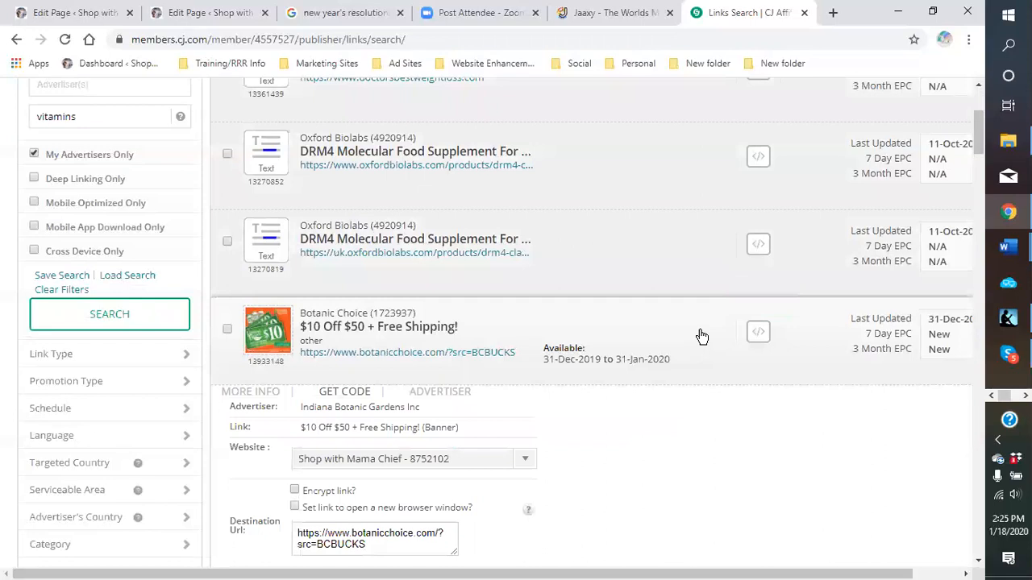
{"action": "scroll", "coordinate": [696, 334], "scroll_direction": "down", "scroll_amount": 4}
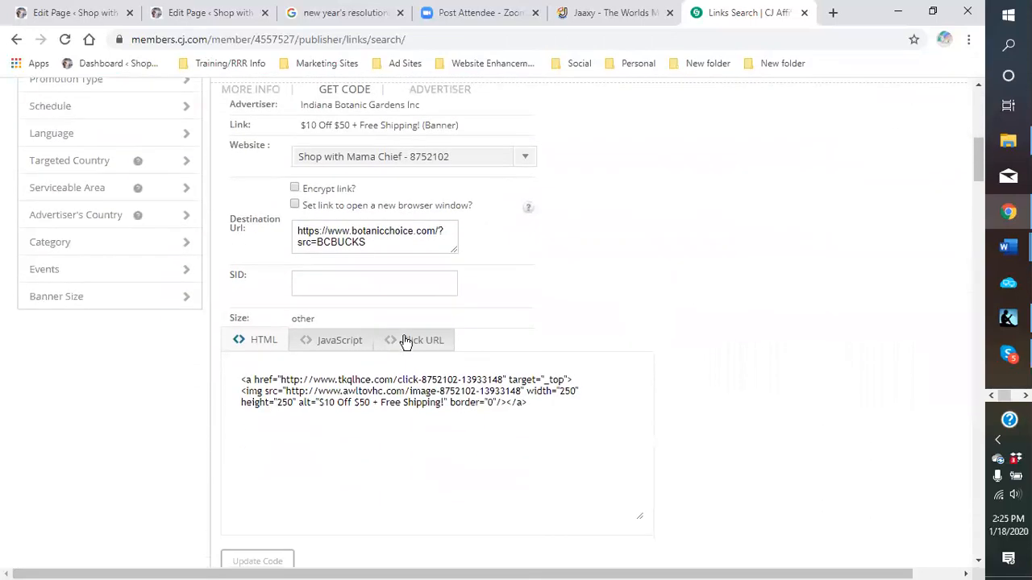
{"action": "left_click", "coordinate": [407, 340]}
{"action": "left_click_drag", "start_coordinate": [466, 379], "coordinate": [233, 381]}
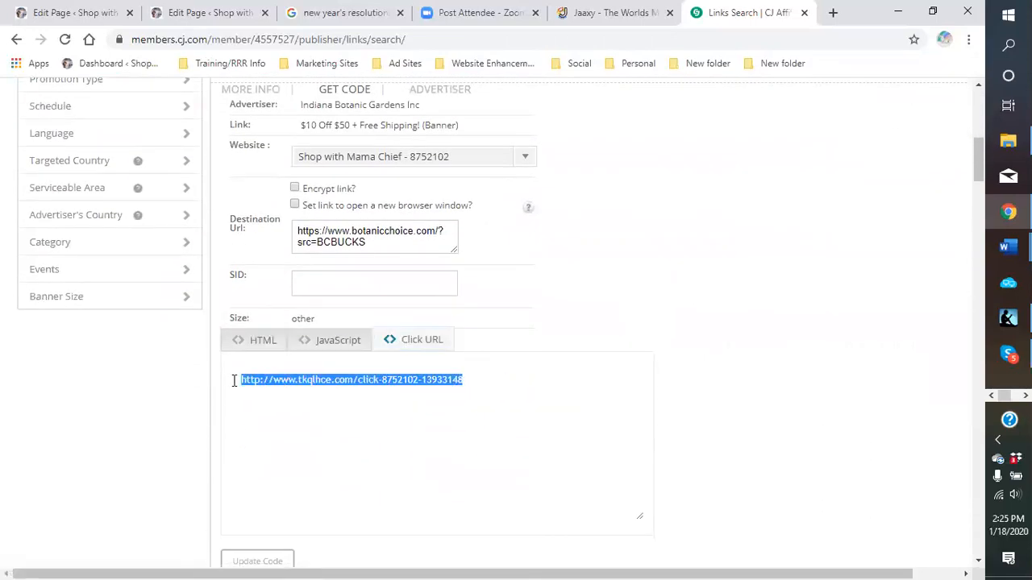
{"action": "right_click", "coordinate": [250, 380]}
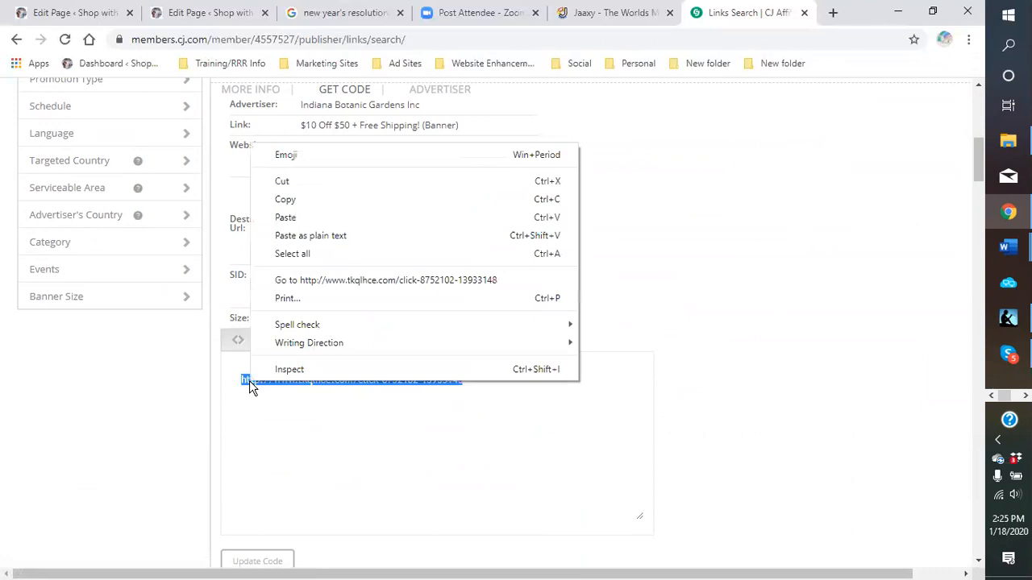
{"action": "left_click", "coordinate": [291, 201]}
In the WordPress page's Get Healthy section, link the words "vitamins and calcium" to the copied Botanic Choice click URL.
{"action": "left_click", "coordinate": [87, 15]}
{"action": "scroll", "coordinate": [460, 322], "scroll_direction": "up", "scroll_amount": 1}
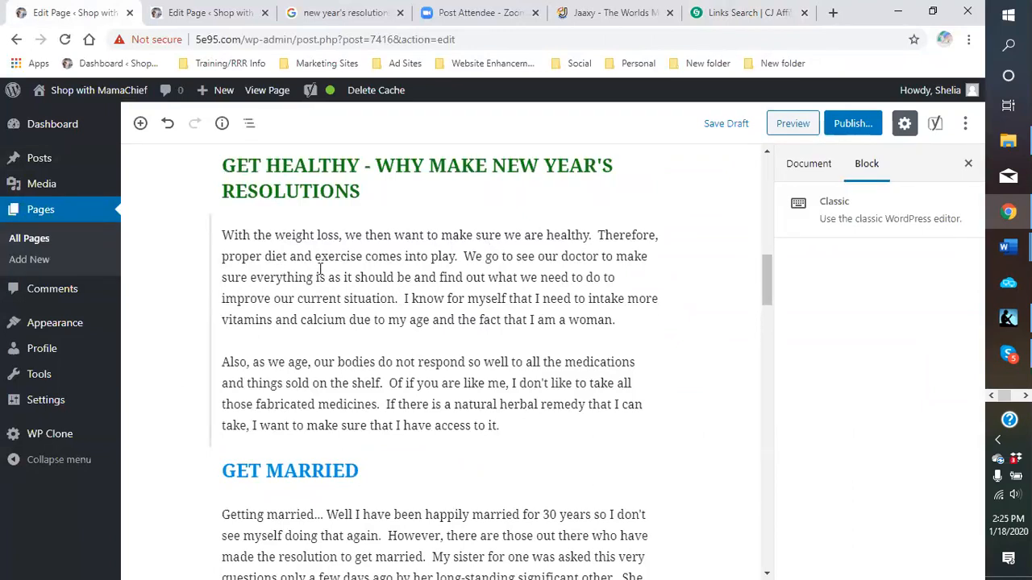
{"action": "left_click", "coordinate": [223, 323]}
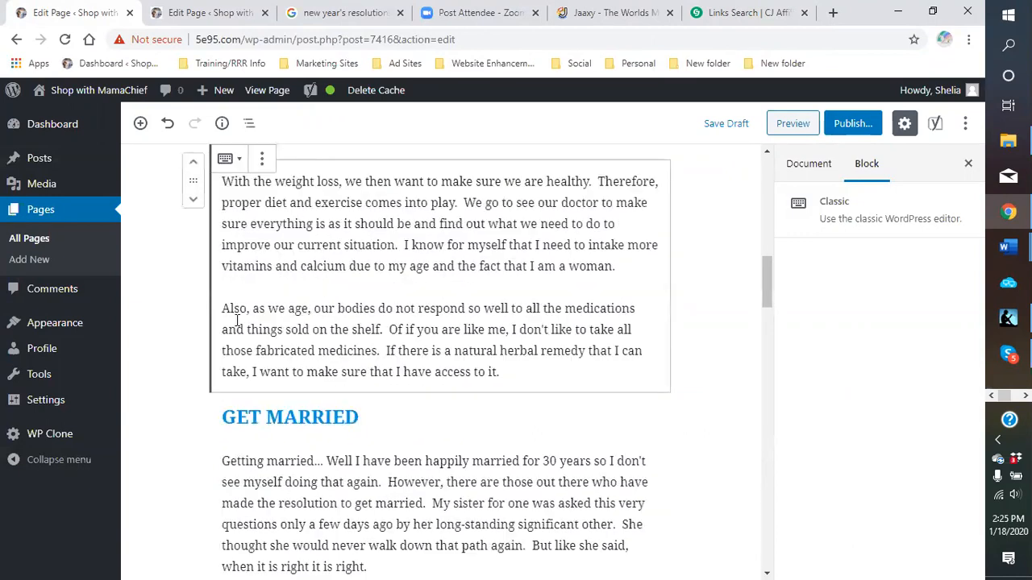
{"action": "left_click", "coordinate": [225, 319]}
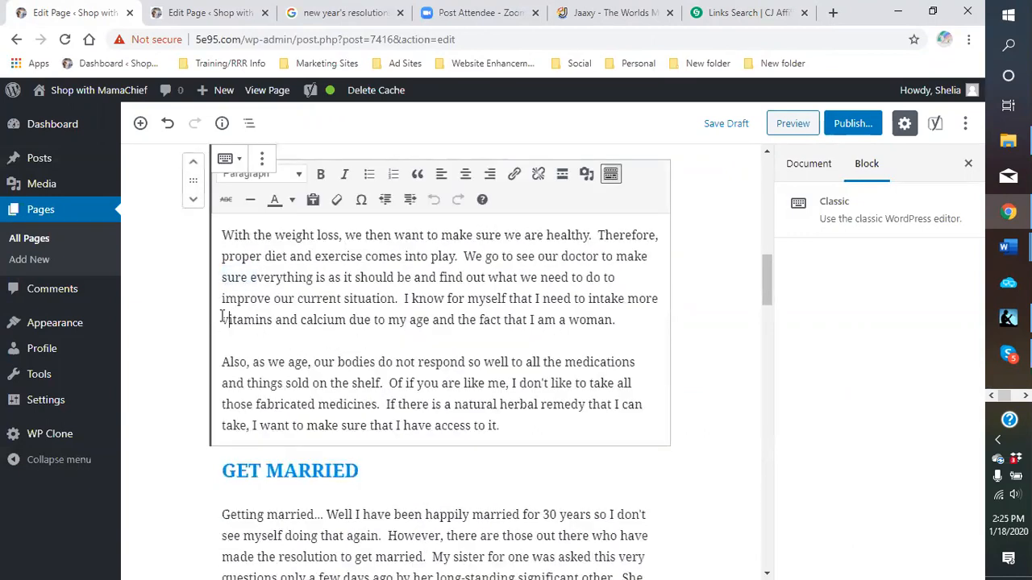
{"action": "left_click_drag", "start_coordinate": [224, 319], "coordinate": [349, 320]}
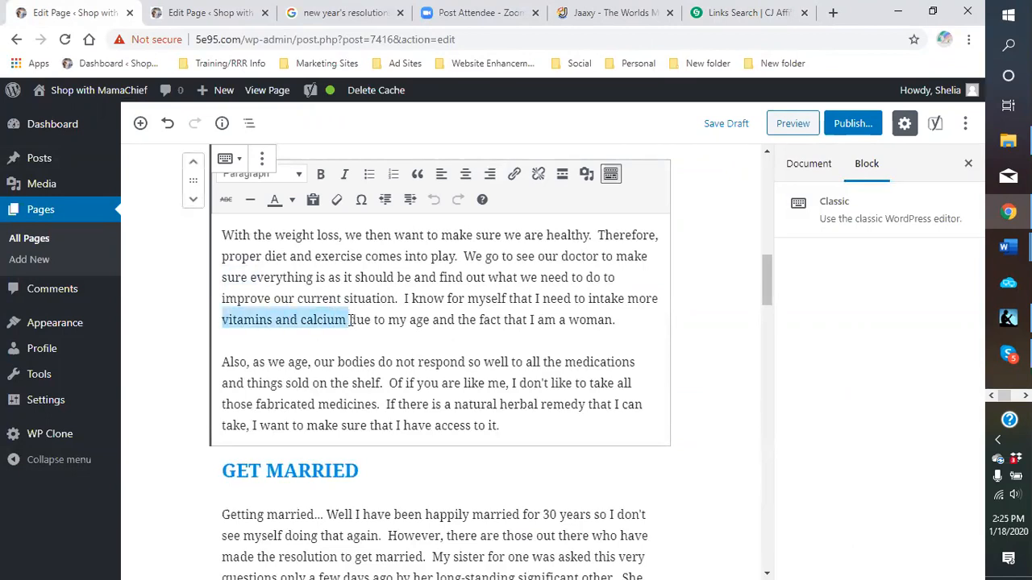
{"action": "left_click", "coordinate": [513, 174]}
{"action": "right_click", "coordinate": [289, 344]}
{"action": "left_click", "coordinate": [320, 229]}
{"action": "left_click", "coordinate": [407, 348]}
{"action": "left_click", "coordinate": [388, 229]}
{"action": "left_click", "coordinate": [645, 501]}
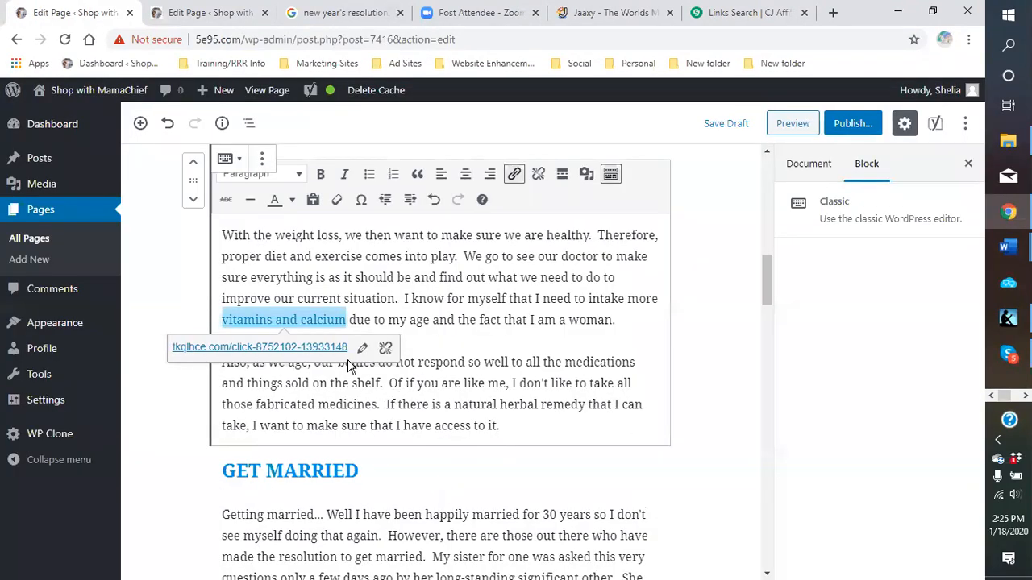
Color the "vitamins and calcium" link text dark green and make it bold.
{"action": "left_click", "coordinate": [292, 200]}
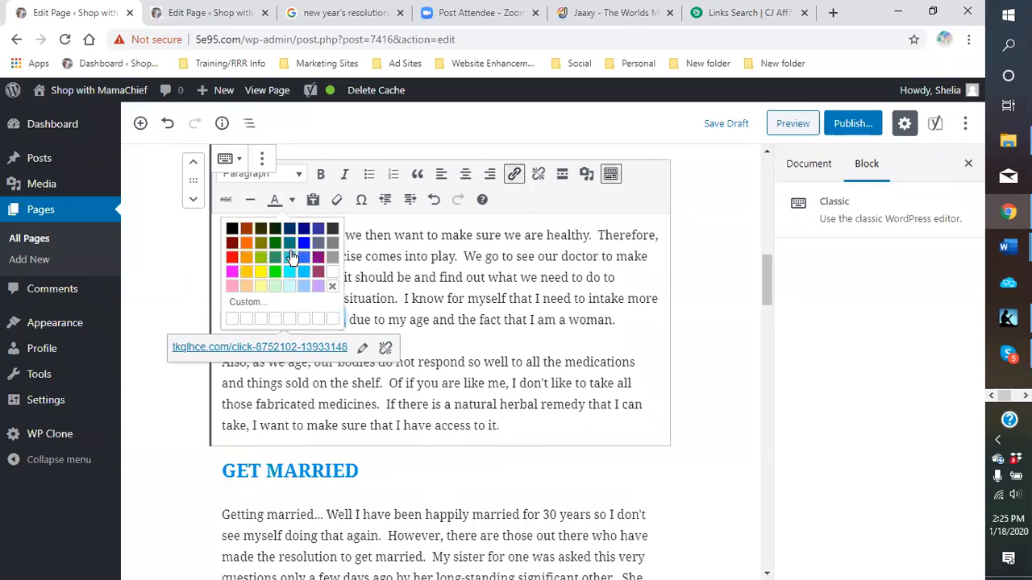
{"action": "left_click", "coordinate": [276, 231]}
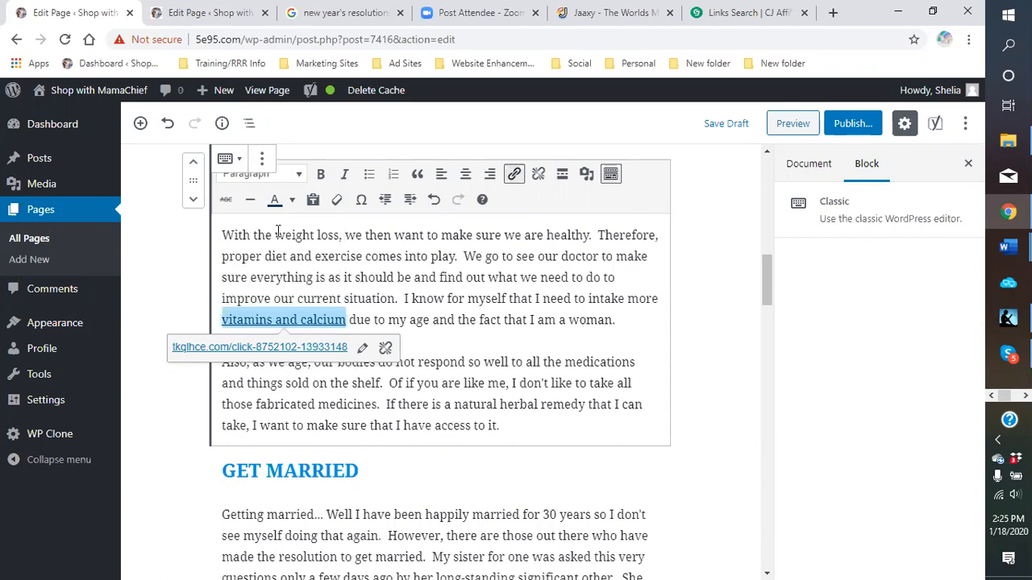
{"action": "left_click", "coordinate": [292, 200]}
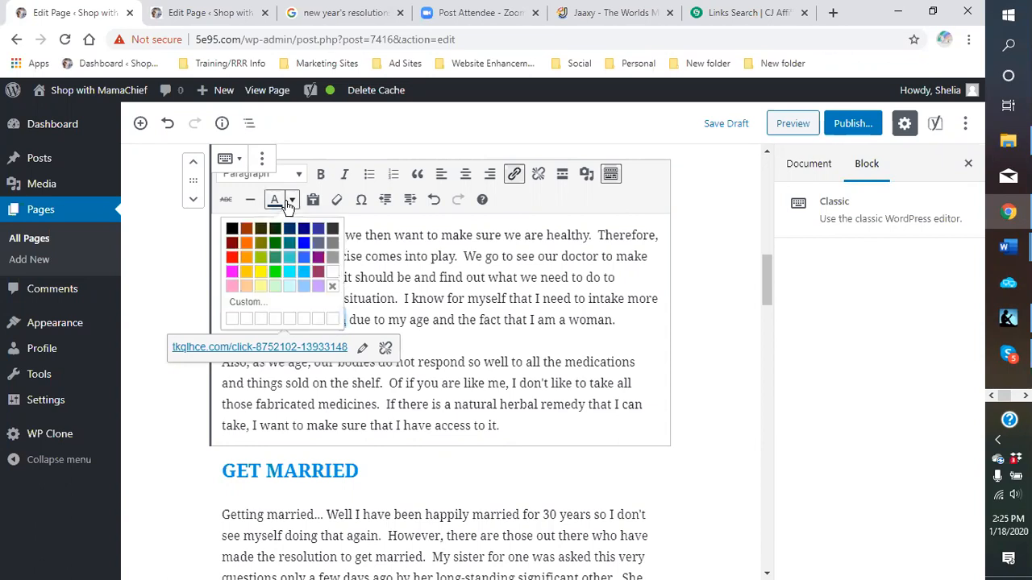
{"action": "left_click", "coordinate": [279, 228]}
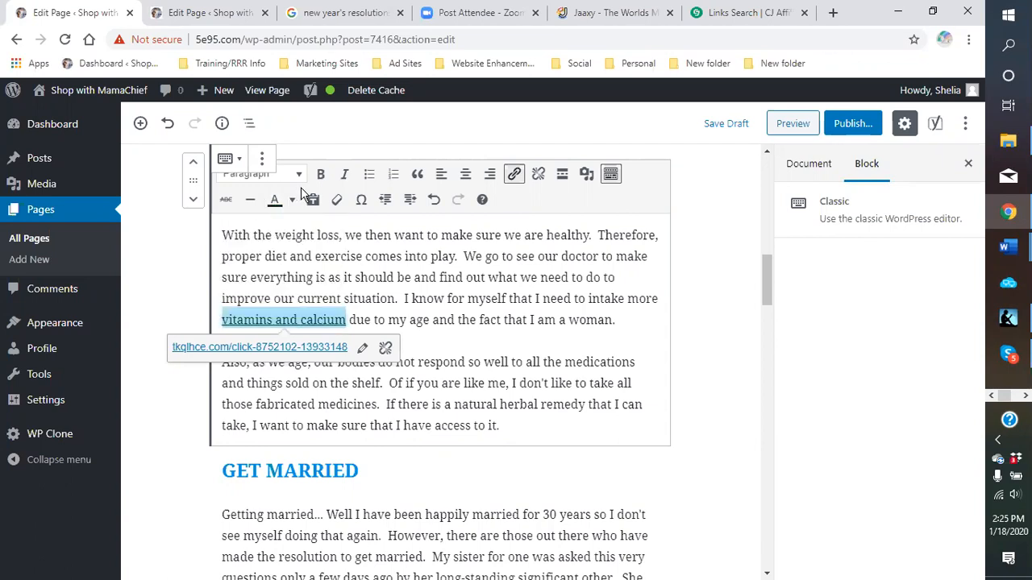
{"action": "left_click", "coordinate": [320, 174]}
{"action": "left_click", "coordinate": [450, 354]}
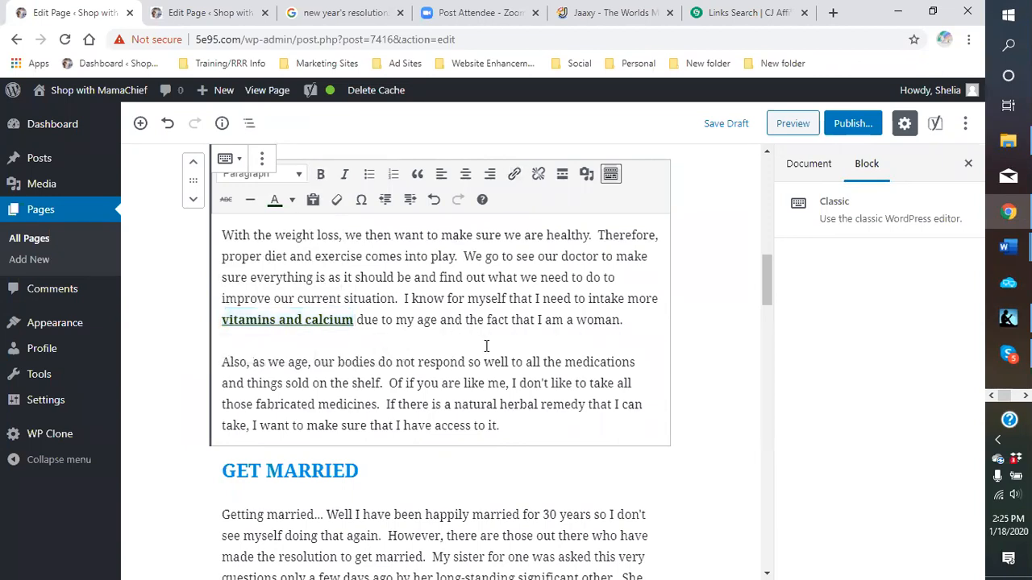
Return to the CJ Affiliate link search, collapse the $10 Off $50 offer and look through the first page of vitamins results.
{"action": "scroll", "coordinate": [484, 345], "scroll_direction": "down", "scroll_amount": 1}
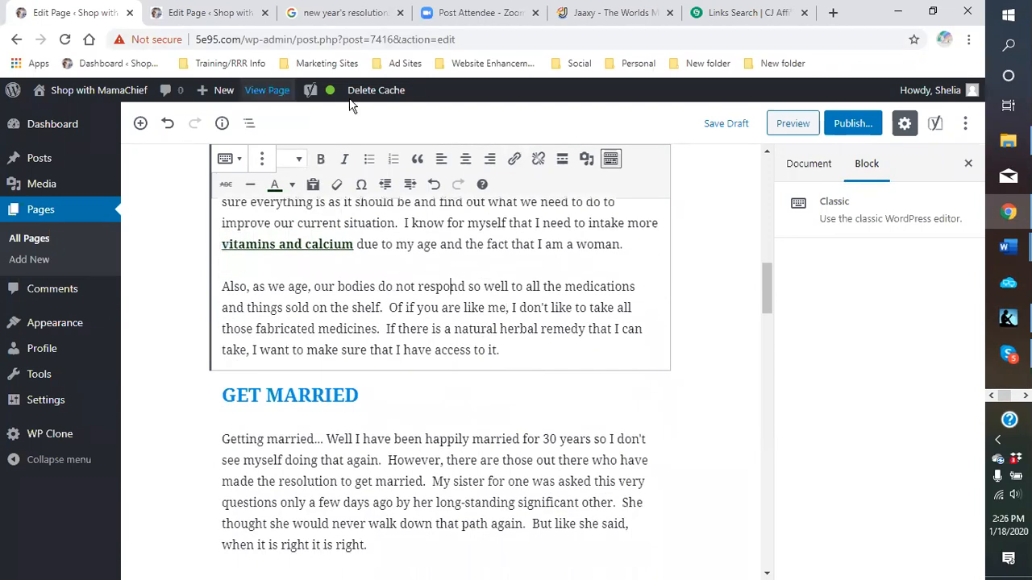
{"action": "left_click", "coordinate": [719, 13]}
{"action": "scroll", "coordinate": [500, 354], "scroll_direction": "up", "scroll_amount": 3}
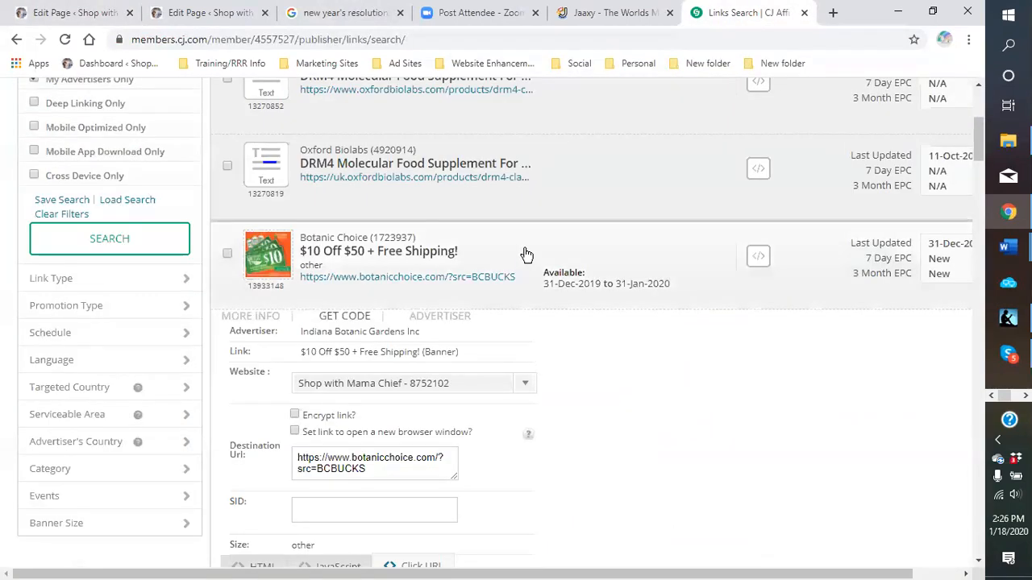
{"action": "left_click", "coordinate": [519, 258]}
{"action": "scroll", "coordinate": [508, 278], "scroll_direction": "down", "scroll_amount": 2}
{"action": "scroll", "coordinate": [504, 281], "scroll_direction": "down", "scroll_amount": 7}
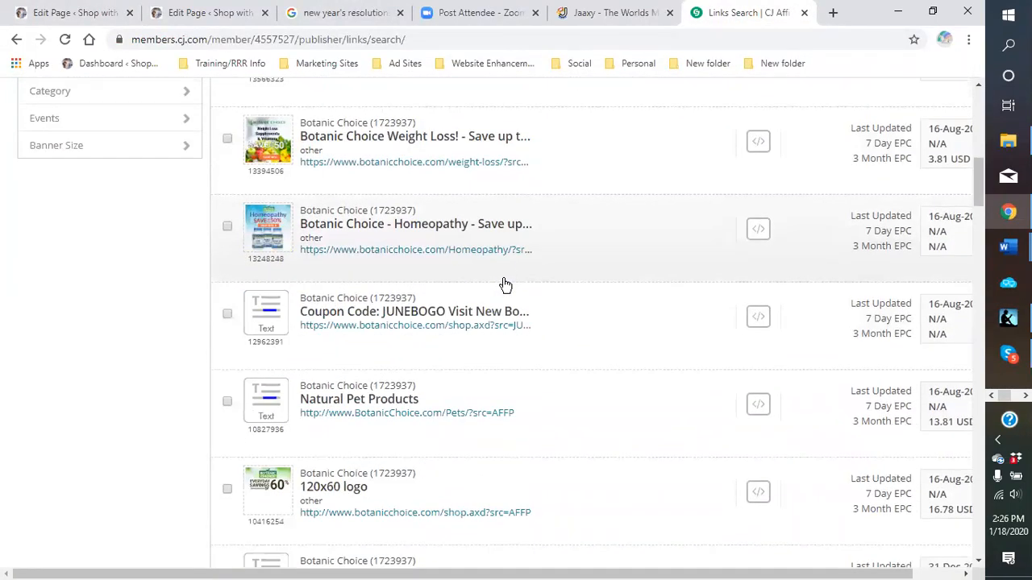
{"action": "scroll", "coordinate": [503, 286], "scroll_direction": "down", "scroll_amount": 13}
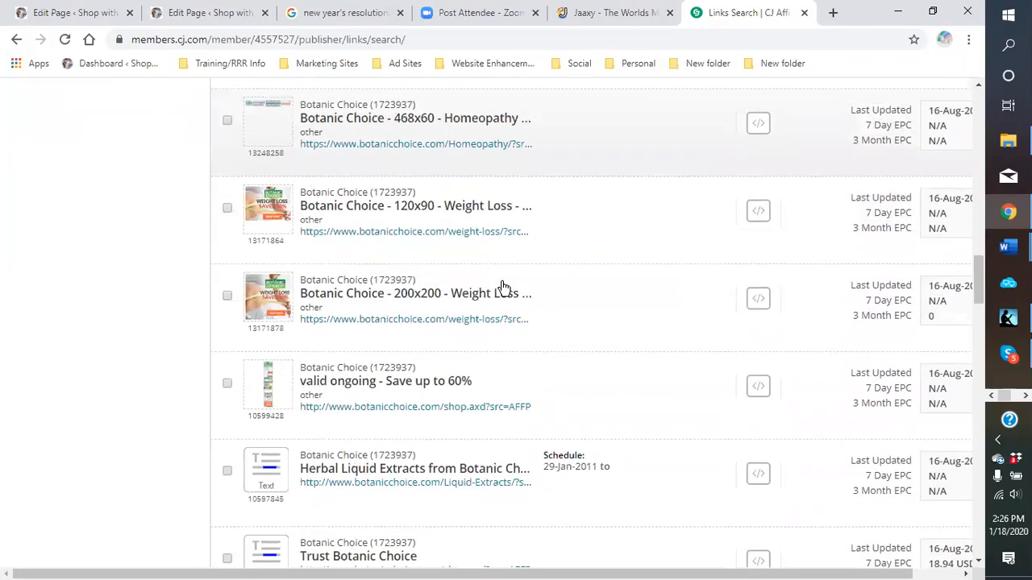
{"action": "scroll", "coordinate": [504, 289], "scroll_direction": "down", "scroll_amount": 15}
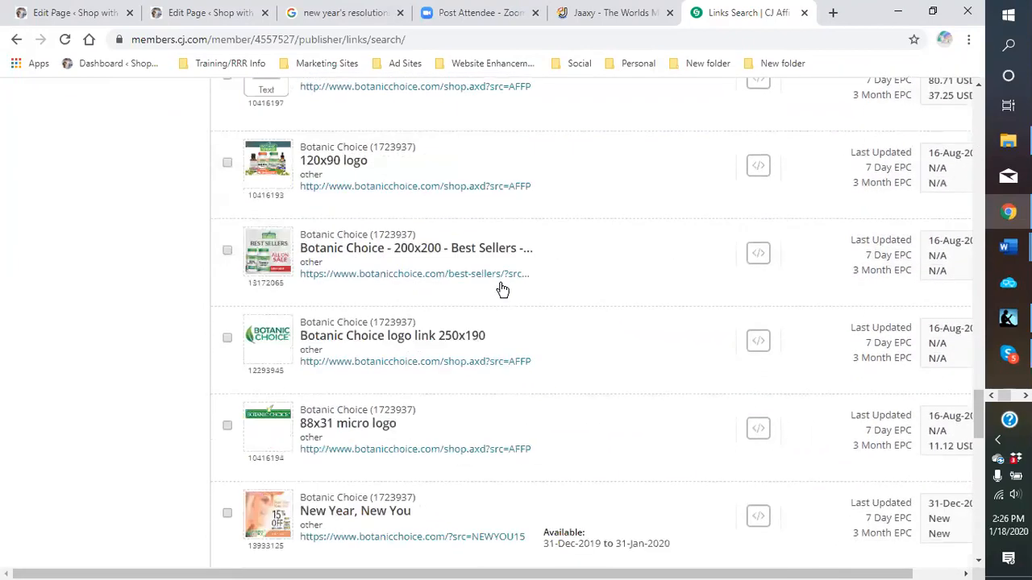
{"action": "scroll", "coordinate": [501, 291], "scroll_direction": "down", "scroll_amount": 1}
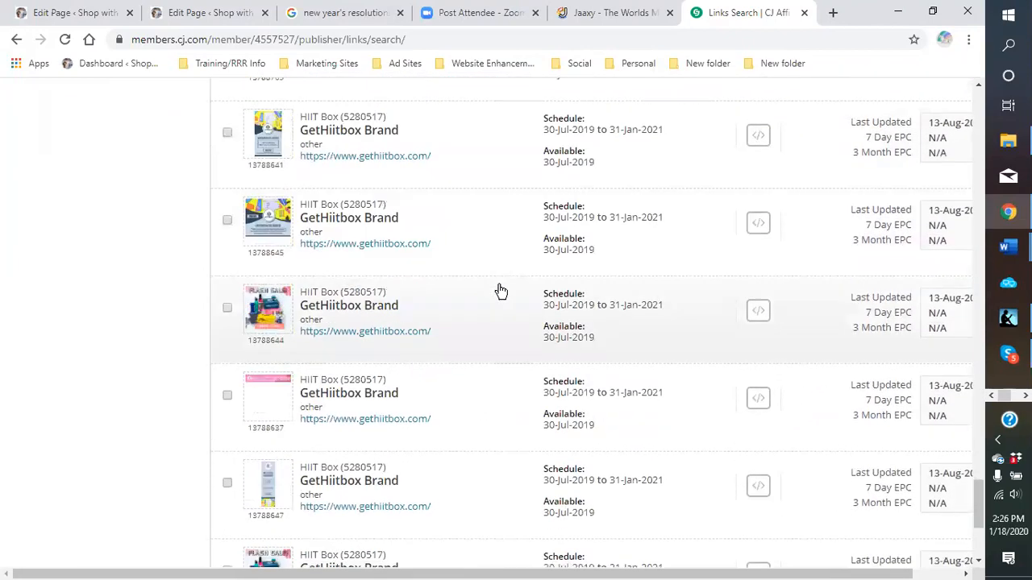
{"action": "mouse_move", "coordinate": [276, 326]}
{"action": "scroll", "coordinate": [724, 326], "scroll_direction": "down", "scroll_amount": 3}
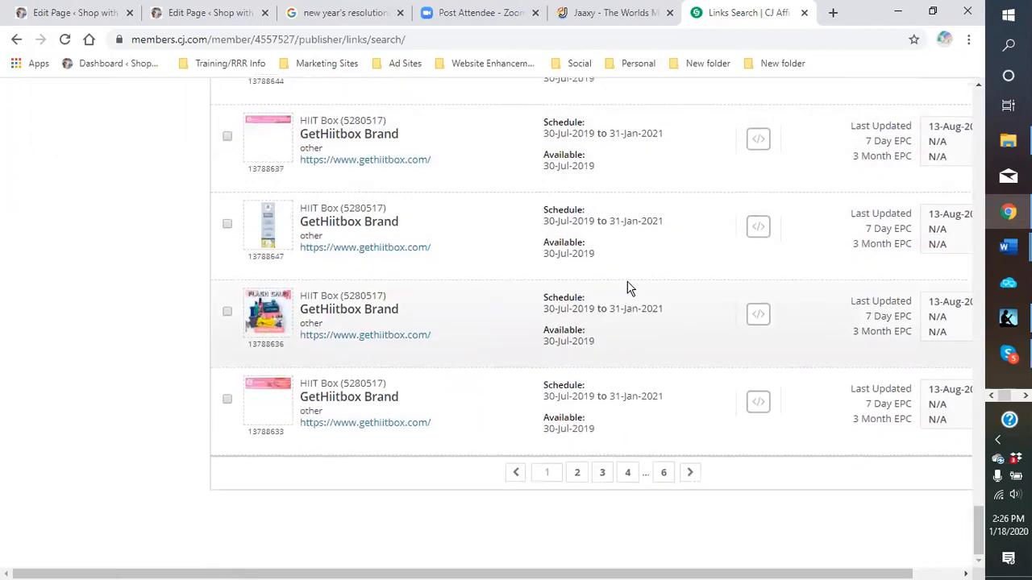
Get the code for the HIIT Box "GetHiitbox Brand" banner with link ID 13788637 and copy its click URL.
{"action": "left_click", "coordinate": [758, 139]}
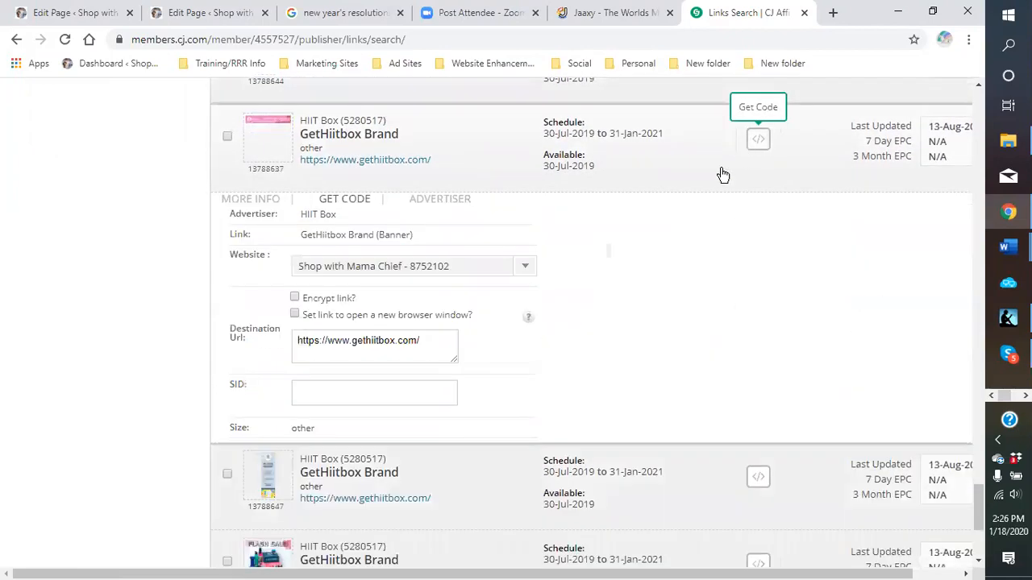
{"action": "scroll", "coordinate": [541, 333], "scroll_direction": "down", "scroll_amount": 3}
{"action": "left_click", "coordinate": [420, 234]}
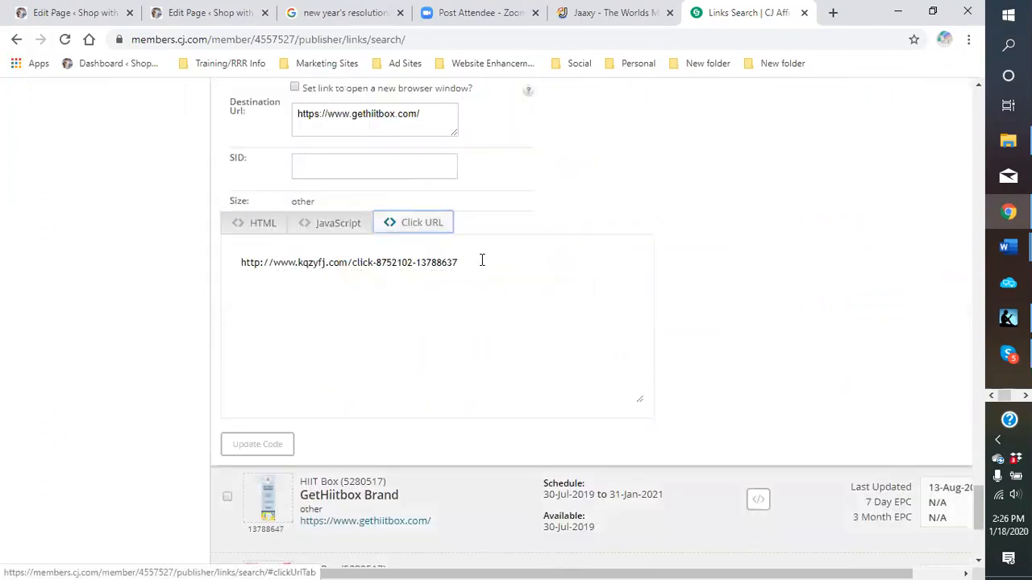
{"action": "left_click_drag", "start_coordinate": [482, 260], "coordinate": [217, 283]}
{"action": "right_click", "coordinate": [246, 270]}
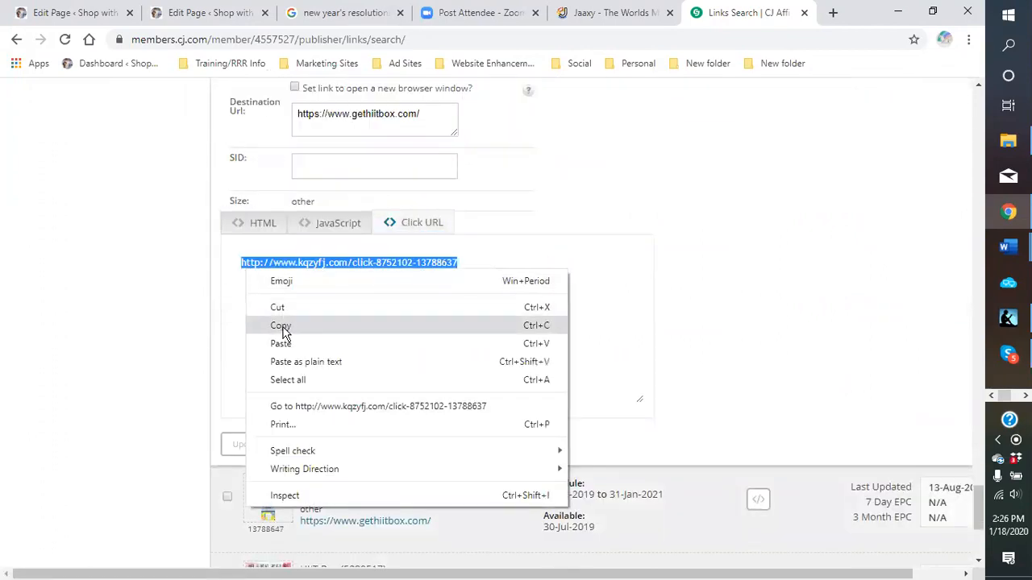
{"action": "left_click", "coordinate": [281, 323]}
In the WordPress page, link the words "natural herbal remedy" to the copied click URL, opening in a new tab, and make them bold.
{"action": "left_click", "coordinate": [74, 12]}
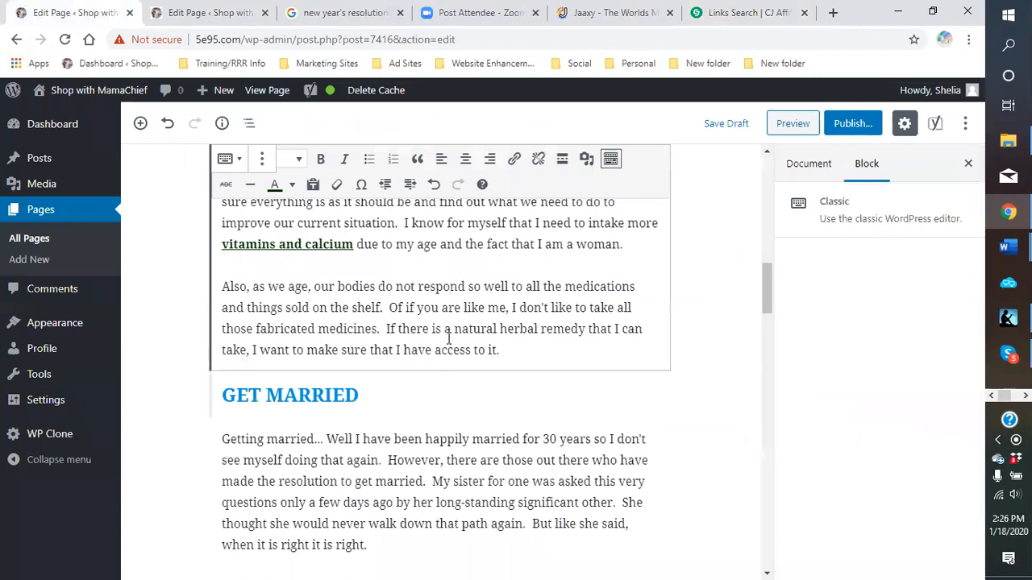
{"action": "left_click_drag", "start_coordinate": [454, 330], "coordinate": [574, 334]}
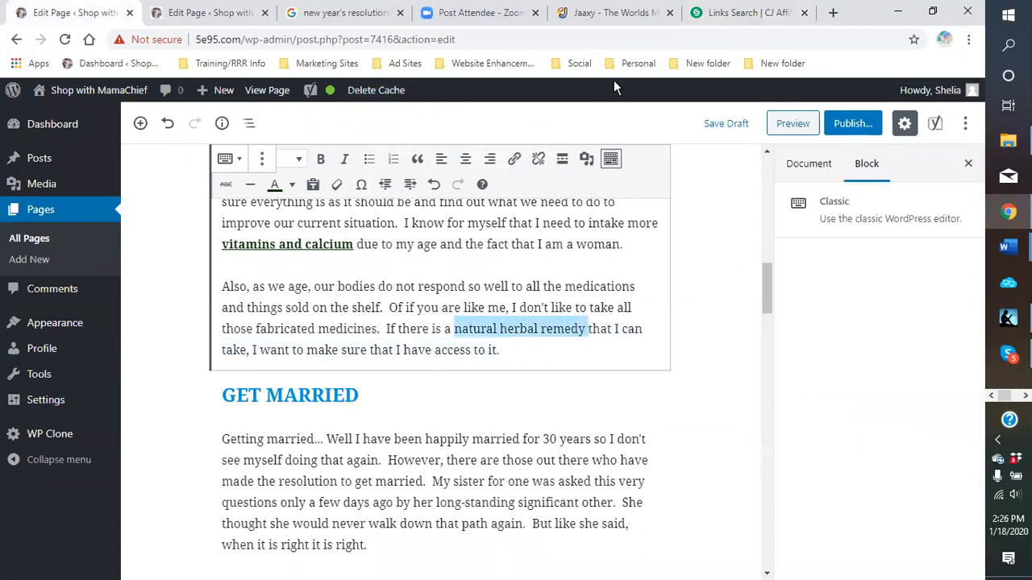
{"action": "left_click", "coordinate": [513, 161]}
{"action": "right_click", "coordinate": [457, 357]}
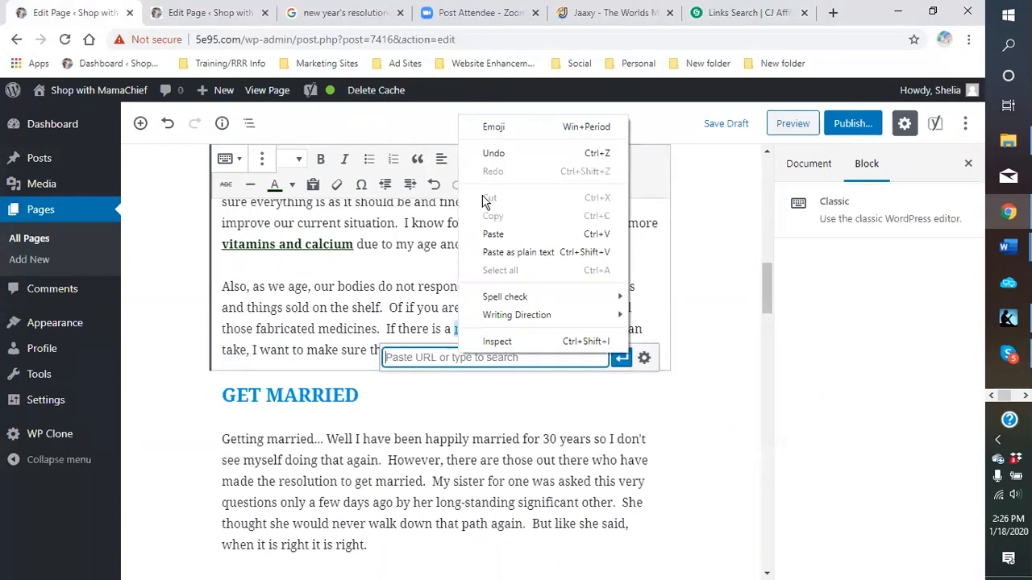
{"action": "left_click", "coordinate": [493, 235]}
{"action": "left_click", "coordinate": [644, 357]}
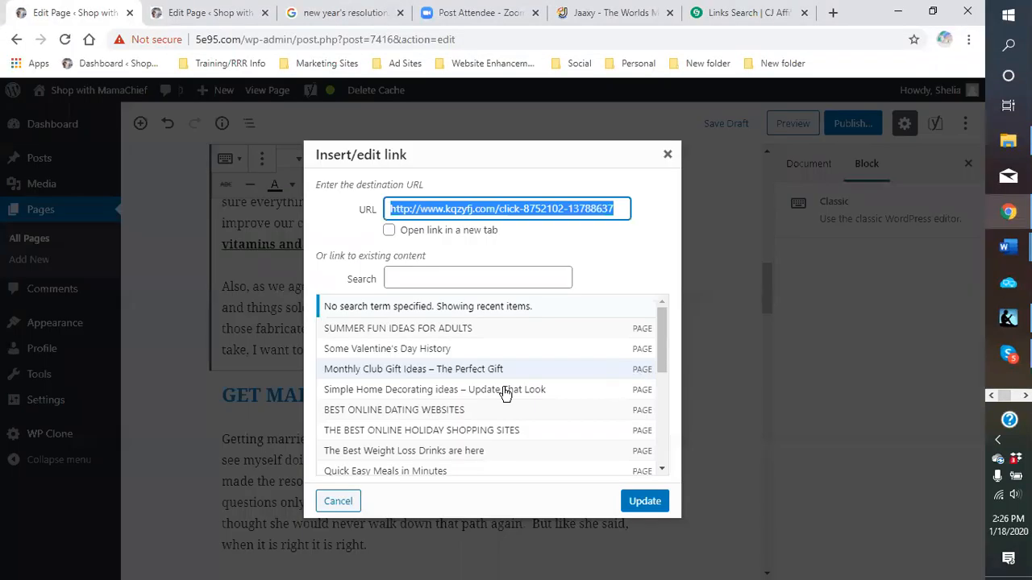
{"action": "left_click", "coordinate": [389, 229]}
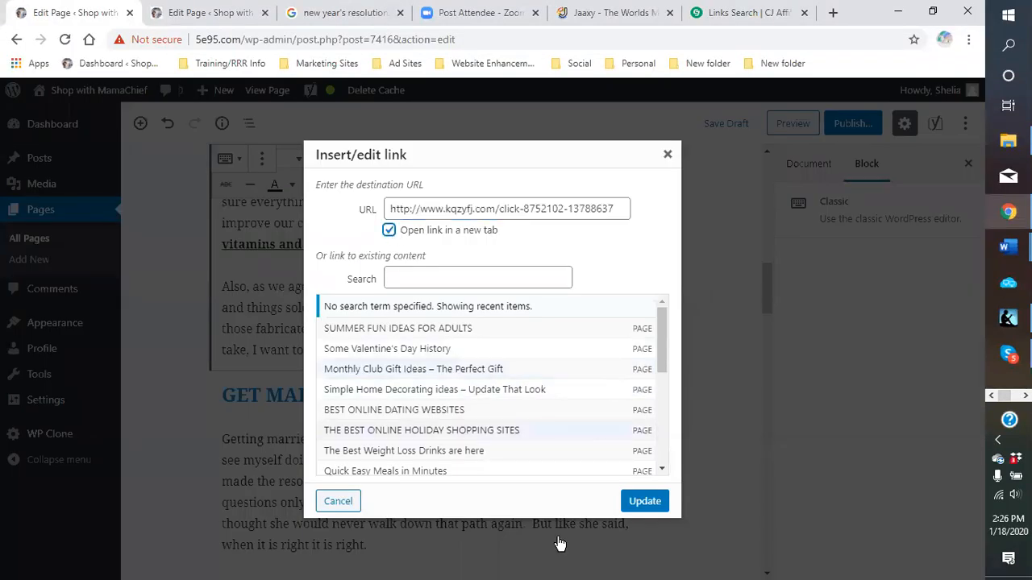
{"action": "left_click", "coordinate": [657, 507]}
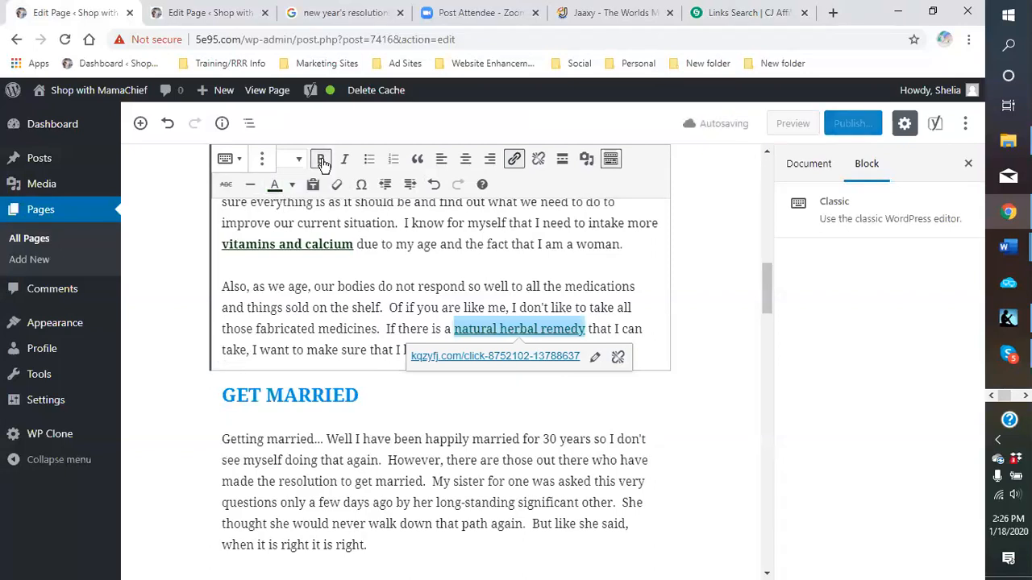
{"action": "left_click", "coordinate": [320, 159]}
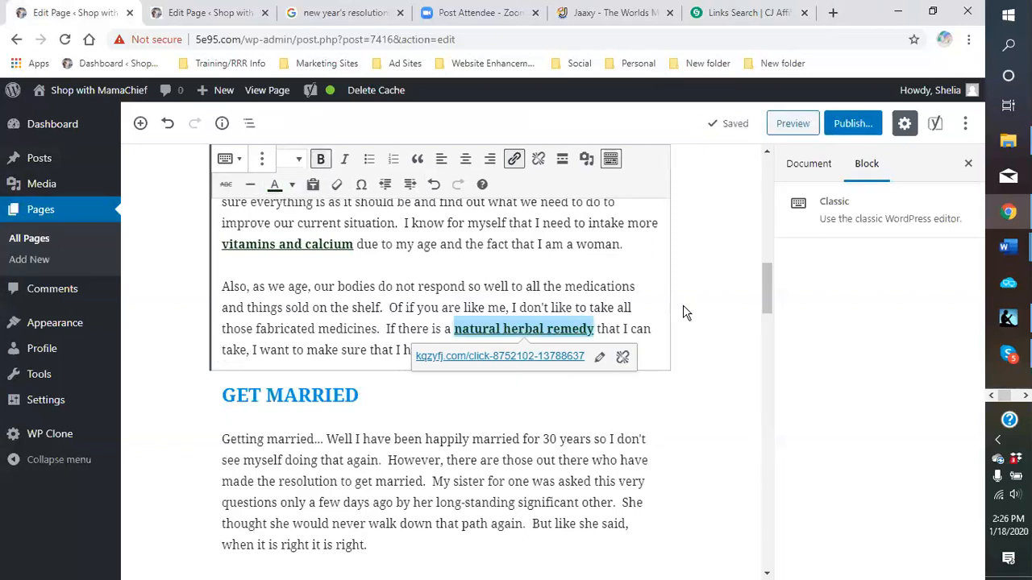
Return to the CJ Affiliate link search and search for "dating" links.
{"action": "scroll", "coordinate": [693, 346], "scroll_direction": "down", "scroll_amount": 3}
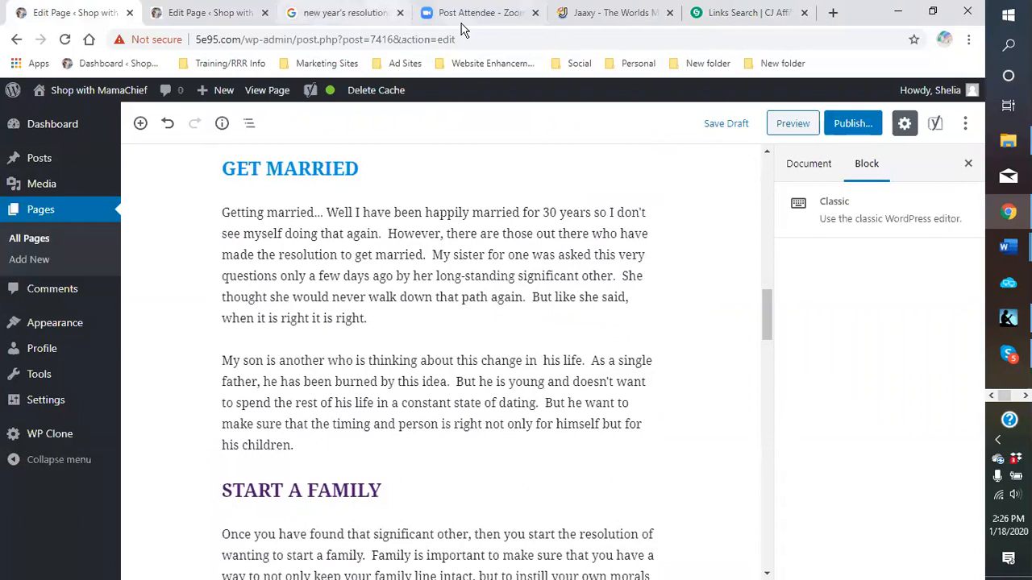
{"action": "left_click", "coordinate": [736, 16]}
{"action": "scroll", "coordinate": [202, 252], "scroll_direction": "down", "scroll_amount": 20}
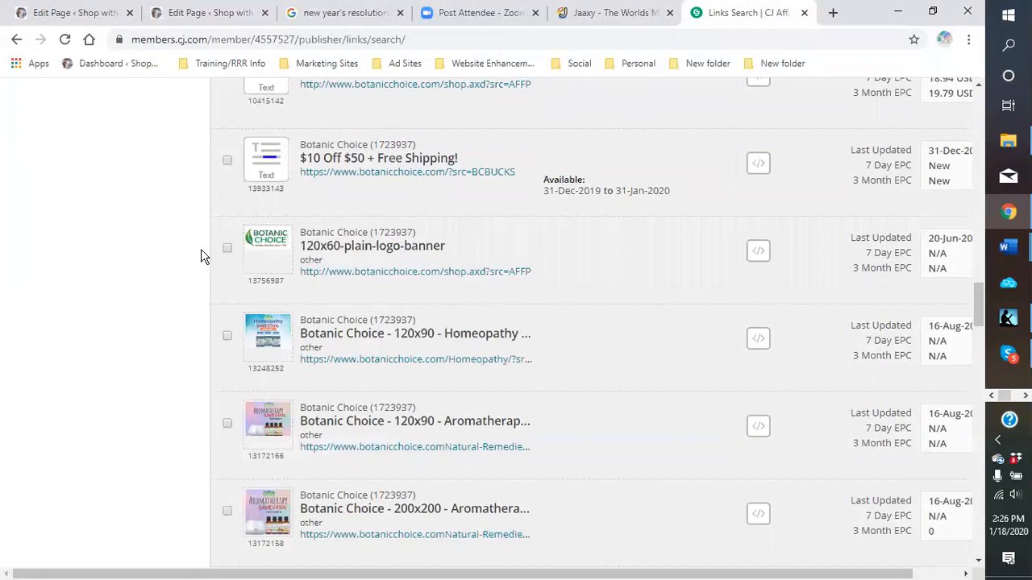
{"action": "scroll", "coordinate": [186, 255], "scroll_direction": "up", "scroll_amount": 20}
{"action": "double_click", "coordinate": [94, 343]}
{"action": "type", "text": "dating"}
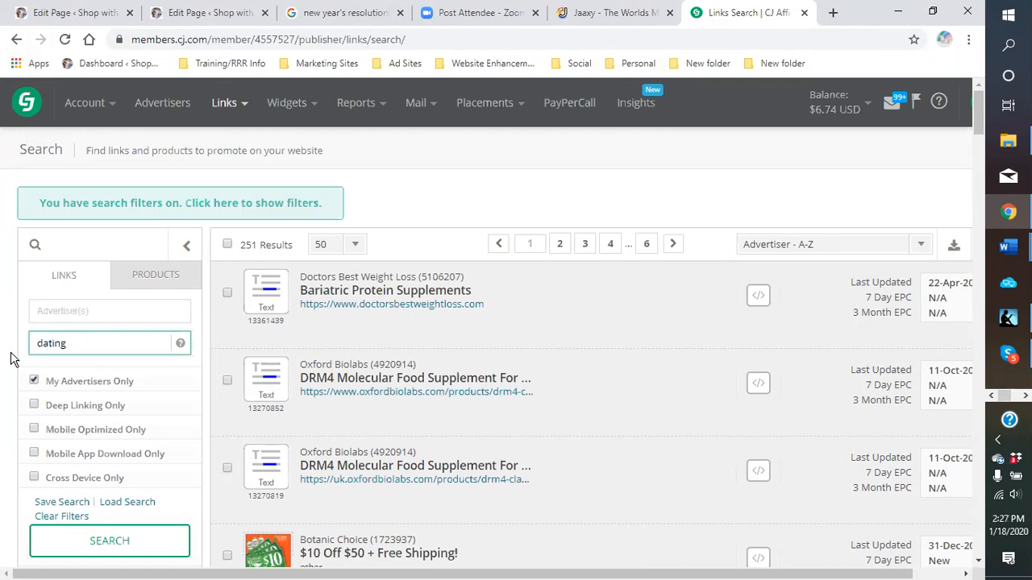
{"action": "key", "text": "Return"}
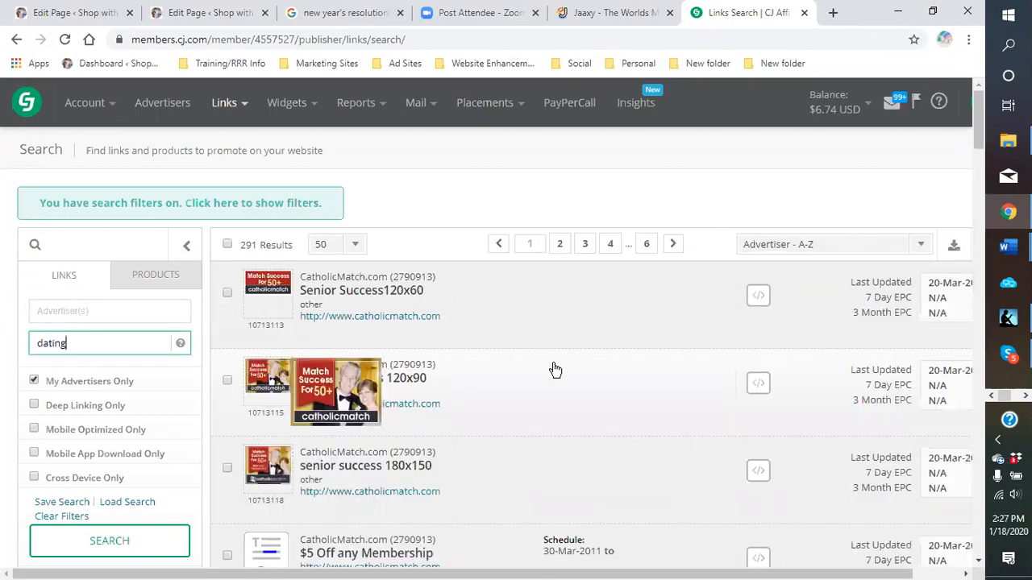
Look through the CatholicMatch.com links in the dating results, briefly viewing the code of the Senior Success 120x90 banner.
{"action": "scroll", "coordinate": [600, 329], "scroll_direction": "down", "scroll_amount": 2}
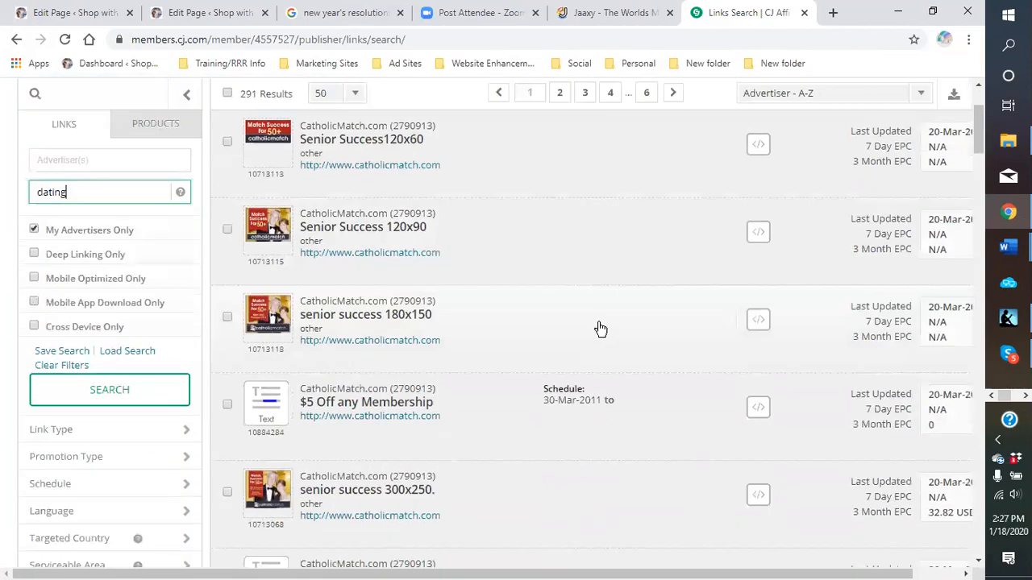
{"action": "left_click", "coordinate": [761, 236]}
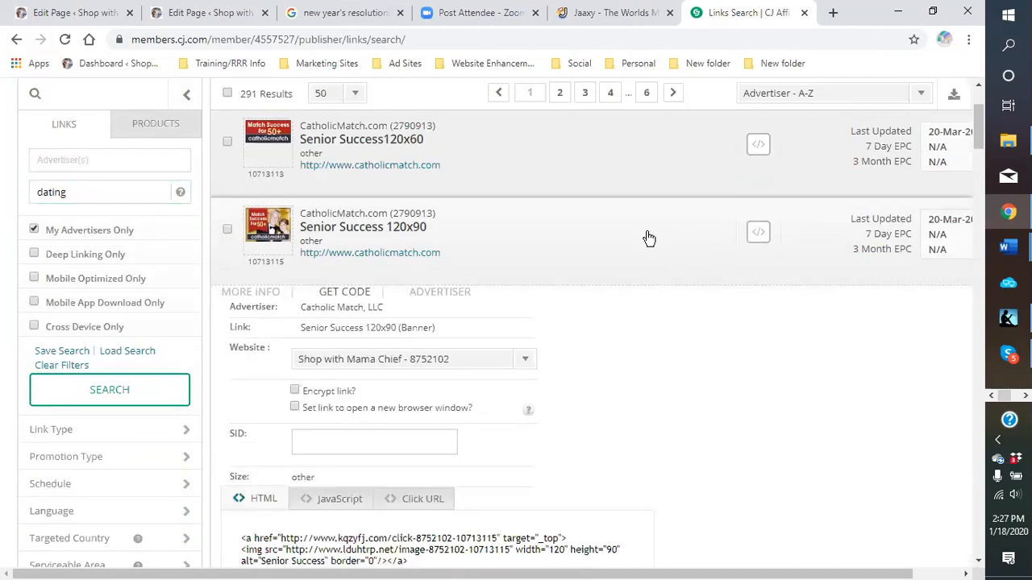
{"action": "left_click", "coordinate": [644, 236]}
{"action": "scroll", "coordinate": [645, 248], "scroll_direction": "down", "scroll_amount": 3}
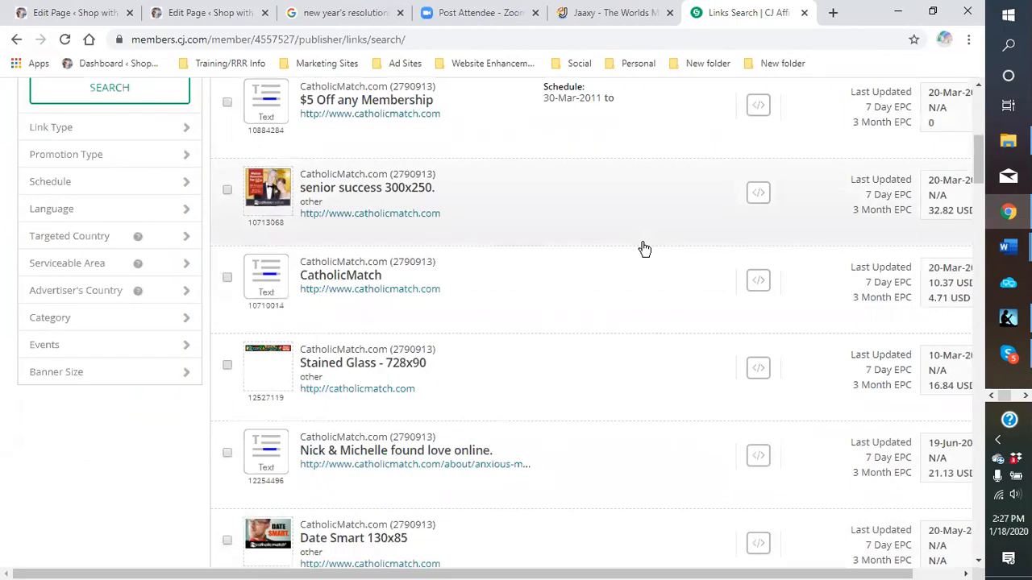
{"action": "scroll", "coordinate": [645, 248], "scroll_direction": "down", "scroll_amount": 2}
{"action": "scroll", "coordinate": [645, 249], "scroll_direction": "down", "scroll_amount": 2}
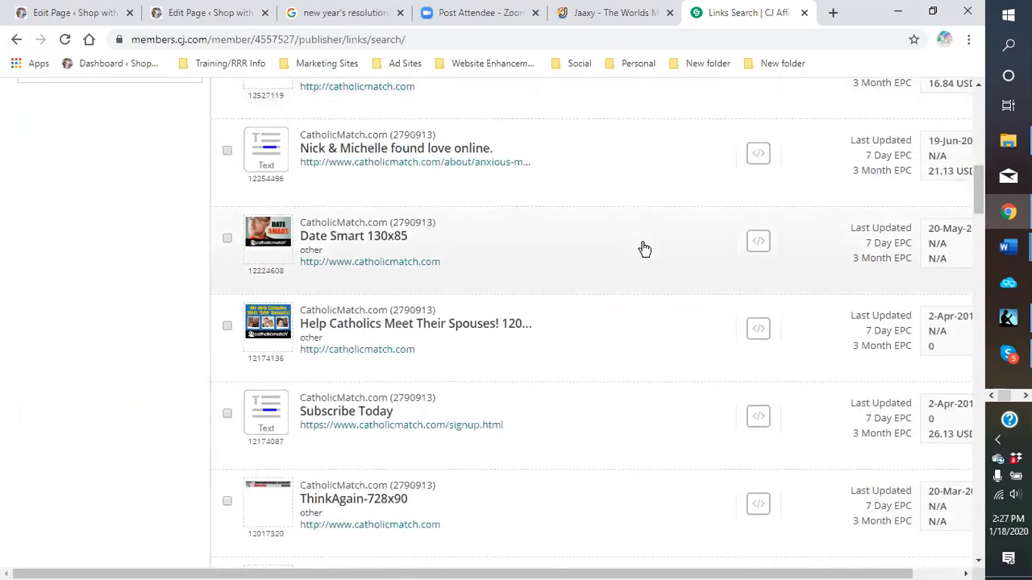
{"action": "scroll", "coordinate": [645, 248], "scroll_direction": "up", "scroll_amount": 3}
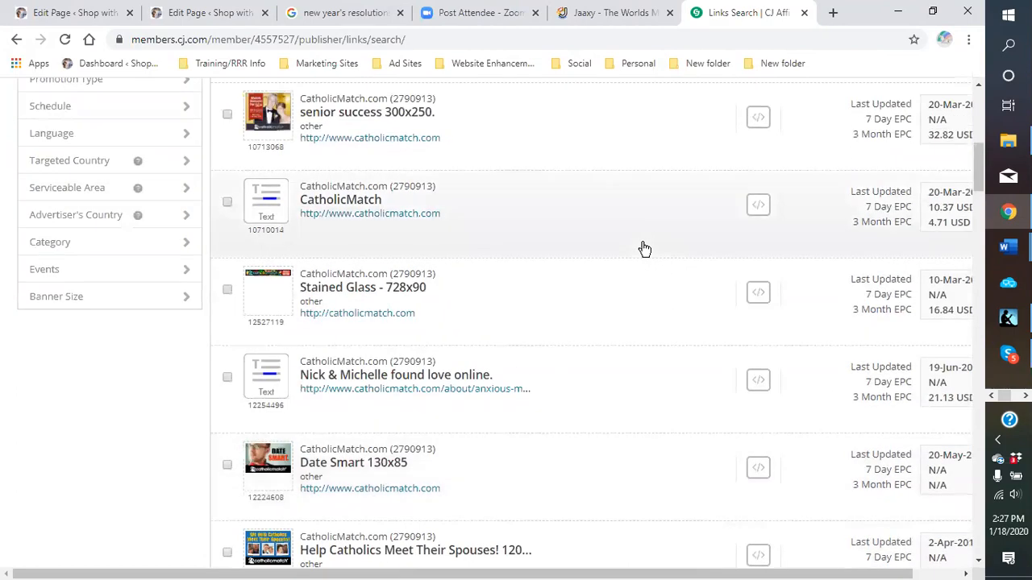
{"action": "scroll", "coordinate": [645, 248], "scroll_direction": "down", "scroll_amount": 5}
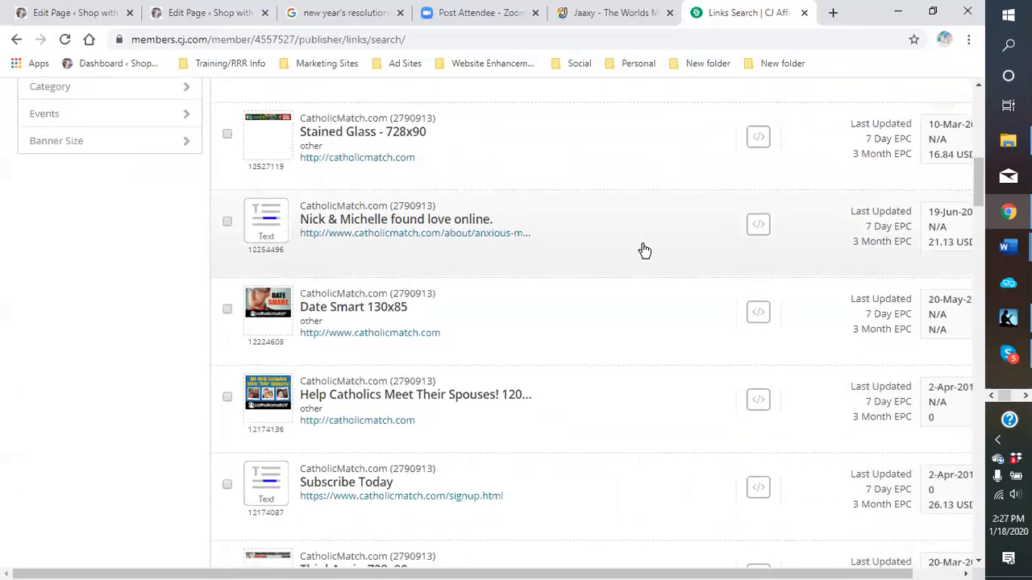
{"action": "scroll", "coordinate": [644, 251], "scroll_direction": "down", "scroll_amount": 5}
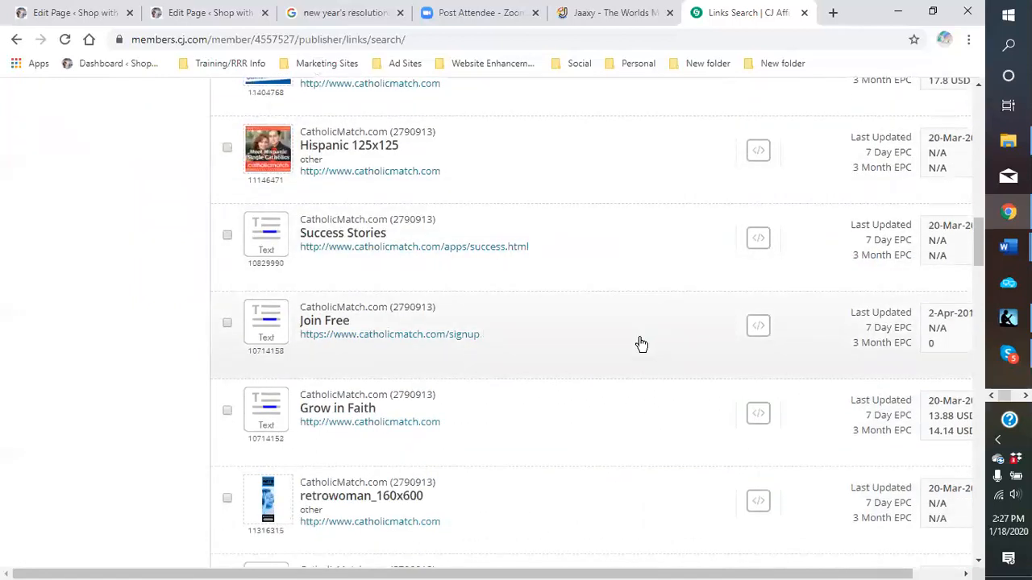
Get the code for CatholicMatch.com's "Join Free" text link and copy its click URL.
{"action": "left_click", "coordinate": [763, 332]}
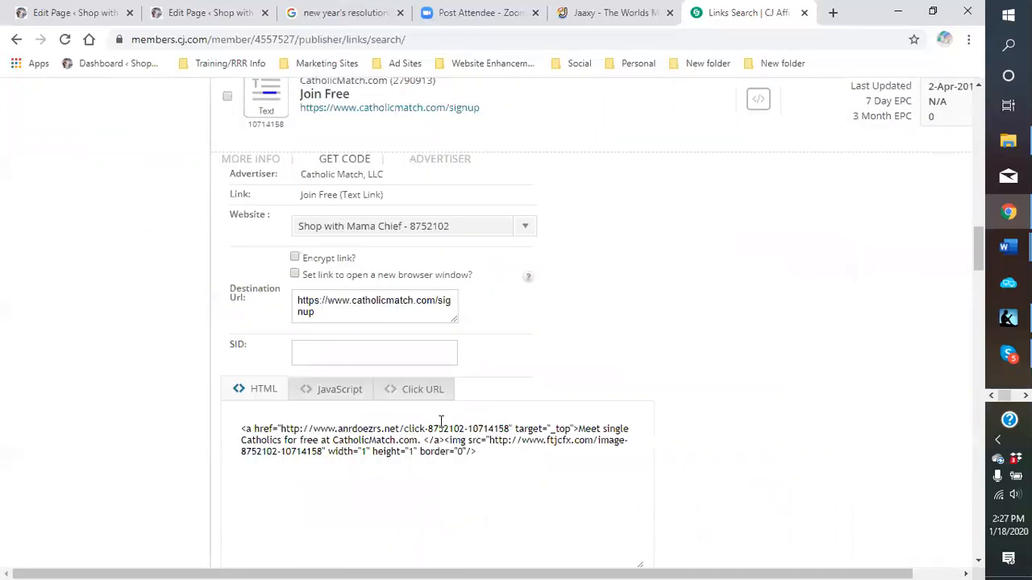
{"action": "left_click", "coordinate": [414, 388]}
{"action": "left_click_drag", "start_coordinate": [483, 429], "coordinate": [240, 428]}
{"action": "right_click", "coordinate": [252, 430]}
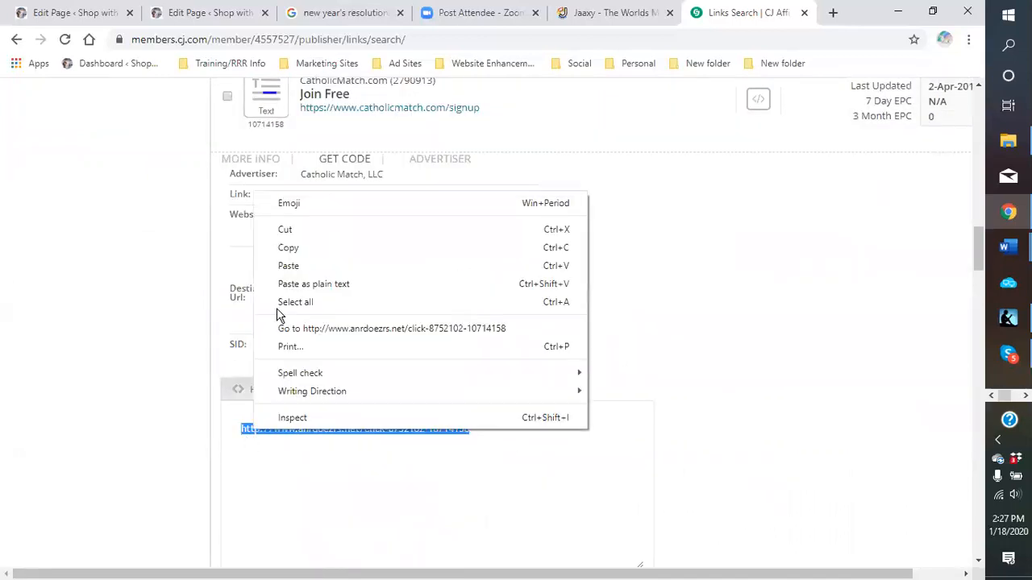
{"action": "left_click", "coordinate": [292, 255]}
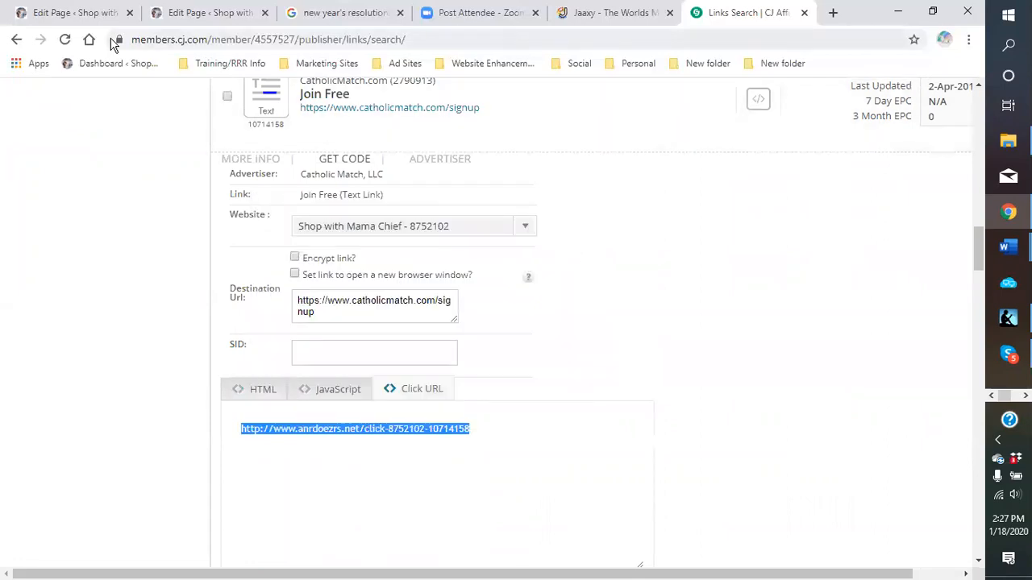
In the WordPress page's Get Married section, link the words "resolution to get married" to the copied CatholicMatch click URL, opening in a new tab.
{"action": "left_click", "coordinate": [71, 20]}
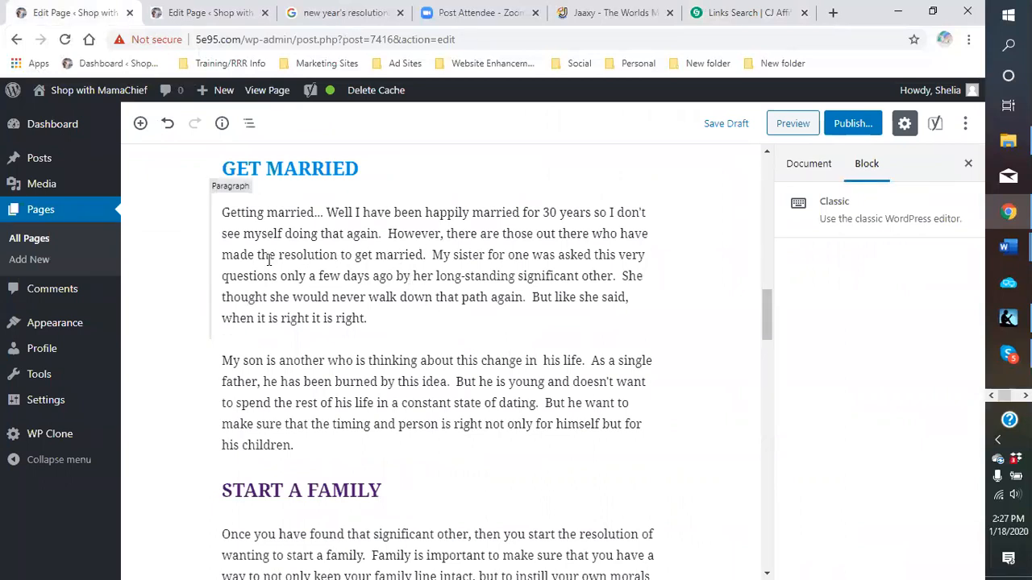
{"action": "left_click_drag", "start_coordinate": [280, 258], "coordinate": [338, 263]}
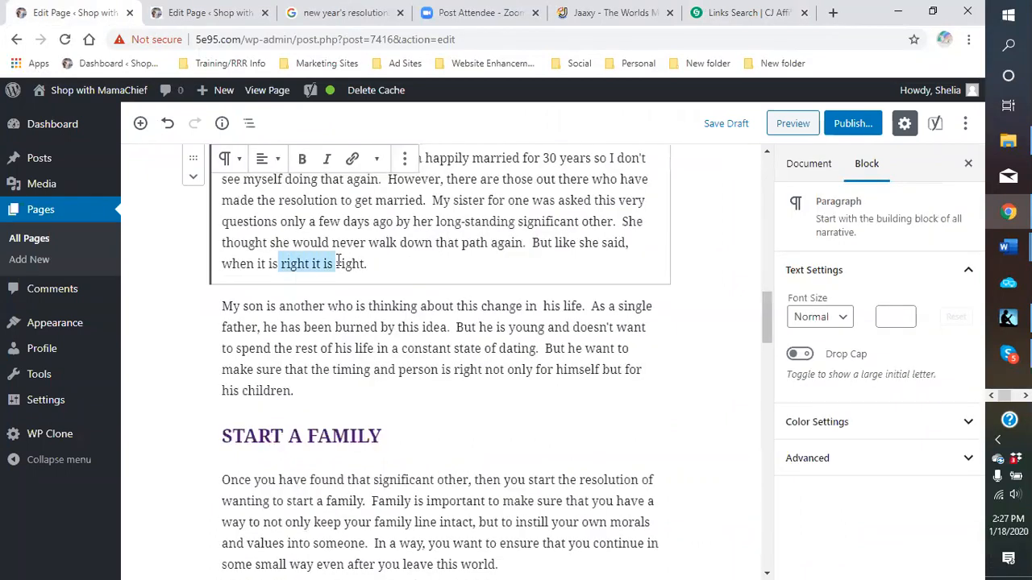
{"action": "scroll", "coordinate": [413, 293], "scroll_direction": "up", "scroll_amount": 1}
{"action": "left_click_drag", "start_coordinate": [277, 275], "coordinate": [425, 276]}
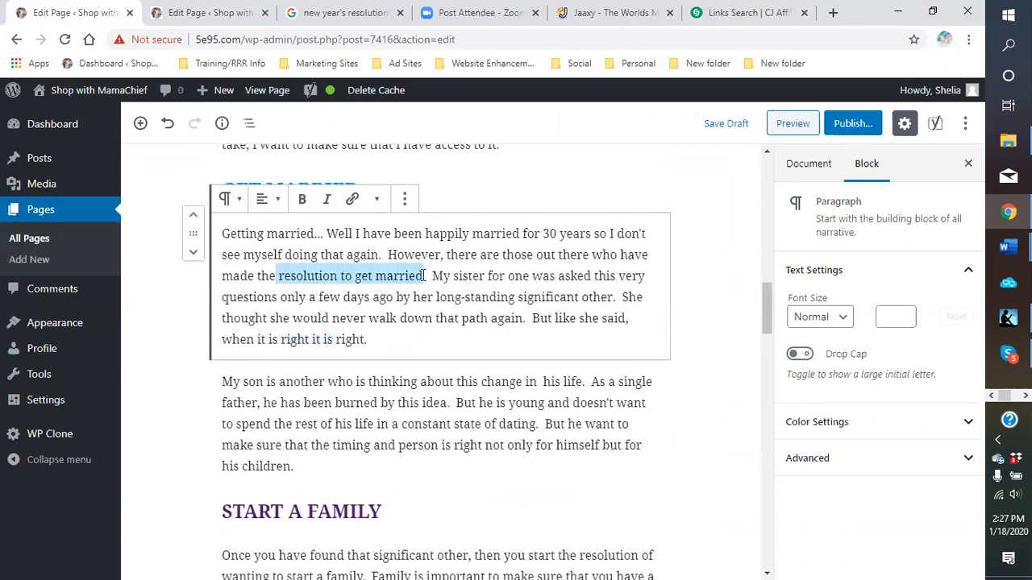
{"action": "left_click", "coordinate": [351, 199]}
{"action": "right_click", "coordinate": [334, 304]}
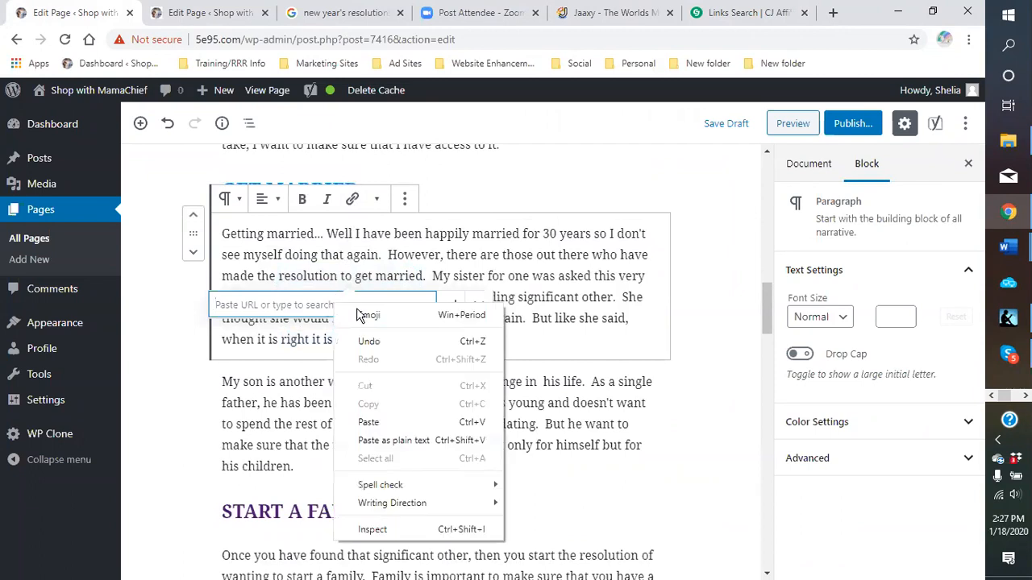
{"action": "left_click", "coordinate": [369, 422]}
{"action": "left_click", "coordinate": [477, 306]}
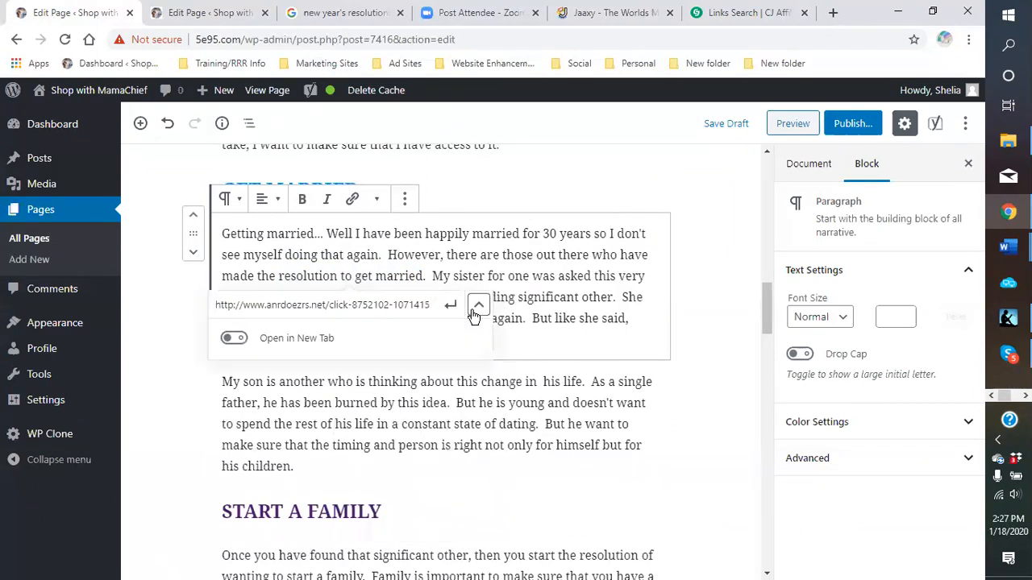
{"action": "left_click", "coordinate": [233, 337]}
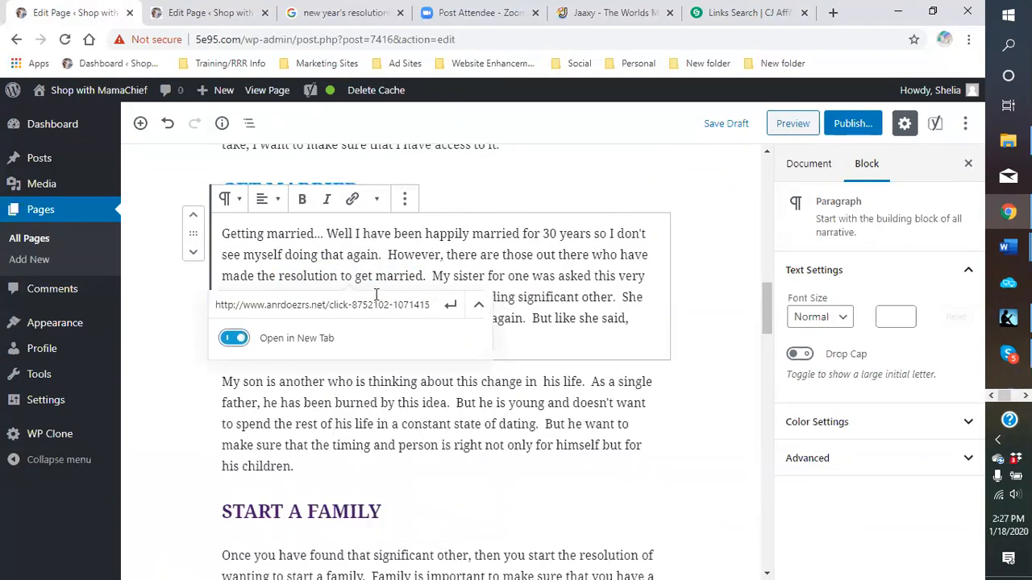
{"action": "left_click", "coordinate": [450, 305]}
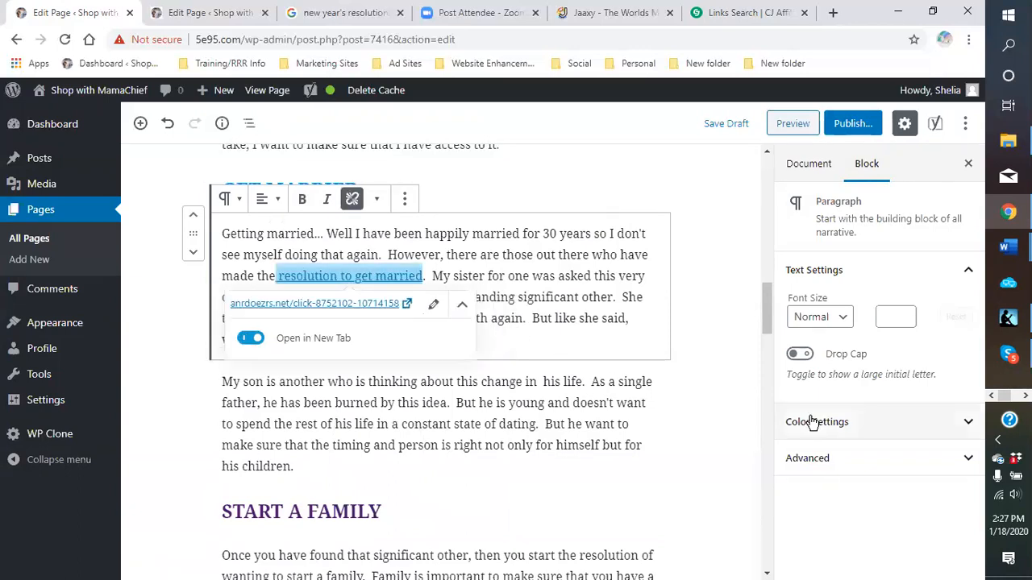
Make the "resolution to get married" link text bold and deselect the paragraph block.
{"action": "left_click", "coordinate": [429, 276]}
{"action": "left_click_drag", "start_coordinate": [423, 276], "coordinate": [276, 277]}
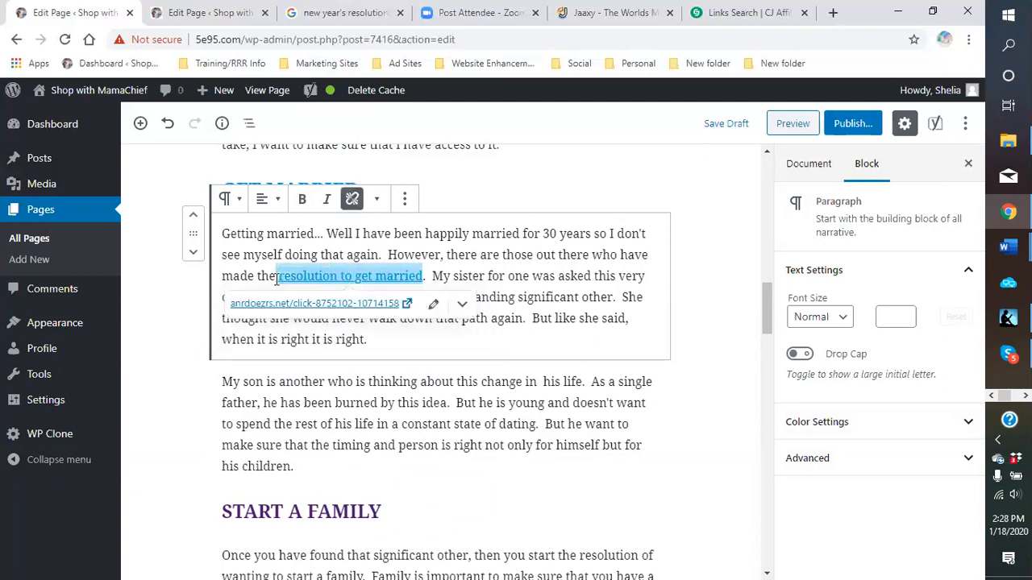
{"action": "left_click", "coordinate": [303, 203]}
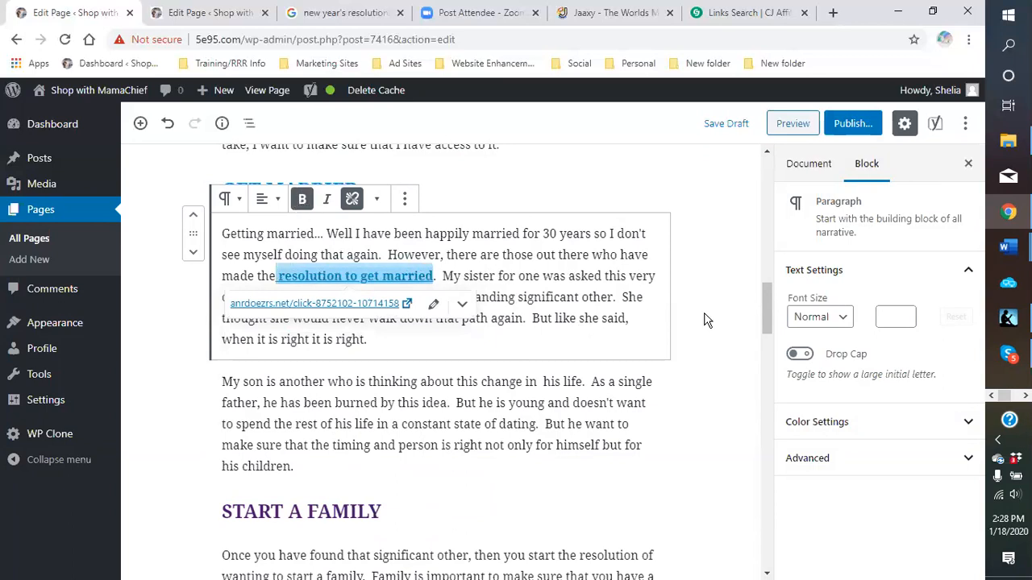
{"action": "left_click", "coordinate": [706, 337]}
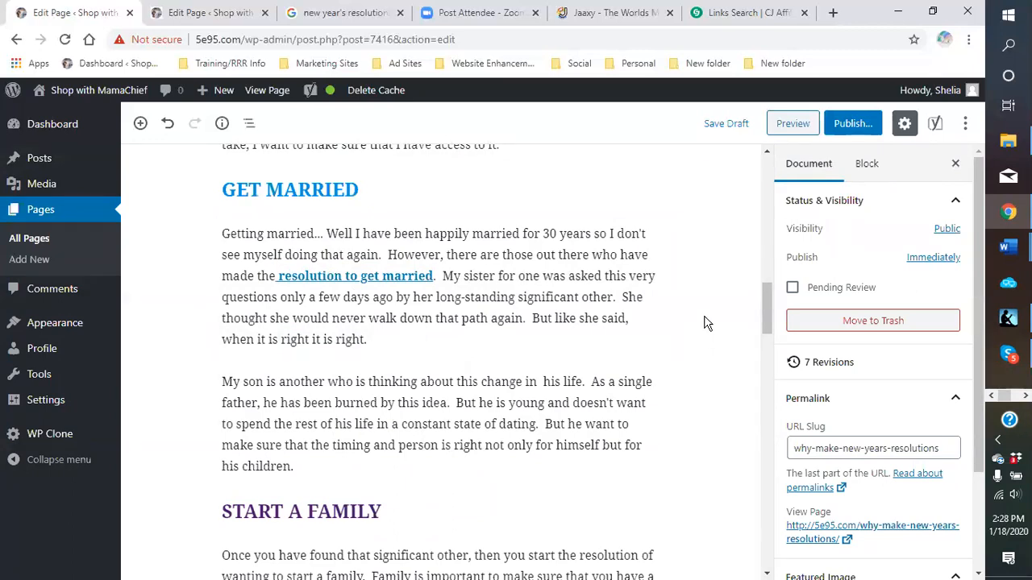
Switch to CJ Affiliate, open the advertisers list and apply to join the (CW) Coverwallet program, closing the confirmation.
{"action": "left_click", "coordinate": [771, 15]}
{"action": "scroll", "coordinate": [564, 369], "scroll_direction": "up", "scroll_amount": 10}
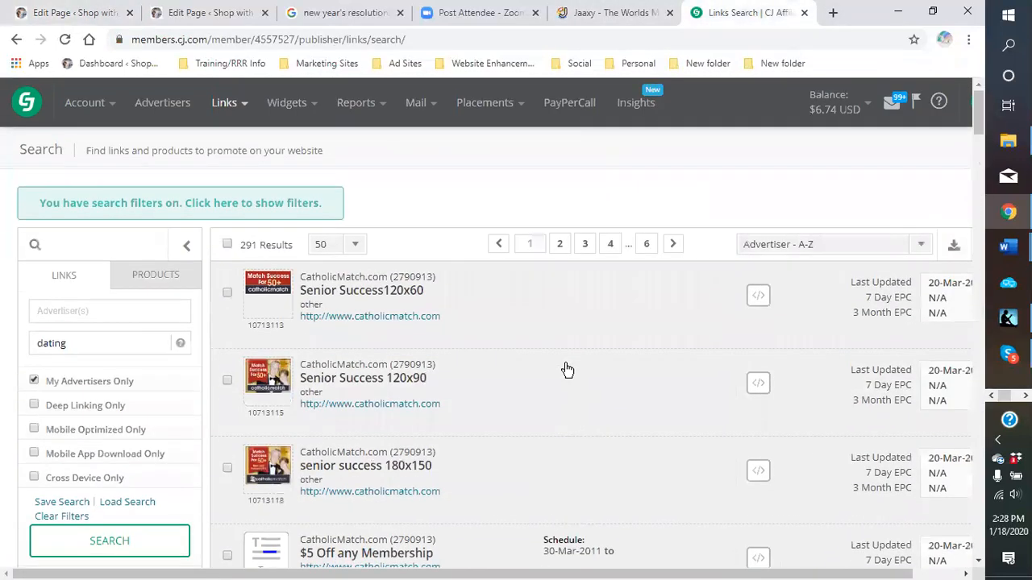
{"action": "left_click", "coordinate": [155, 106]}
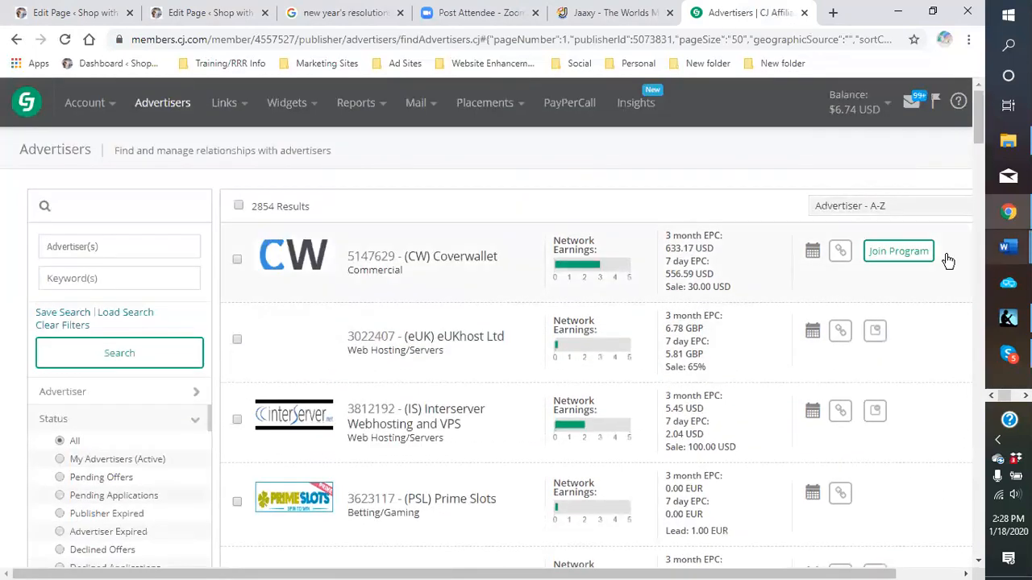
{"action": "left_click", "coordinate": [878, 257]}
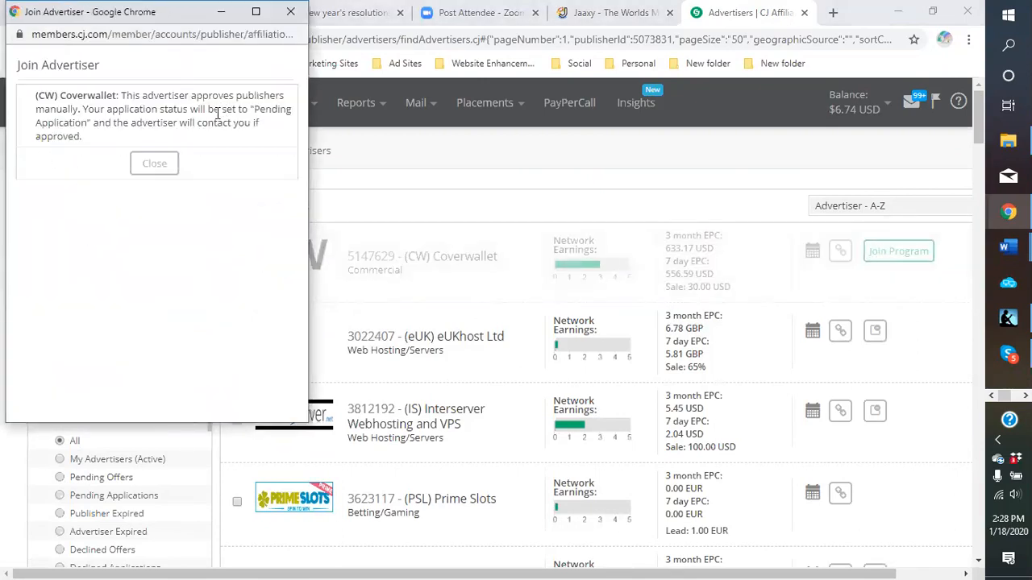
{"action": "left_click", "coordinate": [169, 165]}
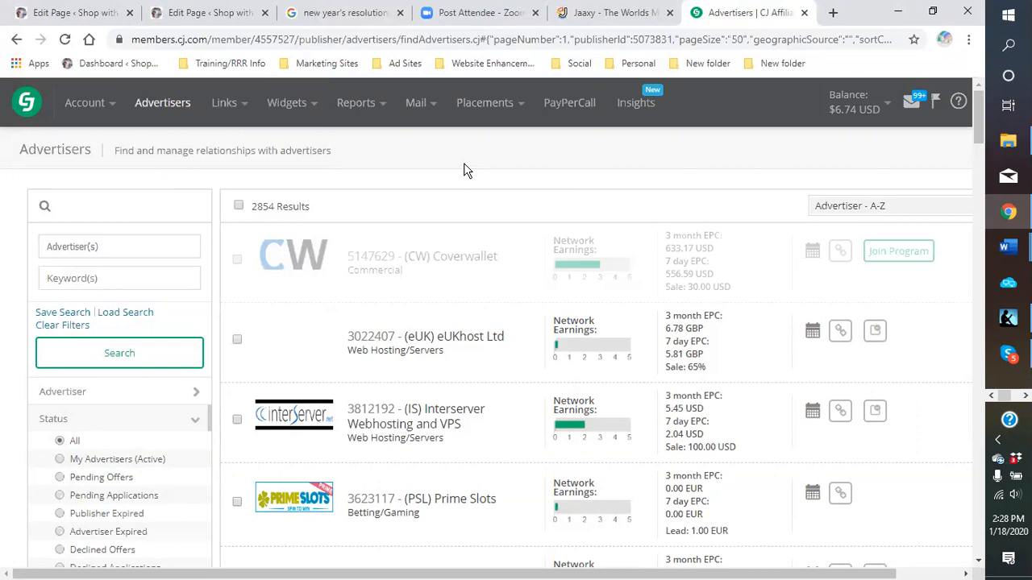
Apply to join the 1-800 AUTO YES program from the advertisers list and dismiss the confirmation.
{"action": "scroll", "coordinate": [459, 174], "scroll_direction": "down", "scroll_amount": 3}
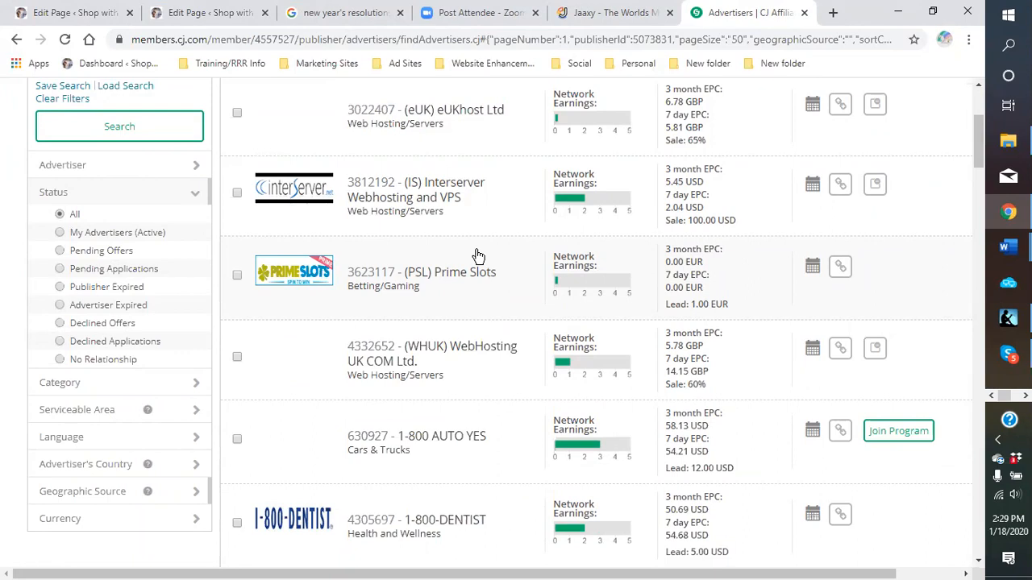
{"action": "left_click", "coordinate": [903, 433]}
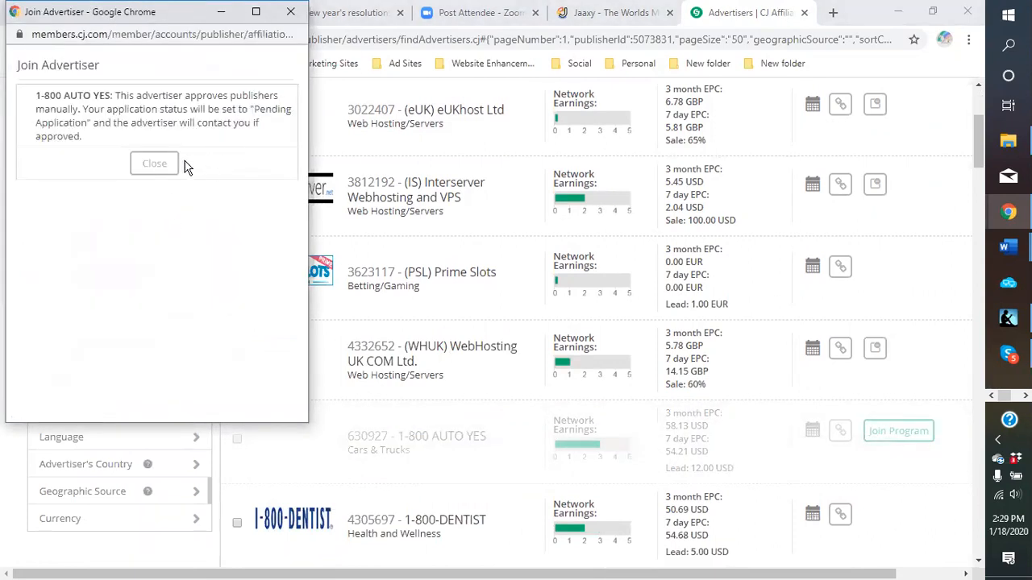
{"action": "left_click", "coordinate": [155, 166]}
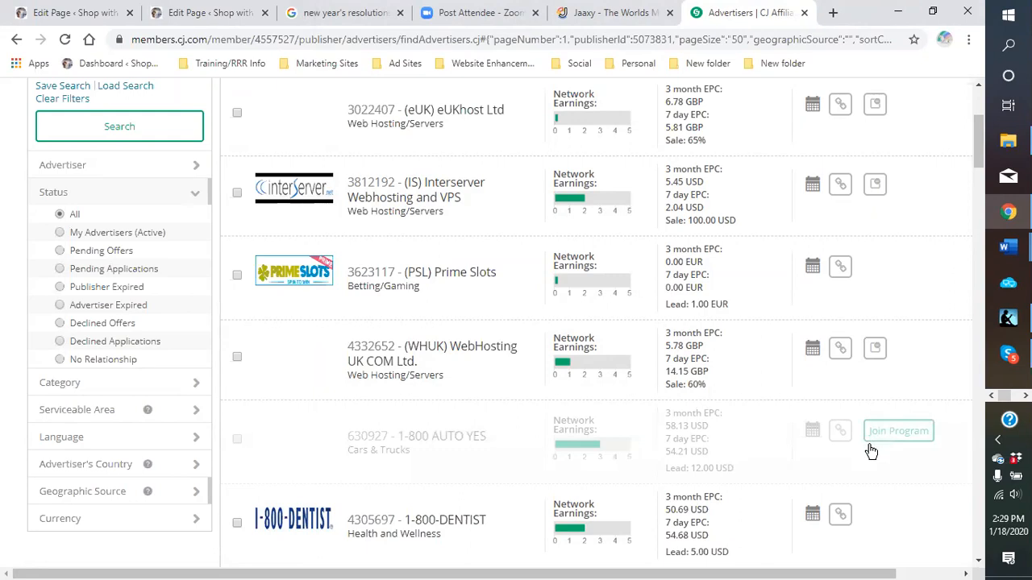
Look over the advertisers listed after 1-800 AUTO YES and return to the link search page.
{"action": "scroll", "coordinate": [895, 409], "scroll_direction": "down", "scroll_amount": 3}
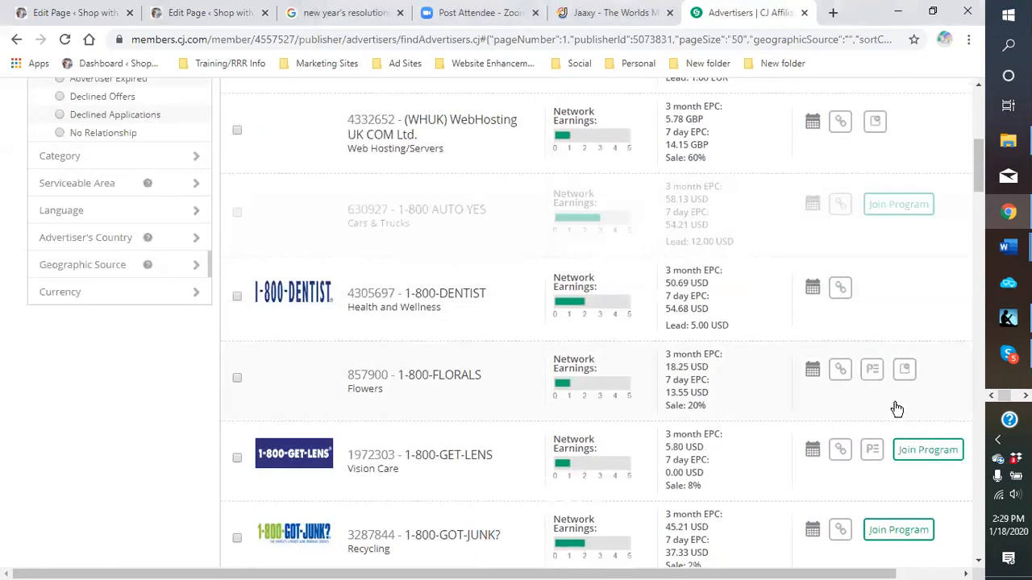
{"action": "scroll", "coordinate": [897, 409], "scroll_direction": "down", "scroll_amount": 1}
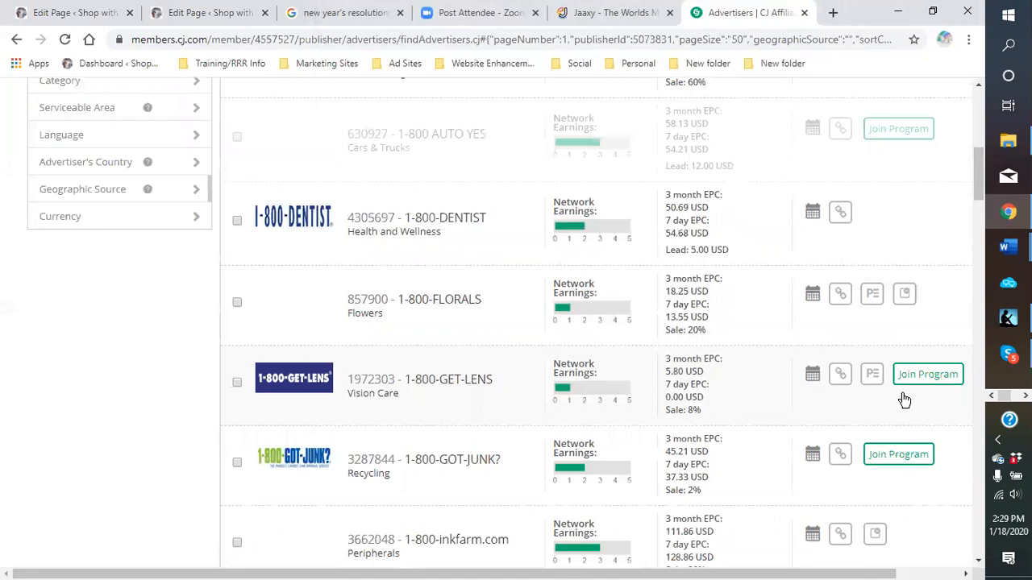
{"action": "scroll", "coordinate": [403, 455], "scroll_direction": "up", "scroll_amount": 6}
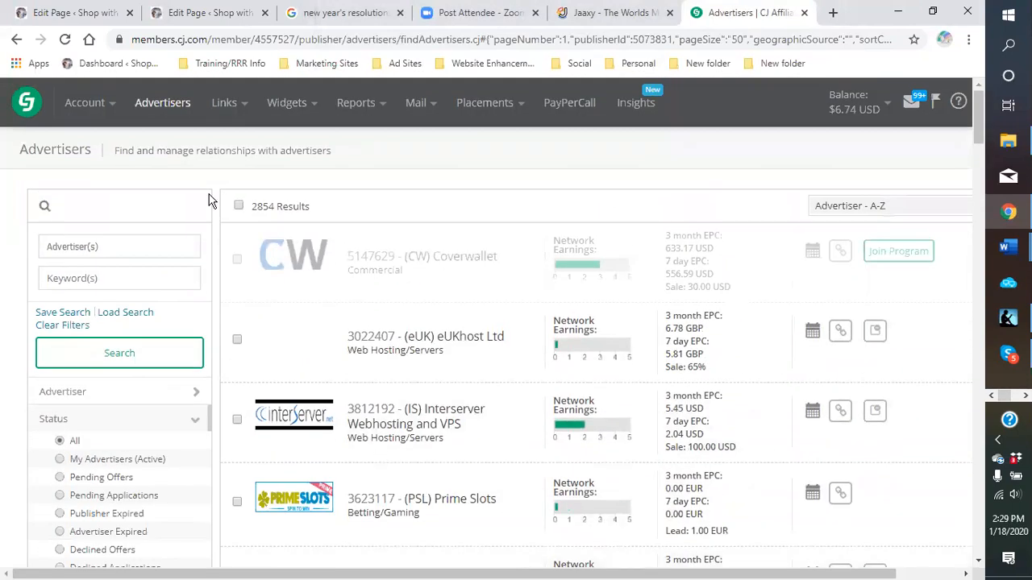
{"action": "mouse_move", "coordinate": [234, 105]}
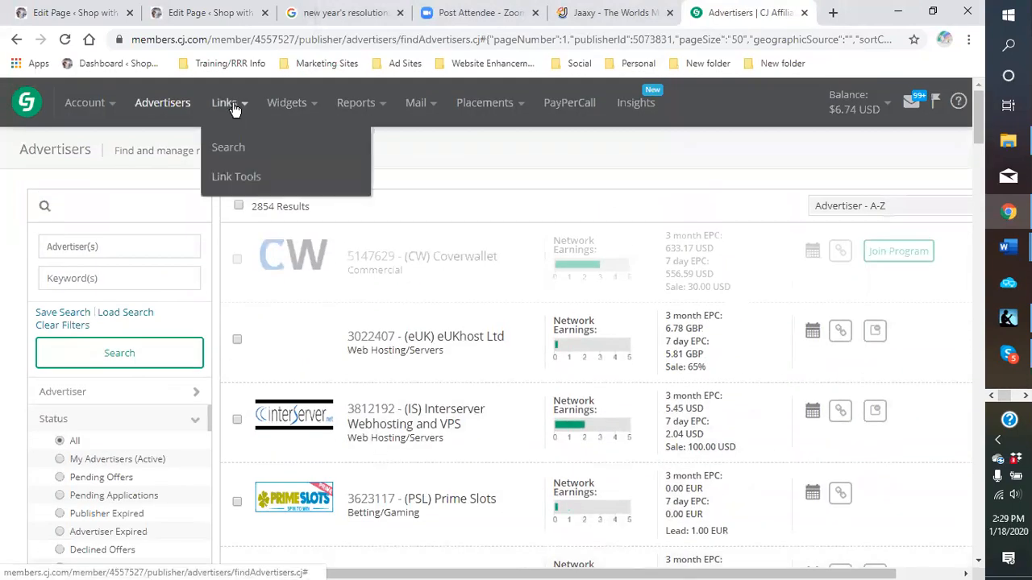
{"action": "left_click", "coordinate": [229, 148]}
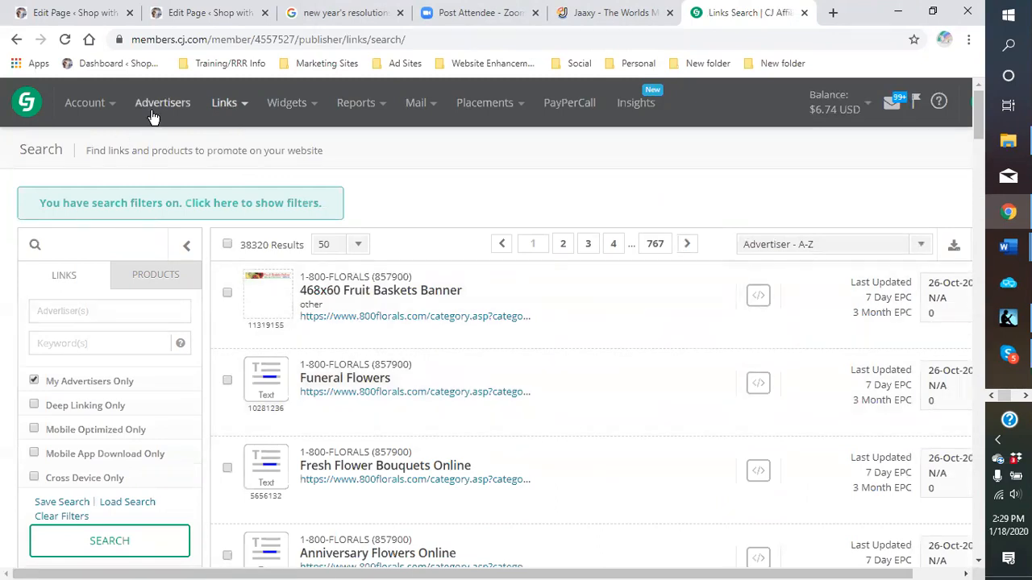
Go to the CJ dashboard and open the task for reviewing offers pending approval.
{"action": "left_click", "coordinate": [27, 113]}
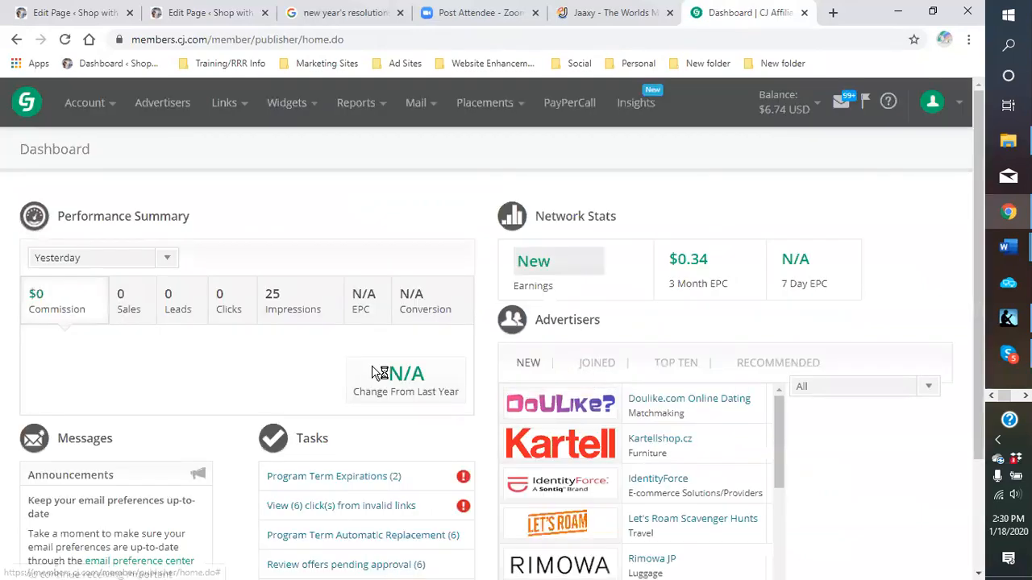
{"action": "scroll", "coordinate": [480, 335], "scroll_direction": "down", "scroll_amount": 2}
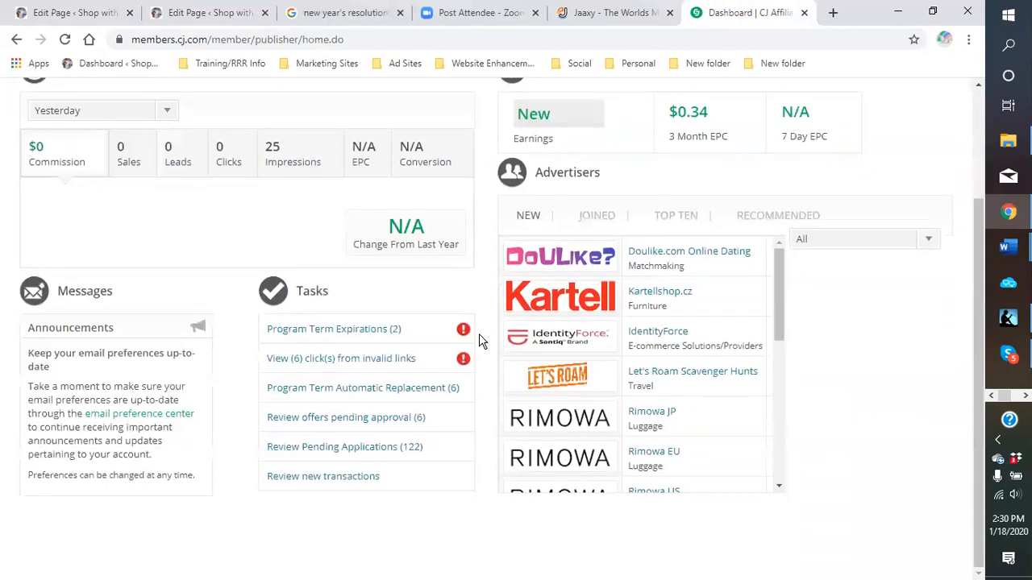
{"action": "left_click", "coordinate": [340, 418]}
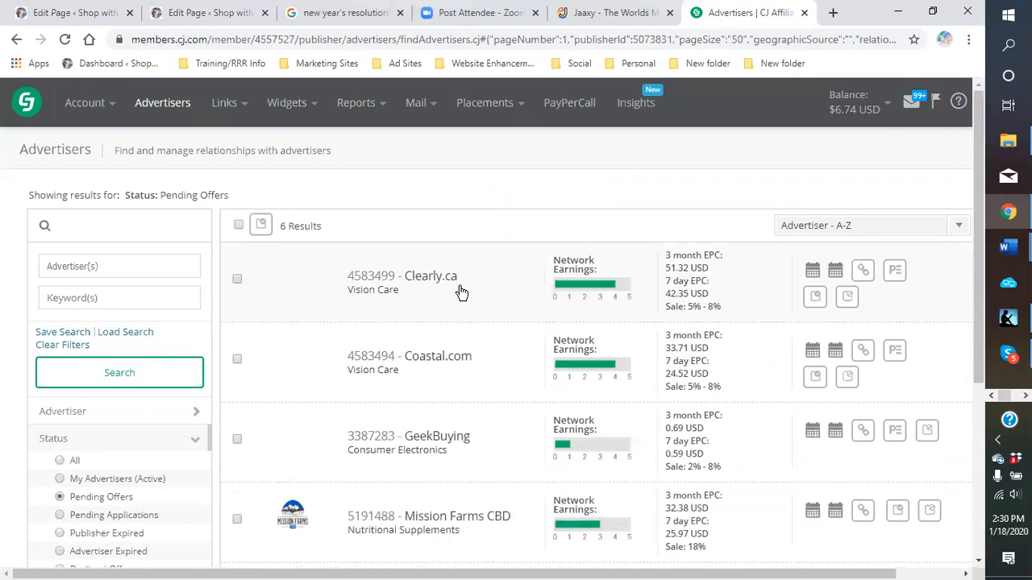
Accept the pending offers from Clearly.ca and Coastal.com, closing each confirmation.
{"action": "left_click", "coordinate": [814, 300]}
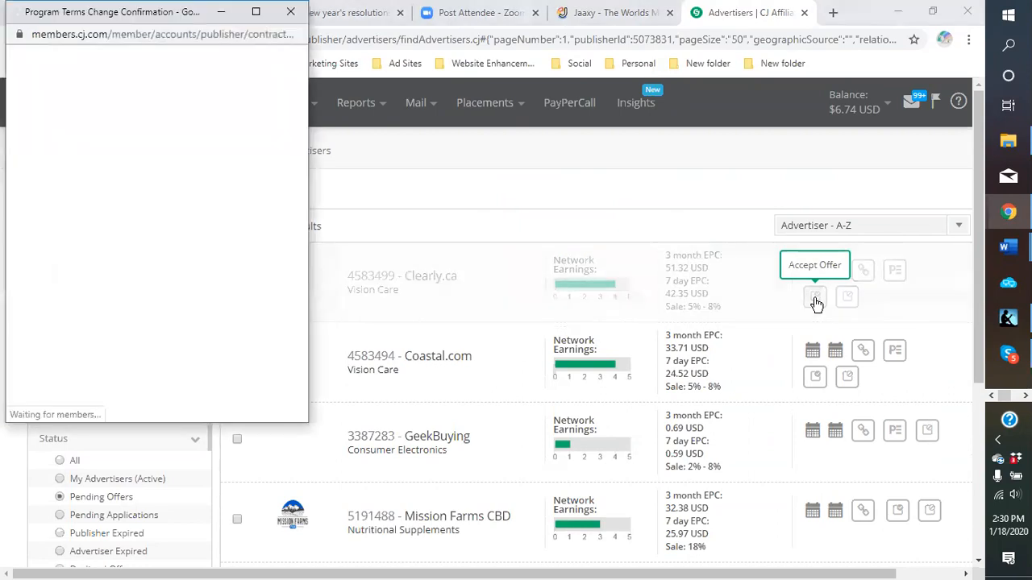
{"action": "left_click", "coordinate": [153, 128]}
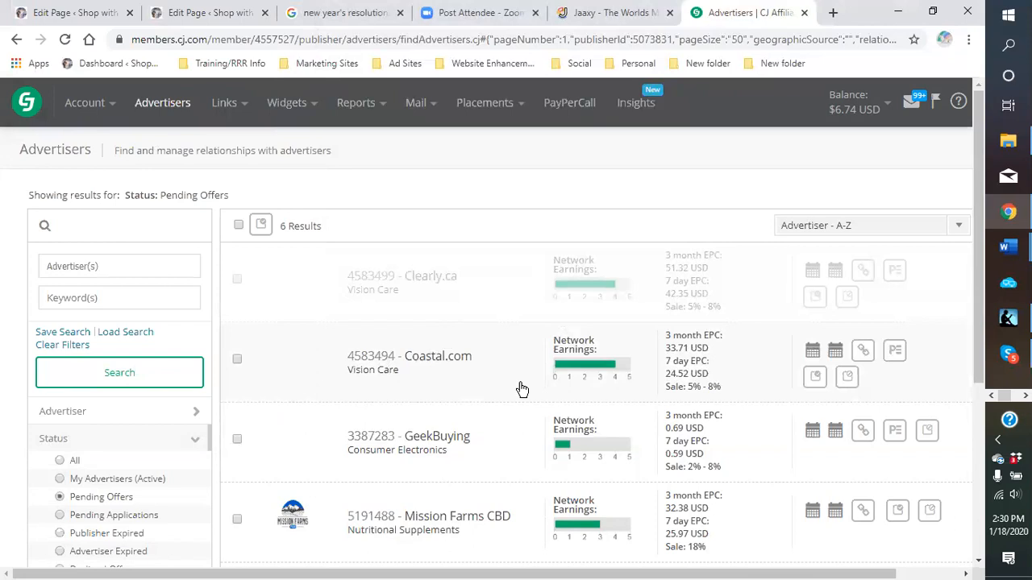
{"action": "left_click", "coordinate": [815, 379]}
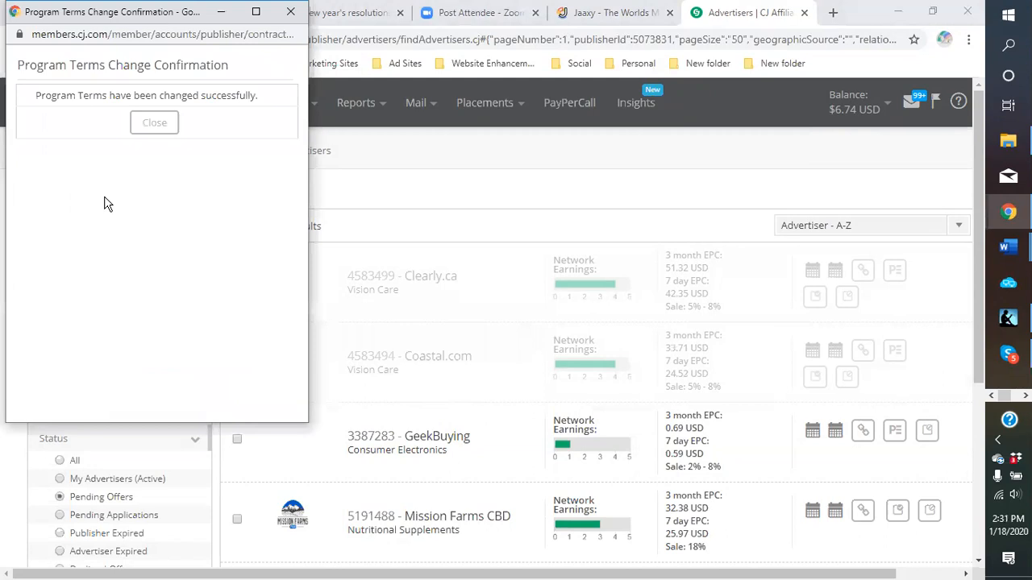
{"action": "left_click", "coordinate": [154, 122]}
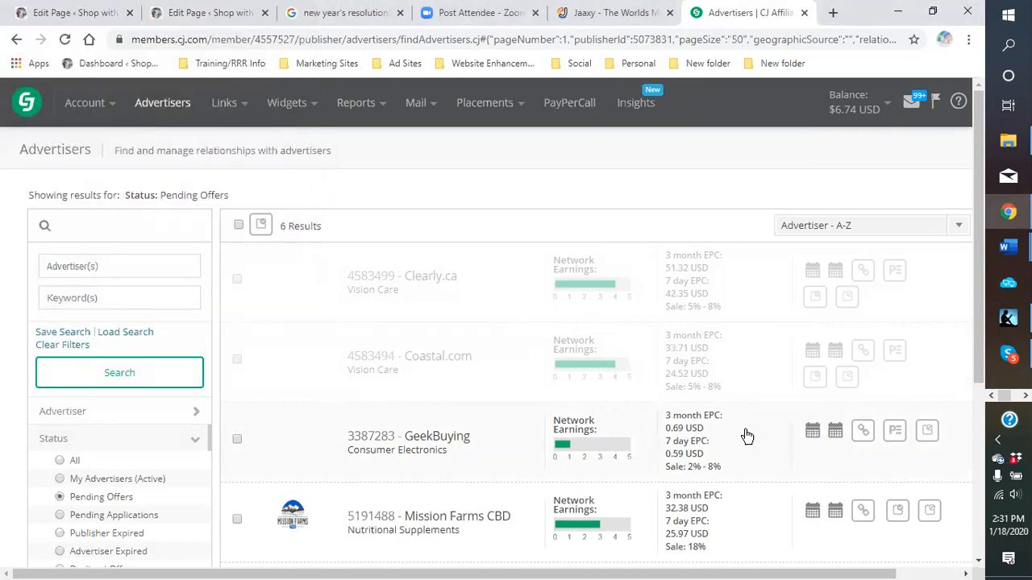
Accept the pending offers from Mission Farms CBD and Udacity, closing each confirmation.
{"action": "scroll", "coordinate": [743, 435], "scroll_direction": "down", "scroll_amount": 2}
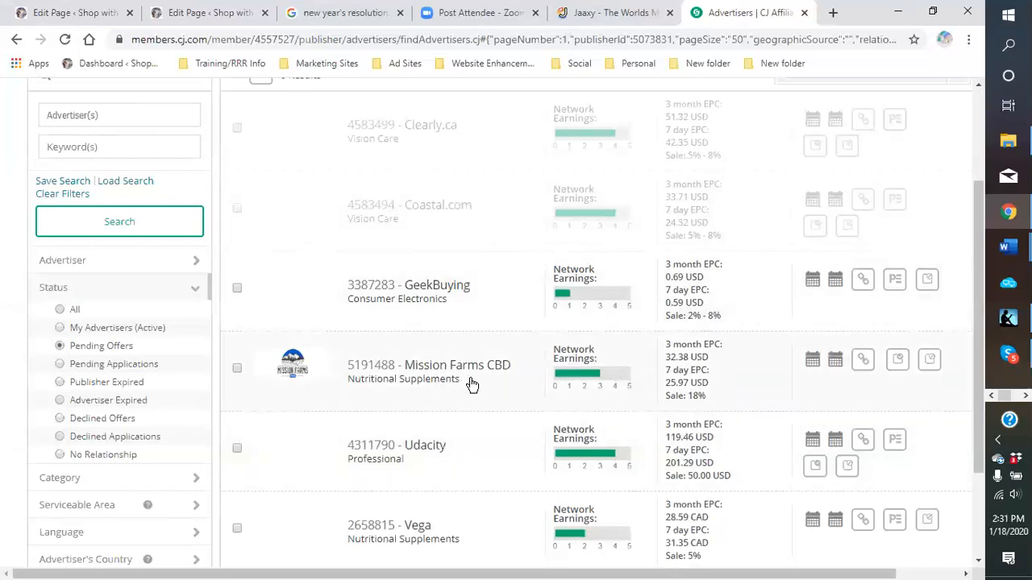
{"action": "left_click", "coordinate": [898, 364]}
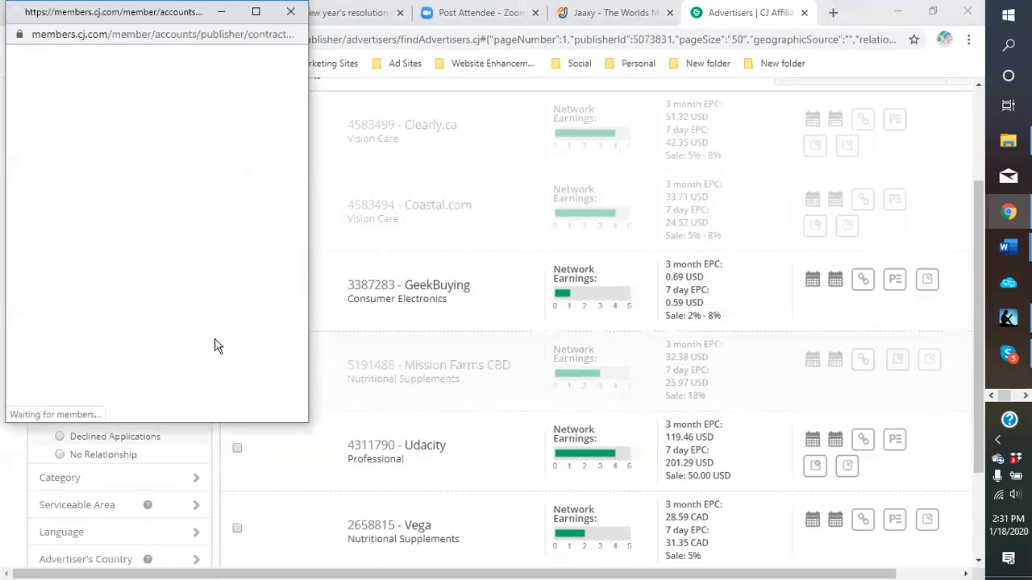
{"action": "left_click", "coordinate": [154, 122]}
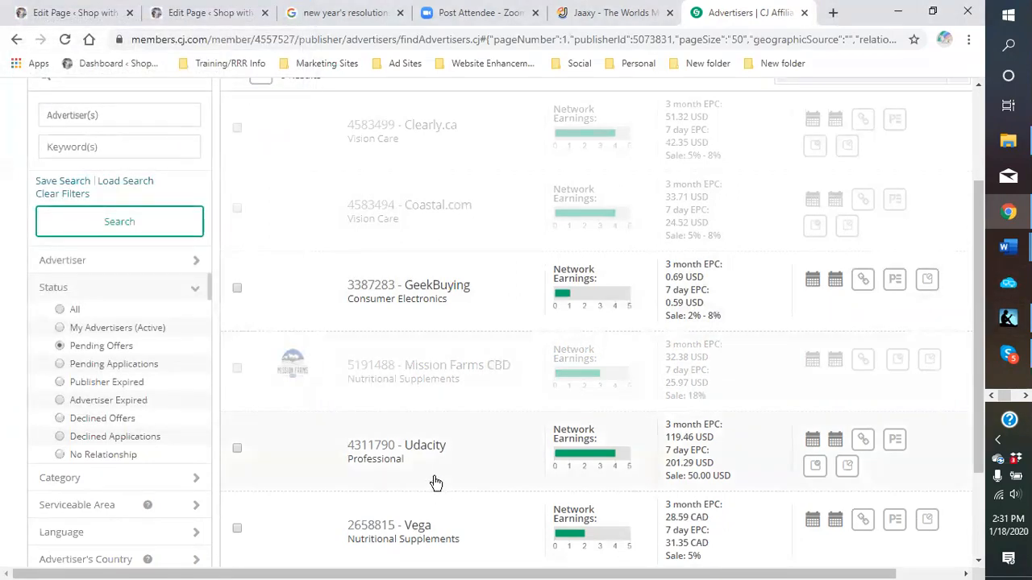
{"action": "scroll", "coordinate": [466, 428], "scroll_direction": "down", "scroll_amount": 2}
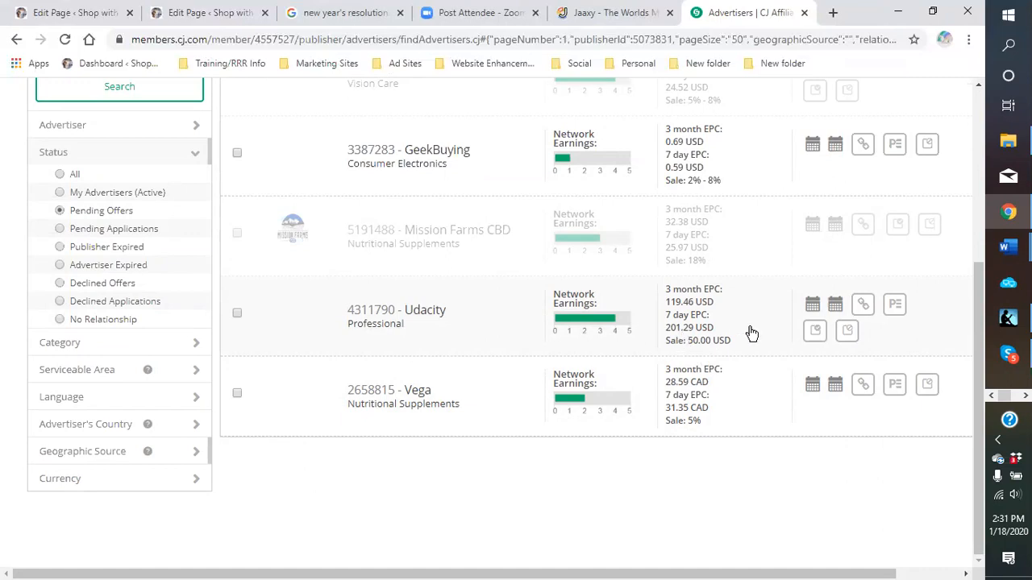
{"action": "left_click", "coordinate": [814, 332]}
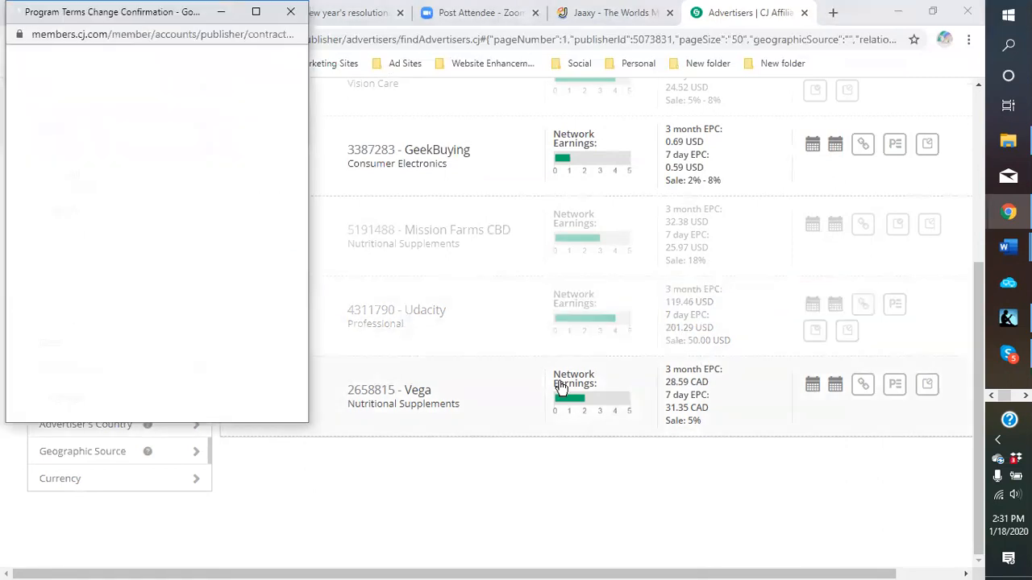
{"action": "left_click", "coordinate": [154, 124]}
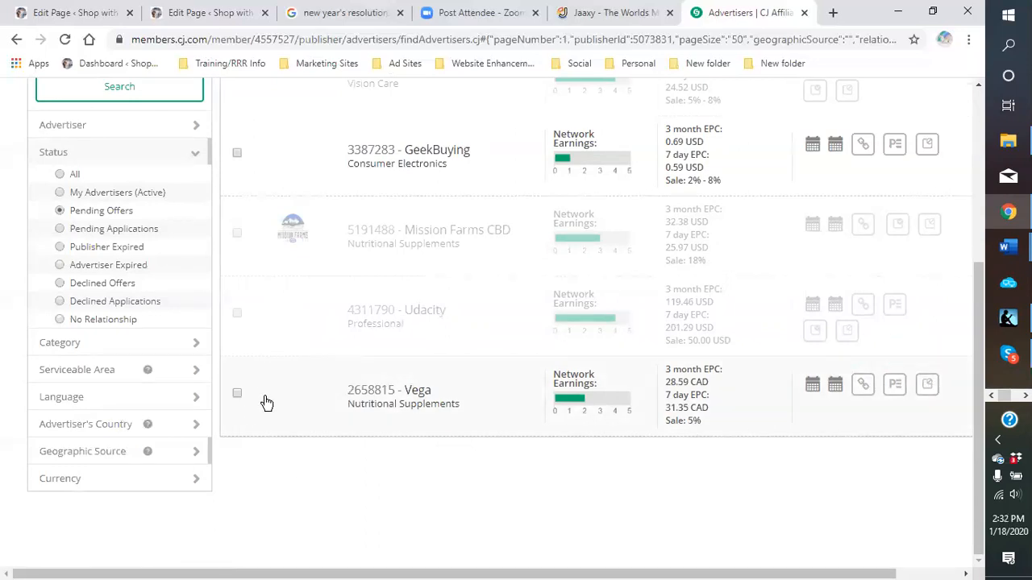
Select all advertisers in the pending offers list, try to accept their offers in bulk and close the confirmation.
{"action": "scroll", "coordinate": [258, 403], "scroll_direction": "up", "scroll_amount": 4}
{"action": "left_click", "coordinate": [238, 225]}
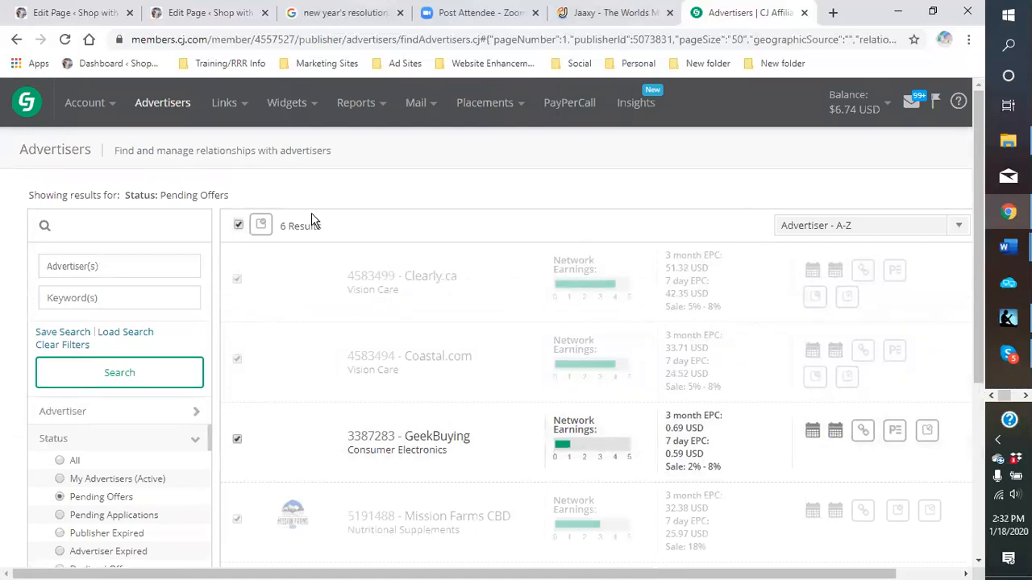
{"action": "left_click", "coordinate": [261, 227]}
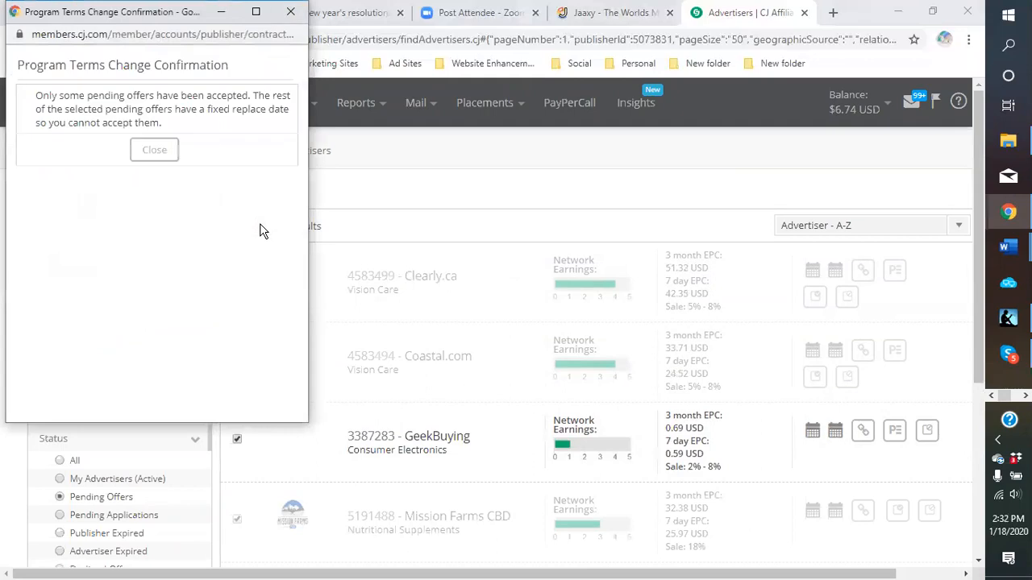
{"action": "left_click", "coordinate": [153, 151]}
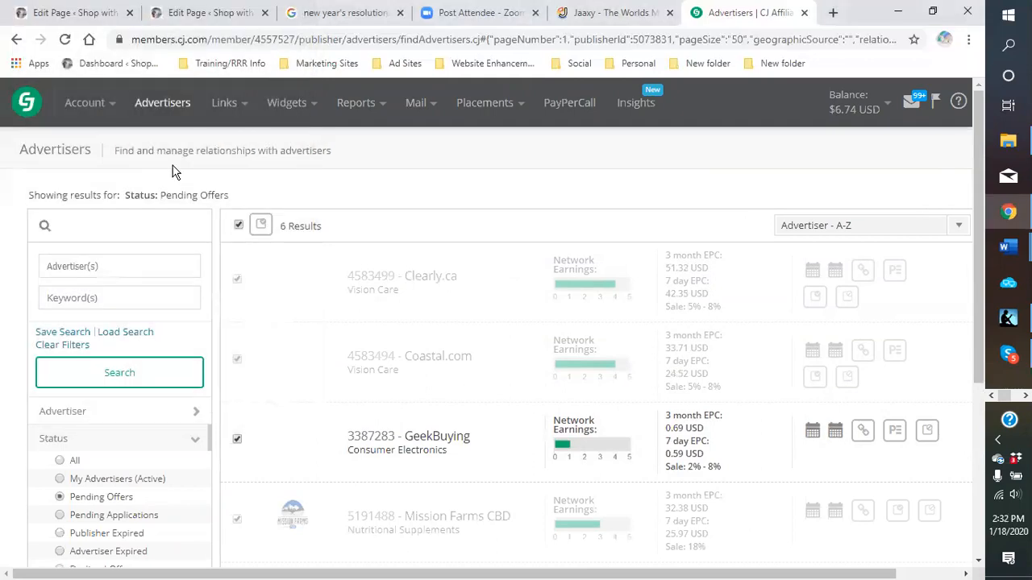
Return to the link search page and expand the Category filter to view its categories.
{"action": "left_click", "coordinate": [228, 108]}
{"action": "left_click", "coordinate": [231, 151]}
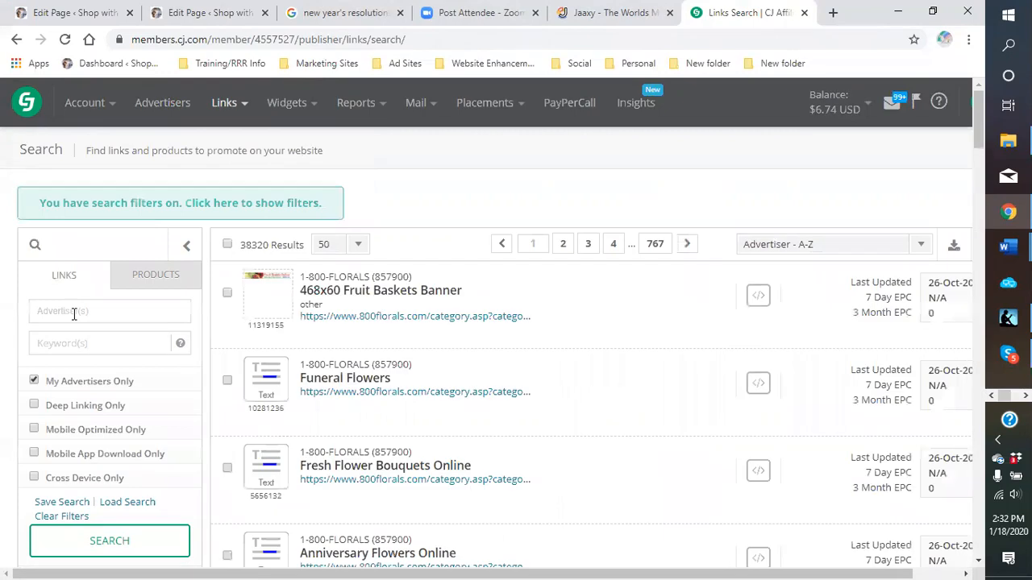
{"action": "scroll", "coordinate": [88, 282], "scroll_direction": "down", "scroll_amount": 2}
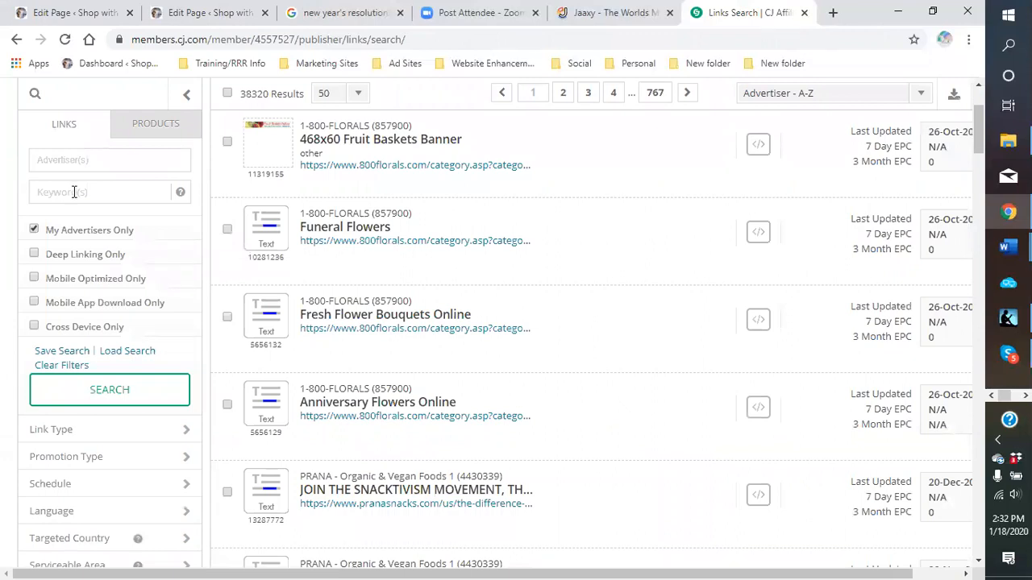
{"action": "scroll", "coordinate": [73, 194], "scroll_direction": "down", "scroll_amount": 5}
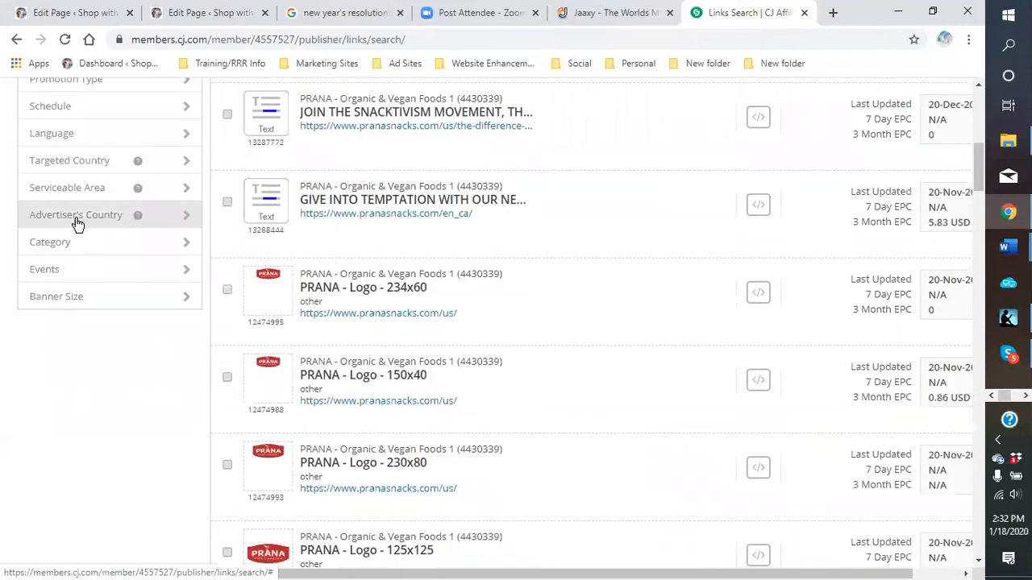
{"action": "left_click", "coordinate": [131, 243]}
{"action": "scroll", "coordinate": [153, 274], "scroll_direction": "down", "scroll_amount": 1}
{"action": "scroll", "coordinate": [129, 254], "scroll_direction": "down", "scroll_amount": 2}
{"action": "scroll", "coordinate": [112, 265], "scroll_direction": "up", "scroll_amount": 2}
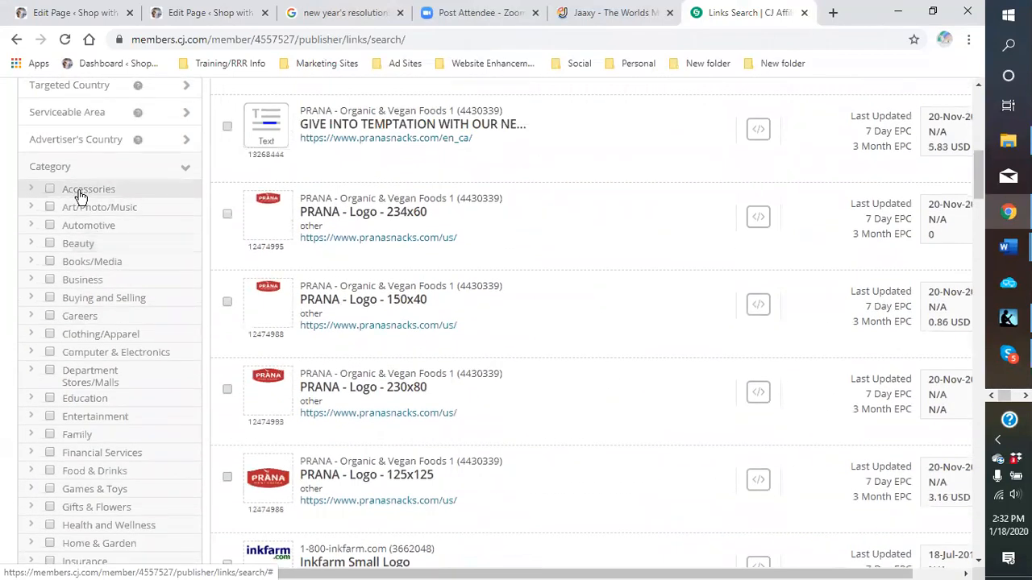
View the subcategories under Accessories, collapse them and look through the remaining link categories.
{"action": "left_click", "coordinate": [81, 193]}
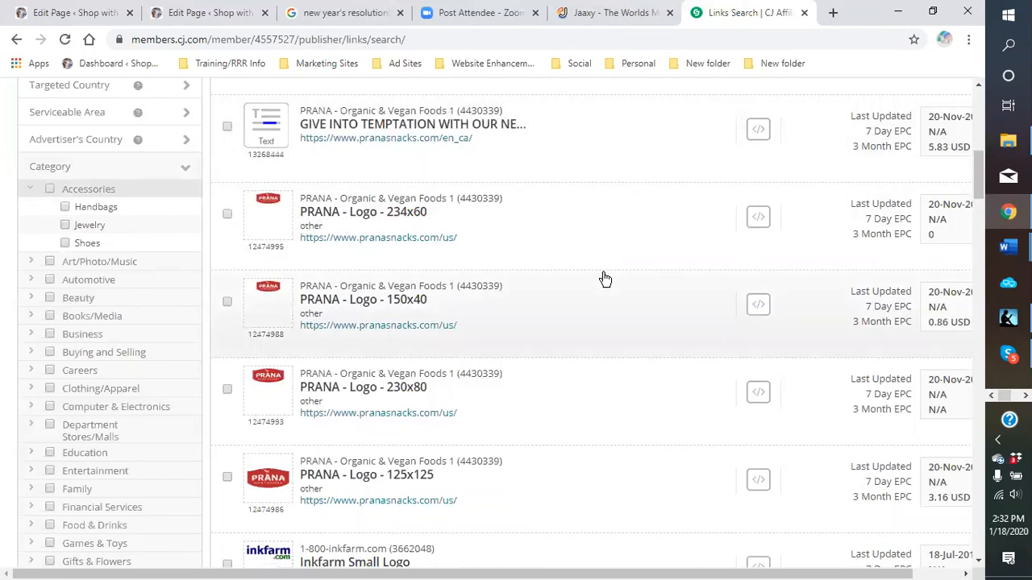
{"action": "left_click", "coordinate": [30, 190]}
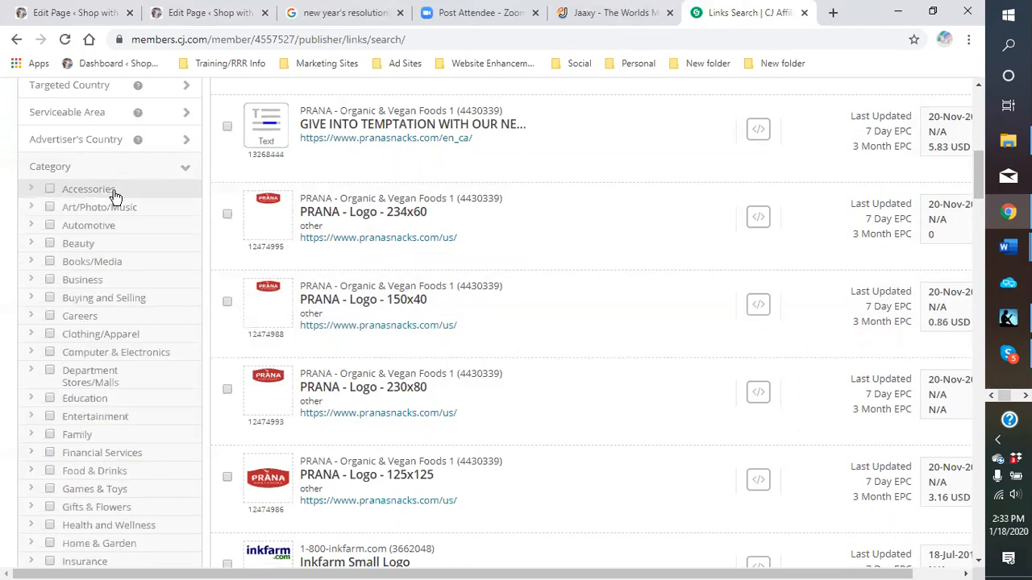
{"action": "scroll", "coordinate": [158, 266], "scroll_direction": "down", "scroll_amount": 5}
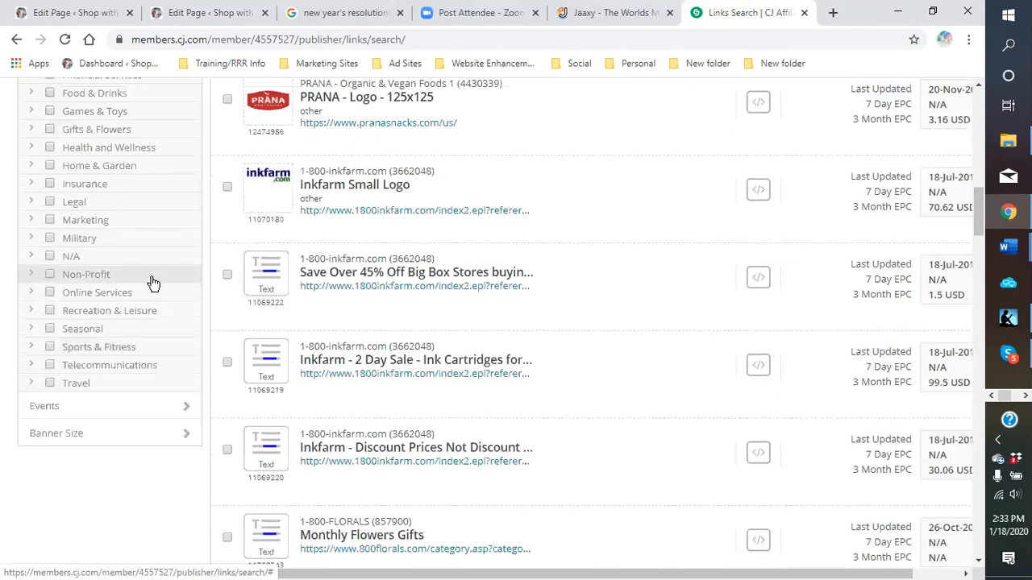
Return to the start of the link results and reopen the link search page to look over the listings.
{"action": "scroll", "coordinate": [154, 282], "scroll_direction": "up", "scroll_amount": 7}
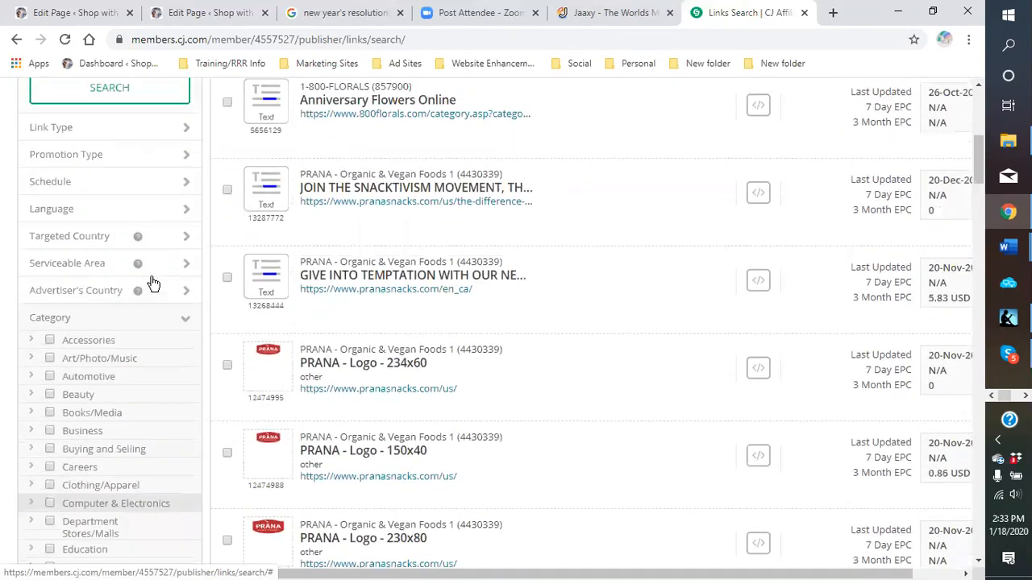
{"action": "scroll", "coordinate": [152, 282], "scroll_direction": "up", "scroll_amount": 2}
{"action": "scroll", "coordinate": [138, 265], "scroll_direction": "up", "scroll_amount": 3}
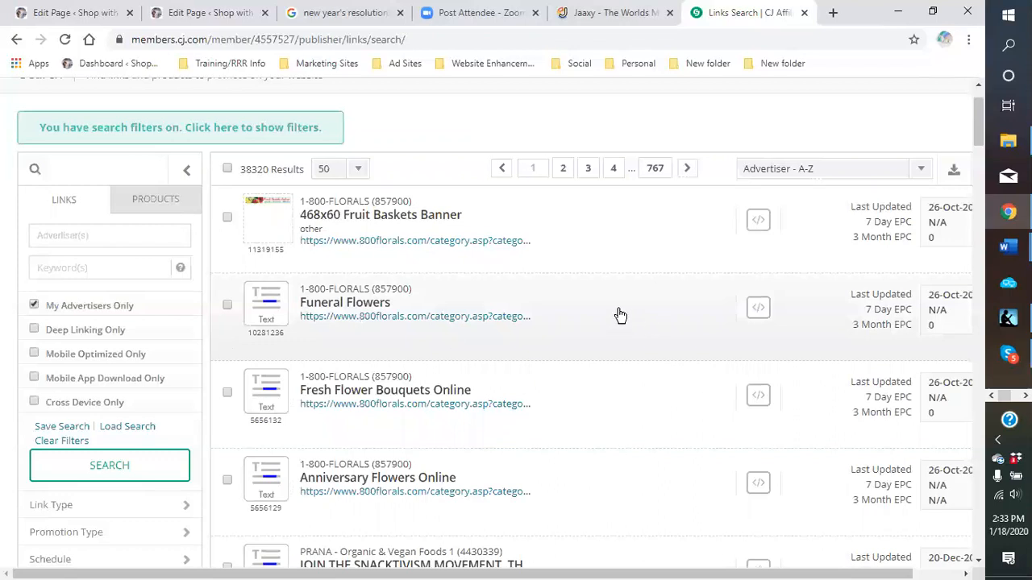
{"action": "scroll", "coordinate": [612, 314], "scroll_direction": "up", "scroll_amount": 1}
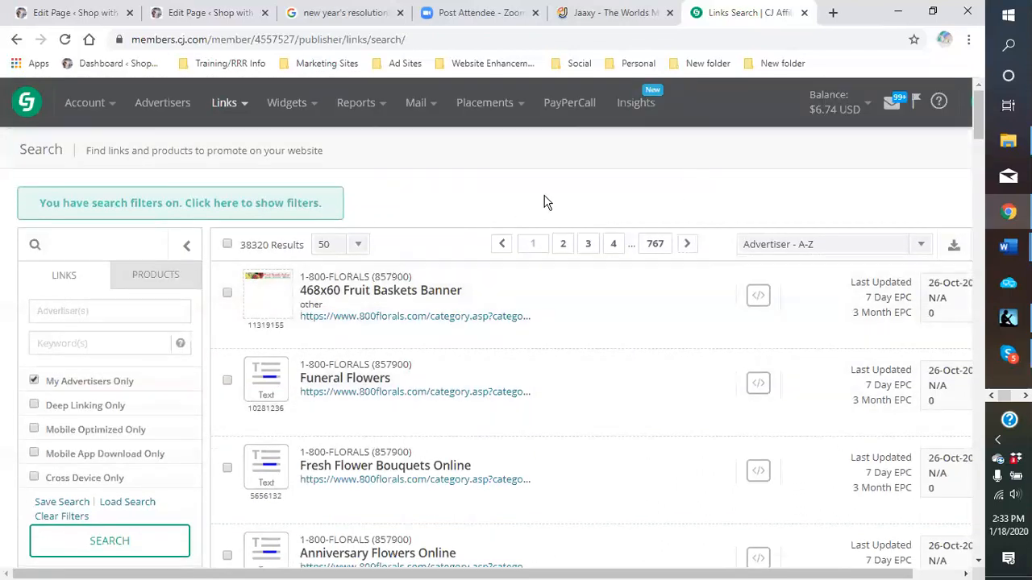
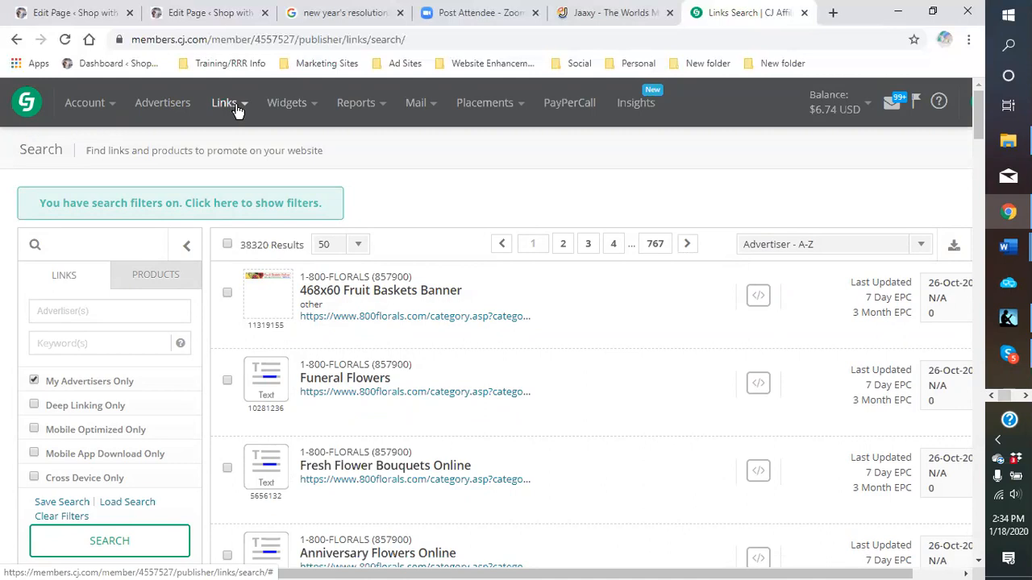
{"action": "left_click", "coordinate": [237, 111]}
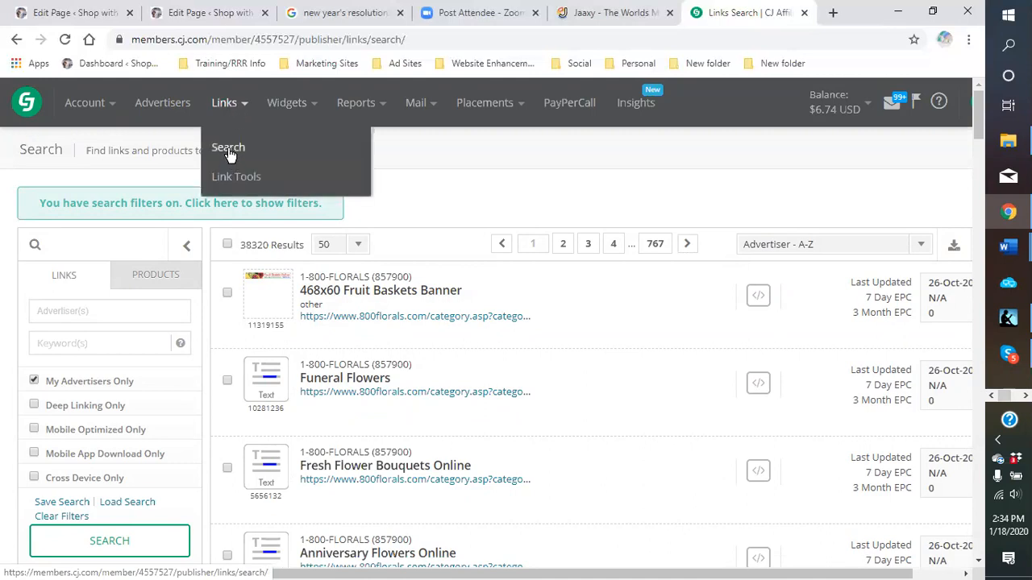
{"action": "left_click", "coordinate": [229, 150]}
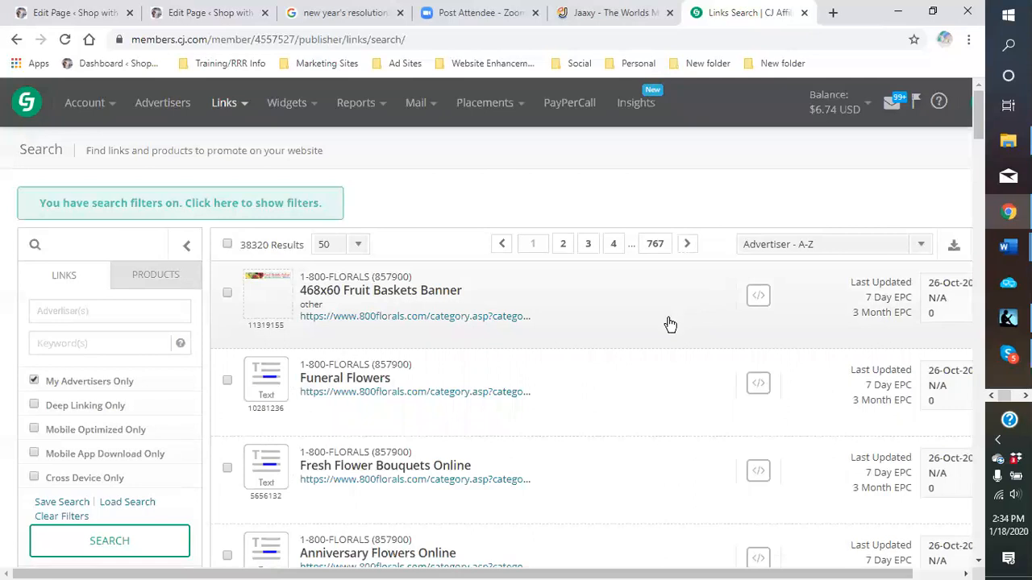
{"action": "scroll", "coordinate": [632, 358], "scroll_direction": "down", "scroll_amount": 1}
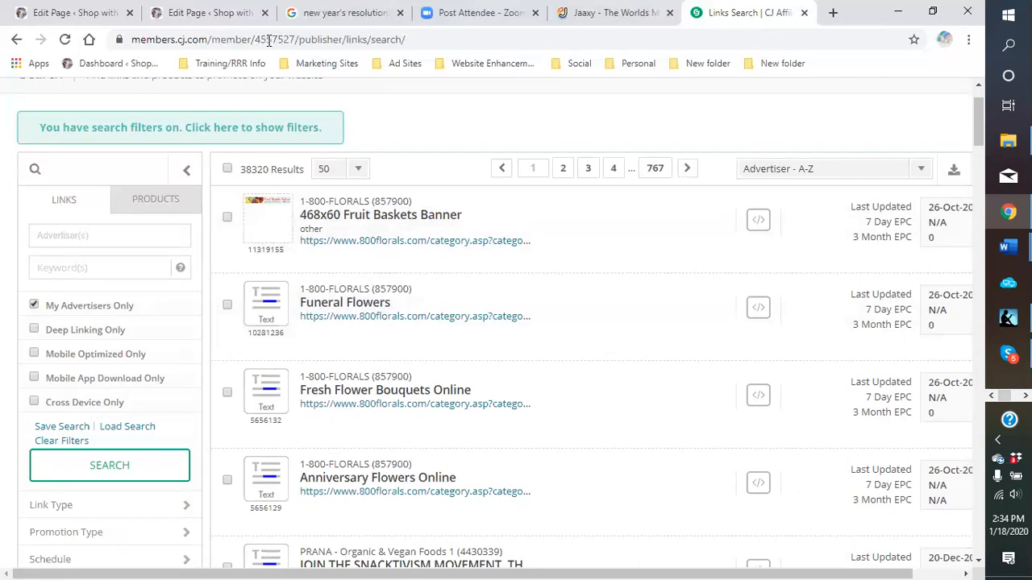
Switch to the New Year's resolutions page, open the Word document "ad copy - various 6-21-19-1" and find the online dating link.
{"action": "left_click", "coordinate": [75, 16]}
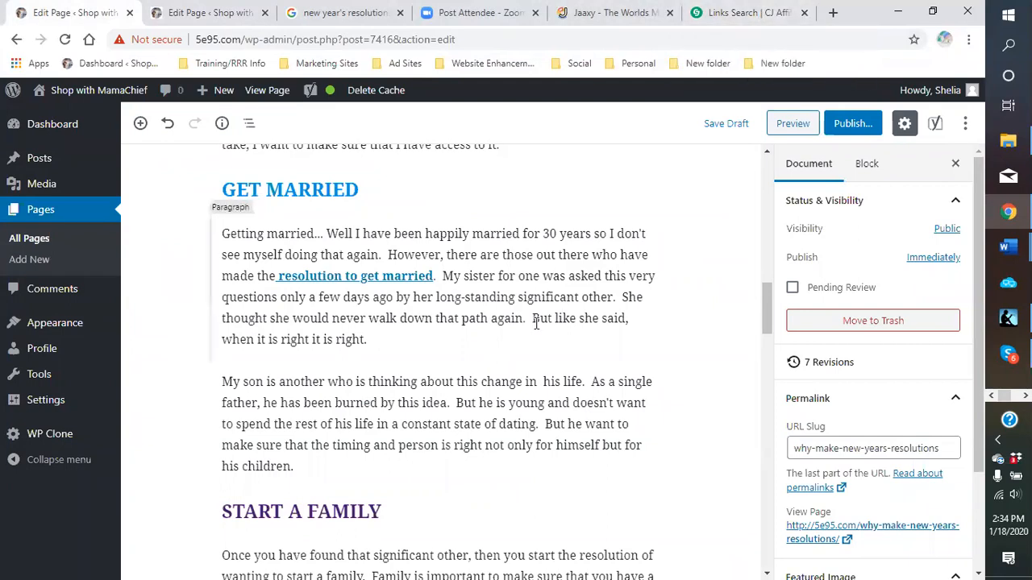
{"action": "scroll", "coordinate": [532, 322], "scroll_direction": "down", "scroll_amount": 2}
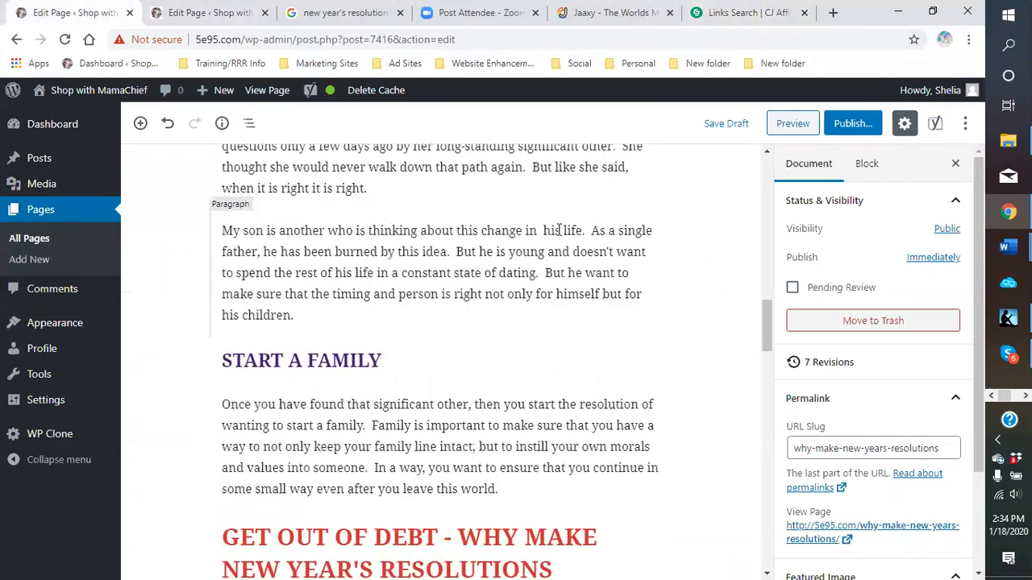
{"action": "mouse_move", "coordinate": [1007, 246]}
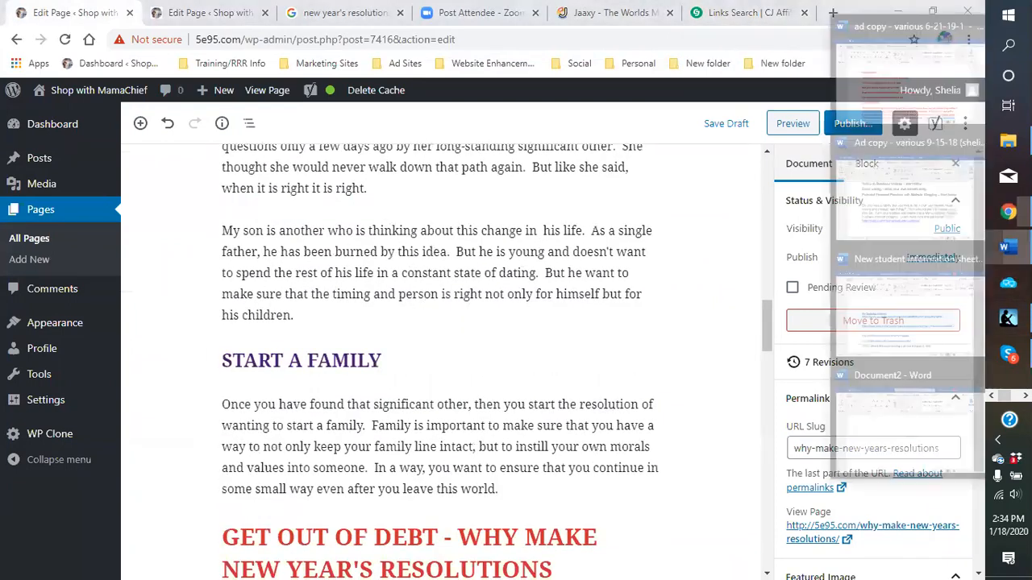
{"action": "left_click", "coordinate": [934, 121]}
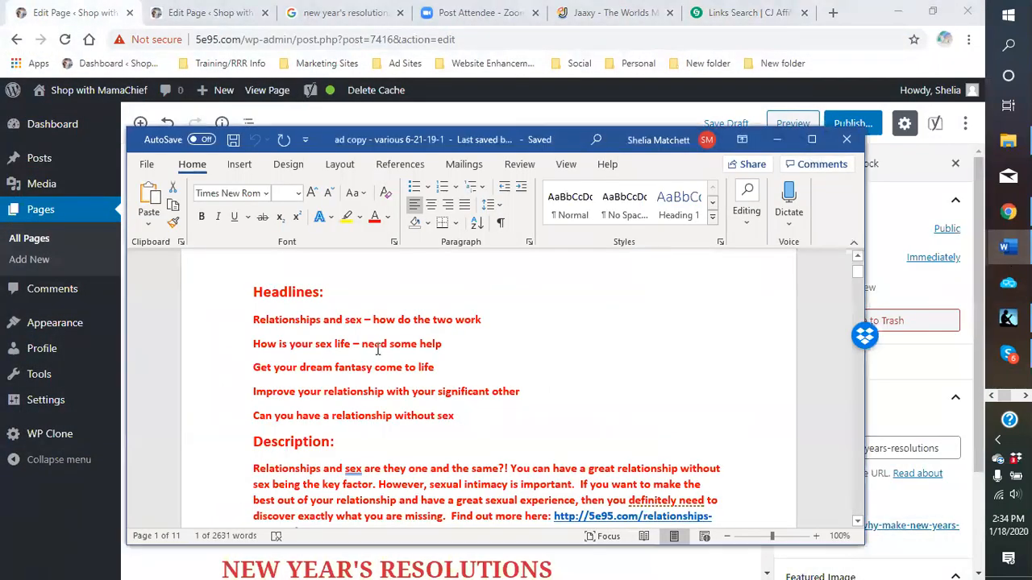
{"action": "scroll", "coordinate": [564, 335], "scroll_direction": "down", "scroll_amount": 5}
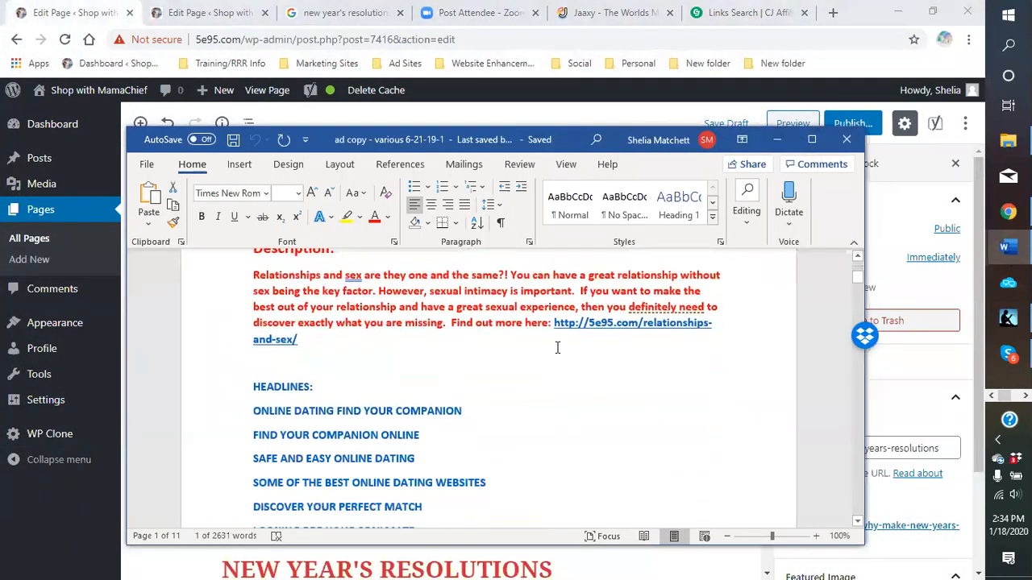
{"action": "scroll", "coordinate": [557, 347], "scroll_direction": "down", "scroll_amount": 4}
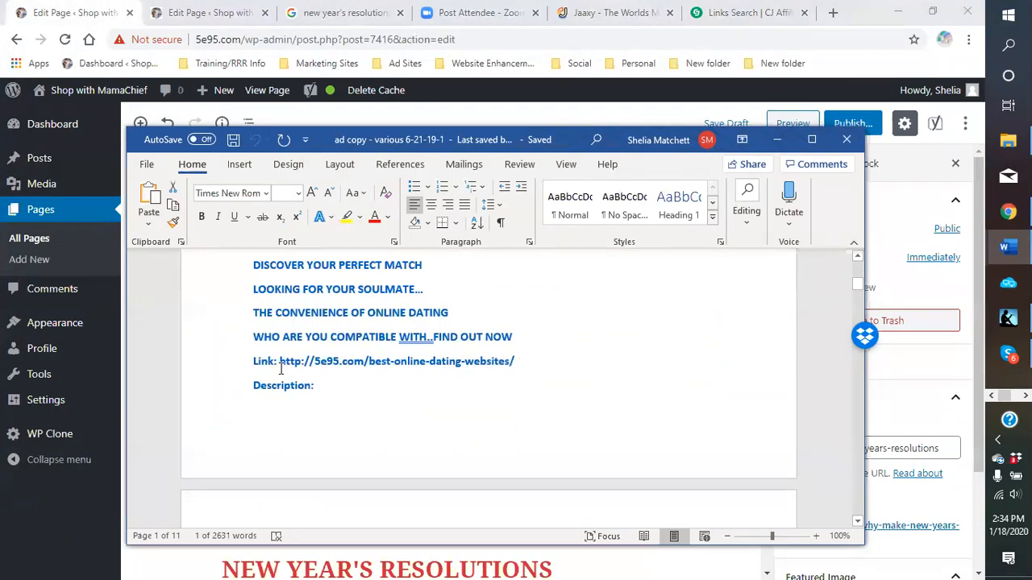
{"action": "left_click_drag", "start_coordinate": [282, 361], "coordinate": [520, 360]}
{"action": "key", "text": "ctrl+c"}
{"action": "right_click", "coordinate": [481, 368]}
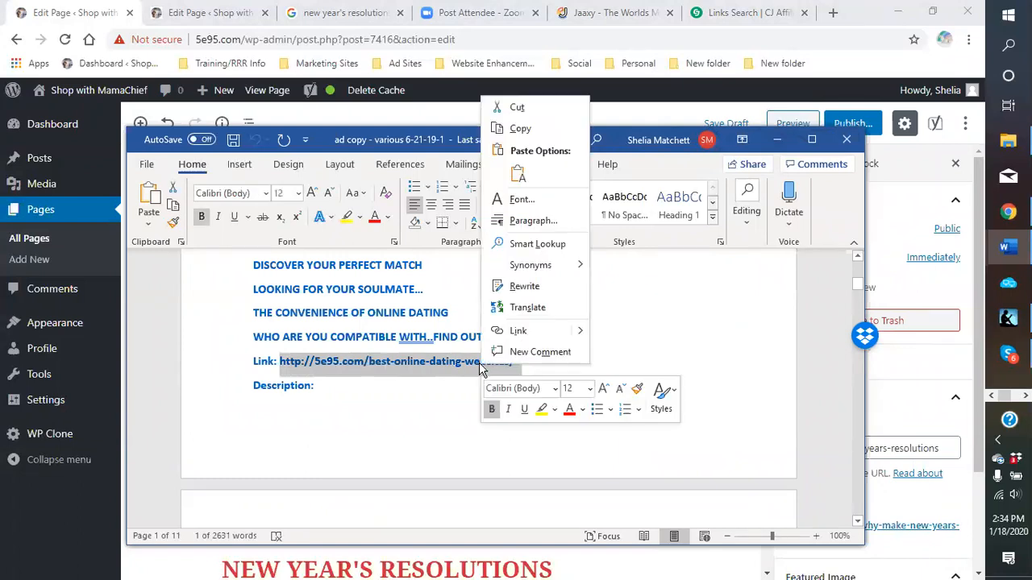
{"action": "left_click", "coordinate": [524, 128]}
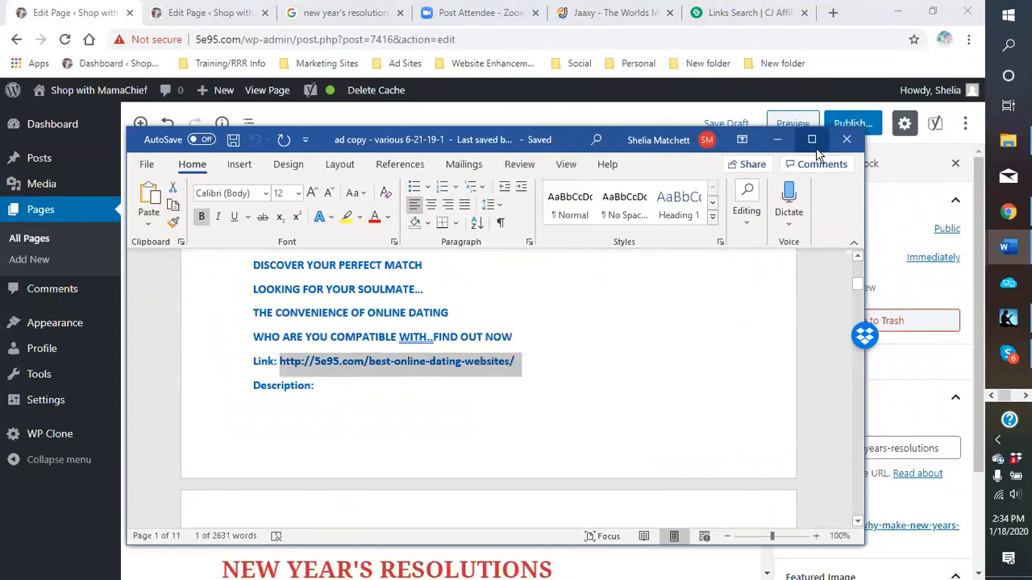
{"action": "left_click", "coordinate": [777, 140]}
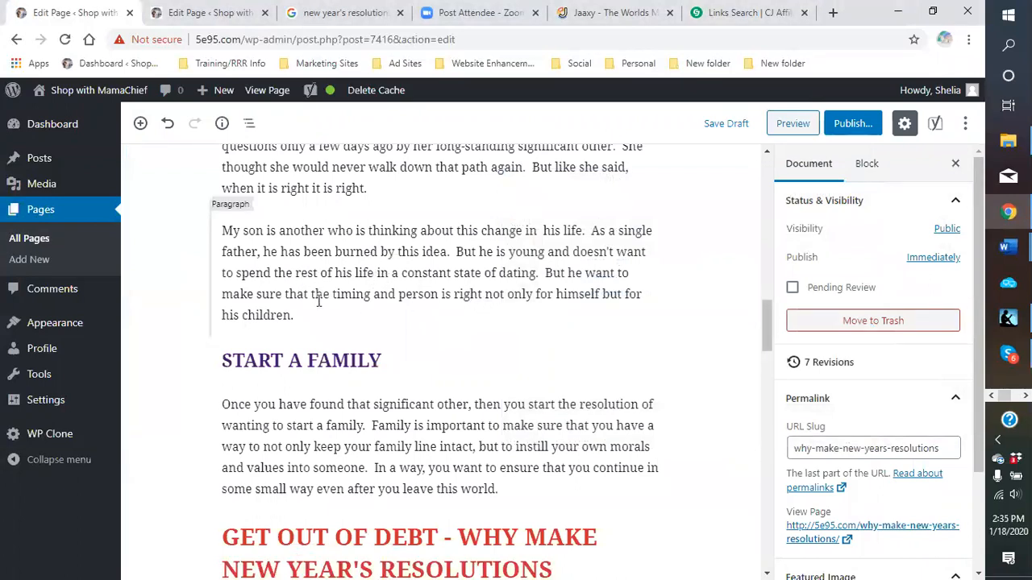
{"action": "scroll", "coordinate": [411, 235], "scroll_direction": "up", "scroll_amount": 1}
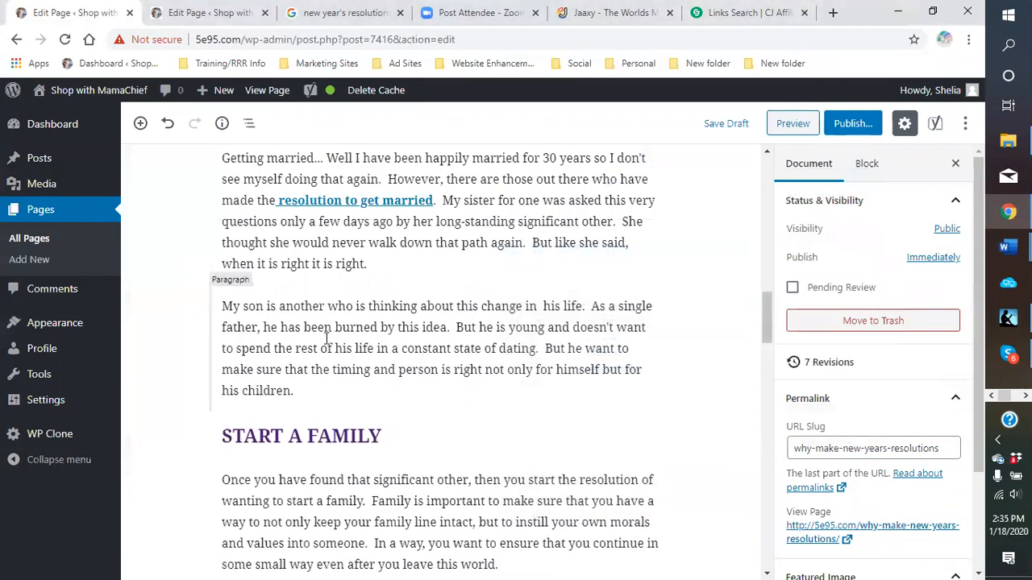
{"action": "left_click_drag", "start_coordinate": [357, 348], "coordinate": [528, 348]}
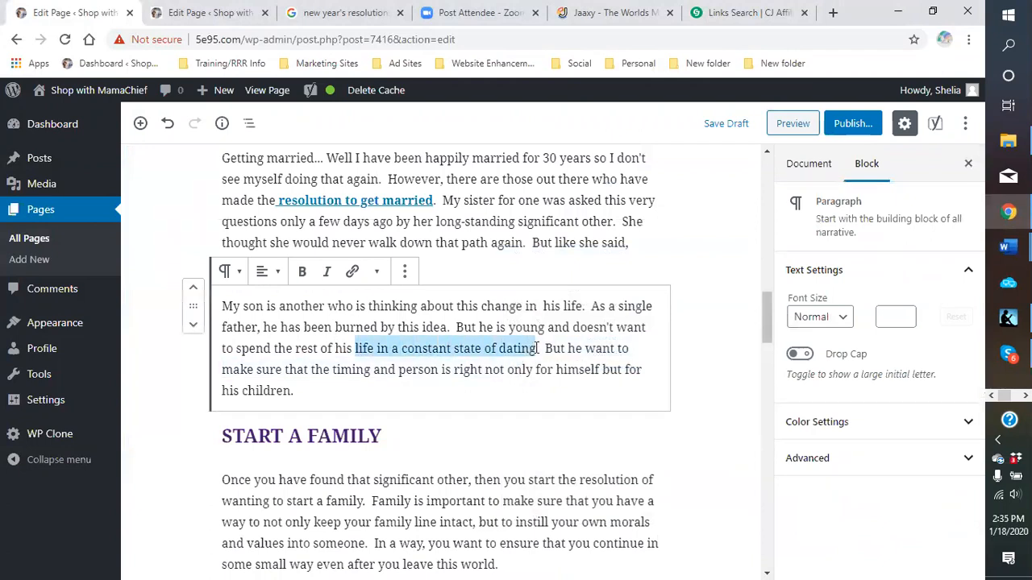
{"action": "left_click", "coordinate": [351, 272]}
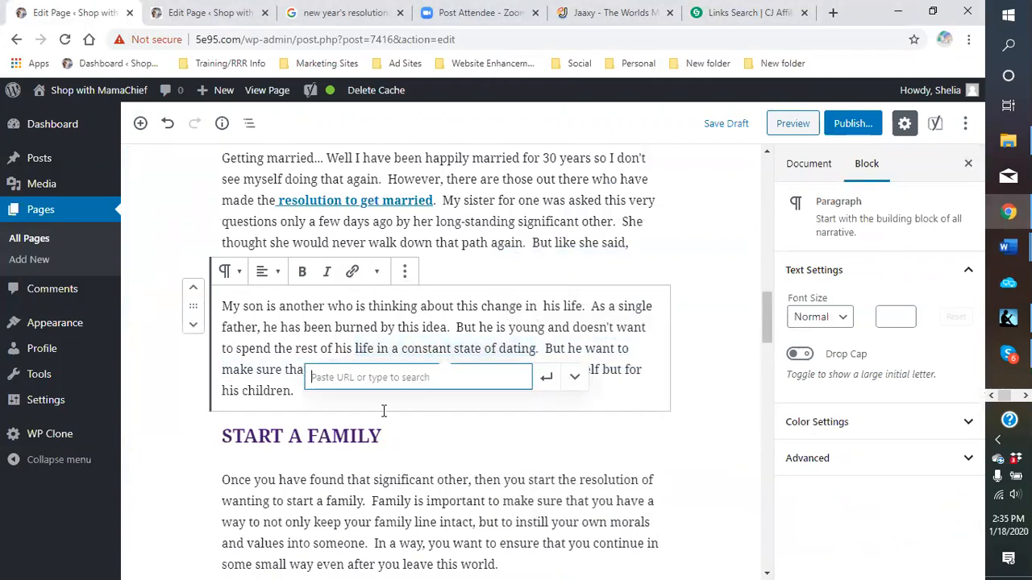
{"action": "right_click", "coordinate": [360, 384]}
{"action": "left_click", "coordinate": [392, 272]}
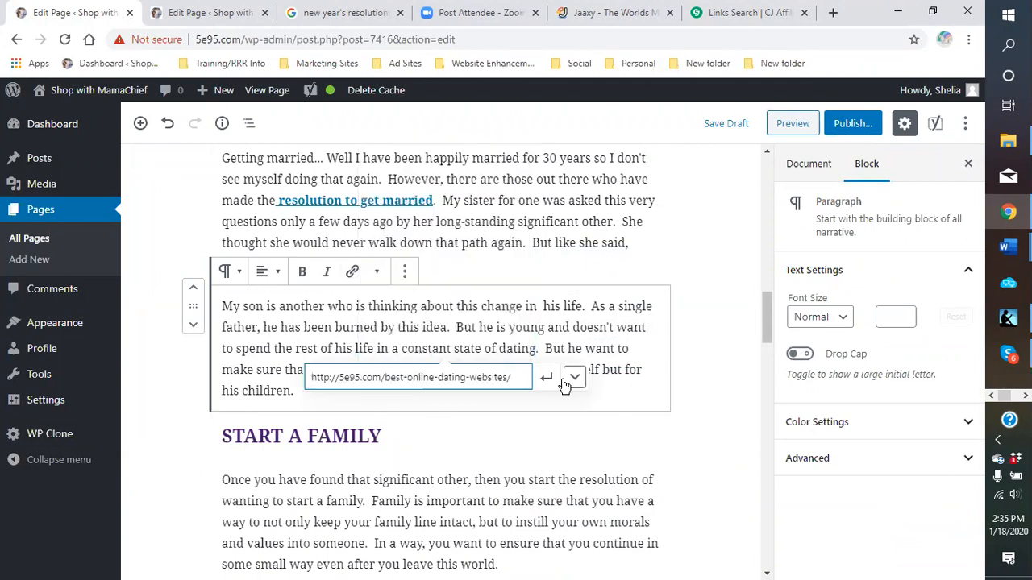
{"action": "left_click", "coordinate": [573, 378]}
{"action": "left_click", "coordinate": [330, 410]}
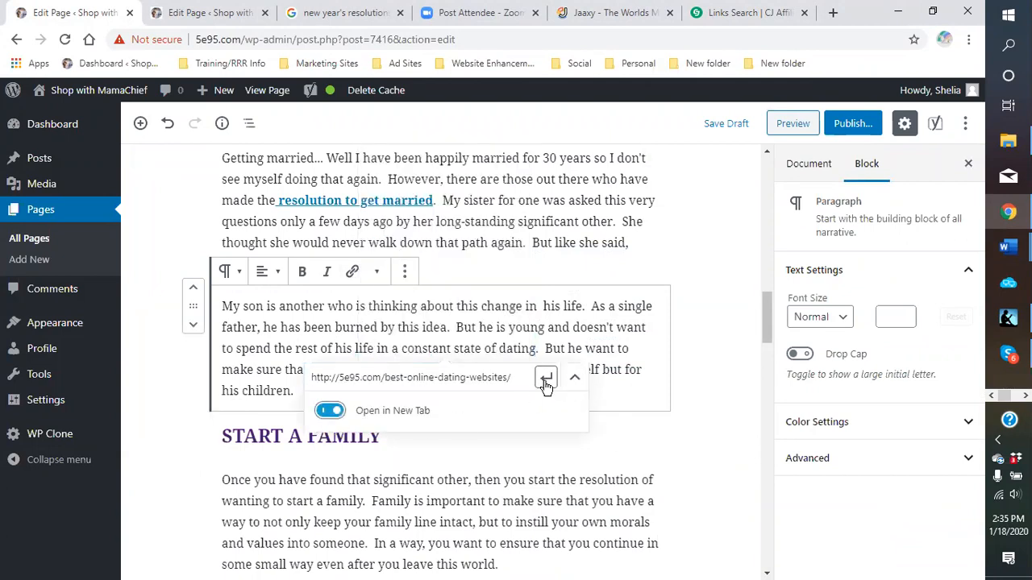
{"action": "left_click", "coordinate": [546, 377]}
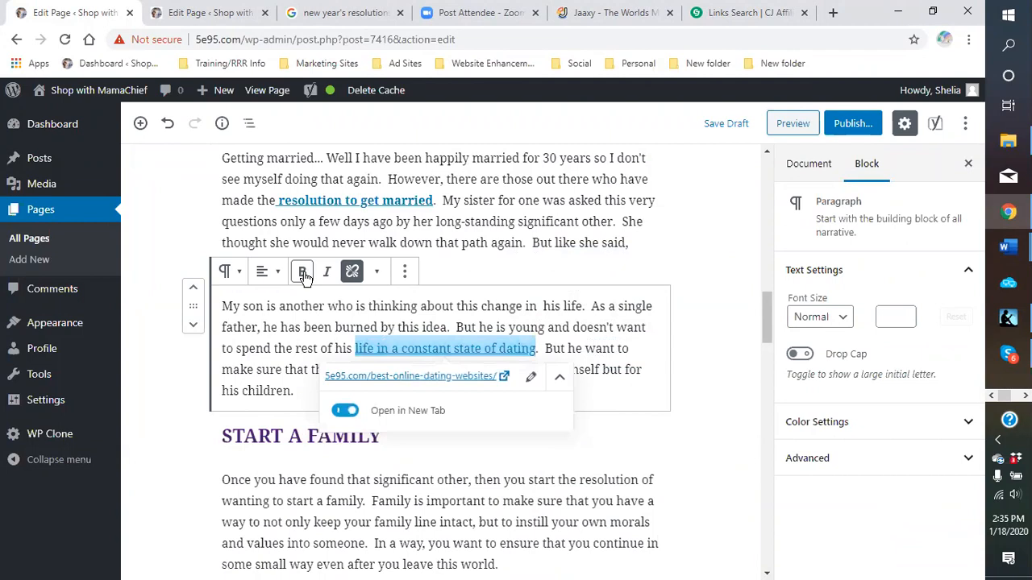
{"action": "left_click", "coordinate": [302, 272]}
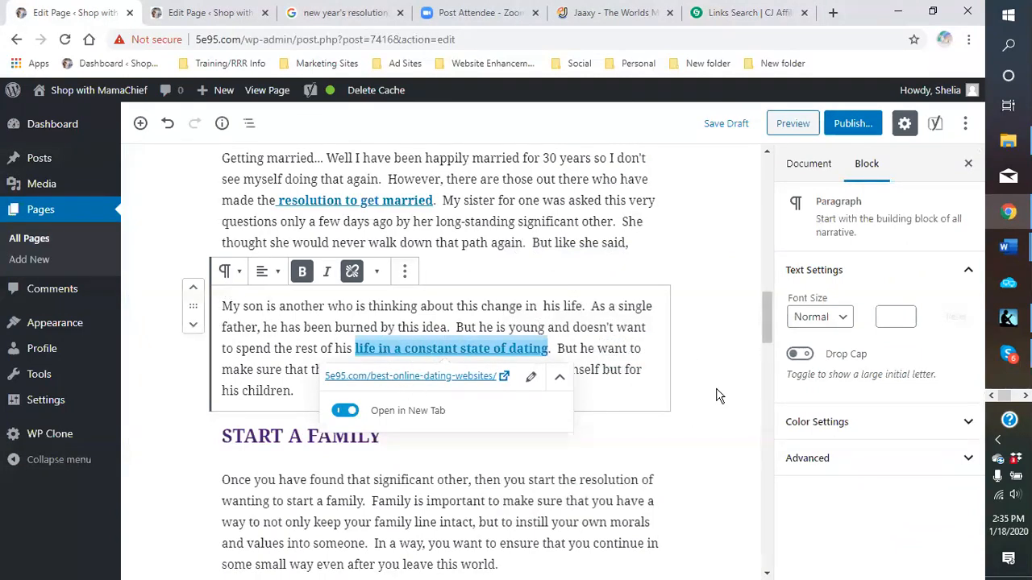
{"action": "left_click", "coordinate": [713, 359]}
Turn on a drop cap for the "Getting married..." paragraph under the GET MARRIED heading.
{"action": "scroll", "coordinate": [483, 352], "scroll_direction": "up", "scroll_amount": 3}
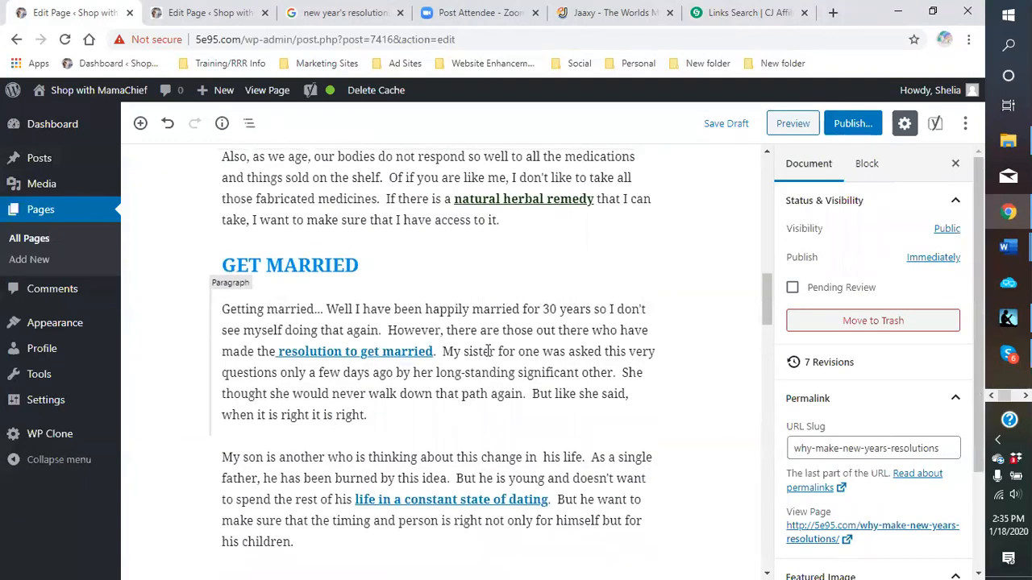
{"action": "scroll", "coordinate": [472, 323], "scroll_direction": "down", "scroll_amount": 2}
{"action": "left_click", "coordinate": [468, 262]}
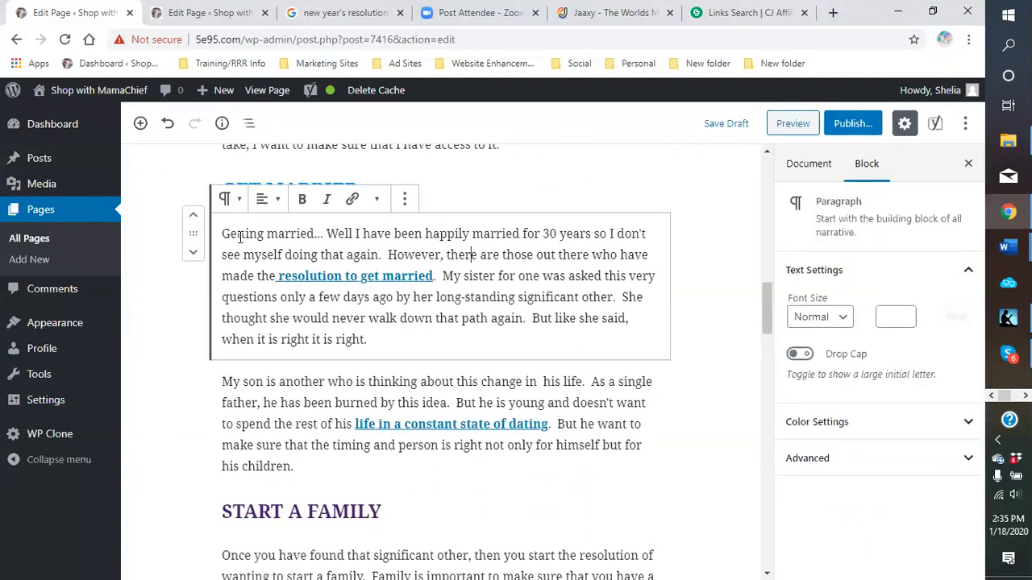
{"action": "left_click_drag", "start_coordinate": [214, 235], "coordinate": [224, 228]}
{"action": "left_click", "coordinate": [803, 355]}
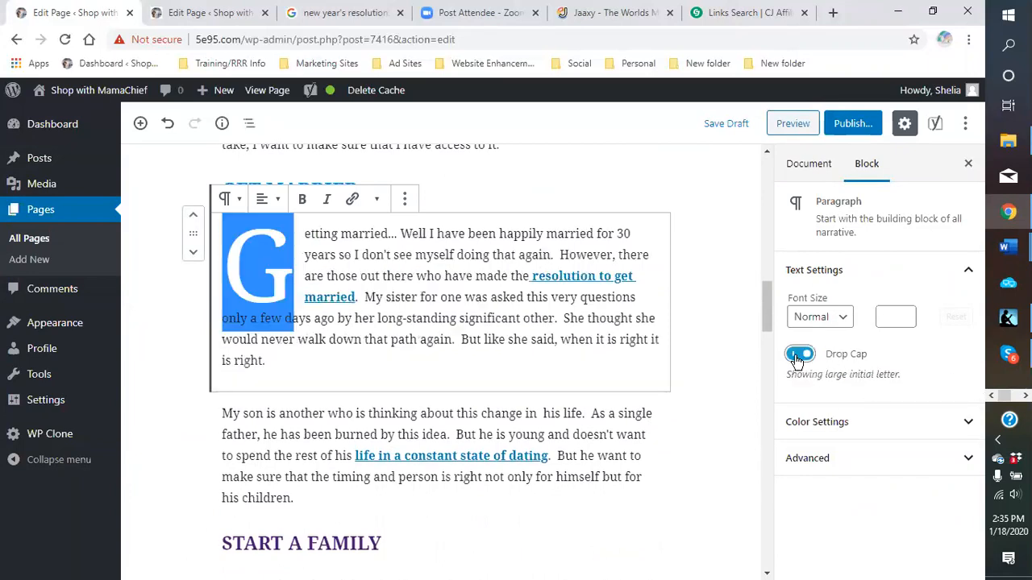
{"action": "left_click", "coordinate": [358, 361]}
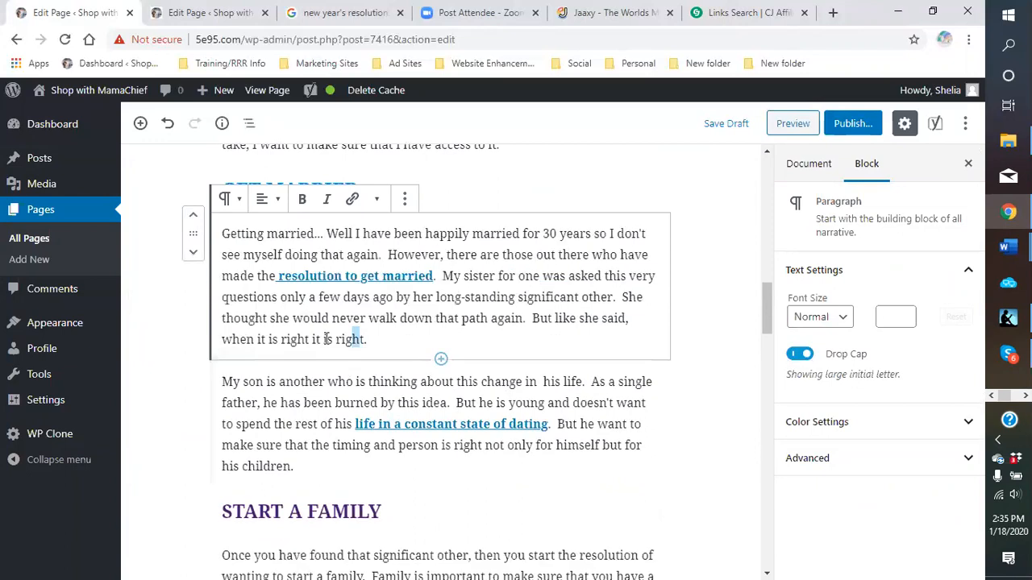
{"action": "left_click", "coordinate": [221, 236]}
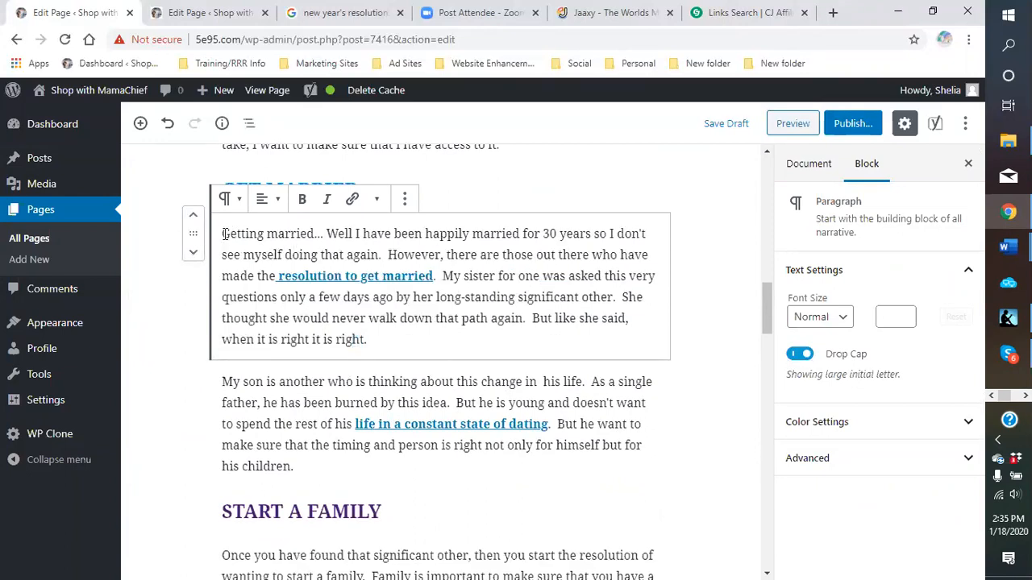
{"action": "left_click", "coordinate": [223, 244]}
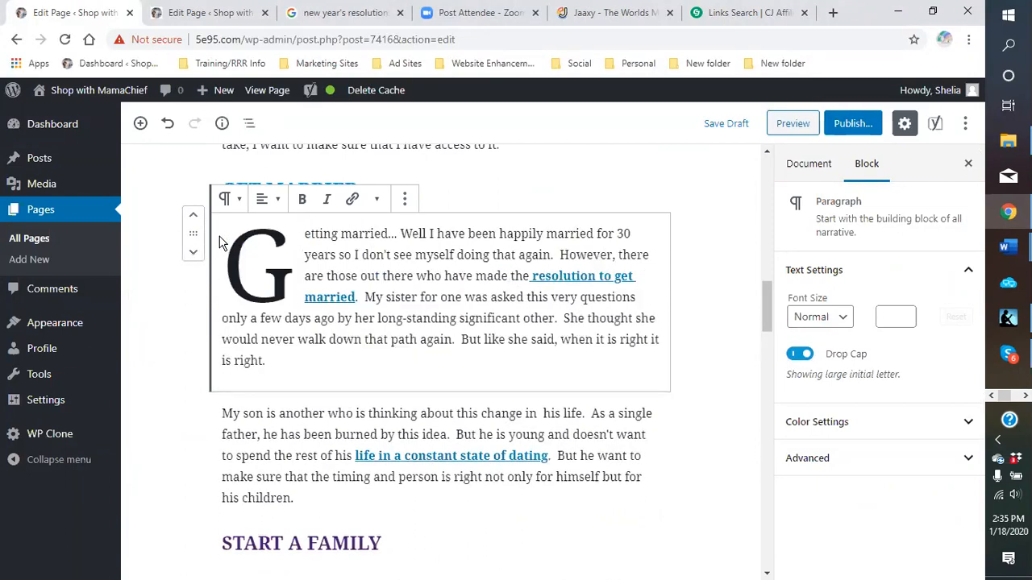
{"action": "left_click", "coordinate": [562, 362]}
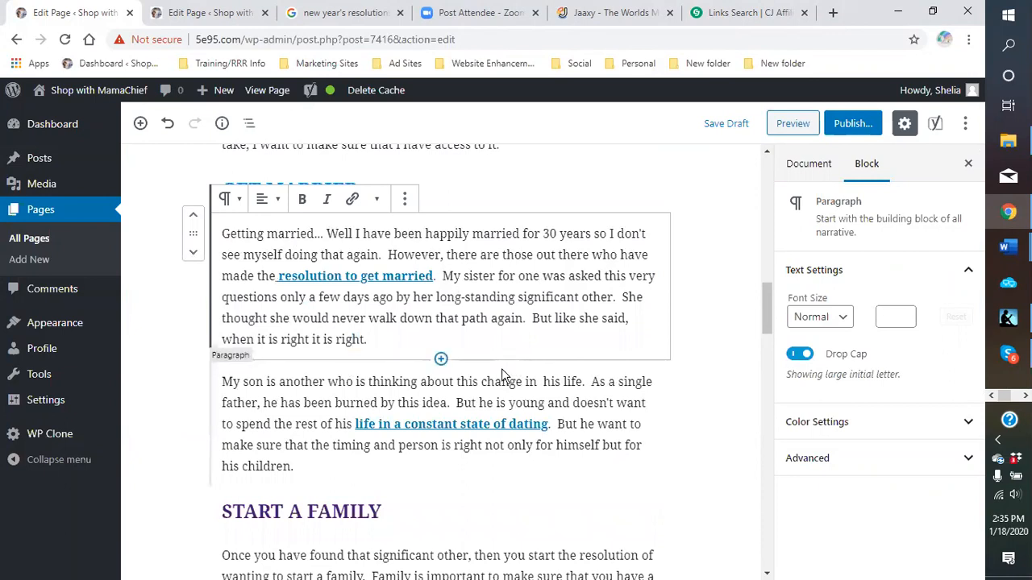
Give the "My son is another who is thinking" paragraph an amber background color.
{"action": "left_click", "coordinate": [451, 407], "text": "shift"}
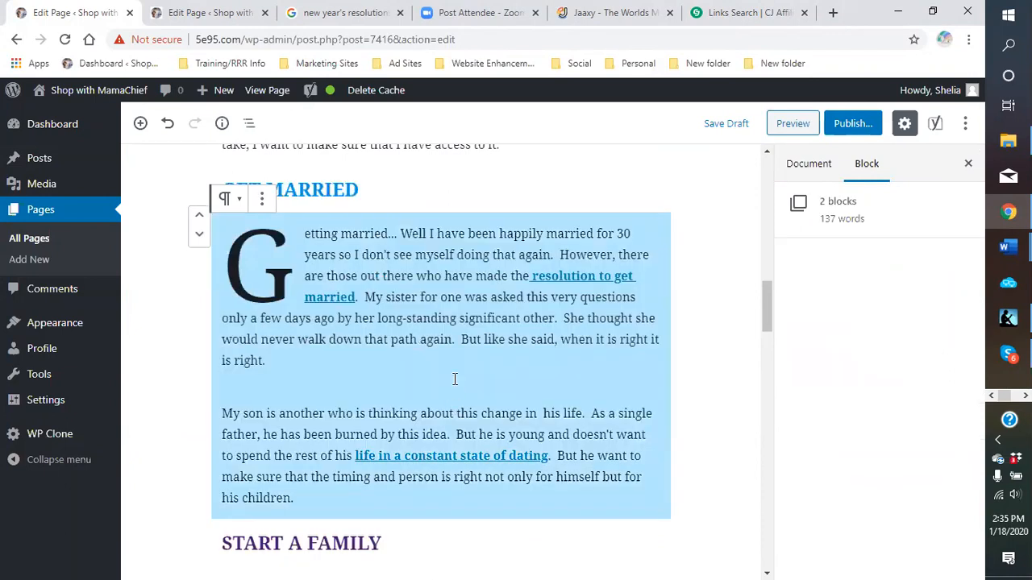
{"action": "left_click", "coordinate": [403, 444]}
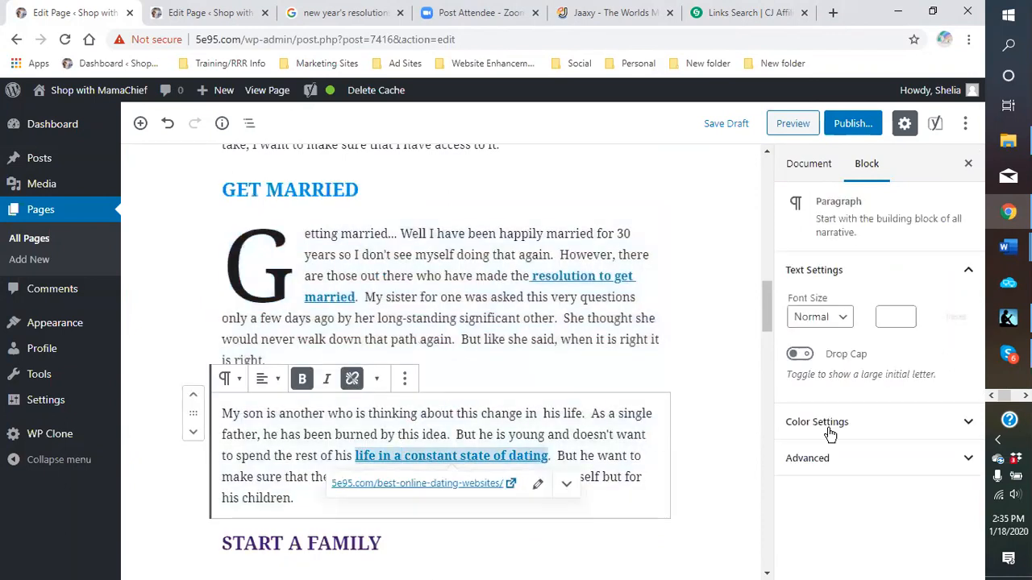
{"action": "left_click", "coordinate": [893, 426]}
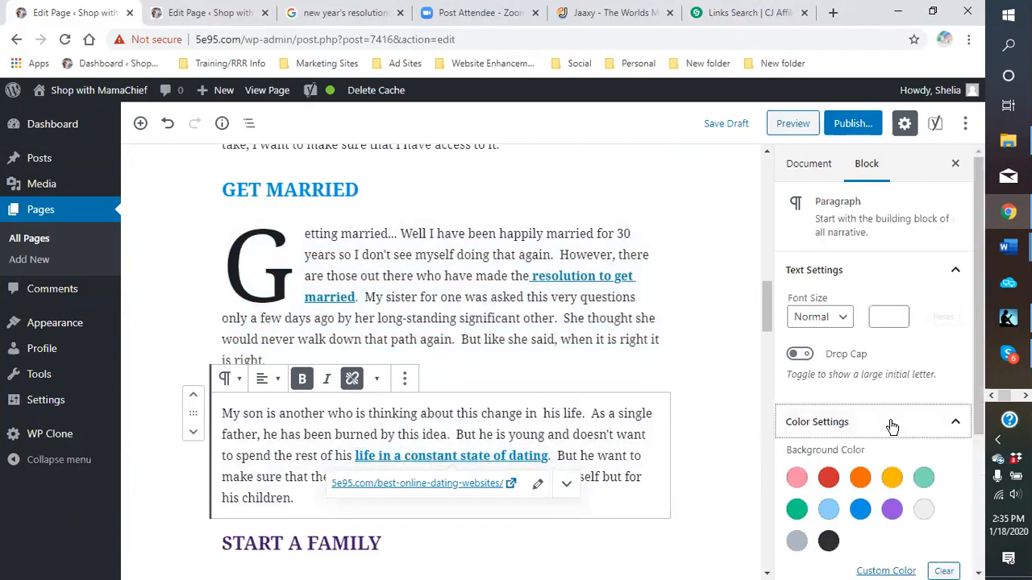
{"action": "left_click", "coordinate": [892, 478]}
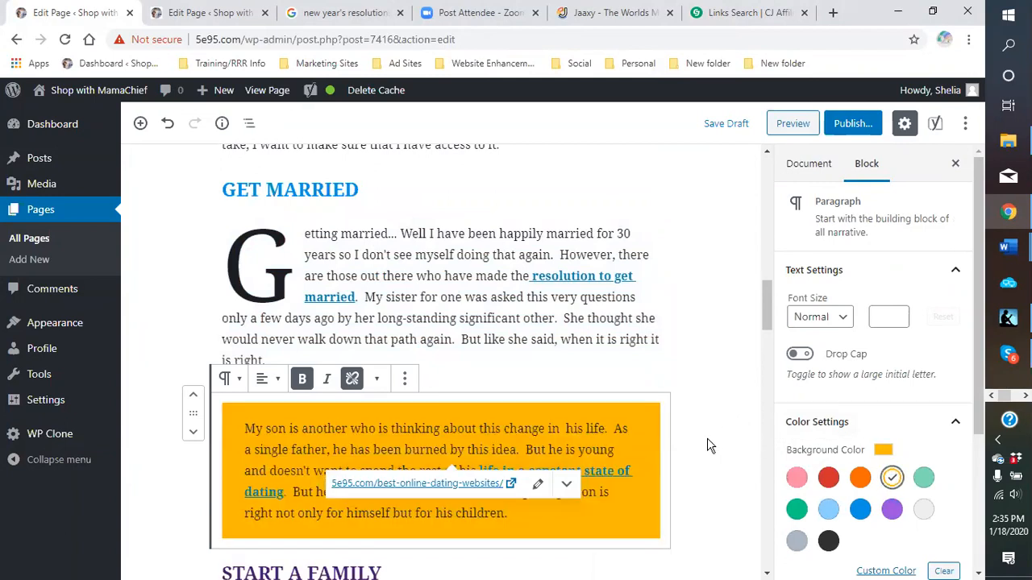
{"action": "left_click", "coordinate": [534, 360]}
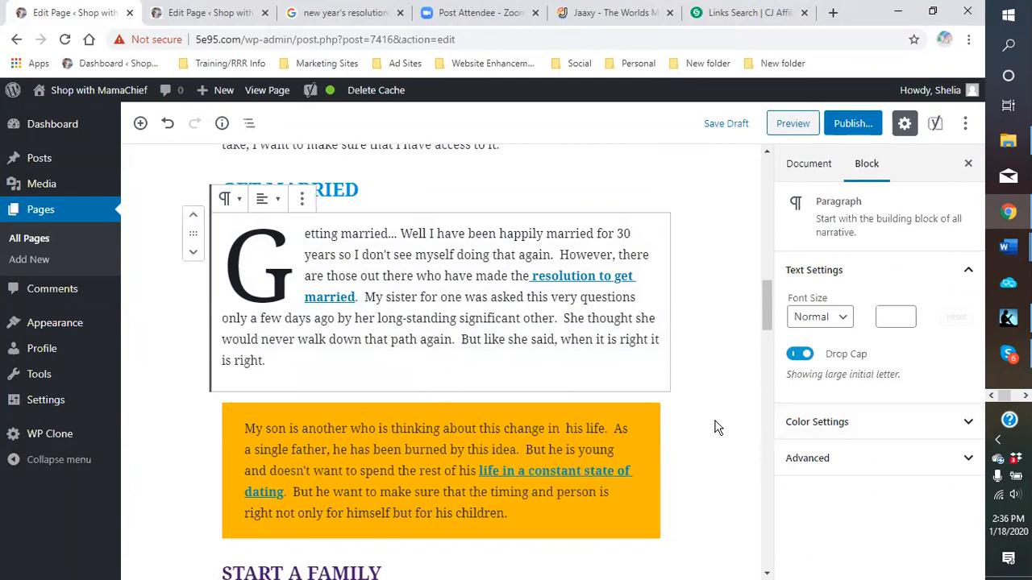
Give the opening "Have you ever thought" paragraph a custom dark purple background color, #37105b.
{"action": "scroll", "coordinate": [709, 415], "scroll_direction": "down", "scroll_amount": 4}
{"action": "scroll", "coordinate": [699, 398], "scroll_direction": "up", "scroll_amount": 3}
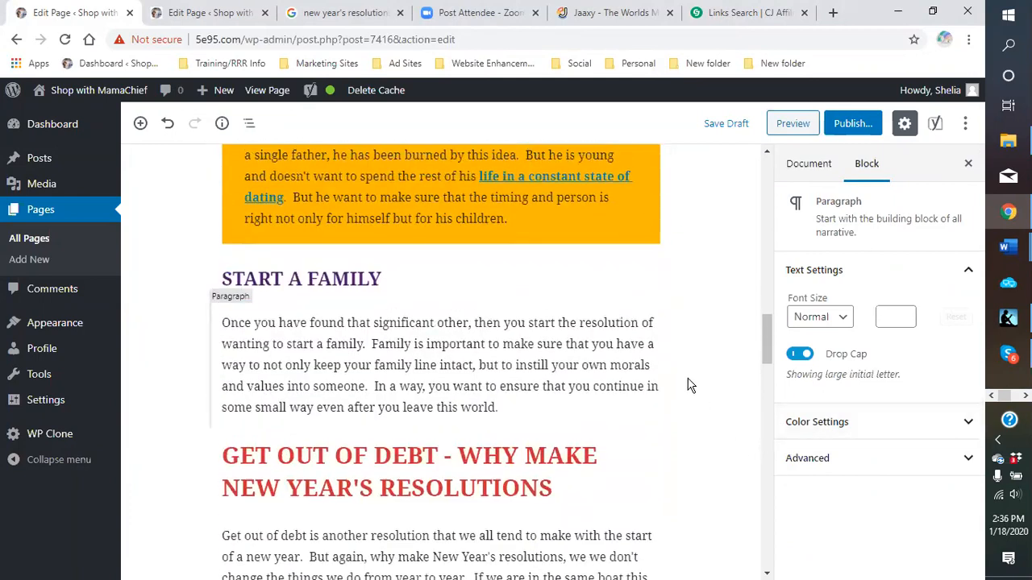
{"action": "scroll", "coordinate": [689, 385], "scroll_direction": "up", "scroll_amount": 4}
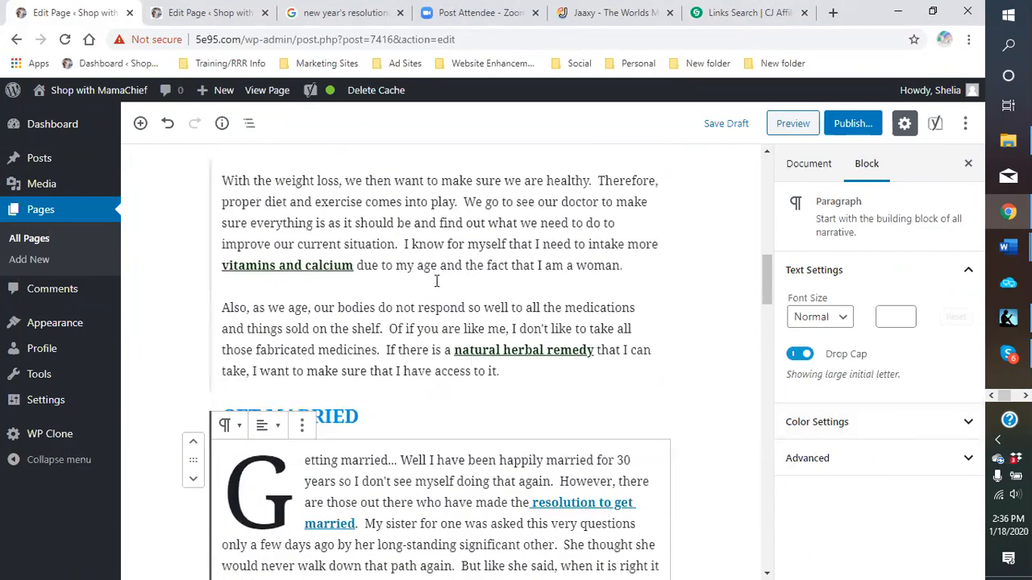
{"action": "scroll", "coordinate": [436, 280], "scroll_direction": "up", "scroll_amount": 7}
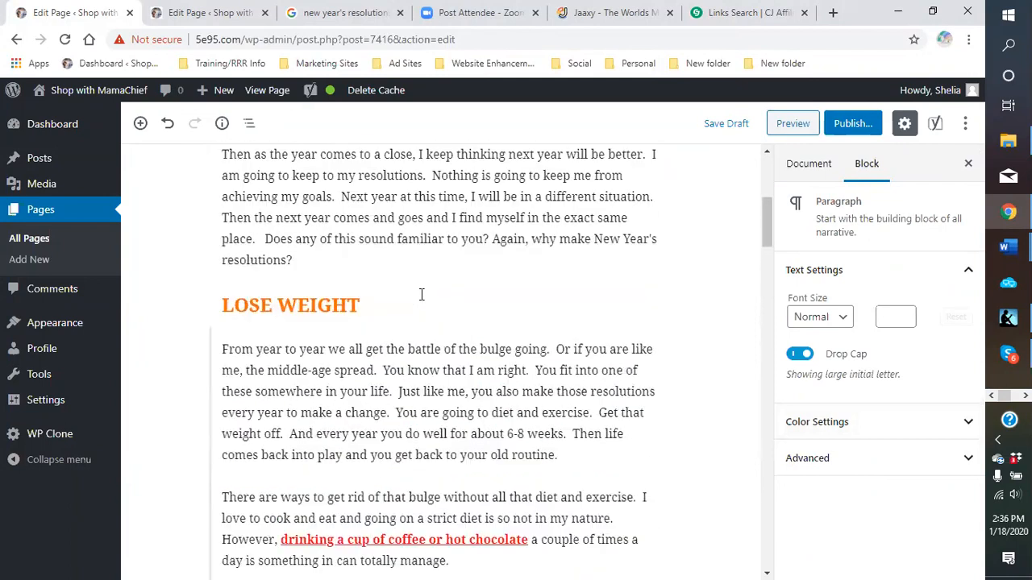
{"action": "scroll", "coordinate": [421, 294], "scroll_direction": "up", "scroll_amount": 4}
{"action": "scroll", "coordinate": [368, 390], "scroll_direction": "down", "scroll_amount": 1}
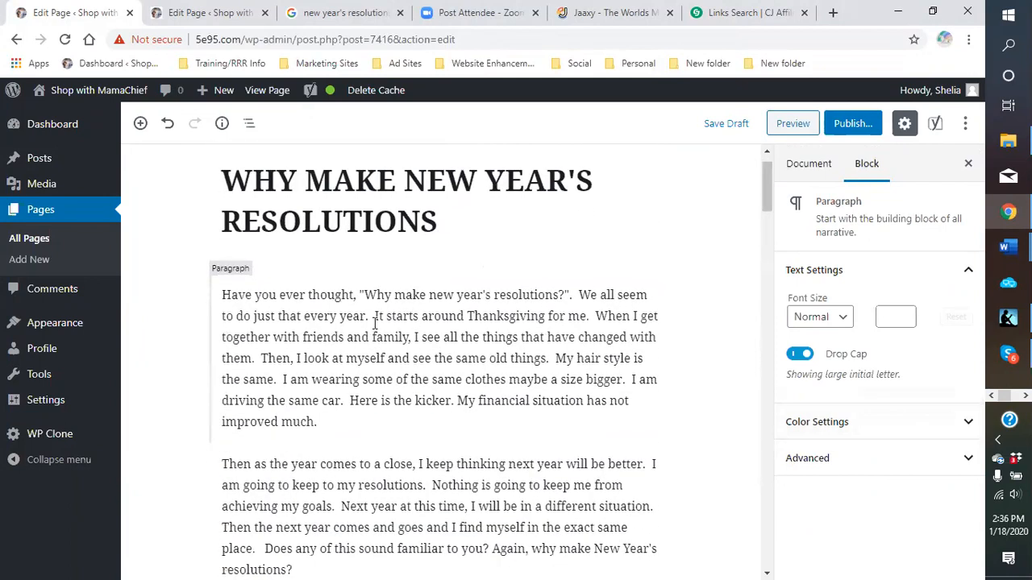
{"action": "left_click", "coordinate": [400, 311]}
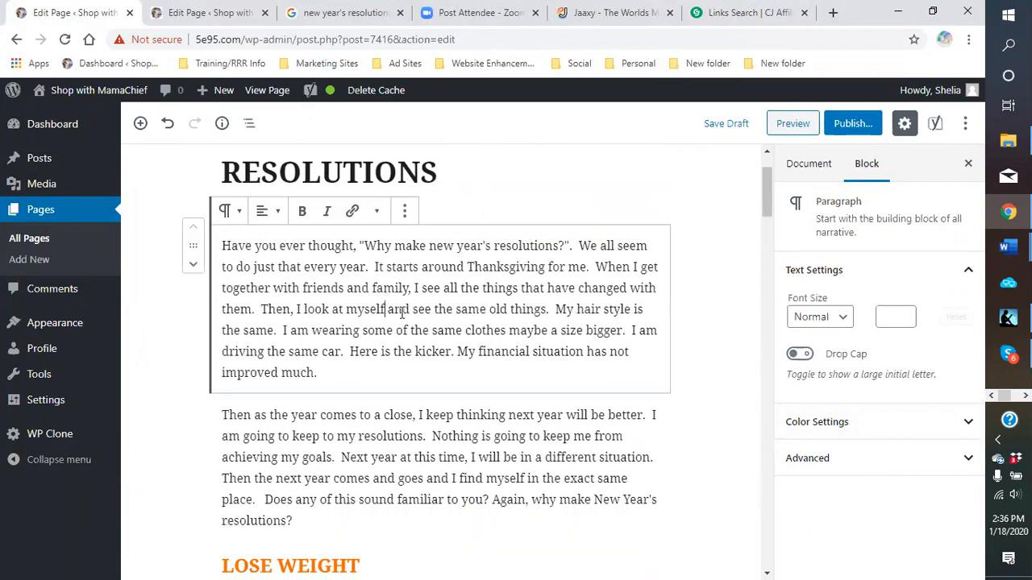
{"action": "left_click", "coordinate": [843, 424]}
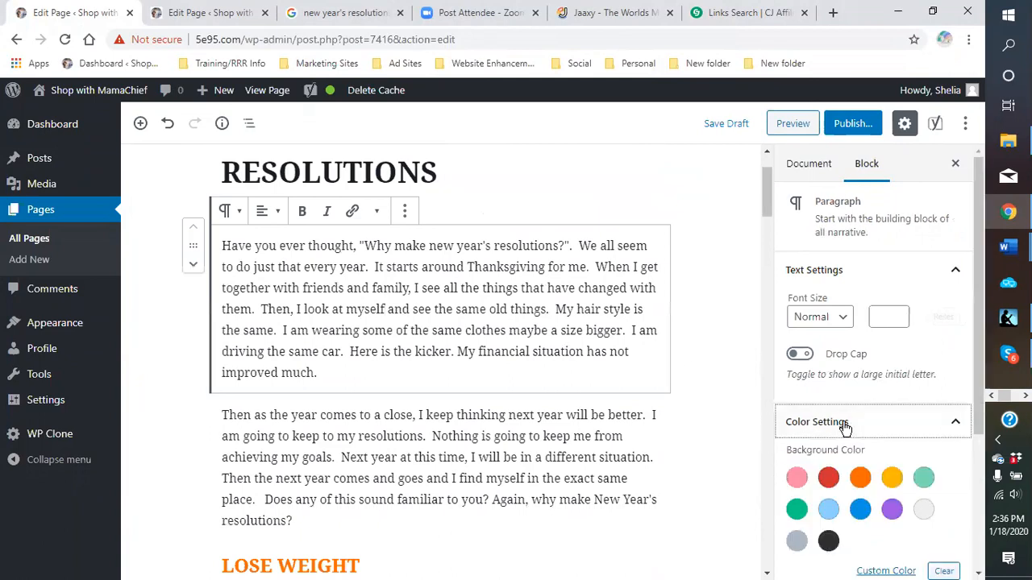
{"action": "left_click", "coordinate": [892, 514]}
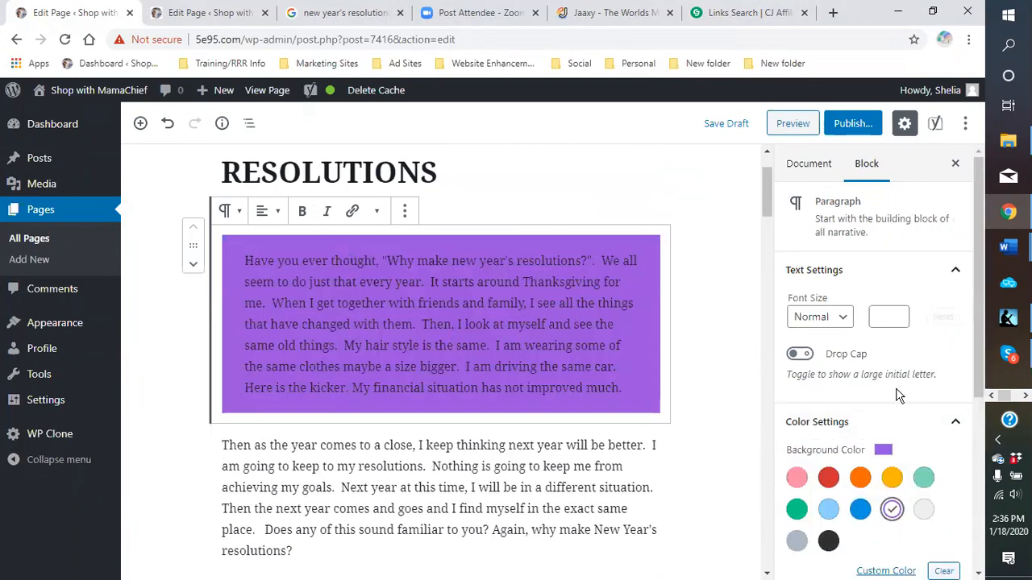
{"action": "scroll", "coordinate": [896, 394], "scroll_direction": "down", "scroll_amount": 3}
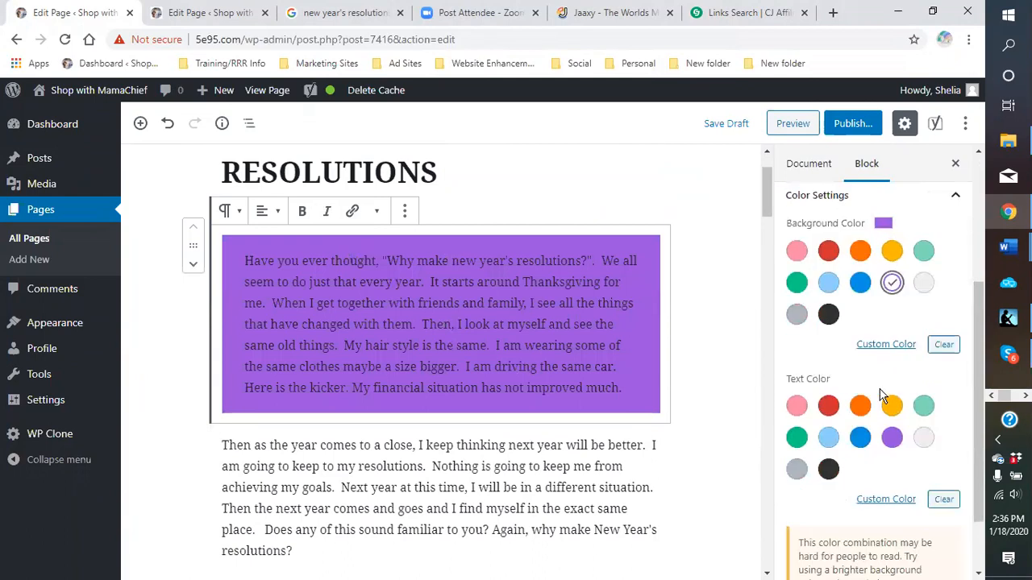
{"action": "left_click", "coordinate": [886, 345]}
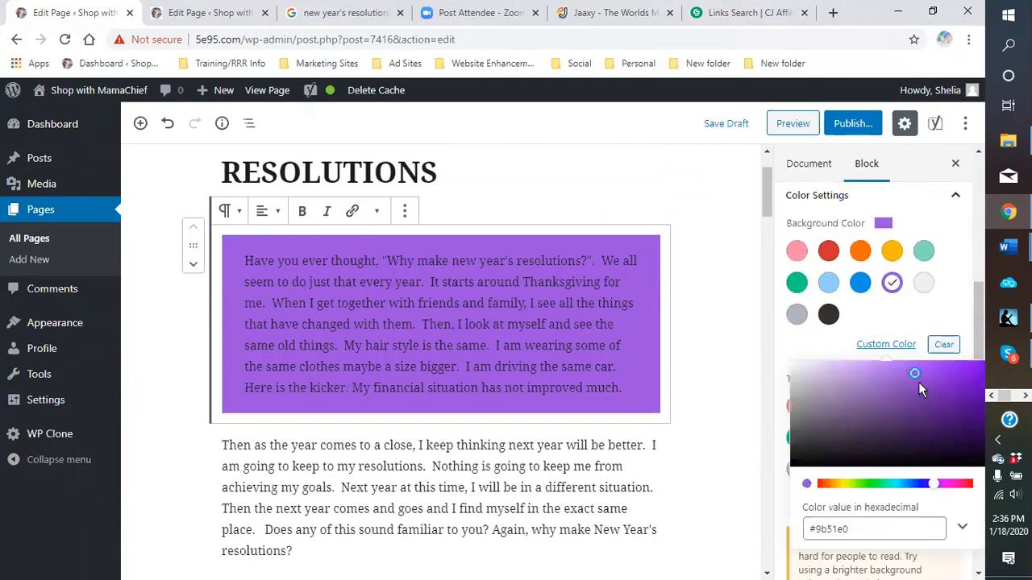
{"action": "left_click_drag", "start_coordinate": [918, 374], "coordinate": [951, 436]}
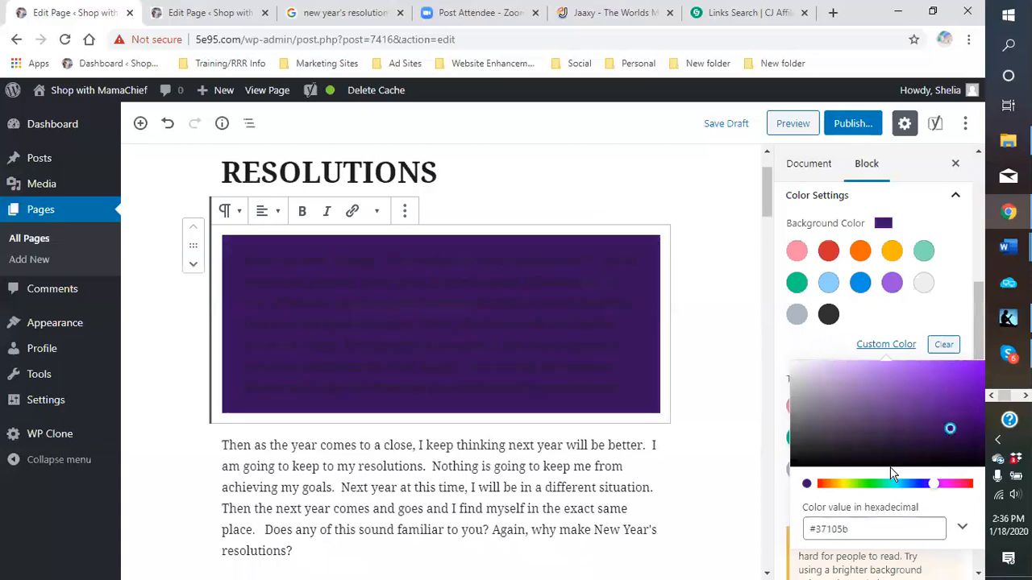
{"action": "left_click", "coordinate": [747, 439]}
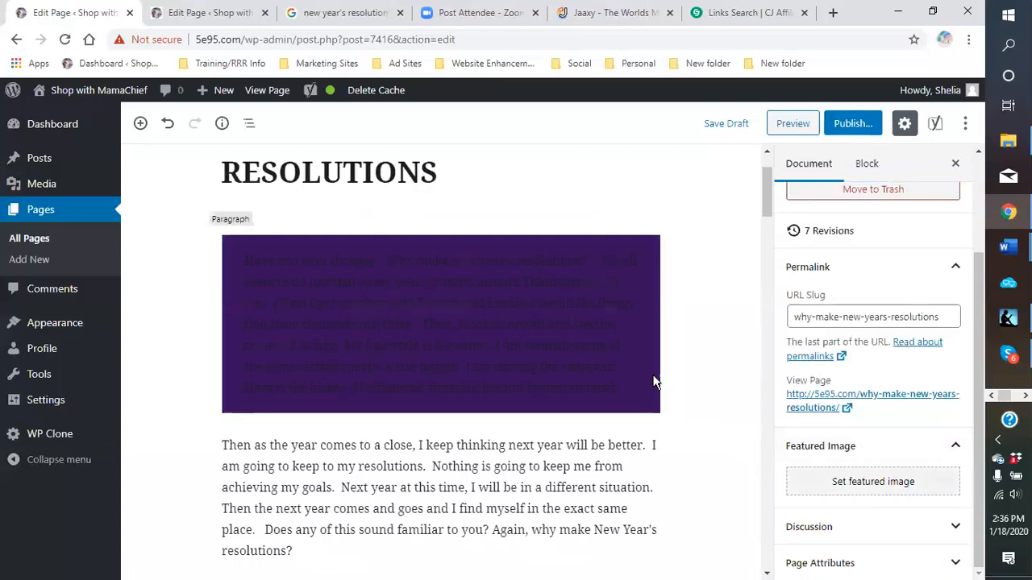
Set the text color of the opening "Have you ever thought" paragraph to very light gray.
{"action": "left_click", "coordinate": [551, 322]}
{"action": "left_click", "coordinate": [831, 428]}
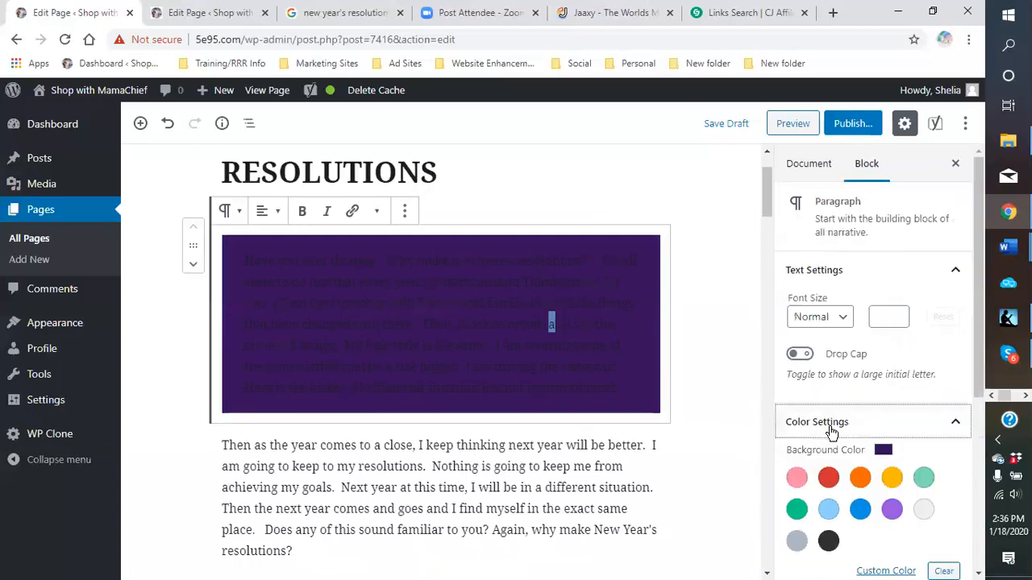
{"action": "scroll", "coordinate": [855, 435], "scroll_direction": "down", "scroll_amount": 4}
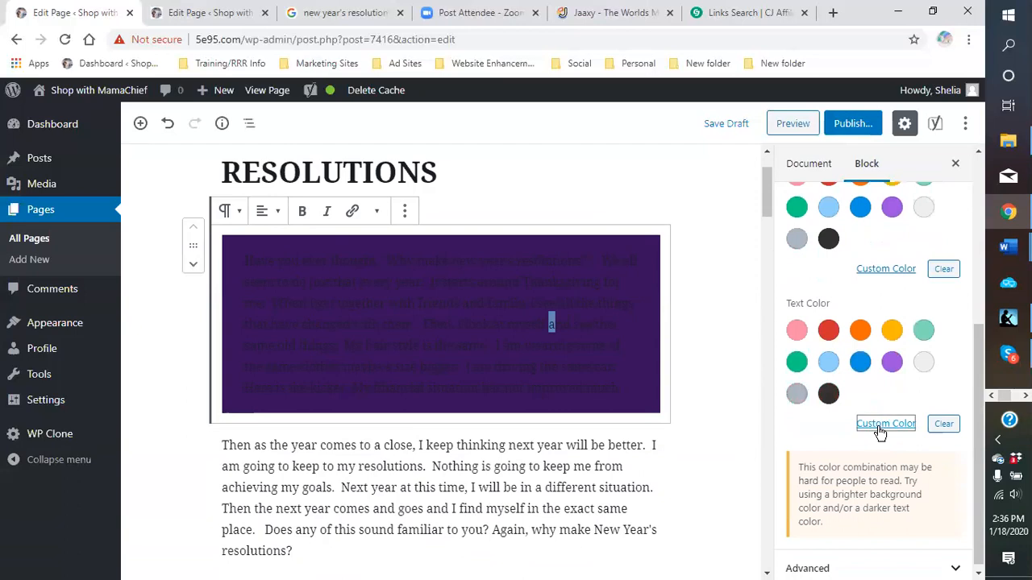
{"action": "left_click", "coordinate": [880, 427]}
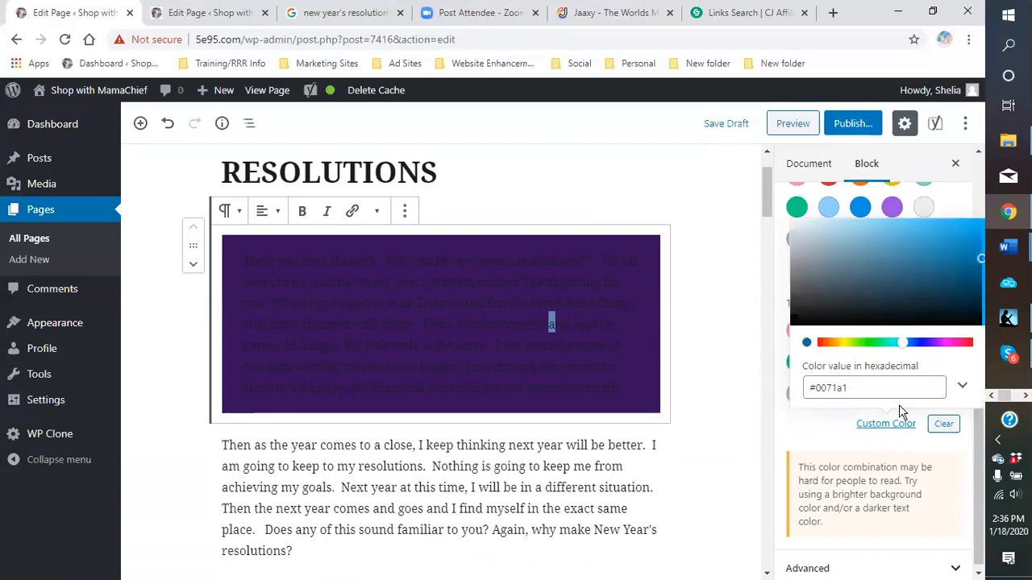
{"action": "left_click", "coordinate": [851, 428]}
{"action": "left_click", "coordinate": [924, 365]}
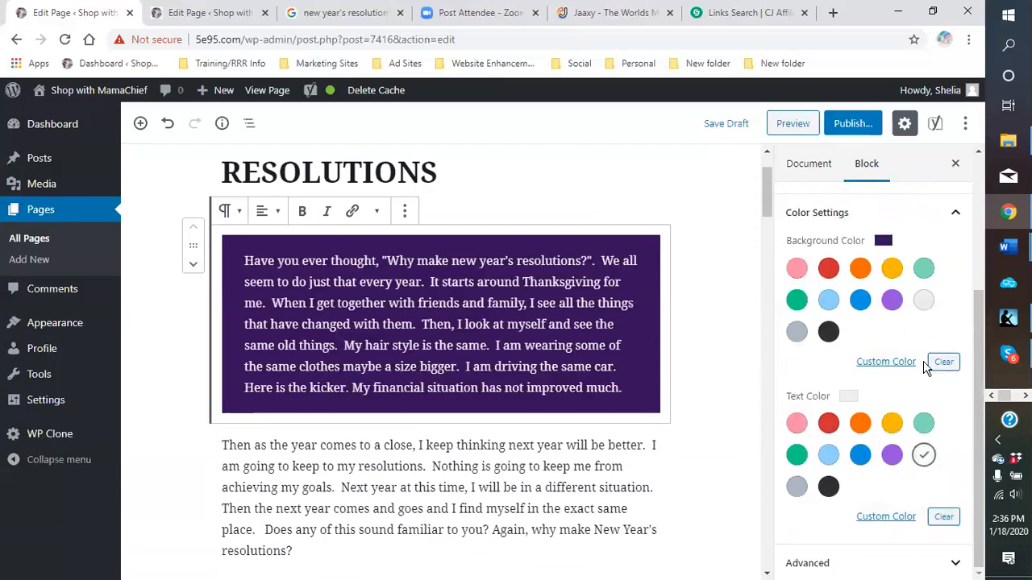
{"action": "left_click", "coordinate": [723, 330]}
Turn on a drop cap for the opening "Have you ever thought" paragraph and save the draft.
{"action": "scroll", "coordinate": [718, 332], "scroll_direction": "down", "scroll_amount": 3}
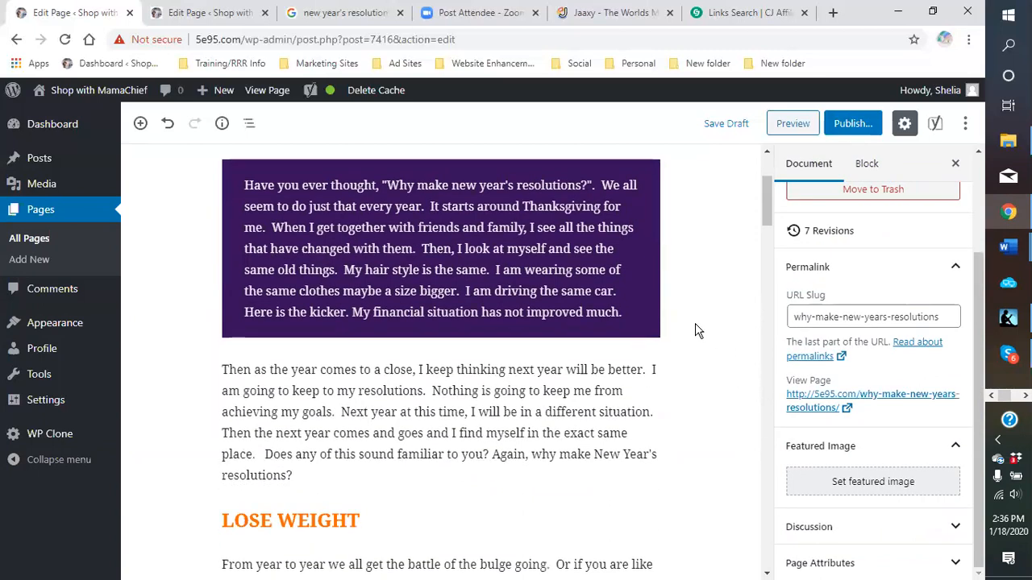
{"action": "scroll", "coordinate": [701, 321], "scroll_direction": "up", "scroll_amount": 3}
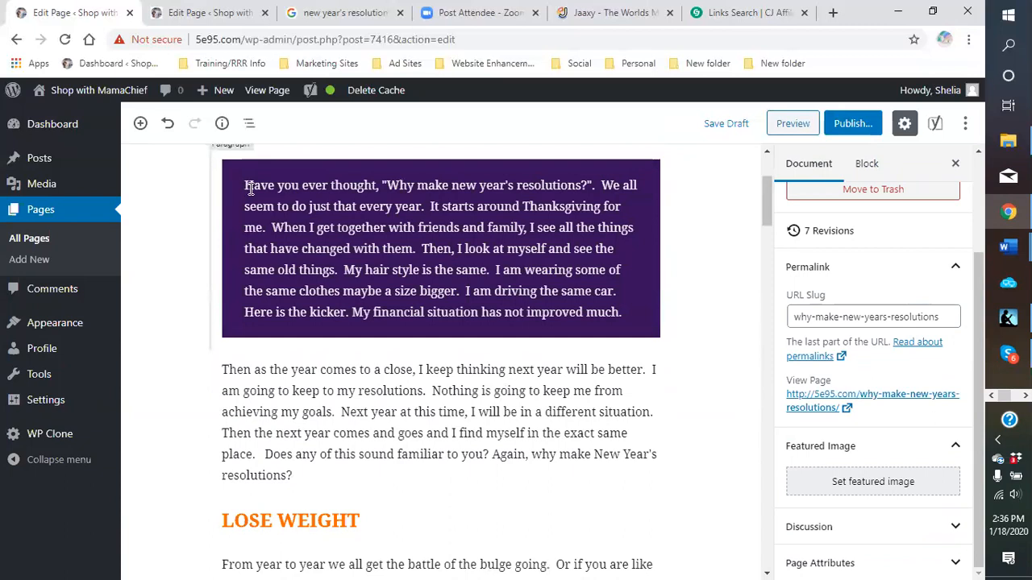
{"action": "left_click", "coordinate": [250, 187]}
{"action": "left_click", "coordinate": [802, 354]}
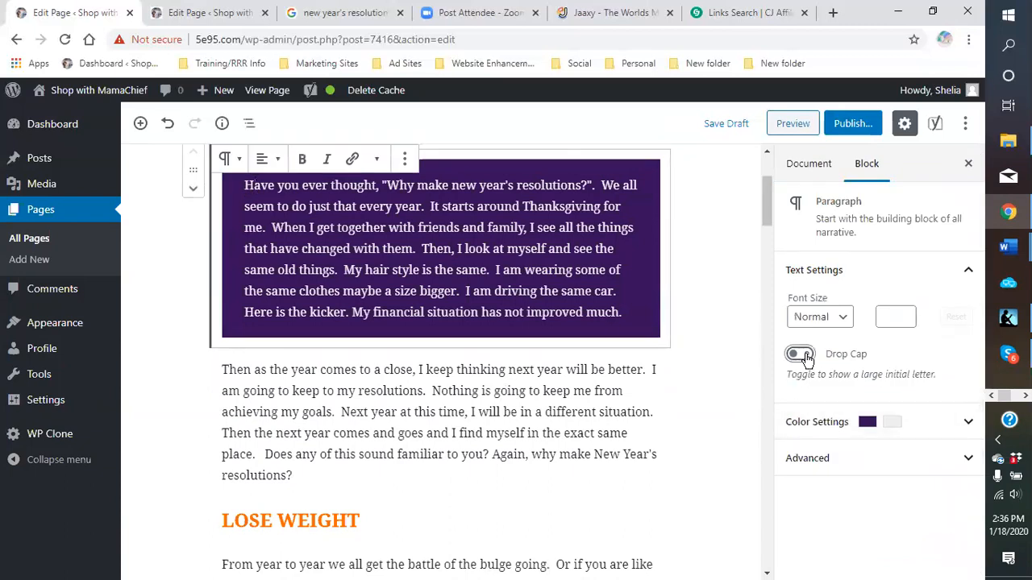
{"action": "left_click", "coordinate": [718, 127]}
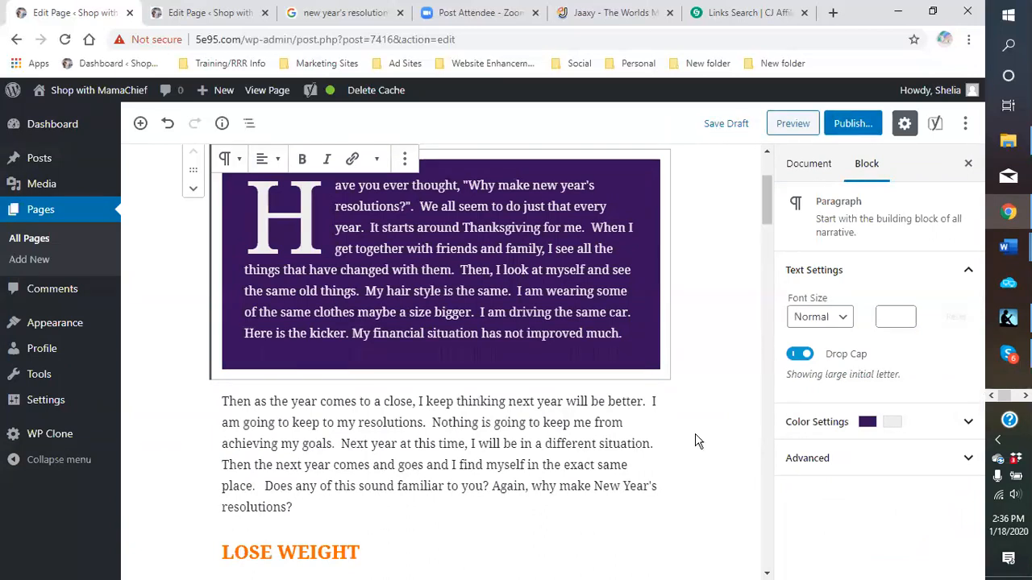
{"action": "left_click", "coordinate": [726, 125]}
Preview the page, check its links, colored paragraphs and drop caps from title to end, and close the preview.
{"action": "left_click", "coordinate": [792, 123]}
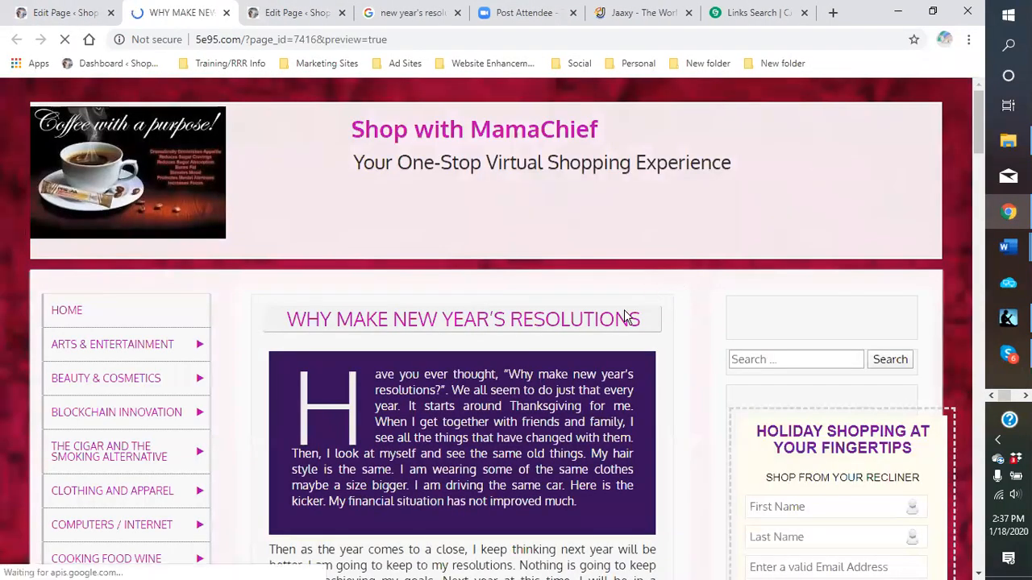
{"action": "scroll", "coordinate": [712, 368], "scroll_direction": "down", "scroll_amount": 2}
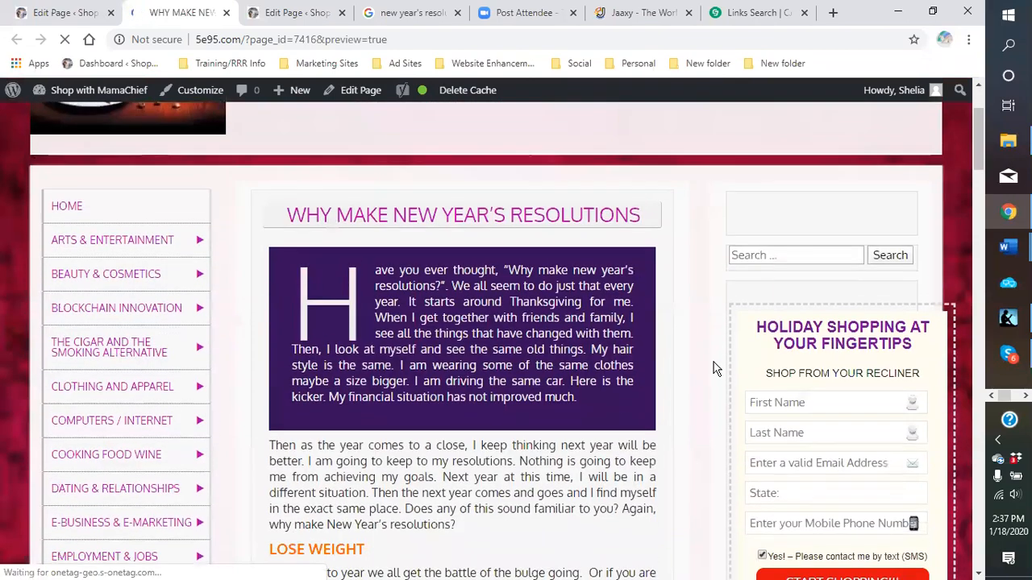
{"action": "scroll", "coordinate": [707, 368], "scroll_direction": "down", "scroll_amount": 5}
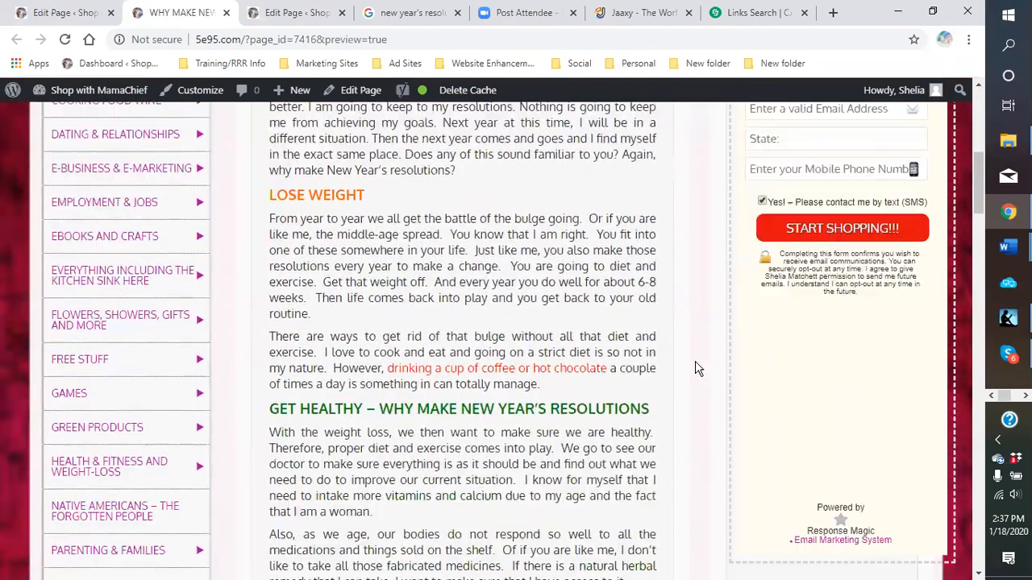
{"action": "scroll", "coordinate": [686, 372], "scroll_direction": "down", "scroll_amount": 2}
{"action": "scroll", "coordinate": [391, 240], "scroll_direction": "down", "scroll_amount": 3}
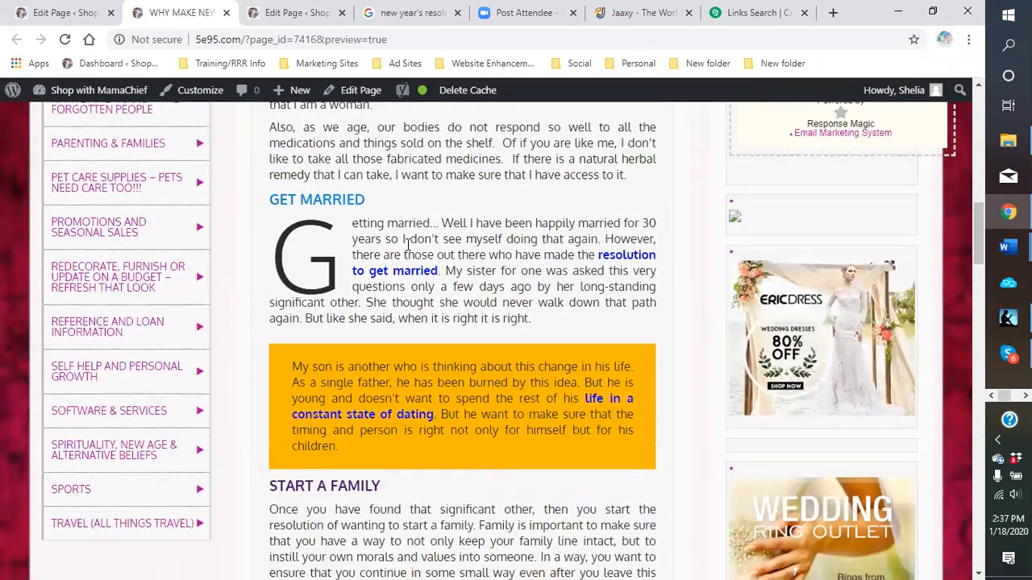
{"action": "scroll", "coordinate": [415, 241], "scroll_direction": "down", "scroll_amount": 4}
{"action": "scroll", "coordinate": [421, 256], "scroll_direction": "down", "scroll_amount": 2}
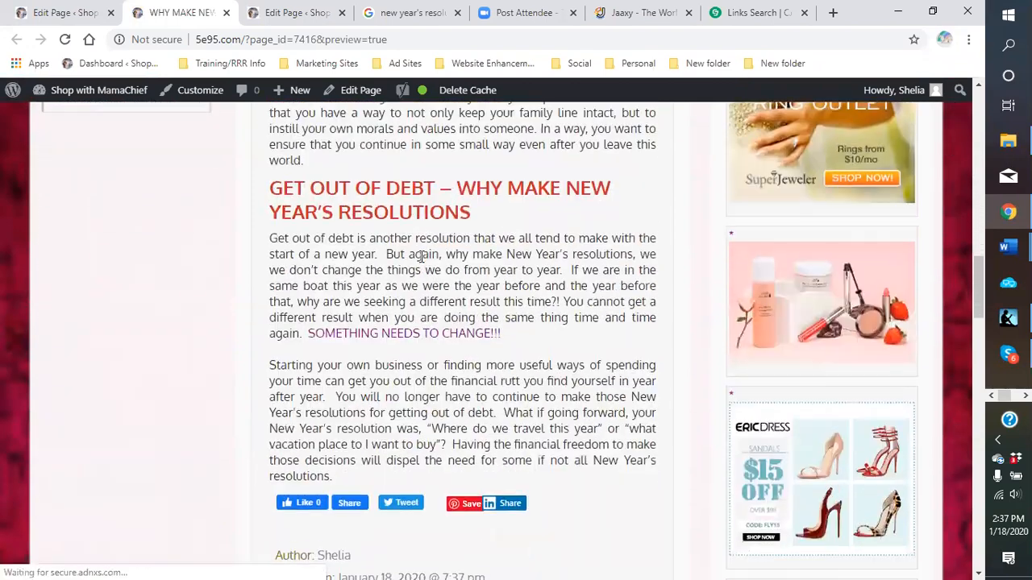
{"action": "scroll", "coordinate": [420, 256], "scroll_direction": "up", "scroll_amount": 1}
{"action": "scroll", "coordinate": [421, 257], "scroll_direction": "down", "scroll_amount": 2}
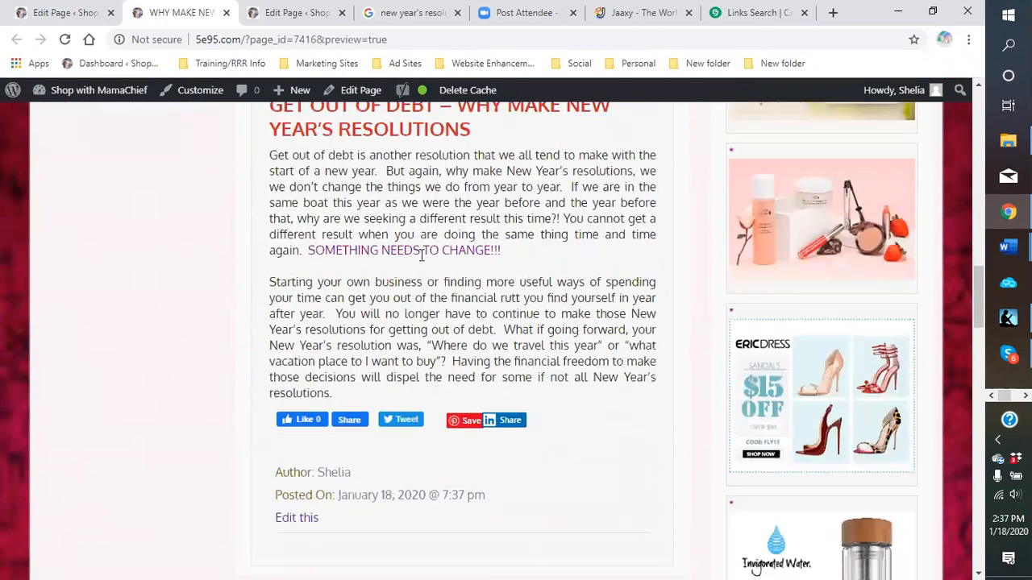
{"action": "scroll", "coordinate": [507, 268], "scroll_direction": "up", "scroll_amount": 2}
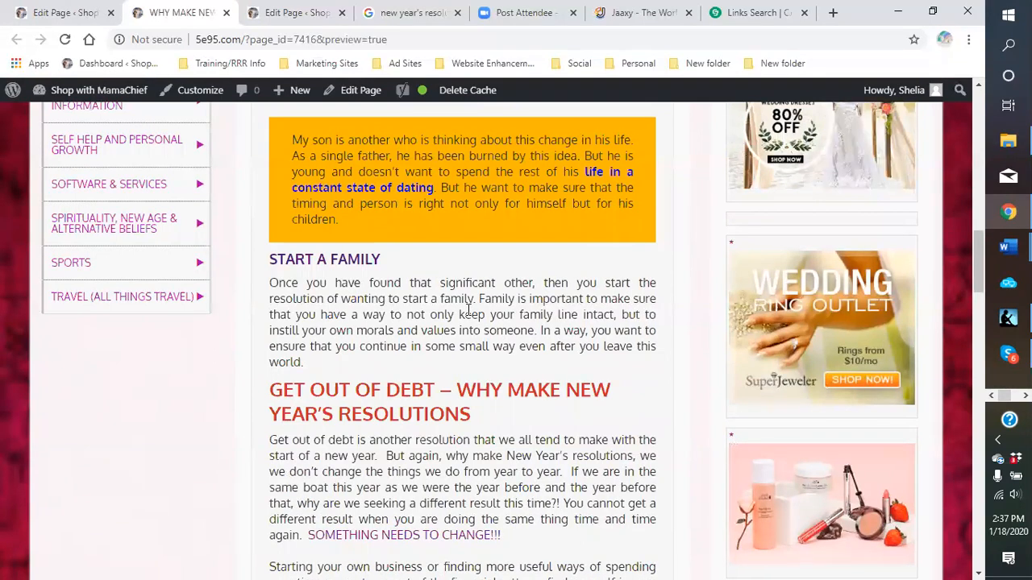
{"action": "scroll", "coordinate": [469, 311], "scroll_direction": "up", "scroll_amount": 5}
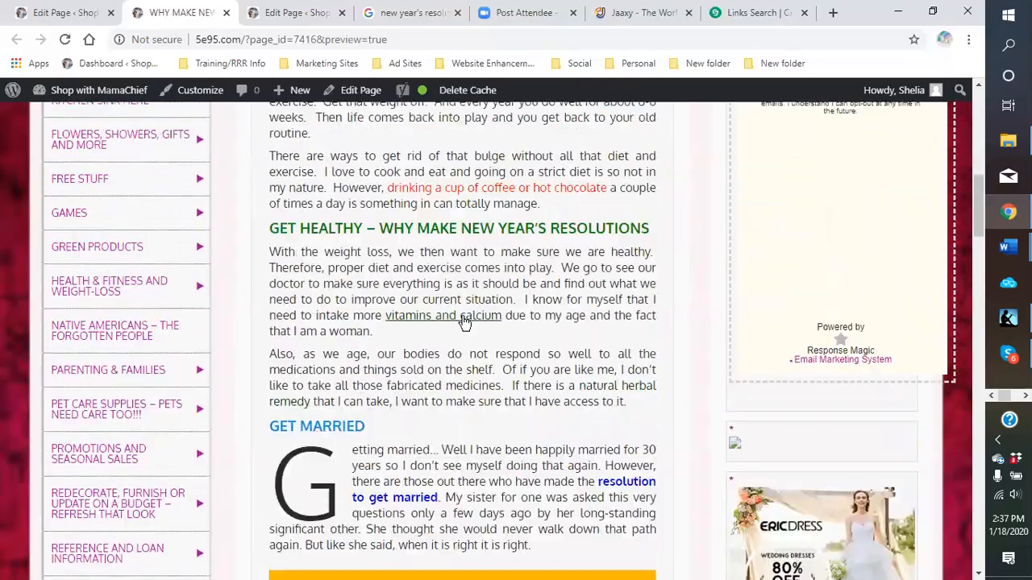
{"action": "scroll", "coordinate": [465, 322], "scroll_direction": "up", "scroll_amount": 5}
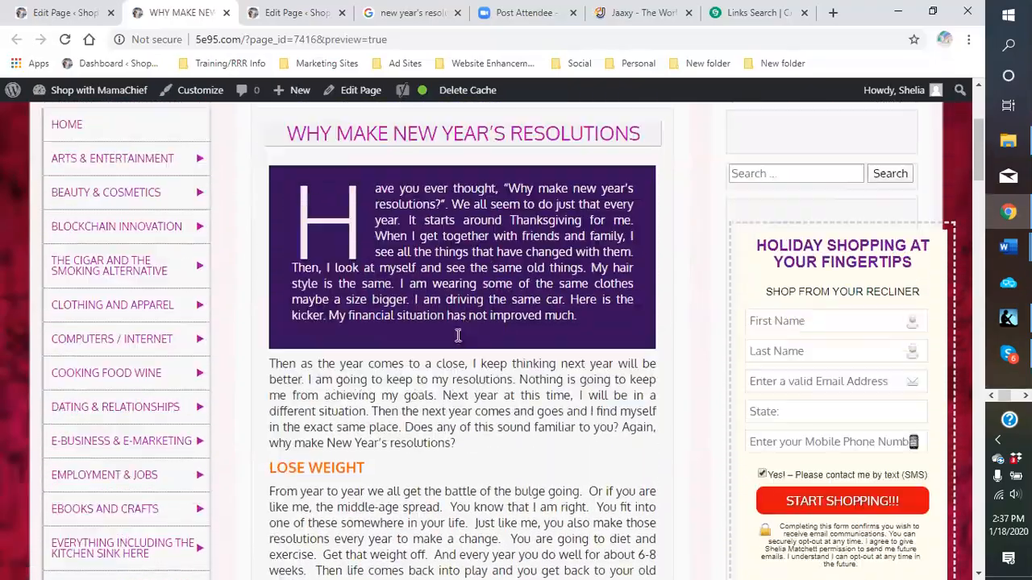
{"action": "scroll", "coordinate": [457, 335], "scroll_direction": "down", "scroll_amount": 12}
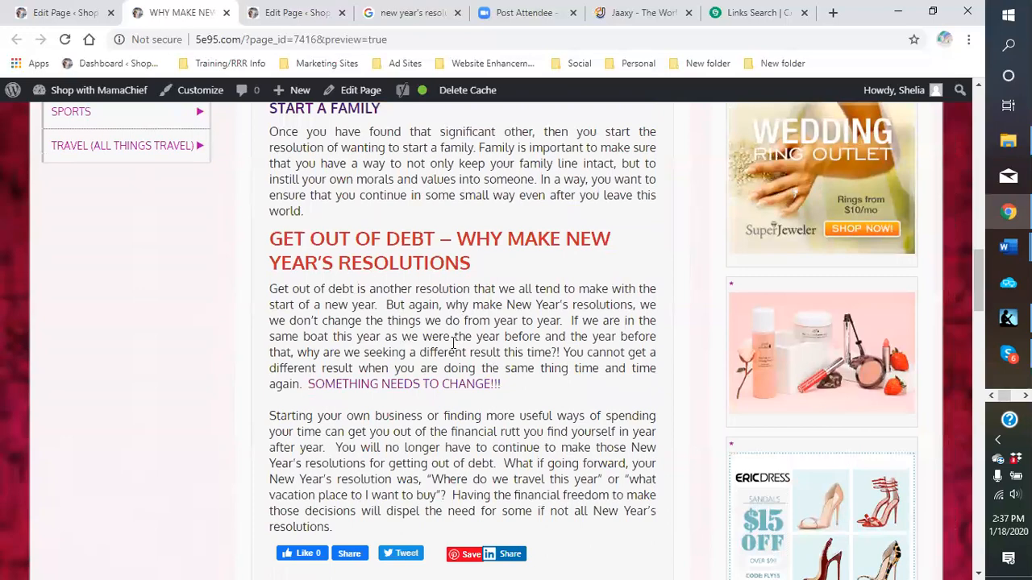
{"action": "scroll", "coordinate": [456, 338], "scroll_direction": "down", "scroll_amount": 2}
{"action": "scroll", "coordinate": [516, 278], "scroll_direction": "up", "scroll_amount": 4}
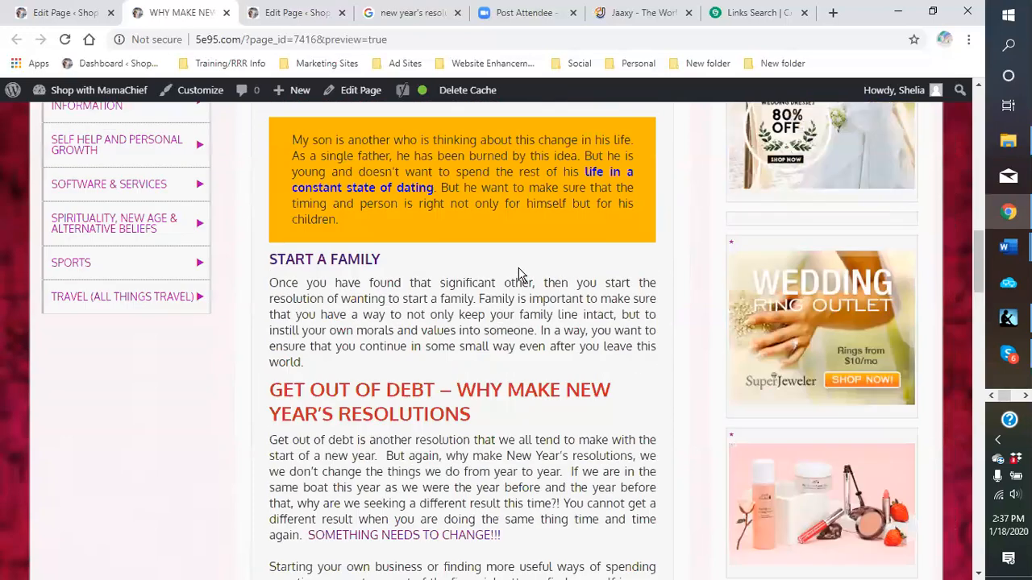
{"action": "scroll", "coordinate": [518, 274], "scroll_direction": "up", "scroll_amount": 4}
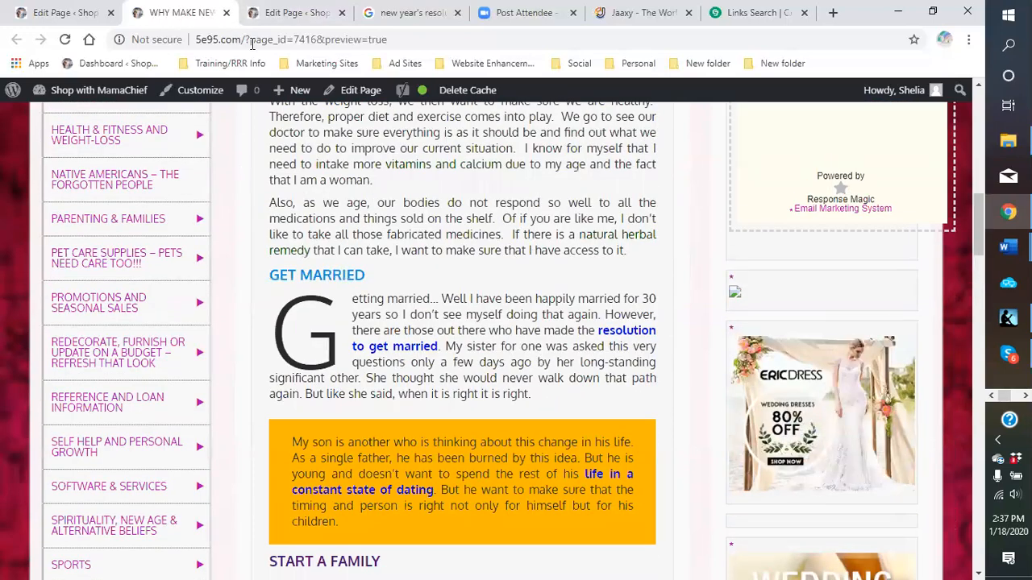
{"action": "left_click", "coordinate": [226, 12]}
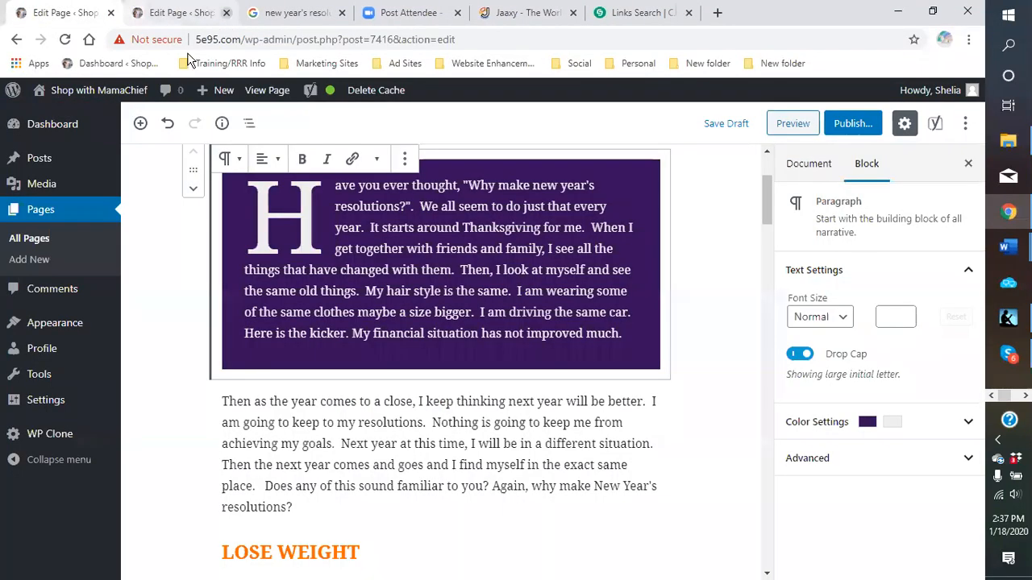
{"action": "left_click", "coordinate": [696, 219]}
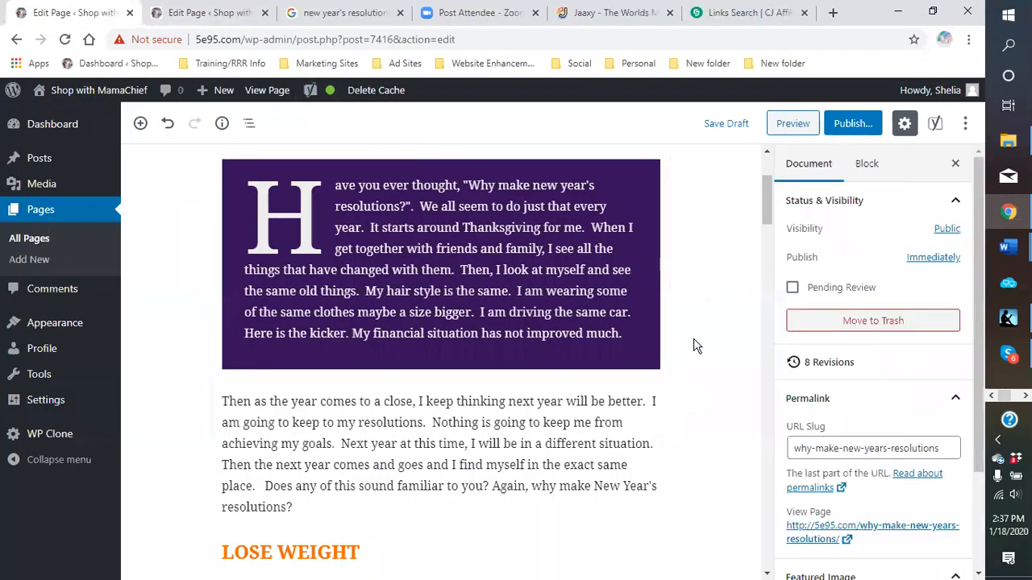
{"action": "scroll", "coordinate": [461, 301], "scroll_direction": "up", "scroll_amount": 1}
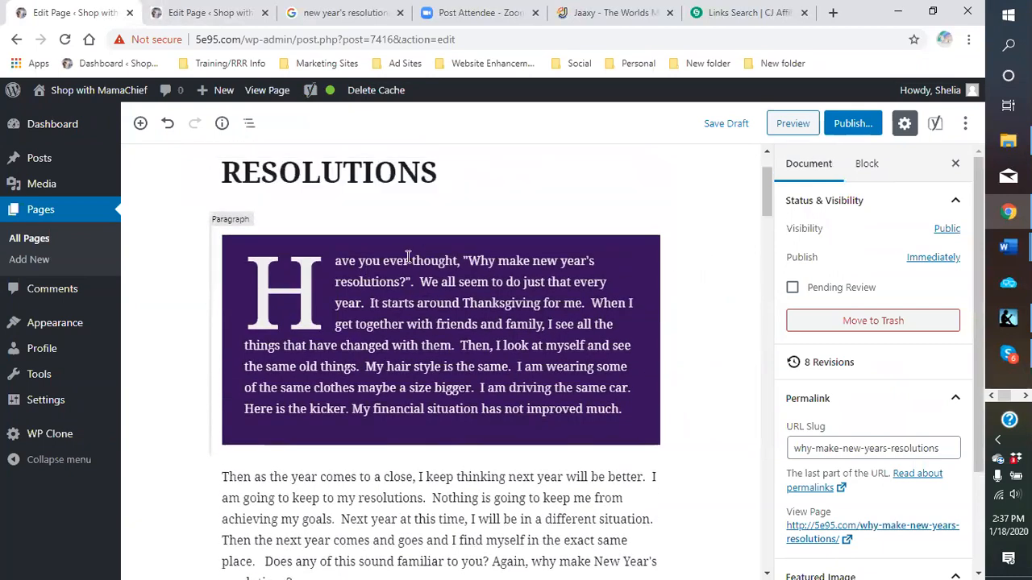
{"action": "scroll", "coordinate": [387, 314], "scroll_direction": "down", "scroll_amount": 3}
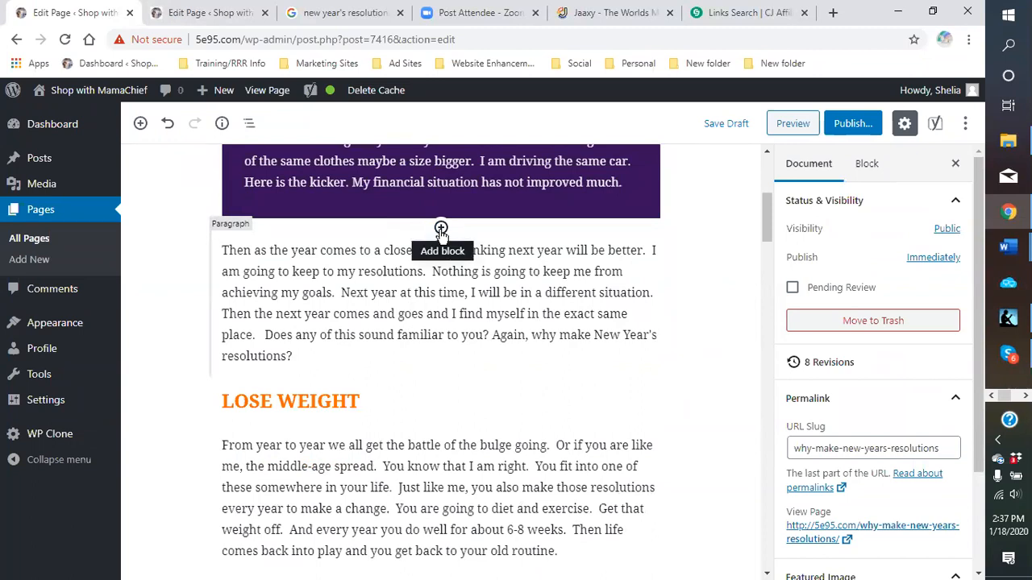
Insert a Gallery block between the purple opening paragraph and the "Then as the year comes to a close" paragraph and open its media library.
{"action": "left_click", "coordinate": [441, 229]}
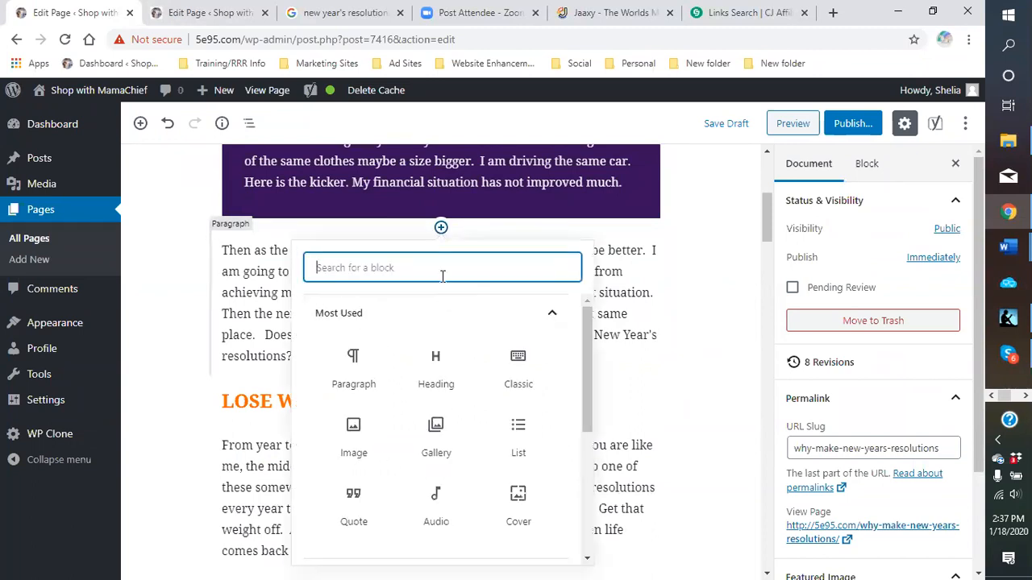
{"action": "left_click", "coordinate": [442, 451]}
{"action": "left_click", "coordinate": [442, 451]}
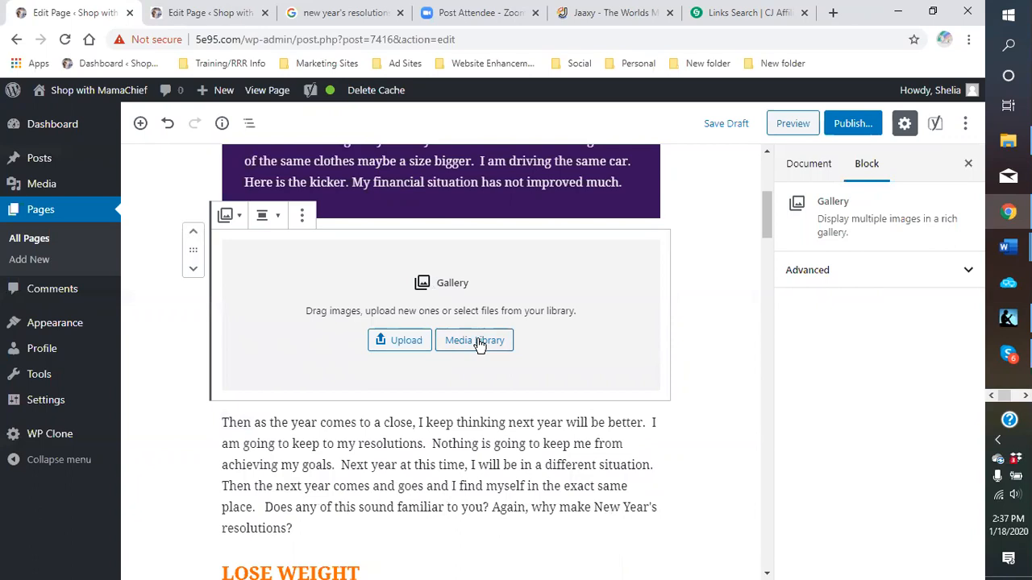
{"action": "left_click", "coordinate": [479, 342]}
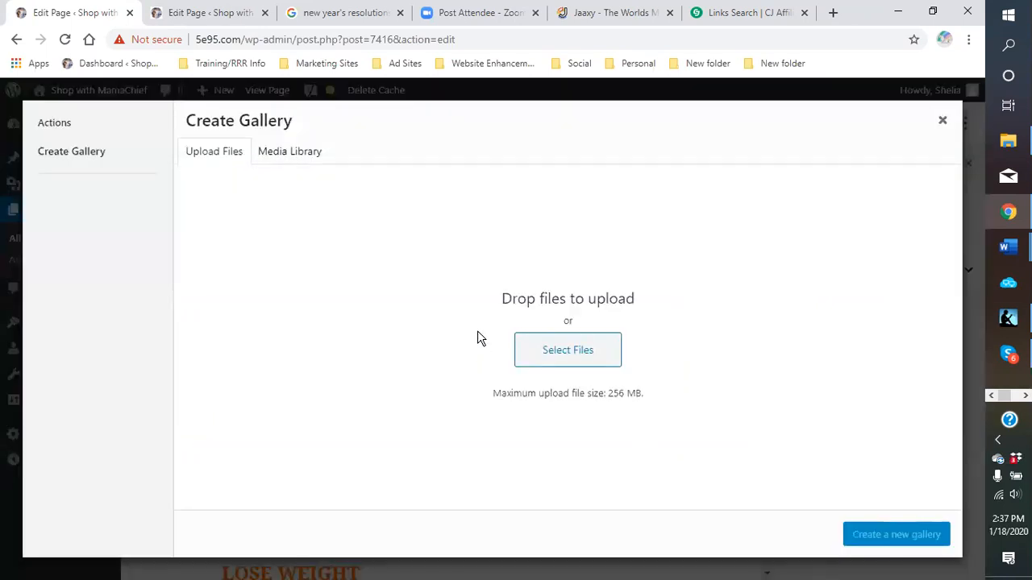
{"action": "left_click", "coordinate": [292, 157]}
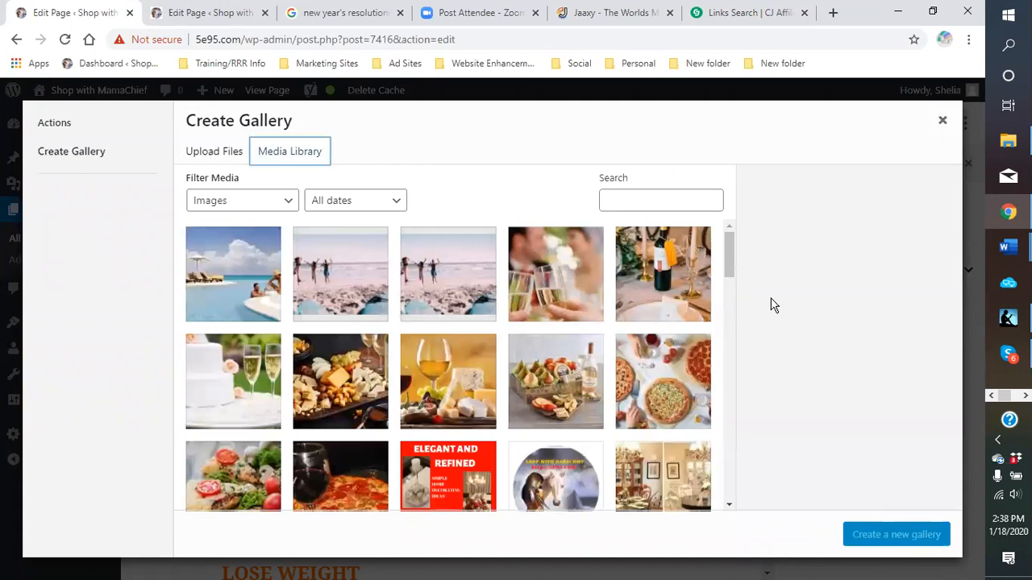
Select the wedding-cake-and-wine image and the wine ambassador "enrollment fee" image for the gallery.
{"action": "left_click", "coordinate": [222, 370]}
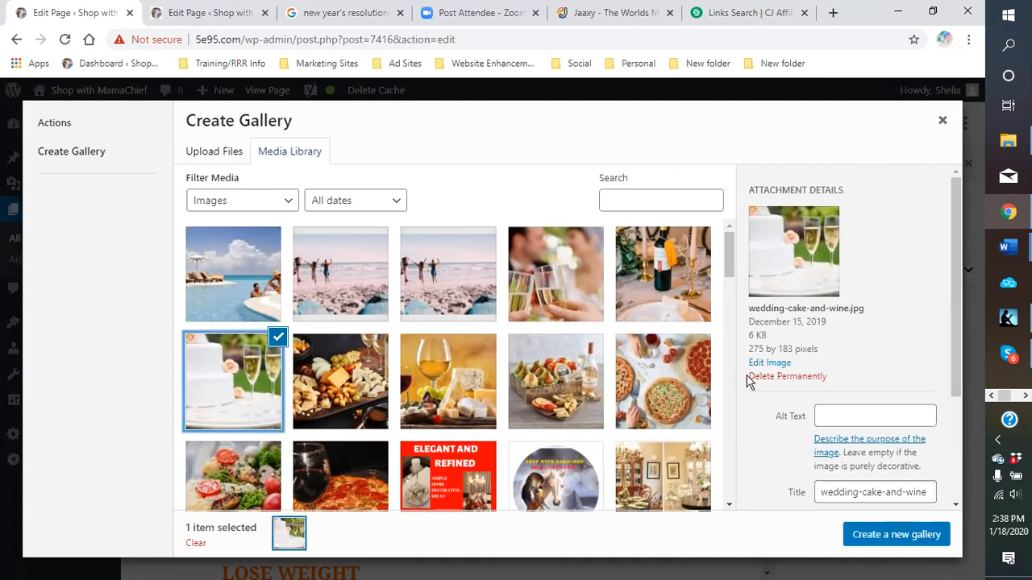
{"action": "scroll", "coordinate": [743, 386], "scroll_direction": "down", "scroll_amount": 2}
{"action": "scroll", "coordinate": [675, 365], "scroll_direction": "down", "scroll_amount": 2}
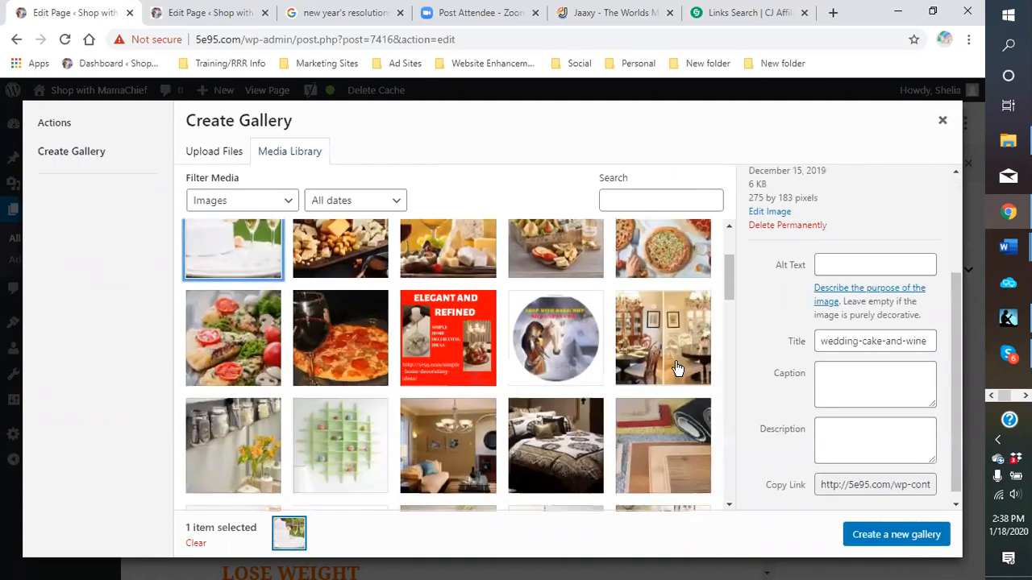
{"action": "scroll", "coordinate": [676, 368], "scroll_direction": "down", "scroll_amount": 1}
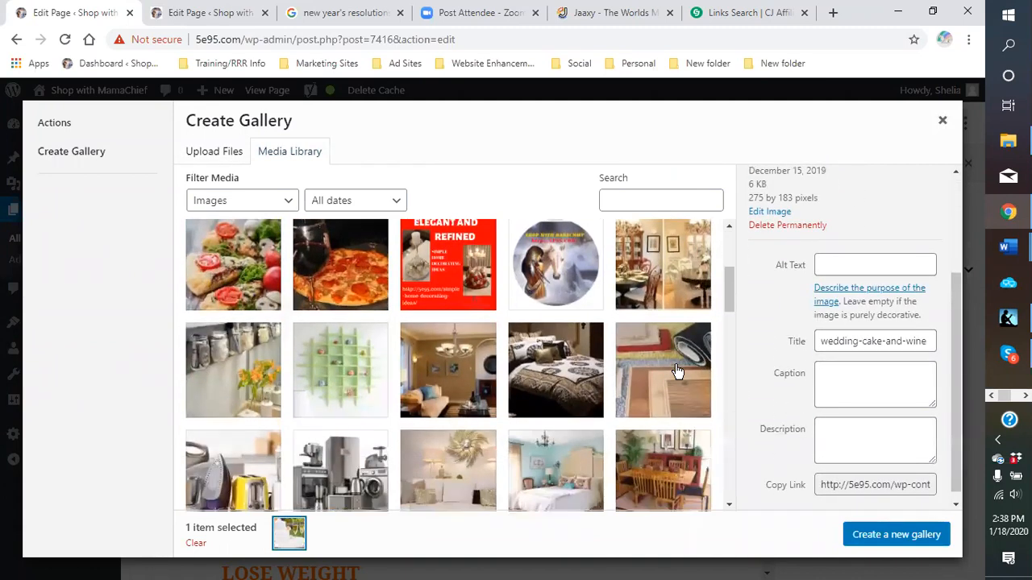
{"action": "scroll", "coordinate": [676, 371], "scroll_direction": "down", "scroll_amount": 2}
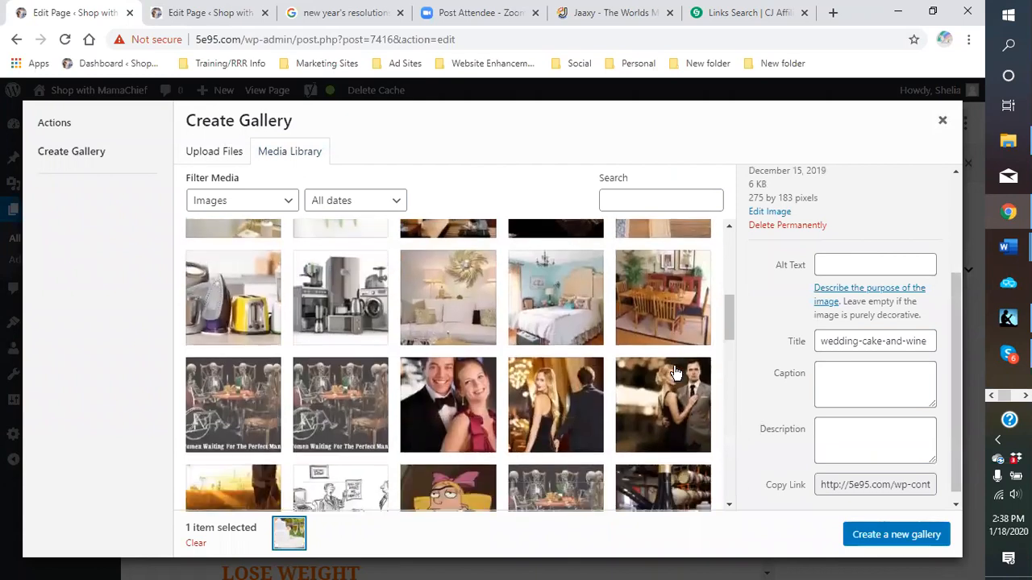
{"action": "scroll", "coordinate": [675, 372], "scroll_direction": "down", "scroll_amount": 3}
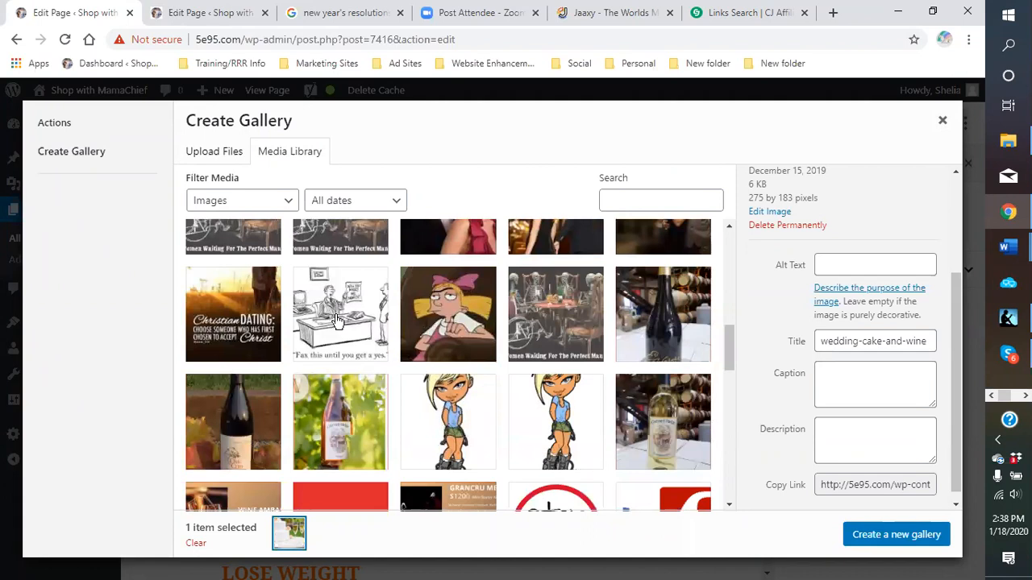
{"action": "scroll", "coordinate": [368, 334], "scroll_direction": "down", "scroll_amount": 2}
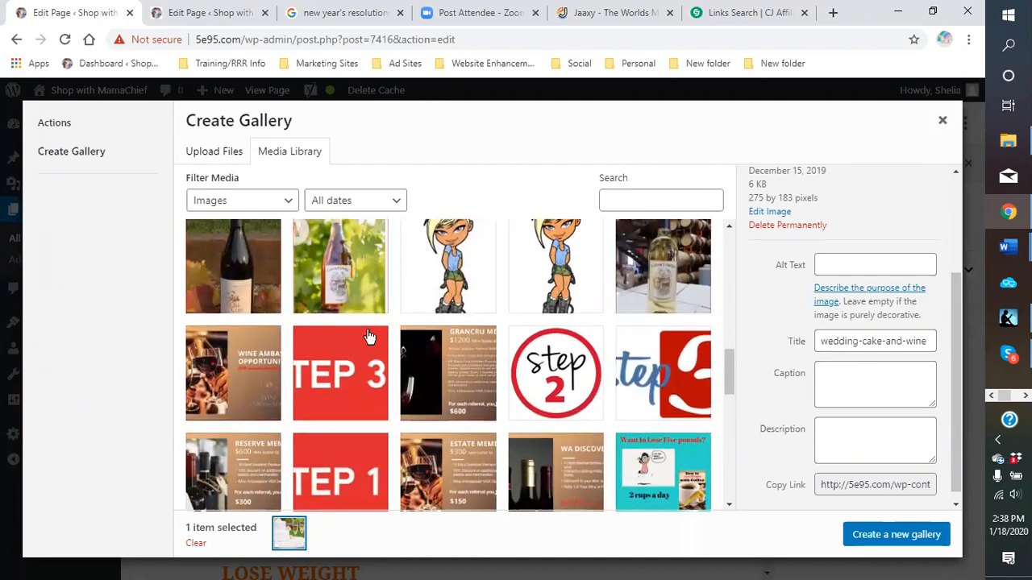
{"action": "scroll", "coordinate": [368, 335], "scroll_direction": "down", "scroll_amount": 1}
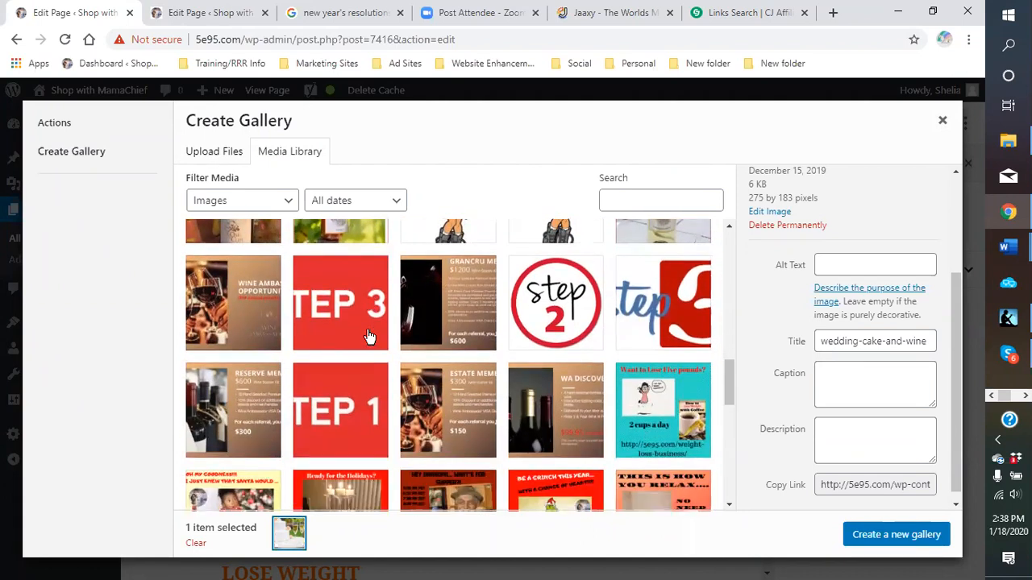
{"action": "left_click", "coordinate": [216, 312]}
Add the weight-loss-jumping image and the orange BITCOIN image to the gallery selection.
{"action": "scroll", "coordinate": [628, 412], "scroll_direction": "down", "scroll_amount": 2}
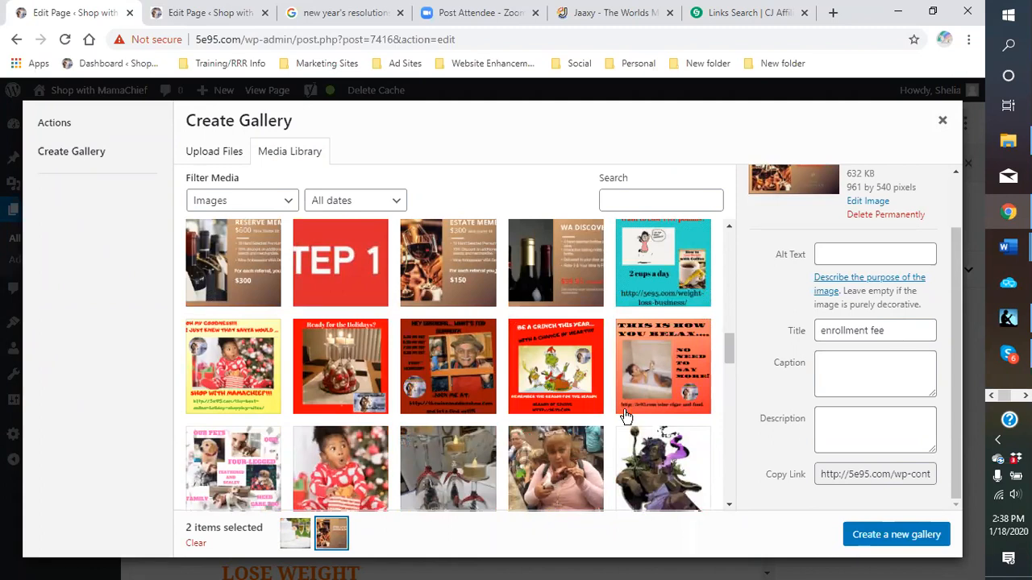
{"action": "scroll", "coordinate": [625, 416], "scroll_direction": "up", "scroll_amount": 1}
{"action": "left_click", "coordinate": [666, 353]}
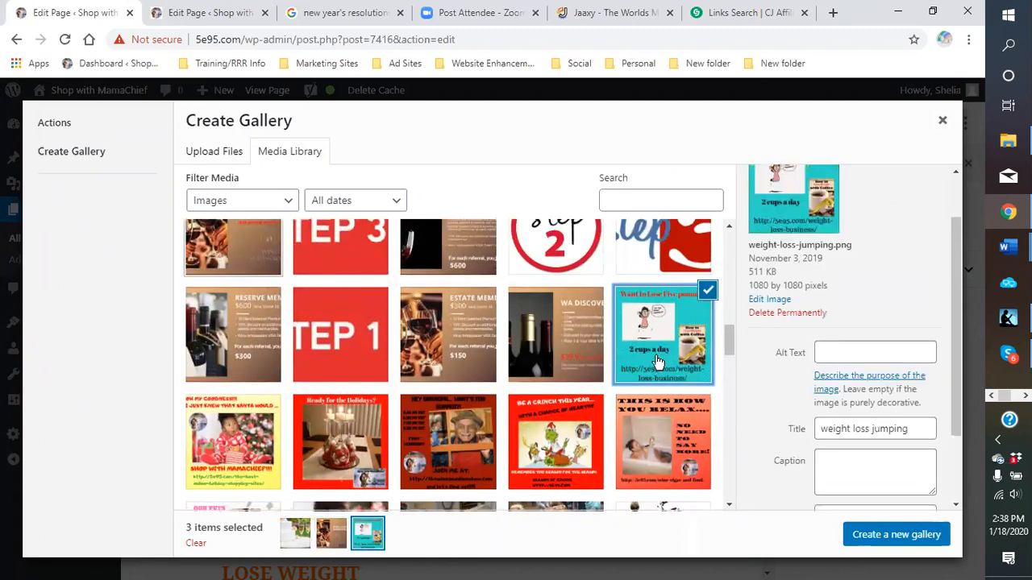
{"action": "scroll", "coordinate": [589, 390], "scroll_direction": "down", "scroll_amount": 2}
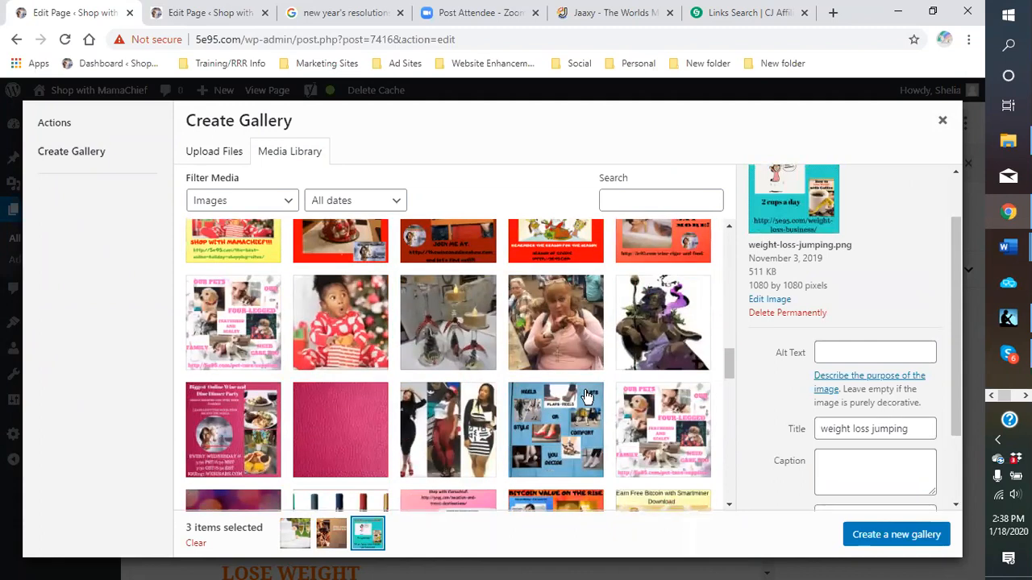
{"action": "scroll", "coordinate": [588, 396], "scroll_direction": "down", "scroll_amount": 3}
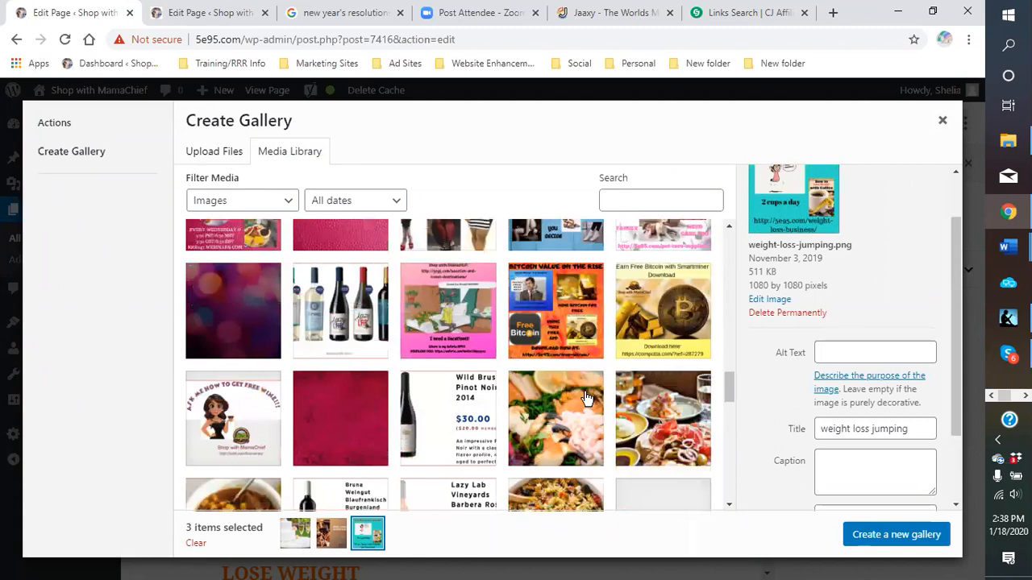
{"action": "left_click", "coordinate": [563, 314]}
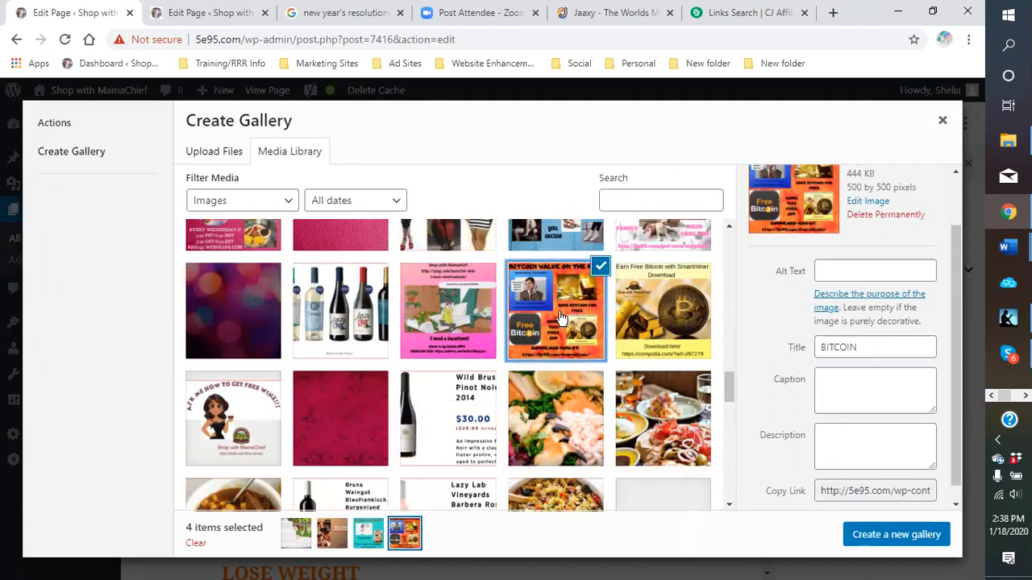
Add the DIET LOGO, "Does this sound familiar" boat and green Copy relationship images to the gallery selection.
{"action": "scroll", "coordinate": [562, 318], "scroll_direction": "down", "scroll_amount": 6}
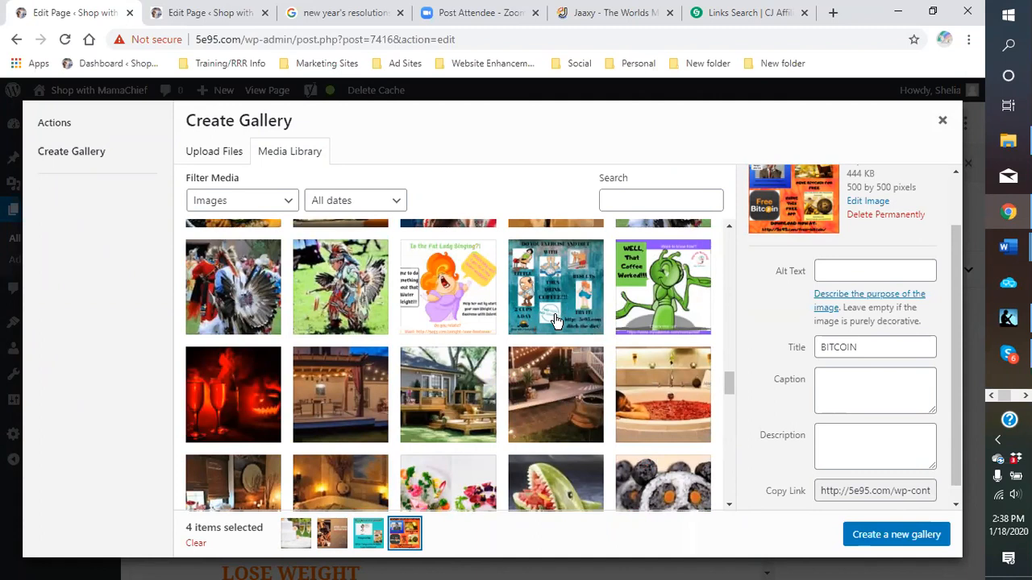
{"action": "left_click", "coordinate": [555, 320]}
{"action": "scroll", "coordinate": [556, 322], "scroll_direction": "down", "scroll_amount": 2}
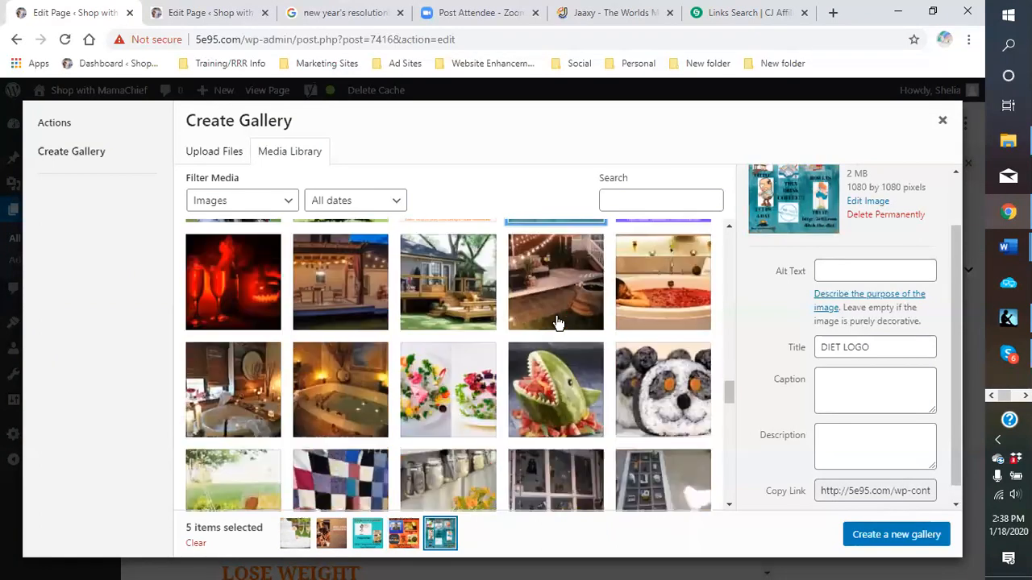
{"action": "scroll", "coordinate": [556, 323], "scroll_direction": "down", "scroll_amount": 8}
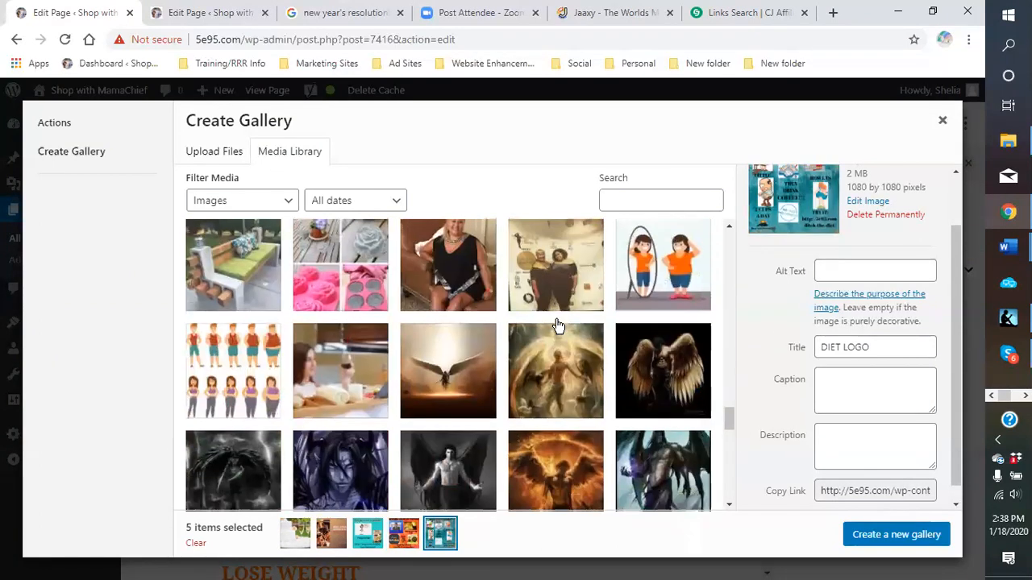
{"action": "scroll", "coordinate": [556, 325], "scroll_direction": "down", "scroll_amount": 2}
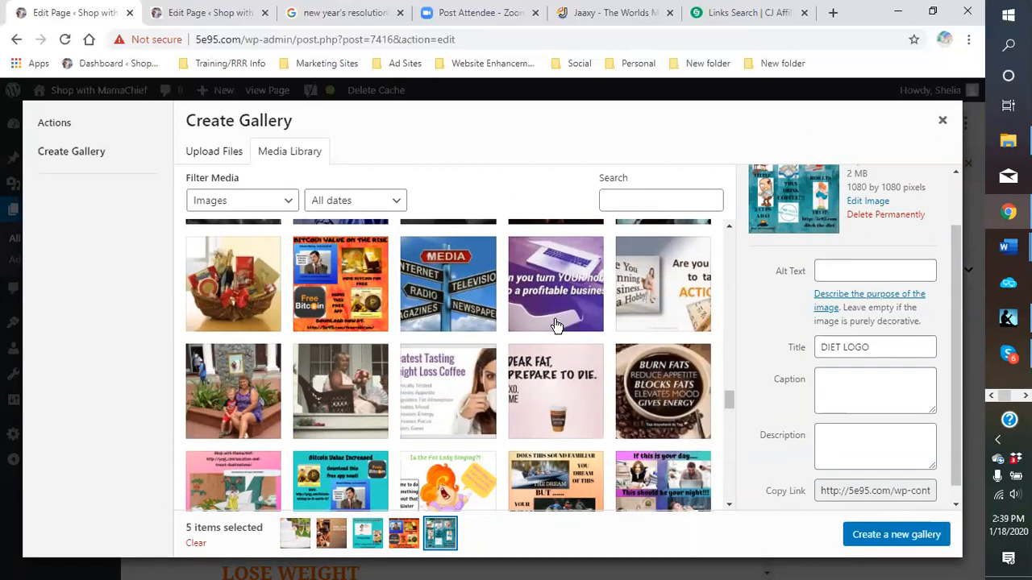
{"action": "scroll", "coordinate": [555, 325], "scroll_direction": "down", "scroll_amount": 2}
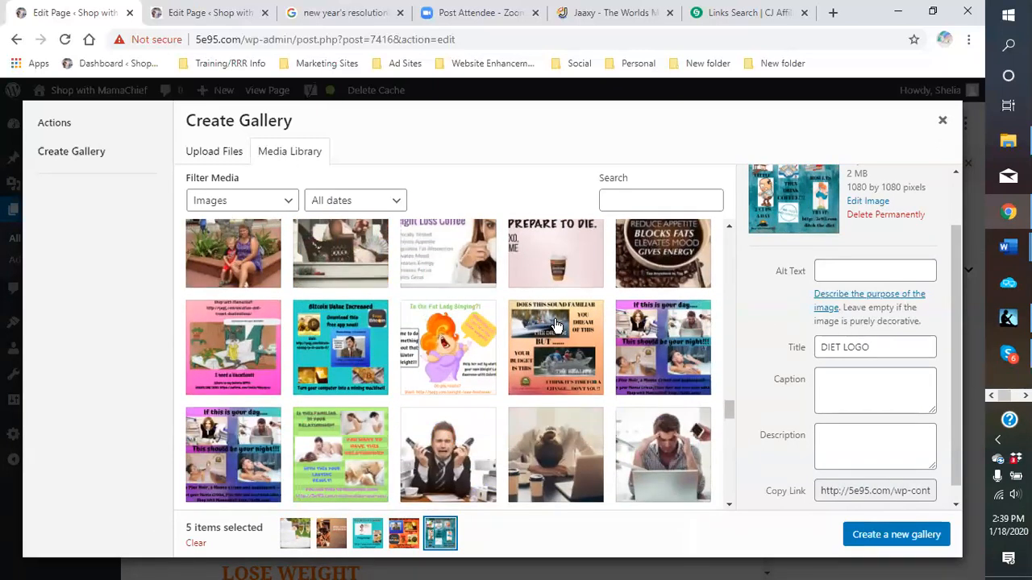
{"action": "scroll", "coordinate": [555, 325], "scroll_direction": "down", "scroll_amount": 1}
{"action": "left_click", "coordinate": [556, 298]}
{"action": "left_click", "coordinate": [351, 368]}
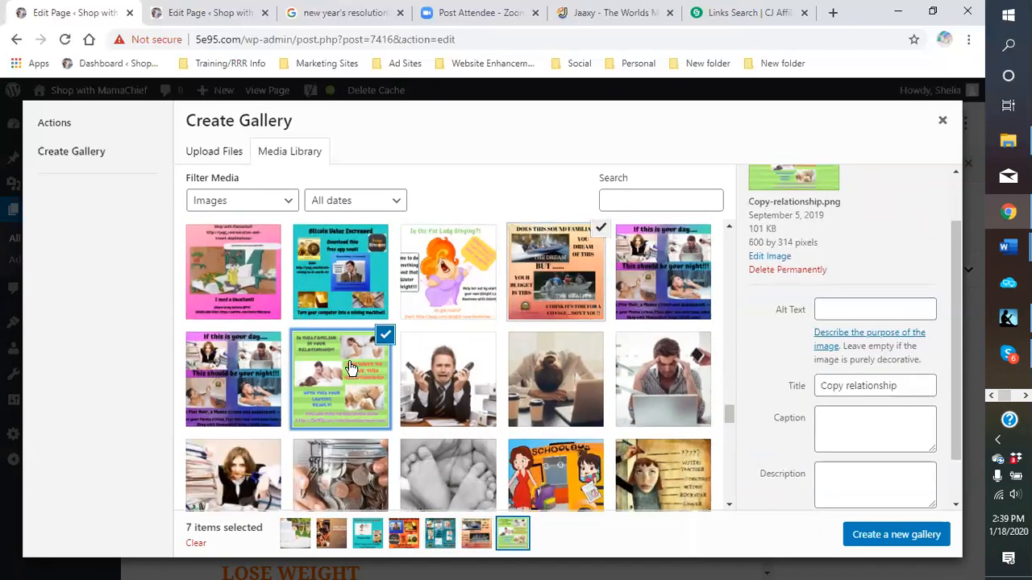
Browse the library for more pictures and create a new gallery from the selected images.
{"action": "scroll", "coordinate": [480, 363], "scroll_direction": "down", "scroll_amount": 2}
{"action": "scroll", "coordinate": [479, 364], "scroll_direction": "down", "scroll_amount": 2}
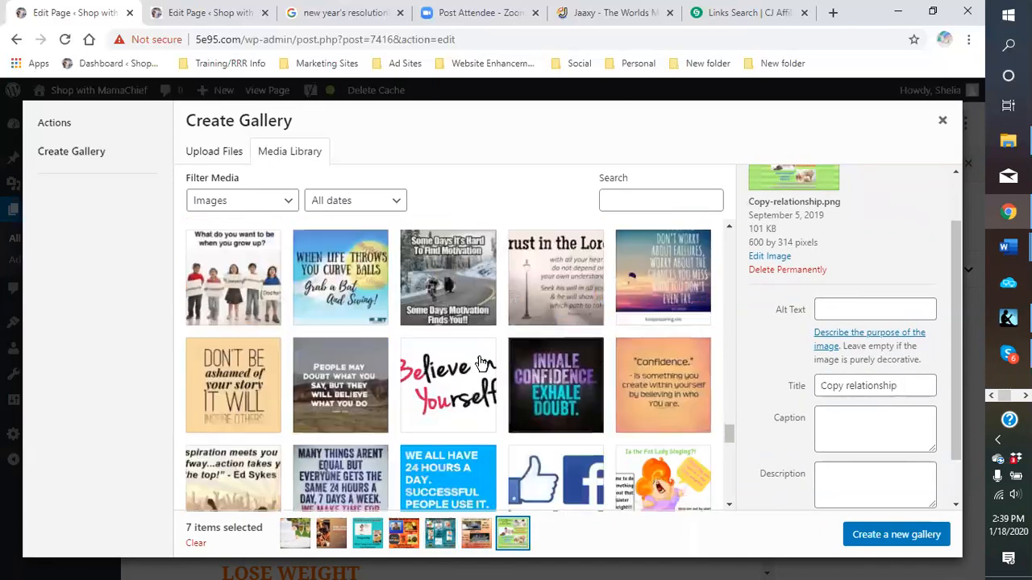
{"action": "scroll", "coordinate": [480, 363], "scroll_direction": "down", "scroll_amount": 2}
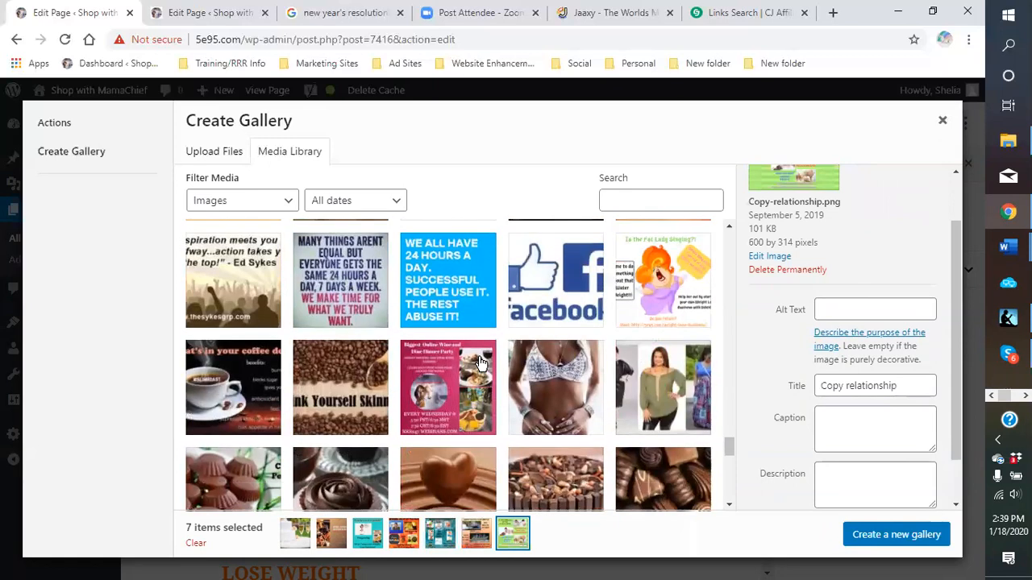
{"action": "scroll", "coordinate": [479, 364], "scroll_direction": "down", "scroll_amount": 3}
{"action": "scroll", "coordinate": [479, 364], "scroll_direction": "down", "scroll_amount": 10}
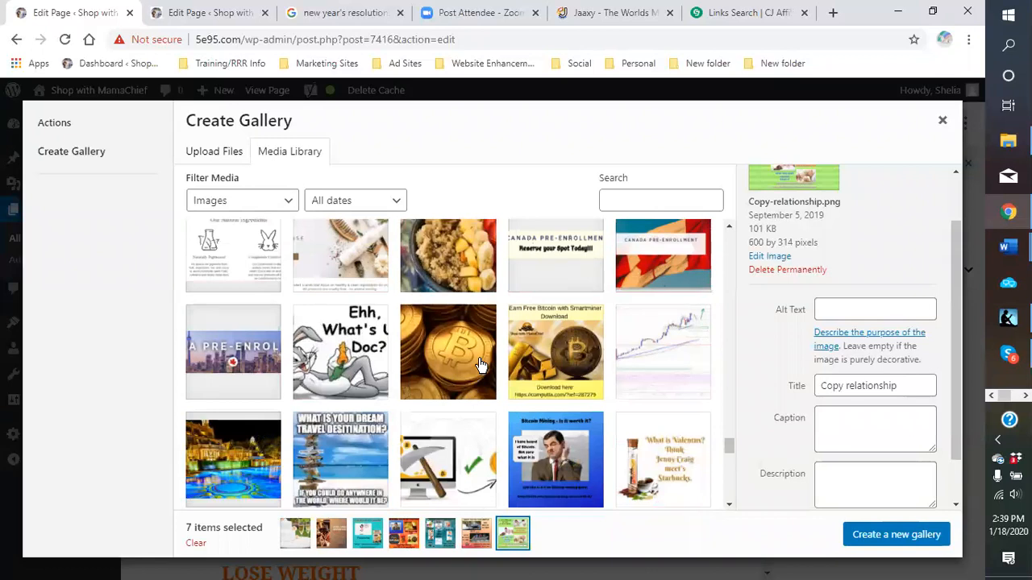
{"action": "scroll", "coordinate": [480, 363], "scroll_direction": "down", "scroll_amount": 3}
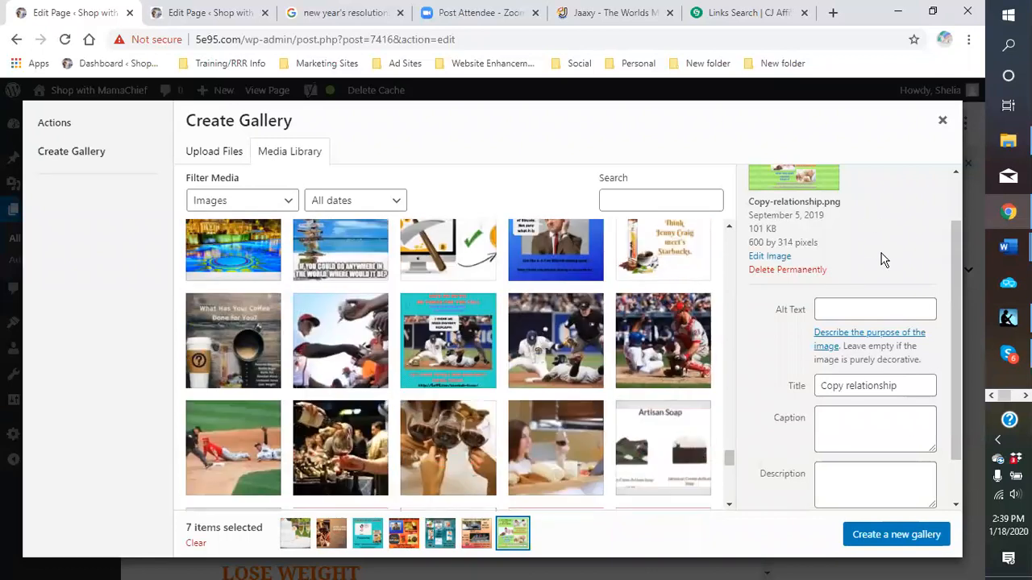
{"action": "left_click", "coordinate": [917, 547]}
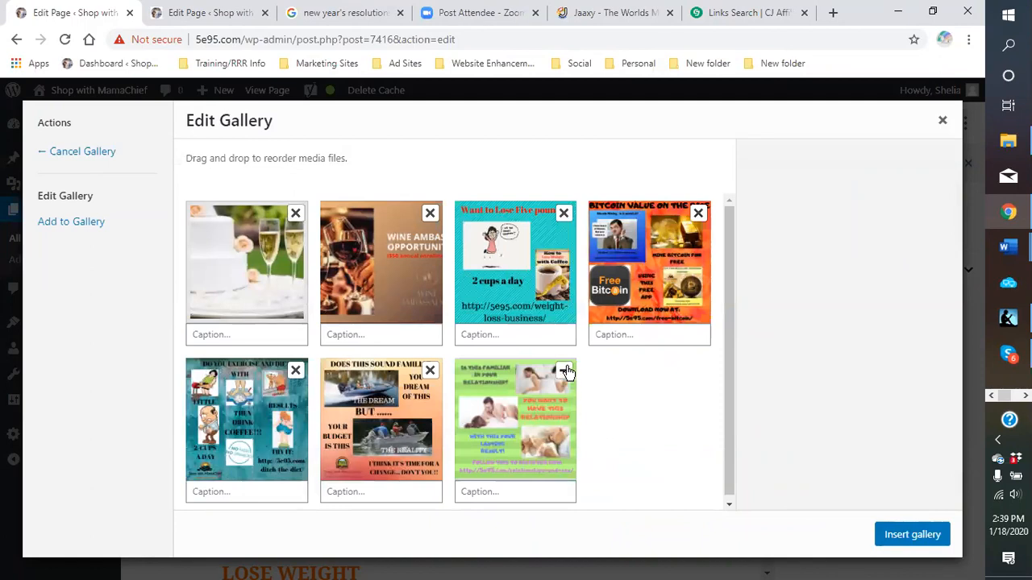
Try to remove the wine ambassador, Bitcoin and wedding cake images from the new gallery, and cancel back to the media library selection.
{"action": "left_click", "coordinate": [431, 216]}
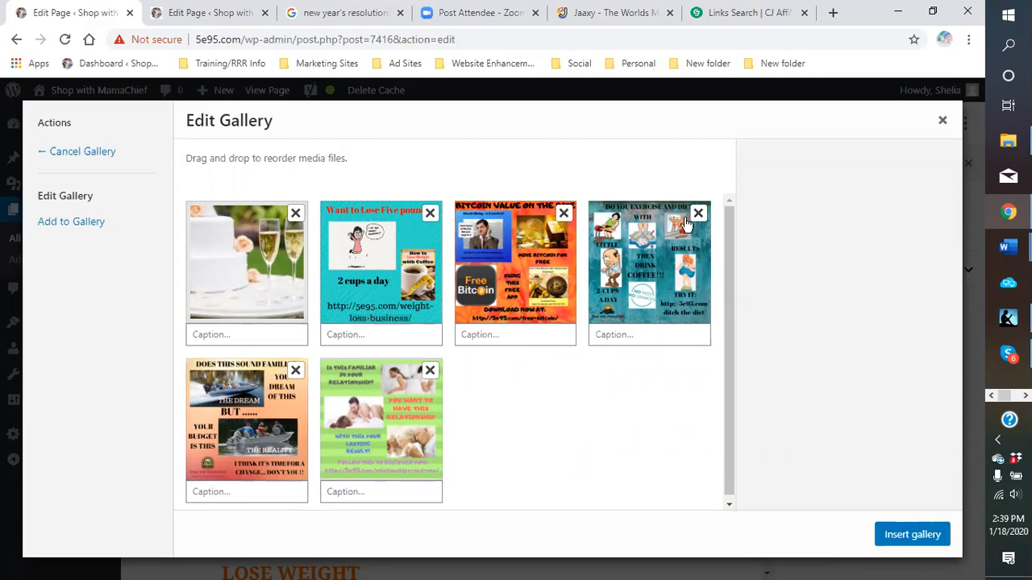
{"action": "left_click", "coordinate": [564, 214]}
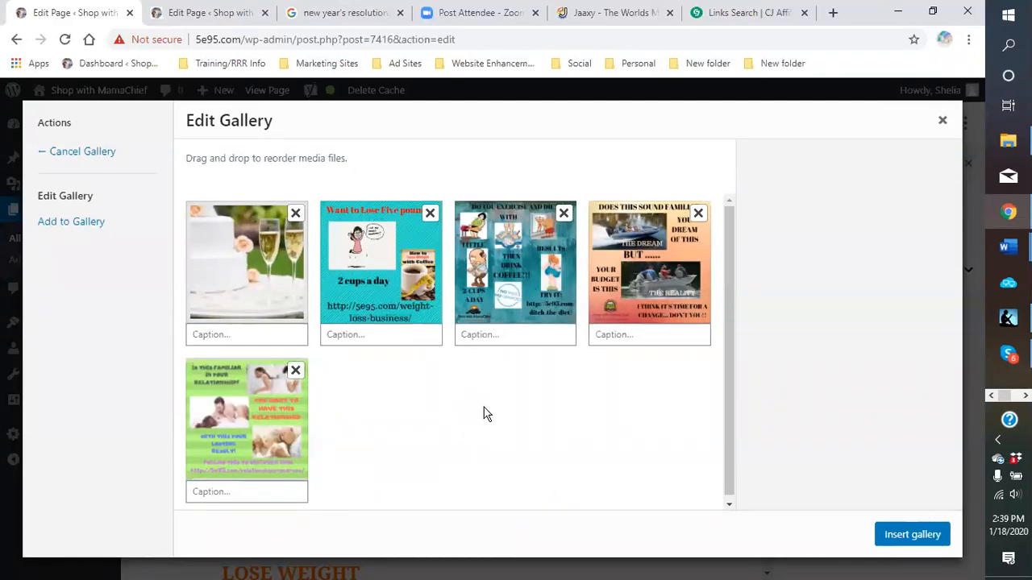
{"action": "left_click", "coordinate": [295, 213]}
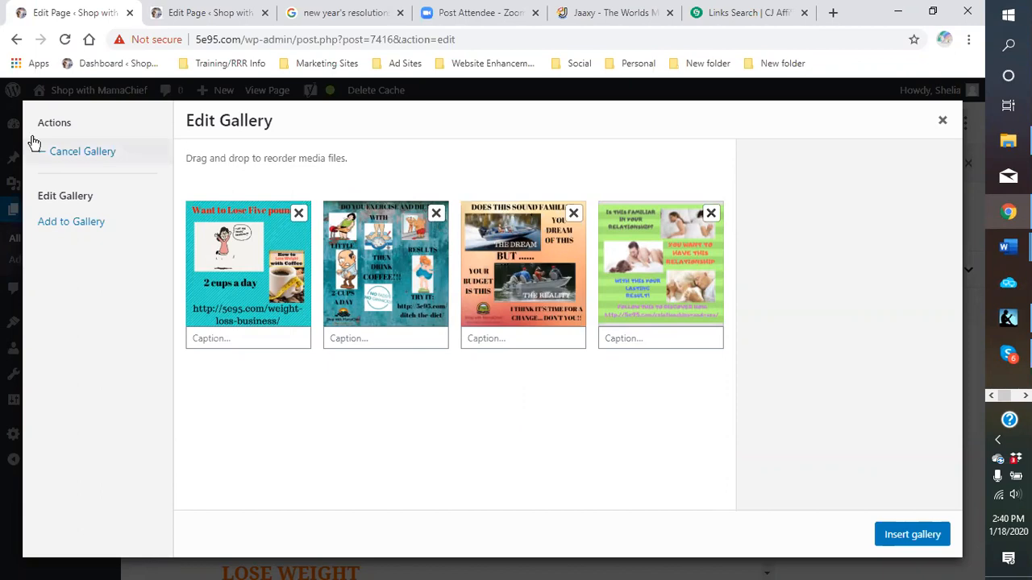
{"action": "left_click", "coordinate": [71, 151]}
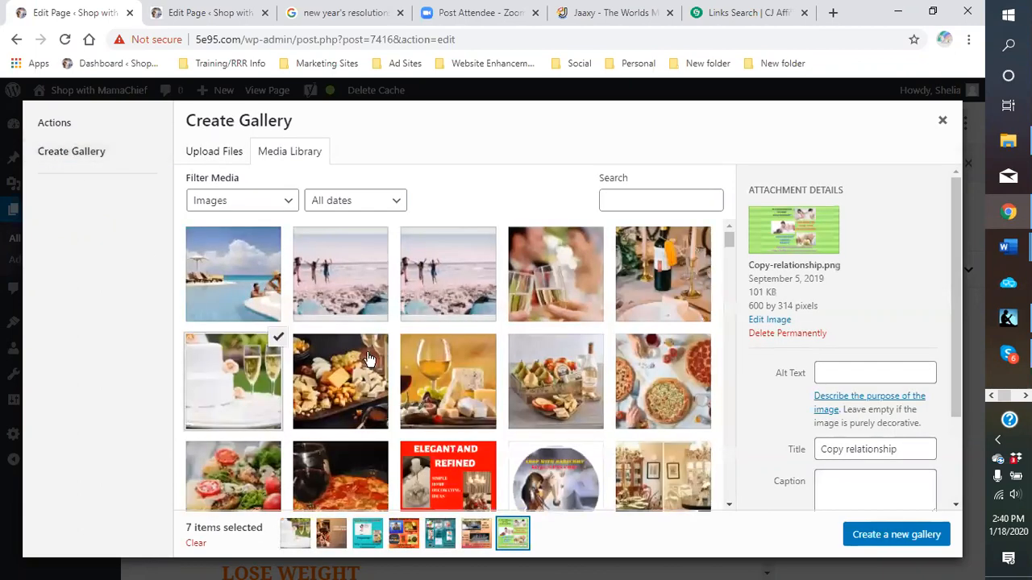
Replace the wedding cake with the cheers-wine-and-wedding image in the gallery selection and add the plus-sized wedding 1 dress picture.
{"action": "left_click", "coordinate": [562, 273]}
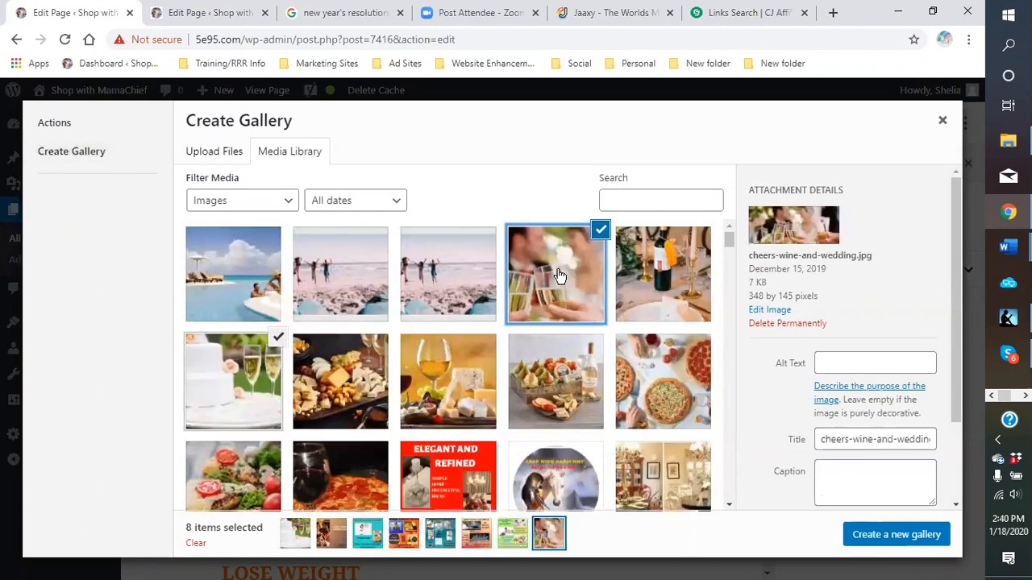
{"action": "left_click", "coordinate": [276, 340]}
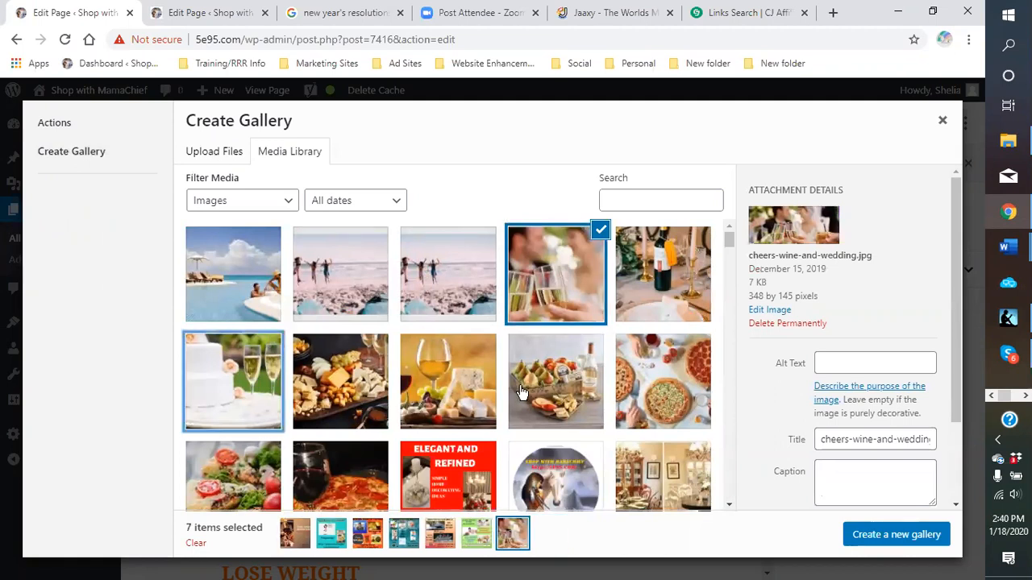
{"action": "scroll", "coordinate": [556, 338], "scroll_direction": "down", "scroll_amount": 2}
{"action": "scroll", "coordinate": [567, 335], "scroll_direction": "down", "scroll_amount": 3}
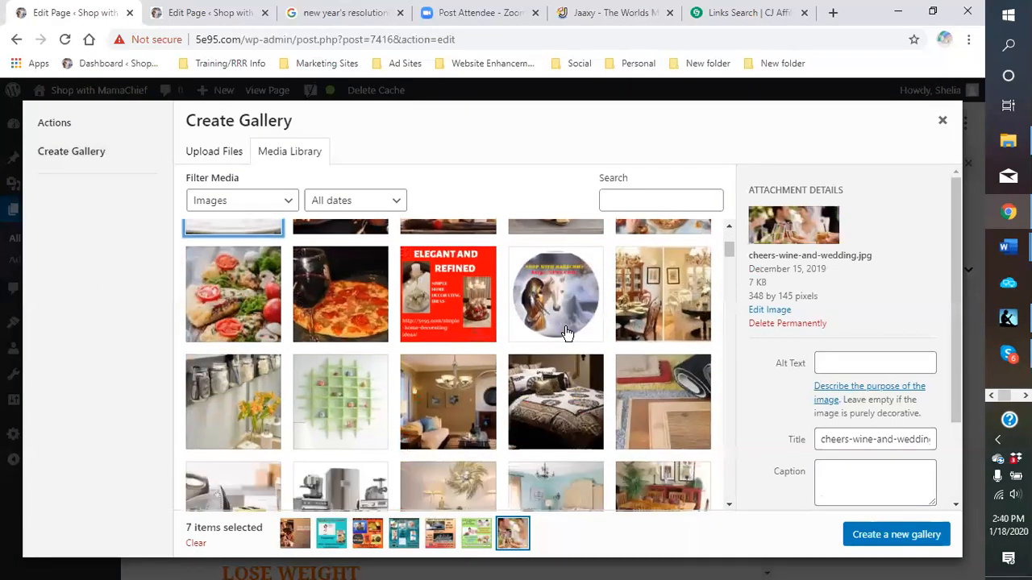
{"action": "scroll", "coordinate": [565, 335], "scroll_direction": "down", "scroll_amount": 5}
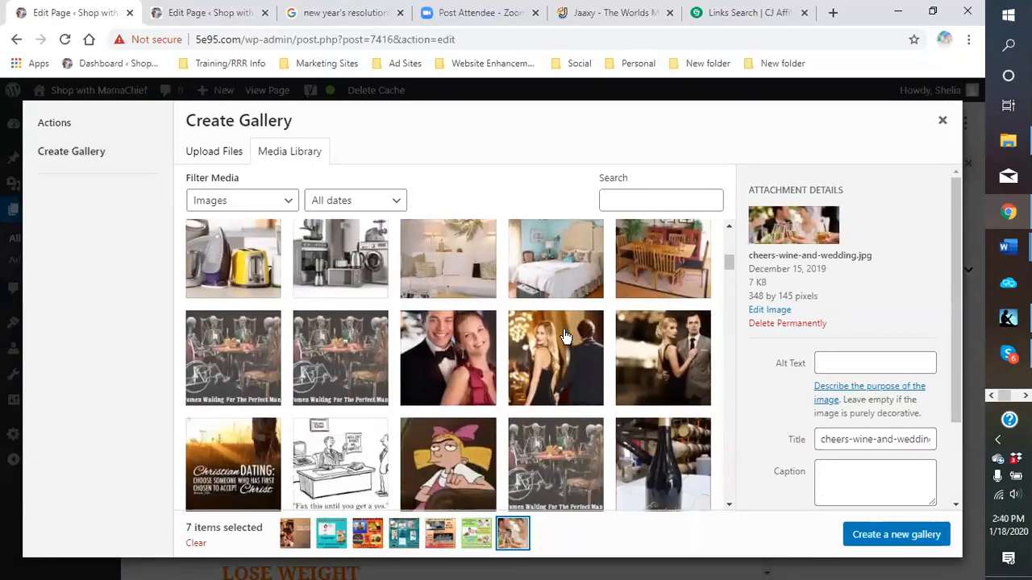
{"action": "scroll", "coordinate": [565, 335], "scroll_direction": "down", "scroll_amount": 10}
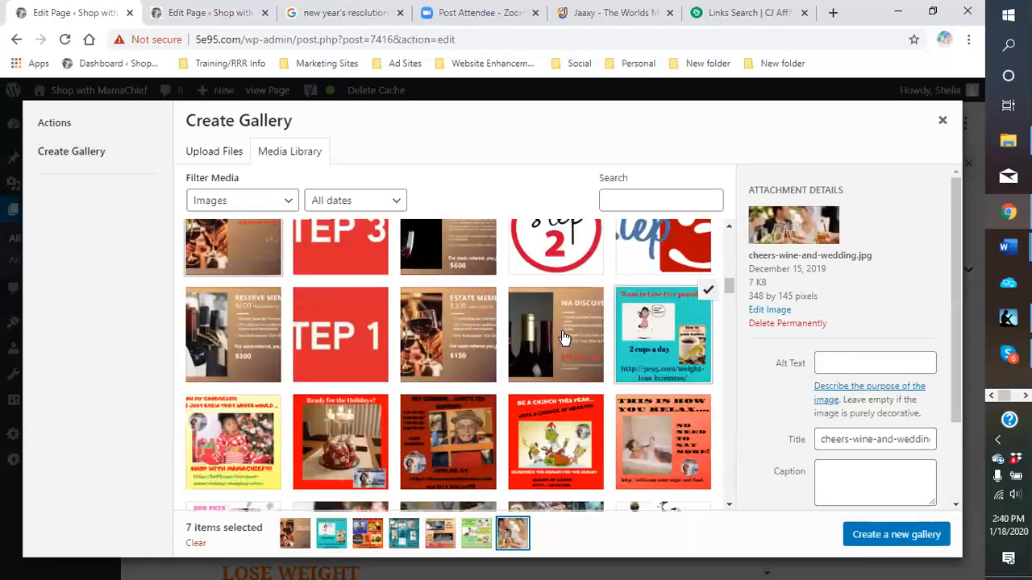
{"action": "scroll", "coordinate": [563, 341], "scroll_direction": "down", "scroll_amount": 10}
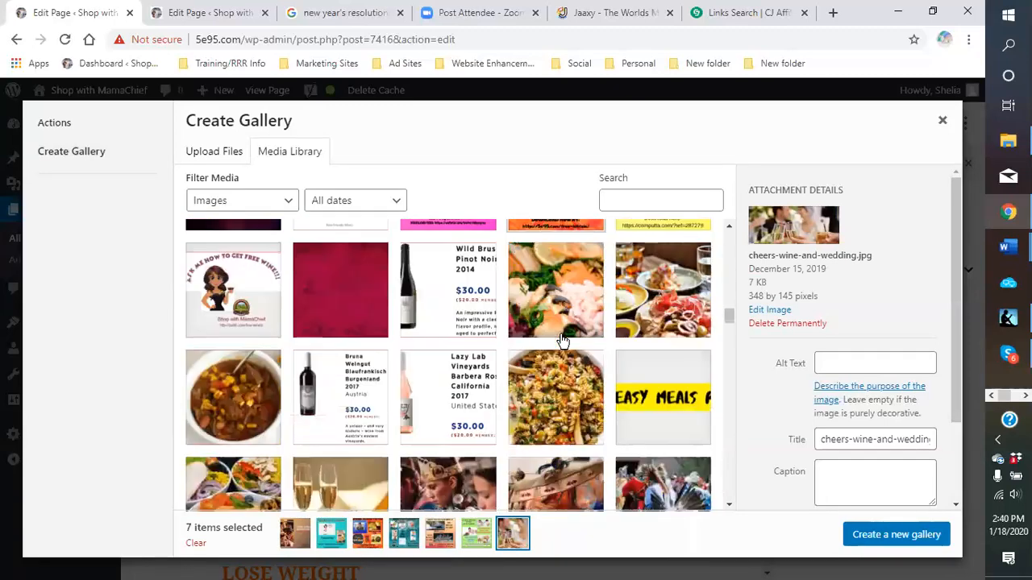
{"action": "scroll", "coordinate": [563, 341], "scroll_direction": "down", "scroll_amount": 10}
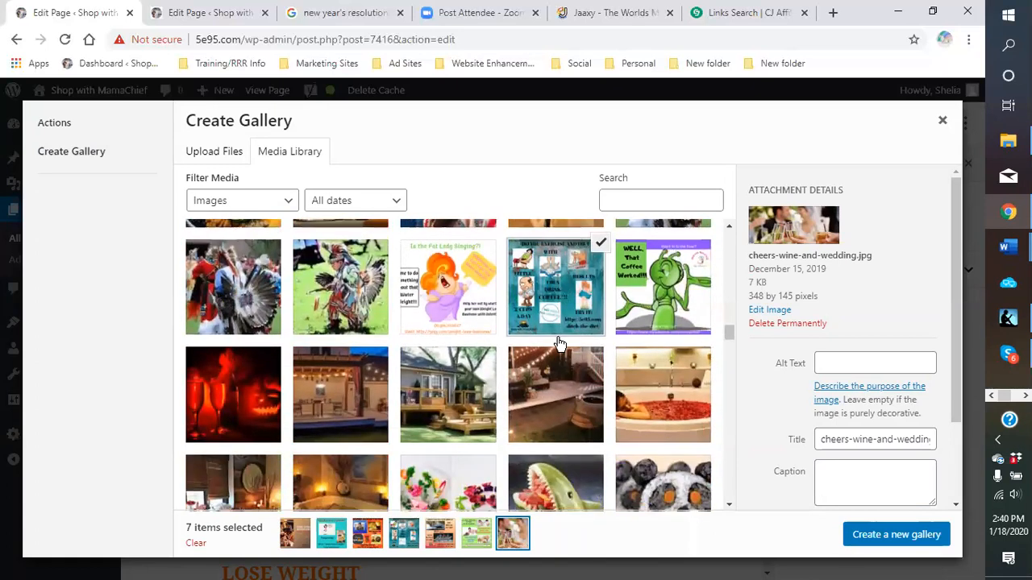
{"action": "scroll", "coordinate": [551, 348], "scroll_direction": "down", "scroll_amount": 8}
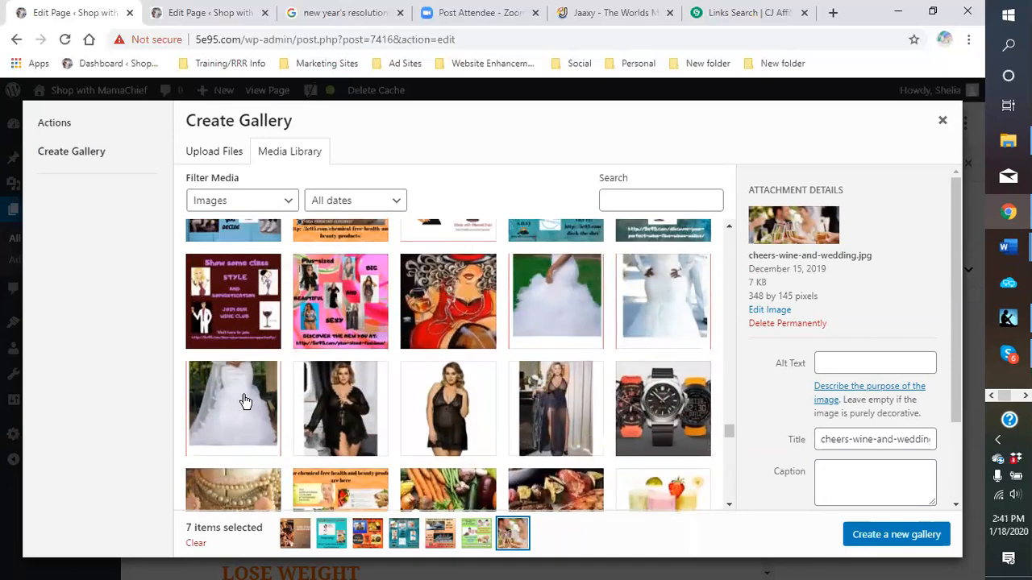
{"action": "left_click", "coordinate": [246, 402]}
Find the "Believe in Yourself" image (confidence3.png) in the media library and add it to the gallery selection.
{"action": "scroll", "coordinate": [366, 412], "scroll_direction": "down", "scroll_amount": 5}
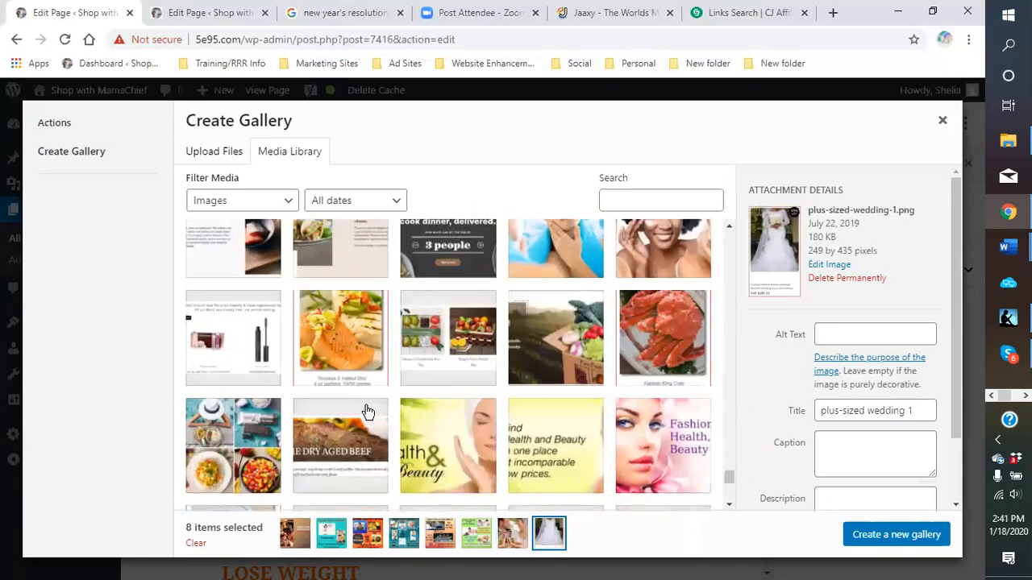
{"action": "scroll", "coordinate": [366, 412], "scroll_direction": "down", "scroll_amount": 10}
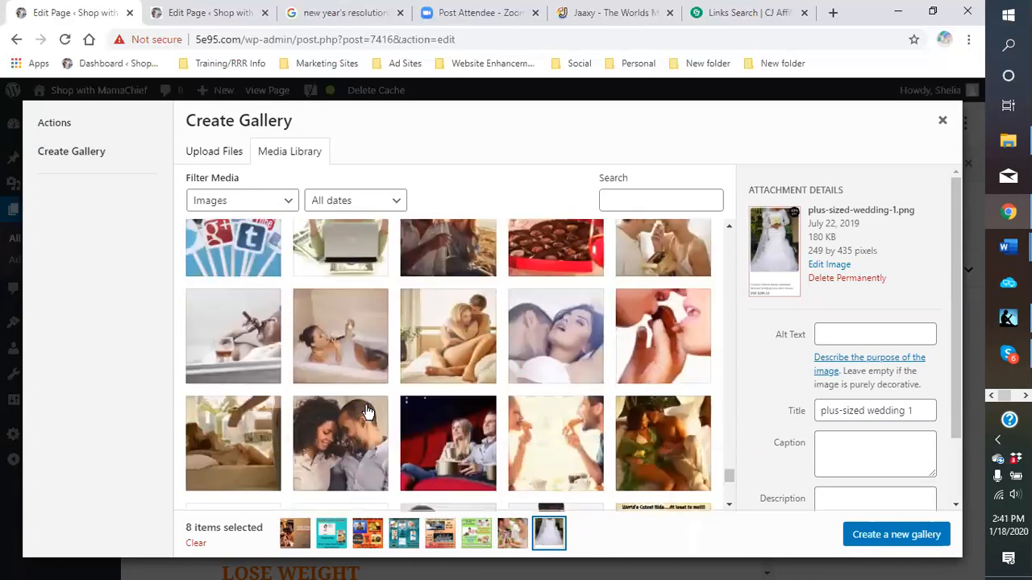
{"action": "scroll", "coordinate": [367, 412], "scroll_direction": "down", "scroll_amount": 1}
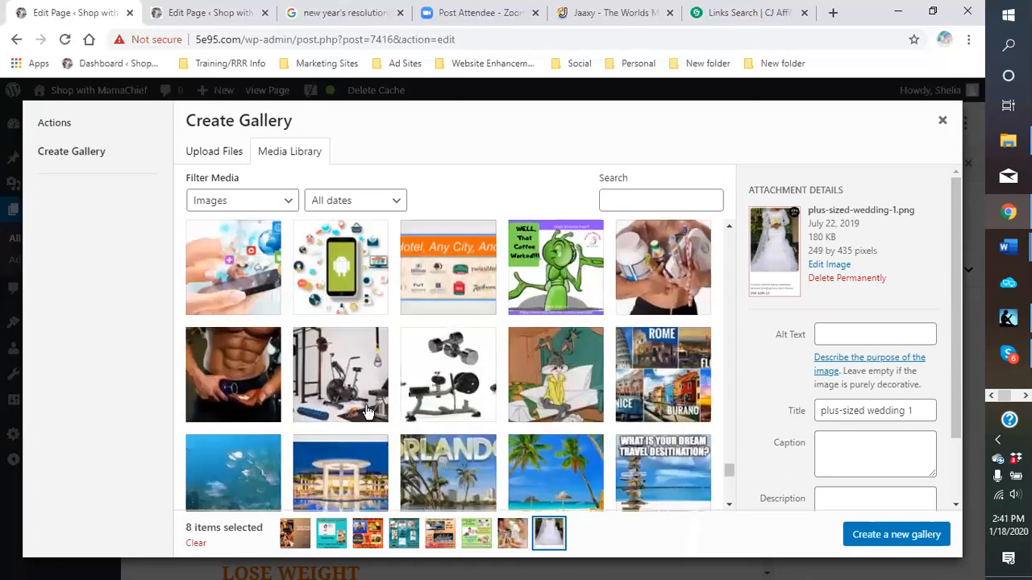
{"action": "scroll", "coordinate": [367, 412], "scroll_direction": "down", "scroll_amount": 2}
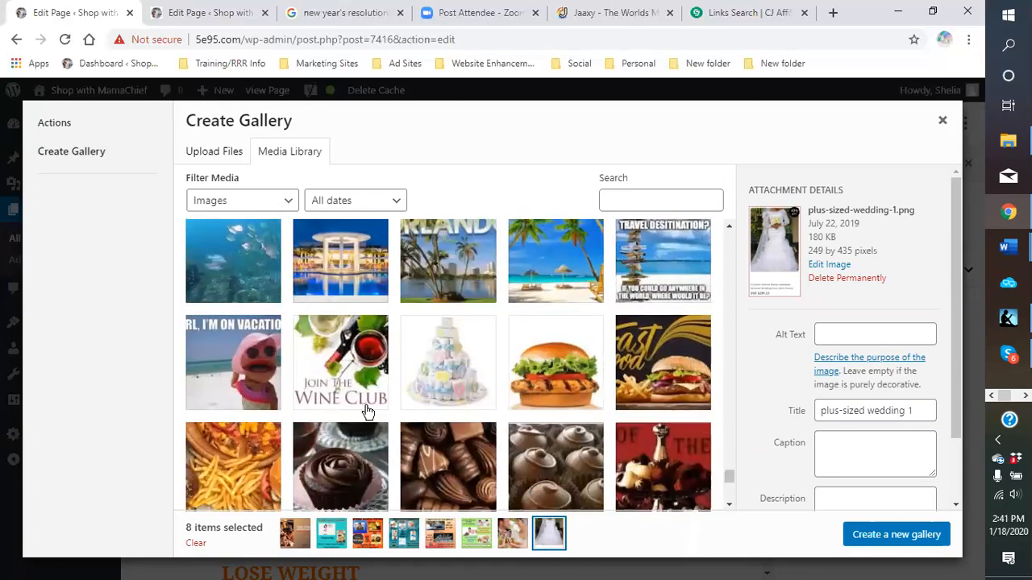
{"action": "scroll", "coordinate": [367, 412], "scroll_direction": "down", "scroll_amount": 1}
{"action": "scroll", "coordinate": [367, 412], "scroll_direction": "up", "scroll_amount": 2}
{"action": "scroll", "coordinate": [251, 372], "scroll_direction": "down", "scroll_amount": 6}
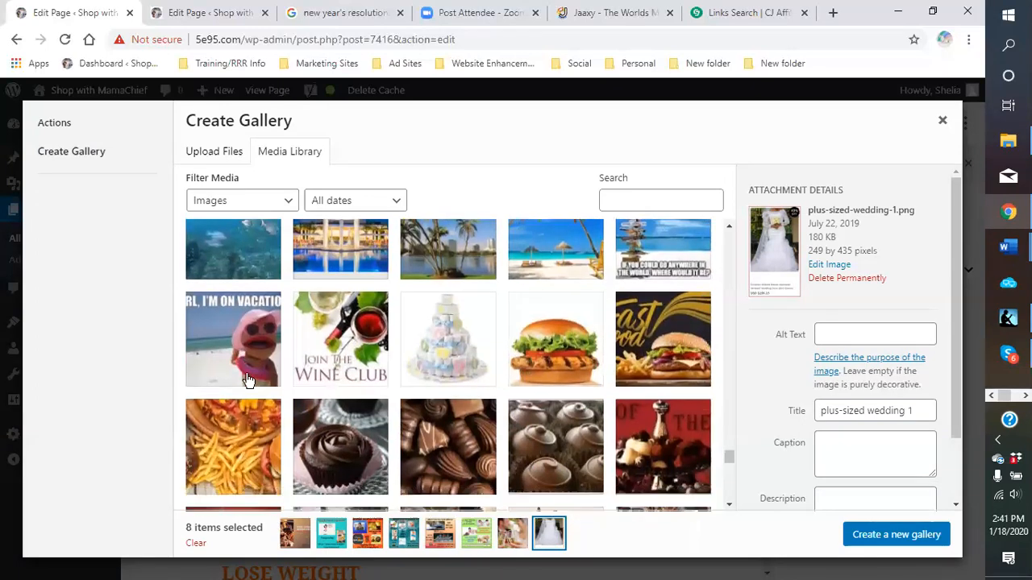
{"action": "scroll", "coordinate": [246, 389], "scroll_direction": "down", "scroll_amount": 10}
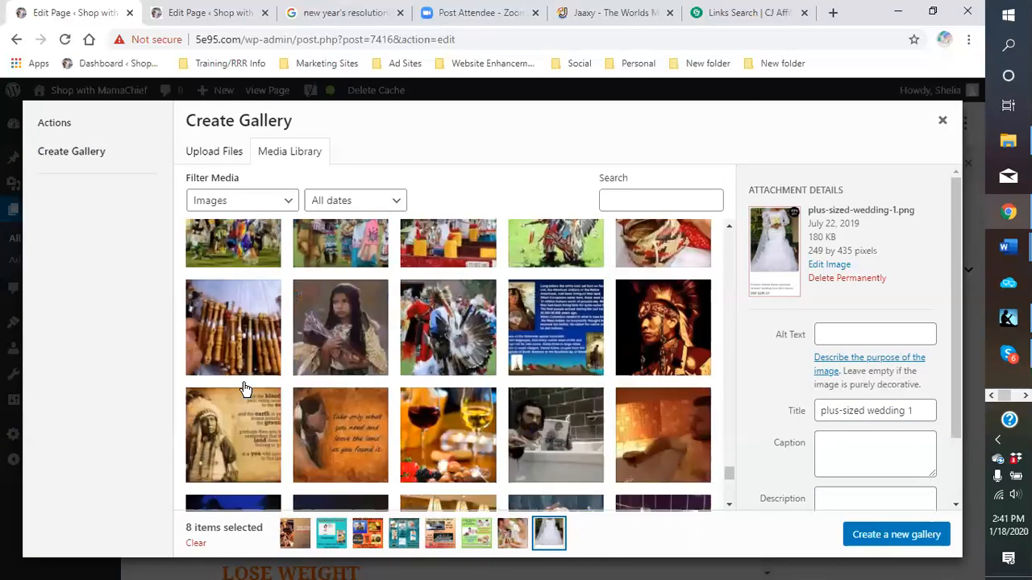
{"action": "scroll", "coordinate": [246, 390], "scroll_direction": "down", "scroll_amount": 10}
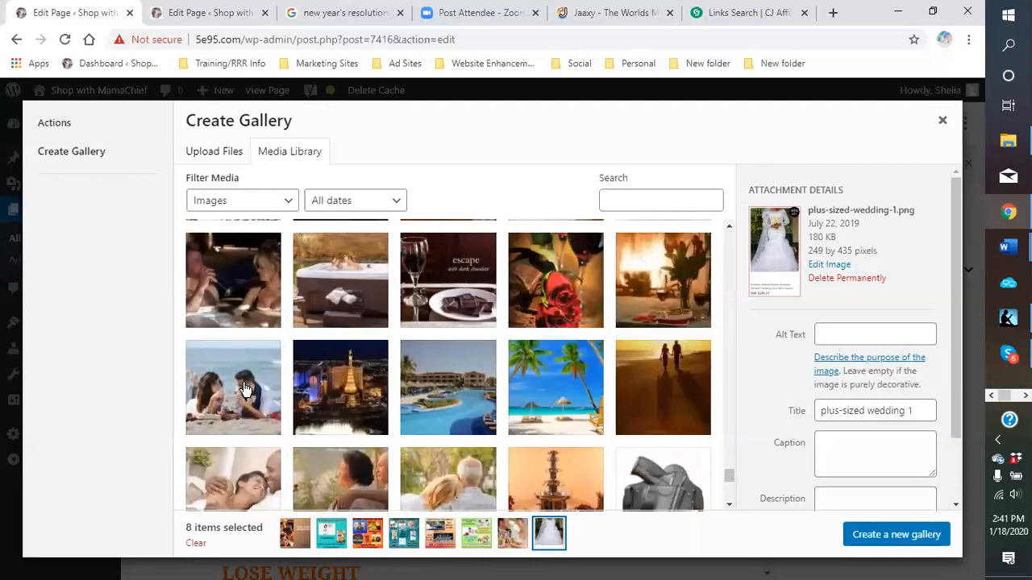
{"action": "scroll", "coordinate": [246, 389], "scroll_direction": "down", "scroll_amount": 5}
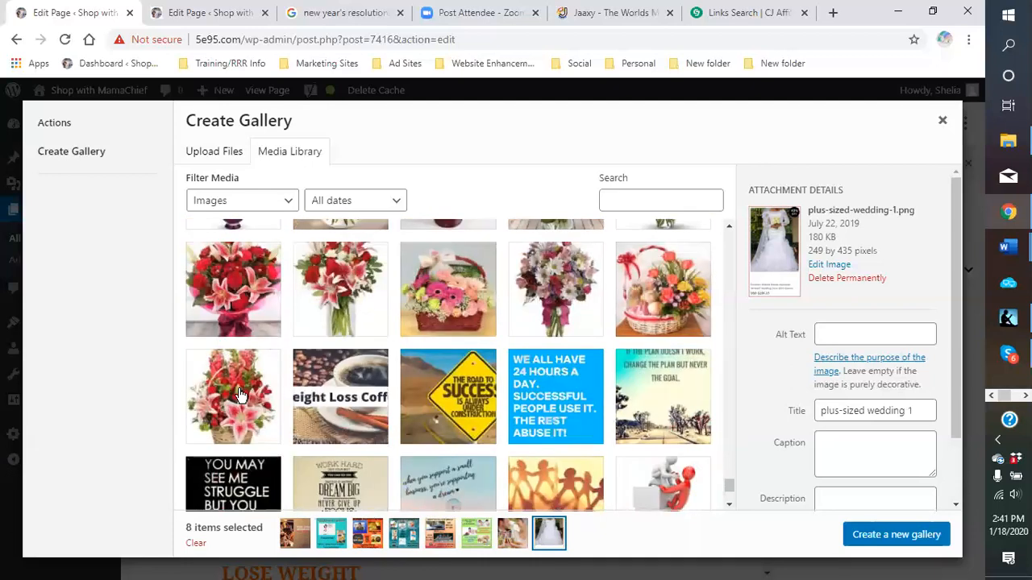
{"action": "scroll", "coordinate": [240, 394], "scroll_direction": "down", "scroll_amount": 1}
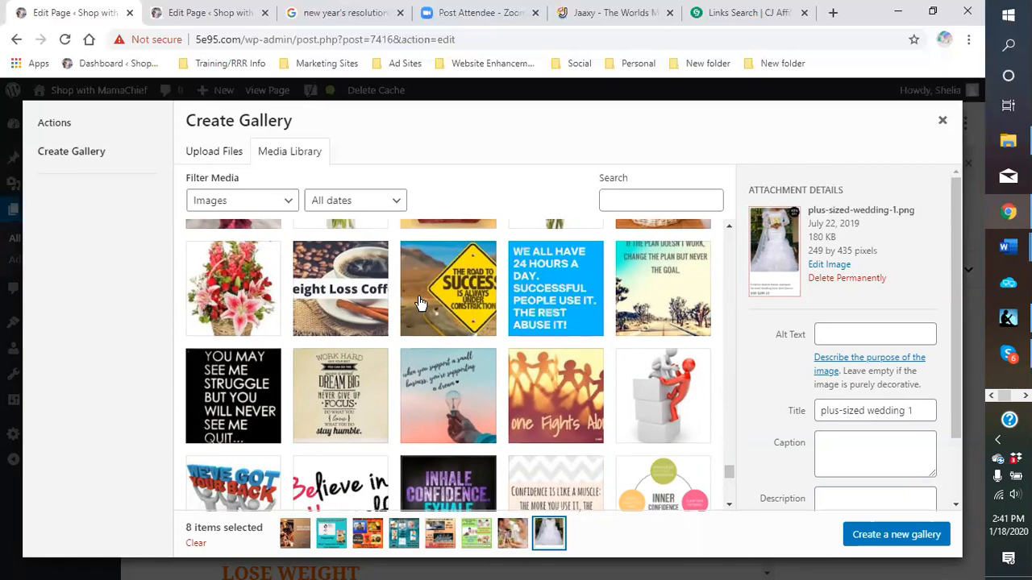
{"action": "scroll", "coordinate": [415, 306], "scroll_direction": "down", "scroll_amount": 2}
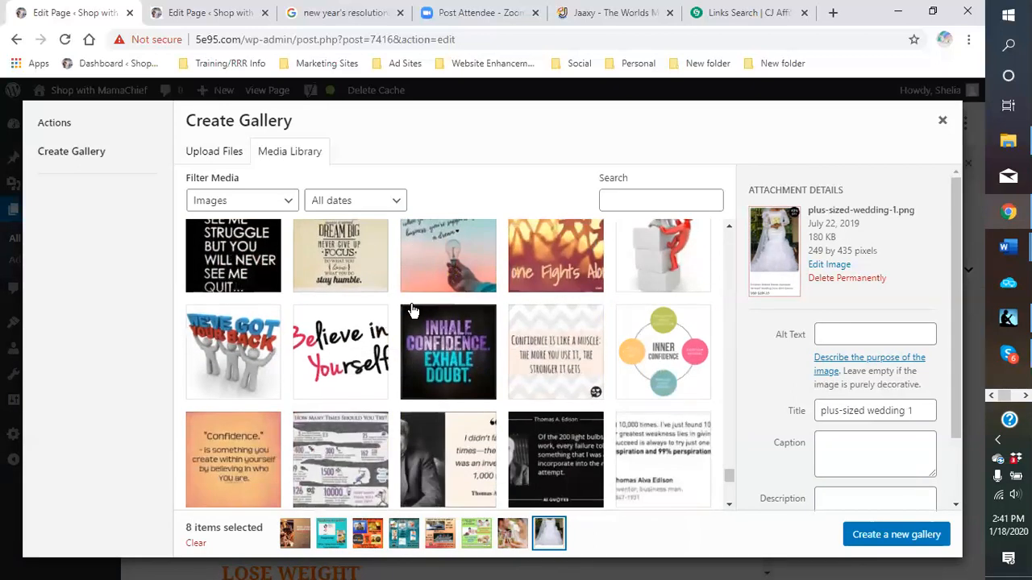
{"action": "left_click", "coordinate": [364, 356]}
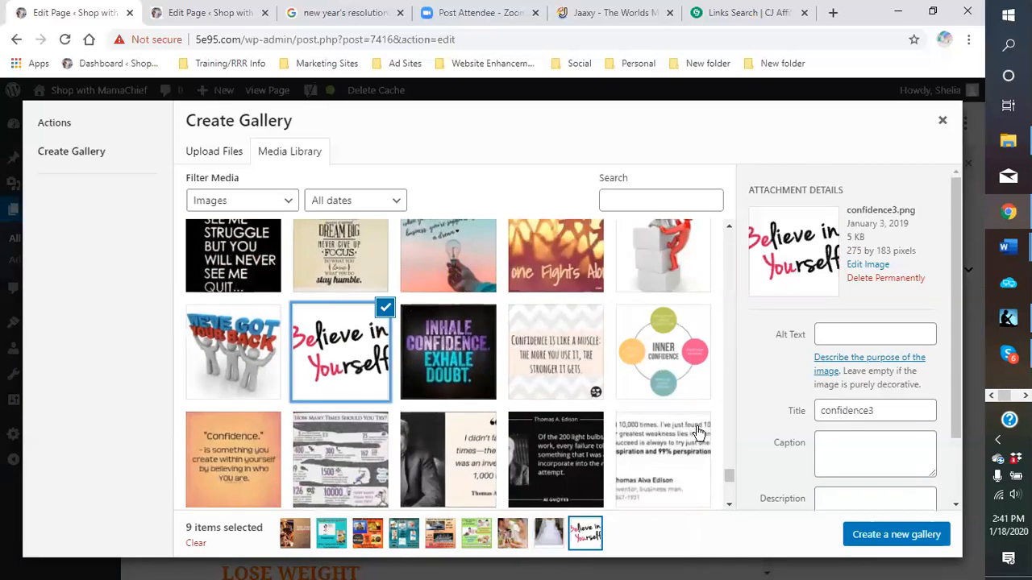
Add the overweight5.jpg cartoon of the woman on the belt exercise machine to the gallery selection.
{"action": "scroll", "coordinate": [685, 435], "scroll_direction": "down", "scroll_amount": 3}
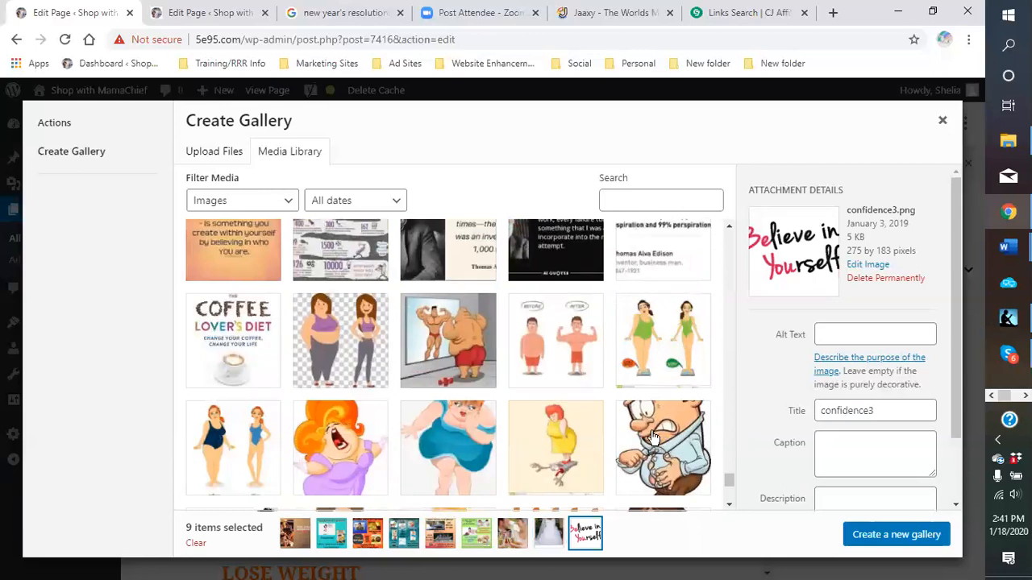
{"action": "scroll", "coordinate": [653, 431], "scroll_direction": "down", "scroll_amount": 3}
{"action": "left_click", "coordinate": [221, 340]}
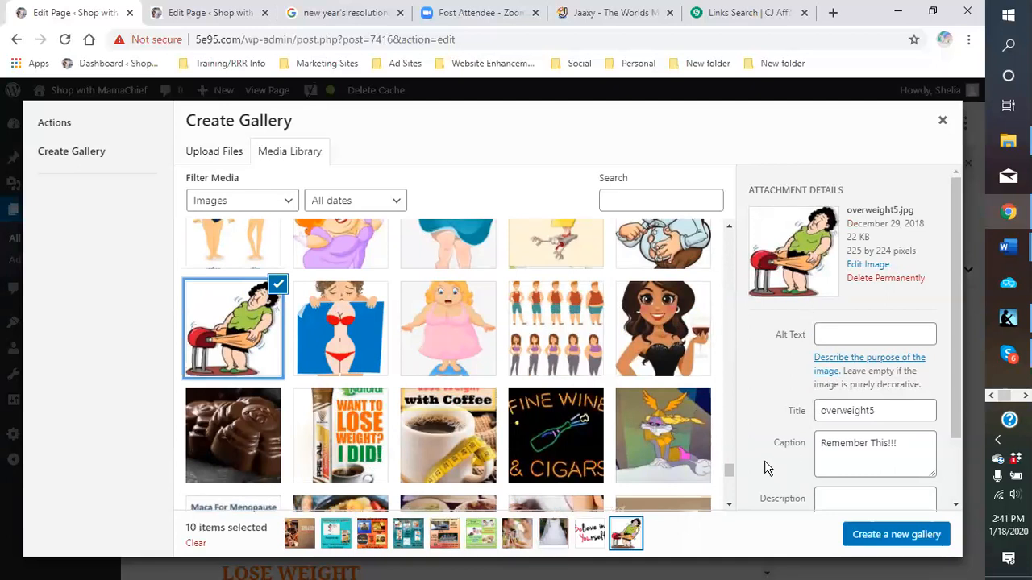
Add the help-wiley-coyote.jpg cartoon to the selection and create a new gallery from the selected images.
{"action": "scroll", "coordinate": [502, 446], "scroll_direction": "down", "scroll_amount": 5}
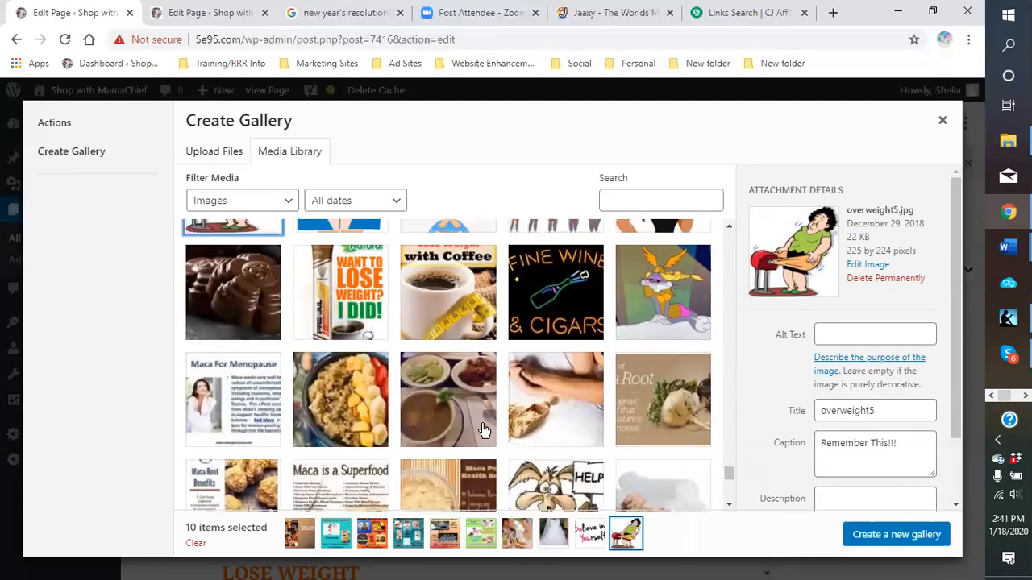
{"action": "scroll", "coordinate": [483, 430], "scroll_direction": "down", "scroll_amount": 1}
{"action": "scroll", "coordinate": [483, 429], "scroll_direction": "down", "scroll_amount": 3}
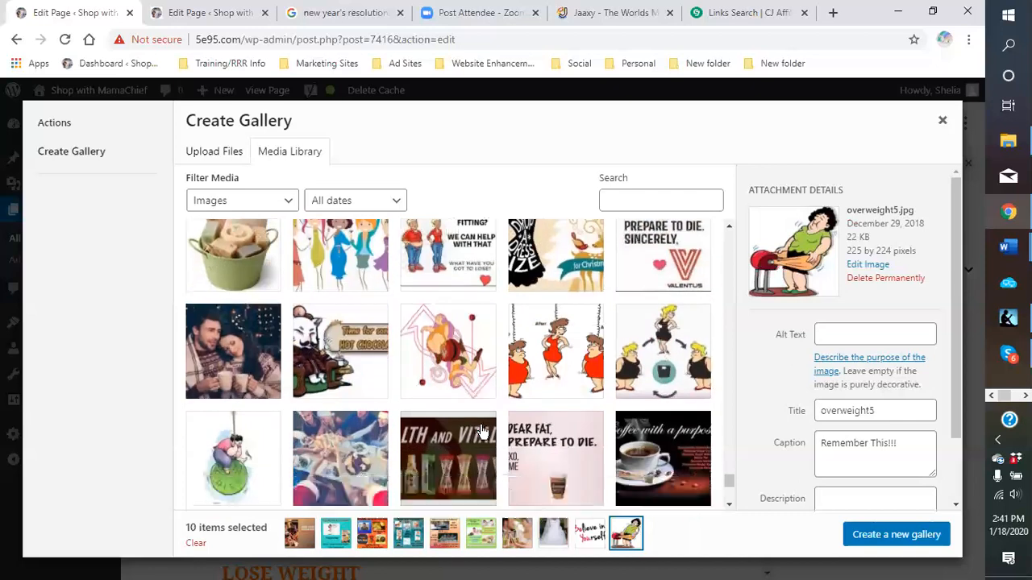
{"action": "scroll", "coordinate": [482, 433], "scroll_direction": "down", "scroll_amount": 6}
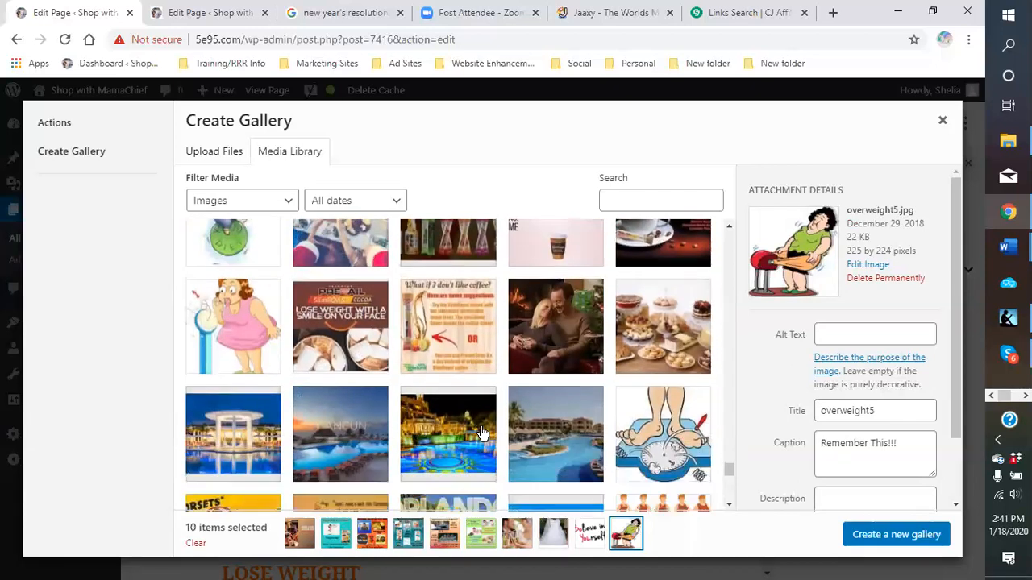
{"action": "scroll", "coordinate": [481, 433], "scroll_direction": "down", "scroll_amount": 5}
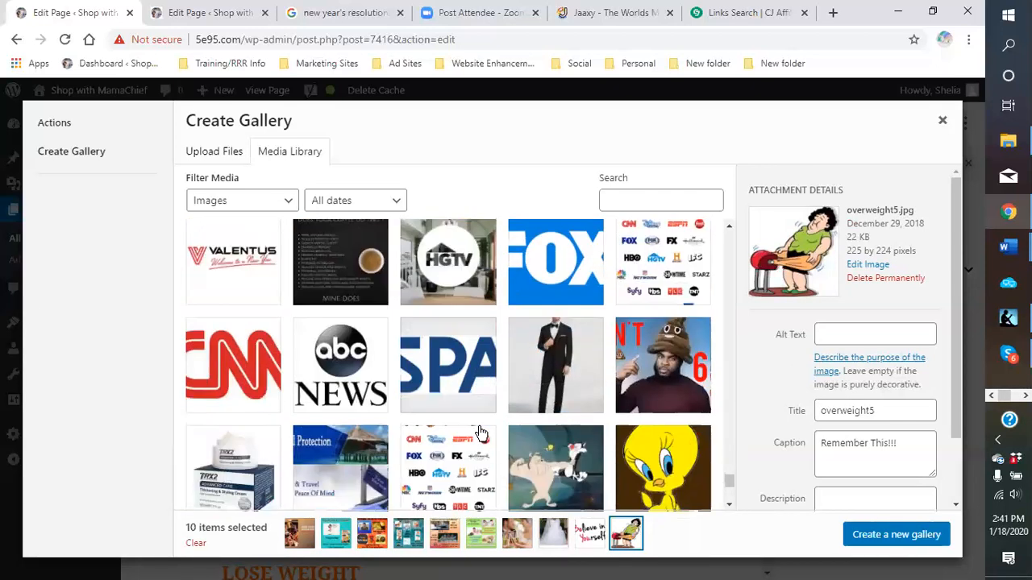
{"action": "scroll", "coordinate": [480, 433], "scroll_direction": "down", "scroll_amount": 2}
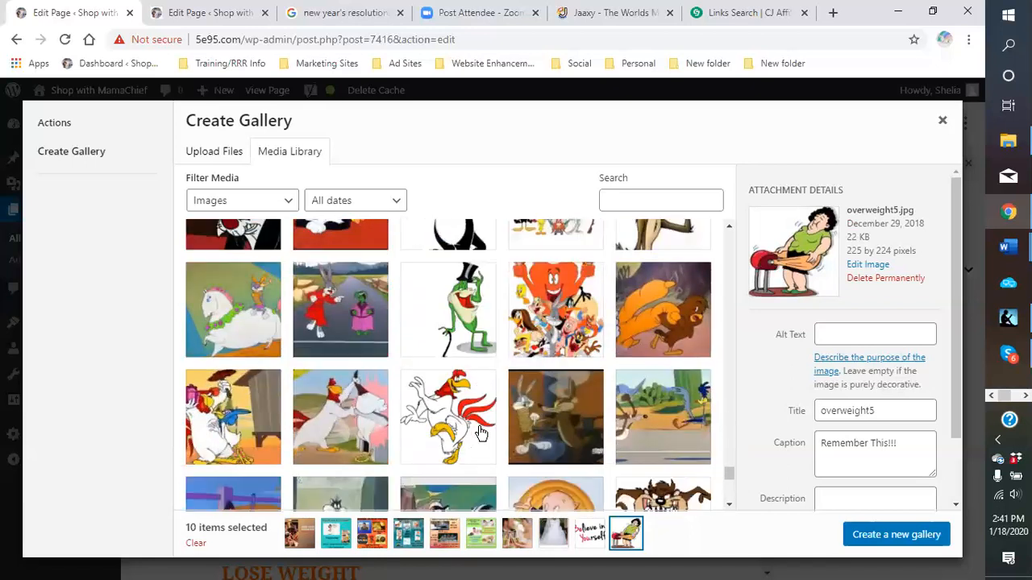
{"action": "scroll", "coordinate": [481, 433], "scroll_direction": "up", "scroll_amount": 2}
{"action": "left_click", "coordinate": [646, 435]}
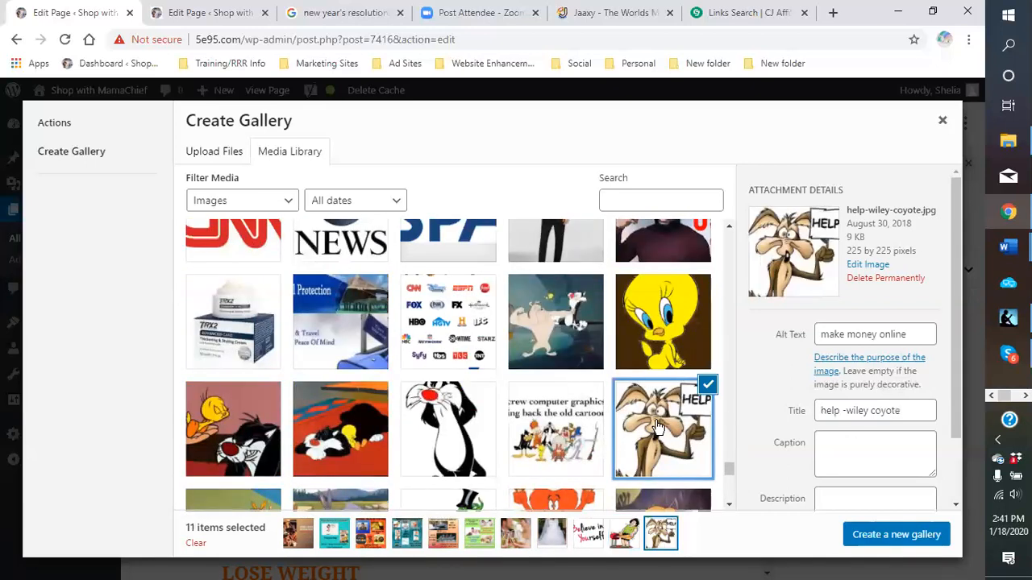
{"action": "left_click", "coordinate": [897, 535]}
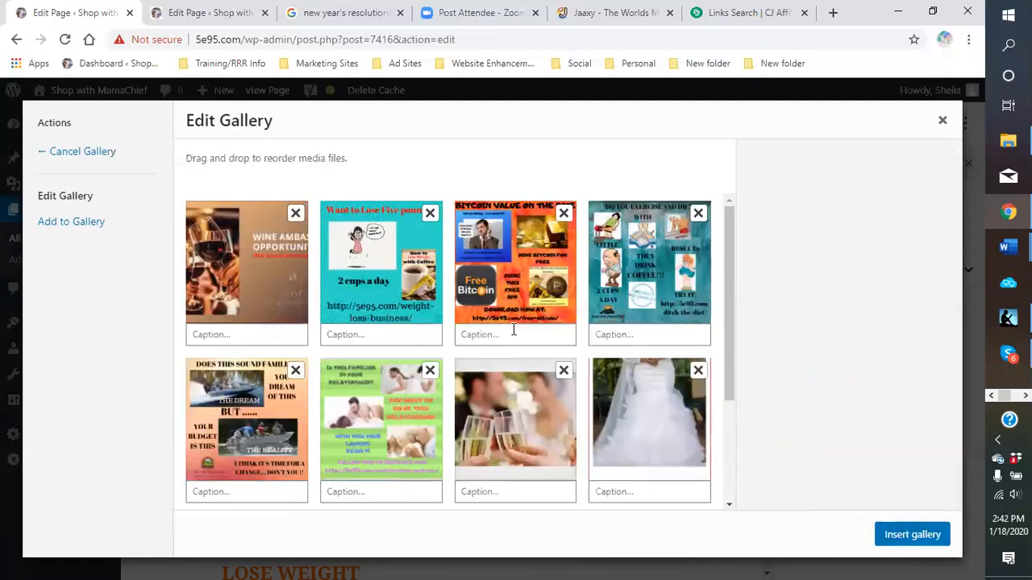
Remove the wine ambassador, weight-loss coffee, Bitcoin, exercise and diet, boat, green relationship and wedding dress images from the new gallery.
{"action": "left_click", "coordinate": [429, 212]}
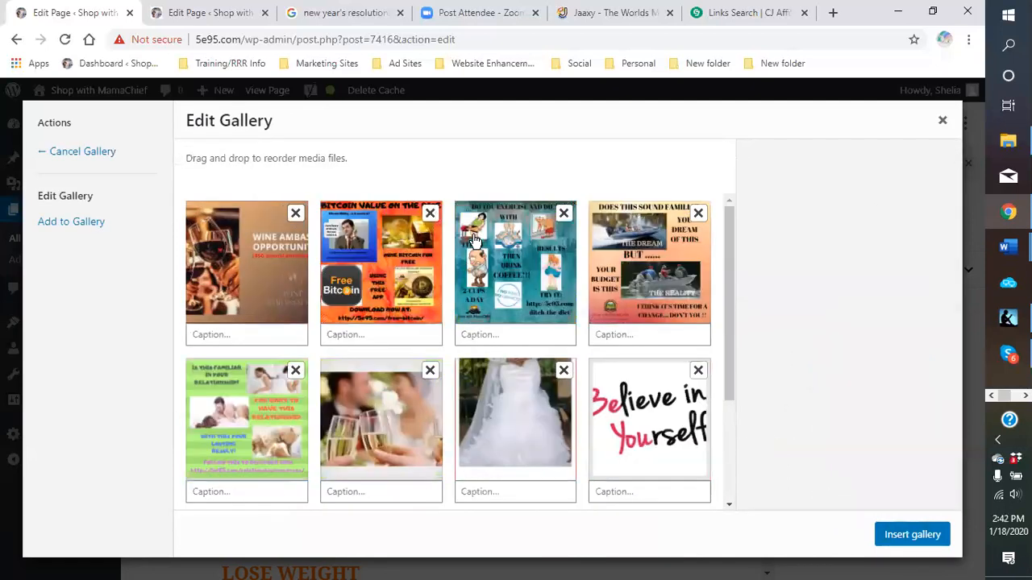
{"action": "left_click", "coordinate": [430, 212]}
{"action": "left_click", "coordinate": [564, 213]}
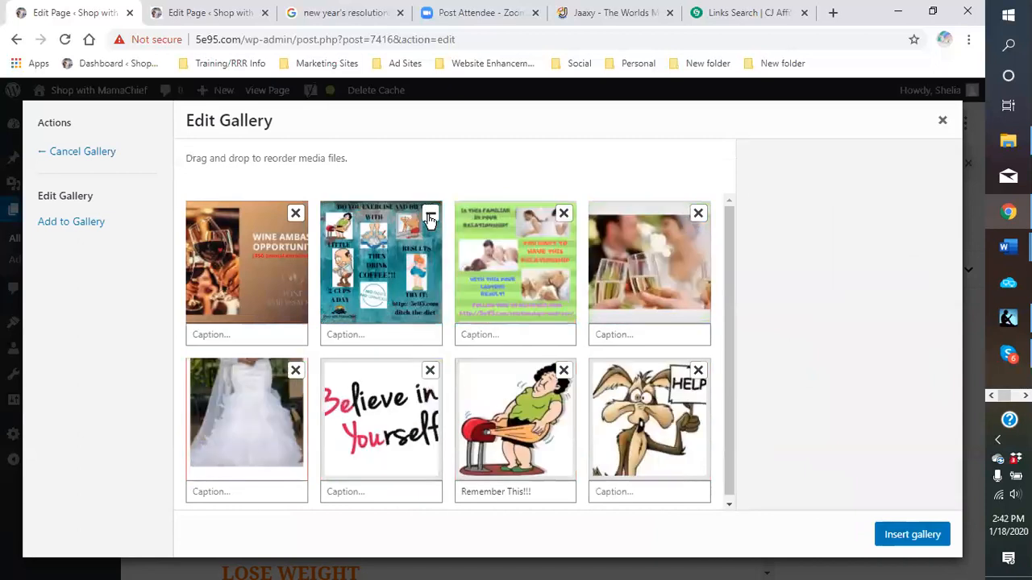
{"action": "left_click", "coordinate": [430, 214]}
{"action": "left_click", "coordinate": [430, 215]}
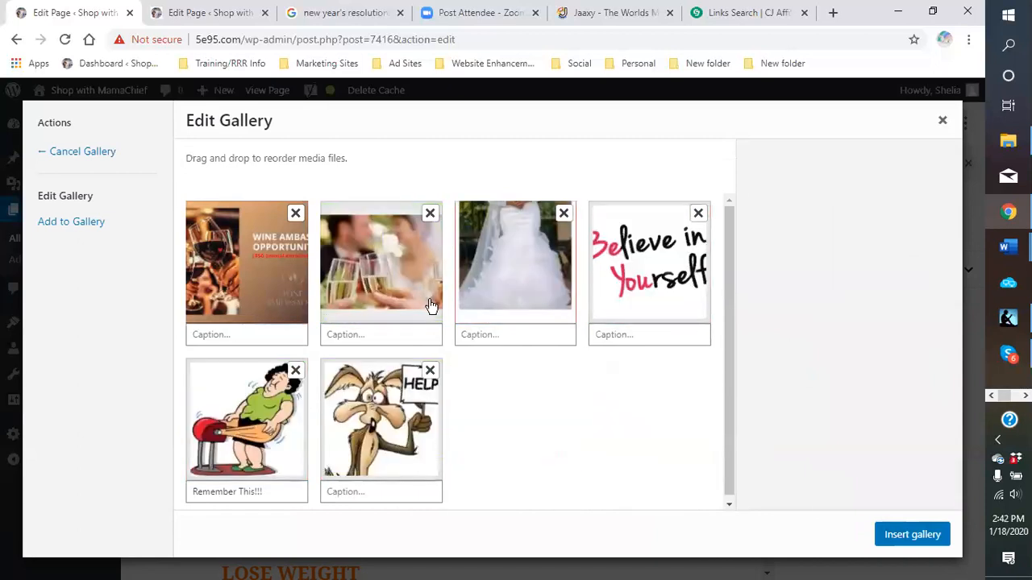
{"action": "left_click", "coordinate": [564, 213]}
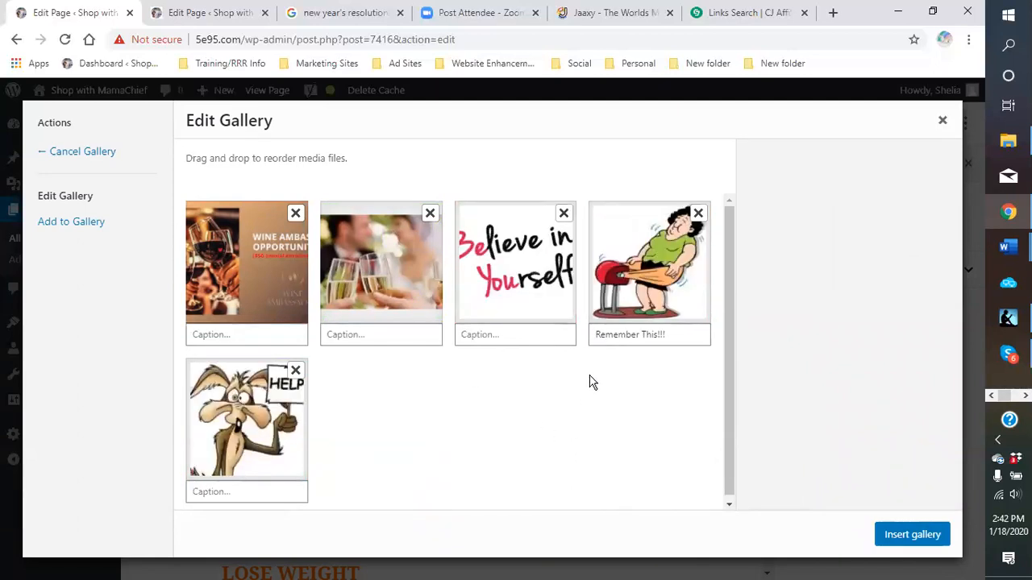
{"action": "left_click", "coordinate": [295, 213]}
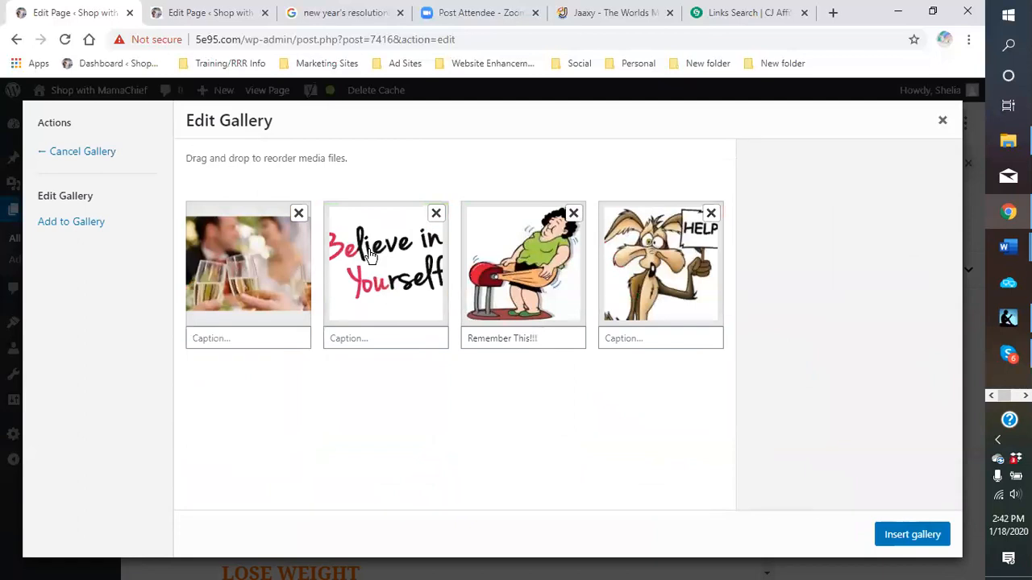
Reorder the gallery so "Believe in Yourself" comes first and the exercise machine cartoon second, ahead of the wedding toast.
{"action": "left_click_drag", "start_coordinate": [370, 255], "coordinate": [258, 270]}
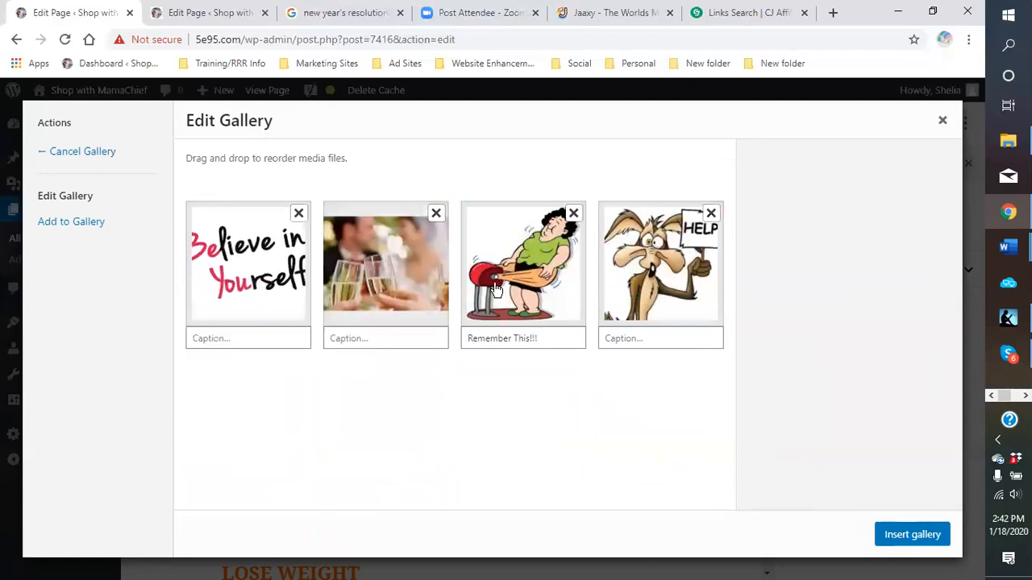
{"action": "left_click_drag", "start_coordinate": [542, 280], "coordinate": [456, 284]}
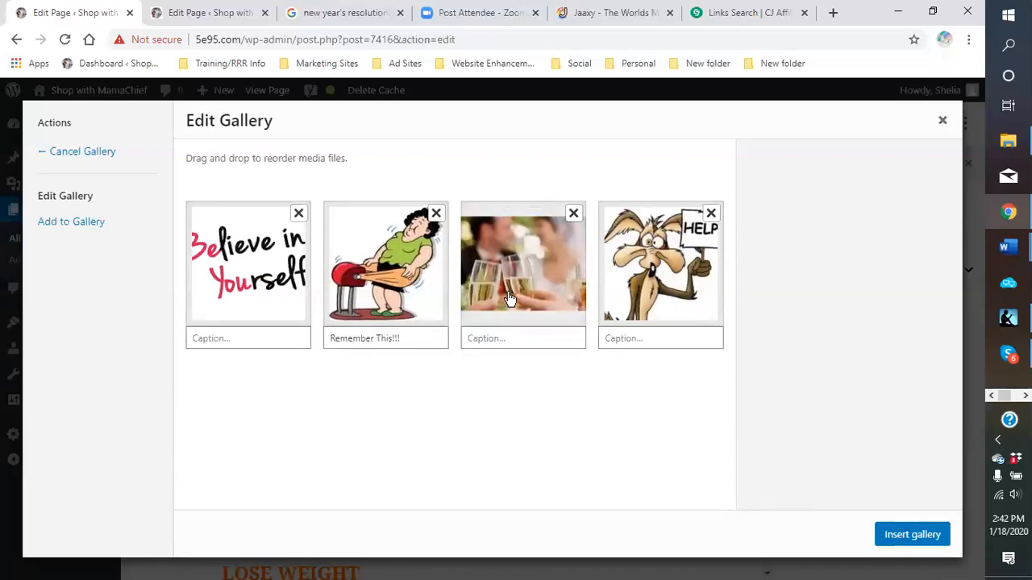
Caption the "Believe in Yourself" gallery image "Start the Year Believing in Change".
{"action": "left_click", "coordinate": [252, 336]}
{"action": "type", "text": "B"}
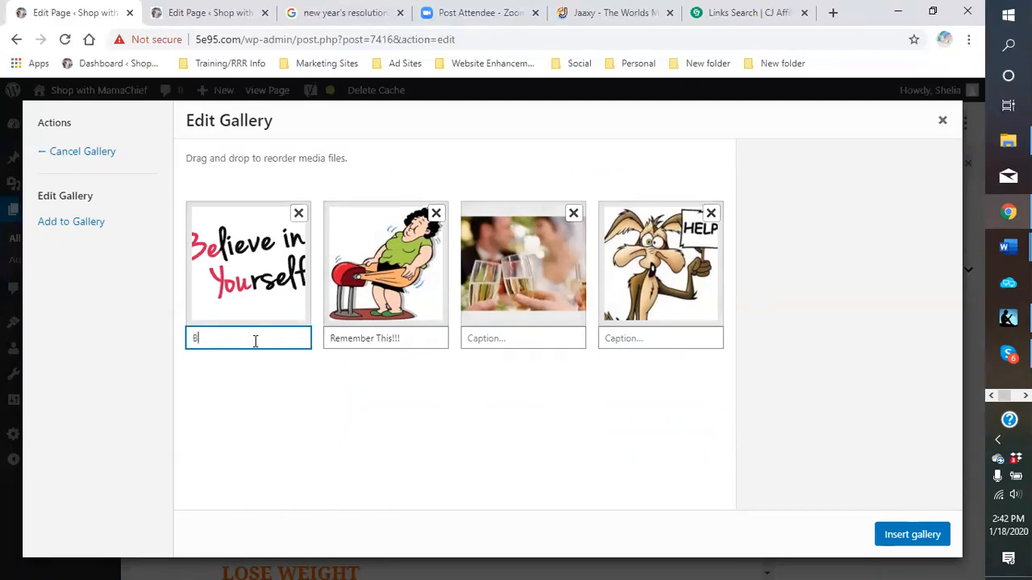
{"action": "key", "text": "BackSpace"}
{"action": "type", "text": "Start th"}
{"action": "type", "text": "e Year"}
{"action": "type", "text": " Believing i"}
{"action": "type", "text": "n Change"}
Caption the wedding toast image "Find your Significant other" and the coyote image "Help Change Your Habits".
{"action": "left_click", "coordinate": [510, 338]}
{"action": "type", "text": "Find your Significant other"}
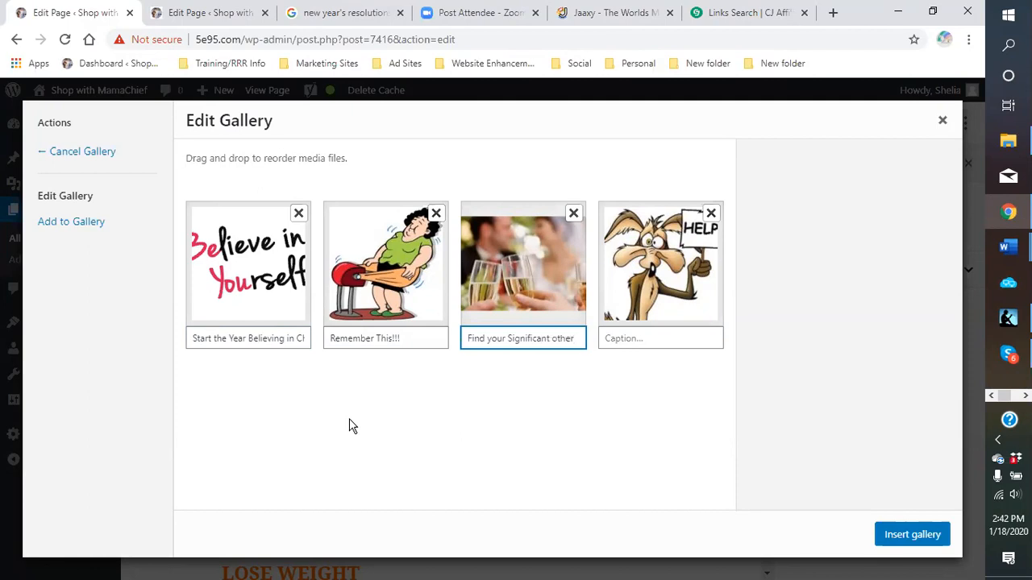
{"action": "left_click", "coordinate": [614, 339]}
{"action": "type", "text": "H"}
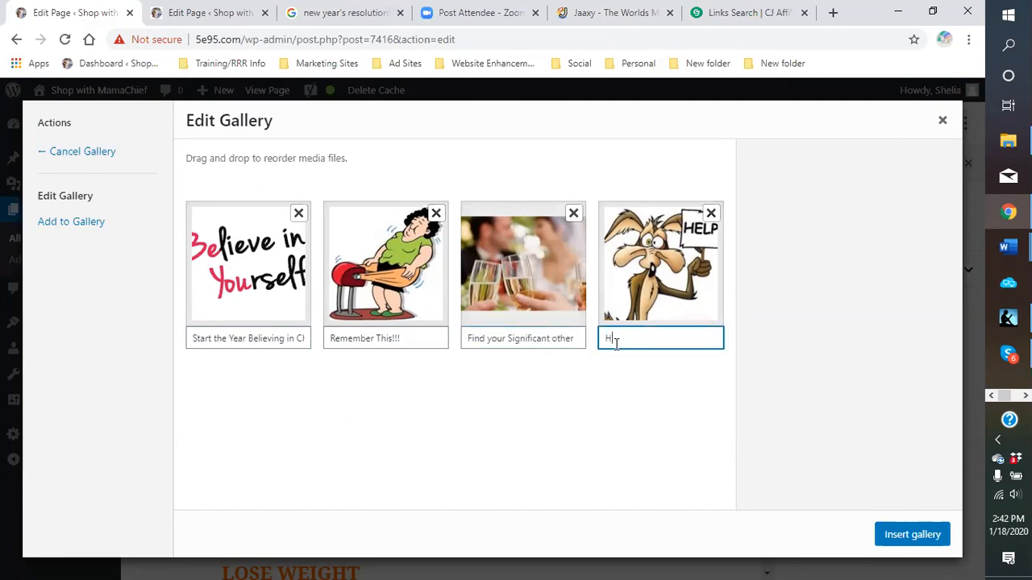
{"action": "type", "text": "elp Change your"}
{"action": "type", "text": "You"}
Insert the gallery into the page and set it to 4 columns.
{"action": "left_click", "coordinate": [909, 547]}
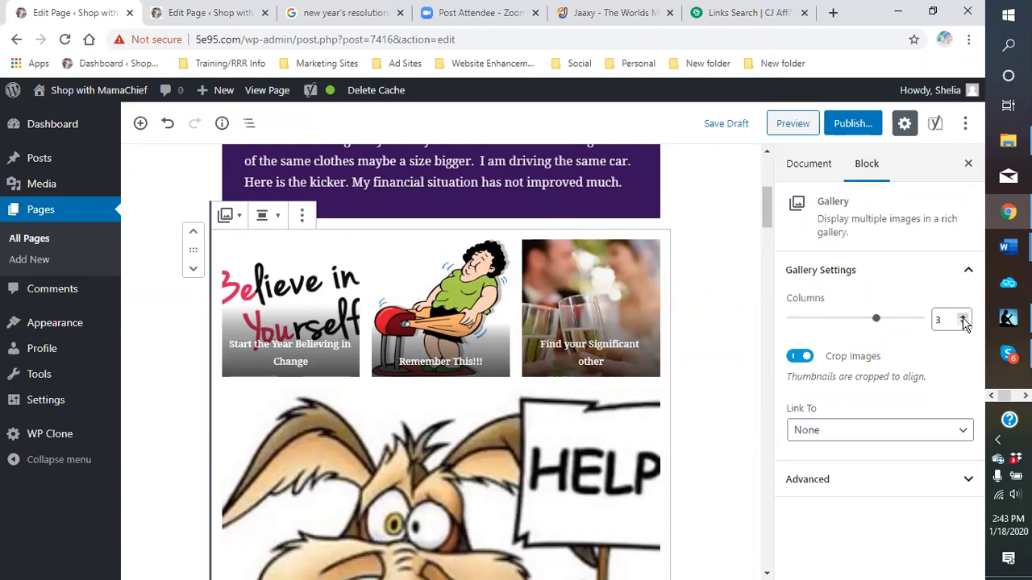
{"action": "left_click", "coordinate": [963, 317]}
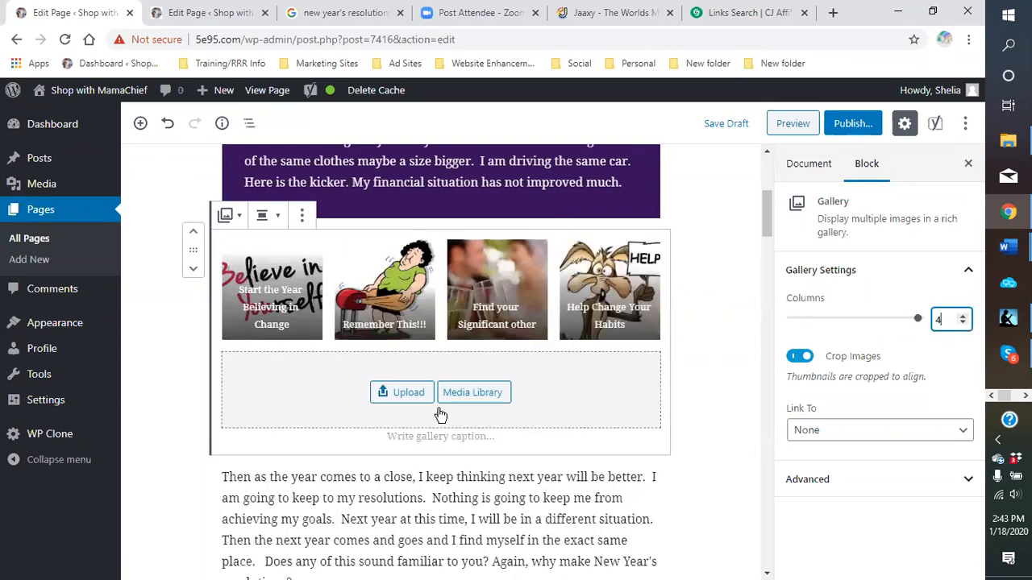
{"action": "left_click", "coordinate": [695, 346]}
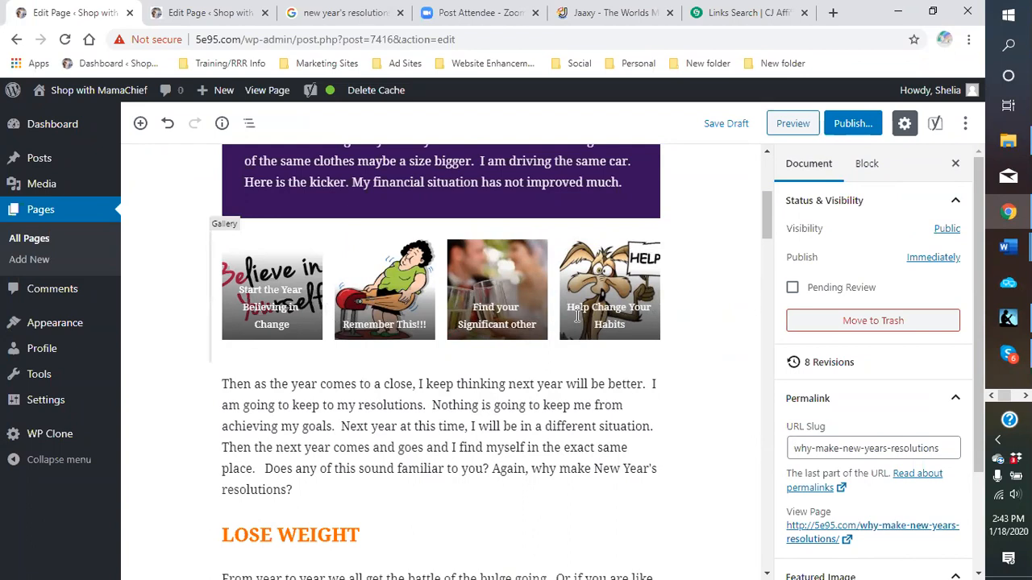
{"action": "left_click", "coordinate": [636, 316]}
{"action": "left_click_drag", "start_coordinate": [635, 314], "coordinate": [567, 294]}
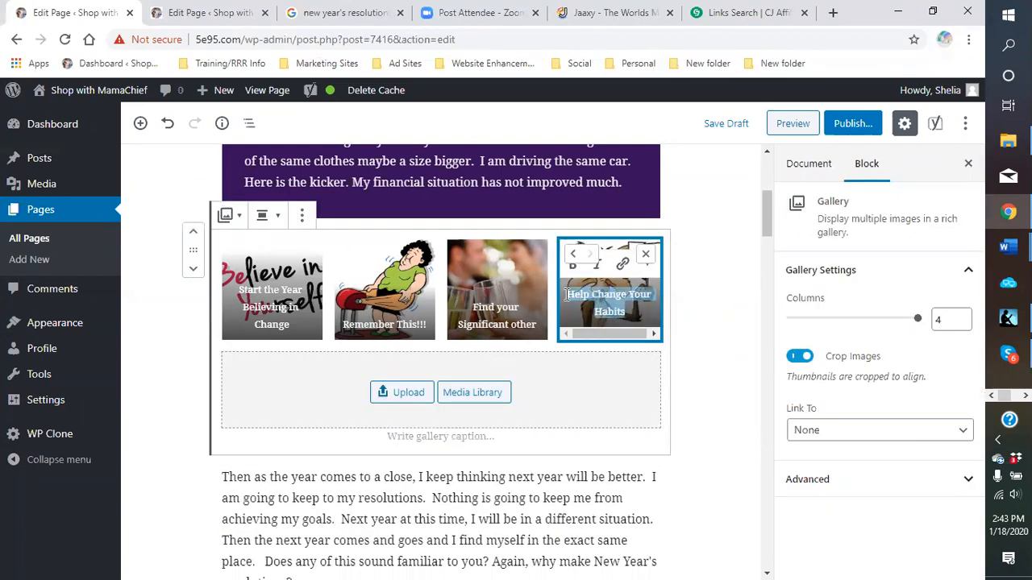
{"action": "left_click", "coordinate": [667, 310]}
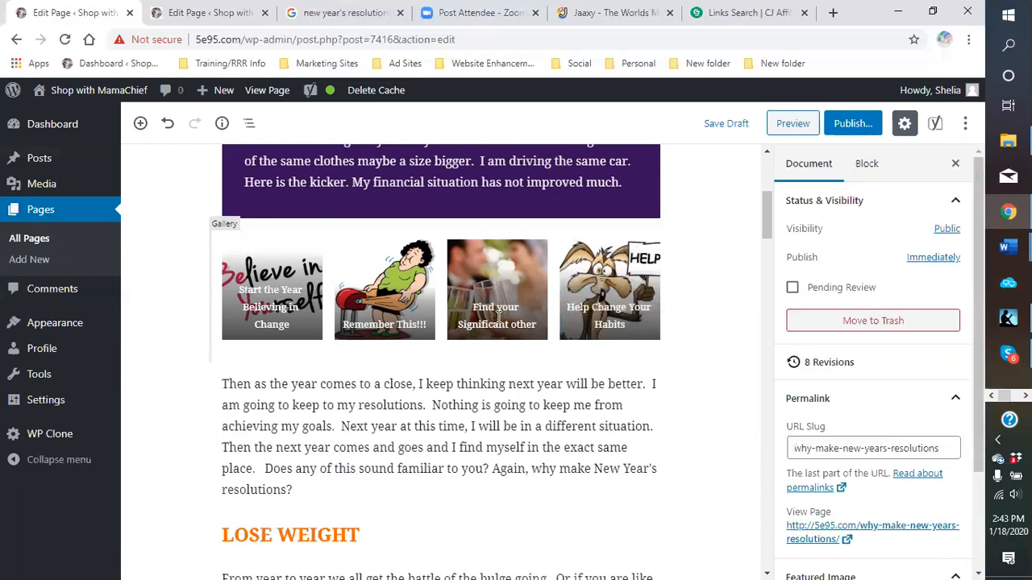
Start adding media to the classic text block under LOSE WEIGHT, in its first paragraph.
{"action": "scroll", "coordinate": [493, 326], "scroll_direction": "down", "scroll_amount": 4}
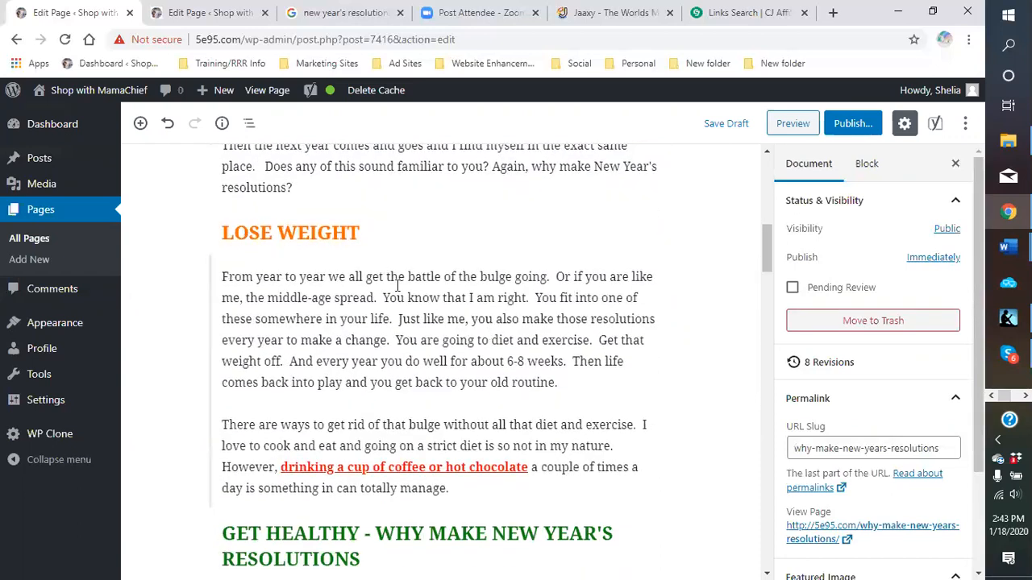
{"action": "scroll", "coordinate": [380, 378], "scroll_direction": "down", "scroll_amount": 1}
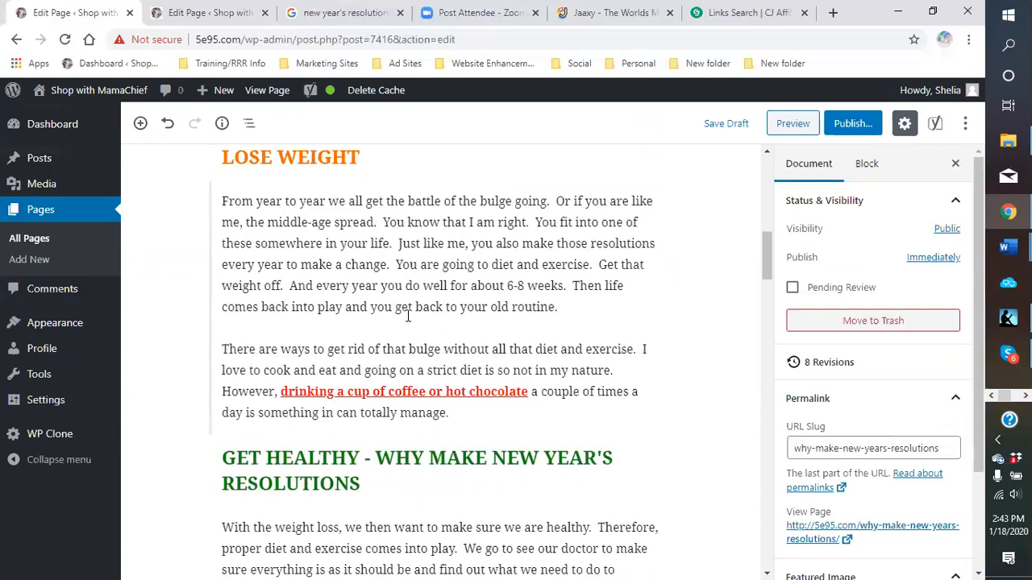
{"action": "left_click", "coordinate": [408, 316]}
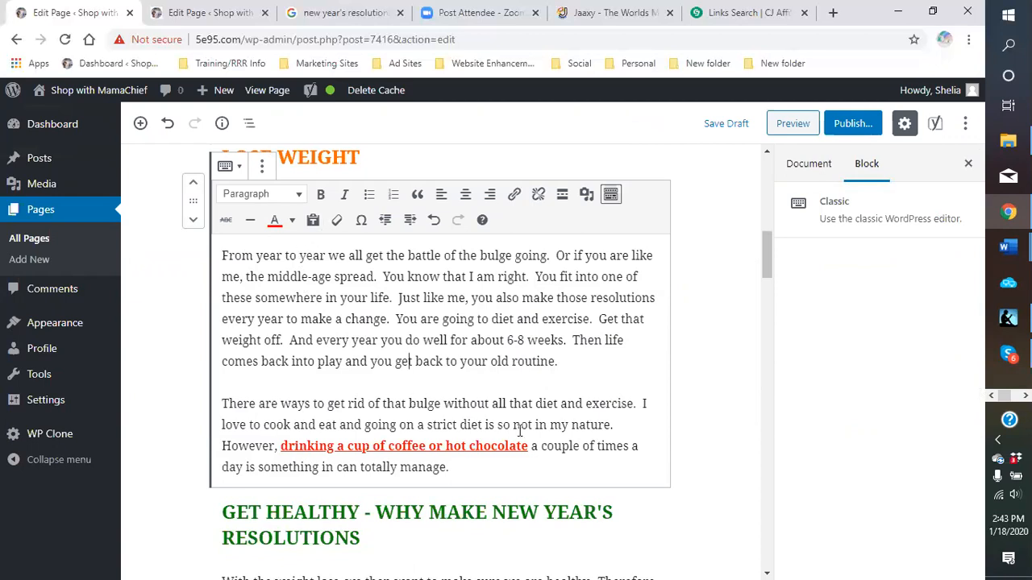
{"action": "scroll", "coordinate": [520, 429], "scroll_direction": "up", "scroll_amount": 8}
{"action": "scroll", "coordinate": [479, 405], "scroll_direction": "down", "scroll_amount": 6}
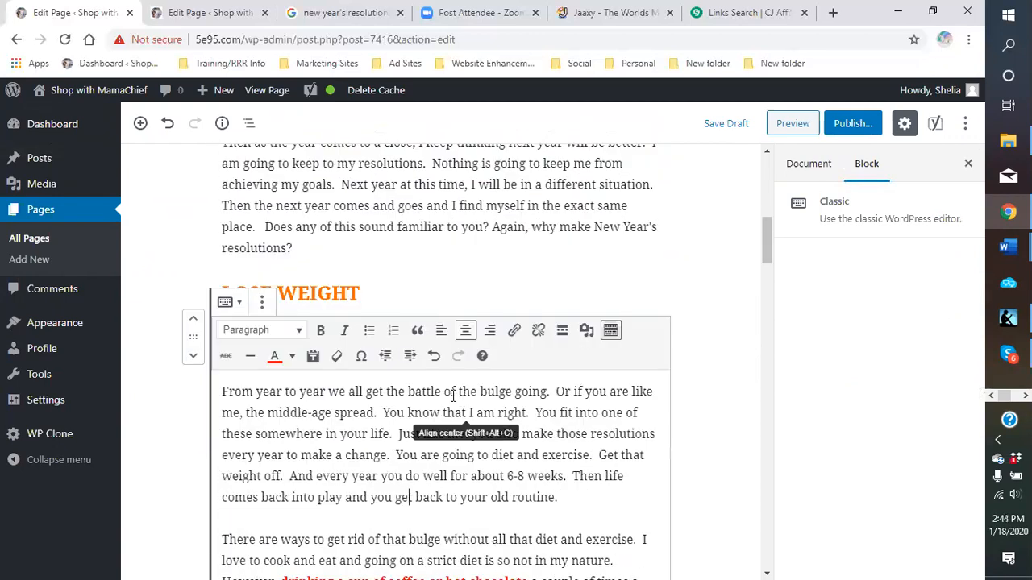
{"action": "scroll", "coordinate": [454, 395], "scroll_direction": "down", "scroll_amount": 2}
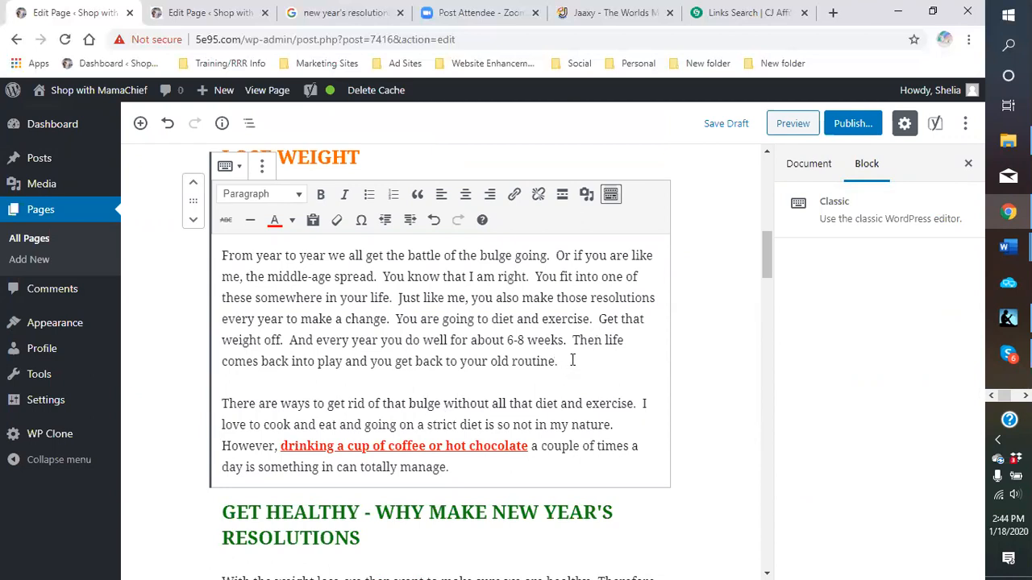
{"action": "left_click", "coordinate": [586, 200]}
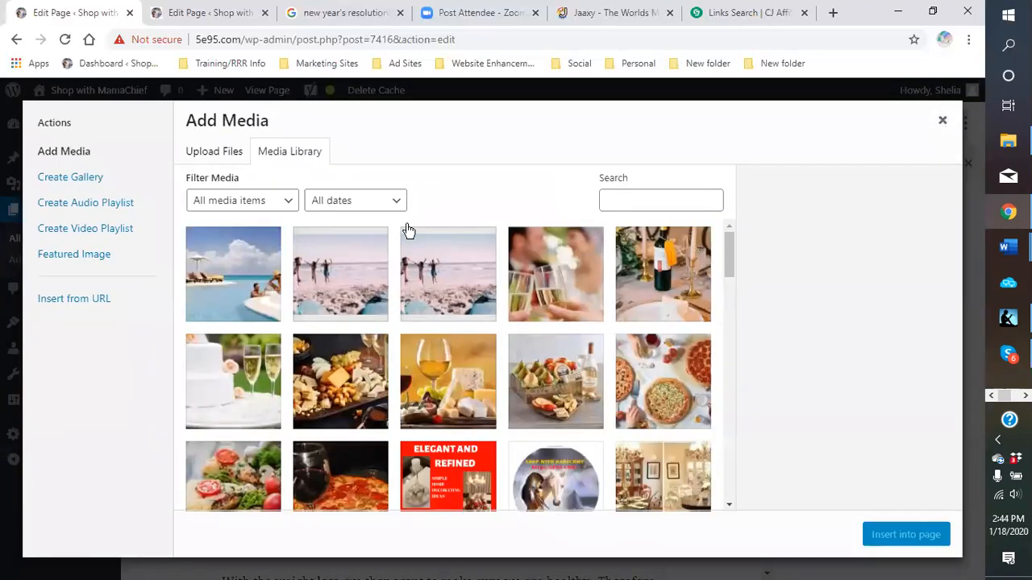
Find the DIET-LOGO.png exercise and diet image in the media library and insert it into the page.
{"action": "scroll", "coordinate": [395, 321], "scroll_direction": "down", "scroll_amount": 6}
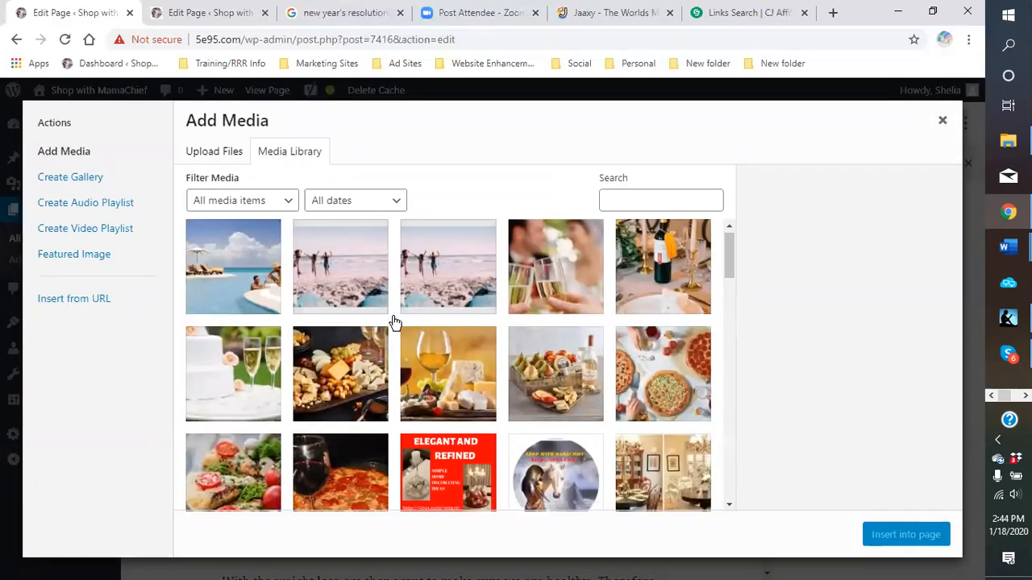
{"action": "scroll", "coordinate": [395, 321], "scroll_direction": "down", "scroll_amount": 10}
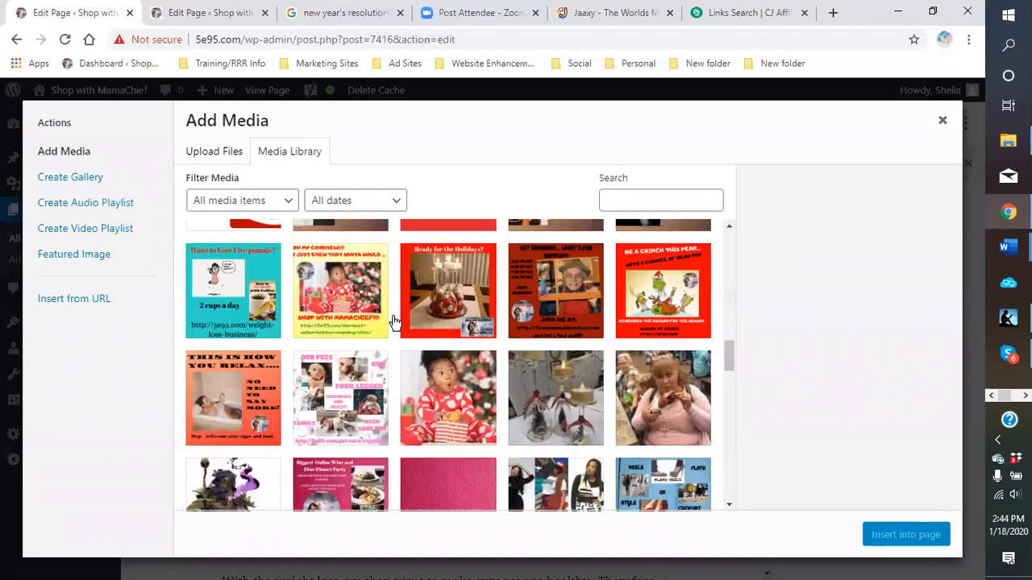
{"action": "scroll", "coordinate": [395, 321], "scroll_direction": "down", "scroll_amount": 3}
{"action": "scroll", "coordinate": [448, 369], "scroll_direction": "down", "scroll_amount": 4}
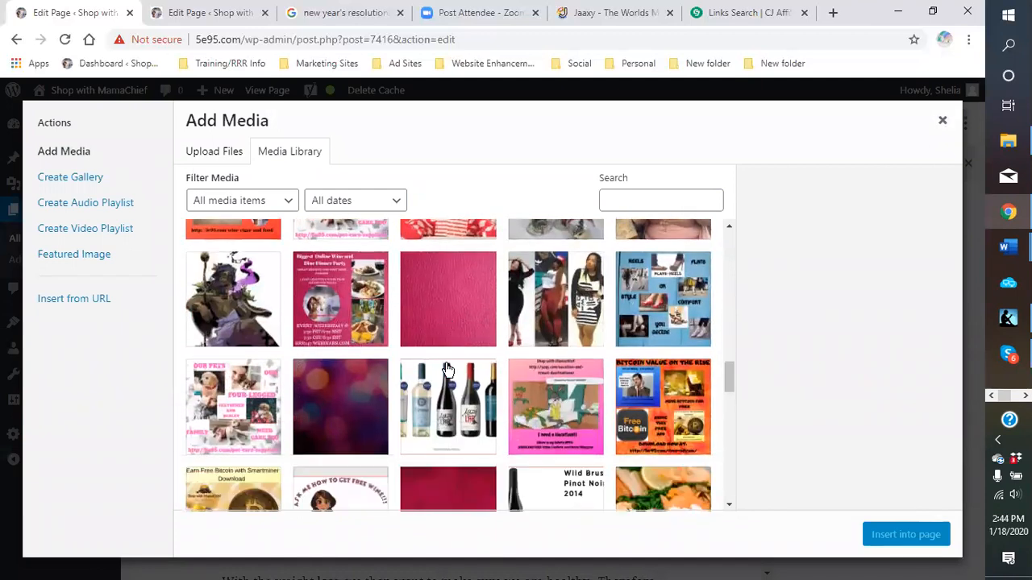
{"action": "scroll", "coordinate": [448, 369], "scroll_direction": "down", "scroll_amount": 4}
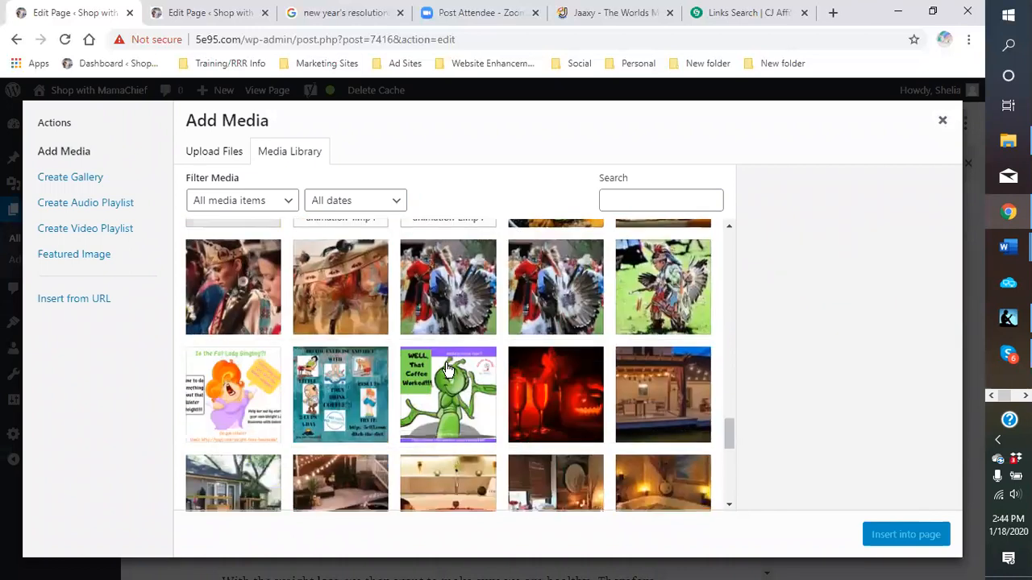
{"action": "scroll", "coordinate": [448, 369], "scroll_direction": "up", "scroll_amount": 3}
{"action": "scroll", "coordinate": [448, 369], "scroll_direction": "down", "scroll_amount": 4}
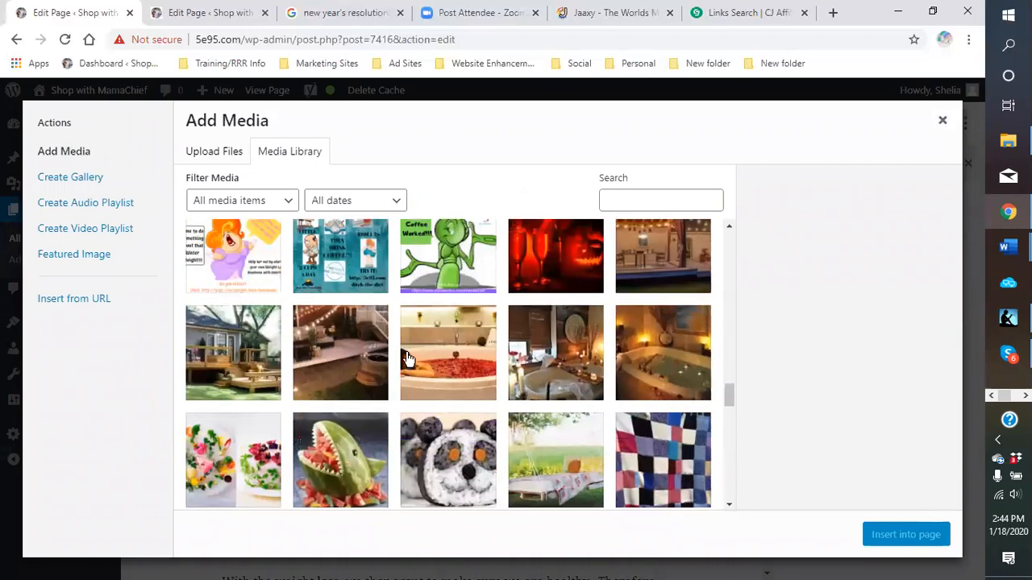
{"action": "scroll", "coordinate": [407, 359], "scroll_direction": "up", "scroll_amount": 1}
{"action": "left_click", "coordinate": [329, 324]}
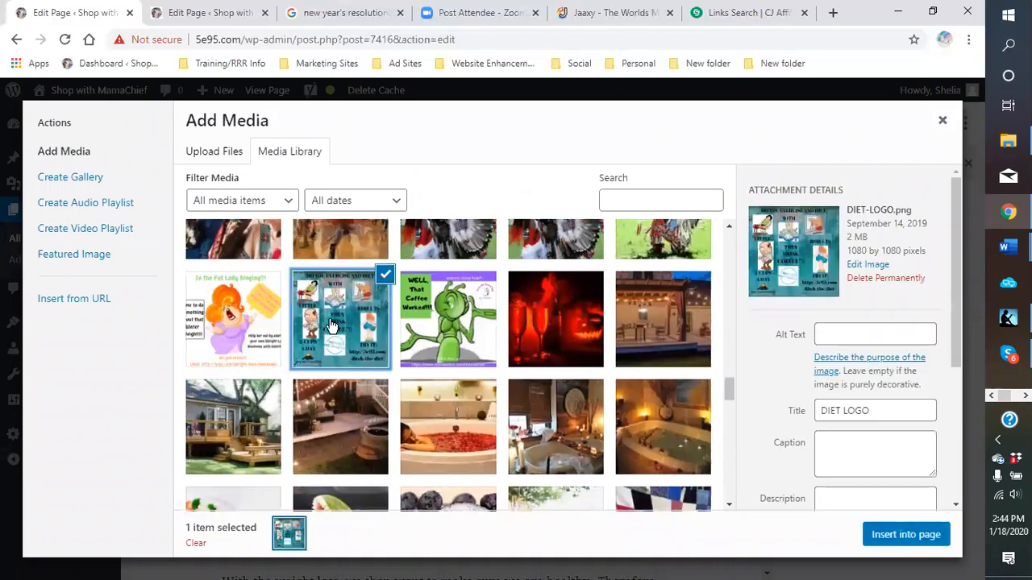
{"action": "left_click", "coordinate": [896, 545]}
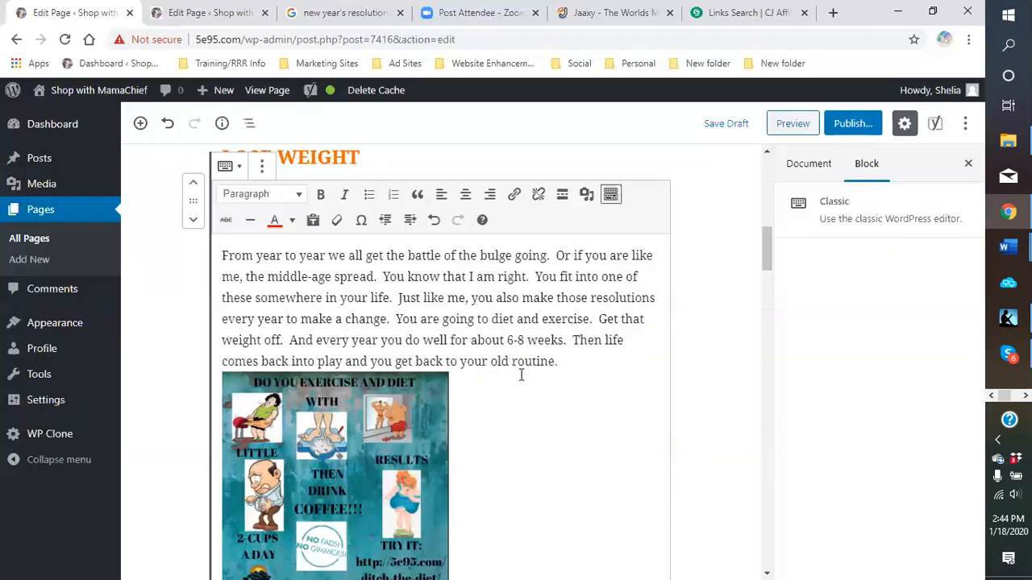
Align the diet image to the right so the text wraps beside it.
{"action": "scroll", "coordinate": [459, 378], "scroll_direction": "down", "scroll_amount": 2}
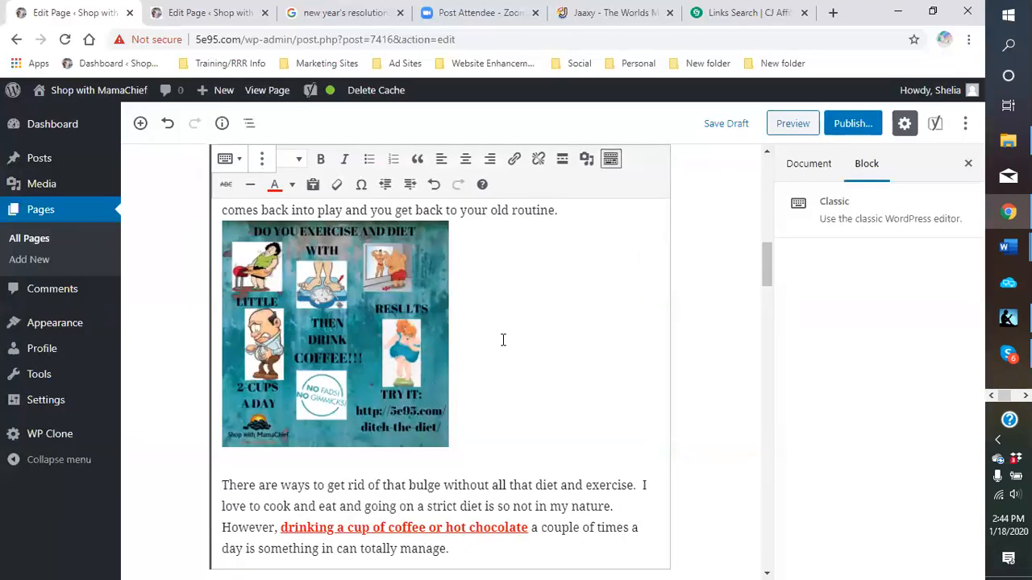
{"action": "left_click", "coordinate": [331, 292]}
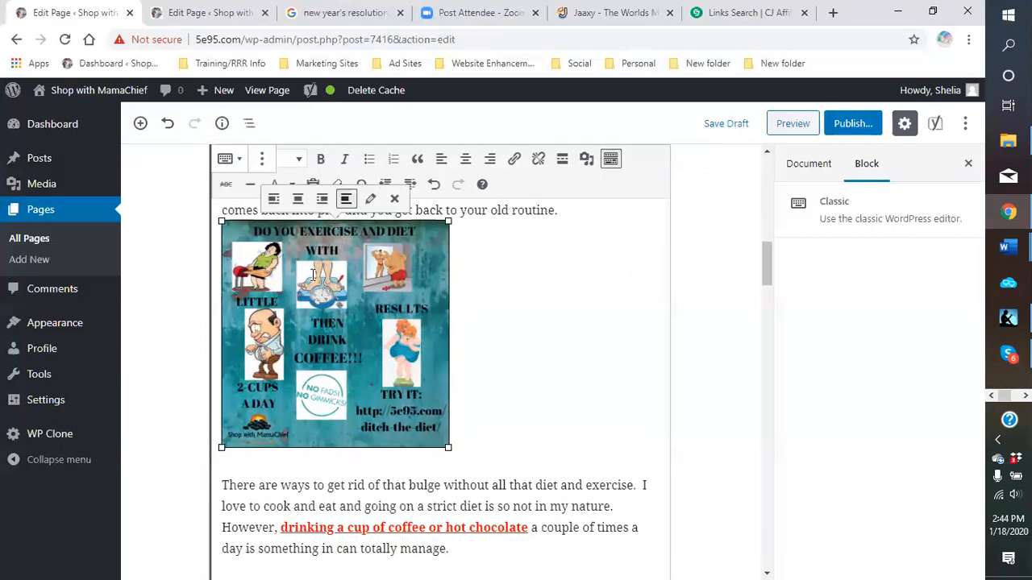
{"action": "left_click", "coordinate": [321, 200]}
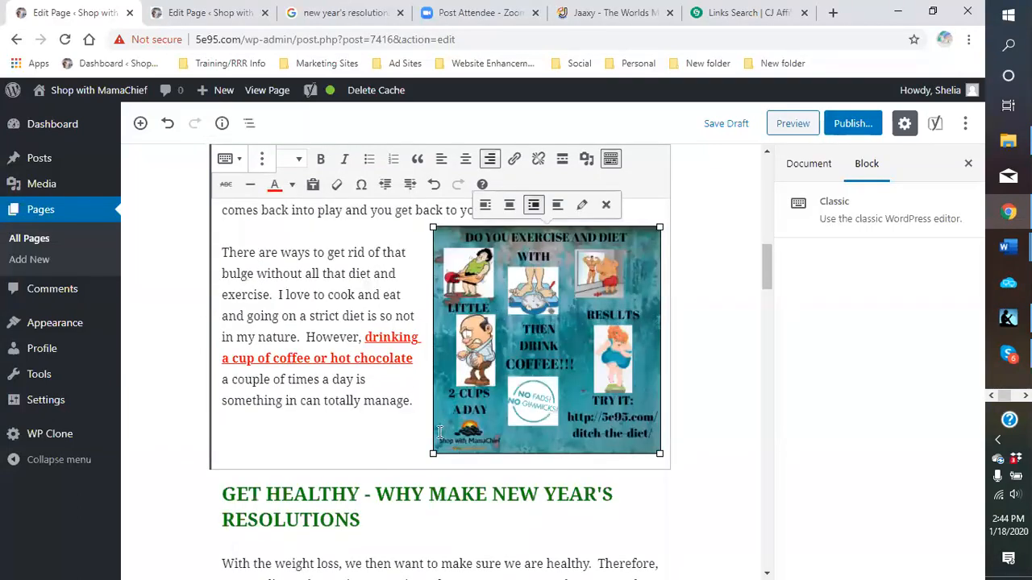
Shrink the diet image proportionally to about half its size.
{"action": "left_click_drag", "start_coordinate": [435, 454], "coordinate": [520, 347]}
{"action": "left_click", "coordinate": [504, 369]}
{"action": "left_click", "coordinate": [510, 376]}
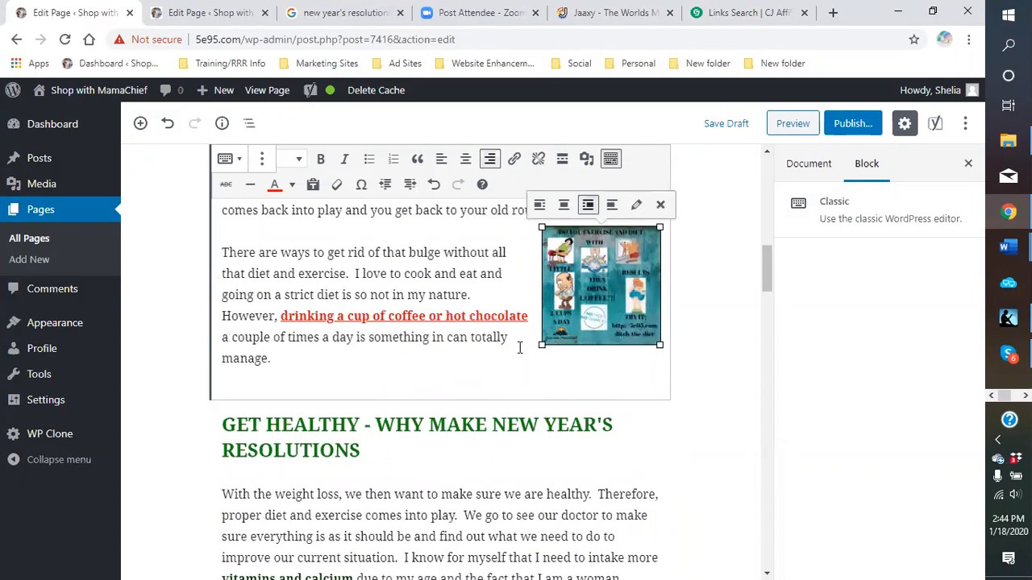
{"action": "left_click", "coordinate": [508, 253]}
{"action": "scroll", "coordinate": [566, 314], "scroll_direction": "up", "scroll_amount": 3}
{"action": "scroll", "coordinate": [600, 368], "scroll_direction": "down", "scroll_amount": 2}
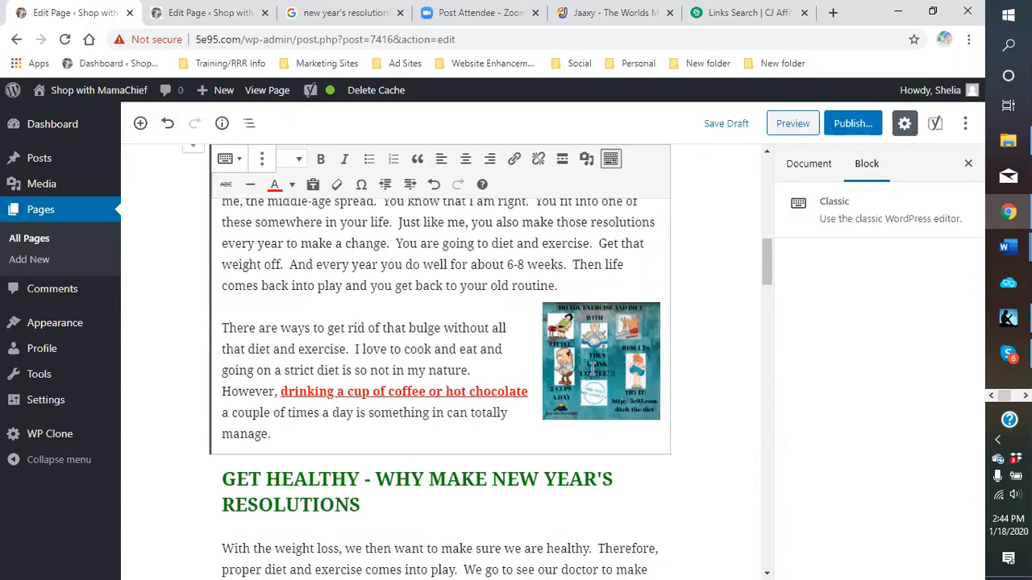
Center the diet image between the two LOSE WEIGHT paragraphs and enlarge it slightly.
{"action": "left_click", "coordinate": [594, 348]}
{"action": "left_click", "coordinate": [562, 282]}
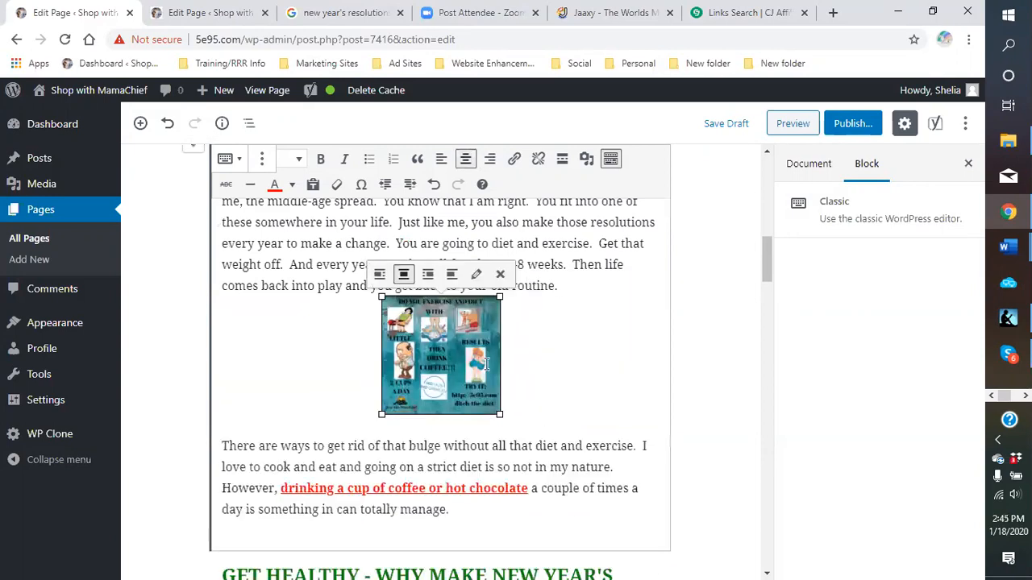
{"action": "left_click_drag", "start_coordinate": [382, 413], "coordinate": [373, 428]}
{"action": "left_click", "coordinate": [546, 387]}
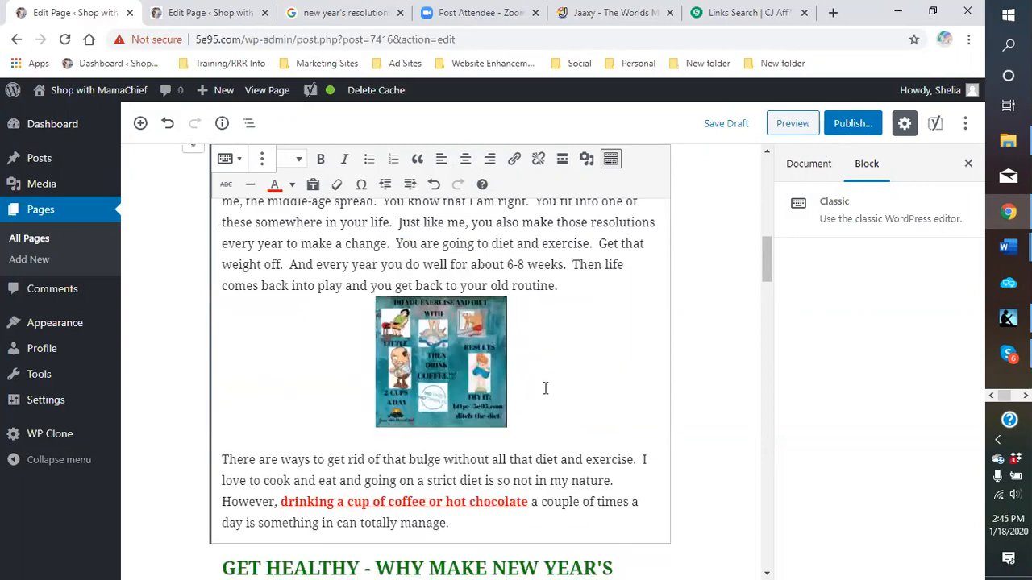
Align the diet image to the left so the coffee paragraph wraps around it.
{"action": "left_click", "coordinate": [441, 348]}
{"action": "left_click", "coordinate": [380, 276]}
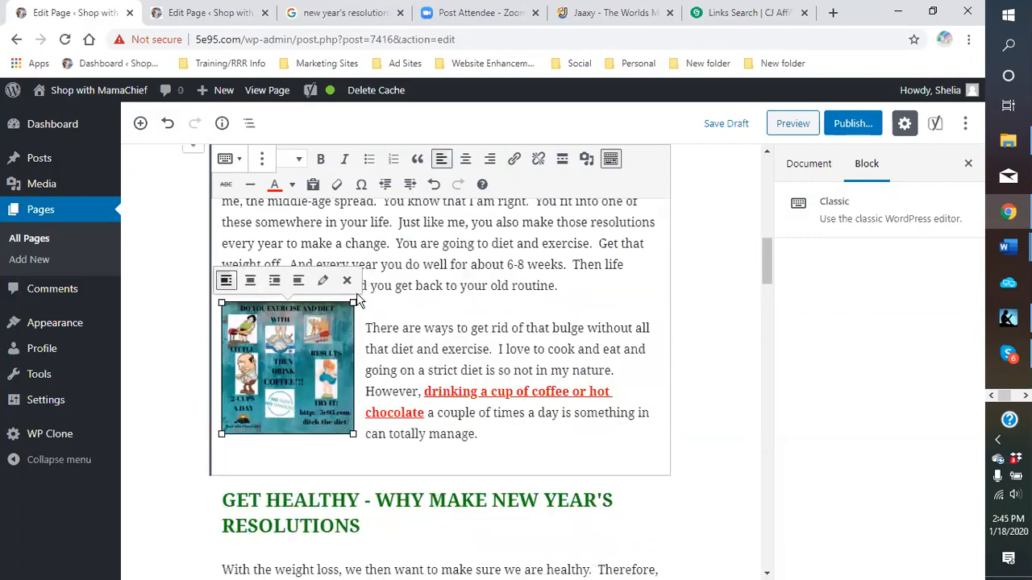
{"action": "left_click", "coordinate": [379, 310]}
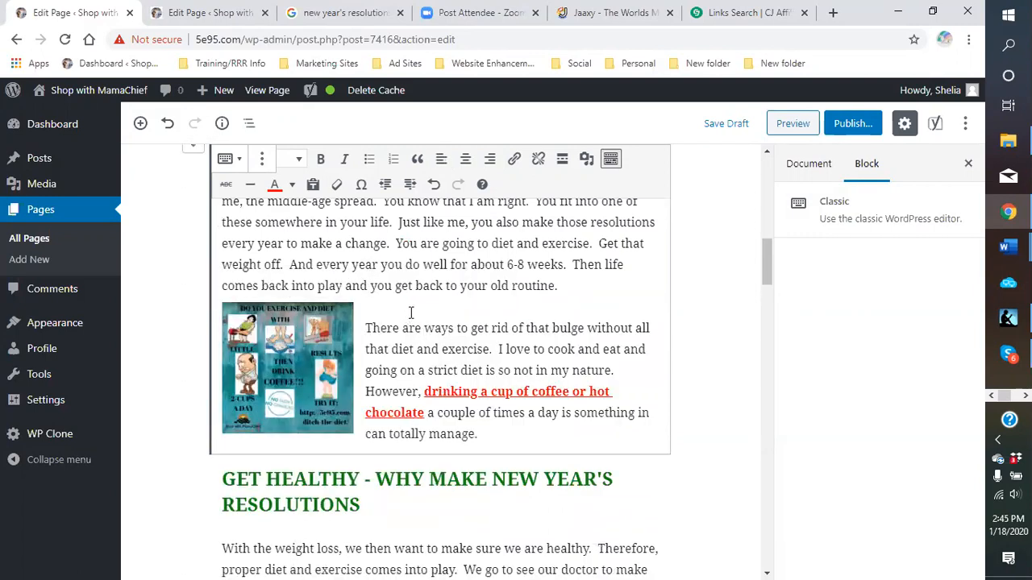
{"action": "scroll", "coordinate": [410, 313], "scroll_direction": "up", "scroll_amount": 5}
{"action": "scroll", "coordinate": [408, 310], "scroll_direction": "down", "scroll_amount": 5}
Add an Image block below the drop-cap paragraph in the GET MARRIED section.
{"action": "scroll", "coordinate": [534, 321], "scroll_direction": "down", "scroll_amount": 3}
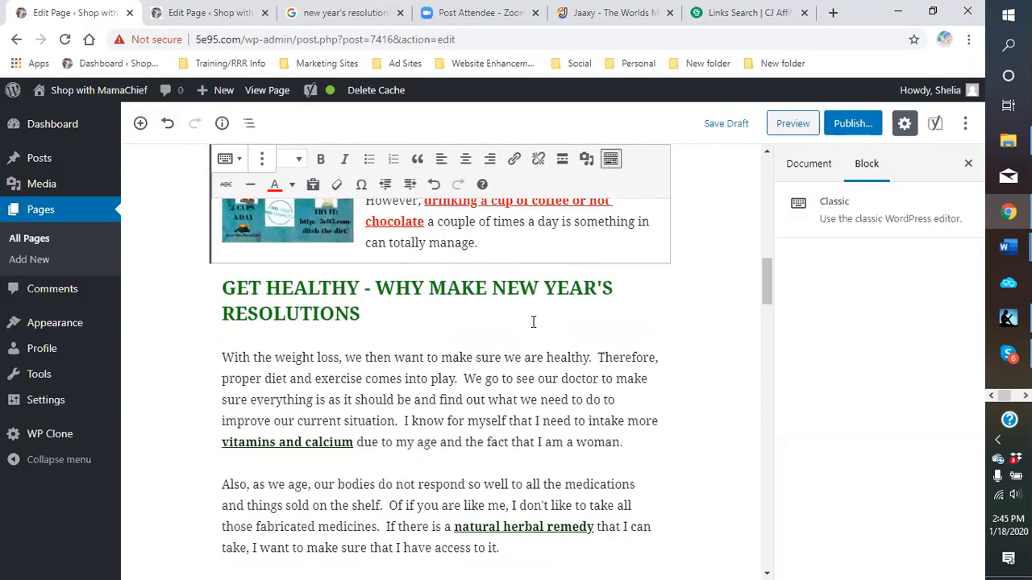
{"action": "scroll", "coordinate": [459, 290], "scroll_direction": "down", "scroll_amount": 2}
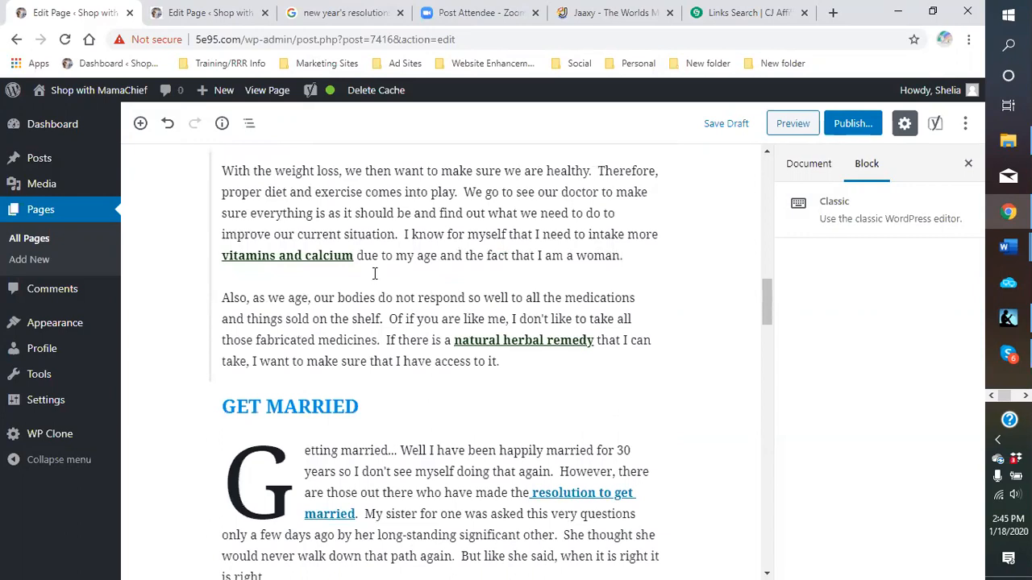
{"action": "scroll", "coordinate": [374, 274], "scroll_direction": "up", "scroll_amount": 3}
{"action": "scroll", "coordinate": [371, 311], "scroll_direction": "down", "scroll_amount": 6}
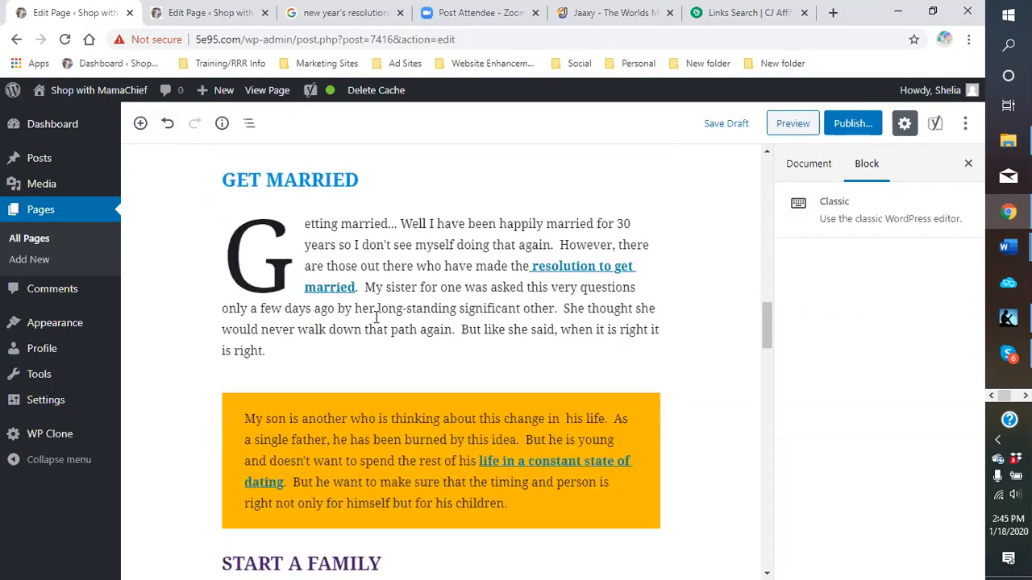
{"action": "left_click", "coordinate": [431, 358]}
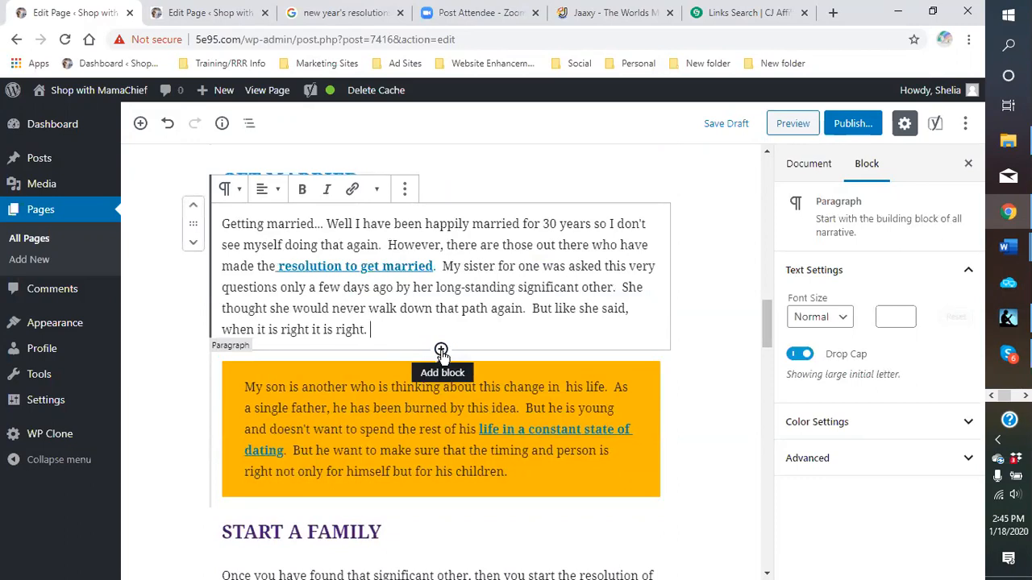
{"action": "left_click", "coordinate": [440, 353]}
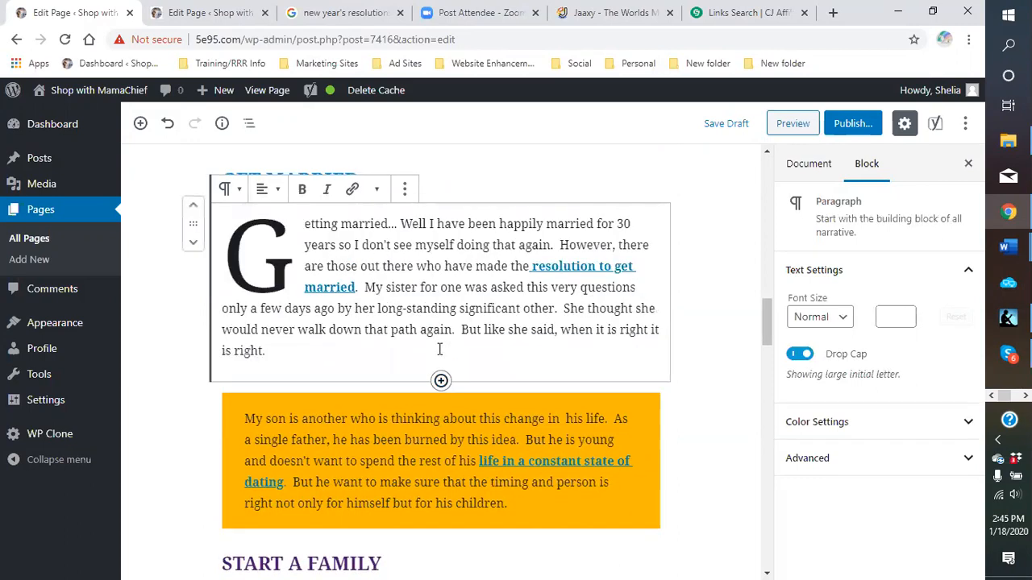
{"action": "left_click", "coordinate": [441, 382]}
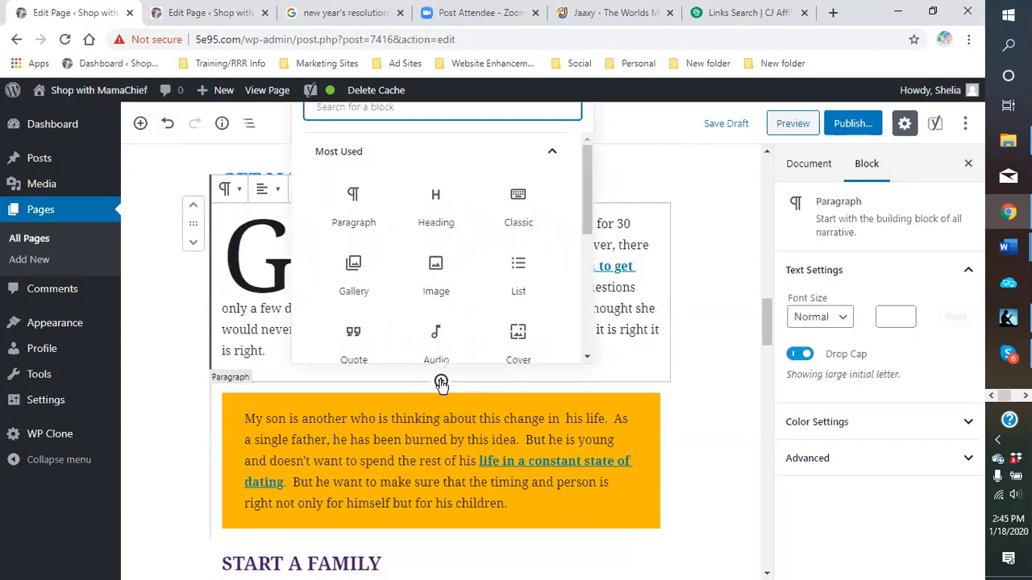
{"action": "left_click", "coordinate": [435, 276]}
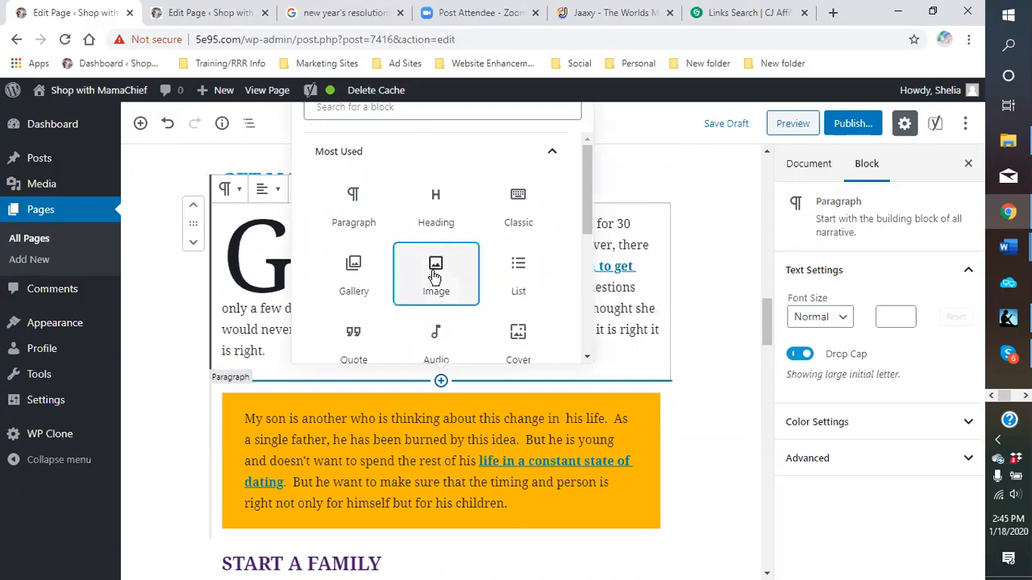
{"action": "scroll", "coordinate": [580, 428], "scroll_direction": "down", "scroll_amount": 2}
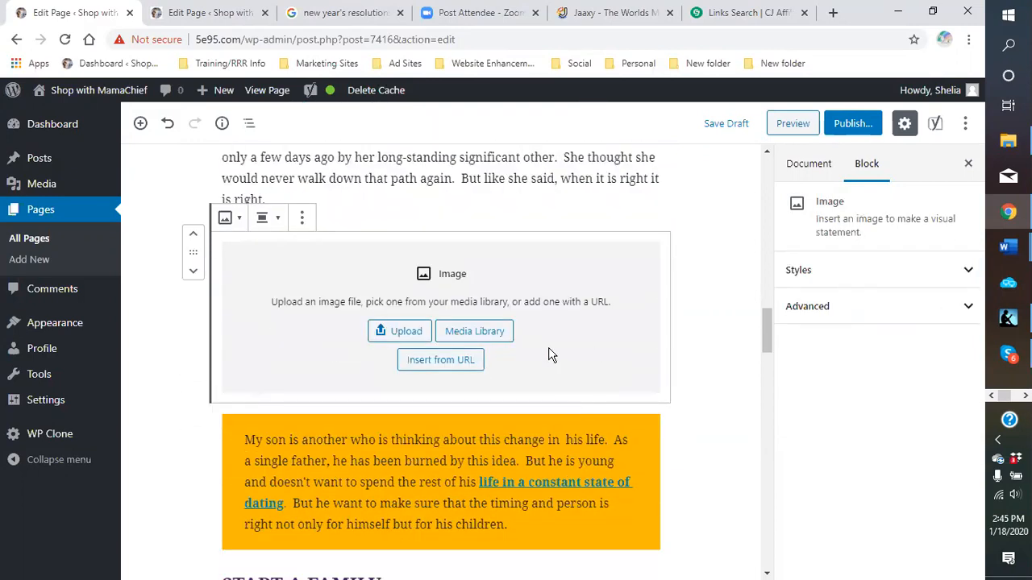
Fill the new block with wedding-cake-and-wine.jpg from the media library and center the image.
{"action": "left_click", "coordinate": [488, 336]}
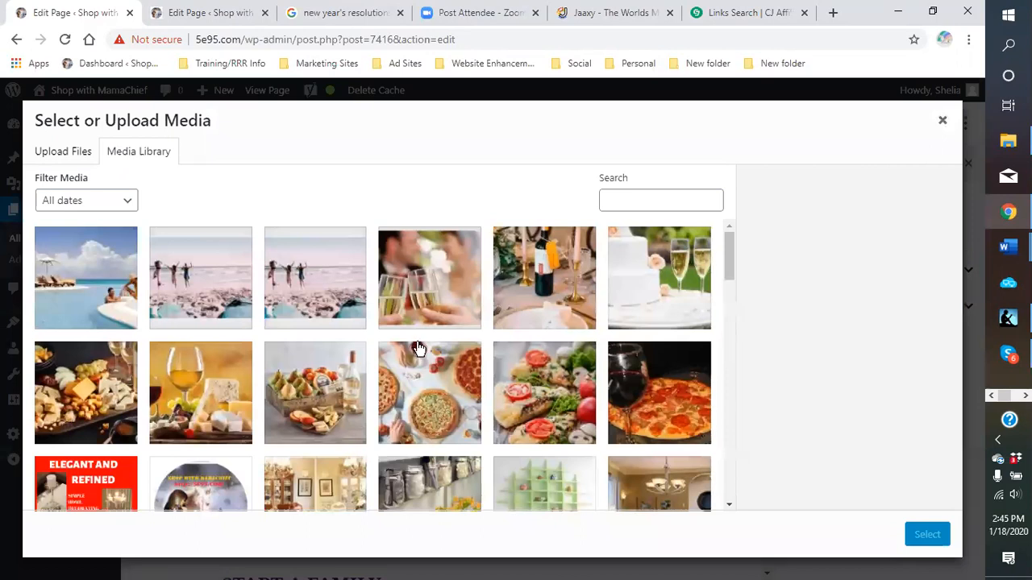
{"action": "scroll", "coordinate": [416, 352], "scroll_direction": "down", "scroll_amount": 1}
{"action": "scroll", "coordinate": [419, 347], "scroll_direction": "up", "scroll_amount": 1}
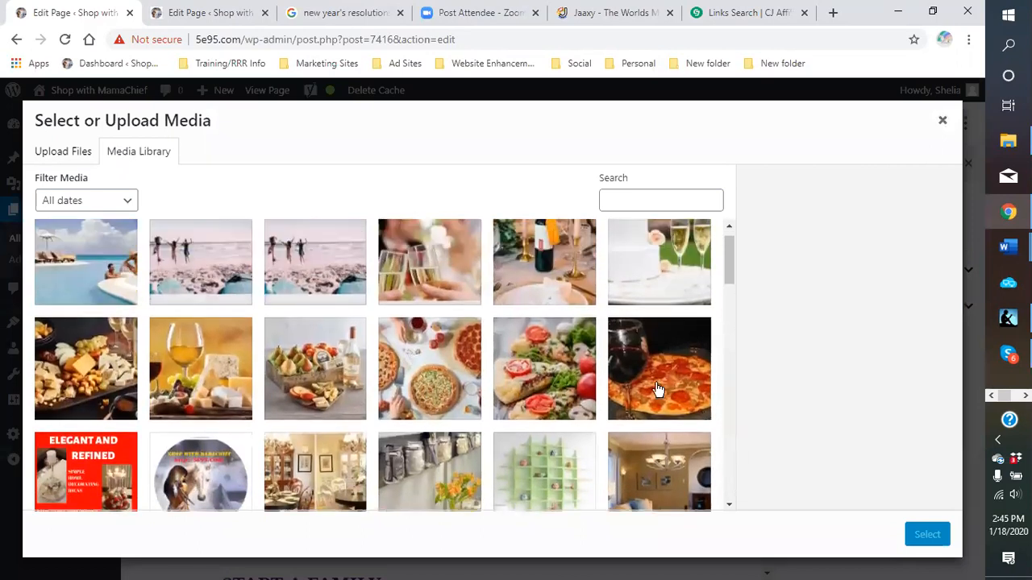
{"action": "left_click", "coordinate": [674, 293]}
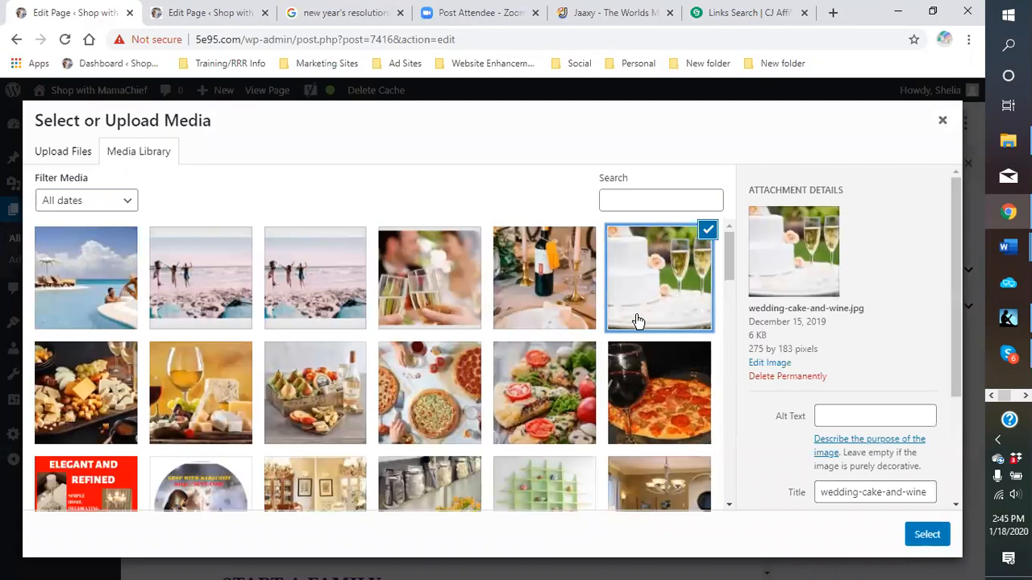
{"action": "left_click", "coordinate": [934, 540]}
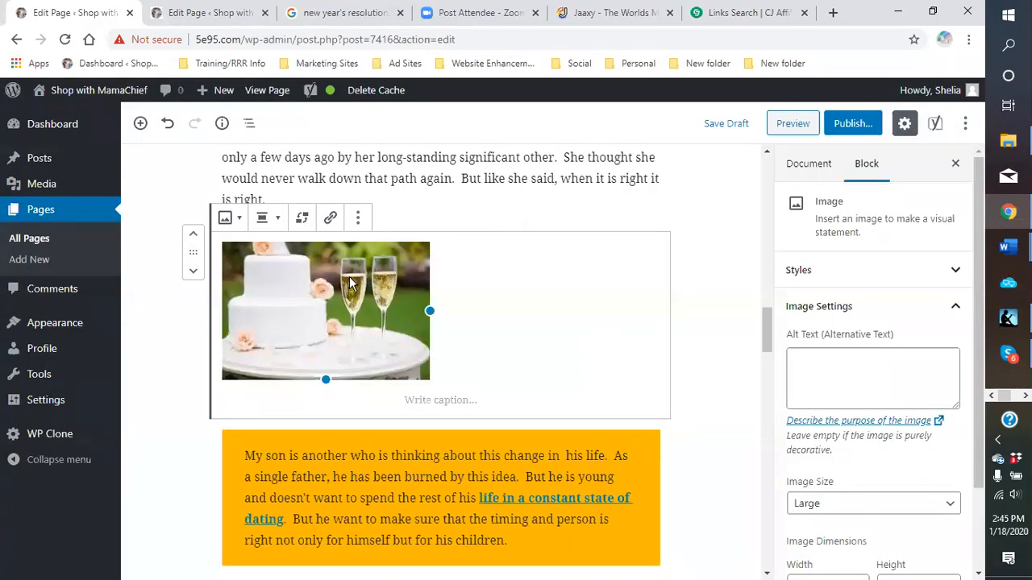
{"action": "left_click", "coordinate": [270, 220]}
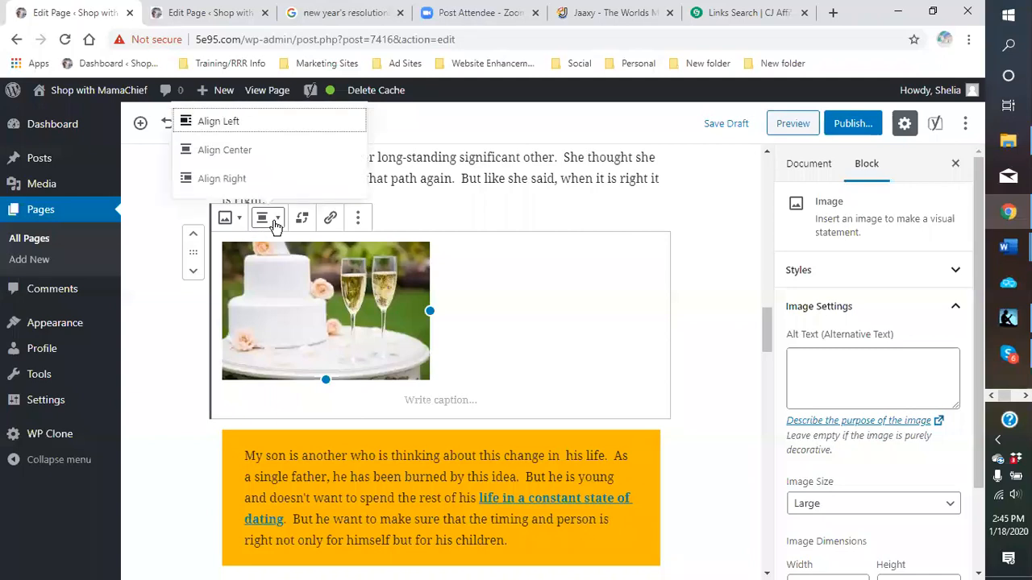
{"action": "left_click", "coordinate": [231, 150]}
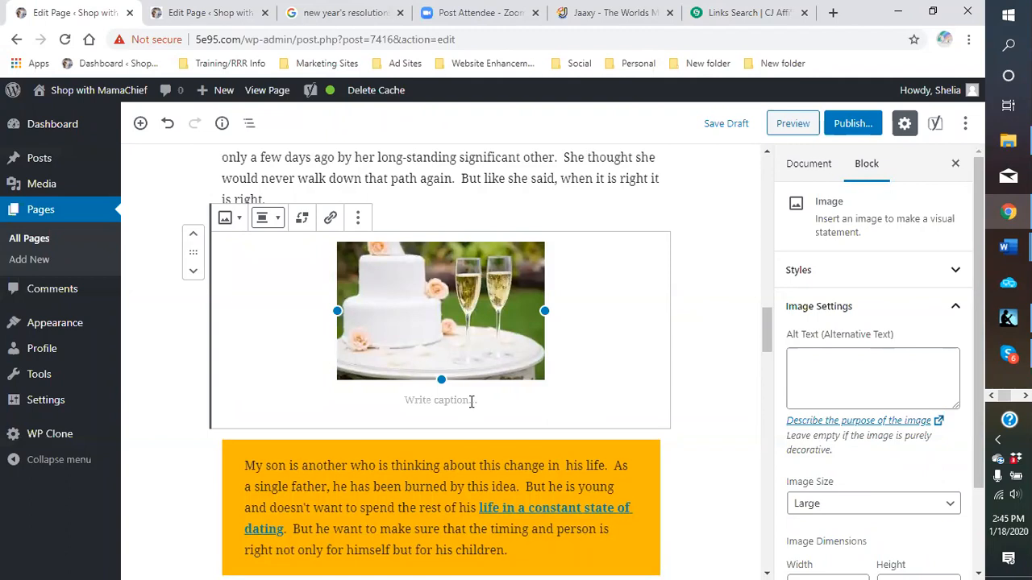
Set the wedding image's alt text to "why make new year's resolutions".
{"action": "left_click", "coordinate": [851, 369]}
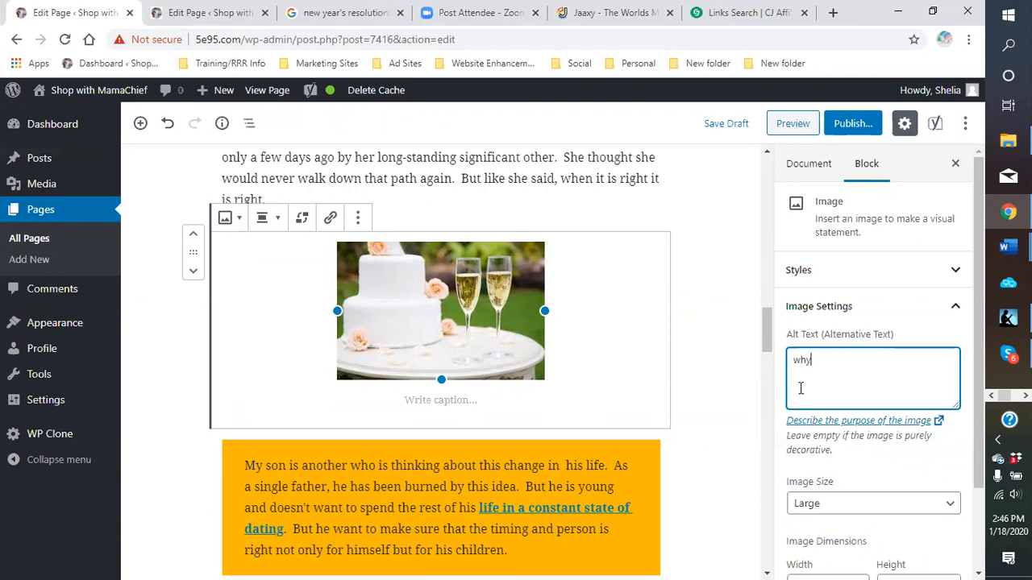
{"action": "scroll", "coordinate": [702, 382], "scroll_direction": "up", "scroll_amount": 15}
{"action": "scroll", "coordinate": [689, 399], "scroll_direction": "down", "scroll_amount": 10}
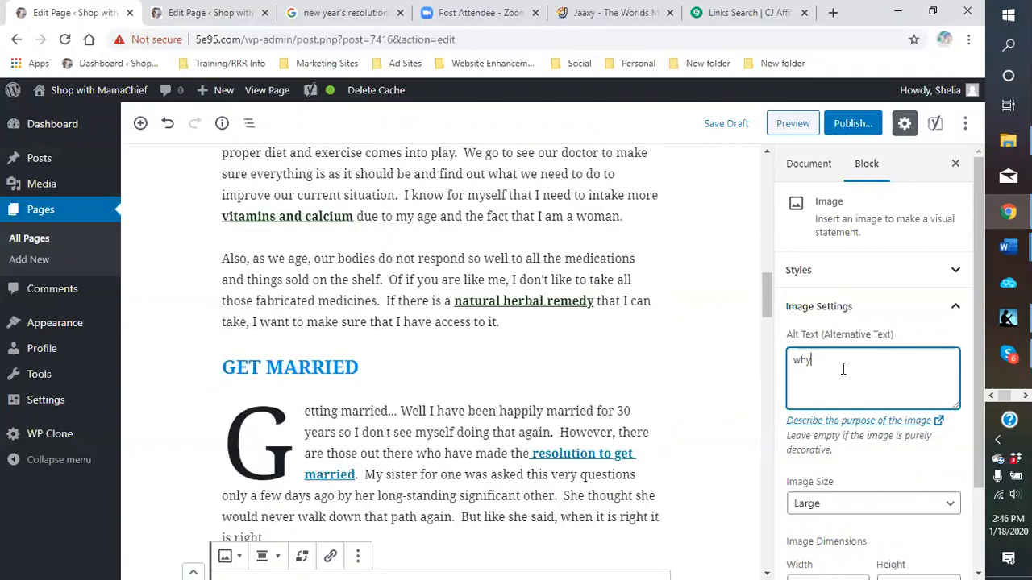
{"action": "type", "text": "new year's resolutions"}
{"action": "scroll", "coordinate": [829, 399], "scroll_direction": "down", "scroll_amount": 2}
{"action": "scroll", "coordinate": [766, 377], "scroll_direction": "down", "scroll_amount": 3}
{"action": "scroll", "coordinate": [668, 370], "scroll_direction": "up", "scroll_amount": 4}
{"action": "scroll", "coordinate": [645, 370], "scroll_direction": "up", "scroll_amount": 1}
{"action": "scroll", "coordinate": [637, 369], "scroll_direction": "down", "scroll_amount": 5}
{"action": "left_click", "coordinate": [440, 342]}
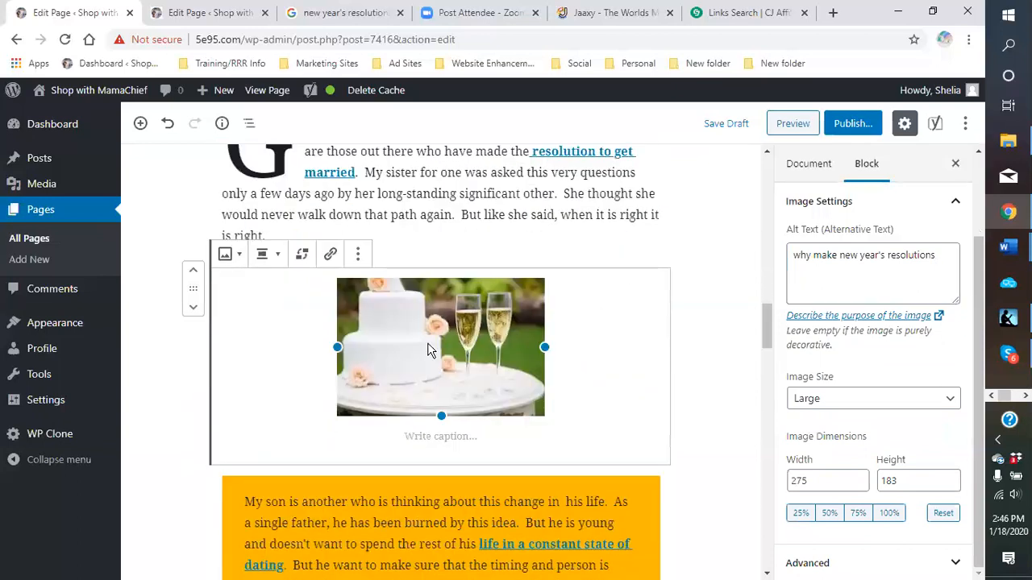
Open the wedding image's link entry, switch to CJ Affiliate and search the links for the keyword "dating".
{"action": "left_click", "coordinate": [330, 255]}
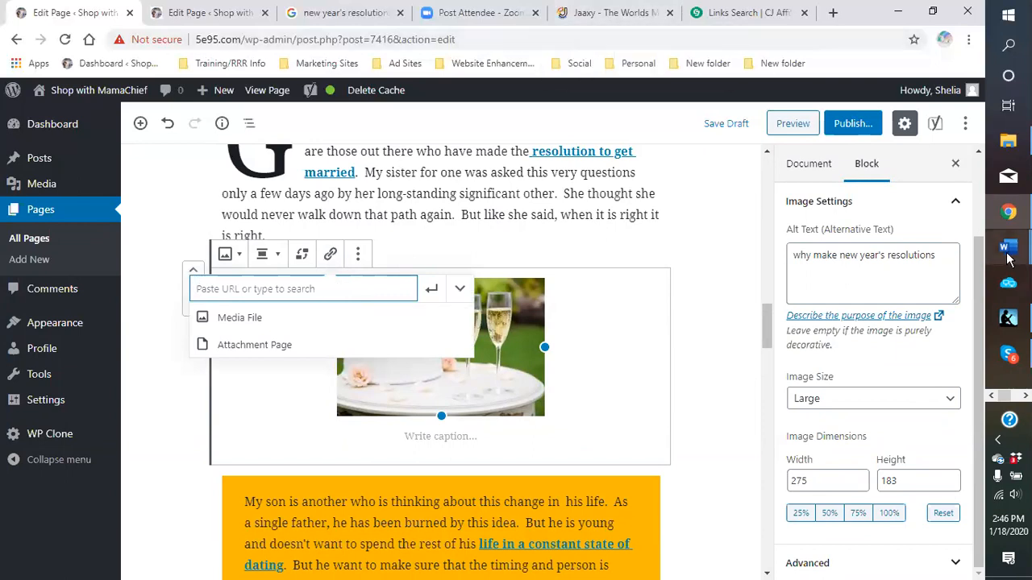
{"action": "left_click", "coordinate": [730, 17]}
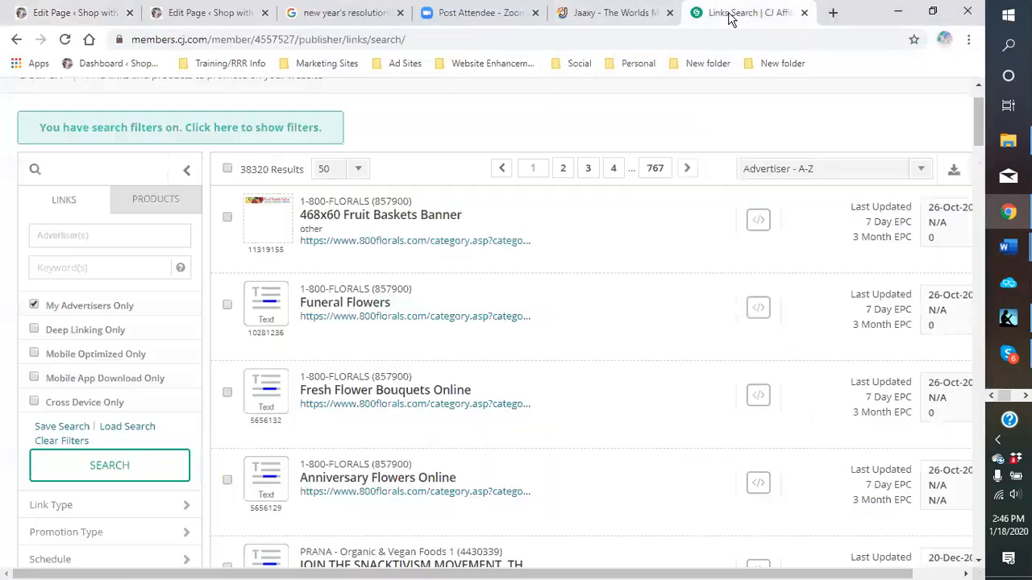
{"action": "left_click", "coordinate": [72, 269]}
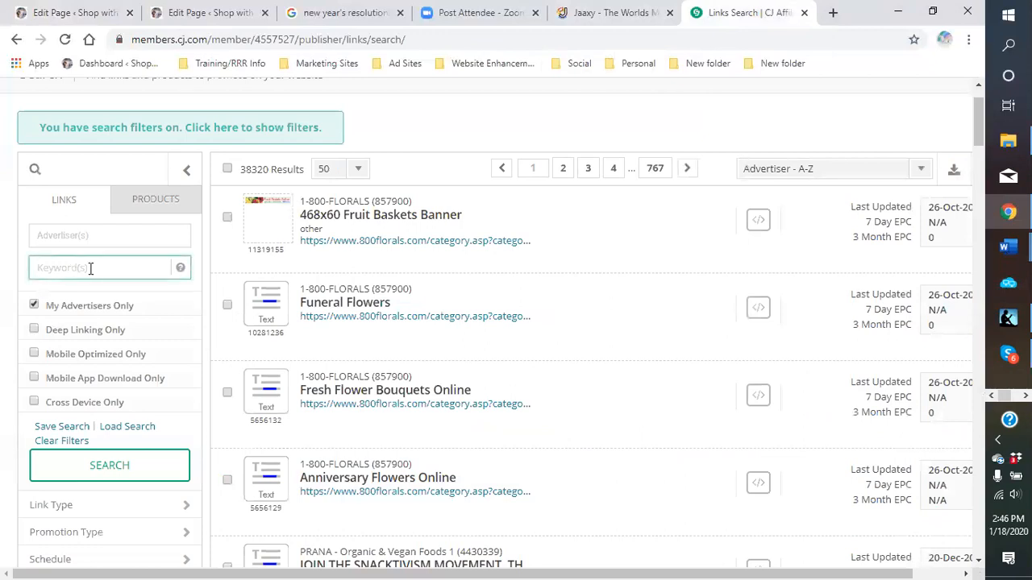
{"action": "type", "text": "marr"}
{"action": "key", "text": "BackSpace"}
{"action": "type", "text": "dating"}
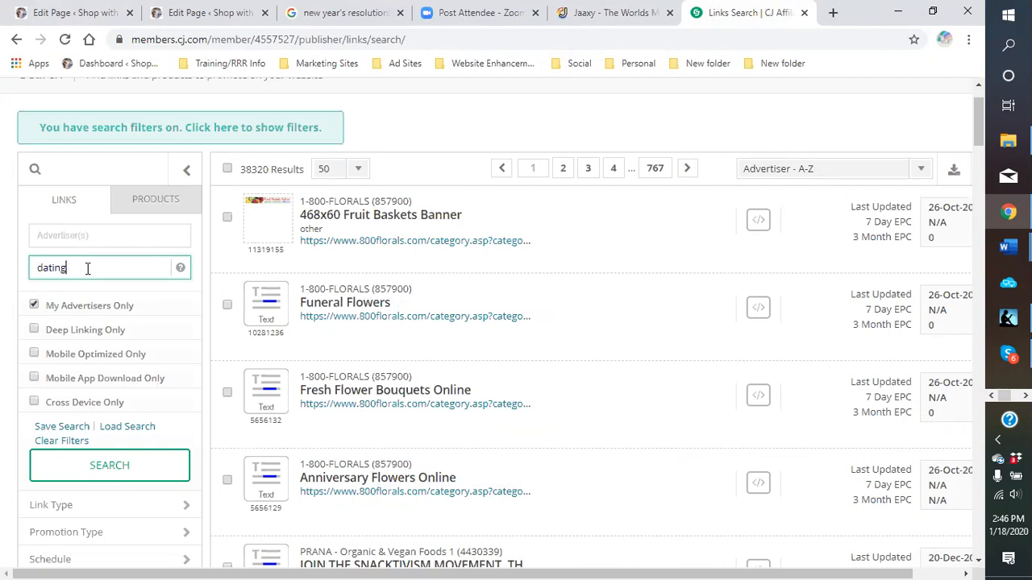
{"action": "key", "text": "Return"}
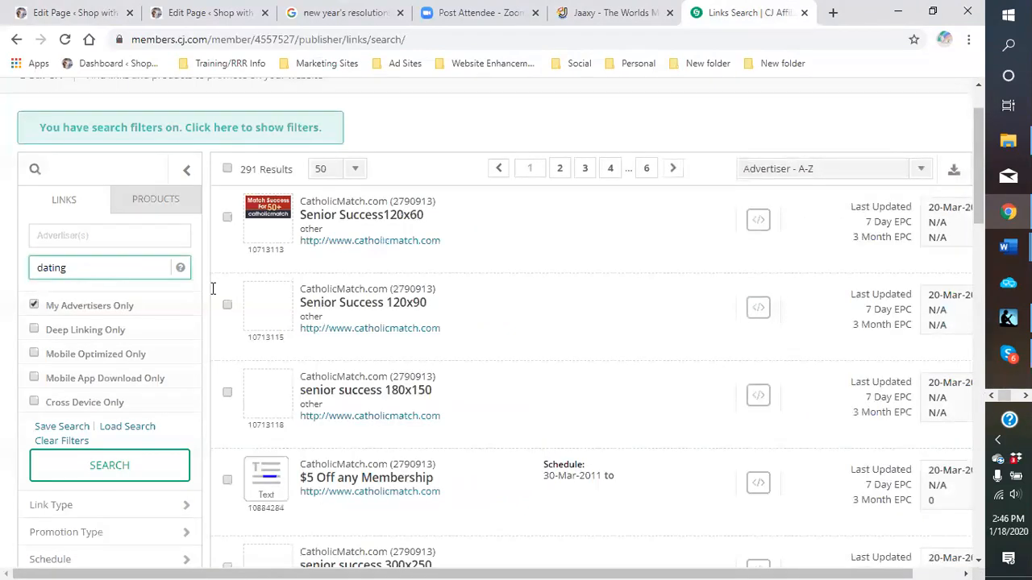
Search the affiliate links for the keyword "wedding" instead.
{"action": "double_click", "coordinate": [39, 267]}
{"action": "type", "text": "w"}
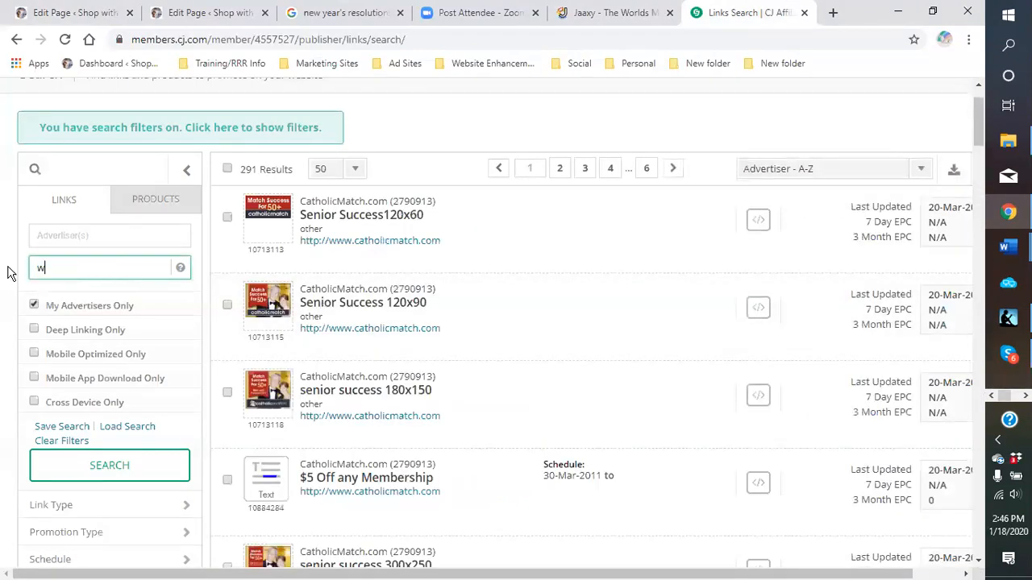
{"action": "key", "text": "Return"}
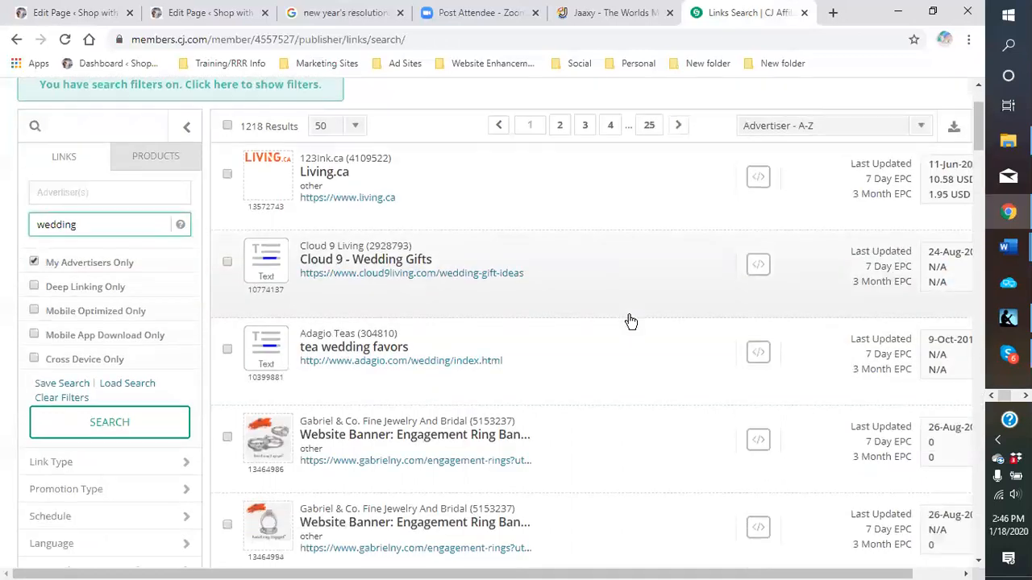
Copy the click URL of the Gabriel & Co. single-ring engagement banner, size 336 x 280.
{"action": "scroll", "coordinate": [629, 320], "scroll_direction": "down", "scroll_amount": 3}
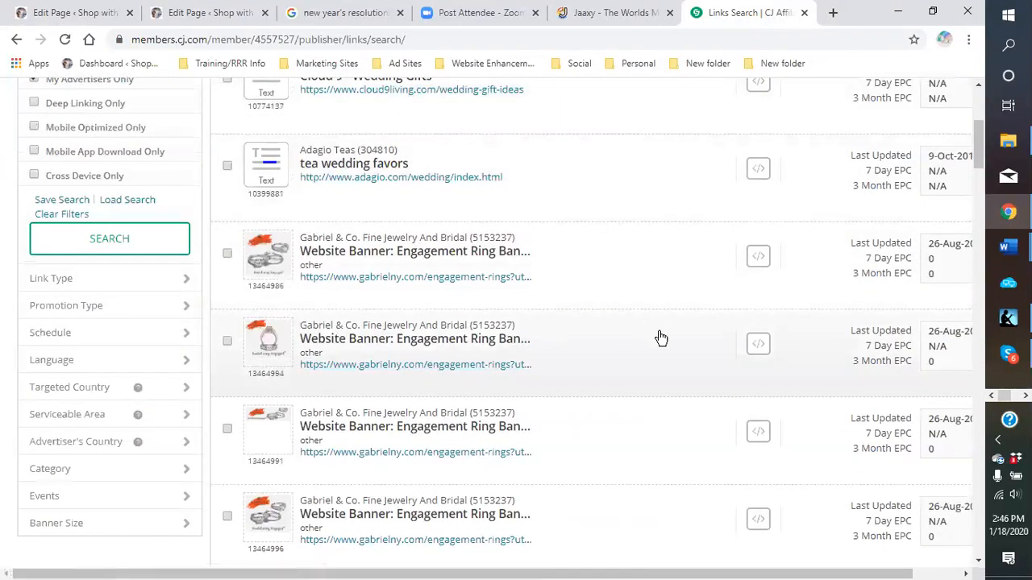
{"action": "scroll", "coordinate": [653, 314], "scroll_direction": "down", "scroll_amount": 2}
{"action": "left_click", "coordinate": [758, 194]}
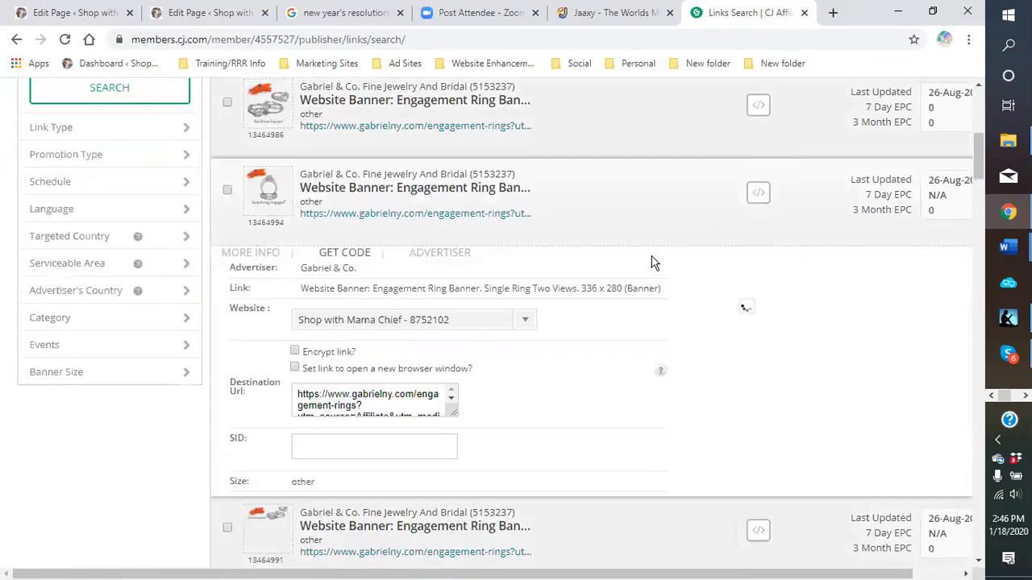
{"action": "scroll", "coordinate": [631, 277], "scroll_direction": "down", "scroll_amount": 4}
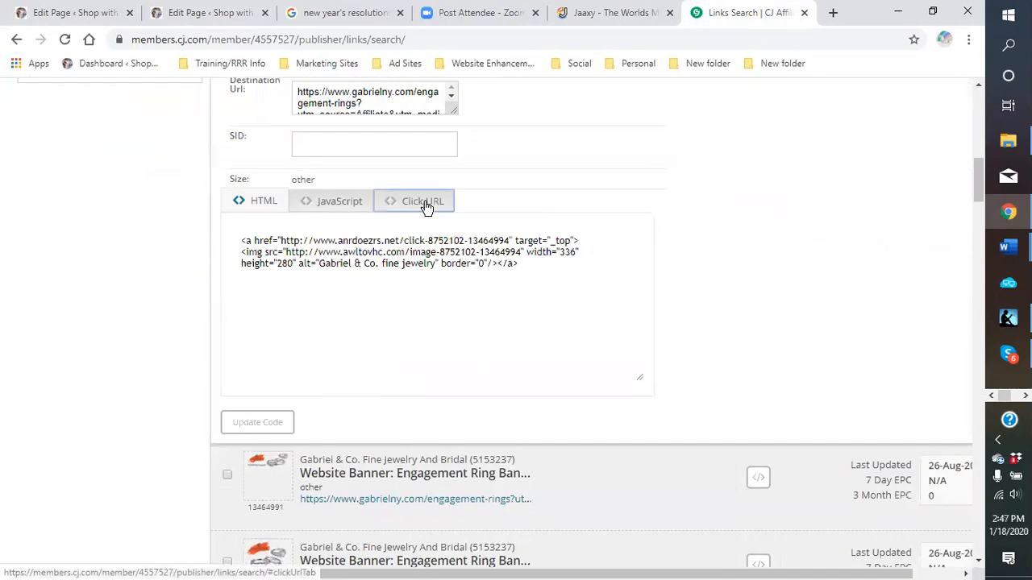
{"action": "left_click", "coordinate": [423, 202]}
{"action": "left_click_drag", "start_coordinate": [478, 245], "coordinate": [238, 243]}
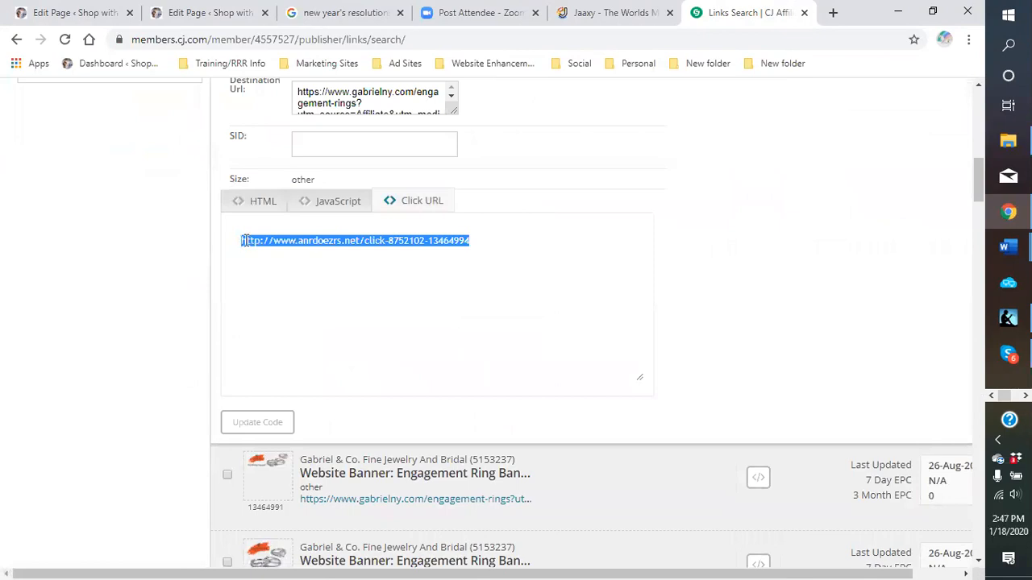
{"action": "right_click", "coordinate": [244, 240]}
{"action": "left_click", "coordinate": [282, 297]}
Back in the WordPress page editor, link the wedding image to the copied URL and have it open in a new tab.
{"action": "left_click", "coordinate": [83, 20]}
{"action": "scroll", "coordinate": [517, 306], "scroll_direction": "down", "scroll_amount": 2}
{"action": "right_click", "coordinate": [270, 202]}
{"action": "left_click", "coordinate": [309, 318]}
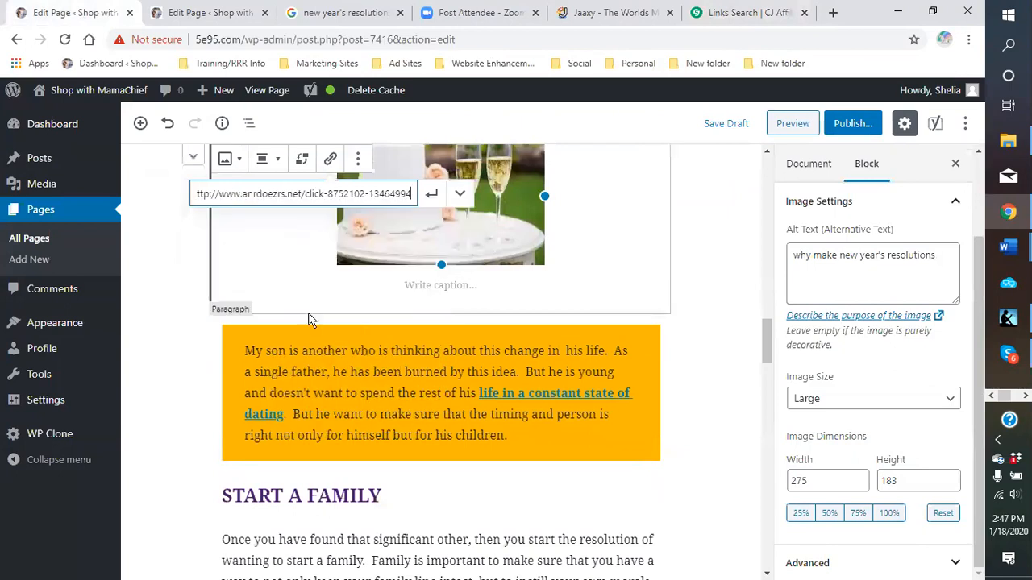
{"action": "left_click", "coordinate": [459, 197]}
{"action": "left_click", "coordinate": [214, 226]}
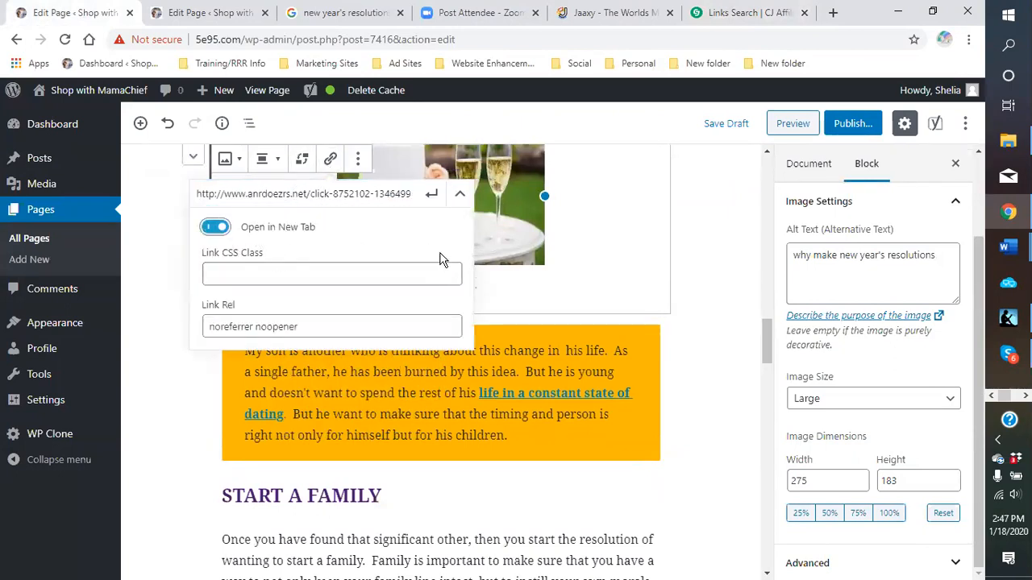
{"action": "left_click", "coordinate": [431, 194]}
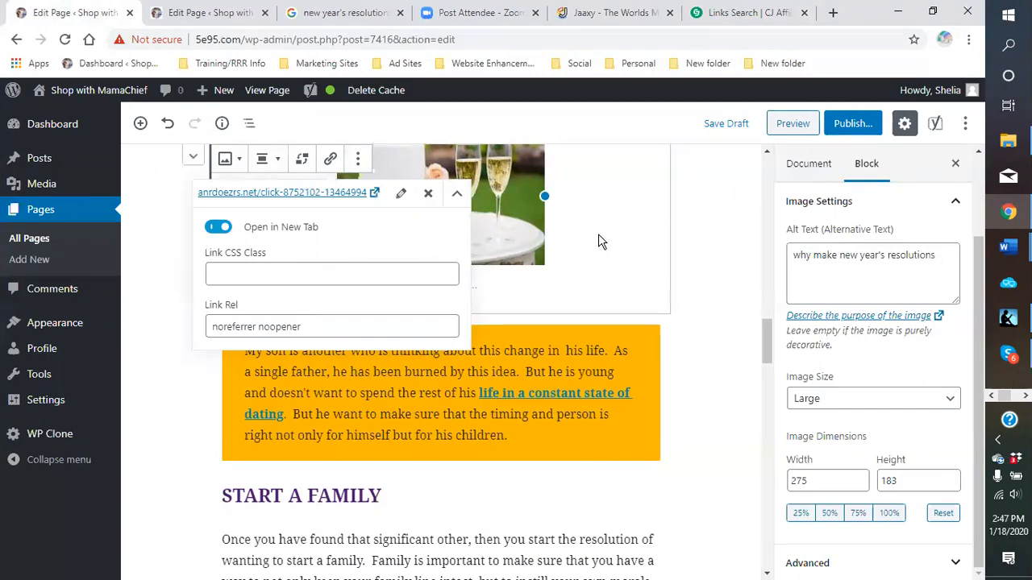
Check the placement of the wedding image in the GET MARRIED section and save the page draft.
{"action": "scroll", "coordinate": [684, 279], "scroll_direction": "up", "scroll_amount": 2}
{"action": "scroll", "coordinate": [684, 279], "scroll_direction": "down", "scroll_amount": 2}
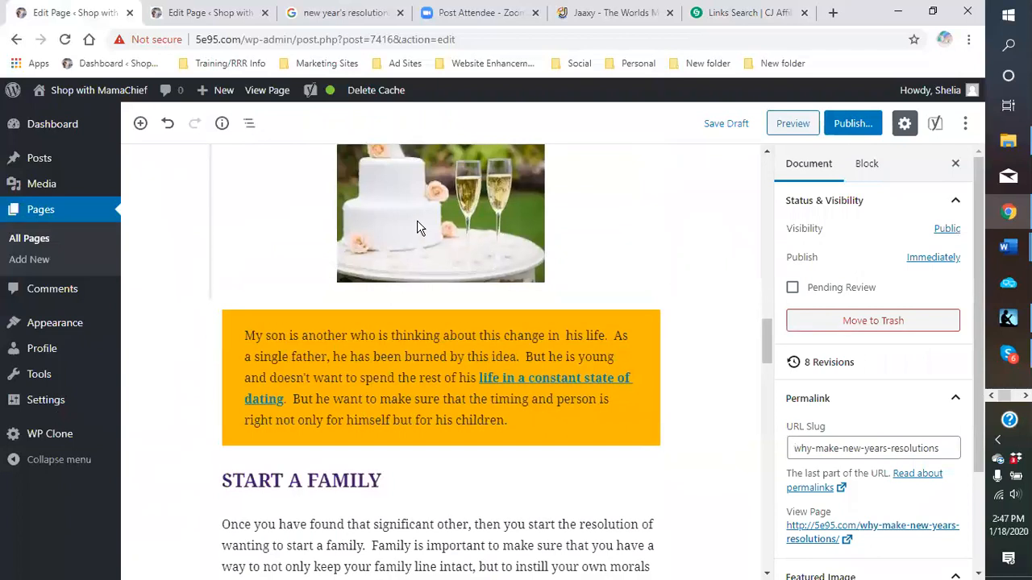
{"action": "scroll", "coordinate": [704, 258], "scroll_direction": "down", "scroll_amount": 1}
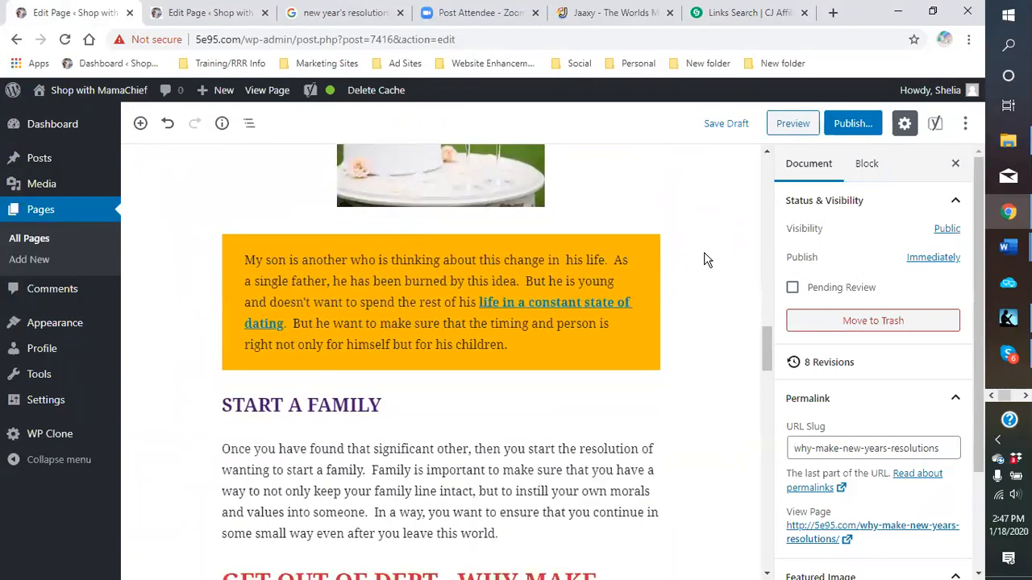
{"action": "scroll", "coordinate": [703, 258], "scroll_direction": "up", "scroll_amount": 3}
{"action": "scroll", "coordinate": [704, 258], "scroll_direction": "down", "scroll_amount": 1}
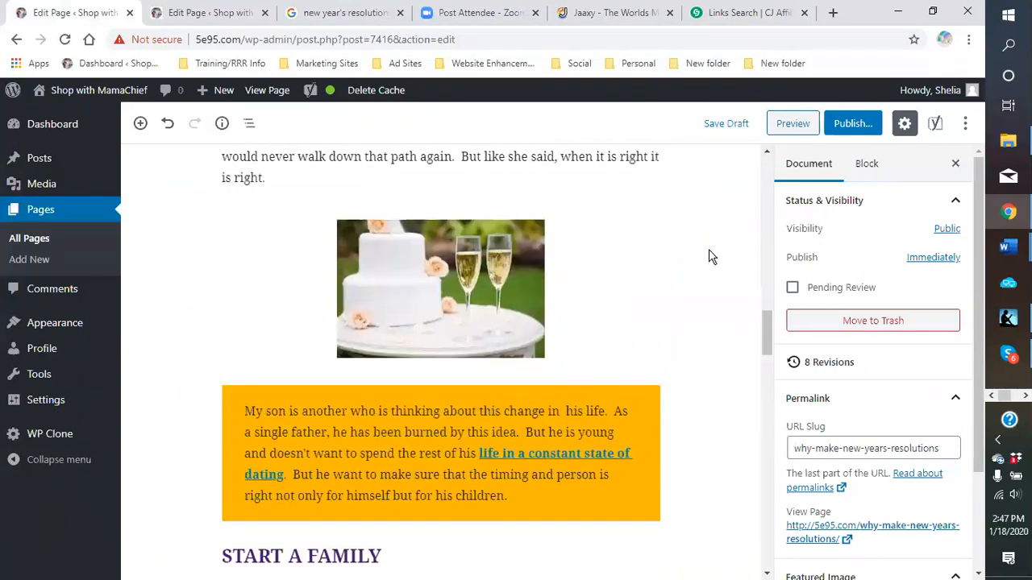
{"action": "left_click", "coordinate": [730, 126]}
{"action": "scroll", "coordinate": [699, 341], "scroll_direction": "down", "scroll_amount": 6}
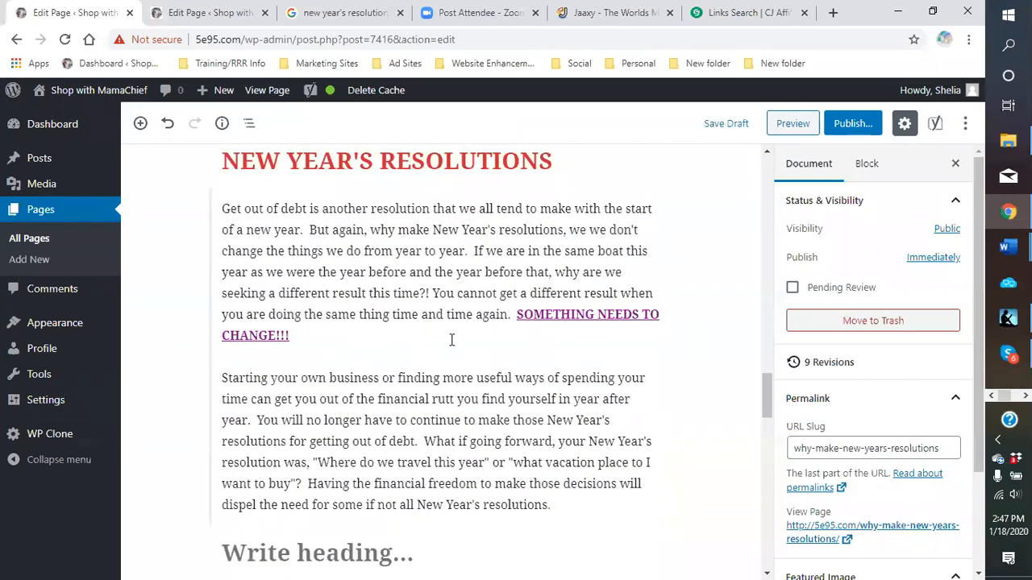
Place the insertion point before "Get out of debt" in the GET OUT OF DEBT section's first paragraph and start adding media there.
{"action": "scroll", "coordinate": [451, 340], "scroll_direction": "up", "scroll_amount": 3}
{"action": "scroll", "coordinate": [449, 341], "scroll_direction": "down", "scroll_amount": 3}
{"action": "left_click", "coordinate": [423, 347]}
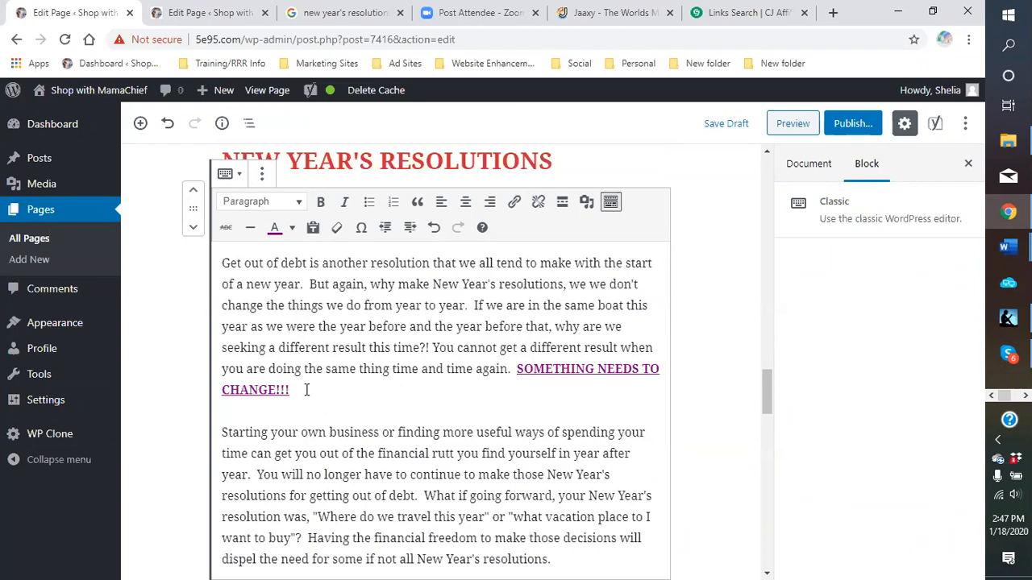
{"action": "scroll", "coordinate": [359, 415], "scroll_direction": "up", "scroll_amount": 3}
{"action": "scroll", "coordinate": [345, 395], "scroll_direction": "down", "scroll_amount": 5}
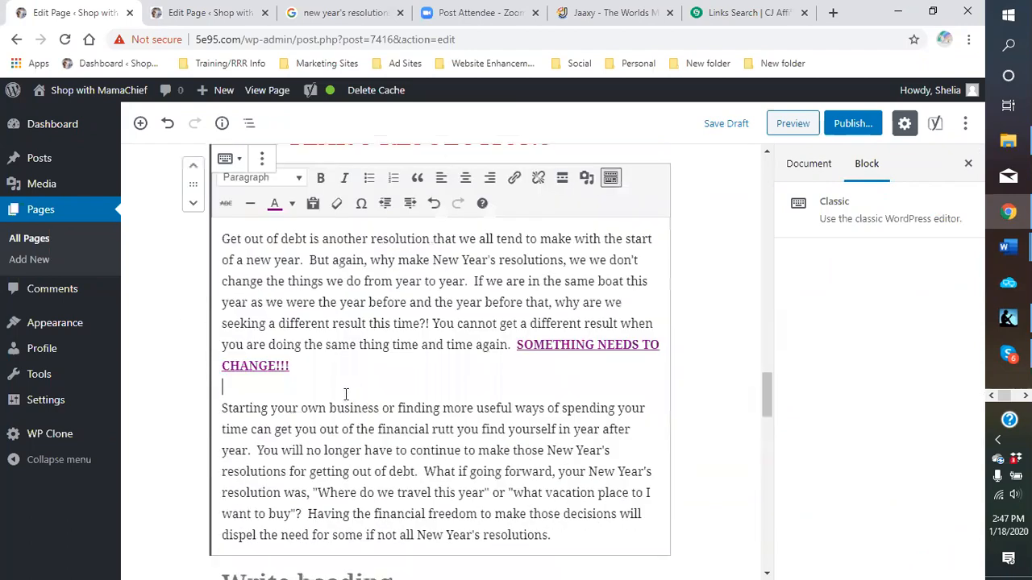
{"action": "scroll", "coordinate": [332, 333], "scroll_direction": "up", "scroll_amount": 4}
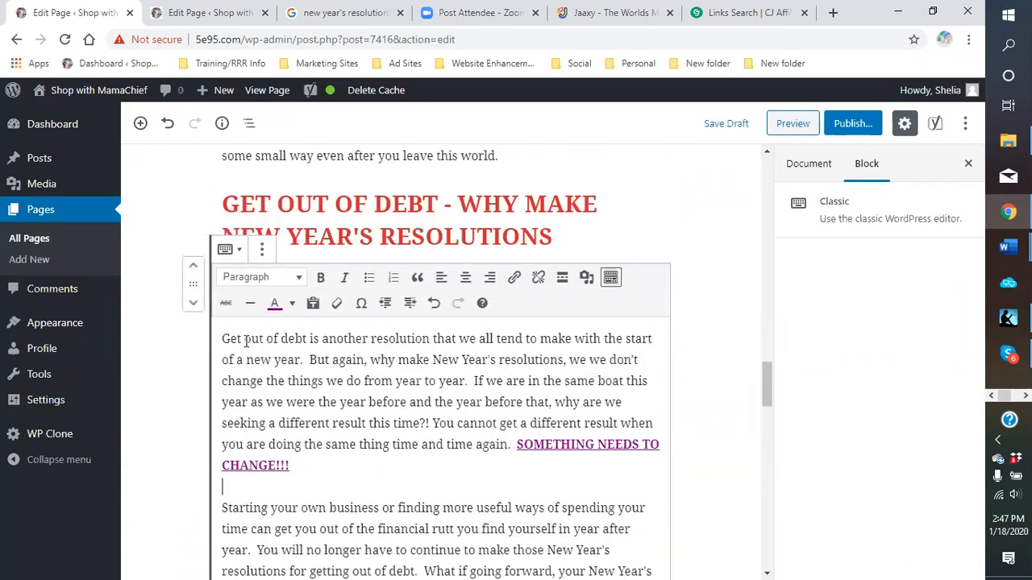
{"action": "left_click", "coordinate": [224, 337]}
{"action": "left_click", "coordinate": [586, 279]}
Find the "DOES THIS SOUND FAMILIAR" dream-versus-reality boat image in the media library and insert it into the page.
{"action": "scroll", "coordinate": [578, 300], "scroll_direction": "down", "scroll_amount": 1}
{"action": "scroll", "coordinate": [577, 300], "scroll_direction": "down", "scroll_amount": 5}
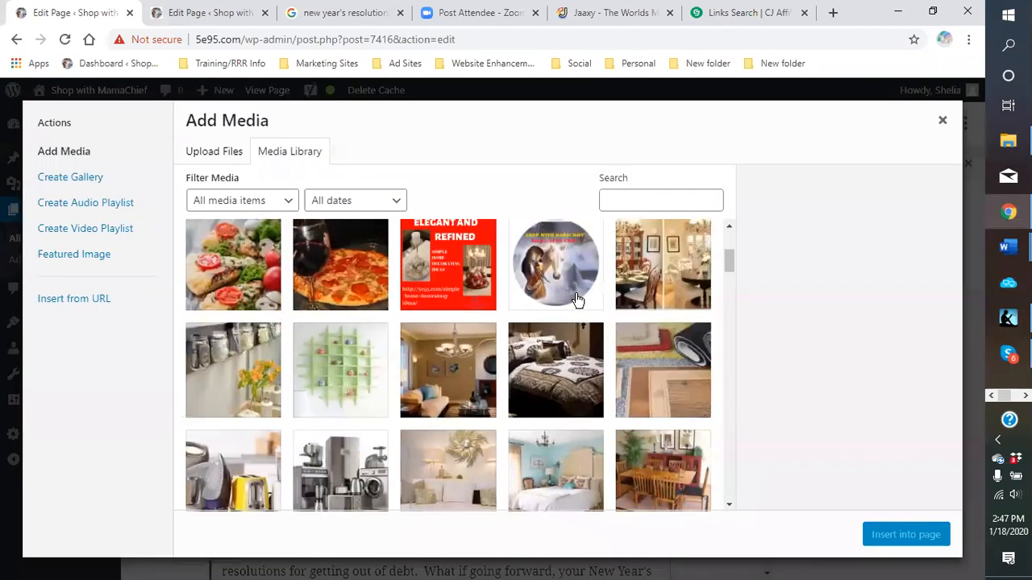
{"action": "scroll", "coordinate": [574, 306], "scroll_direction": "down", "scroll_amount": 3}
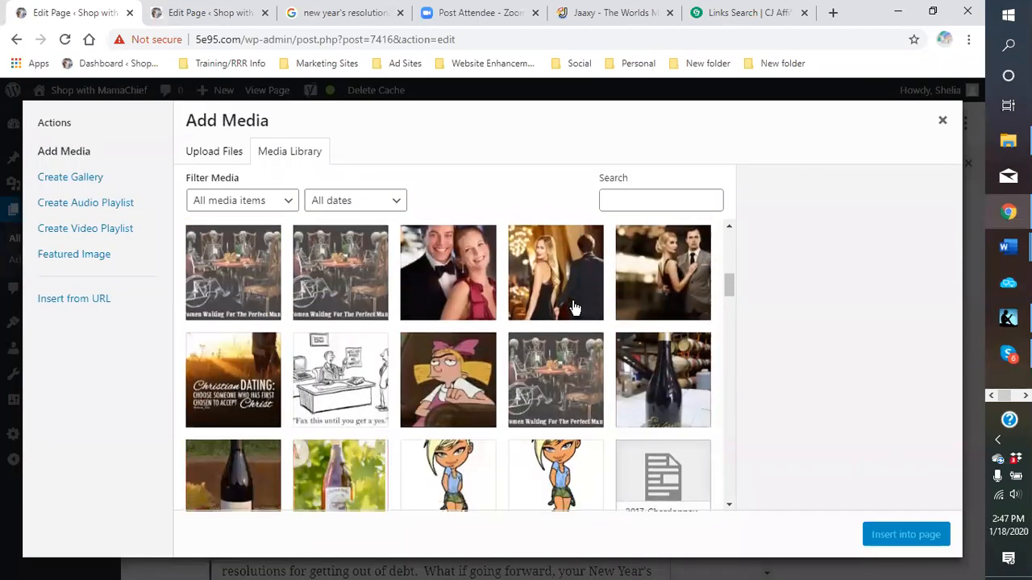
{"action": "scroll", "coordinate": [573, 308], "scroll_direction": "down", "scroll_amount": 2}
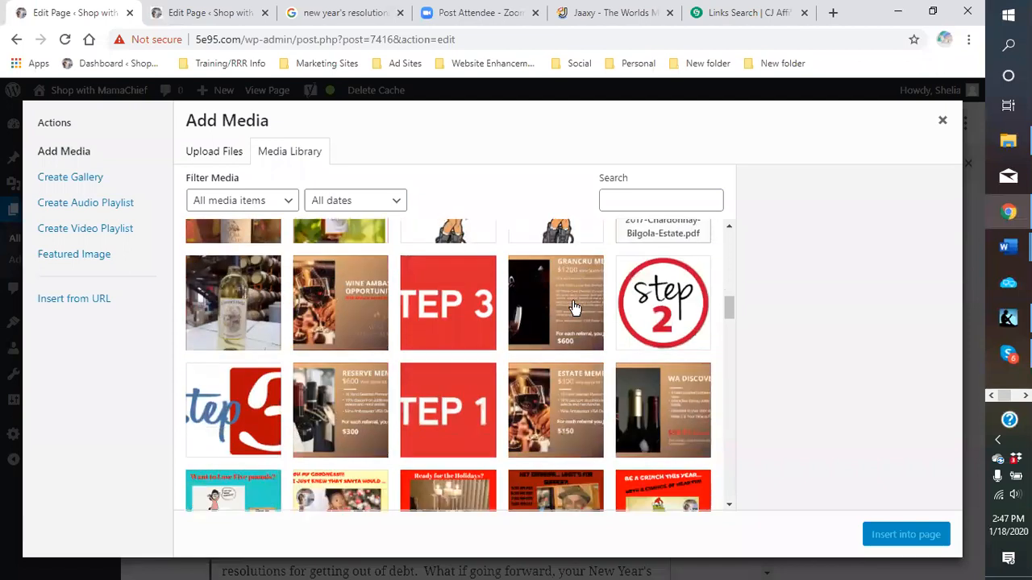
{"action": "scroll", "coordinate": [574, 307], "scroll_direction": "down", "scroll_amount": 4}
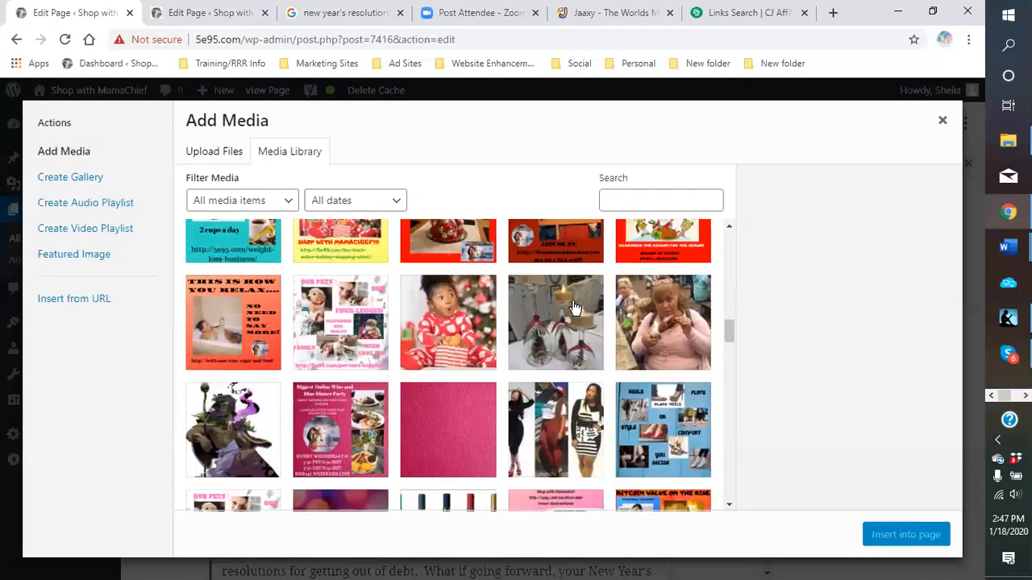
{"action": "scroll", "coordinate": [574, 307], "scroll_direction": "up", "scroll_amount": 1}
{"action": "scroll", "coordinate": [574, 315], "scroll_direction": "down", "scroll_amount": 1}
{"action": "scroll", "coordinate": [574, 314], "scroll_direction": "down", "scroll_amount": 4}
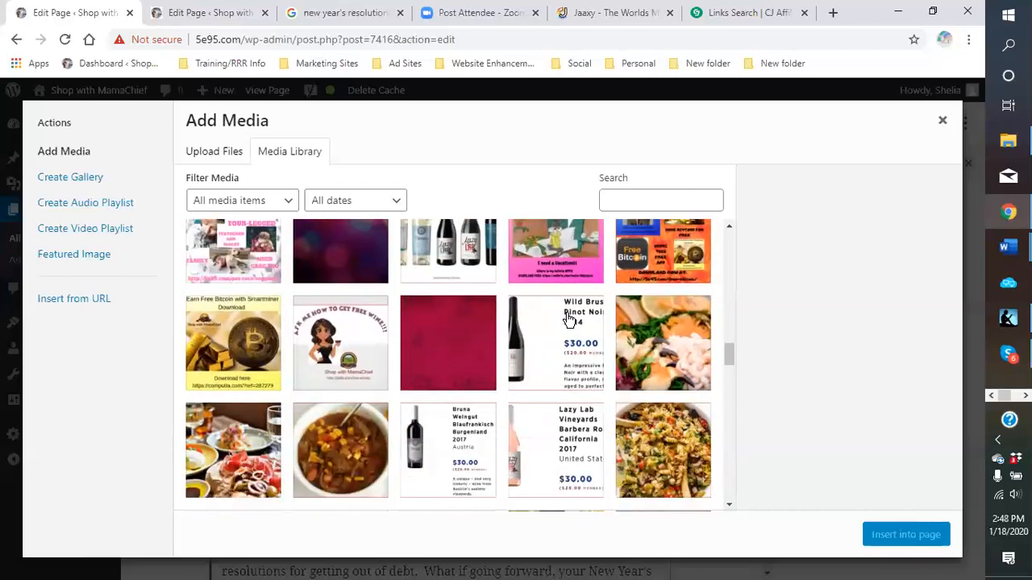
{"action": "scroll", "coordinate": [569, 320], "scroll_direction": "down", "scroll_amount": 4}
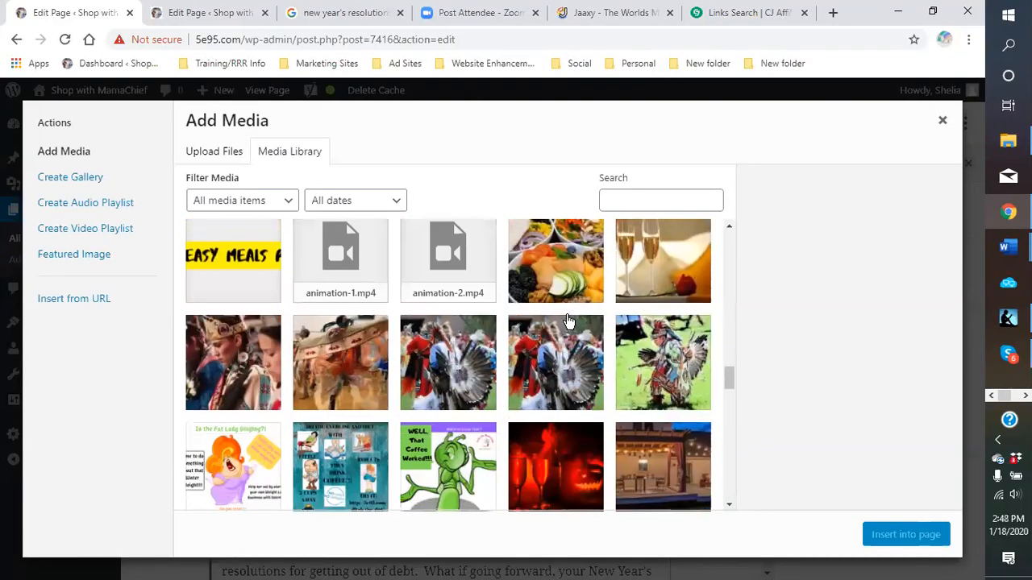
{"action": "scroll", "coordinate": [569, 322], "scroll_direction": "down", "scroll_amount": 2}
{"action": "scroll", "coordinate": [568, 323], "scroll_direction": "down", "scroll_amount": 8}
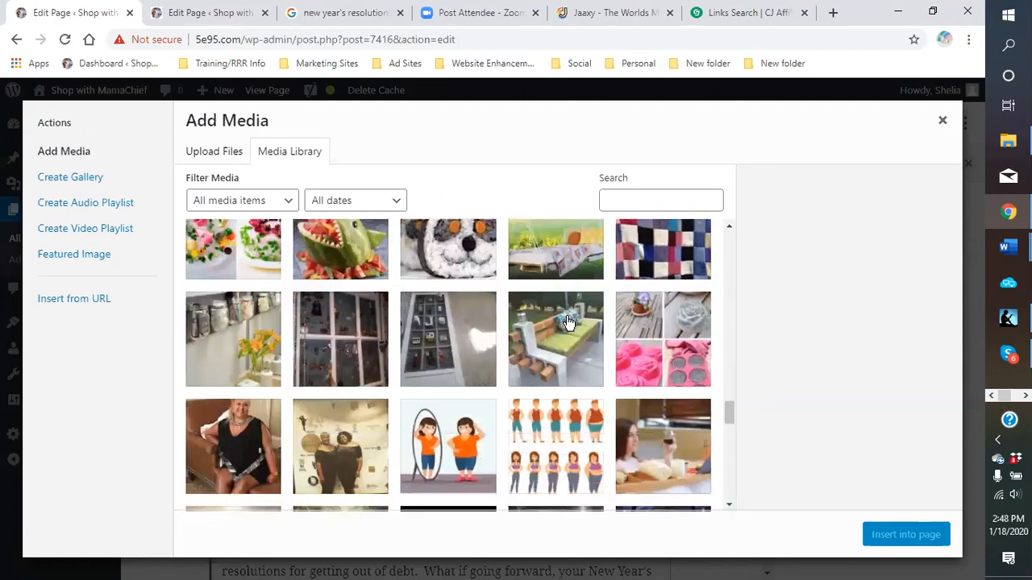
{"action": "scroll", "coordinate": [569, 322], "scroll_direction": "down", "scroll_amount": 3}
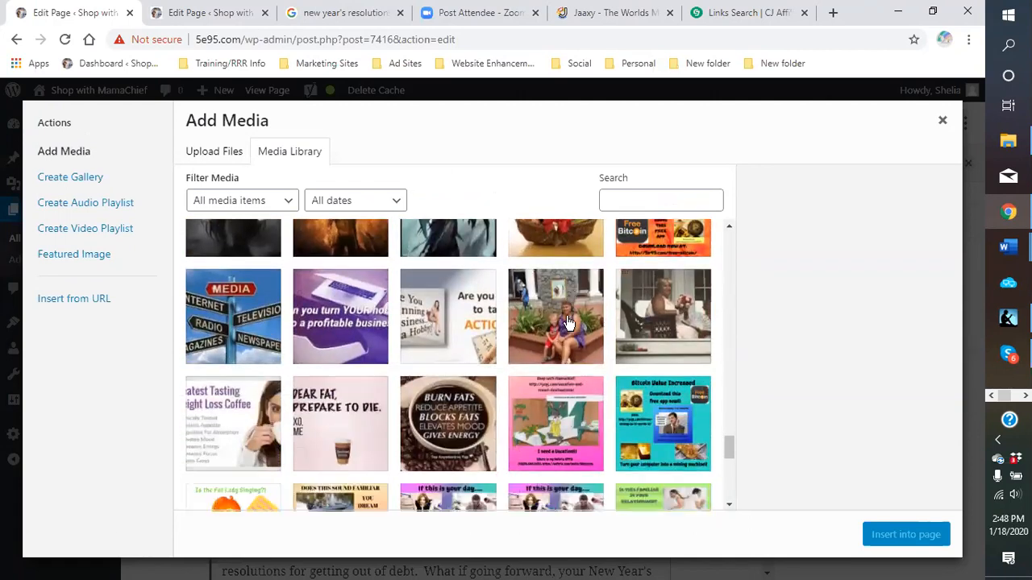
{"action": "scroll", "coordinate": [569, 322], "scroll_direction": "down", "scroll_amount": 2}
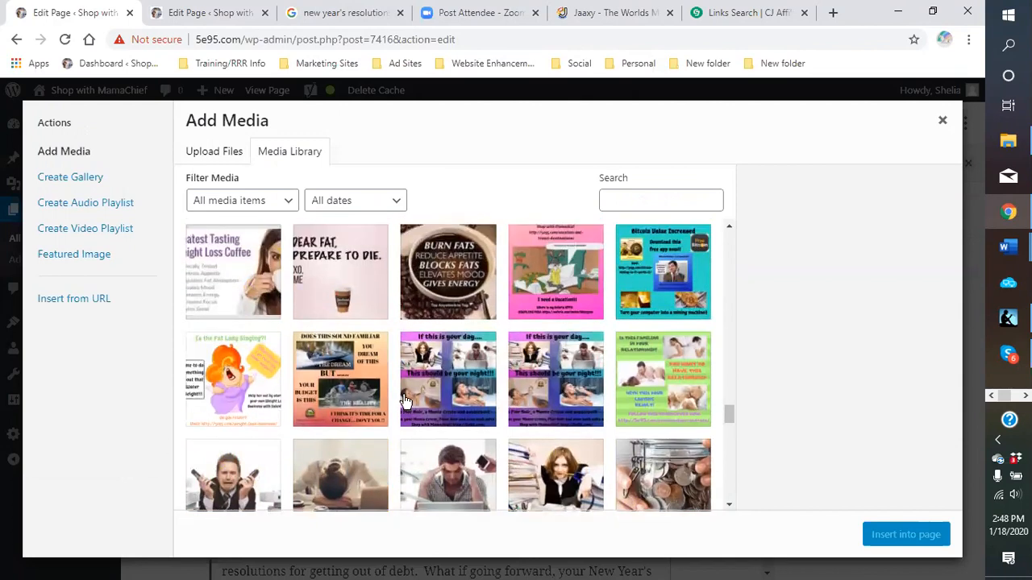
{"action": "left_click", "coordinate": [336, 391]}
{"action": "left_click", "coordinate": [901, 538]}
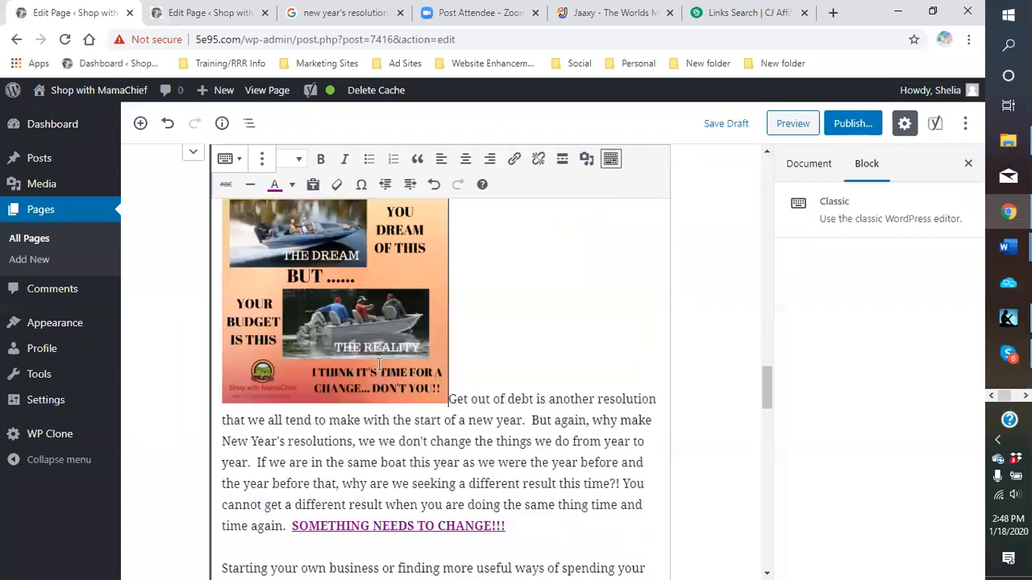
Align the boat image right so the paragraph wraps around it, and shrink it to about 221 x 221 pixels.
{"action": "scroll", "coordinate": [379, 387], "scroll_direction": "up", "scroll_amount": 3}
{"action": "left_click", "coordinate": [353, 458]}
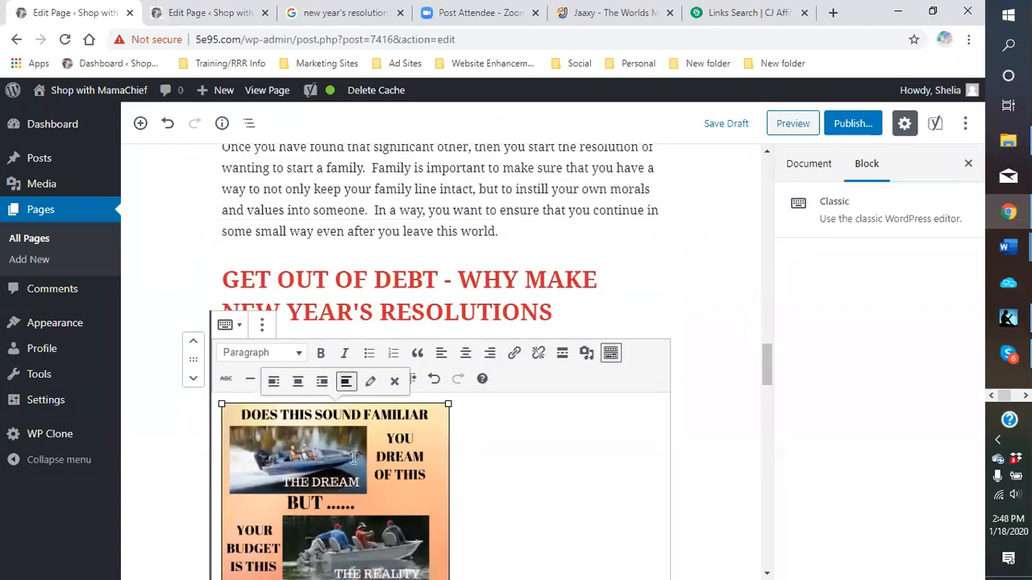
{"action": "left_click", "coordinate": [322, 381]}
{"action": "scroll", "coordinate": [426, 357], "scroll_direction": "down", "scroll_amount": 2}
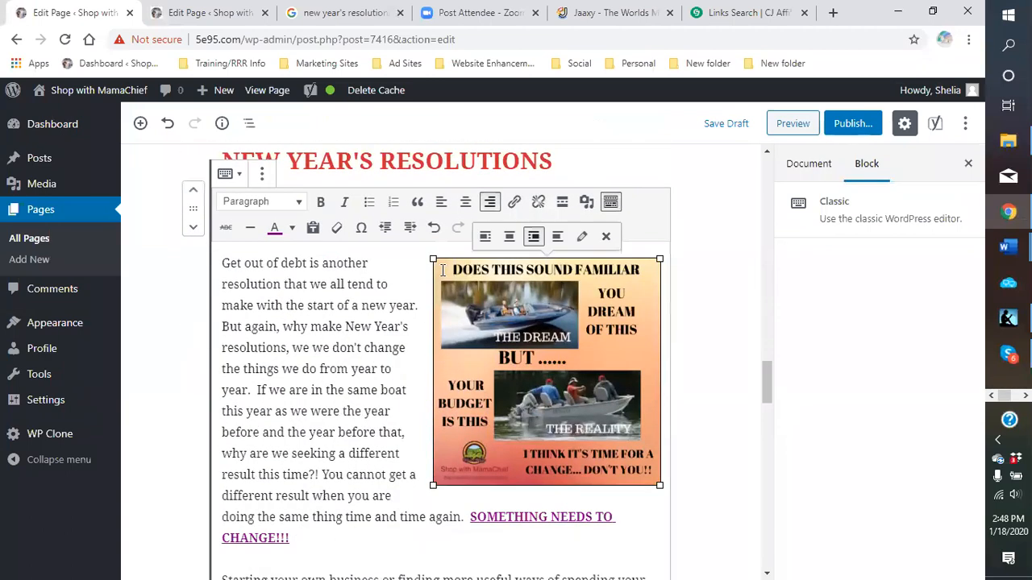
{"action": "left_click_drag", "start_coordinate": [432, 260], "coordinate": [492, 311]}
{"action": "left_click", "coordinate": [616, 453]}
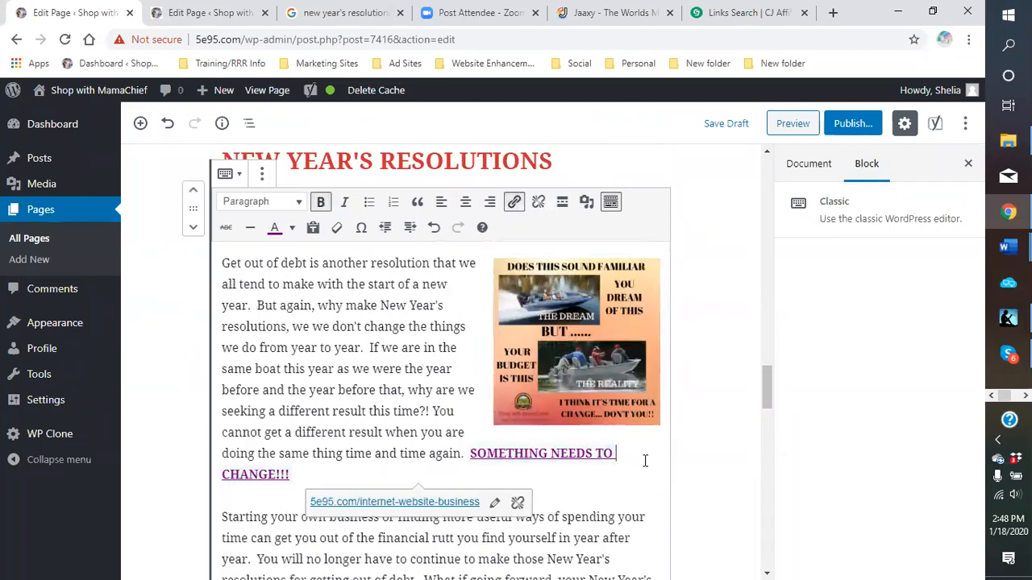
Edit the boat image's details and set its alternative text to "why make new year's resolutions".
{"action": "scroll", "coordinate": [629, 451], "scroll_direction": "up", "scroll_amount": 1}
{"action": "left_click", "coordinate": [568, 401]}
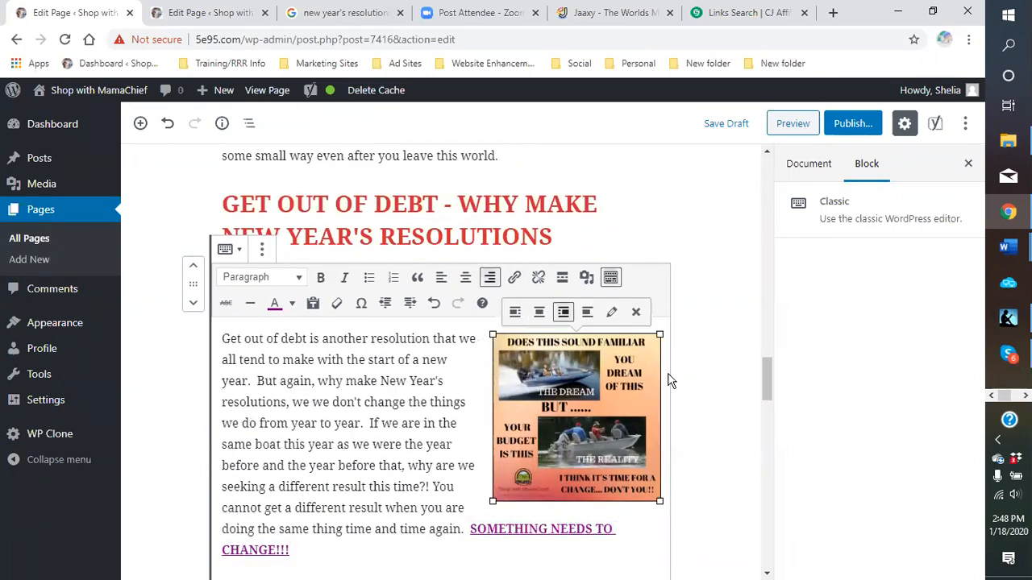
{"action": "scroll", "coordinate": [617, 407], "scroll_direction": "down", "scroll_amount": 3}
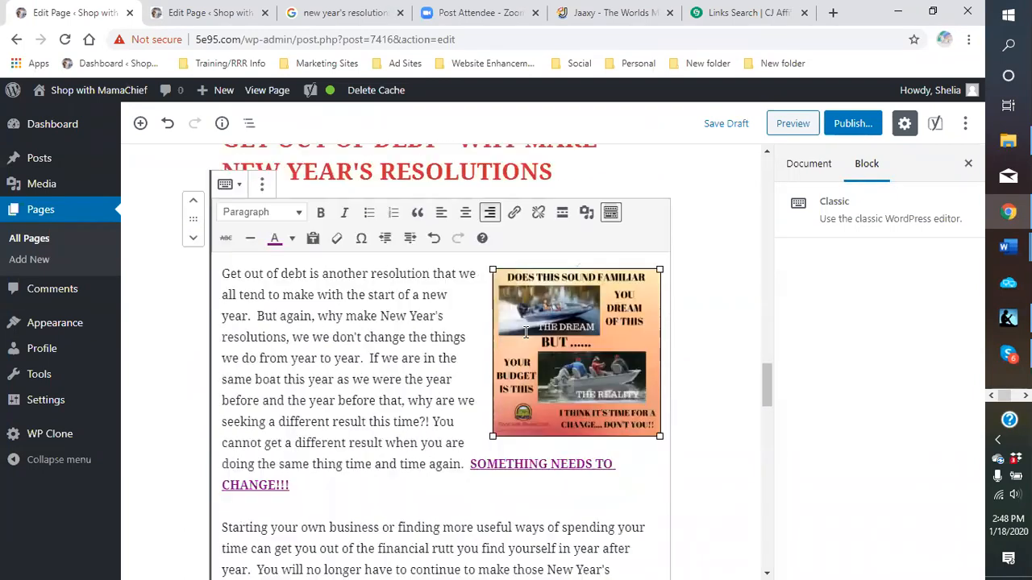
{"action": "scroll", "coordinate": [585, 256], "scroll_direction": "up", "scroll_amount": 2}
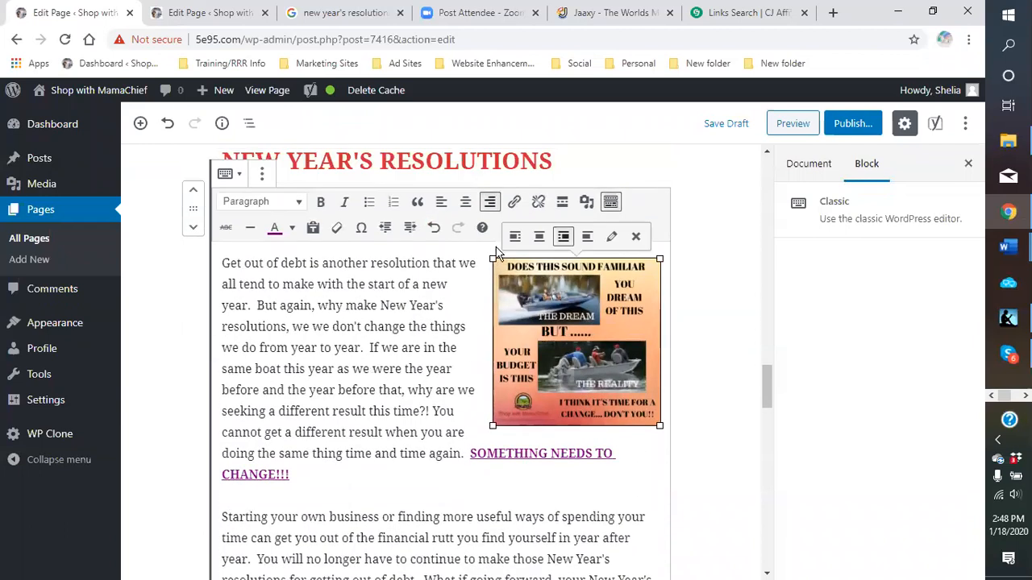
{"action": "left_click", "coordinate": [611, 239]}
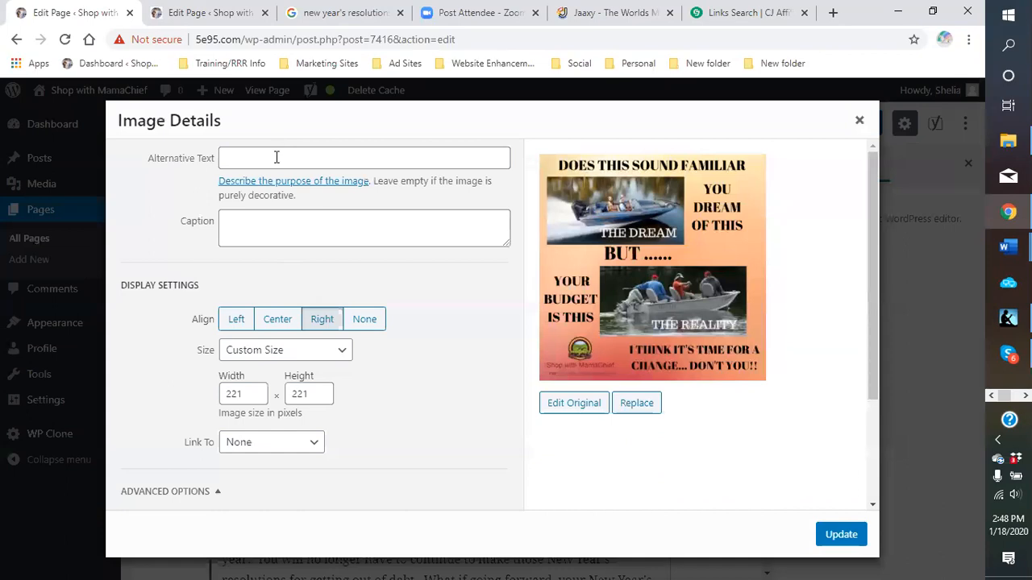
{"action": "left_click", "coordinate": [276, 157]}
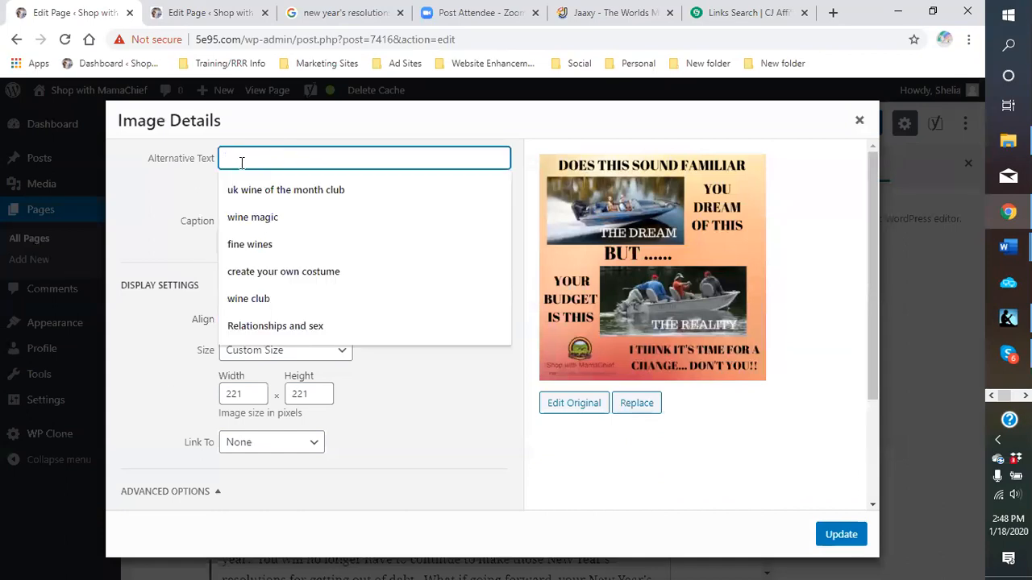
{"action": "type", "text": "why make new year"}
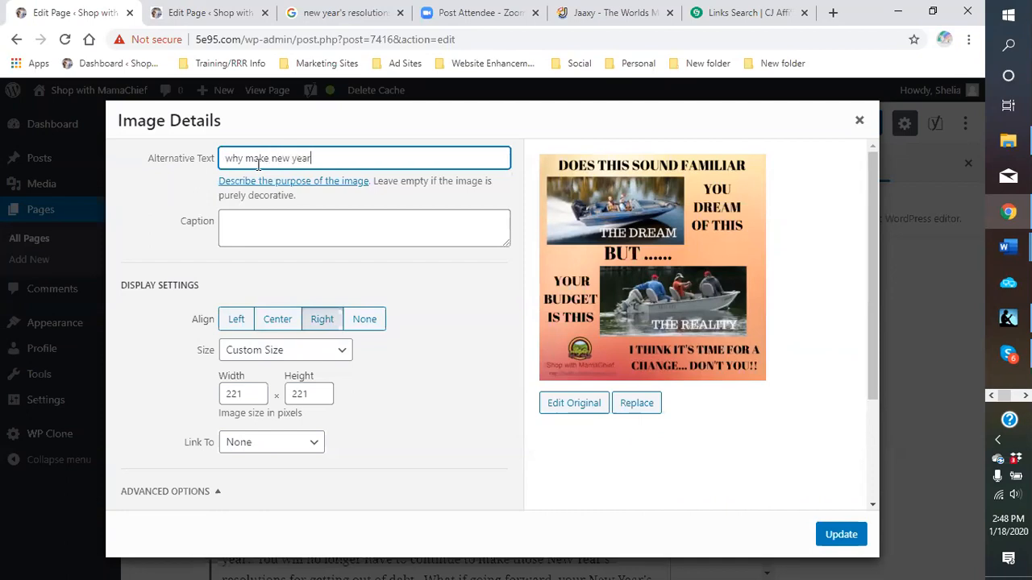
{"action": "type", "text": "'s resolutions"}
Set the boat image to link to a Custom URL.
{"action": "scroll", "coordinate": [484, 322], "scroll_direction": "down", "scroll_amount": 3}
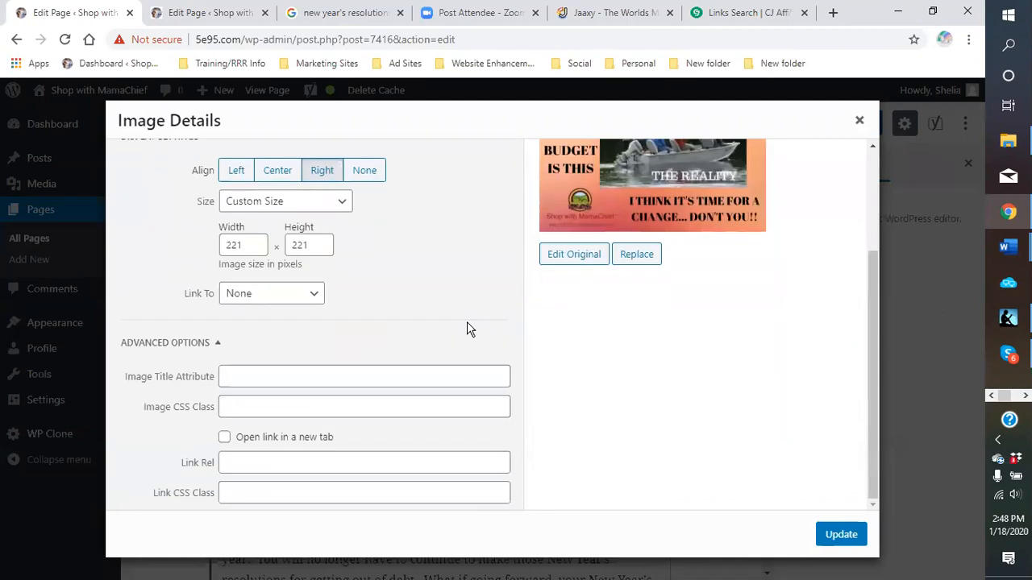
{"action": "left_click", "coordinate": [314, 297]}
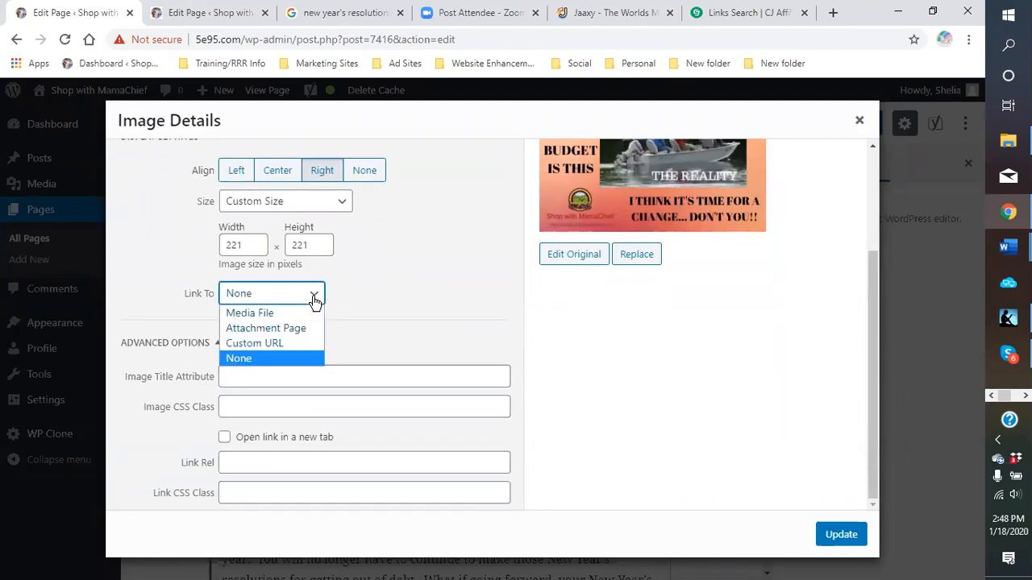
{"action": "left_click", "coordinate": [287, 346]}
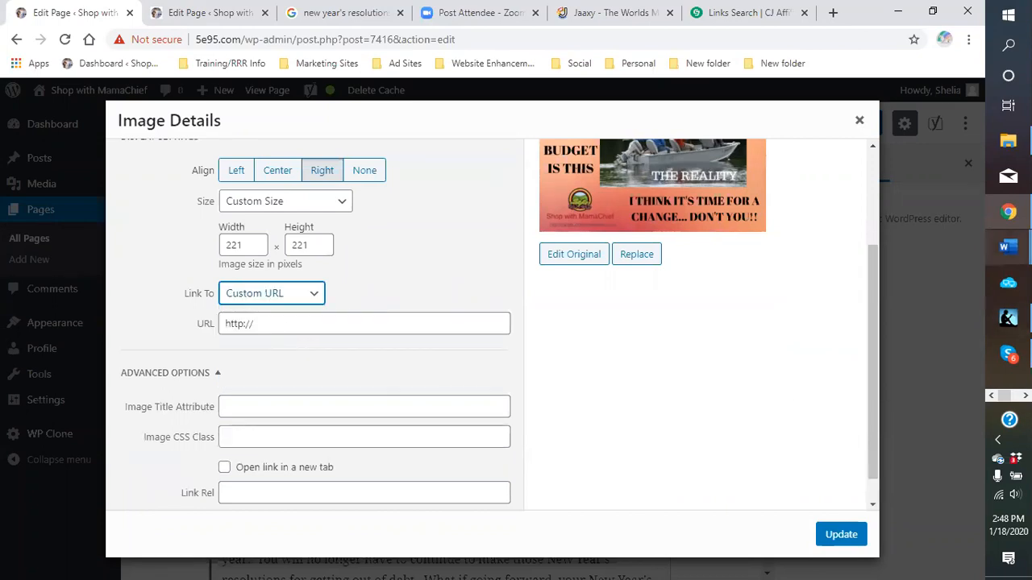
{"action": "mouse_move", "coordinate": [1011, 245]}
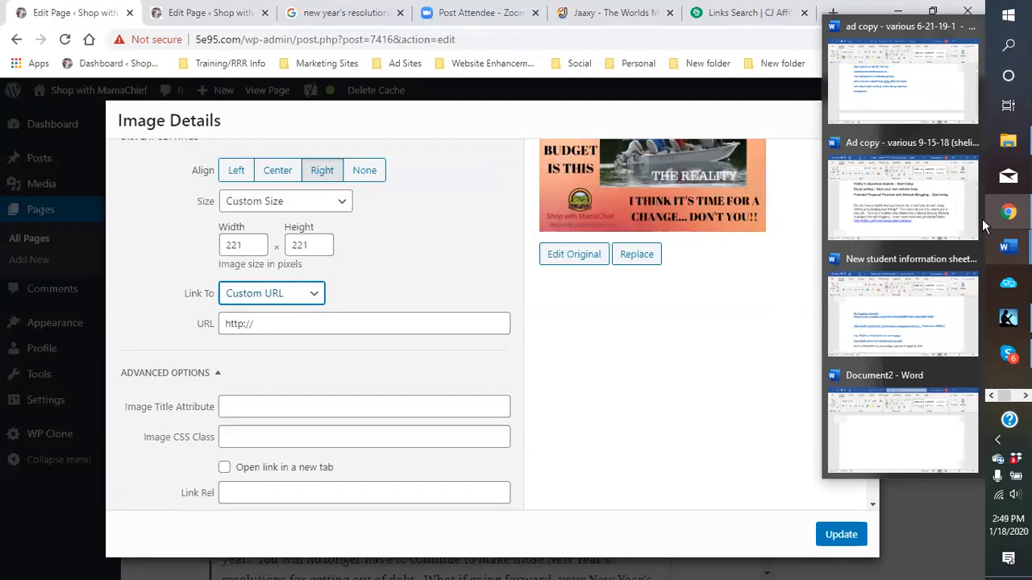
{"action": "left_click", "coordinate": [943, 208]}
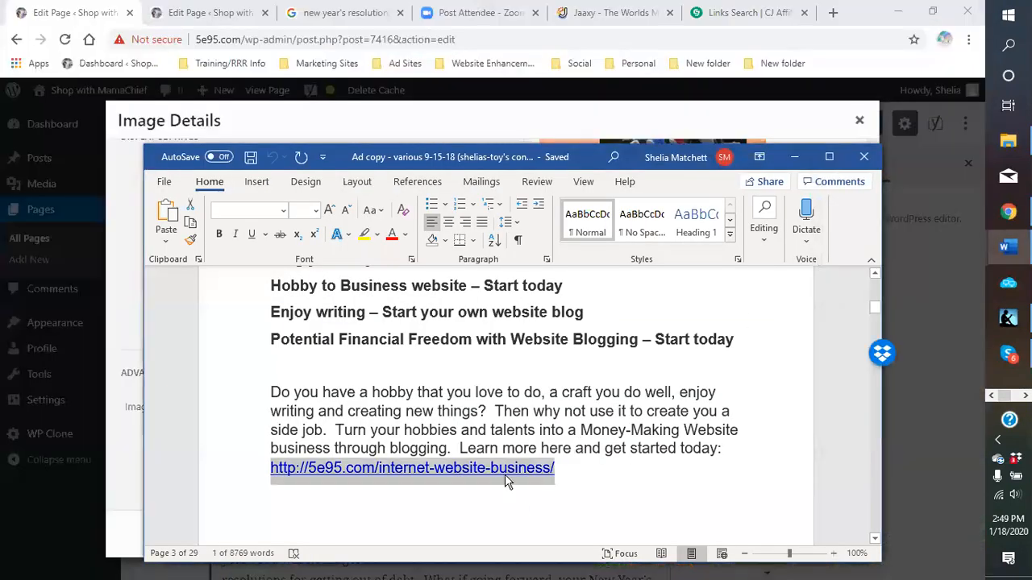
{"action": "left_click", "coordinate": [564, 472]}
{"action": "left_click_drag", "start_coordinate": [489, 468], "coordinate": [269, 471]}
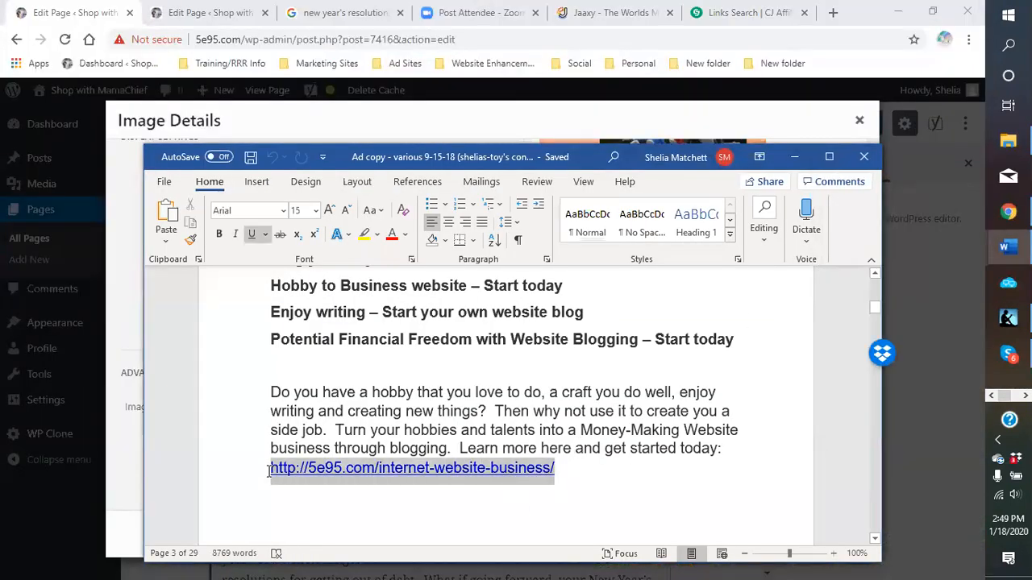
{"action": "right_click", "coordinate": [288, 476]}
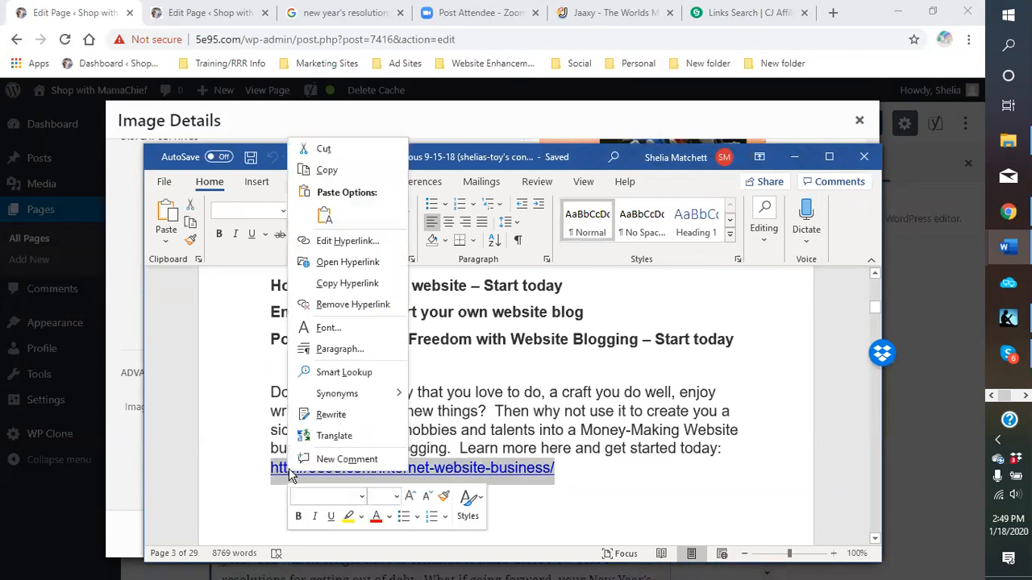
{"action": "left_click", "coordinate": [326, 172]}
{"action": "left_click", "coordinate": [794, 156]}
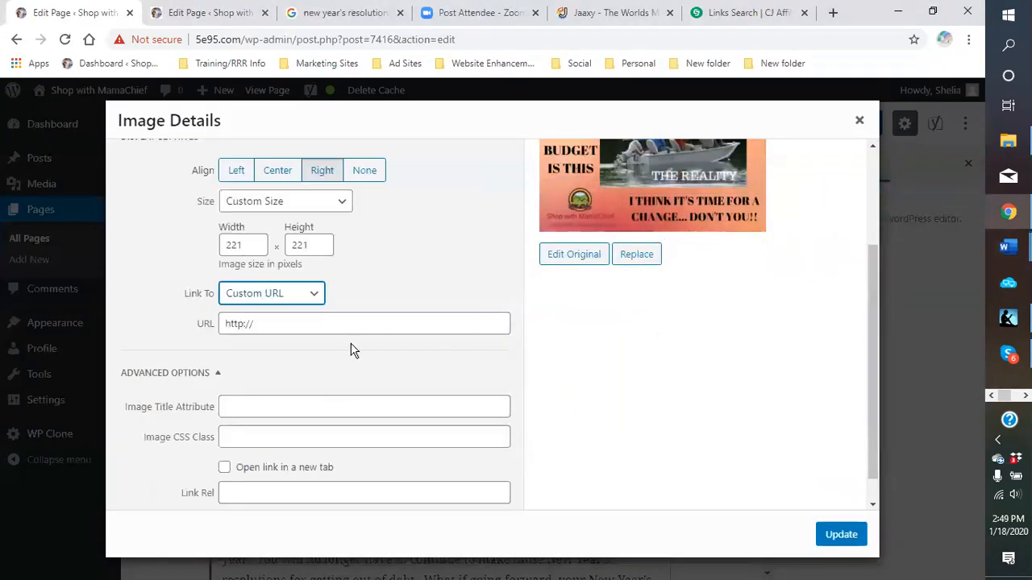
{"action": "left_click", "coordinate": [272, 323]}
{"action": "key", "text": "ctrl+a"}
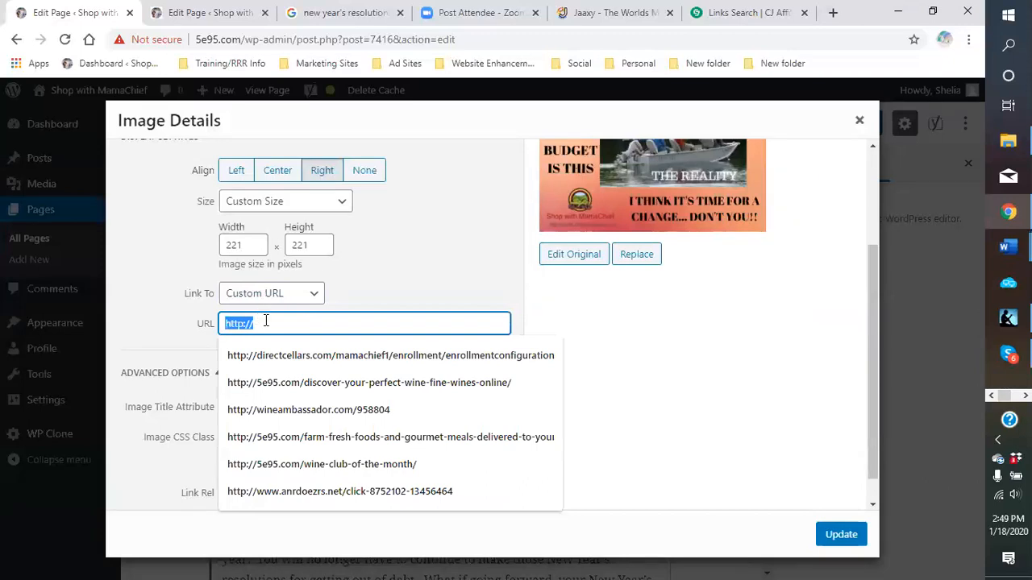
{"action": "right_click", "coordinate": [266, 323]}
{"action": "left_click", "coordinate": [299, 394]}
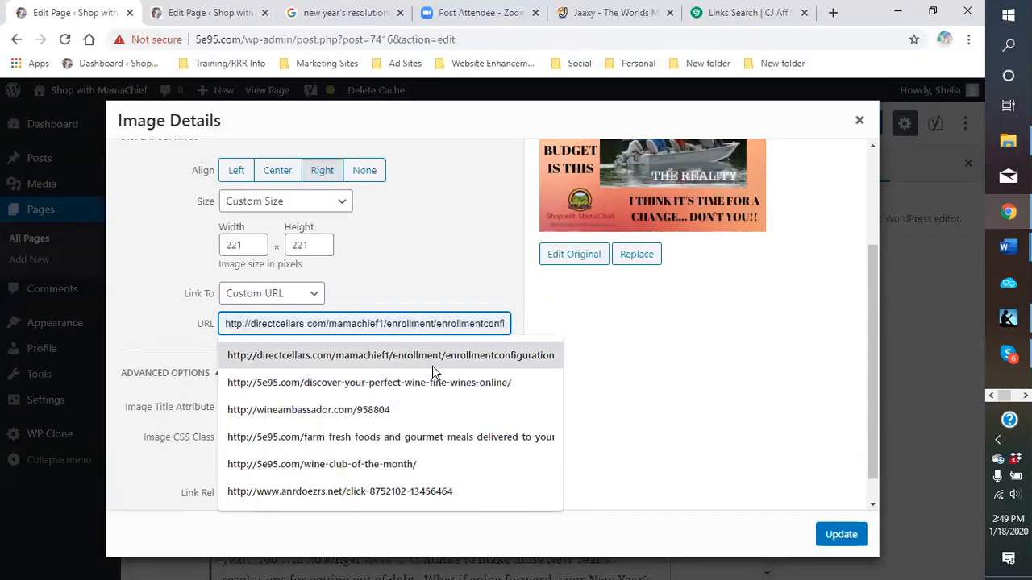
{"action": "left_click", "coordinate": [521, 338]}
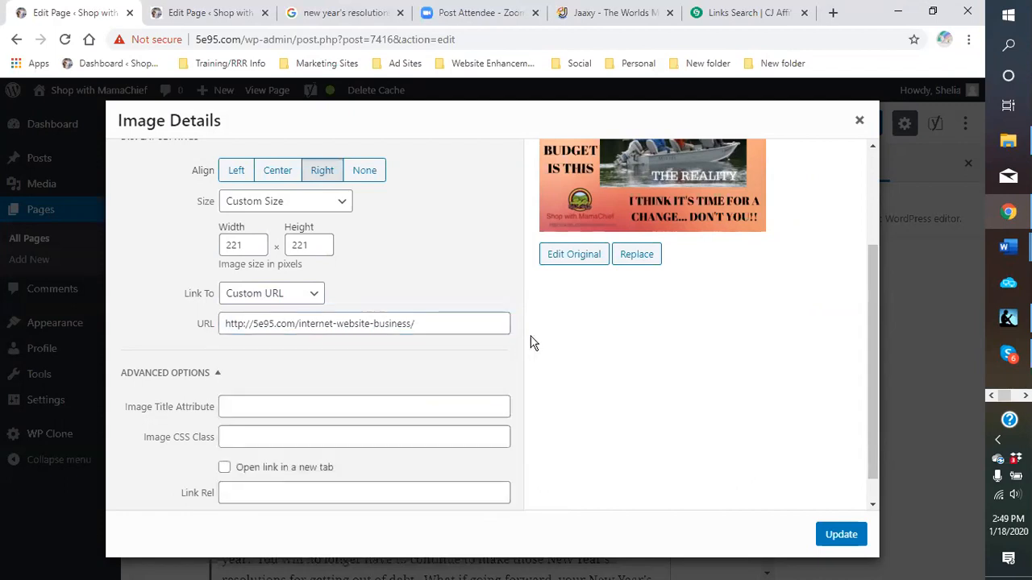
{"action": "scroll", "coordinate": [306, 387], "scroll_direction": "down", "scroll_amount": 1}
{"action": "left_click", "coordinate": [224, 437]}
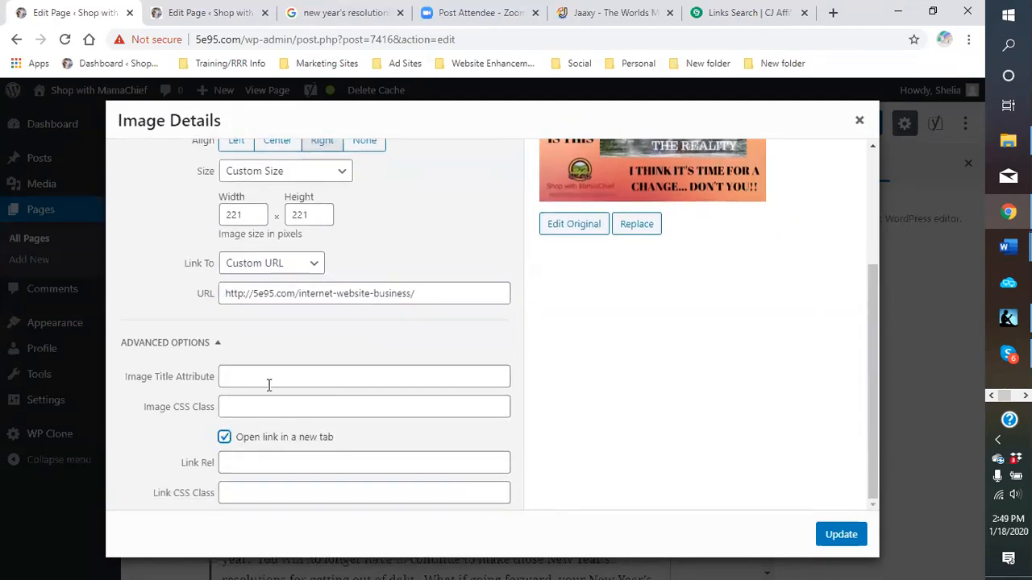
Set the boat image's title attribute to "why make new year's resolutions" and update the image.
{"action": "left_click", "coordinate": [261, 377]}
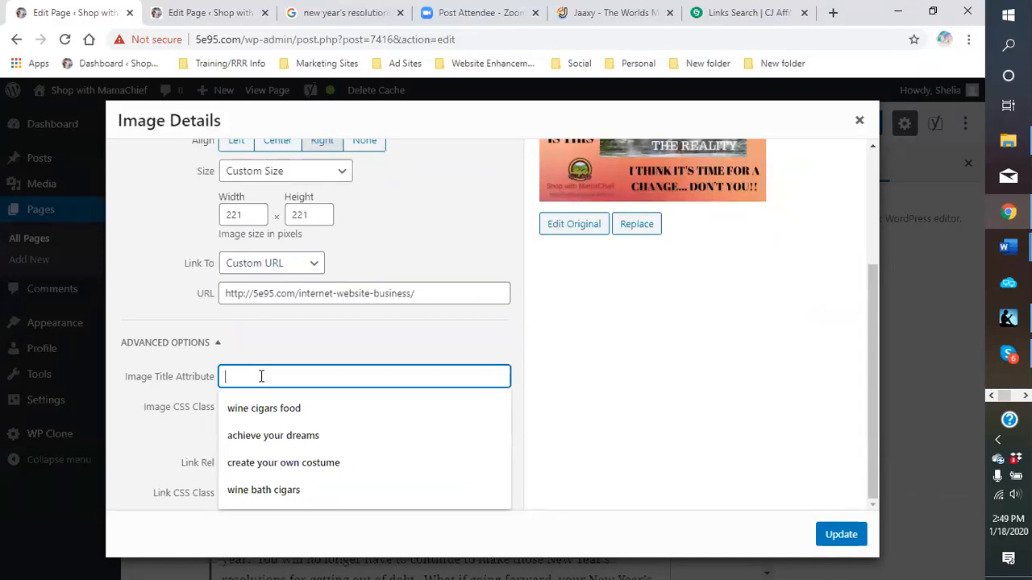
{"action": "type", "text": "why"}
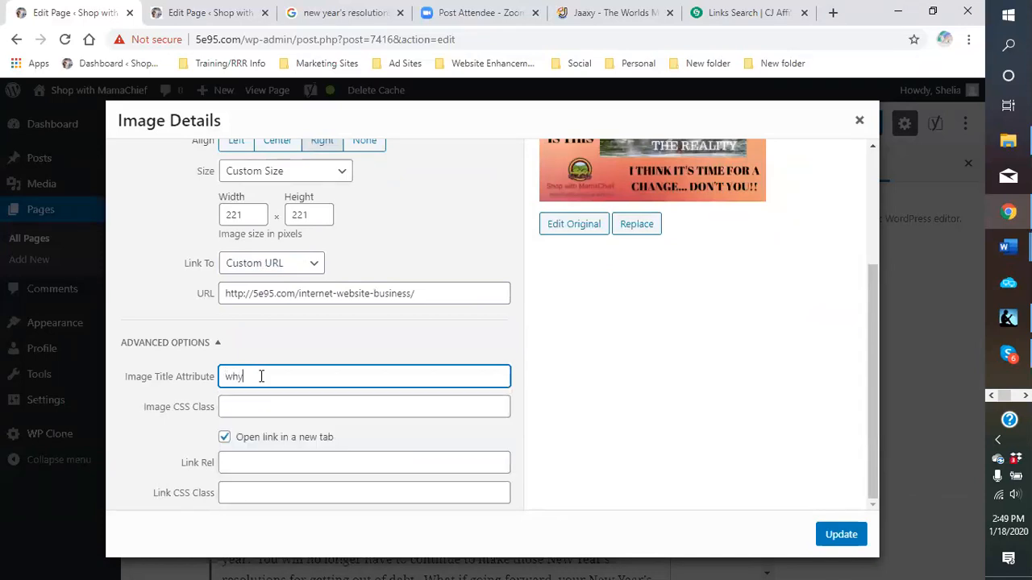
{"action": "type", "text": " make new year's resolutions"}
{"action": "left_click", "coordinate": [841, 534]}
Switch to the Word document "New student information sheet-2", copy the first Wine Ambassador referral link (WineJoin) and return to the page editor.
{"action": "scroll", "coordinate": [675, 308], "scroll_direction": "down", "scroll_amount": 5}
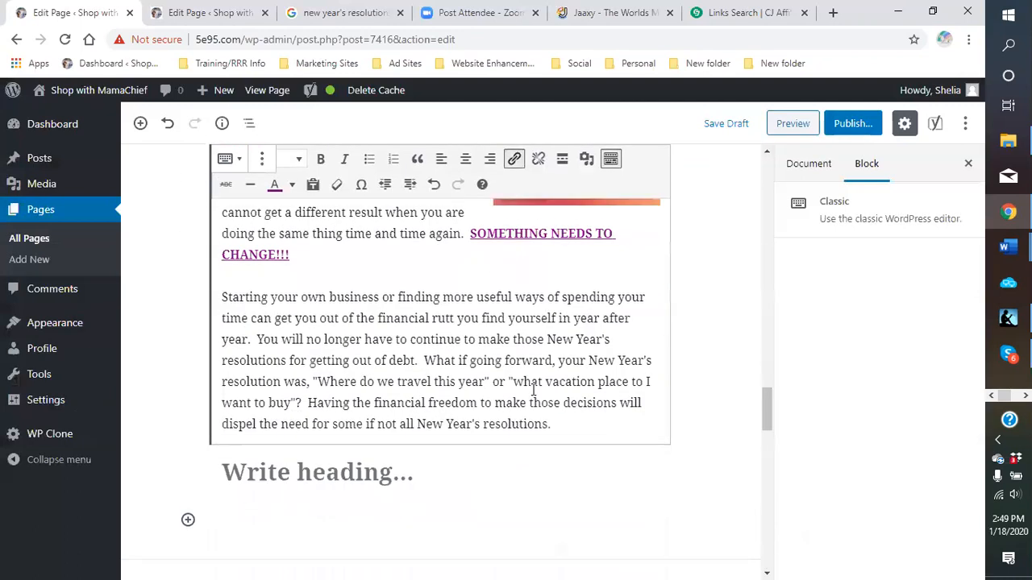
{"action": "scroll", "coordinate": [484, 313], "scroll_direction": "up", "scroll_amount": 4}
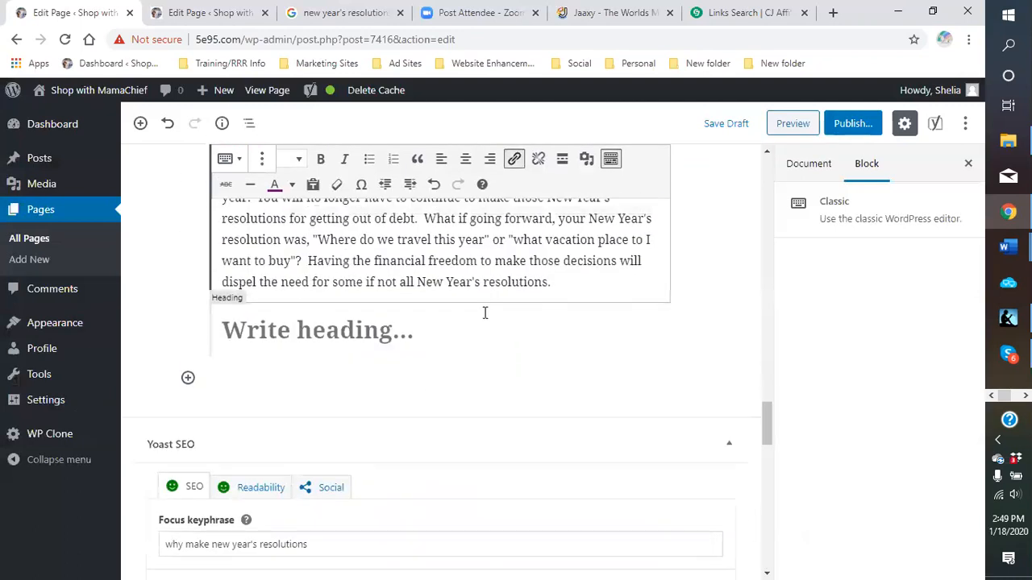
{"action": "scroll", "coordinate": [361, 346], "scroll_direction": "up", "scroll_amount": 1}
{"action": "scroll", "coordinate": [367, 377], "scroll_direction": "down", "scroll_amount": 2}
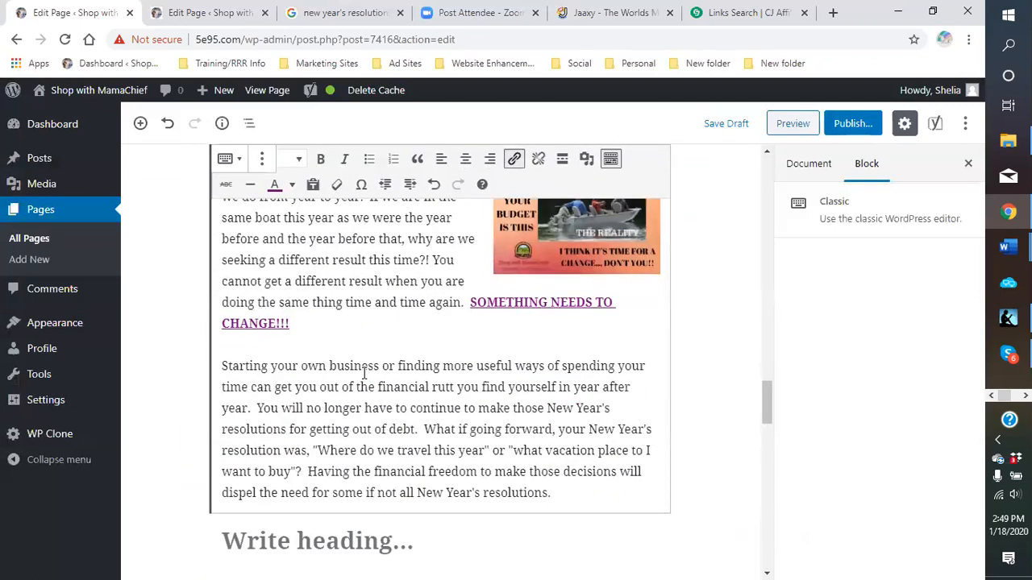
{"action": "scroll", "coordinate": [359, 373], "scroll_direction": "down", "scroll_amount": 1}
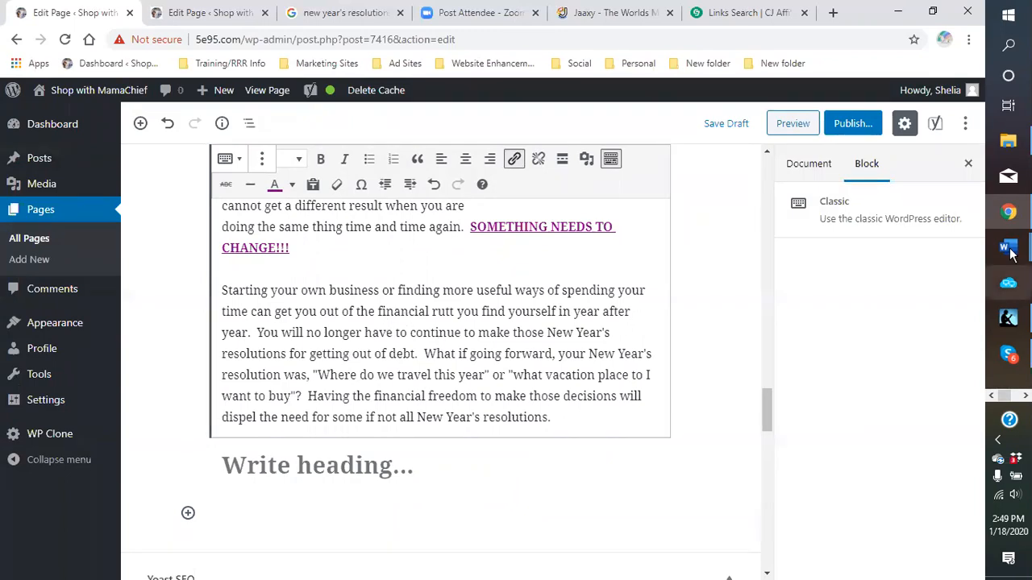
{"action": "mouse_move", "coordinate": [1005, 253]}
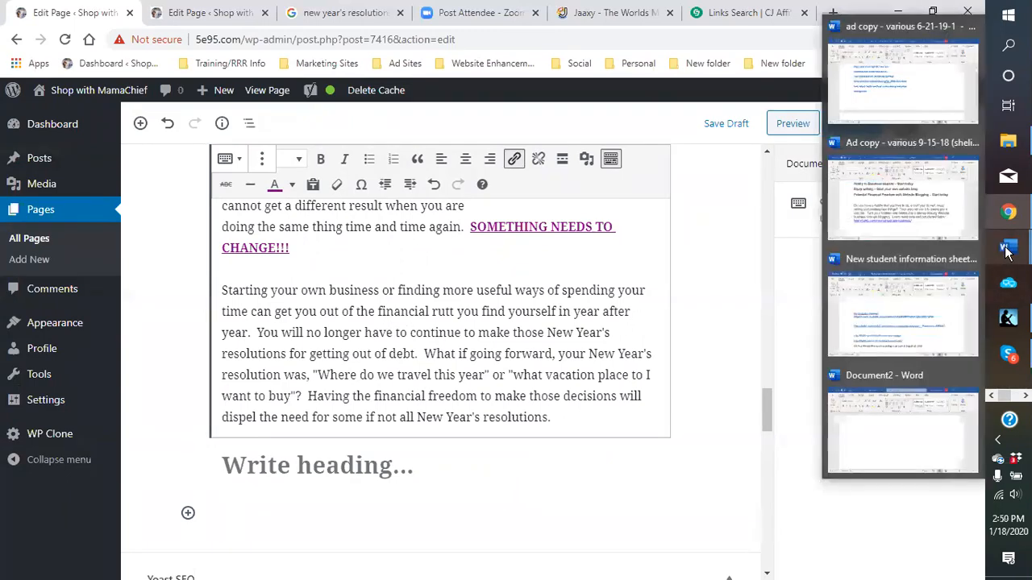
{"action": "left_click", "coordinate": [873, 302]}
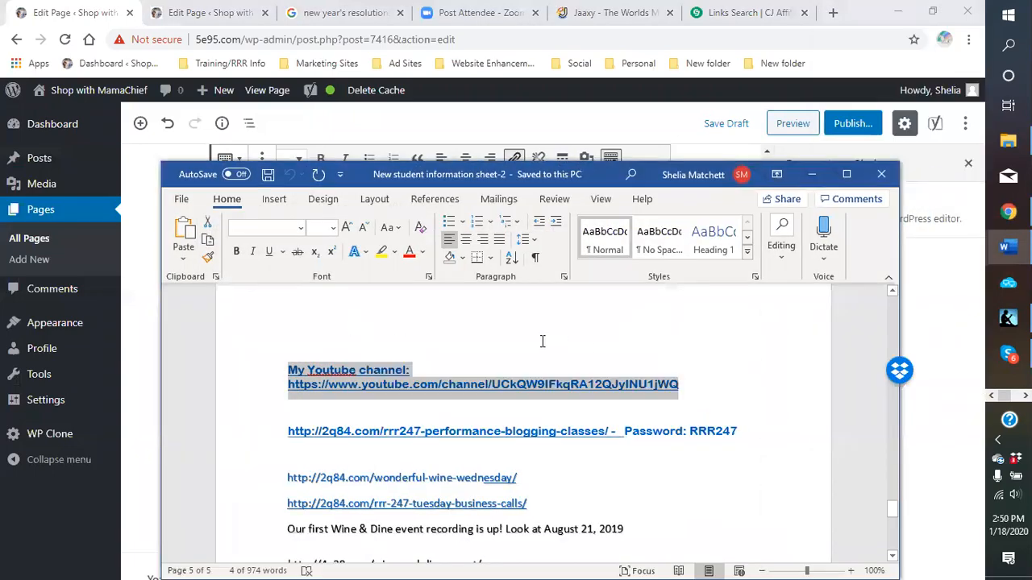
{"action": "scroll", "coordinate": [542, 341], "scroll_direction": "up", "scroll_amount": 15}
{"action": "scroll", "coordinate": [501, 306], "scroll_direction": "up", "scroll_amount": 15}
{"action": "scroll", "coordinate": [500, 338], "scroll_direction": "up", "scroll_amount": 5}
{"action": "scroll", "coordinate": [498, 342], "scroll_direction": "down", "scroll_amount": 2}
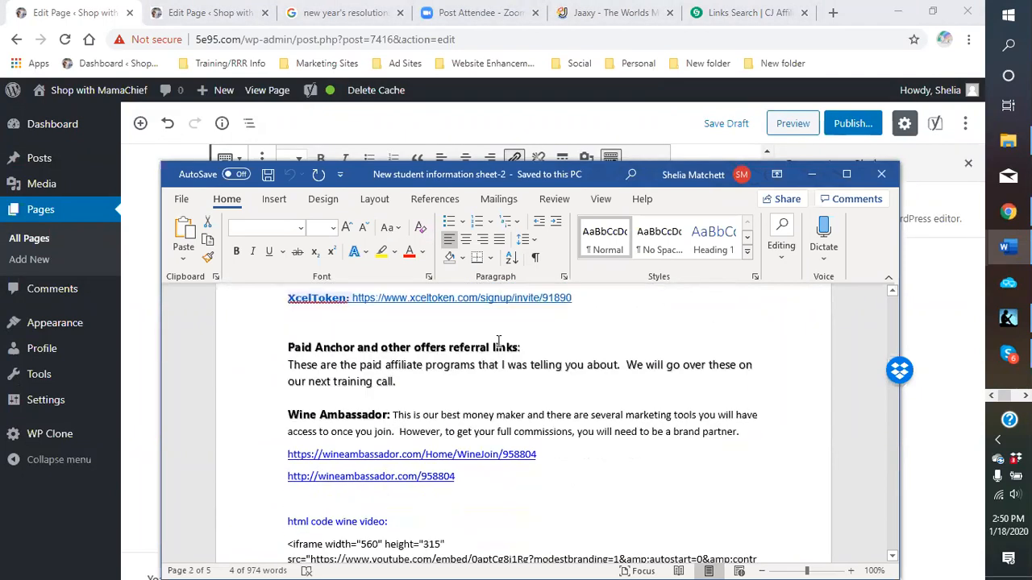
{"action": "scroll", "coordinate": [471, 394], "scroll_direction": "down", "scroll_amount": 1}
{"action": "left_click_drag", "start_coordinate": [543, 422], "coordinate": [284, 421]}
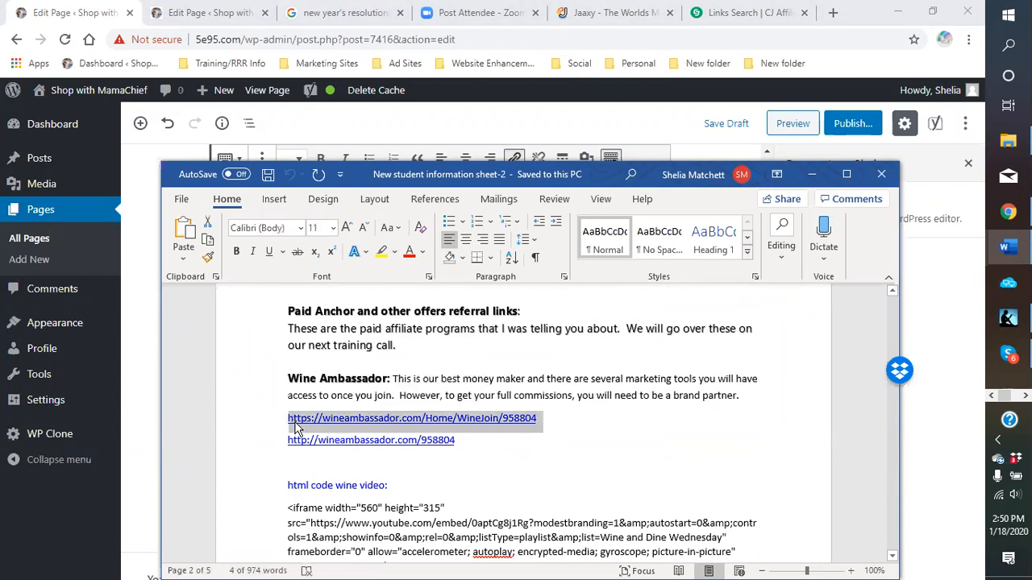
{"action": "right_click", "coordinate": [292, 422]}
{"action": "left_click", "coordinate": [335, 120]}
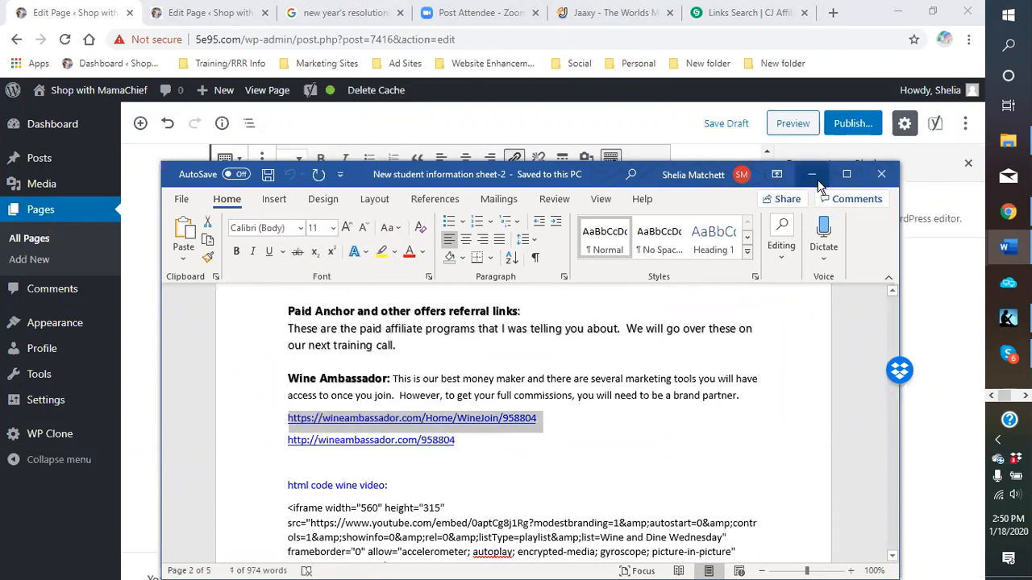
{"action": "left_click", "coordinate": [812, 174]}
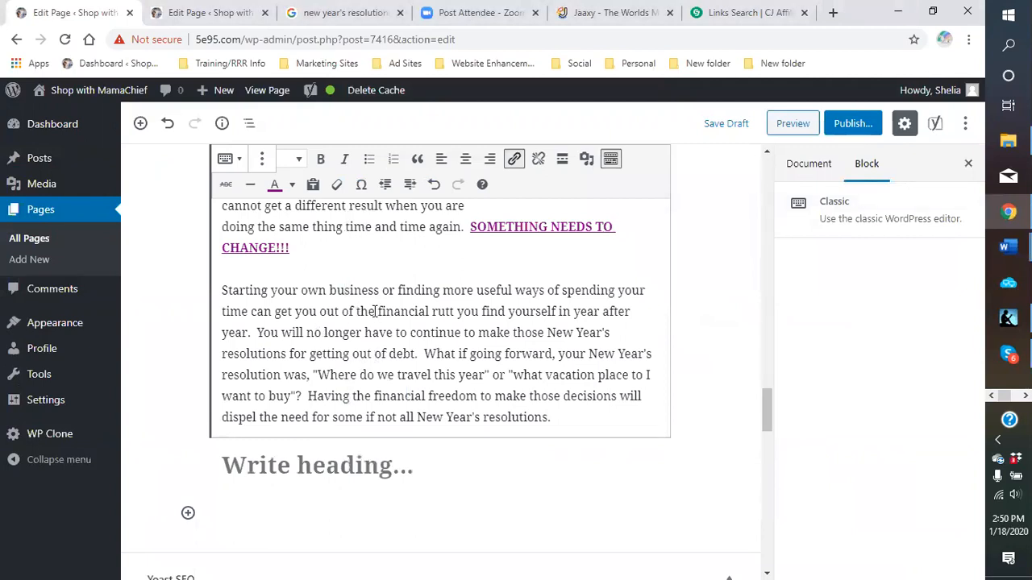
Link "get you out of the financial rutt" to the copied Wine Ambassador URL, opening in a new tab, and make the text bold.
{"action": "left_click_drag", "start_coordinate": [275, 314], "coordinate": [458, 311]}
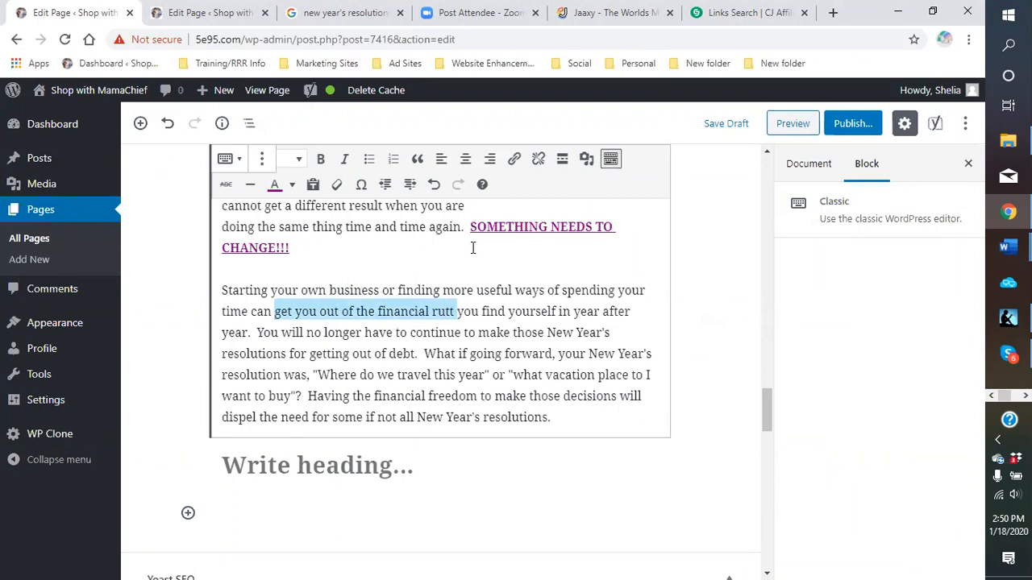
{"action": "left_click", "coordinate": [514, 159]}
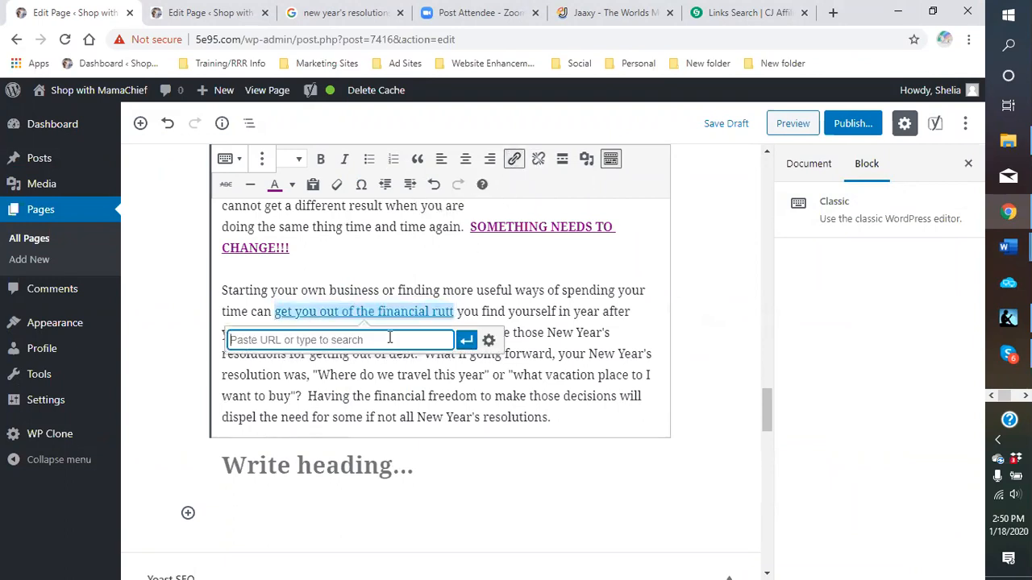
{"action": "right_click", "coordinate": [403, 345]}
{"action": "left_click", "coordinate": [431, 464]}
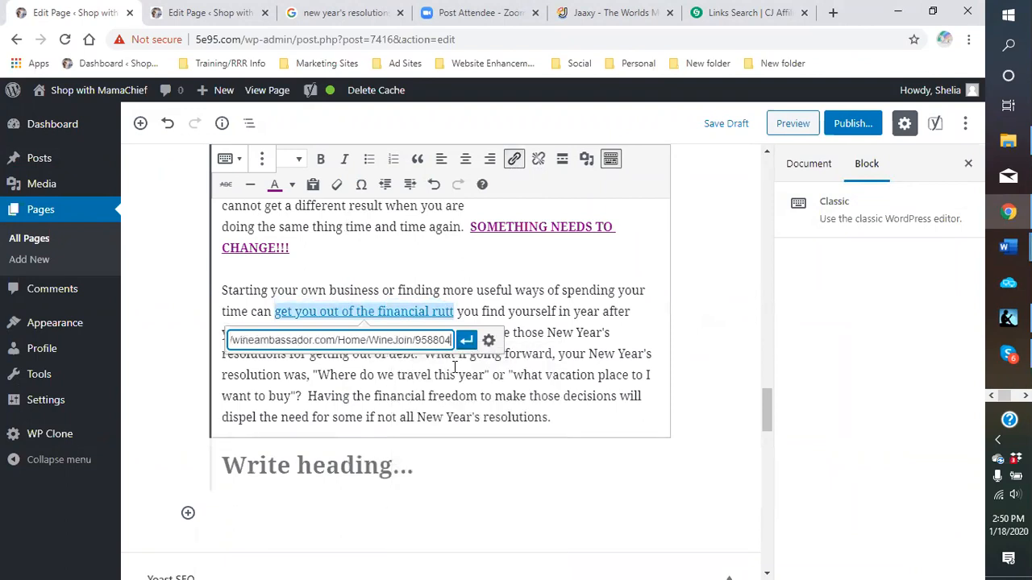
{"action": "left_click", "coordinate": [489, 340]}
{"action": "left_click", "coordinate": [388, 230]}
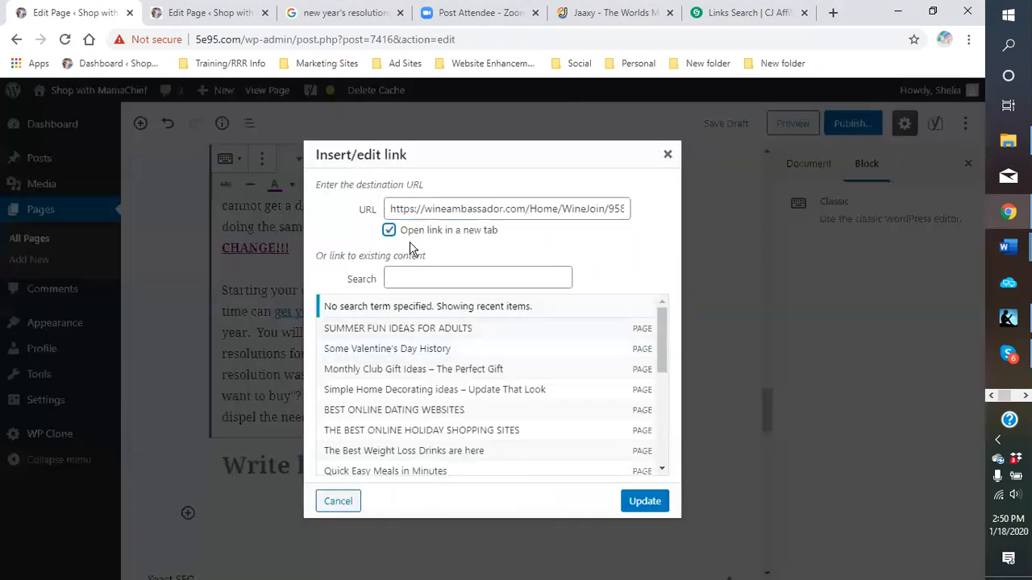
{"action": "left_click", "coordinate": [642, 501]}
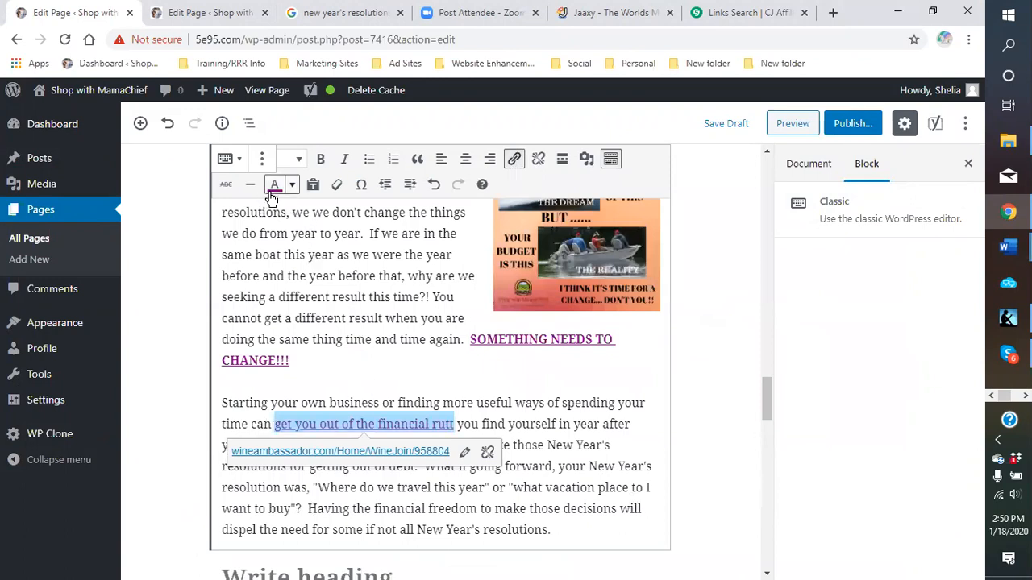
{"action": "left_click", "coordinate": [321, 160]}
{"action": "left_click", "coordinate": [444, 376]}
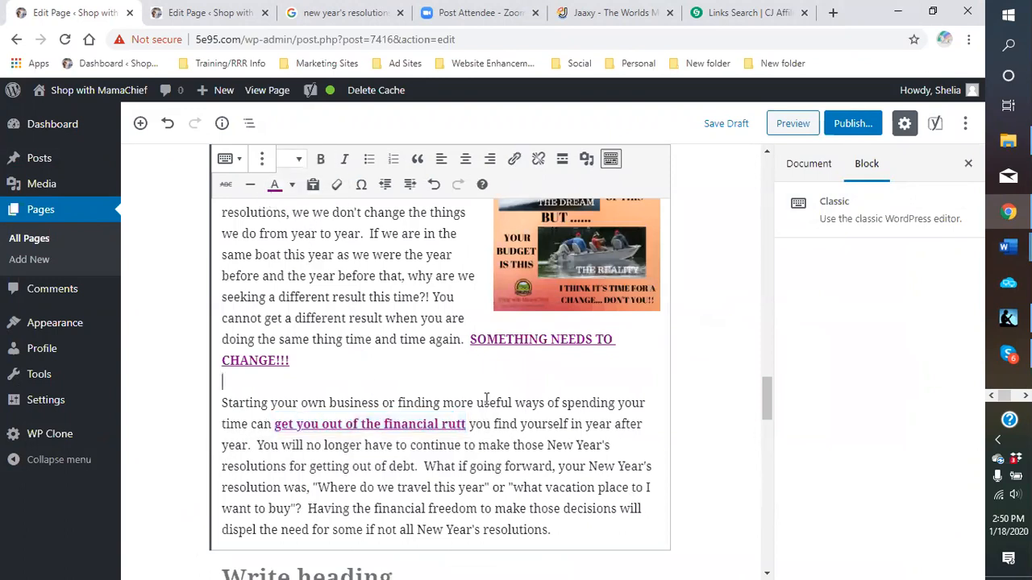
Examine the page's Yoast SEO analysis for suggested improvements.
{"action": "scroll", "coordinate": [480, 363], "scroll_direction": "down", "scroll_amount": 4}
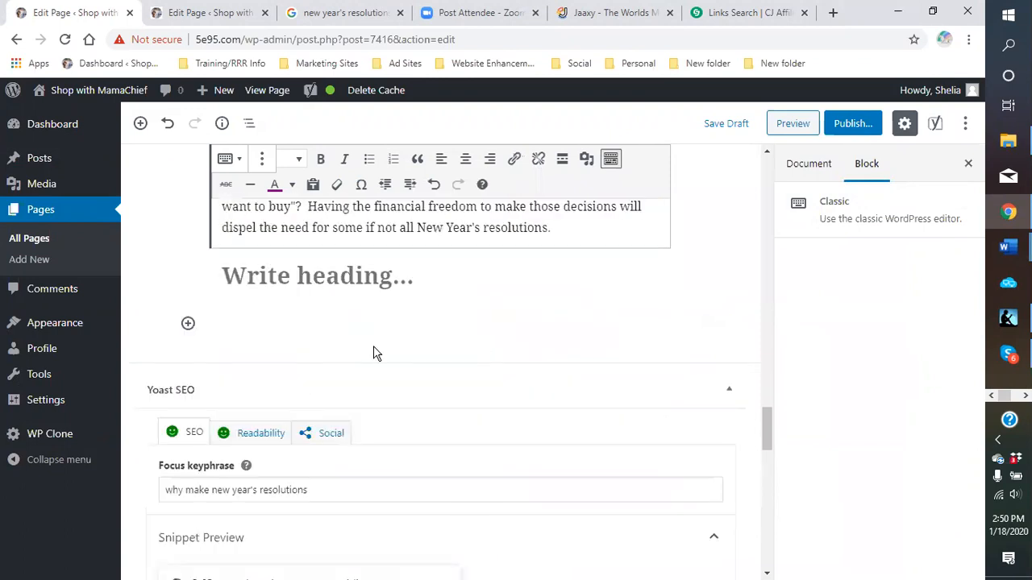
{"action": "scroll", "coordinate": [317, 408], "scroll_direction": "down", "scroll_amount": 4}
{"action": "scroll", "coordinate": [308, 403], "scroll_direction": "down", "scroll_amount": 8}
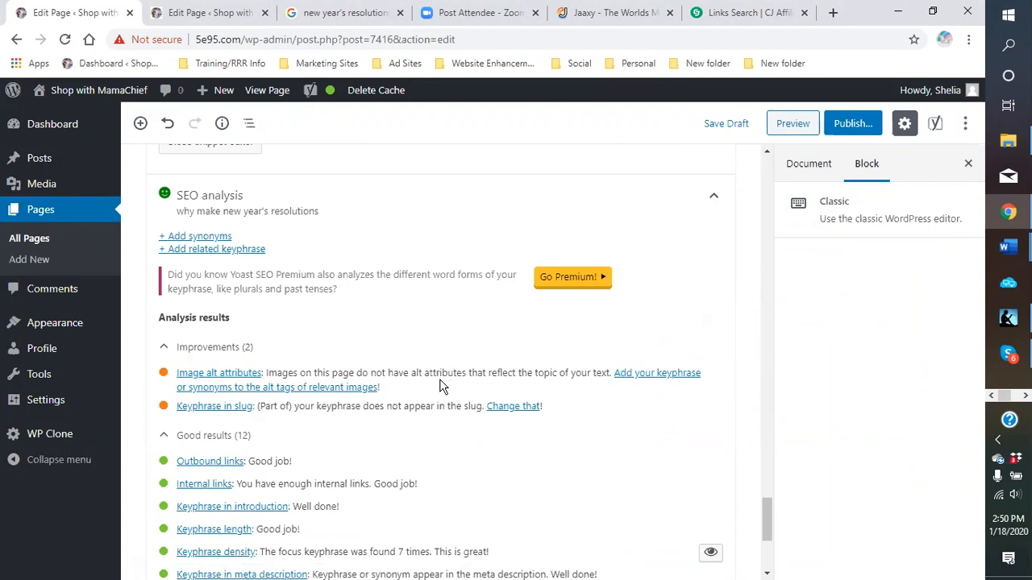
{"action": "scroll", "coordinate": [408, 391], "scroll_direction": "up", "scroll_amount": 10}
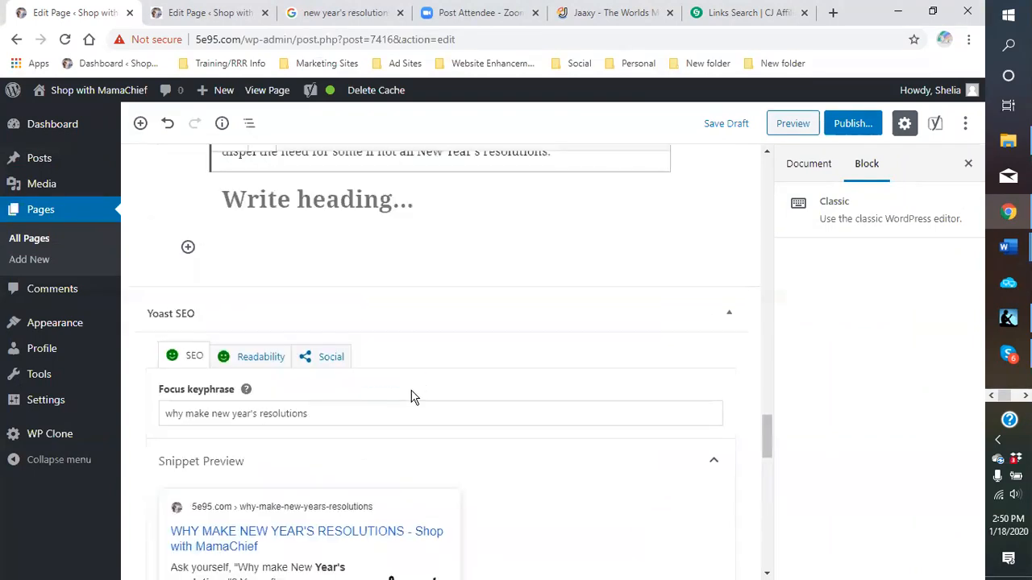
Inspect the "Find your Significant other" and "Help Change Your Habits" gallery images for available image options.
{"action": "scroll", "coordinate": [411, 396], "scroll_direction": "up", "scroll_amount": 15}
{"action": "scroll", "coordinate": [384, 373], "scroll_direction": "up", "scroll_amount": 10}
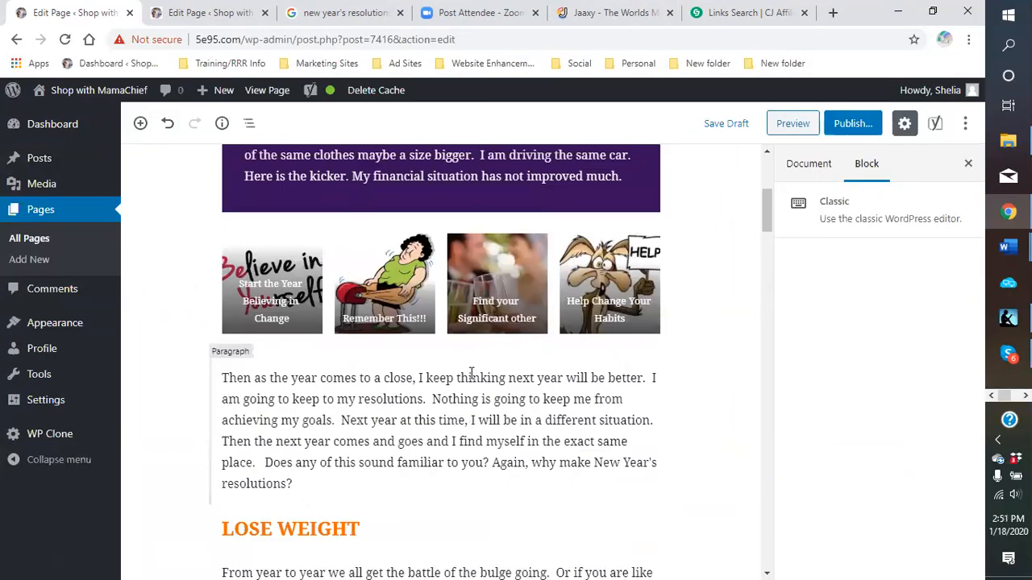
{"action": "scroll", "coordinate": [470, 373], "scroll_direction": "up", "scroll_amount": 2}
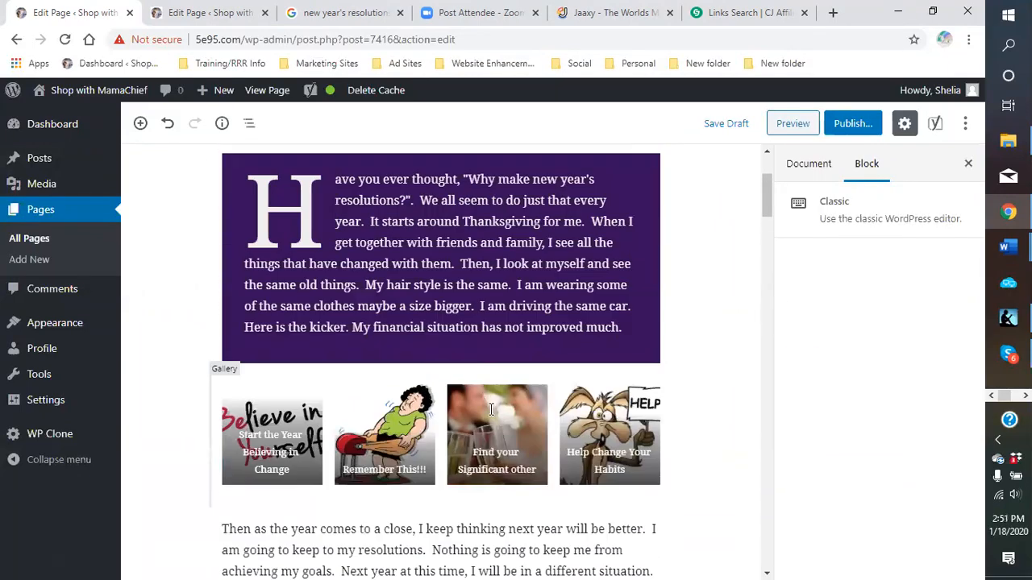
{"action": "left_click", "coordinate": [491, 410]}
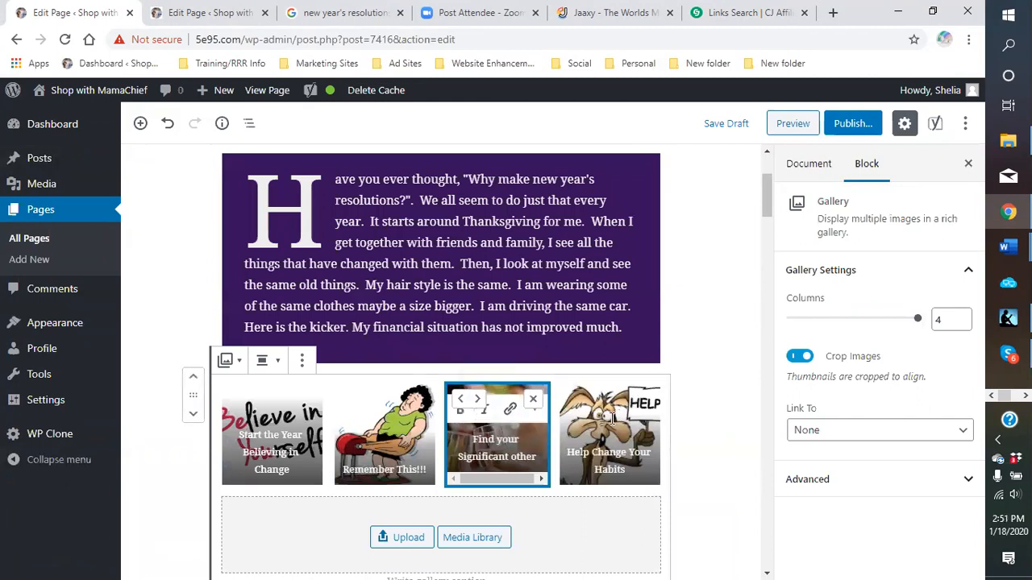
{"action": "left_click", "coordinate": [613, 405]}
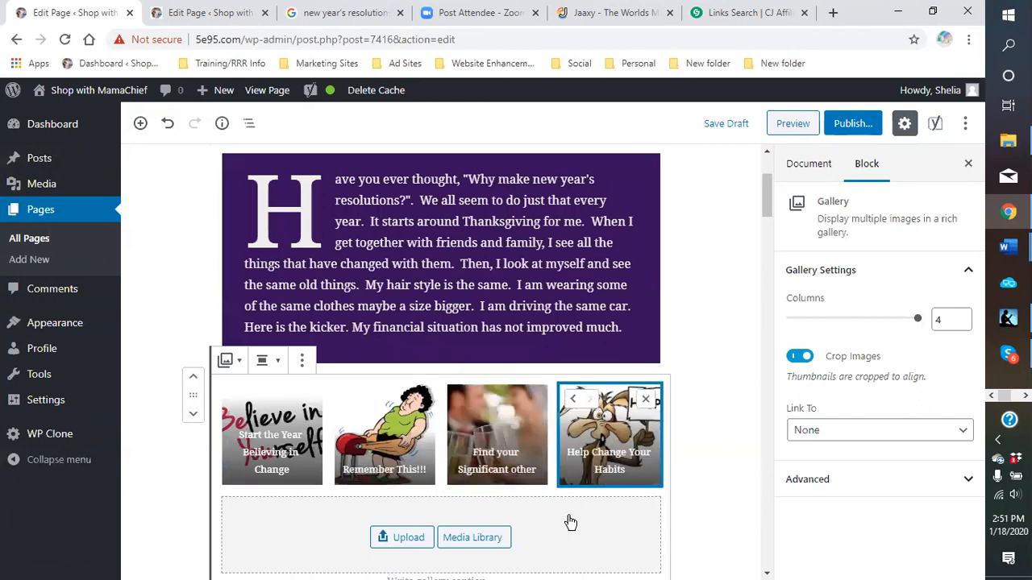
{"action": "scroll", "coordinate": [570, 522], "scroll_direction": "down", "scroll_amount": 3}
{"action": "scroll", "coordinate": [562, 392], "scroll_direction": "up", "scroll_amount": 1}
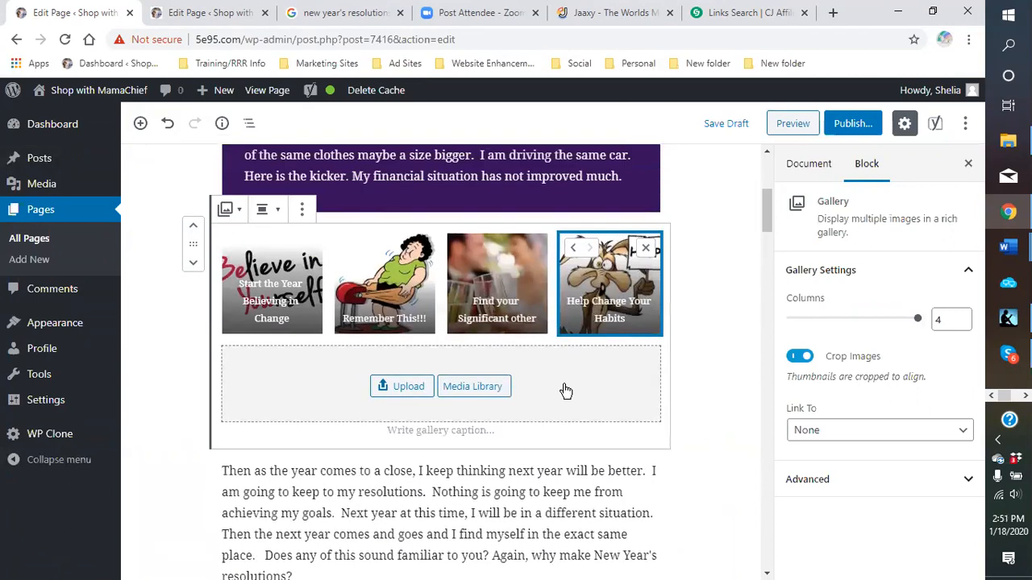
{"action": "scroll", "coordinate": [565, 391], "scroll_direction": "up", "scroll_amount": 1}
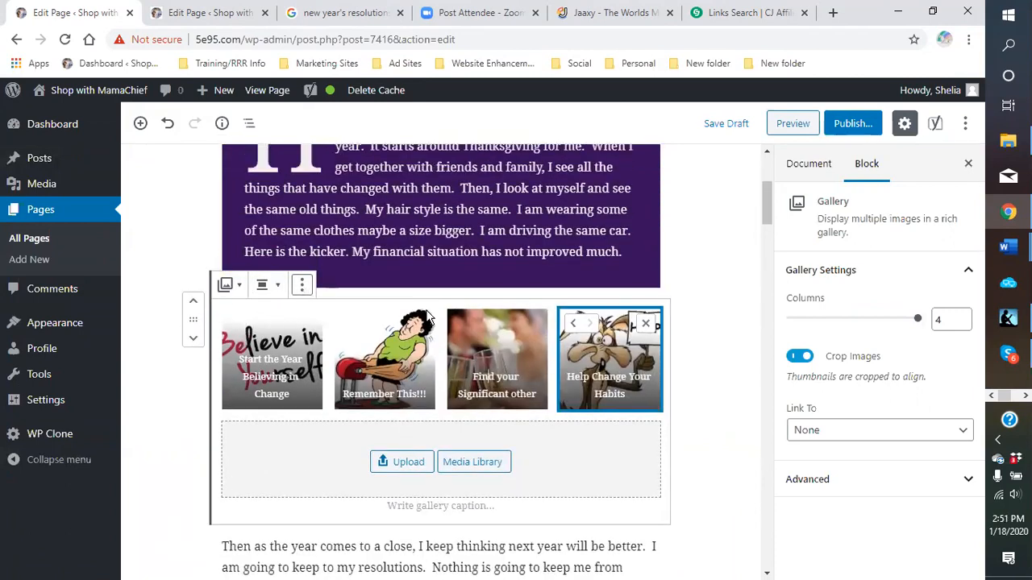
{"action": "left_click", "coordinate": [711, 366]}
Select the exercise and diet coffee image in the LOSE WEIGHT section.
{"action": "scroll", "coordinate": [706, 377], "scroll_direction": "down", "scroll_amount": 1}
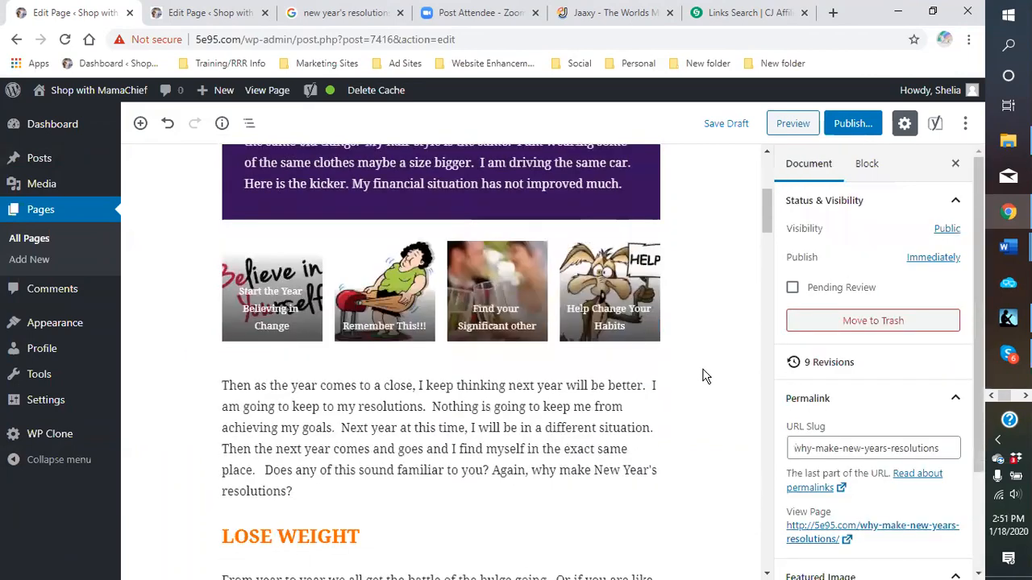
{"action": "scroll", "coordinate": [704, 375], "scroll_direction": "down", "scroll_amount": 10}
{"action": "scroll", "coordinate": [661, 403], "scroll_direction": "down", "scroll_amount": 3}
{"action": "scroll", "coordinate": [661, 403], "scroll_direction": "up", "scroll_amount": 5}
{"action": "left_click", "coordinate": [299, 223]}
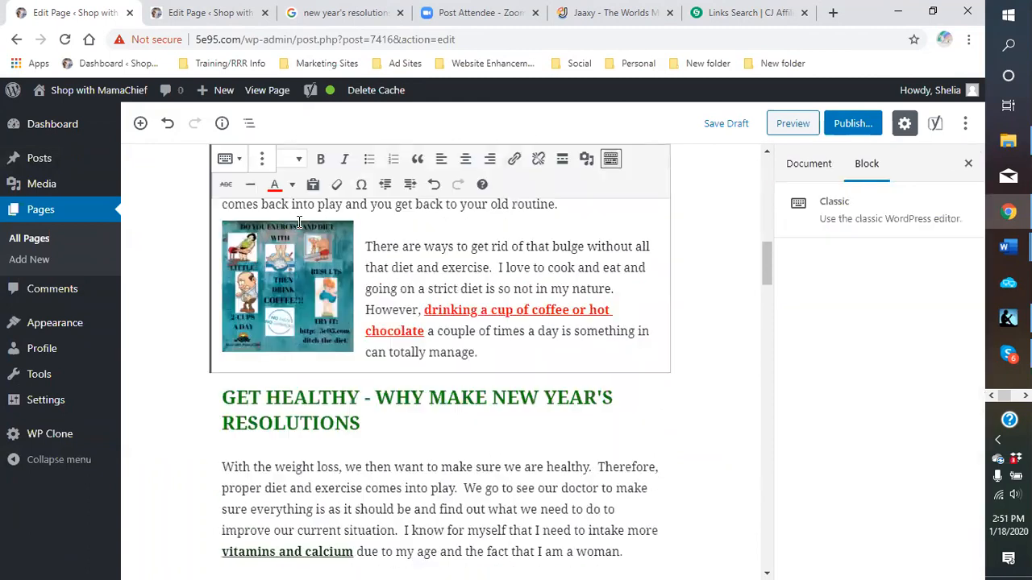
{"action": "left_click", "coordinate": [293, 271]}
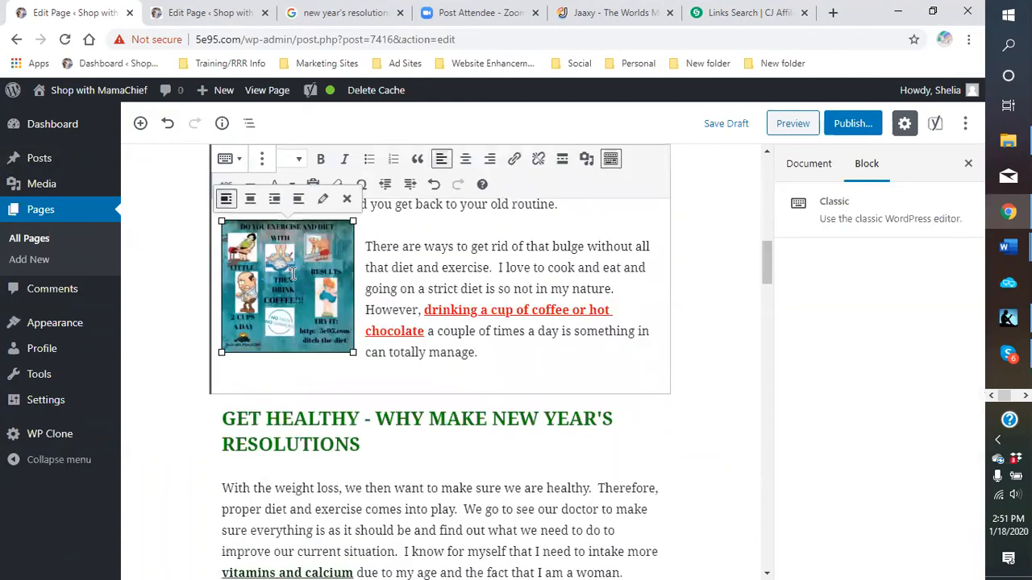
Set the alternative text of the exercise-and-diet coffee image to "why make new year's resolutions" and update the image.
{"action": "left_click", "coordinate": [323, 201]}
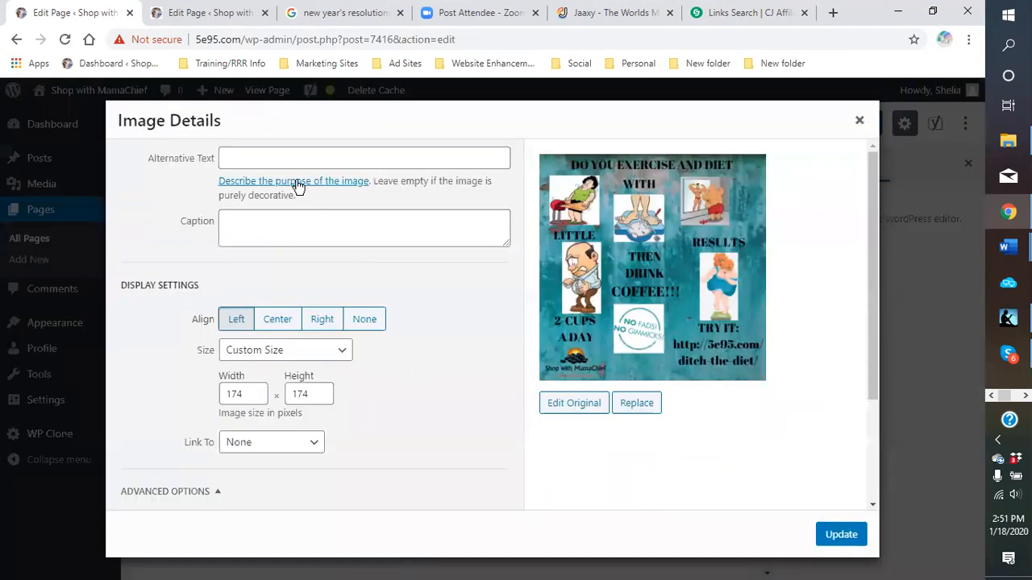
{"action": "left_click", "coordinate": [310, 153]}
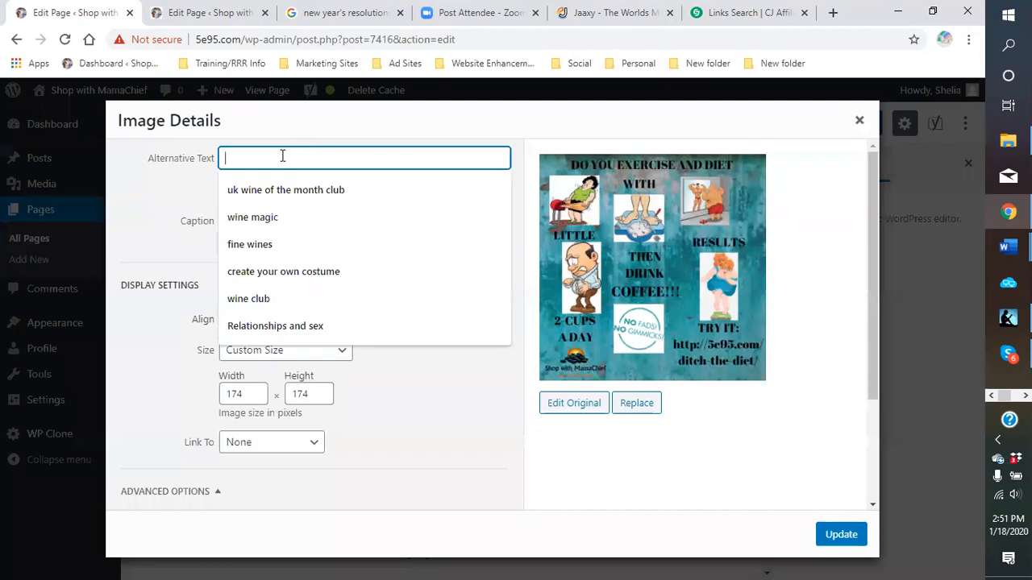
{"action": "type", "text": "why make new year's resolutions"}
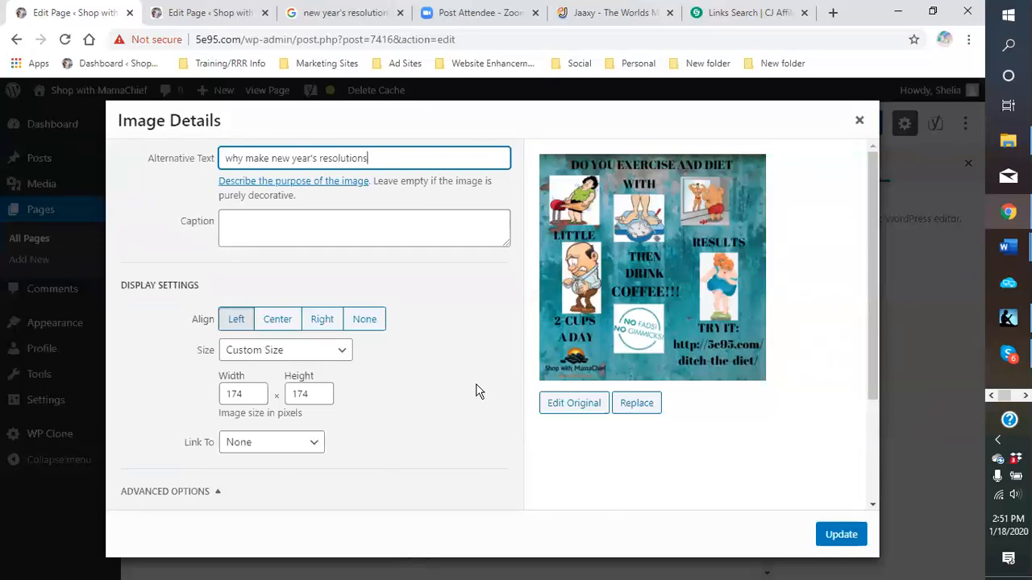
{"action": "scroll", "coordinate": [464, 399], "scroll_direction": "down", "scroll_amount": 3}
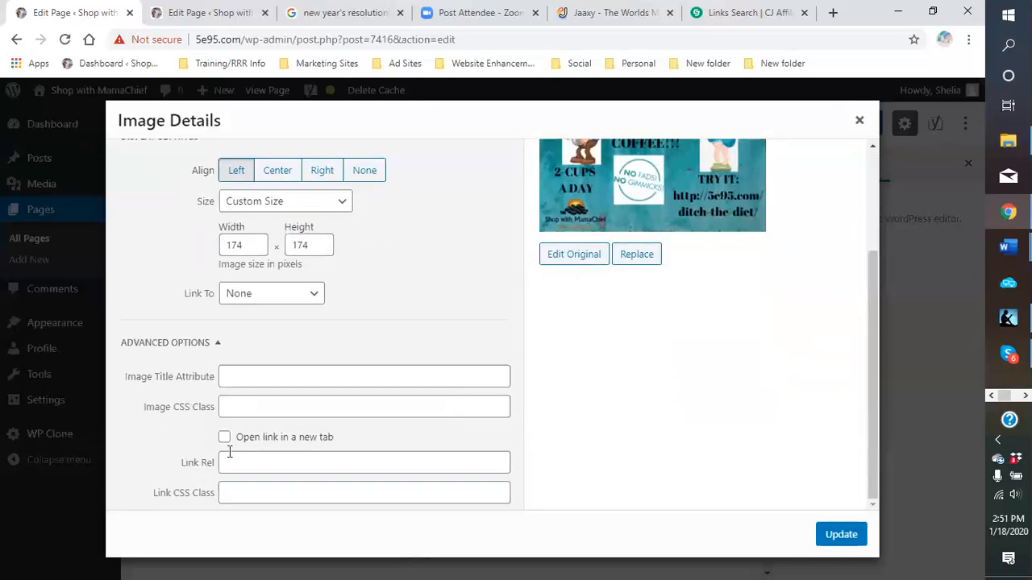
{"action": "scroll", "coordinate": [750, 435], "scroll_direction": "up", "scroll_amount": 1}
{"action": "left_click", "coordinate": [839, 536]}
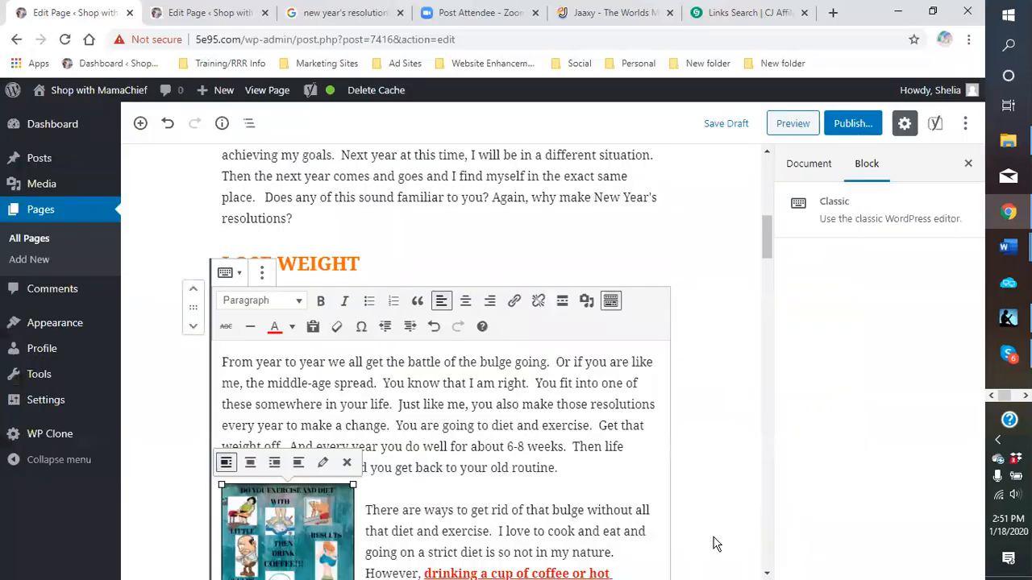
Remove the empty heading block at the end of the page content.
{"action": "scroll", "coordinate": [604, 384], "scroll_direction": "down", "scroll_amount": 7}
{"action": "scroll", "coordinate": [536, 366], "scroll_direction": "down", "scroll_amount": 10}
{"action": "scroll", "coordinate": [442, 368], "scroll_direction": "down", "scroll_amount": 8}
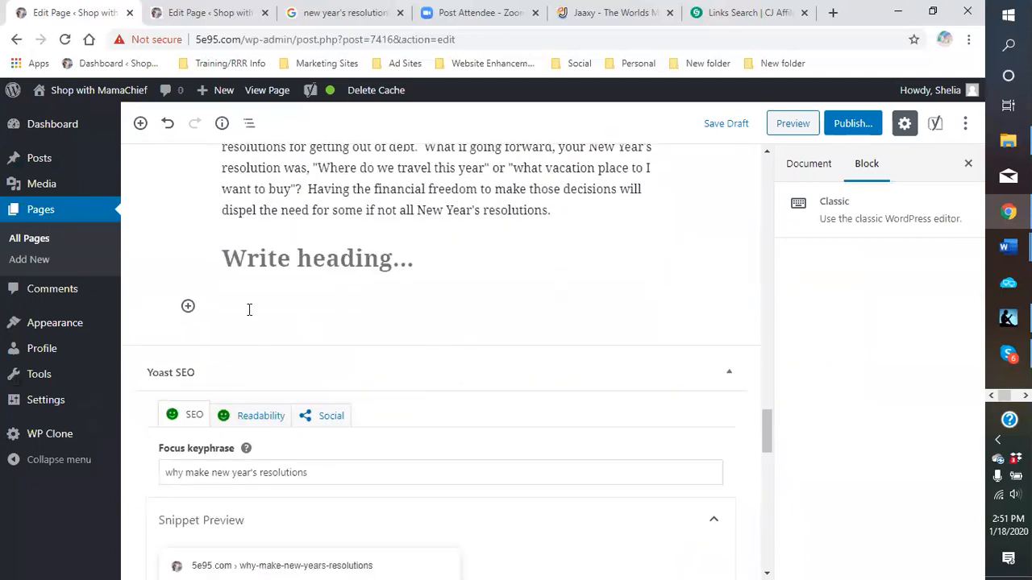
{"action": "left_click", "coordinate": [246, 258]}
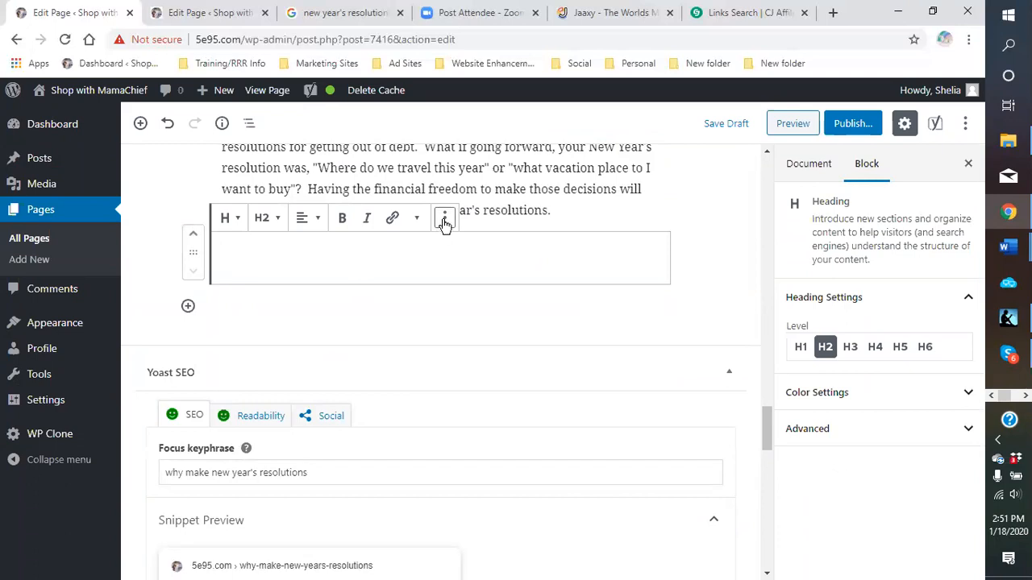
{"action": "left_click", "coordinate": [232, 219]}
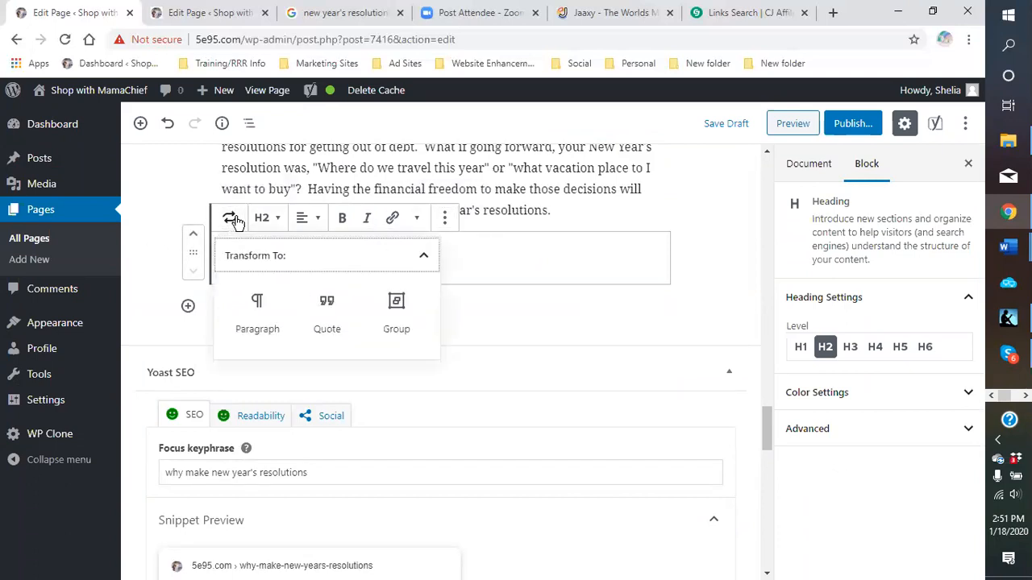
{"action": "left_click", "coordinate": [423, 257]}
{"action": "left_click", "coordinate": [444, 218]}
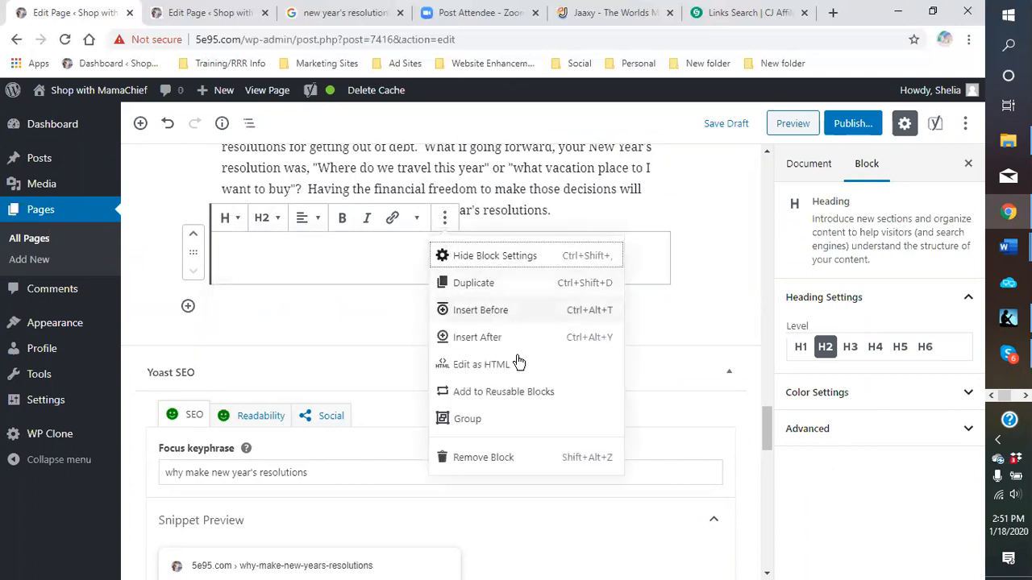
{"action": "left_click", "coordinate": [488, 457]}
Add an image block after the closing get-out-of-debt paragraph and open the media library for it.
{"action": "scroll", "coordinate": [485, 347], "scroll_direction": "down", "scroll_amount": 5}
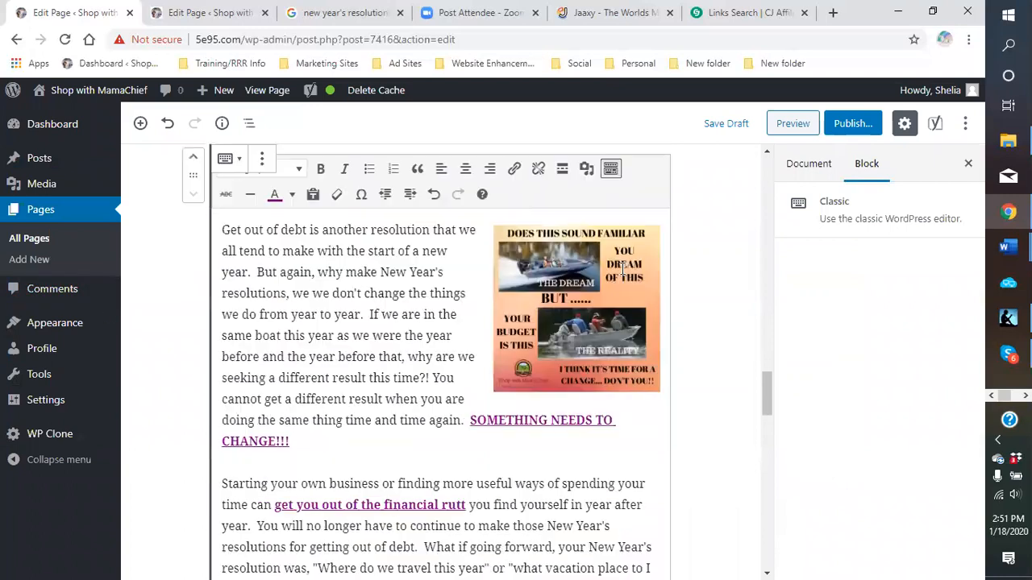
{"action": "left_click", "coordinate": [188, 382]}
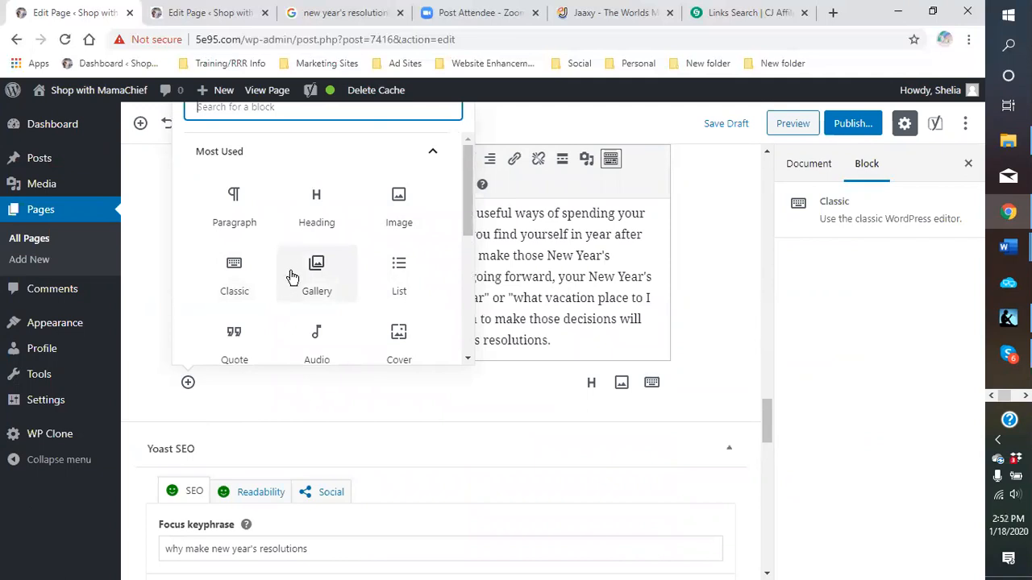
{"action": "left_click", "coordinate": [409, 212]}
{"action": "left_click", "coordinate": [408, 213]}
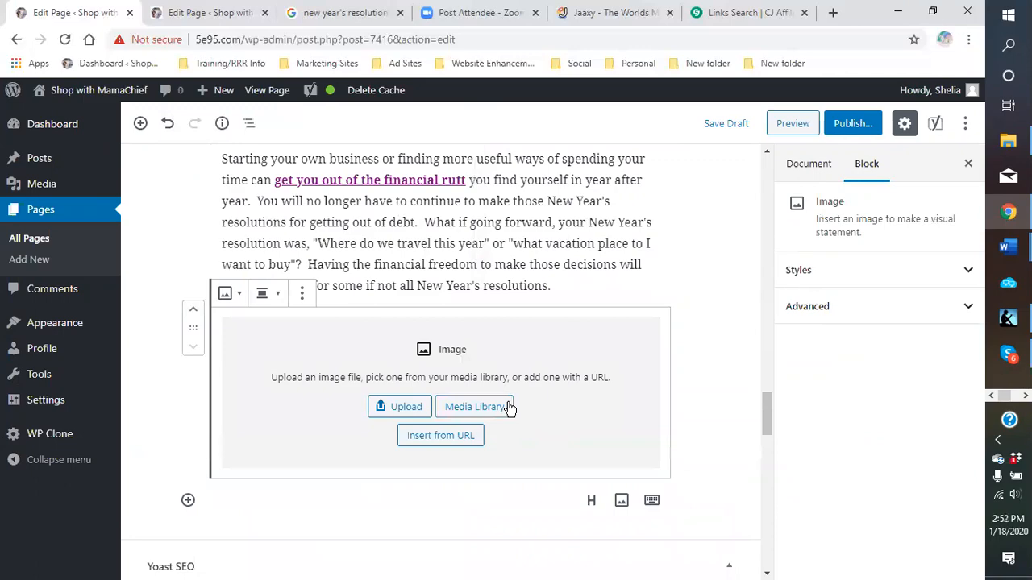
{"action": "left_click", "coordinate": [507, 407]}
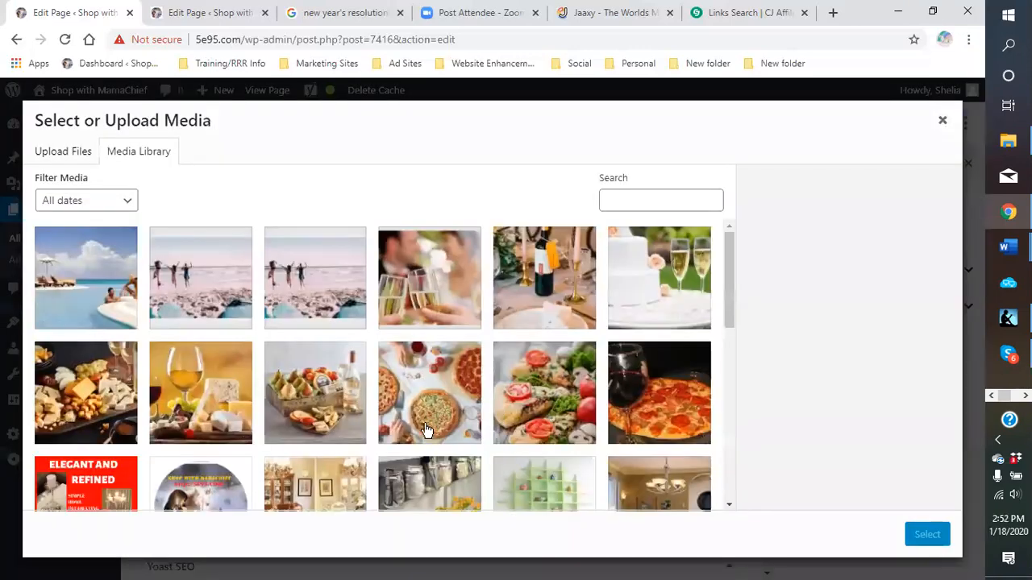
Find the image wine-and-women1.jpg in the media library and insert it into the new image block.
{"action": "scroll", "coordinate": [427, 431], "scroll_direction": "down", "scroll_amount": 15}
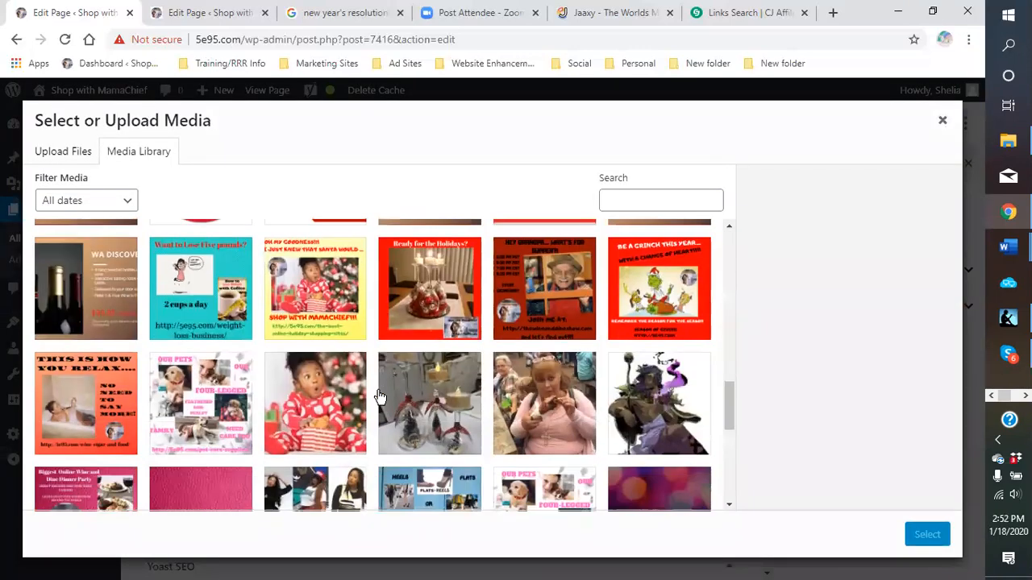
{"action": "scroll", "coordinate": [380, 397], "scroll_direction": "down", "scroll_amount": 10}
{"action": "scroll", "coordinate": [409, 378], "scroll_direction": "down", "scroll_amount": 3}
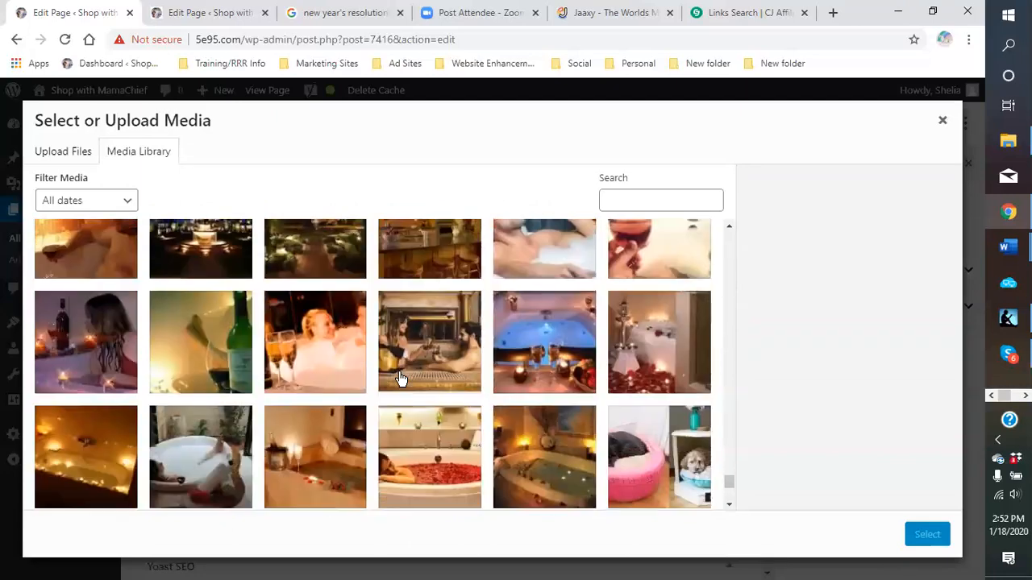
{"action": "scroll", "coordinate": [397, 381], "scroll_direction": "down", "scroll_amount": 2}
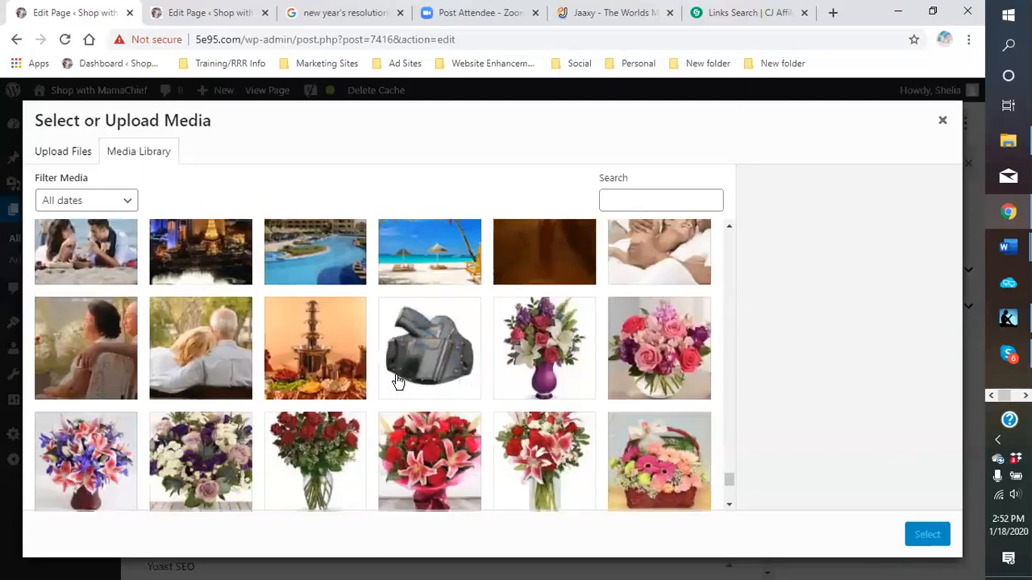
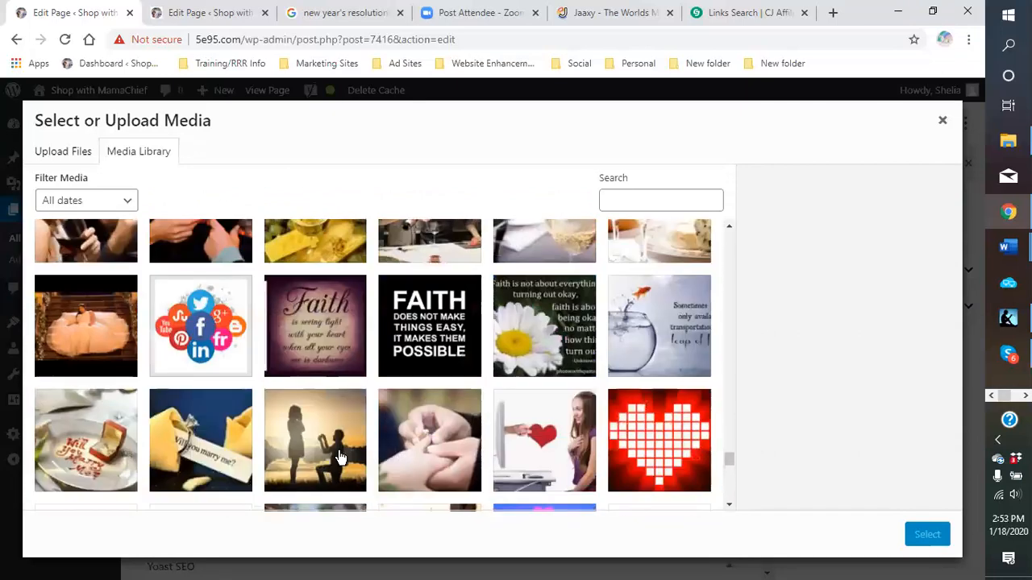
{"action": "scroll", "coordinate": [339, 457], "scroll_direction": "up", "scroll_amount": 15}
{"action": "scroll", "coordinate": [340, 457], "scroll_direction": "up", "scroll_amount": 5}
{"action": "scroll", "coordinate": [355, 453], "scroll_direction": "up", "scroll_amount": 10}
{"action": "scroll", "coordinate": [354, 456], "scroll_direction": "up", "scroll_amount": 10}
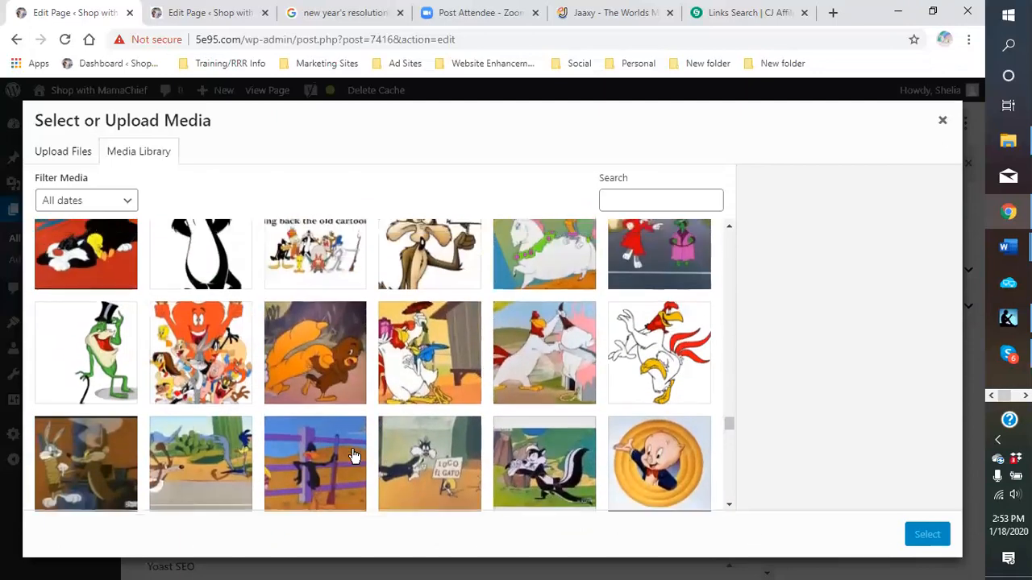
{"action": "scroll", "coordinate": [354, 457], "scroll_direction": "up", "scroll_amount": 15}
{"action": "scroll", "coordinate": [354, 457], "scroll_direction": "up", "scroll_amount": 10}
{"action": "scroll", "coordinate": [354, 456], "scroll_direction": "up", "scroll_amount": 10}
{"action": "left_click", "coordinate": [66, 364]}
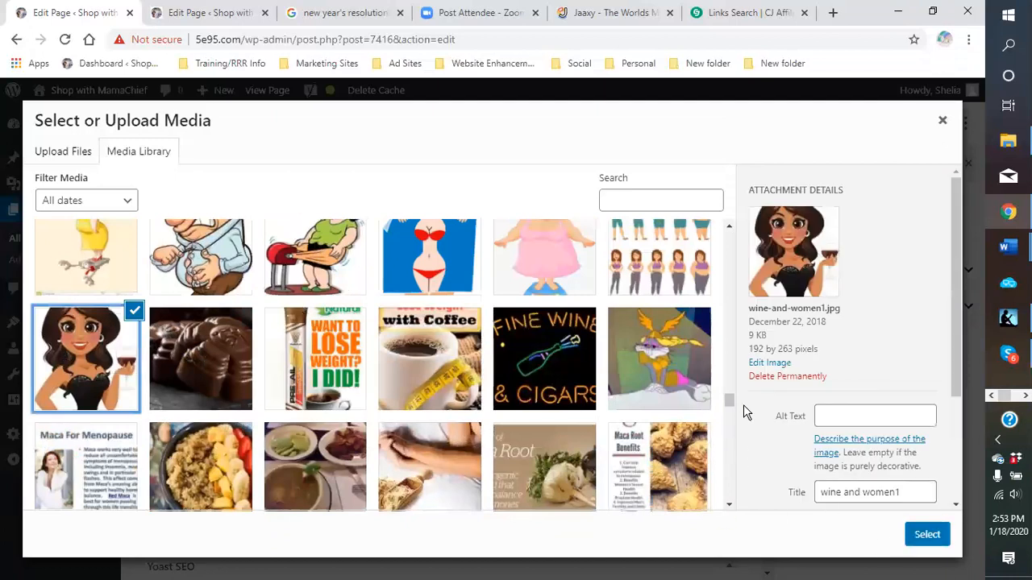
{"action": "scroll", "coordinate": [926, 373], "scroll_direction": "down", "scroll_amount": 2}
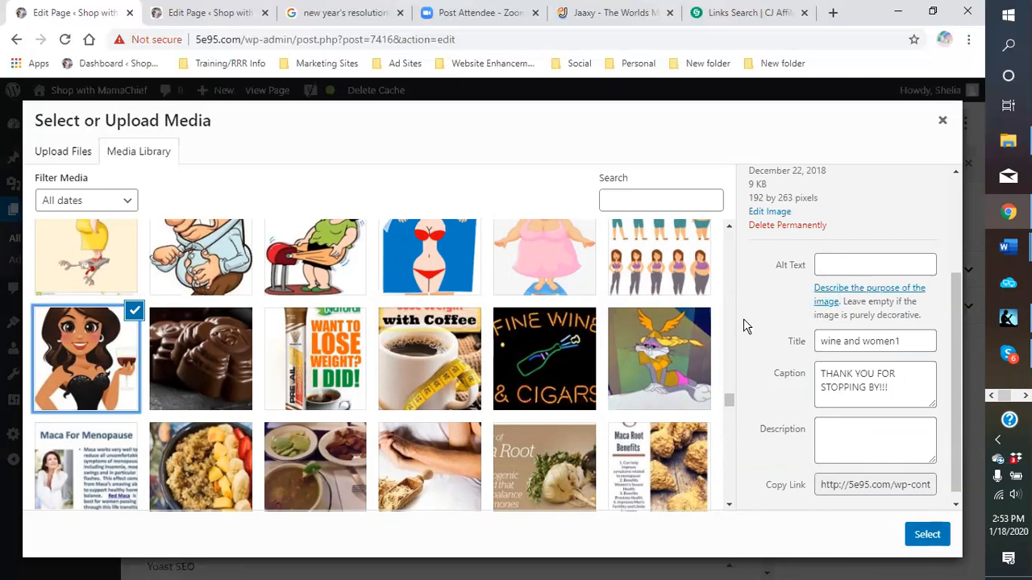
{"action": "left_click", "coordinate": [926, 536]}
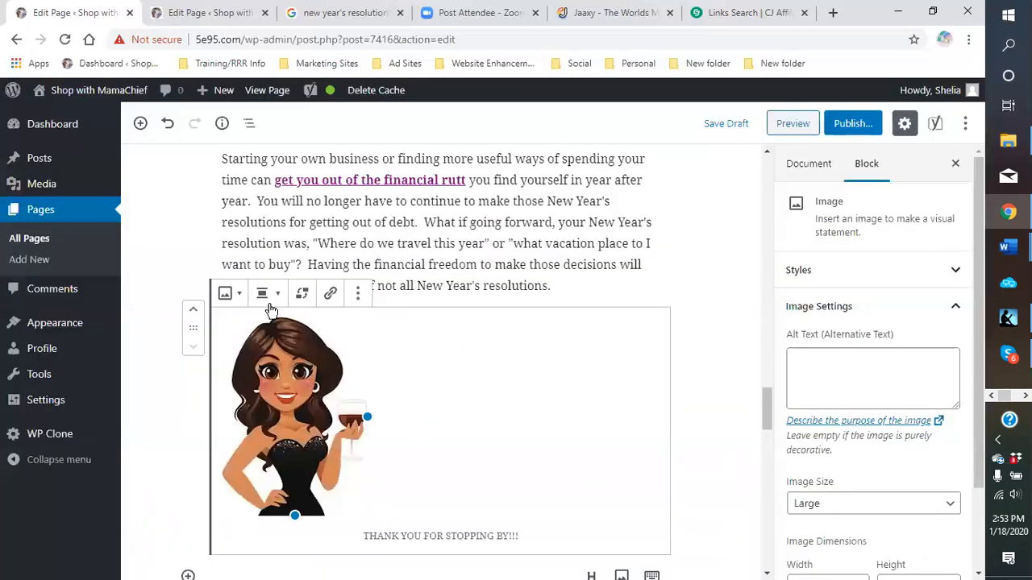
Center the wine-and-women image and shrink it to about 60 percent of its height.
{"action": "left_click", "coordinate": [268, 295]}
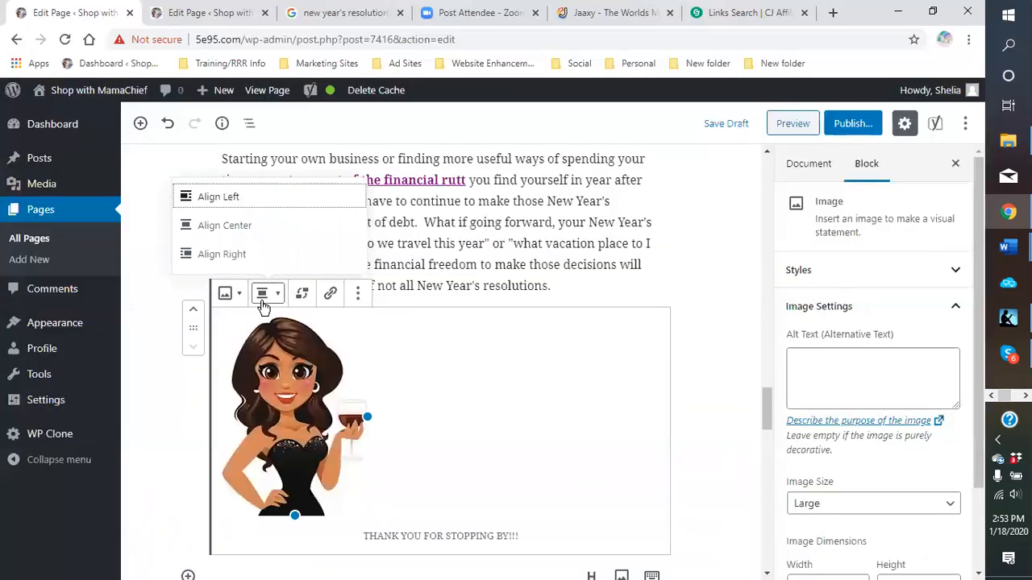
{"action": "left_click", "coordinate": [224, 227]}
{"action": "scroll", "coordinate": [534, 420], "scroll_direction": "down", "scroll_amount": 1}
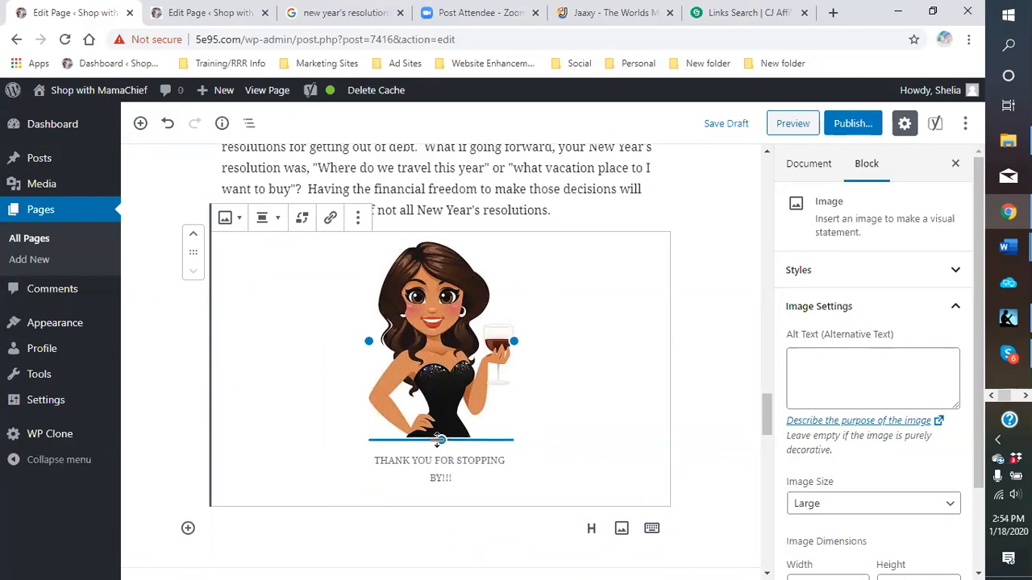
{"action": "left_click_drag", "start_coordinate": [439, 438], "coordinate": [441, 365]}
Set the closing image's alt text to "why make new year's resolutions" and save the draft.
{"action": "left_click", "coordinate": [830, 376]}
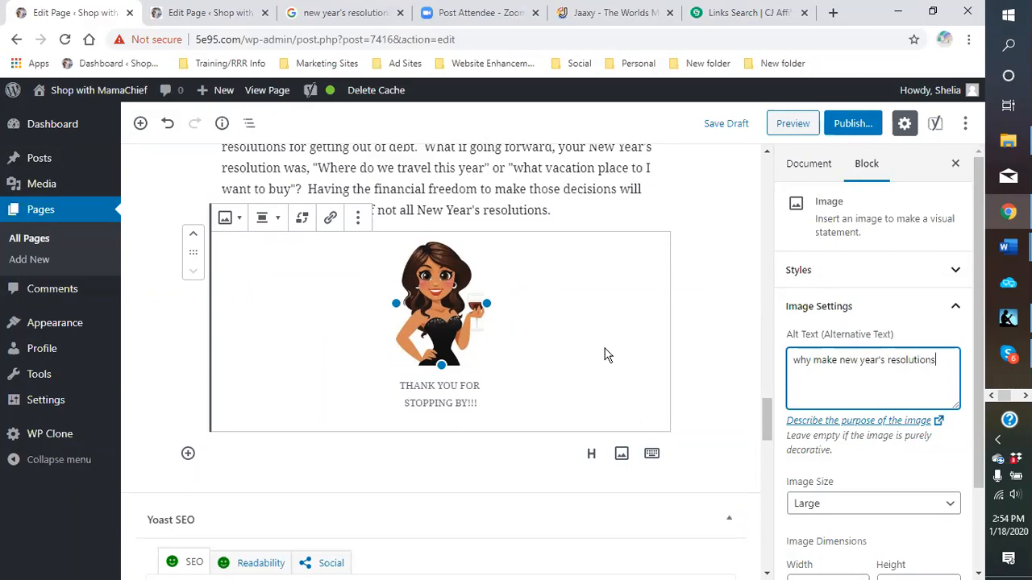
{"action": "left_click", "coordinate": [705, 333]}
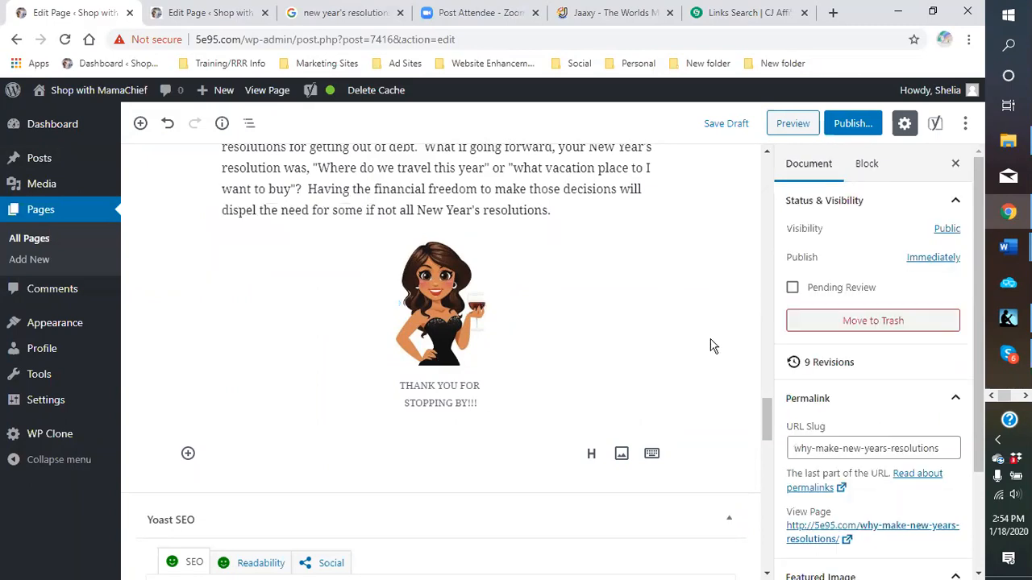
{"action": "left_click", "coordinate": [728, 124]}
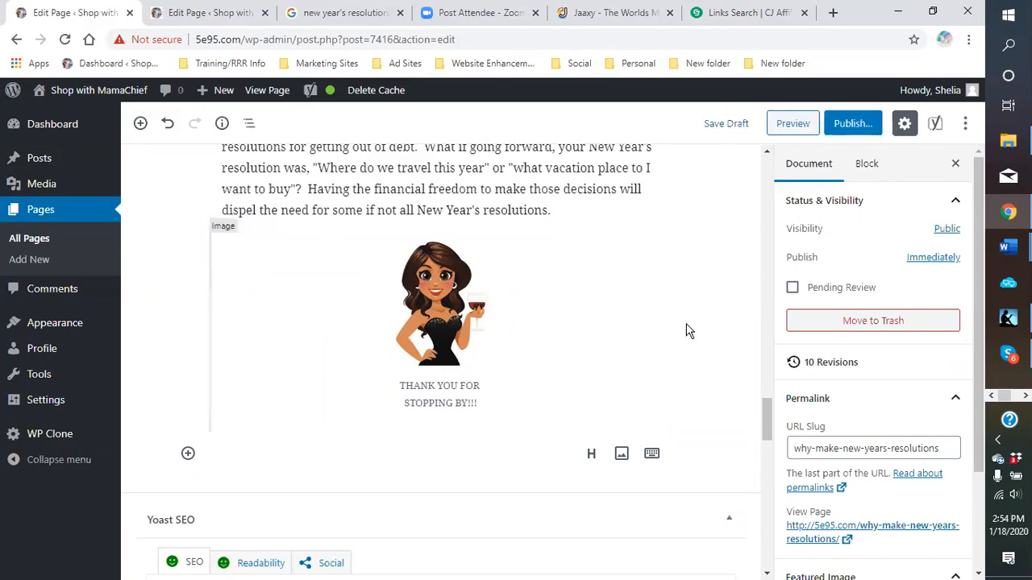
Review the Yoast SEO analysis results for the keyphrase and collapse the SEO analysis section.
{"action": "scroll", "coordinate": [686, 329], "scroll_direction": "down", "scroll_amount": 2}
{"action": "scroll", "coordinate": [250, 443], "scroll_direction": "down", "scroll_amount": 10}
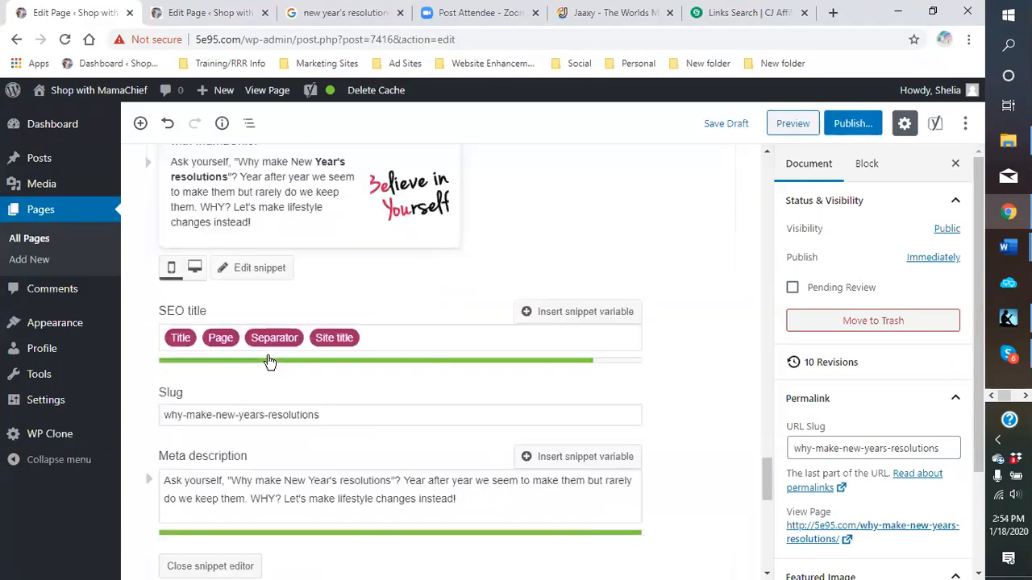
{"action": "scroll", "coordinate": [270, 378], "scroll_direction": "down", "scroll_amount": 3}
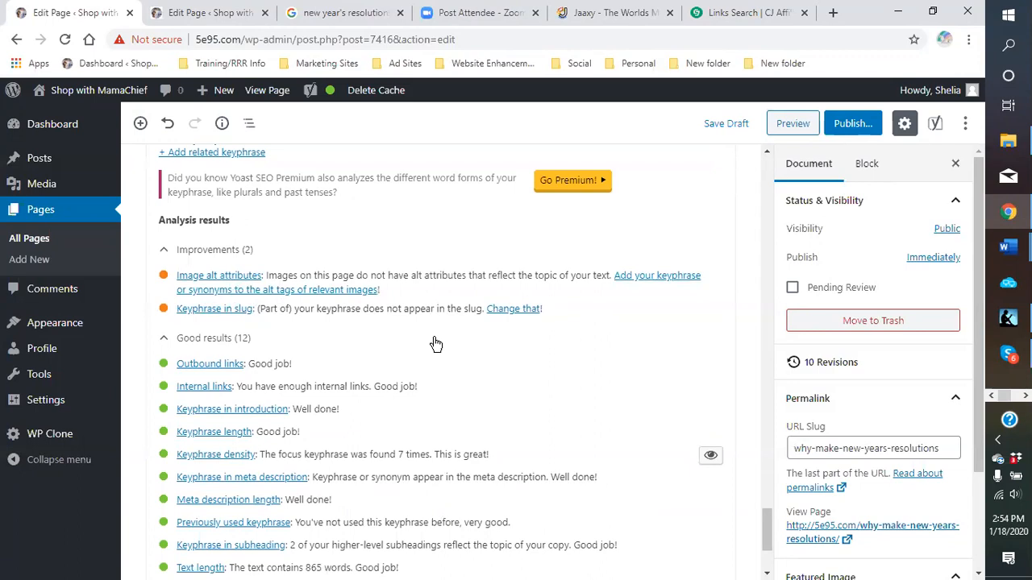
{"action": "scroll", "coordinate": [269, 363], "scroll_direction": "up", "scroll_amount": 4}
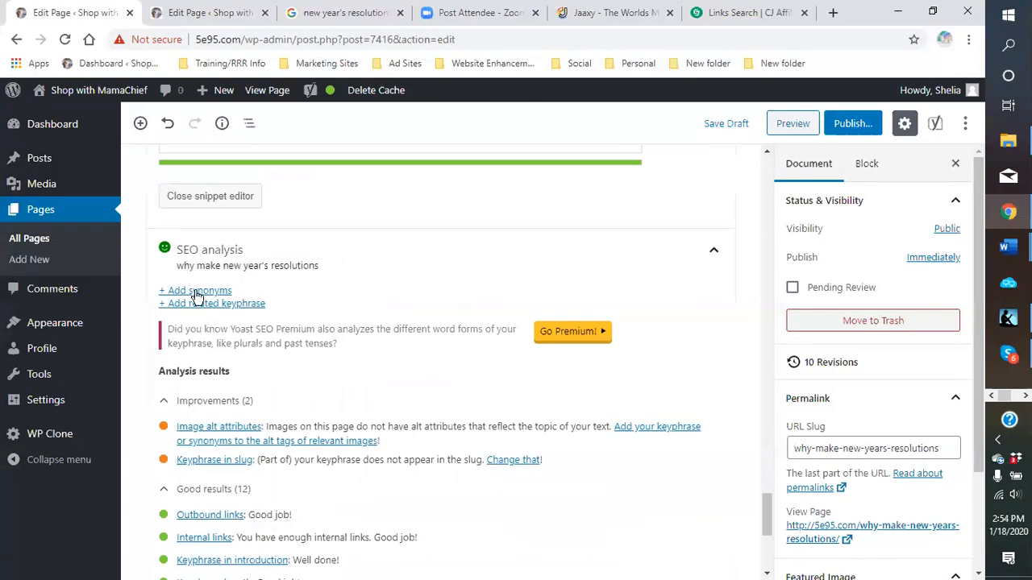
{"action": "scroll", "coordinate": [201, 353], "scroll_direction": "up", "scroll_amount": 3}
{"action": "scroll", "coordinate": [258, 395], "scroll_direction": "down", "scroll_amount": 3}
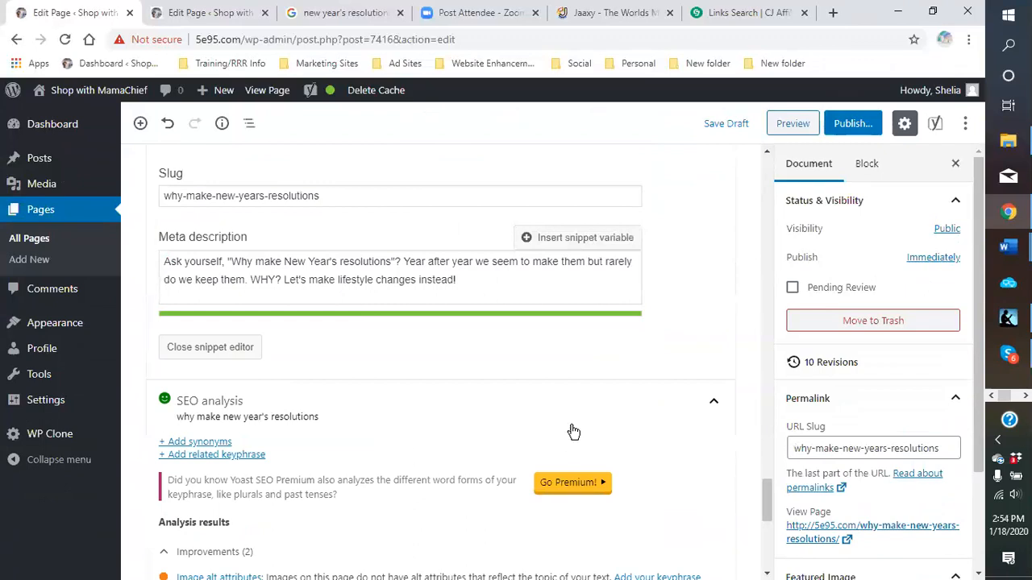
{"action": "left_click", "coordinate": [707, 402]}
{"action": "scroll", "coordinate": [310, 358], "scroll_direction": "up", "scroll_amount": 8}
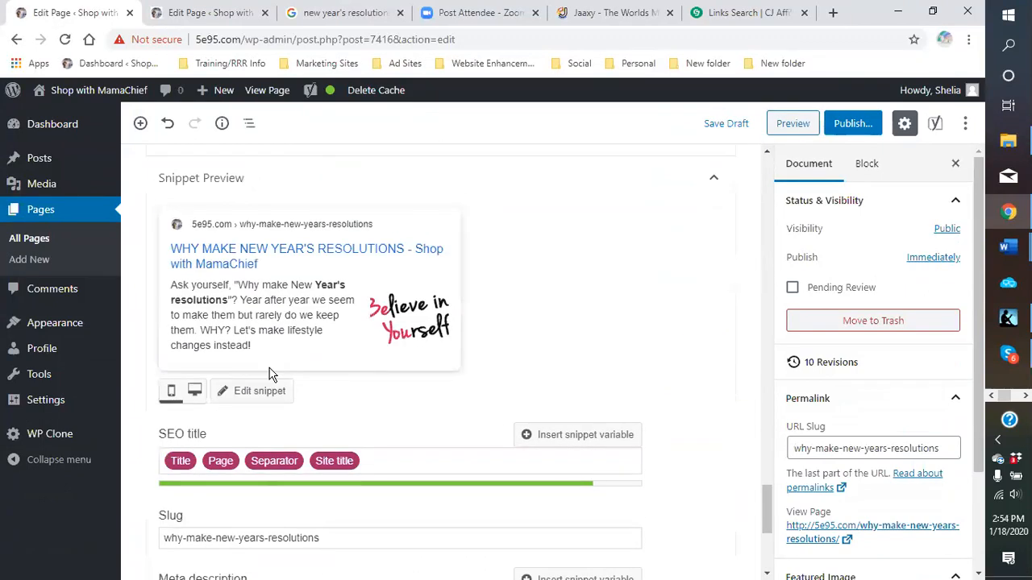
Check the Yoast readability analysis and look back over the page's final sections.
{"action": "left_click", "coordinate": [254, 304]}
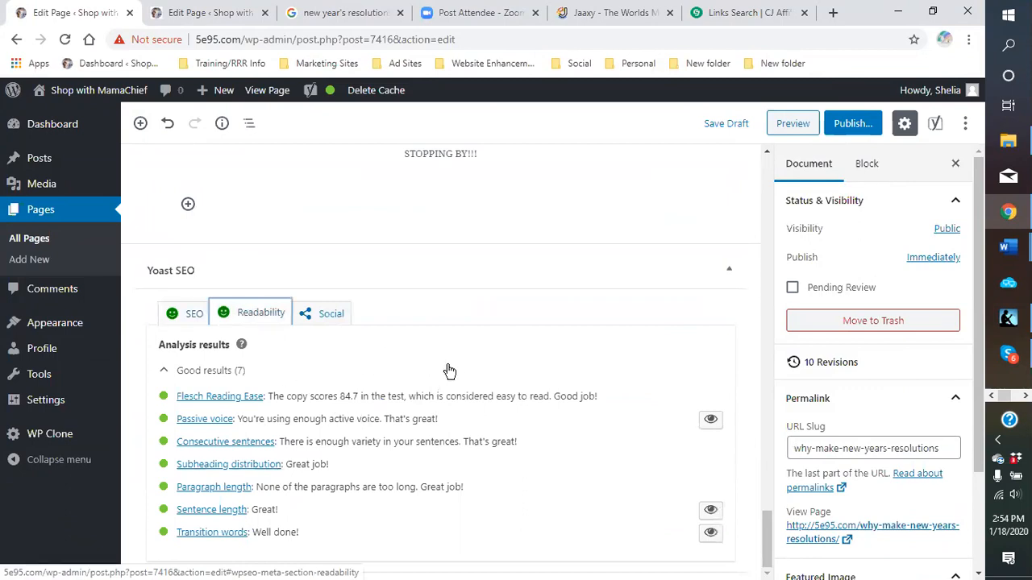
{"action": "scroll", "coordinate": [484, 383], "scroll_direction": "up", "scroll_amount": 2}
{"action": "scroll", "coordinate": [532, 390], "scroll_direction": "up", "scroll_amount": 3}
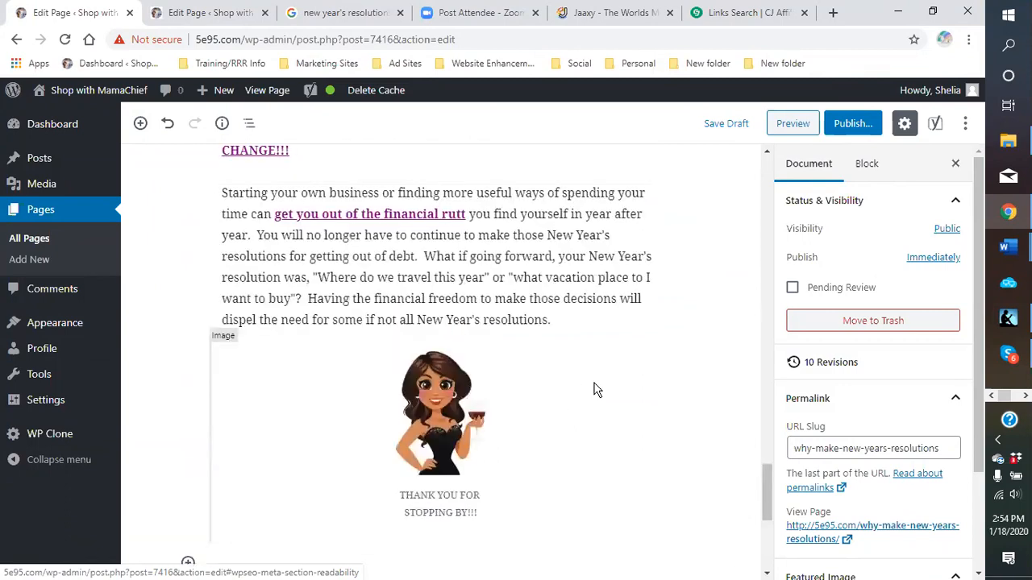
{"action": "scroll", "coordinate": [649, 377], "scroll_direction": "up", "scroll_amount": 5}
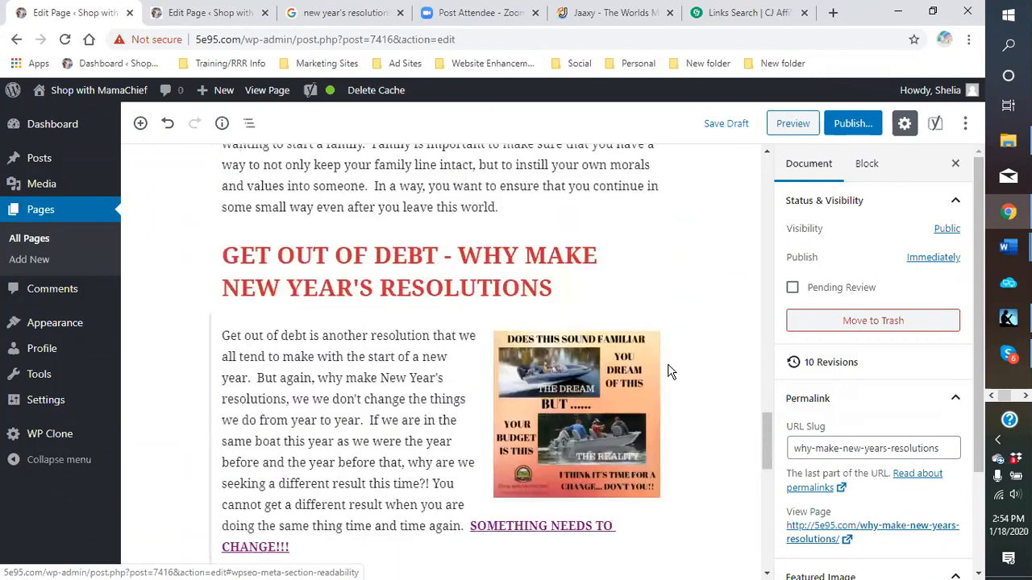
{"action": "scroll", "coordinate": [657, 375], "scroll_direction": "up", "scroll_amount": 3}
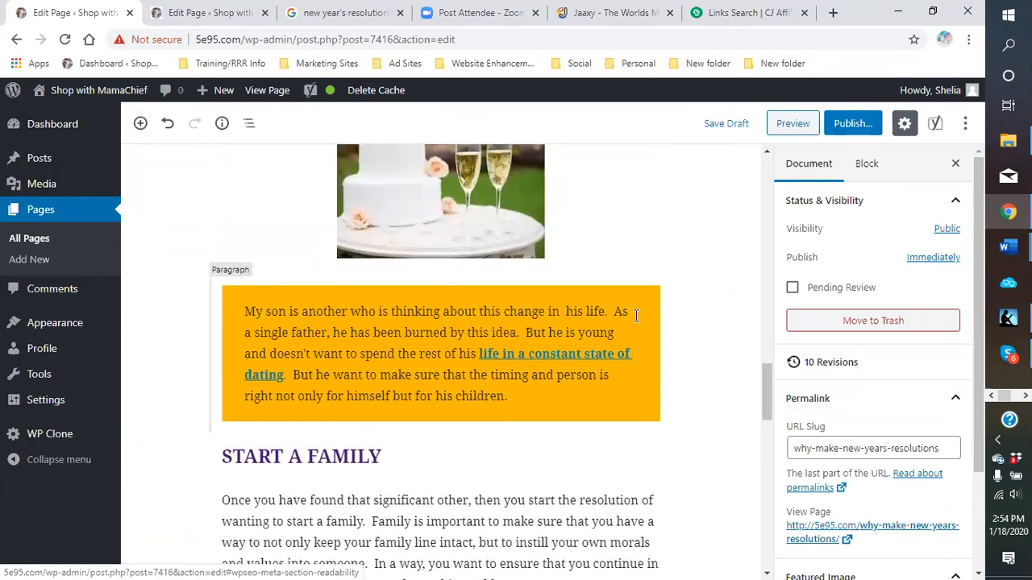
Proofread the whole draft in the editor, from the title through the Get Out of Debt section, checking text, links and image placement.
{"action": "scroll", "coordinate": [667, 309], "scroll_direction": "up", "scroll_amount": 7}
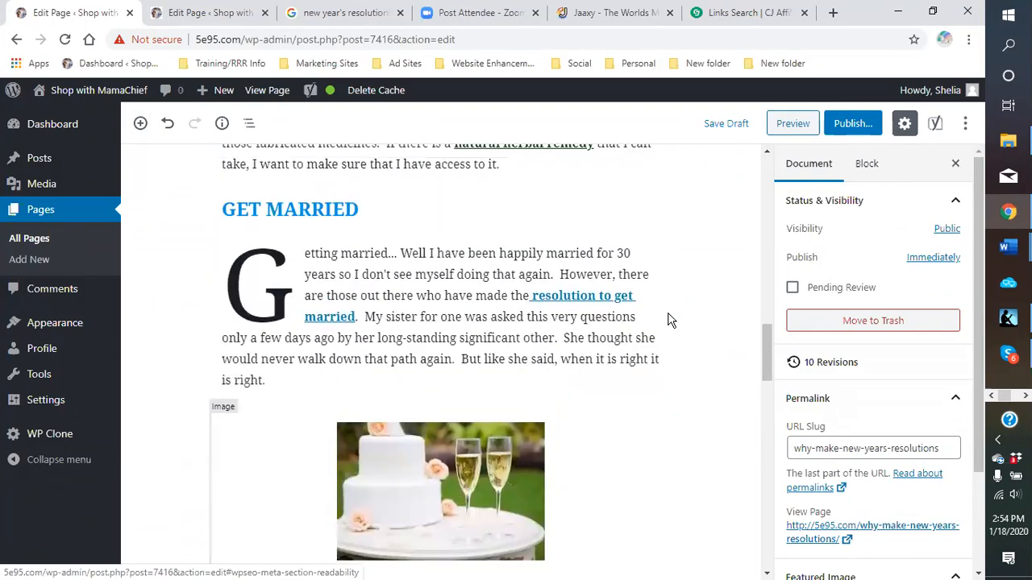
{"action": "scroll", "coordinate": [663, 322], "scroll_direction": "up", "scroll_amount": 6}
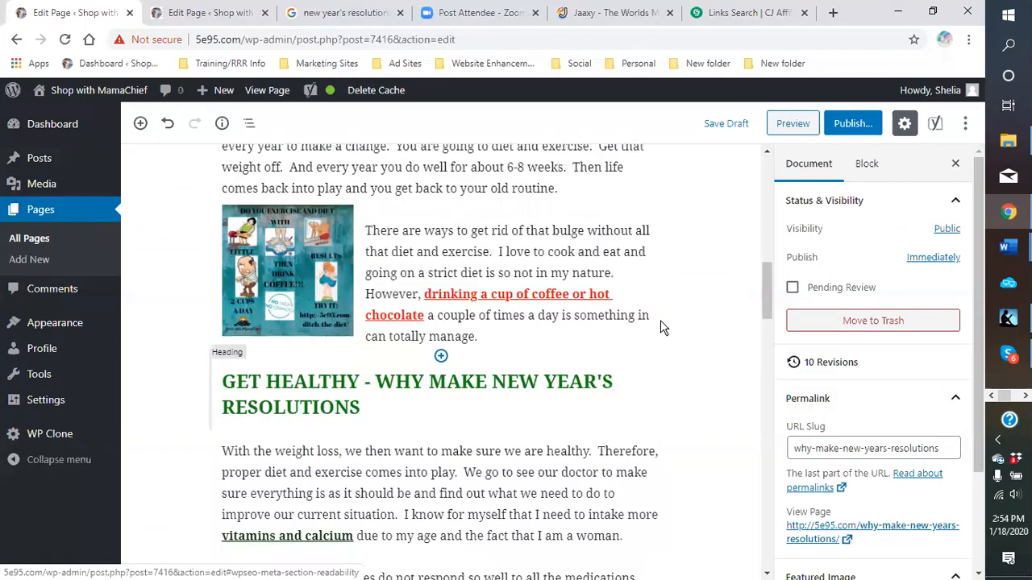
{"action": "scroll", "coordinate": [656, 327], "scroll_direction": "up", "scroll_amount": 5}
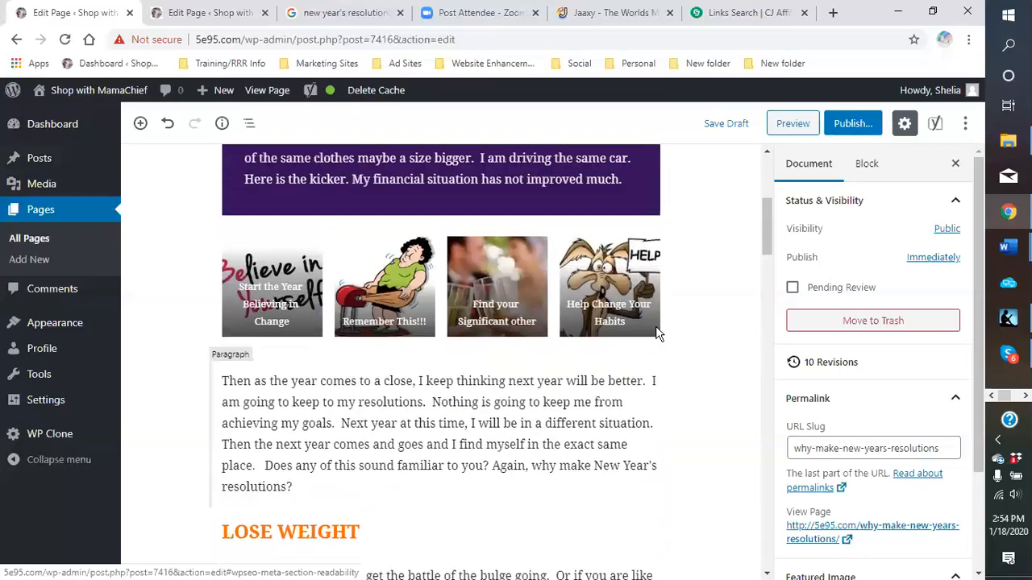
{"action": "scroll", "coordinate": [655, 326], "scroll_direction": "up", "scroll_amount": 1}
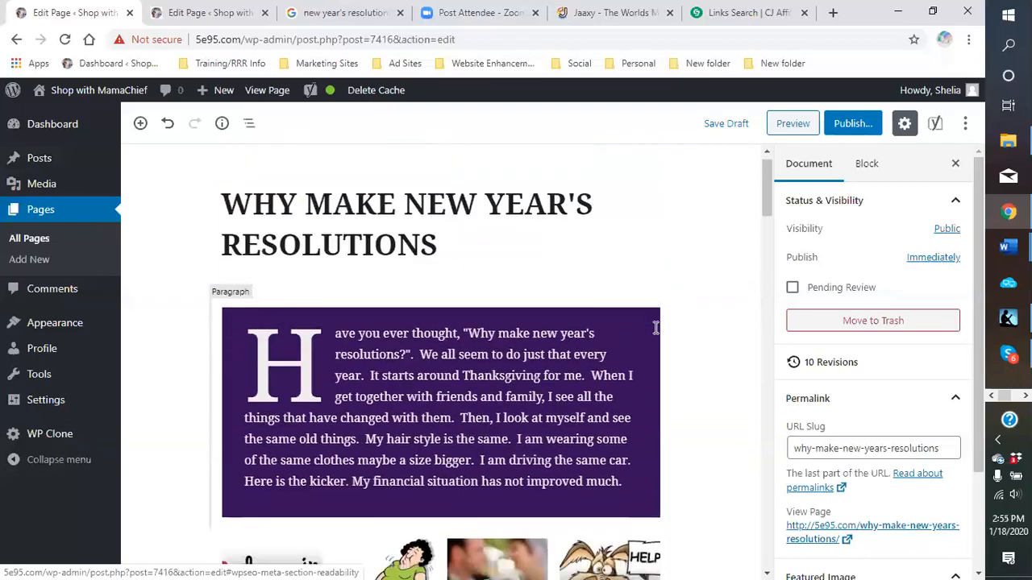
{"action": "scroll", "coordinate": [677, 339], "scroll_direction": "down", "scroll_amount": 3}
{"action": "scroll", "coordinate": [702, 351], "scroll_direction": "down", "scroll_amount": 2}
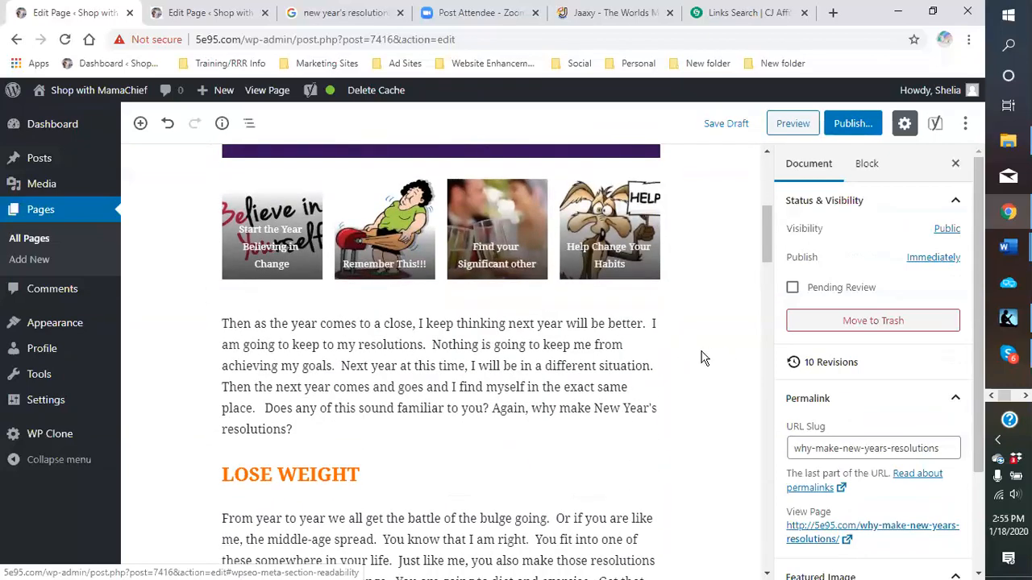
{"action": "scroll", "coordinate": [694, 366], "scroll_direction": "down", "scroll_amount": 4}
{"action": "scroll", "coordinate": [691, 371], "scroll_direction": "down", "scroll_amount": 6}
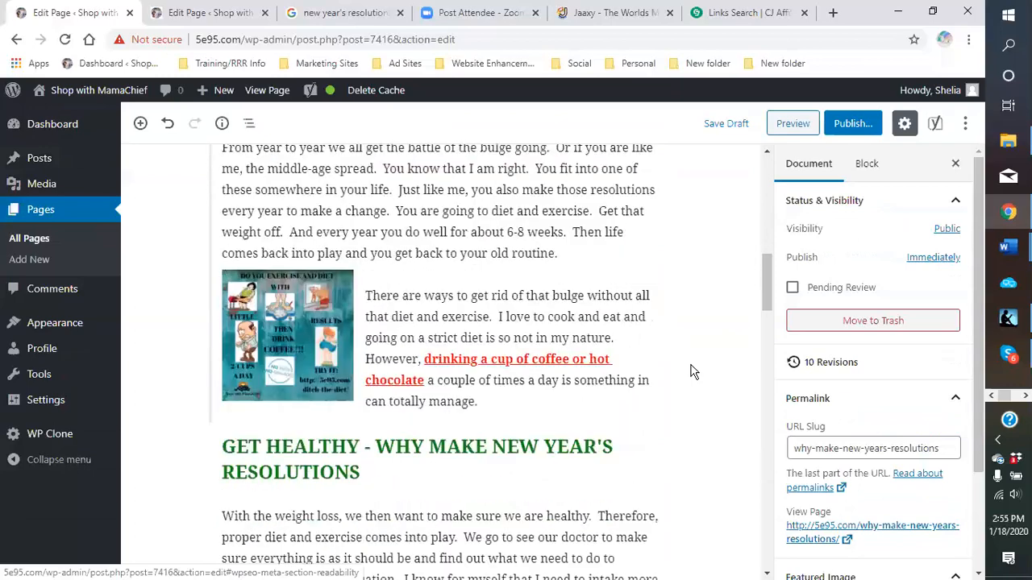
{"action": "scroll", "coordinate": [687, 373], "scroll_direction": "down", "scroll_amount": 9}
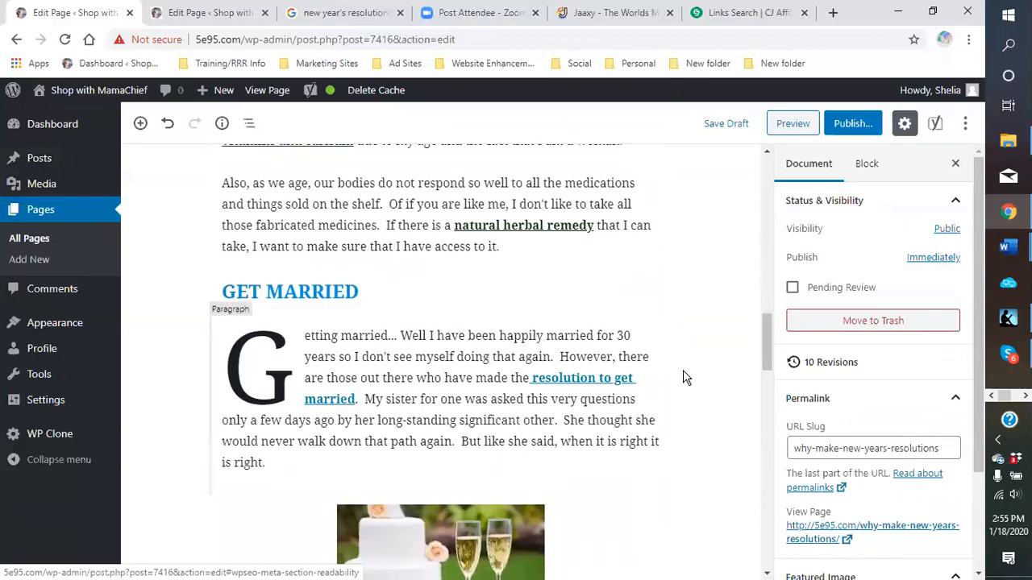
{"action": "scroll", "coordinate": [681, 379], "scroll_direction": "down", "scroll_amount": 7}
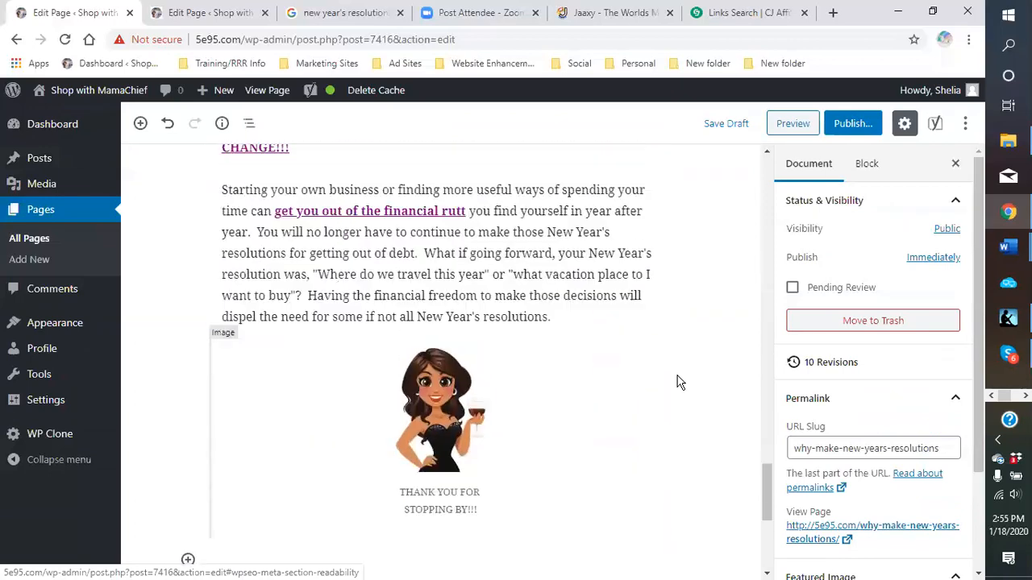
{"action": "scroll", "coordinate": [677, 382], "scroll_direction": "up", "scroll_amount": 5}
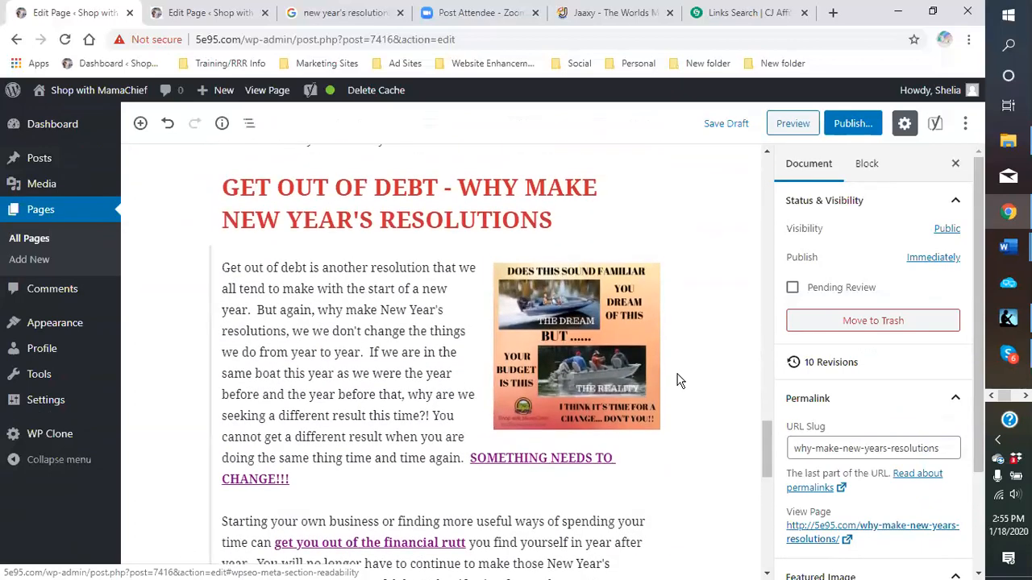
{"action": "scroll", "coordinate": [677, 382], "scroll_direction": "up", "scroll_amount": 7}
{"action": "scroll", "coordinate": [677, 381], "scroll_direction": "up", "scroll_amount": 6}
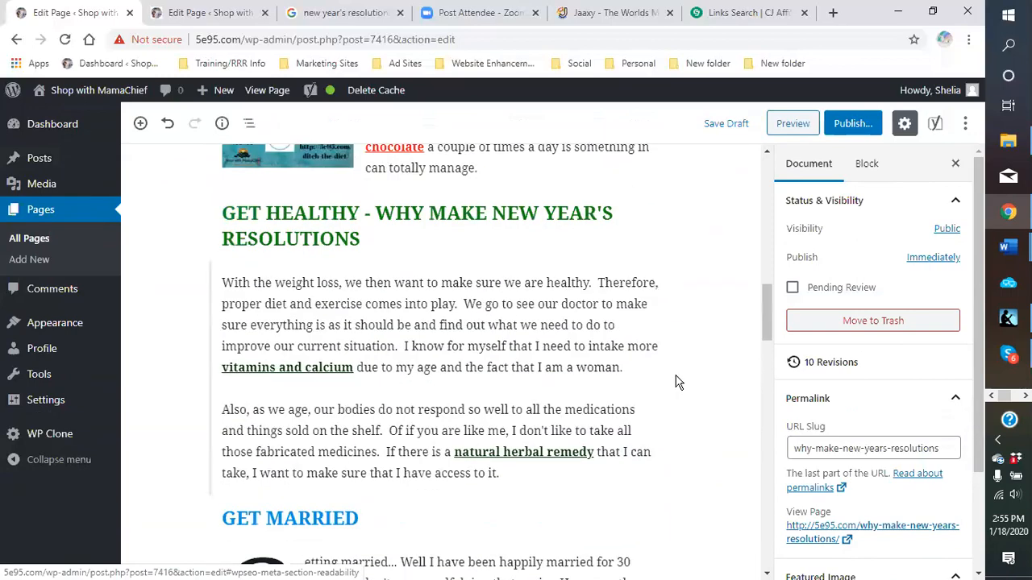
{"action": "scroll", "coordinate": [677, 383], "scroll_direction": "up", "scroll_amount": 6}
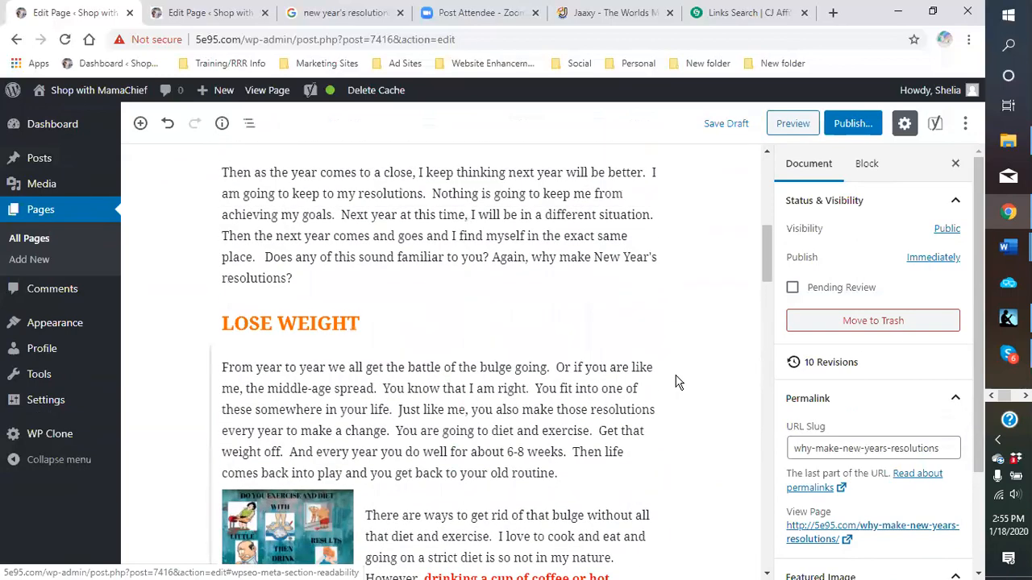
{"action": "scroll", "coordinate": [677, 383], "scroll_direction": "up", "scroll_amount": 5}
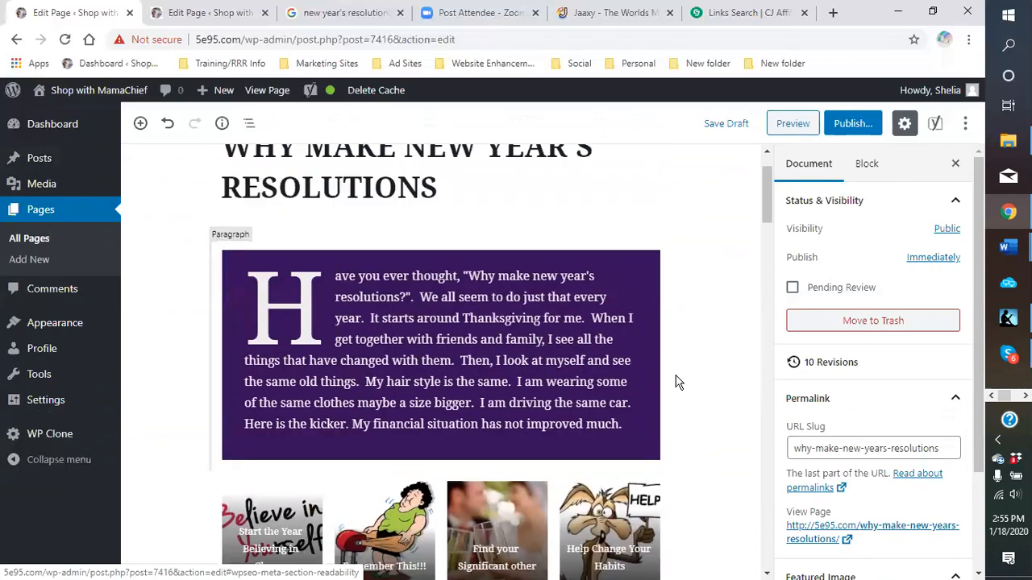
{"action": "scroll", "coordinate": [677, 383], "scroll_direction": "down", "scroll_amount": 4}
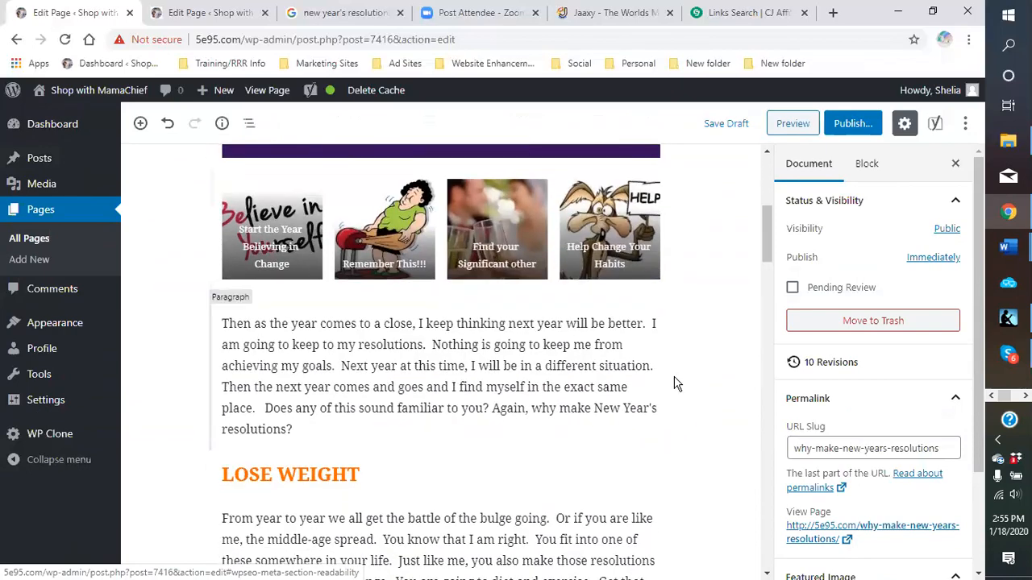
{"action": "scroll", "coordinate": [677, 383], "scroll_direction": "down", "scroll_amount": 2}
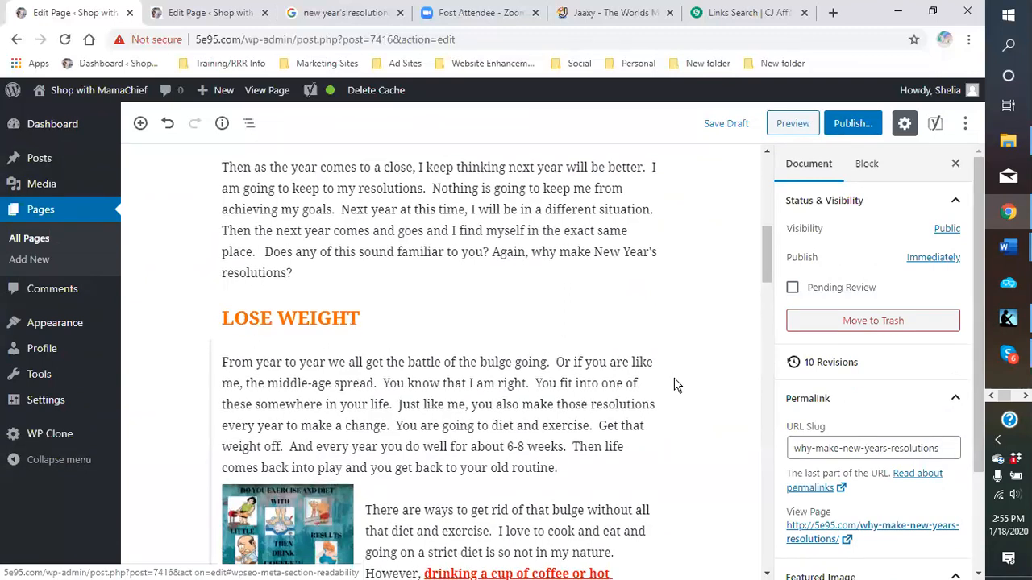
{"action": "scroll", "coordinate": [676, 384], "scroll_direction": "down", "scroll_amount": 4}
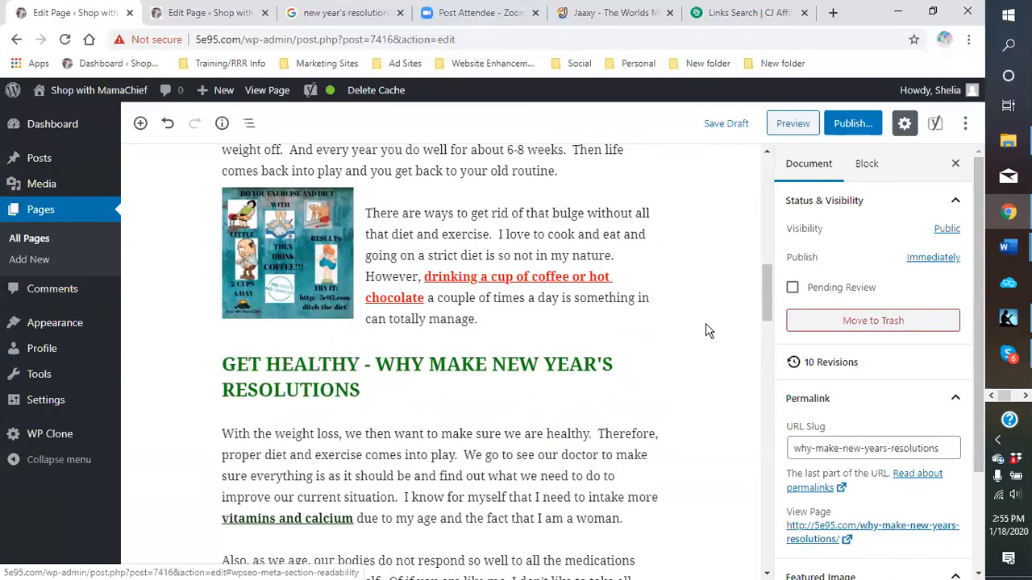
{"action": "scroll", "coordinate": [707, 329], "scroll_direction": "down", "scroll_amount": 7}
{"action": "scroll", "coordinate": [690, 342], "scroll_direction": "down", "scroll_amount": 5}
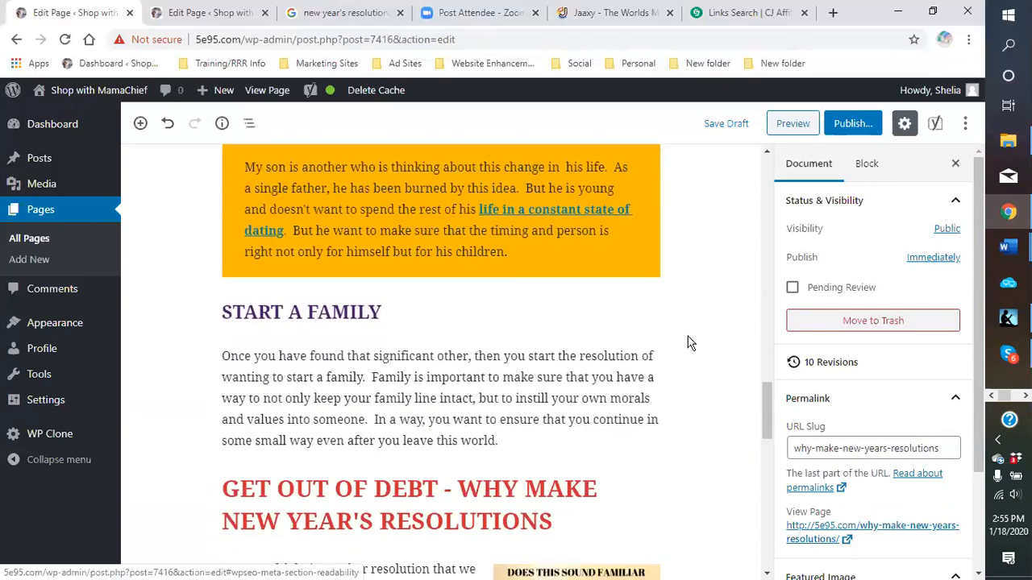
{"action": "scroll", "coordinate": [689, 342], "scroll_direction": "down", "scroll_amount": 3}
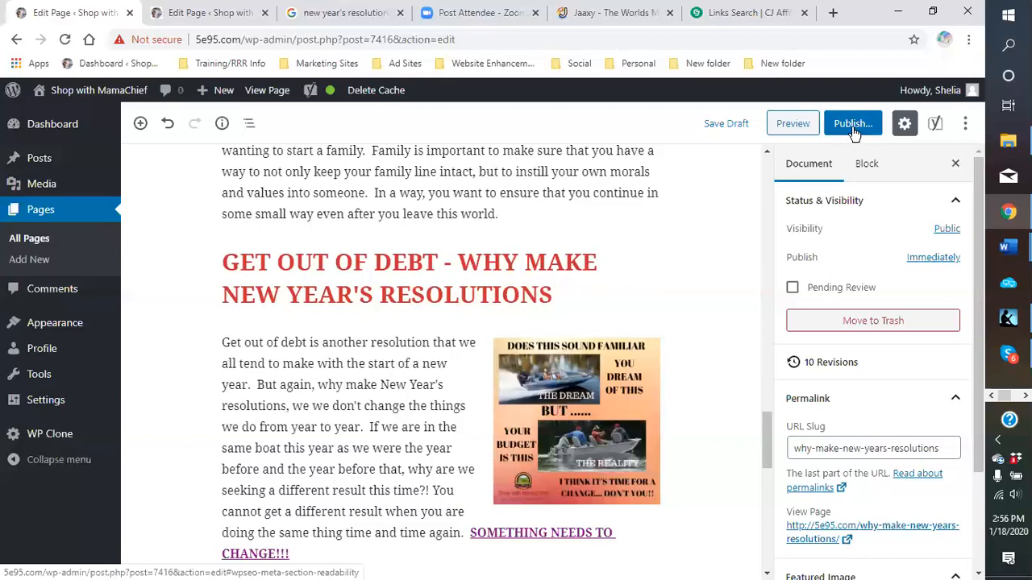
Preview the page on the site and check its intro block, gallery, section headings, images, links and closing picture.
{"action": "left_click", "coordinate": [792, 125]}
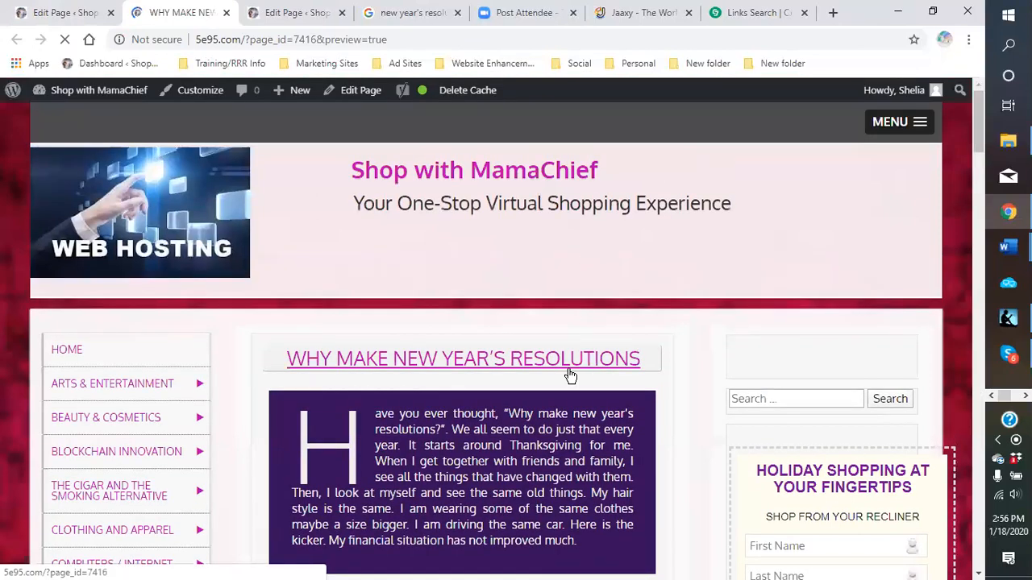
{"action": "scroll", "coordinate": [355, 419], "scroll_direction": "down", "scroll_amount": 1}
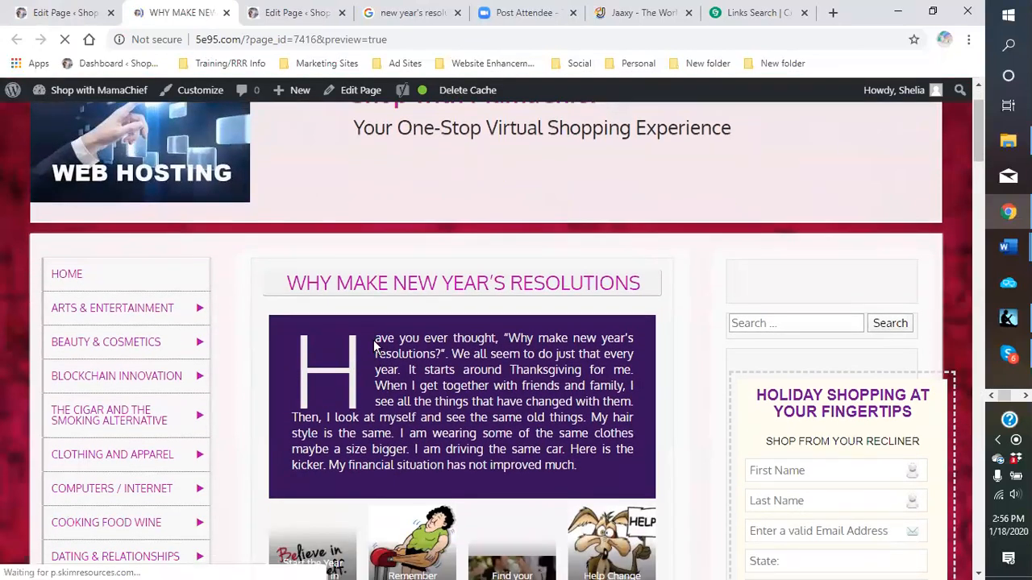
{"action": "scroll", "coordinate": [378, 347], "scroll_direction": "down", "scroll_amount": 1}
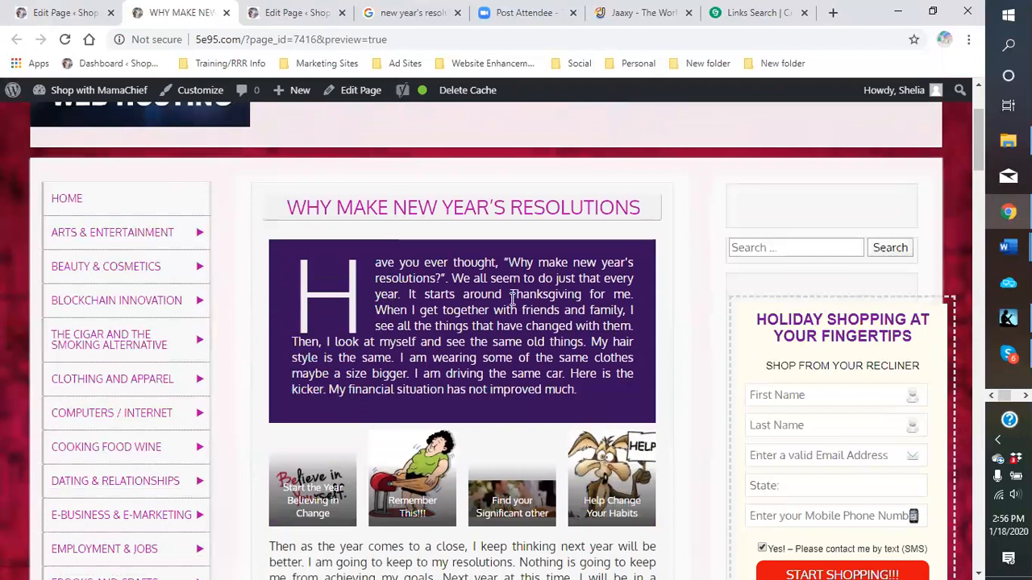
{"action": "scroll", "coordinate": [492, 315], "scroll_direction": "down", "scroll_amount": 1}
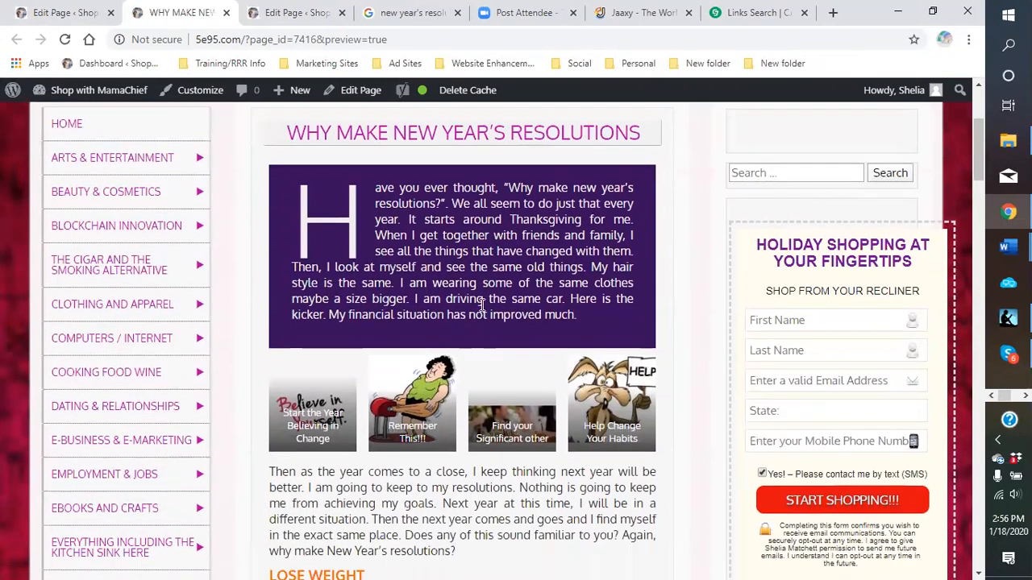
{"action": "scroll", "coordinate": [432, 280], "scroll_direction": "up", "scroll_amount": 1}
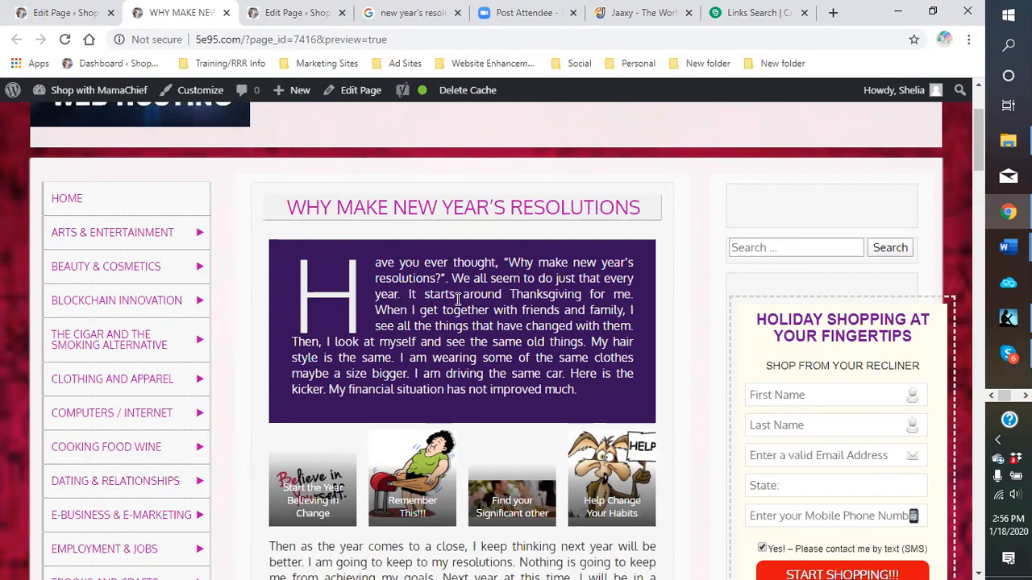
{"action": "scroll", "coordinate": [455, 319], "scroll_direction": "down", "scroll_amount": 2}
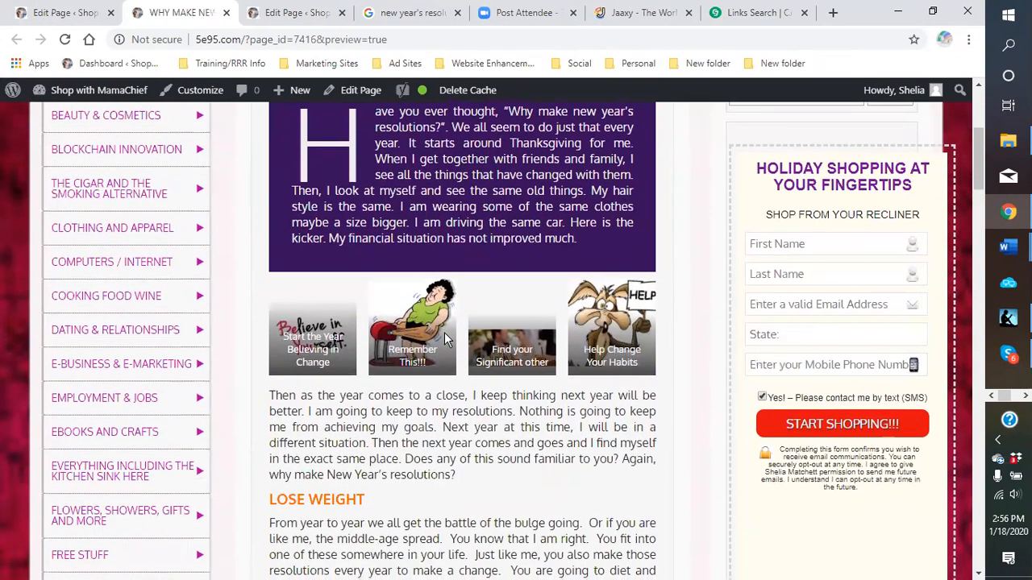
{"action": "scroll", "coordinate": [444, 331], "scroll_direction": "up", "scroll_amount": 1}
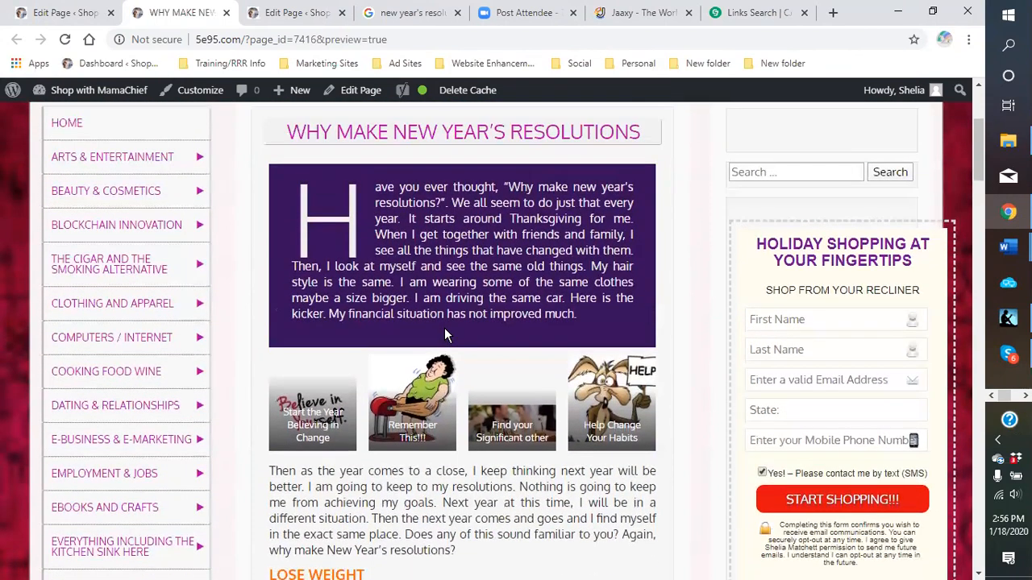
{"action": "scroll", "coordinate": [444, 329], "scroll_direction": "up", "scroll_amount": 2}
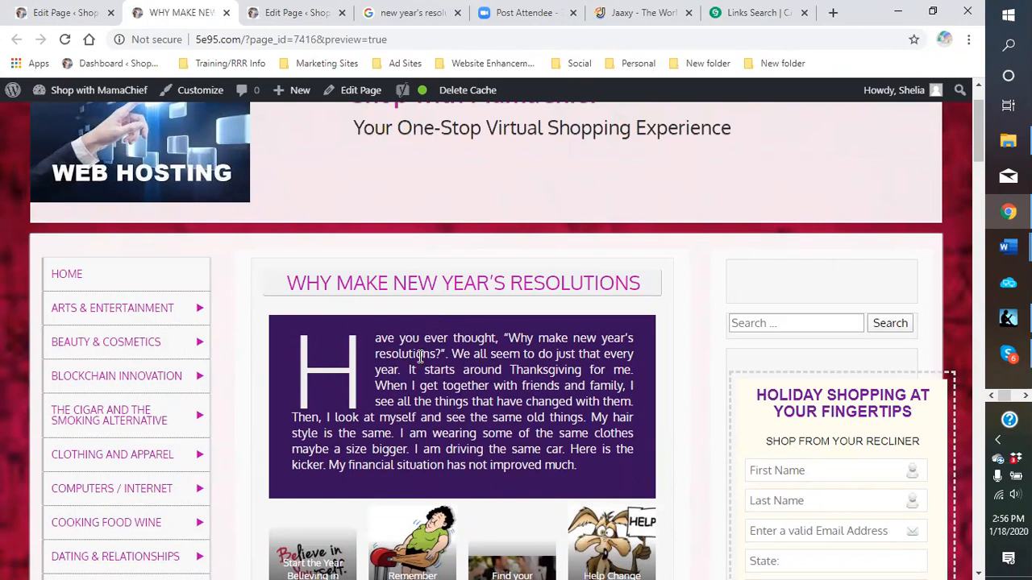
{"action": "scroll", "coordinate": [419, 357], "scroll_direction": "down", "scroll_amount": 4}
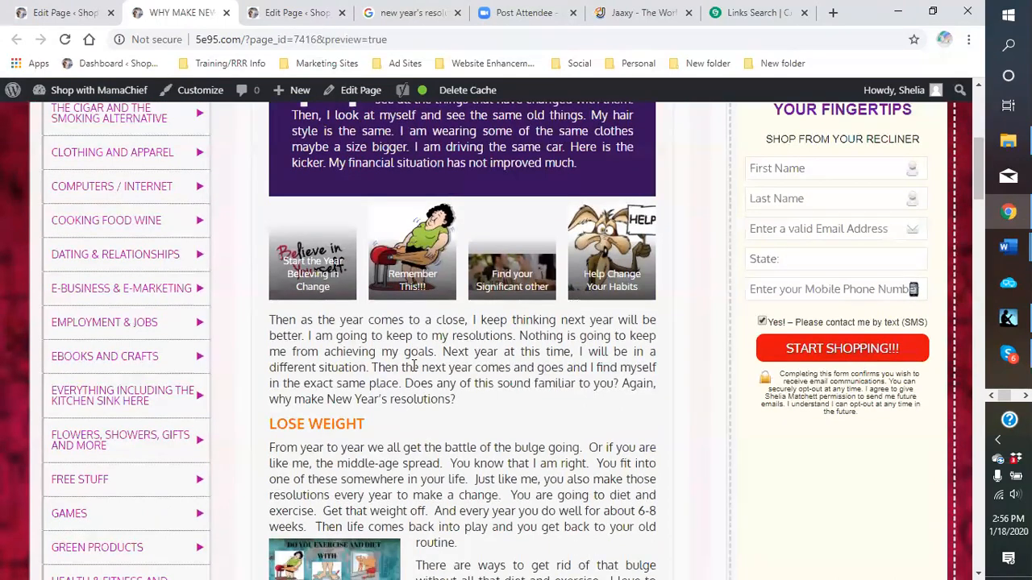
{"action": "scroll", "coordinate": [413, 365], "scroll_direction": "down", "scroll_amount": 4}
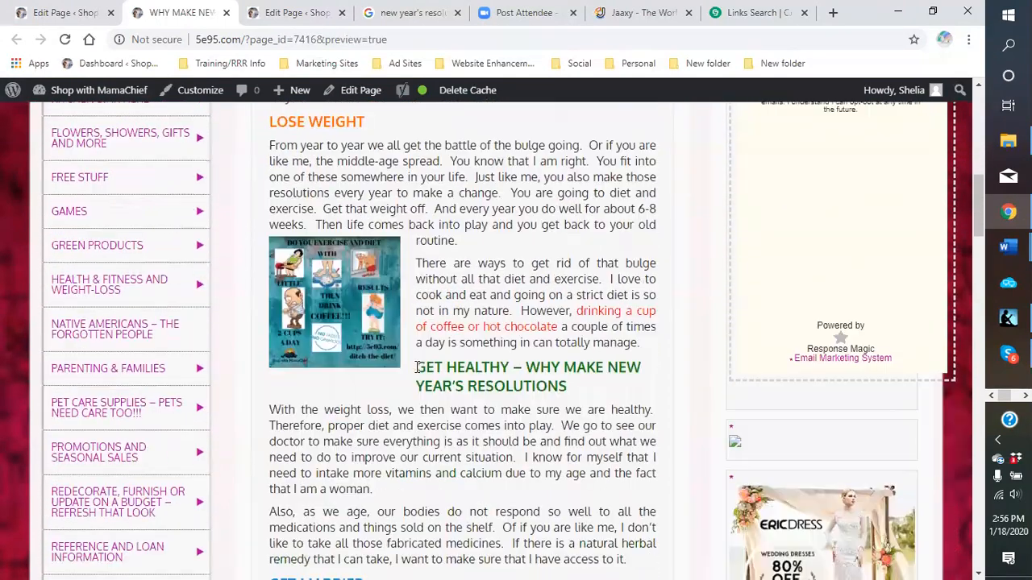
{"action": "scroll", "coordinate": [416, 368], "scroll_direction": "down", "scroll_amount": 1}
{"action": "scroll", "coordinate": [465, 288], "scroll_direction": "down", "scroll_amount": 2}
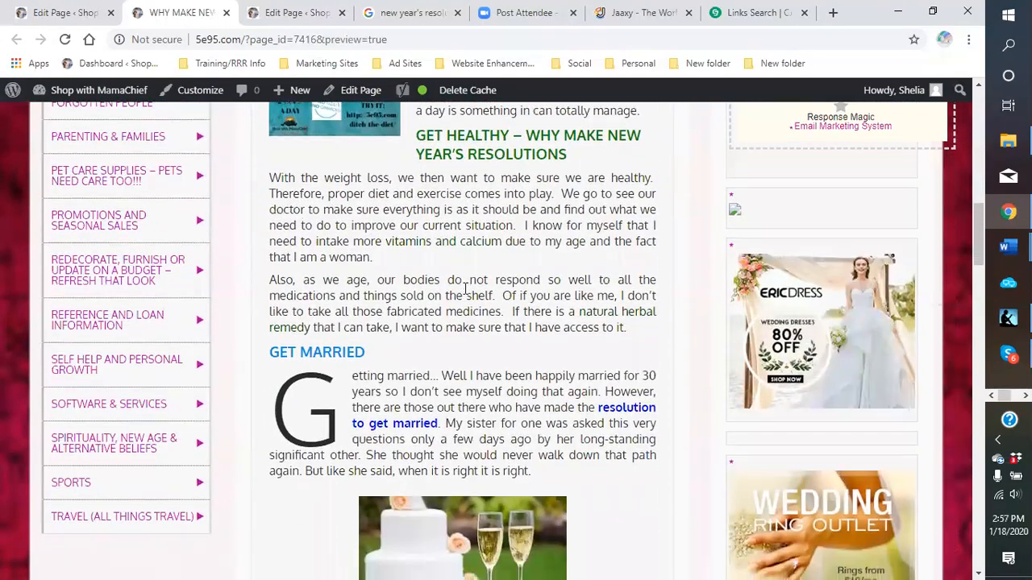
{"action": "scroll", "coordinate": [465, 288], "scroll_direction": "down", "scroll_amount": 6}
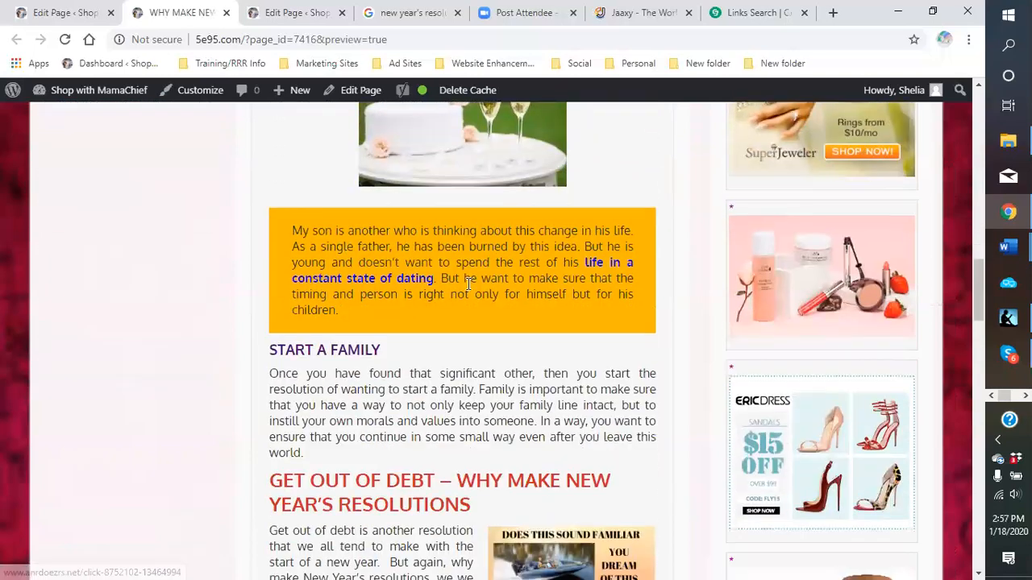
{"action": "scroll", "coordinate": [466, 286], "scroll_direction": "down", "scroll_amount": 2}
{"action": "scroll", "coordinate": [451, 271], "scroll_direction": "down", "scroll_amount": 2}
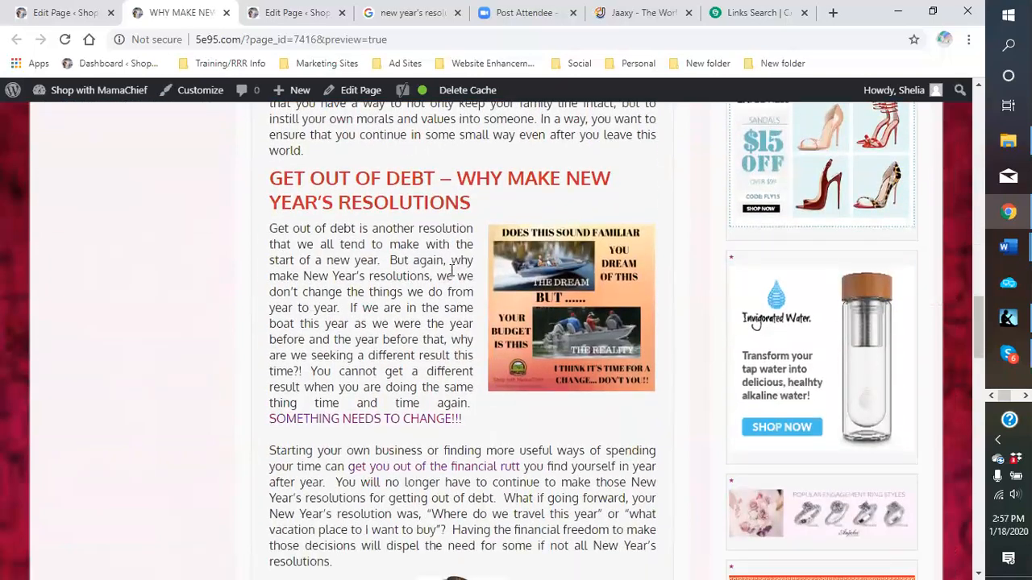
{"action": "scroll", "coordinate": [452, 271], "scroll_direction": "down", "scroll_amount": 1}
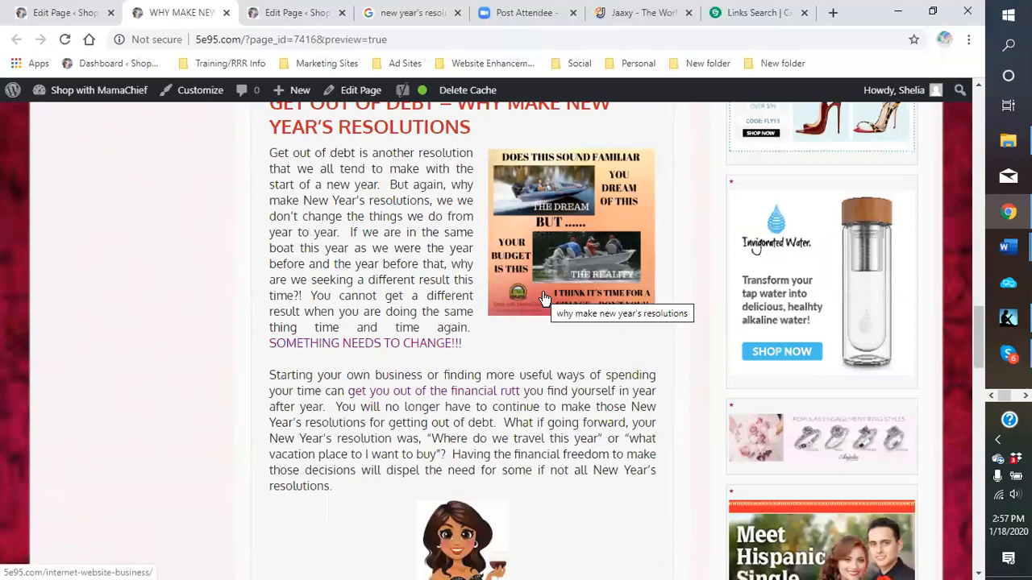
{"action": "scroll", "coordinate": [601, 282], "scroll_direction": "down", "scroll_amount": 5}
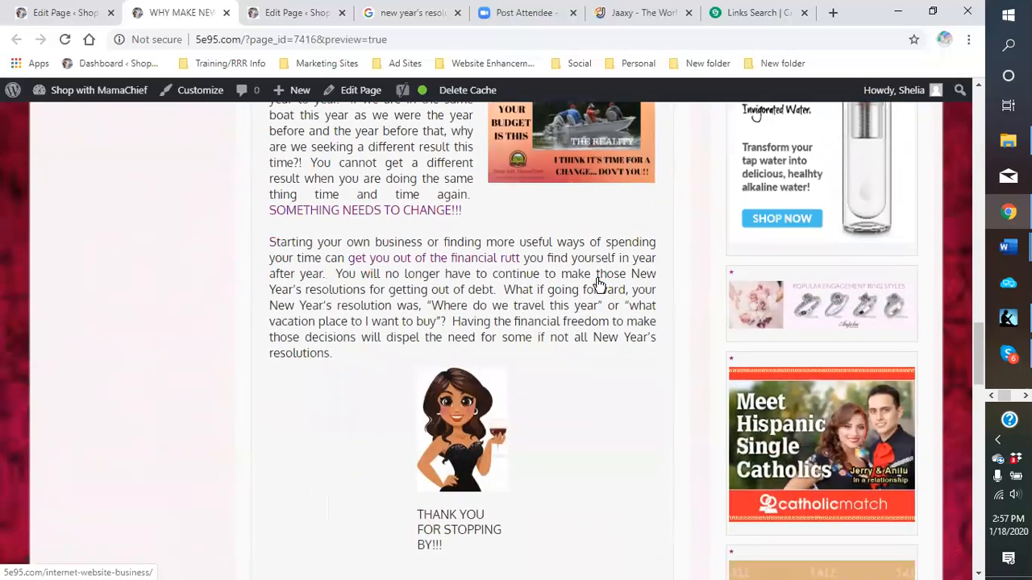
{"action": "scroll", "coordinate": [601, 282], "scroll_direction": "up", "scroll_amount": 20}
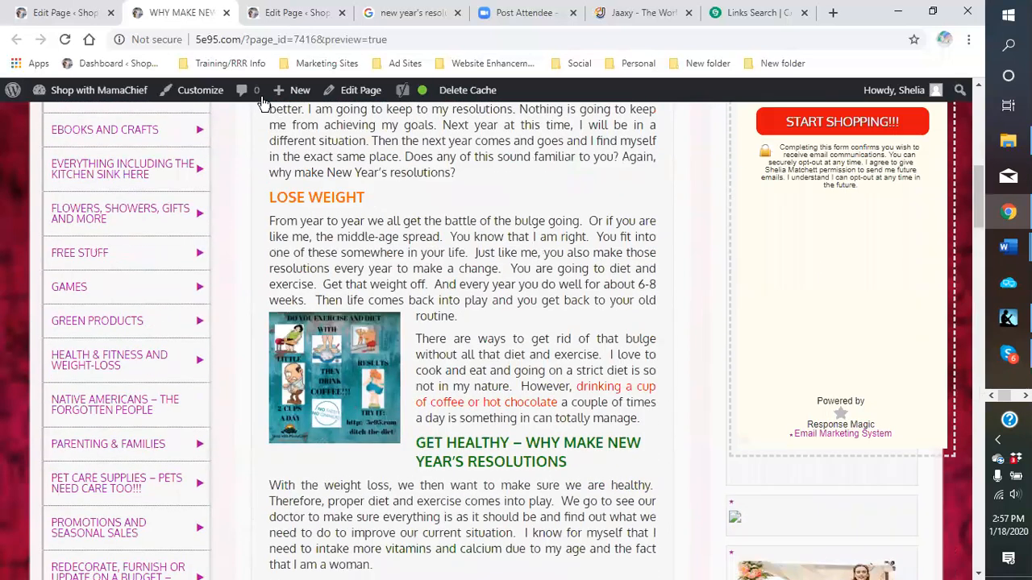
Close the preview and check the draft's content structure, including word count and heading outline.
{"action": "left_click", "coordinate": [225, 12]}
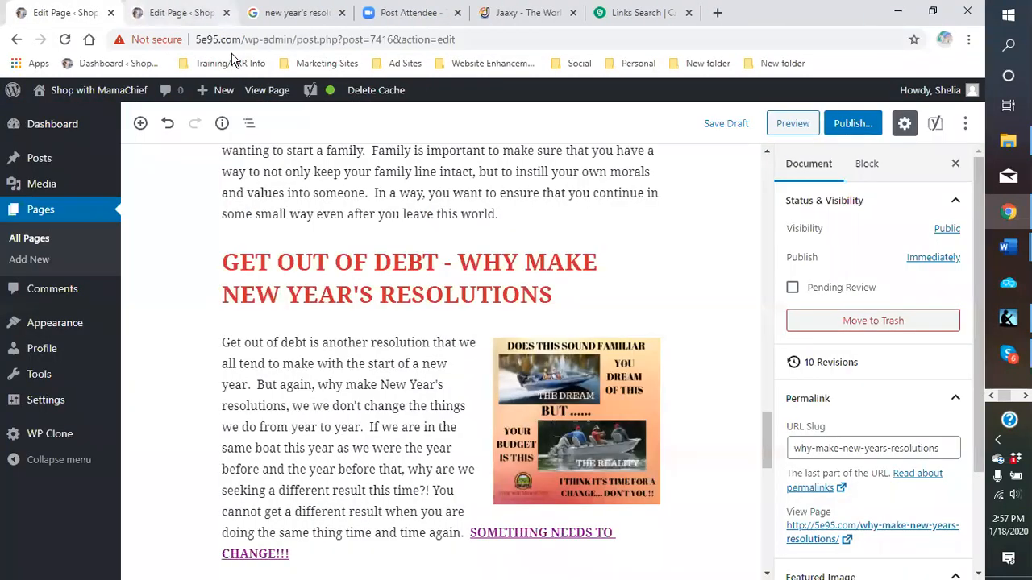
{"action": "left_click", "coordinate": [221, 125]}
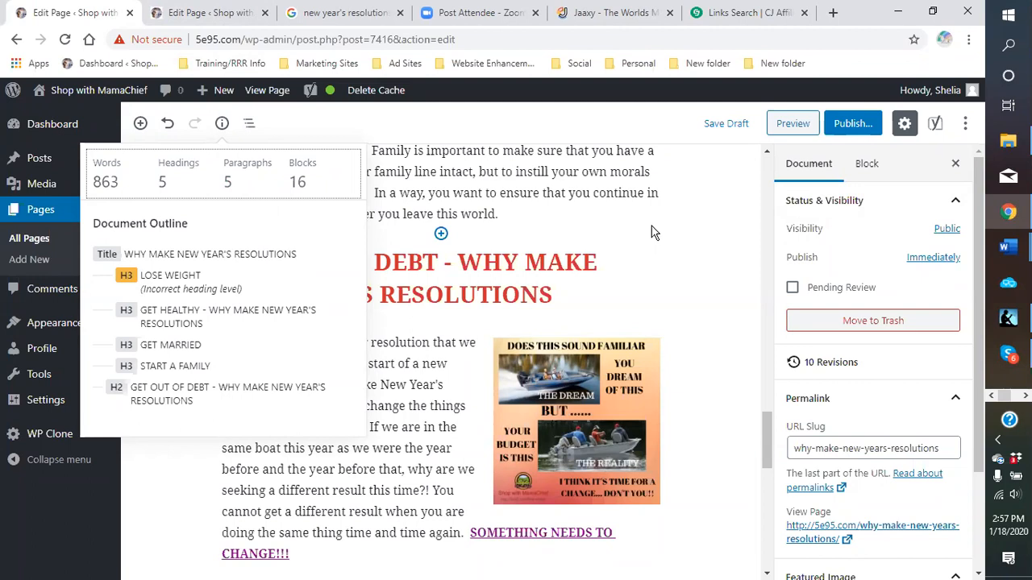
Close the content structure overview and reread the Get Out of Debt section, its links and the closing picture.
{"action": "left_click", "coordinate": [705, 246]}
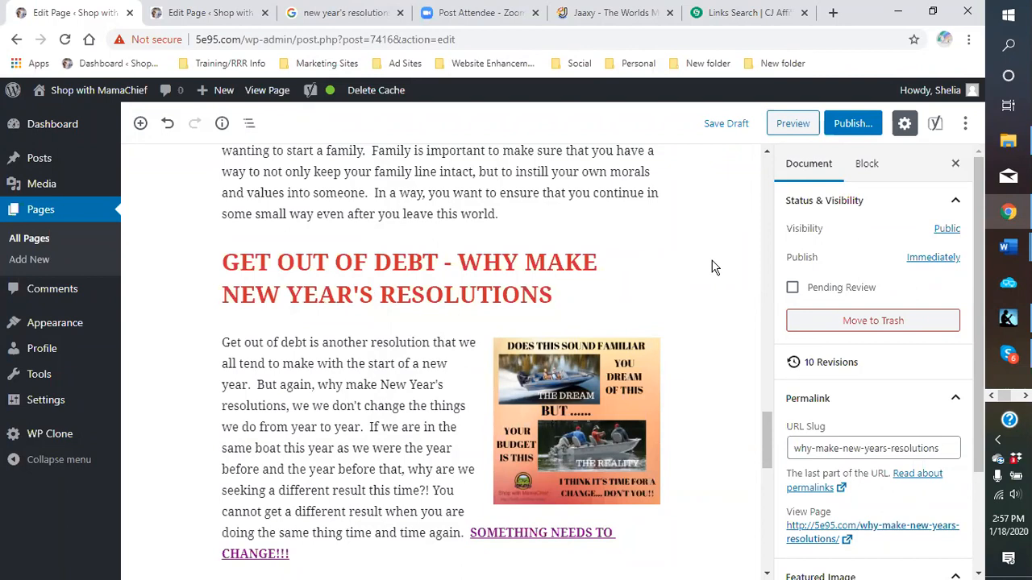
{"action": "scroll", "coordinate": [711, 266], "scroll_direction": "down", "scroll_amount": 2}
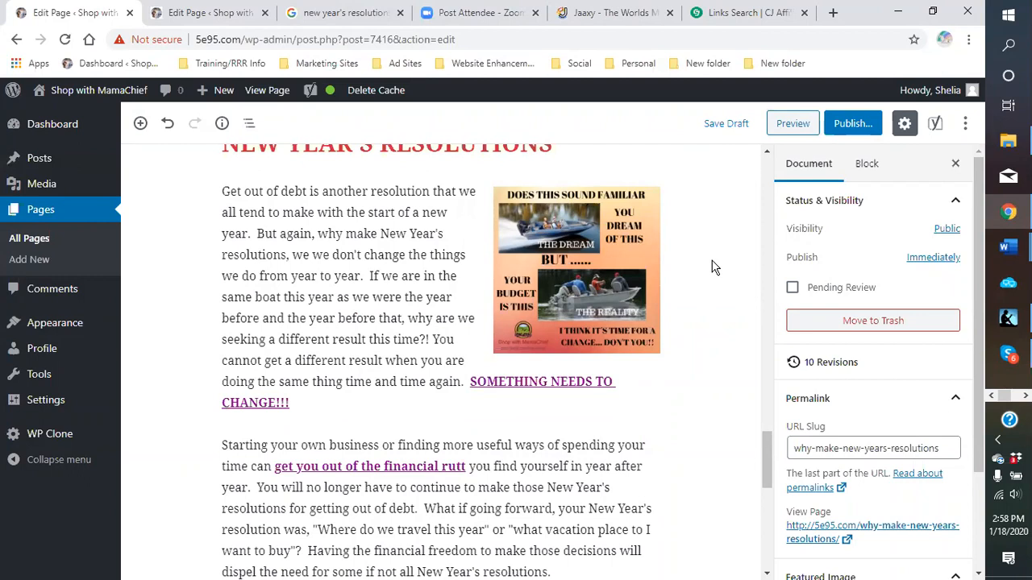
{"action": "scroll", "coordinate": [712, 267], "scroll_direction": "down", "scroll_amount": 2}
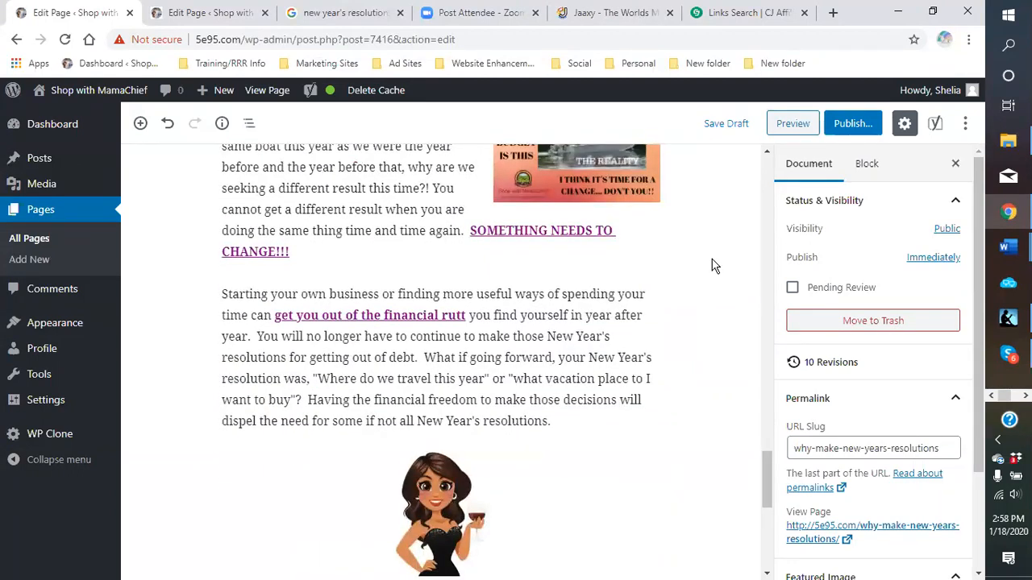
{"action": "scroll", "coordinate": [712, 267], "scroll_direction": "down", "scroll_amount": 1}
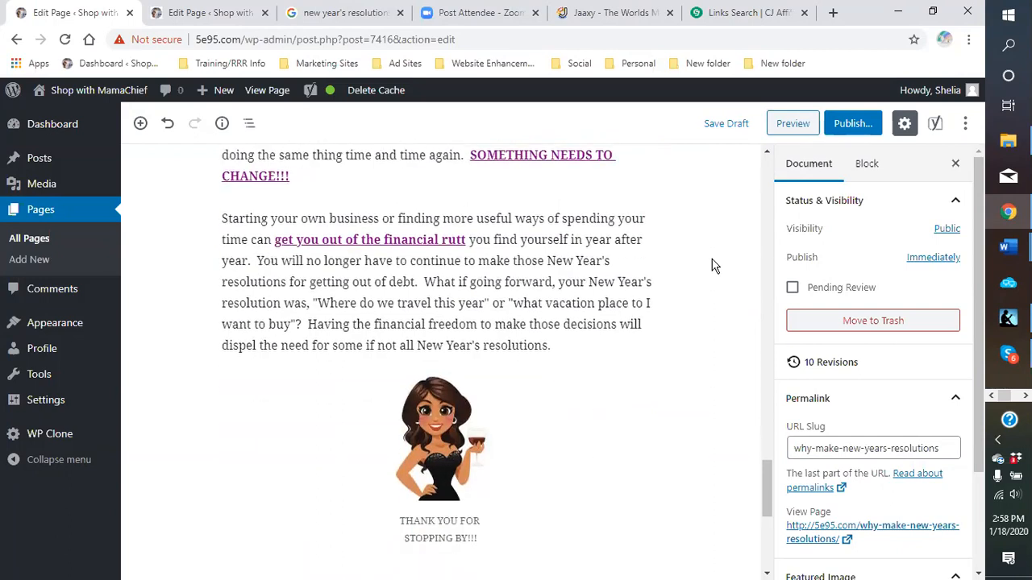
{"action": "scroll", "coordinate": [712, 267], "scroll_direction": "up", "scroll_amount": 3}
{"action": "scroll", "coordinate": [711, 267], "scroll_direction": "down", "scroll_amount": 1}
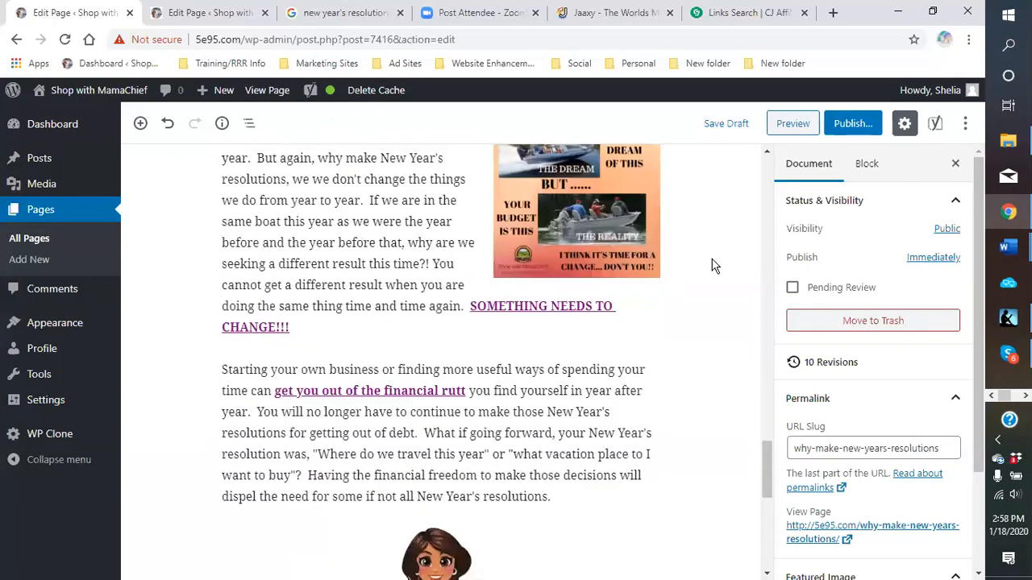
{"action": "scroll", "coordinate": [711, 267], "scroll_direction": "down", "scroll_amount": 3}
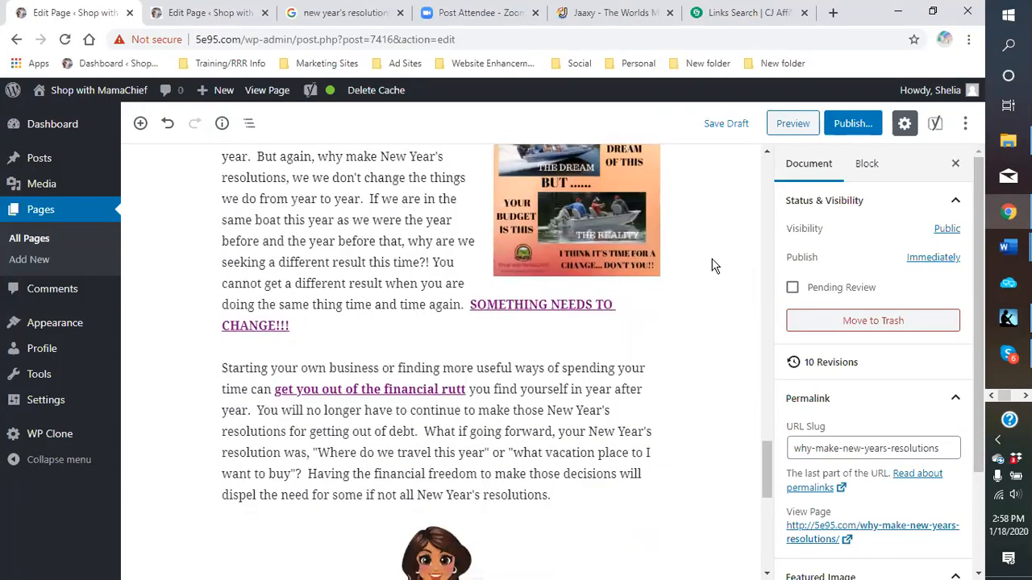
{"action": "scroll", "coordinate": [712, 267], "scroll_direction": "up", "scroll_amount": 2}
{"action": "scroll", "coordinate": [712, 267], "scroll_direction": "up", "scroll_amount": 2}
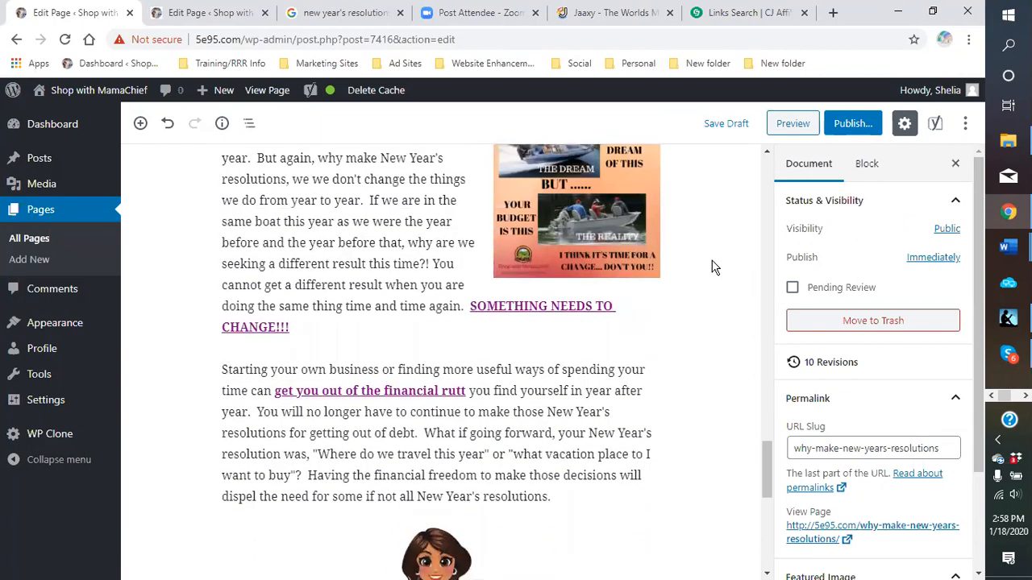
{"action": "scroll", "coordinate": [711, 267], "scroll_direction": "up", "scroll_amount": 5}
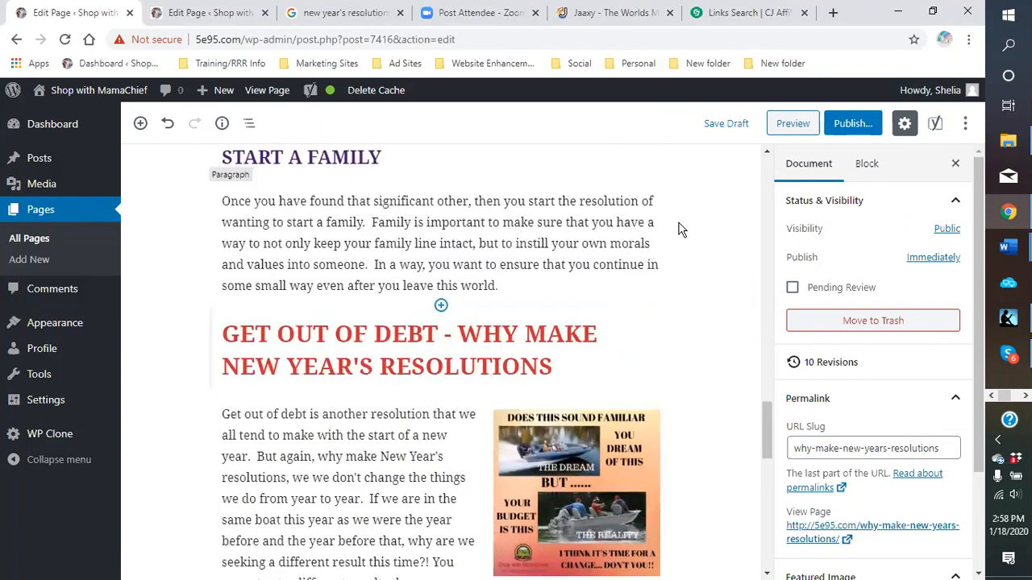
Publish the "Why Make New Year's Resolutions" page as public immediately, look back to its title and dismiss the publish confirmation.
{"action": "left_click", "coordinate": [852, 124]}
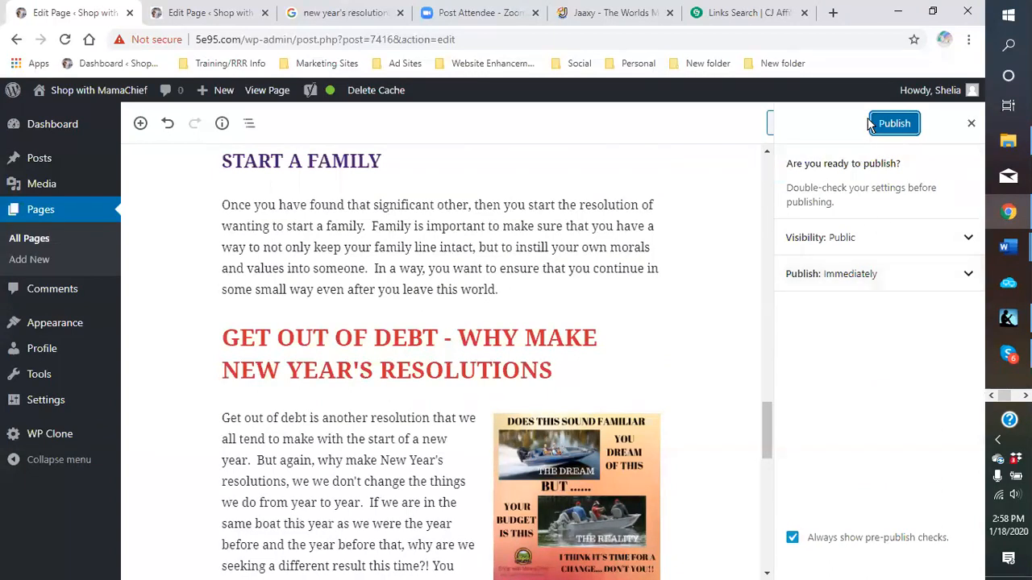
{"action": "left_click", "coordinate": [892, 124]}
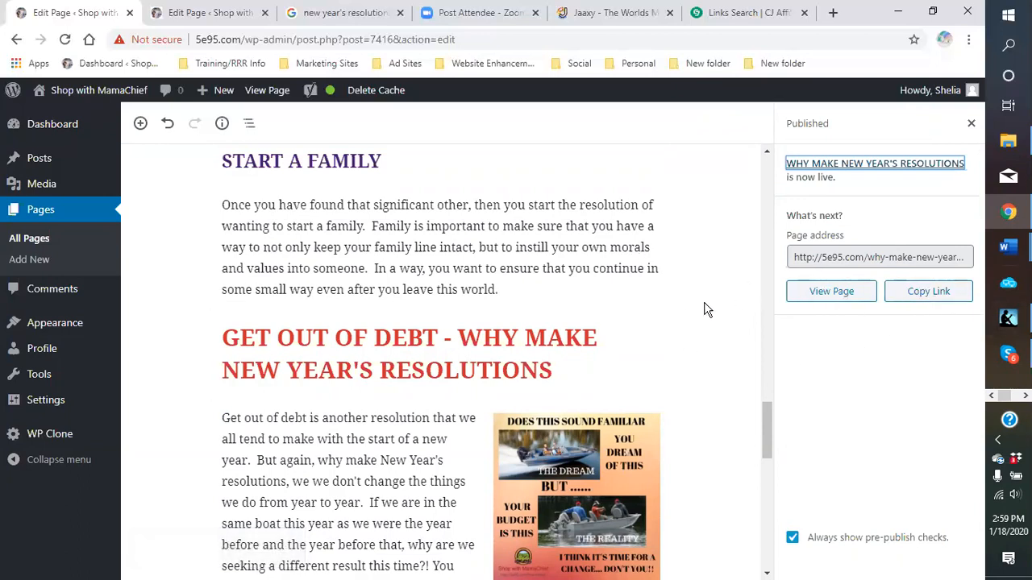
{"action": "scroll", "coordinate": [677, 322], "scroll_direction": "up", "scroll_amount": 6}
{"action": "scroll", "coordinate": [701, 326], "scroll_direction": "up", "scroll_amount": 12}
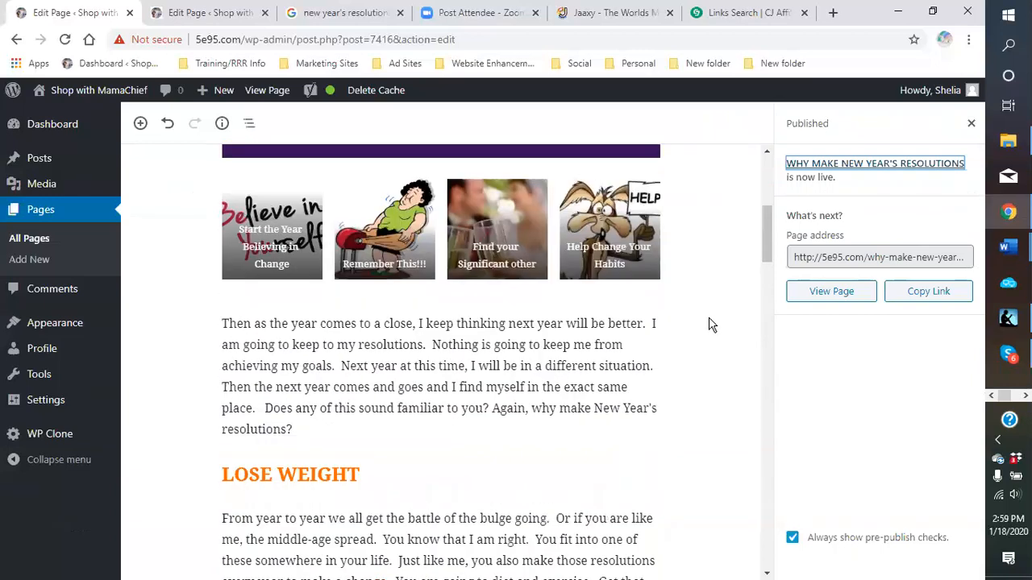
{"action": "scroll", "coordinate": [705, 326], "scroll_direction": "up", "scroll_amount": 5}
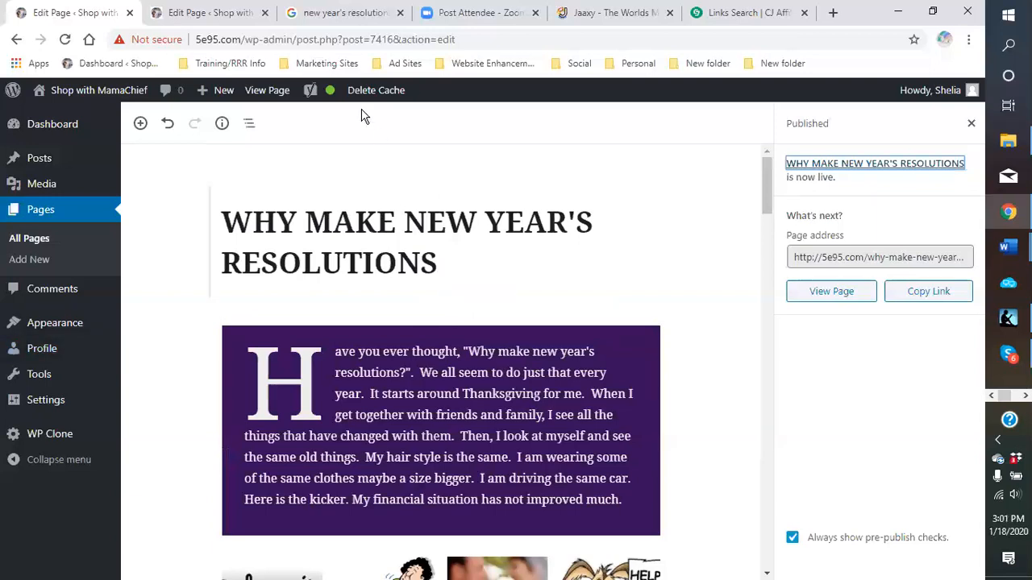
{"action": "left_click", "coordinate": [975, 129]}
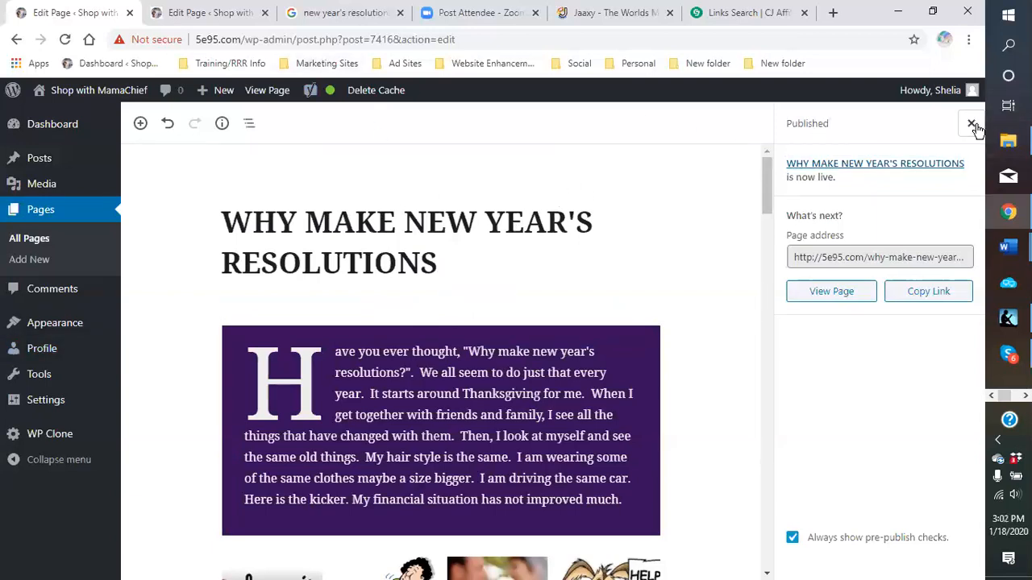
Visit the live site and examine its category navigation, including the Promotions and Seasonal Sales and Health & Fitness submenus.
{"action": "mouse_move", "coordinate": [58, 93]}
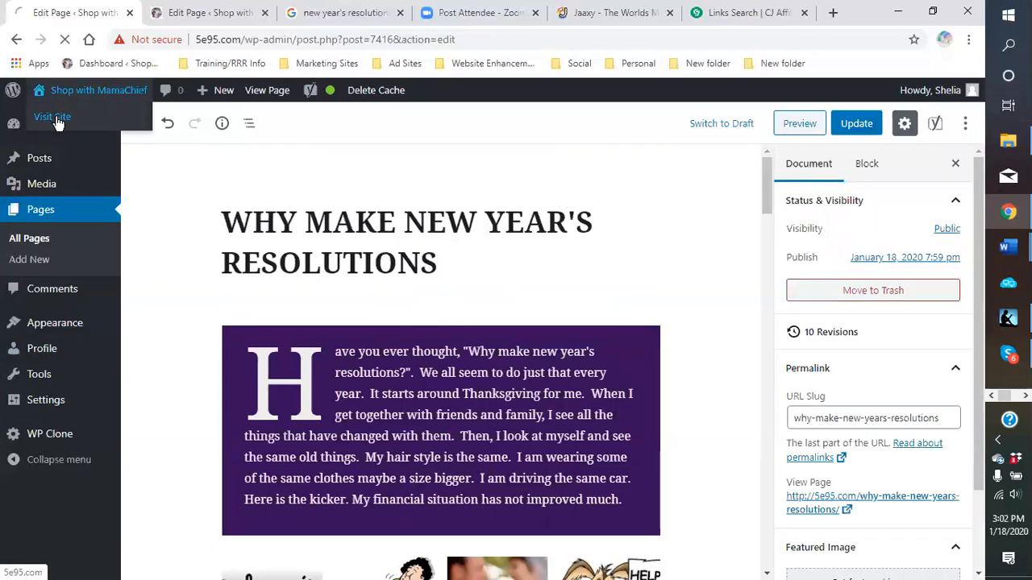
{"action": "left_click", "coordinate": [57, 119]}
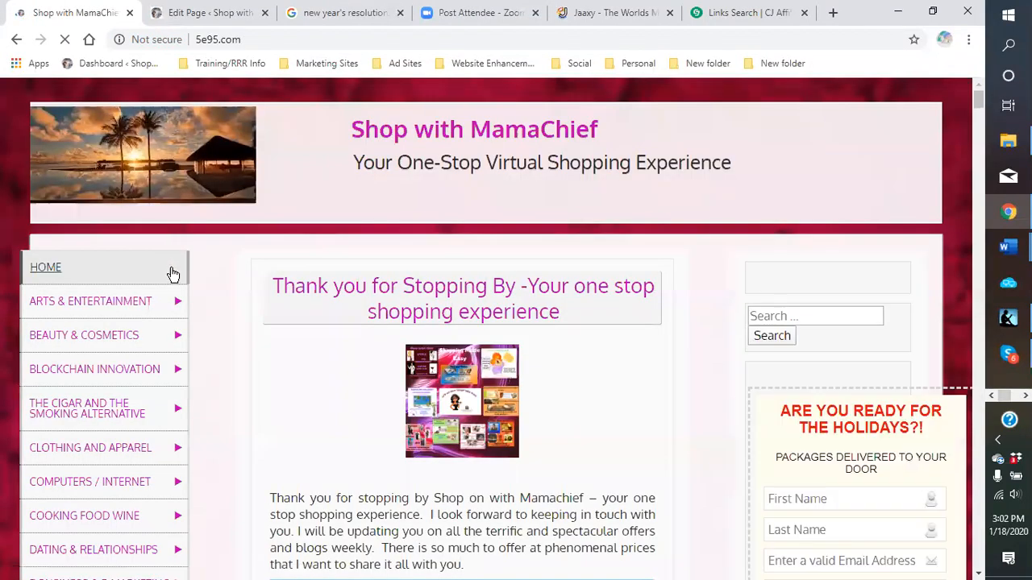
{"action": "scroll", "coordinate": [96, 426], "scroll_direction": "down", "scroll_amount": 2}
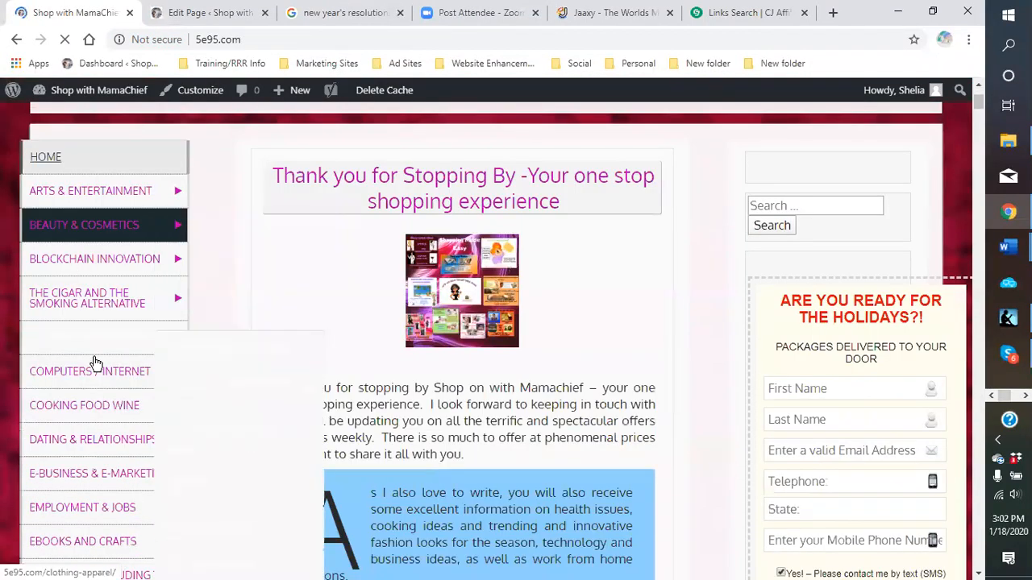
{"action": "mouse_move", "coordinate": [90, 312]}
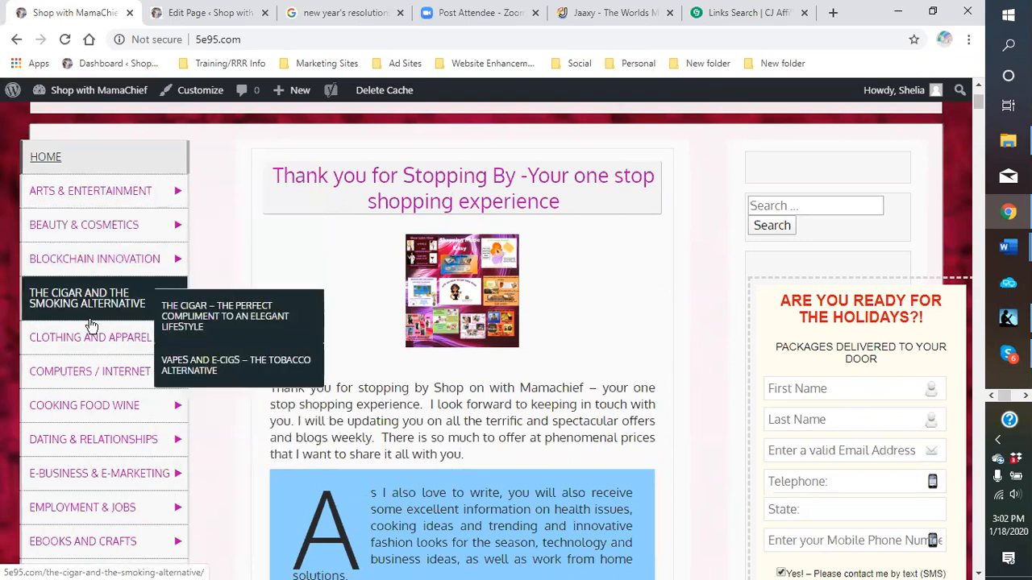
{"action": "scroll", "coordinate": [87, 373], "scroll_direction": "down", "scroll_amount": 5}
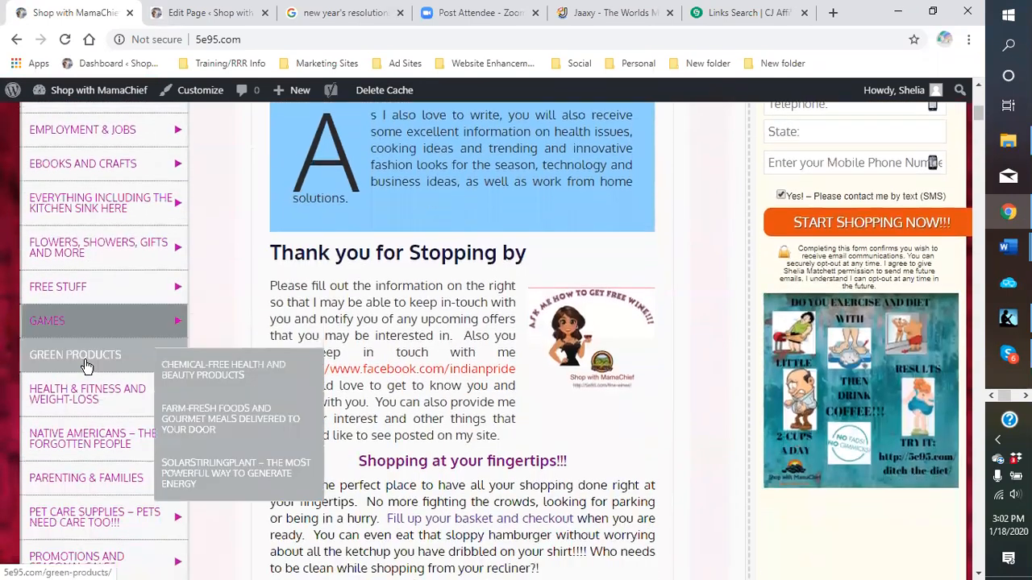
{"action": "scroll", "coordinate": [81, 366], "scroll_direction": "down", "scroll_amount": 2}
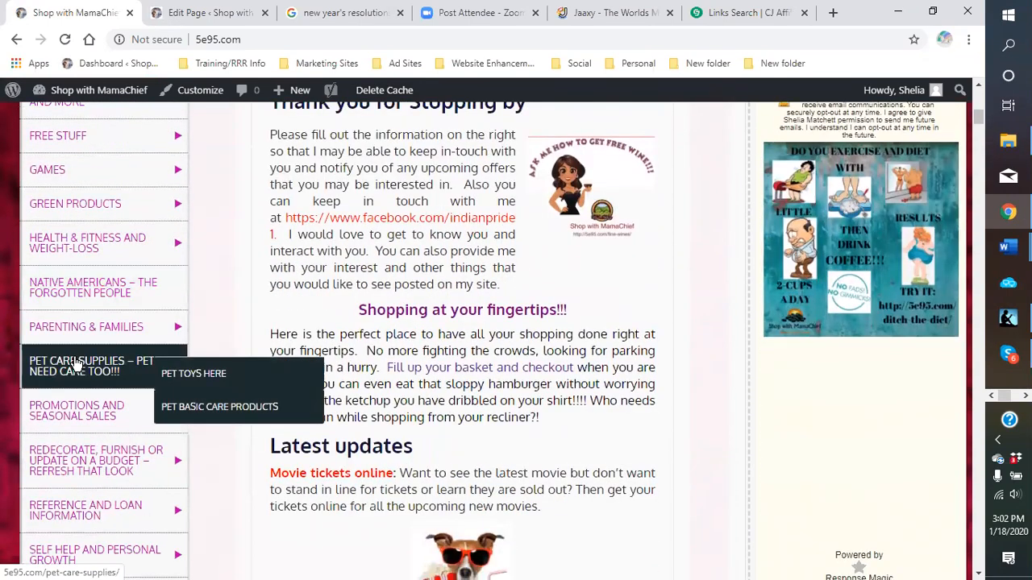
{"action": "scroll", "coordinate": [74, 375], "scroll_direction": "down", "scroll_amount": 1}
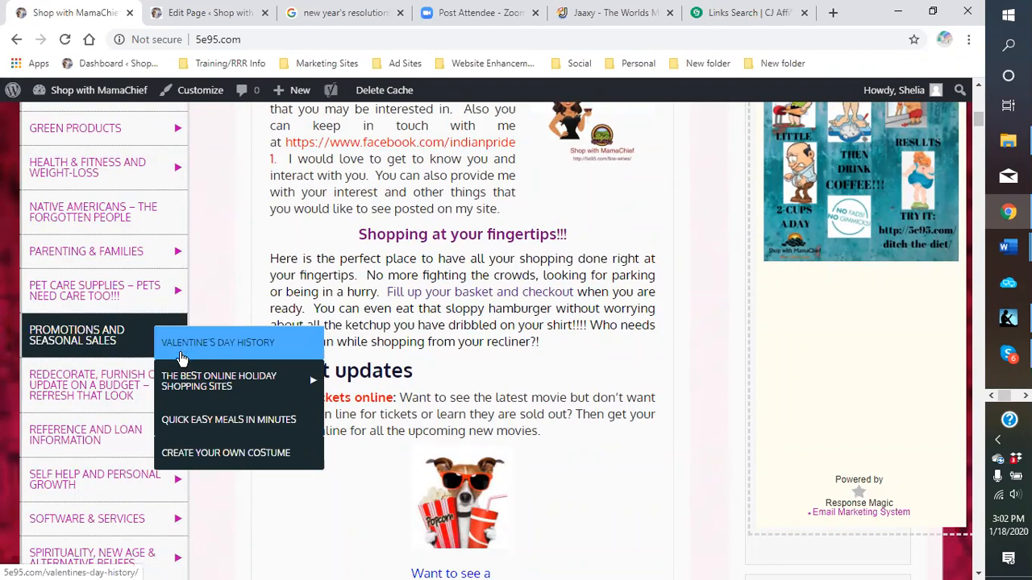
{"action": "mouse_move", "coordinate": [185, 377]}
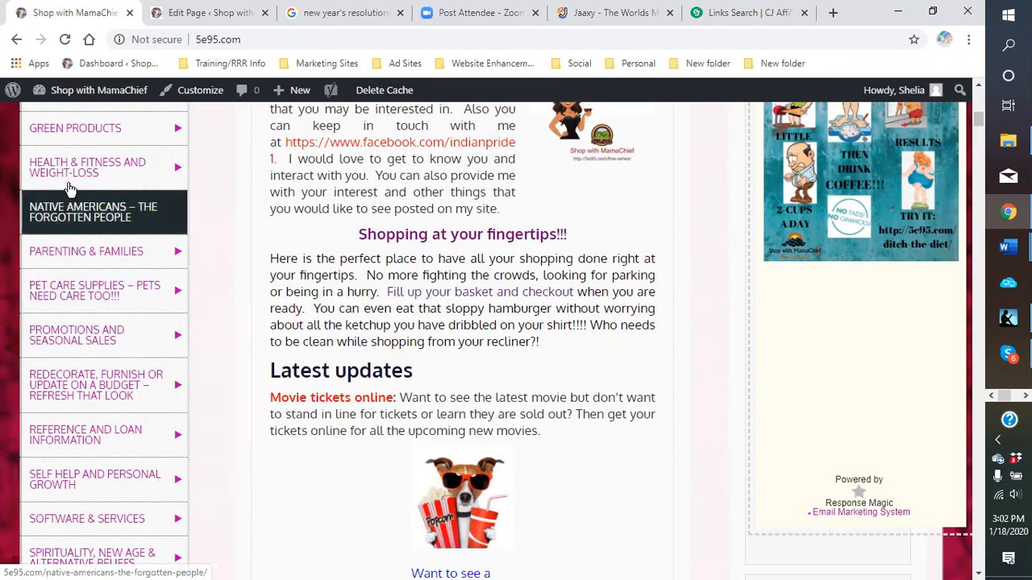
{"action": "mouse_move", "coordinate": [101, 185]}
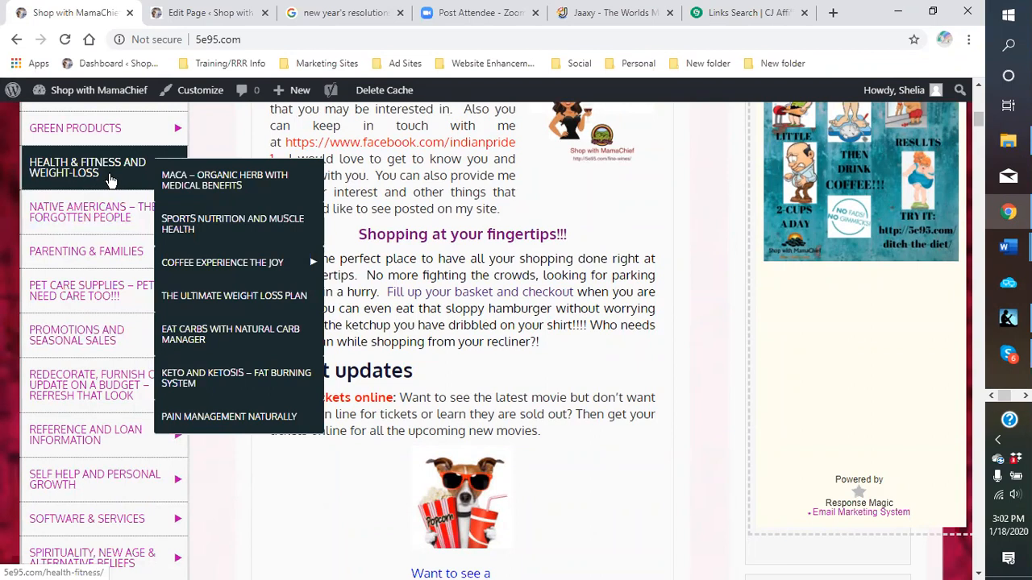
Open the site's menu management and examine the Main Menu structure and the recent pages available to add.
{"action": "mouse_move", "coordinate": [83, 95]}
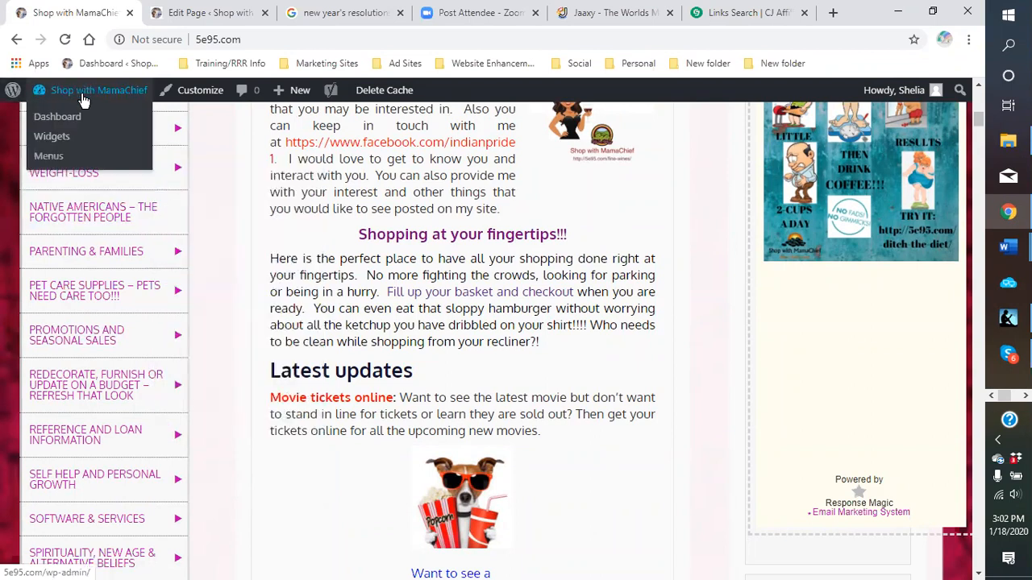
{"action": "left_click", "coordinate": [49, 156]}
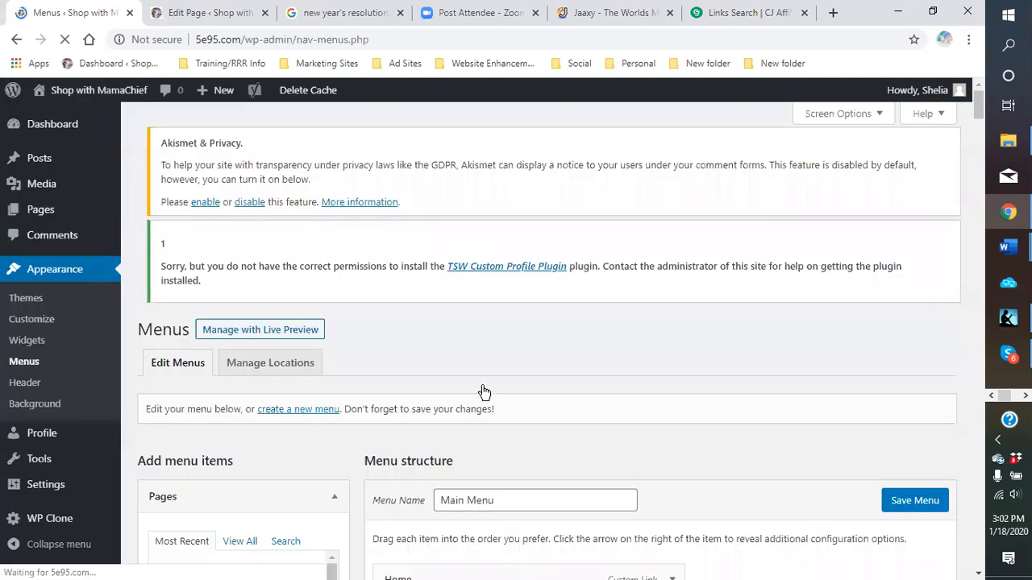
{"action": "scroll", "coordinate": [604, 395], "scroll_direction": "down", "scroll_amount": 6}
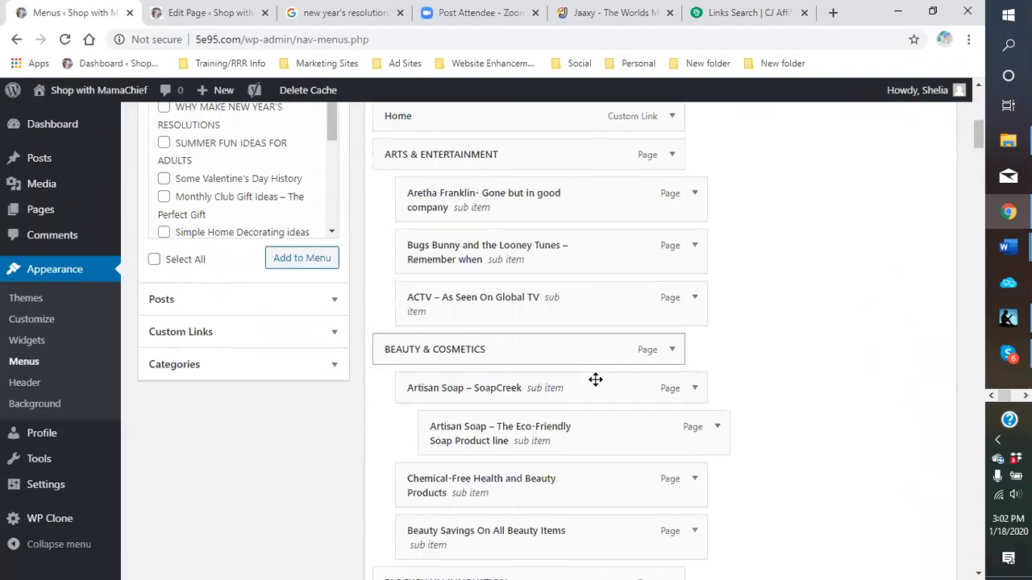
{"action": "scroll", "coordinate": [595, 379], "scroll_direction": "down", "scroll_amount": 2}
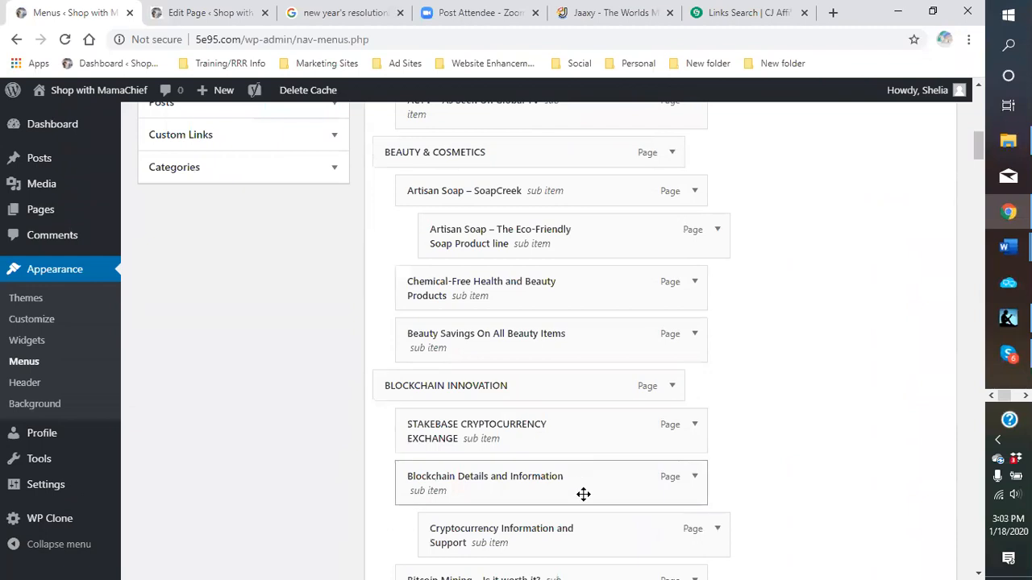
{"action": "scroll", "coordinate": [556, 396], "scroll_direction": "down", "scroll_amount": 3}
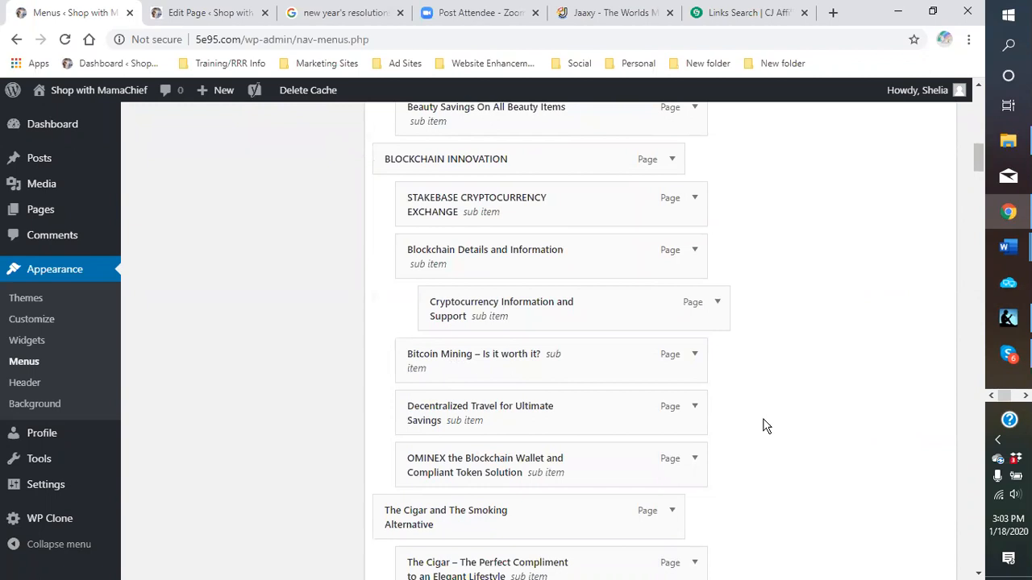
{"action": "scroll", "coordinate": [882, 362], "scroll_direction": "up", "scroll_amount": 7}
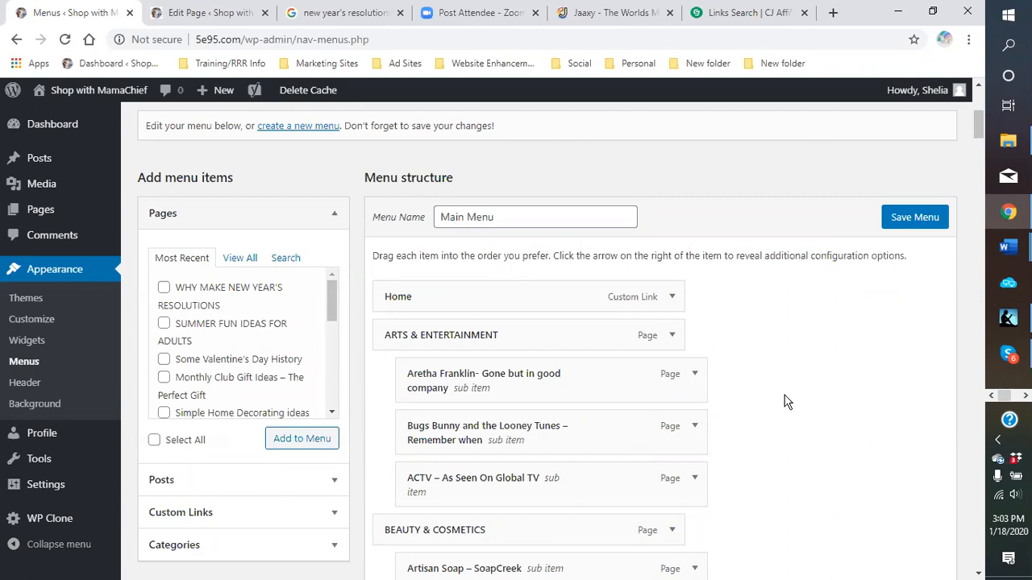
{"action": "scroll", "coordinate": [786, 401], "scroll_direction": "down", "scroll_amount": 1}
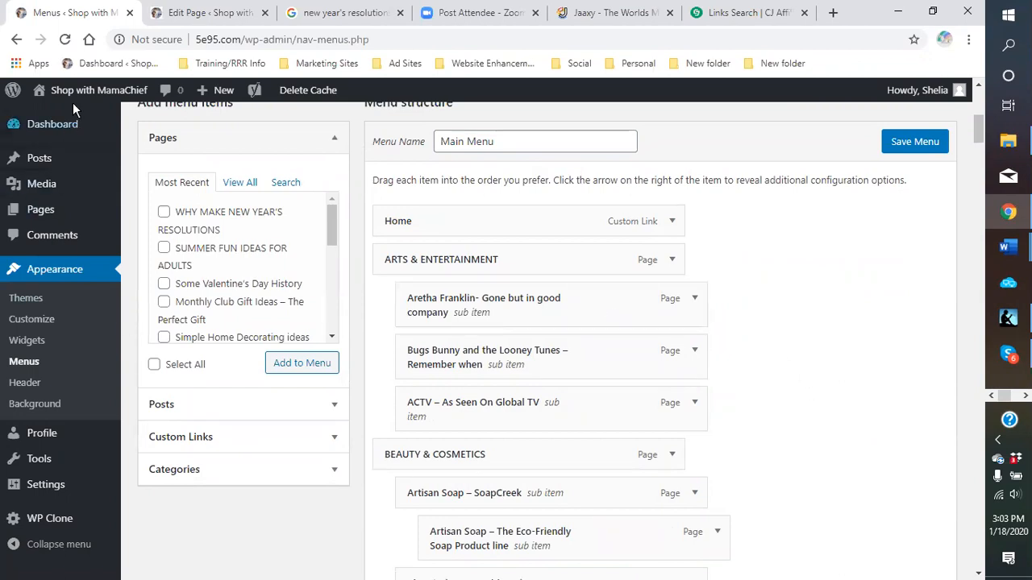
Return to the live site and search it for "valentine".
{"action": "mouse_move", "coordinate": [71, 93]}
{"action": "left_click", "coordinate": [53, 118]}
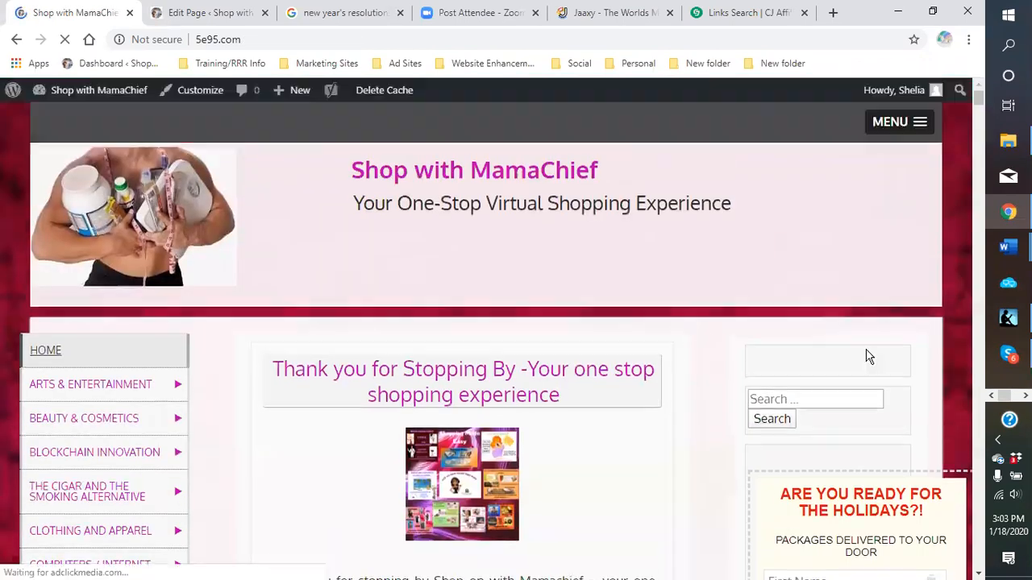
{"action": "scroll", "coordinate": [868, 357], "scroll_direction": "down", "scroll_amount": 1}
{"action": "left_click", "coordinate": [813, 324]}
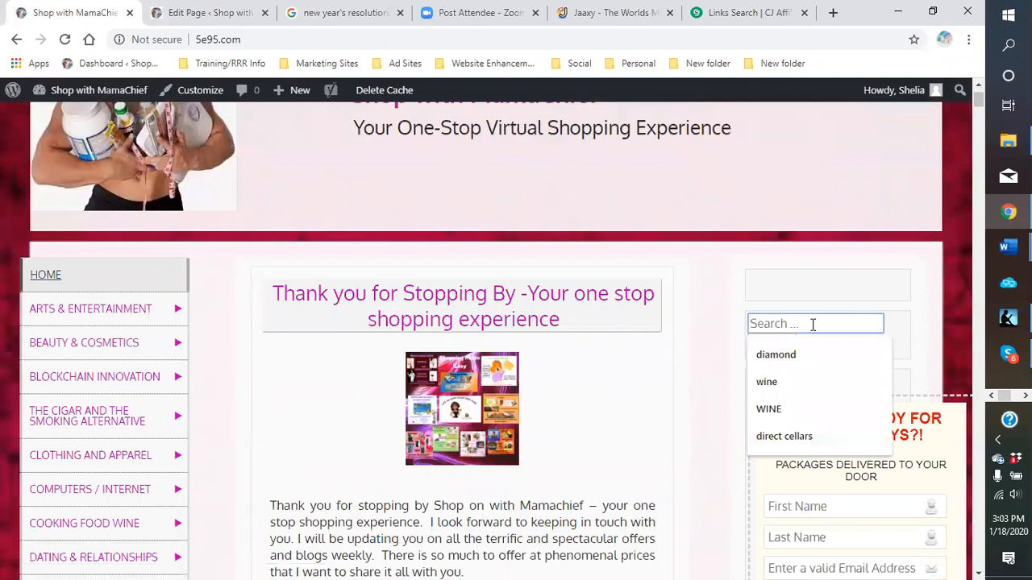
{"action": "type", "text": "valentine"}
{"action": "key", "text": "Return"}
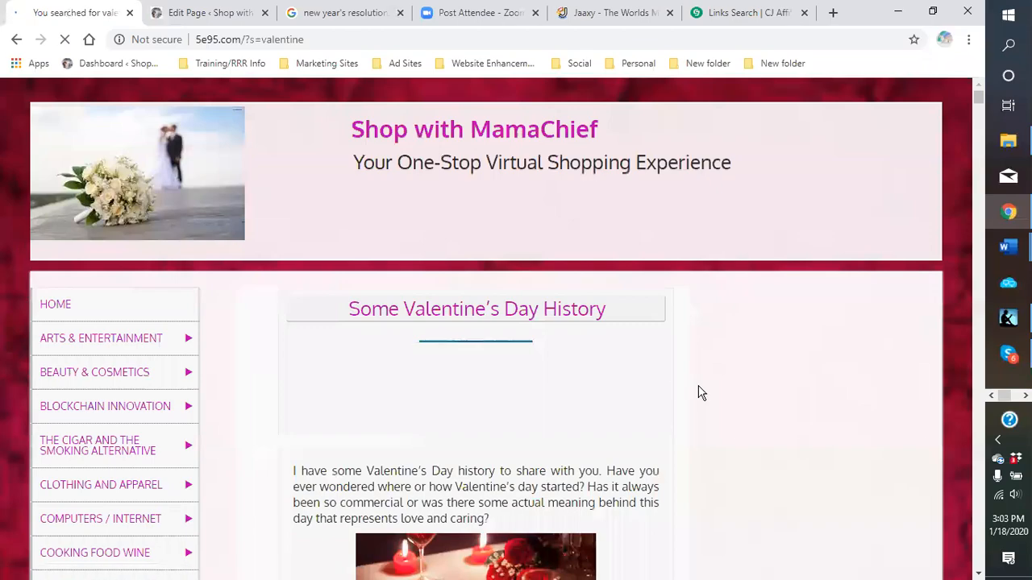
Look through the search results, from the Valentine's Day history article down to the monthly club gift ideas.
{"action": "scroll", "coordinate": [612, 367], "scroll_direction": "down", "scroll_amount": 7}
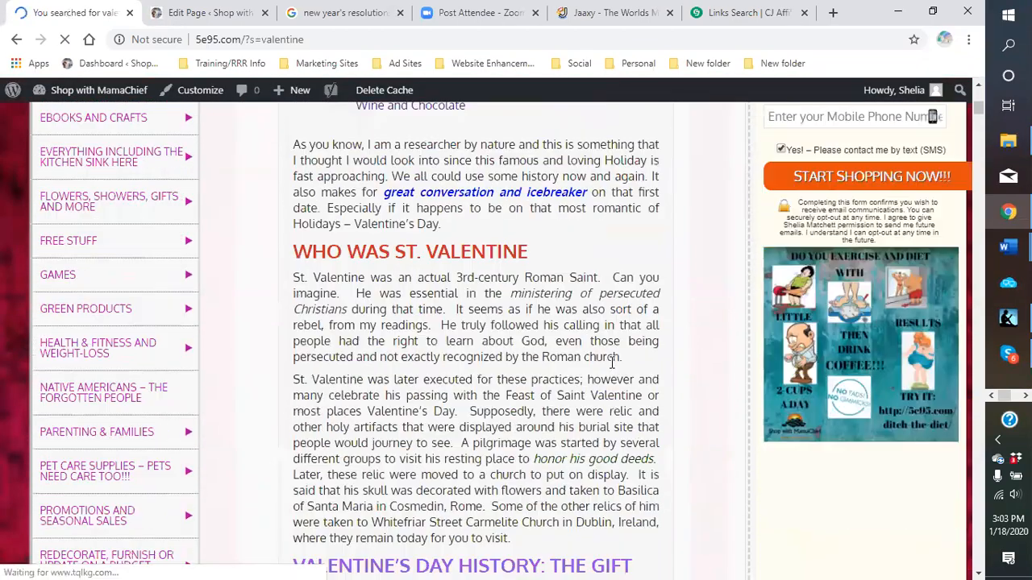
{"action": "scroll", "coordinate": [613, 364], "scroll_direction": "down", "scroll_amount": 15}
{"action": "scroll", "coordinate": [612, 369], "scroll_direction": "down", "scroll_amount": 15}
{"action": "scroll", "coordinate": [608, 368], "scroll_direction": "down", "scroll_amount": 2}
{"action": "scroll", "coordinate": [608, 368], "scroll_direction": "up", "scroll_amount": 5}
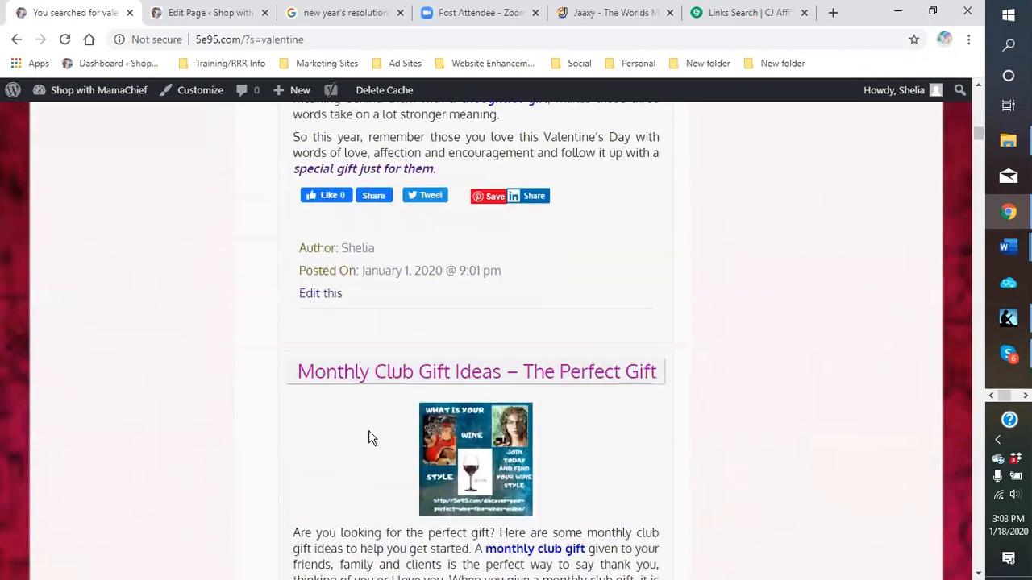
{"action": "scroll", "coordinate": [582, 383], "scroll_direction": "down", "scroll_amount": 4}
{"action": "scroll", "coordinate": [580, 382], "scroll_direction": "down", "scroll_amount": 10}
{"action": "scroll", "coordinate": [489, 304], "scroll_direction": "down", "scroll_amount": 12}
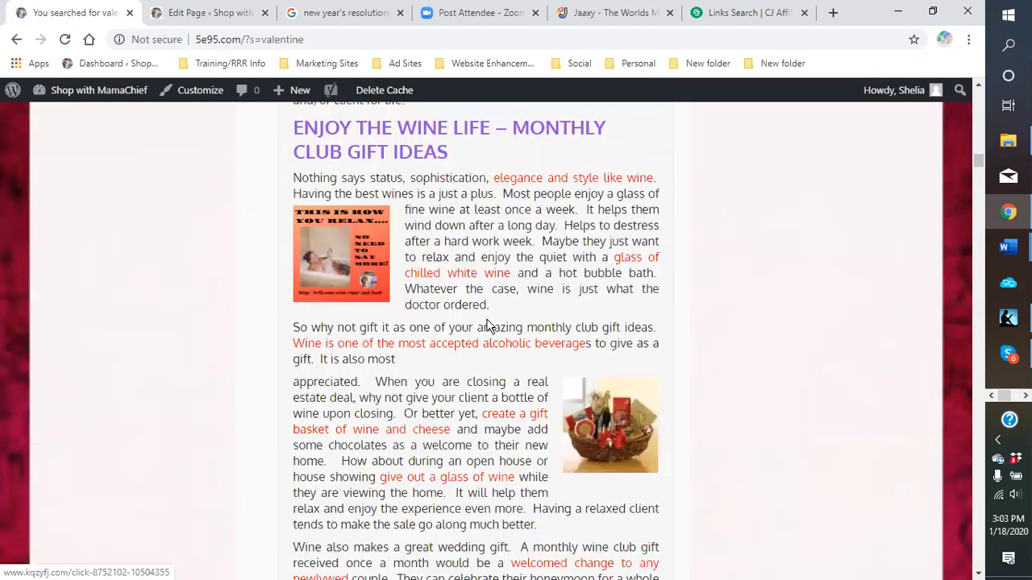
Look through the search results from the monthly club gift ideas through Promotions and Seasonal Sales to the end of "Who Needs Romance?".
{"action": "scroll", "coordinate": [489, 327], "scroll_direction": "down", "scroll_amount": 8}
{"action": "scroll", "coordinate": [486, 329], "scroll_direction": "down", "scroll_amount": 8}
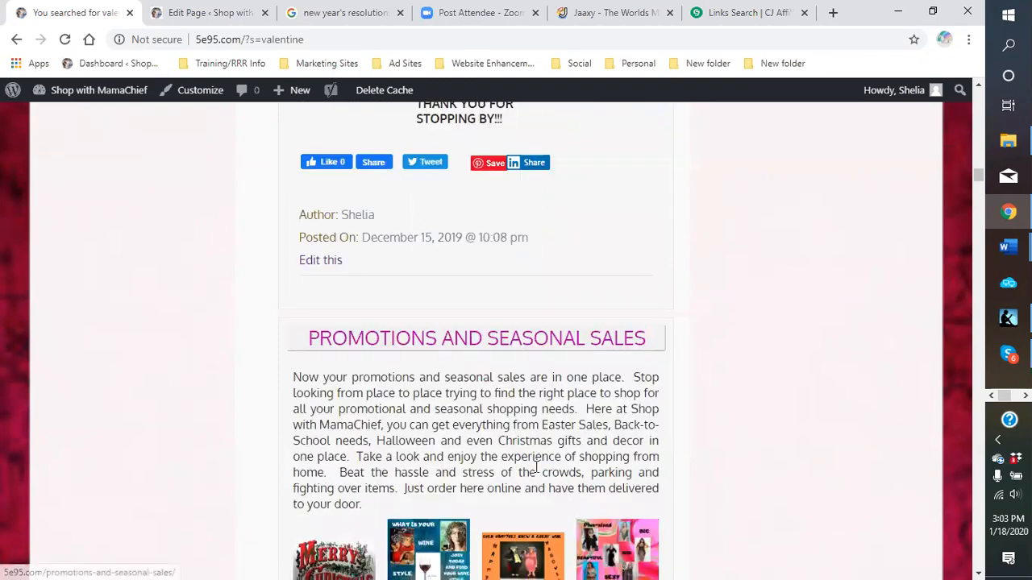
{"action": "scroll", "coordinate": [526, 441], "scroll_direction": "down", "scroll_amount": 12}
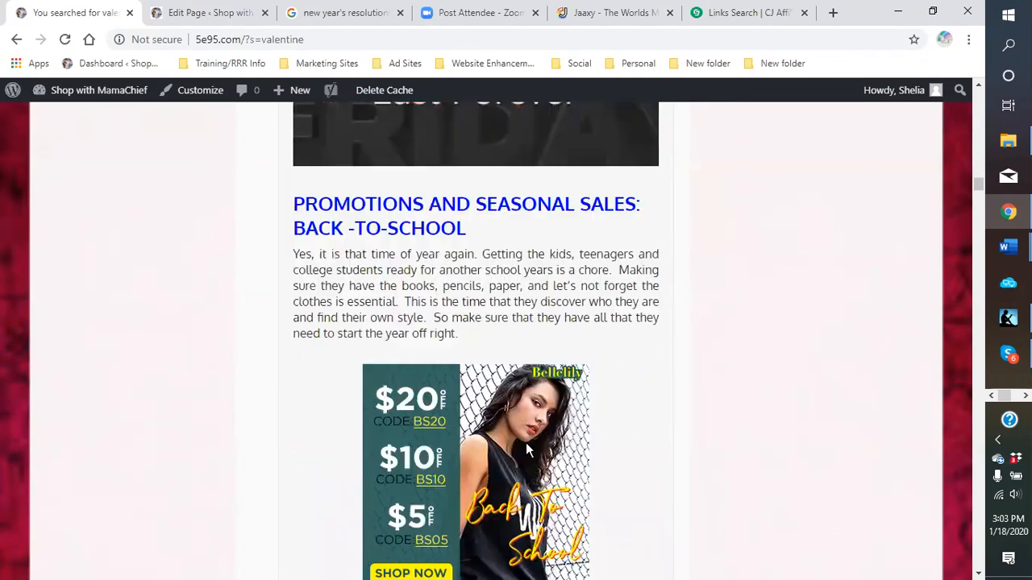
{"action": "scroll", "coordinate": [525, 442], "scroll_direction": "down", "scroll_amount": 16}
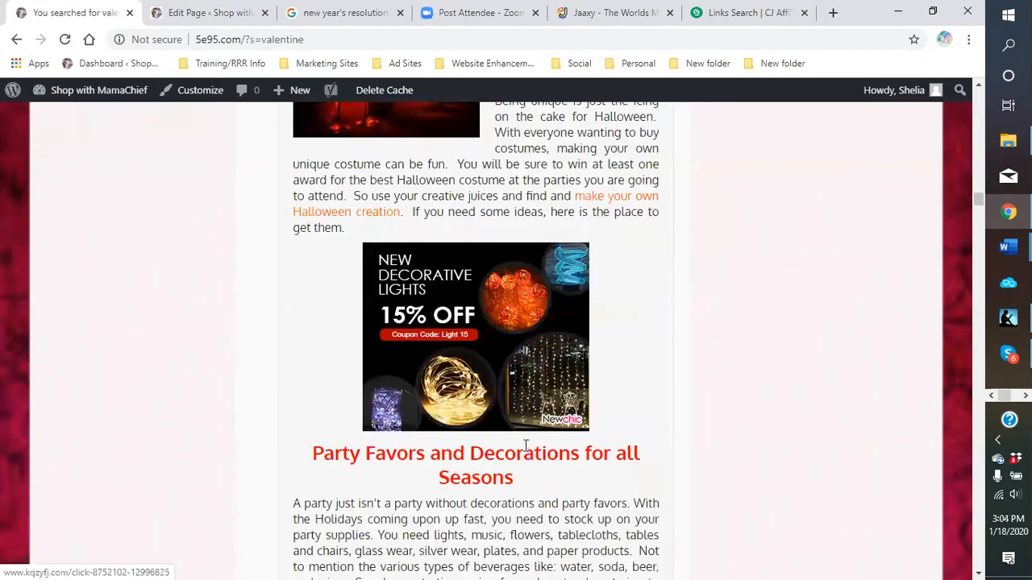
{"action": "scroll", "coordinate": [518, 455], "scroll_direction": "down", "scroll_amount": 11}
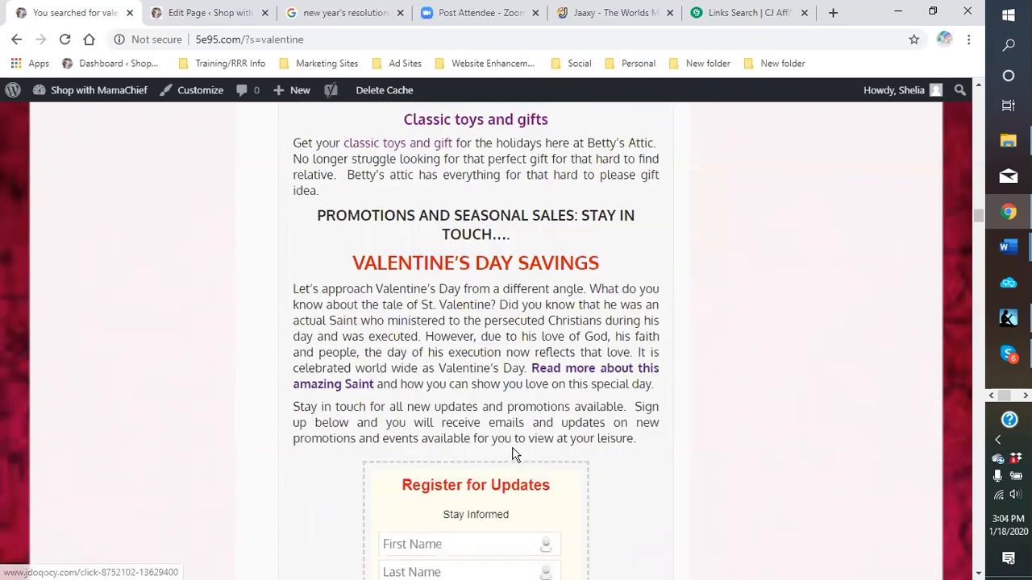
{"action": "scroll", "coordinate": [475, 387], "scroll_direction": "down", "scroll_amount": 13}
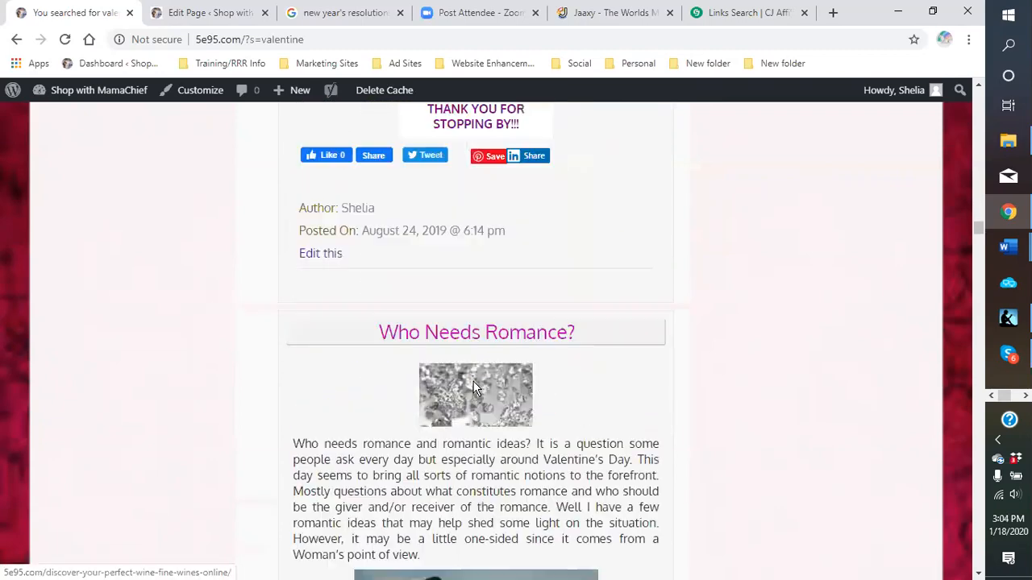
{"action": "scroll", "coordinate": [472, 383], "scroll_direction": "down", "scroll_amount": 10}
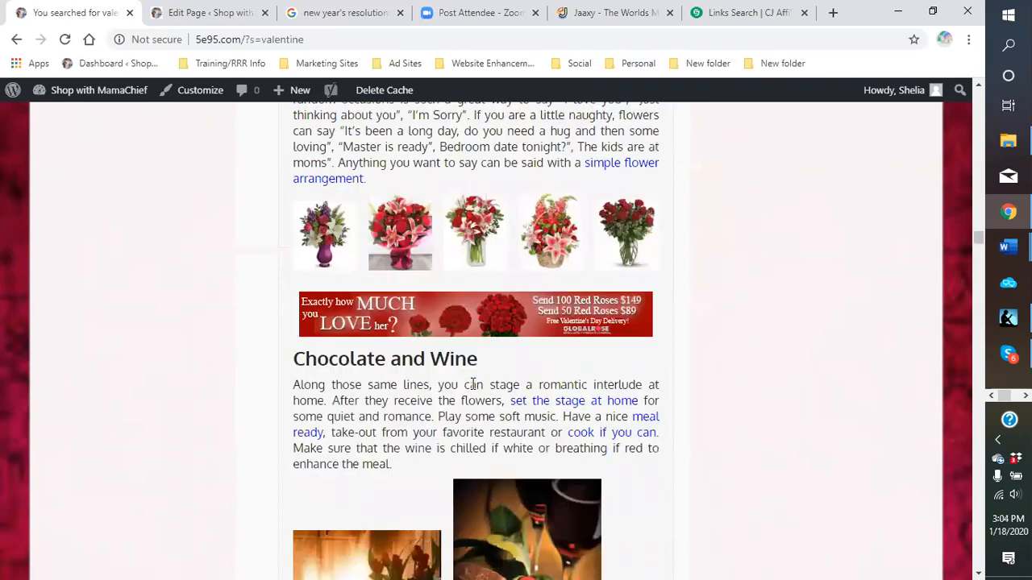
{"action": "scroll", "coordinate": [473, 385], "scroll_direction": "down", "scroll_amount": 11}
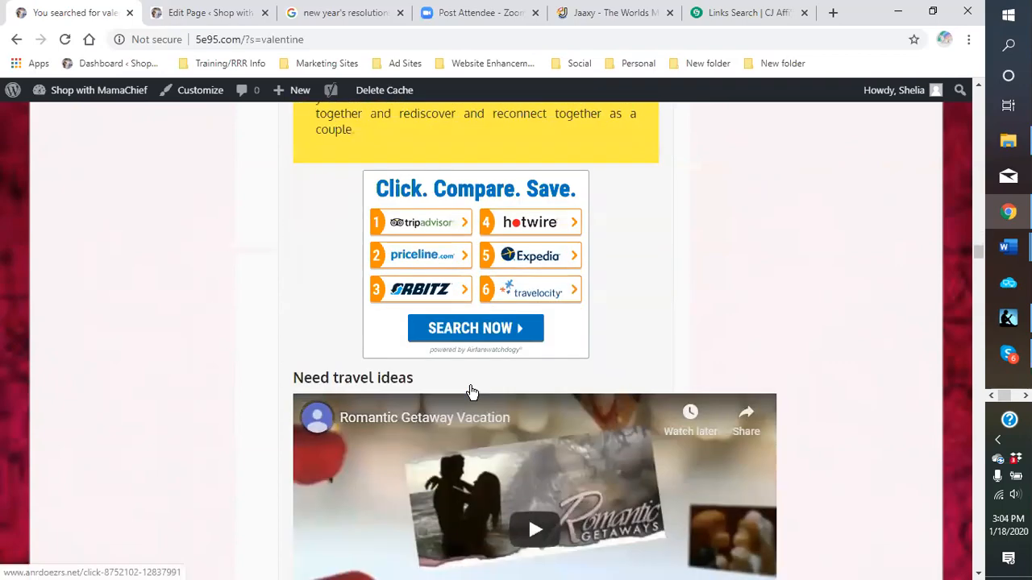
{"action": "scroll", "coordinate": [468, 402], "scroll_direction": "down", "scroll_amount": 12}
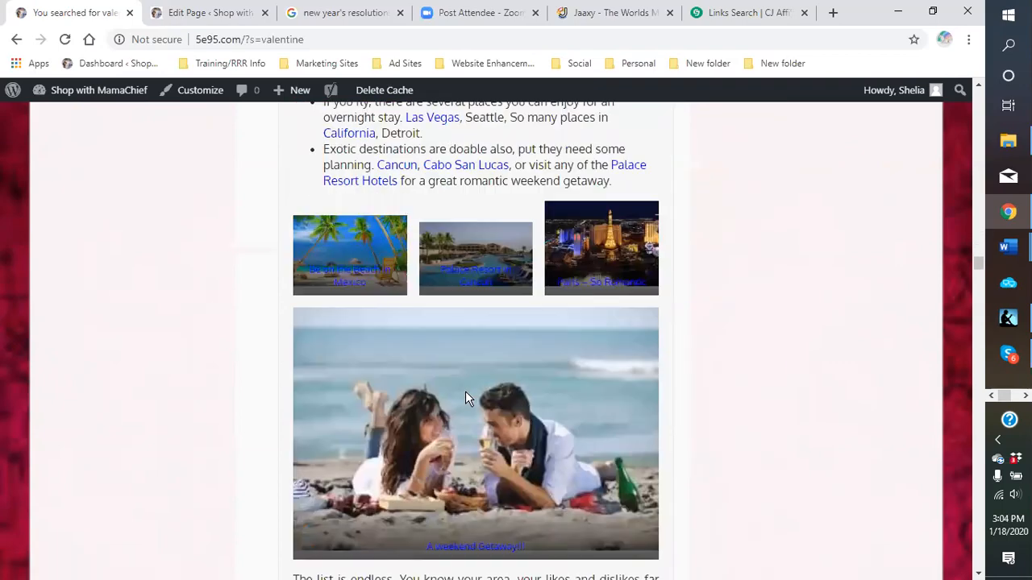
{"action": "scroll", "coordinate": [468, 400], "scroll_direction": "down", "scroll_amount": 12}
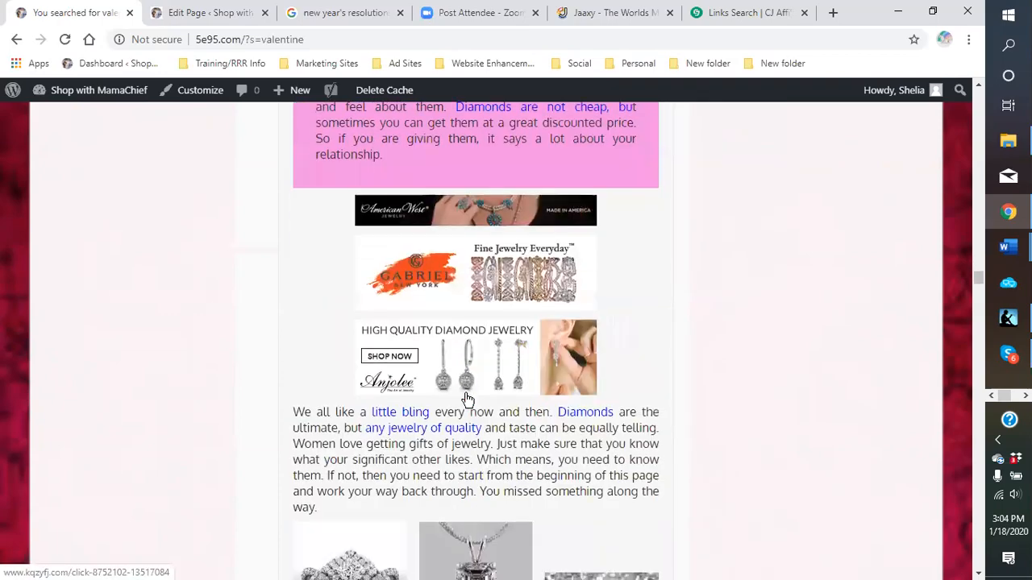
{"action": "scroll", "coordinate": [465, 391], "scroll_direction": "down", "scroll_amount": 12}
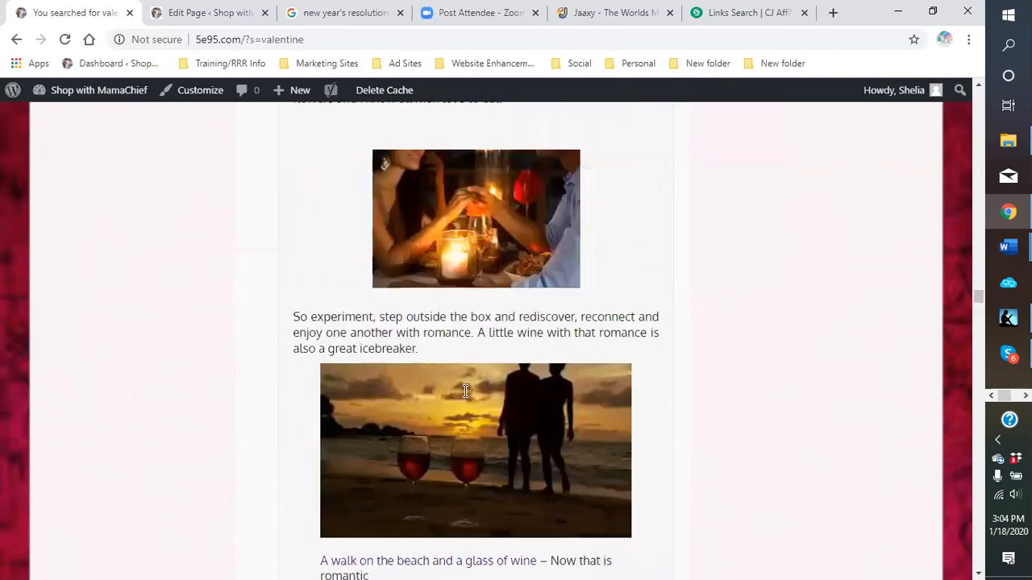
{"action": "scroll", "coordinate": [465, 399], "scroll_direction": "down", "scroll_amount": 12}
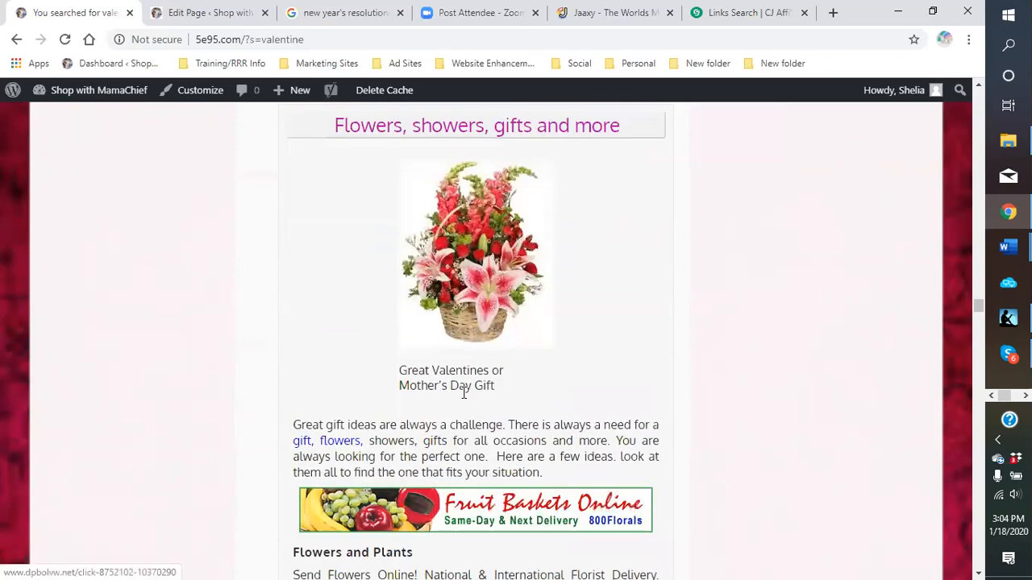
Examine the "Flowers, showers, gifts and more" result, from its gardening and perfume sections through its gift advertisements.
{"action": "scroll", "coordinate": [473, 413], "scroll_direction": "down", "scroll_amount": 12}
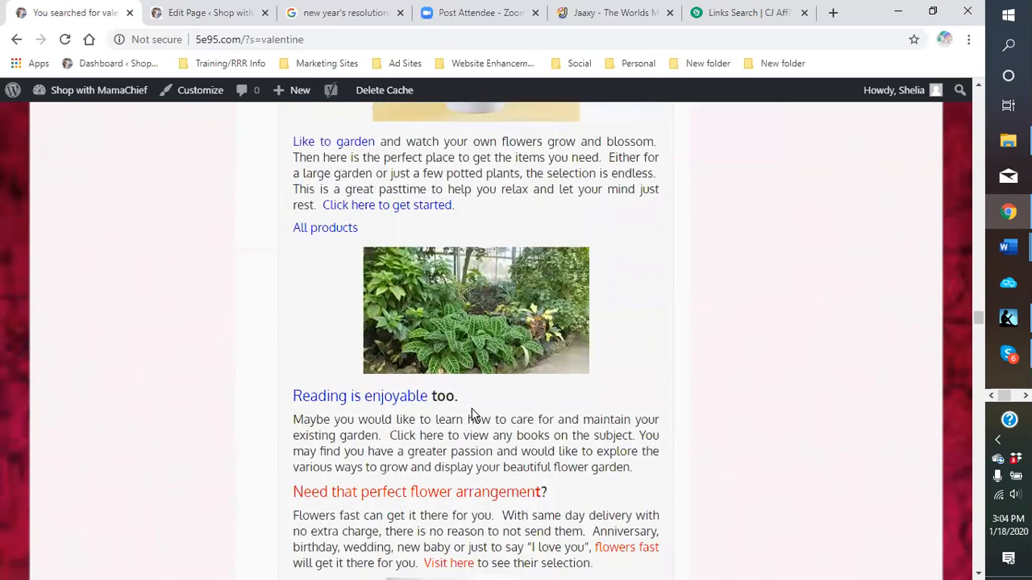
{"action": "scroll", "coordinate": [473, 411], "scroll_direction": "down", "scroll_amount": 12}
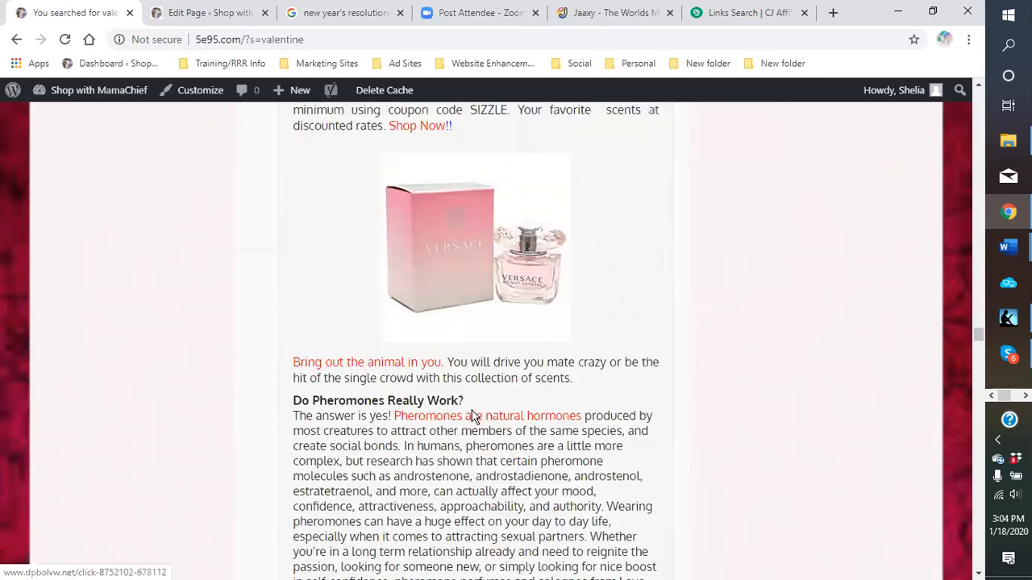
{"action": "scroll", "coordinate": [478, 407], "scroll_direction": "down", "scroll_amount": 12}
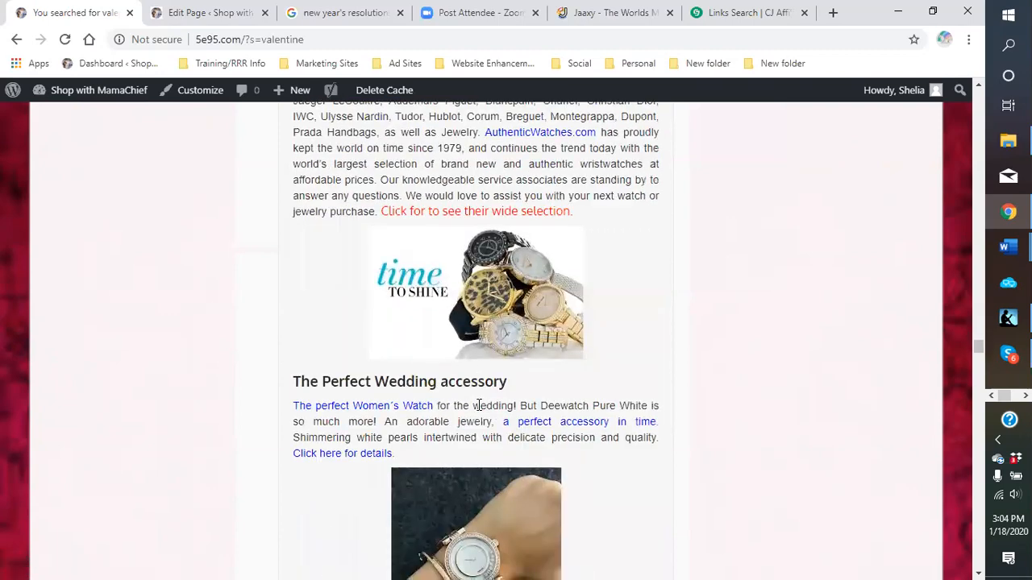
{"action": "scroll", "coordinate": [481, 414], "scroll_direction": "down", "scroll_amount": 12}
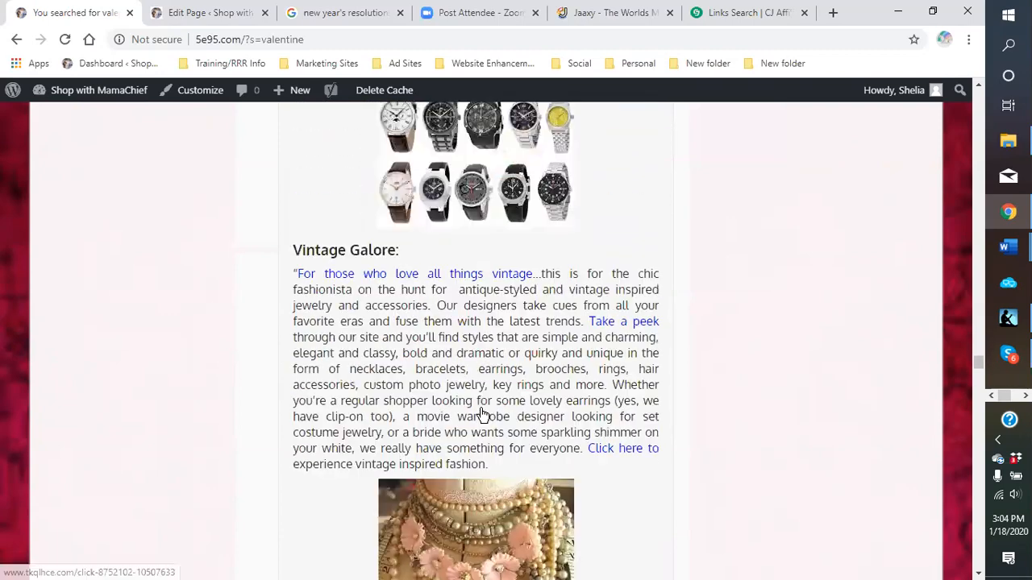
{"action": "scroll", "coordinate": [483, 414], "scroll_direction": "down", "scroll_amount": 12}
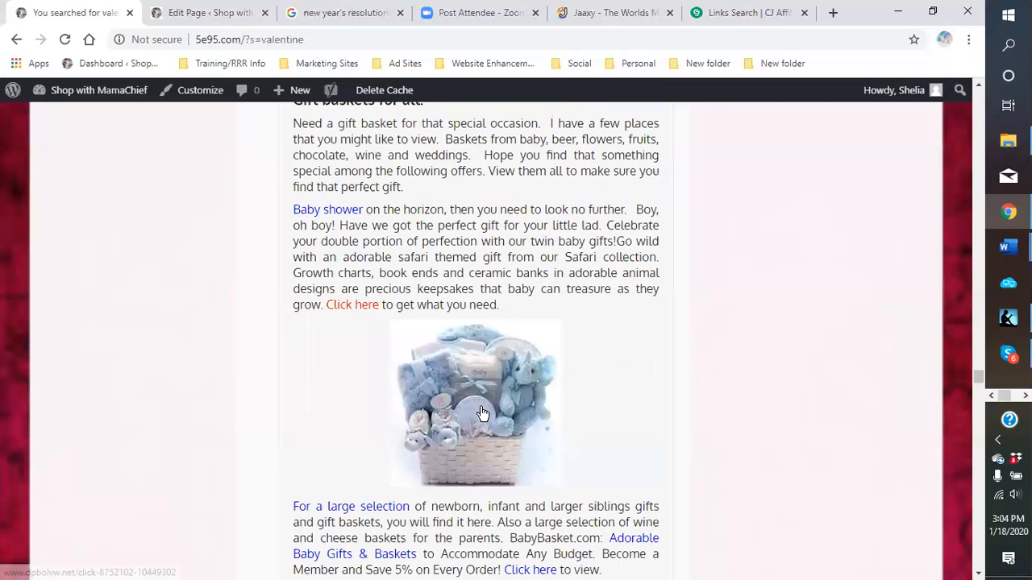
{"action": "scroll", "coordinate": [487, 405], "scroll_direction": "down", "scroll_amount": 6}
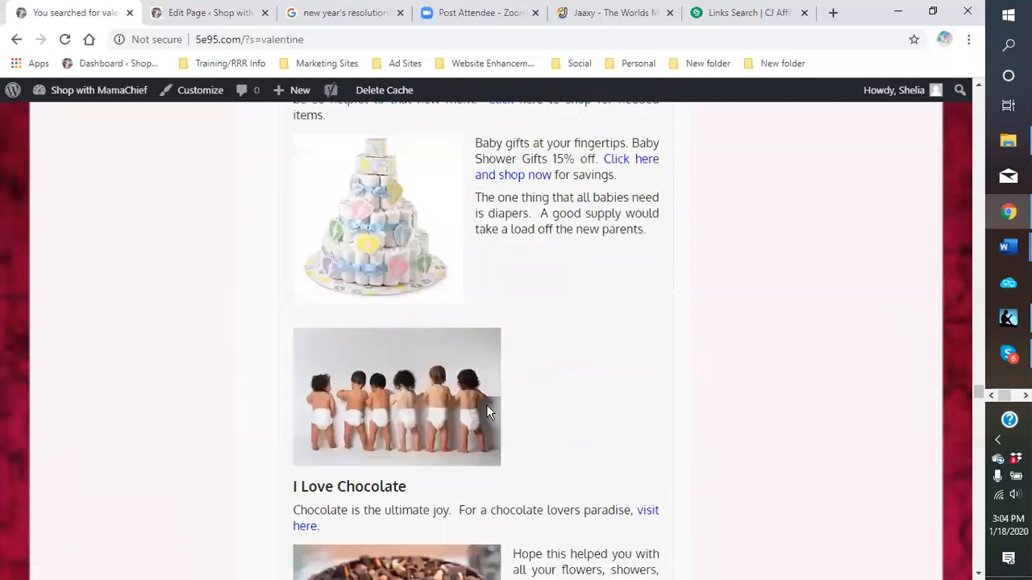
{"action": "scroll", "coordinate": [489, 412], "scroll_direction": "down", "scroll_amount": 15}
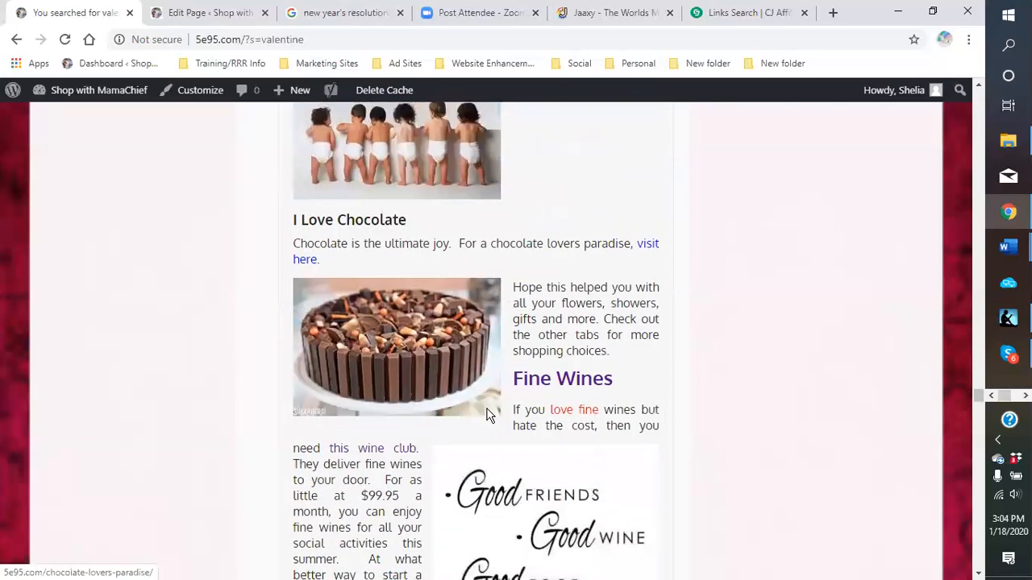
{"action": "scroll", "coordinate": [488, 418], "scroll_direction": "down", "scroll_amount": 15}
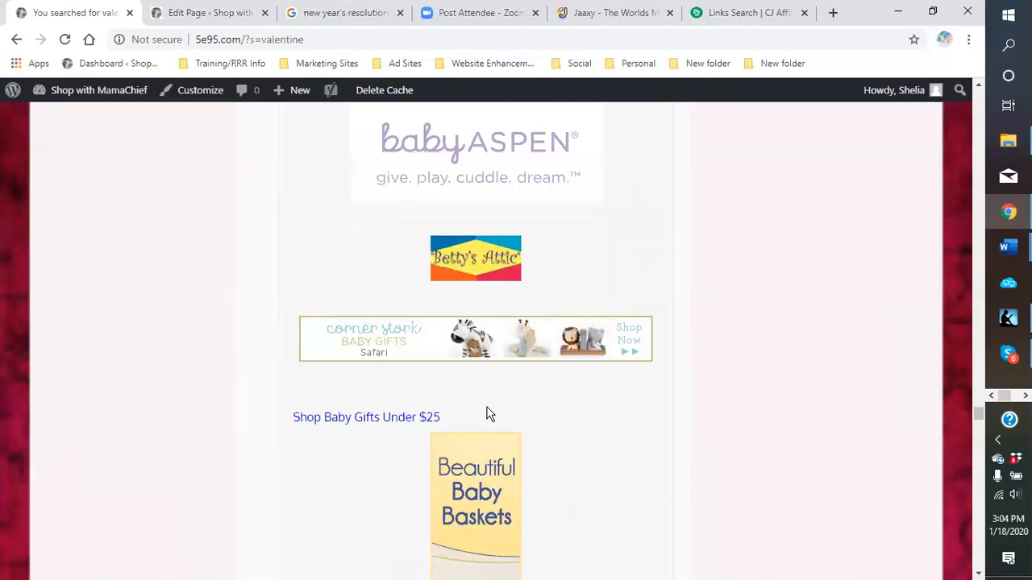
{"action": "scroll", "coordinate": [487, 415], "scroll_direction": "down", "scroll_amount": 15}
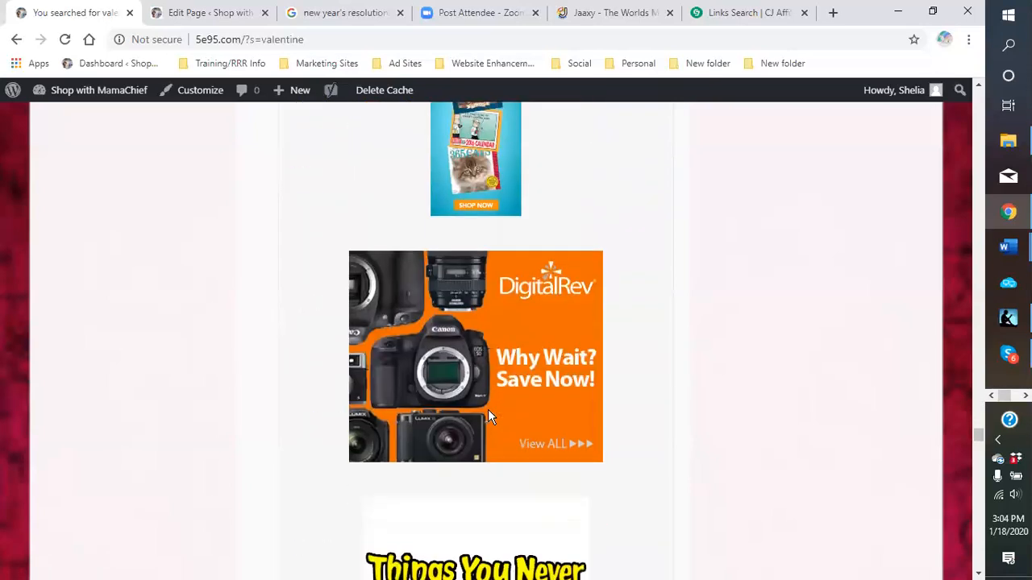
{"action": "scroll", "coordinate": [570, 422], "scroll_direction": "down", "scroll_amount": 15}
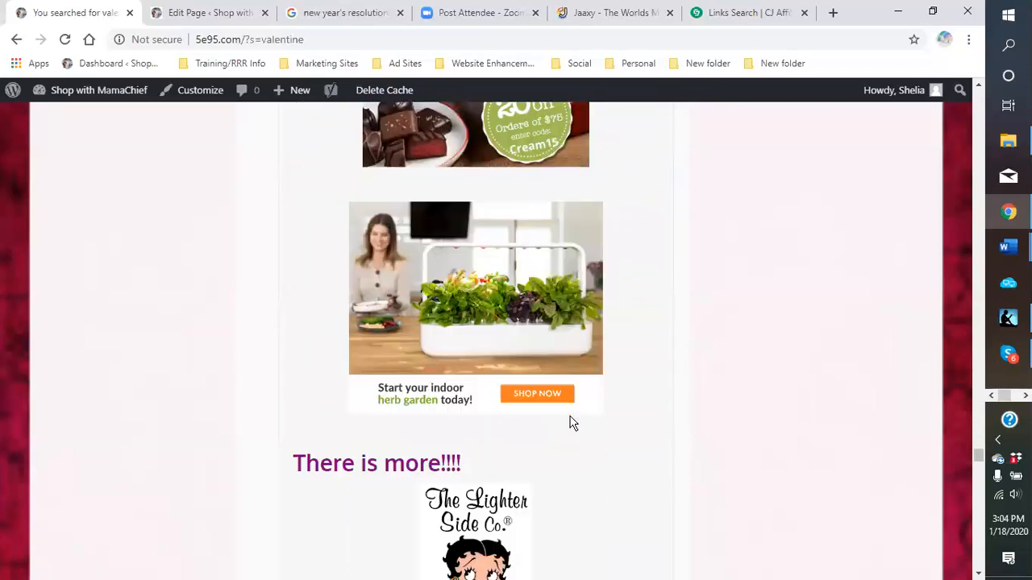
{"action": "scroll", "coordinate": [566, 431], "scroll_direction": "down", "scroll_amount": 15}
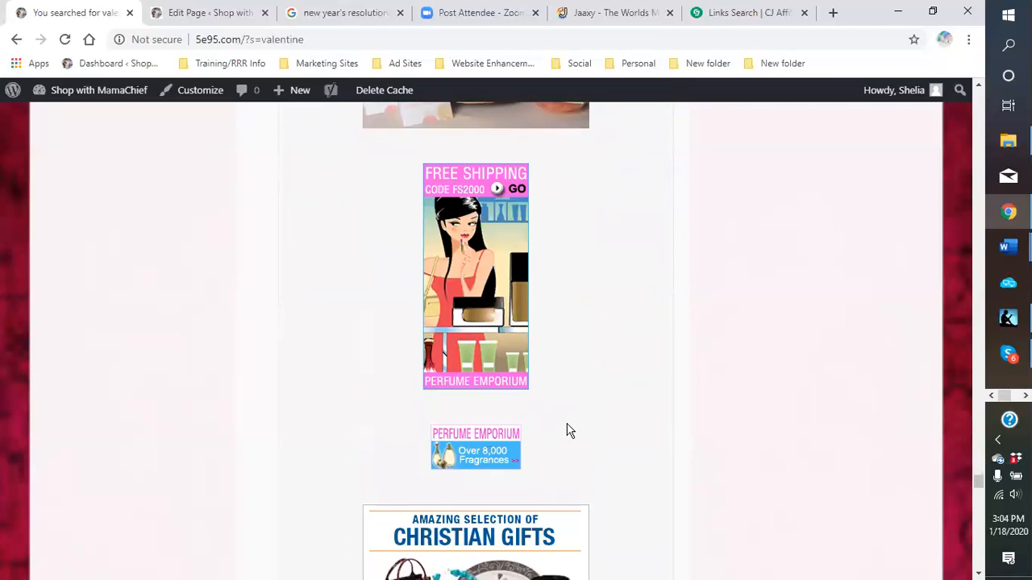
{"action": "scroll", "coordinate": [560, 432], "scroll_direction": "down", "scroll_amount": 15}
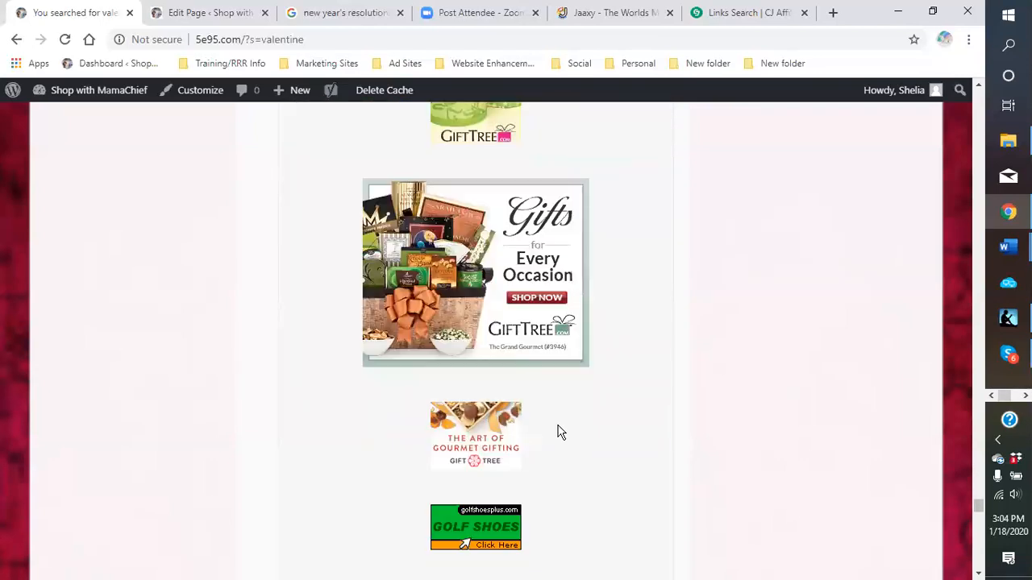
{"action": "scroll", "coordinate": [555, 435], "scroll_direction": "down", "scroll_amount": 15}
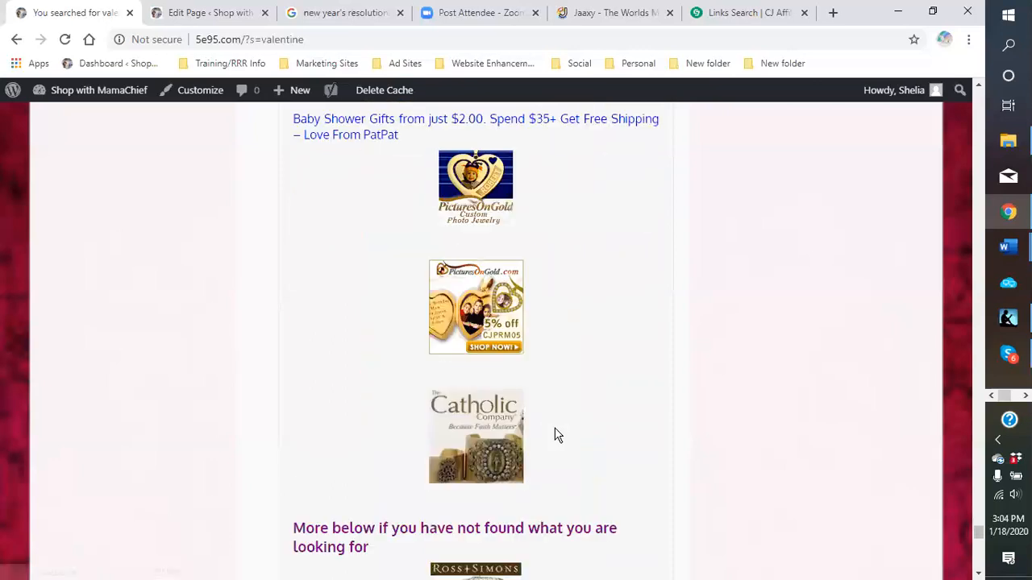
Examine the "Holidays and Special Occassions" result, its list of occasions from Birthday to Valentines Day, and the end of the results page.
{"action": "scroll", "coordinate": [607, 423], "scroll_direction": "up", "scroll_amount": 3}
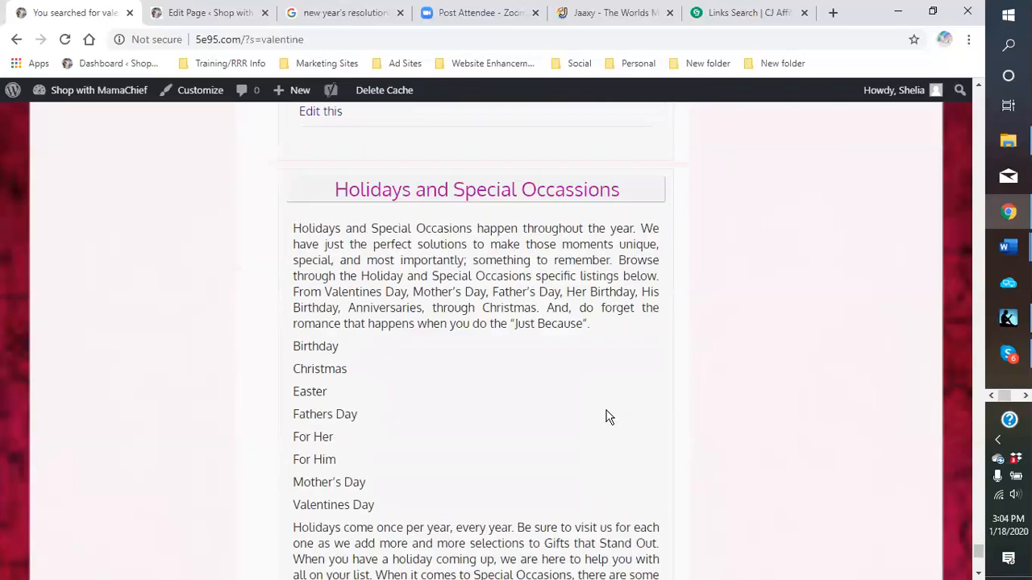
{"action": "scroll", "coordinate": [606, 411], "scroll_direction": "down", "scroll_amount": 5}
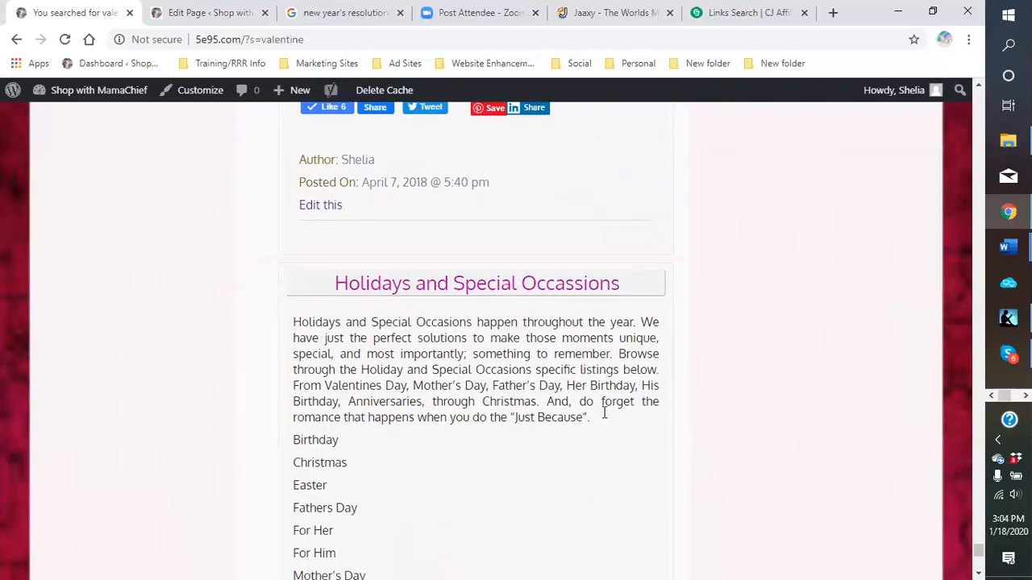
{"action": "scroll", "coordinate": [581, 383], "scroll_direction": "down", "scroll_amount": 3}
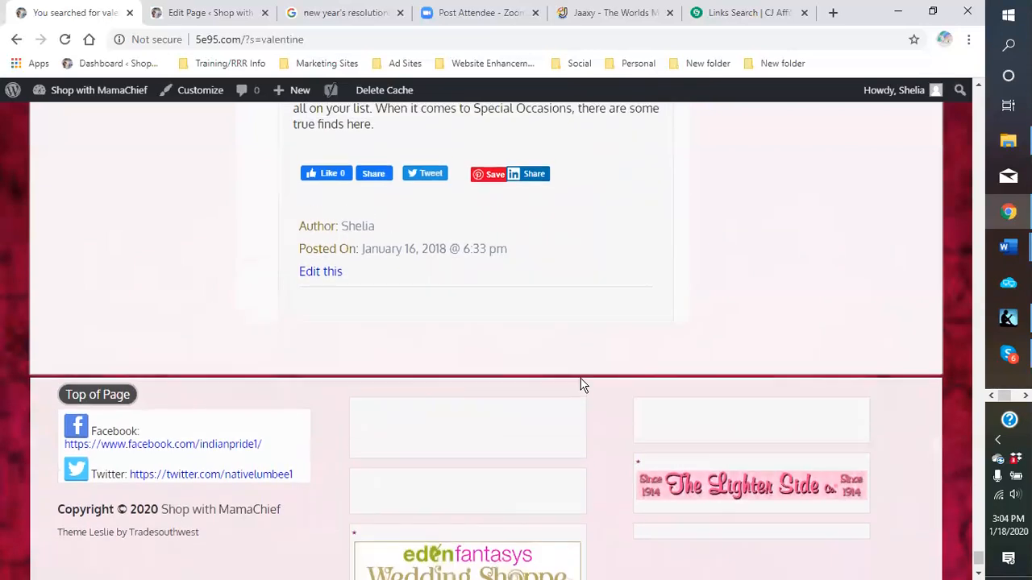
{"action": "scroll", "coordinate": [581, 383], "scroll_direction": "up", "scroll_amount": 7}
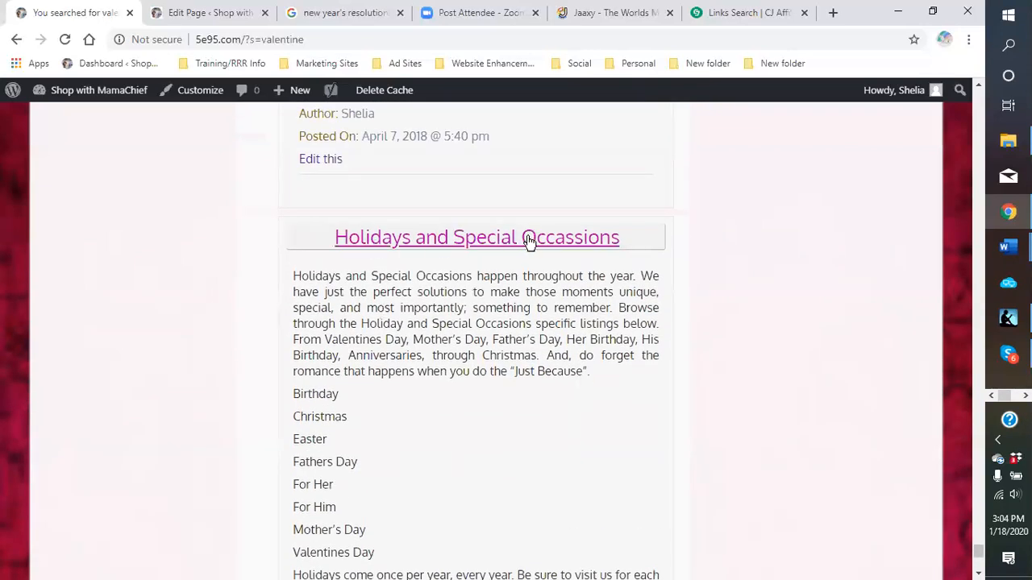
{"action": "scroll", "coordinate": [441, 307], "scroll_direction": "down", "scroll_amount": 1}
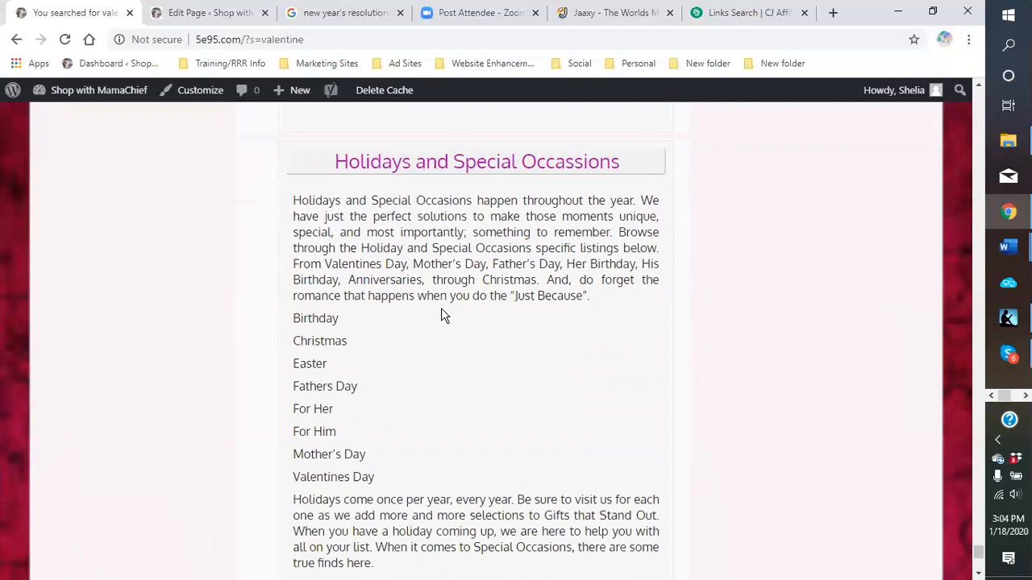
{"action": "scroll", "coordinate": [428, 345], "scroll_direction": "down", "scroll_amount": 2}
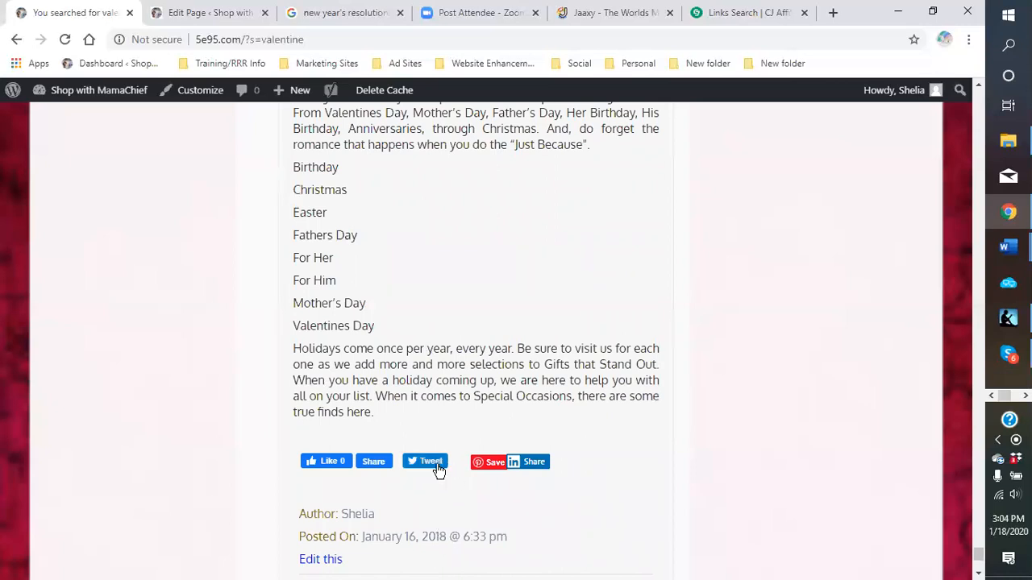
{"action": "scroll", "coordinate": [440, 472], "scroll_direction": "up", "scroll_amount": 3}
{"action": "scroll", "coordinate": [442, 476], "scroll_direction": "up", "scroll_amount": 1}
{"action": "scroll", "coordinate": [443, 477], "scroll_direction": "down", "scroll_amount": 1}
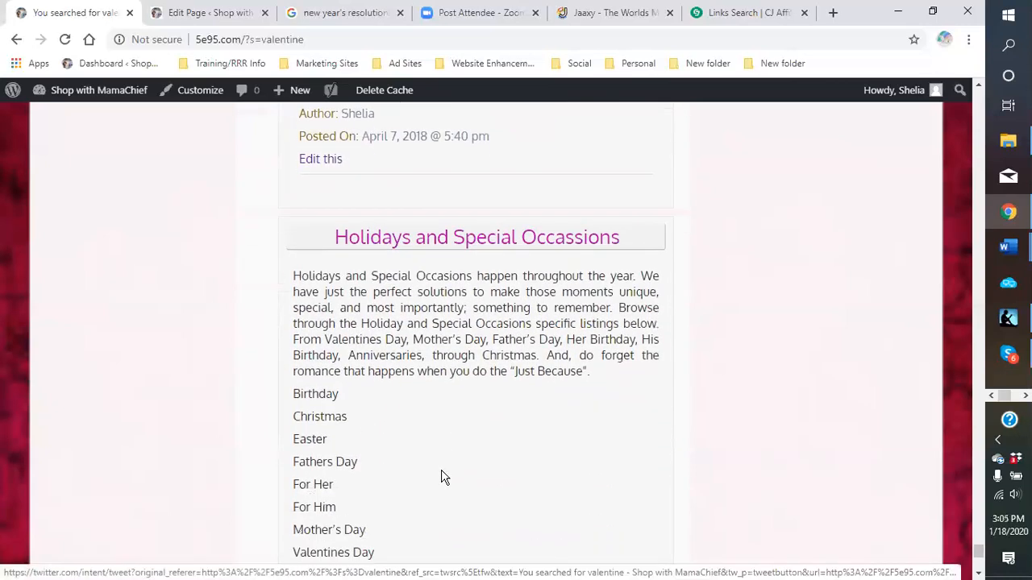
{"action": "scroll", "coordinate": [449, 440], "scroll_direction": "down", "scroll_amount": 1}
{"action": "scroll", "coordinate": [495, 415], "scroll_direction": "down", "scroll_amount": 1}
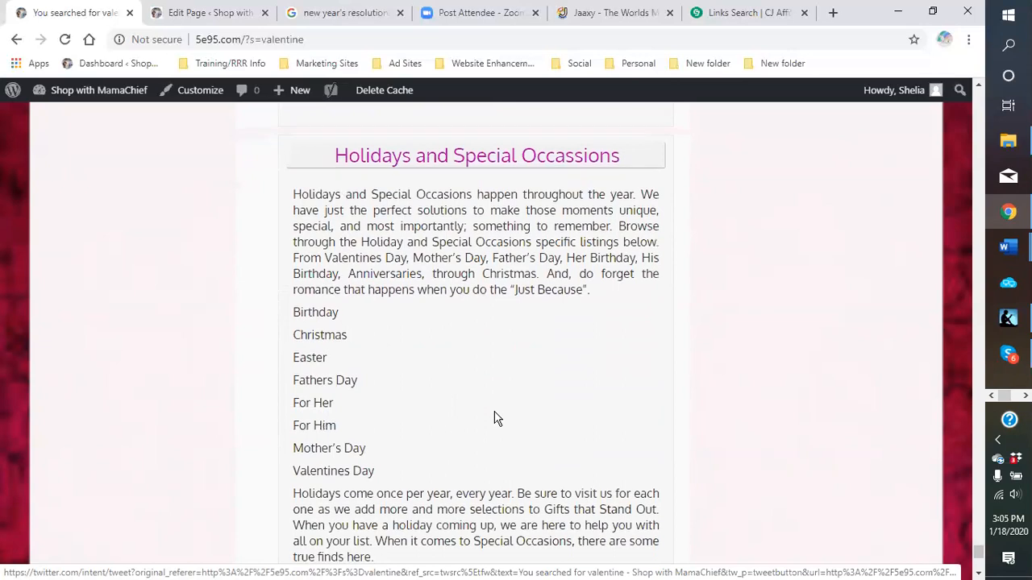
Look back over the cigar and monthly club banners at the end of the "Flowers, showers, gifts and more" result.
{"action": "scroll", "coordinate": [492, 411], "scroll_direction": "up", "scroll_amount": 4}
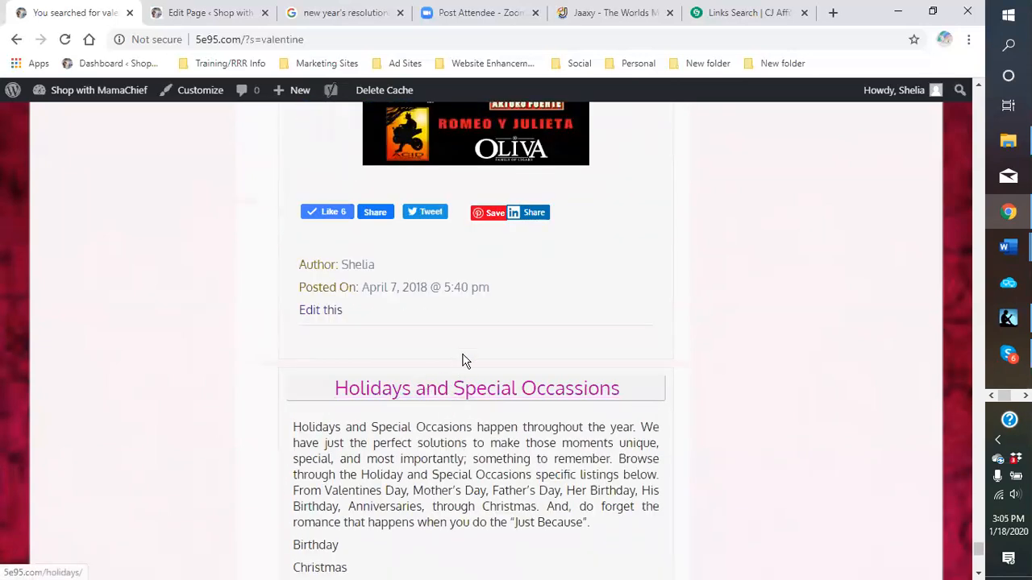
{"action": "scroll", "coordinate": [589, 358], "scroll_direction": "up", "scroll_amount": 10}
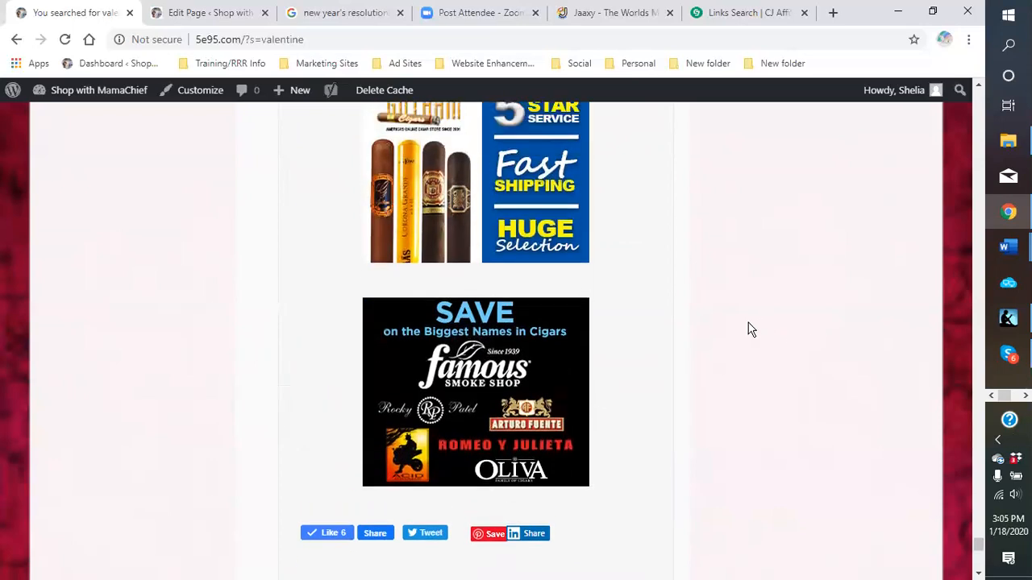
{"action": "scroll", "coordinate": [718, 333], "scroll_direction": "up", "scroll_amount": 4}
{"action": "scroll", "coordinate": [716, 331], "scroll_direction": "down", "scroll_amount": 12}
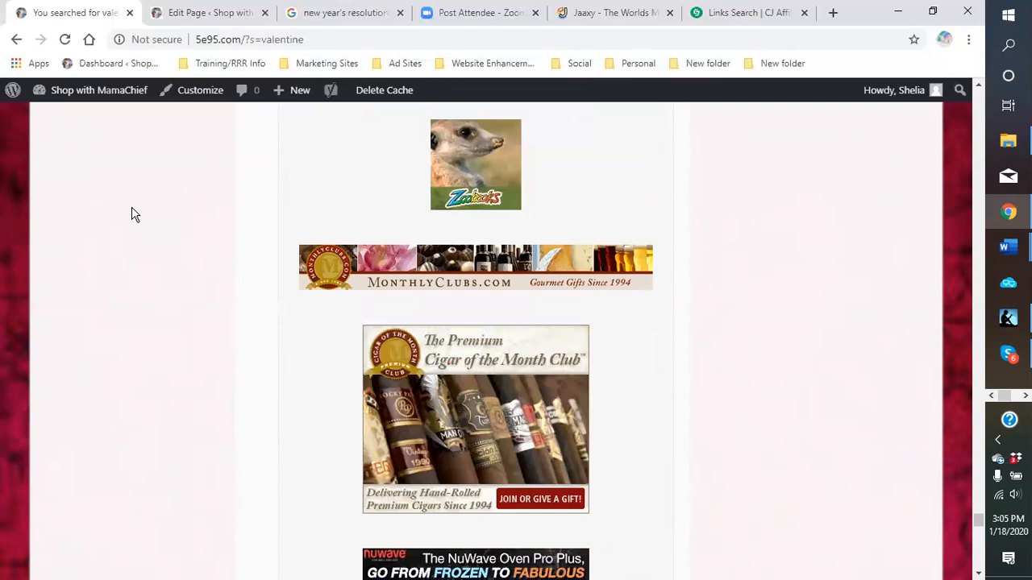
Return to the first search result, "Some Valentine's Day History", at the start of the results page.
{"action": "scroll", "coordinate": [126, 216], "scroll_direction": "up", "scroll_amount": 15}
{"action": "scroll", "coordinate": [135, 214], "scroll_direction": "up", "scroll_amount": 15}
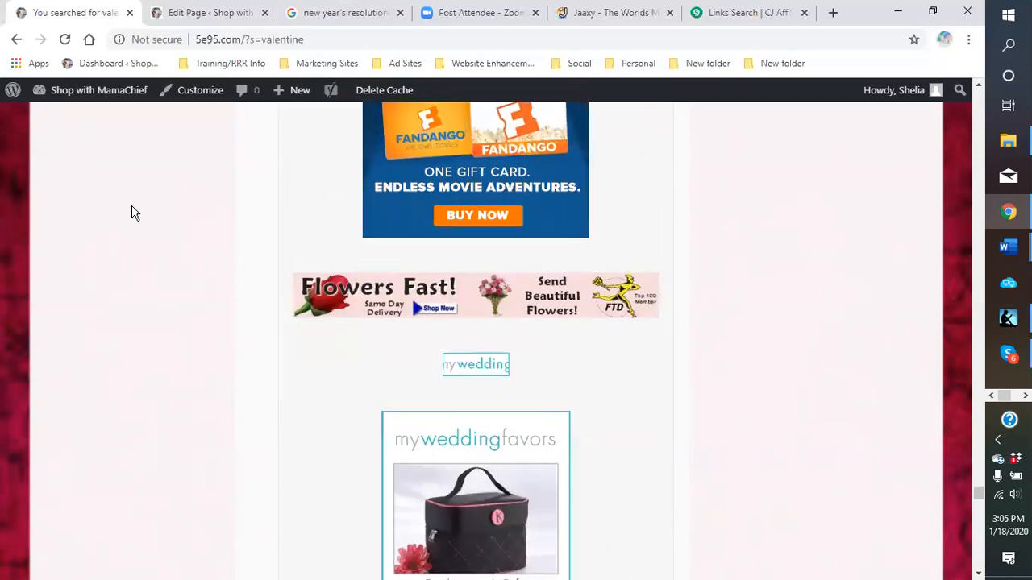
{"action": "scroll", "coordinate": [134, 214], "scroll_direction": "up", "scroll_amount": 10}
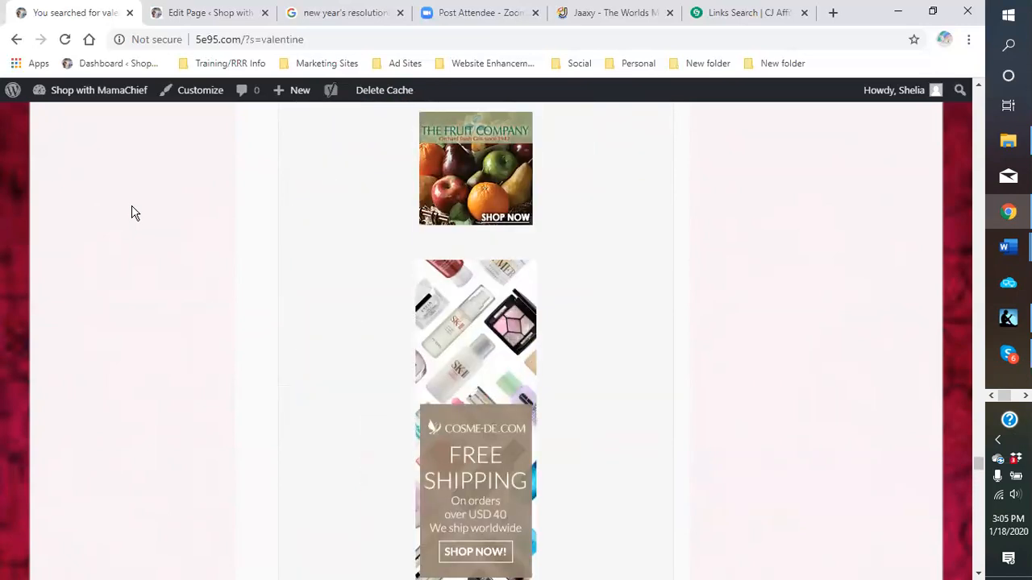
{"action": "left_click_drag", "start_coordinate": [978, 463], "coordinate": [959, 95]}
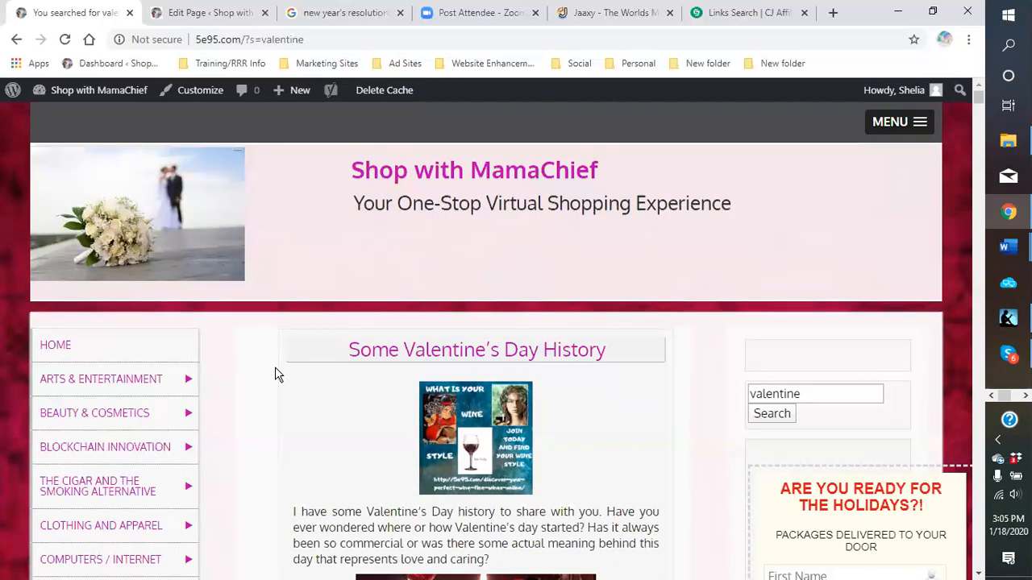
{"action": "left_click", "coordinate": [940, 564]}
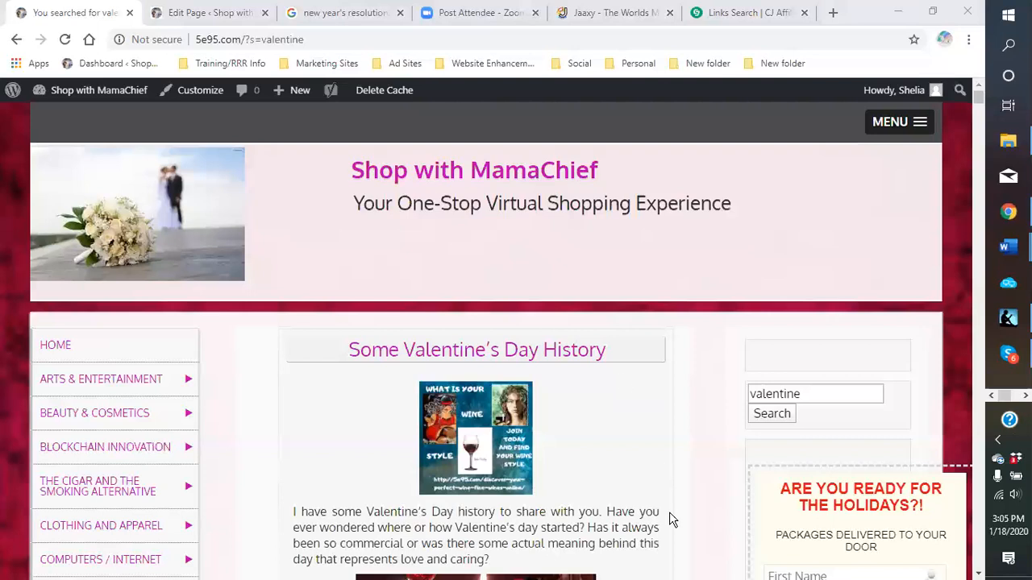
Check the link options for "great conversation and icebreaker" in the opening section of "Some Valentine's Day History".
{"action": "scroll", "coordinate": [684, 429], "scroll_direction": "down", "scroll_amount": 5}
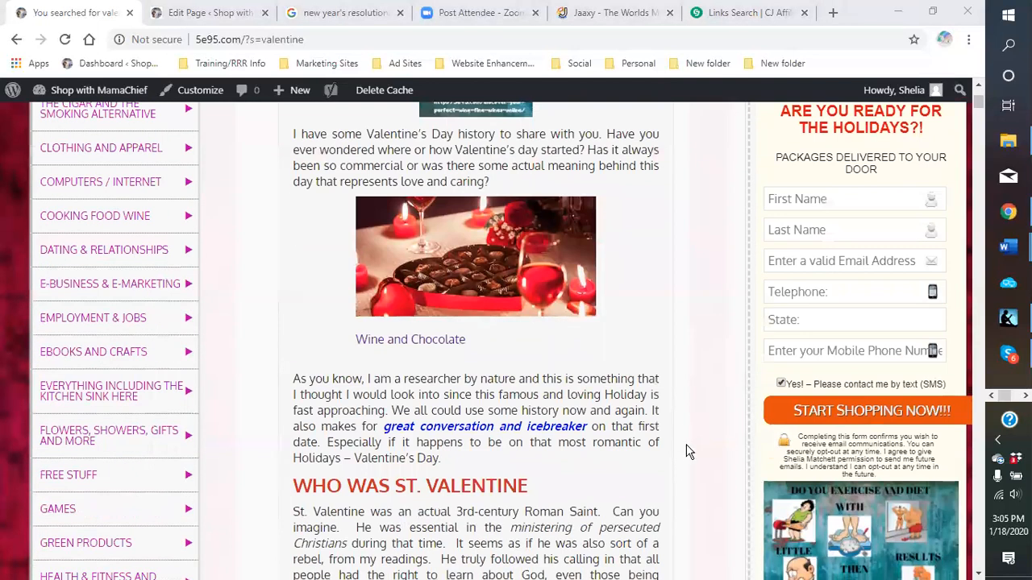
{"action": "right_click", "coordinate": [507, 430]}
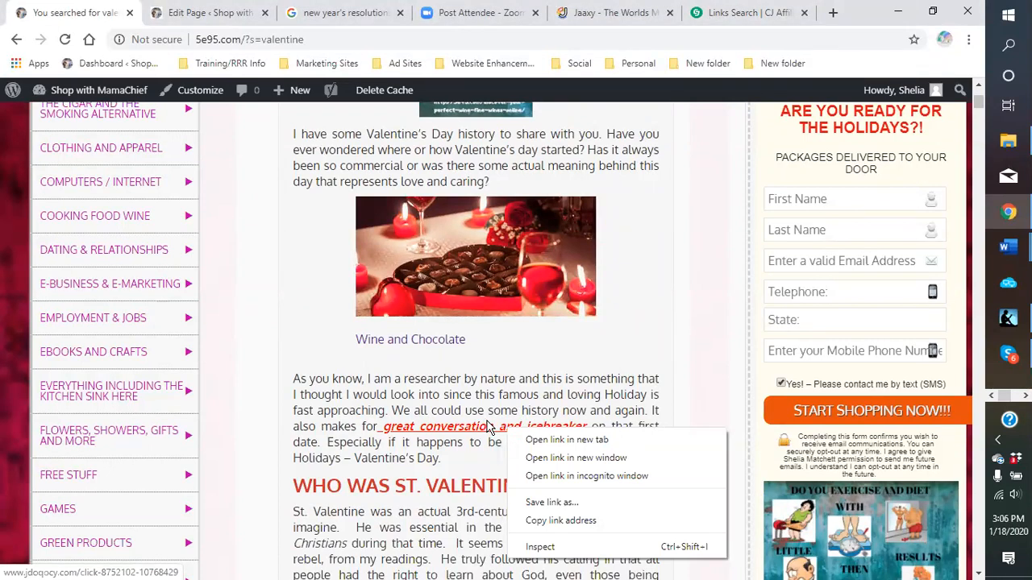
{"action": "left_click", "coordinate": [684, 364]}
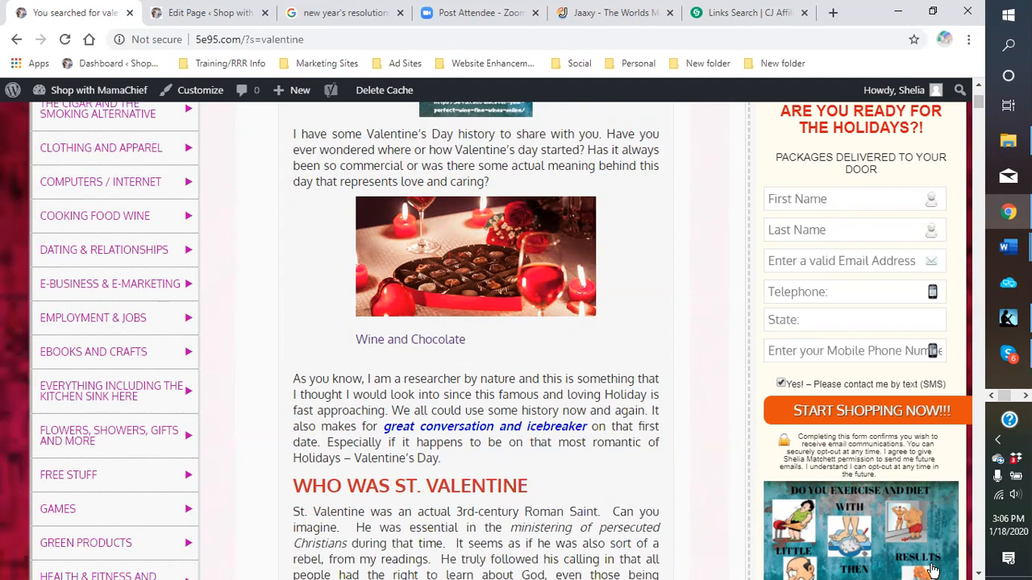
{"action": "left_click", "coordinate": [643, 366]}
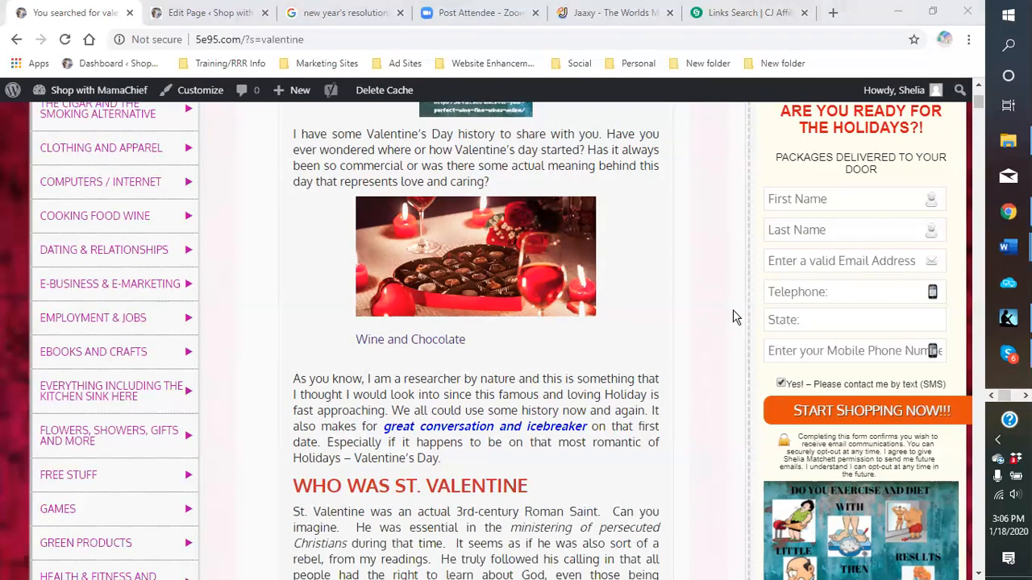
Look through the Valentine's Day article's history, gift, diamond and wine sections and their linked phrases.
{"action": "scroll", "coordinate": [850, 417], "scroll_direction": "up", "scroll_amount": 5}
{"action": "scroll", "coordinate": [760, 428], "scroll_direction": "down", "scroll_amount": 9}
{"action": "scroll", "coordinate": [728, 451], "scroll_direction": "down", "scroll_amount": 10}
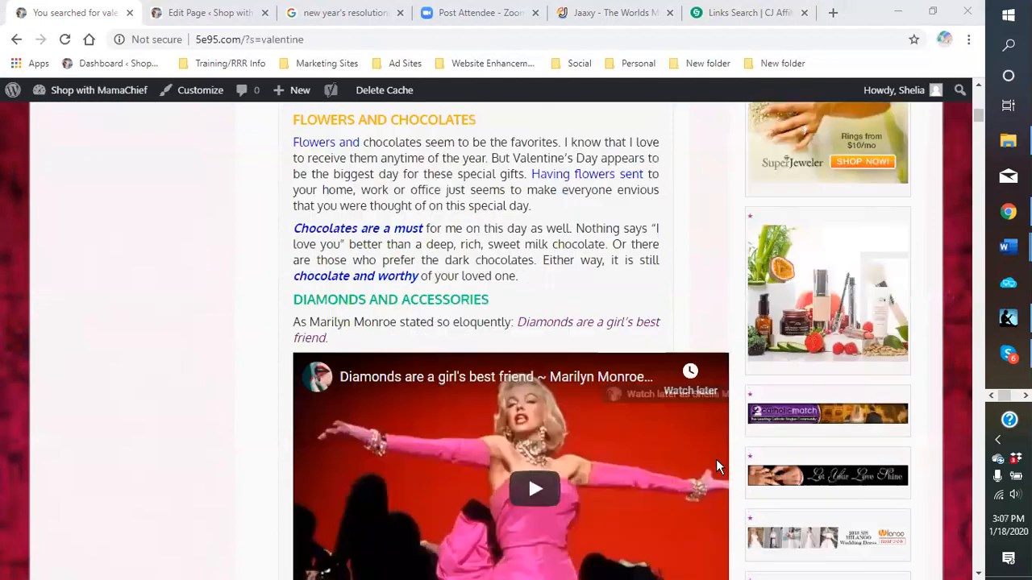
{"action": "scroll", "coordinate": [742, 466], "scroll_direction": "down", "scroll_amount": 4}
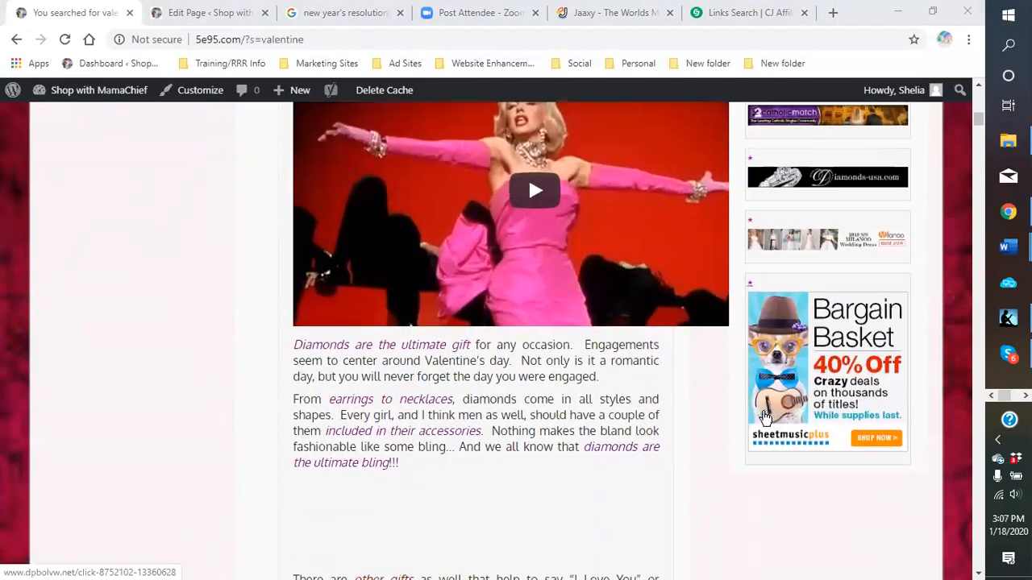
{"action": "scroll", "coordinate": [740, 443], "scroll_direction": "down", "scroll_amount": 2}
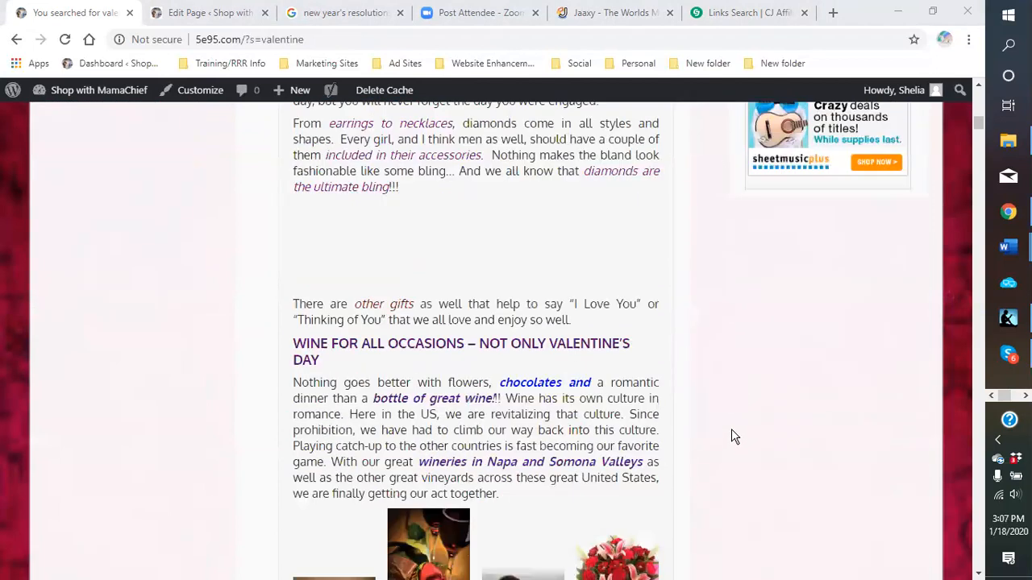
{"action": "scroll", "coordinate": [731, 436], "scroll_direction": "up", "scroll_amount": 8}
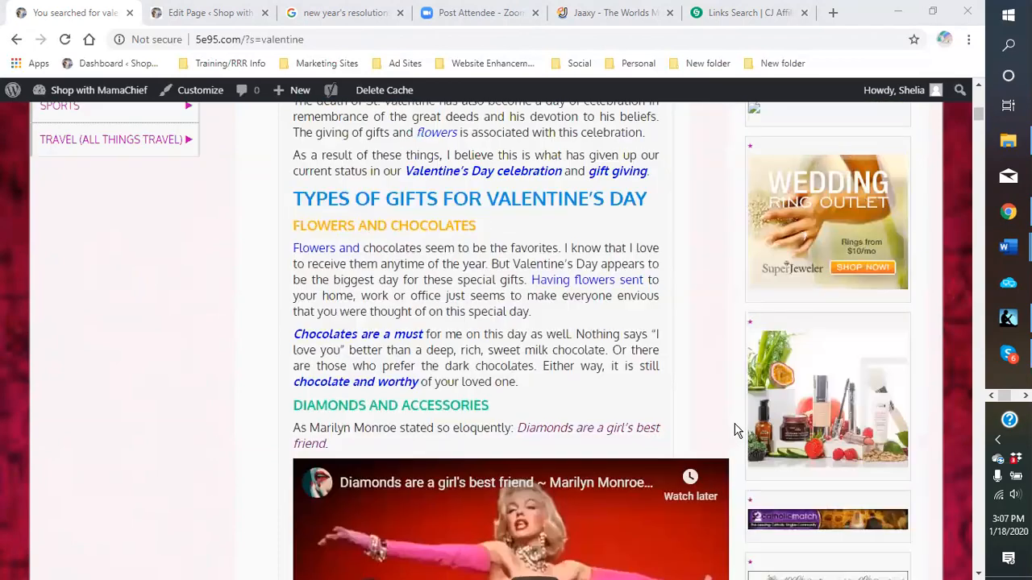
{"action": "scroll", "coordinate": [734, 429], "scroll_direction": "up", "scroll_amount": 5}
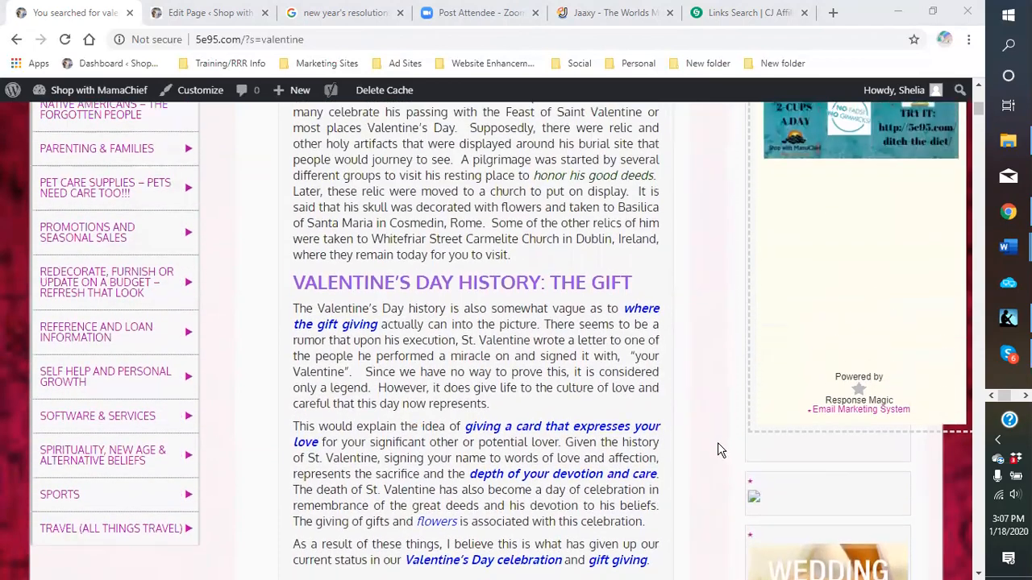
Examine the advertising banners beside the article, from Wedding Ring Outlet to the sheet music Bargain Basket.
{"action": "scroll", "coordinate": [717, 443], "scroll_direction": "down", "scroll_amount": 2}
{"action": "scroll", "coordinate": [698, 427], "scroll_direction": "down", "scroll_amount": 3}
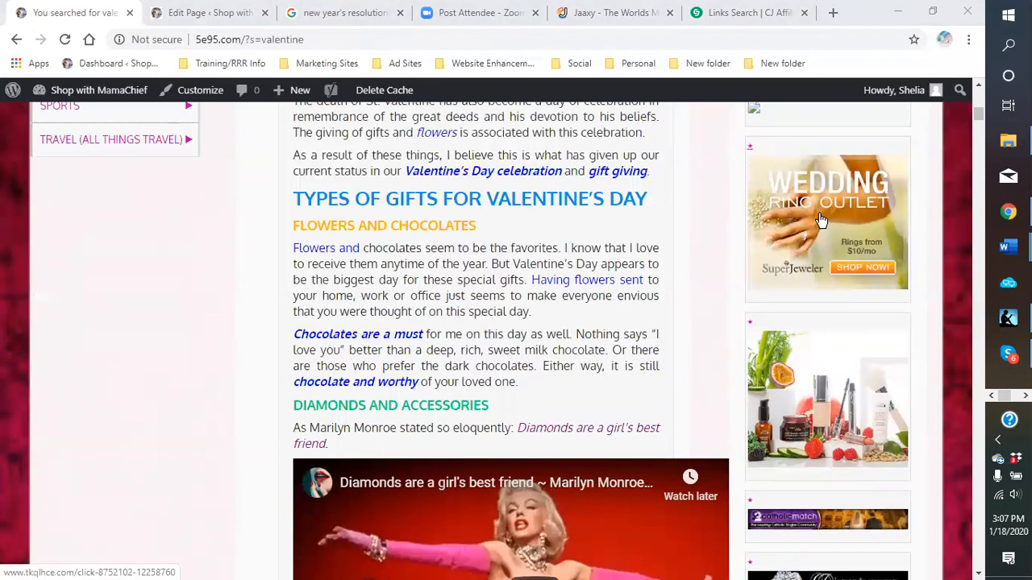
{"action": "scroll", "coordinate": [810, 230], "scroll_direction": "down", "scroll_amount": 3}
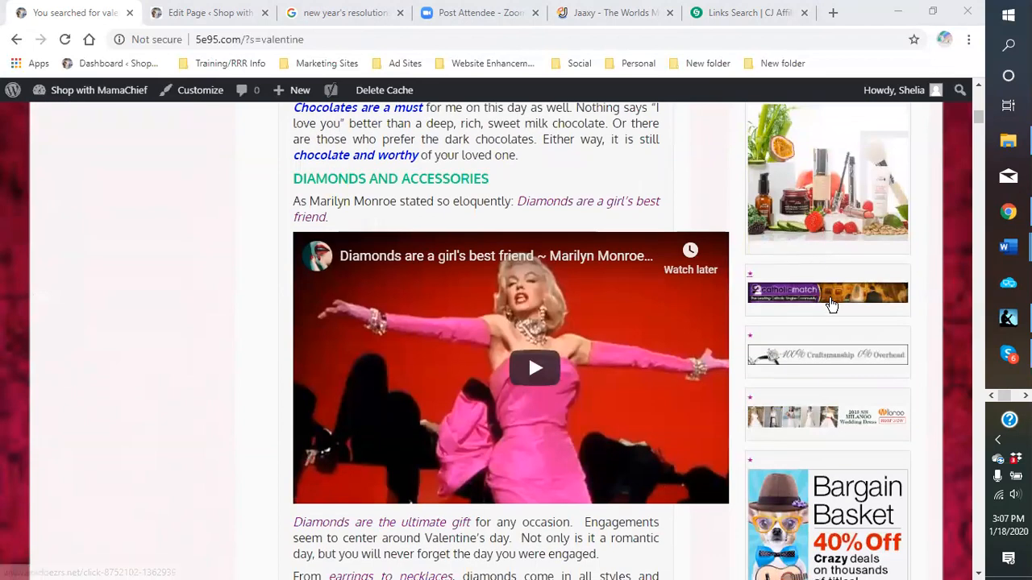
{"action": "scroll", "coordinate": [830, 299], "scroll_direction": "down", "scroll_amount": 1}
{"action": "scroll", "coordinate": [834, 308], "scroll_direction": "down", "scroll_amount": 1}
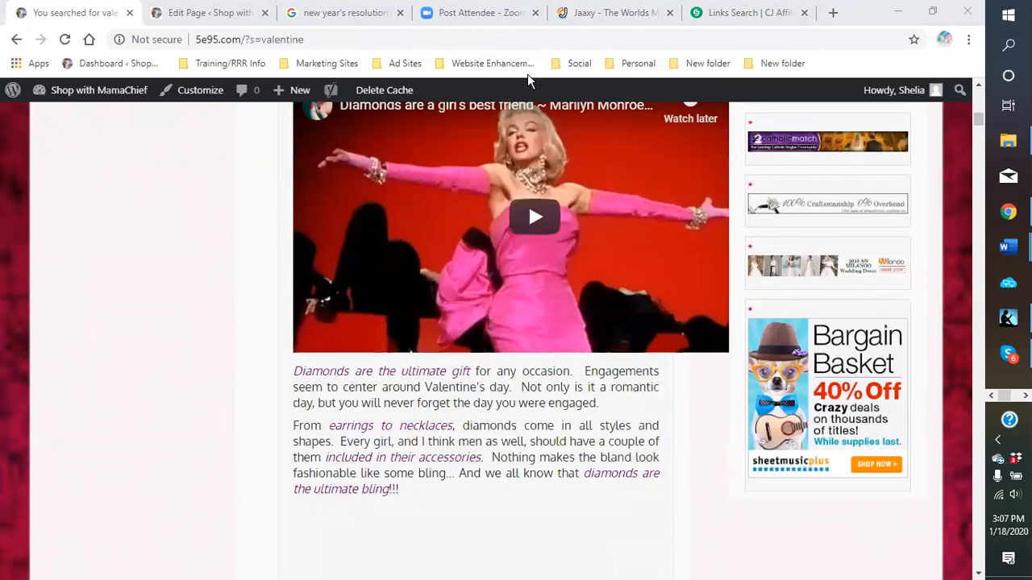
Switch to the CJ Affiliate links search and collapse the open code details of the Gabriel & Co. engagement ring banner.
{"action": "left_click", "coordinate": [730, 14]}
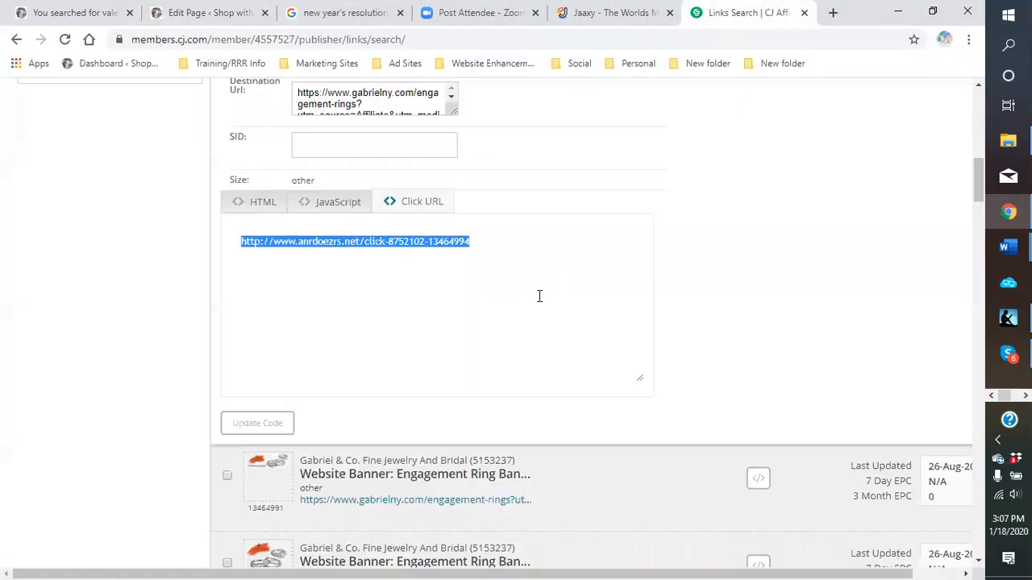
{"action": "scroll", "coordinate": [564, 282], "scroll_direction": "up", "scroll_amount": 3}
{"action": "left_click", "coordinate": [606, 159]}
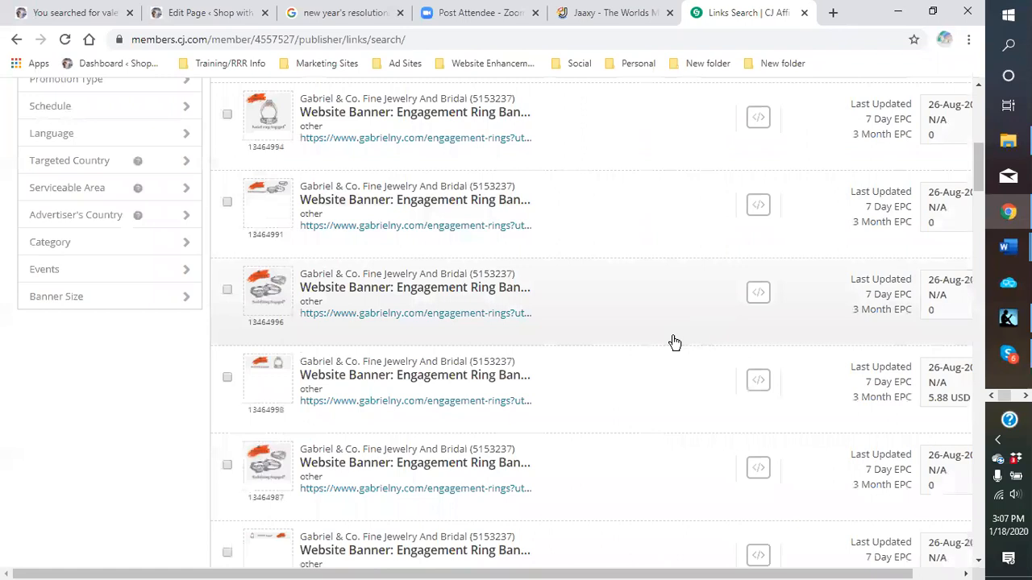
Preview the Gabriel & Co. engagement ring banners, including the Redefining Engaged designs and the 468 x 60 banner.
{"action": "scroll", "coordinate": [661, 347], "scroll_direction": "down", "scroll_amount": 3}
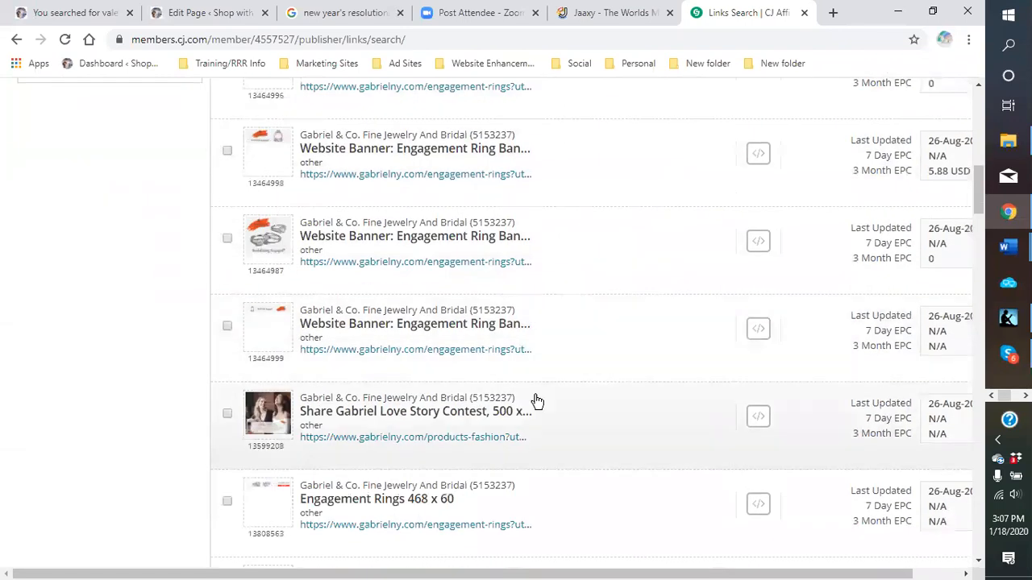
{"action": "scroll", "coordinate": [621, 378], "scroll_direction": "up", "scroll_amount": 1}
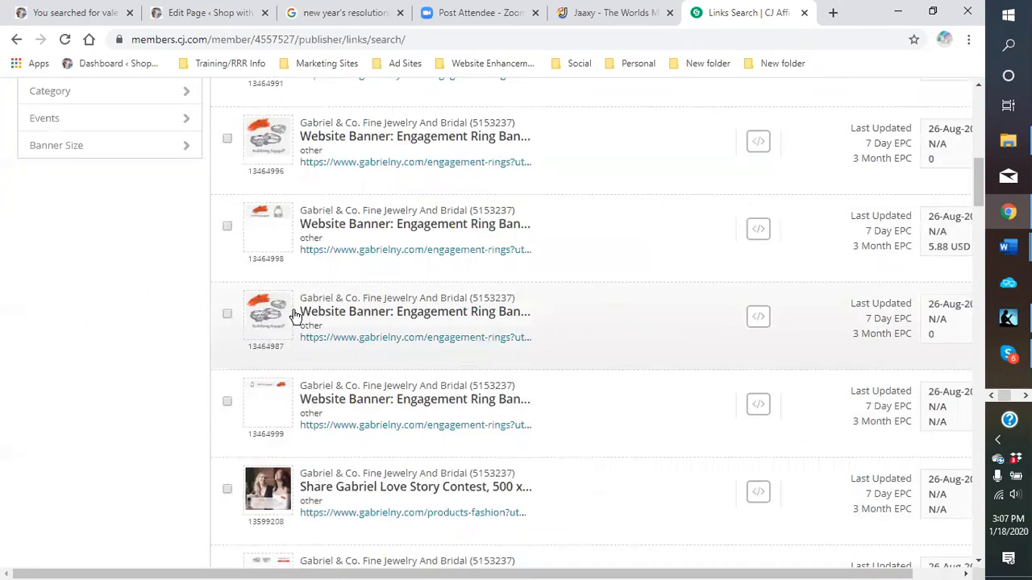
{"action": "mouse_move", "coordinate": [252, 319]}
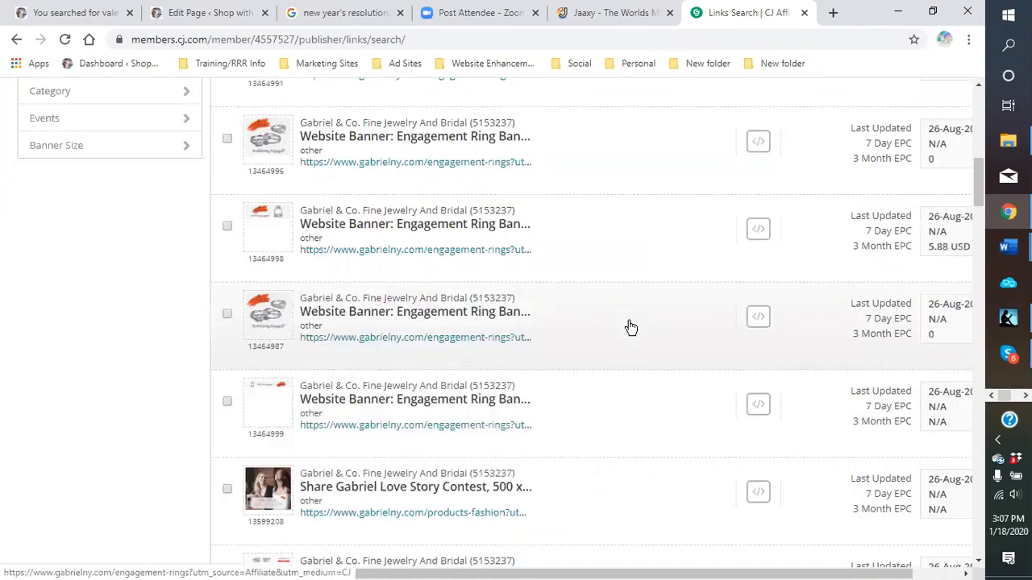
{"action": "mouse_move", "coordinate": [289, 317]}
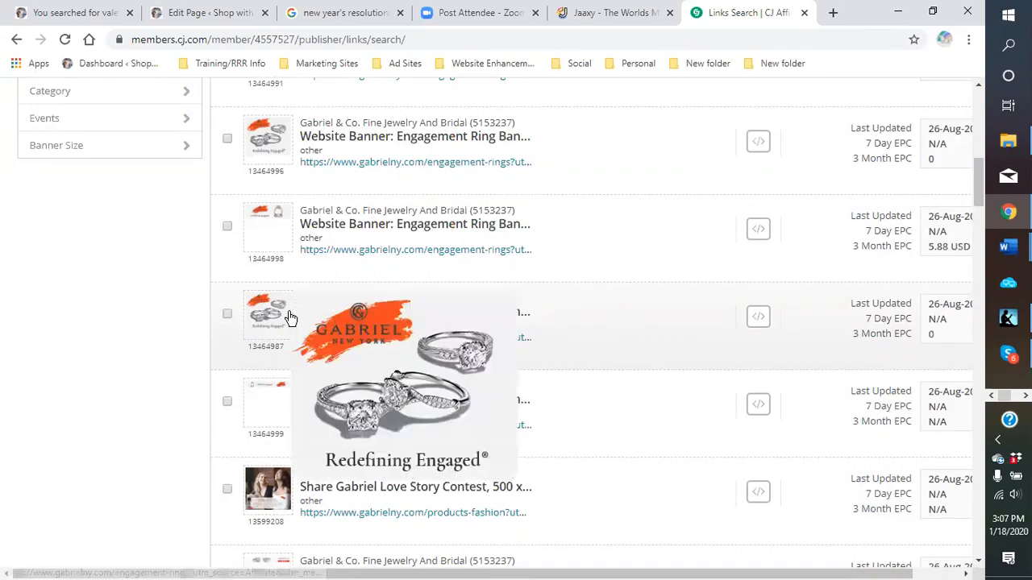
{"action": "mouse_move", "coordinate": [270, 226]}
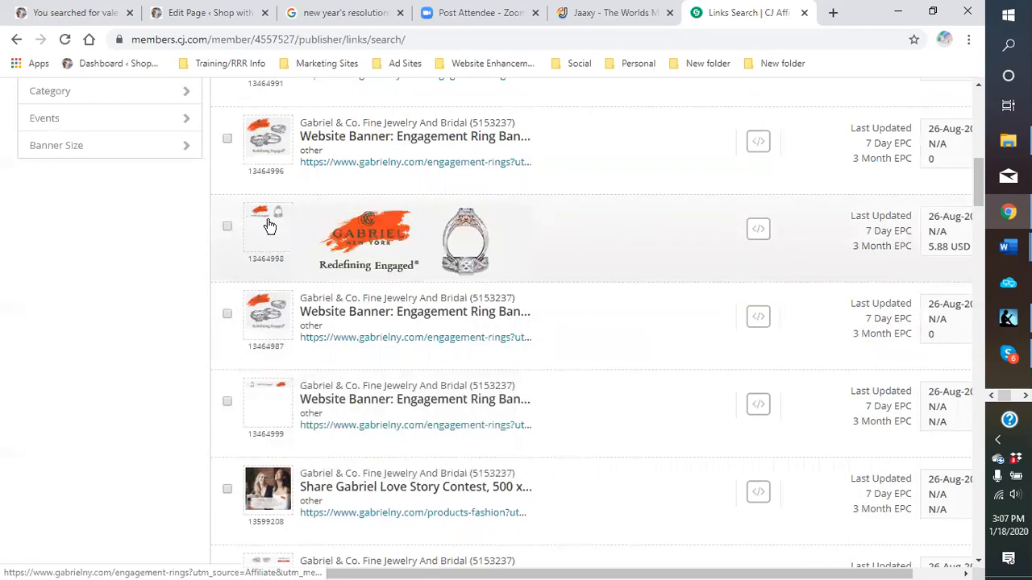
{"action": "scroll", "coordinate": [566, 198], "scroll_direction": "up", "scroll_amount": 1}
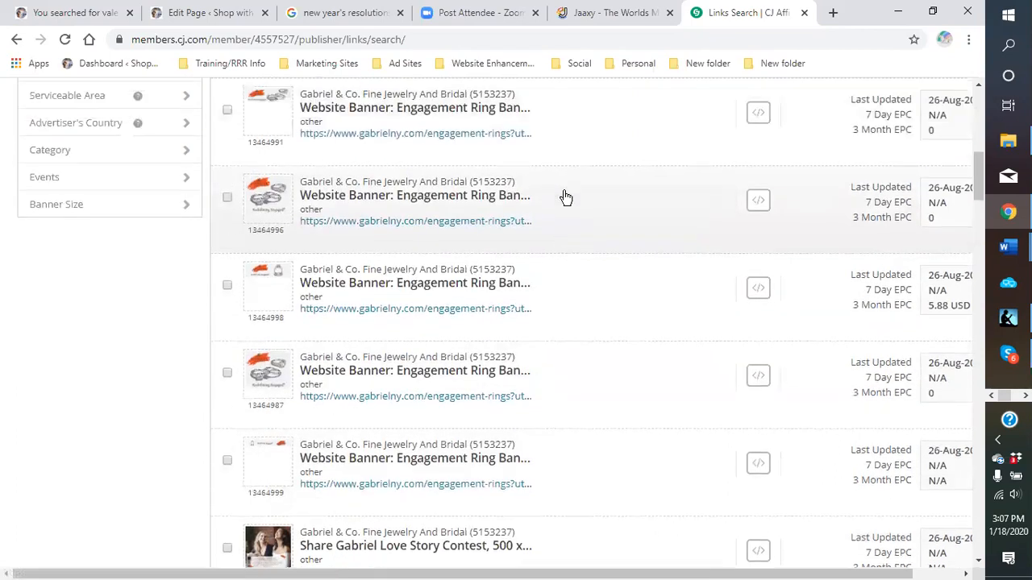
{"action": "scroll", "coordinate": [564, 201], "scroll_direction": "up", "scroll_amount": 3}
{"action": "mouse_move", "coordinate": [274, 275]}
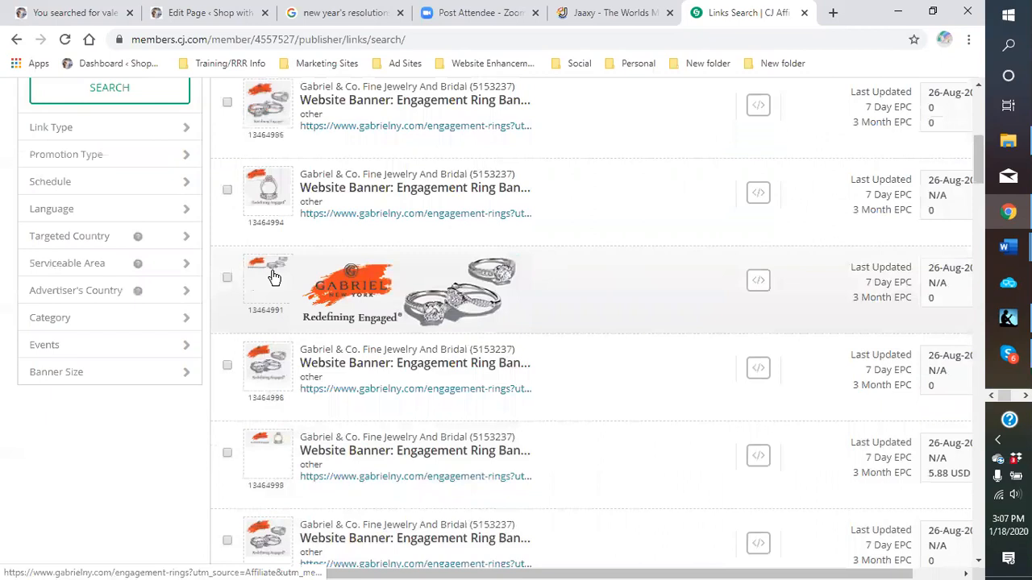
{"action": "mouse_move", "coordinate": [267, 194]}
{"action": "scroll", "coordinate": [614, 298], "scroll_direction": "down", "scroll_amount": 6}
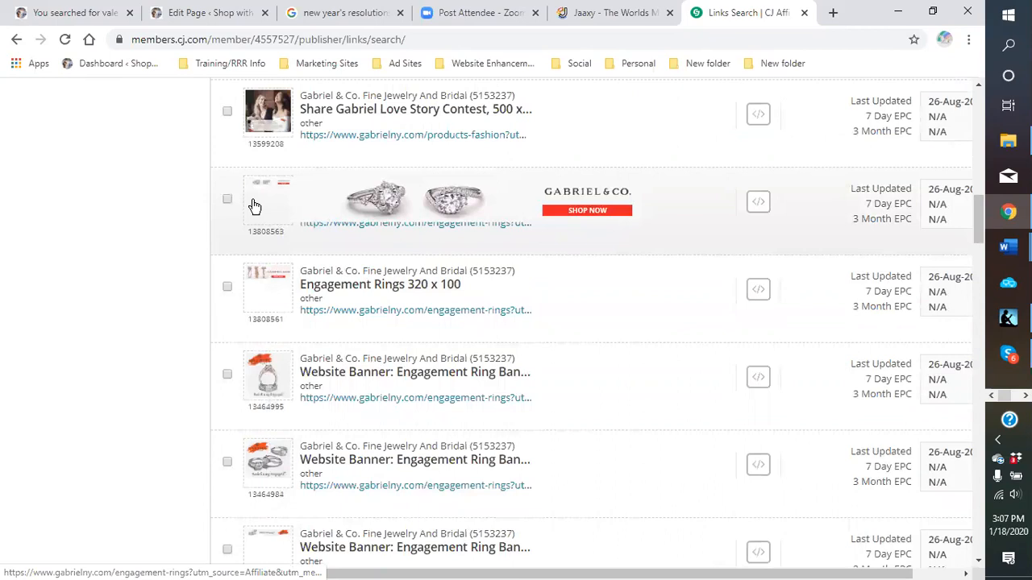
Get the code for the Gabriel & Co. "Engagement Rings 468 x 60" banner and copy its full HTML snippet.
{"action": "left_click", "coordinate": [758, 204]}
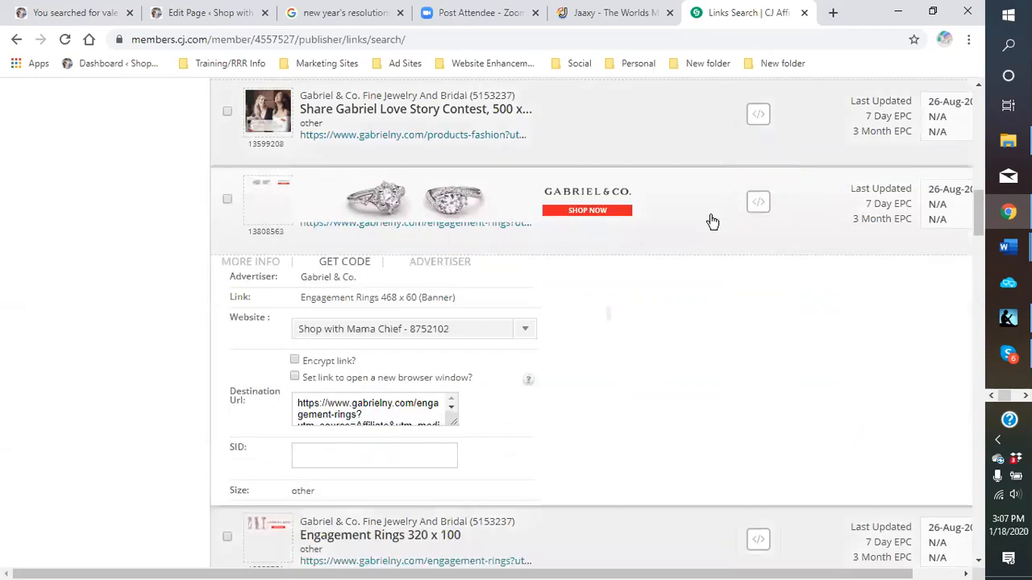
{"action": "scroll", "coordinate": [679, 239], "scroll_direction": "down", "scroll_amount": 3}
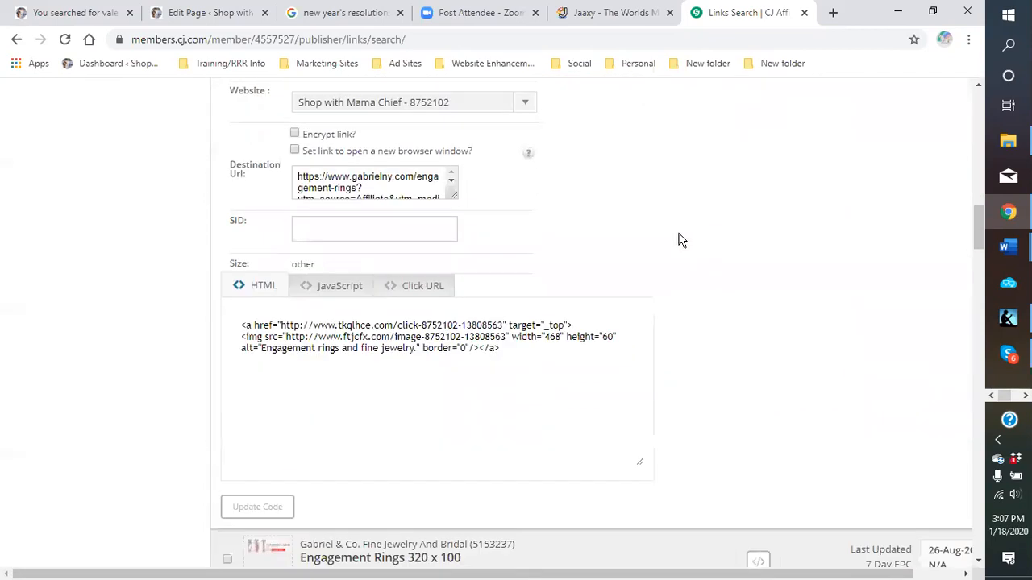
{"action": "left_click", "coordinate": [259, 286]}
{"action": "left_click_drag", "start_coordinate": [239, 326], "coordinate": [528, 349]}
{"action": "right_click", "coordinate": [442, 340]}
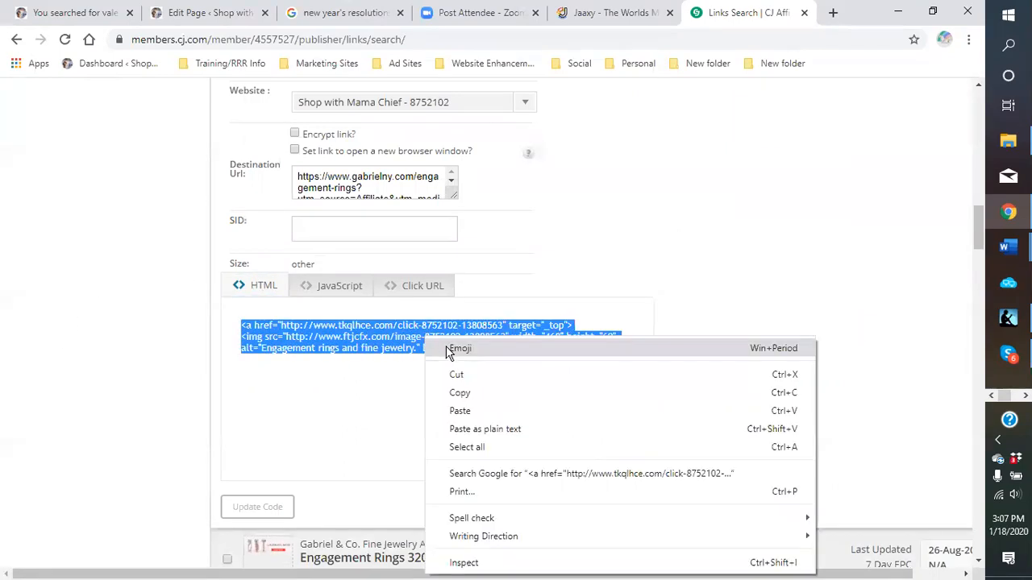
{"action": "left_click", "coordinate": [480, 394]}
{"action": "left_click", "coordinate": [484, 396]}
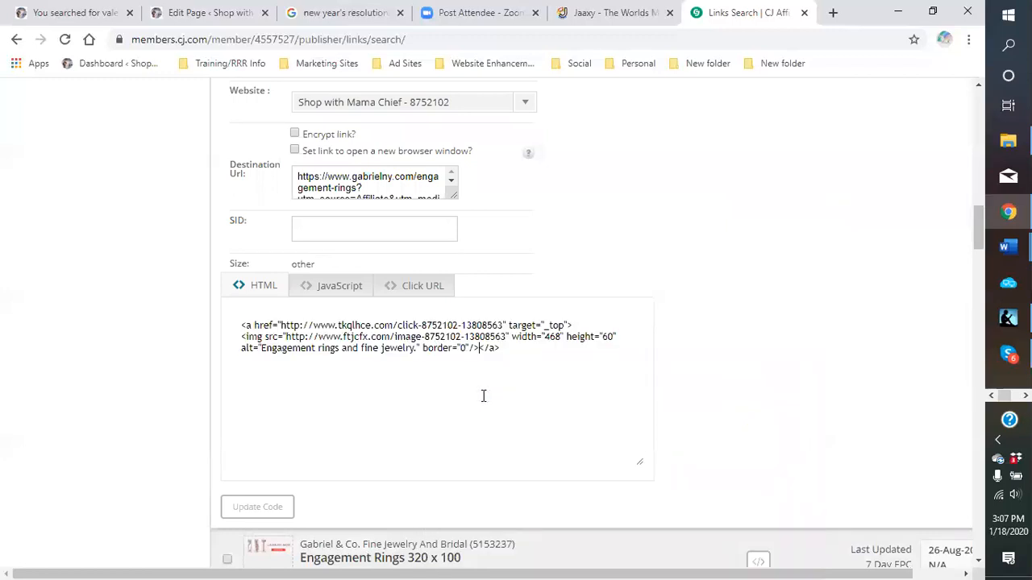
Switch back to the Shop with MamaChief site and open its Widgets administration page.
{"action": "left_click", "coordinate": [90, 18]}
{"action": "scroll", "coordinate": [127, 221], "scroll_direction": "up", "scroll_amount": 3}
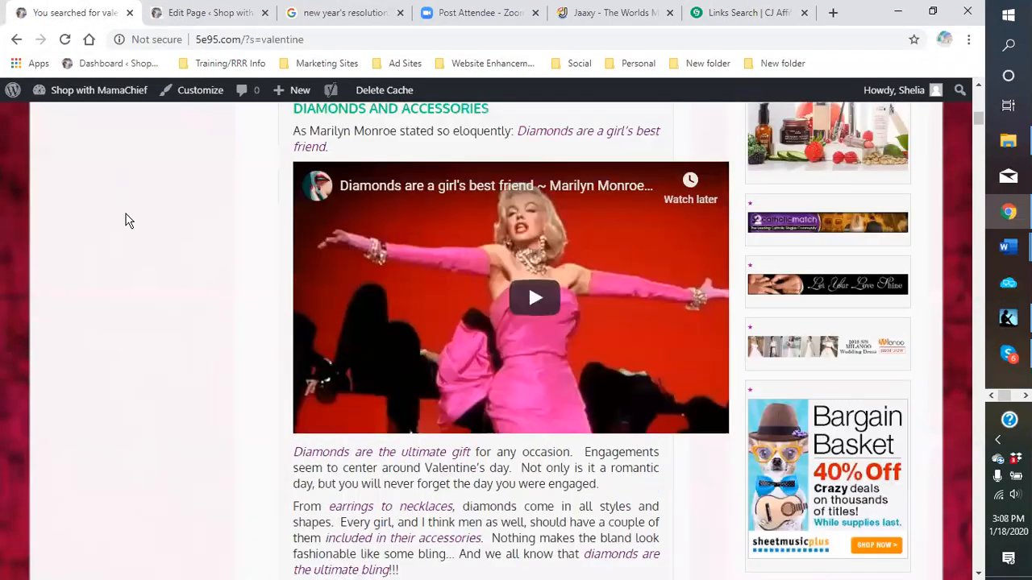
{"action": "mouse_move", "coordinate": [88, 105]}
{"action": "left_click", "coordinate": [72, 143]}
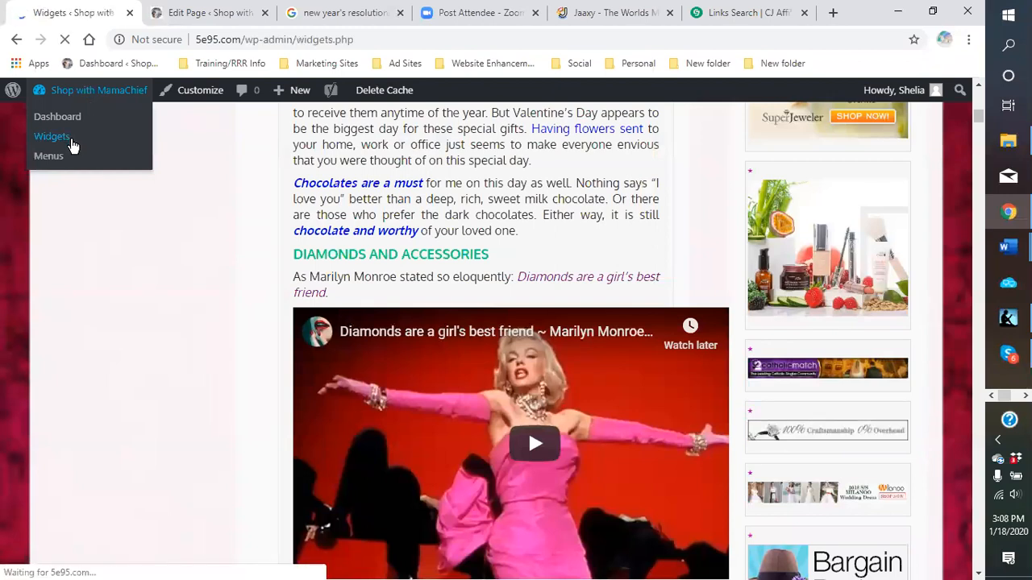
Look through the sidebar widget areas and expand Footer 1 and Footer 2 to review their widgets.
{"action": "scroll", "coordinate": [672, 355], "scroll_direction": "down", "scroll_amount": 5}
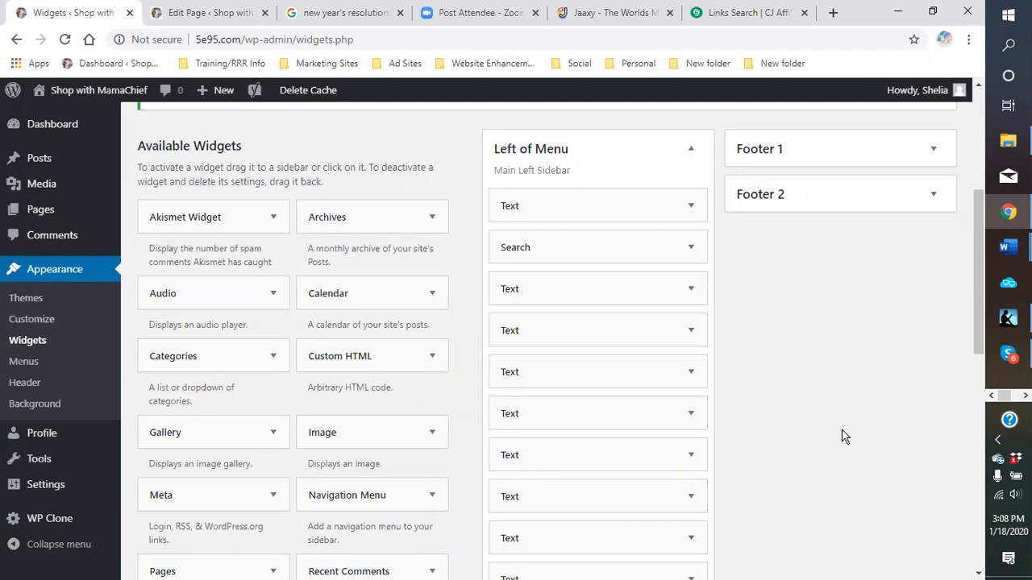
{"action": "scroll", "coordinate": [770, 412], "scroll_direction": "down", "scroll_amount": 3}
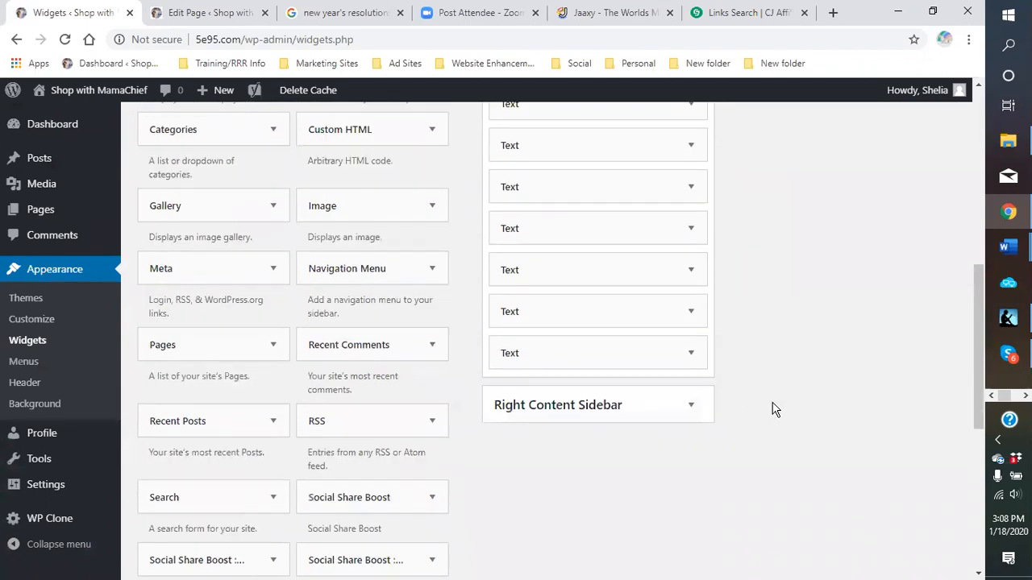
{"action": "scroll", "coordinate": [771, 409], "scroll_direction": "down", "scroll_amount": 2}
{"action": "scroll", "coordinate": [769, 413], "scroll_direction": "up", "scroll_amount": 4}
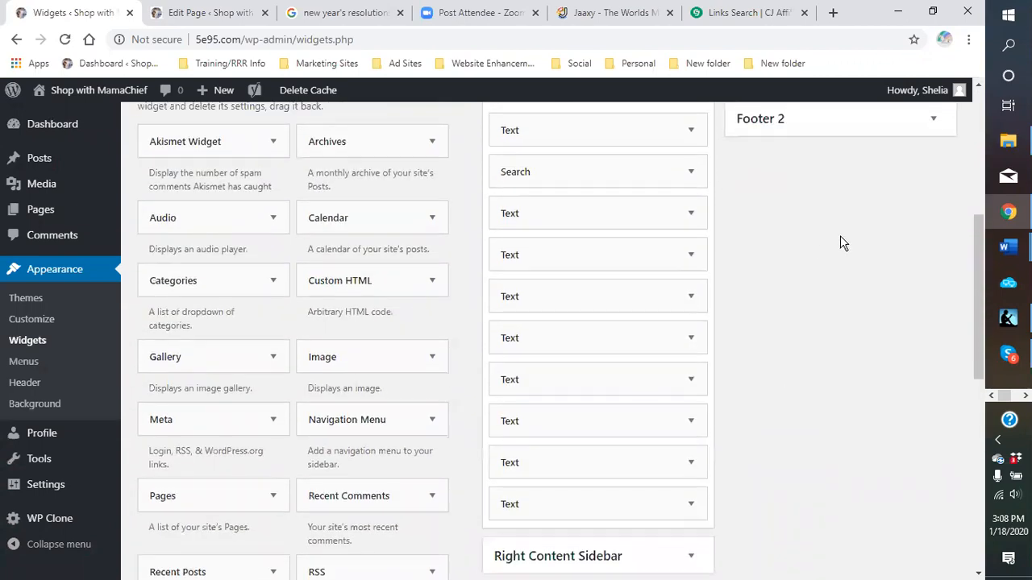
{"action": "scroll", "coordinate": [840, 244], "scroll_direction": "up", "scroll_amount": 3}
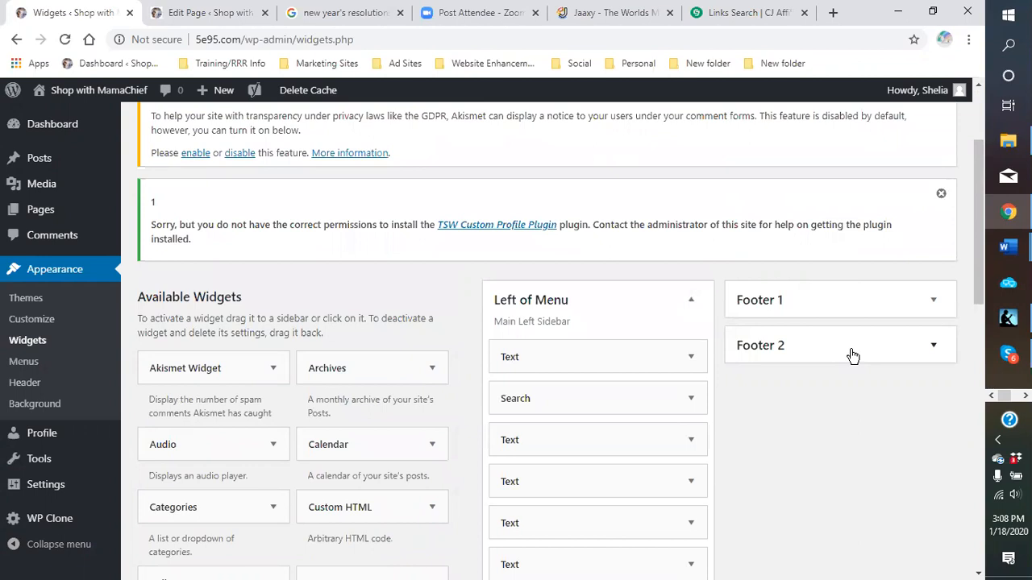
{"action": "left_click", "coordinate": [932, 348]}
{"action": "left_click", "coordinate": [933, 300]}
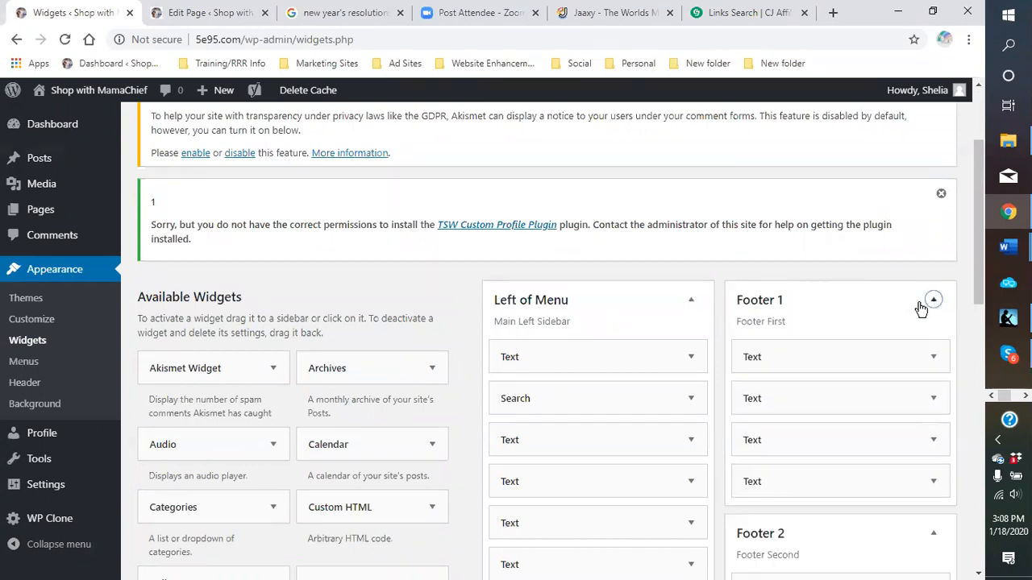
{"action": "scroll", "coordinate": [910, 314], "scroll_direction": "down", "scroll_amount": 2}
{"action": "scroll", "coordinate": [846, 290], "scroll_direction": "down", "scroll_amount": 2}
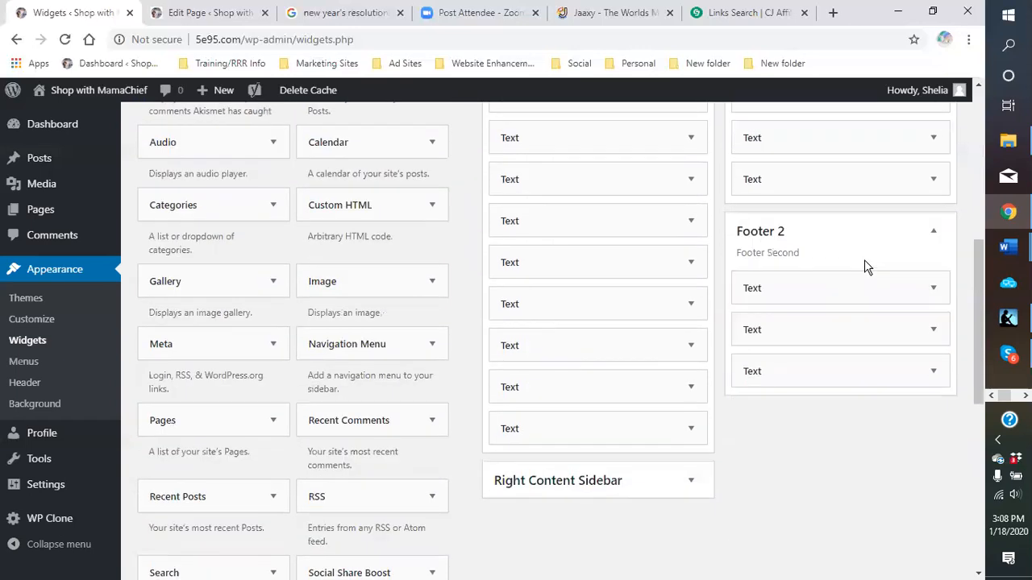
{"action": "scroll", "coordinate": [806, 282], "scroll_direction": "down", "scroll_amount": 3}
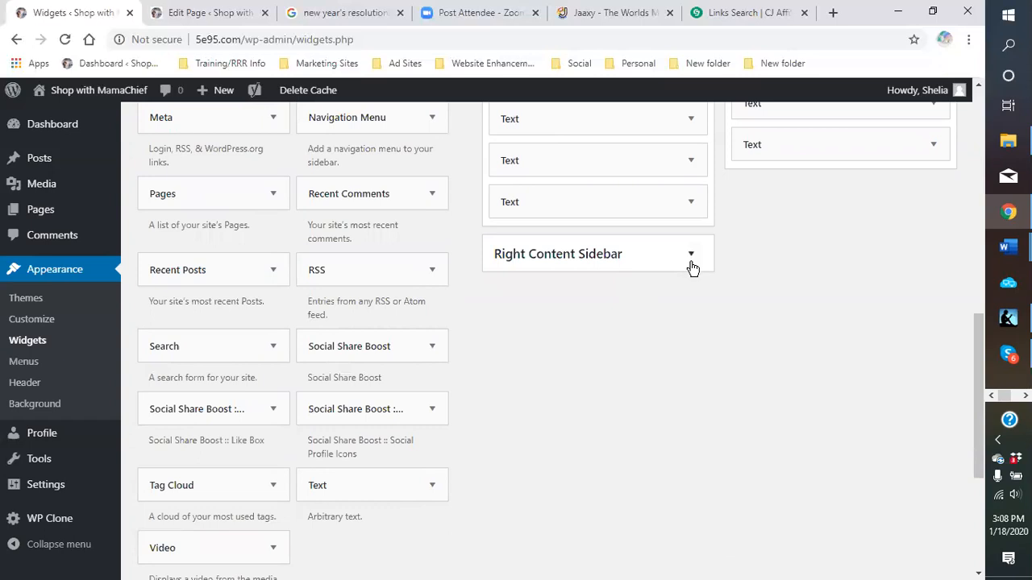
{"action": "scroll", "coordinate": [690, 266], "scroll_direction": "up", "scroll_amount": 5}
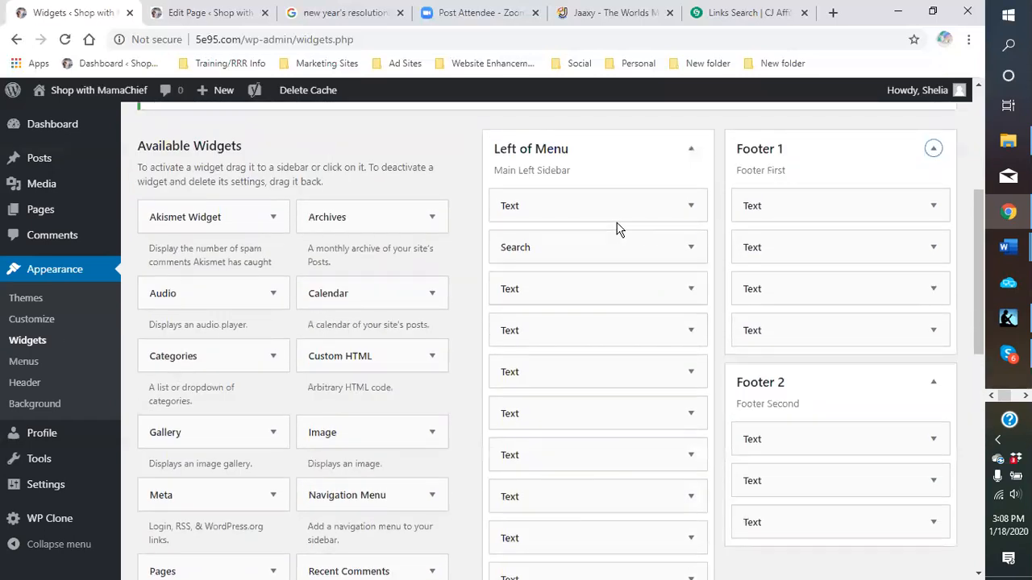
{"action": "right_click", "coordinate": [574, 200]}
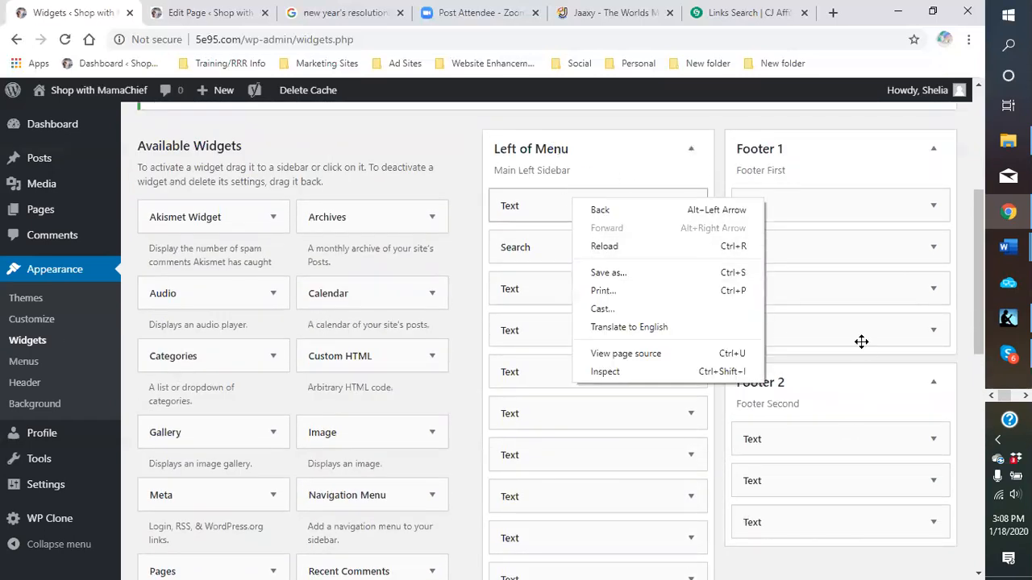
Add a new Text widget to the Footer 2 area from the available widgets.
{"action": "scroll", "coordinate": [863, 322], "scroll_direction": "down", "scroll_amount": 2}
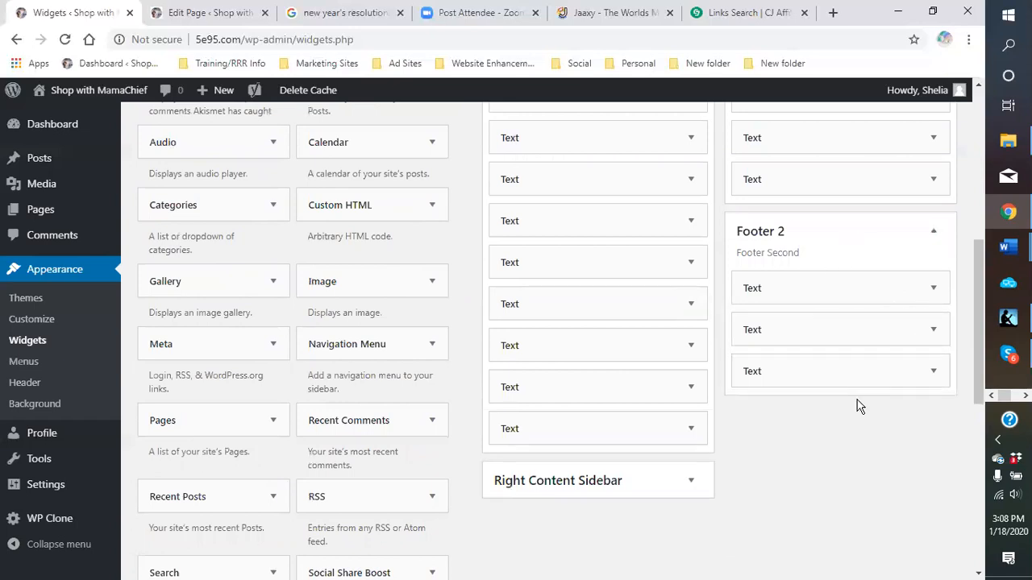
{"action": "scroll", "coordinate": [310, 242], "scroll_direction": "down", "scroll_amount": 3}
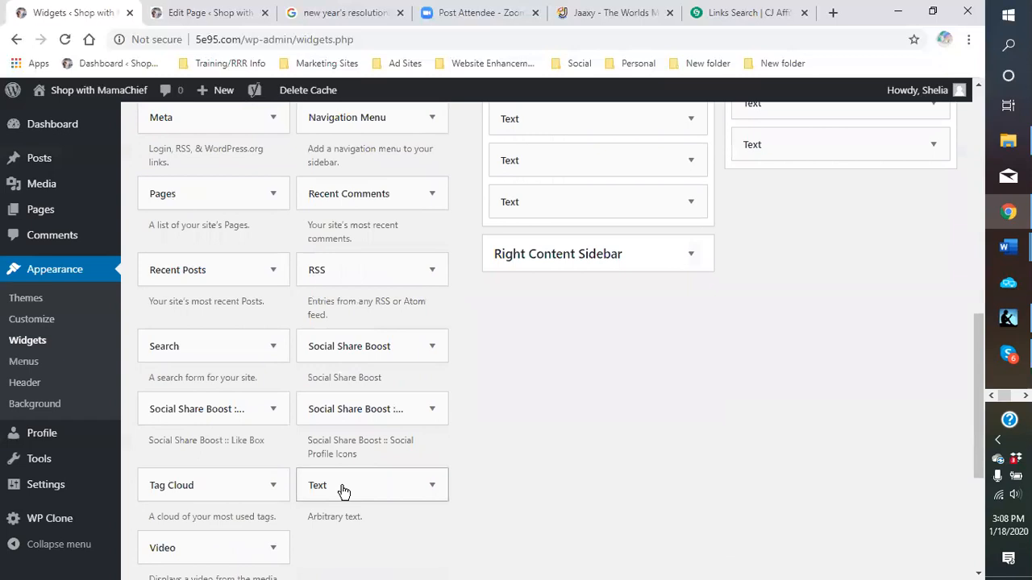
{"action": "mouse_move", "coordinate": [338, 492]}
{"action": "left_mouse_down"}
{"action": "mouse_move", "coordinate": [884, 269]}
{"action": "mouse_move", "coordinate": [394, 486]}
{"action": "mouse_move", "coordinate": [358, 487]}
{"action": "left_mouse_up"}
{"action": "left_click", "coordinate": [432, 484]}
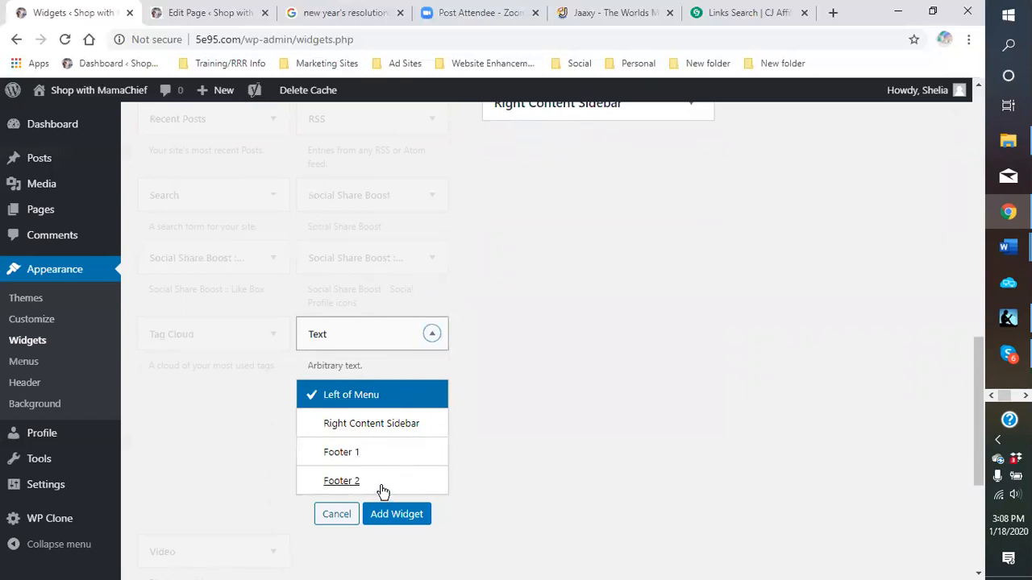
{"action": "left_click", "coordinate": [348, 483]}
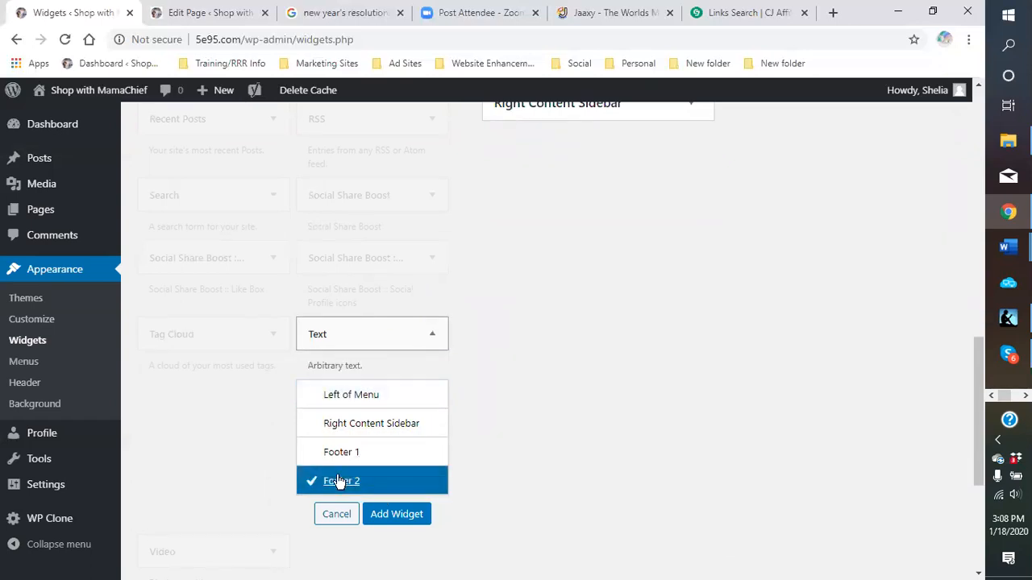
{"action": "left_click", "coordinate": [395, 514]}
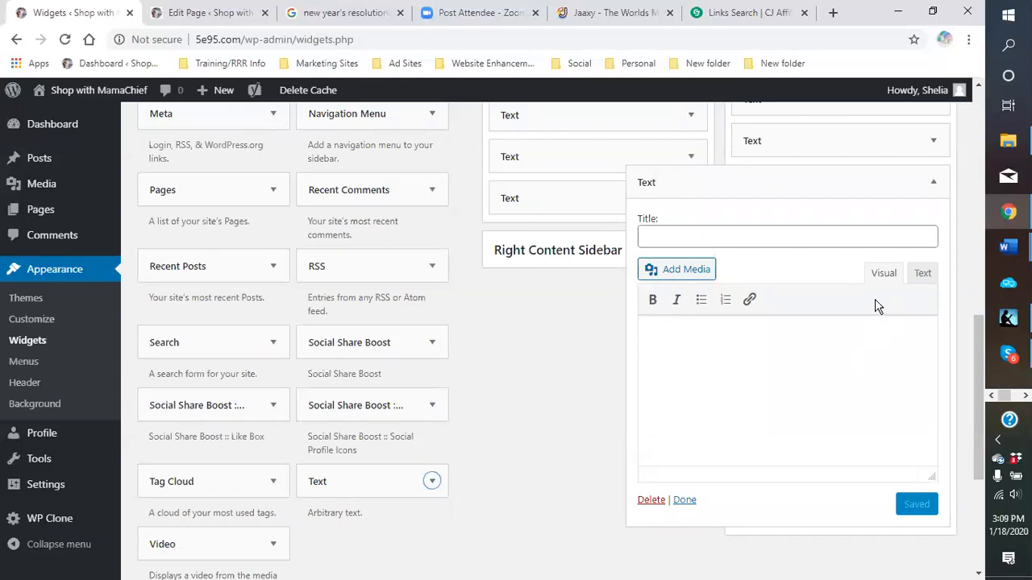
Paste the copied Gabriel & Co. banner HTML into the new Footer 2 widget in Text mode, save it and close the widget.
{"action": "left_click", "coordinate": [925, 275]}
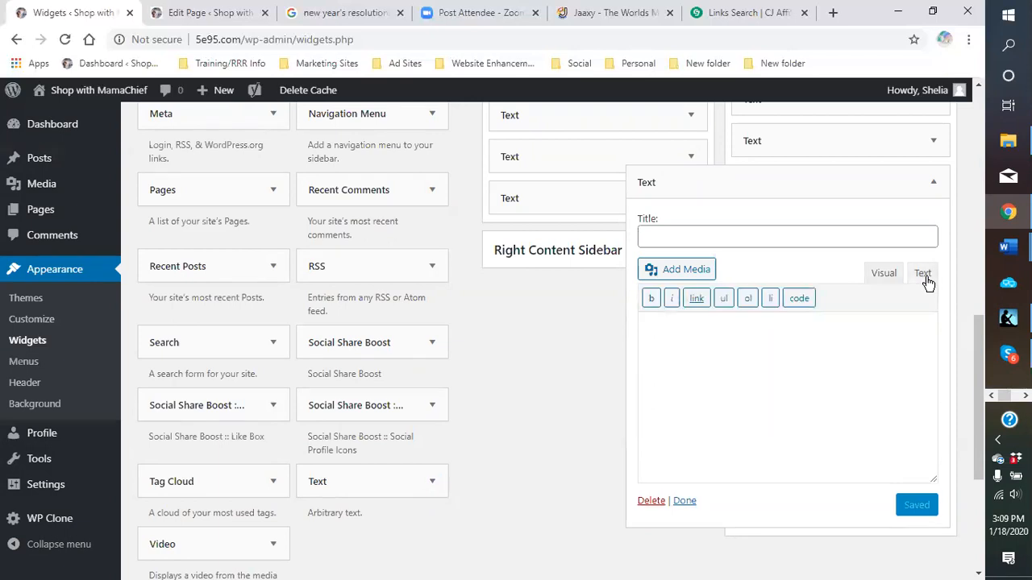
{"action": "left_click", "coordinate": [883, 279]}
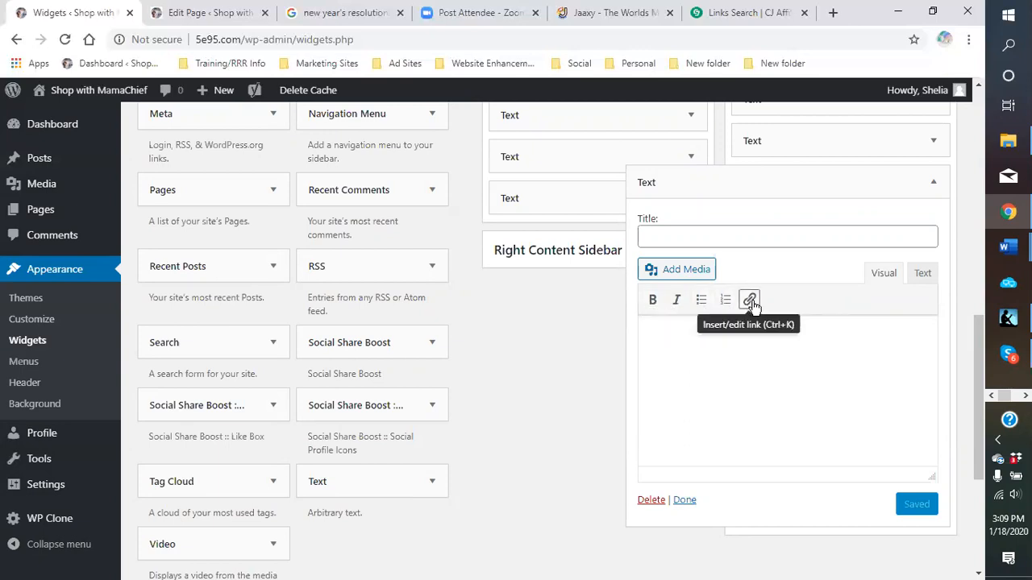
{"action": "left_click", "coordinate": [928, 275]}
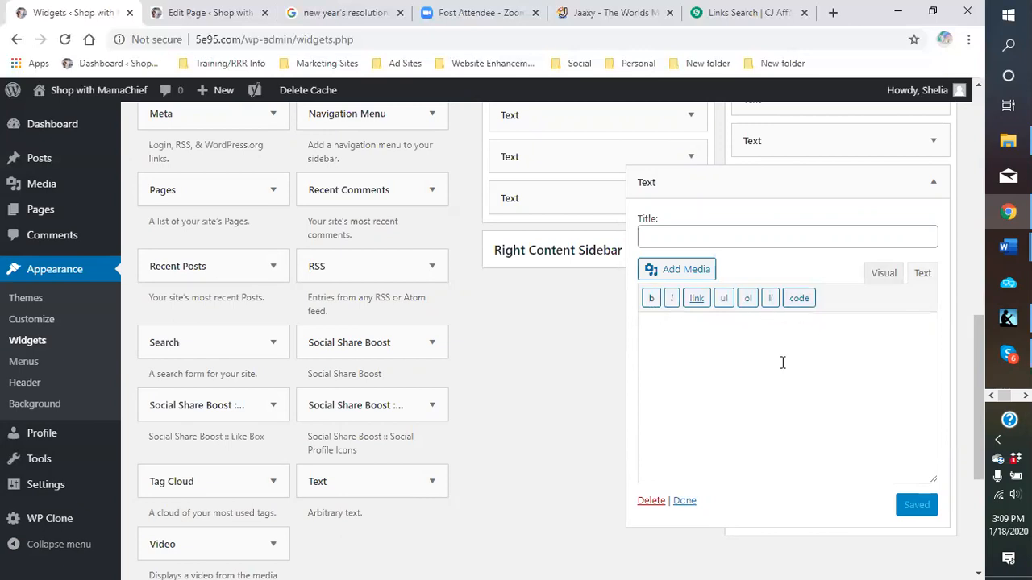
{"action": "right_click", "coordinate": [696, 361]}
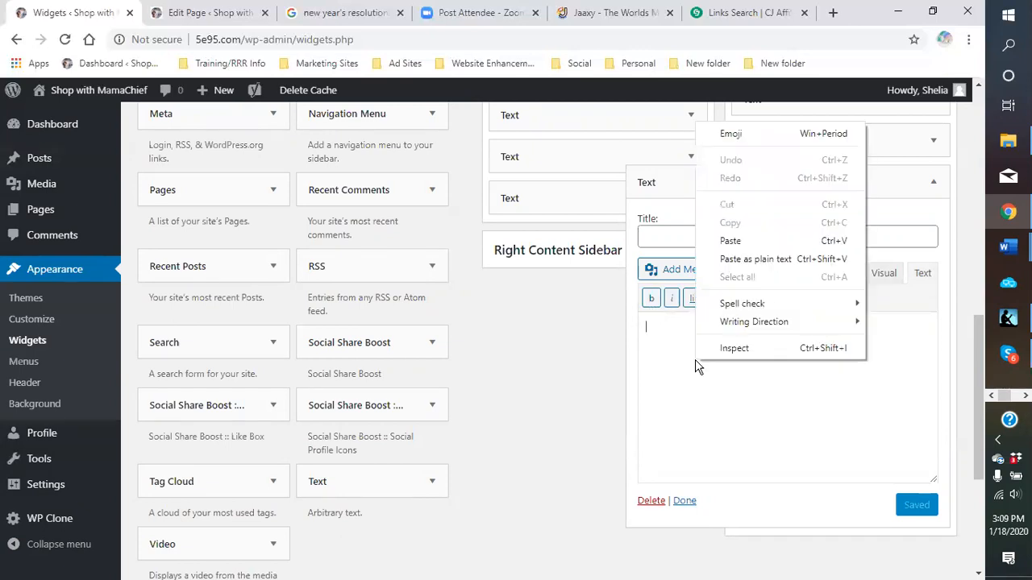
{"action": "left_click", "coordinate": [735, 236]}
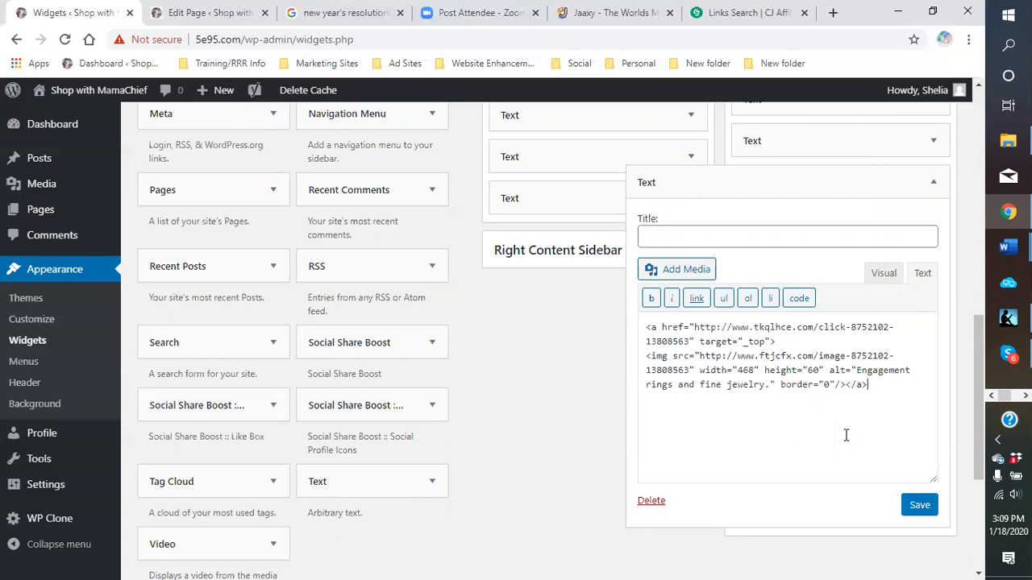
{"action": "left_click", "coordinate": [920, 506]}
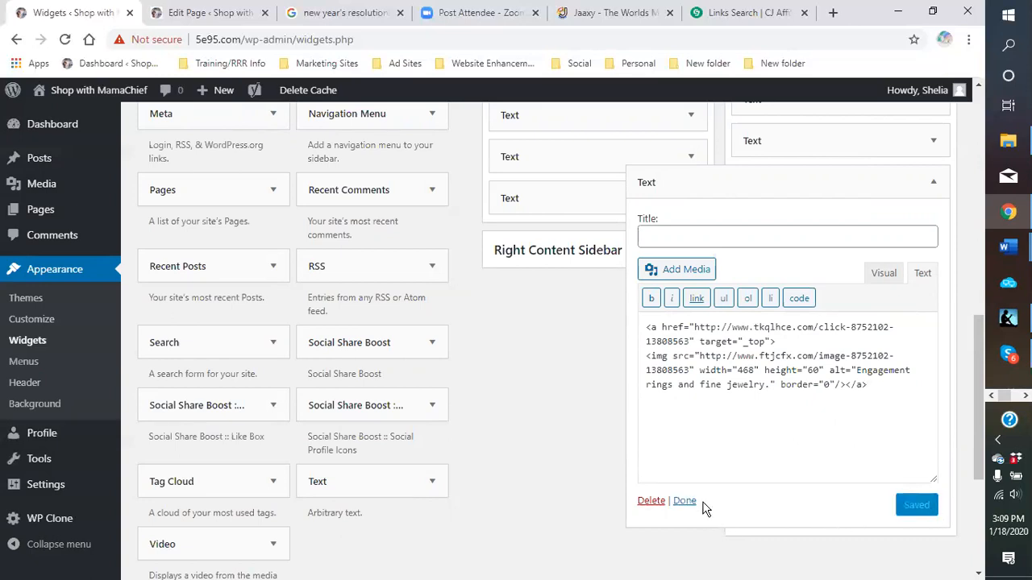
{"action": "left_click", "coordinate": [685, 501]}
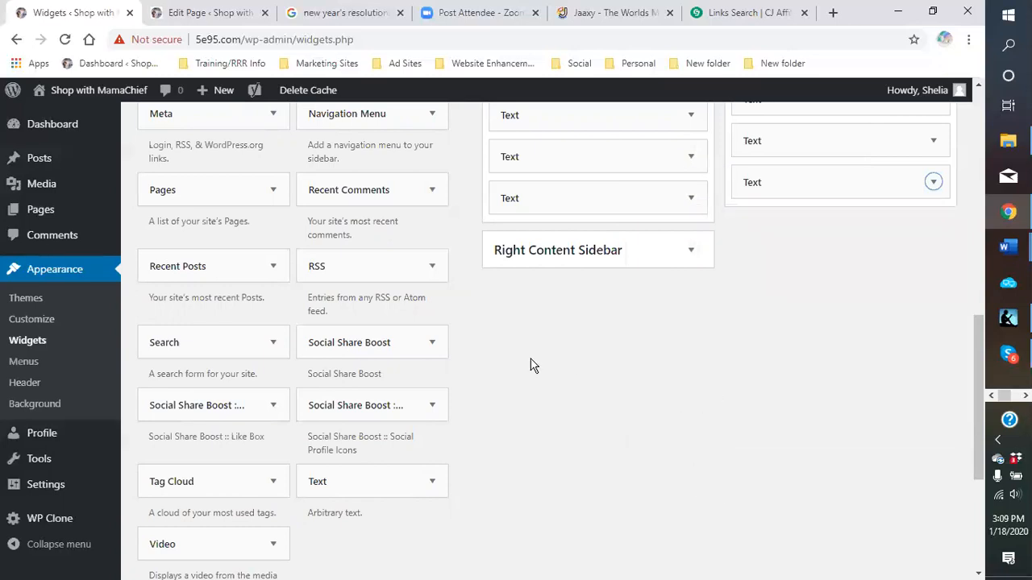
Visit the site's home page and check the Gabriel & Co. banner in its footer.
{"action": "scroll", "coordinate": [485, 368], "scroll_direction": "up", "scroll_amount": 6}
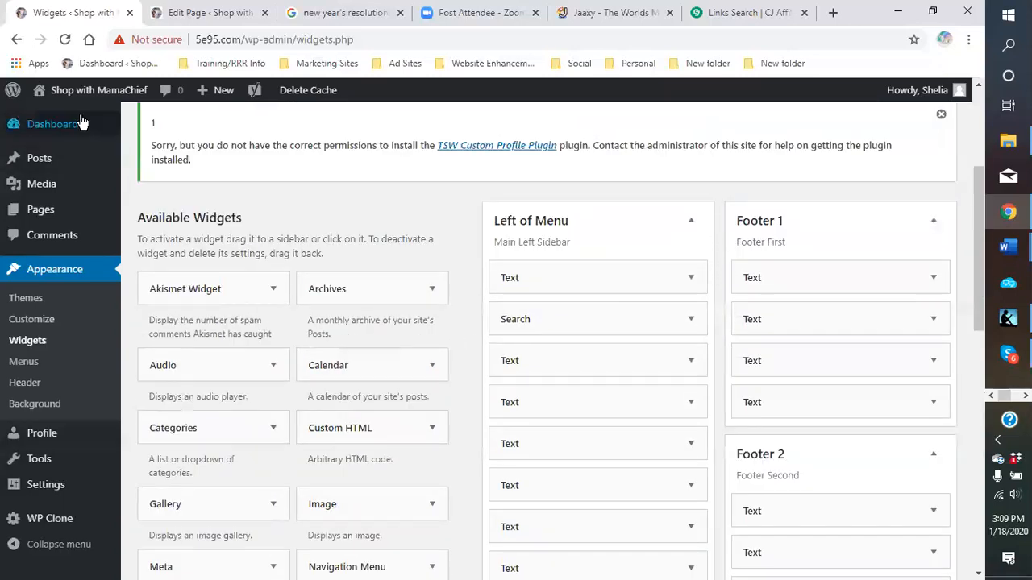
{"action": "left_click", "coordinate": [68, 117]}
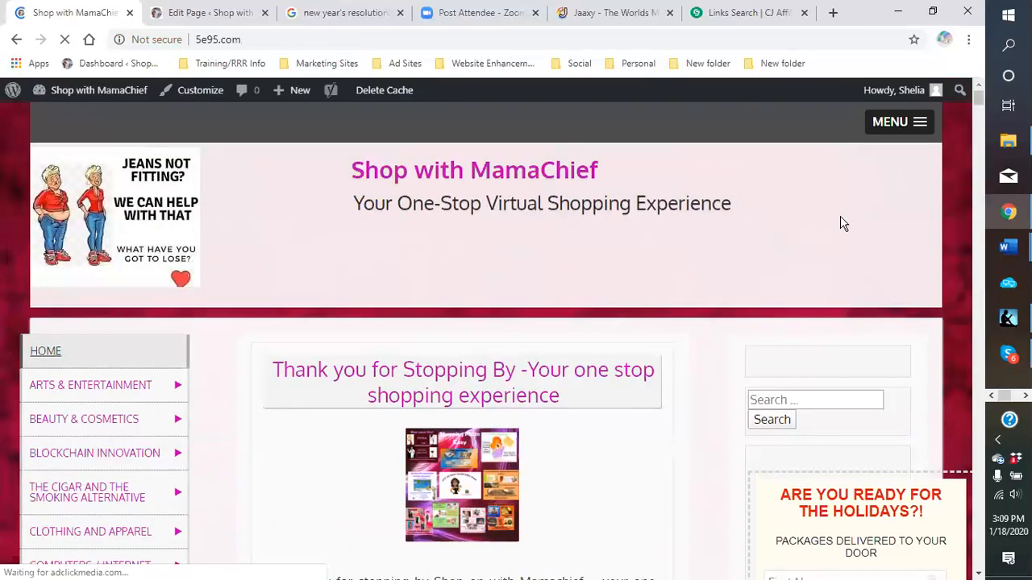
{"action": "scroll", "coordinate": [926, 241], "scroll_direction": "down", "scroll_amount": 9}
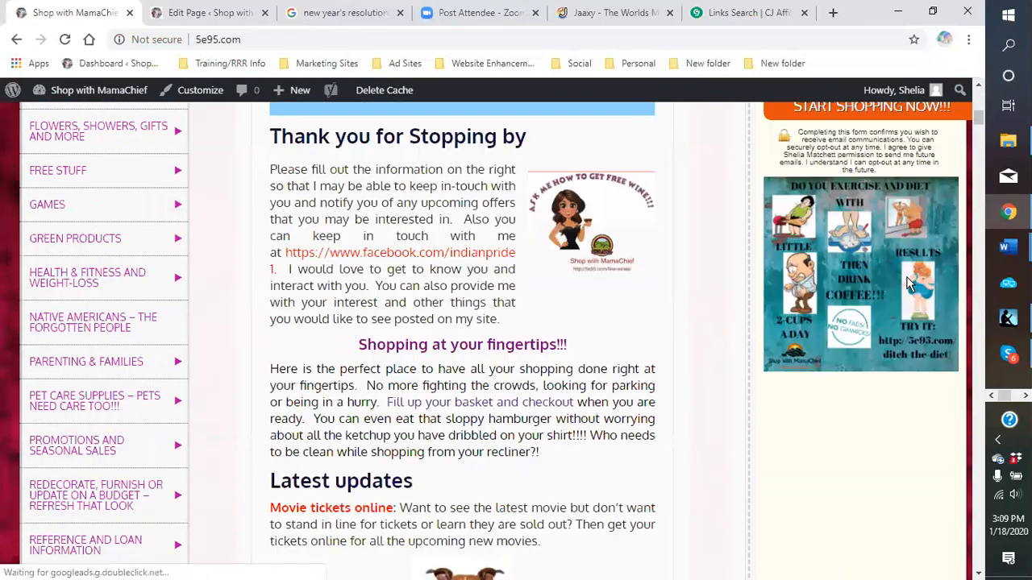
{"action": "scroll", "coordinate": [909, 284], "scroll_direction": "down", "scroll_amount": 15}
{"action": "scroll", "coordinate": [881, 382], "scroll_direction": "down", "scroll_amount": 10}
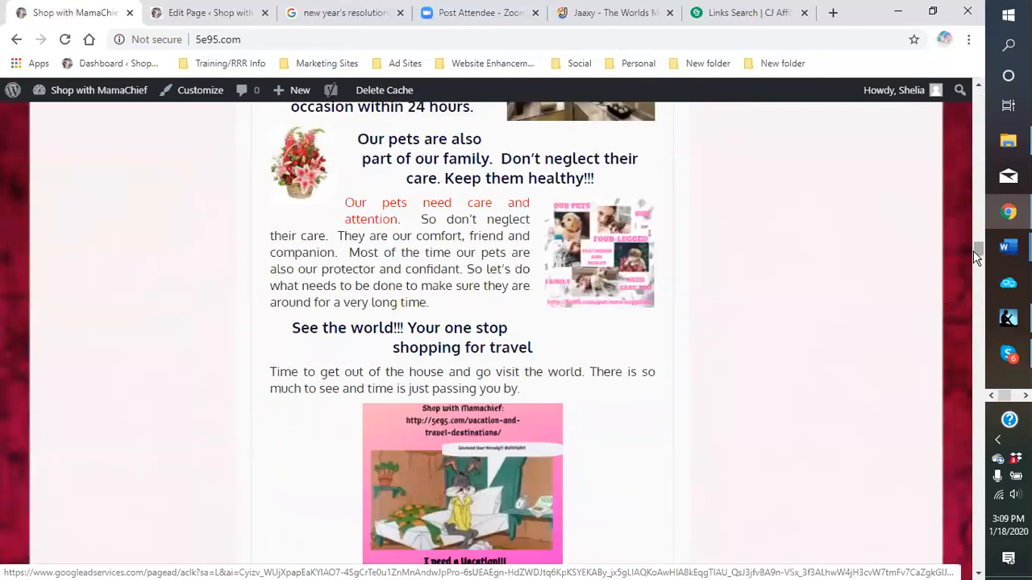
{"action": "left_click_drag", "start_coordinate": [974, 250], "coordinate": [961, 558]}
{"action": "scroll", "coordinate": [779, 382], "scroll_direction": "up", "scroll_amount": 3}
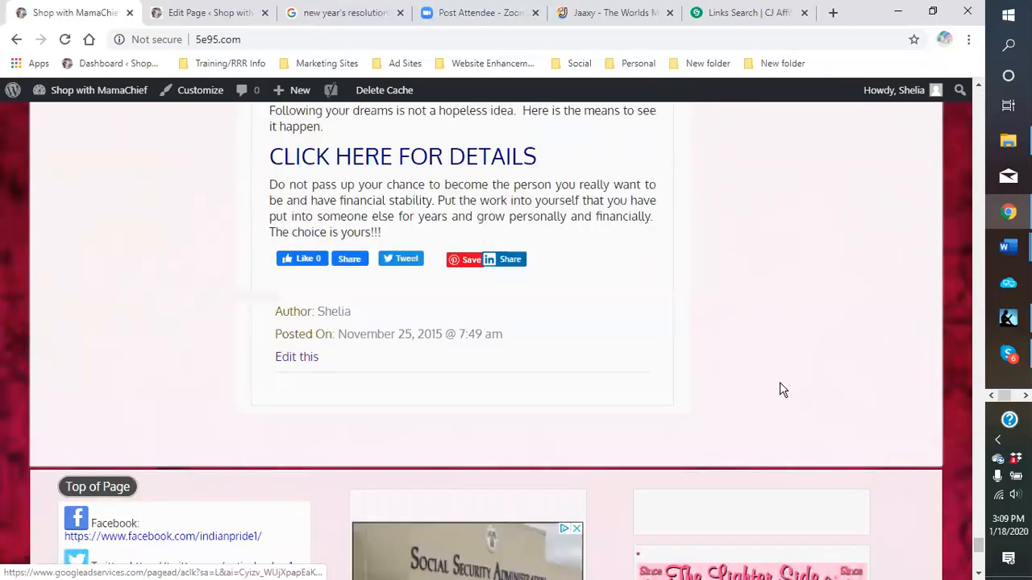
{"action": "scroll", "coordinate": [788, 375], "scroll_direction": "down", "scroll_amount": 4}
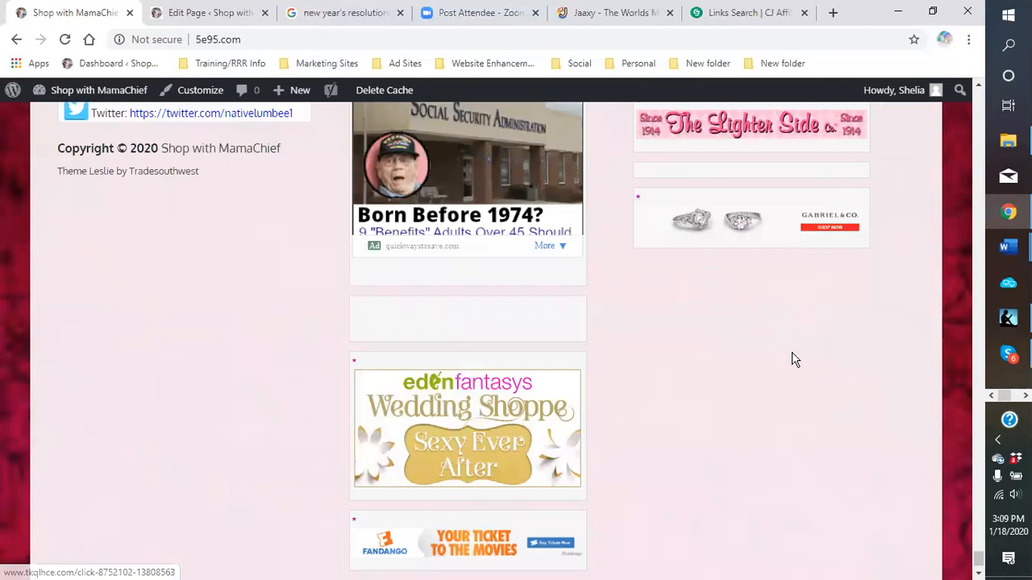
Return to the home page's side navigation and display the Promotions and Seasonal Sales submenu.
{"action": "scroll", "coordinate": [432, 392], "scroll_direction": "up", "scroll_amount": 8}
{"action": "scroll", "coordinate": [58, 417], "scroll_direction": "up", "scroll_amount": 15}
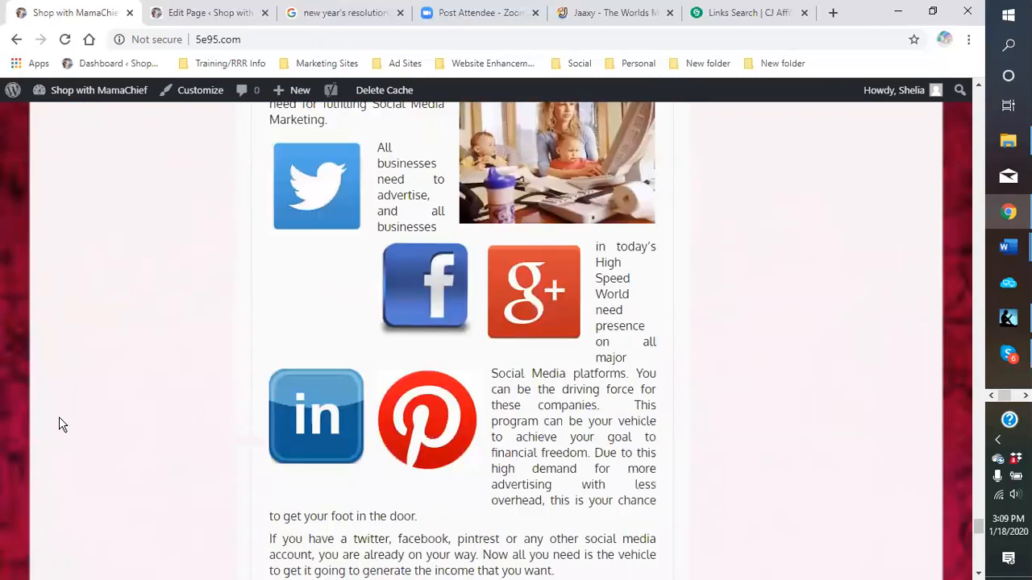
{"action": "scroll", "coordinate": [131, 384], "scroll_direction": "down", "scroll_amount": 20}
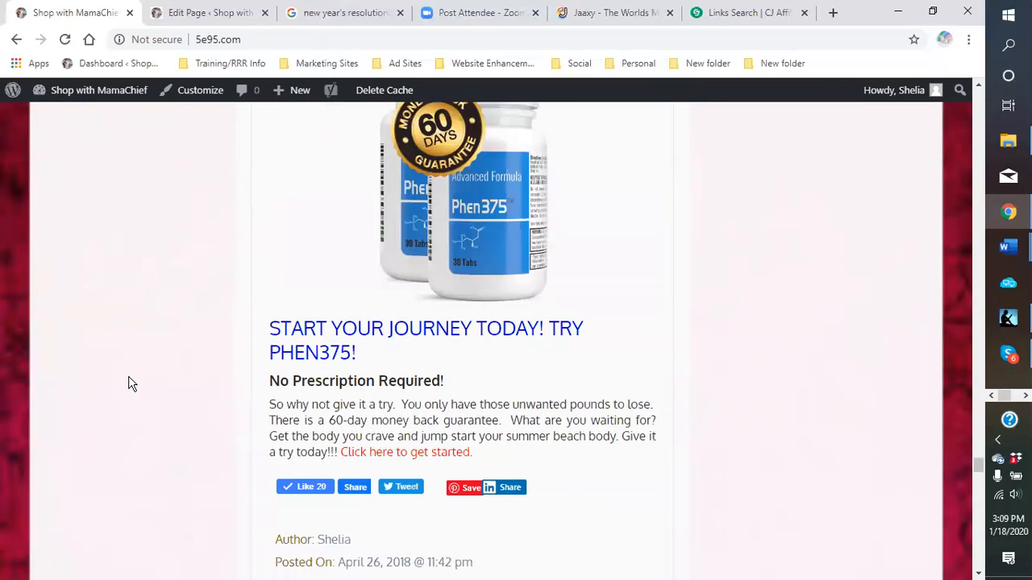
{"action": "scroll", "coordinate": [130, 389], "scroll_direction": "up", "scroll_amount": 15}
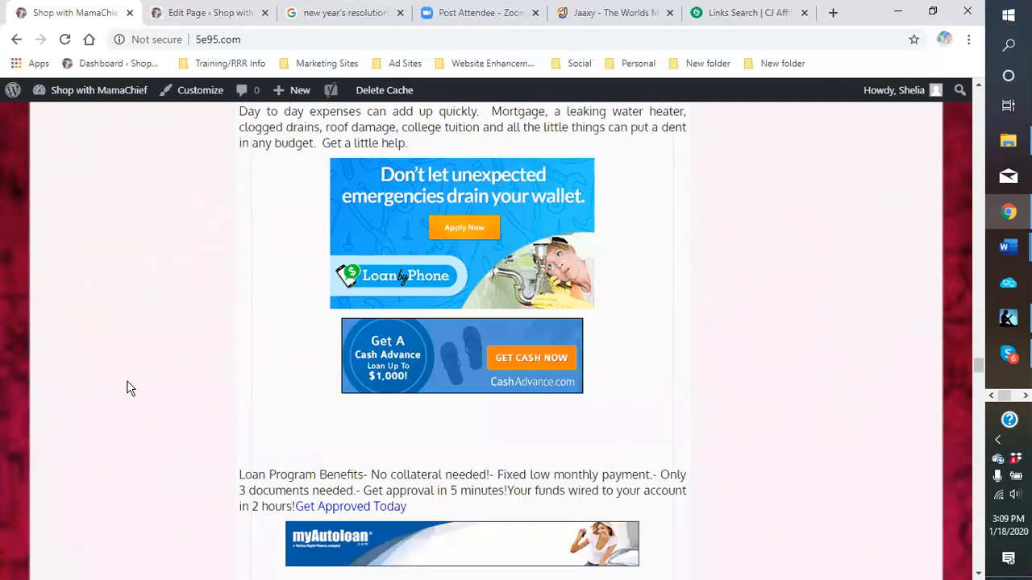
{"action": "scroll", "coordinate": [127, 389], "scroll_direction": "up", "scroll_amount": 10}
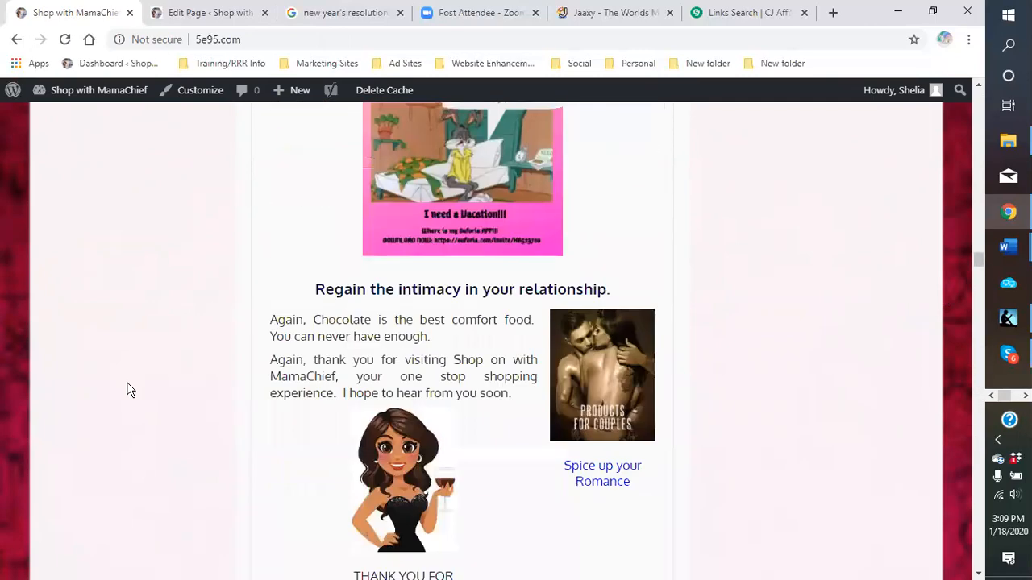
{"action": "scroll", "coordinate": [978, 233], "scroll_direction": "up", "scroll_amount": 5}
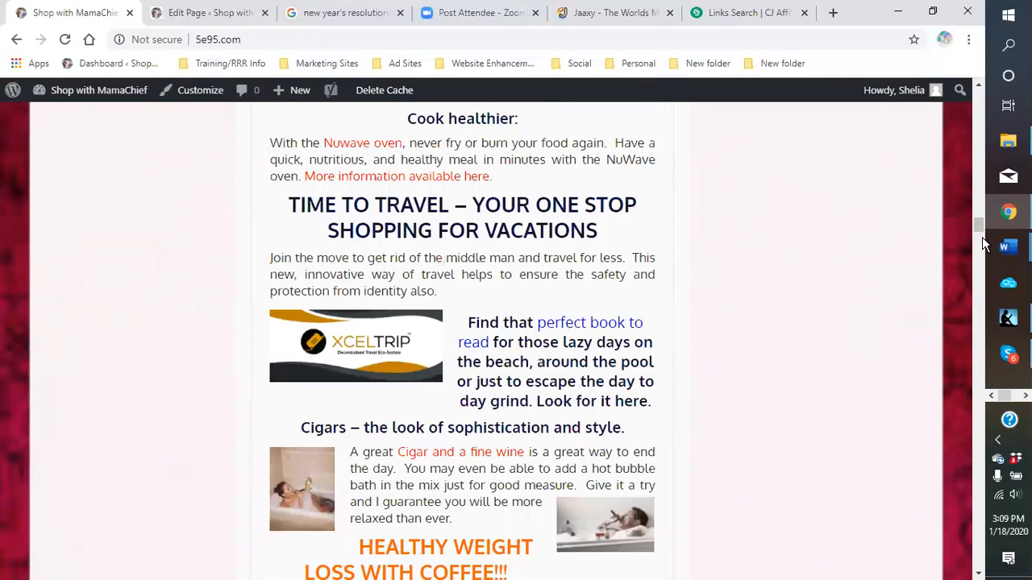
{"action": "mouse_move", "coordinate": [935, 96]}
{"action": "scroll", "coordinate": [975, 193], "scroll_direction": "up", "scroll_amount": 10}
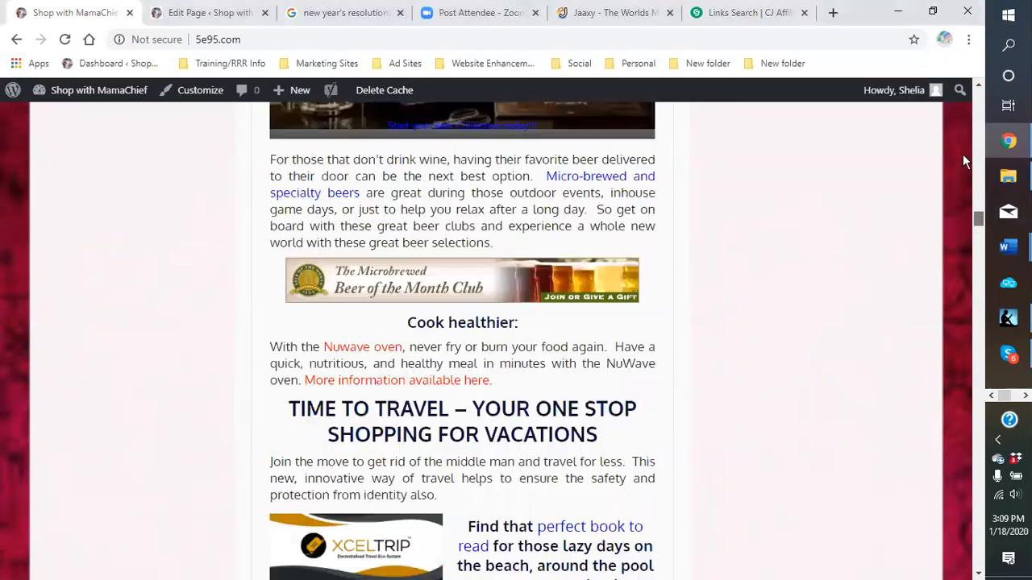
{"action": "mouse_move", "coordinate": [977, 147]}
{"action": "left_mouse_down"}
{"action": "mouse_move", "coordinate": [975, 114]}
{"action": "mouse_move", "coordinate": [976, 166]}
{"action": "mouse_move", "coordinate": [976, 137]}
{"action": "left_mouse_up"}
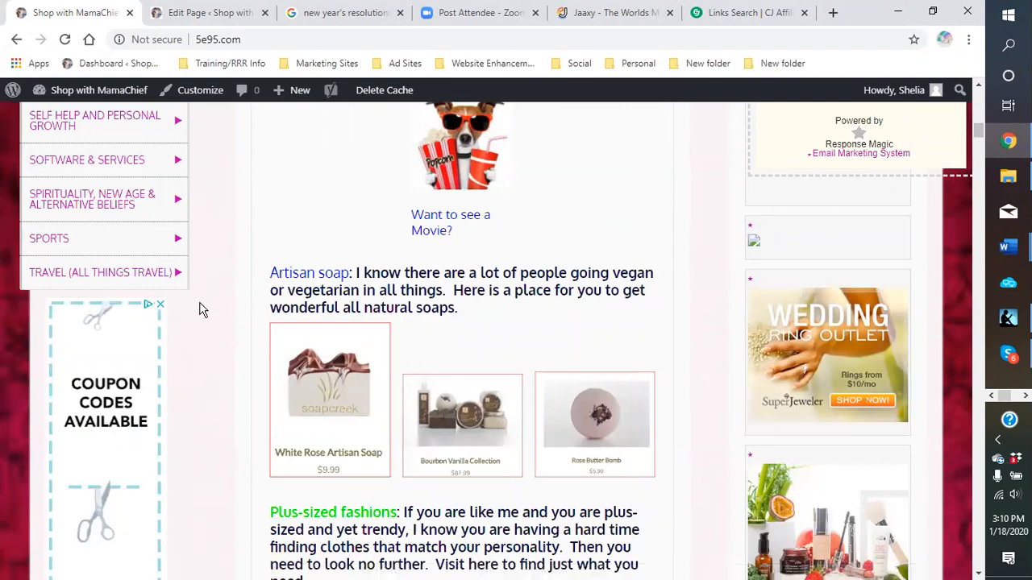
{"action": "scroll", "coordinate": [201, 306], "scroll_direction": "up", "scroll_amount": 2}
{"action": "mouse_move", "coordinate": [187, 329]}
{"action": "scroll", "coordinate": [187, 329], "scroll_direction": "up", "scroll_amount": 2}
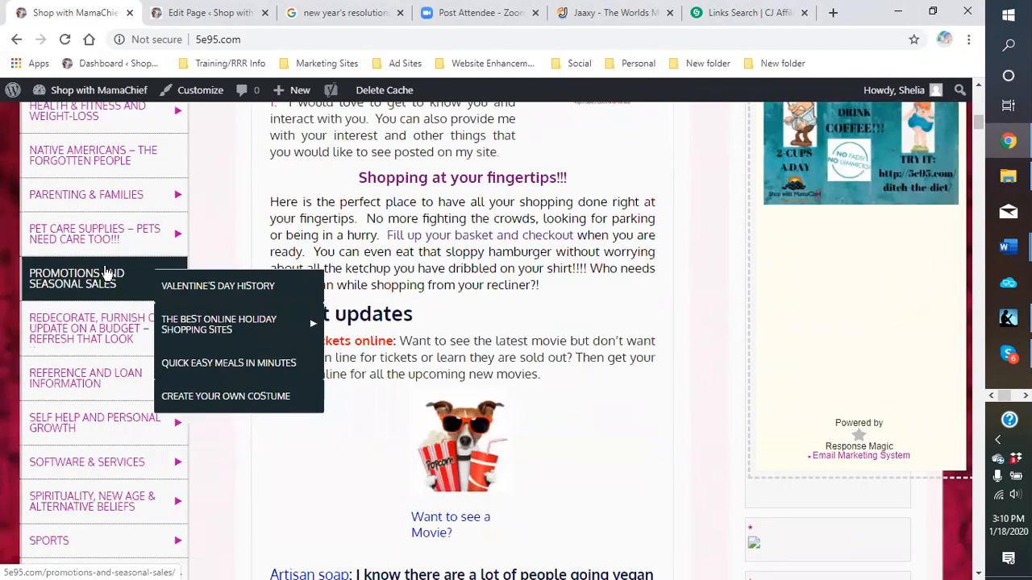
Open the site's Affordable Pet Care page and look through its content and affiliate banners down to the footer.
{"action": "left_click", "coordinate": [96, 252]}
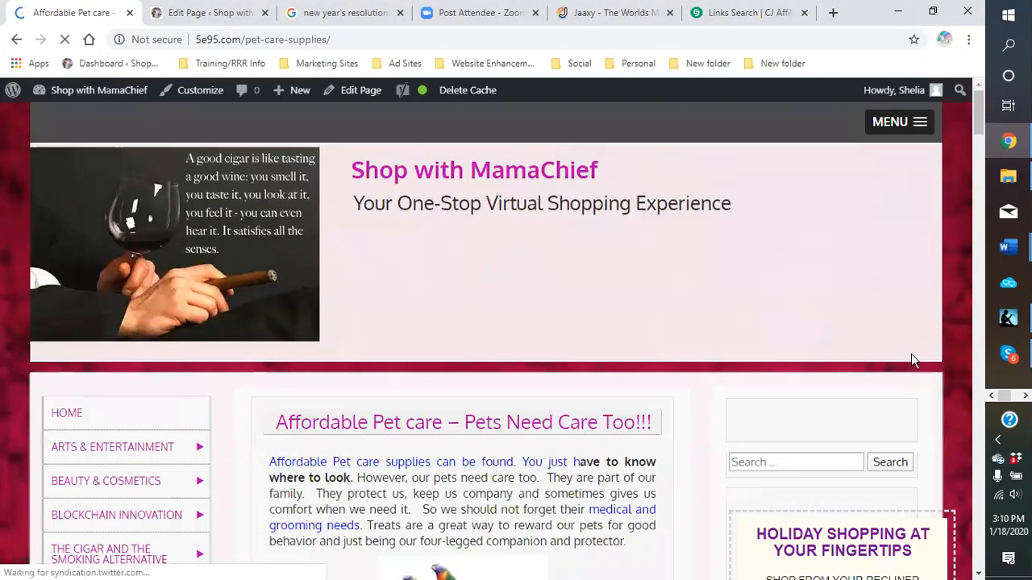
{"action": "scroll", "coordinate": [908, 363], "scroll_direction": "down", "scroll_amount": 12}
{"action": "scroll", "coordinate": [905, 370], "scroll_direction": "down", "scroll_amount": 15}
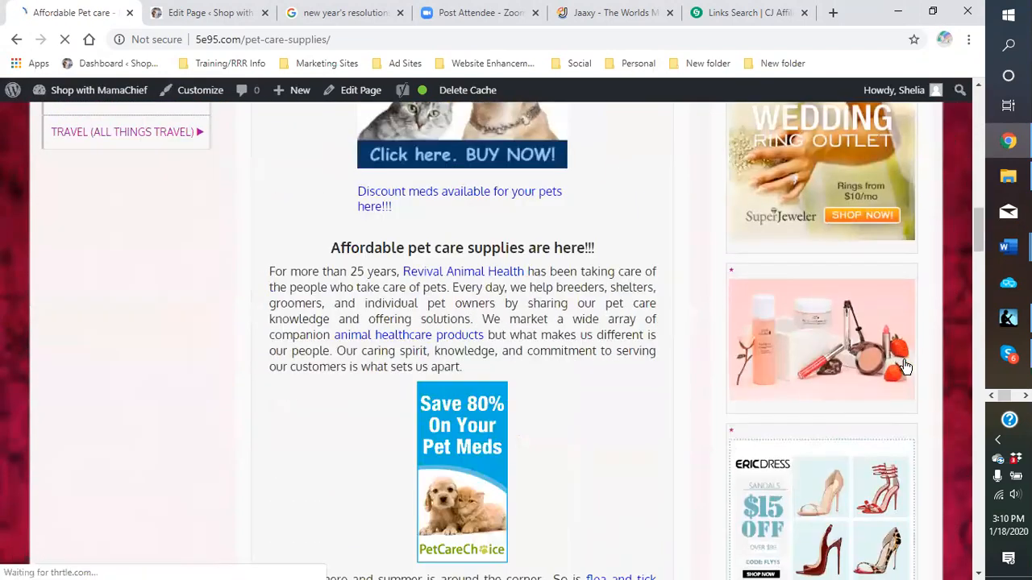
{"action": "scroll", "coordinate": [901, 376], "scroll_direction": "down", "scroll_amount": 15}
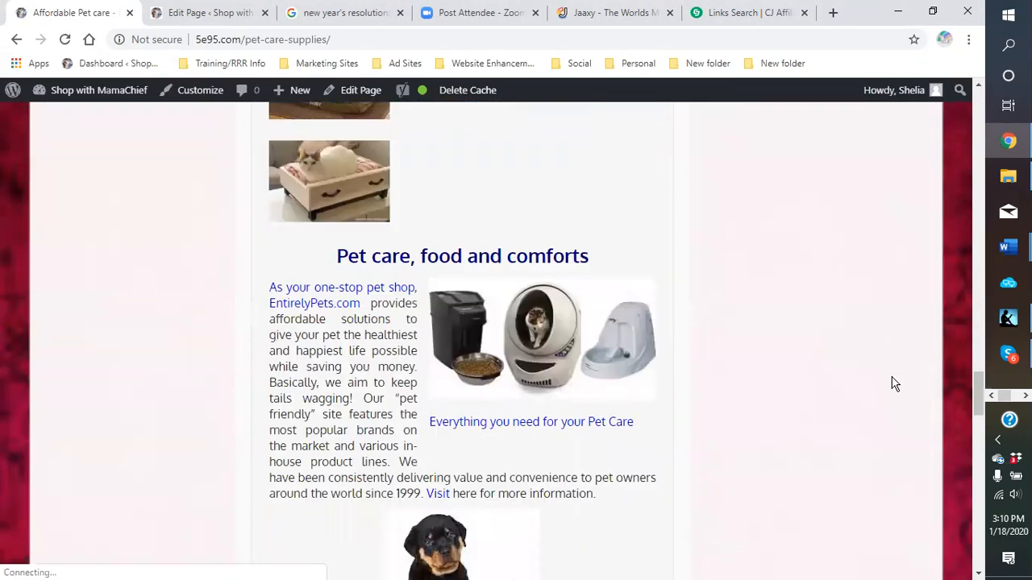
{"action": "scroll", "coordinate": [885, 400], "scroll_direction": "up", "scroll_amount": 5}
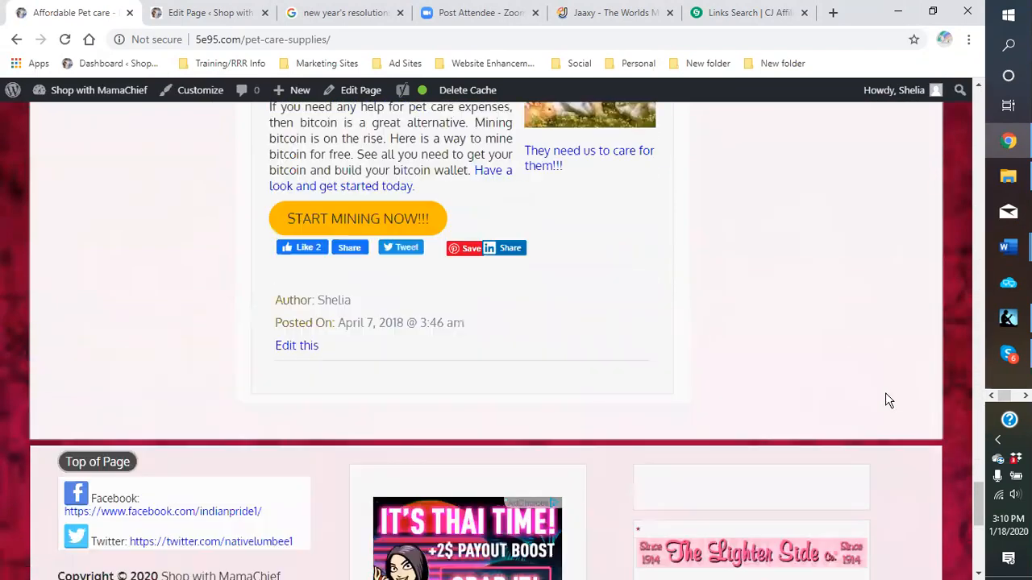
{"action": "scroll", "coordinate": [645, 297], "scroll_direction": "up", "scroll_amount": 10}
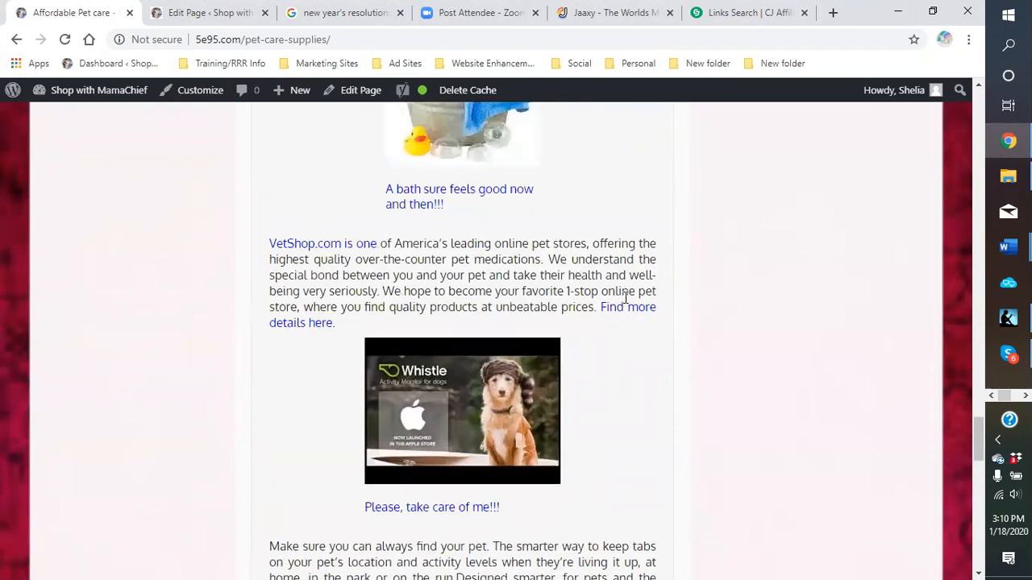
{"action": "scroll", "coordinate": [623, 317], "scroll_direction": "up", "scroll_amount": 8}
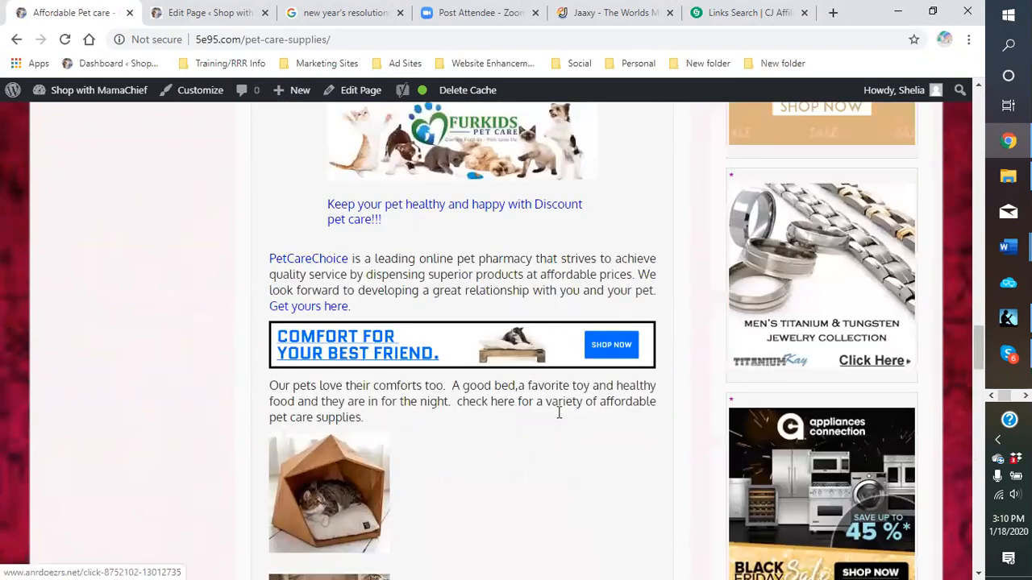
{"action": "scroll", "coordinate": [640, 467], "scroll_direction": "down", "scroll_amount": 20}
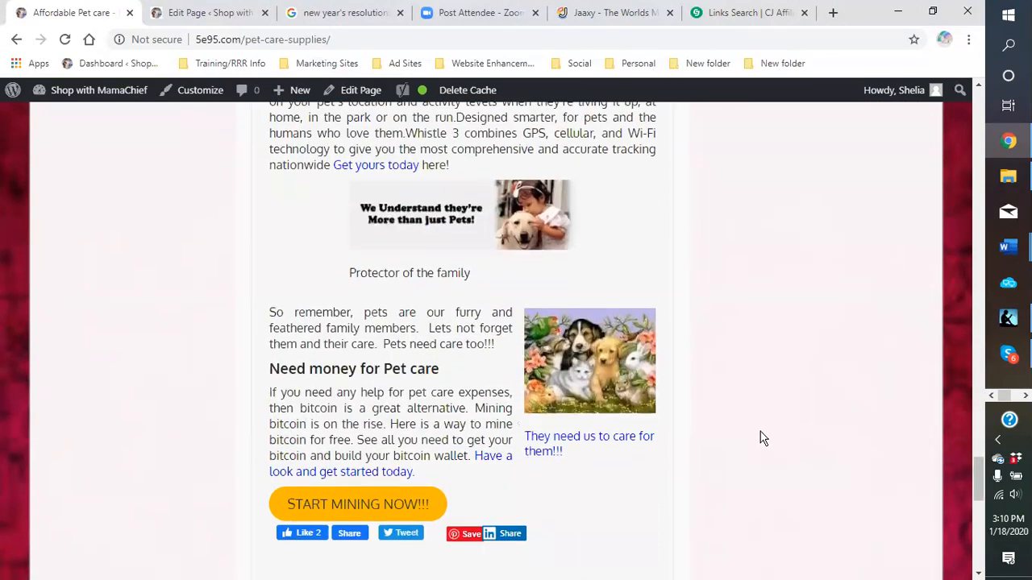
{"action": "scroll", "coordinate": [762, 438], "scroll_direction": "down", "scroll_amount": 15}
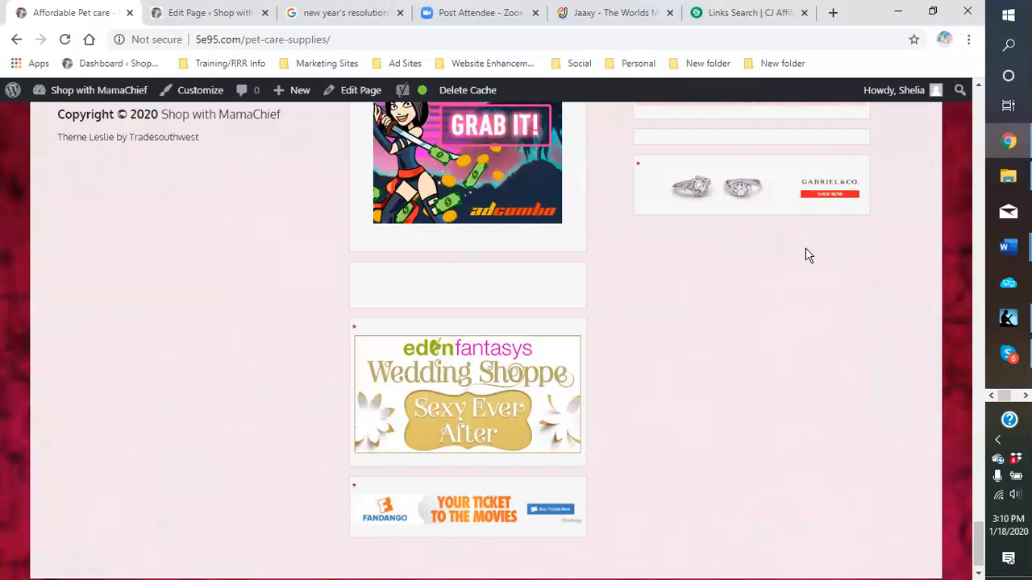
Examine the footer banners on the pet care page, including The Lighter Side Co. and Gabriel & Co. ads.
{"action": "scroll", "coordinate": [790, 287], "scroll_direction": "up", "scroll_amount": 2}
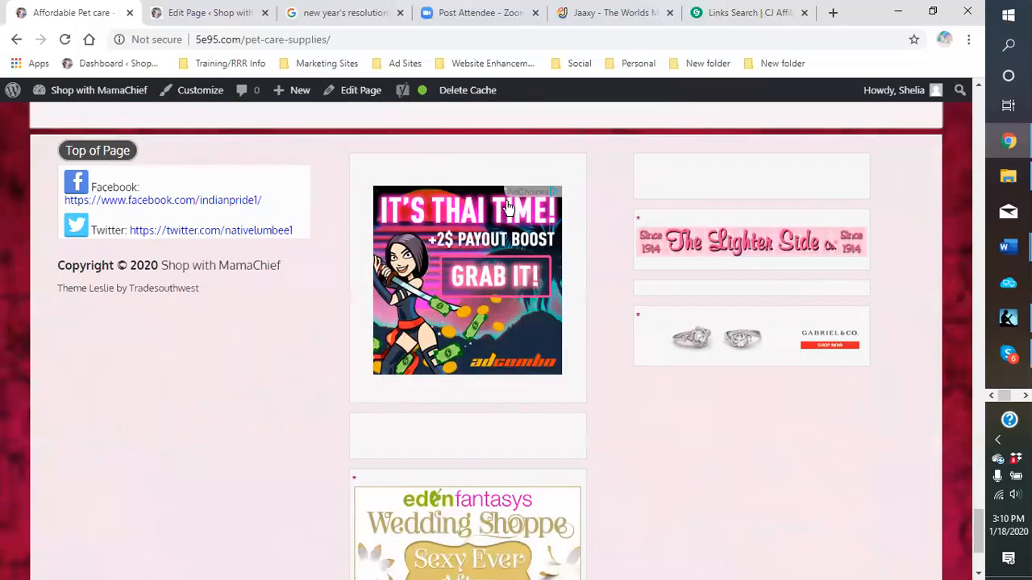
{"action": "scroll", "coordinate": [483, 332], "scroll_direction": "down", "scroll_amount": 1}
{"action": "scroll", "coordinate": [488, 337], "scroll_direction": "down", "scroll_amount": 1}
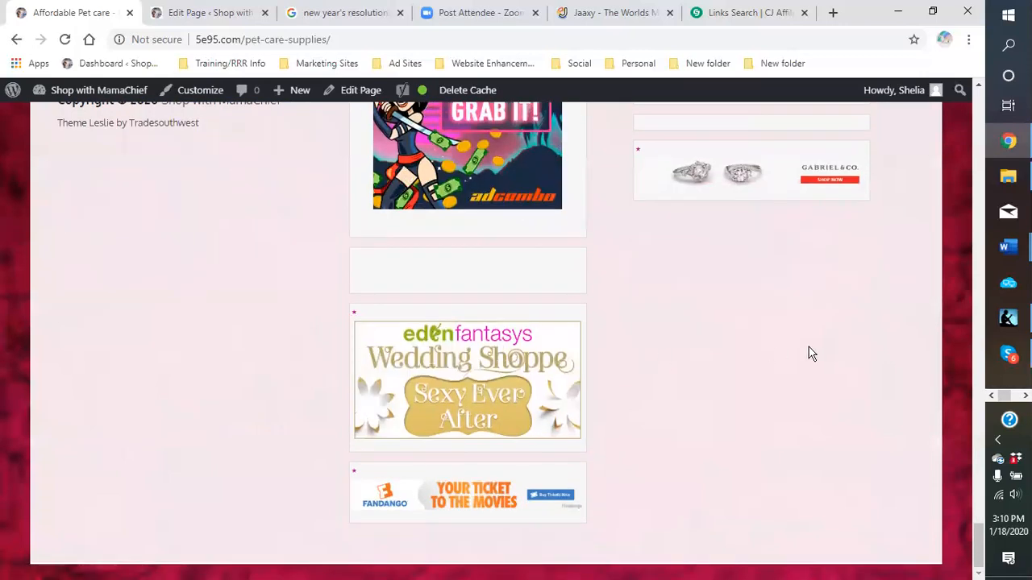
{"action": "scroll", "coordinate": [802, 322], "scroll_direction": "up", "scroll_amount": 2}
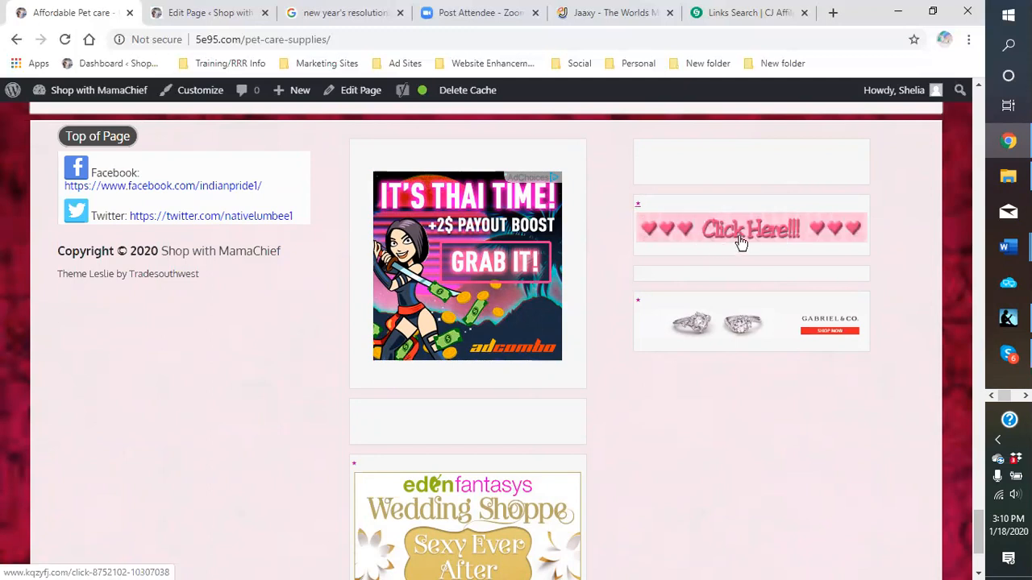
{"action": "scroll", "coordinate": [717, 380], "scroll_direction": "down", "scroll_amount": 1}
{"action": "scroll", "coordinate": [713, 371], "scroll_direction": "down", "scroll_amount": 1}
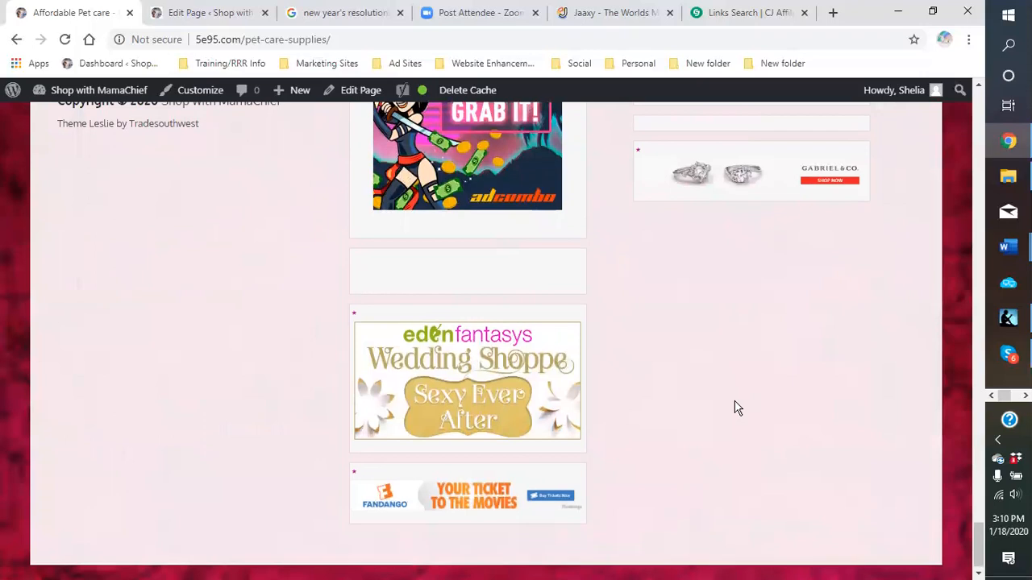
{"action": "scroll", "coordinate": [734, 408], "scroll_direction": "up", "scroll_amount": 3}
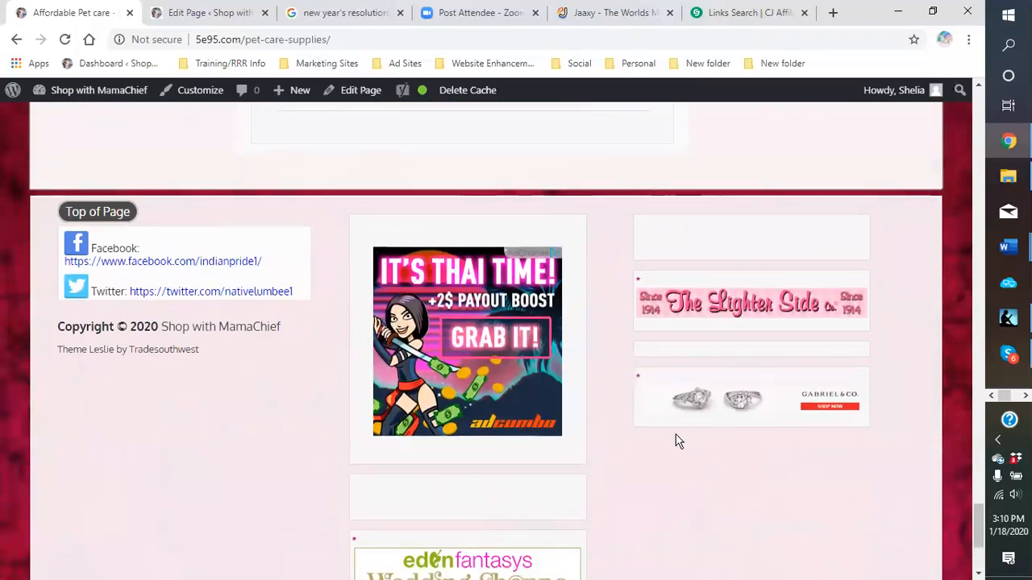
{"action": "scroll", "coordinate": [677, 441], "scroll_direction": "down", "scroll_amount": 3}
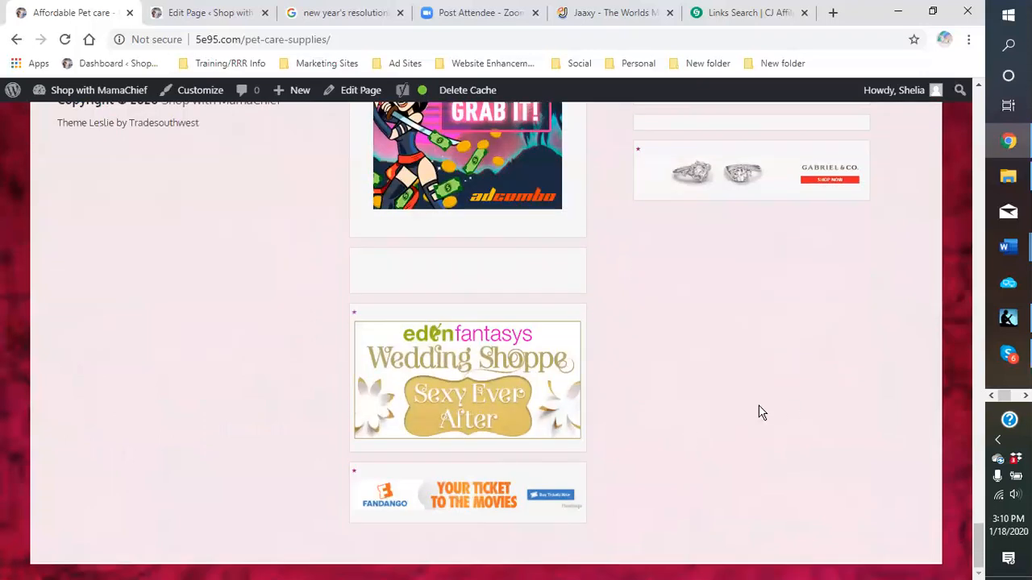
{"action": "scroll", "coordinate": [733, 399], "scroll_direction": "up", "scroll_amount": 2}
{"action": "scroll", "coordinate": [679, 417], "scroll_direction": "up", "scroll_amount": 10}
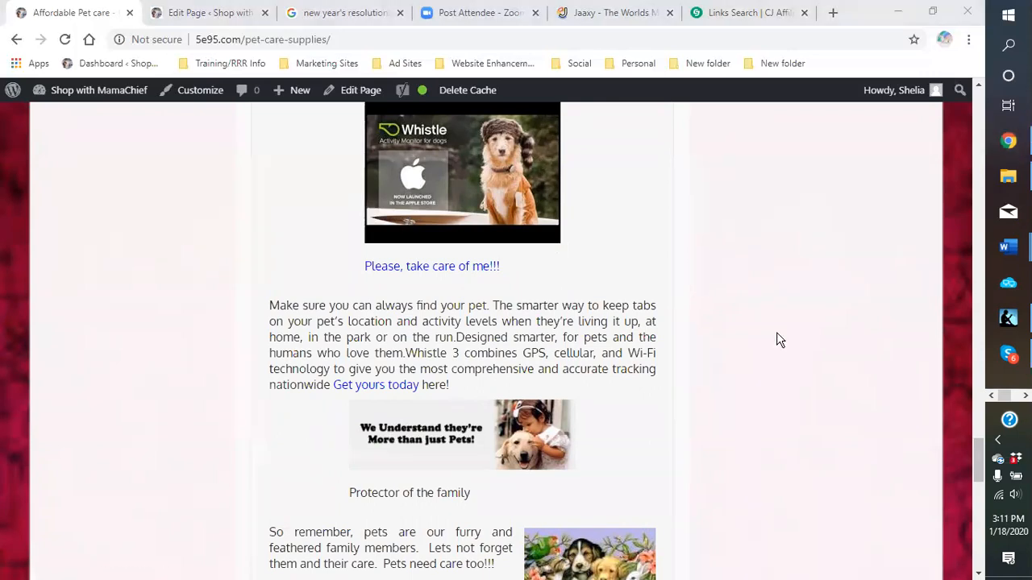
{"action": "scroll", "coordinate": [560, 147], "scroll_direction": "up", "scroll_amount": 5}
Switch to the CJ Affiliate link search, collapse the Engagement Rings 468 x 60 details and browse the other Gabriel & Co. banners.
{"action": "left_click", "coordinate": [760, 16]}
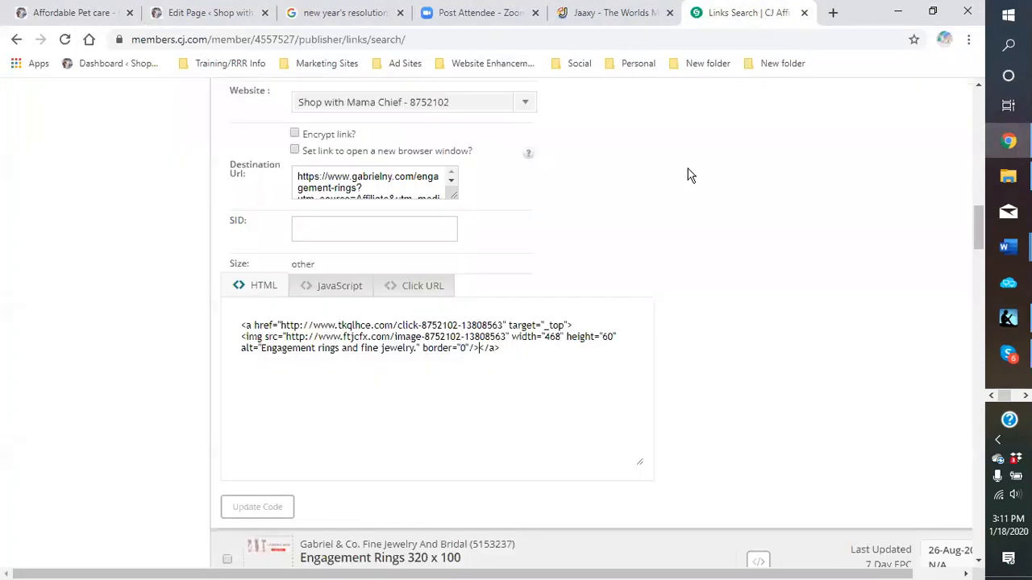
{"action": "scroll", "coordinate": [611, 259], "scroll_direction": "up", "scroll_amount": 5}
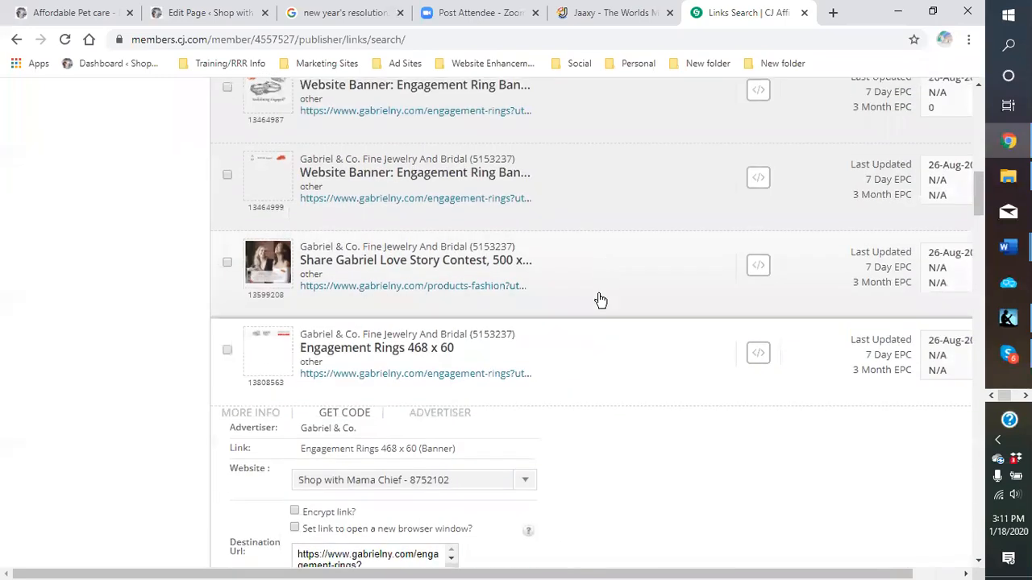
{"action": "left_click", "coordinate": [613, 354]}
{"action": "scroll", "coordinate": [608, 350], "scroll_direction": "down", "scroll_amount": 3}
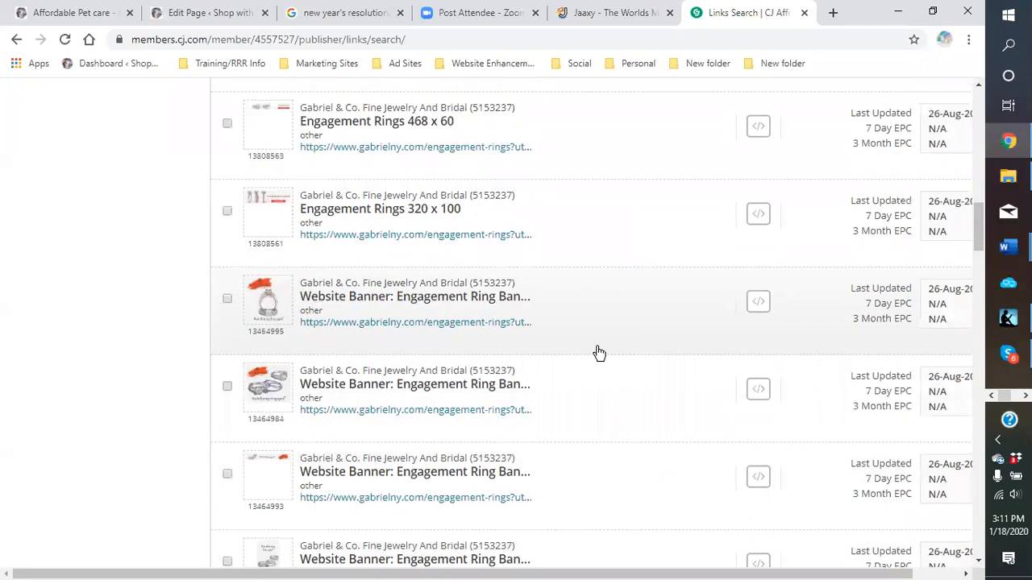
{"action": "scroll", "coordinate": [597, 347], "scroll_direction": "down", "scroll_amount": 3}
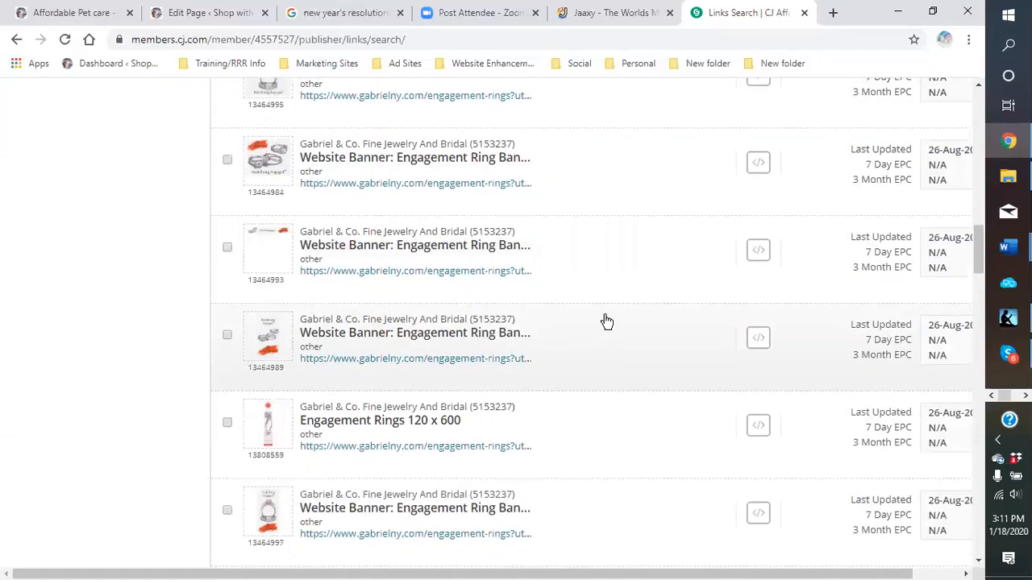
Return to the pet care page and check the Gabriel & Co. banner in its footer again.
{"action": "left_click", "coordinate": [89, 13]}
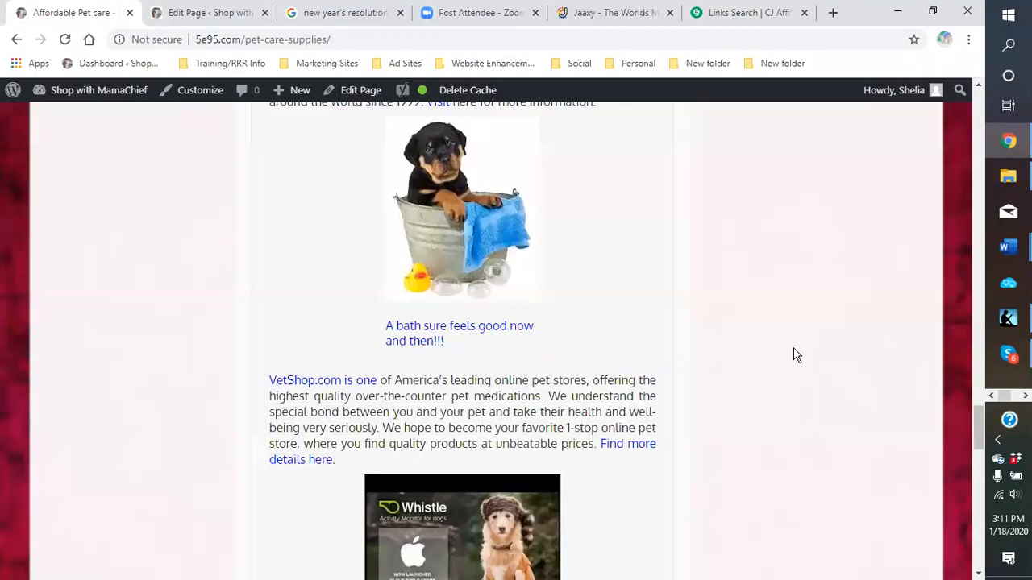
{"action": "scroll", "coordinate": [794, 355], "scroll_direction": "down", "scroll_amount": 6}
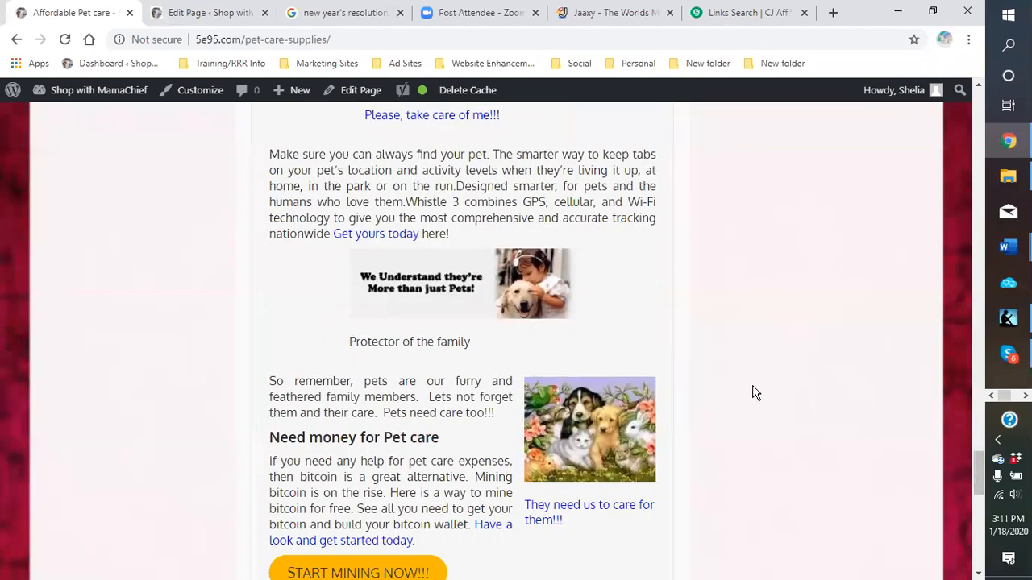
{"action": "scroll", "coordinate": [761, 395], "scroll_direction": "down", "scroll_amount": 5}
{"action": "scroll", "coordinate": [778, 390], "scroll_direction": "down", "scroll_amount": 3}
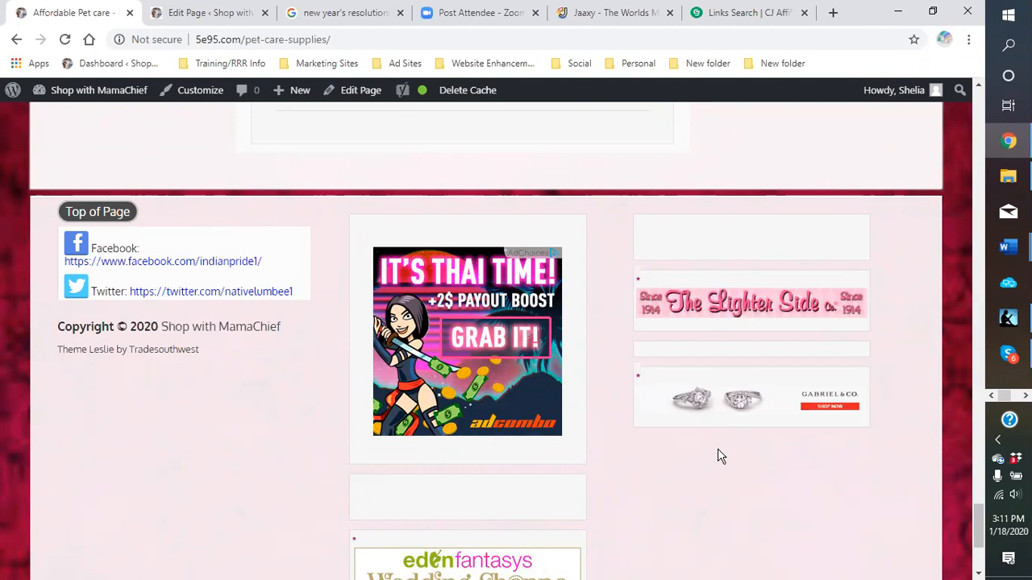
{"action": "scroll", "coordinate": [718, 451], "scroll_direction": "up", "scroll_amount": 5}
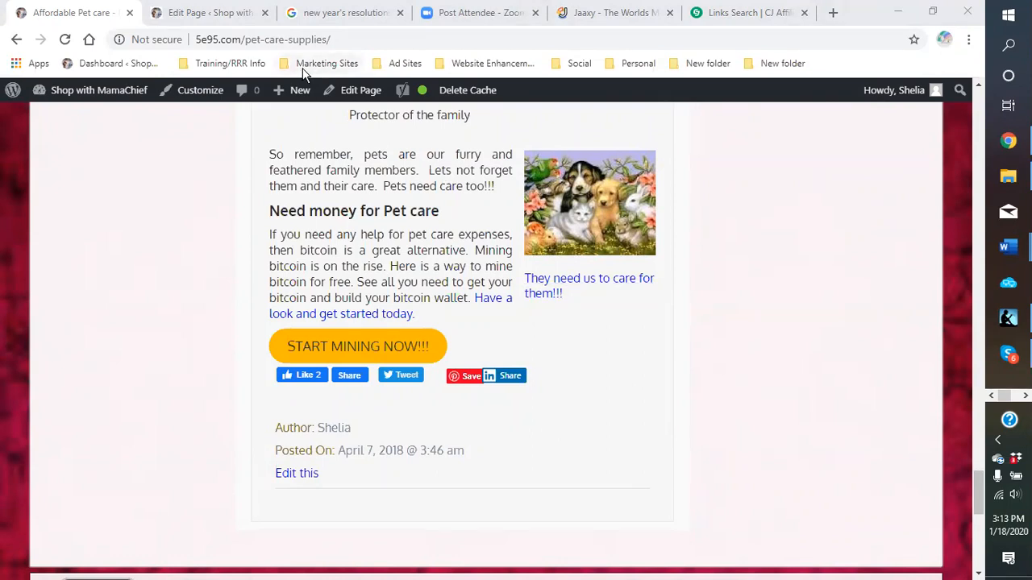
Switch to the WordPress admin, list all pages and look through the last page of the list.
{"action": "left_click", "coordinate": [211, 13]}
{"action": "left_click", "coordinate": [738, 390]}
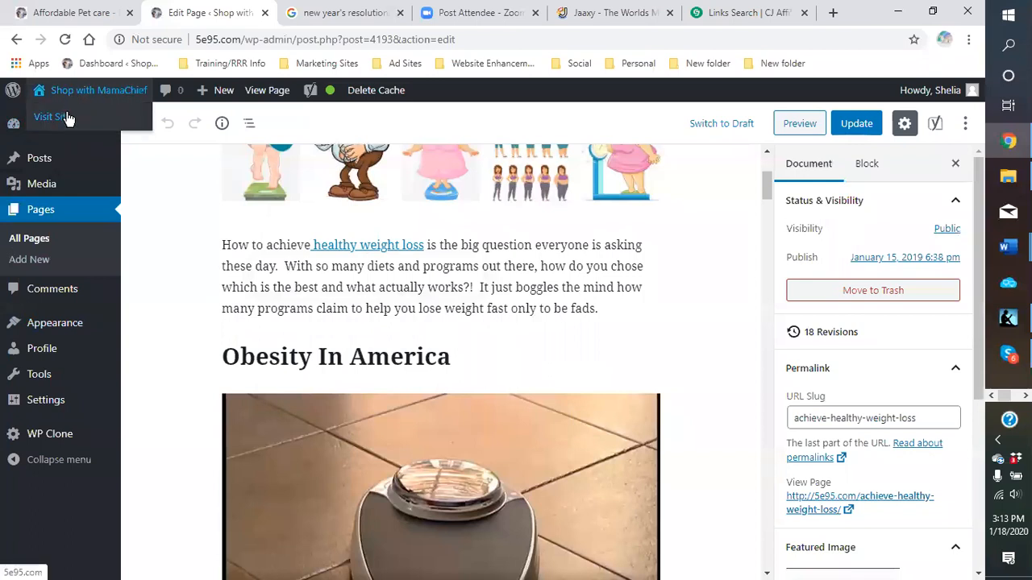
{"action": "left_click", "coordinate": [42, 240]}
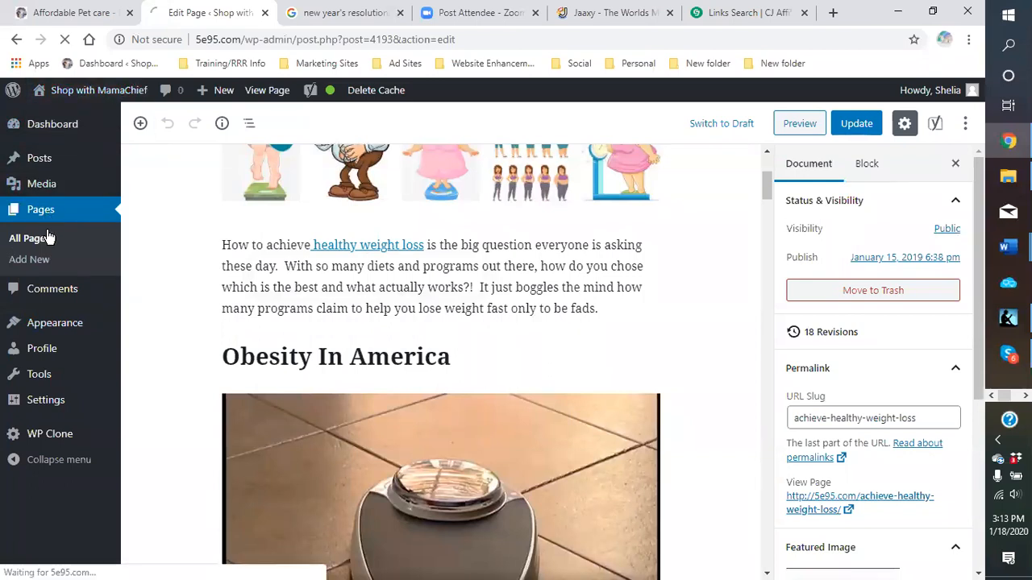
{"action": "scroll", "coordinate": [298, 366], "scroll_direction": "down", "scroll_amount": 4}
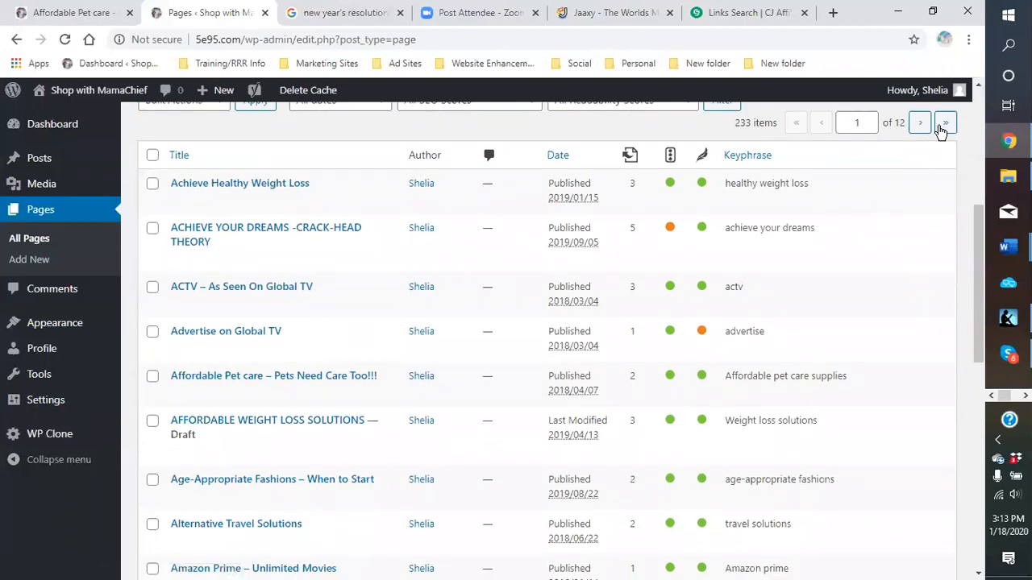
{"action": "left_click", "coordinate": [944, 123]}
{"action": "scroll", "coordinate": [688, 375], "scroll_direction": "down", "scroll_amount": 3}
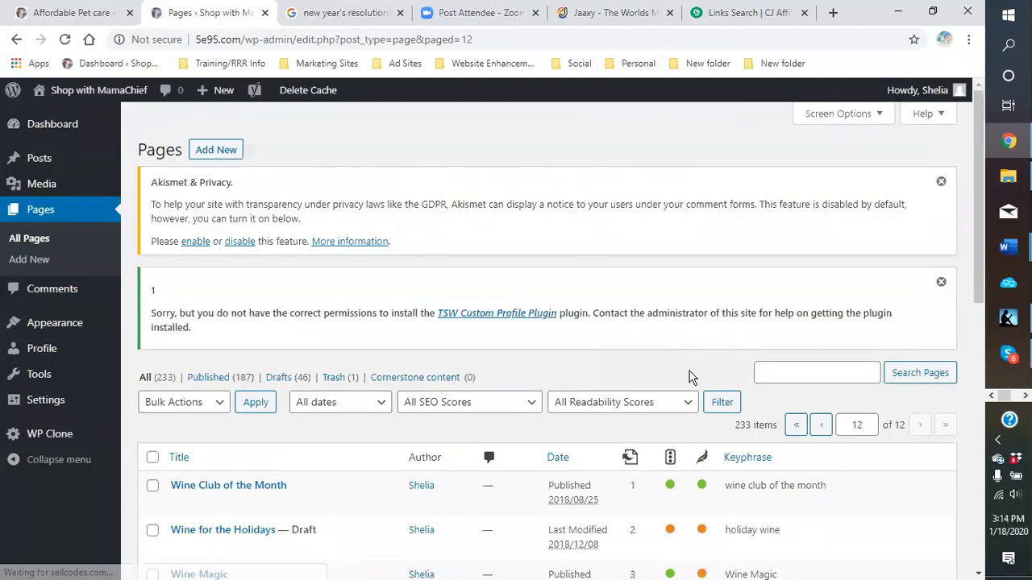
{"action": "scroll", "coordinate": [340, 411], "scroll_direction": "down", "scroll_amount": 2}
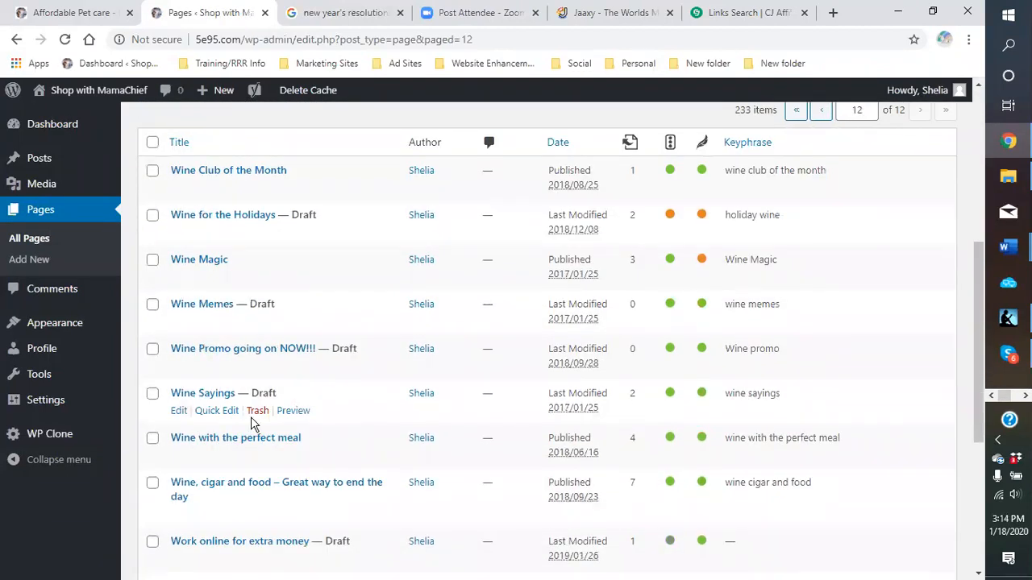
{"action": "scroll", "coordinate": [242, 427], "scroll_direction": "down", "scroll_amount": 4}
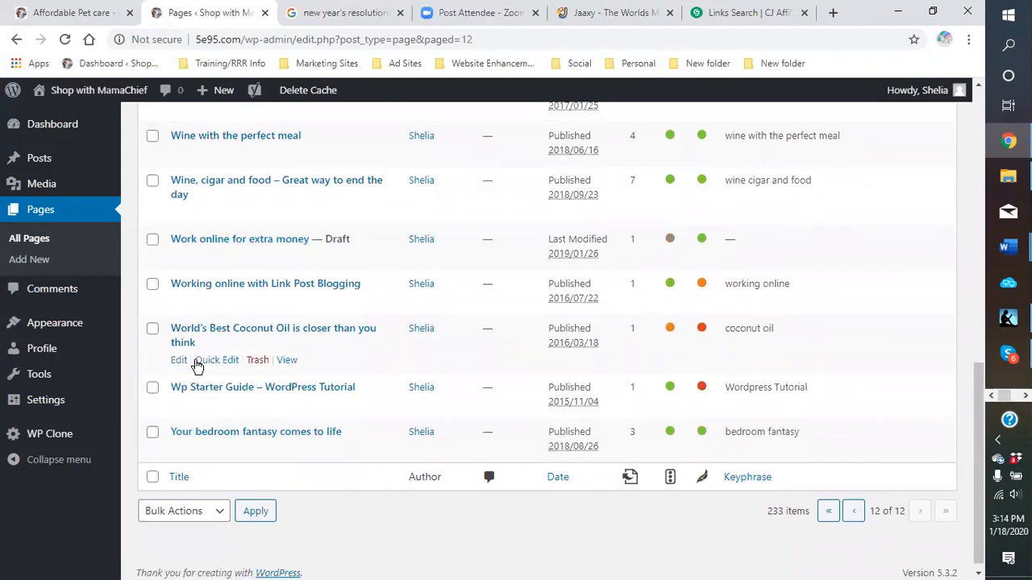
{"action": "scroll", "coordinate": [198, 358], "scroll_direction": "up", "scroll_amount": 1}
{"action": "scroll", "coordinate": [199, 256], "scroll_direction": "up", "scroll_amount": 3}
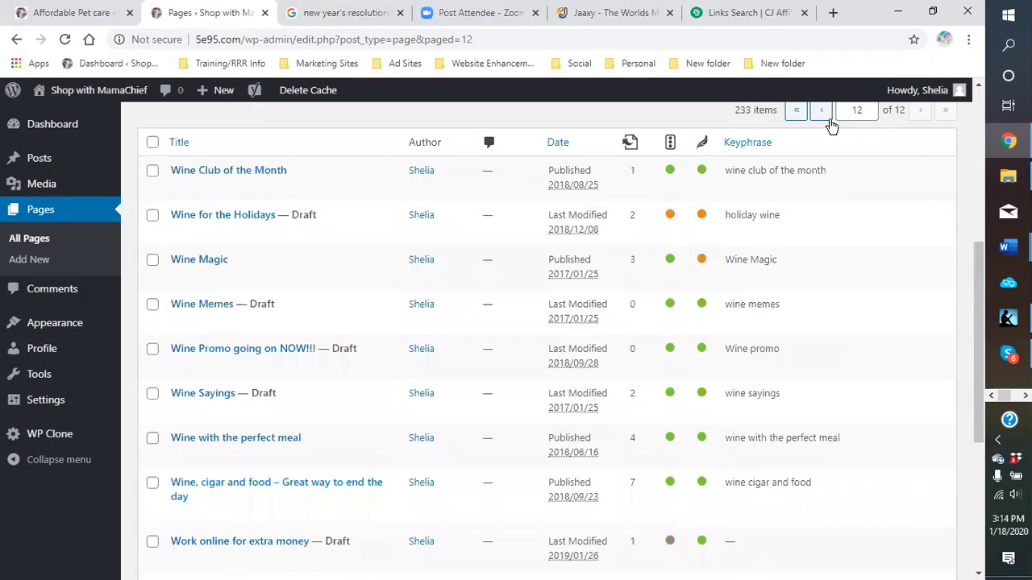
Go to page 11 of the Pages list and open "WHY MAKE NEW YEAR'S RESOLUTIONS" for editing.
{"action": "left_click", "coordinate": [821, 113]}
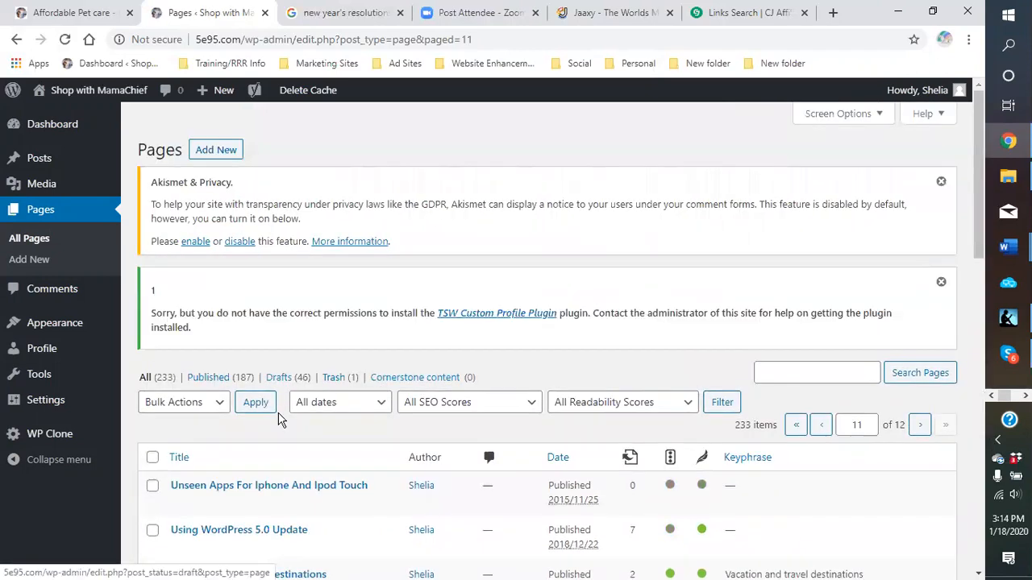
{"action": "scroll", "coordinate": [273, 415], "scroll_direction": "down", "scroll_amount": 6}
{"action": "scroll", "coordinate": [273, 415], "scroll_direction": "down", "scroll_amount": 5}
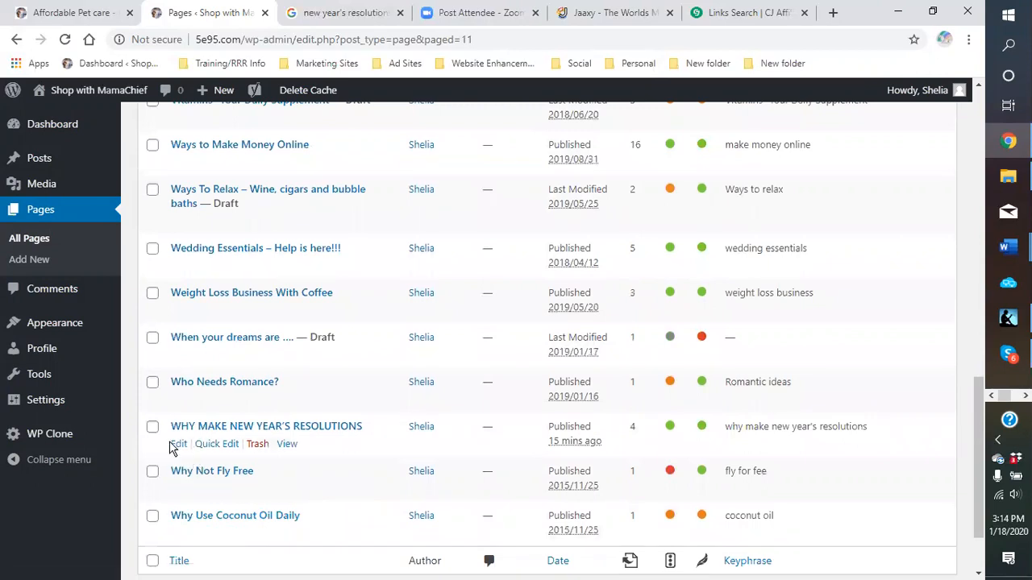
{"action": "left_click", "coordinate": [177, 445]}
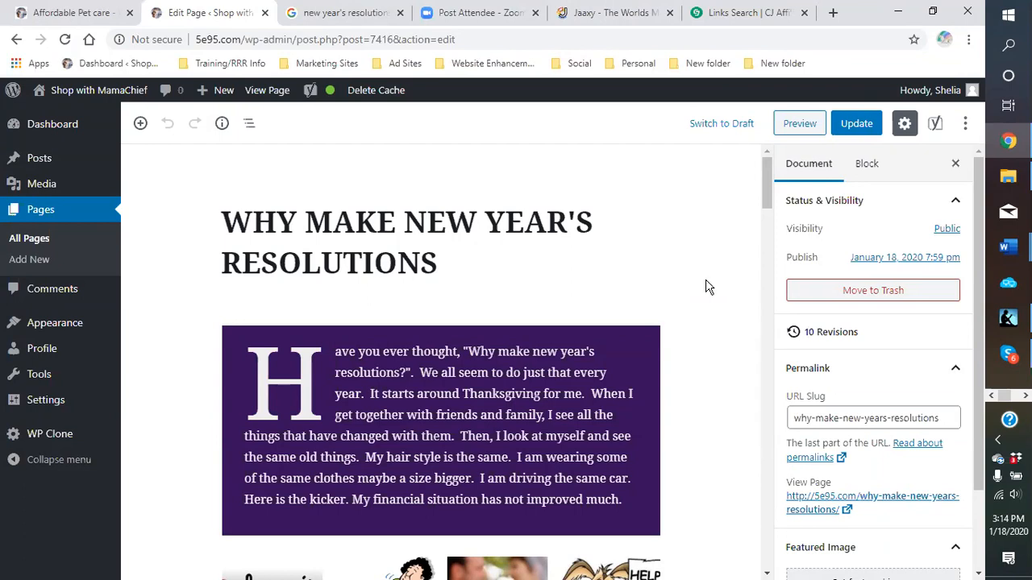
{"action": "scroll", "coordinate": [720, 305], "scroll_direction": "down", "scroll_amount": 1}
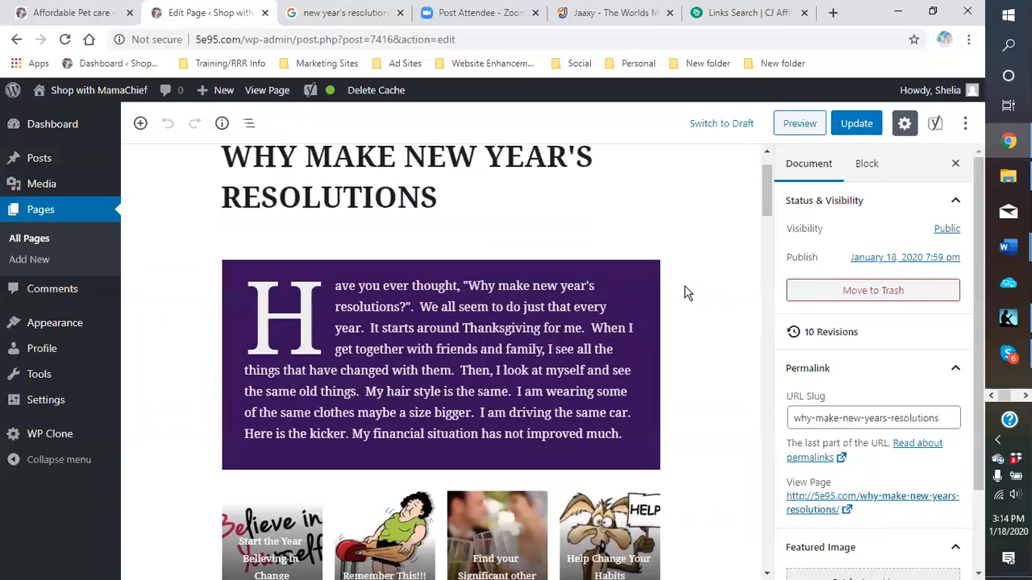
{"action": "scroll", "coordinate": [683, 293], "scroll_direction": "up", "scroll_amount": 1}
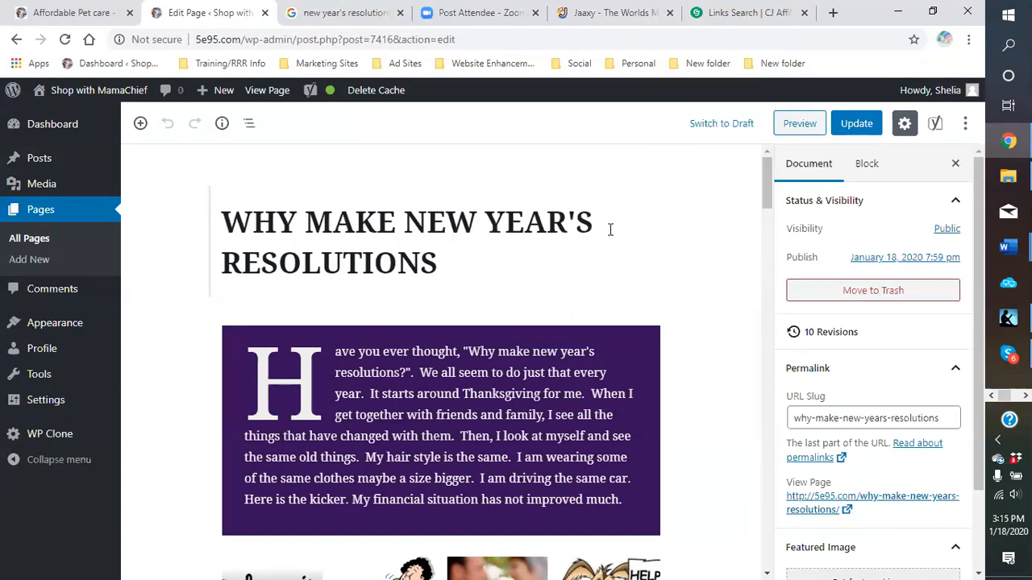
Open the Yoast snippet for editing and review the page's SEO title, slug and meta description.
{"action": "scroll", "coordinate": [595, 317], "scroll_direction": "down", "scroll_amount": 1}
{"action": "scroll", "coordinate": [593, 317], "scroll_direction": "down", "scroll_amount": 15}
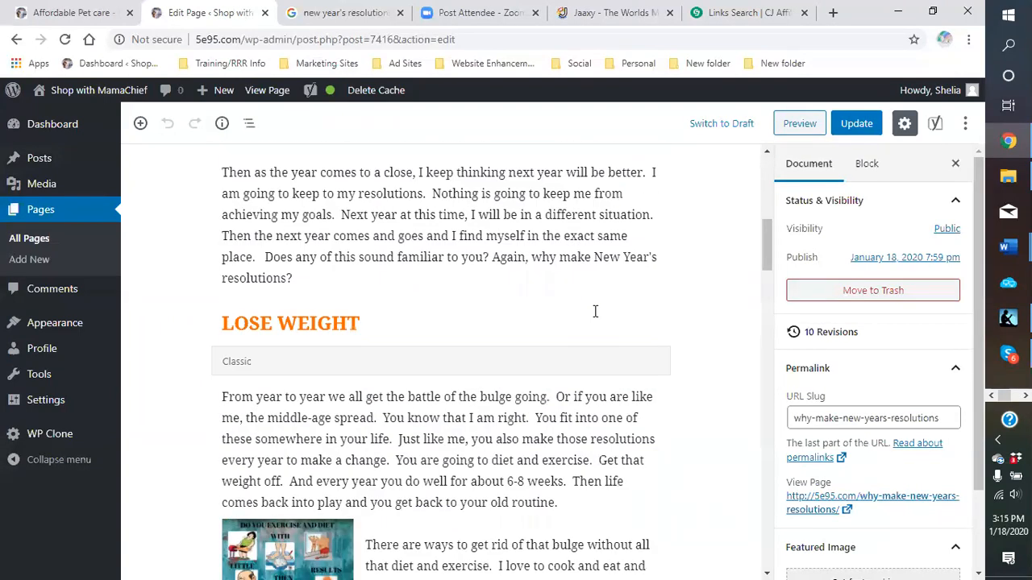
{"action": "scroll", "coordinate": [417, 443], "scroll_direction": "down", "scroll_amount": 15}
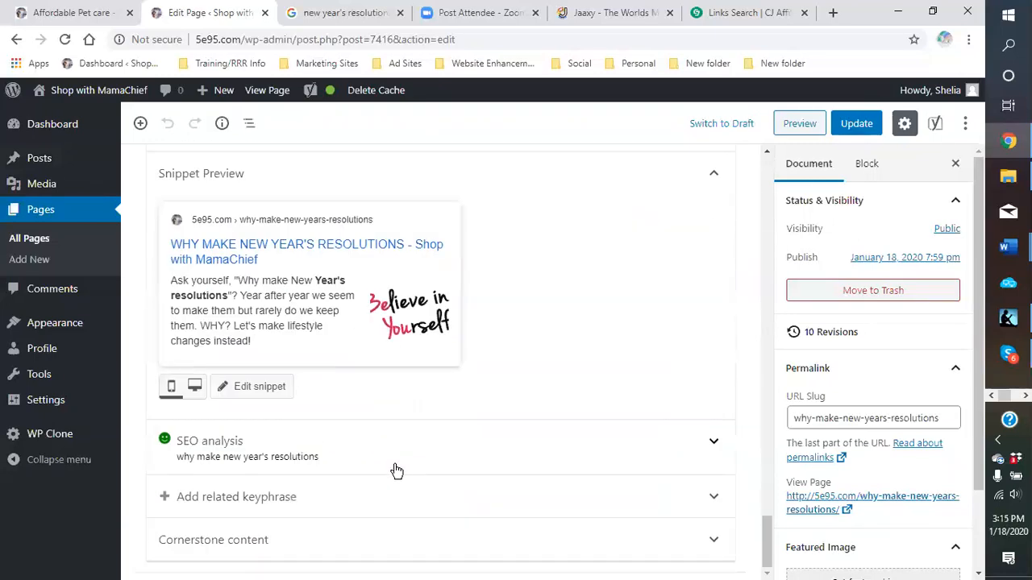
{"action": "left_click", "coordinate": [278, 393]}
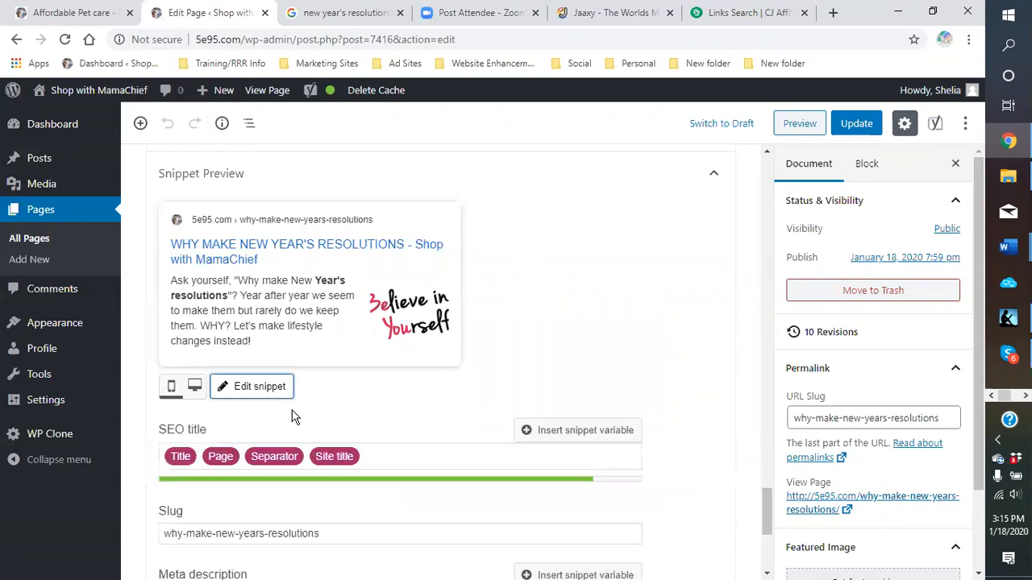
{"action": "scroll", "coordinate": [352, 428], "scroll_direction": "down", "scroll_amount": 3}
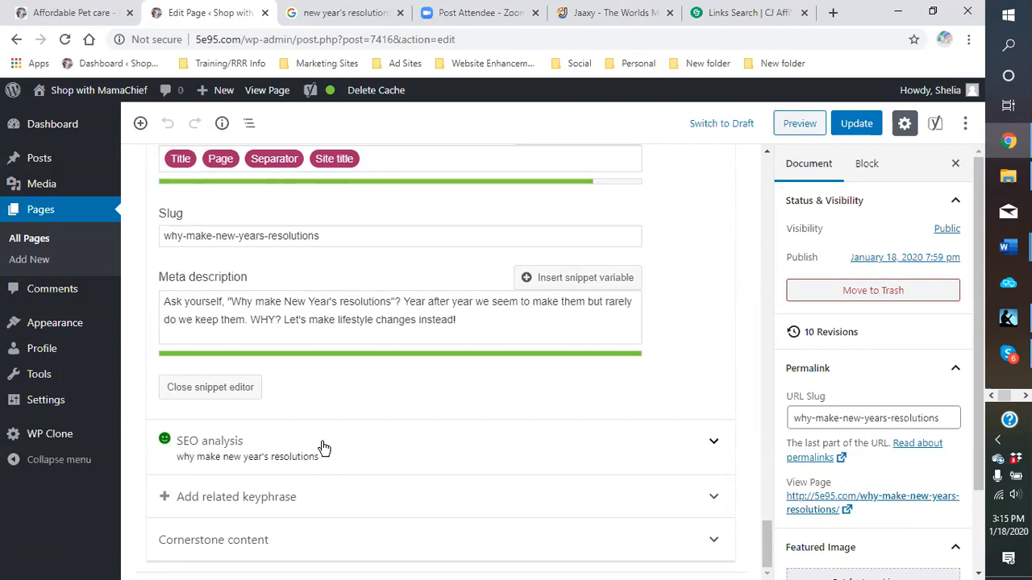
Expand the Yoast SEO analysis and compare its suggested improvements with the page's slug.
{"action": "left_click", "coordinate": [725, 445]}
{"action": "scroll", "coordinate": [419, 454], "scroll_direction": "down", "scroll_amount": 5}
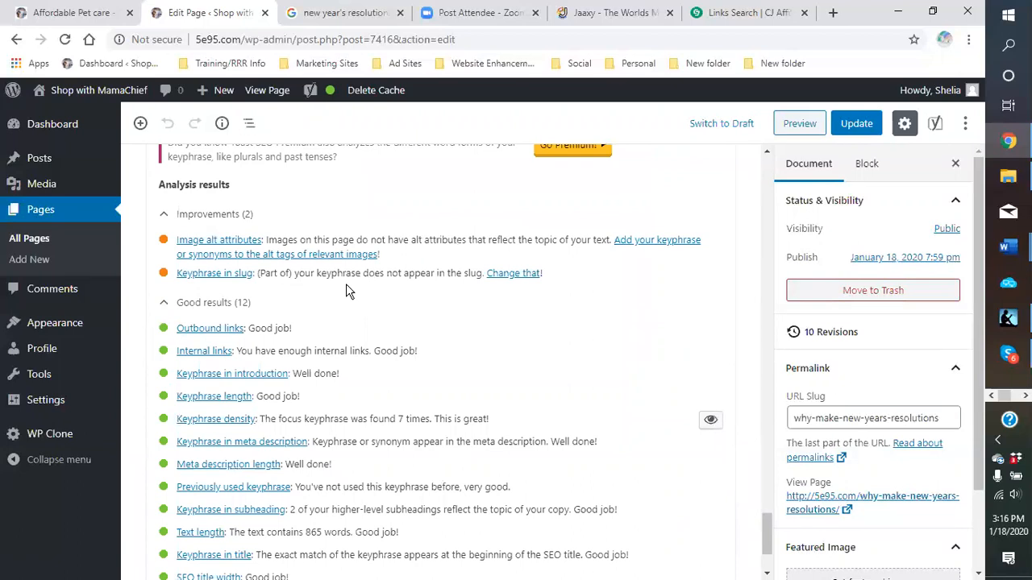
{"action": "scroll", "coordinate": [343, 290], "scroll_direction": "up", "scroll_amount": 4}
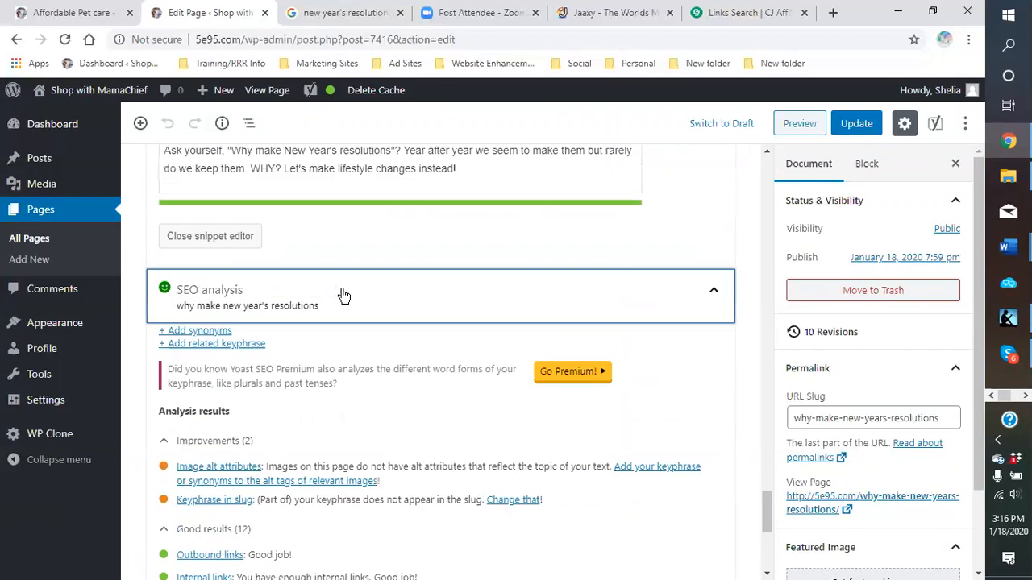
{"action": "scroll", "coordinate": [311, 326], "scroll_direction": "up", "scroll_amount": 2}
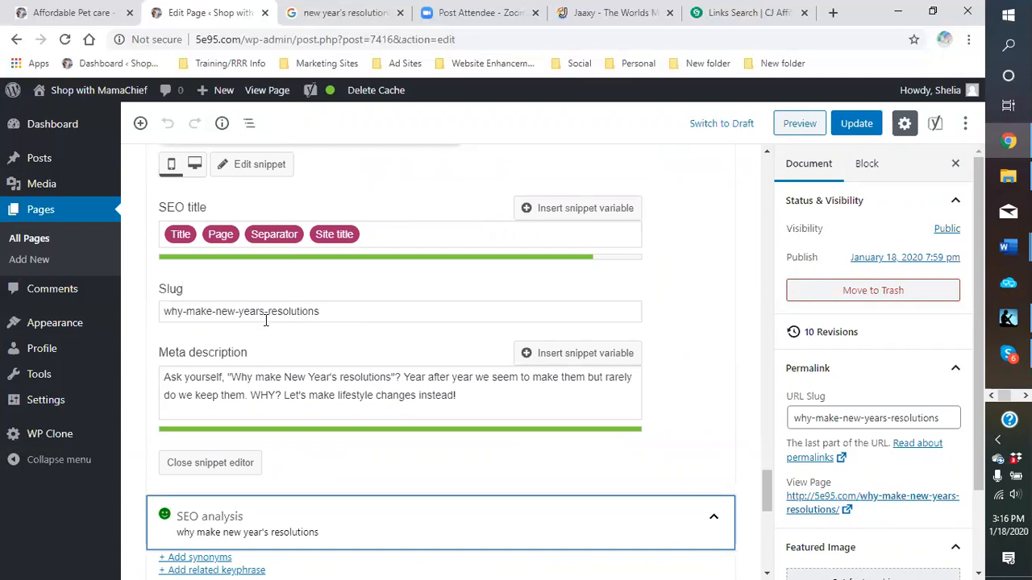
{"action": "scroll", "coordinate": [299, 363], "scroll_direction": "down", "scroll_amount": 6}
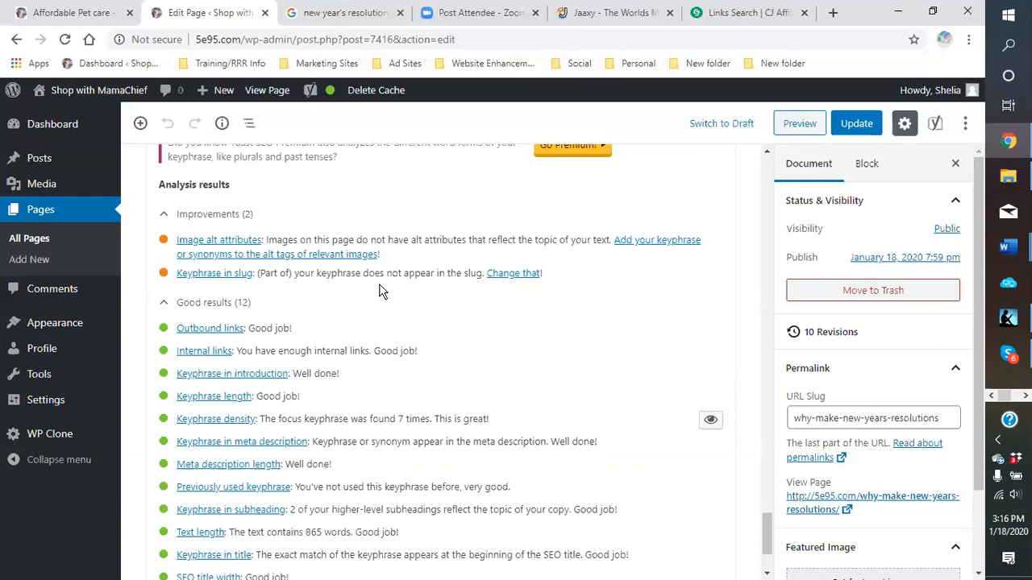
{"action": "scroll", "coordinate": [355, 318], "scroll_direction": "up", "scroll_amount": 1}
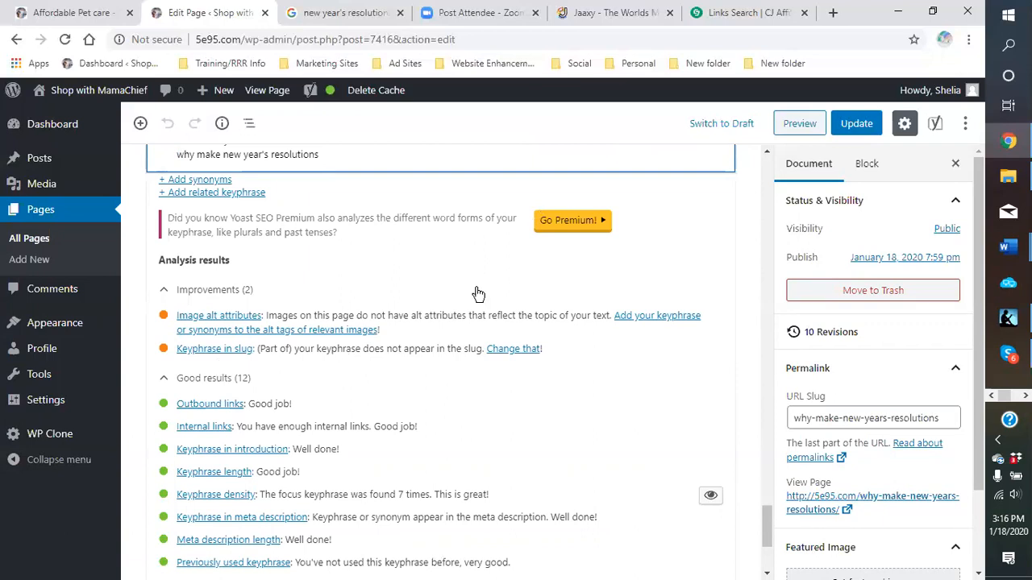
Review the end of the page's content together with its Yoast focus keyphrase and snippet preview.
{"action": "scroll", "coordinate": [447, 266], "scroll_direction": "up", "scroll_amount": 10}
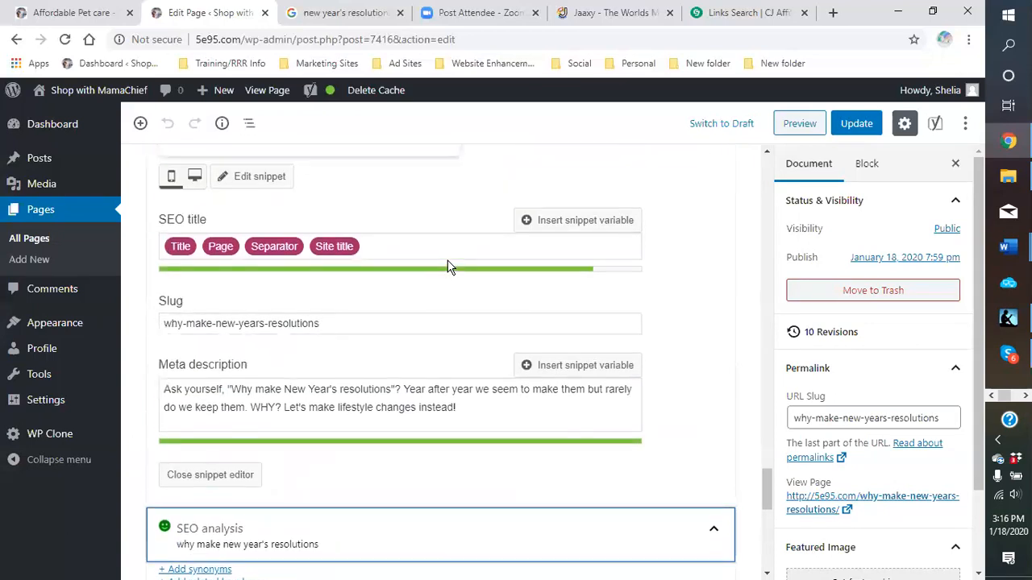
{"action": "scroll", "coordinate": [441, 276], "scroll_direction": "up", "scroll_amount": 5}
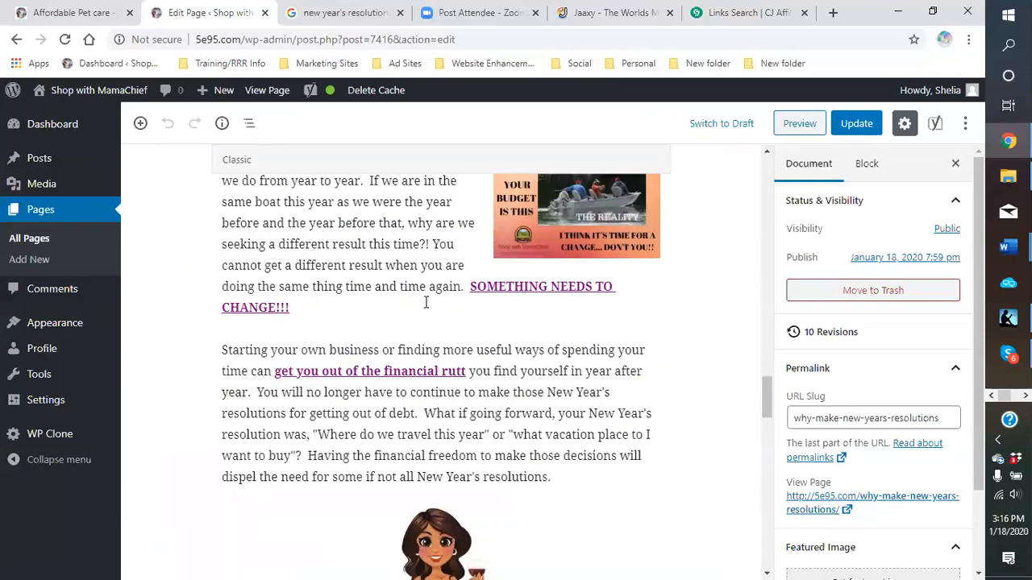
{"action": "scroll", "coordinate": [419, 419], "scroll_direction": "down", "scroll_amount": 10}
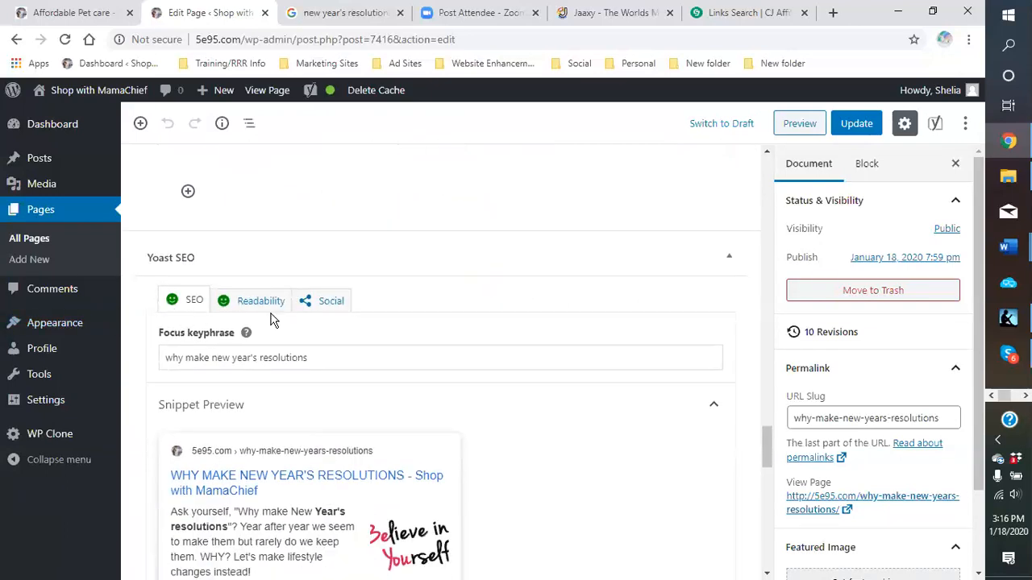
{"action": "scroll", "coordinate": [614, 426], "scroll_direction": "down", "scroll_amount": 1}
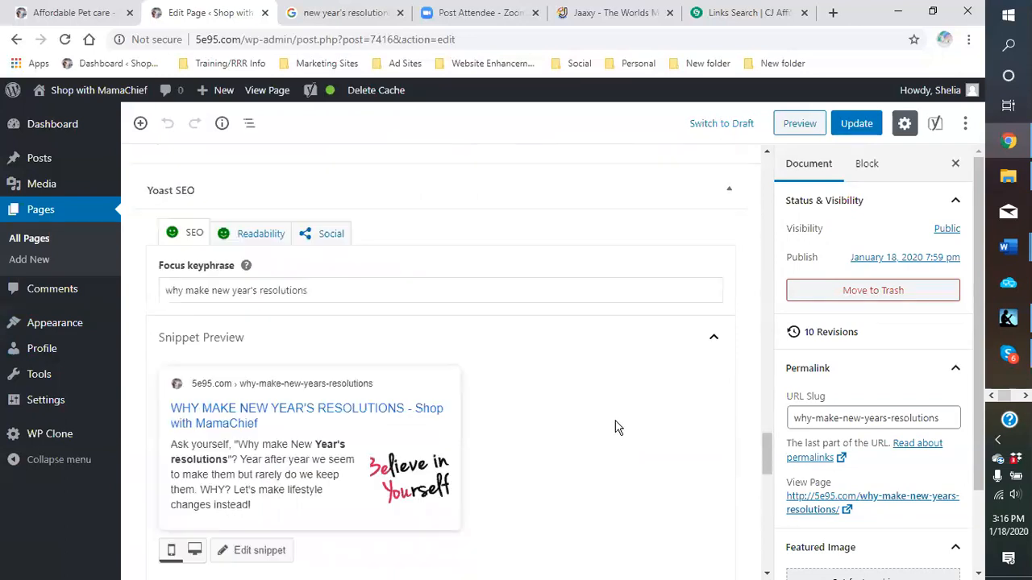
{"action": "scroll", "coordinate": [614, 426], "scroll_direction": "down", "scroll_amount": 2}
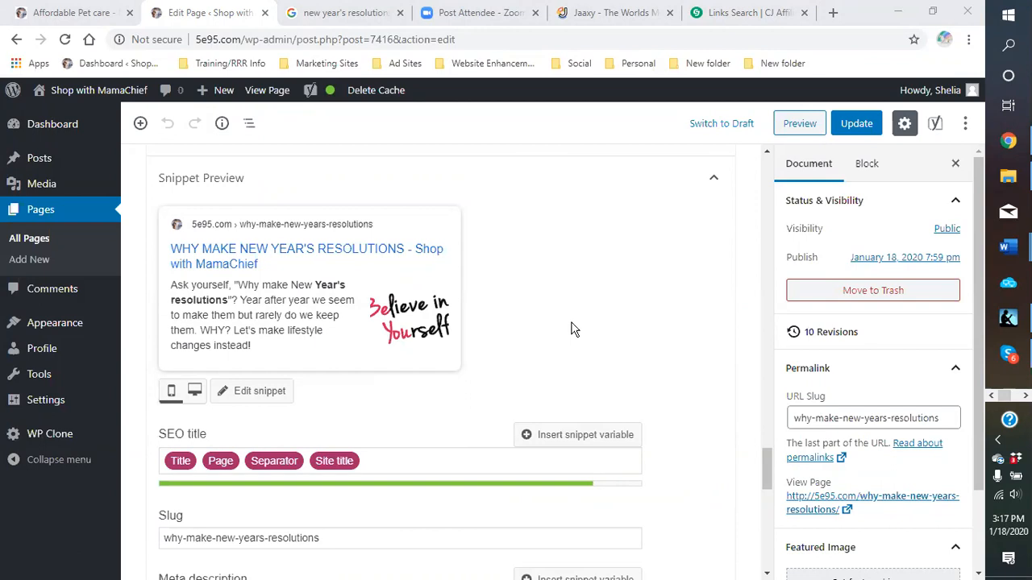
{"action": "scroll", "coordinate": [541, 304], "scroll_direction": "up", "scroll_amount": 3}
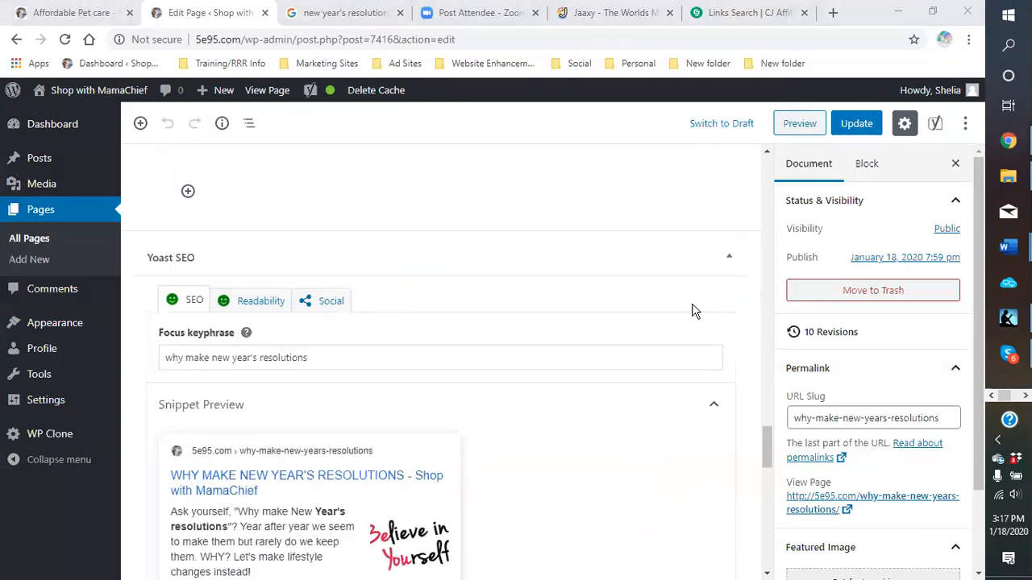
{"action": "scroll", "coordinate": [644, 240], "scroll_direction": "up", "scroll_amount": 3}
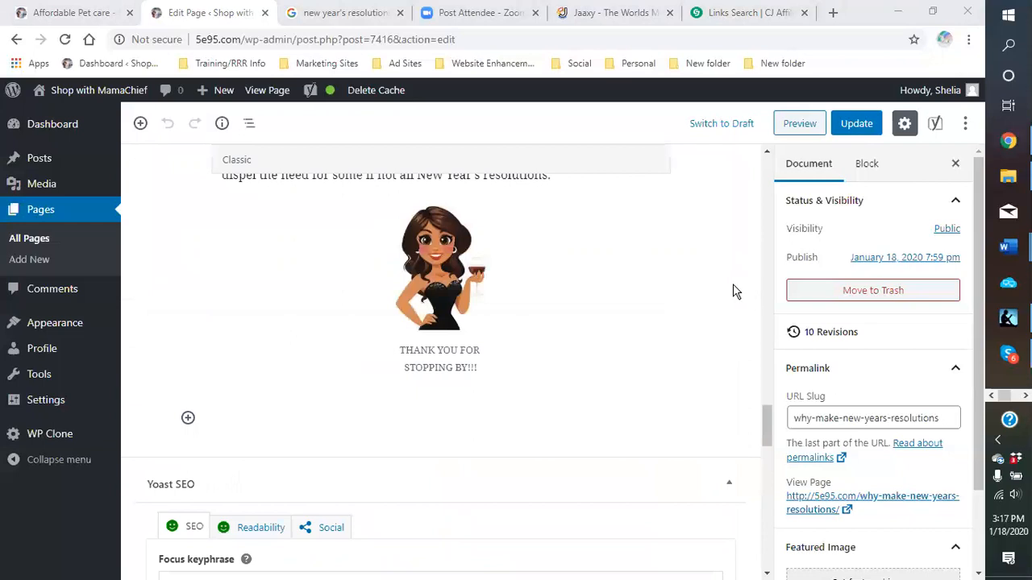
Collapse the Permalink settings and set 5e95.com-logo.png from the media library as the page's featured image.
{"action": "left_click", "coordinate": [957, 372]}
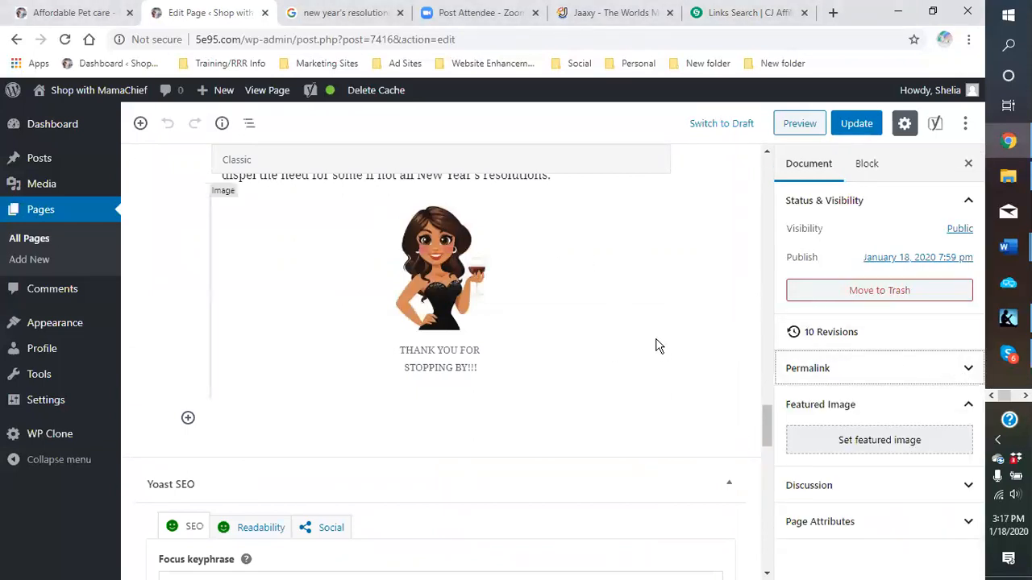
{"action": "scroll", "coordinate": [656, 344], "scroll_direction": "down", "scroll_amount": 2}
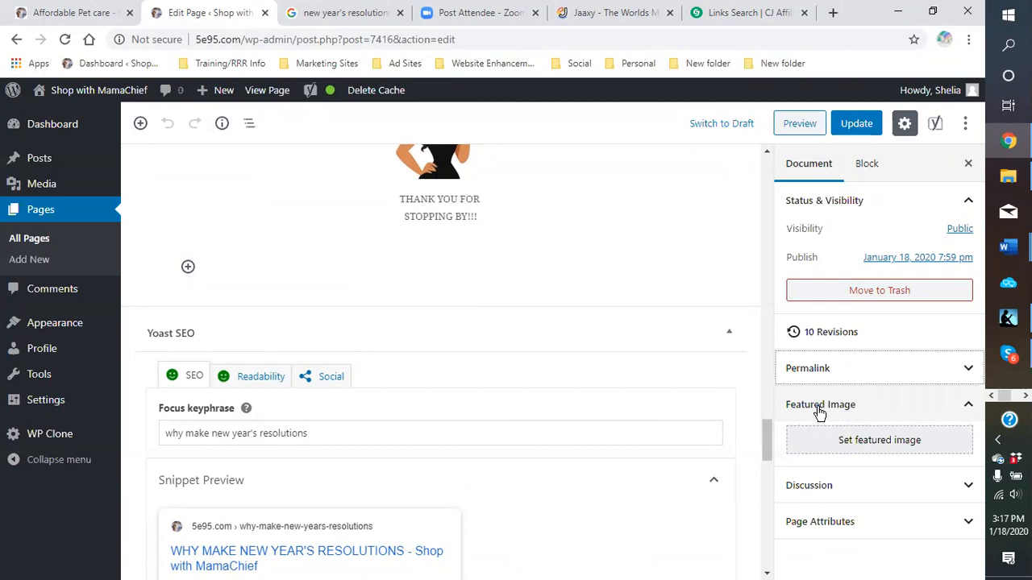
{"action": "left_click", "coordinate": [870, 441]}
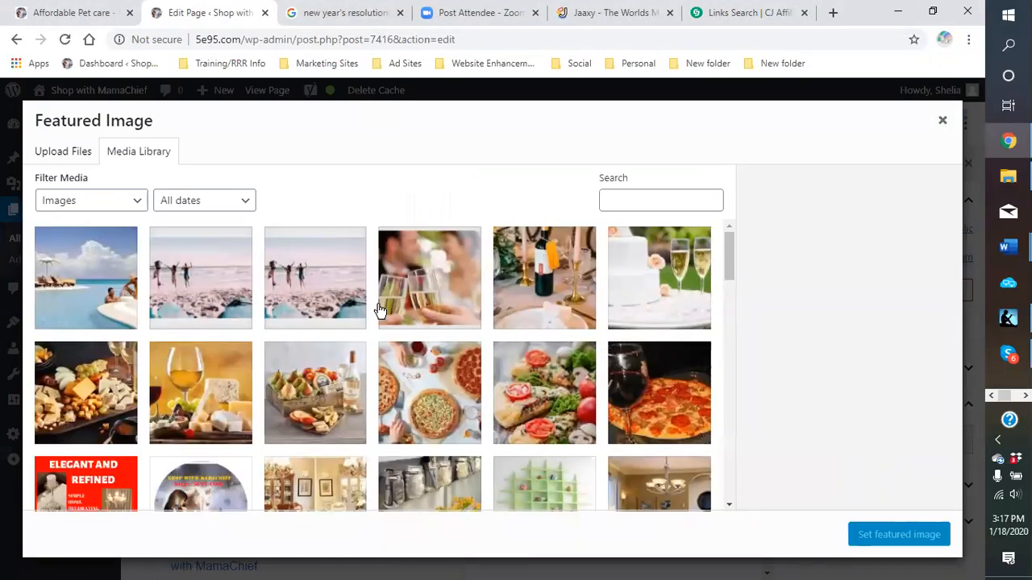
{"action": "scroll", "coordinate": [371, 327], "scroll_direction": "down", "scroll_amount": 2}
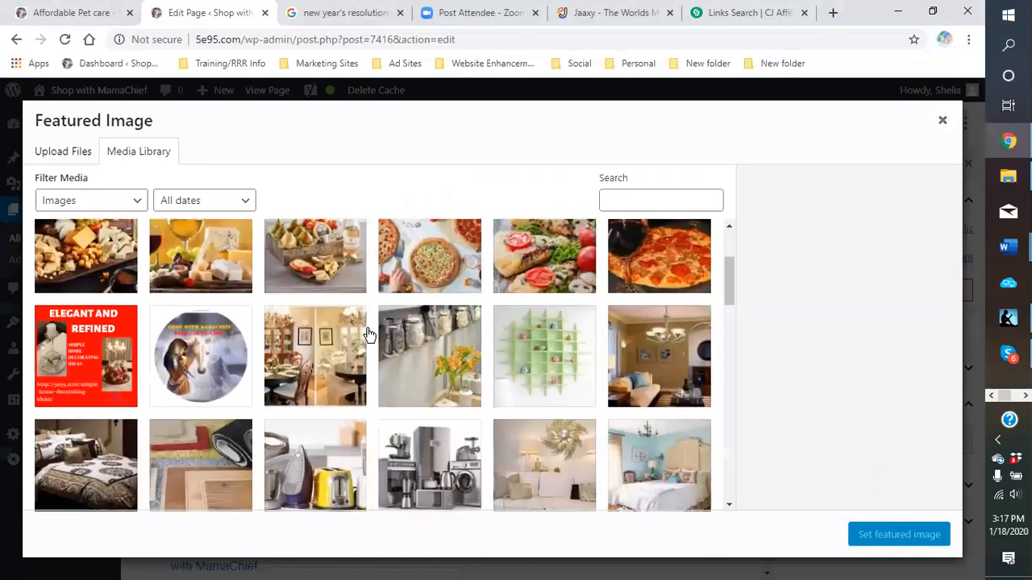
{"action": "scroll", "coordinate": [367, 333], "scroll_direction": "down", "scroll_amount": 1}
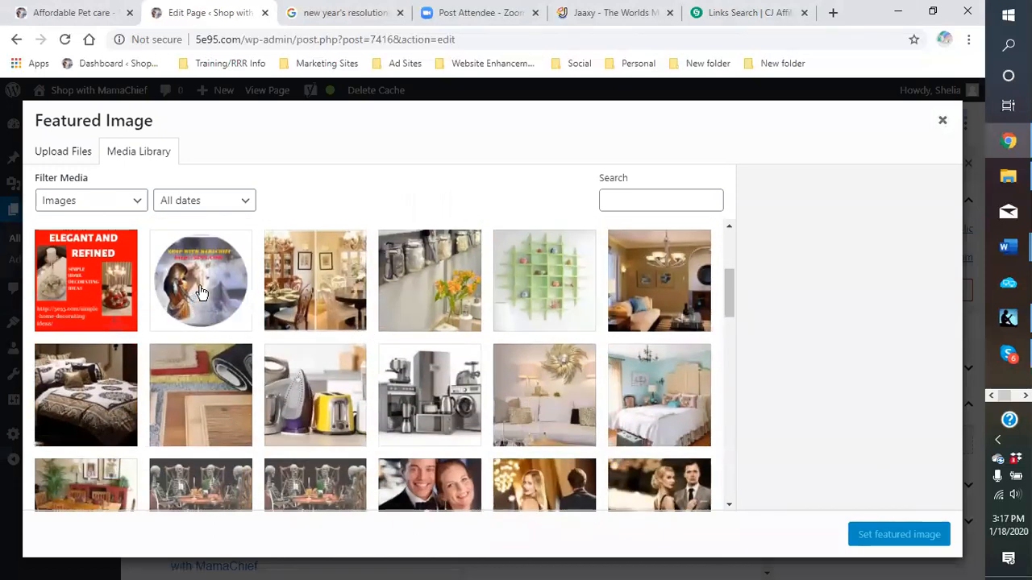
{"action": "scroll", "coordinate": [201, 293], "scroll_direction": "down", "scroll_amount": 3}
{"action": "scroll", "coordinate": [198, 299], "scroll_direction": "up", "scroll_amount": 2}
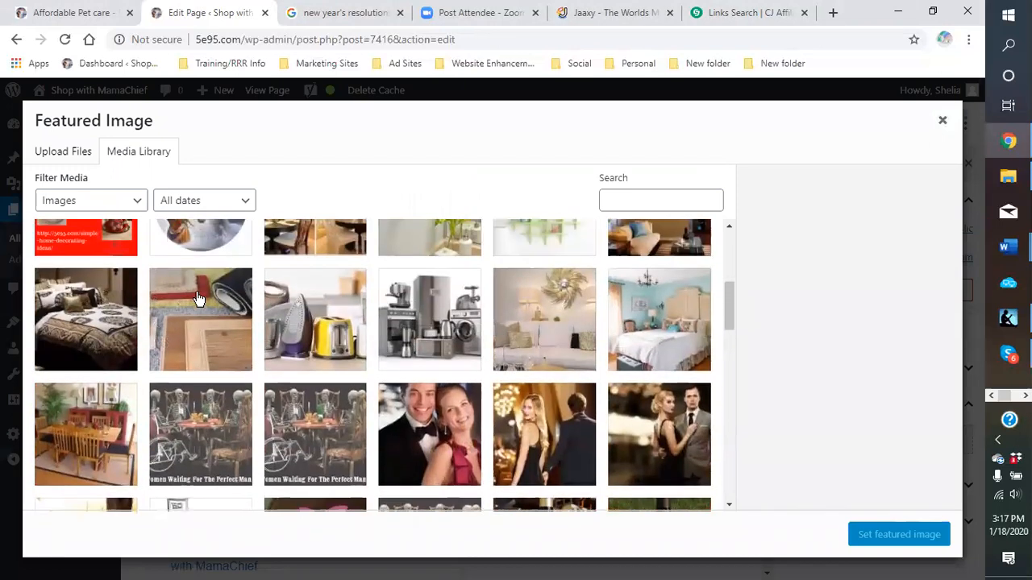
{"action": "scroll", "coordinate": [198, 299], "scroll_direction": "up", "scroll_amount": 1}
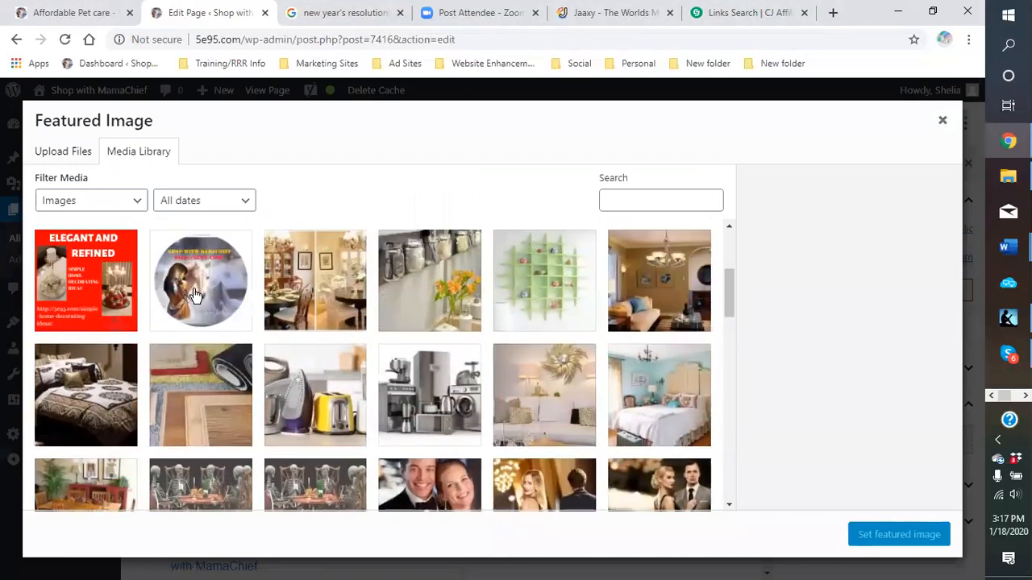
{"action": "left_click", "coordinate": [194, 295]}
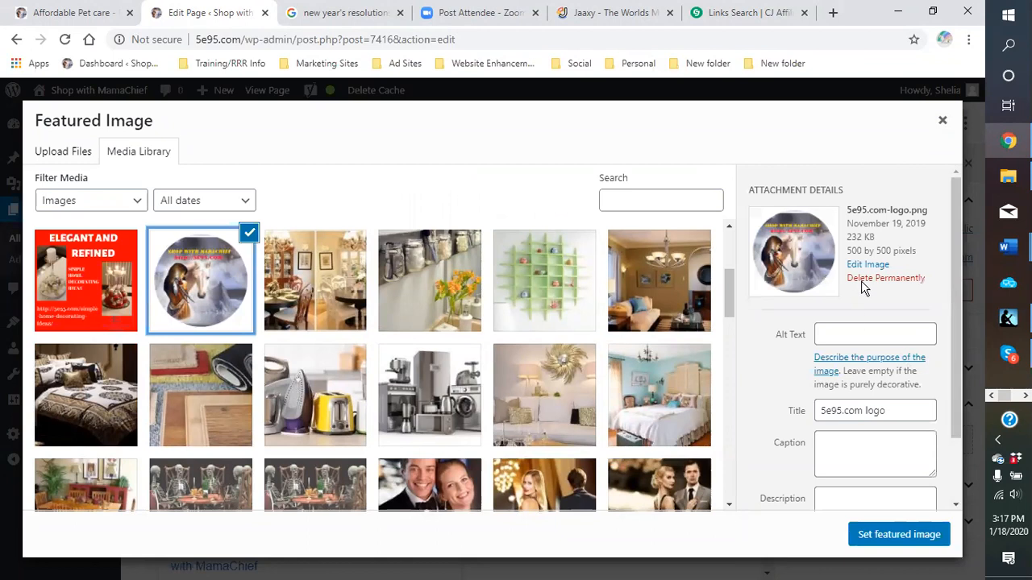
{"action": "left_click", "coordinate": [903, 543]}
Check the new featured image in the document settings and update the page.
{"action": "scroll", "coordinate": [814, 411], "scroll_direction": "down", "scroll_amount": 2}
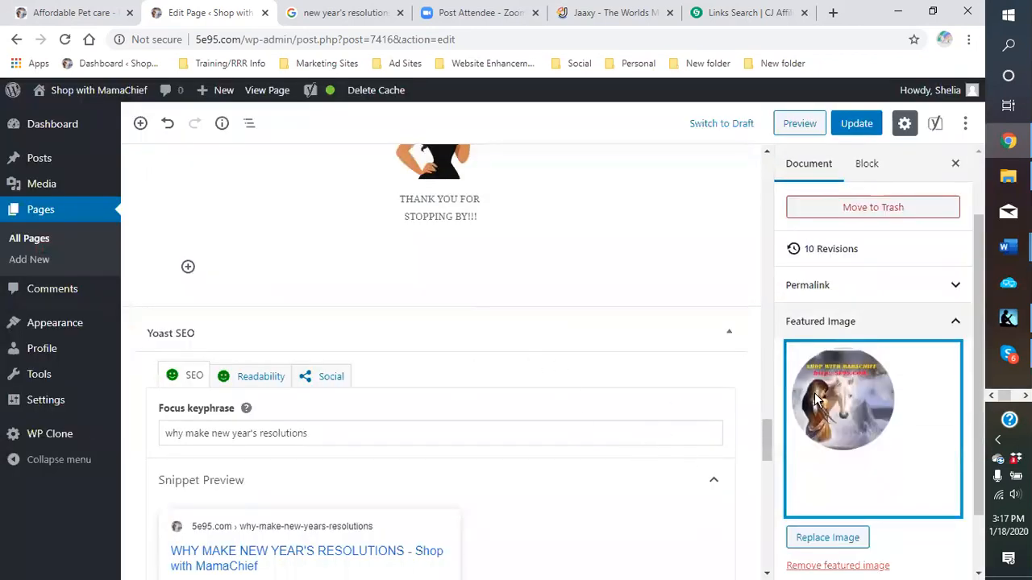
{"action": "left_click", "coordinate": [918, 473]}
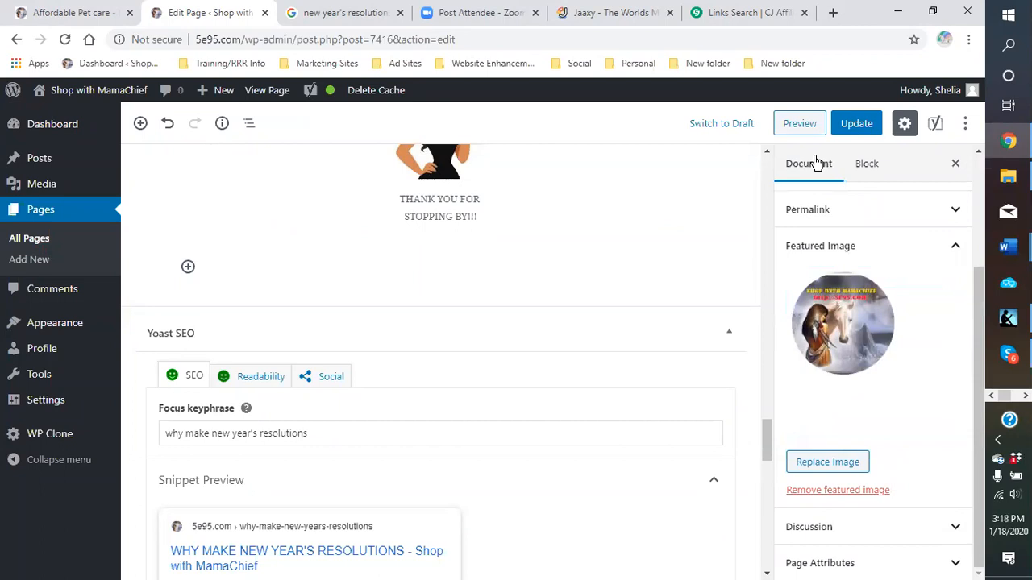
{"action": "left_click", "coordinate": [855, 128]}
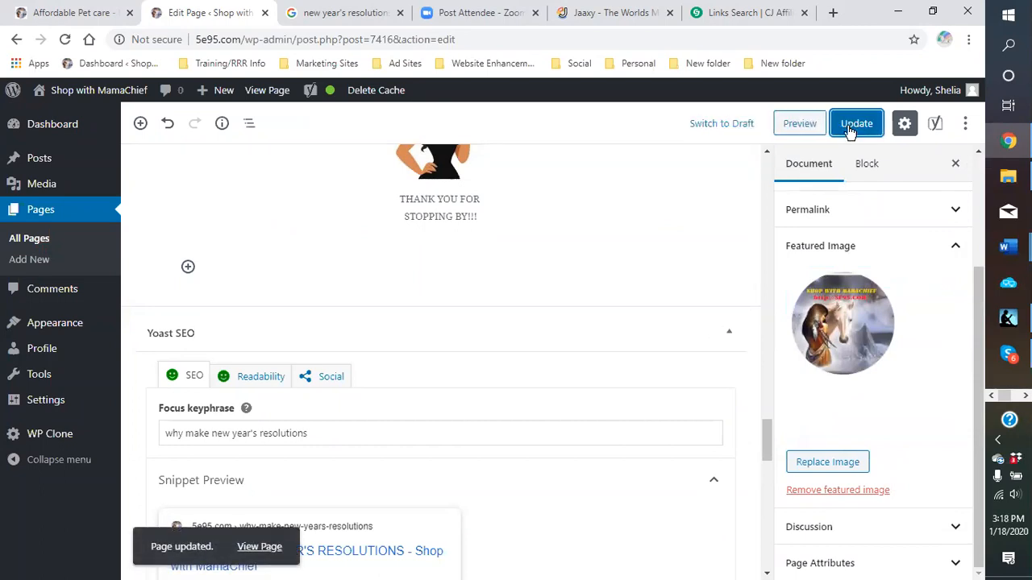
Look over the page from its title to the LOSE WEIGHT section and update it again.
{"action": "scroll", "coordinate": [689, 322], "scroll_direction": "up", "scroll_amount": 20}
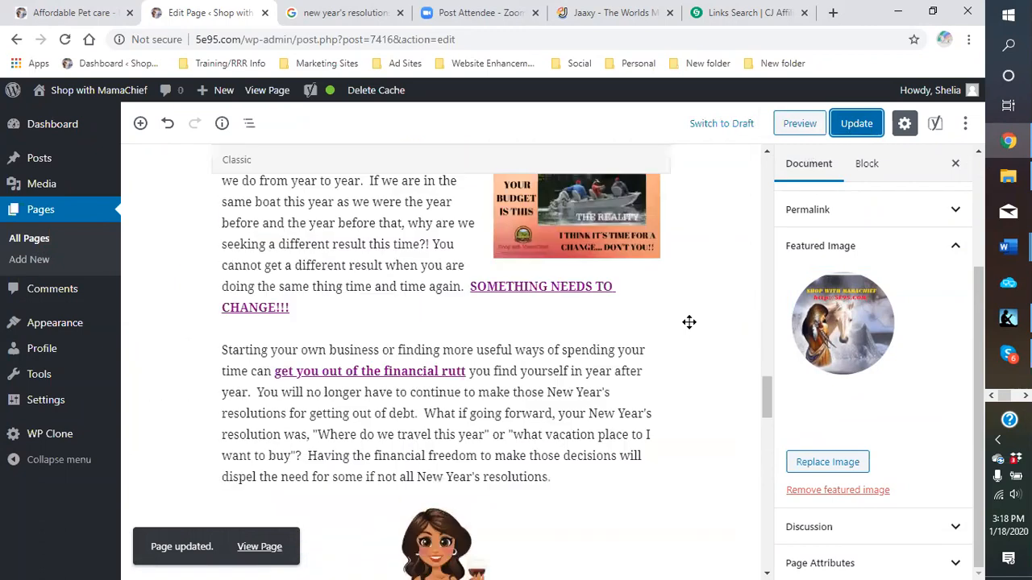
{"action": "scroll", "coordinate": [689, 322], "scroll_direction": "up", "scroll_amount": 5}
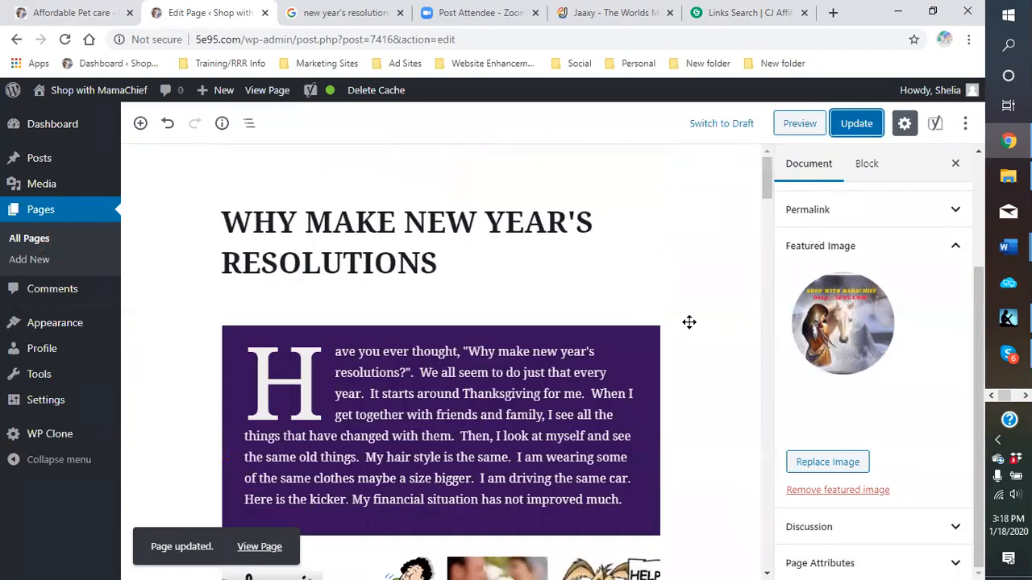
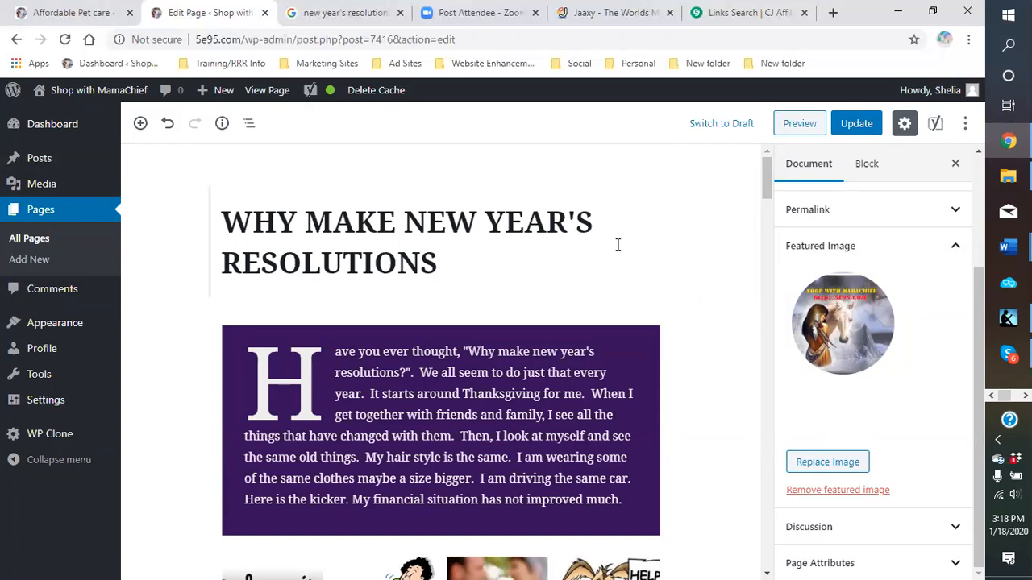
{"action": "scroll", "coordinate": [564, 282], "scroll_direction": "down", "scroll_amount": 2}
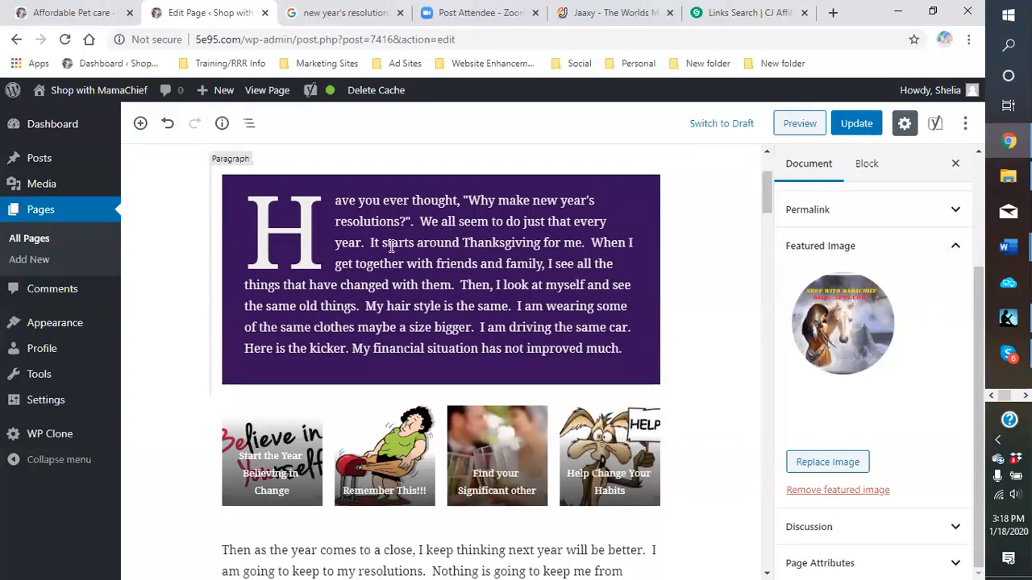
{"action": "scroll", "coordinate": [393, 248], "scroll_direction": "down", "scroll_amount": 3}
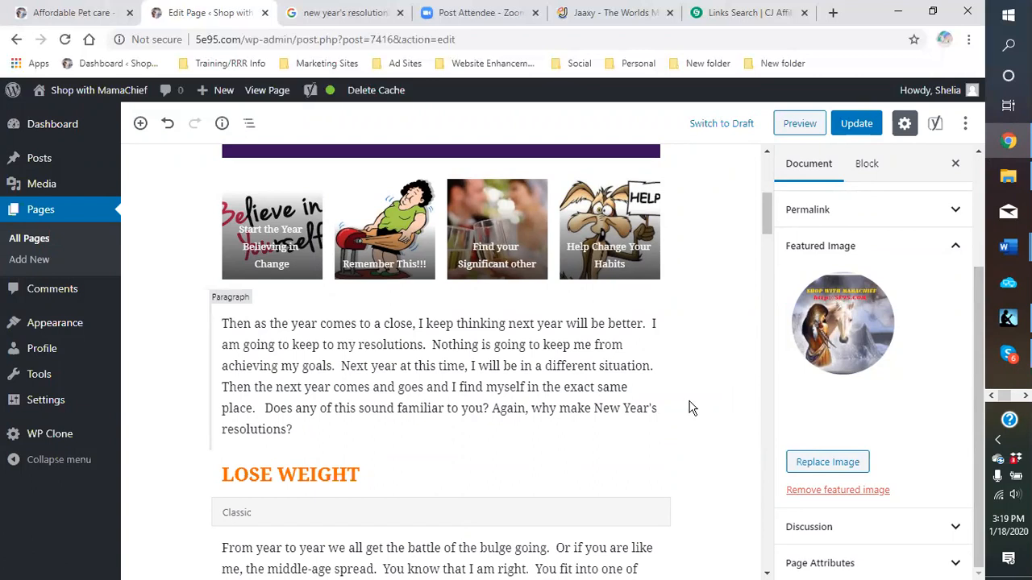
{"action": "scroll", "coordinate": [689, 407], "scroll_direction": "down", "scroll_amount": 4}
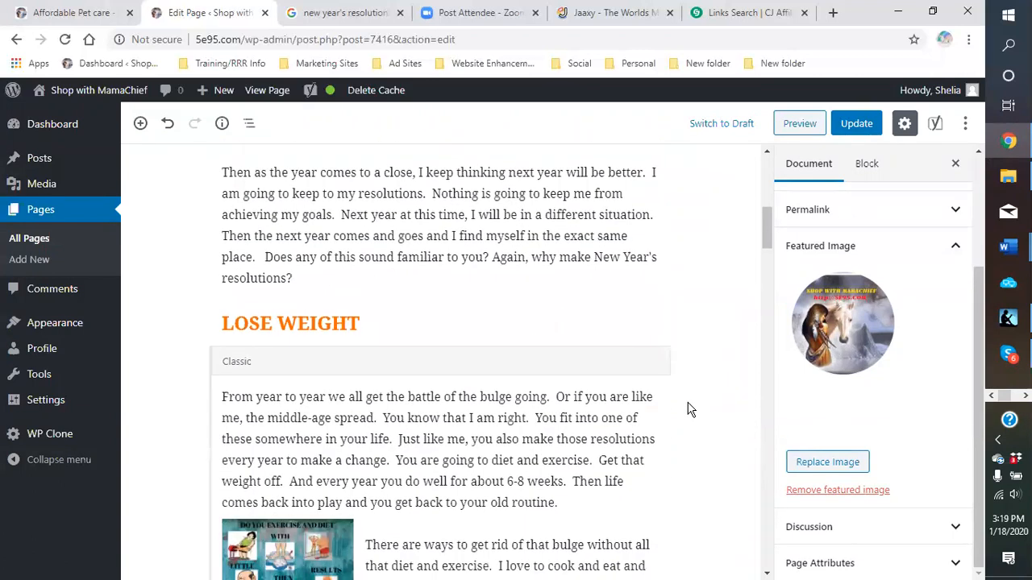
{"action": "scroll", "coordinate": [683, 411], "scroll_direction": "up", "scroll_amount": 9}
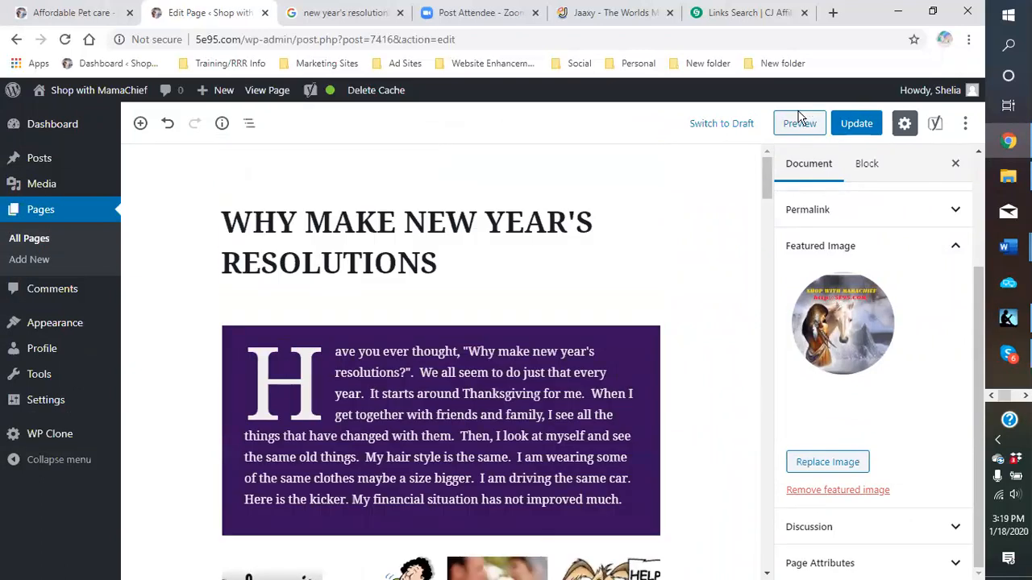
{"action": "left_click", "coordinate": [856, 125]}
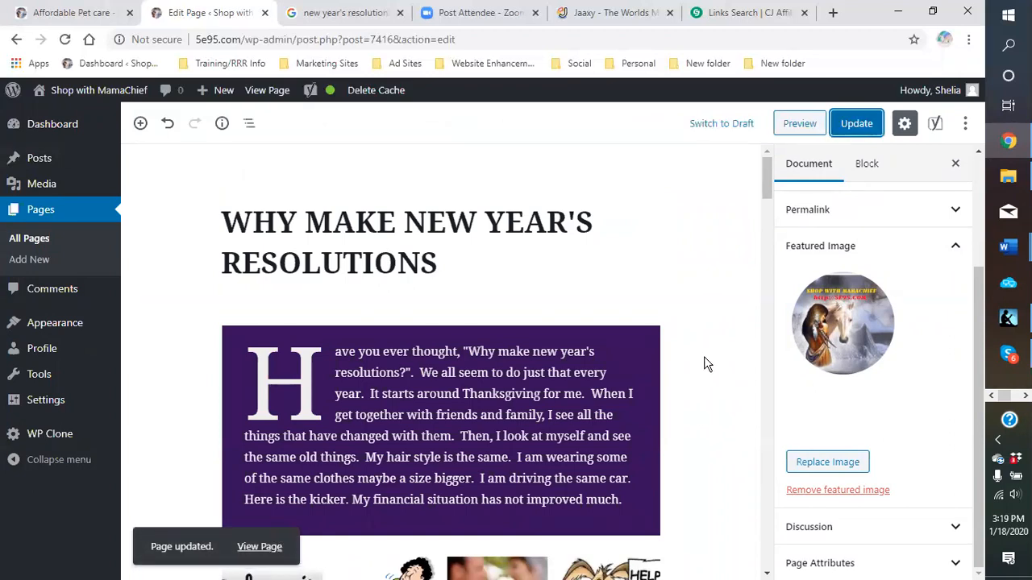
Collapse the Featured Image settings and copy the page's web address from its Permalink settings.
{"action": "left_click", "coordinate": [952, 250]}
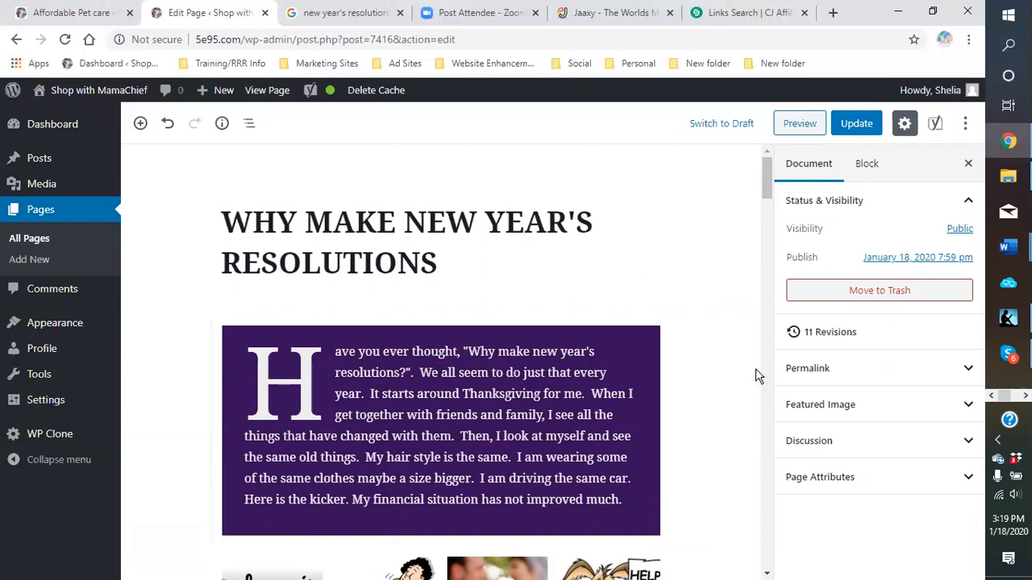
{"action": "scroll", "coordinate": [723, 378], "scroll_direction": "down", "scroll_amount": 3}
{"action": "scroll", "coordinate": [716, 368], "scroll_direction": "up", "scroll_amount": 3}
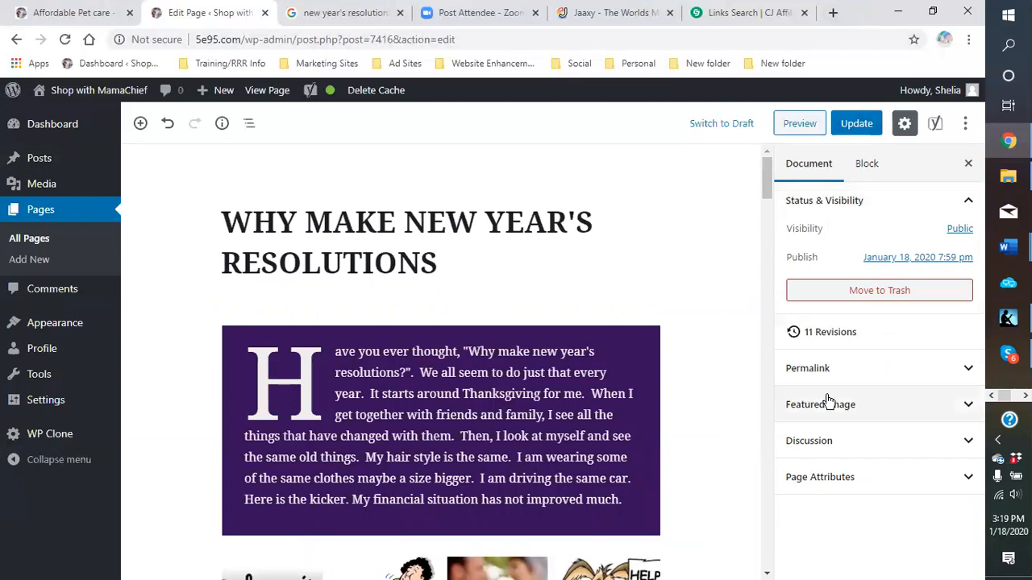
{"action": "left_click", "coordinate": [840, 373]}
{"action": "scroll", "coordinate": [840, 420], "scroll_direction": "down", "scroll_amount": 1}
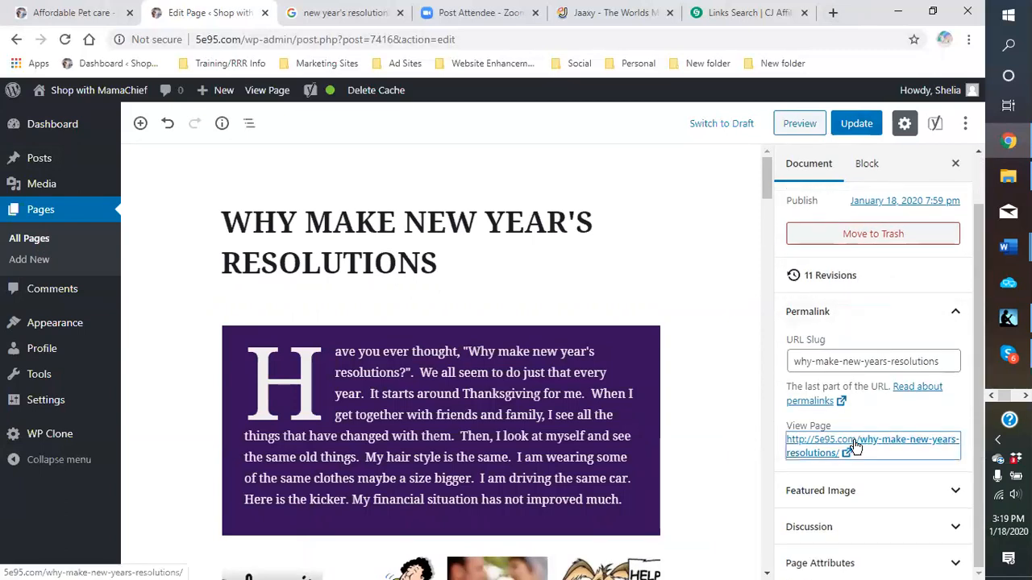
{"action": "right_click", "coordinate": [846, 441]}
{"action": "left_click", "coordinate": [788, 535]}
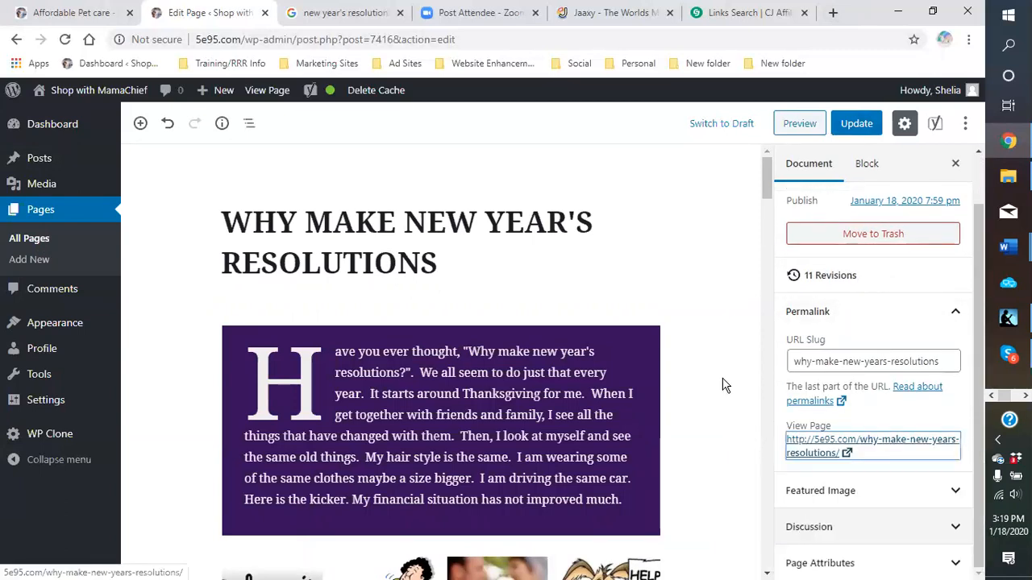
Open Facebook from the Social bookmarks in a new browser tab and start a new post.
{"action": "left_click", "coordinate": [832, 12]}
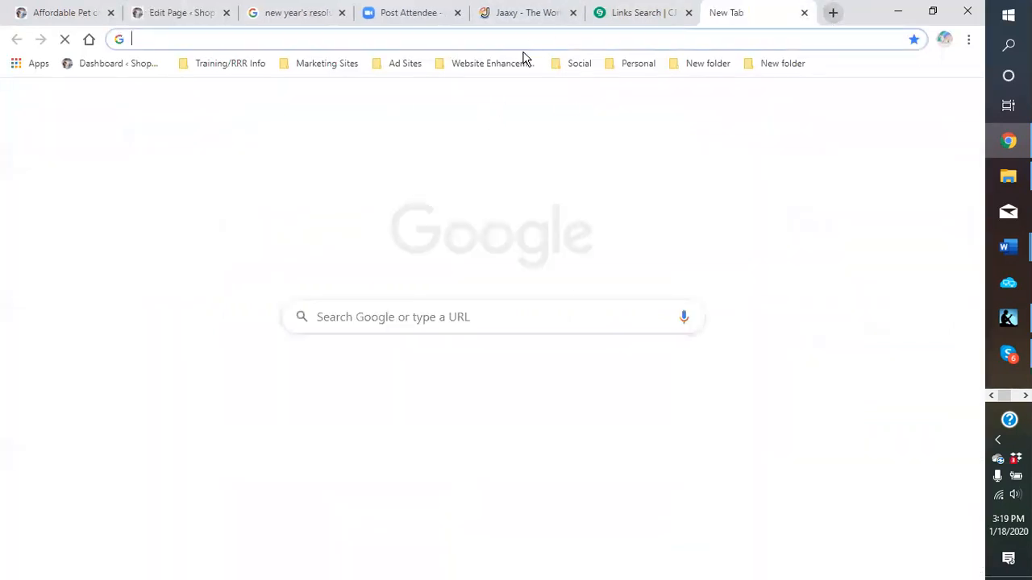
{"action": "left_click", "coordinate": [579, 66]}
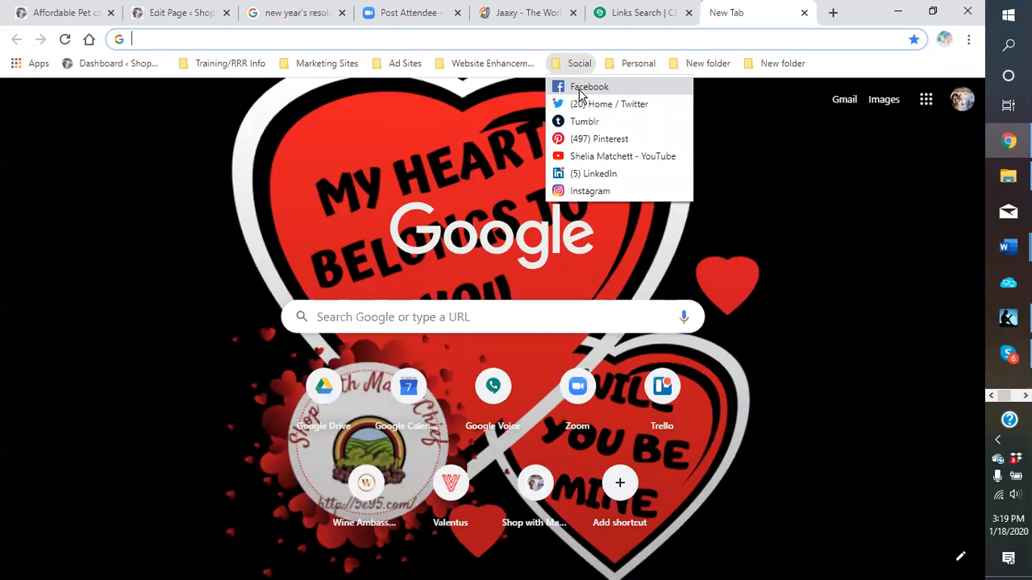
{"action": "left_click", "coordinate": [580, 89]}
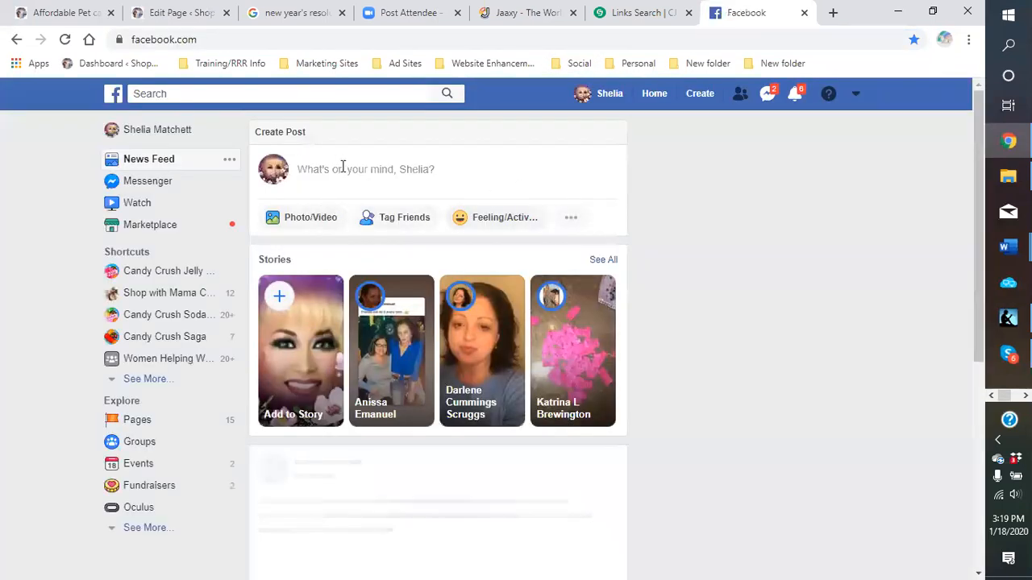
{"action": "left_click", "coordinate": [343, 169]}
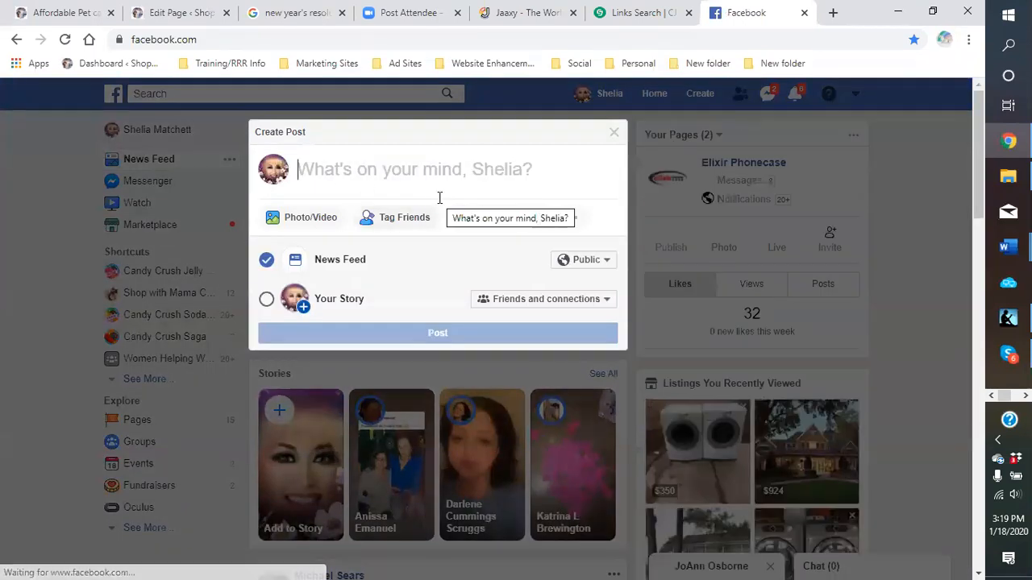
Begin the post with the question "Do you know why you made your New Year's resolution?".
{"action": "type", "text": "Do you know why you makd"}
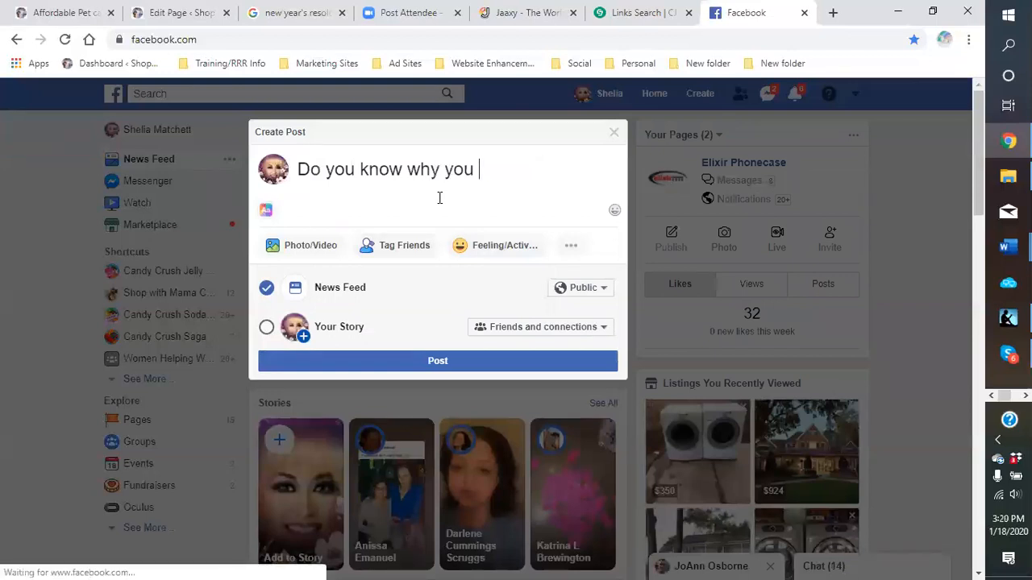
{"action": "key", "text": "BackSpace"}
{"action": "key", "text": "BackSpace"}
{"action": "type", "text": "de "}
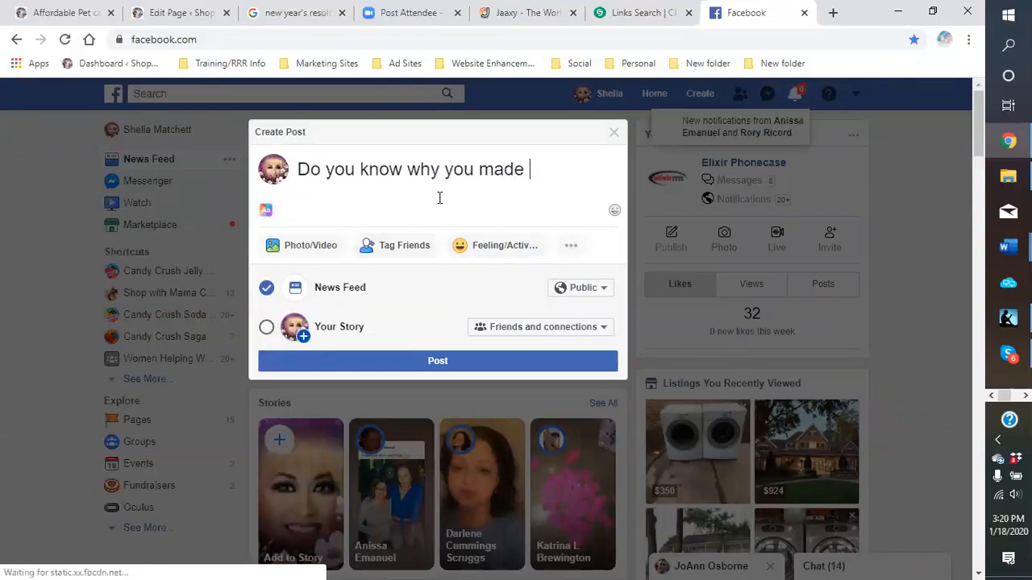
{"action": "type", "text": "your new!"}
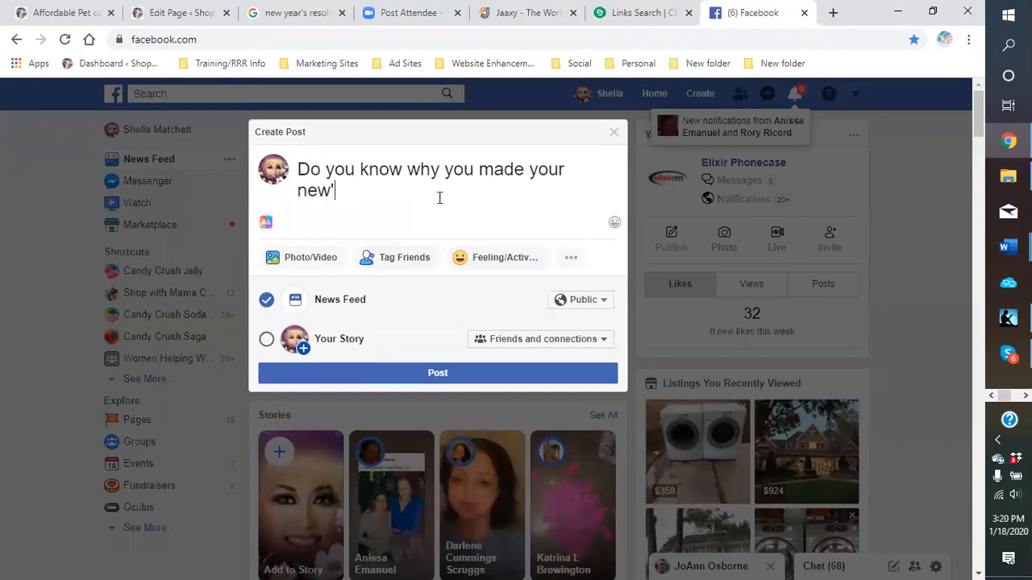
{"action": "key", "text": "BackSpace"}
{"action": "key", "text": "BackSpace"}
{"action": "key", "text": "BackSpace"}
{"action": "key", "text": "BackSpace"}
{"action": "type", "text": "New Year's re"}
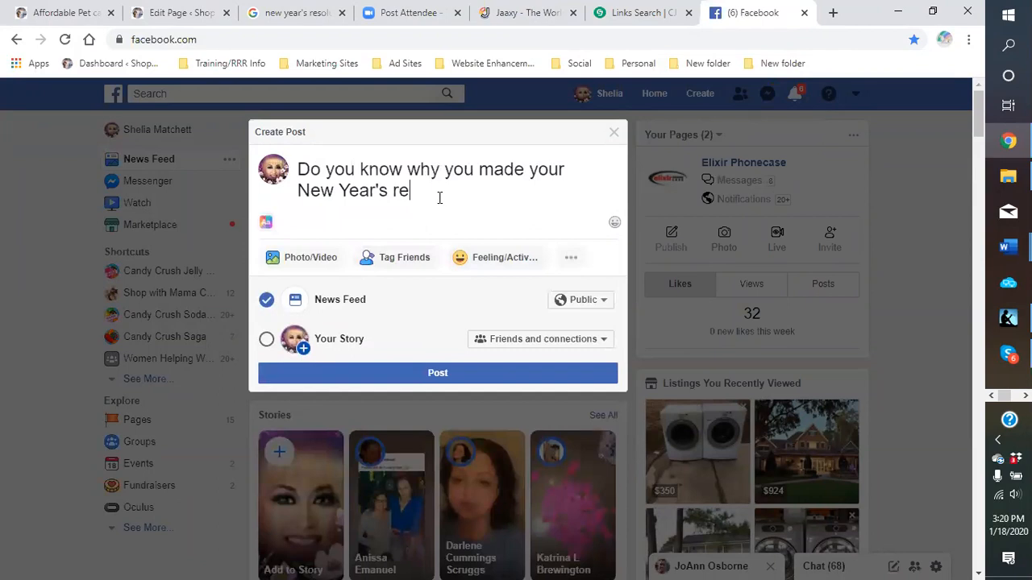
{"action": "type", "text": "solution?"}
Add to the post: "Are you planning on changing this year so that you do not have the same results and outcome as you did in 2019?".
{"action": "type", "text": "  Are you pl"}
{"action": "type", "text": "na"}
{"action": "key", "text": "BackSpace"}
{"action": "key", "text": "BackSpace"}
{"action": "type", "text": "anning on chaning"}
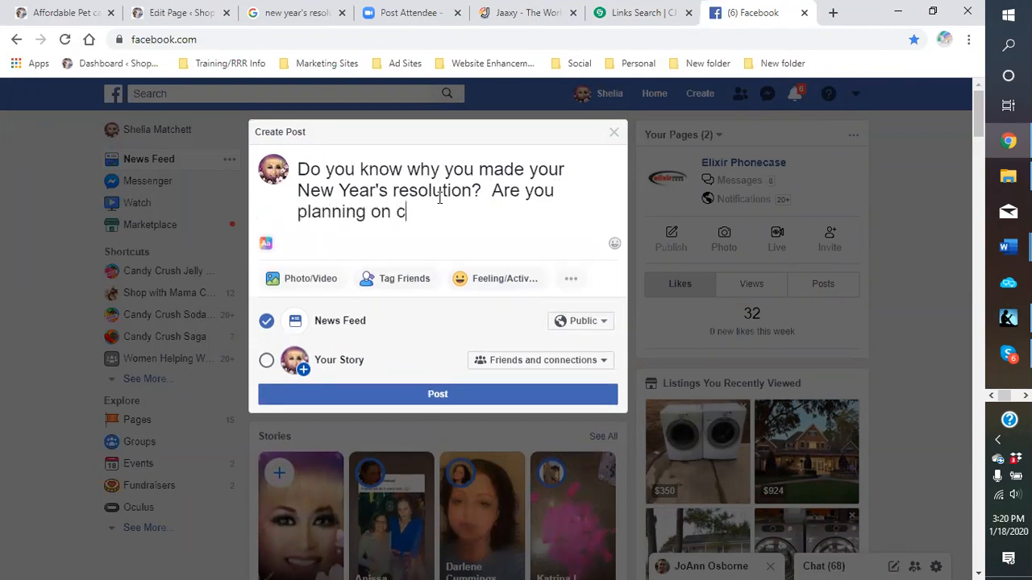
{"action": "key", "text": "BackSpace"}
{"action": "type", "text": "m"}
{"action": "key", "text": "BackSpace"}
{"action": "type", "text": "ning"}
{"action": "key", "text": "BackSpace"}
{"action": "key", "text": "BackSpace"}
{"action": "key", "text": "BackSpace"}
{"action": "key", "text": "BackSpace"}
{"action": "key", "text": "BackSpace"}
{"action": "key", "text": "BackSpace"}
{"action": "type", "text": "ging this year so"}
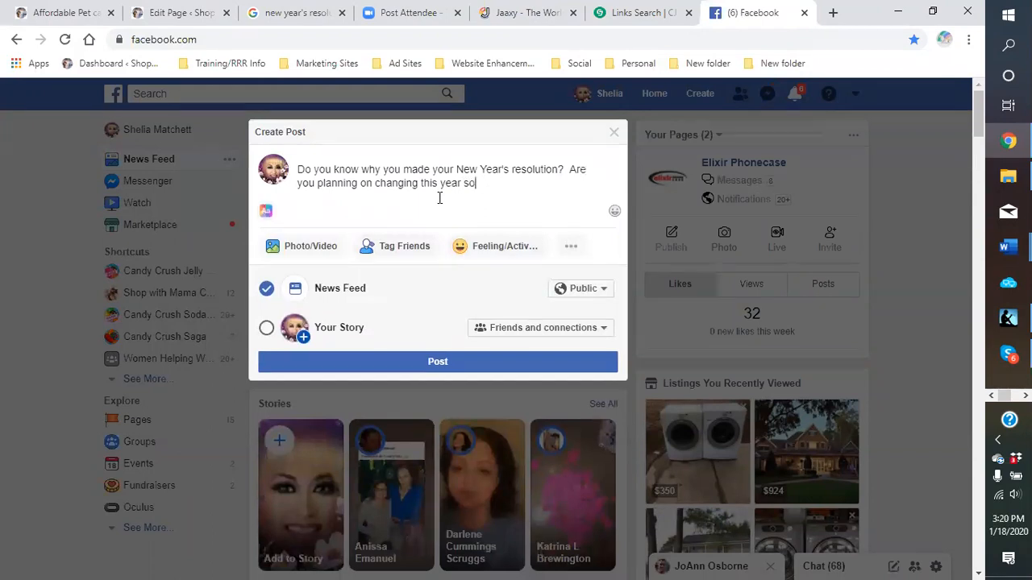
{"action": "type", "text": " that you do not have the same results and c"}
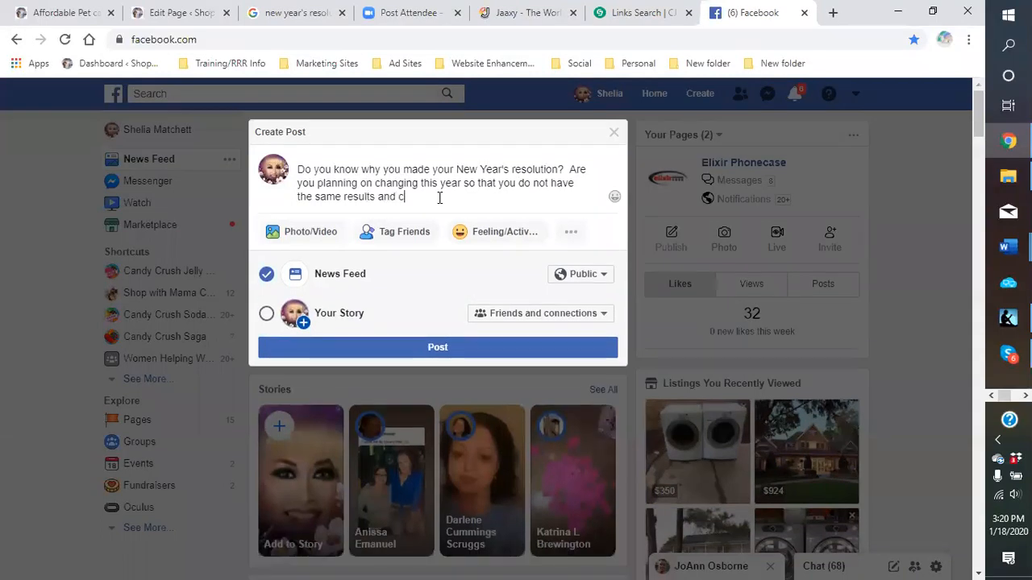
{"action": "type", "text": "utcome as you did in"}
{"action": "type", "text": "2019?  Change "}
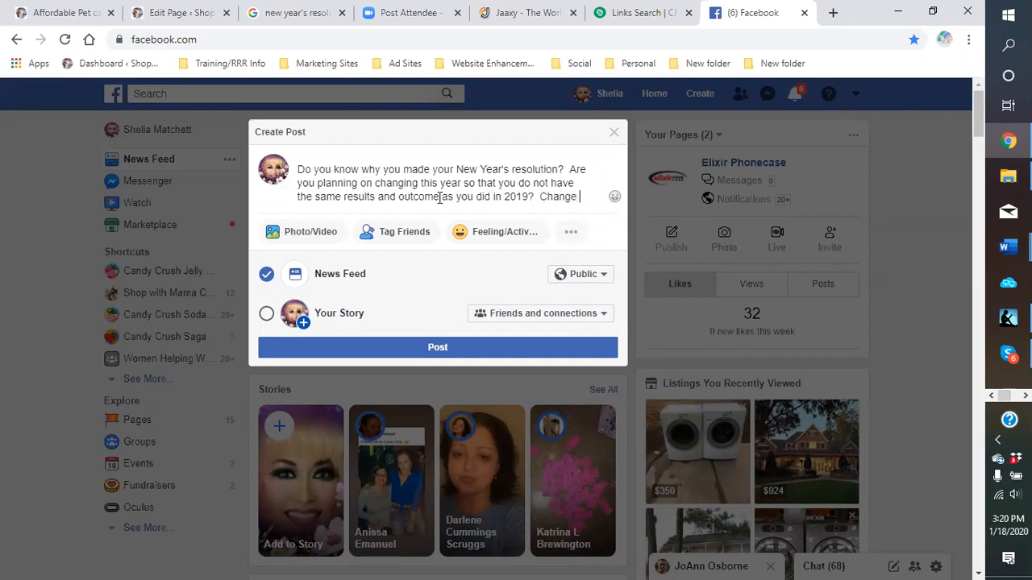
Complete the post's text with the sentence "Change can be hard but sometimes it is best.".
{"action": "type", "text": "can be hard but"}
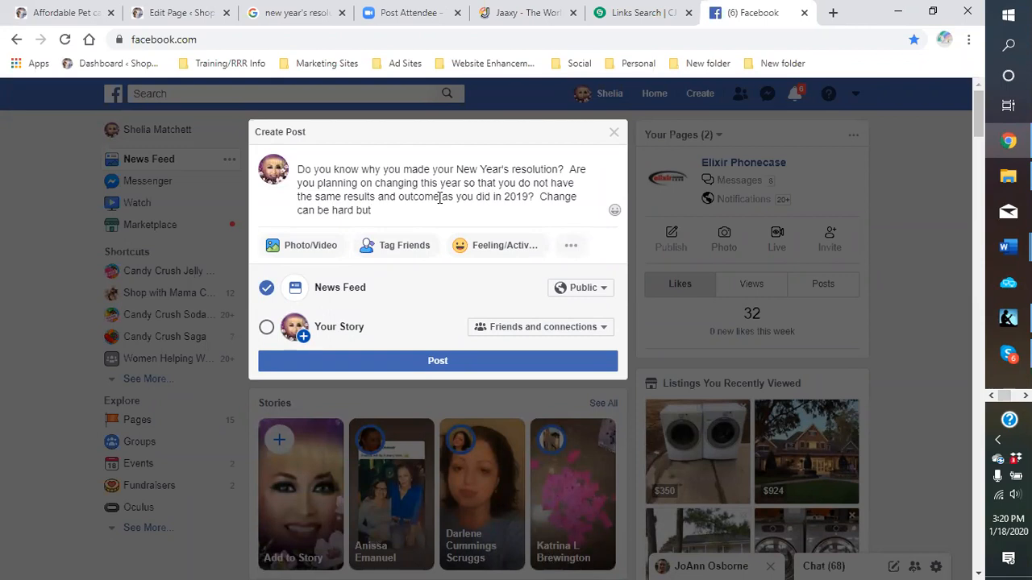
{"action": "type", "text": " sometimes it is best"}
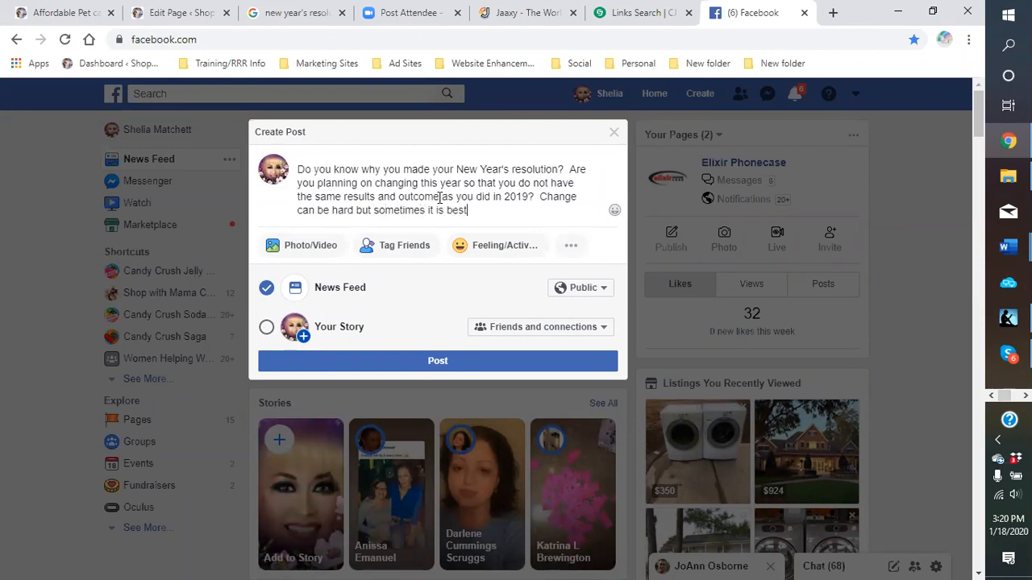
{"action": "type", "text": "."}
Attach the round Shop with MamaChief logo picture and publish the post to both News Feed and Your Story.
{"action": "left_click", "coordinate": [328, 252]}
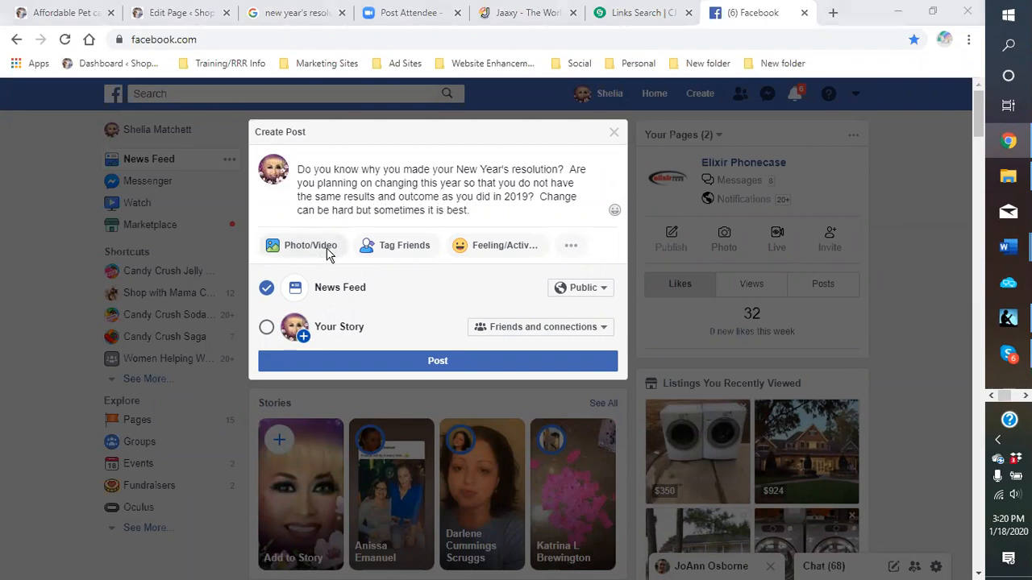
{"action": "double_click", "coordinate": [272, 225]}
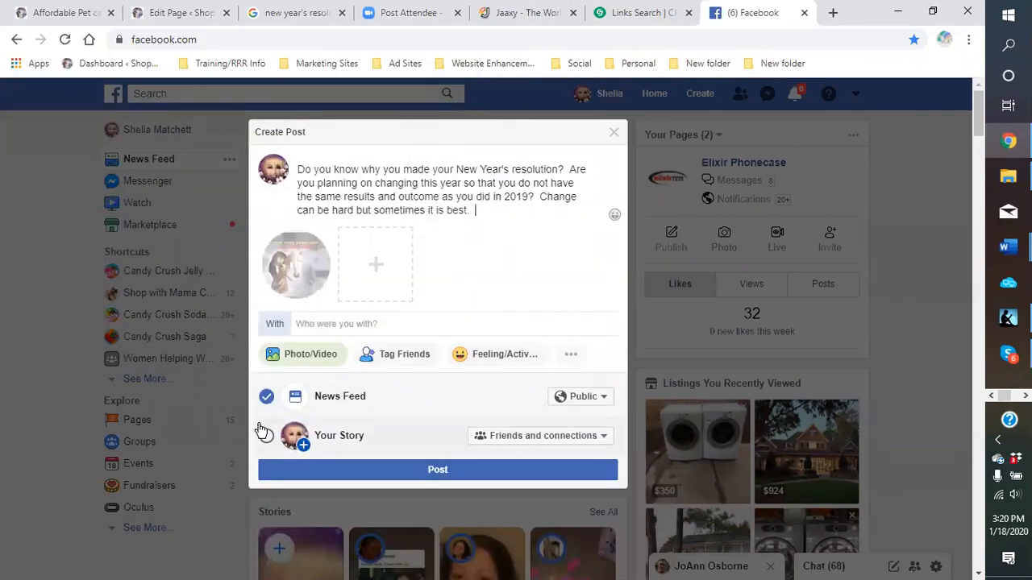
{"action": "left_click", "coordinate": [267, 439]}
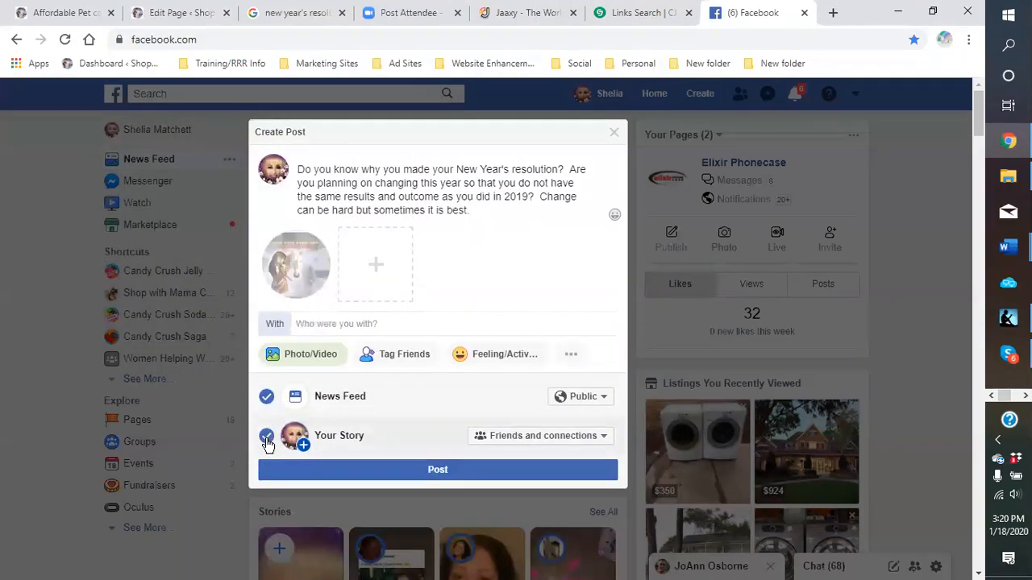
{"action": "left_click", "coordinate": [428, 473]}
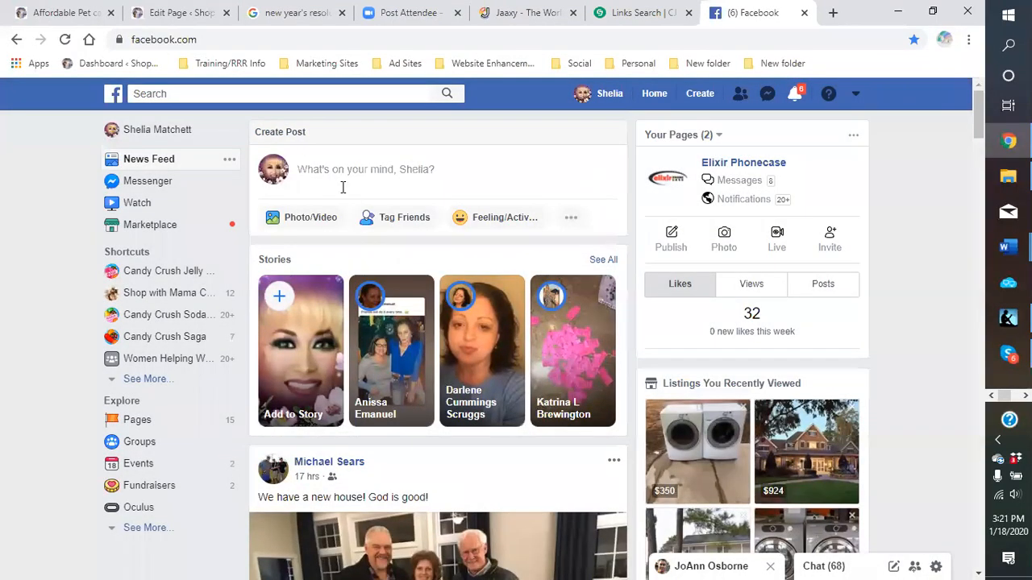
View the newly published story and look through the news feed for the new post.
{"action": "scroll", "coordinate": [373, 258], "scroll_direction": "down", "scroll_amount": 1}
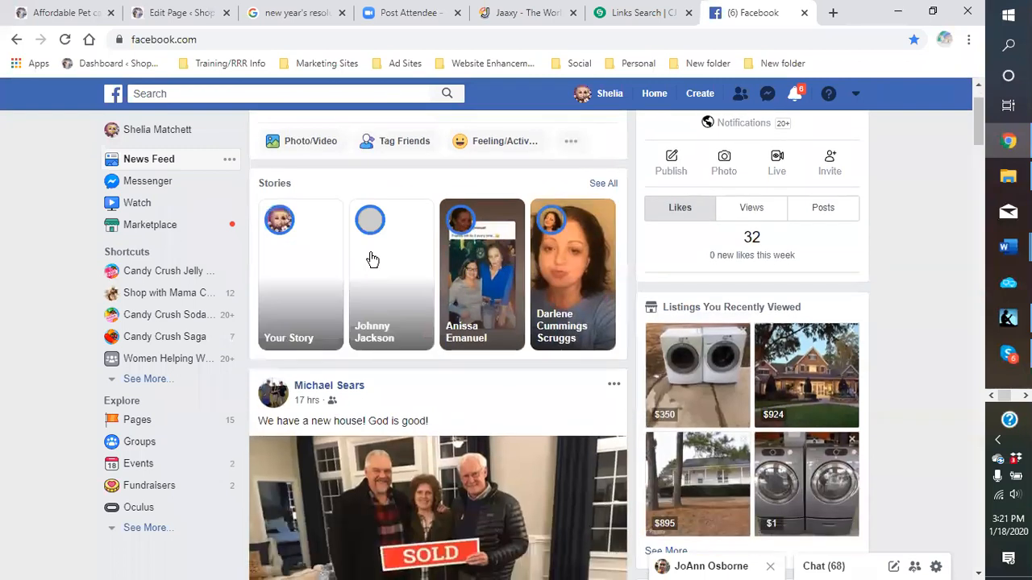
{"action": "scroll", "coordinate": [372, 258], "scroll_direction": "down", "scroll_amount": 4}
{"action": "scroll", "coordinate": [373, 258], "scroll_direction": "up", "scroll_amount": 5}
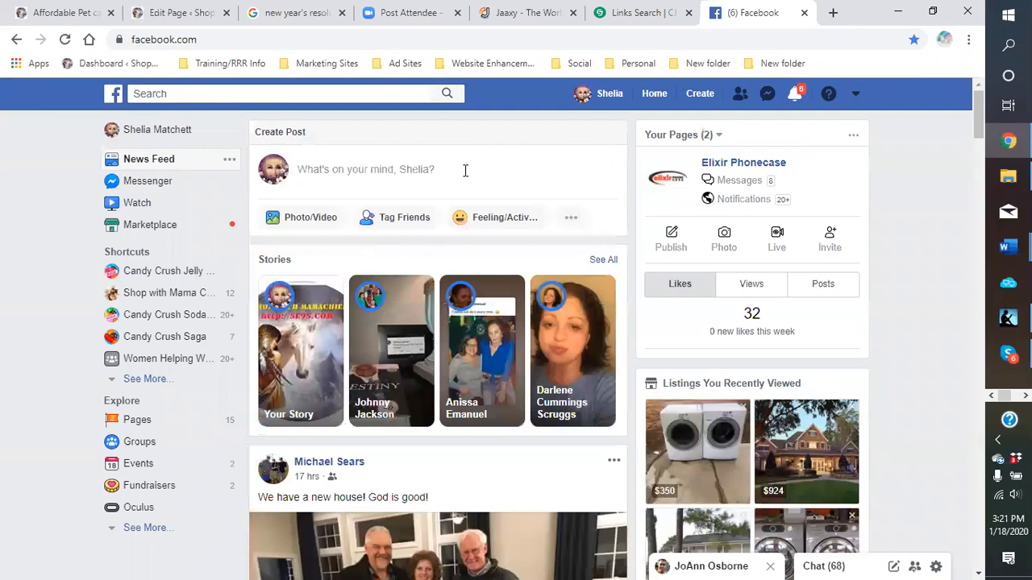
{"action": "left_click", "coordinate": [299, 372]}
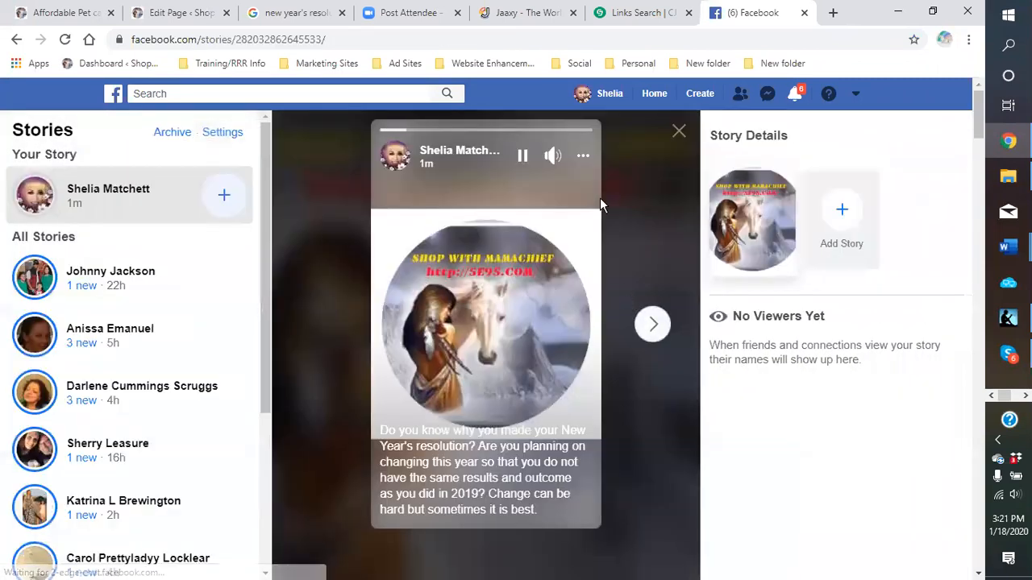
{"action": "left_click", "coordinate": [679, 134]}
{"action": "scroll", "coordinate": [396, 266], "scroll_direction": "down", "scroll_amount": 3}
{"action": "scroll", "coordinate": [395, 325], "scroll_direction": "down", "scroll_amount": 2}
{"action": "scroll", "coordinate": [428, 368], "scroll_direction": "up", "scroll_amount": 5}
Go to the account's own profile page and find the comment area of the new resolutions post.
{"action": "left_click", "coordinate": [613, 103]}
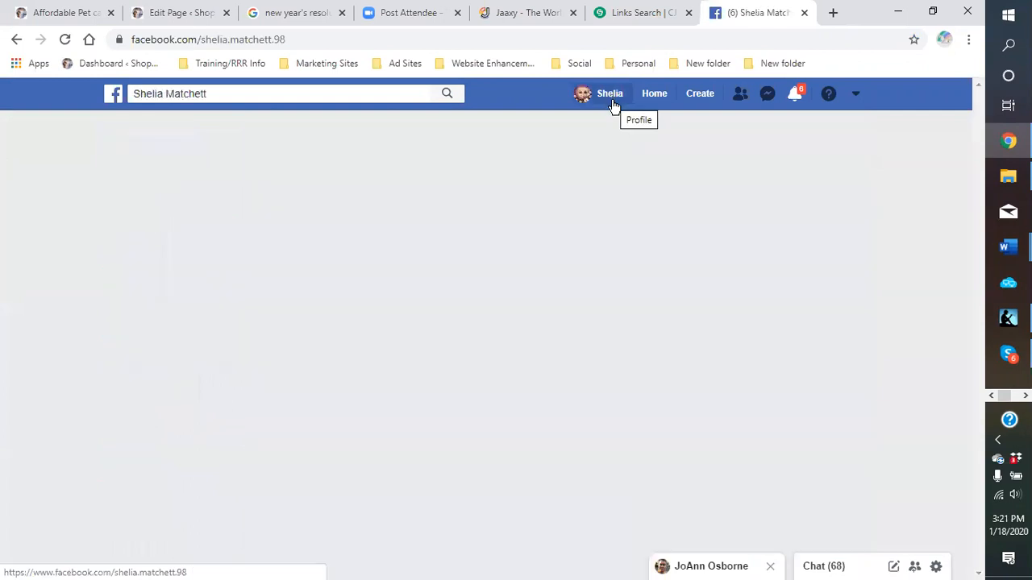
{"action": "scroll", "coordinate": [462, 364], "scroll_direction": "down", "scroll_amount": 4}
{"action": "scroll", "coordinate": [475, 355], "scroll_direction": "down", "scroll_amount": 5}
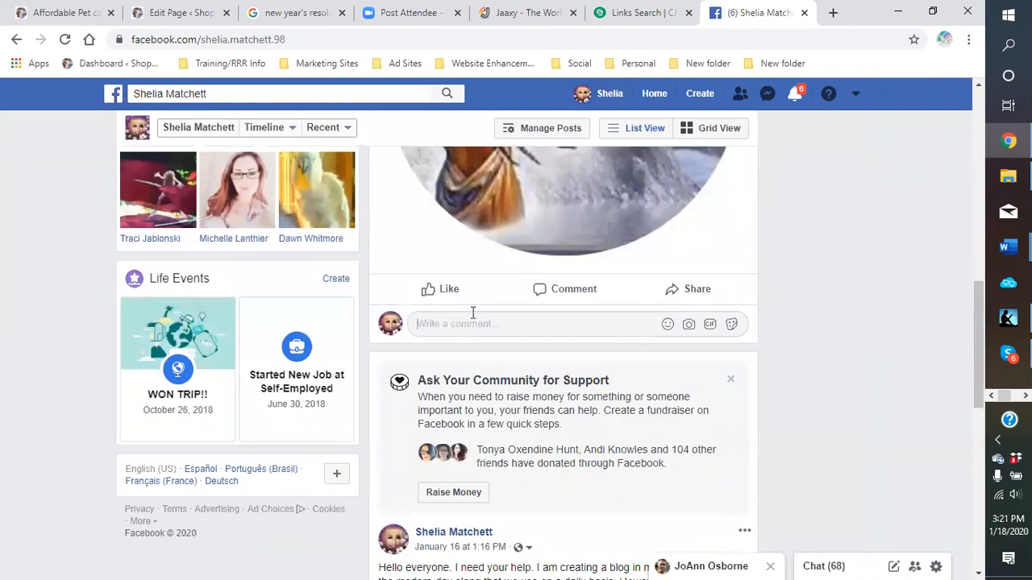
{"action": "mouse_move", "coordinate": [493, 302]}
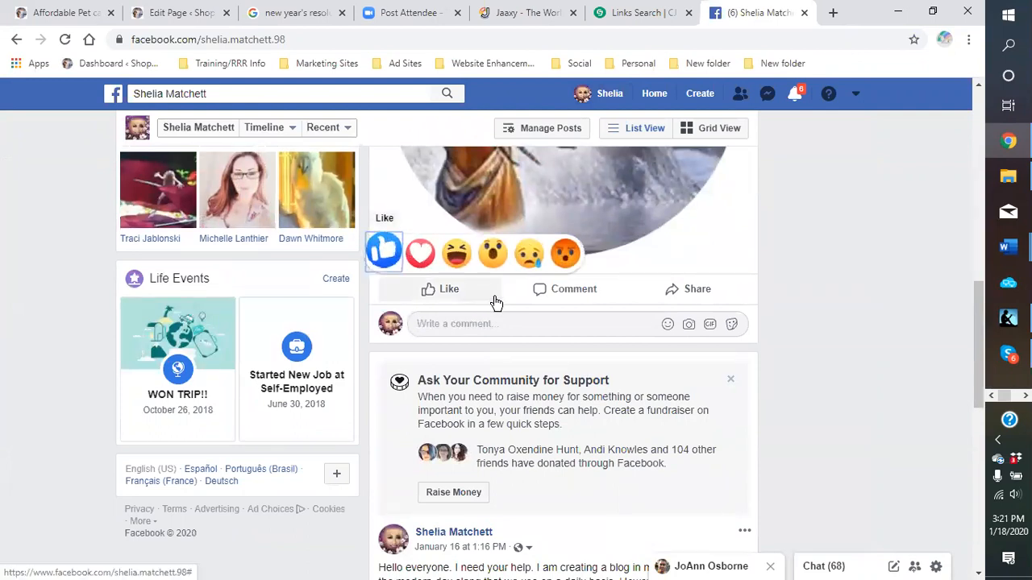
Write the comment "If you want, read my blog on my thoughts on this subject:" under the new post.
{"action": "left_click", "coordinate": [484, 323]}
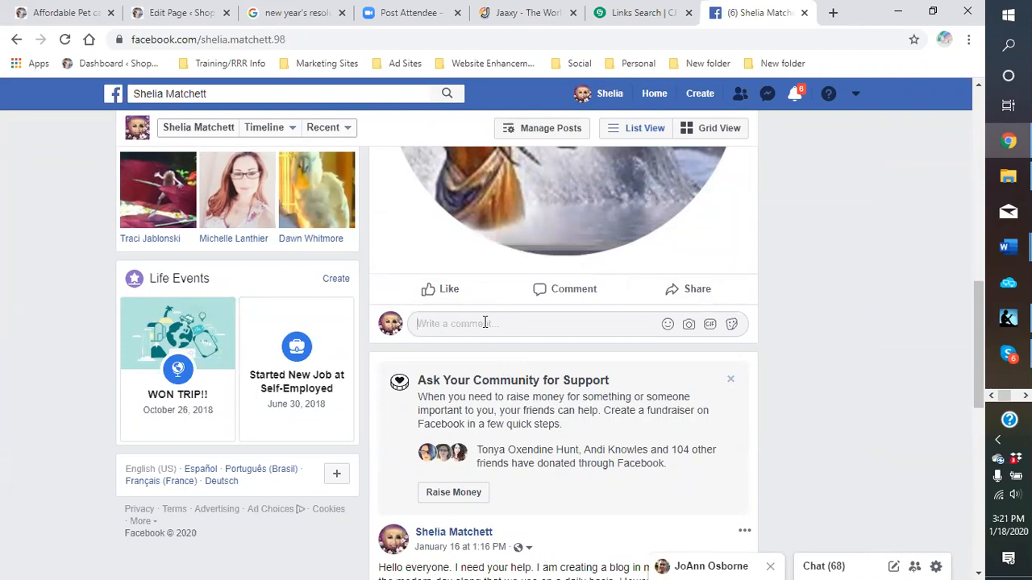
{"action": "type", "text": "If you want to "}
{"action": "type", "text": ": read m"}
{"action": "key", "text": "BackSpace"}
{"action": "key", "text": "BackSpace"}
{"action": "key", "text": "BackSpace"}
{"action": "key", "text": "BackSpace"}
{"action": "key", "text": "BackSpace"}
{"action": "key", "text": "BackSpace"}
{"action": "key", "text": "BackSpace"}
{"action": "key", "text": "BackSpace"}
{"action": "key", "text": "BackSpace"}
{"action": "type", "text": ", read my blog on"}
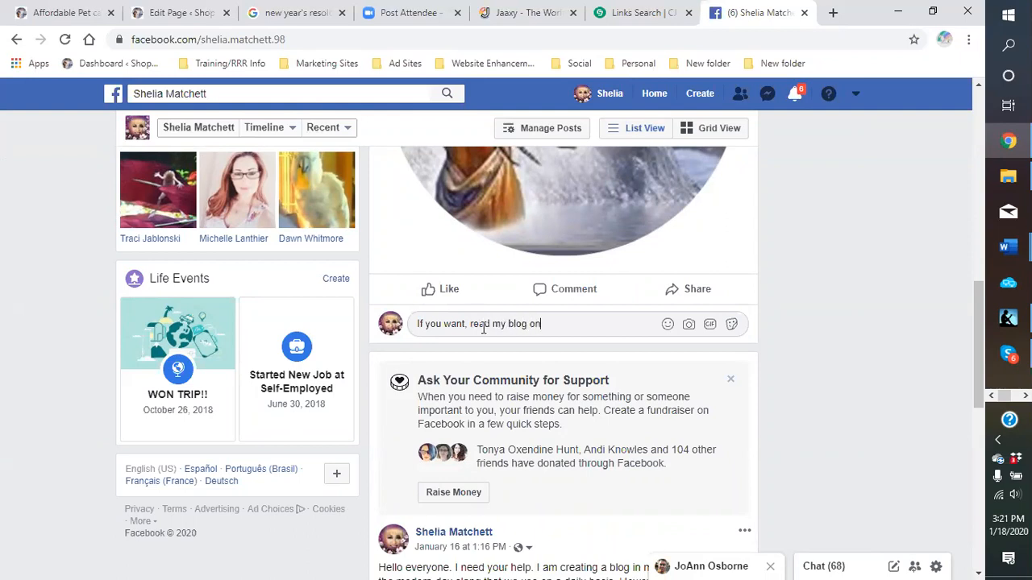
{"action": "type", "text": " my thoughts on this subject:"}
{"action": "right_click", "coordinate": [697, 332]}
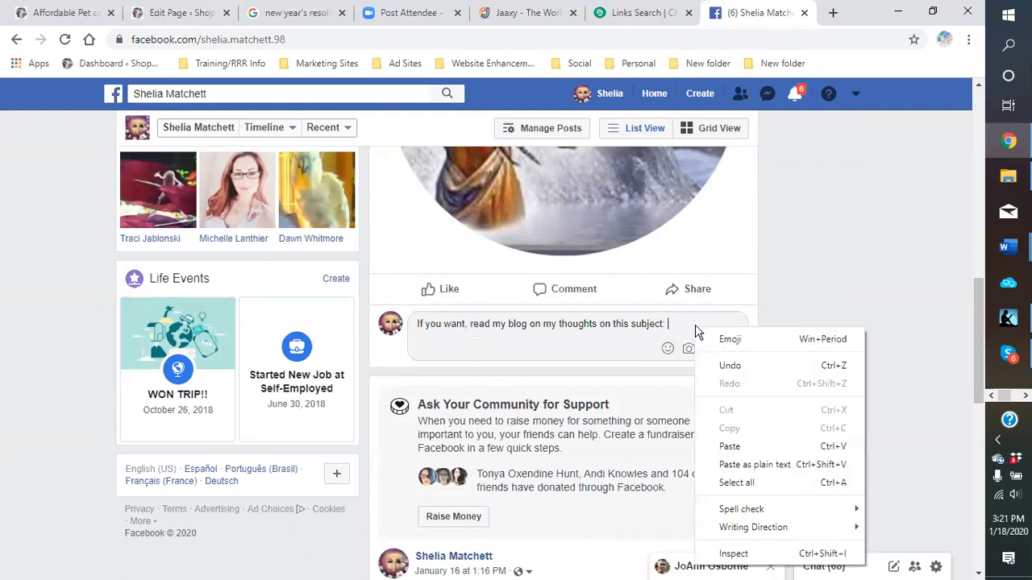
{"action": "left_click", "coordinate": [732, 446]}
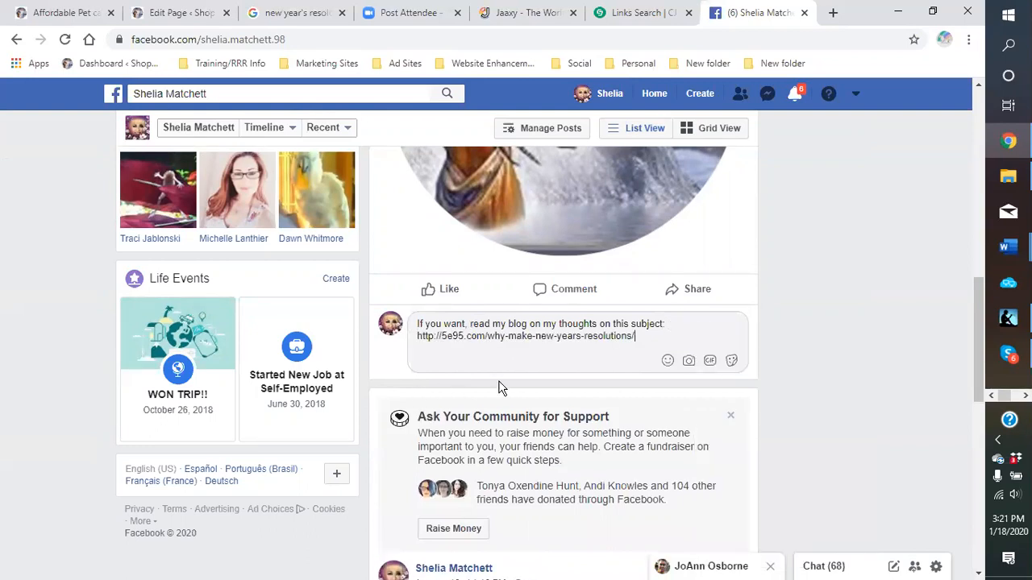
{"action": "key", "text": "Return"}
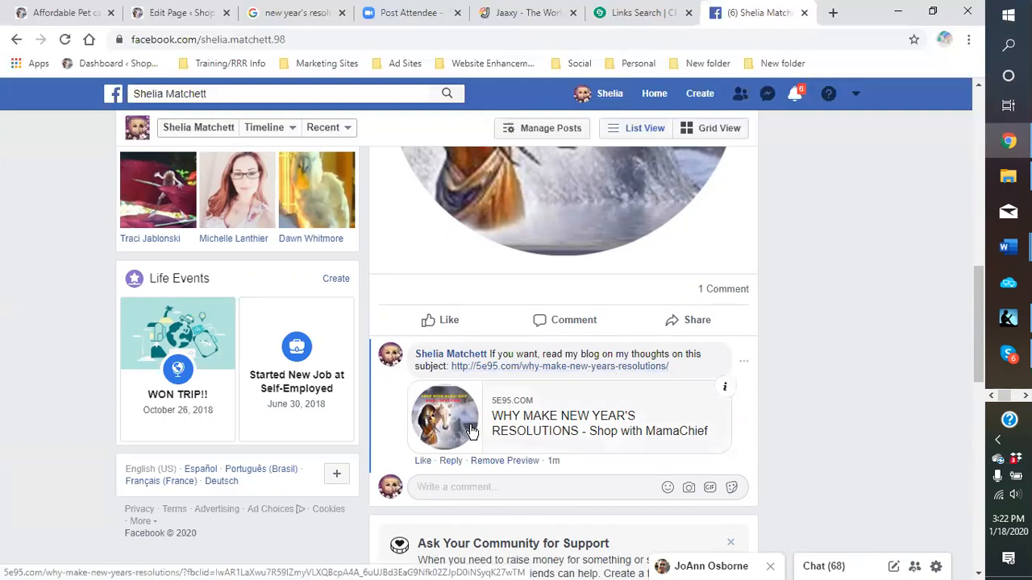
{"action": "scroll", "coordinate": [537, 357], "scroll_direction": "up", "scroll_amount": 4}
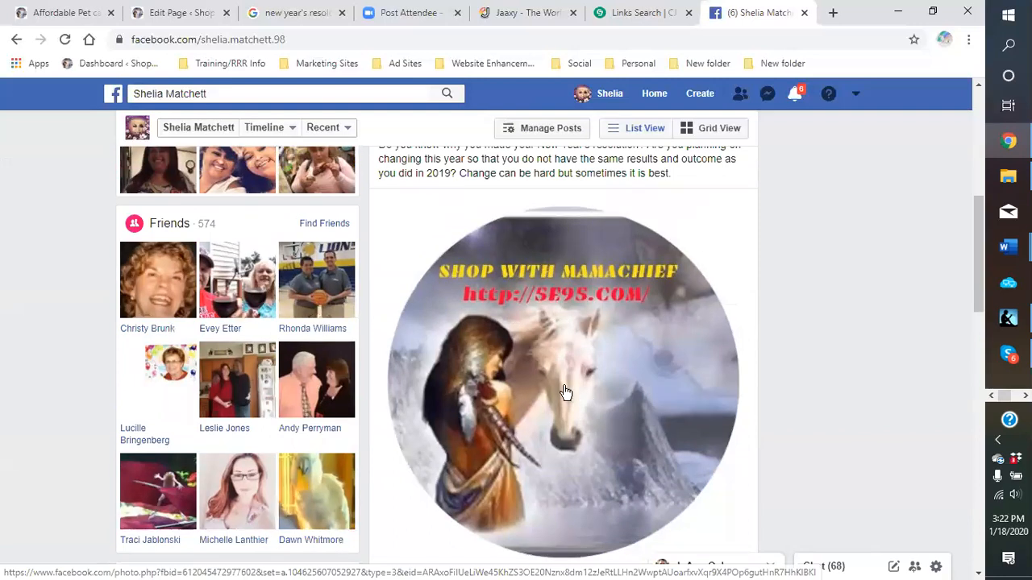
{"action": "scroll", "coordinate": [564, 393], "scroll_direction": "down", "scroll_amount": 4}
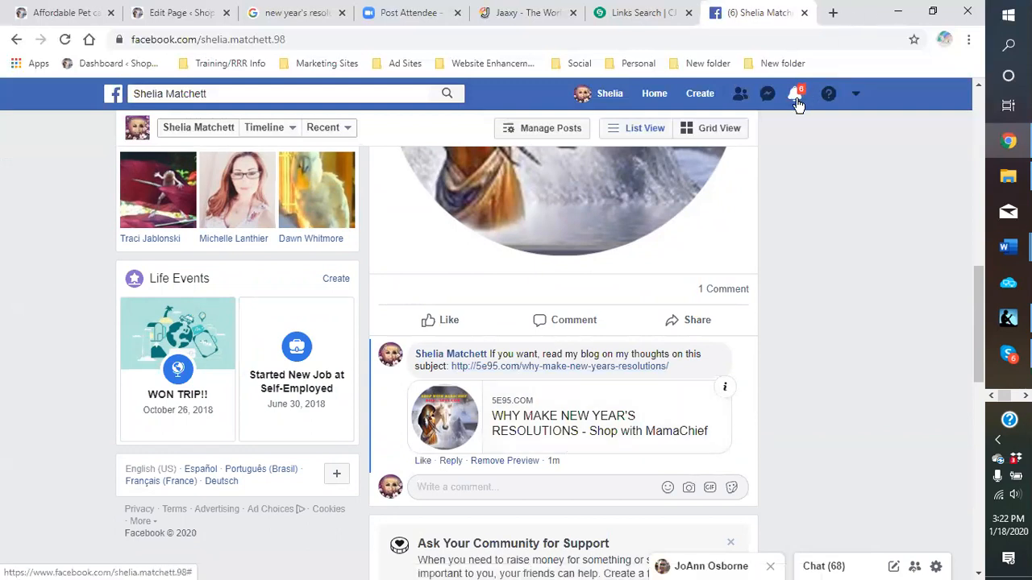
Close the Links Search, Jaaxy and Google search browser tabs and return to the WordPress page editor.
{"action": "left_click", "coordinate": [687, 12]}
{"action": "left_click", "coordinate": [572, 13]}
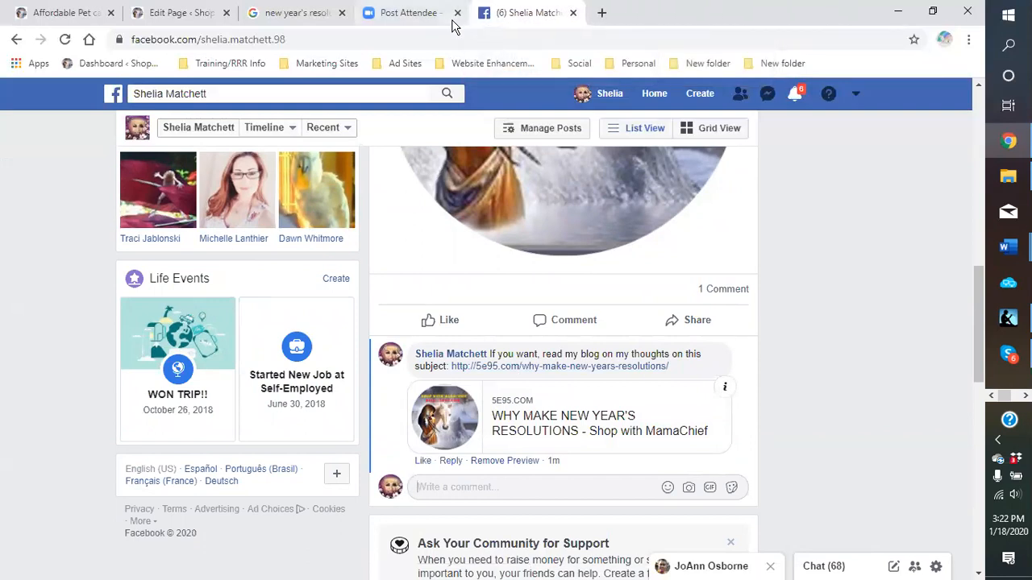
{"action": "left_click", "coordinate": [342, 13]}
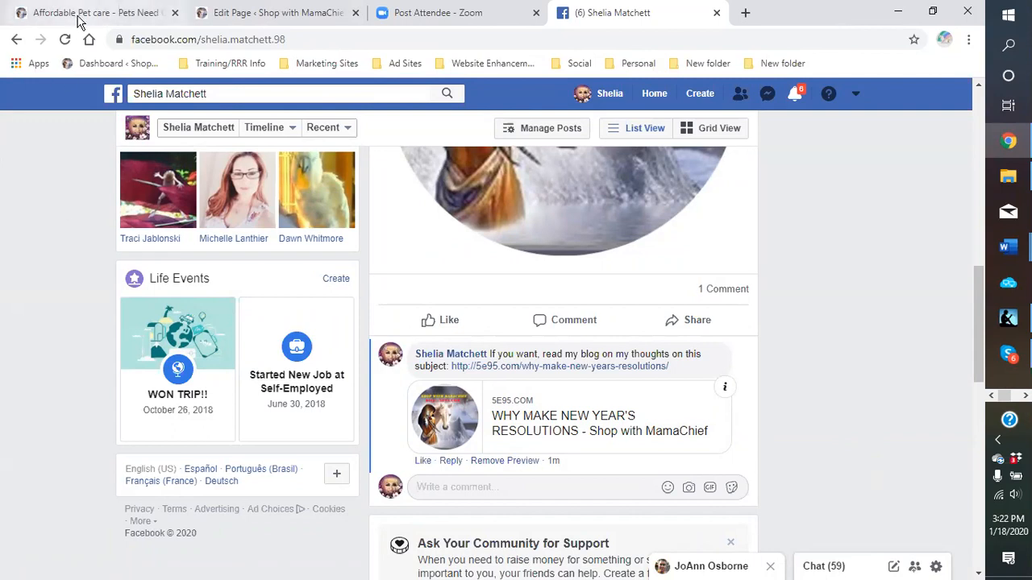
{"action": "left_click", "coordinate": [262, 18]}
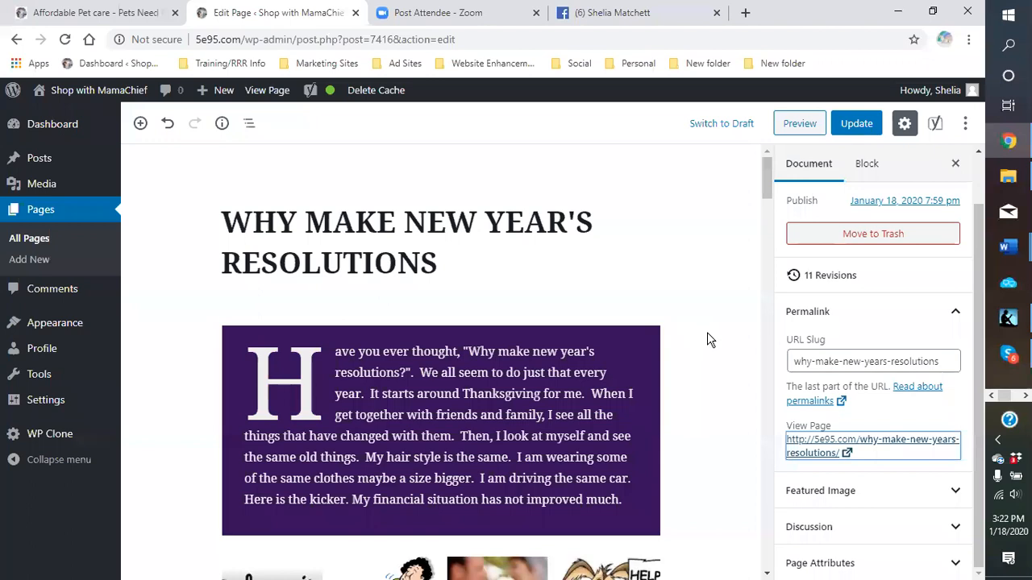
Look through the New Year's resolutions page from its title down to the Yoast snippet preview.
{"action": "scroll", "coordinate": [707, 340], "scroll_direction": "down", "scroll_amount": 1}
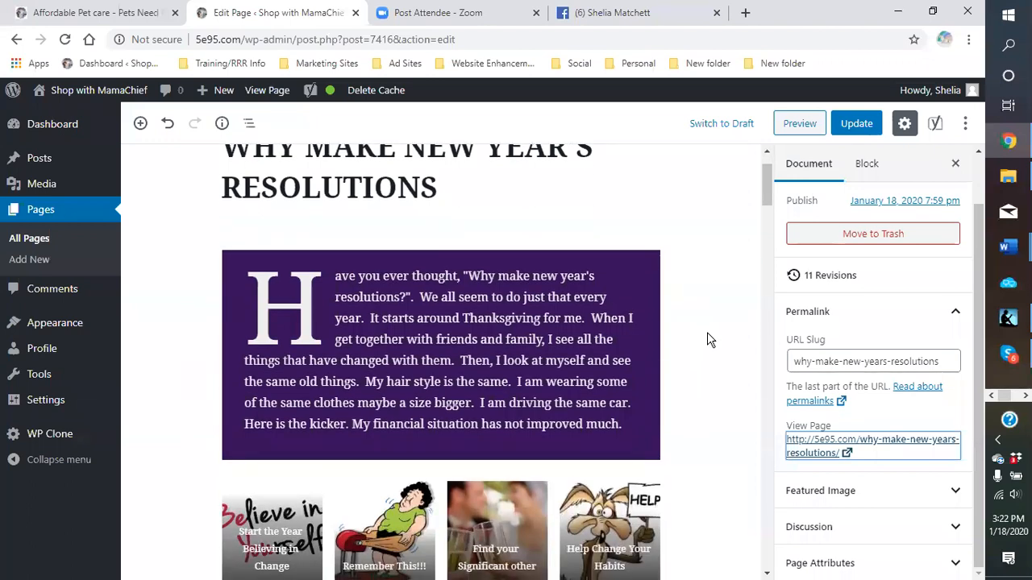
{"action": "scroll", "coordinate": [707, 339], "scroll_direction": "down", "scroll_amount": 2}
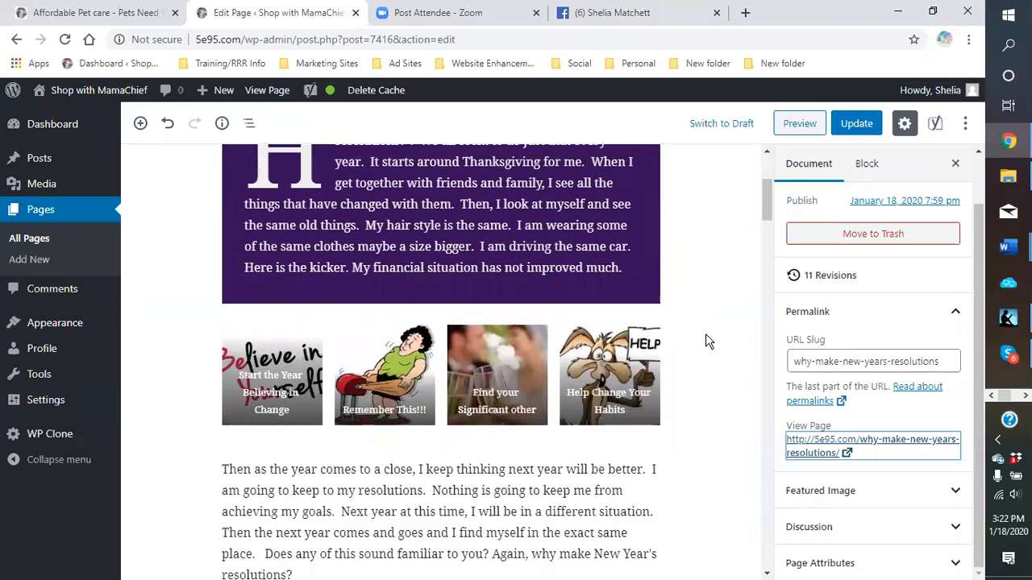
{"action": "scroll", "coordinate": [705, 341], "scroll_direction": "down", "scroll_amount": 2}
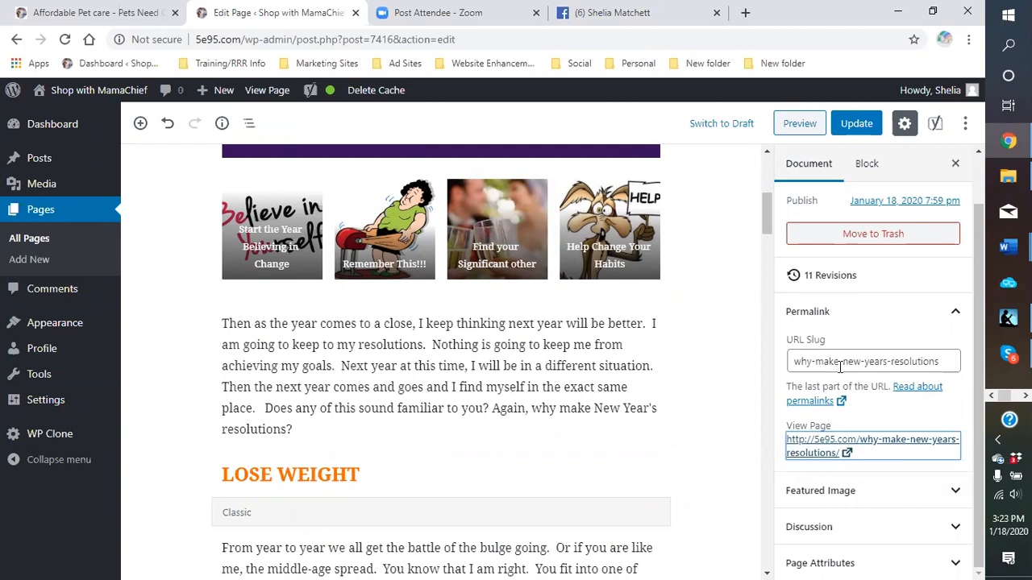
{"action": "scroll", "coordinate": [731, 383], "scroll_direction": "up", "scroll_amount": 5}
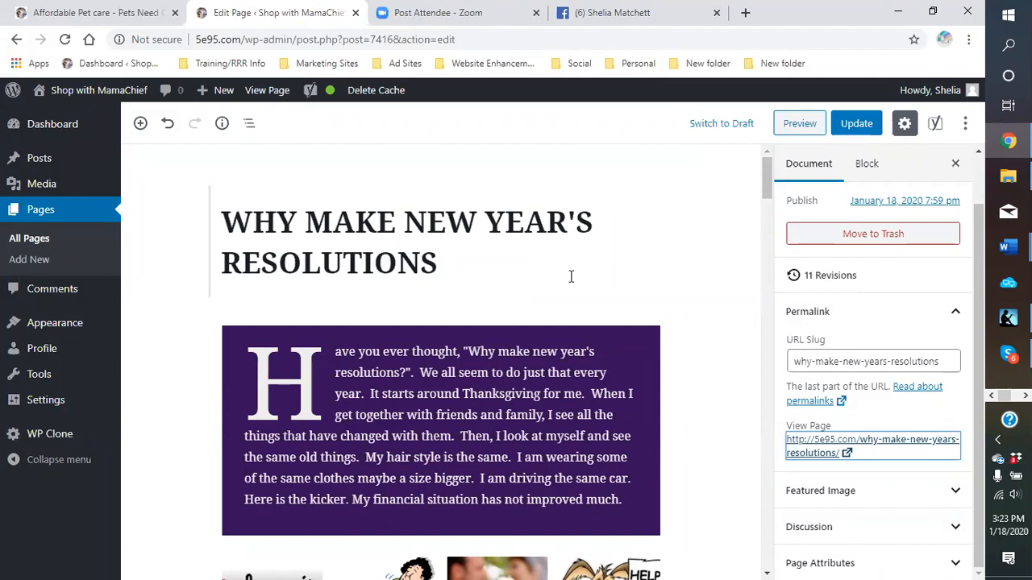
{"action": "scroll", "coordinate": [564, 278], "scroll_direction": "down", "scroll_amount": 15}
{"action": "scroll", "coordinate": [395, 401], "scroll_direction": "down", "scroll_amount": 20}
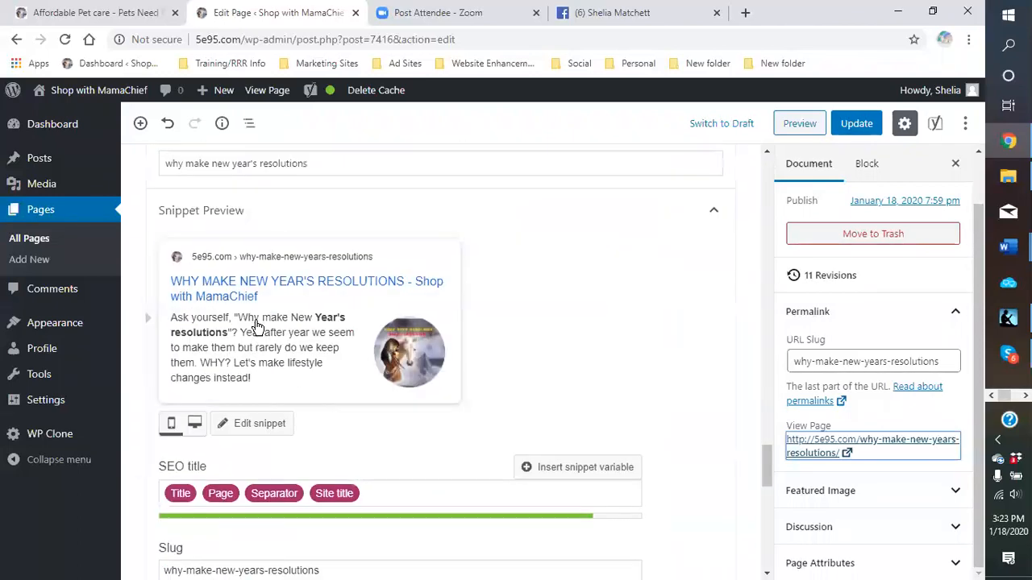
Collapse and reopen the Yoast snippet editor, and examine the SEO title, slug and meta description.
{"action": "scroll", "coordinate": [234, 258], "scroll_direction": "up", "scroll_amount": 1}
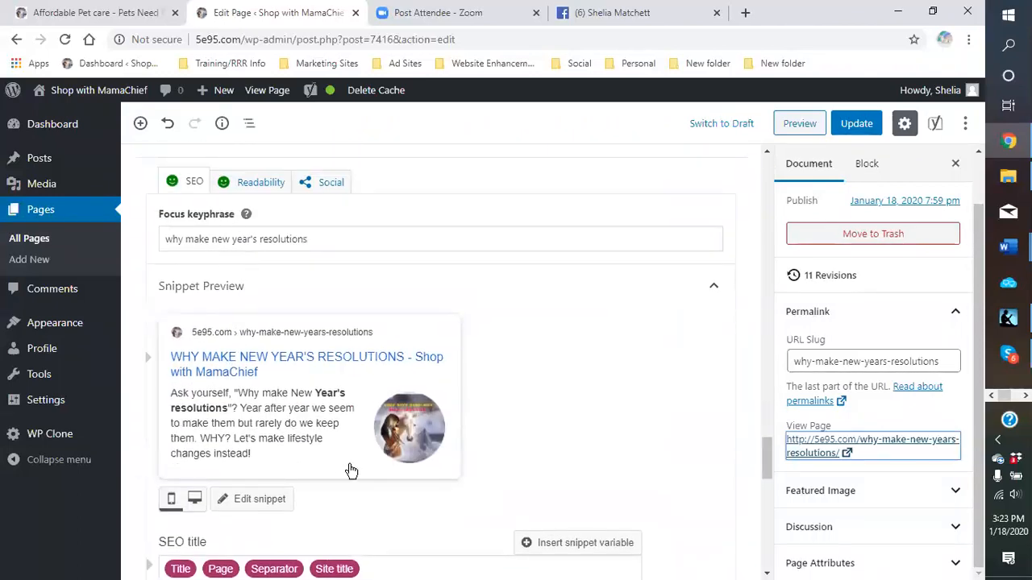
{"action": "scroll", "coordinate": [347, 467], "scroll_direction": "down", "scroll_amount": 2}
{"action": "left_click", "coordinate": [254, 353]}
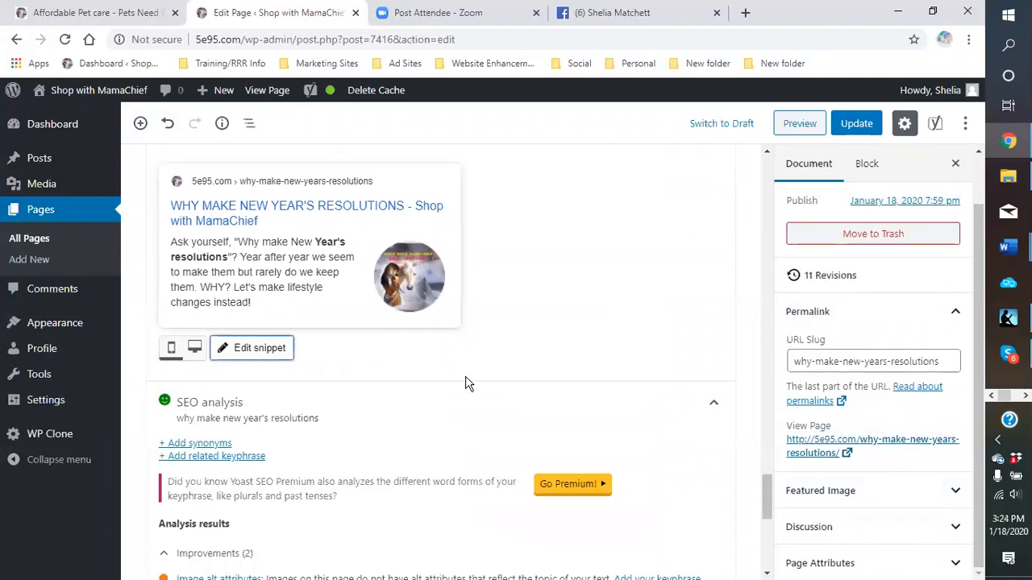
{"action": "scroll", "coordinate": [381, 412], "scroll_direction": "up", "scroll_amount": 1}
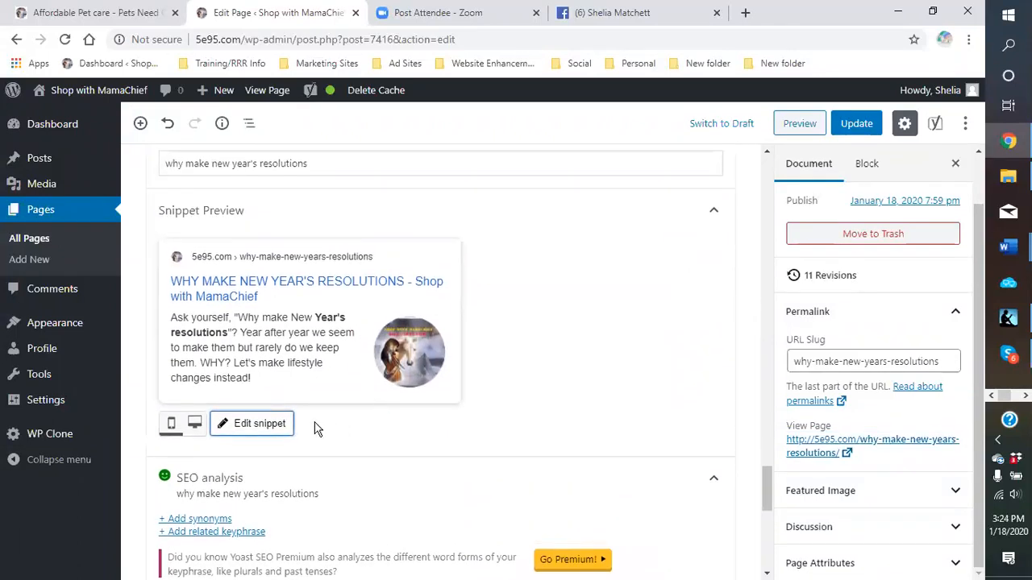
{"action": "scroll", "coordinate": [309, 431], "scroll_direction": "down", "scroll_amount": 4}
{"action": "scroll", "coordinate": [311, 390], "scroll_direction": "up", "scroll_amount": 4}
{"action": "left_click", "coordinate": [254, 427]}
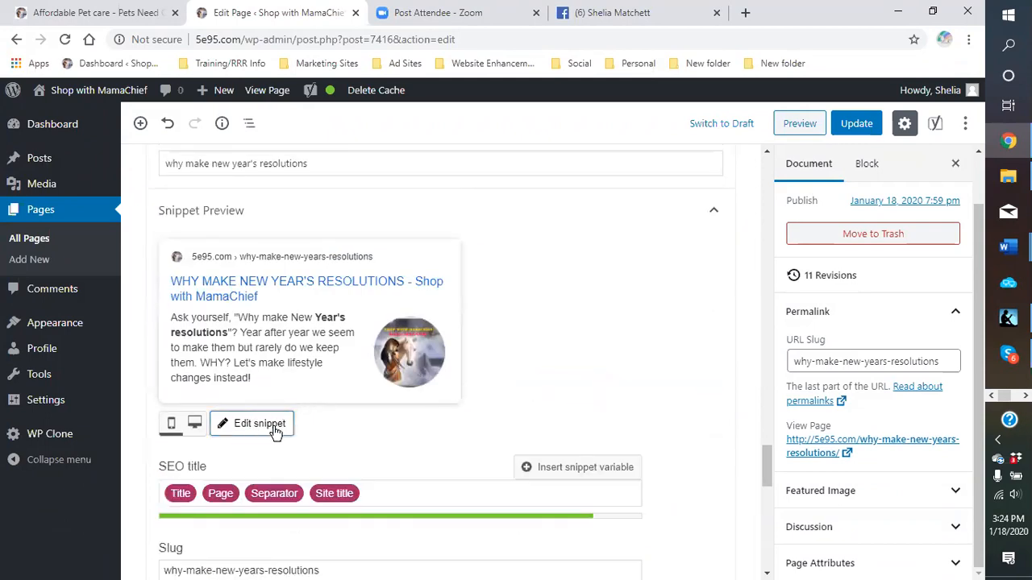
{"action": "scroll", "coordinate": [323, 442], "scroll_direction": "down", "scroll_amount": 4}
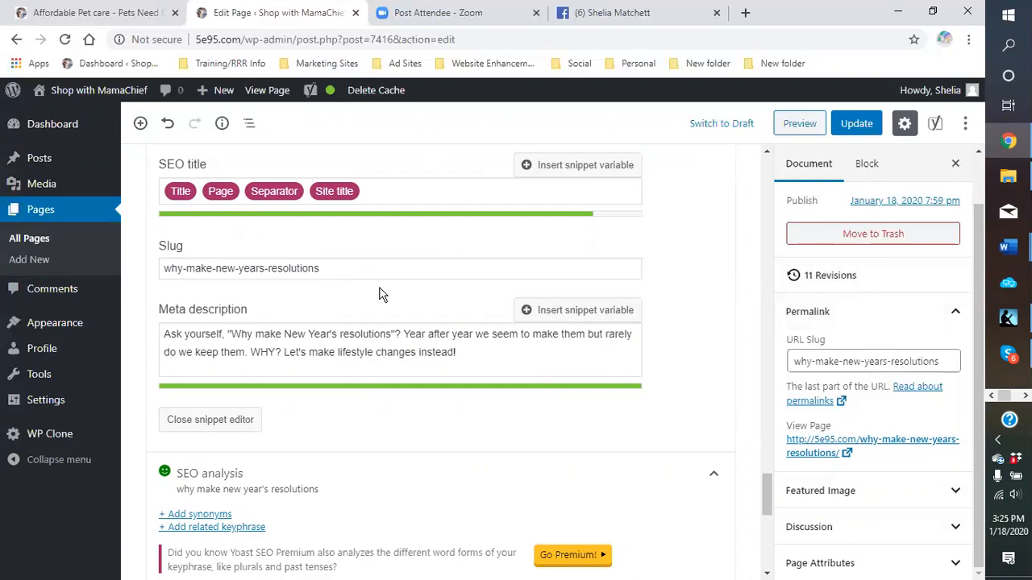
Review the page body up to the introduction and return to the meta description in the Yoast section.
{"action": "scroll", "coordinate": [608, 274], "scroll_direction": "up", "scroll_amount": 15}
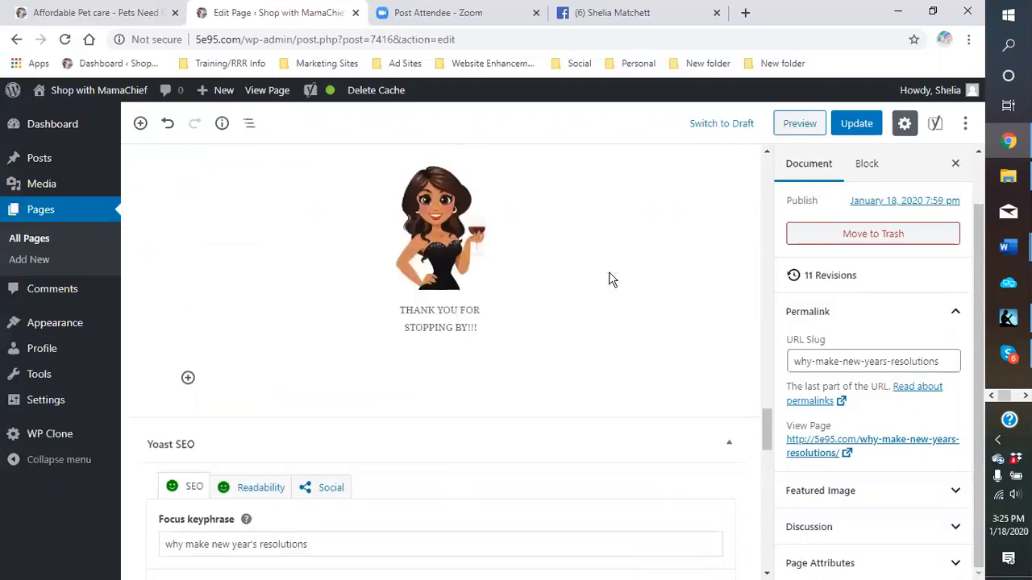
{"action": "scroll", "coordinate": [608, 272], "scroll_direction": "up", "scroll_amount": 15}
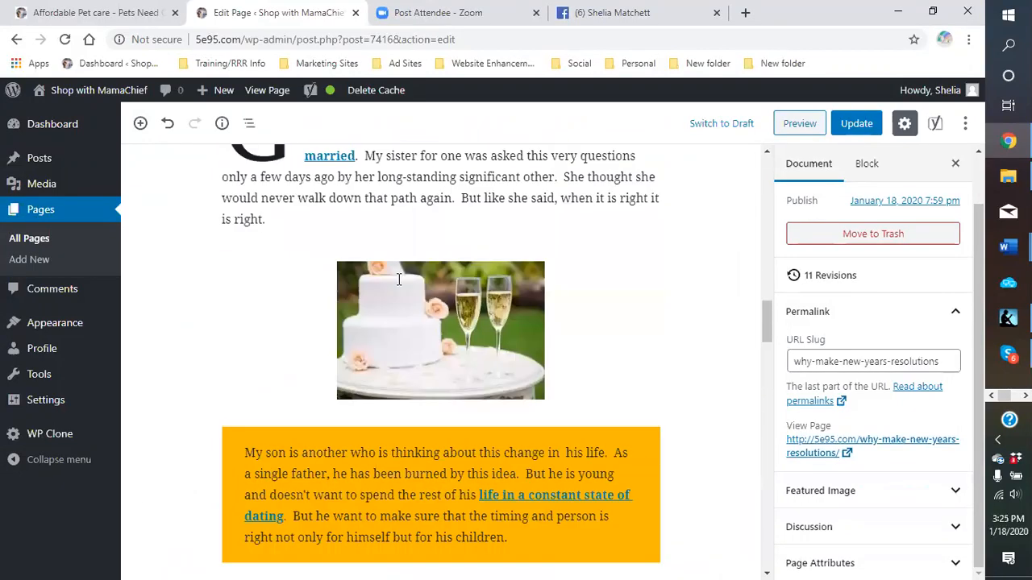
{"action": "scroll", "coordinate": [398, 278], "scroll_direction": "up", "scroll_amount": 15}
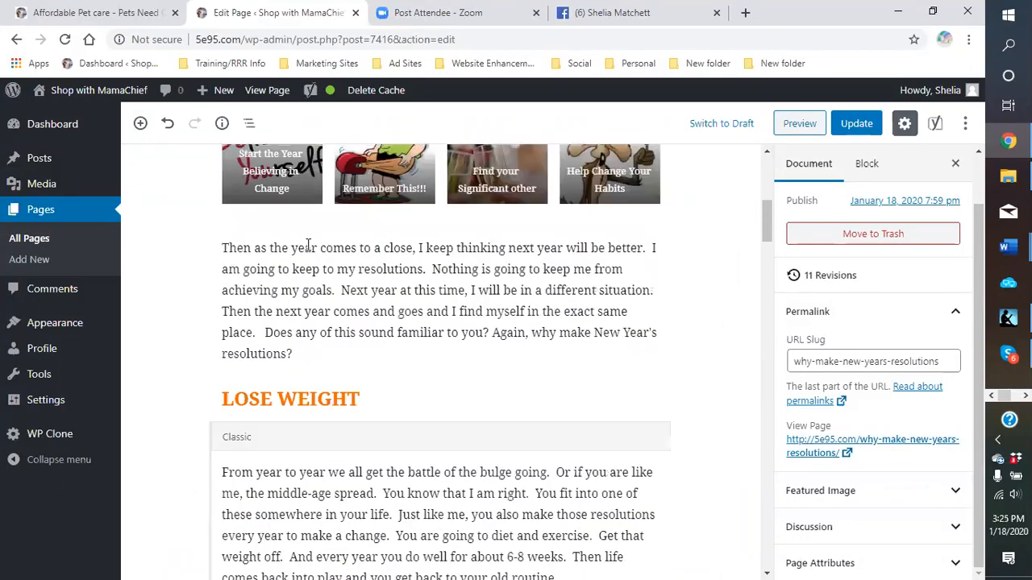
{"action": "scroll", "coordinate": [290, 322], "scroll_direction": "down", "scroll_amount": 15}
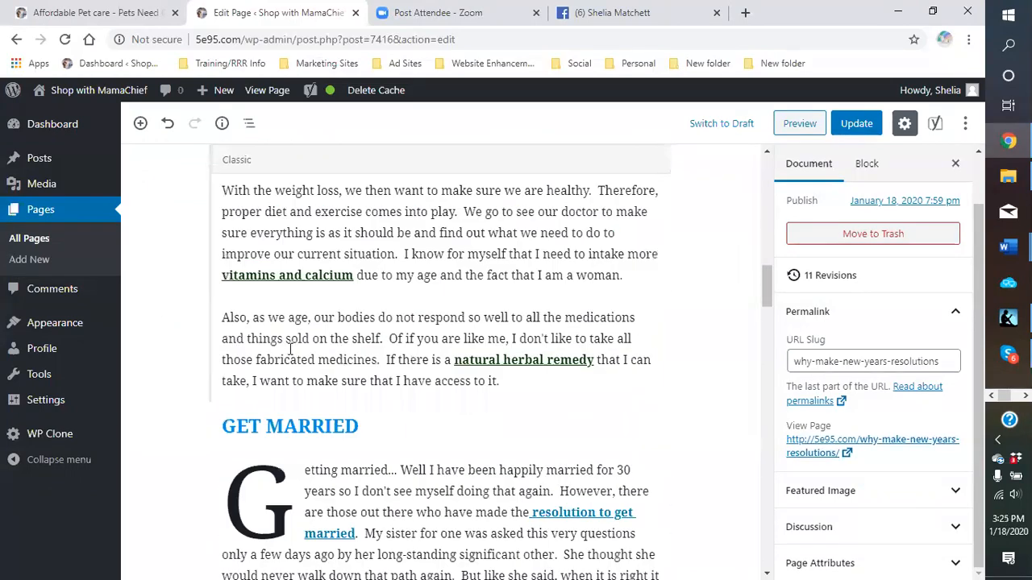
{"action": "scroll", "coordinate": [290, 353], "scroll_direction": "down", "scroll_amount": 15}
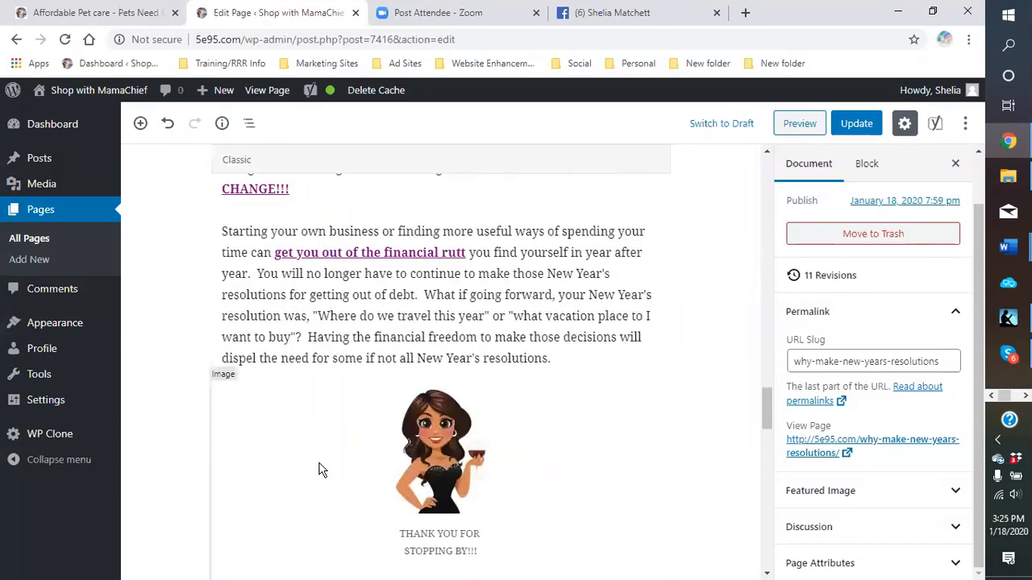
{"action": "scroll", "coordinate": [330, 472], "scroll_direction": "down", "scroll_amount": 5}
{"action": "scroll", "coordinate": [315, 414], "scroll_direction": "down", "scroll_amount": 2}
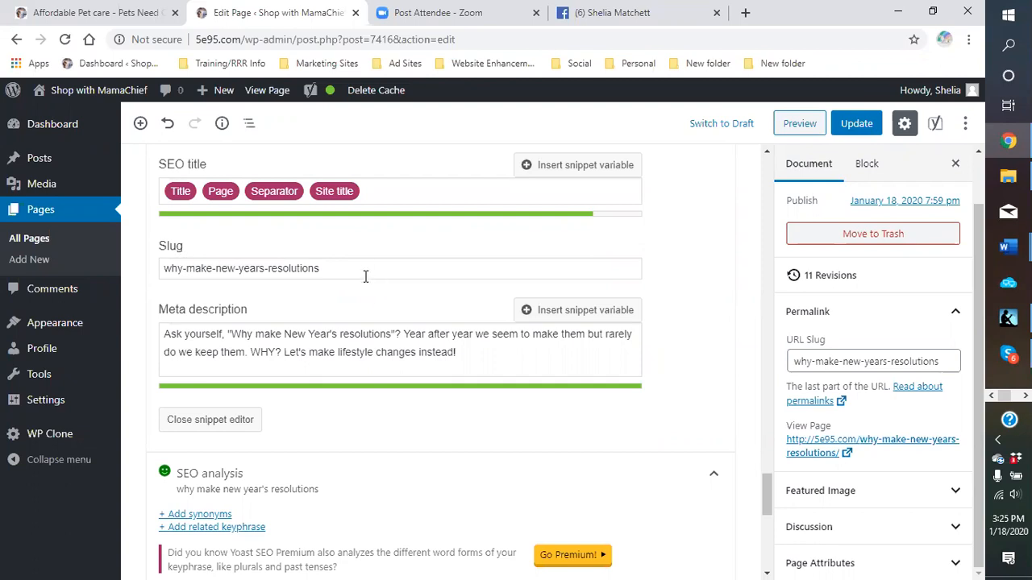
Examine the focus keyphrase and snippet preview, then read through the "Get out of debt" section of the page.
{"action": "scroll", "coordinate": [364, 274], "scroll_direction": "up", "scroll_amount": 5}
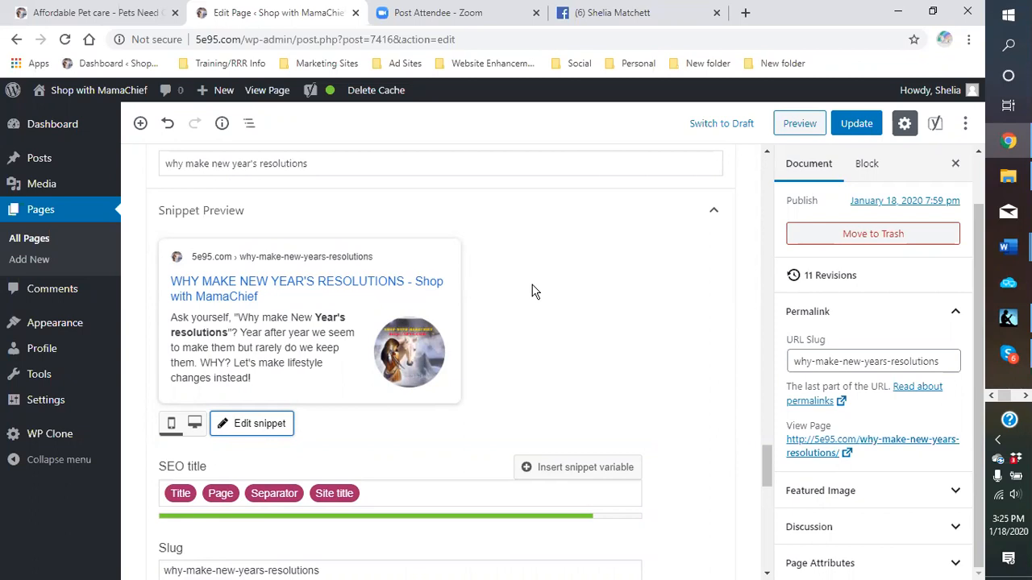
{"action": "scroll", "coordinate": [532, 290], "scroll_direction": "up", "scroll_amount": 1}
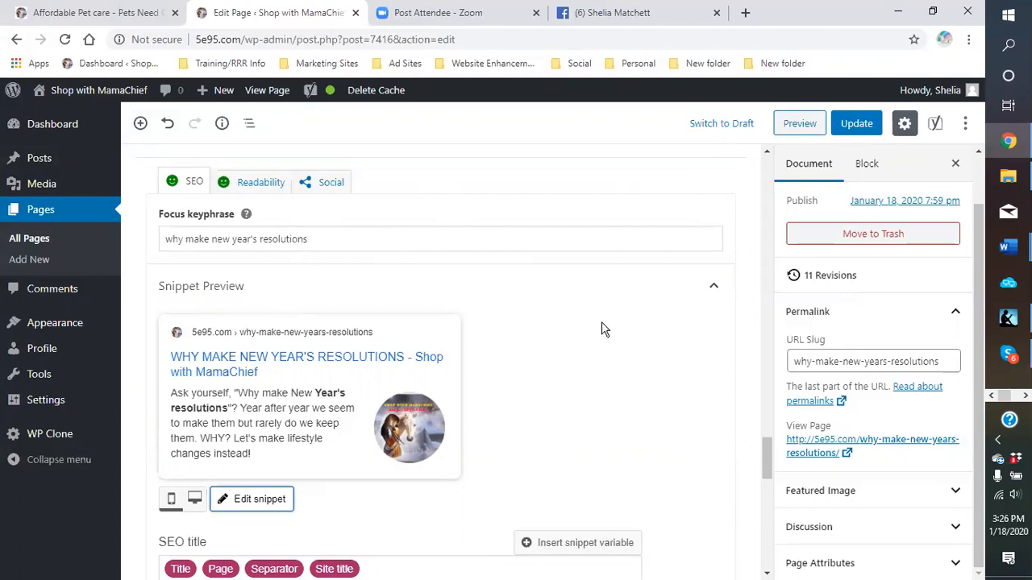
{"action": "scroll", "coordinate": [662, 343], "scroll_direction": "up", "scroll_amount": 1}
{"action": "scroll", "coordinate": [645, 282], "scroll_direction": "up", "scroll_amount": 4}
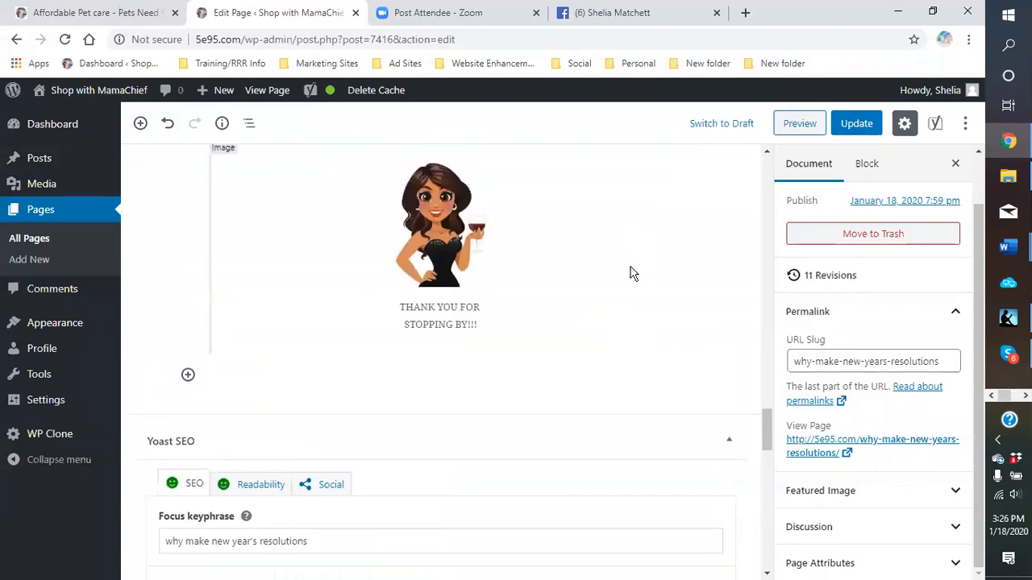
{"action": "scroll", "coordinate": [281, 158], "scroll_direction": "up", "scroll_amount": 4}
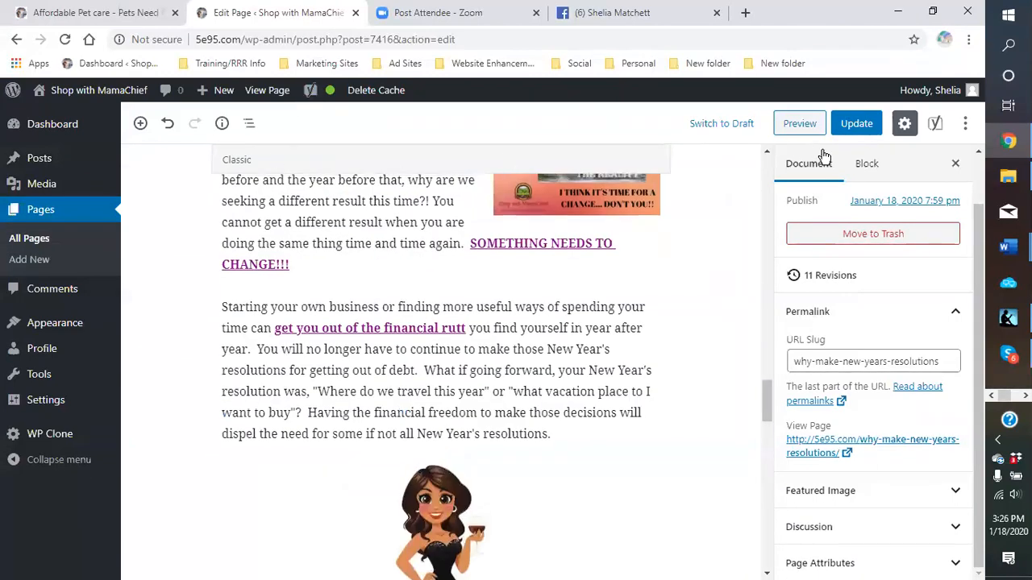
{"action": "scroll", "coordinate": [497, 308], "scroll_direction": "up", "scroll_amount": 3}
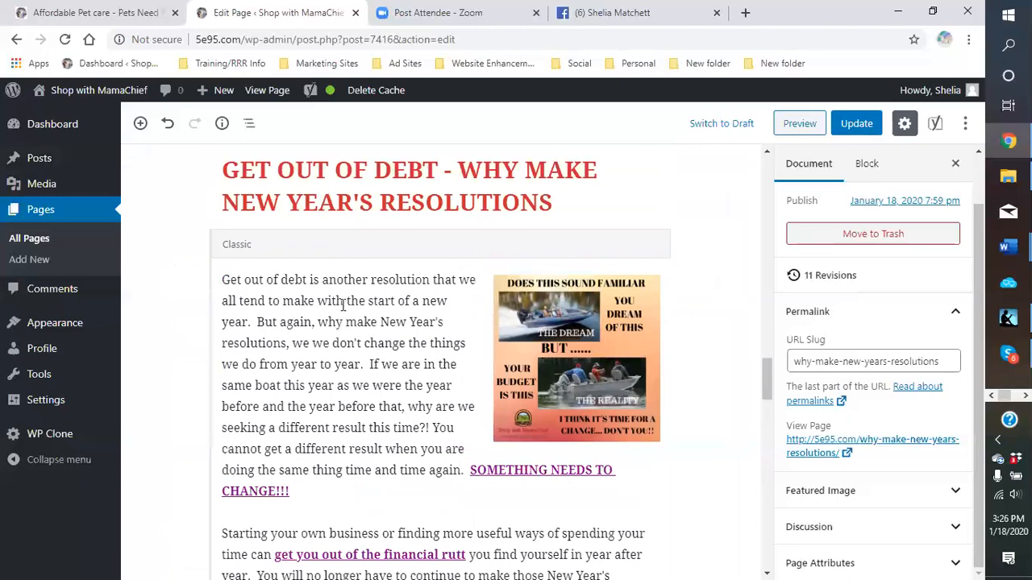
{"action": "scroll", "coordinate": [302, 299], "scroll_direction": "down", "scroll_amount": 1}
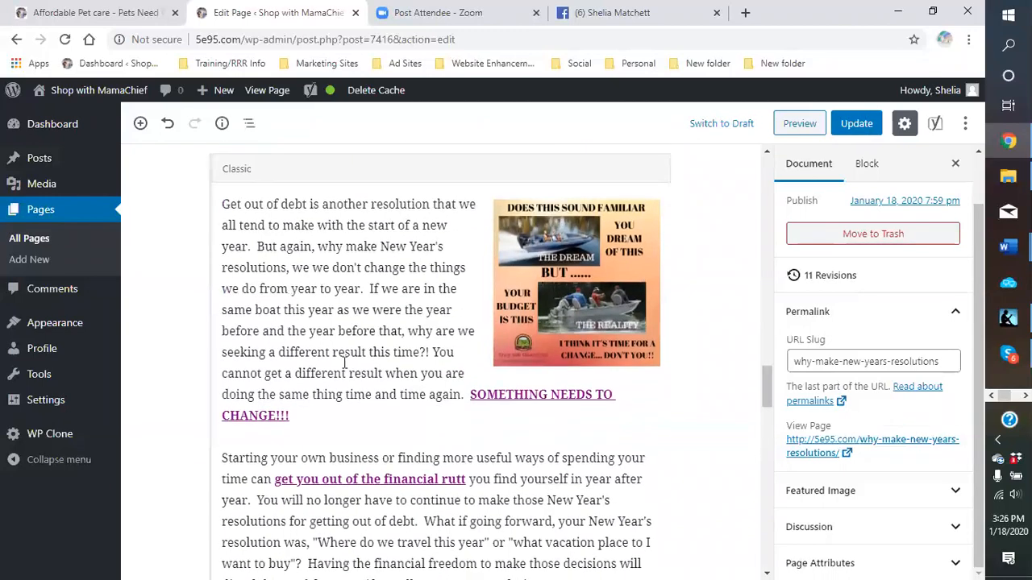
{"action": "scroll", "coordinate": [320, 381], "scroll_direction": "down", "scroll_amount": 1}
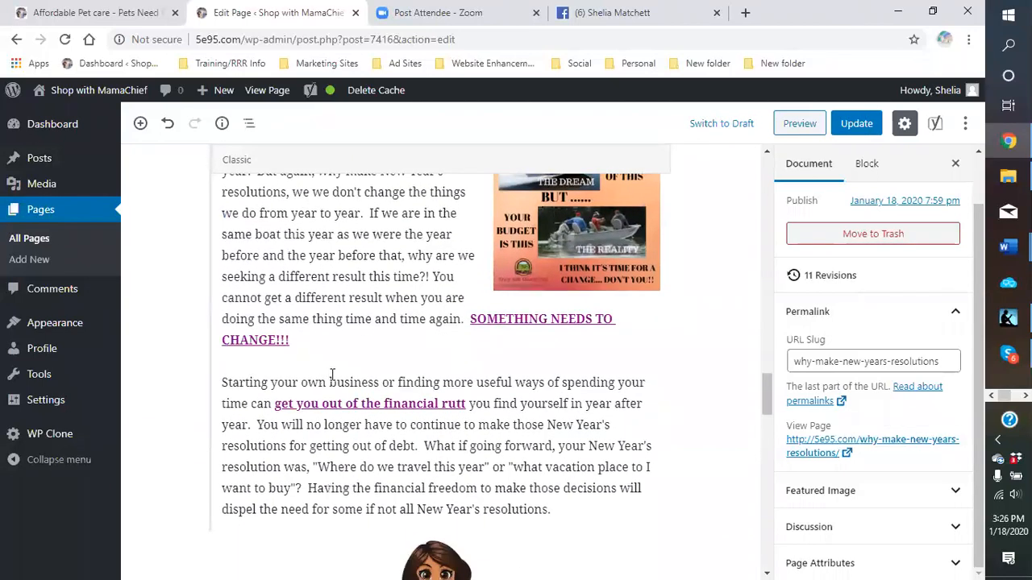
{"action": "scroll", "coordinate": [508, 374], "scroll_direction": "down", "scroll_amount": 2}
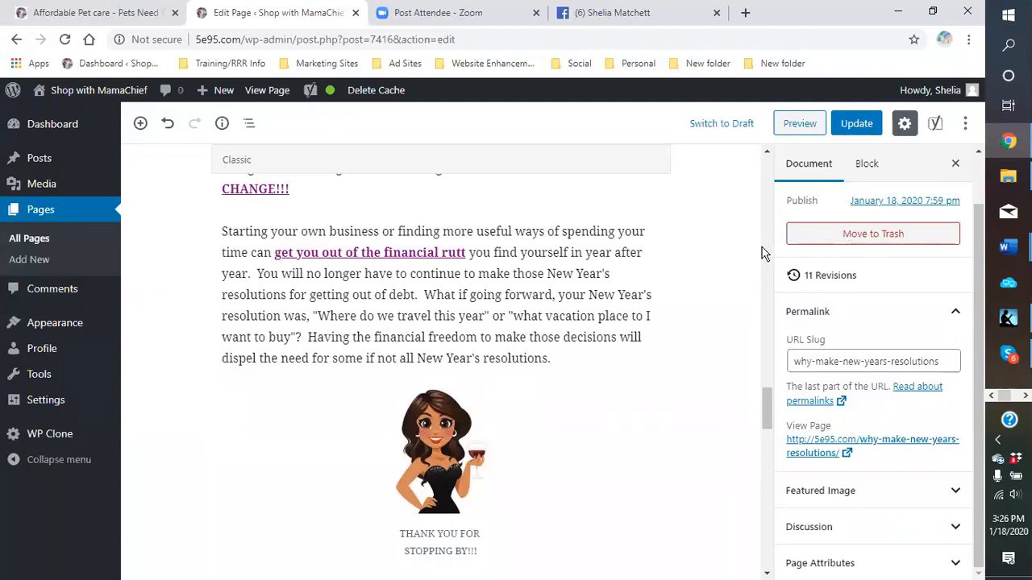
Revert the published New Year's resolutions page to a draft and check the end of its content.
{"action": "left_click", "coordinate": [709, 129]}
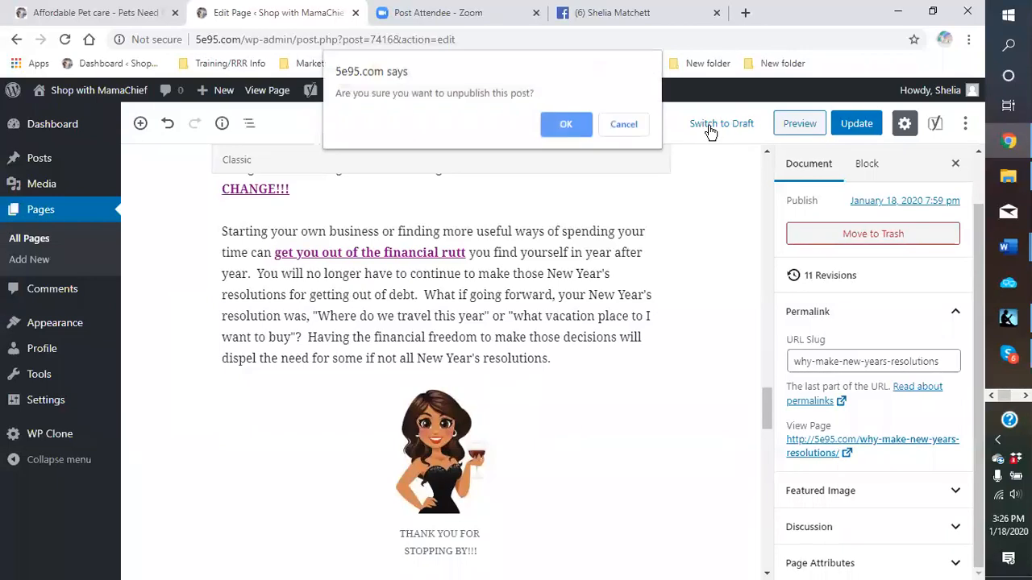
{"action": "left_click", "coordinate": [567, 129]}
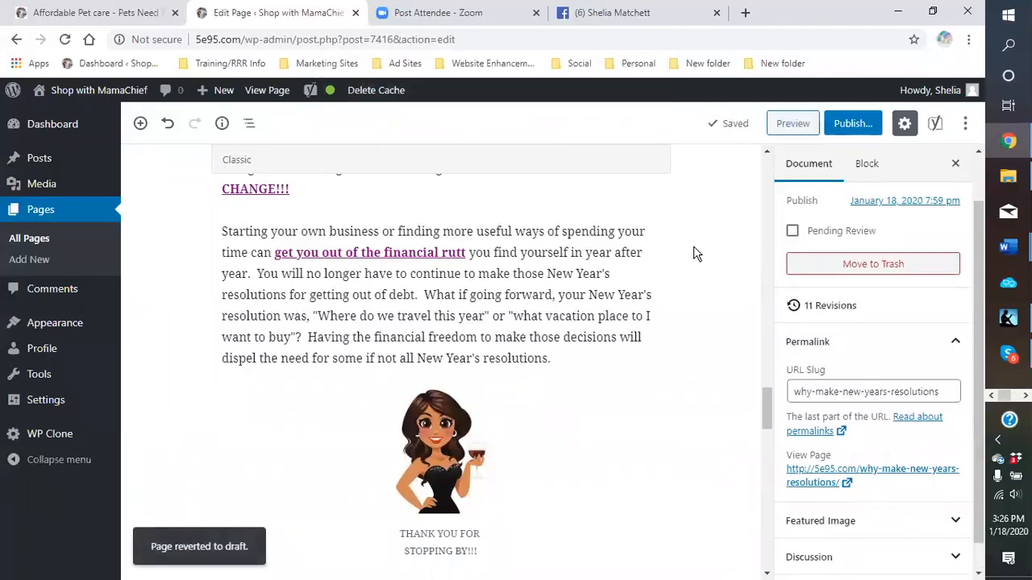
{"action": "scroll", "coordinate": [323, 334], "scroll_direction": "down", "scroll_amount": 2}
{"action": "scroll", "coordinate": [331, 313], "scroll_direction": "up", "scroll_amount": 3}
{"action": "scroll", "coordinate": [331, 313], "scroll_direction": "up", "scroll_amount": 4}
{"action": "scroll", "coordinate": [325, 336], "scroll_direction": "down", "scroll_amount": 6}
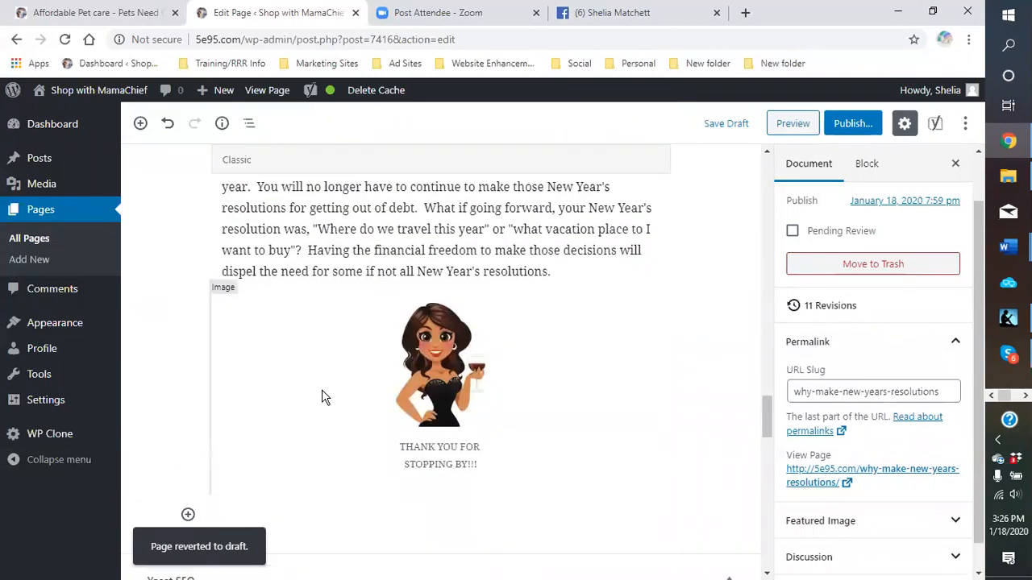
Check the draft's Yoast snippet fields and publish the New Year's resolutions page again.
{"action": "scroll", "coordinate": [322, 389], "scroll_direction": "down", "scroll_amount": 6}
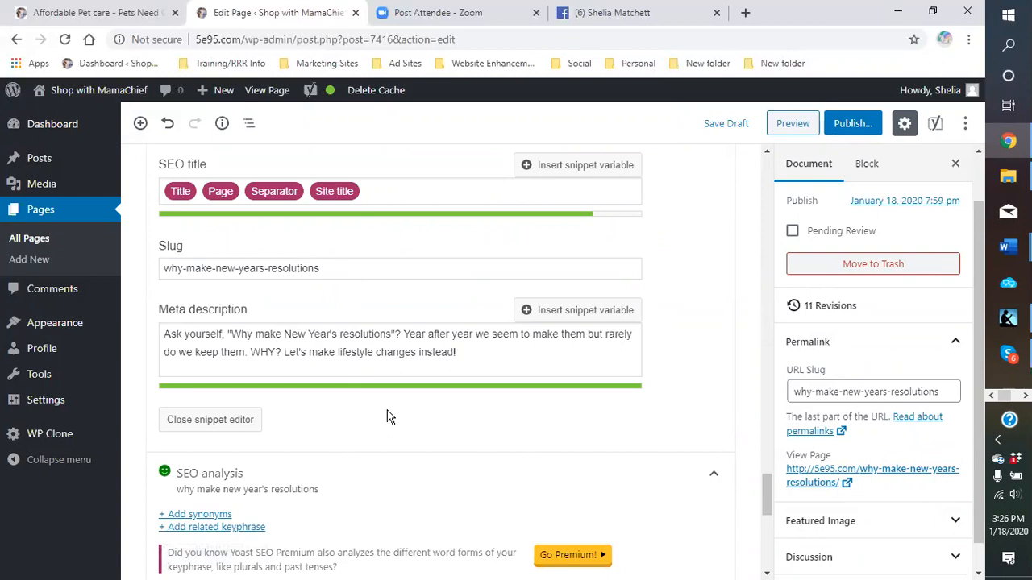
{"action": "scroll", "coordinate": [387, 417], "scroll_direction": "up", "scroll_amount": 5}
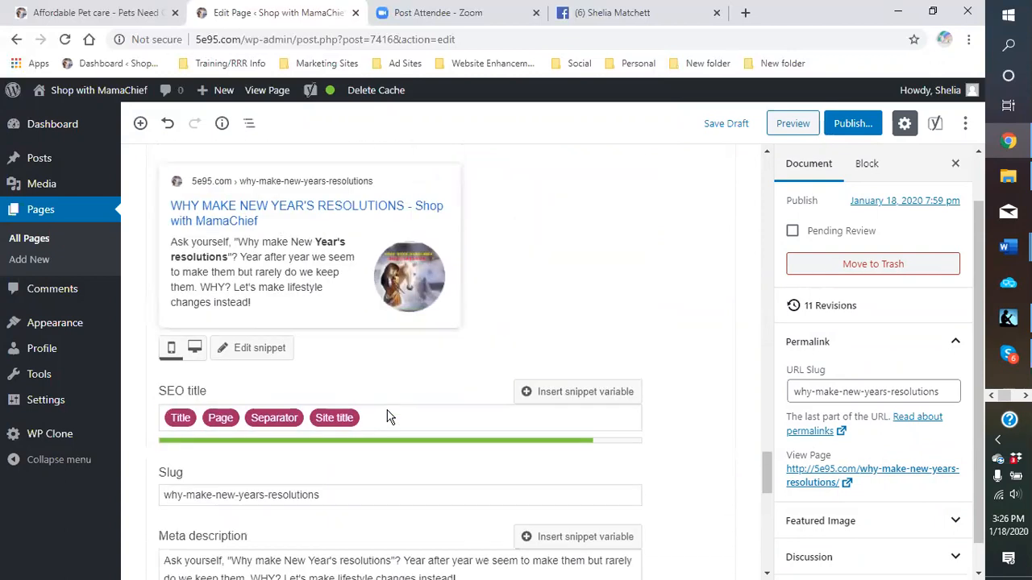
{"action": "scroll", "coordinate": [622, 340], "scroll_direction": "up", "scroll_amount": 3}
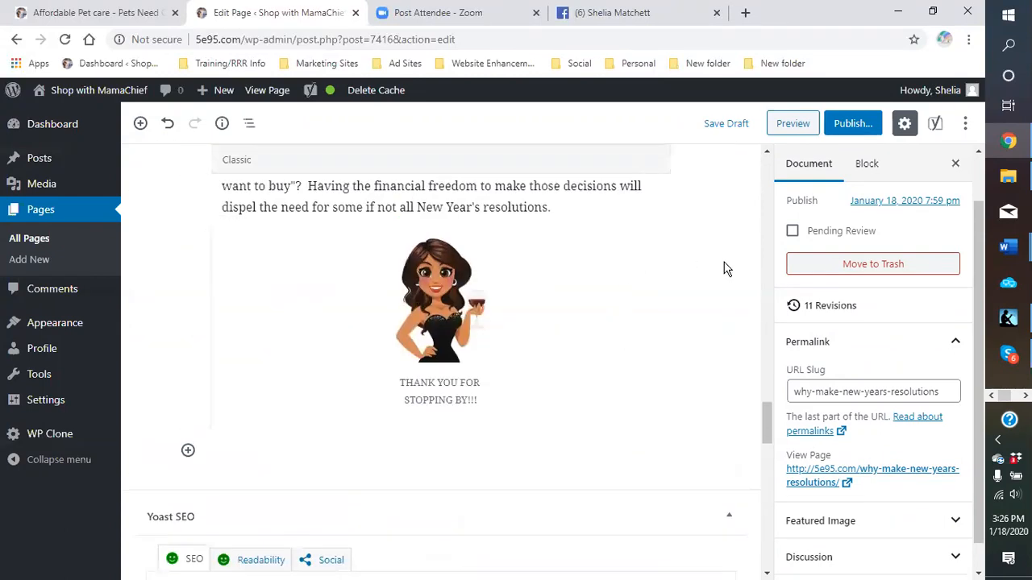
{"action": "left_click", "coordinate": [853, 125]}
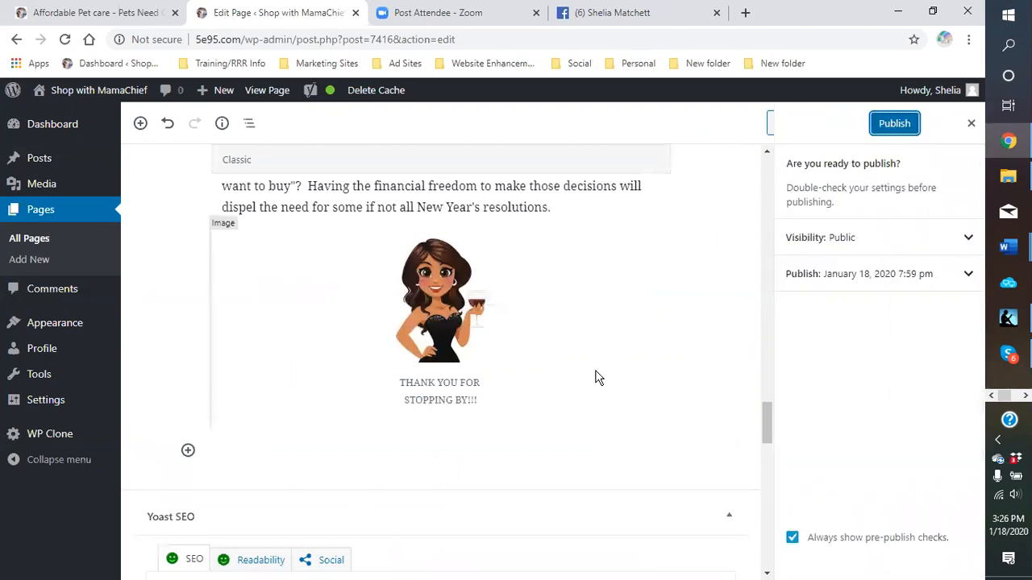
{"action": "left_click", "coordinate": [894, 125]}
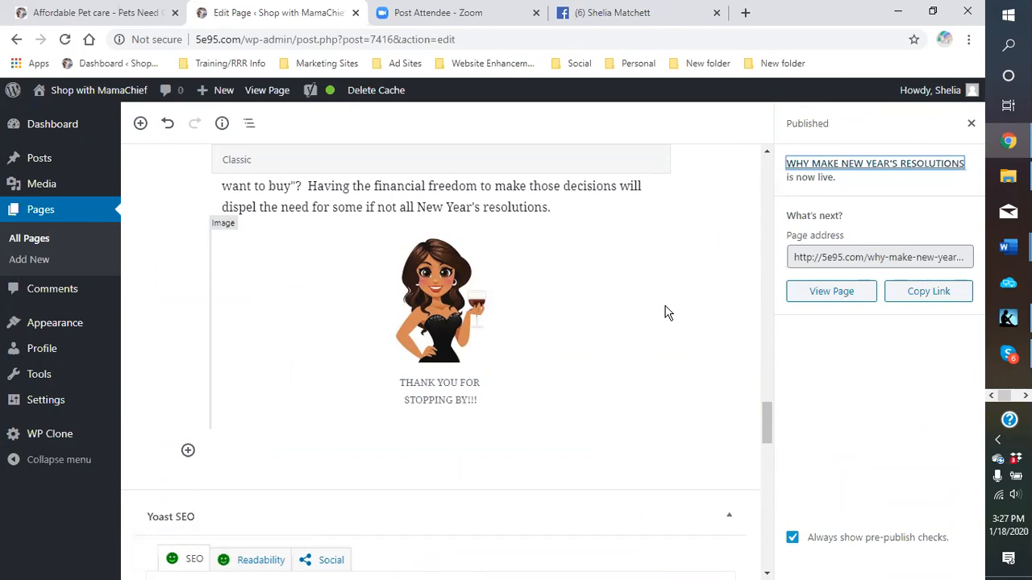
Review the published page's slug, meta description and SEO analysis results in the Yoast section.
{"action": "scroll", "coordinate": [665, 312], "scroll_direction": "up", "scroll_amount": 4}
{"action": "scroll", "coordinate": [666, 312], "scroll_direction": "down", "scroll_amount": 7}
{"action": "scroll", "coordinate": [666, 317], "scroll_direction": "down", "scroll_amount": 4}
{"action": "scroll", "coordinate": [665, 318], "scroll_direction": "down", "scroll_amount": 3}
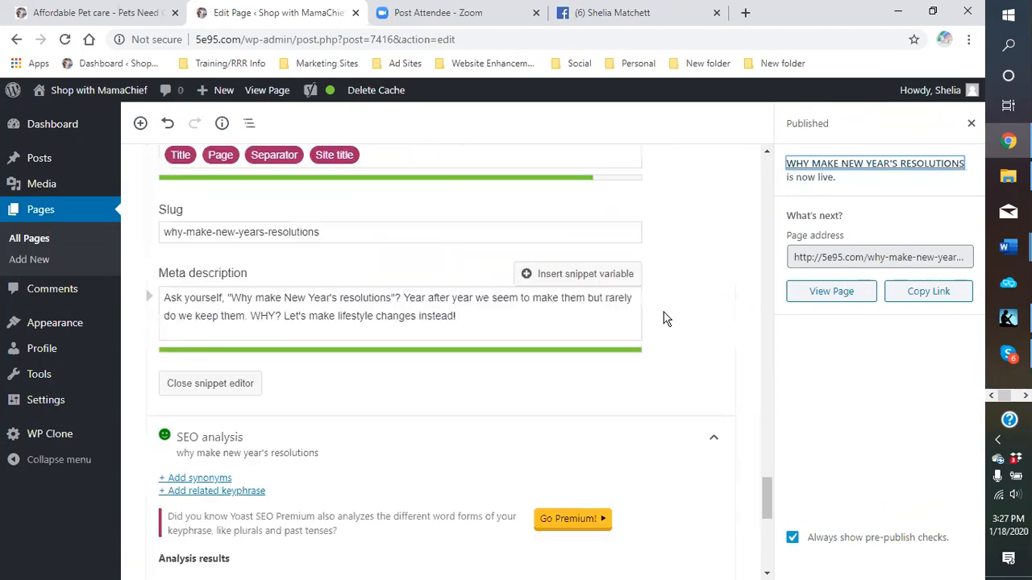
{"action": "scroll", "coordinate": [665, 319], "scroll_direction": "down", "scroll_amount": 2}
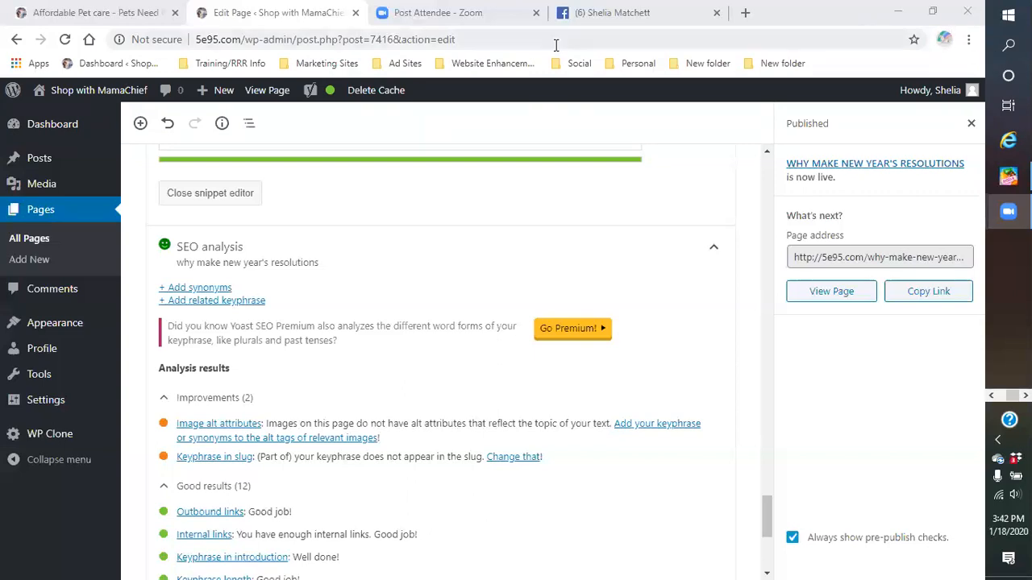
Search Google for "video editor" in a new browser tab and look over the results.
{"action": "left_click", "coordinate": [750, 13]}
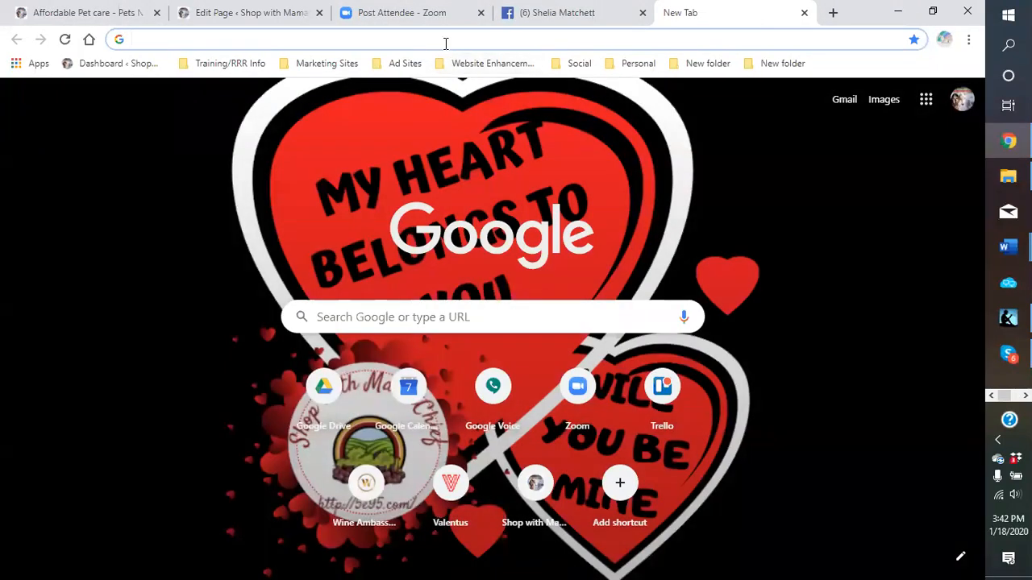
{"action": "left_click", "coordinate": [443, 37]}
{"action": "type", "text": "how"}
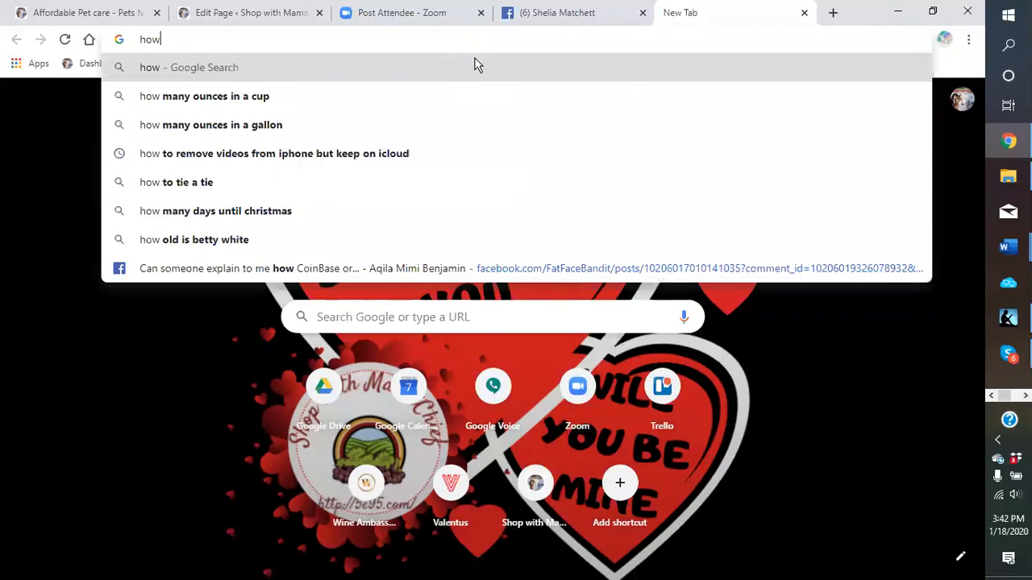
{"action": "key", "text": "BackSpace"}
{"action": "key", "text": "BackSpace"}
{"action": "key", "text": "BackSpace"}
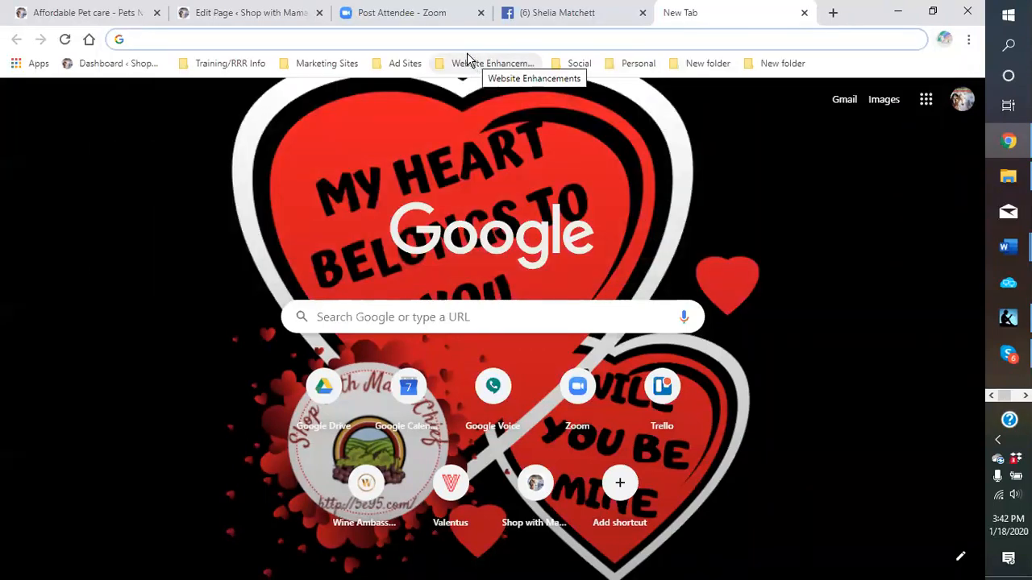
{"action": "type", "text": "video"}
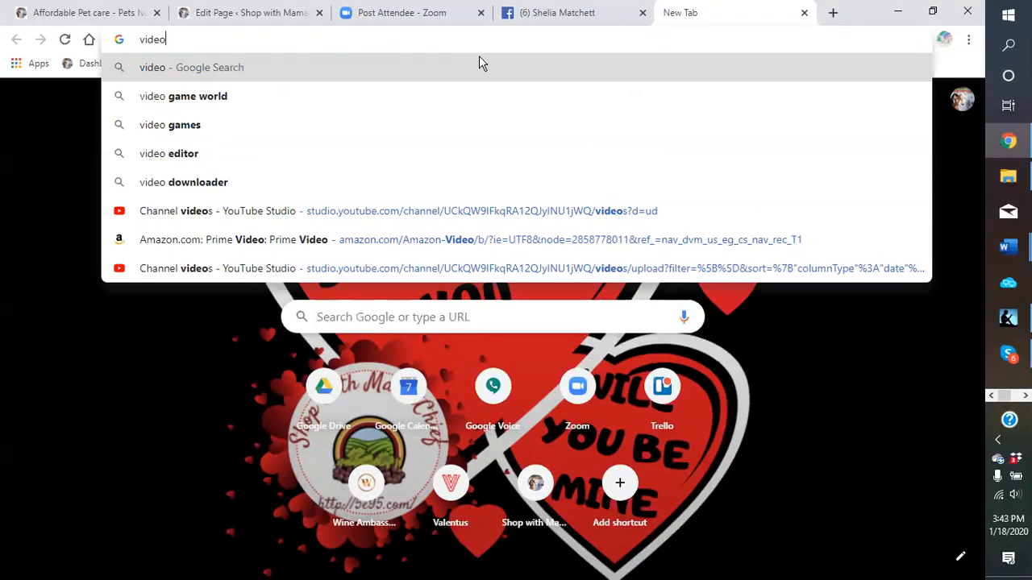
{"action": "left_click", "coordinate": [175, 156]}
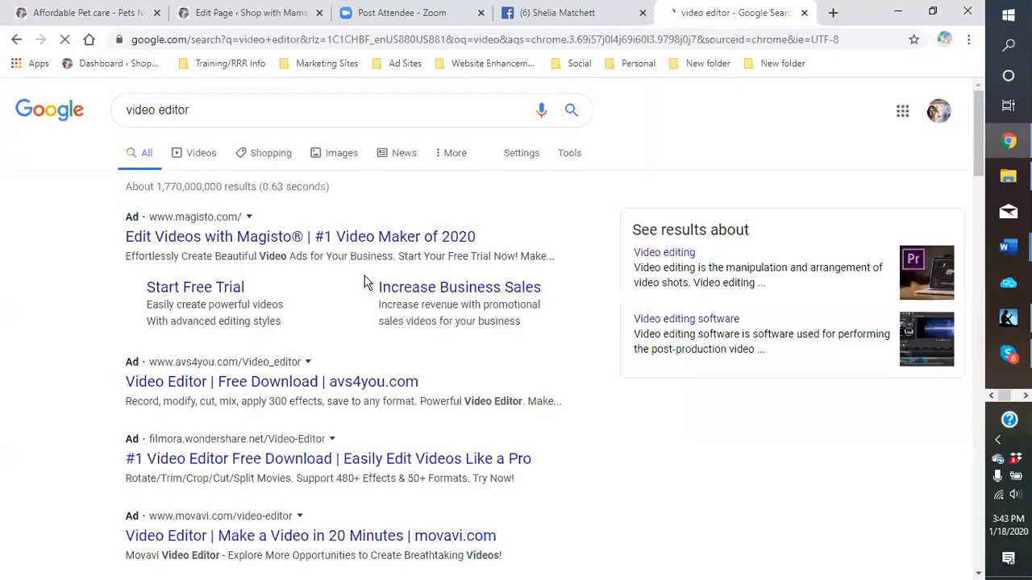
{"action": "scroll", "coordinate": [336, 274], "scroll_direction": "down", "scroll_amount": 2}
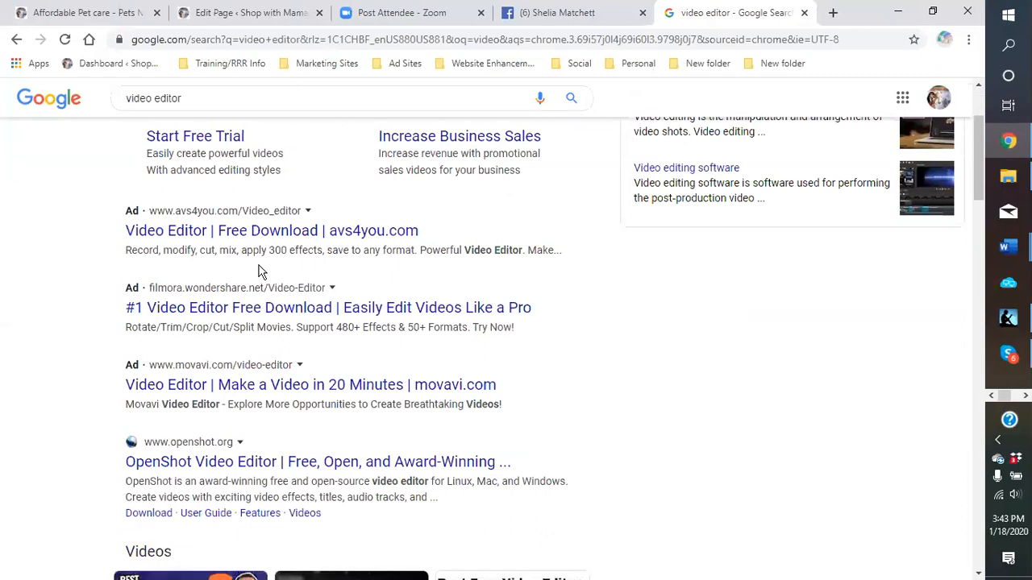
{"action": "scroll", "coordinate": [260, 272], "scroll_direction": "up", "scroll_amount": 2}
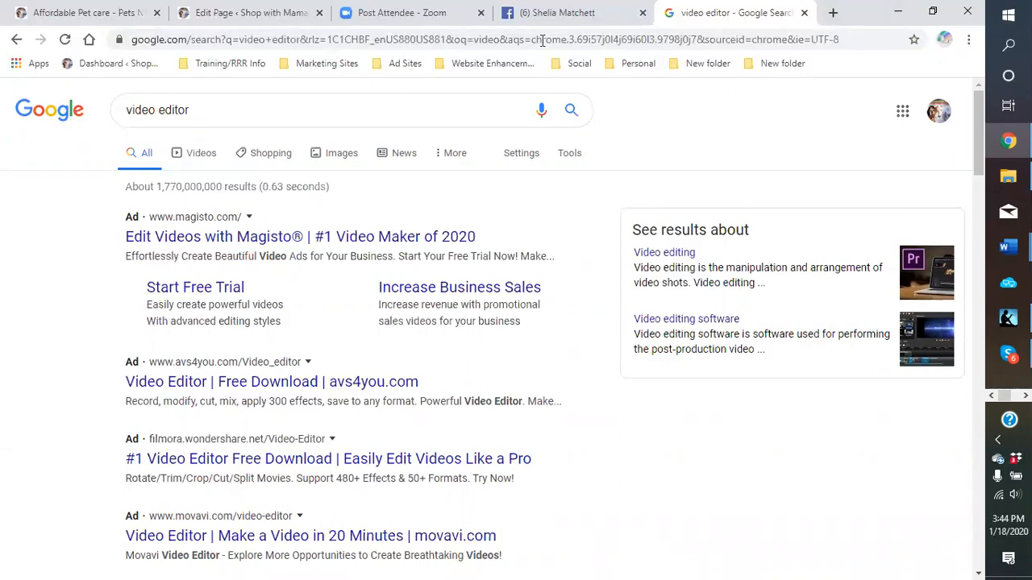
Close the Facebook profile tab and open the bookmarked personal YouTube channel in a new tab.
{"action": "left_click", "coordinate": [546, 16]}
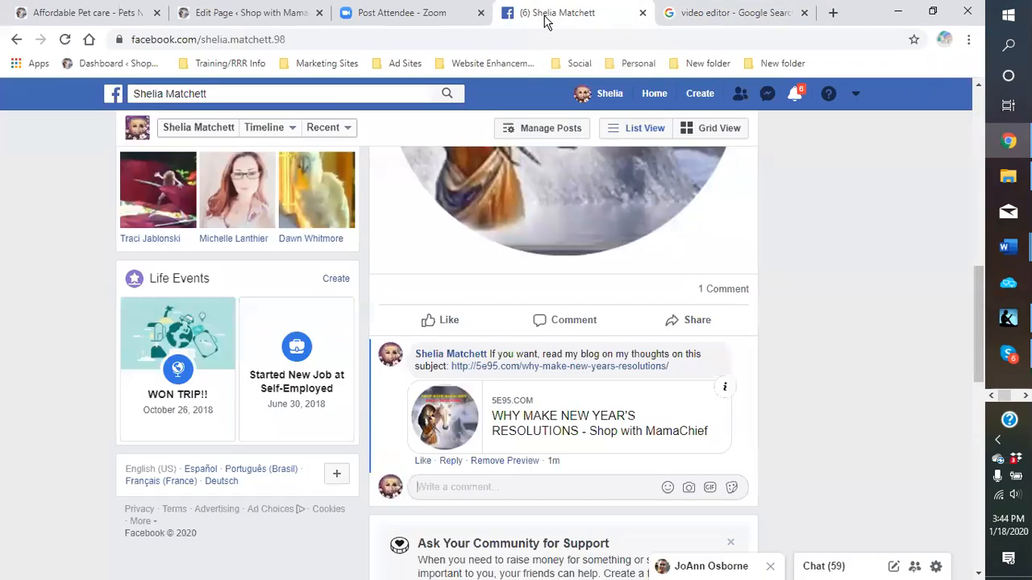
{"action": "left_click", "coordinate": [644, 16]}
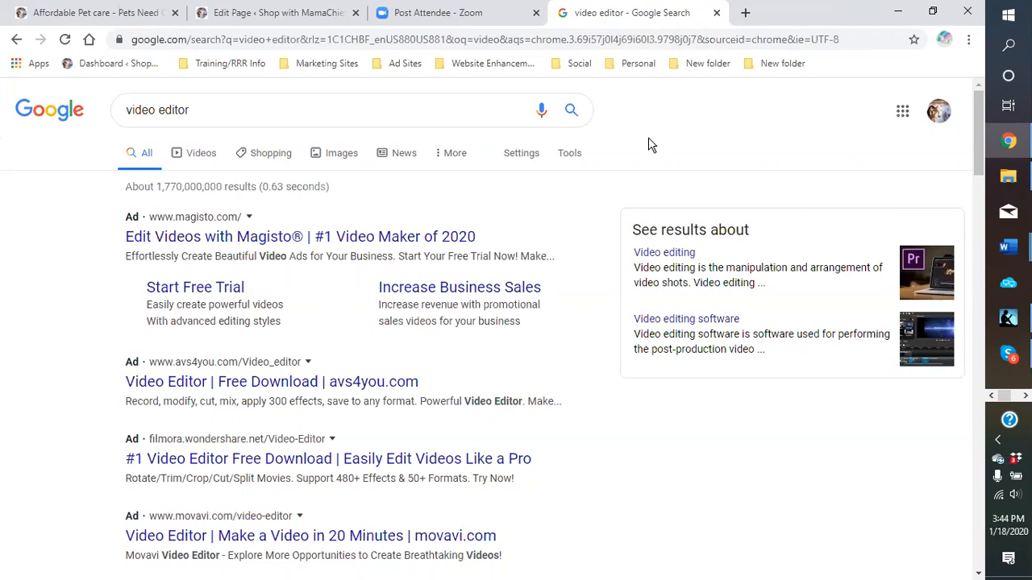
{"action": "left_click", "coordinate": [745, 13]}
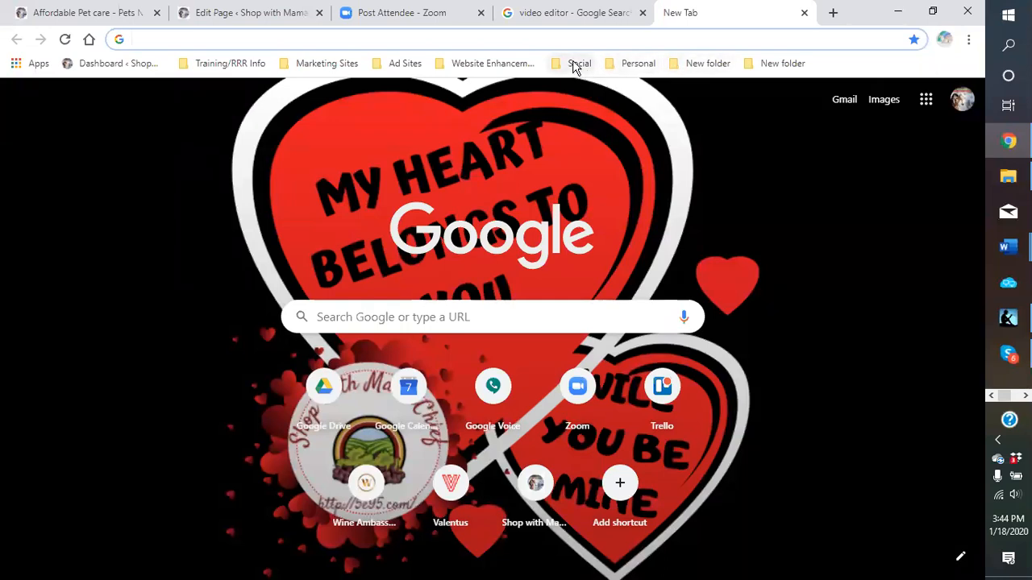
{"action": "left_click", "coordinate": [504, 64]}
{"action": "mouse_move", "coordinate": [574, 66]}
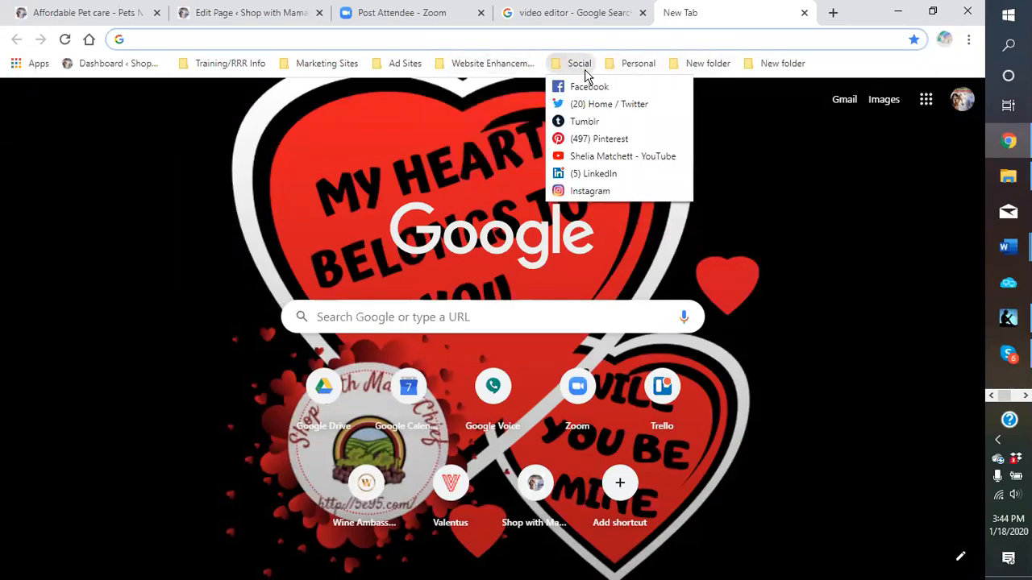
{"action": "left_click", "coordinate": [605, 156]}
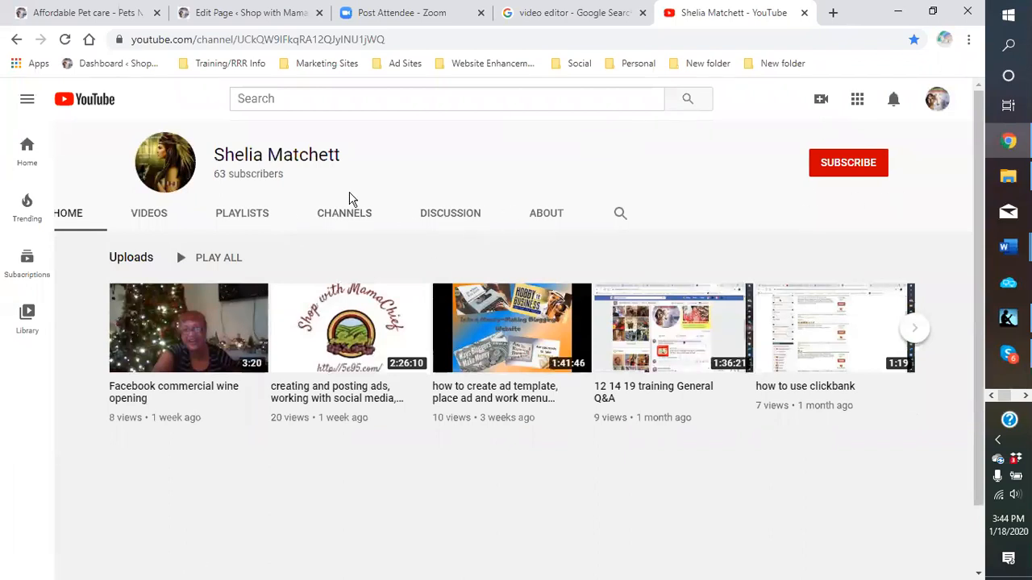
Open "how to create ad template, place ad and work menu structure" from the channel's uploaded videos and pause it.
{"action": "left_click", "coordinate": [152, 214]}
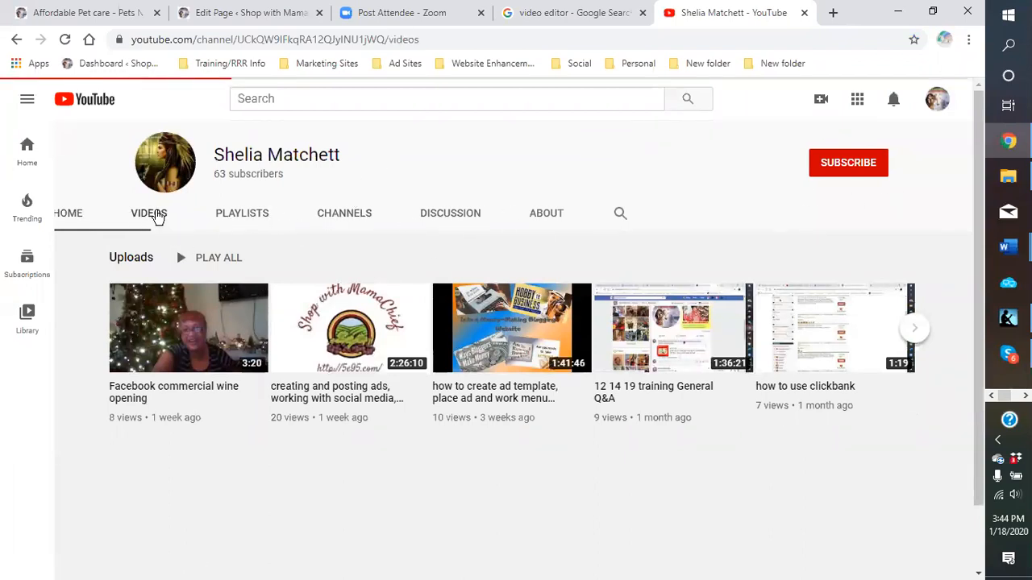
{"action": "scroll", "coordinate": [216, 338], "scroll_direction": "down", "scroll_amount": 2}
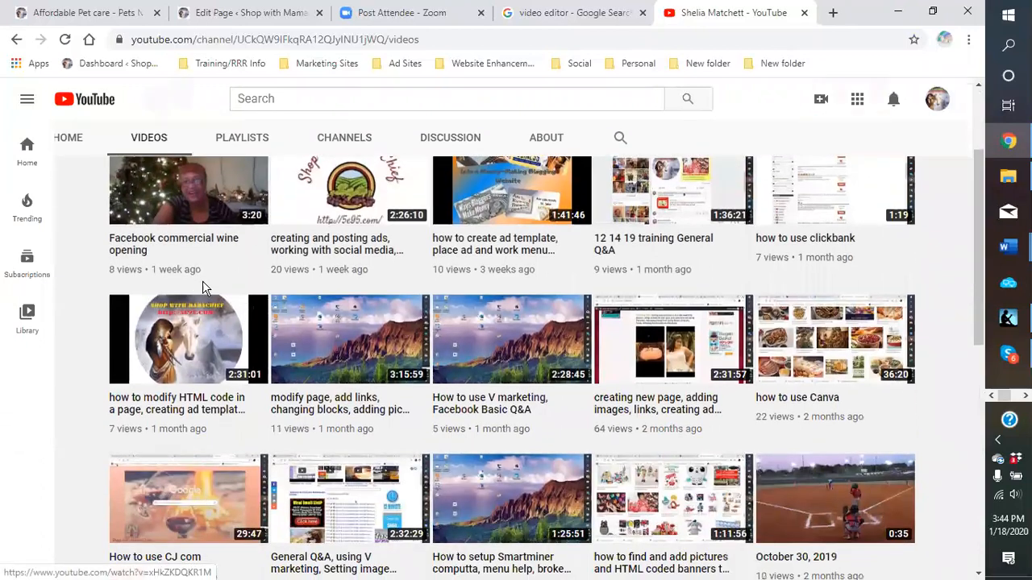
{"action": "scroll", "coordinate": [202, 281], "scroll_direction": "up", "scroll_amount": 1}
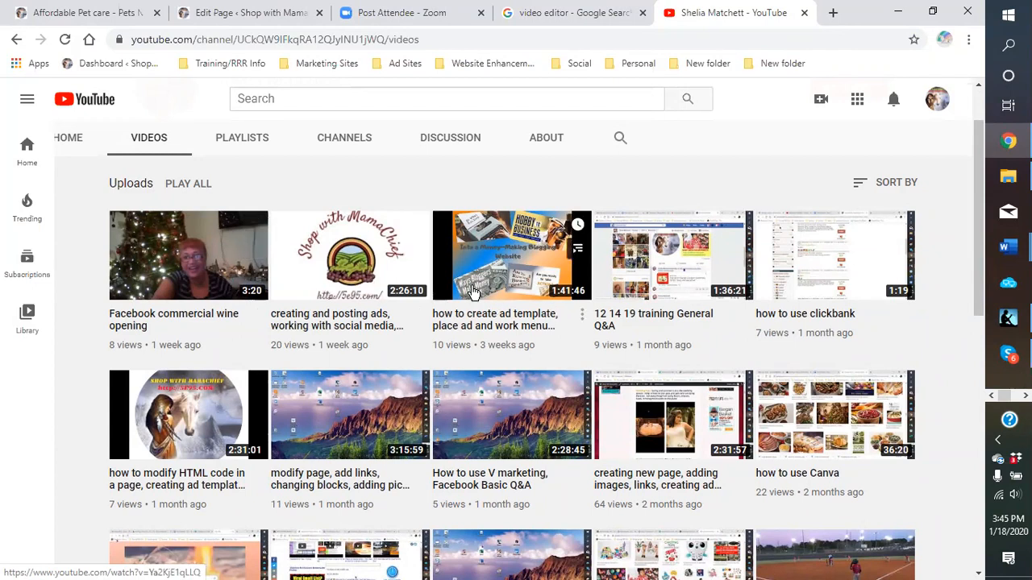
{"action": "left_click", "coordinate": [497, 277]}
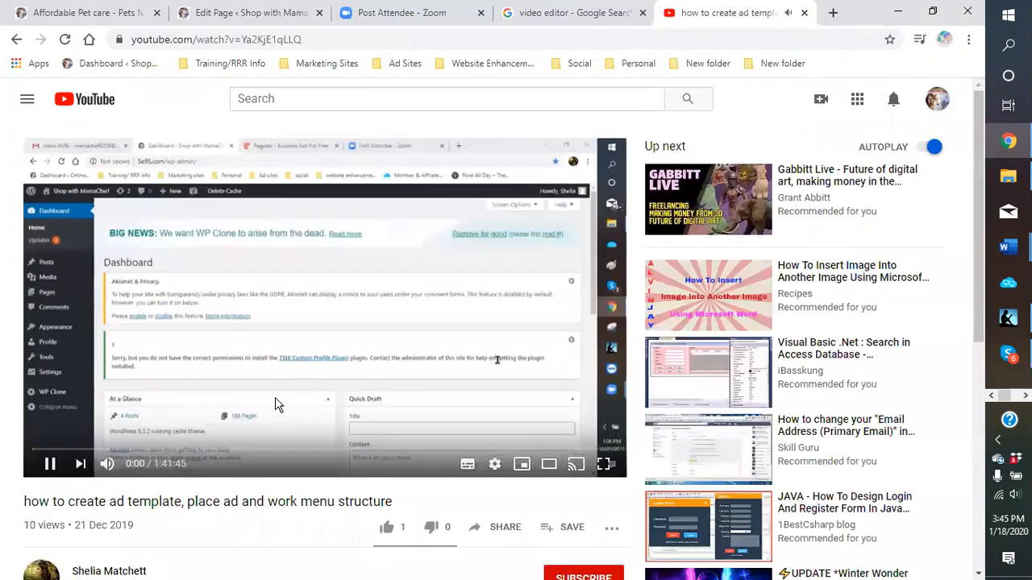
{"action": "left_click", "coordinate": [133, 405]}
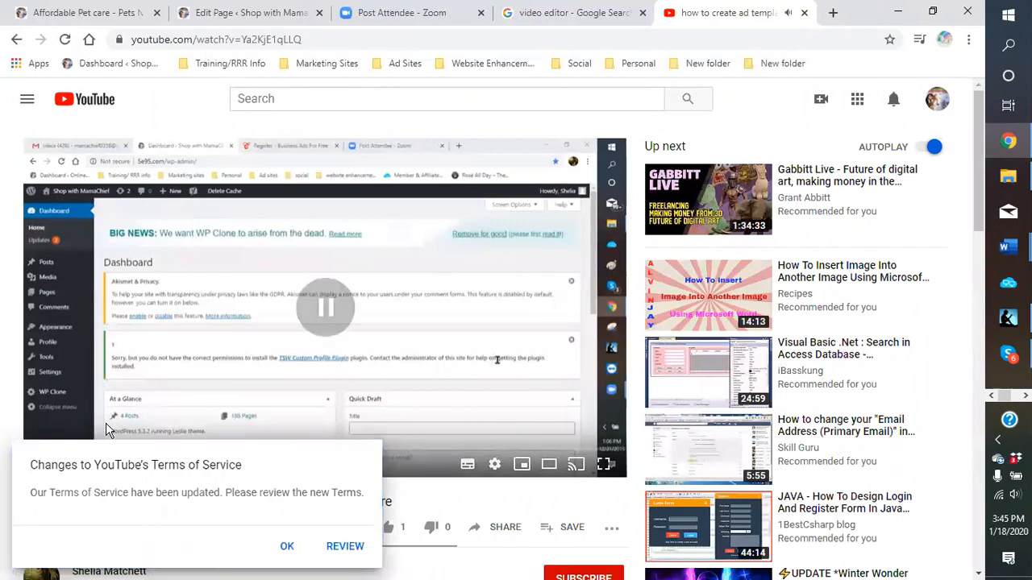
Dismiss the YouTube Terms of Service notice and examine the paused video's options for copying its URL and embed code.
{"action": "right_click", "coordinate": [342, 318]}
{"action": "right_click", "coordinate": [322, 297]}
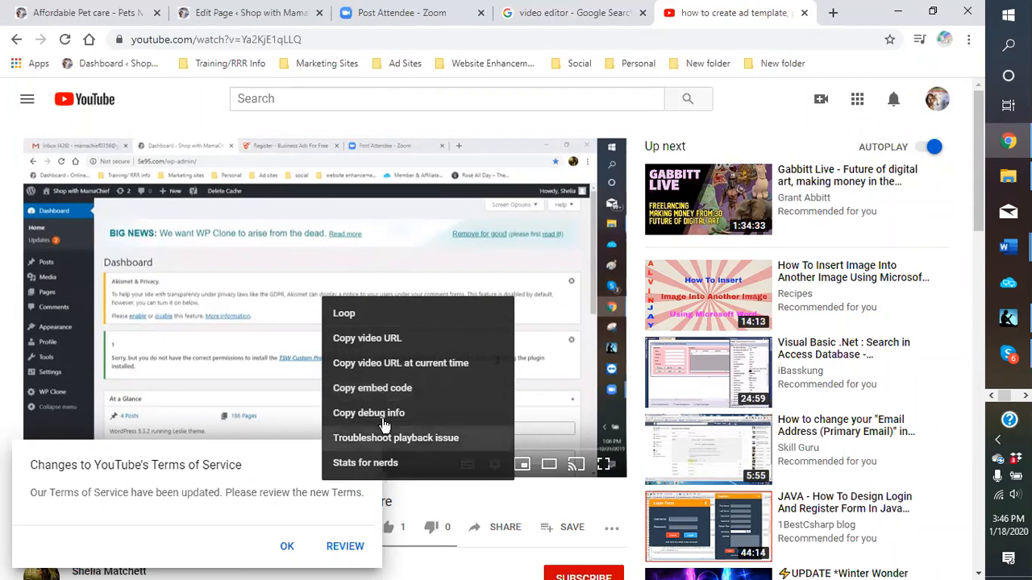
{"action": "left_click", "coordinate": [285, 551]}
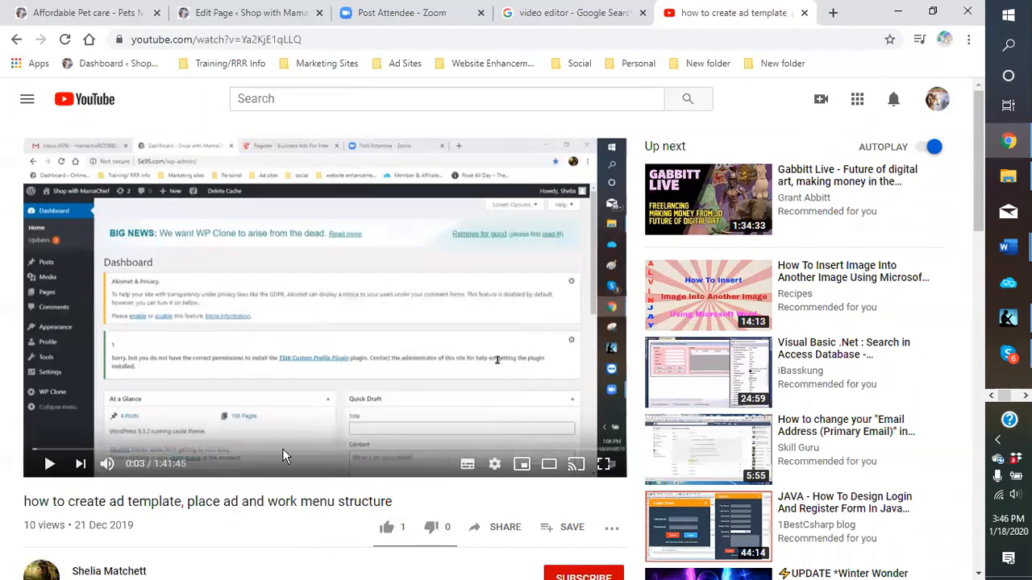
{"action": "right_click", "coordinate": [368, 362]}
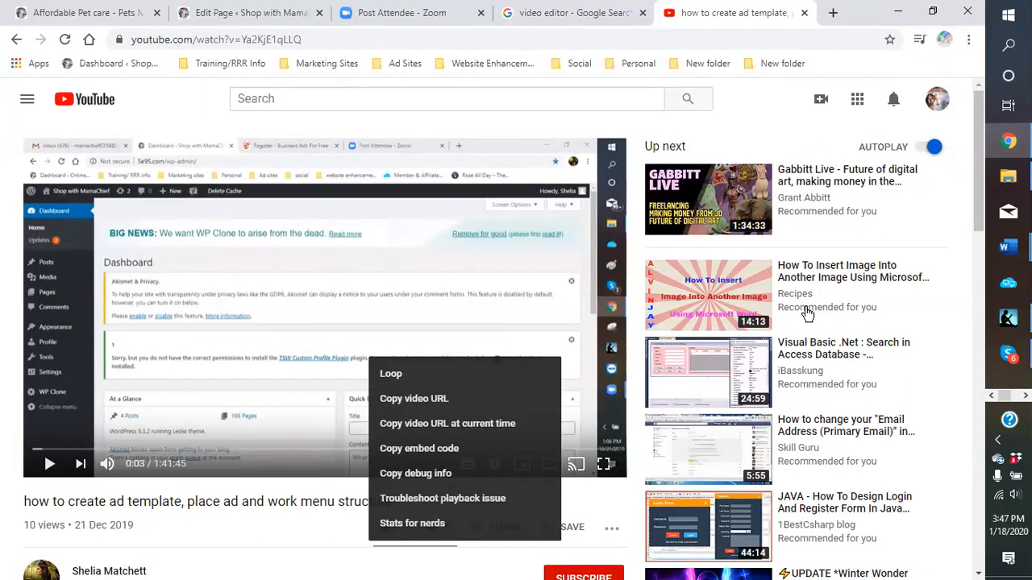
{"action": "left_click", "coordinate": [471, 363]}
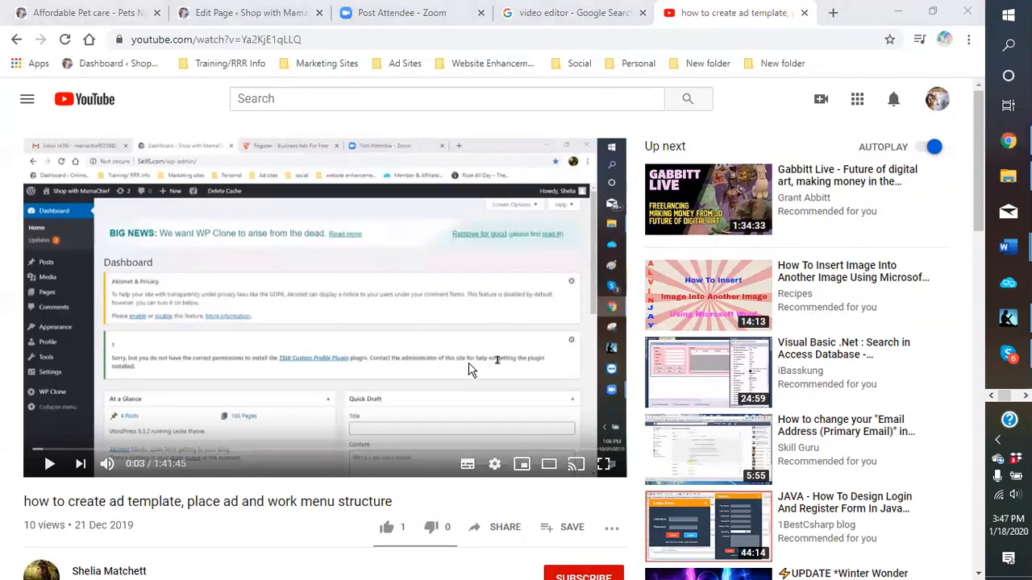